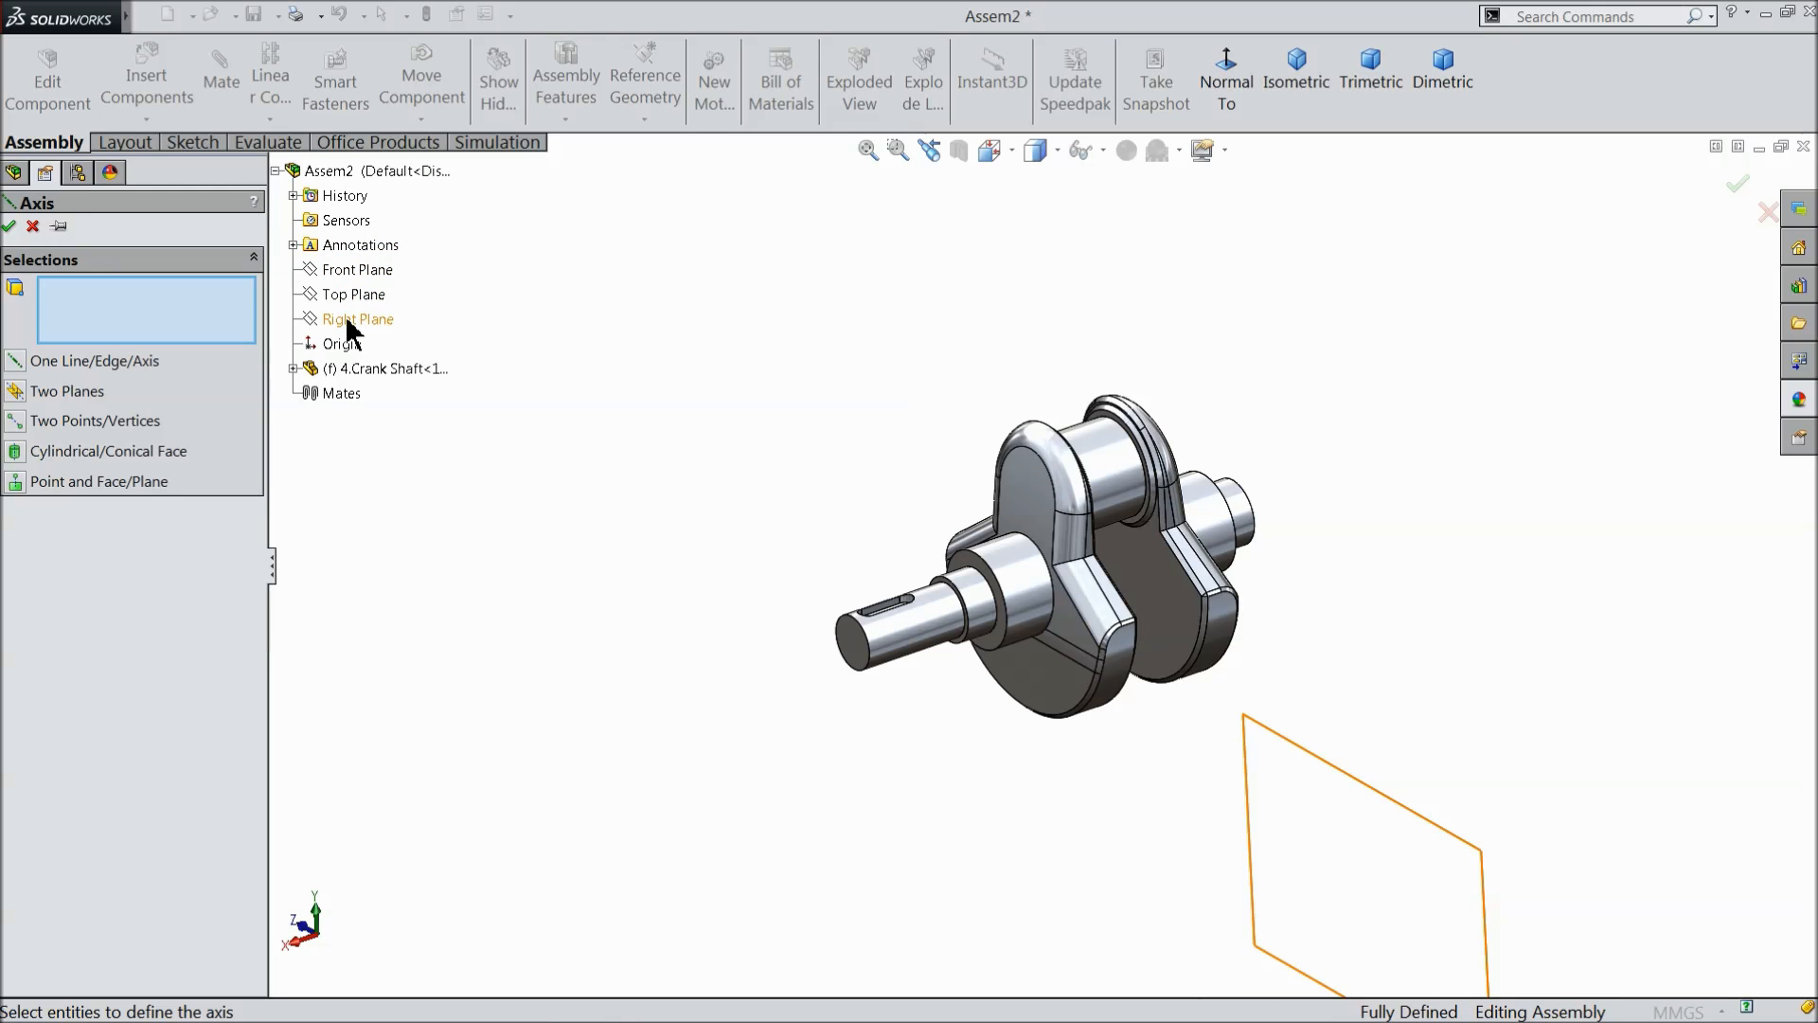
# - Create a reference axis through the assembly origin, perpendicular to the assembly's Right Plane
pyautogui.click(350, 326)
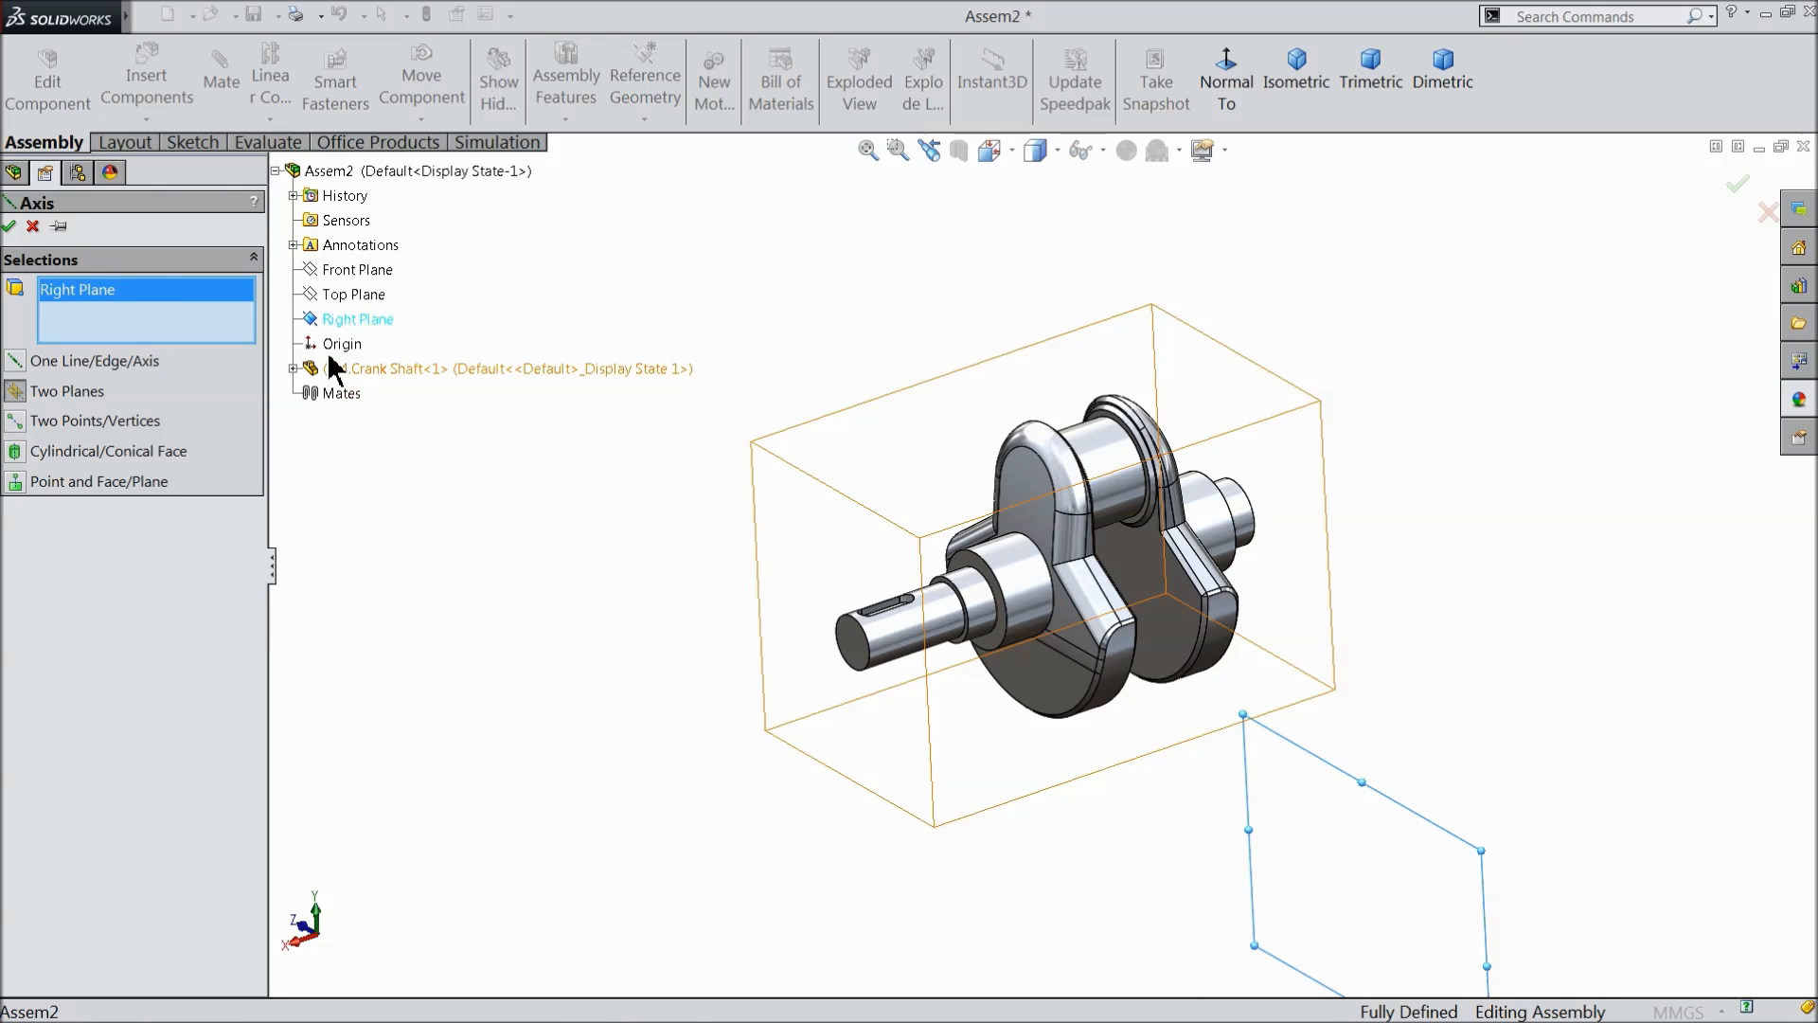
pyautogui.click(335, 344)
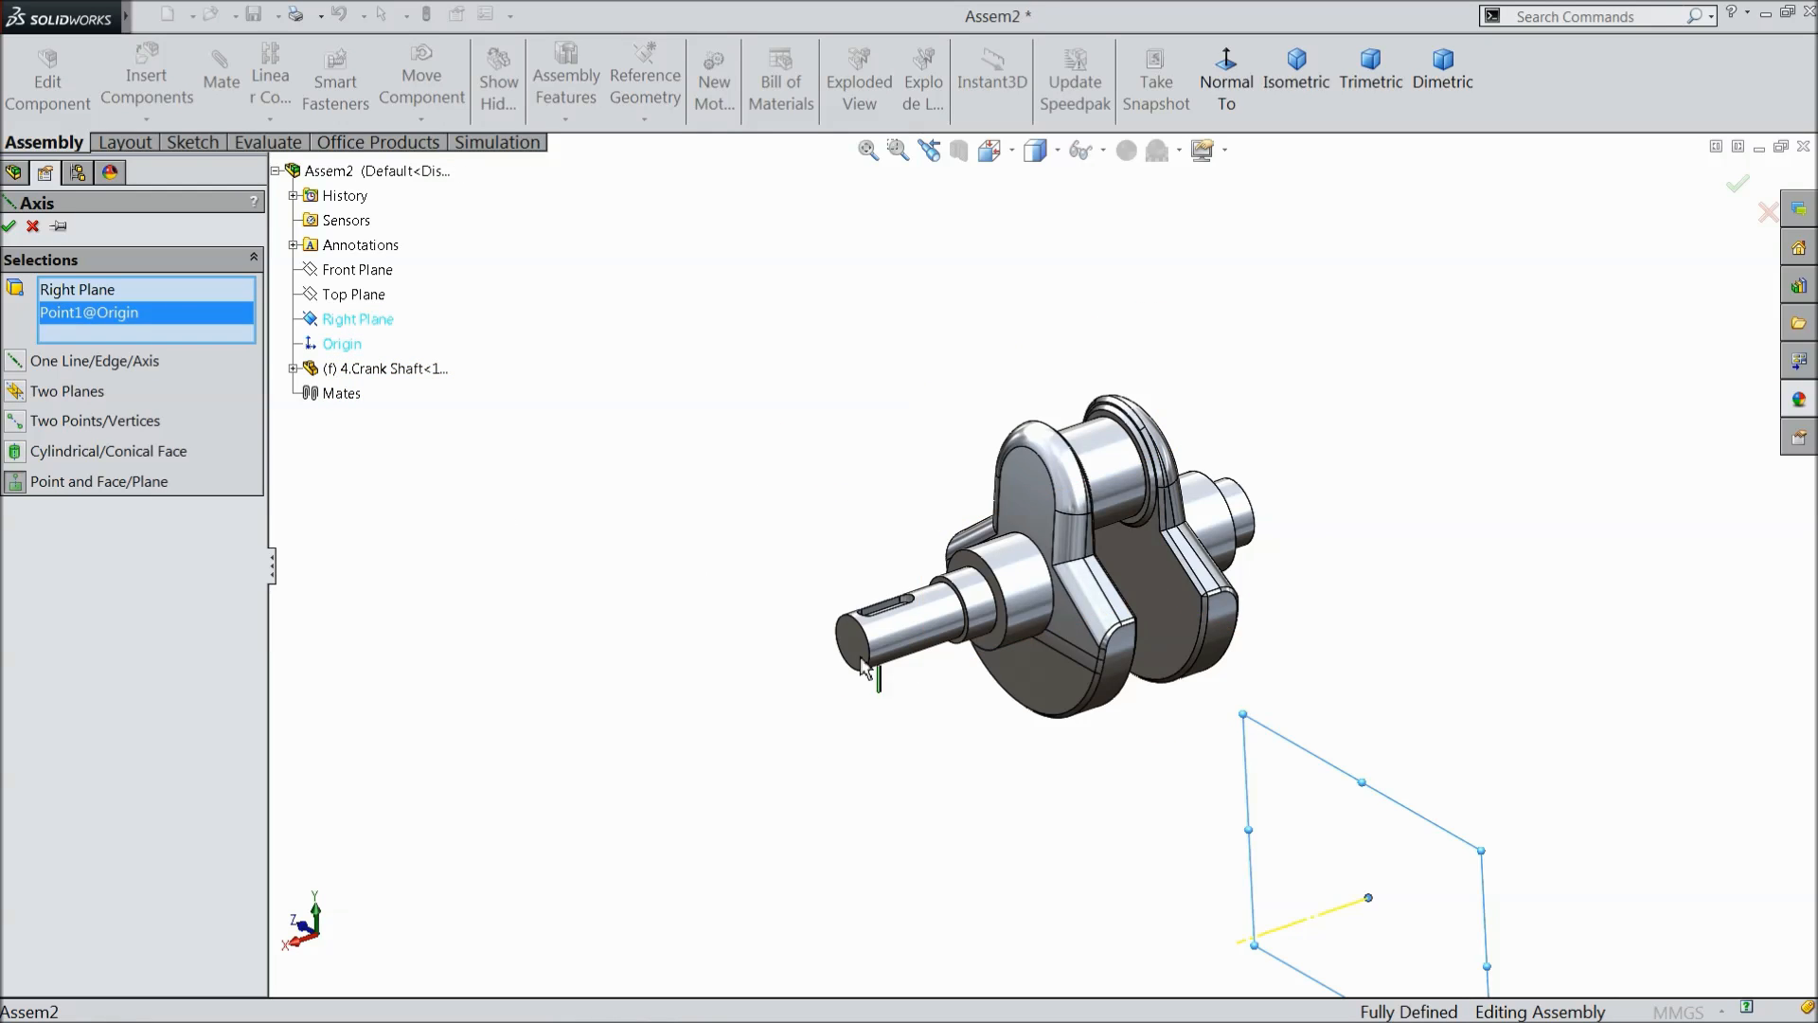
pyautogui.scroll(2, 864, 661)
pyautogui.scroll(-3, 1257, 824)
pyautogui.scroll(-1, 1264, 840)
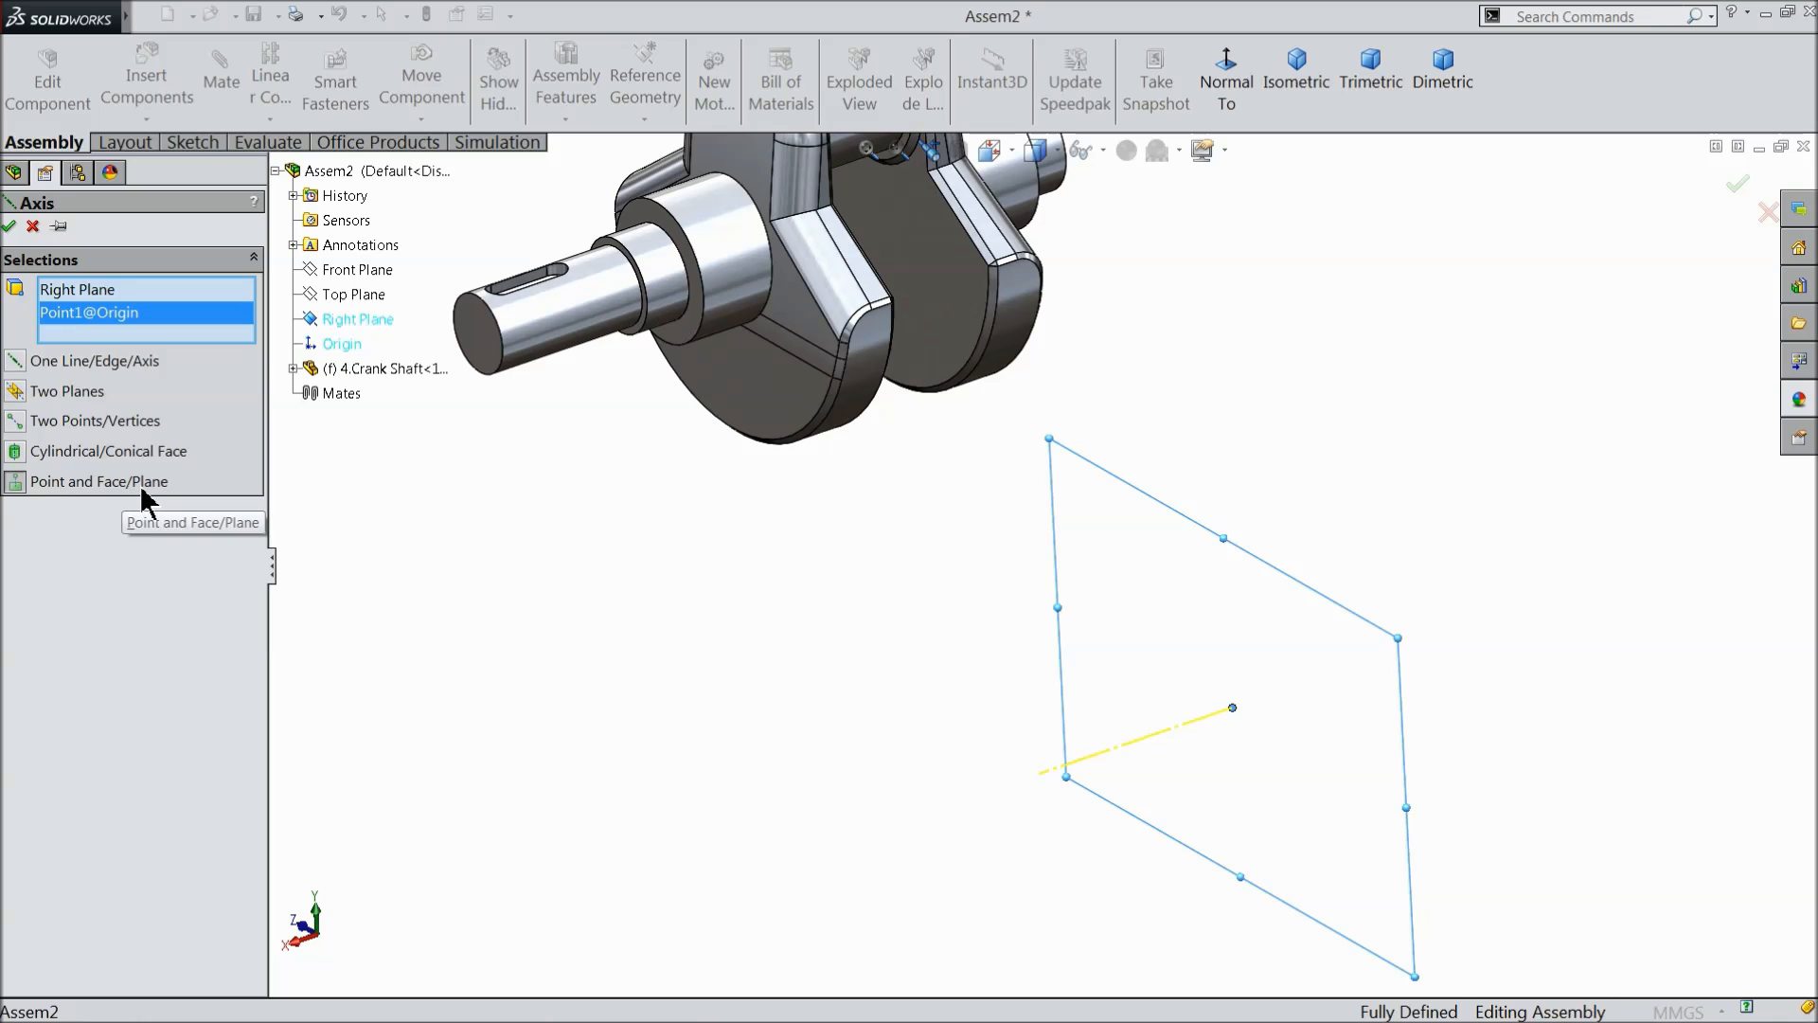
pyautogui.click(10, 227)
pyautogui.press('z')
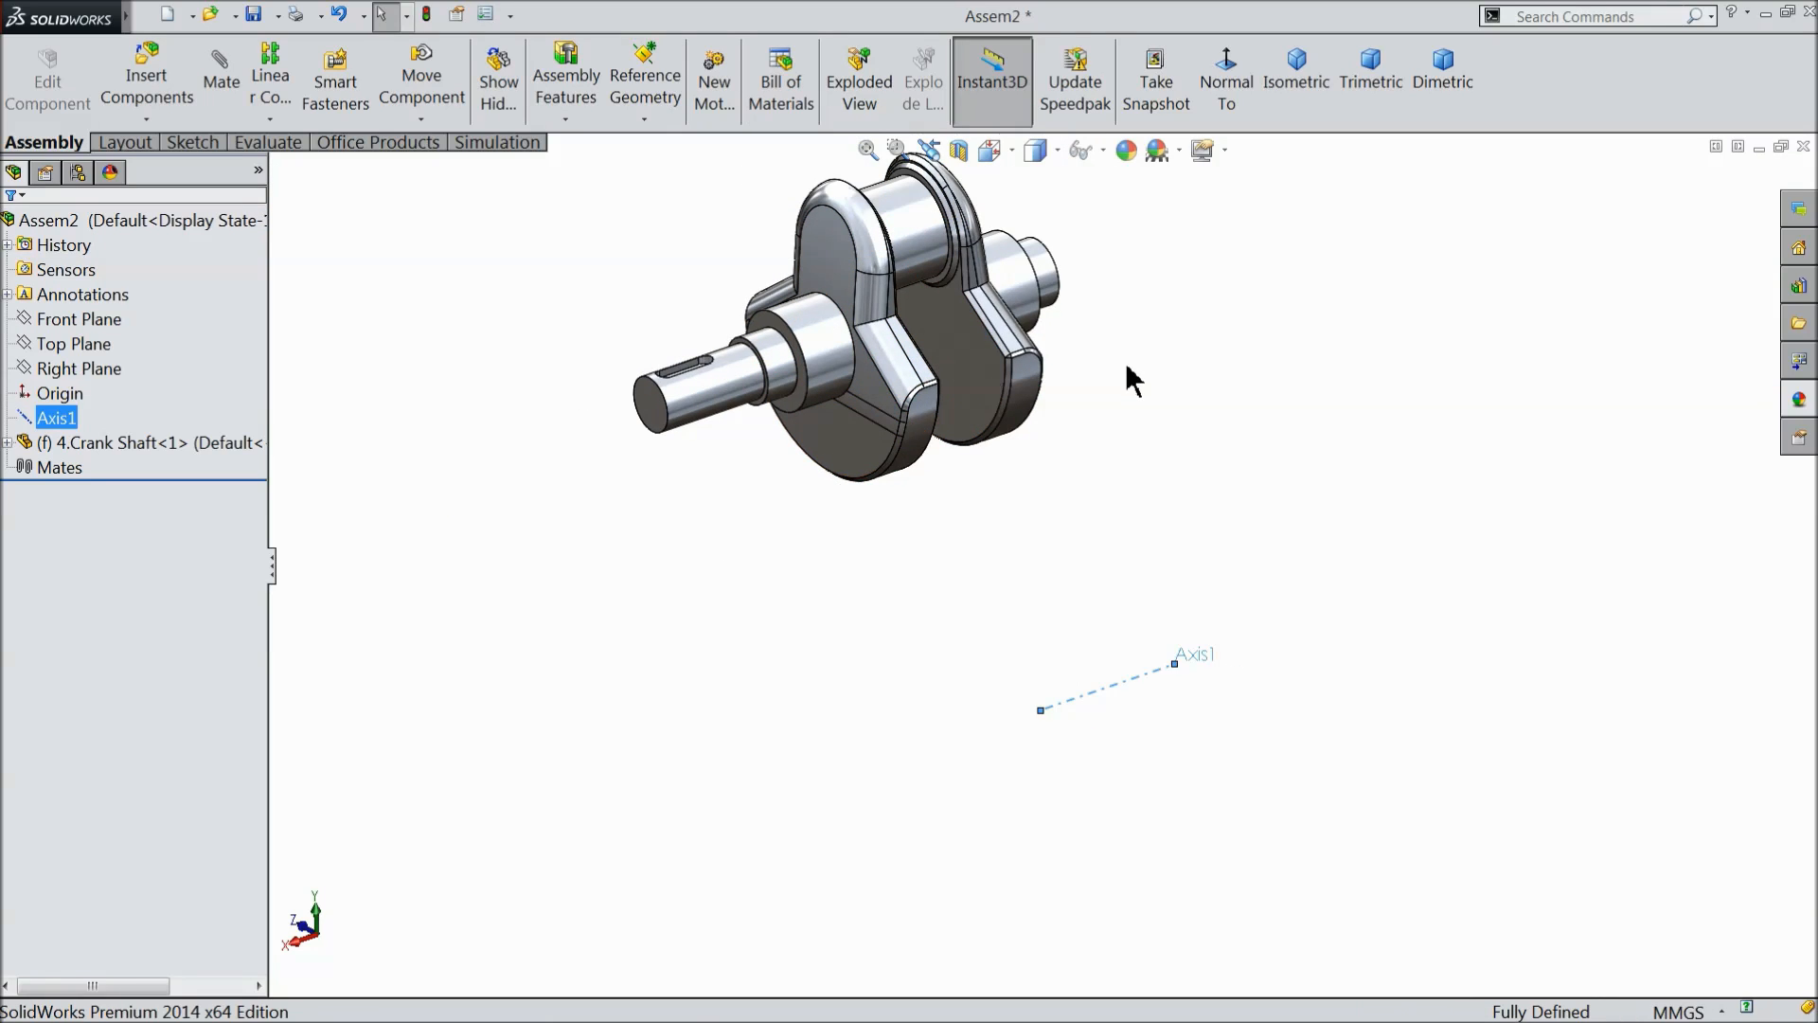
# - Float the fixed crank shaft component and move it closer to the reference axis
pyautogui.scroll(-2, 1126, 364)
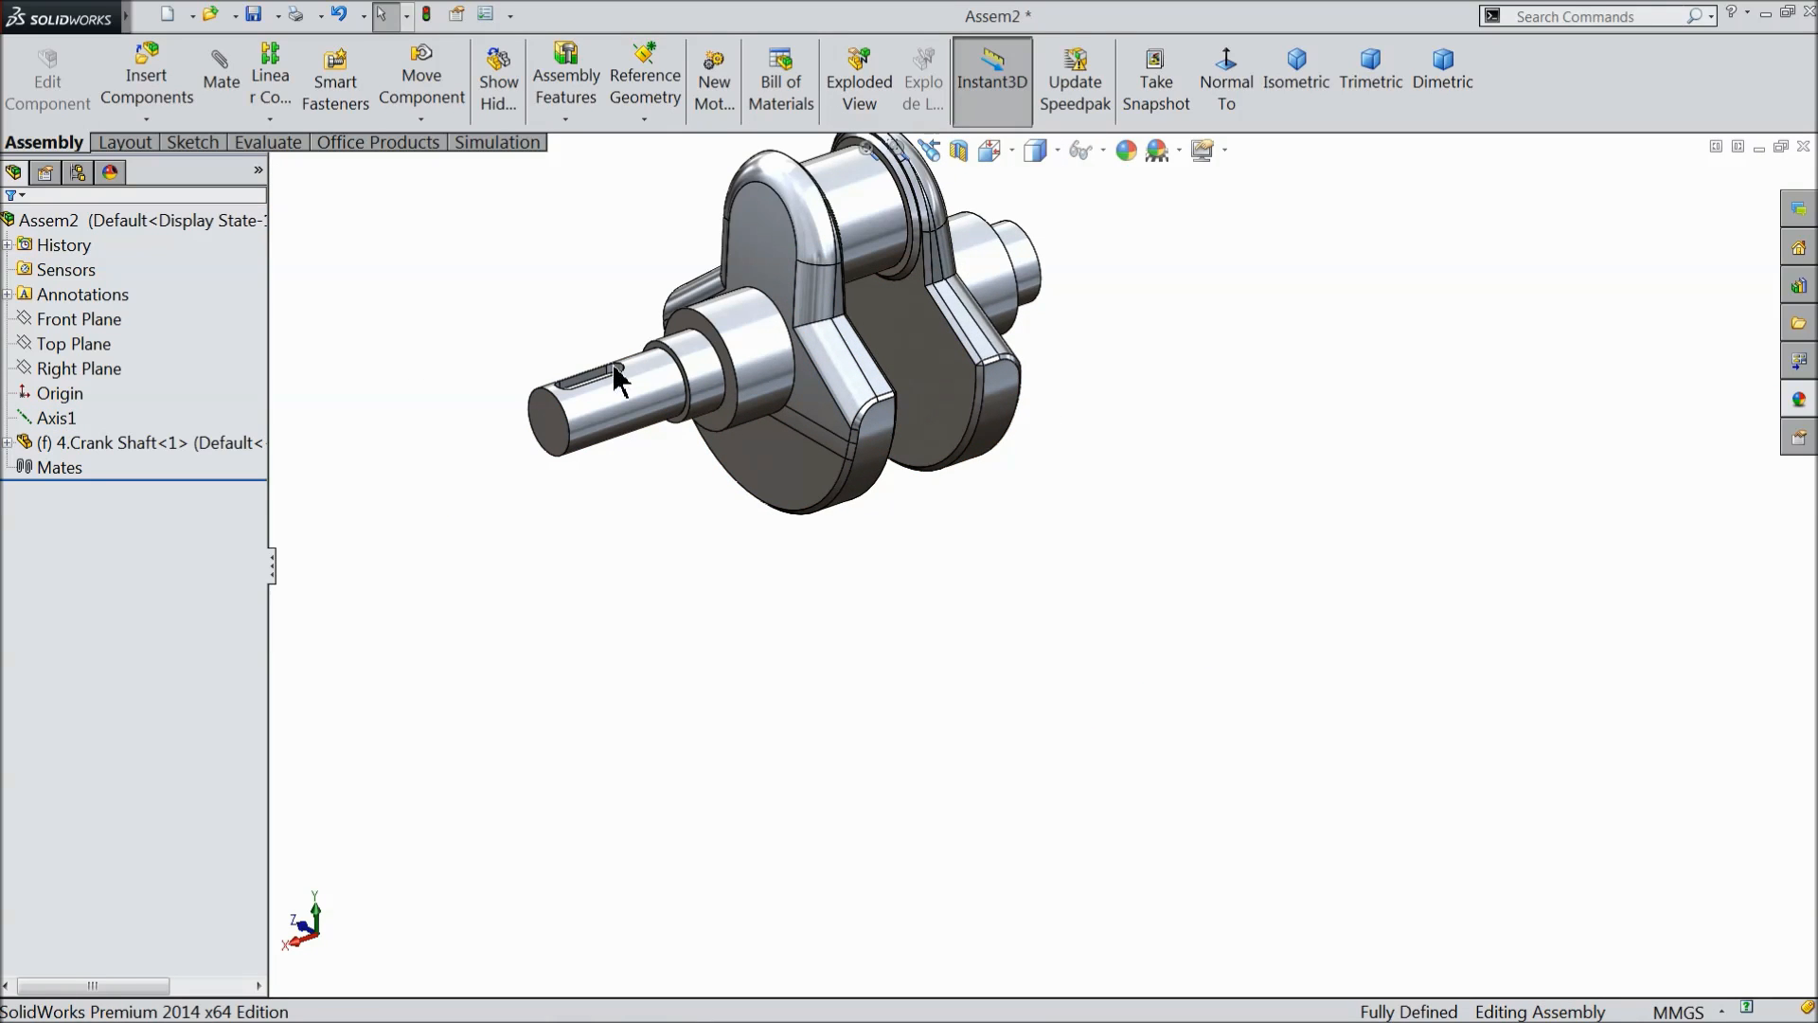
pyautogui.rightClick(781, 238)
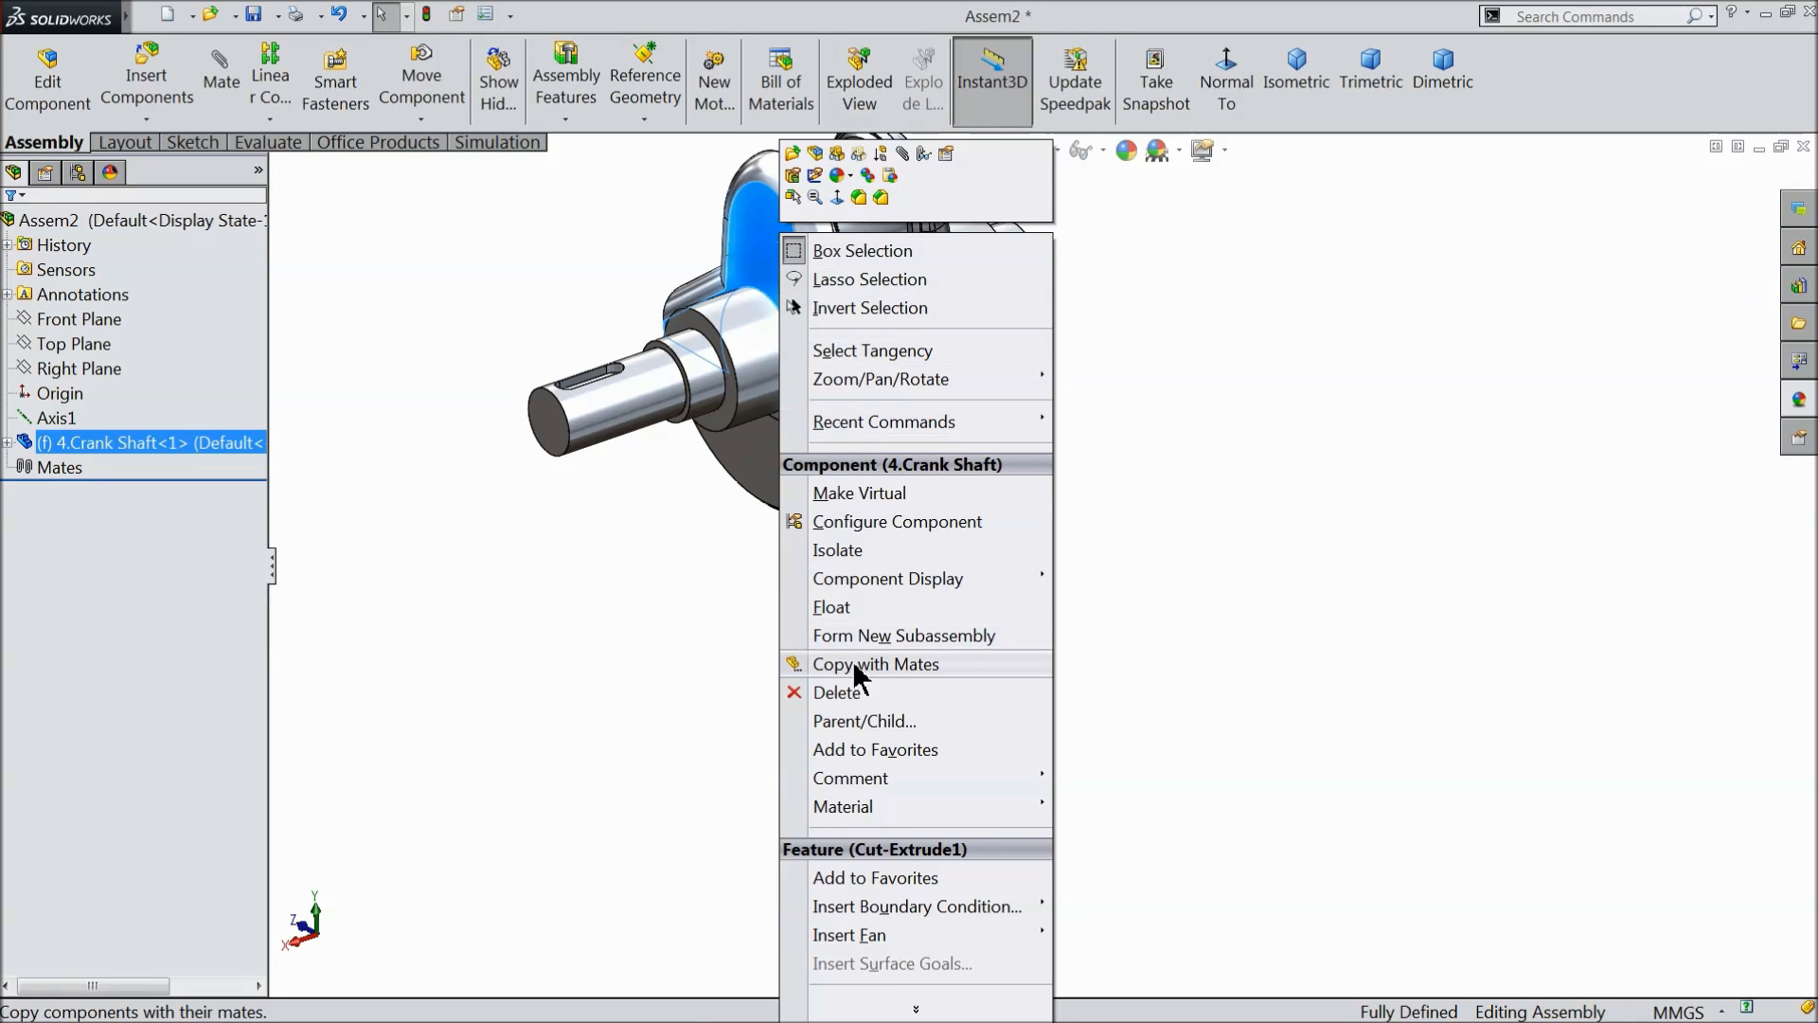
pyautogui.click(832, 607)
pyautogui.moveTo(780, 280); pyautogui.dragTo(923, 405)
pyautogui.scroll(9, 930, 576)
pyautogui.click(798, 507)
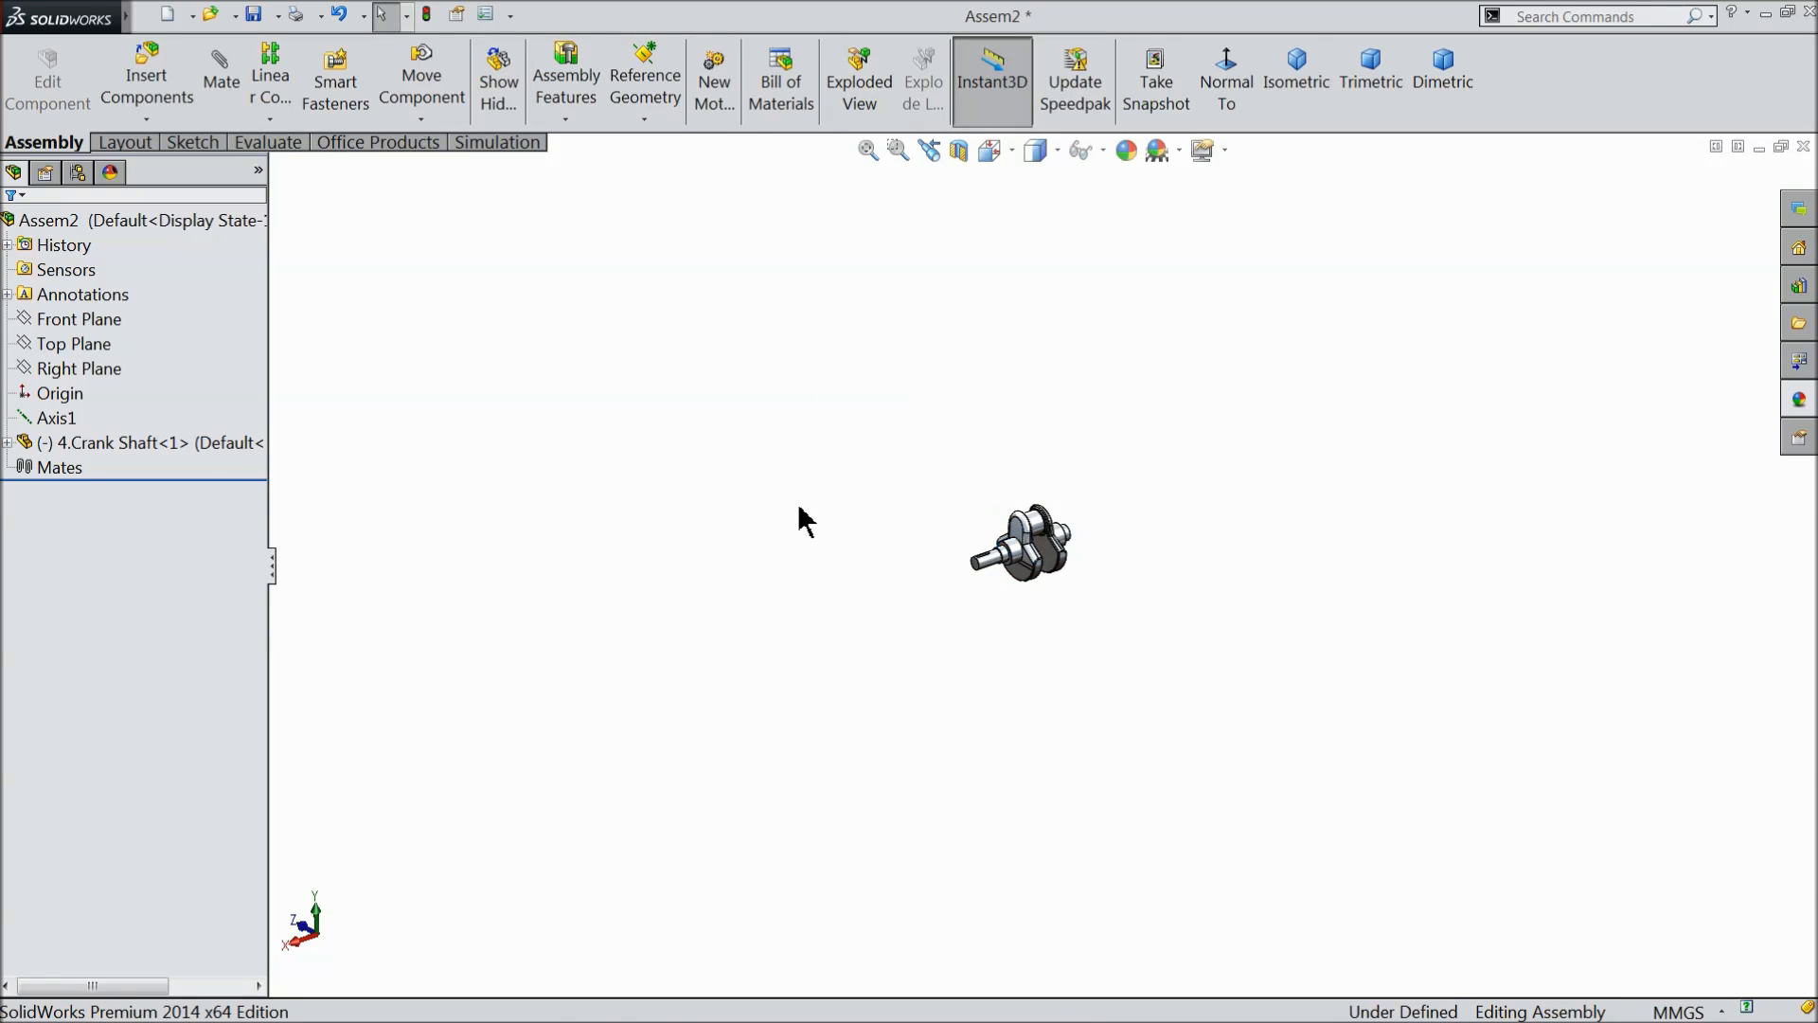
pyautogui.scroll(-6, 1140, 638)
# - Toggle the visibility of Axis1 and turn on the display of axes in the graphics area
pyautogui.click(45, 419)
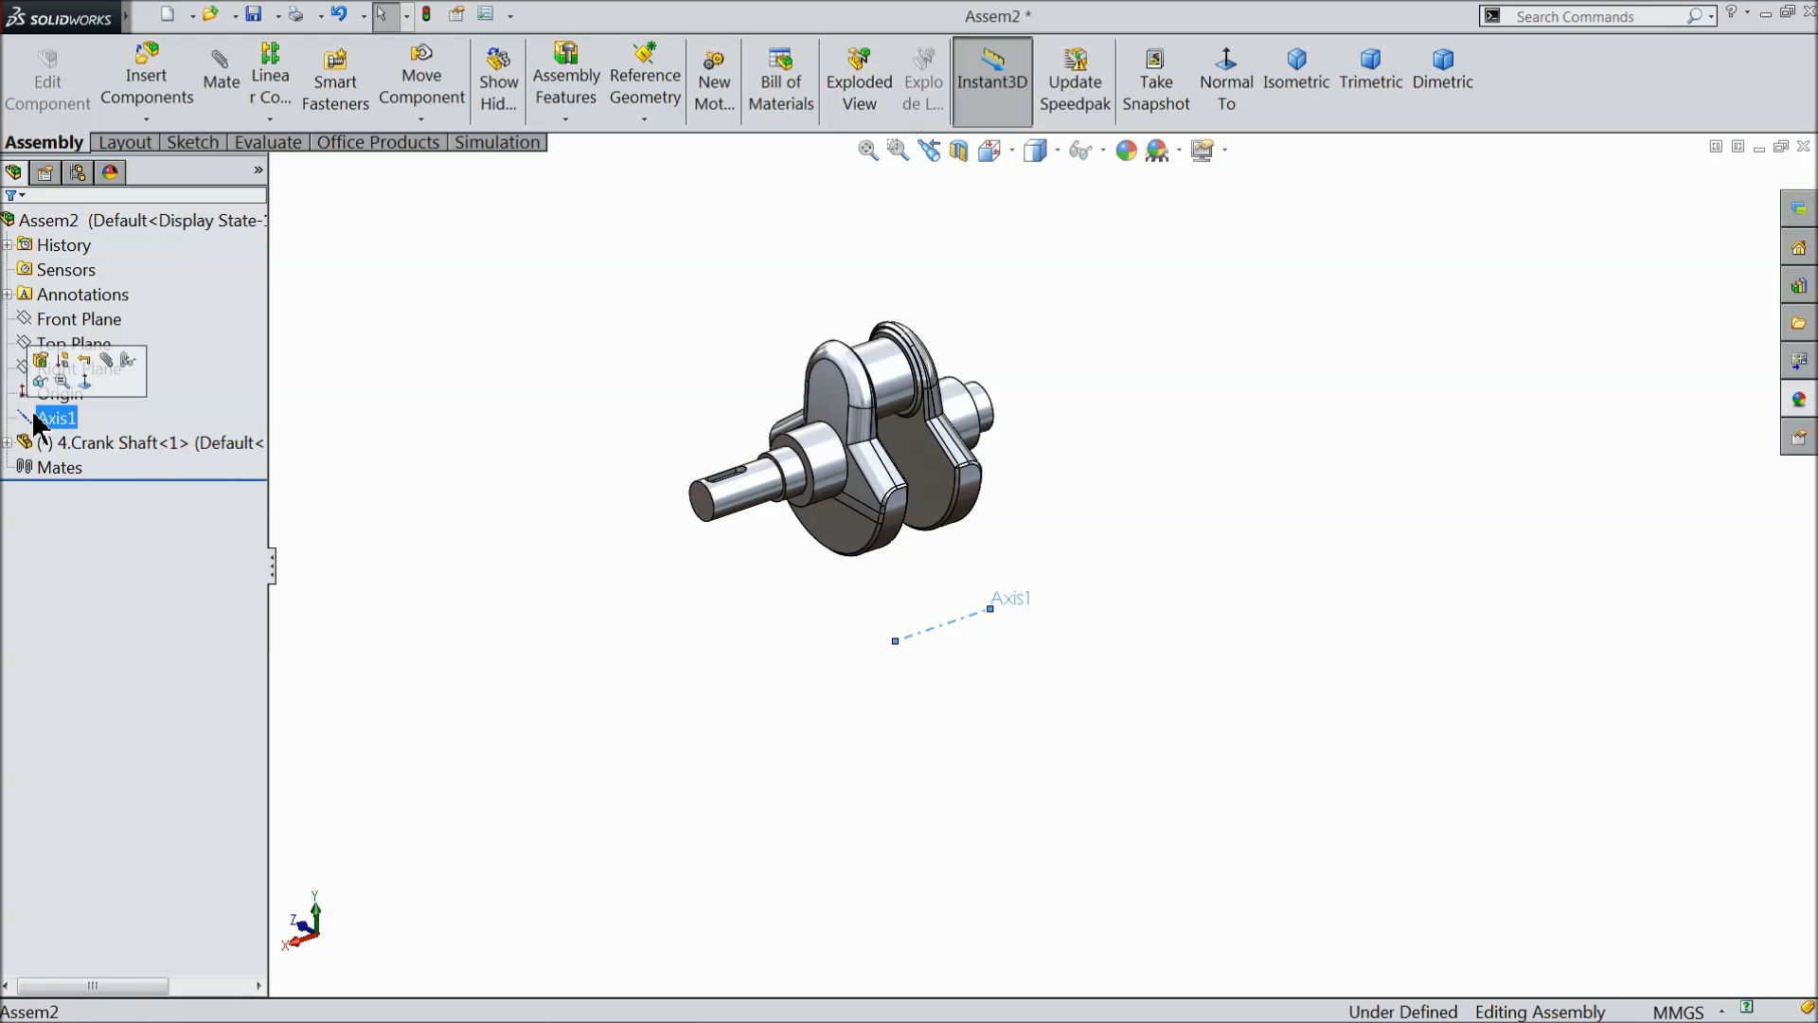
pyautogui.click(512, 471)
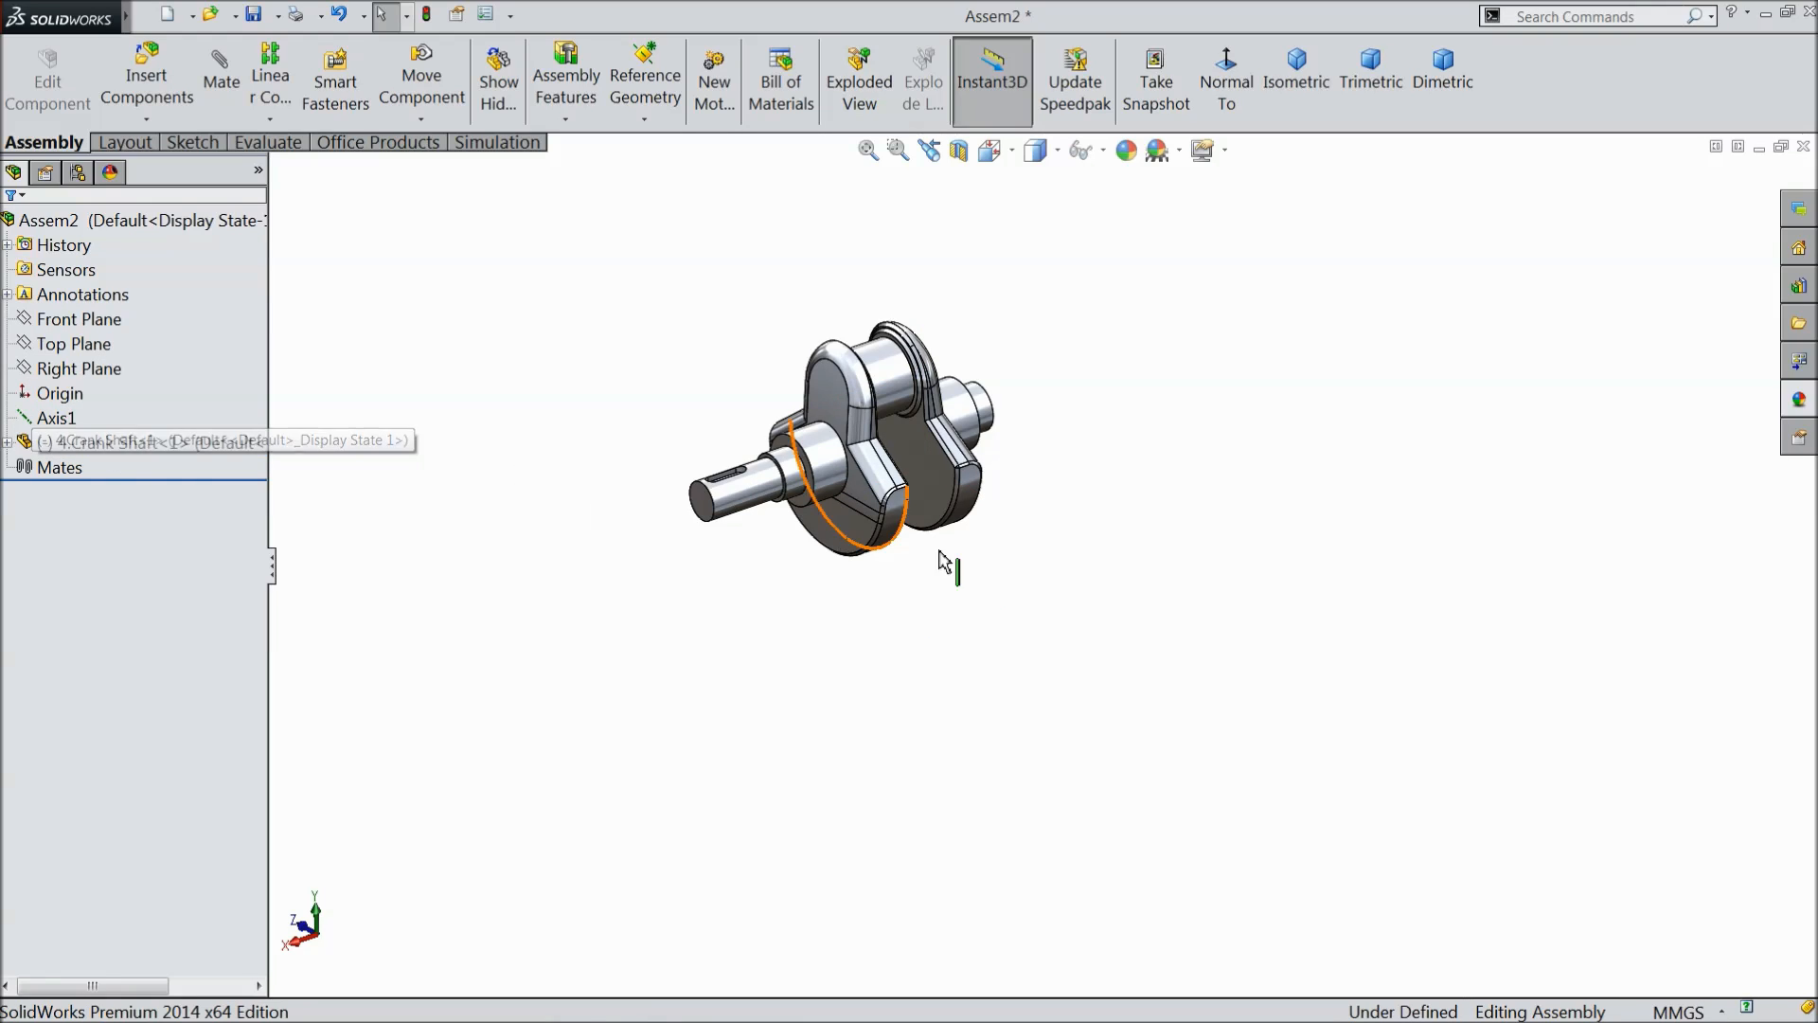
pyautogui.click(28, 420)
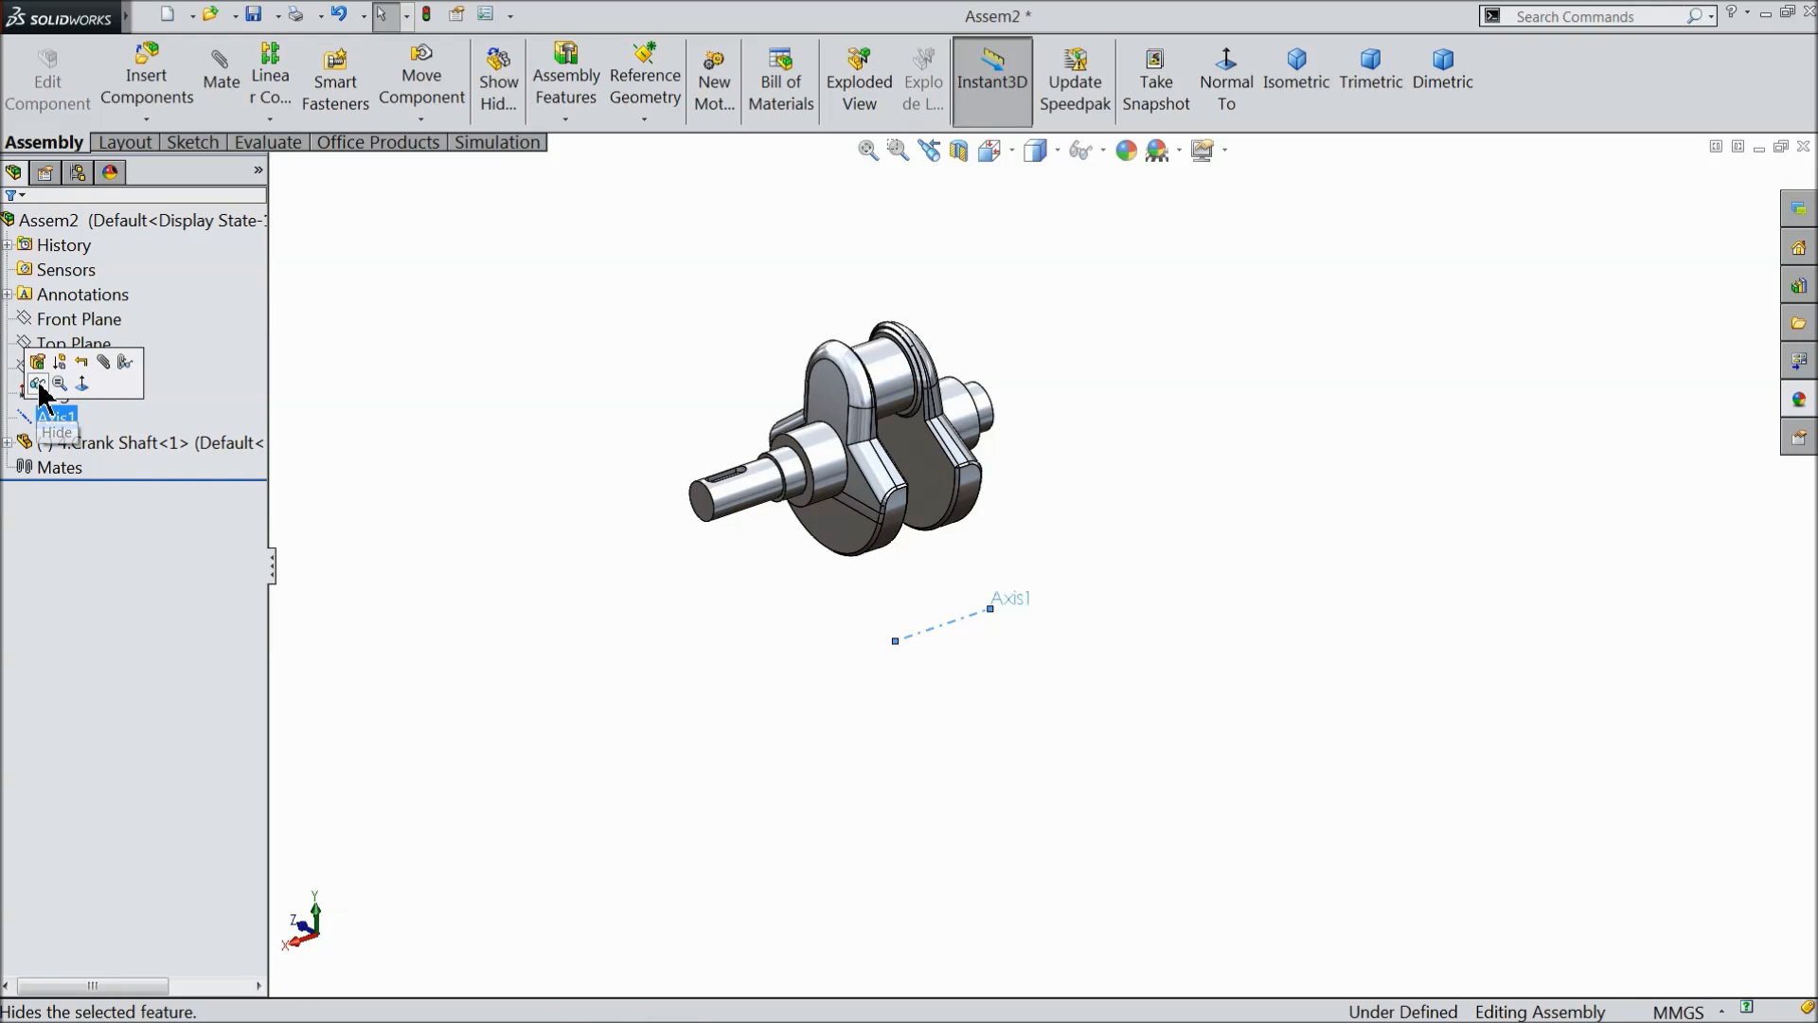
pyautogui.click(38, 383)
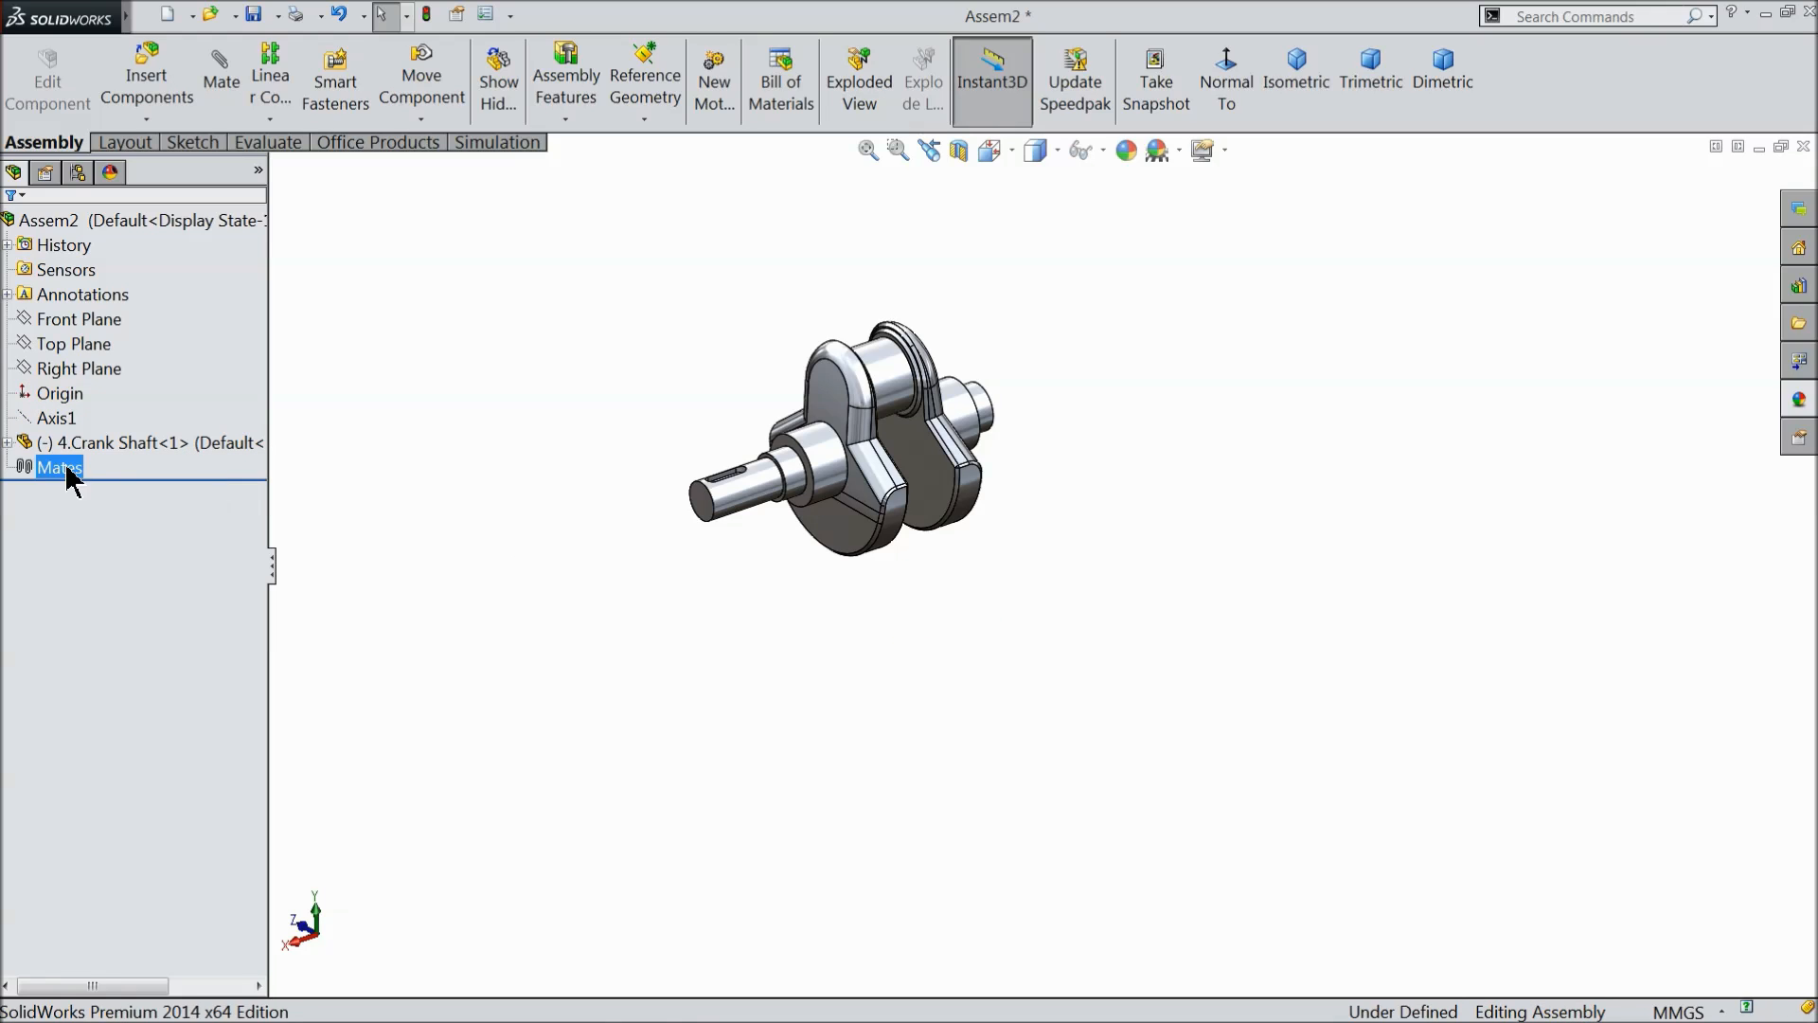
pyautogui.click(21, 421)
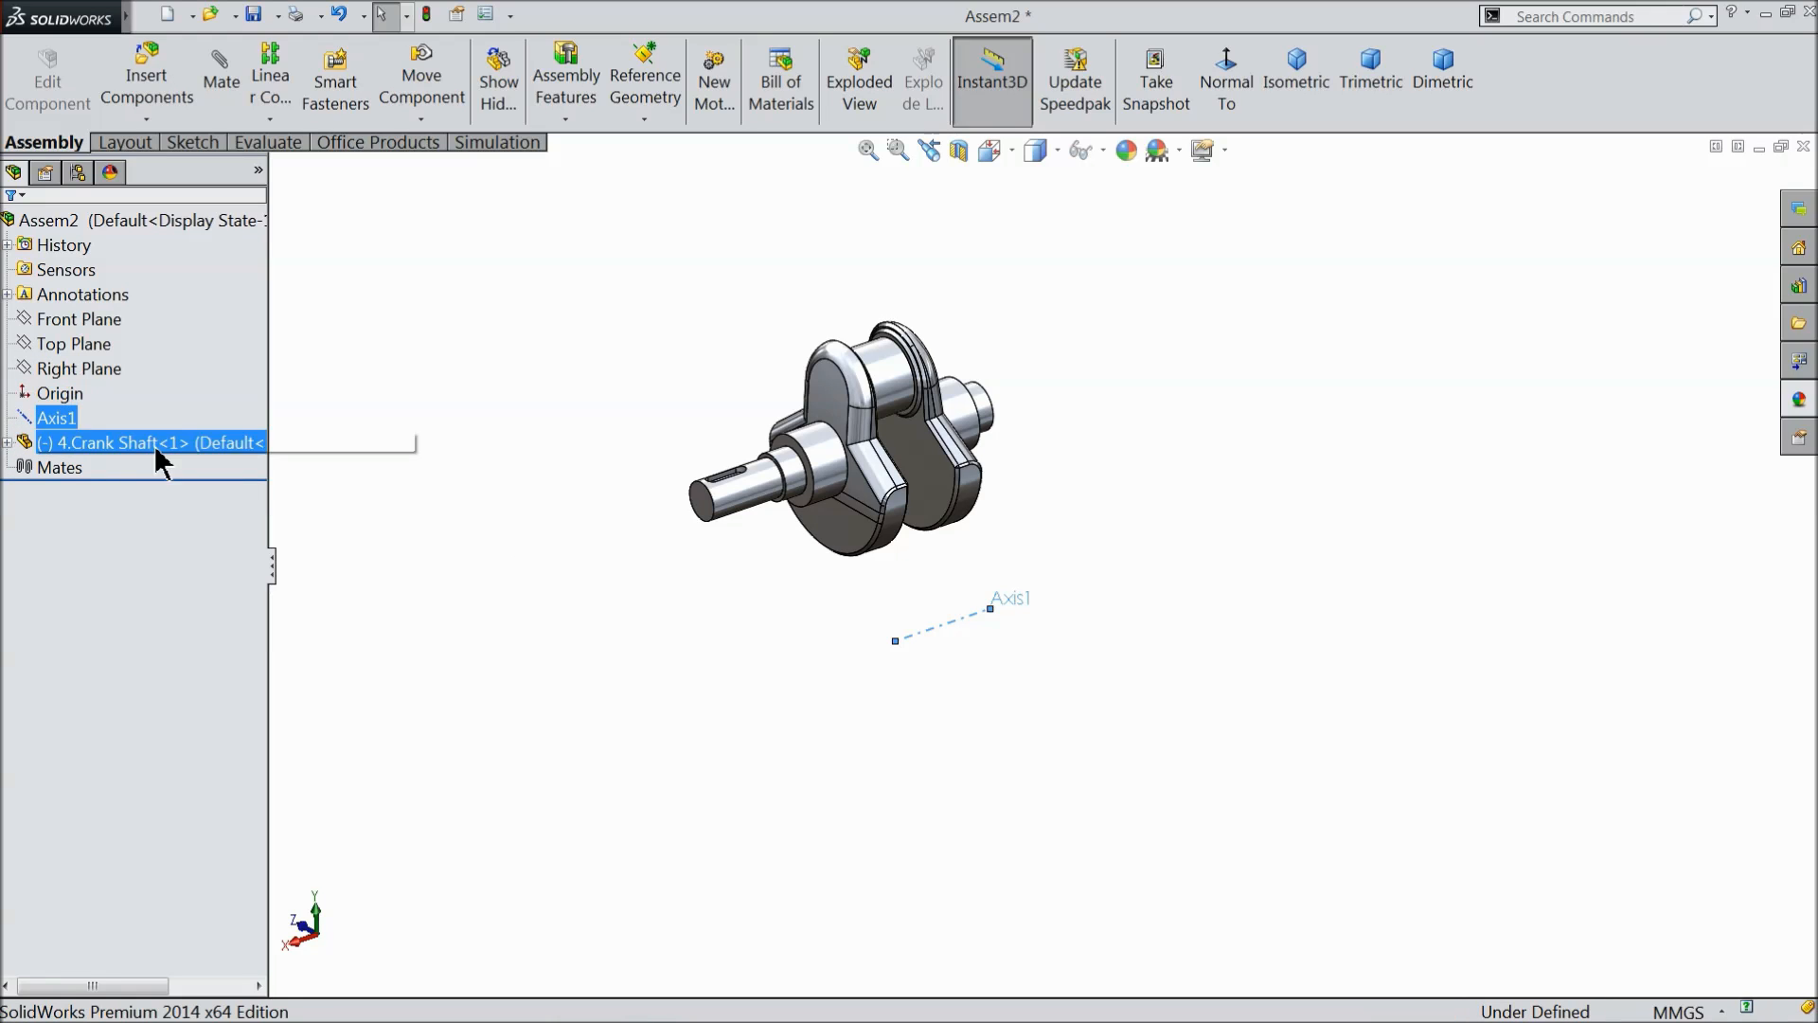
pyautogui.click(900, 672)
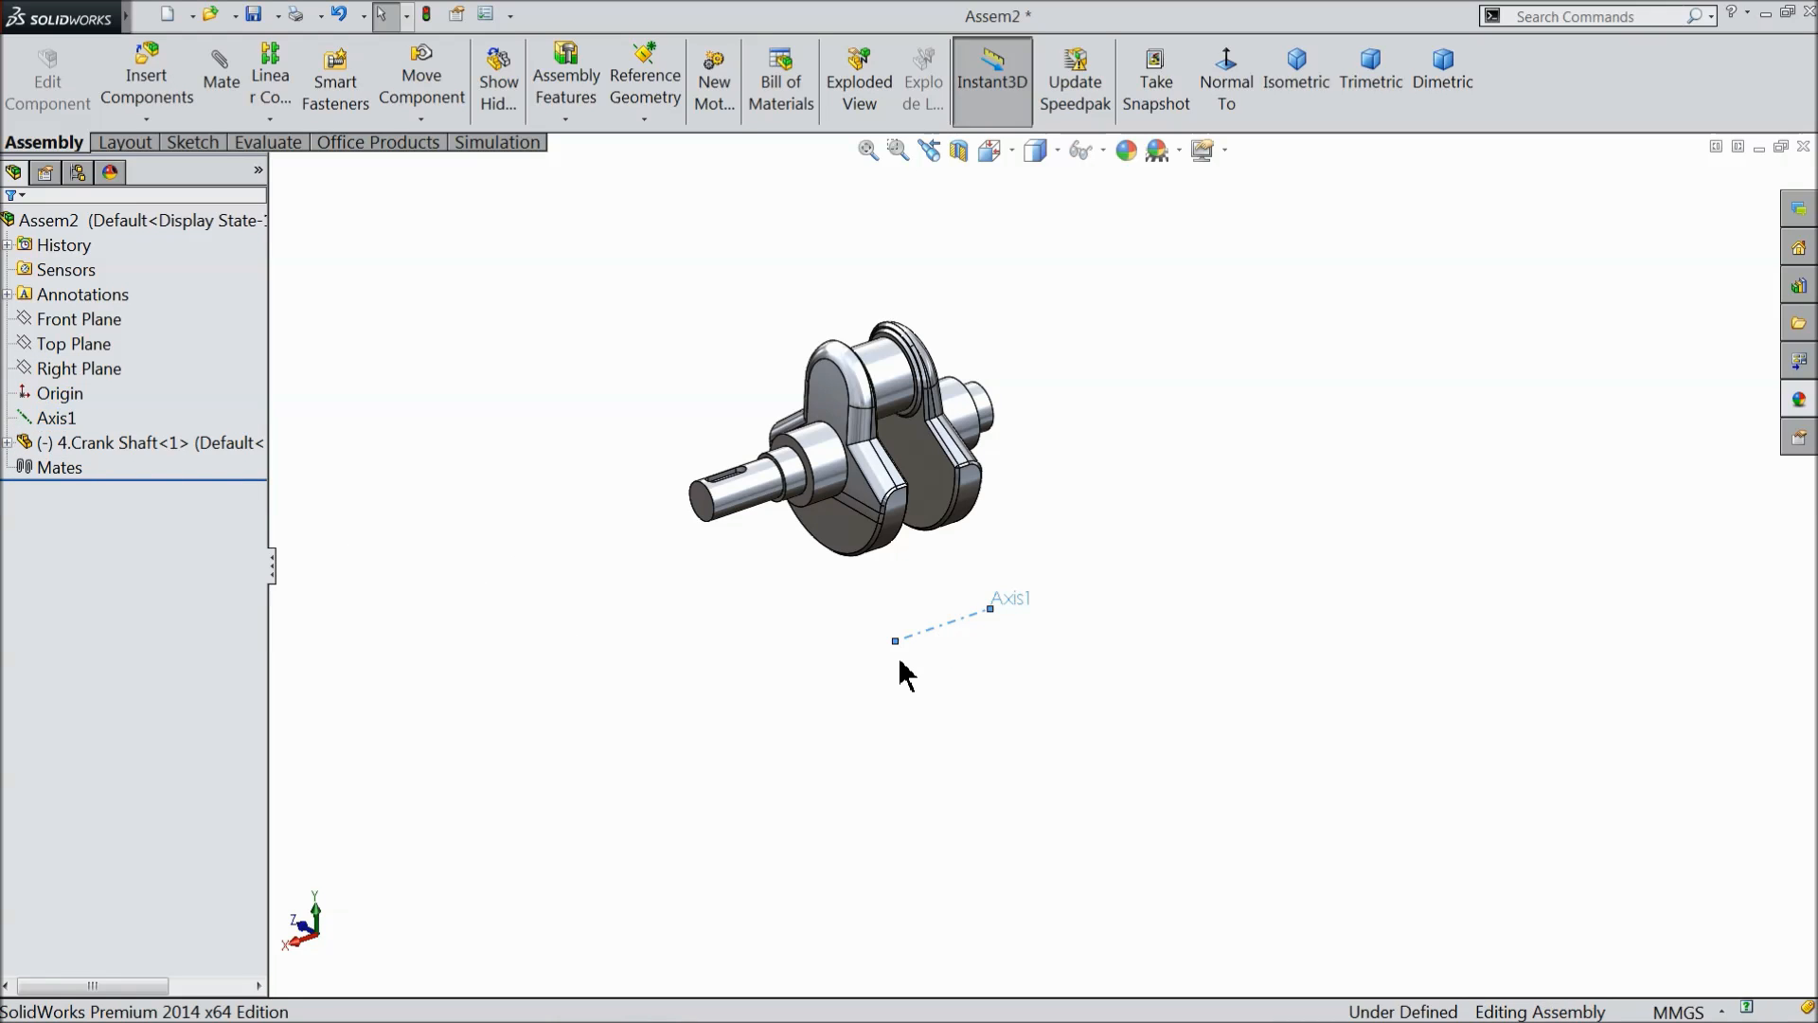
pyautogui.click(1103, 151)
pyautogui.click(1082, 216)
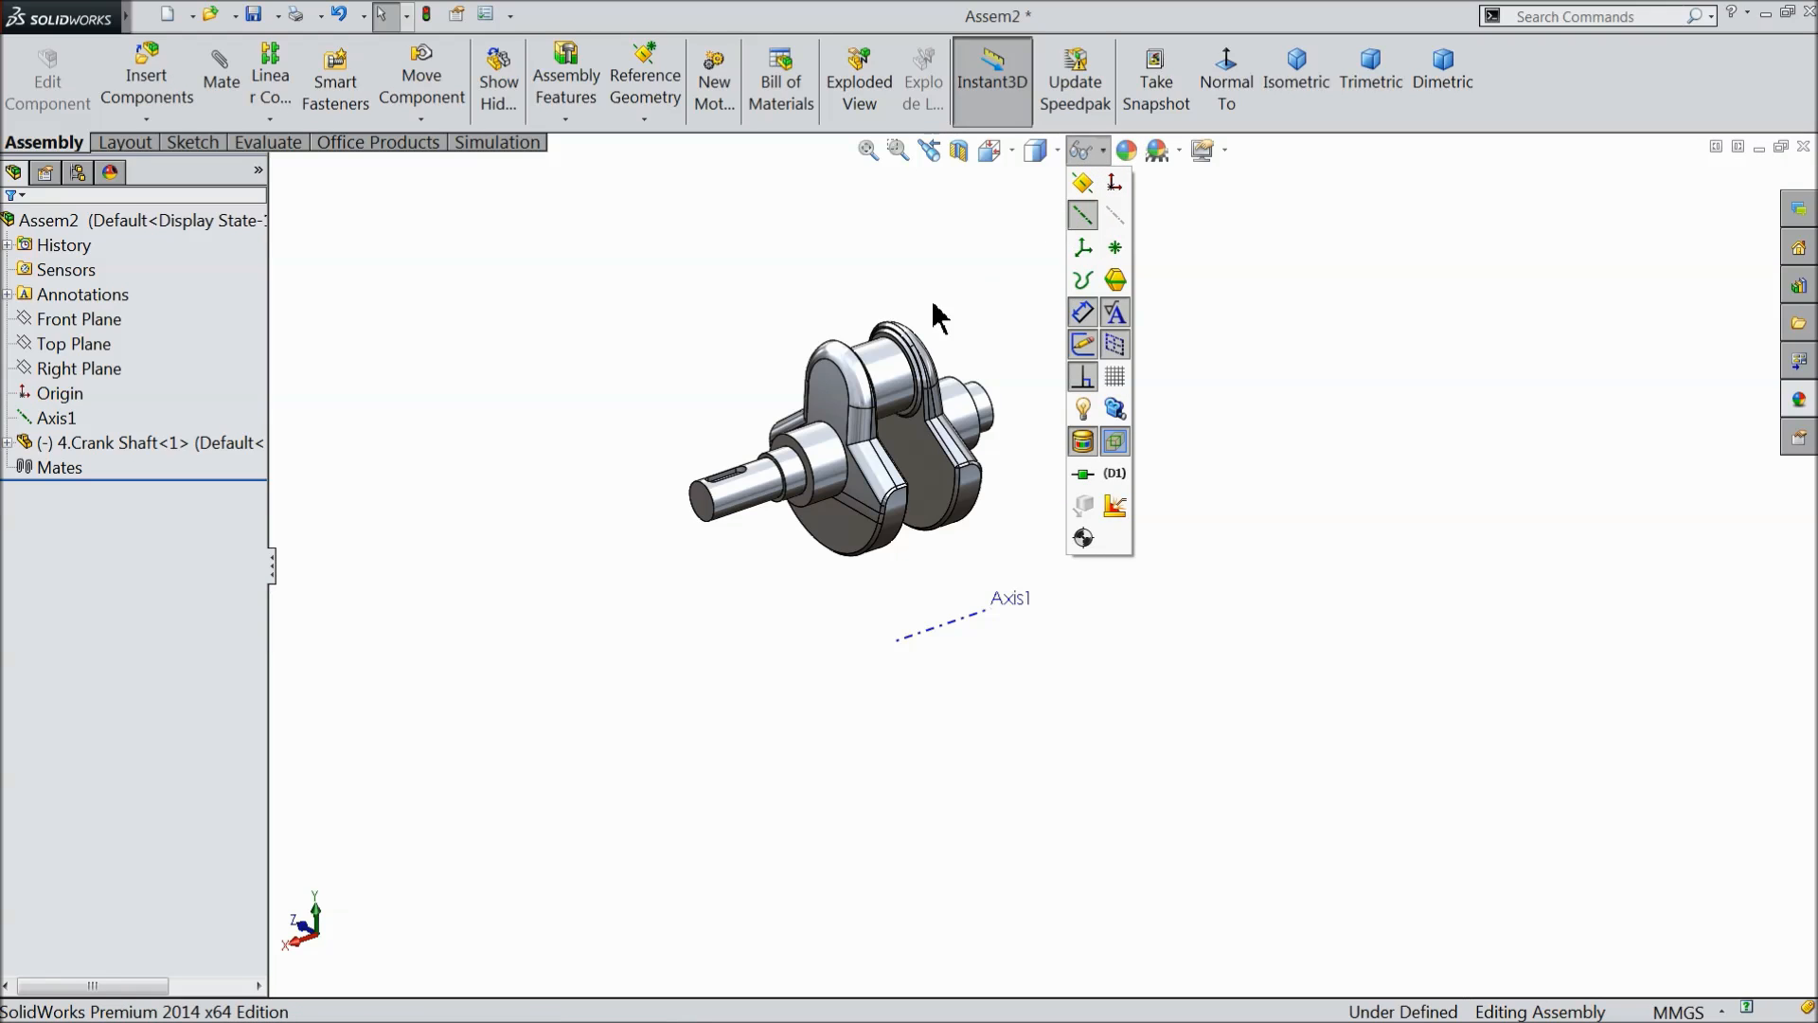
# - Add a concentric mate between the crank shaft's keyed cylindrical end face and Axis1
pyautogui.scroll(-2, 1005, 639)
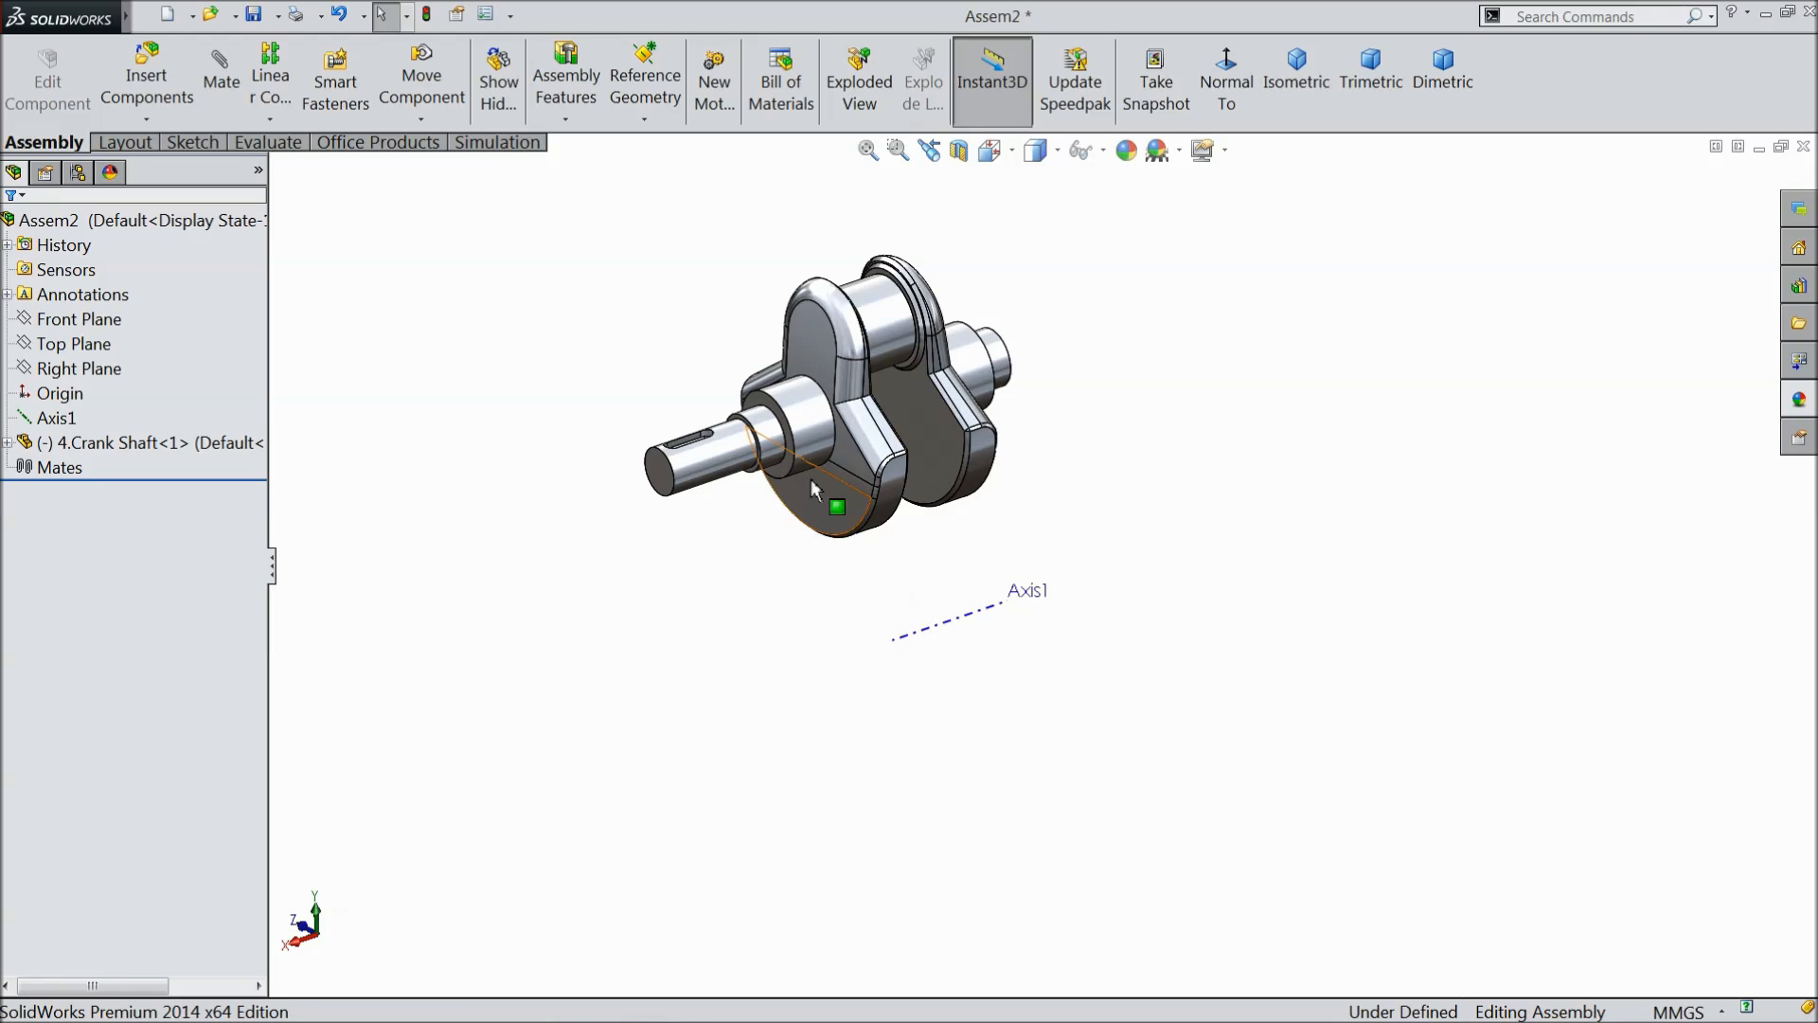
pyautogui.scroll(-2, 819, 417)
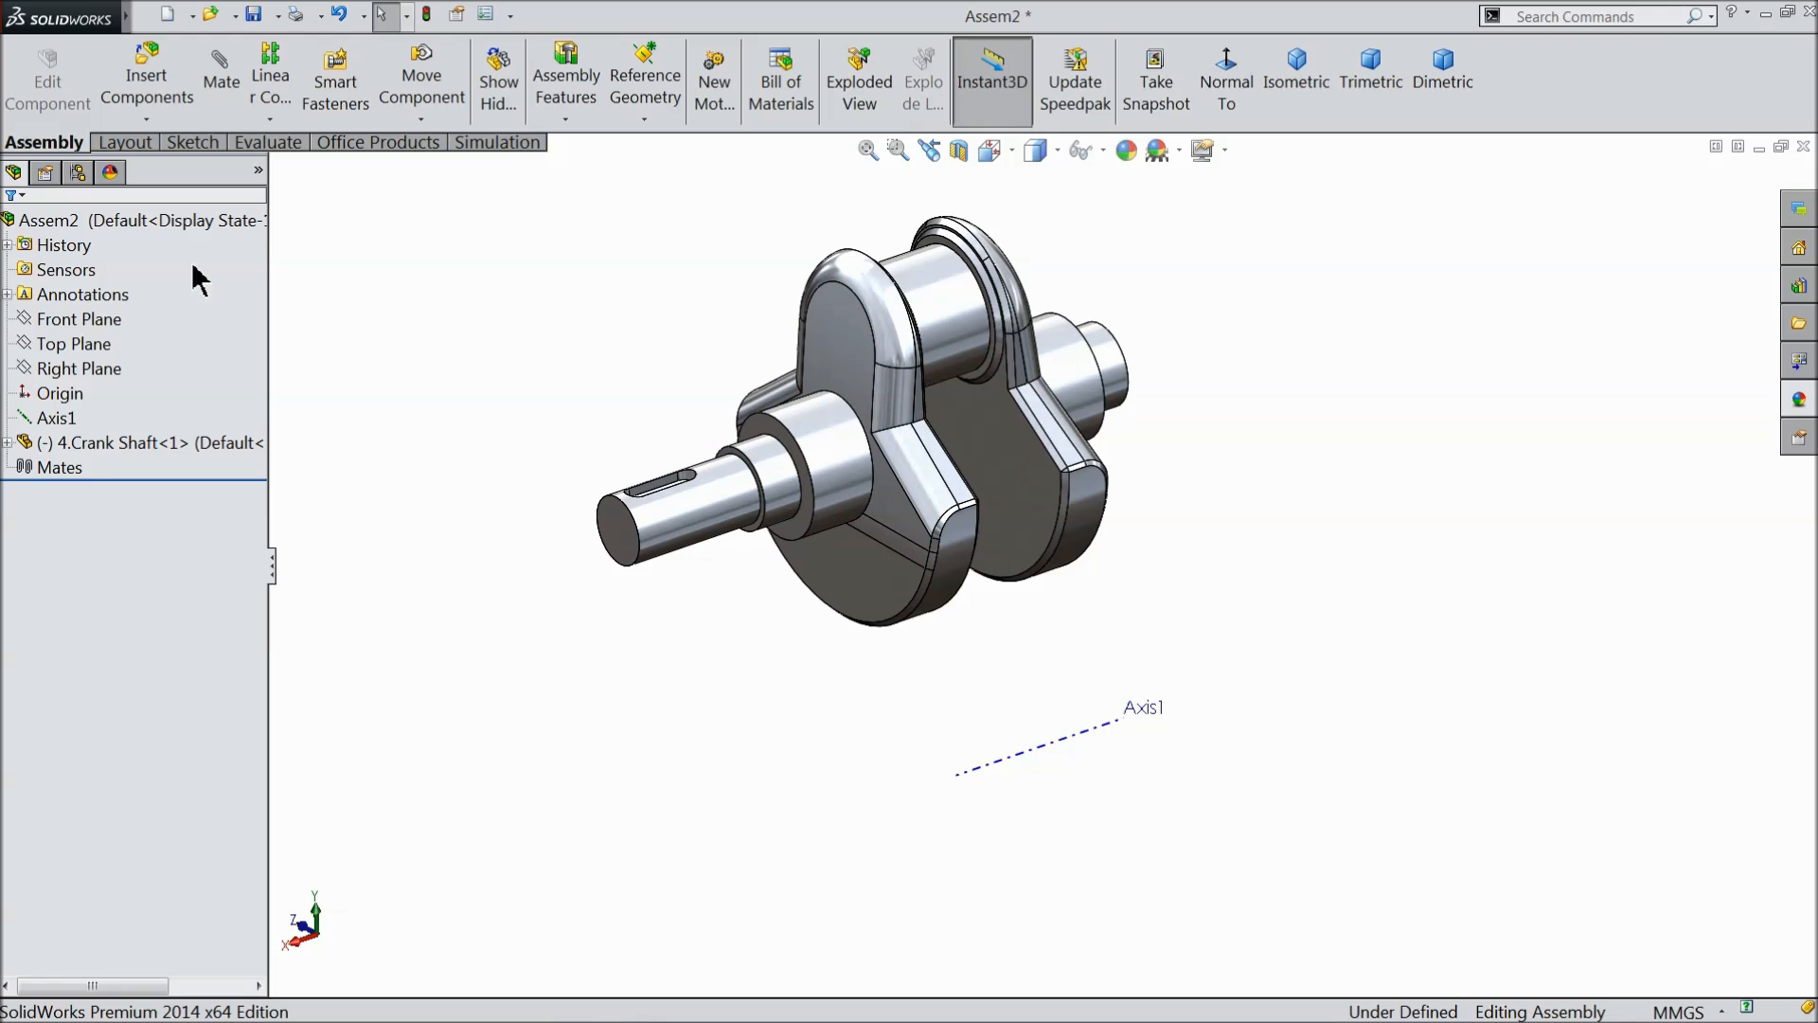
pyautogui.click(219, 89)
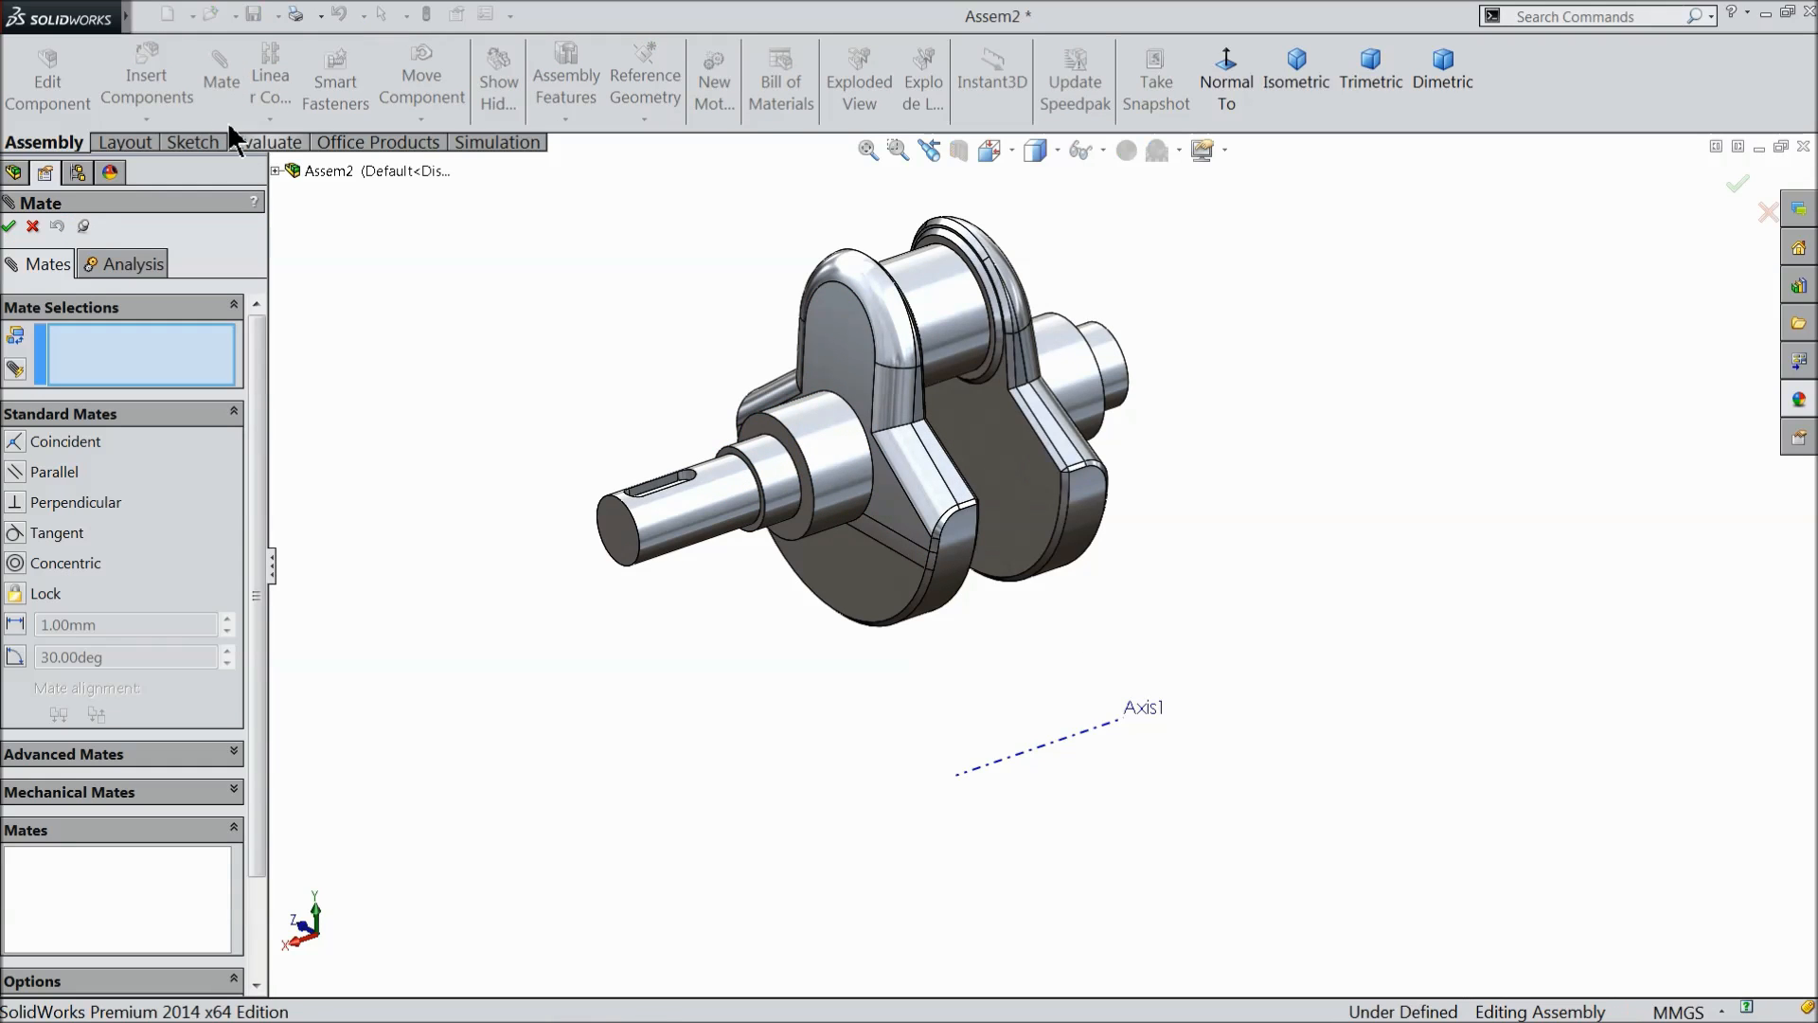
pyautogui.click(690, 511)
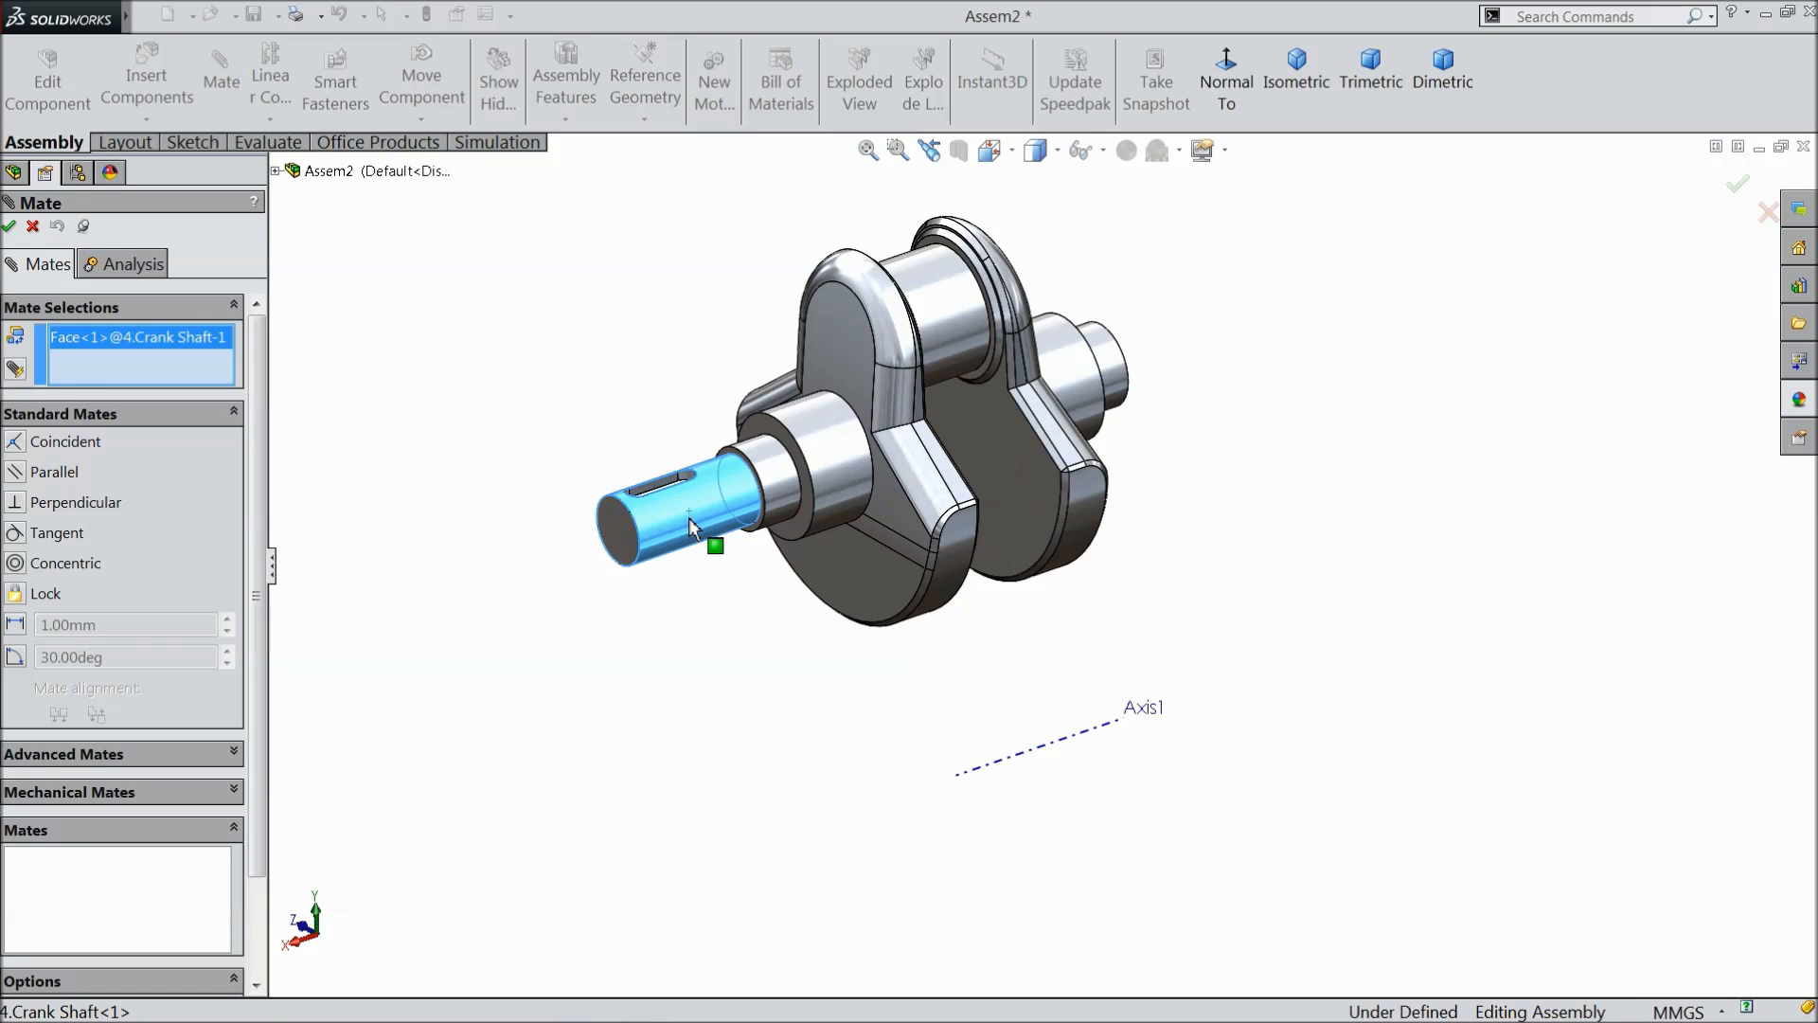
pyautogui.click(1007, 761)
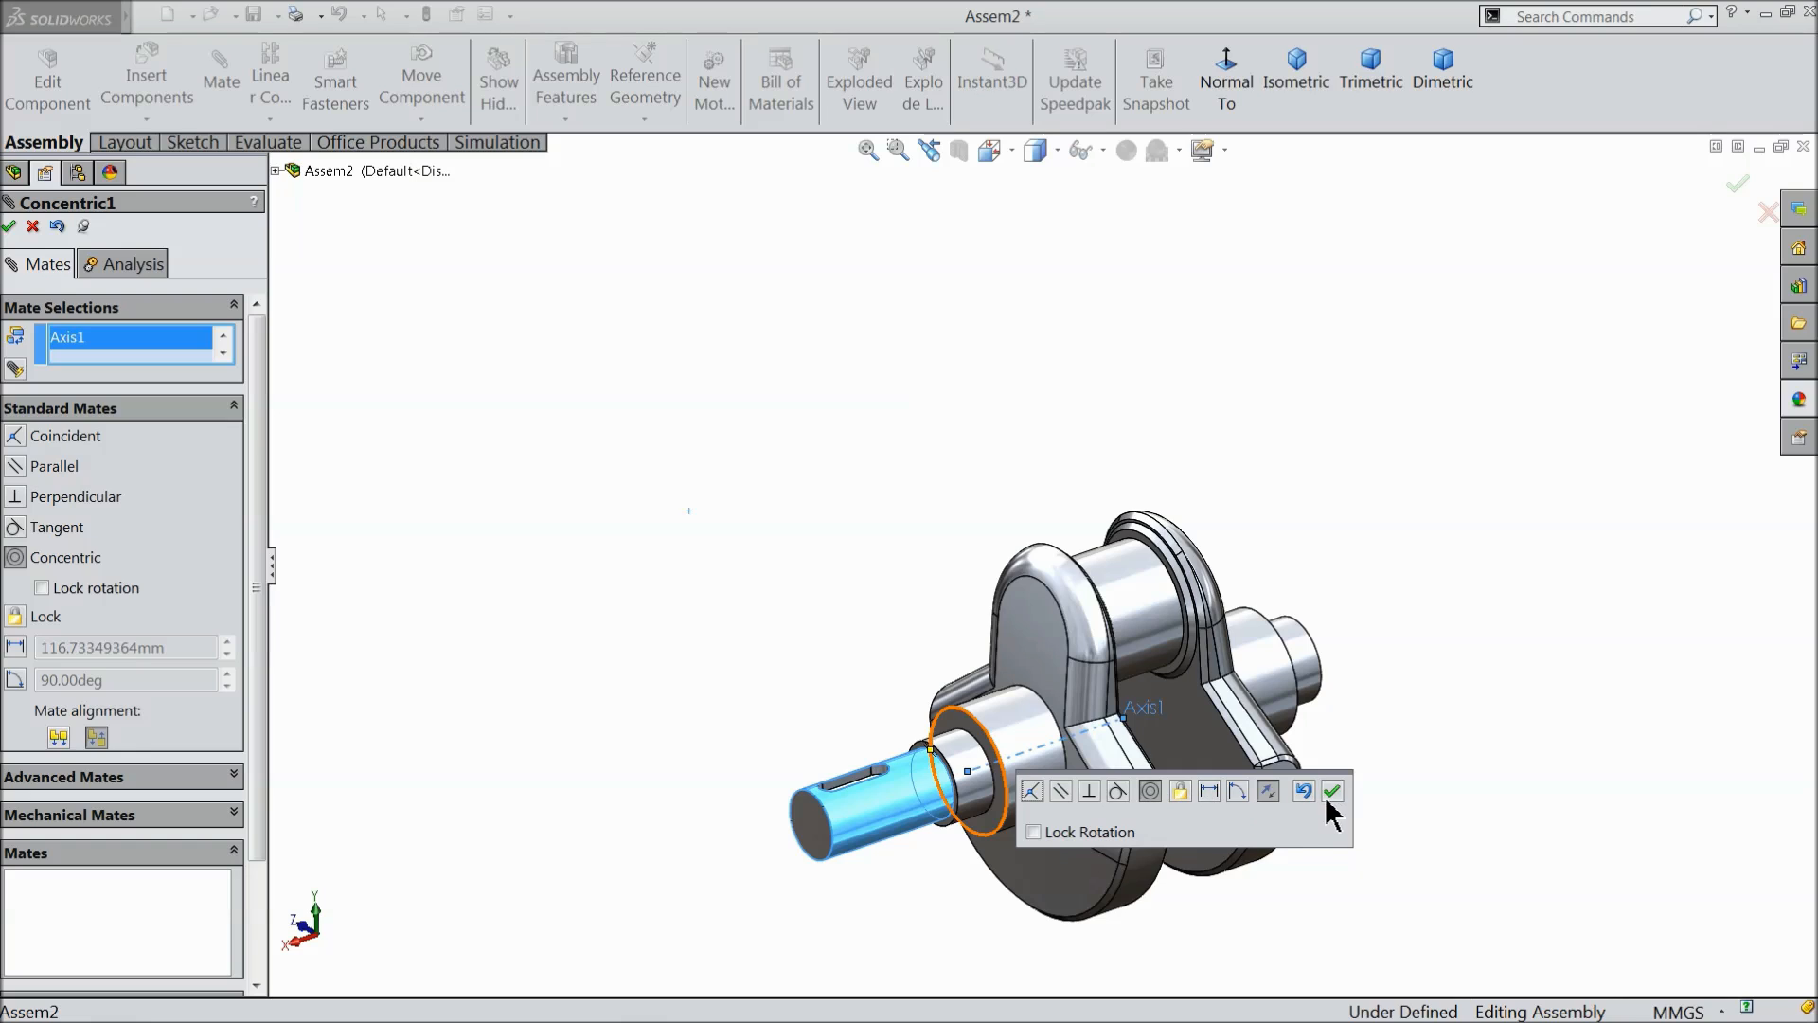
pyautogui.click(1332, 794)
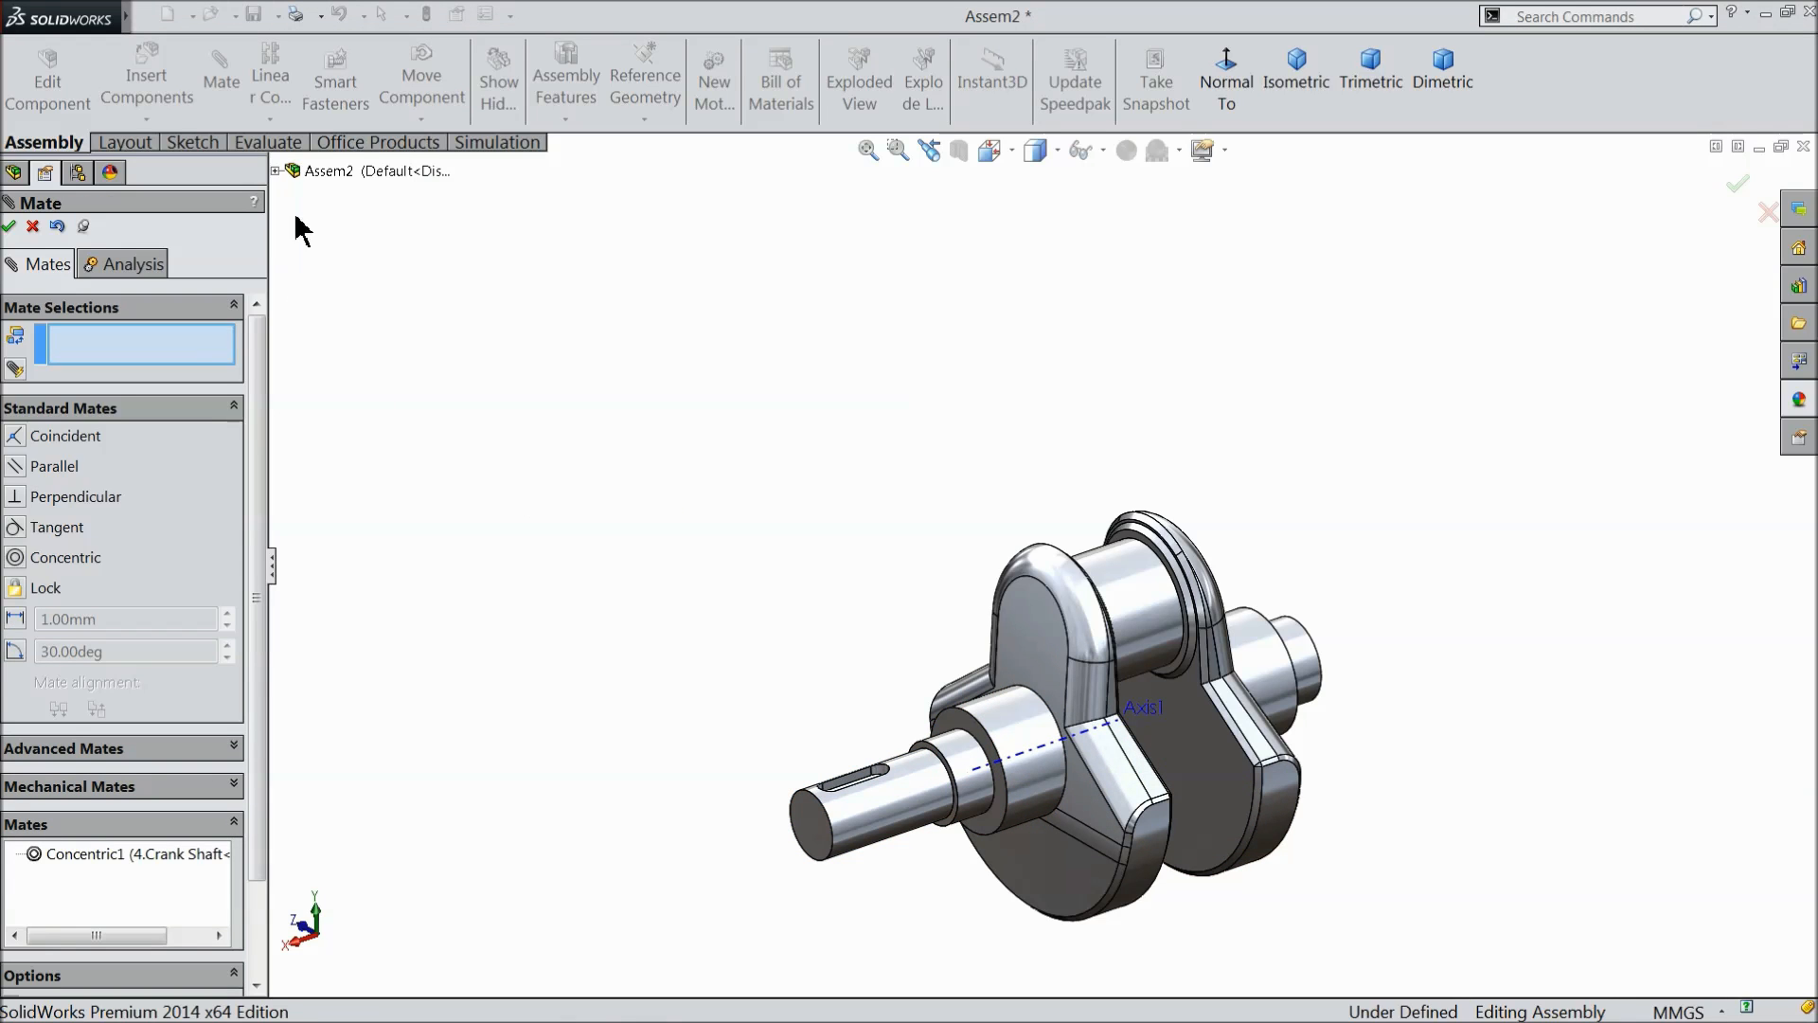
# - Add a coincident mate between the assembly's Right Plane and the crank shaft's Right Plane, then close the mate command
pyautogui.click(277, 171)
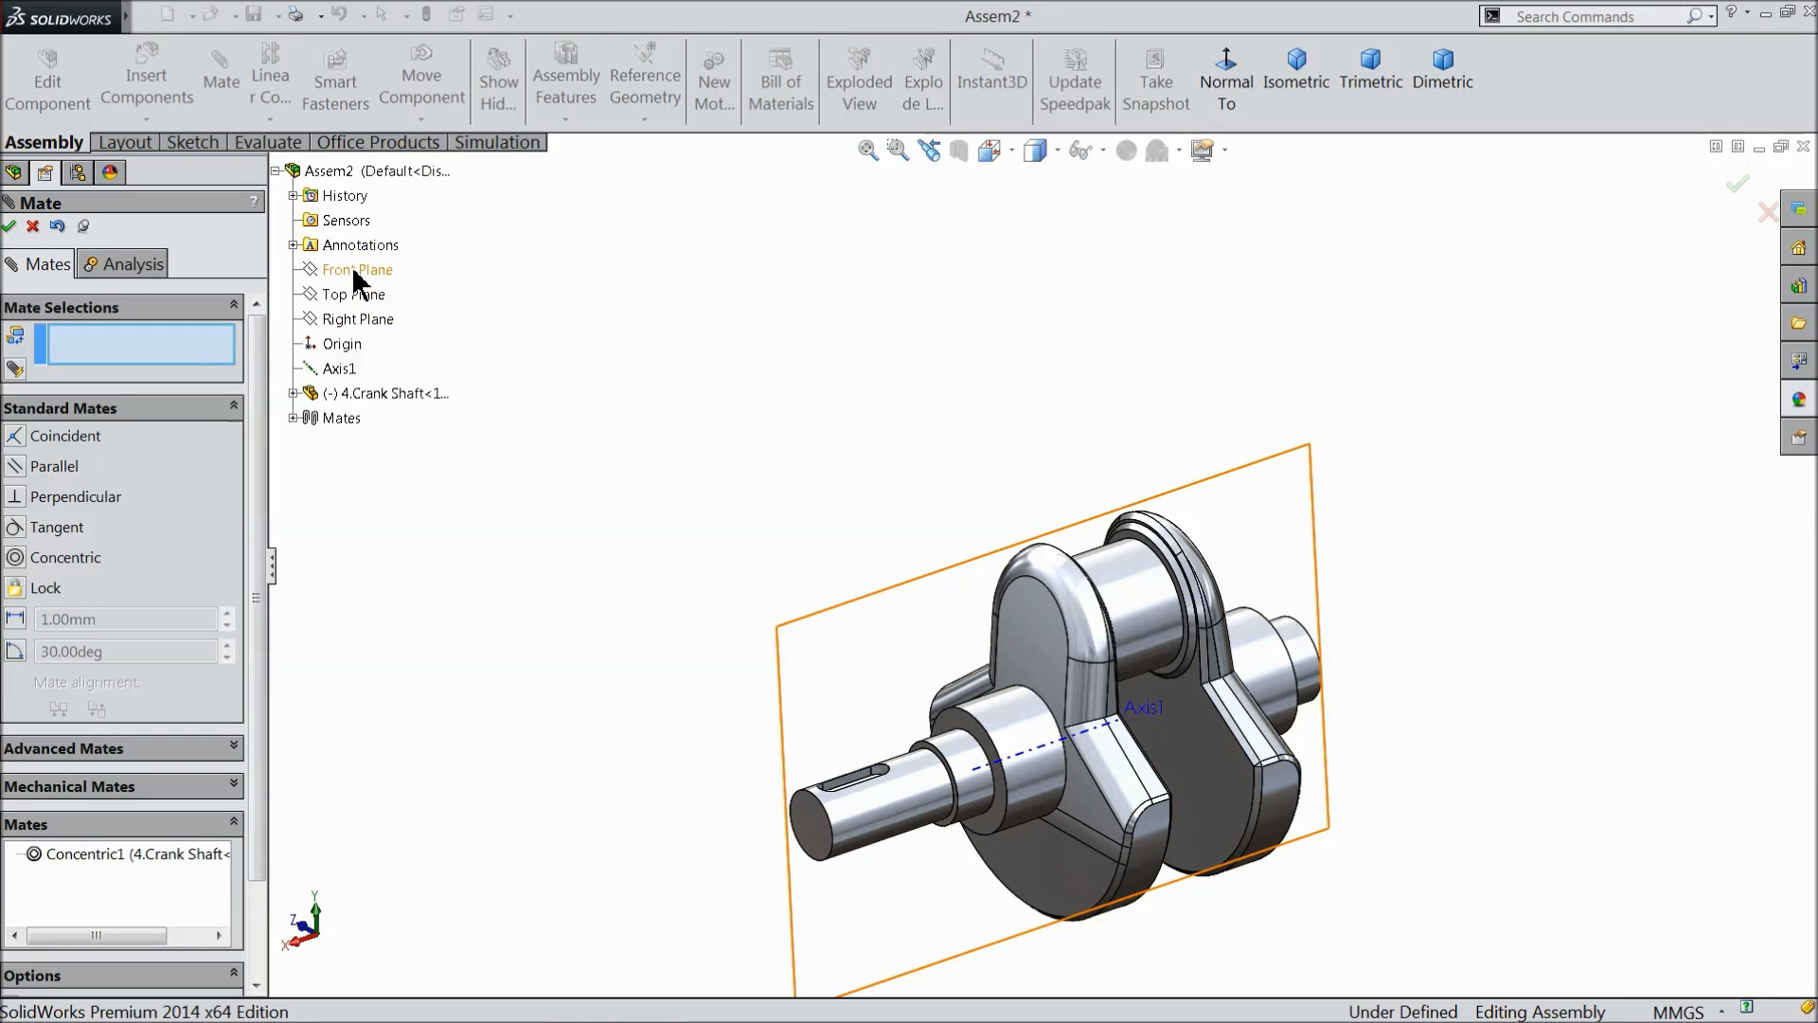
pyautogui.click(355, 320)
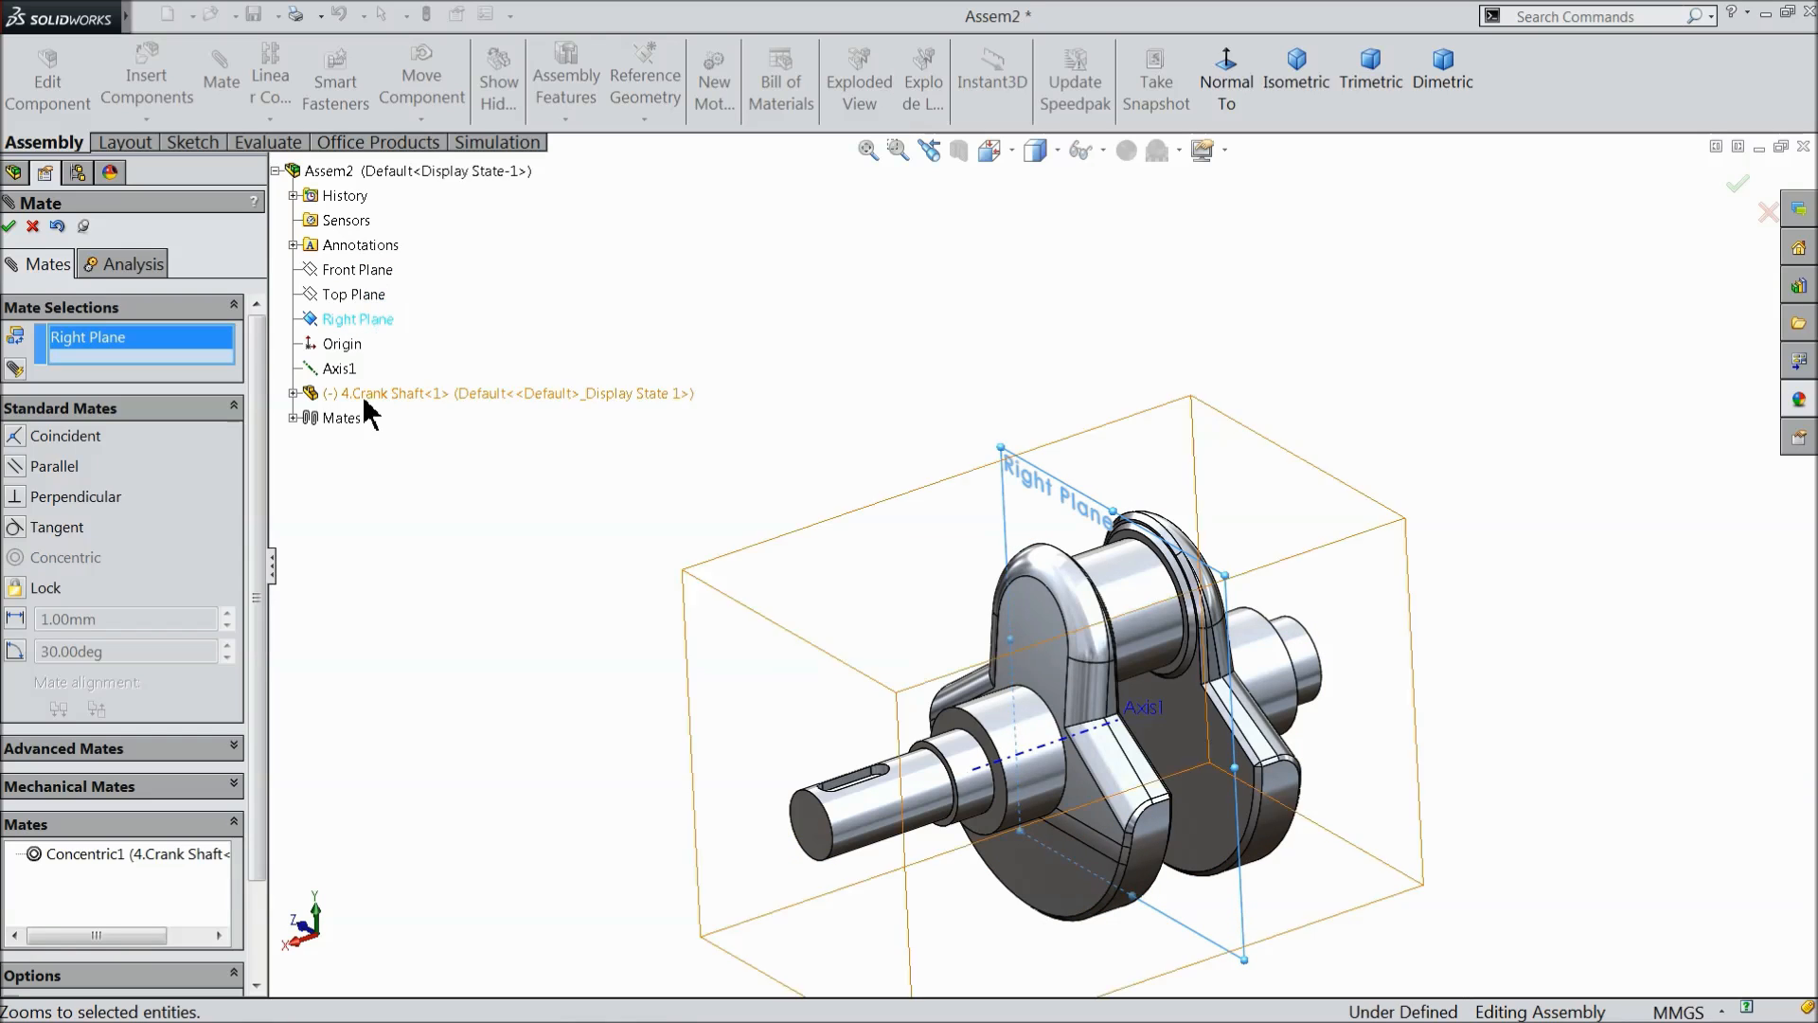
pyautogui.click(294, 394)
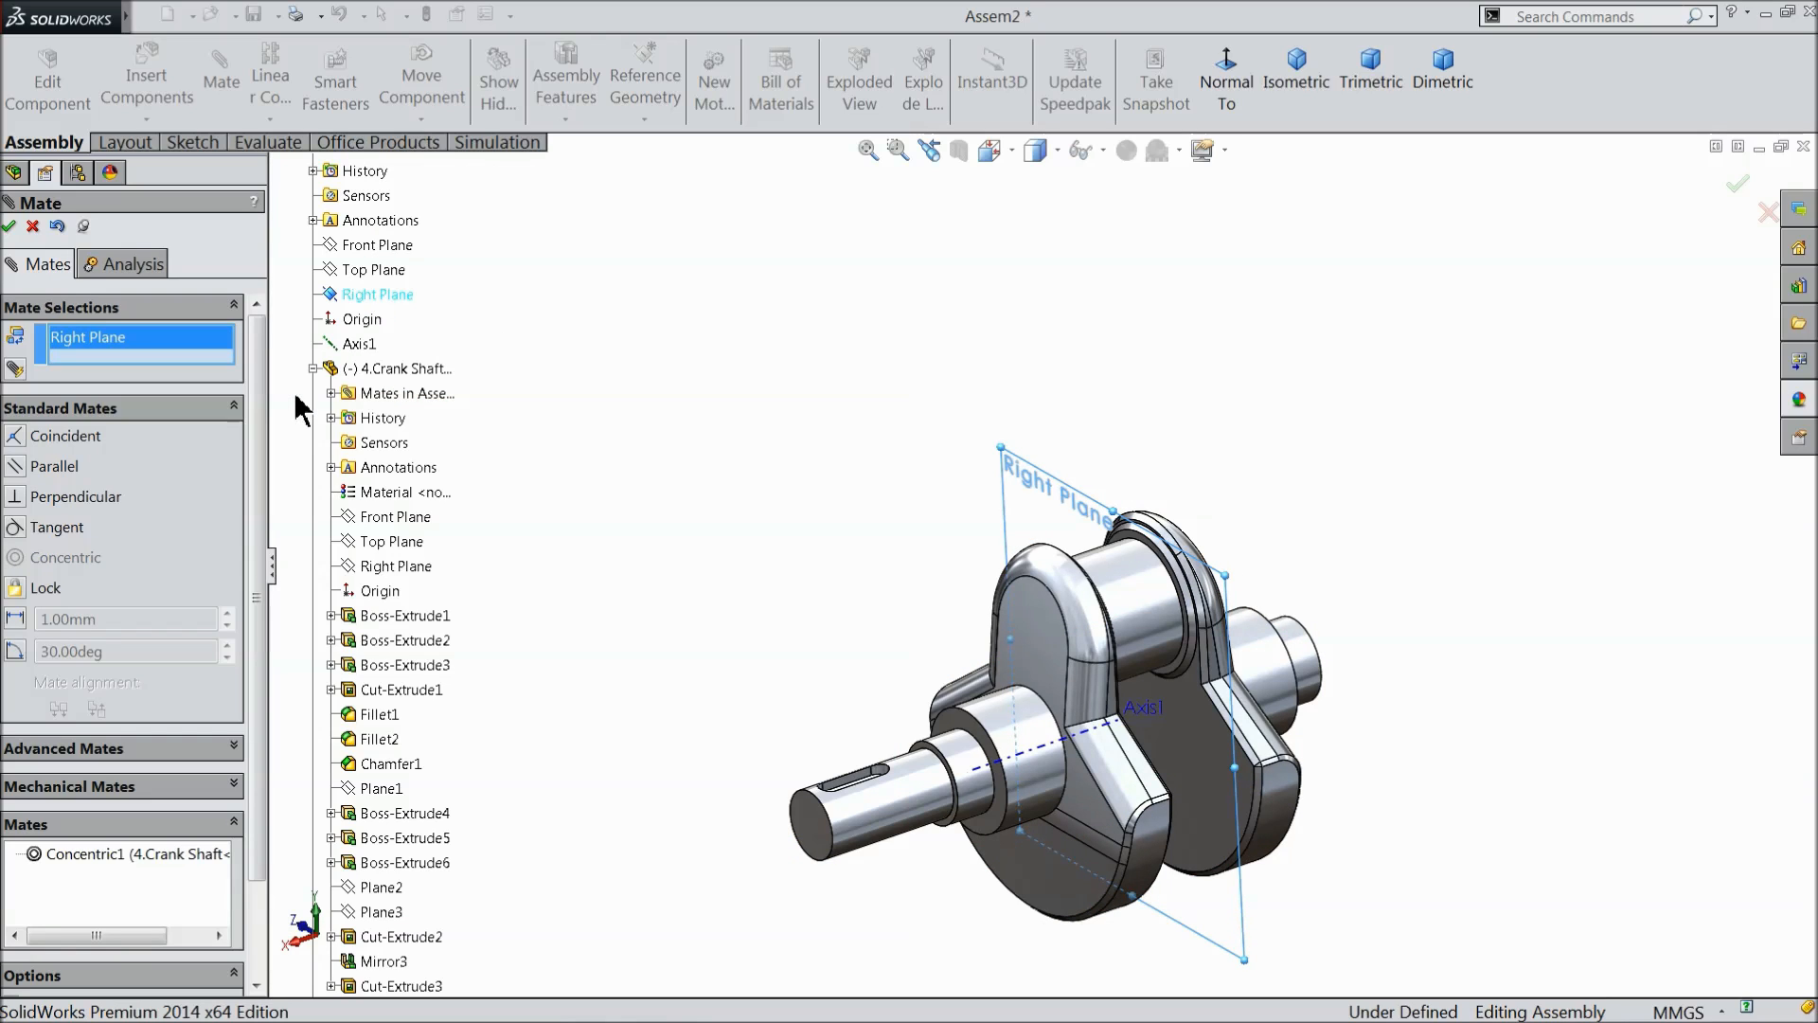
pyautogui.click(396, 566)
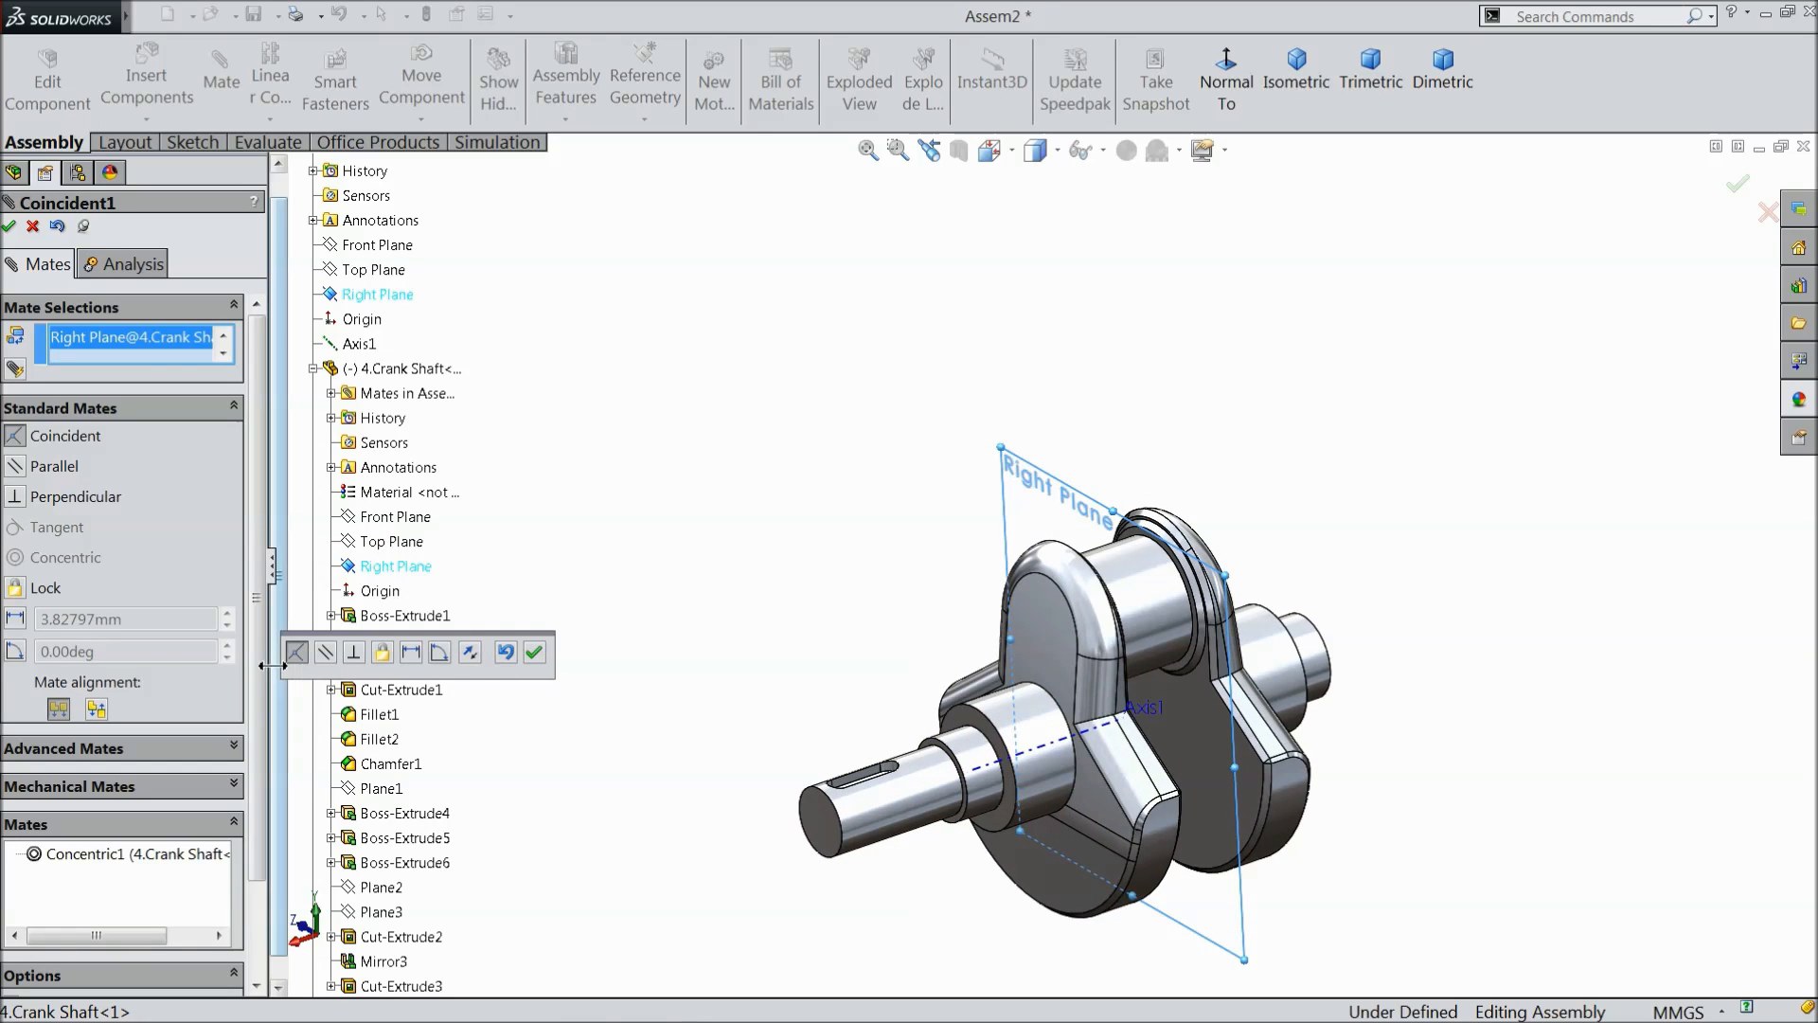
pyautogui.click(533, 650)
pyautogui.click(32, 226)
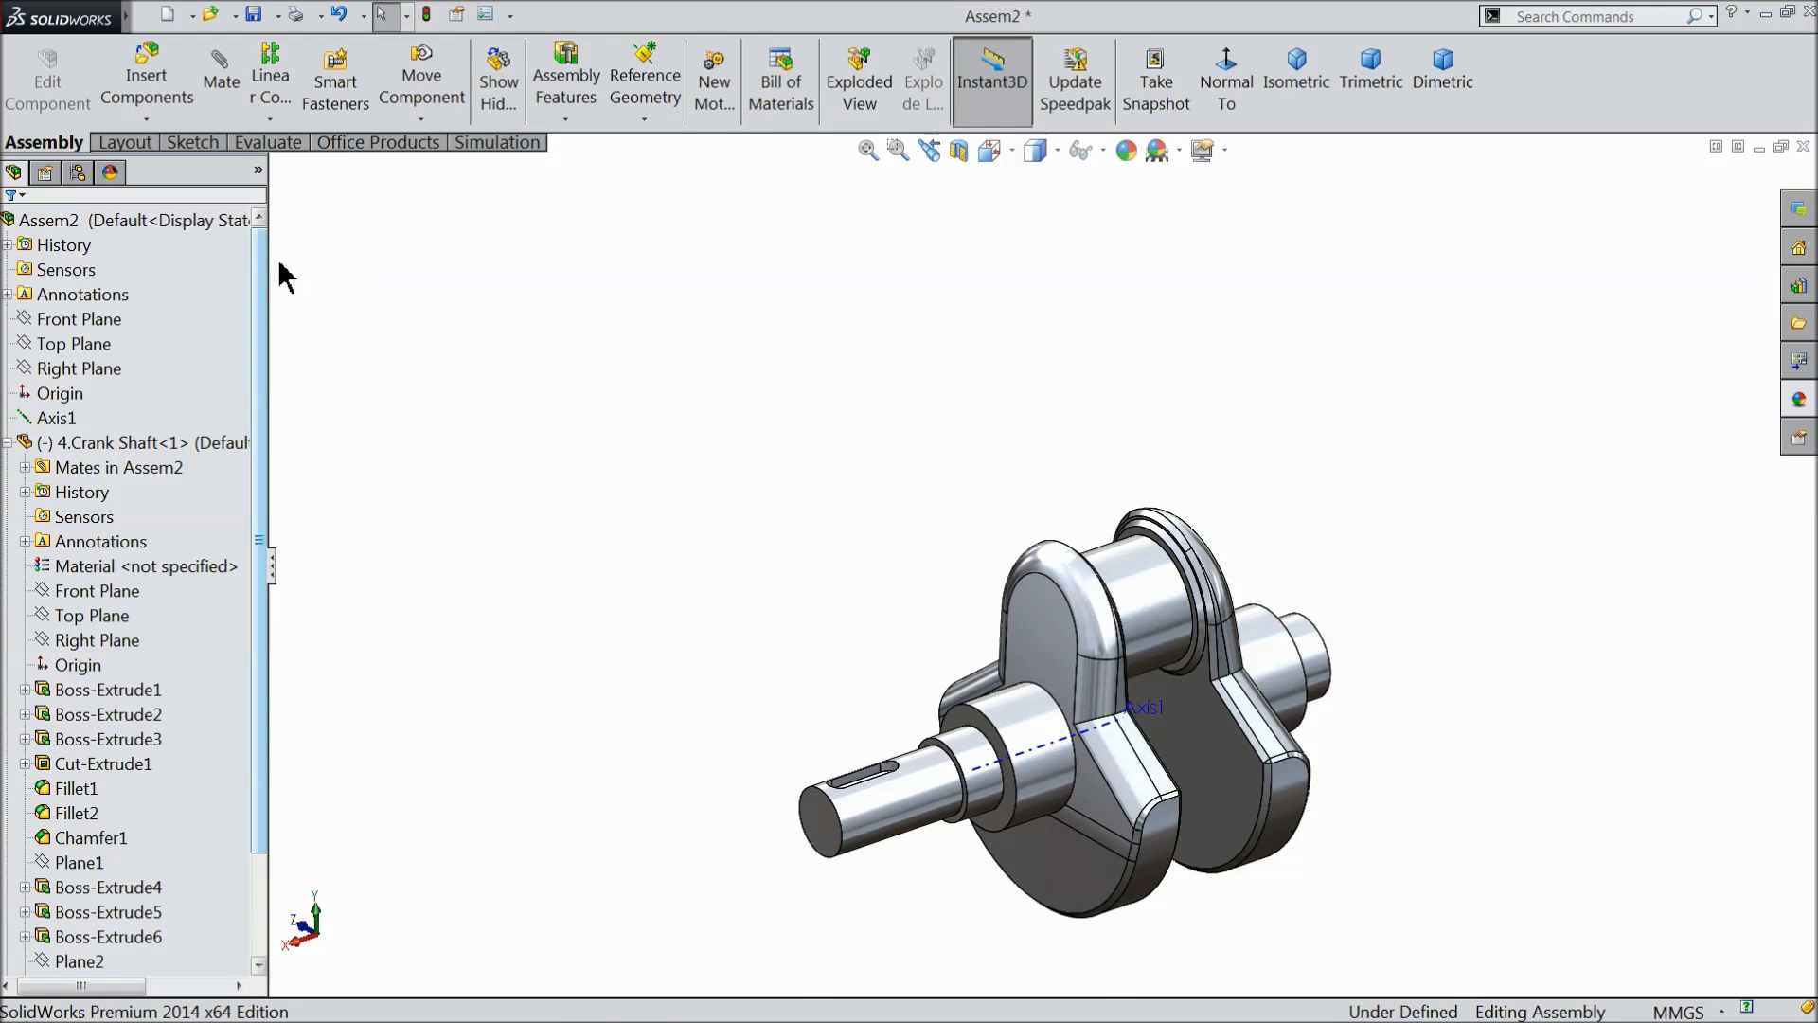
pyautogui.click(8, 442)
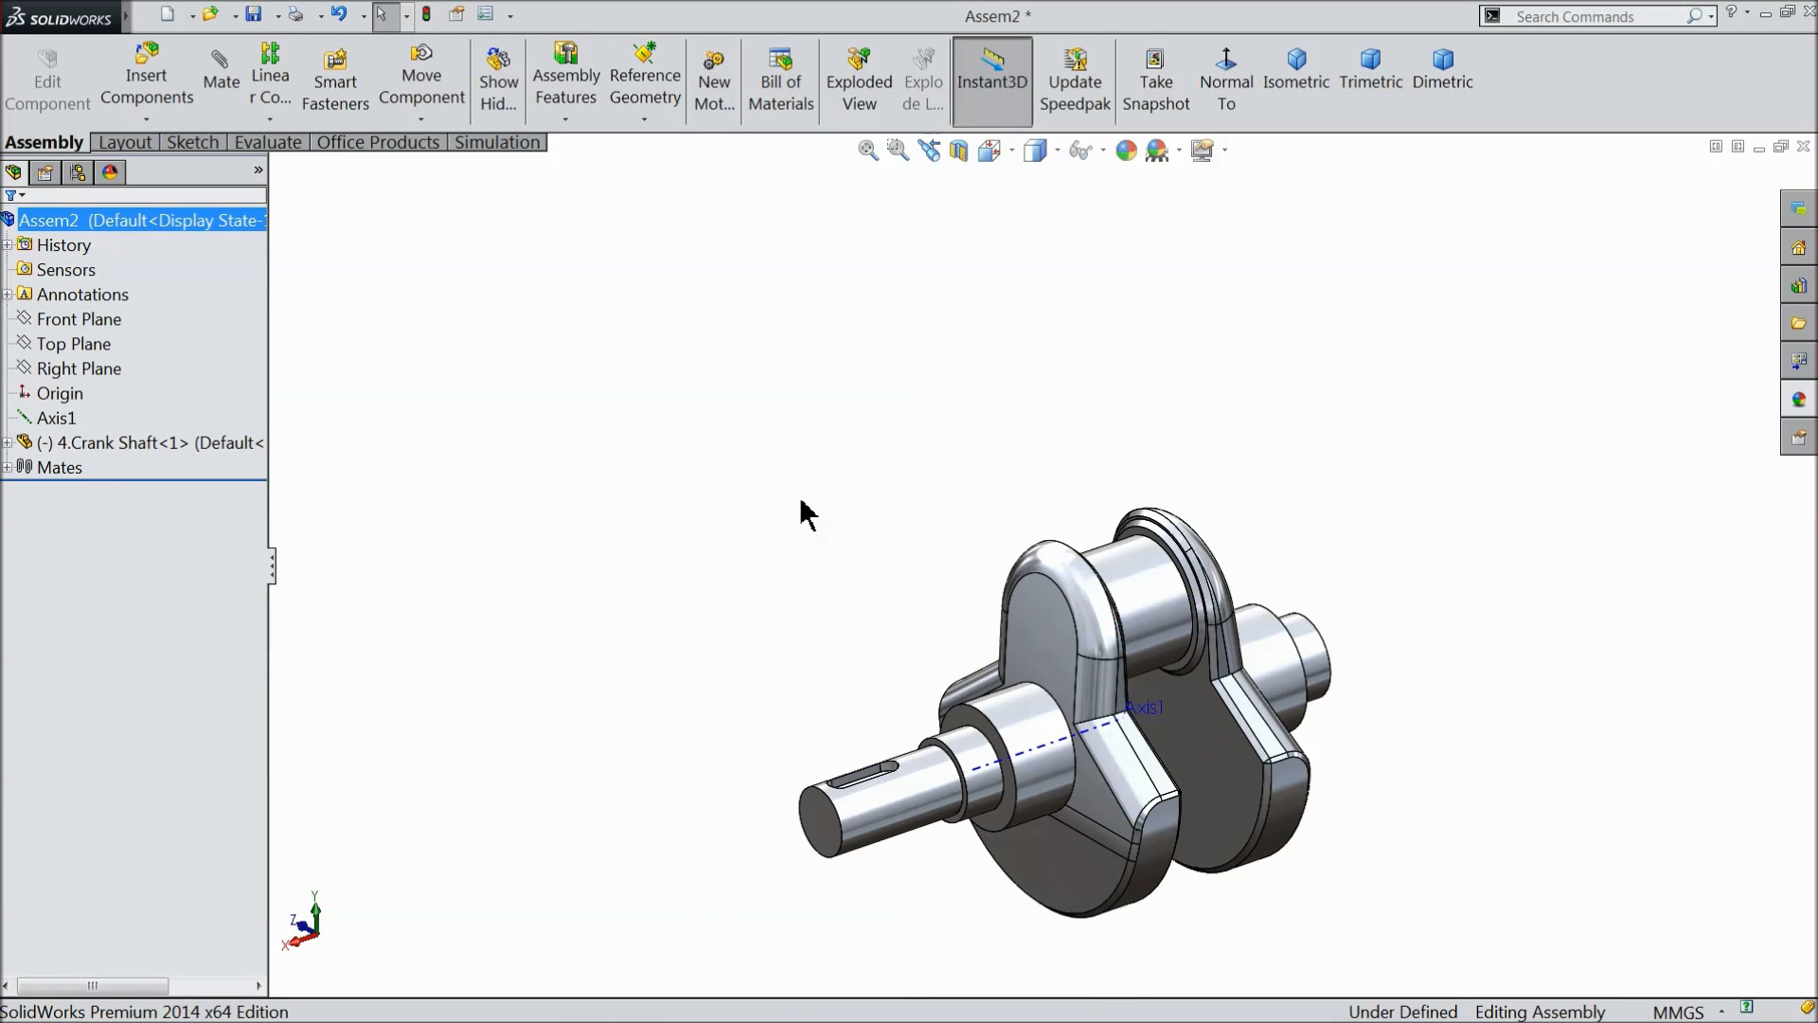
pyautogui.scroll(4, 803, 502)
pyautogui.scroll(-2, 1187, 681)
pyautogui.scroll(-2, 1164, 680)
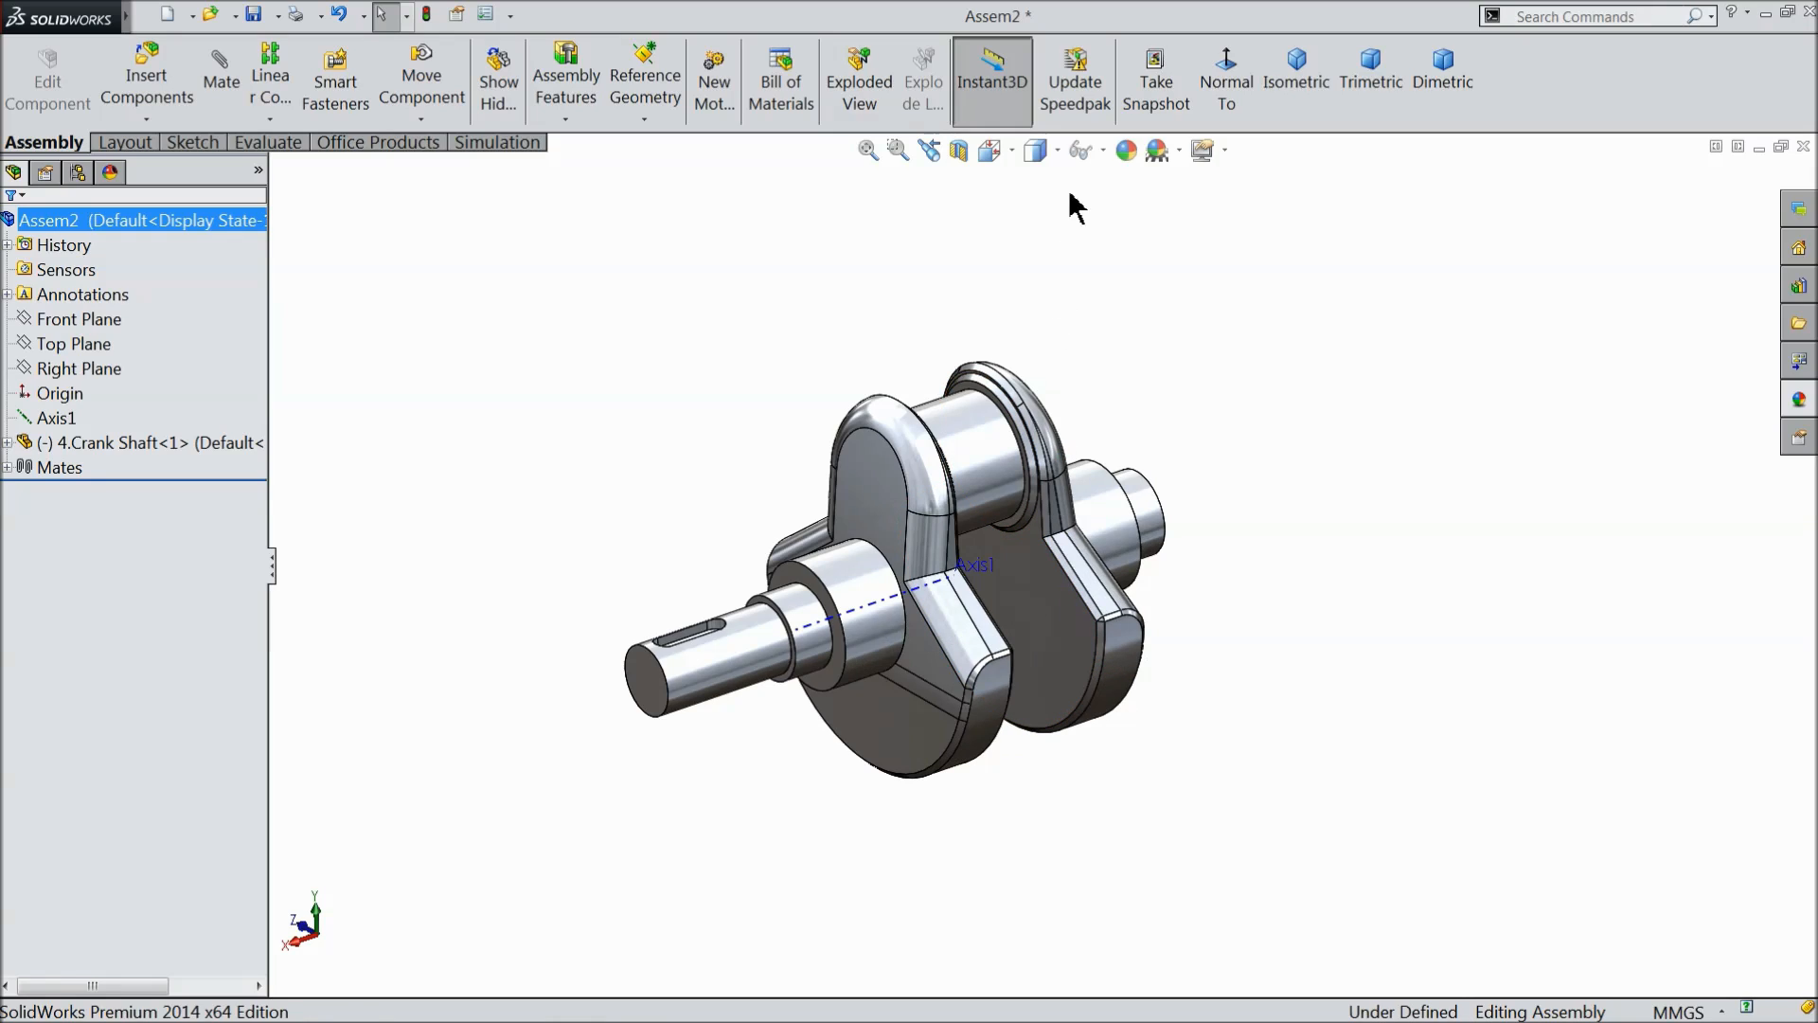
pyautogui.scroll(2, 647, 535)
pyautogui.moveTo(647, 536); pyautogui.dragTo(653, 503, button='middle')
pyautogui.scroll(-2, 991, 516)
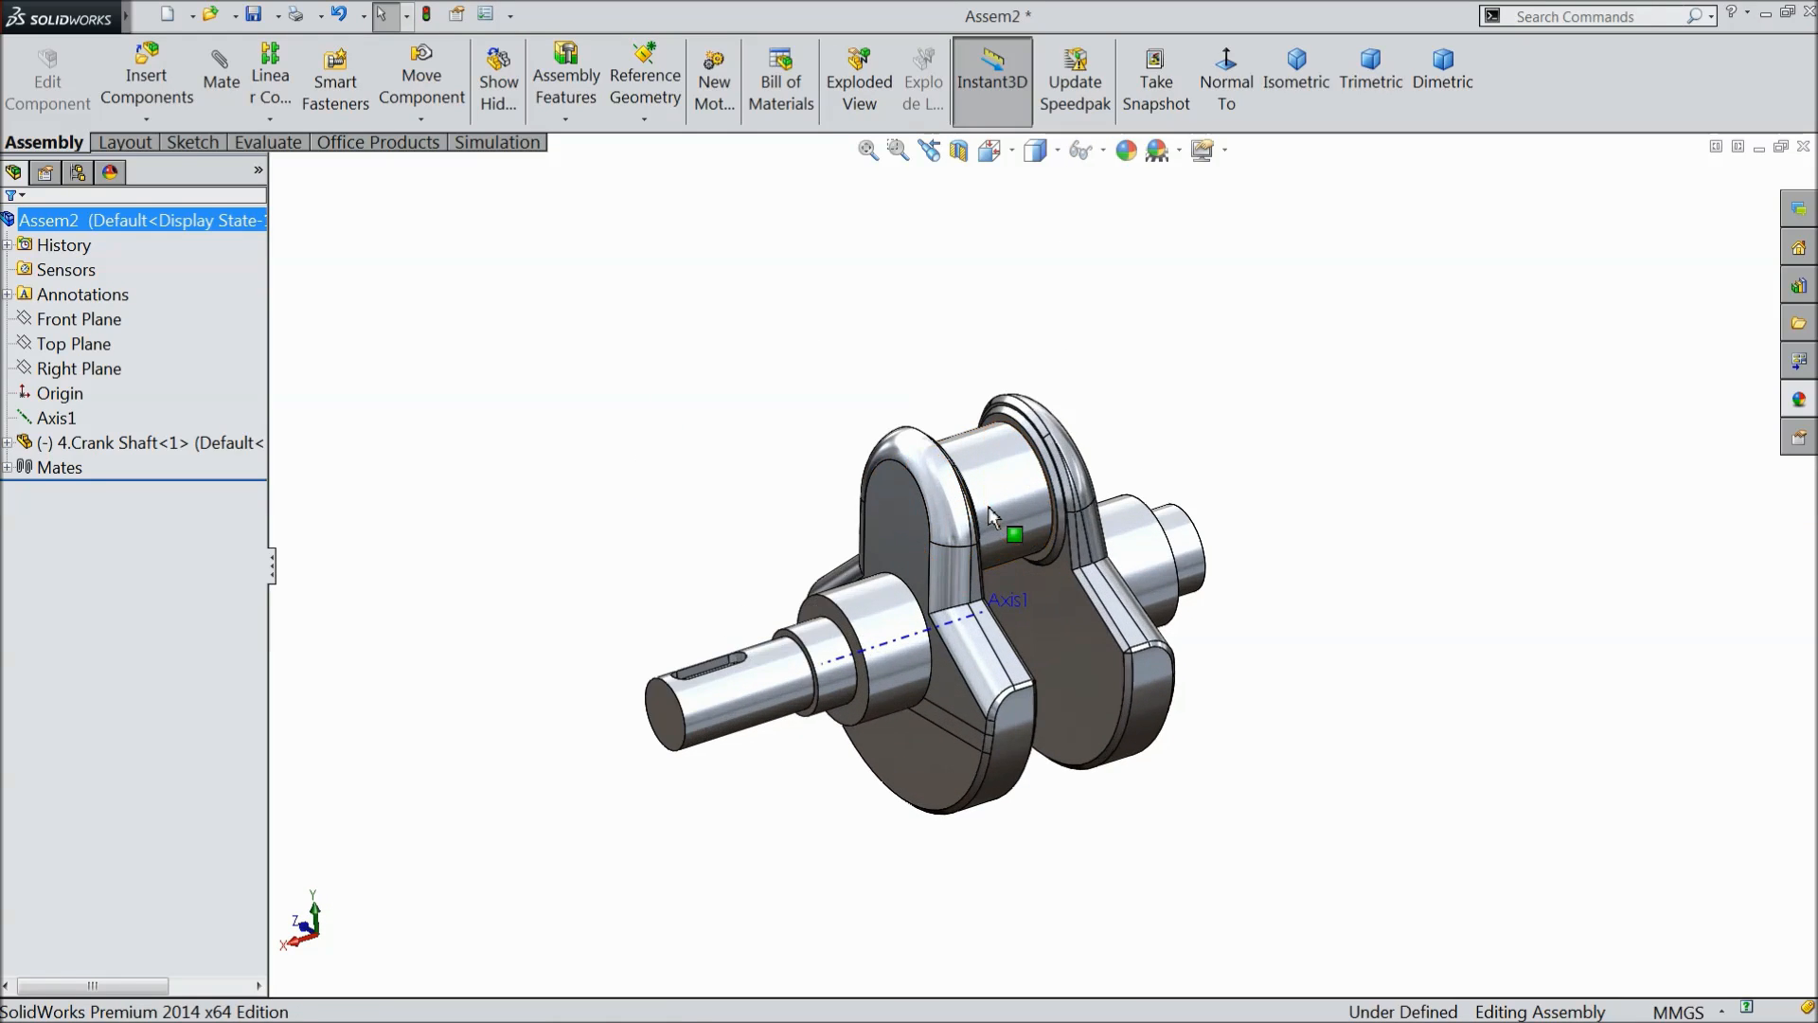
# - Load 1.Piston Head, 2.Connectinr Rod, 3.Connecting rod cover and 7.Piston pin from the Engine folder for insertion into the assembly
pyautogui.click(146, 76)
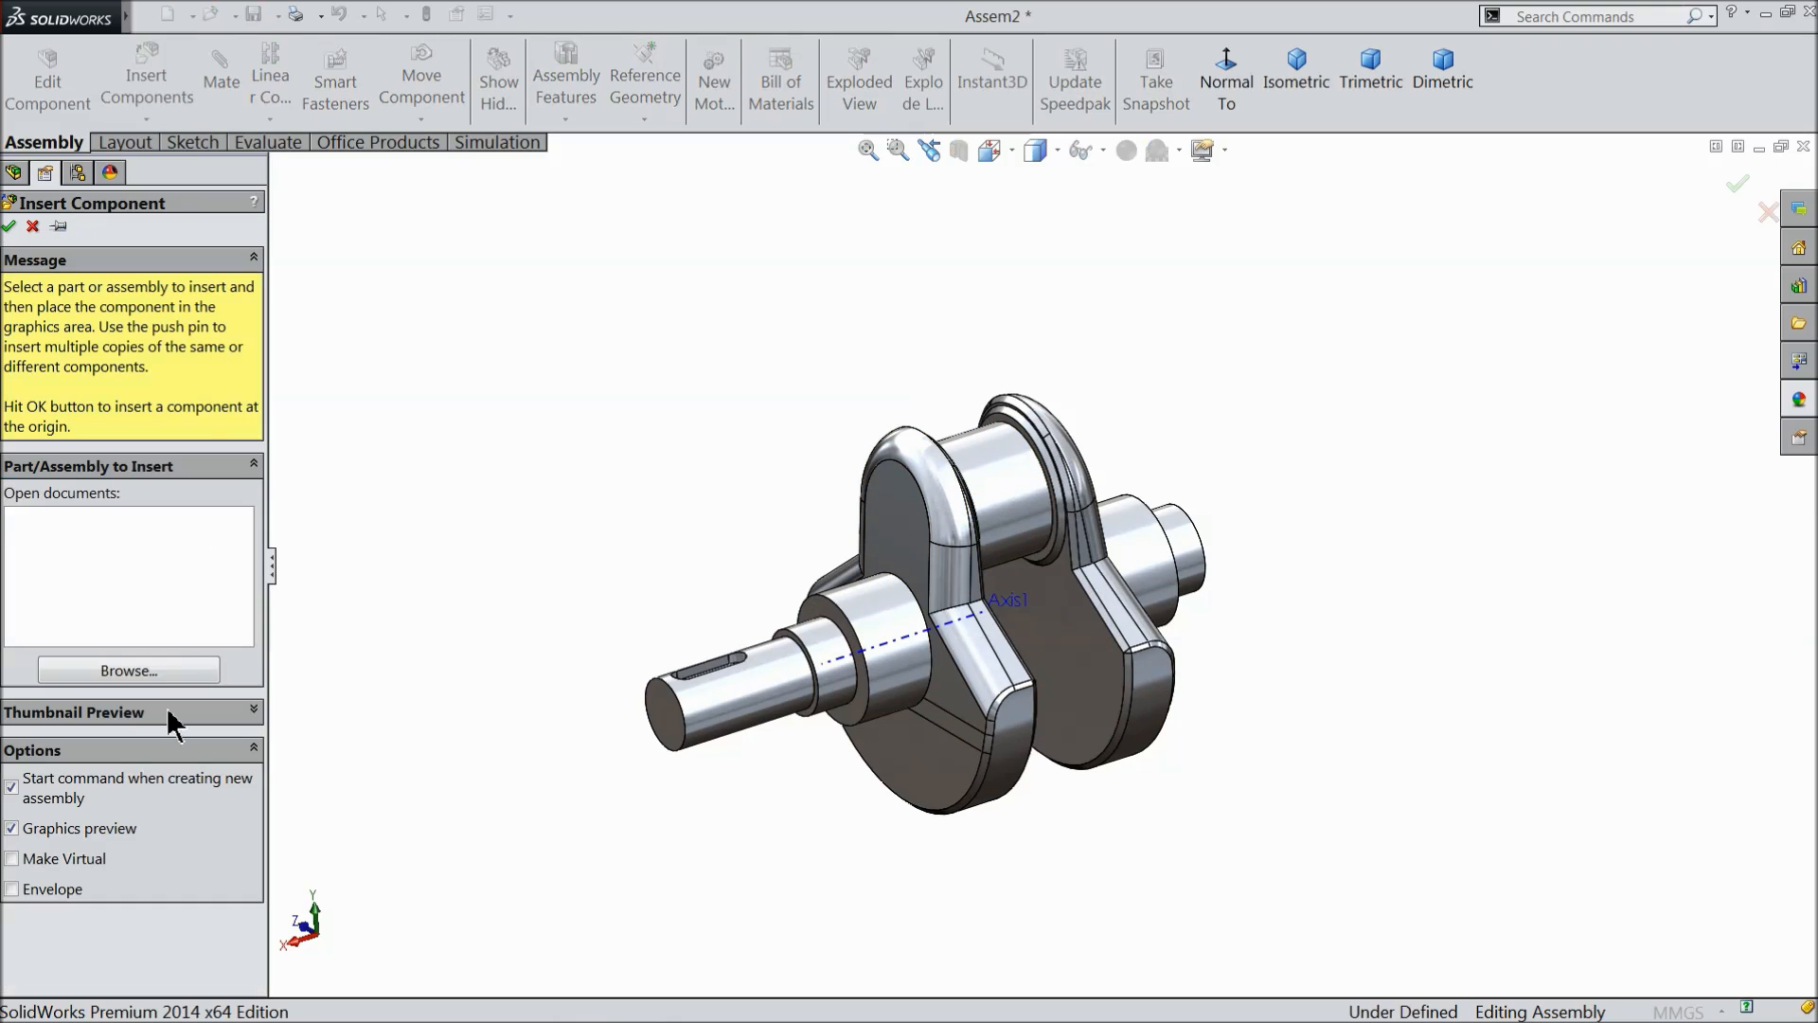
pyautogui.click(129, 674)
pyautogui.click(938, 364)
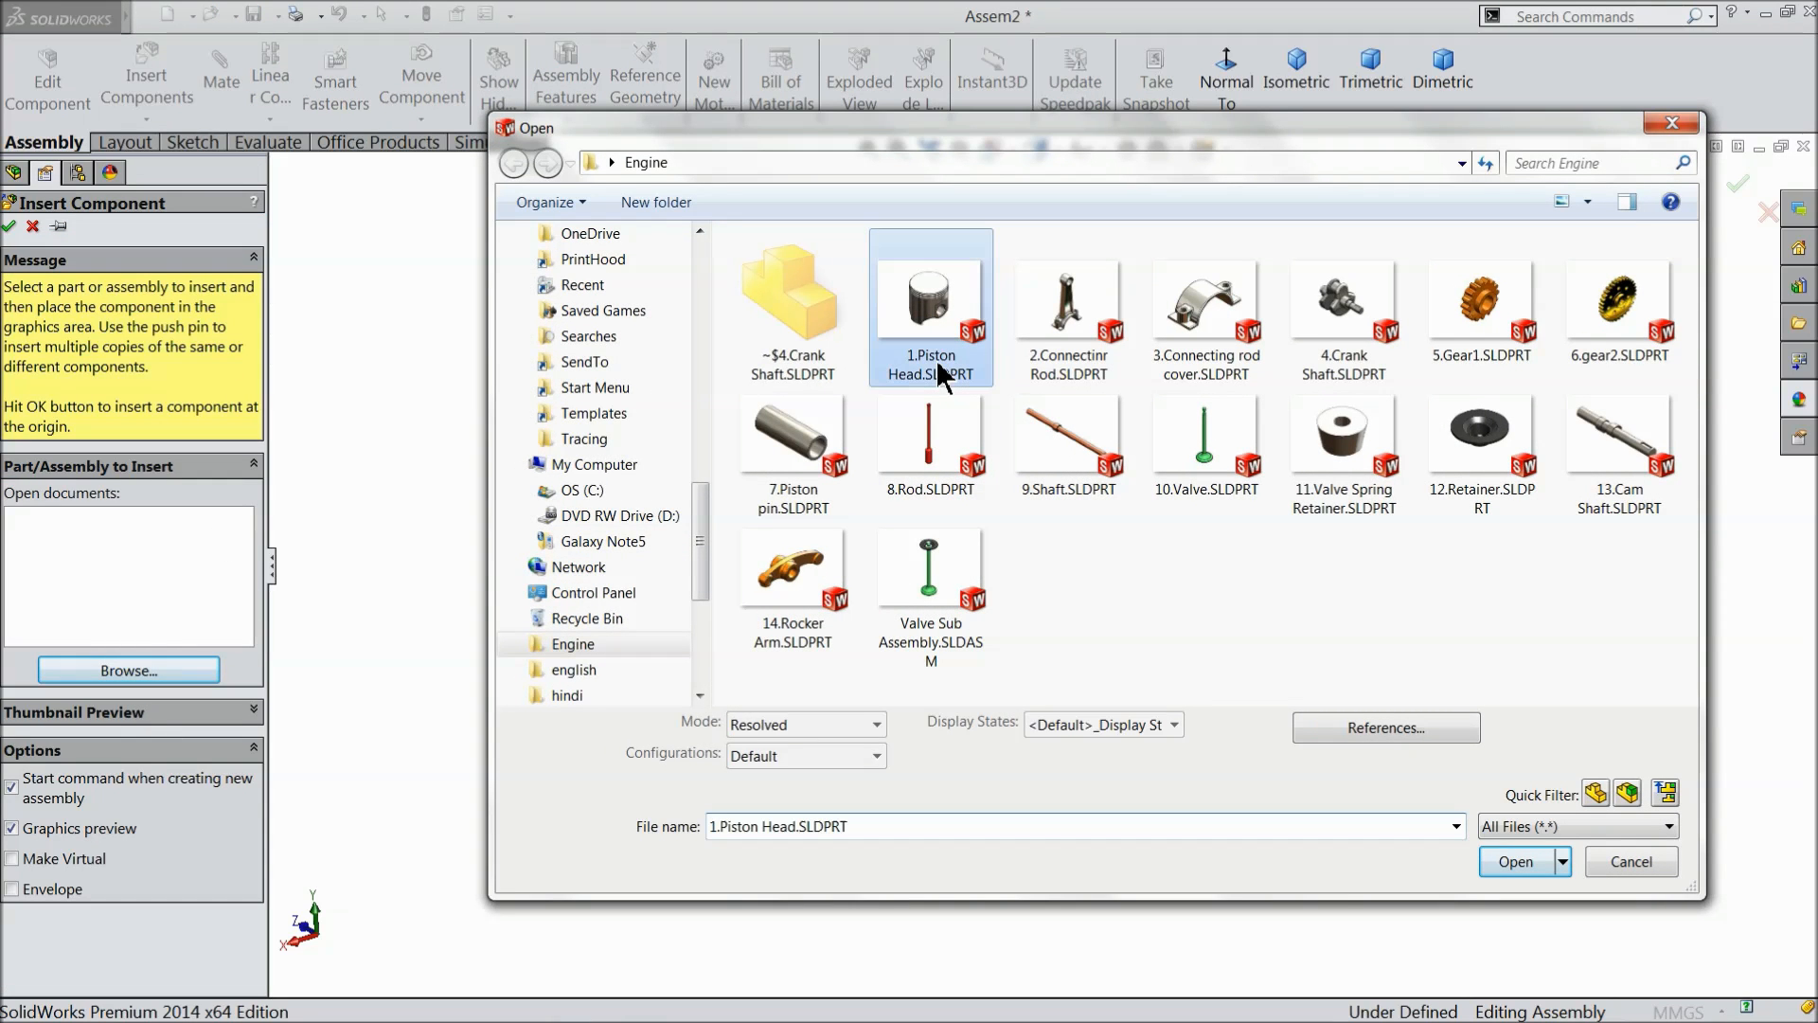
pyautogui.keyDown('ctrl'); pyautogui.click(1075, 348); pyautogui.keyUp('ctrl')
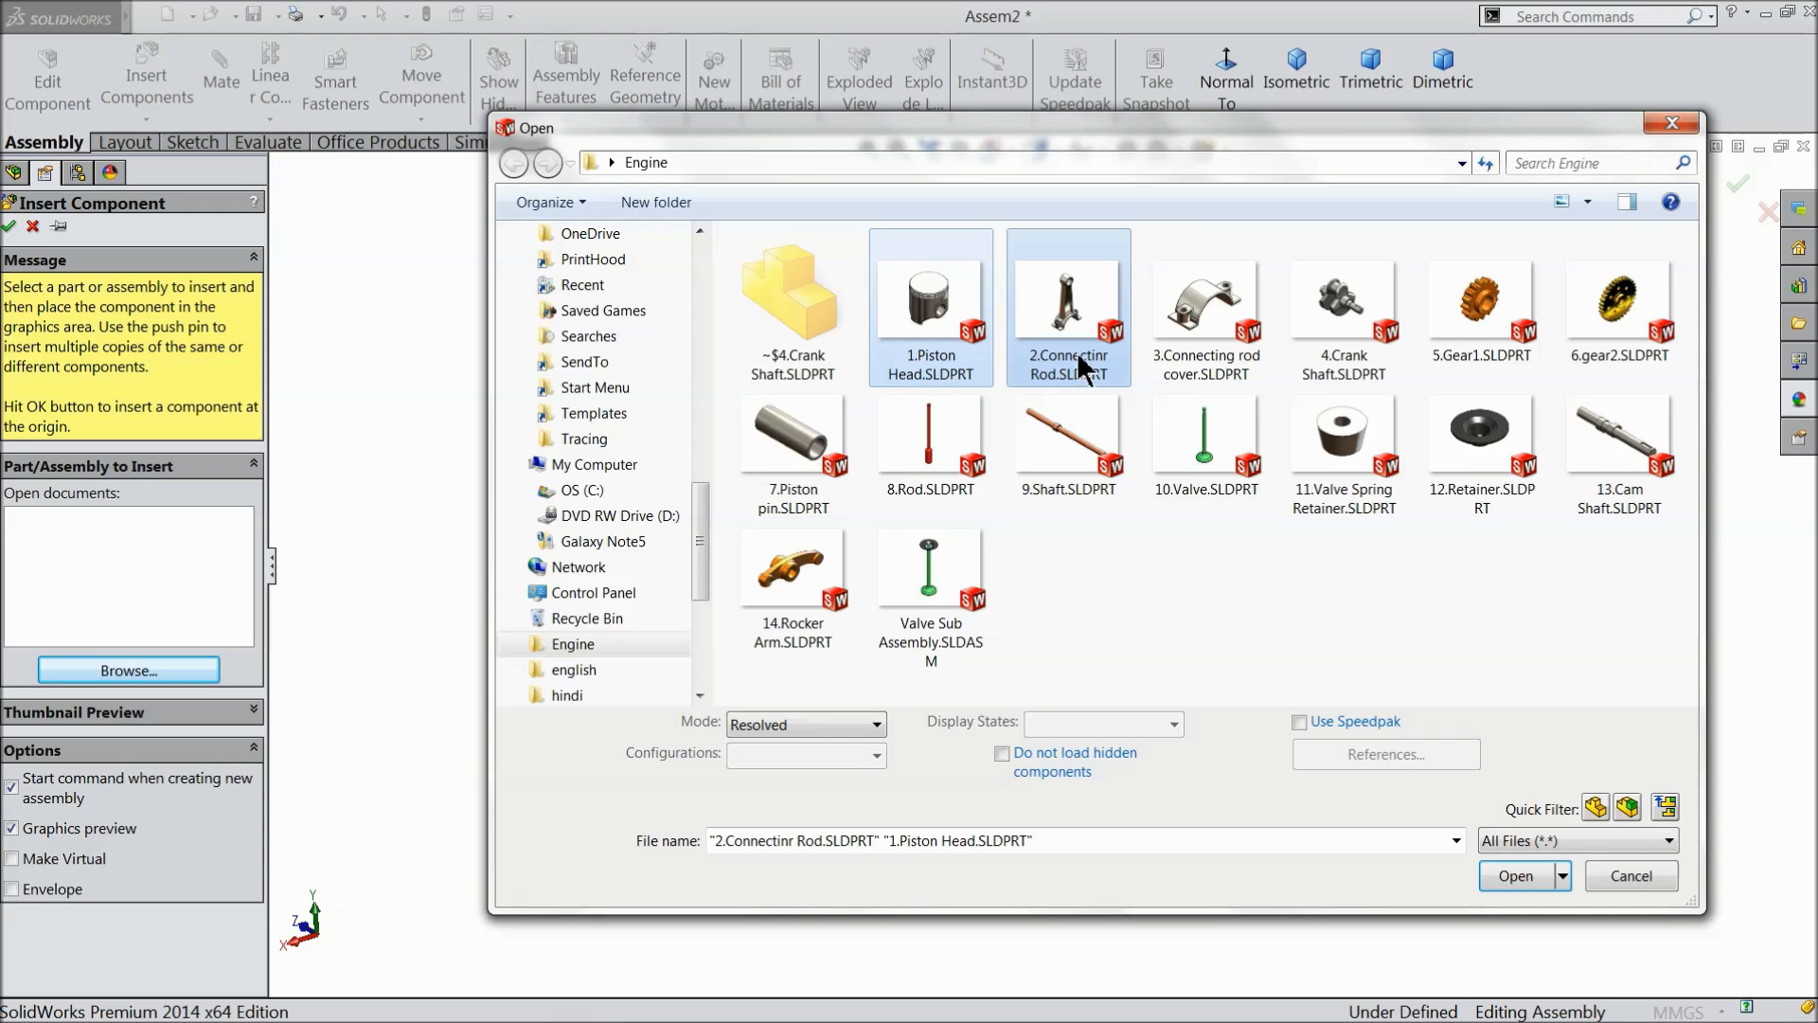
pyautogui.keyDown('ctrl'); pyautogui.click(1198, 366); pyautogui.keyUp('ctrl')
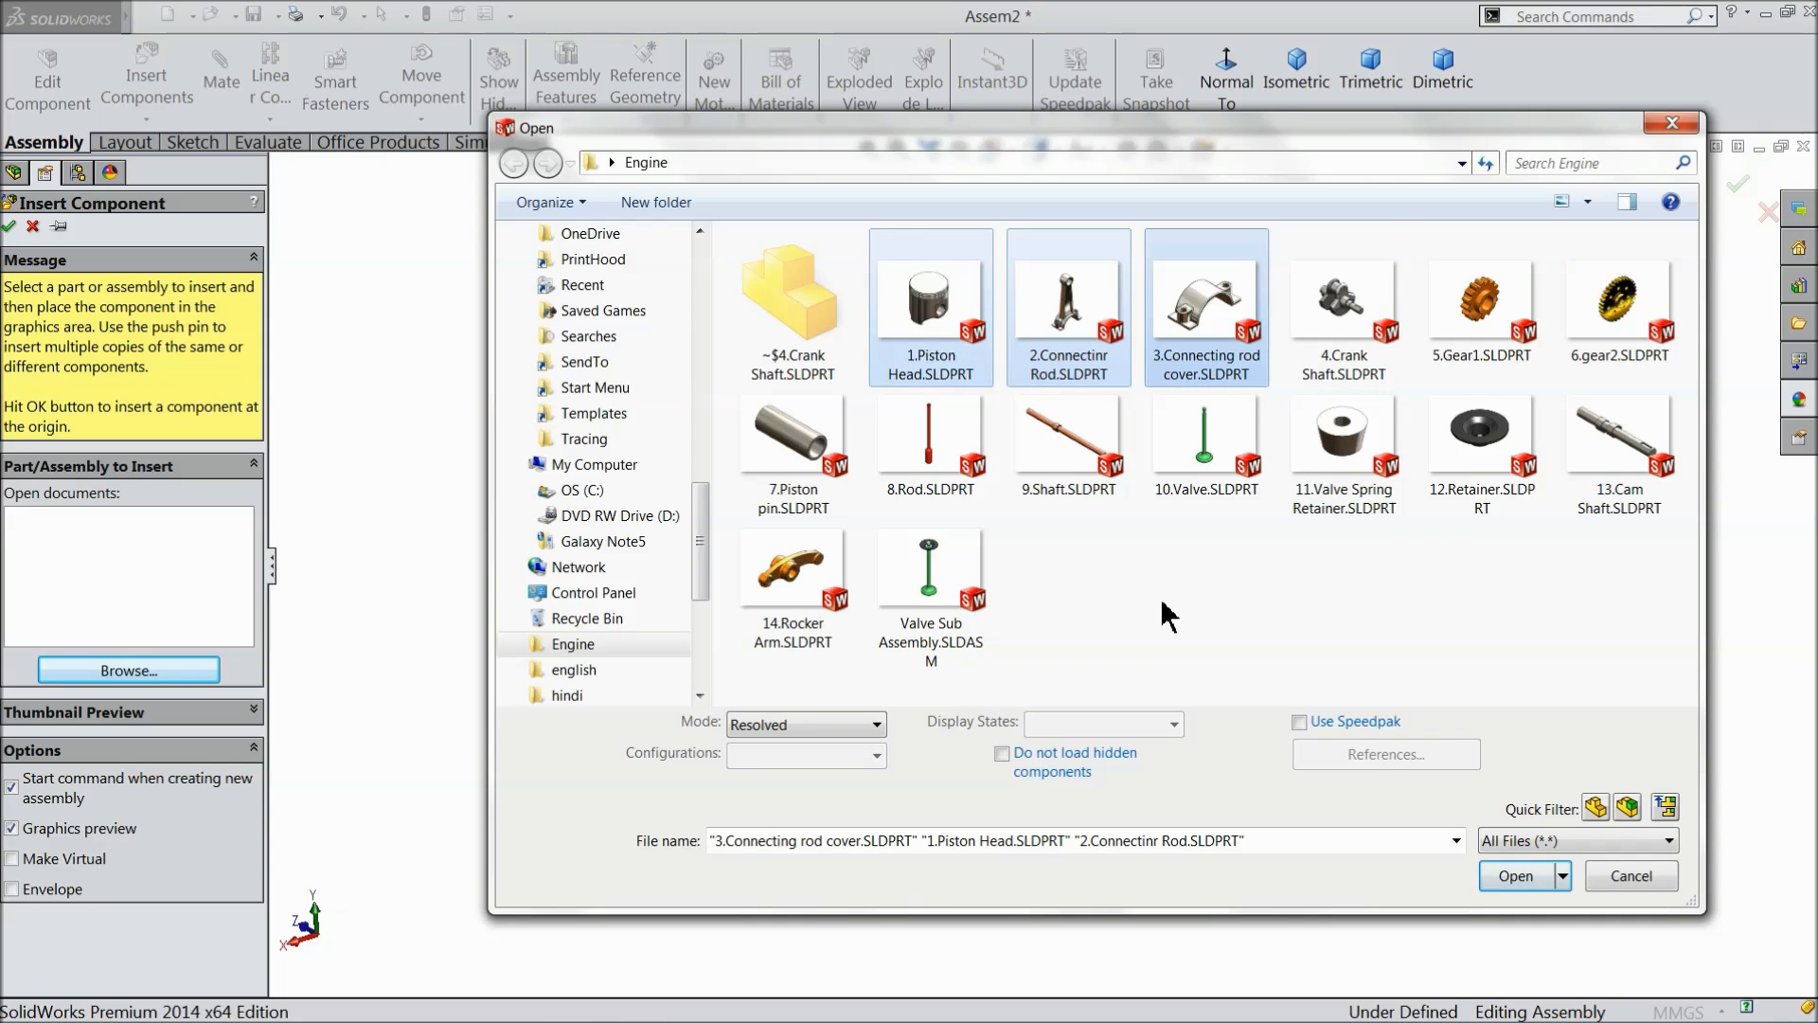
pyautogui.keyDown('ctrl'); pyautogui.click(800, 477); pyautogui.keyUp('ctrl')
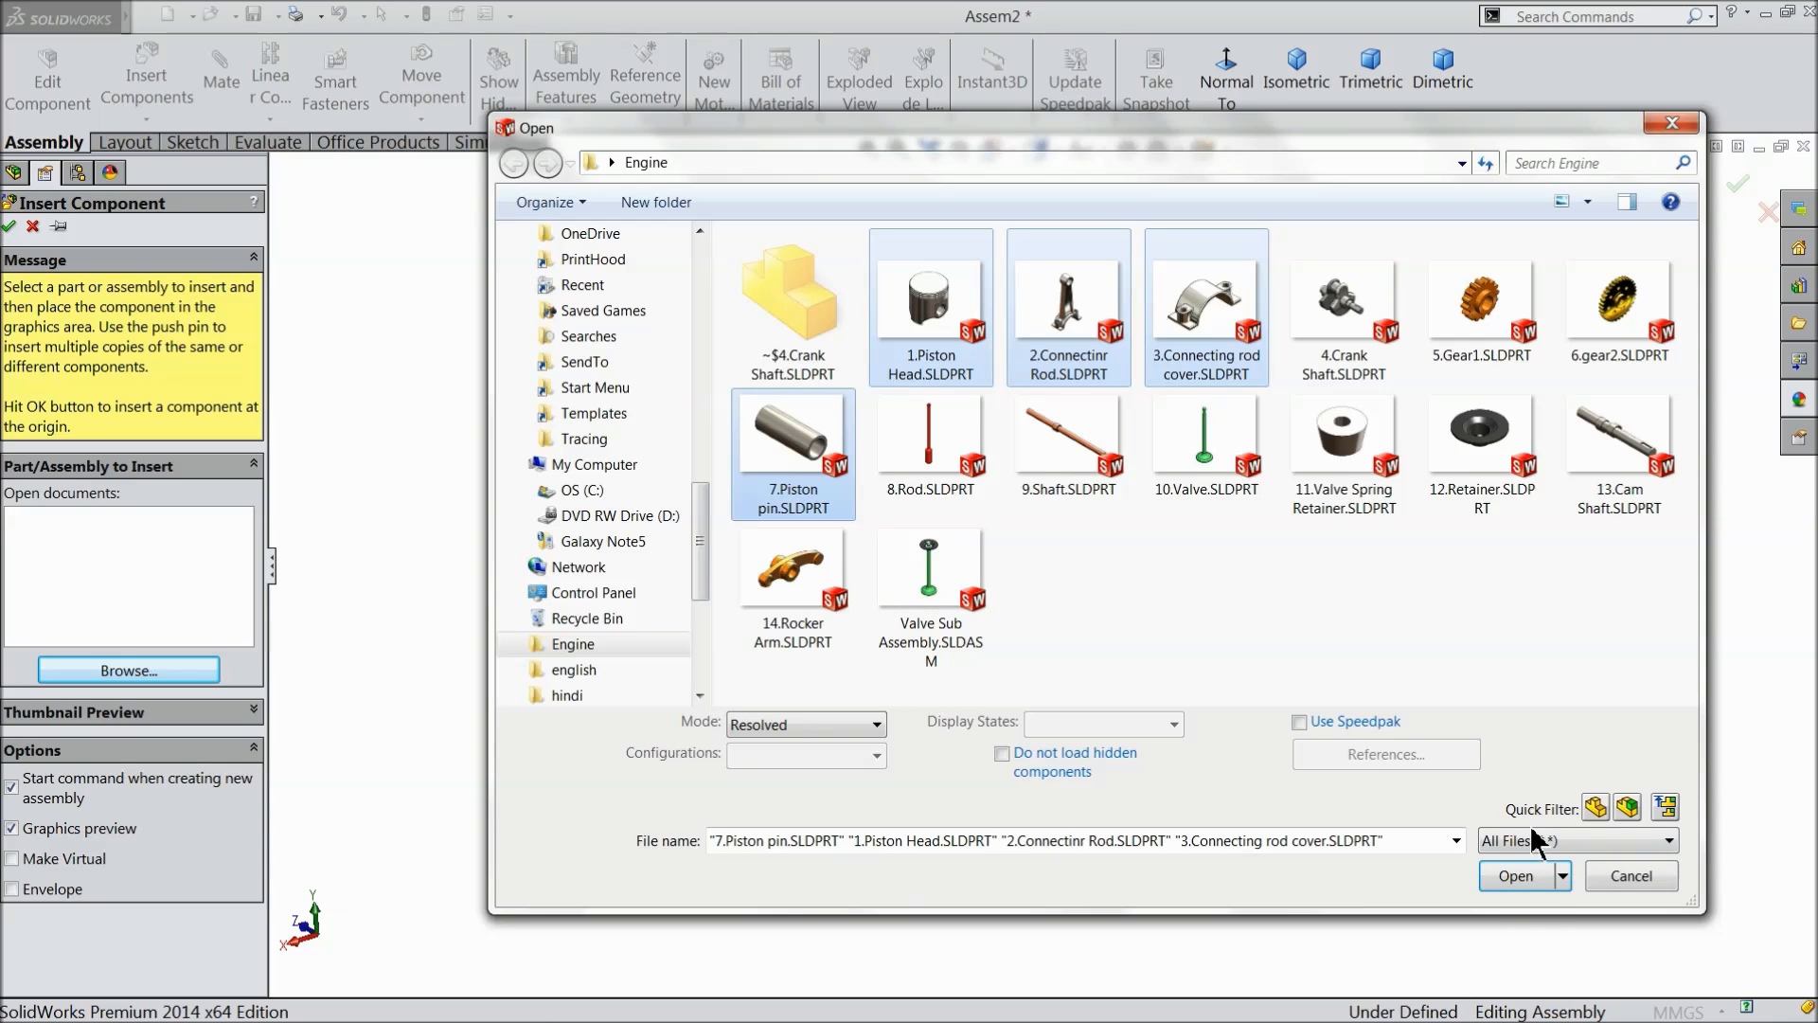
pyautogui.click(1524, 881)
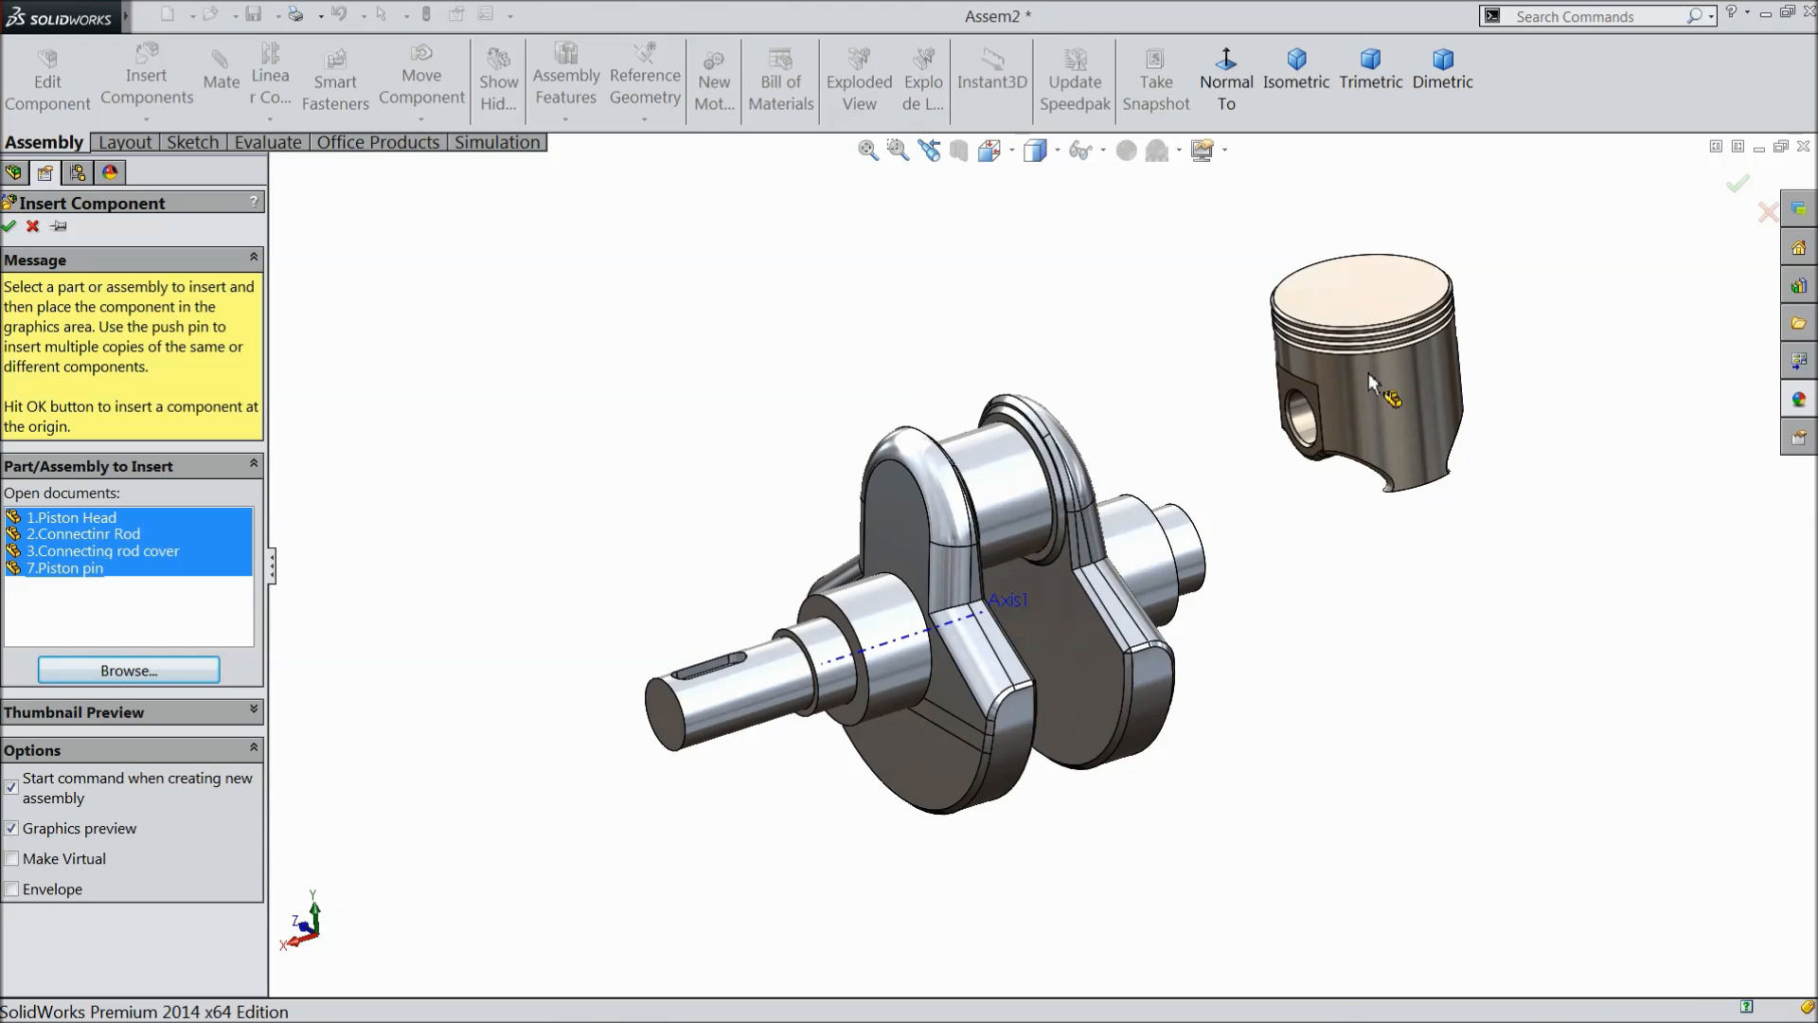
# - Place the piston head, connecting rod, rod cover and piston pin in free space beside the crank shaft
pyautogui.click(1414, 338)
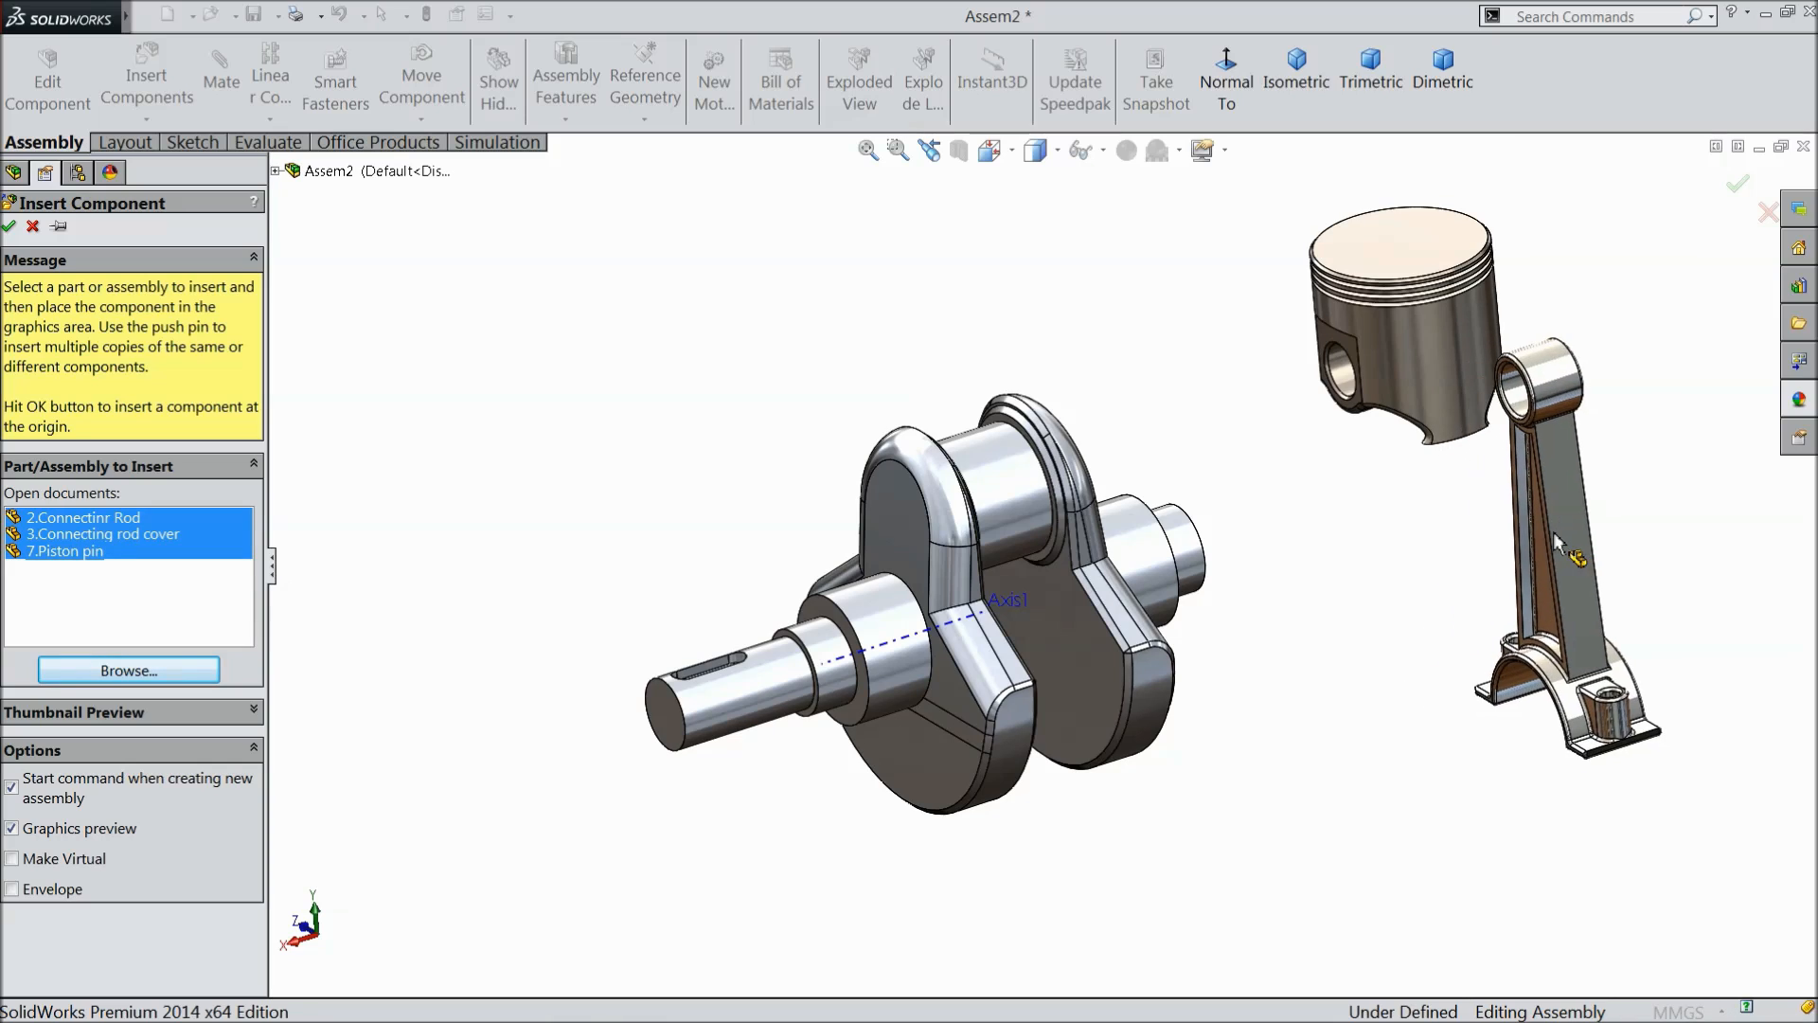
pyautogui.click(1562, 545)
pyautogui.click(1425, 629)
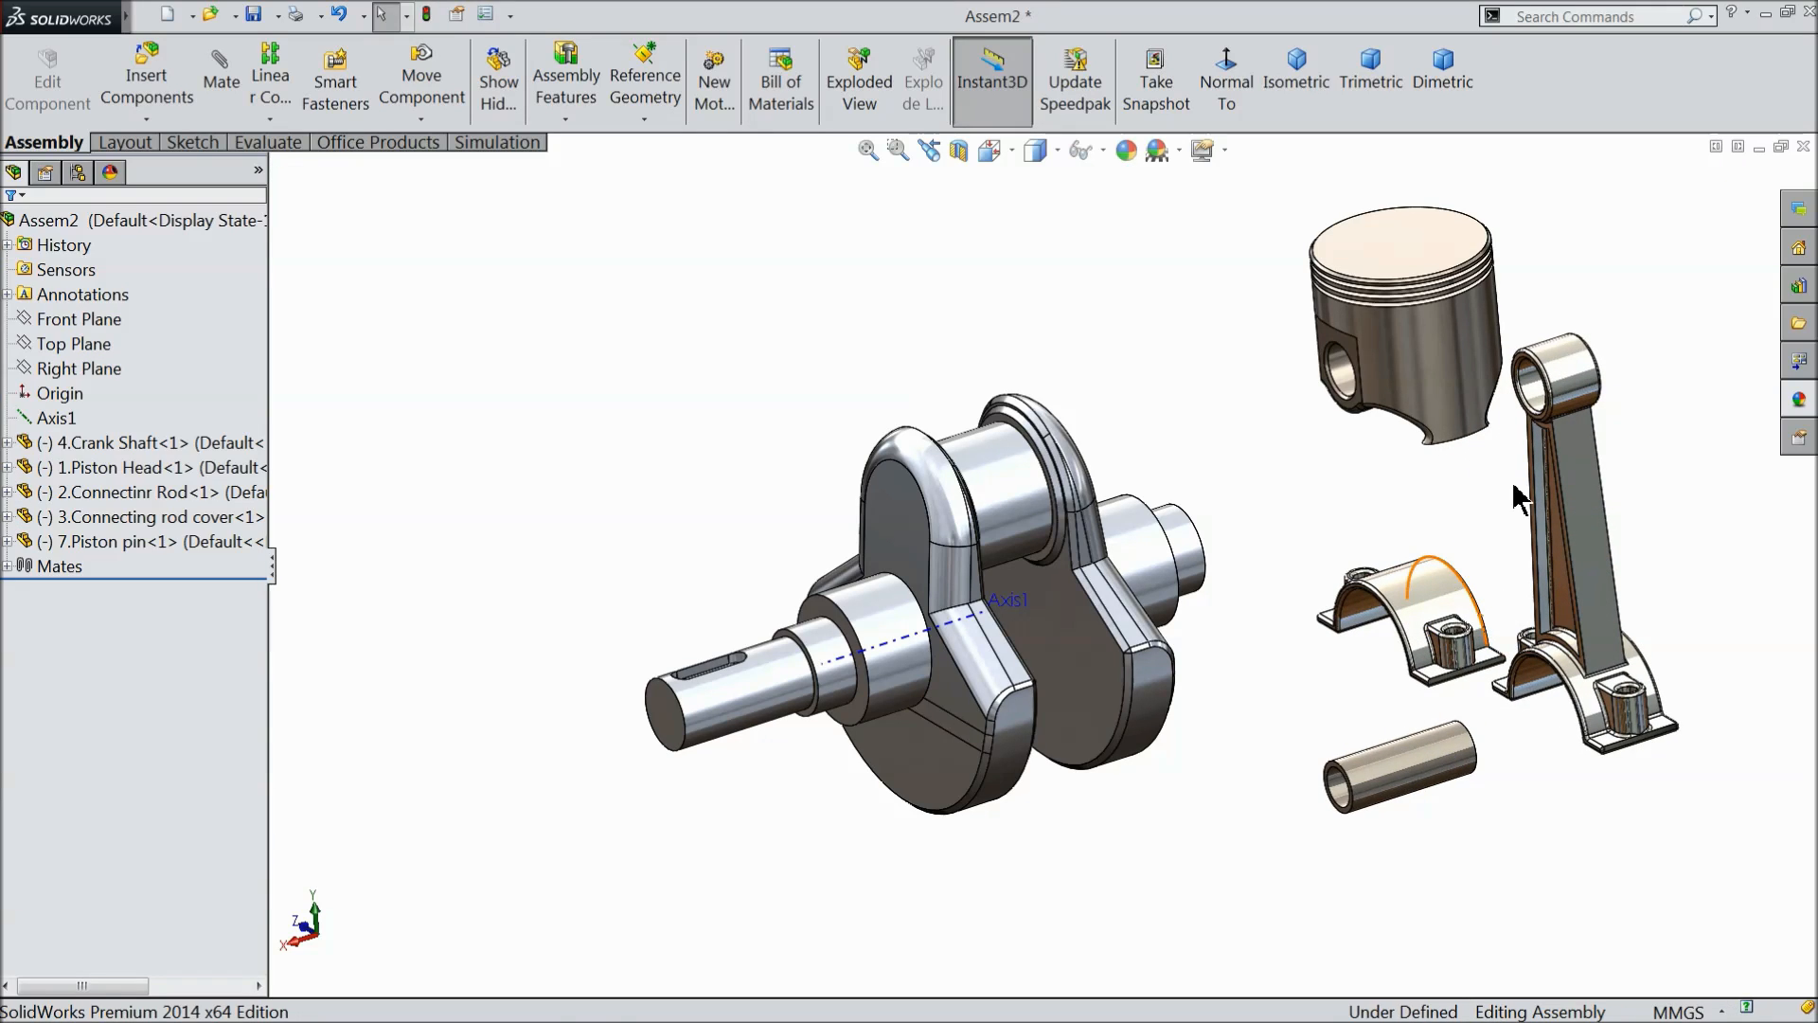
# - Add a concentric mate between the piston head's inner pin bore and the connecting rod's small-end bore
pyautogui.scroll(-3, 1505, 530)
pyautogui.moveTo(1397, 535); pyautogui.dragTo(1420, 191, button='middle')
pyautogui.scroll(-3, 1417, 243)
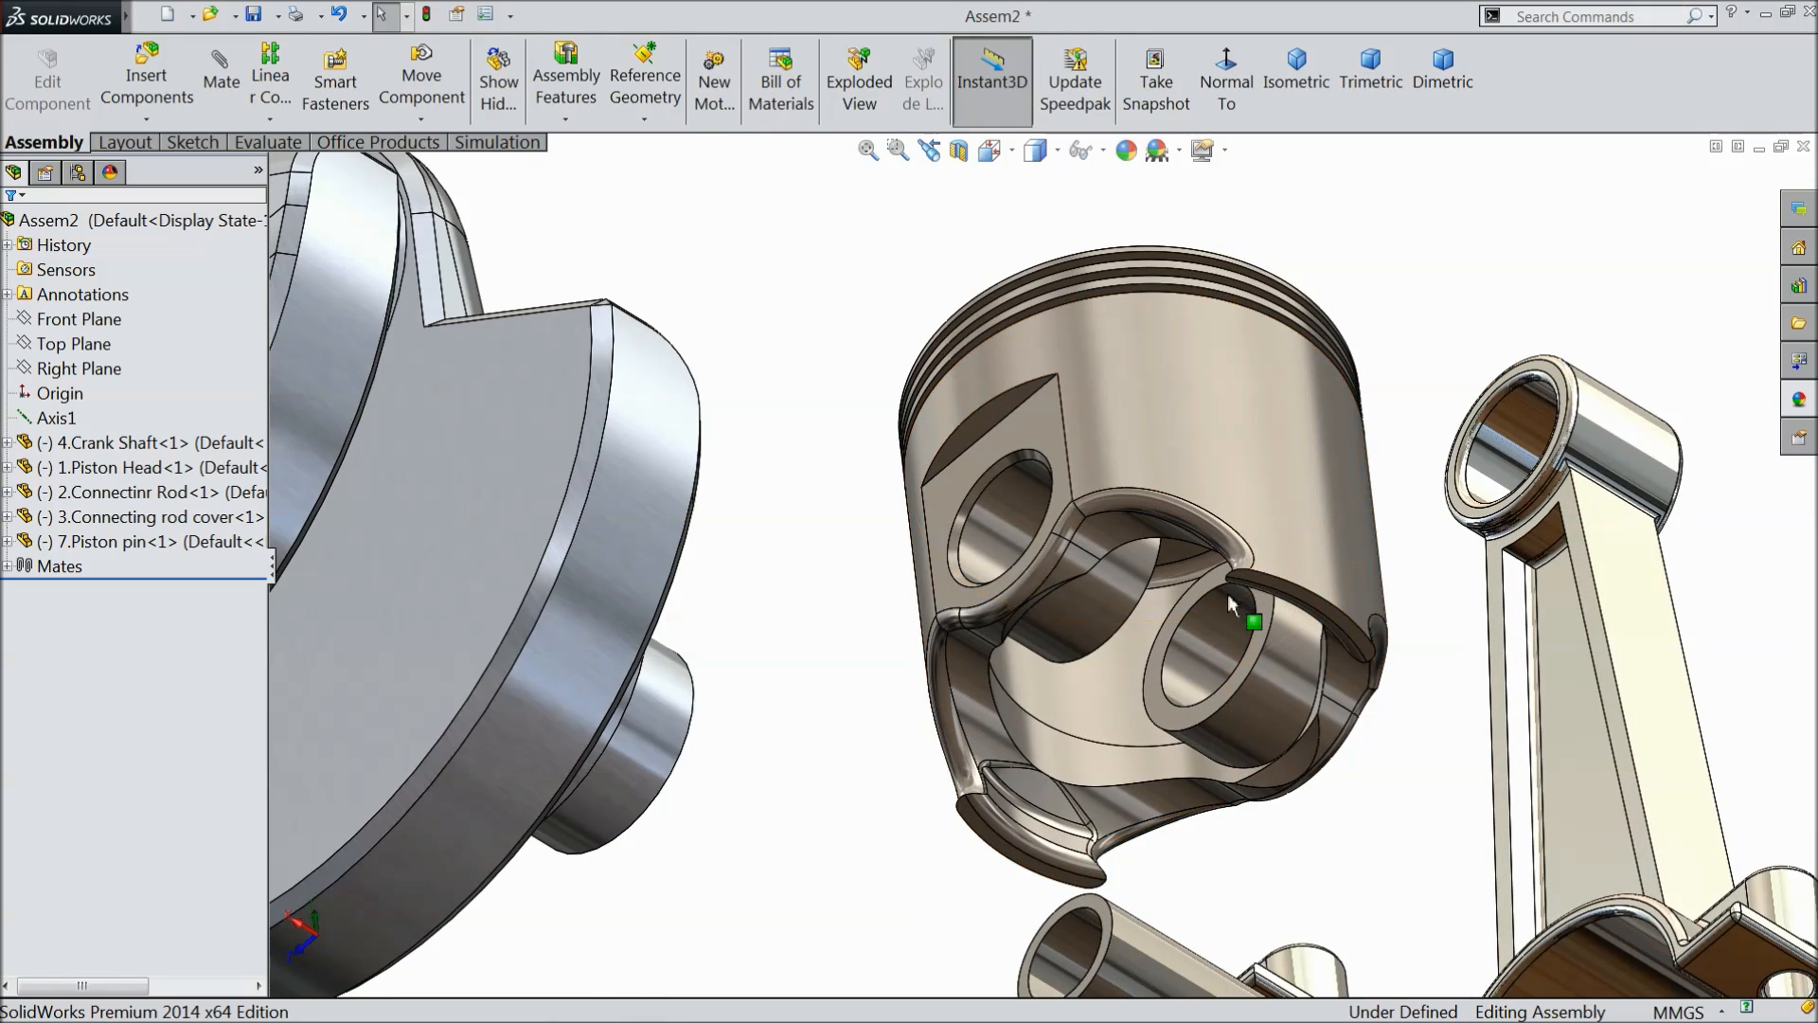
pyautogui.click(269, 76)
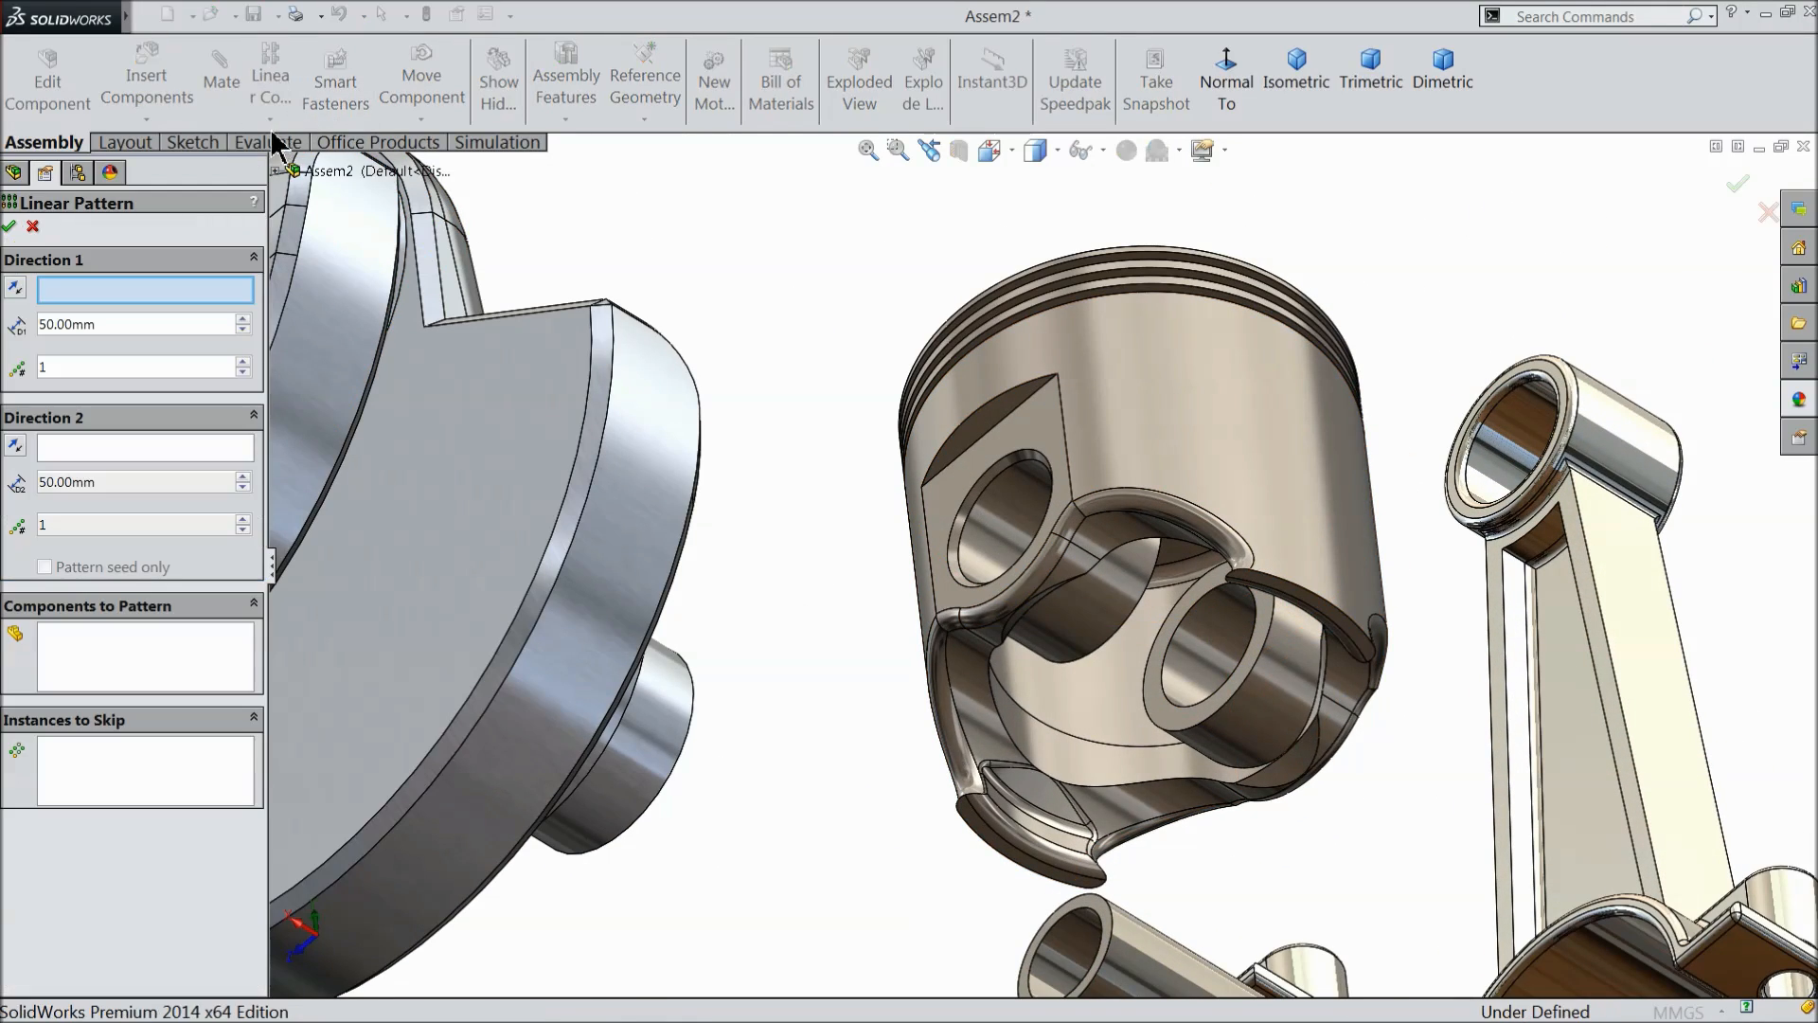
pyautogui.click(34, 227)
pyautogui.click(220, 81)
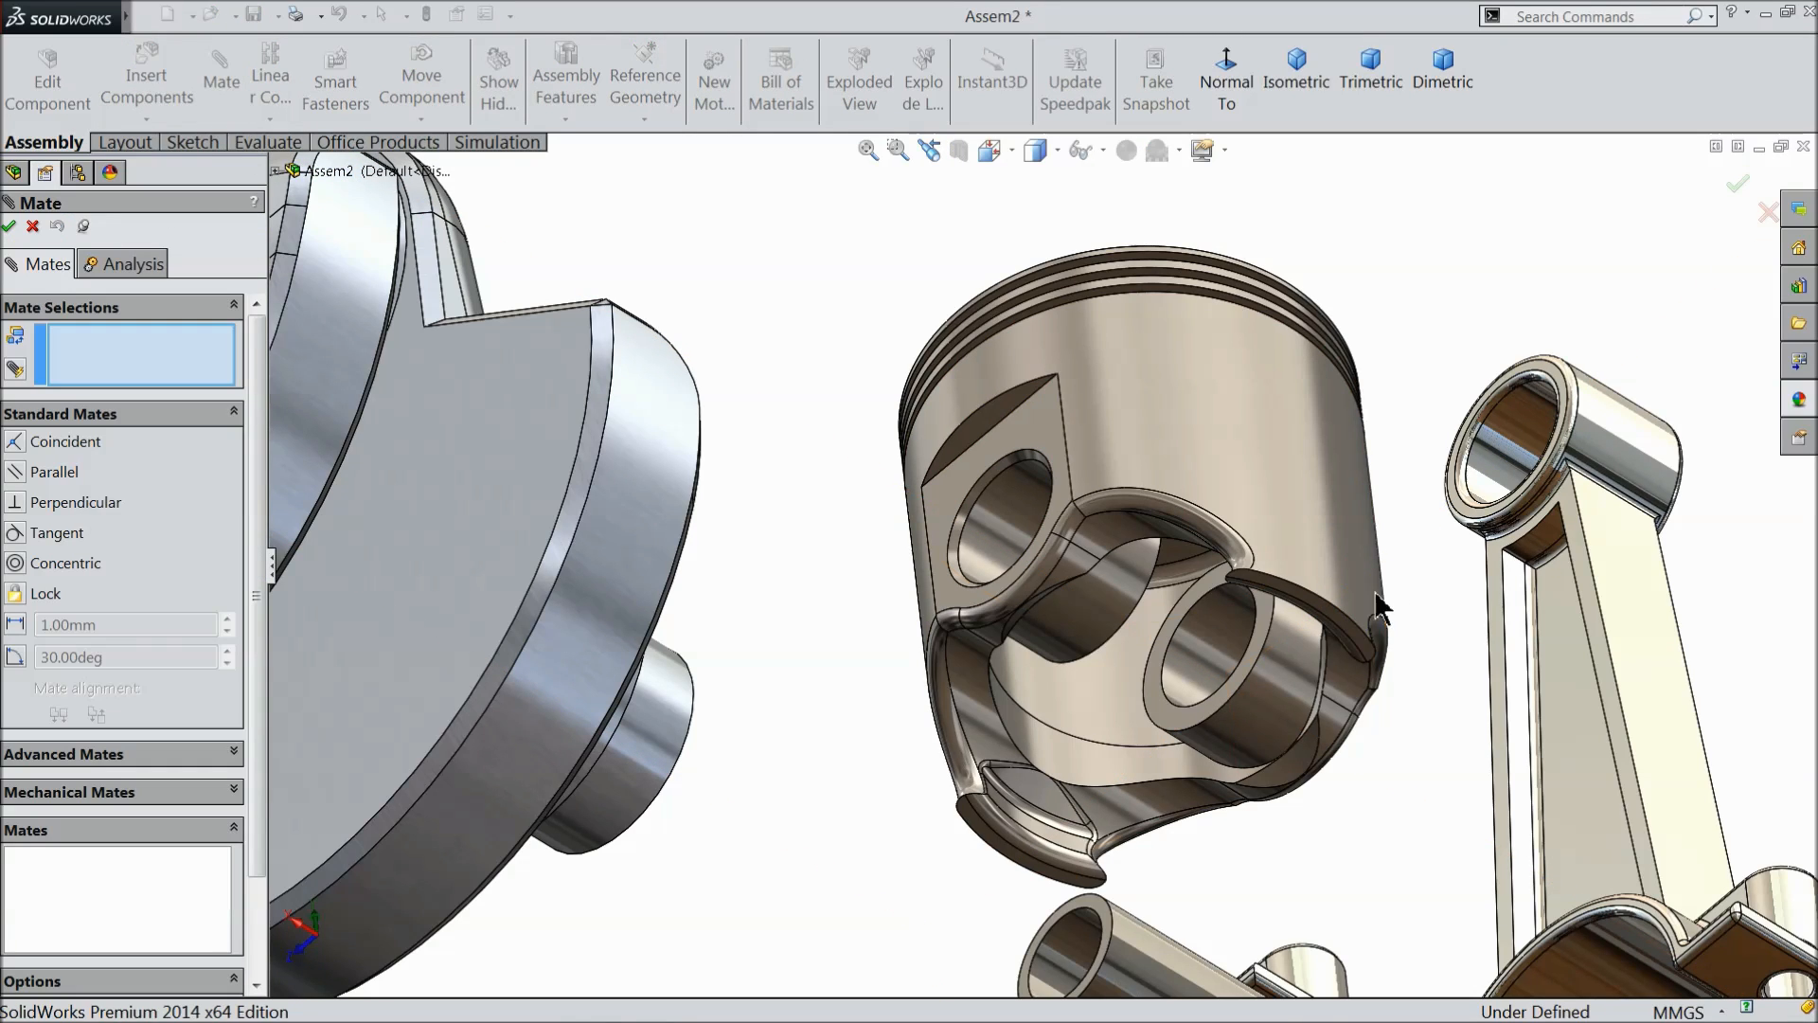
pyautogui.click(1196, 658)
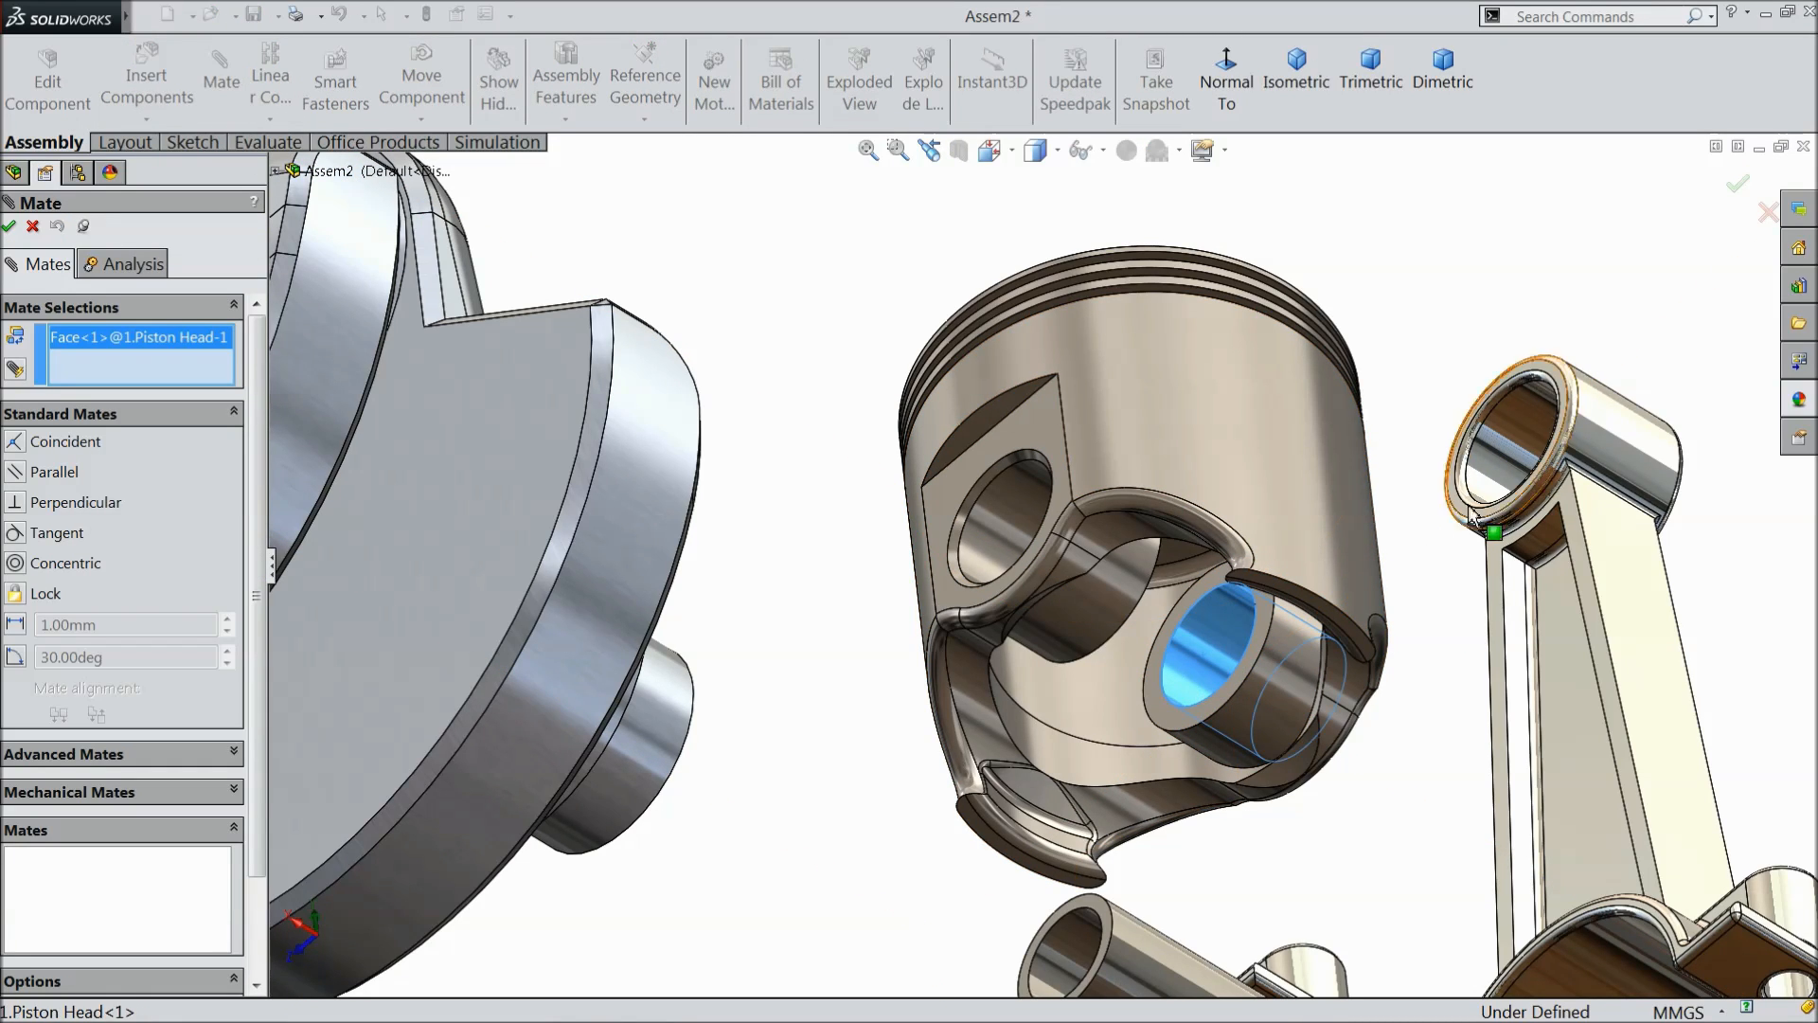
pyautogui.click(1455, 542)
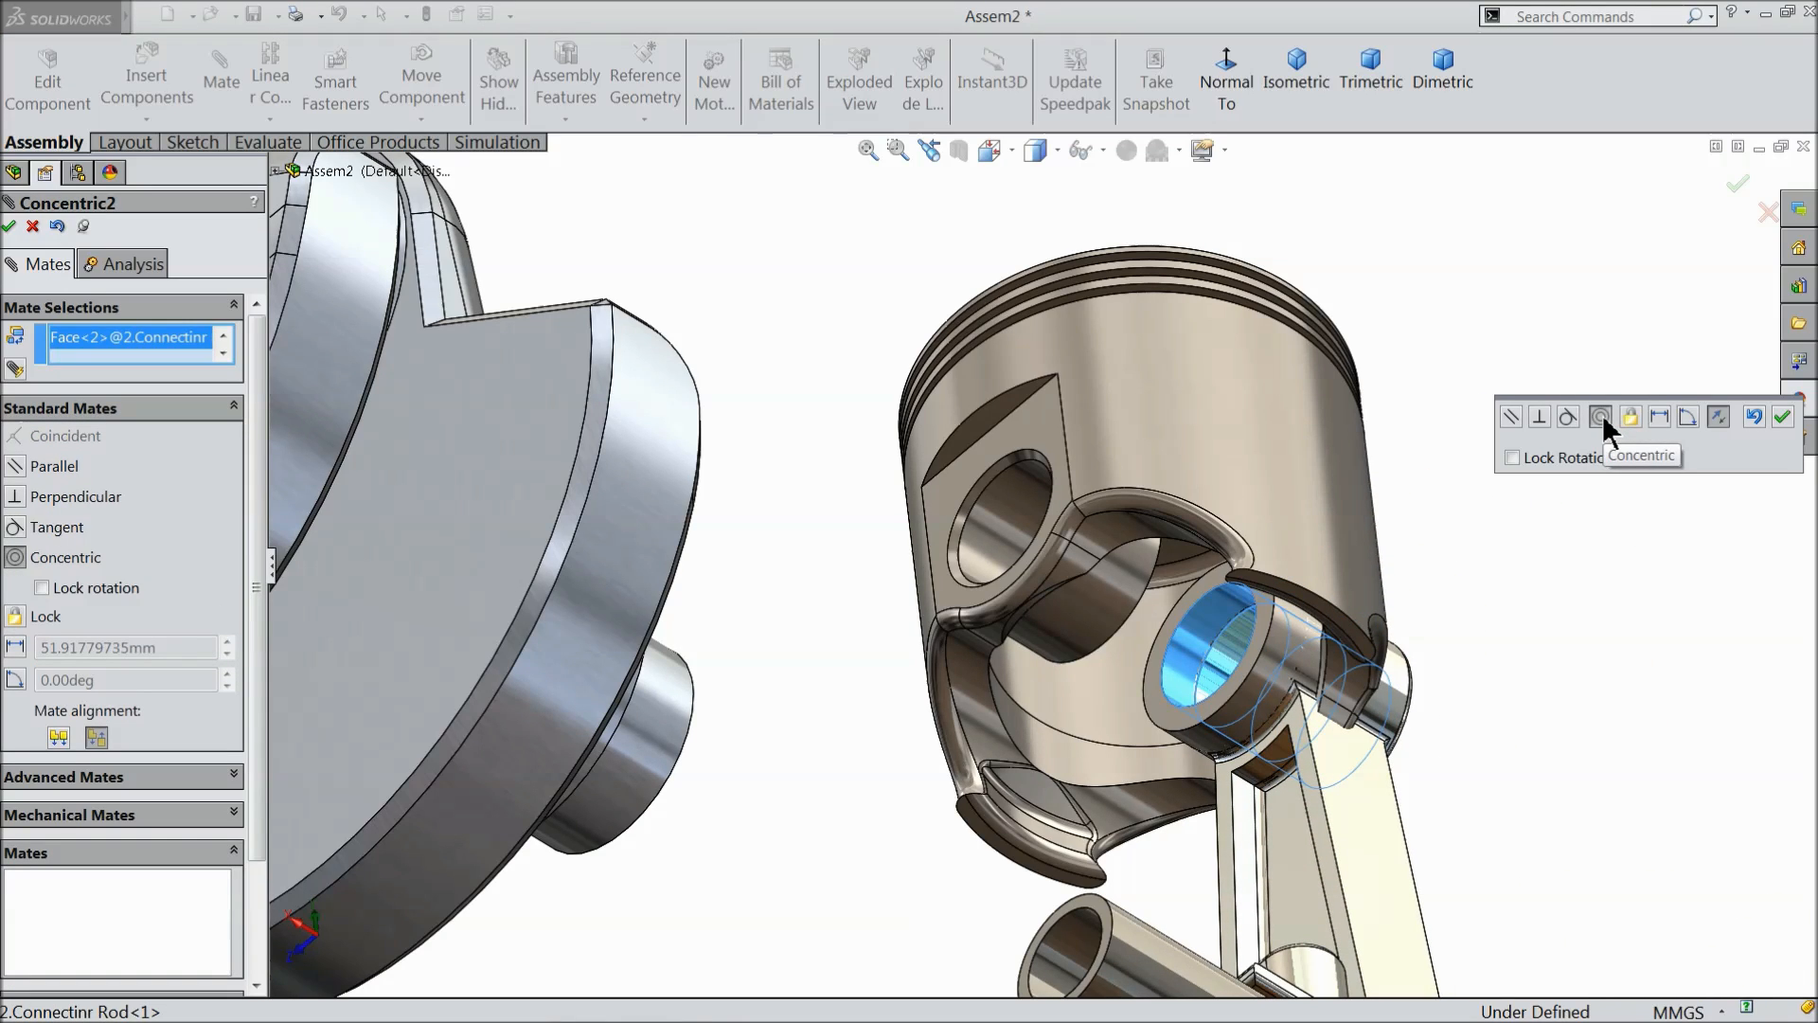
pyautogui.click(1782, 417)
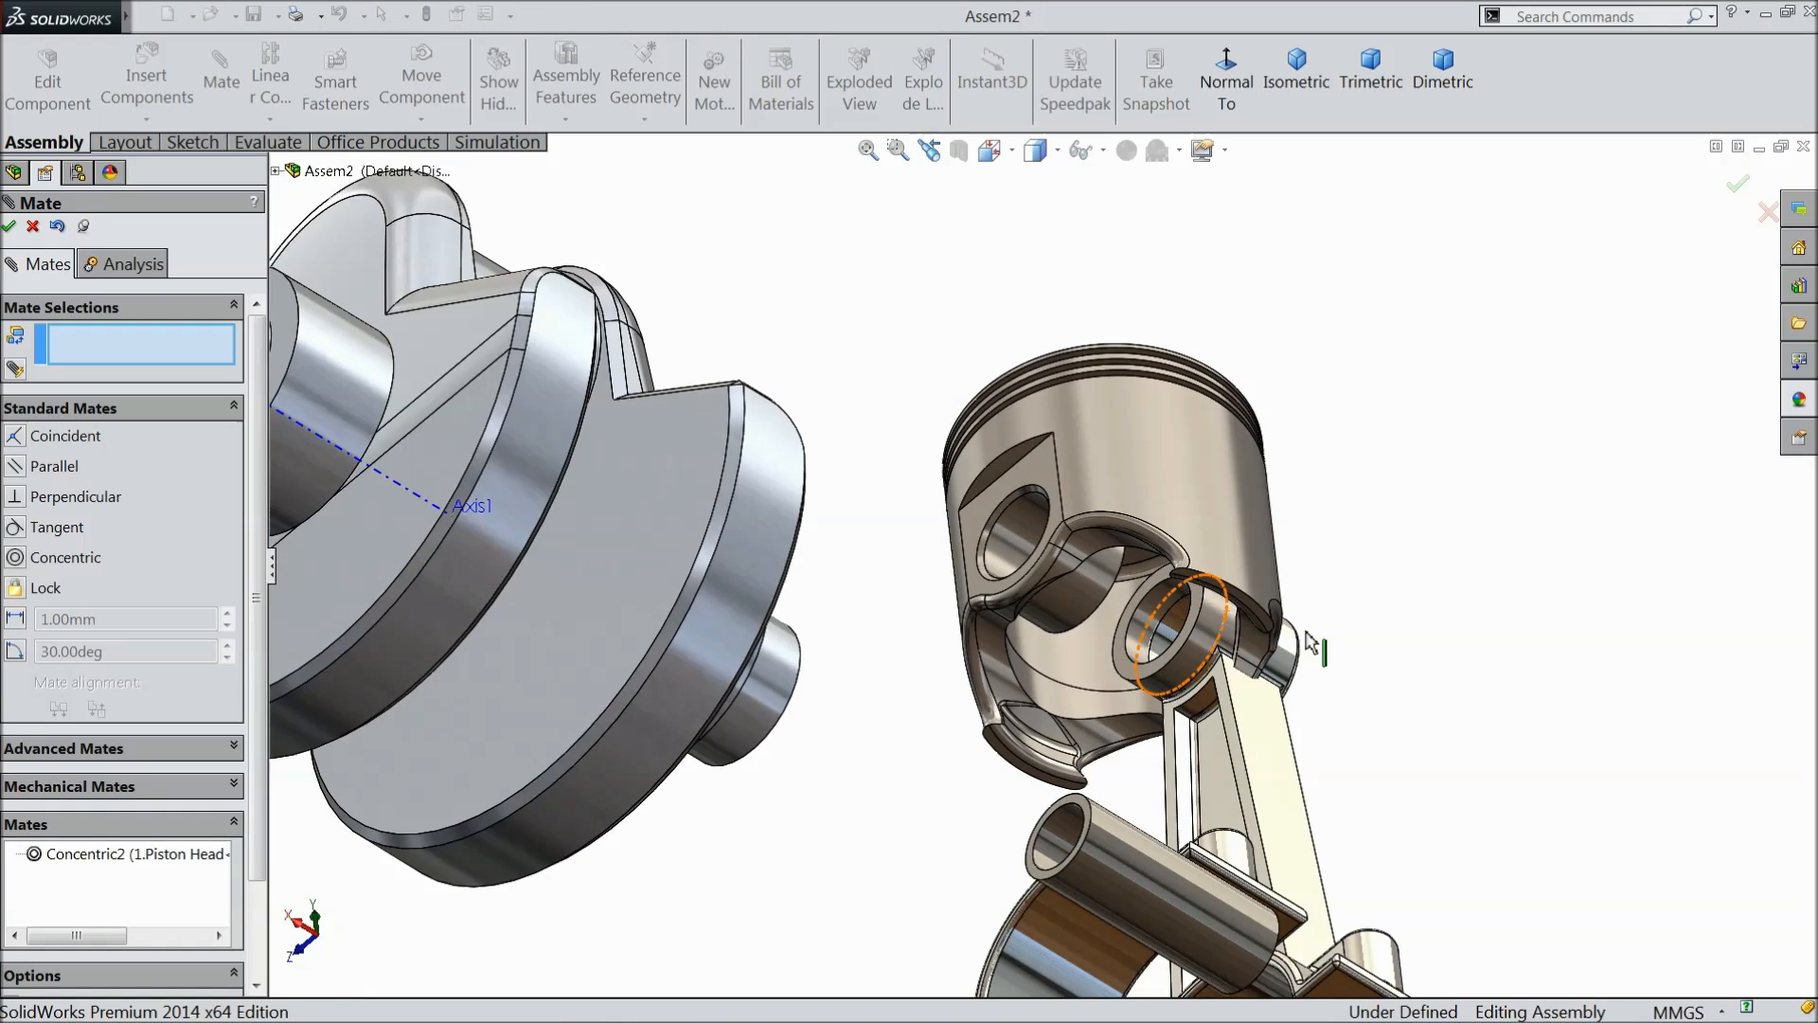
# - Add a coincident mate between the side face of the connecting rod's small end and the facing end of the piston head's inner pin boss
pyautogui.scroll(-5, 1314, 686)
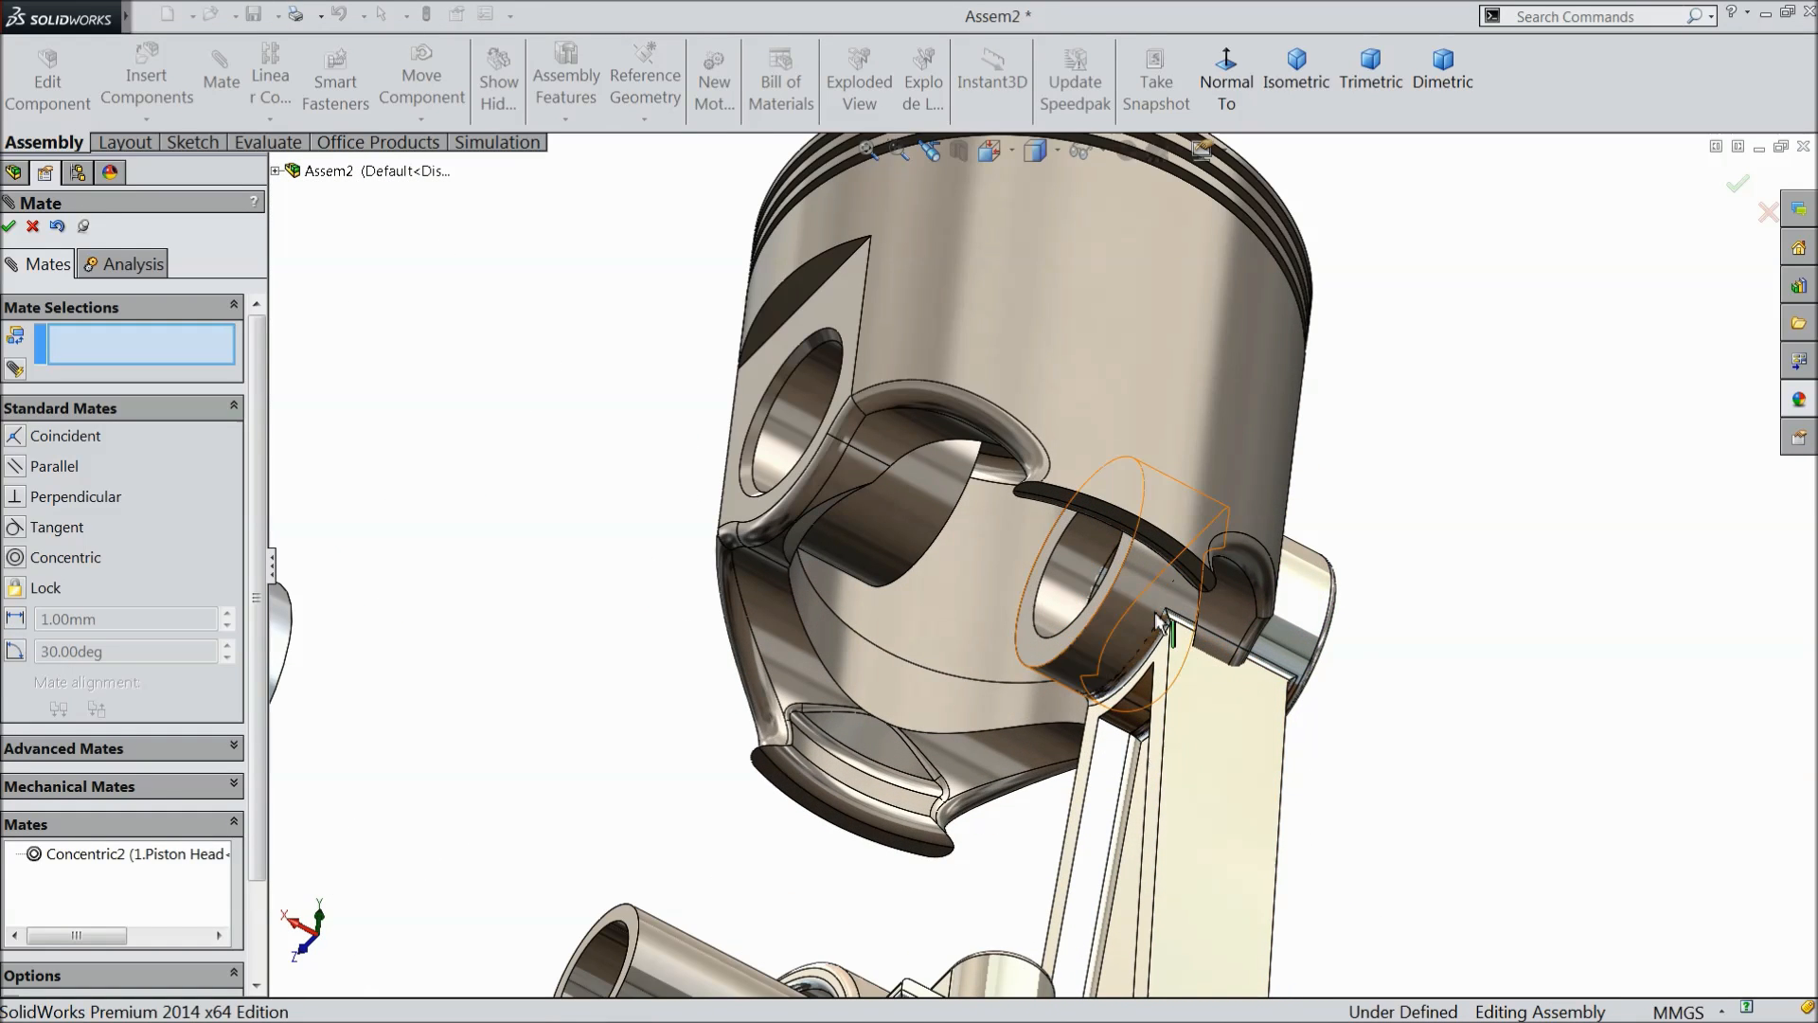
pyautogui.moveTo(1060, 602); pyautogui.dragTo(1418, 639, button='middle')
pyautogui.moveTo(1417, 639); pyautogui.dragTo(1367, 609)
pyautogui.scroll(-5, 1237, 596)
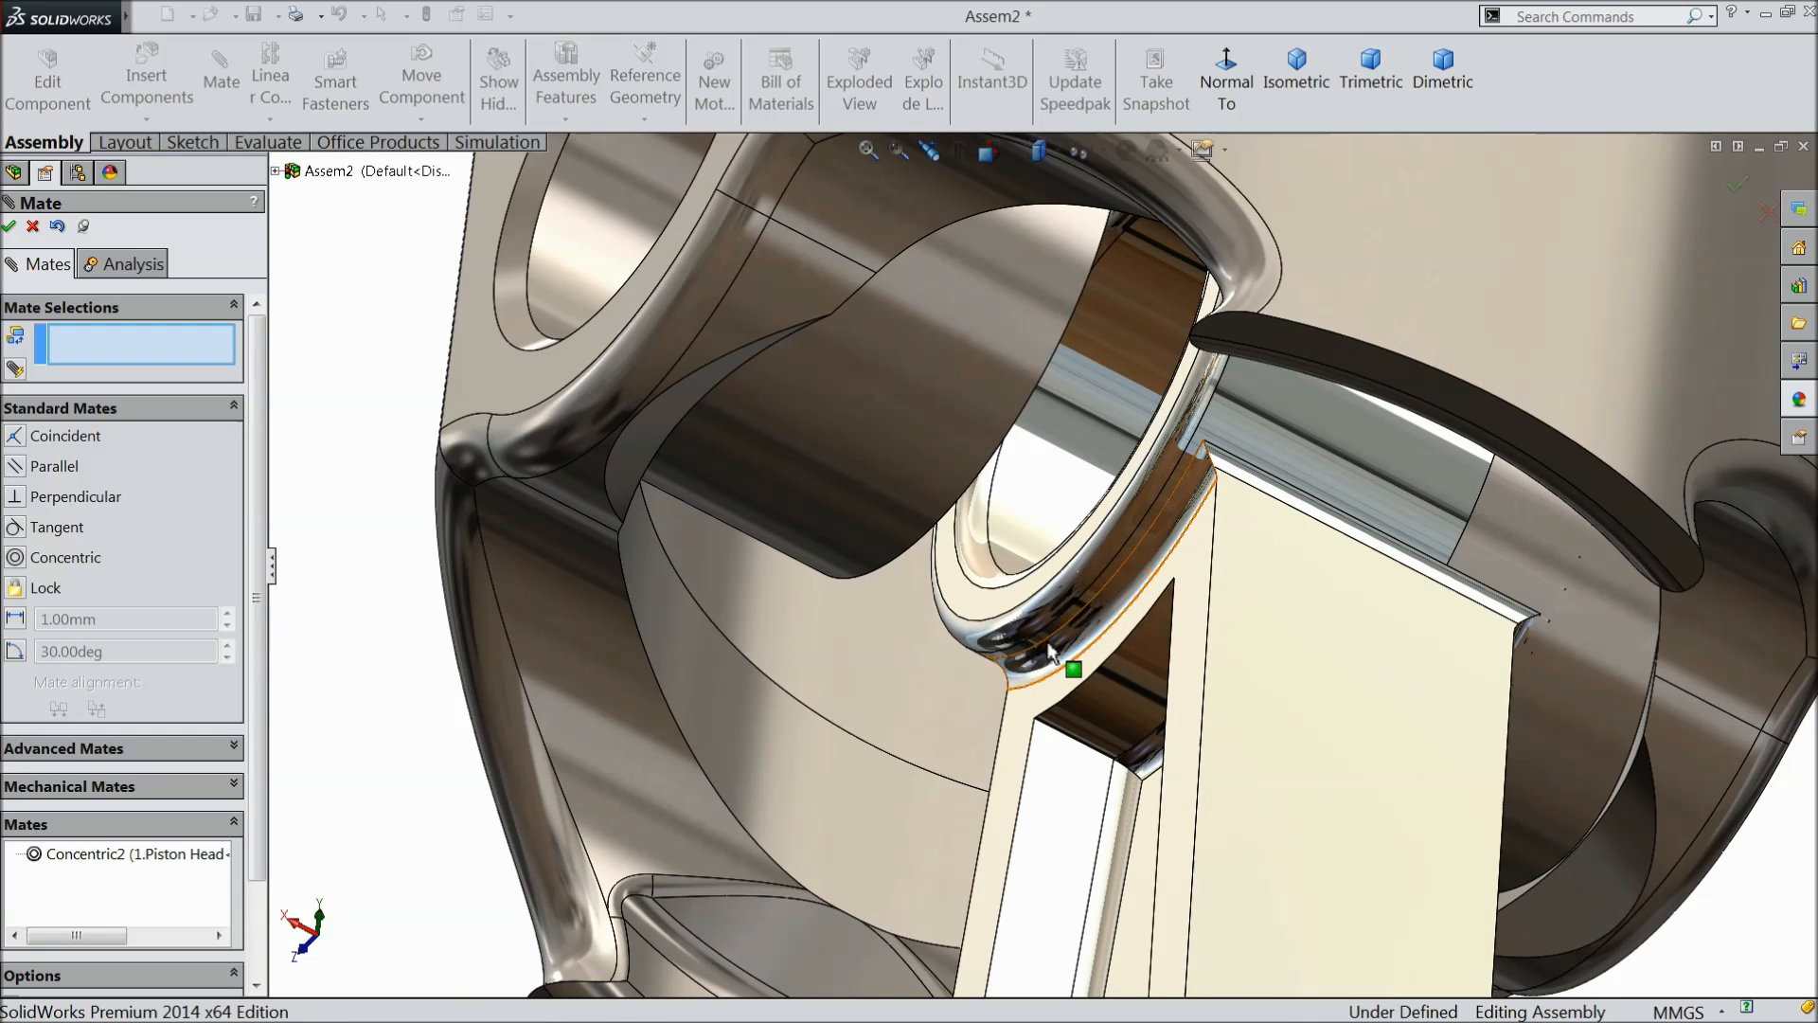
pyautogui.click(1047, 649)
pyautogui.moveTo(994, 639); pyautogui.dragTo(849, 550, button='middle')
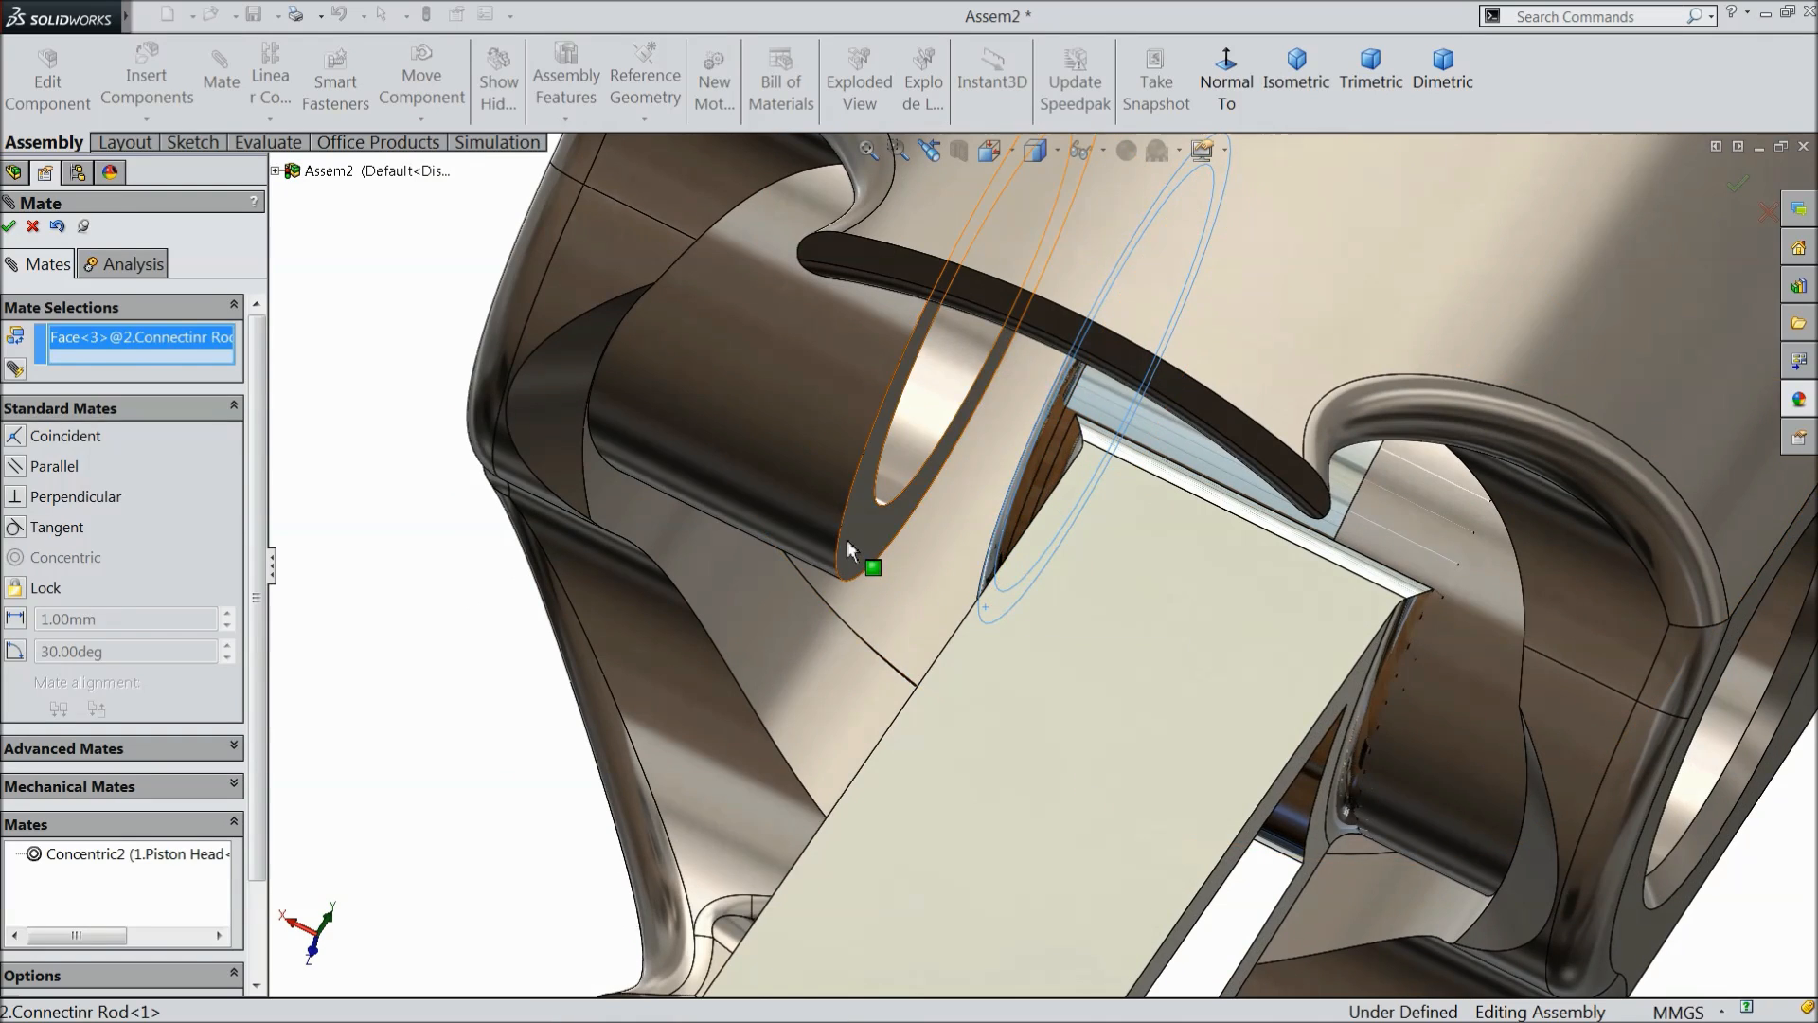
pyautogui.click(846, 540)
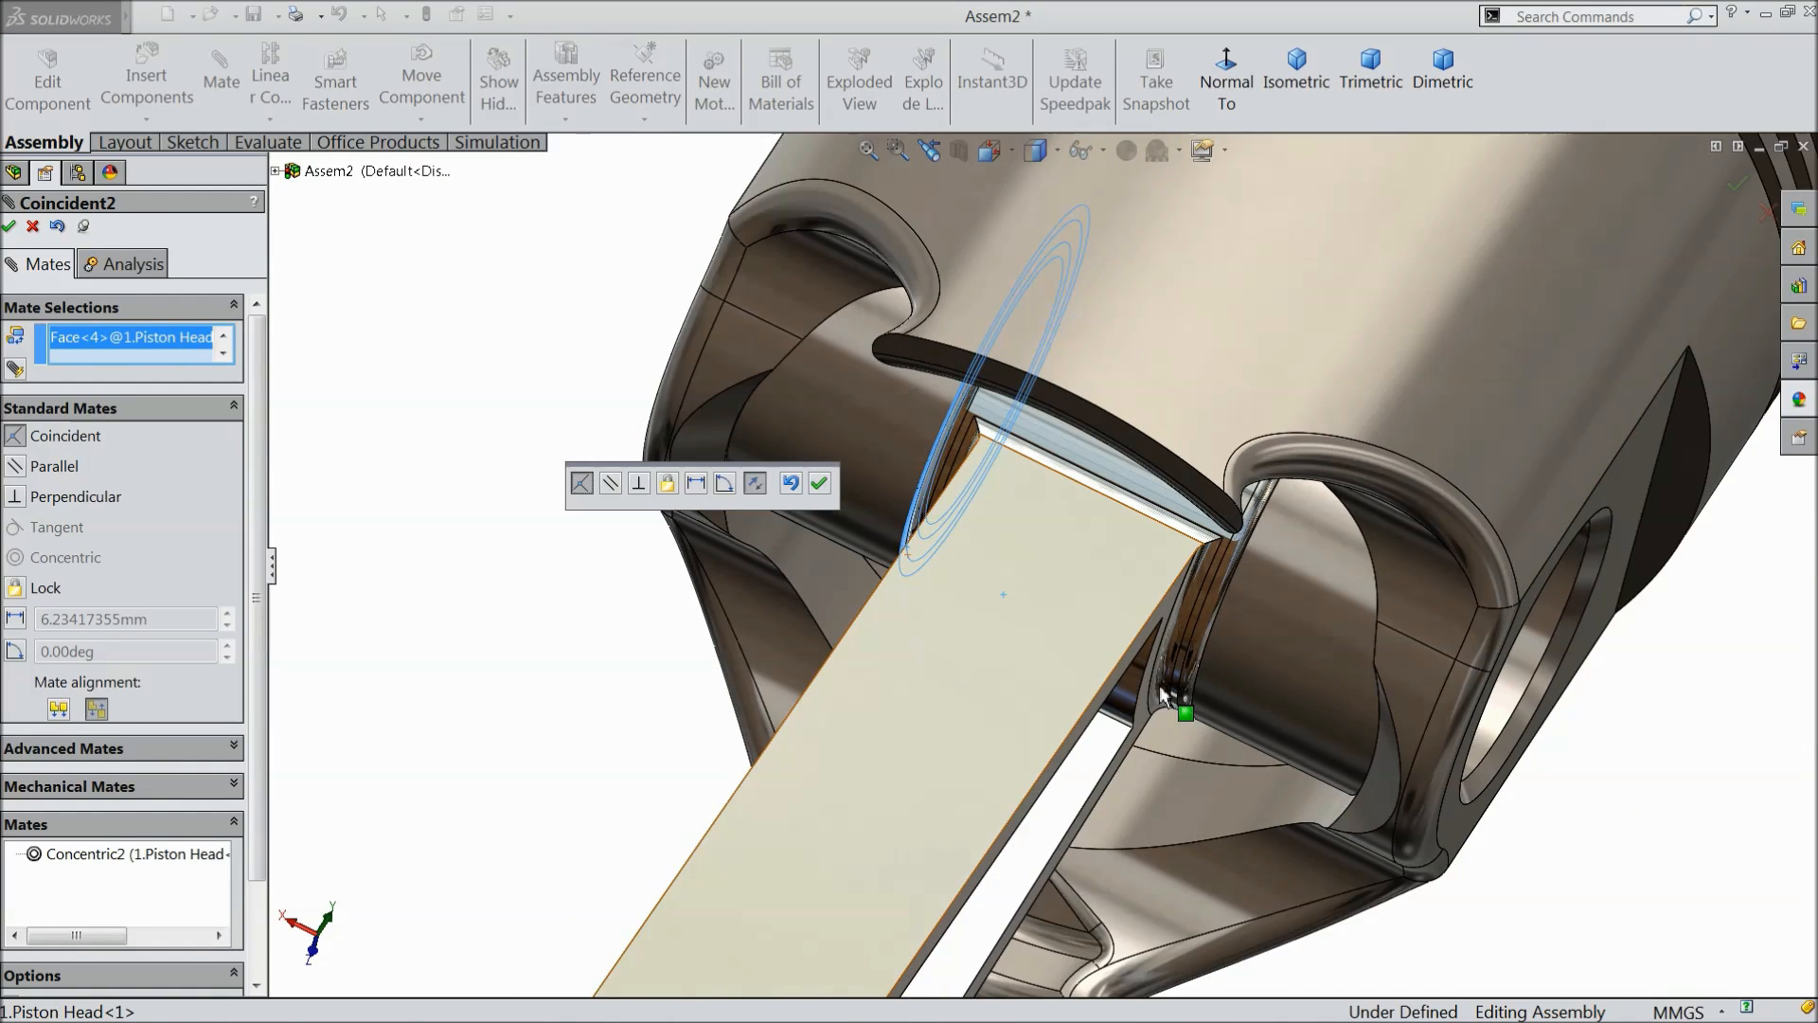
pyautogui.moveTo(1215, 696); pyautogui.dragTo(1247, 699, button='middle')
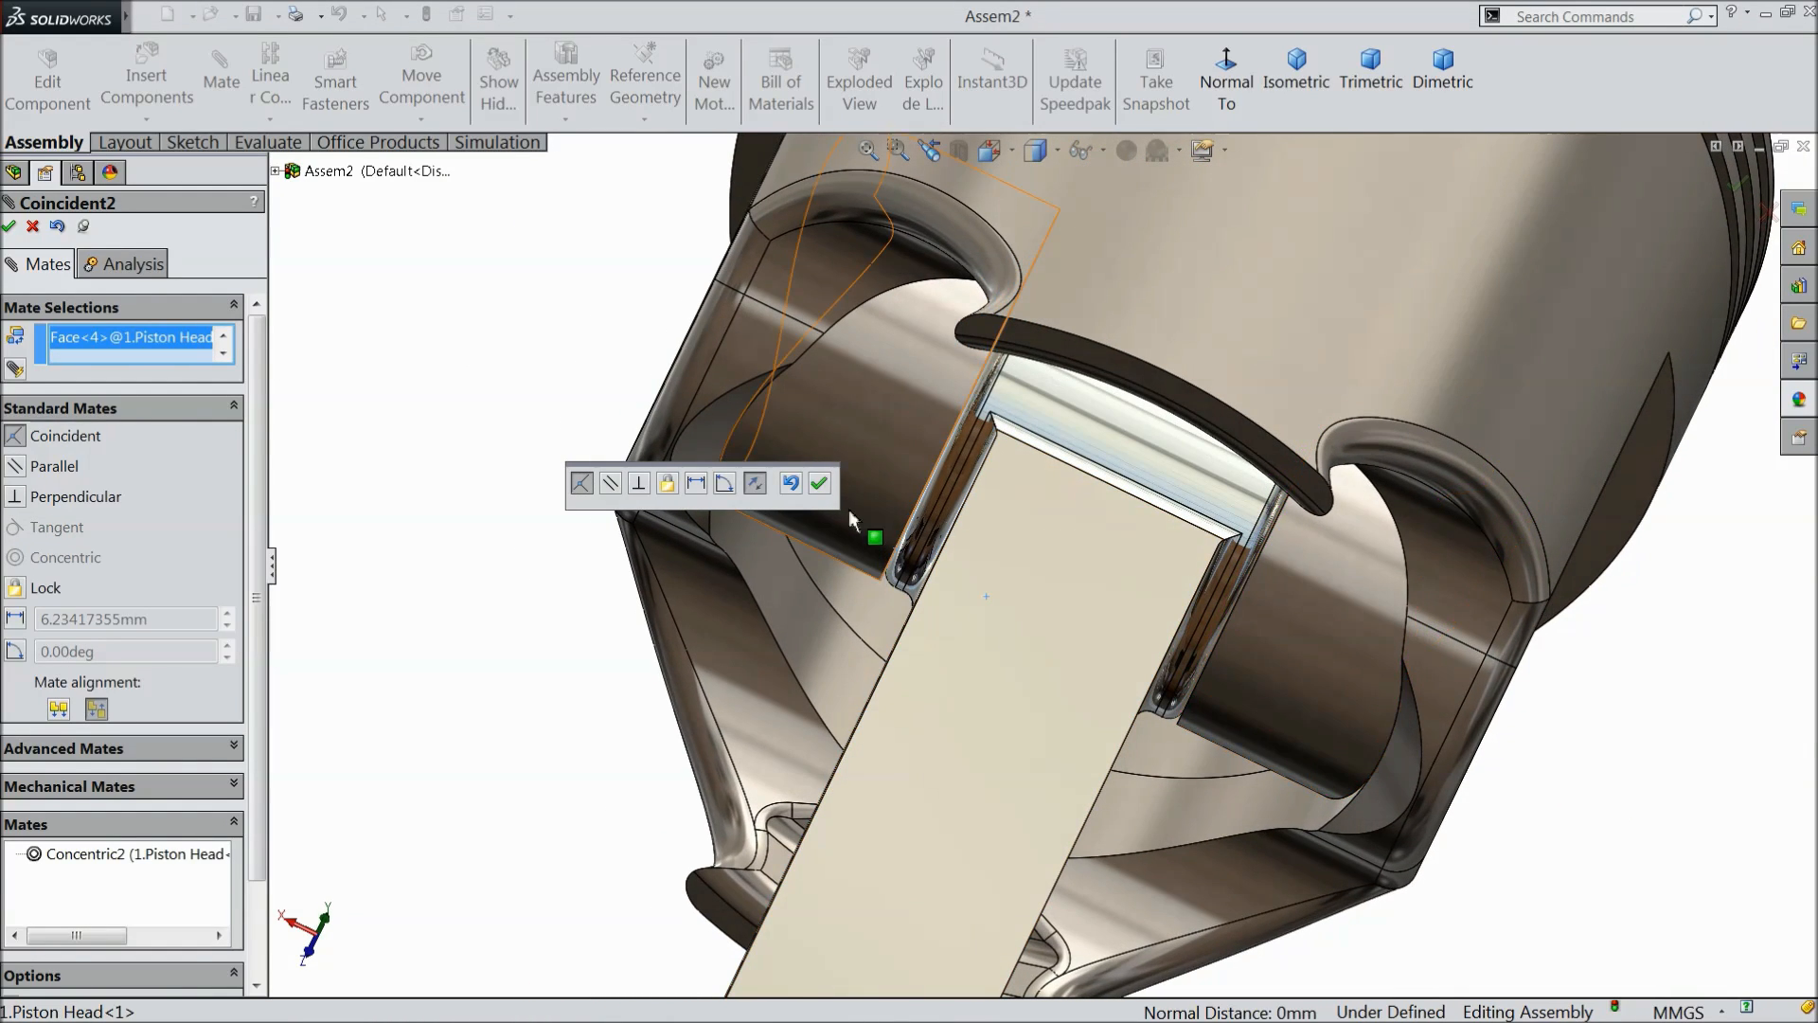
pyautogui.click(819, 485)
# - Add a concentric mate between the piston pin's outer cylindrical face and the piston head's pin hole
pyautogui.scroll(8, 805, 520)
pyautogui.moveTo(815, 534); pyautogui.dragTo(964, 710, button='middle')
pyautogui.scroll(3, 936, 674)
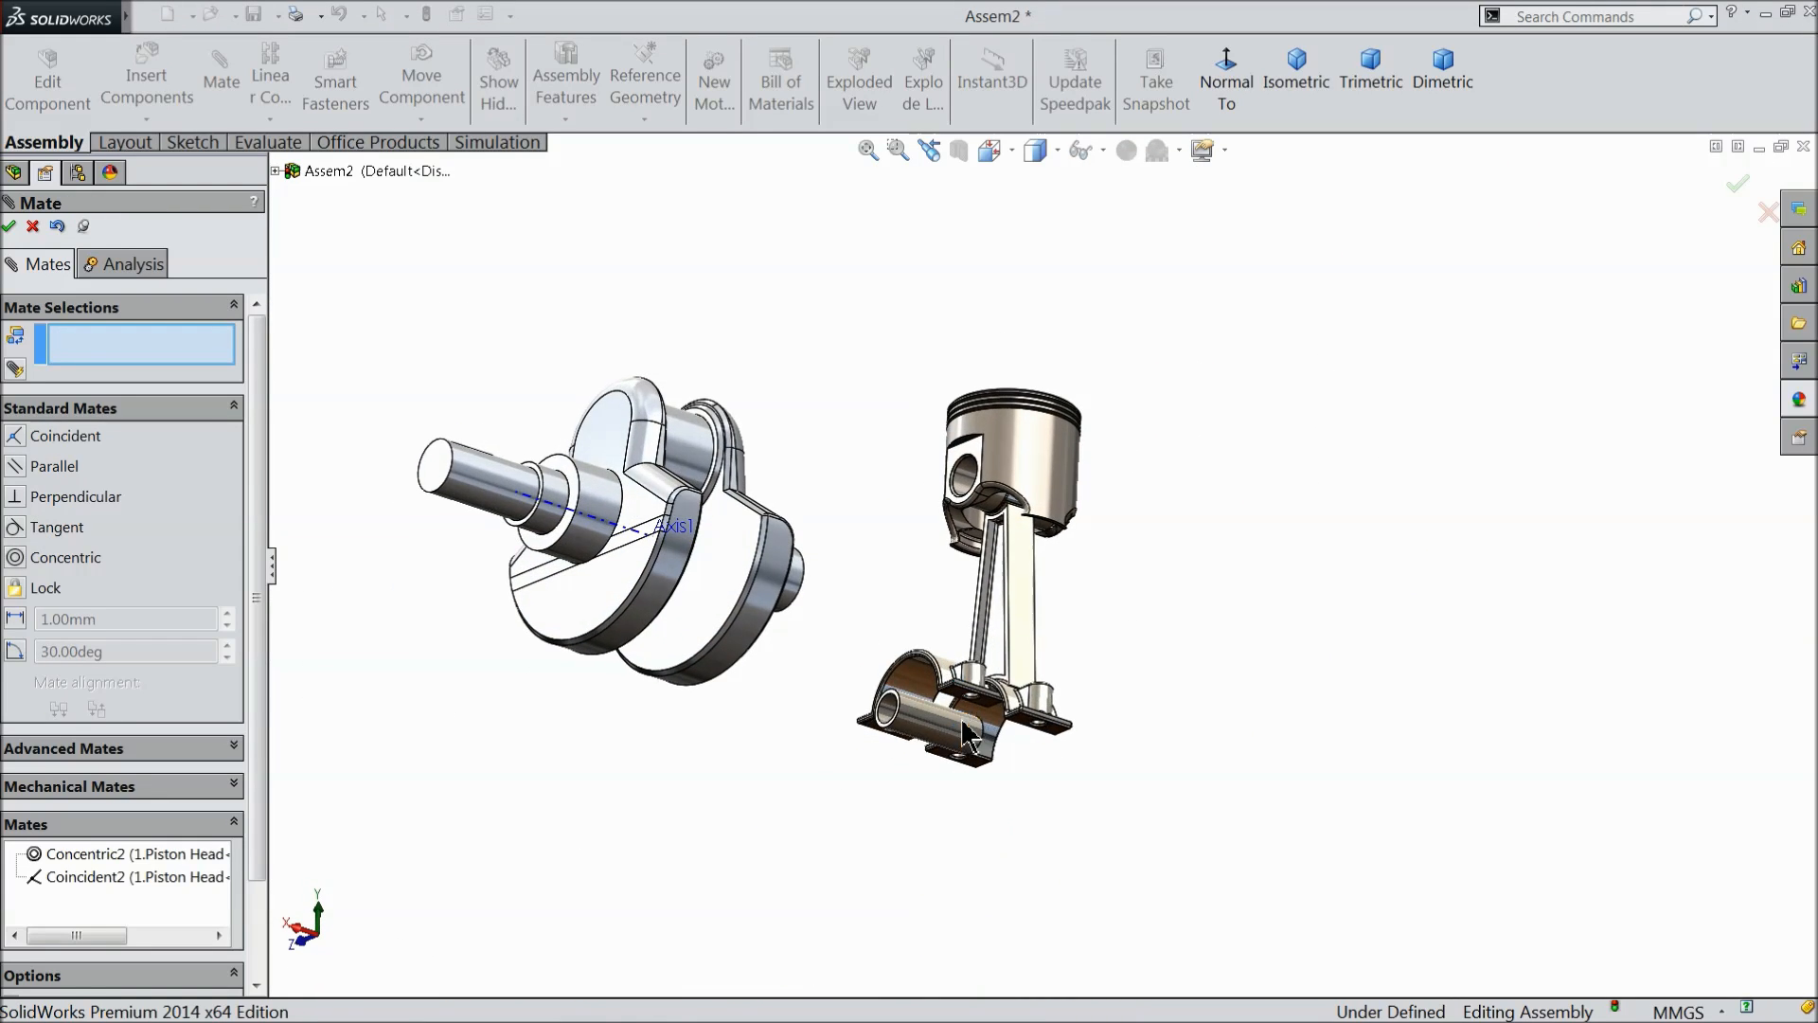
pyautogui.scroll(-4, 939, 660)
pyautogui.click(892, 833)
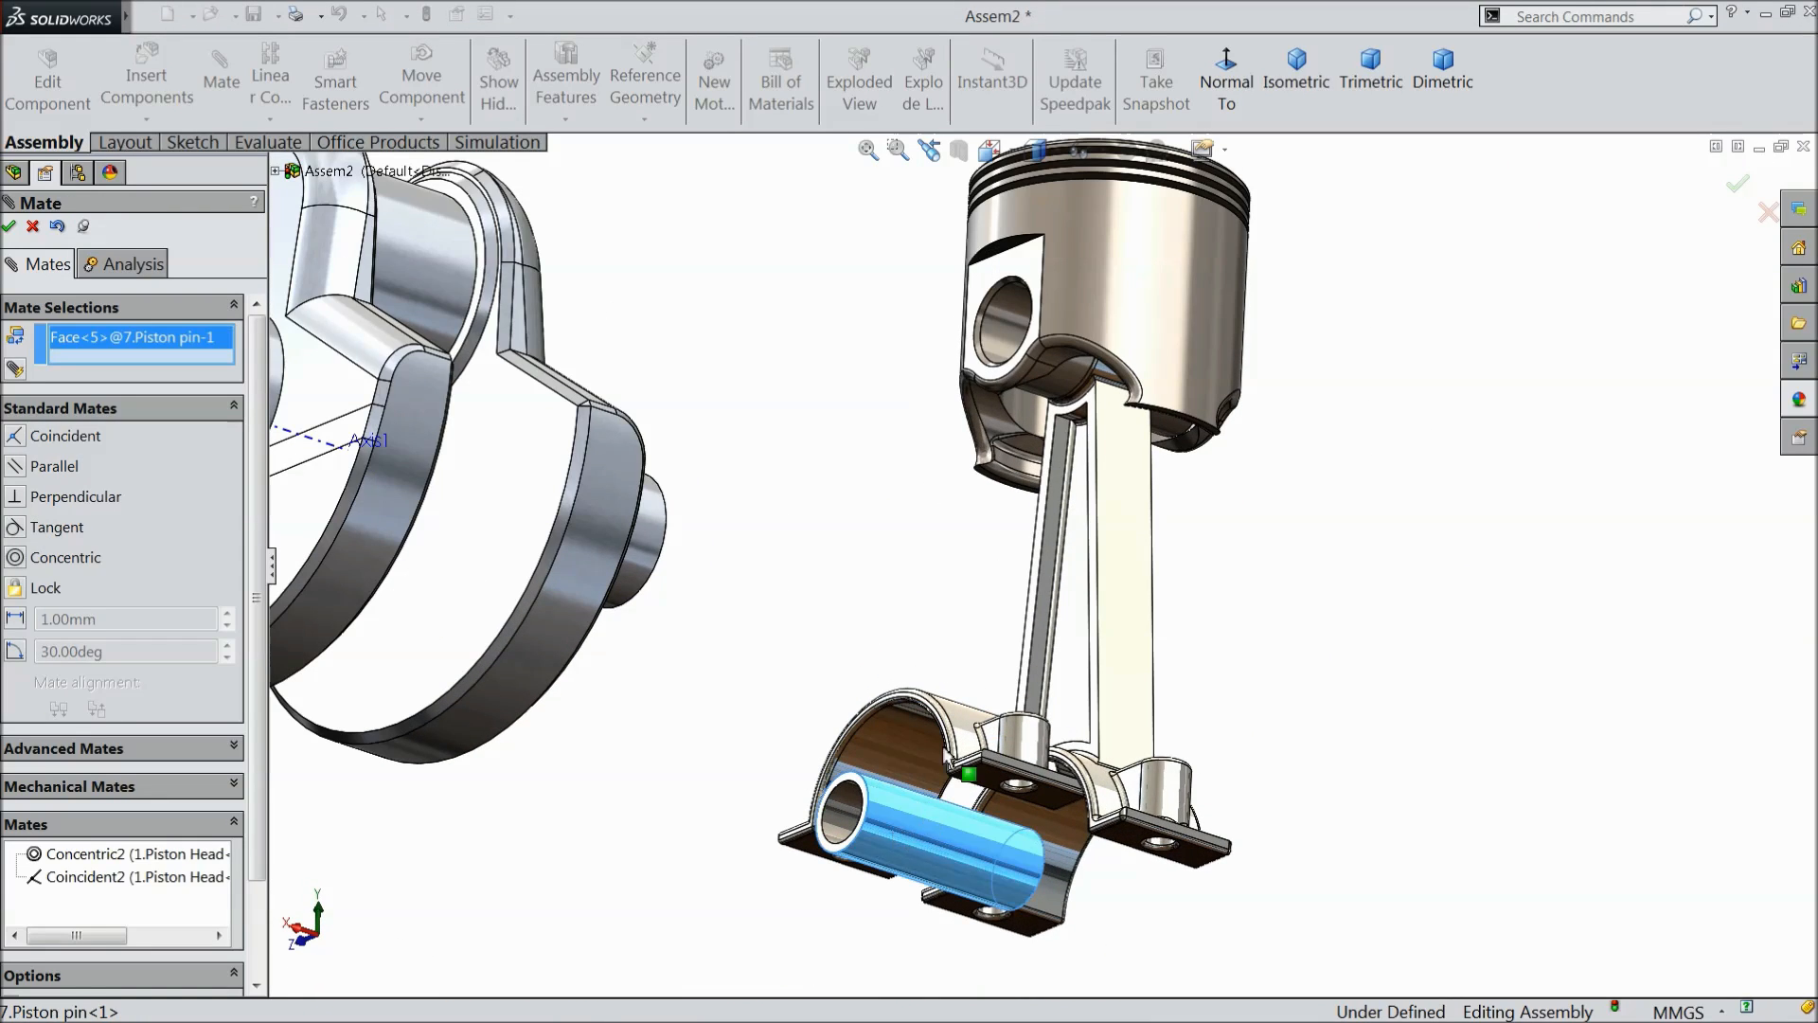
pyautogui.click(1011, 324)
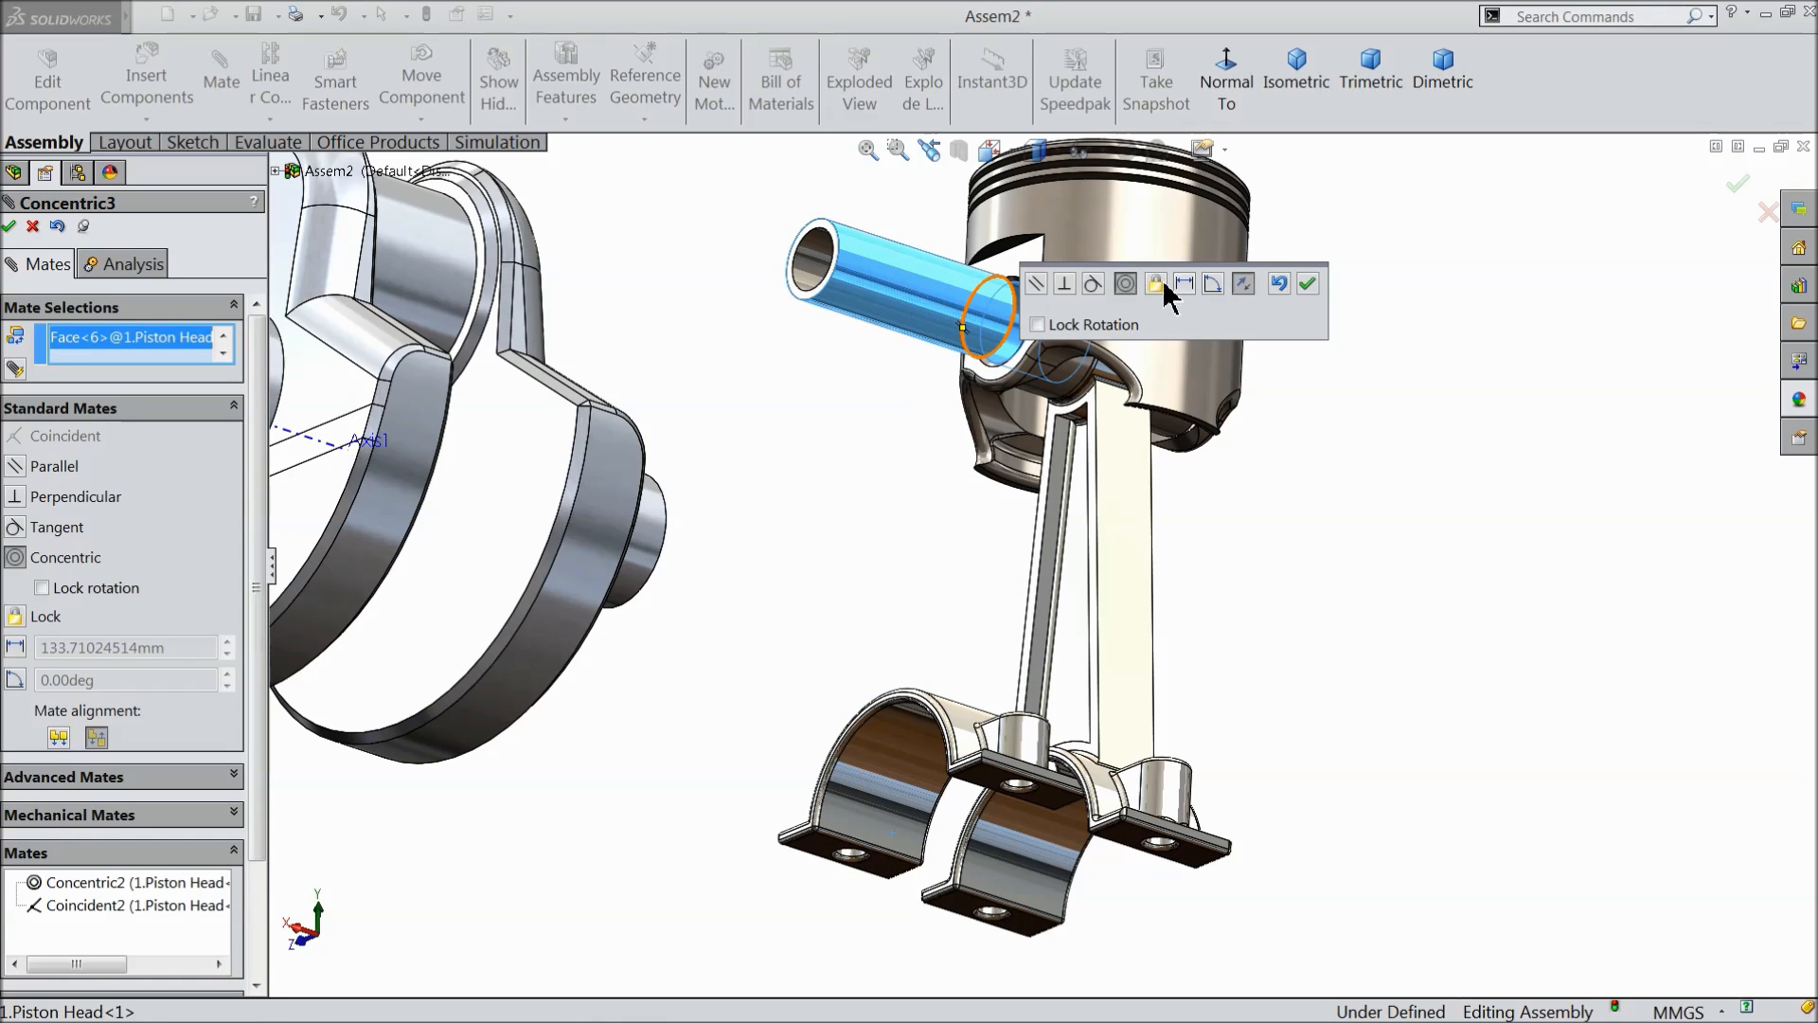
pyautogui.click(1305, 282)
# - Set up a Width advanced mate with the piston pin's two annular end faces as the width selections
pyautogui.scroll(-5, 1052, 247)
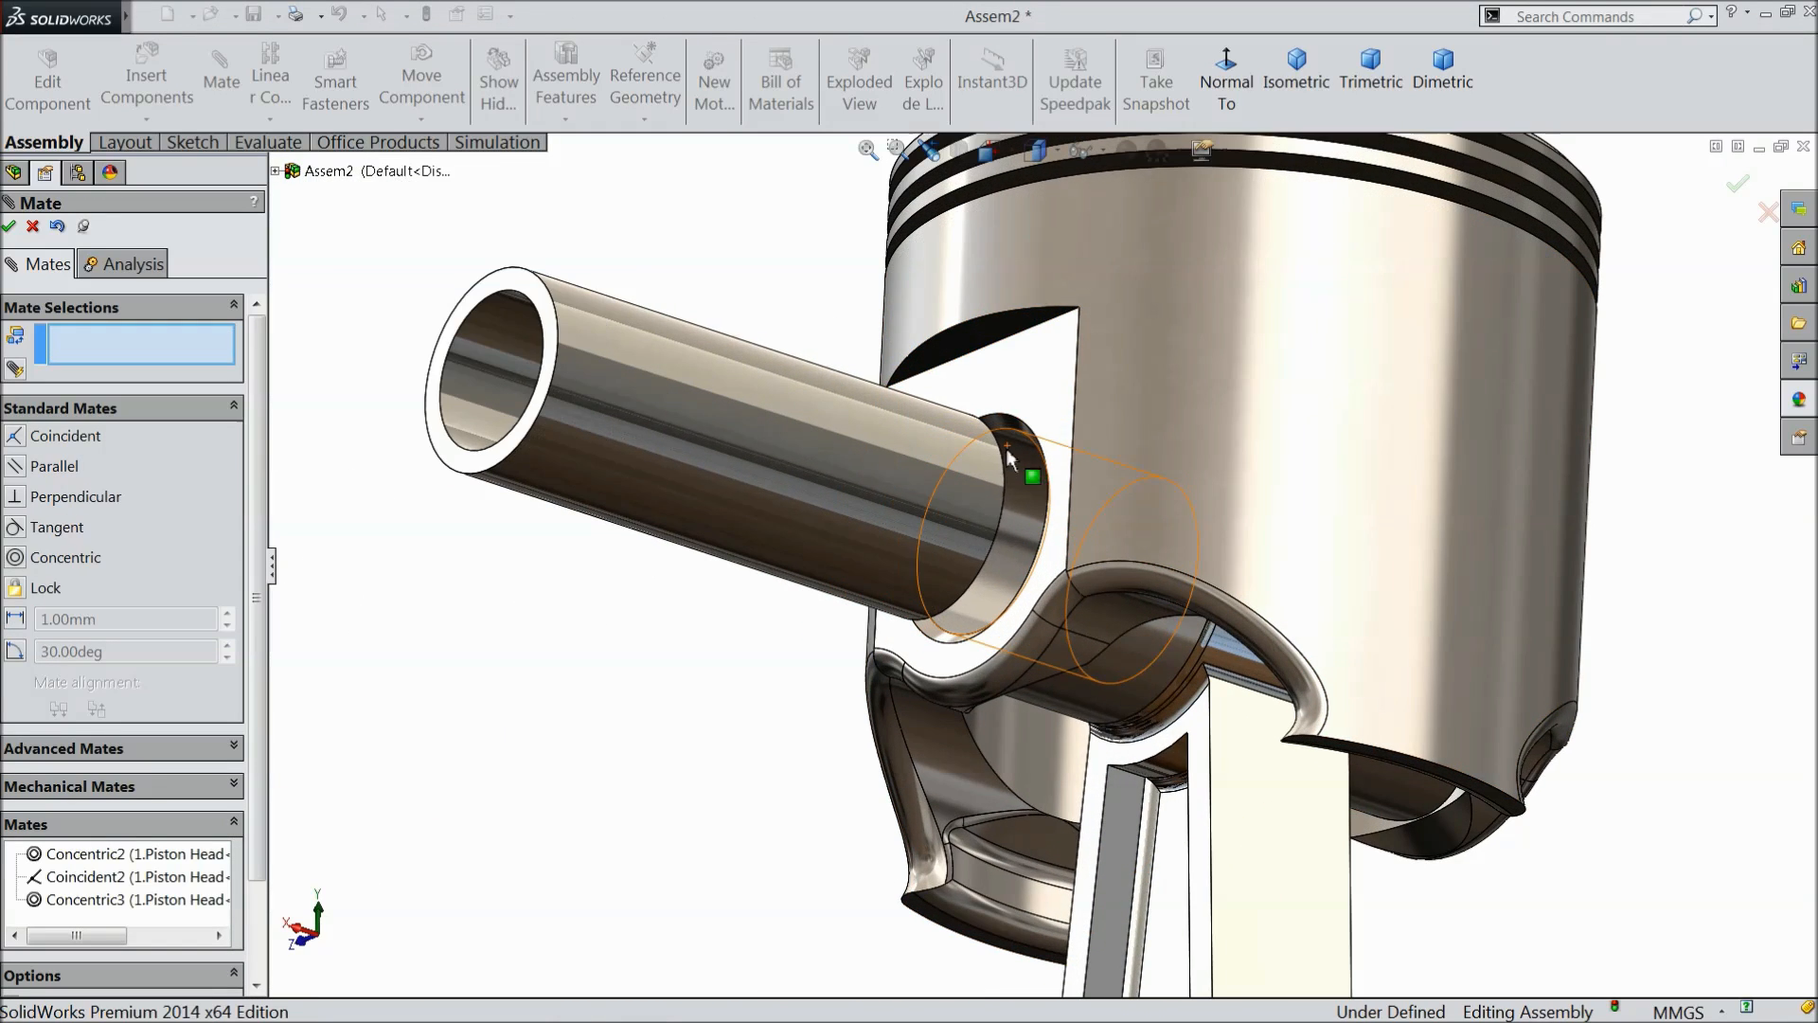
pyautogui.click(62, 748)
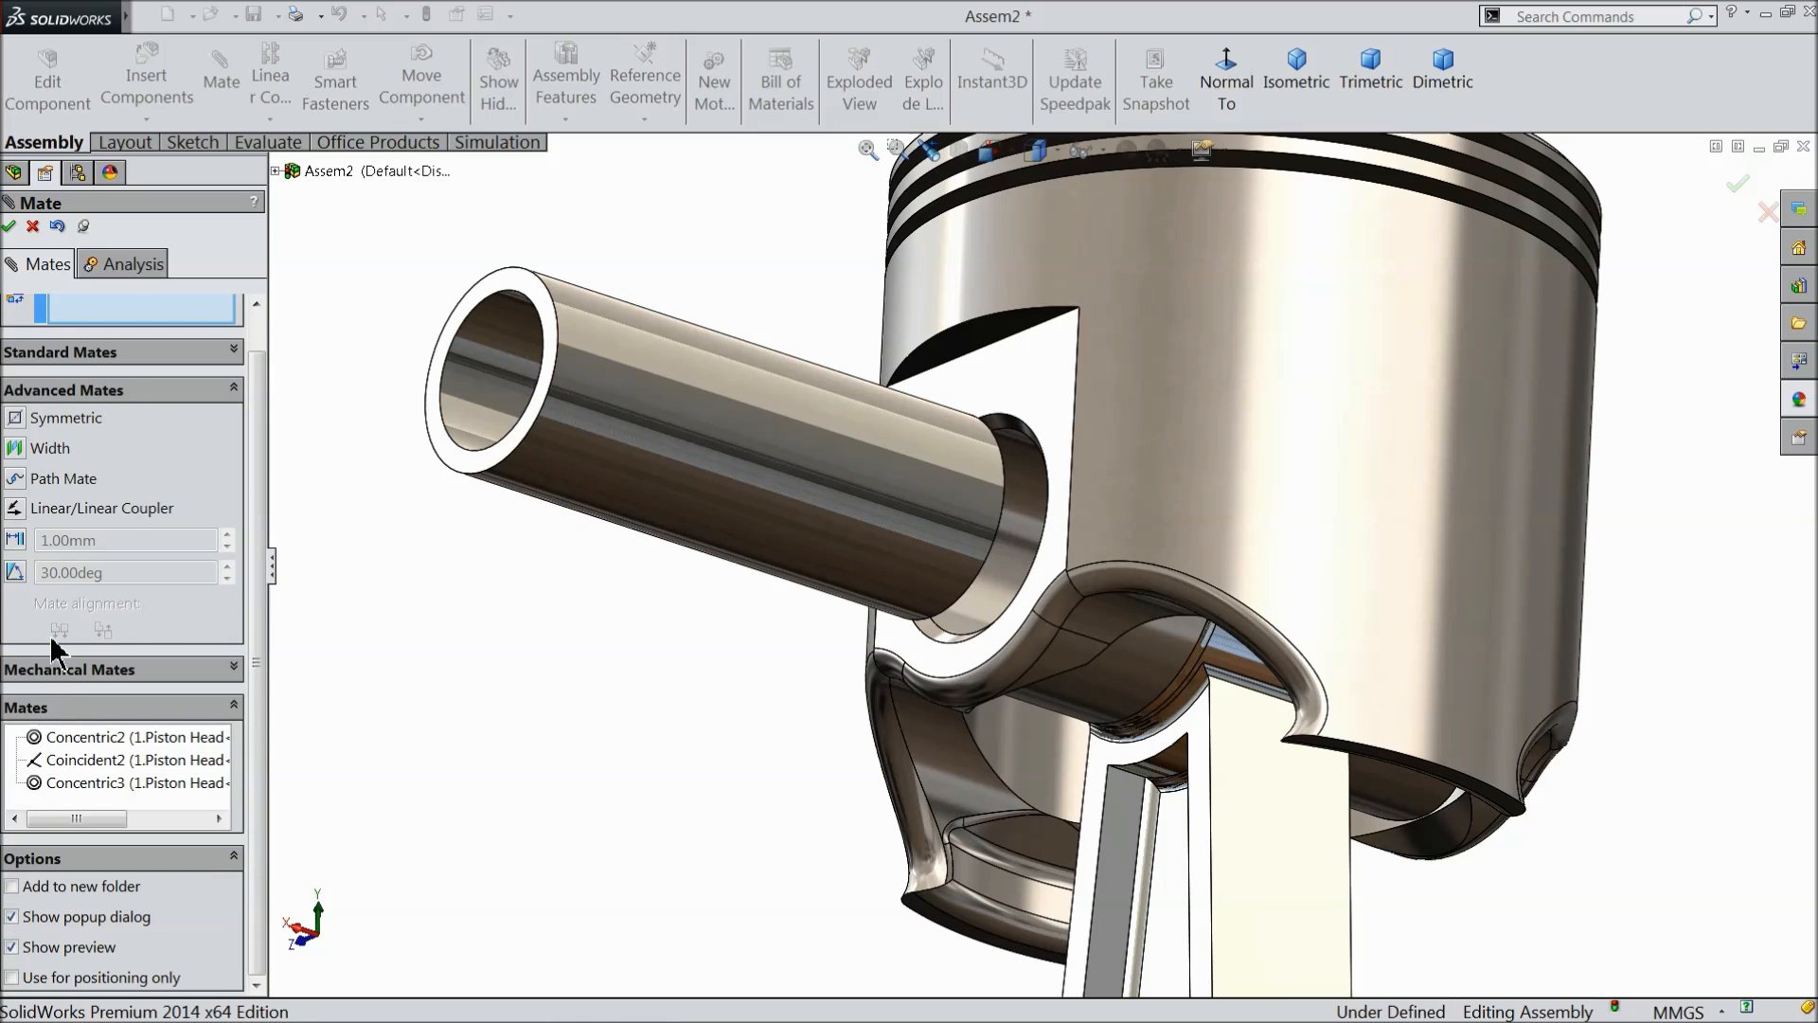
pyautogui.click(19, 450)
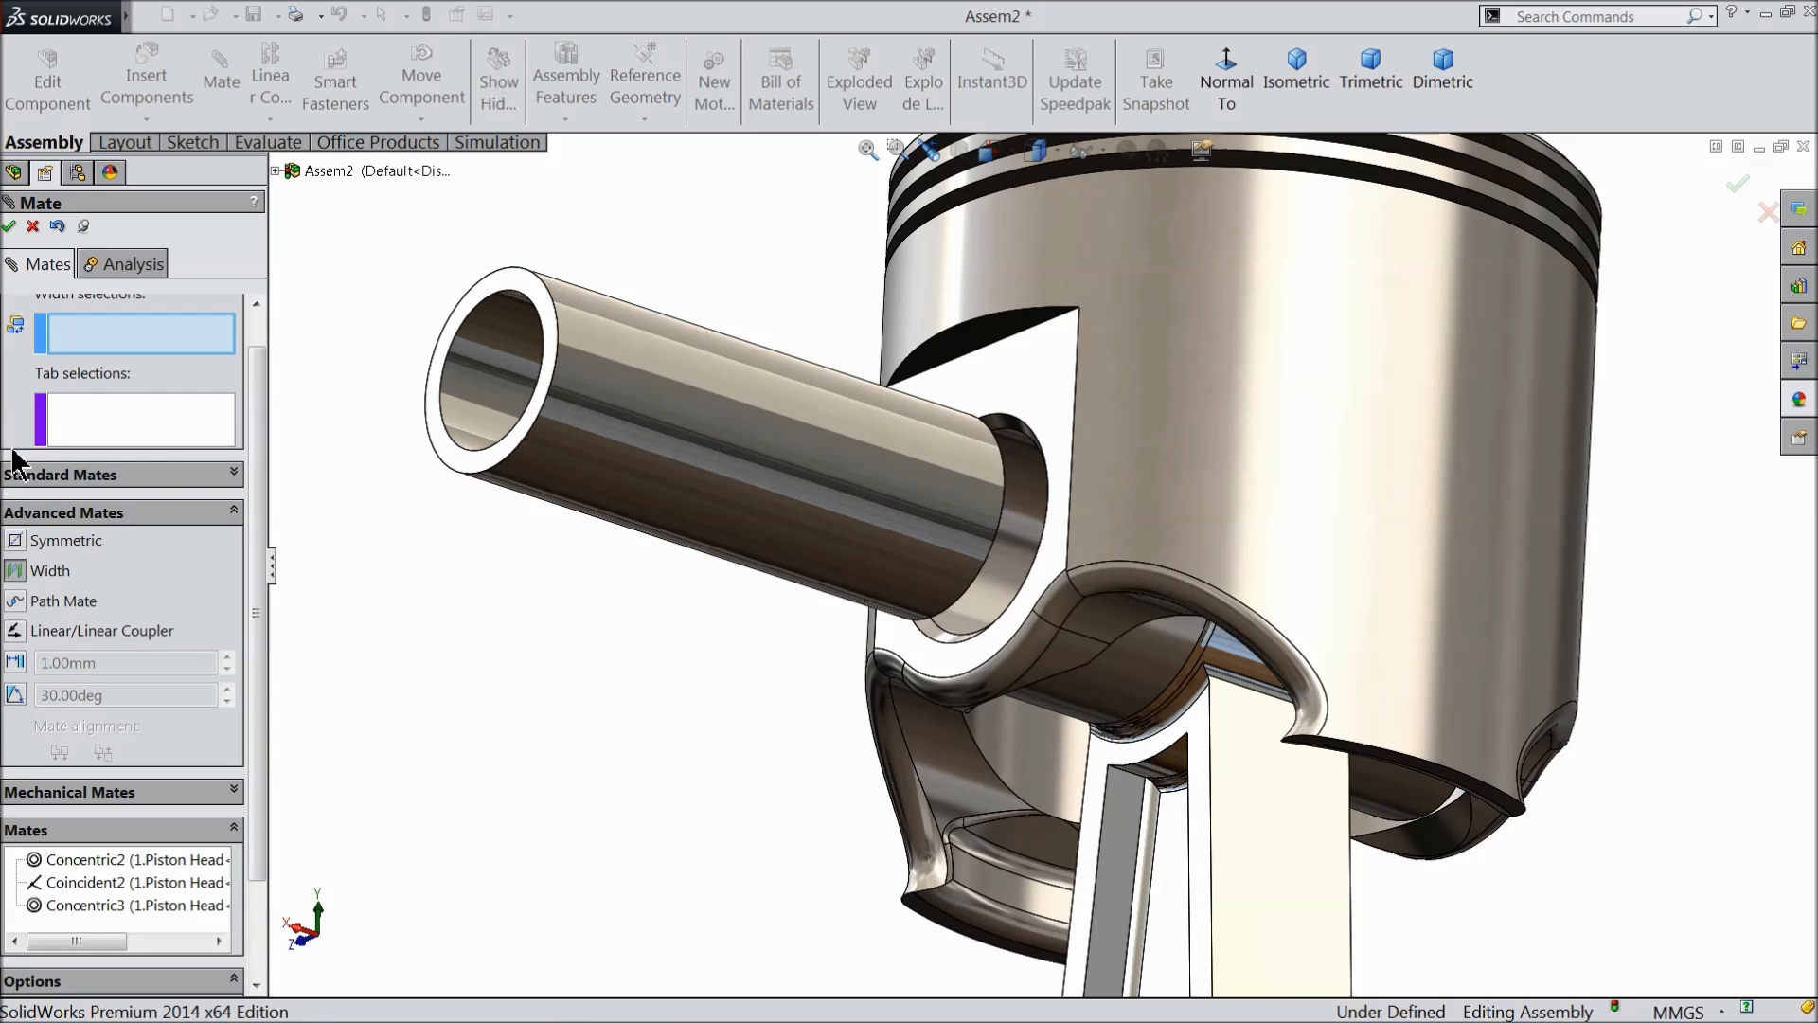
pyautogui.click(516, 282)
pyautogui.scroll(-3, 720, 663)
pyautogui.moveTo(722, 669); pyautogui.dragTo(992, 581, button='middle')
pyautogui.scroll(-3, 994, 582)
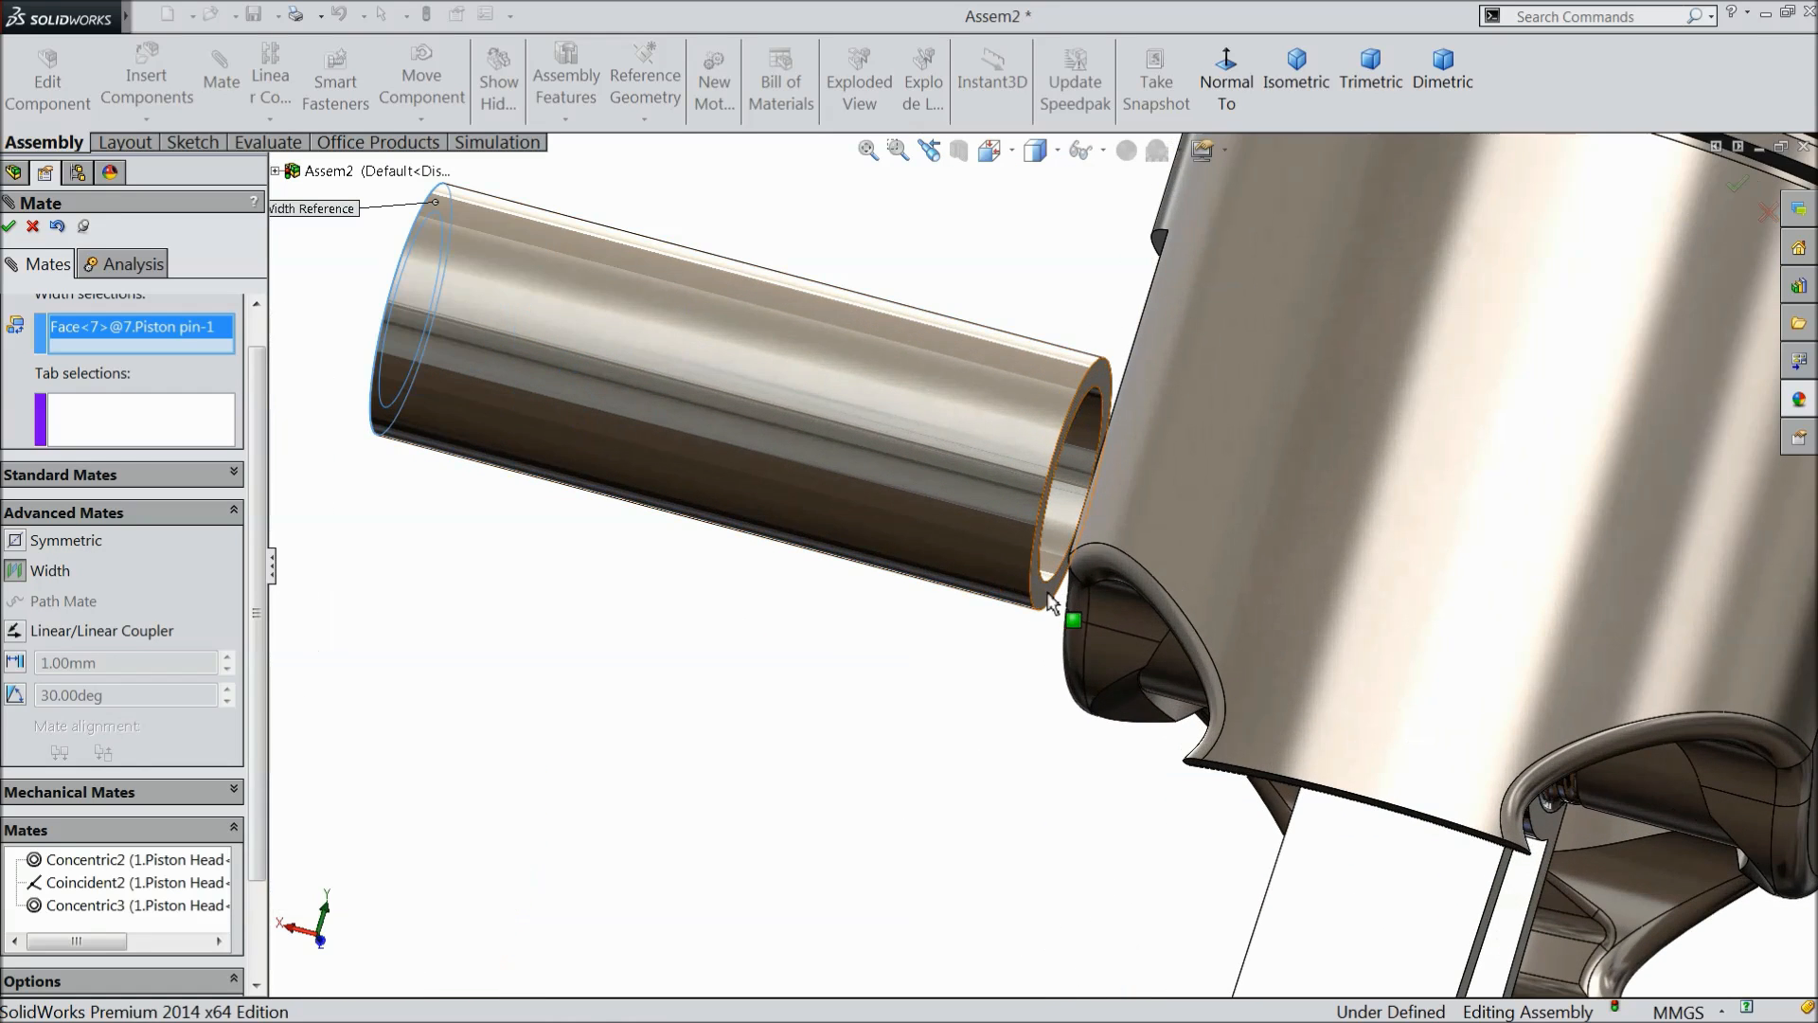
pyautogui.click(1065, 606)
# - Use the piston head's two flat outer faces around the pin holes as the tab selections and accept the Width mate
pyautogui.moveTo(1013, 656); pyautogui.dragTo(1042, 674, button='middle')
pyautogui.scroll(3, 1042, 674)
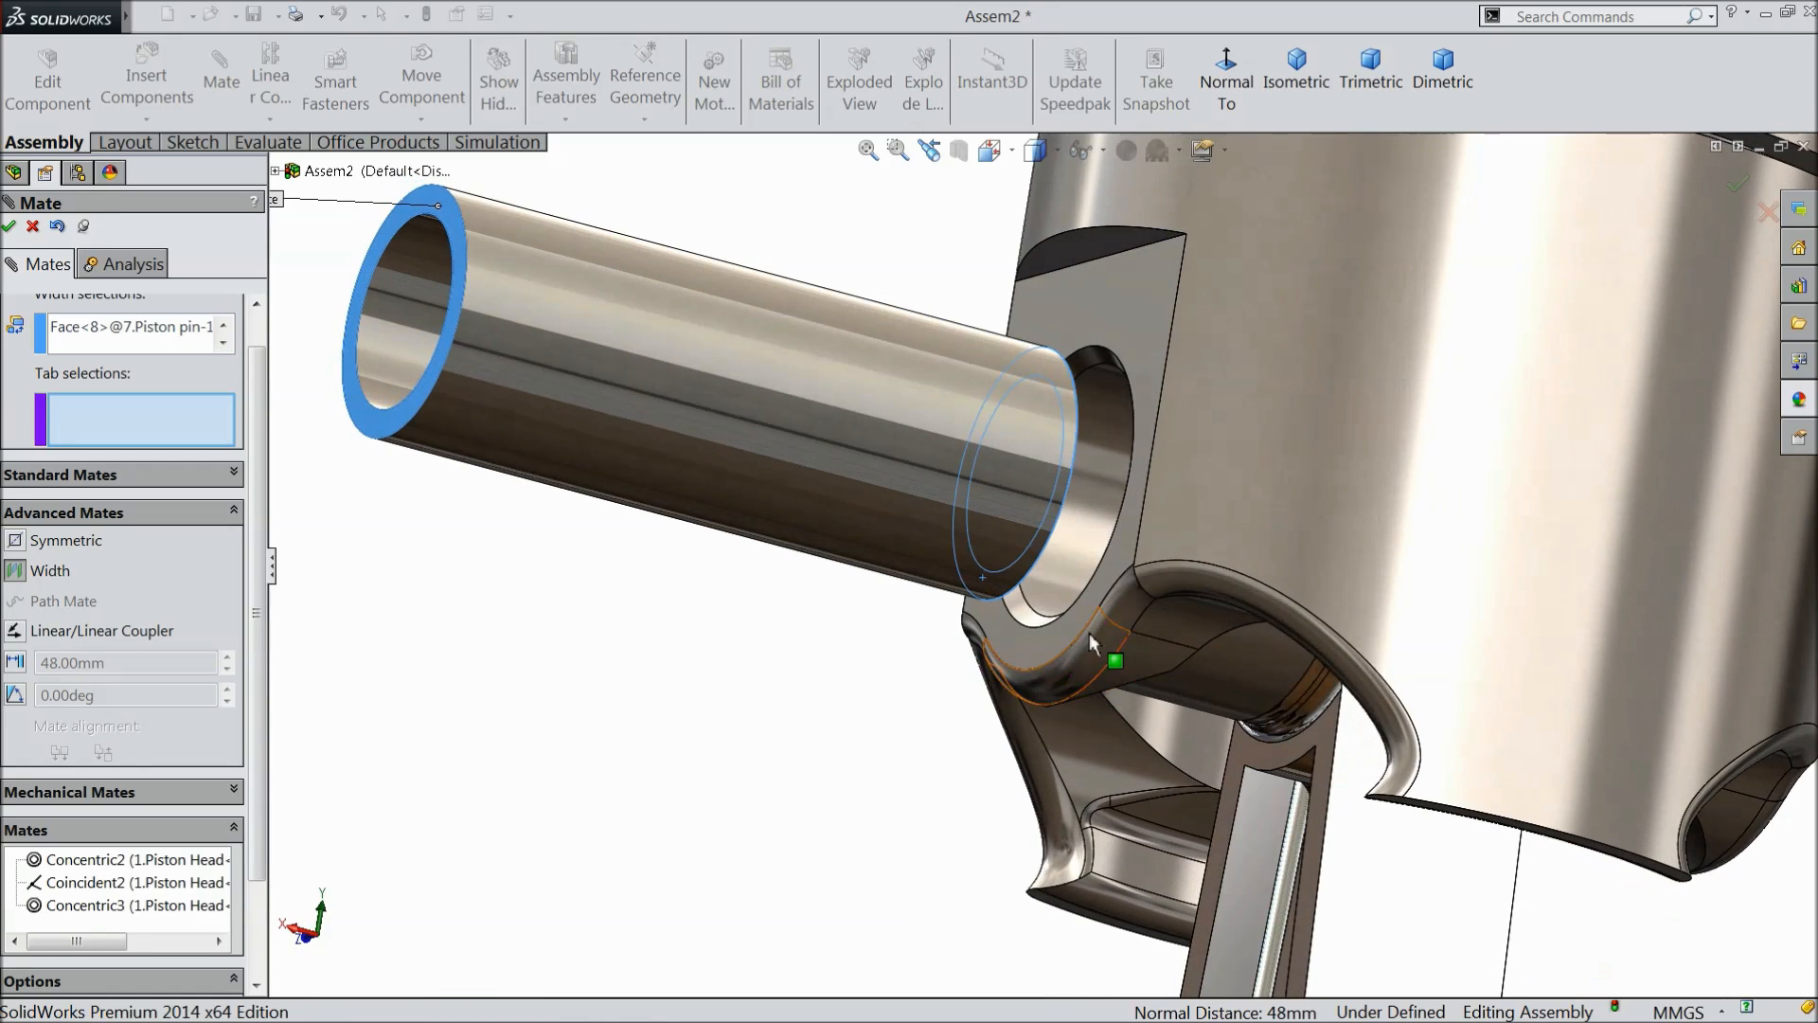
pyautogui.click(1084, 413)
pyautogui.scroll(1, 928, 600)
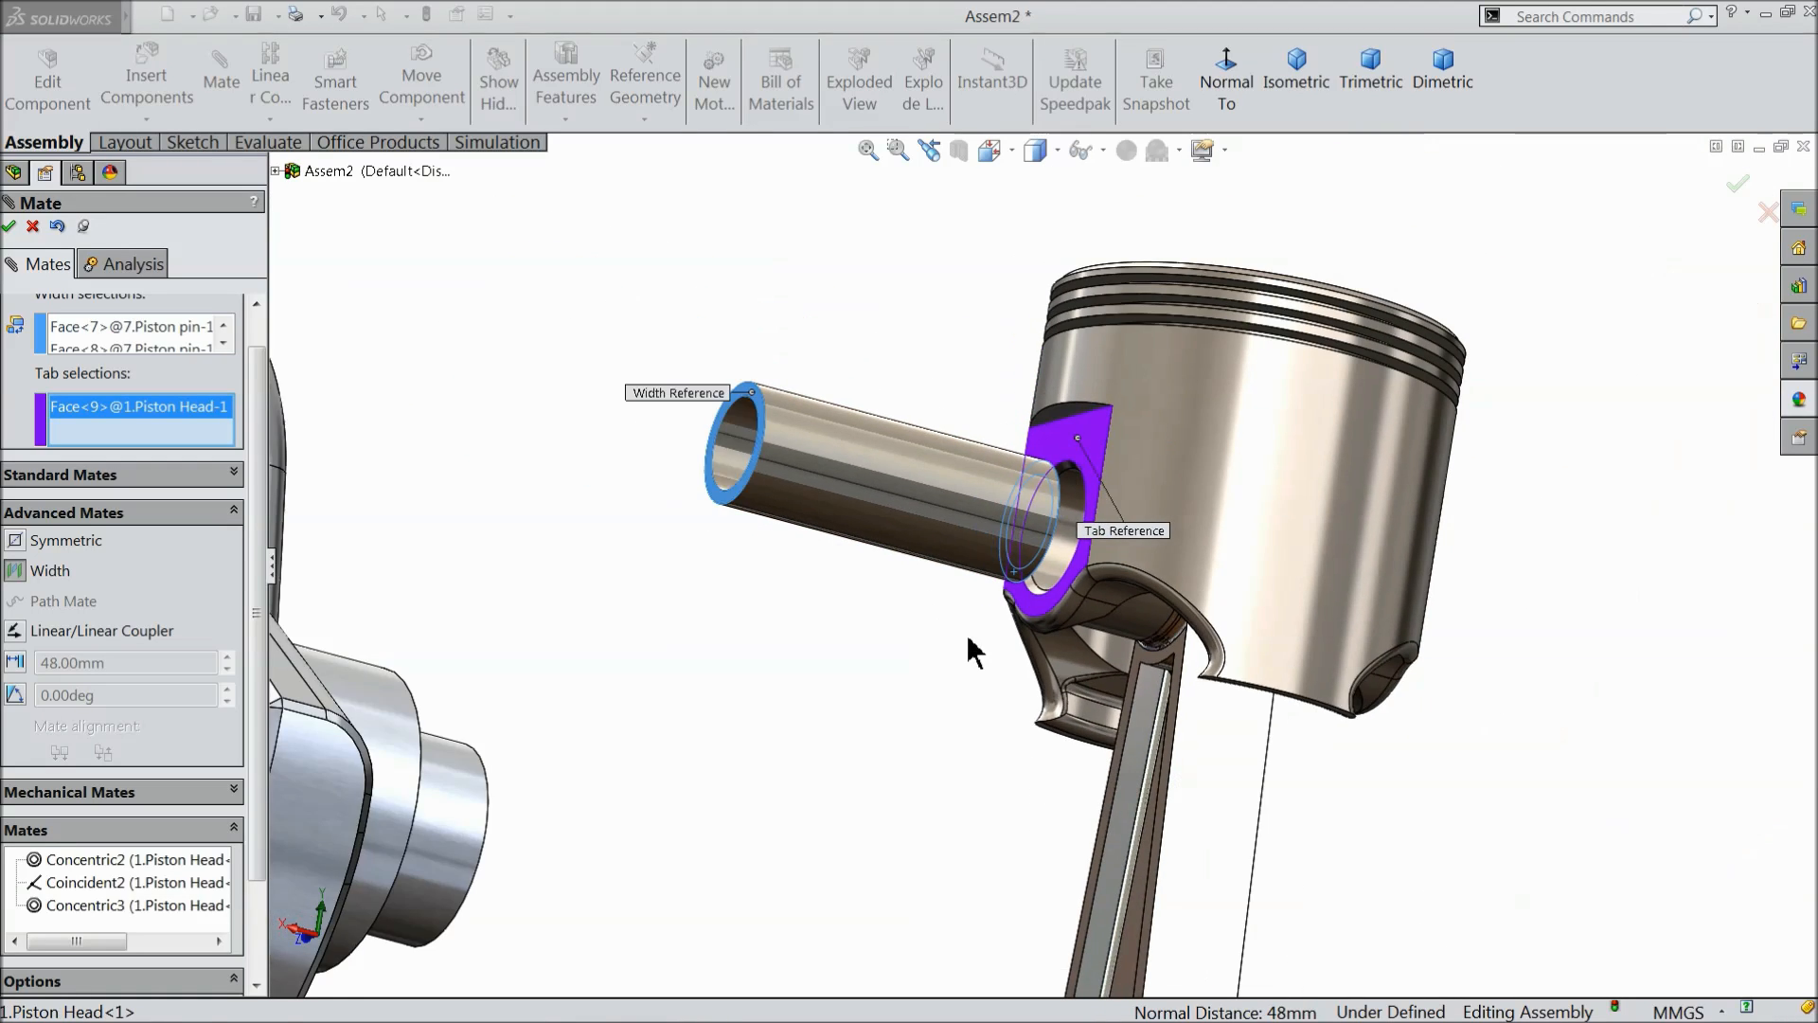
pyautogui.moveTo(971, 636); pyautogui.dragTo(811, 609, button='middle')
pyautogui.click(1064, 470)
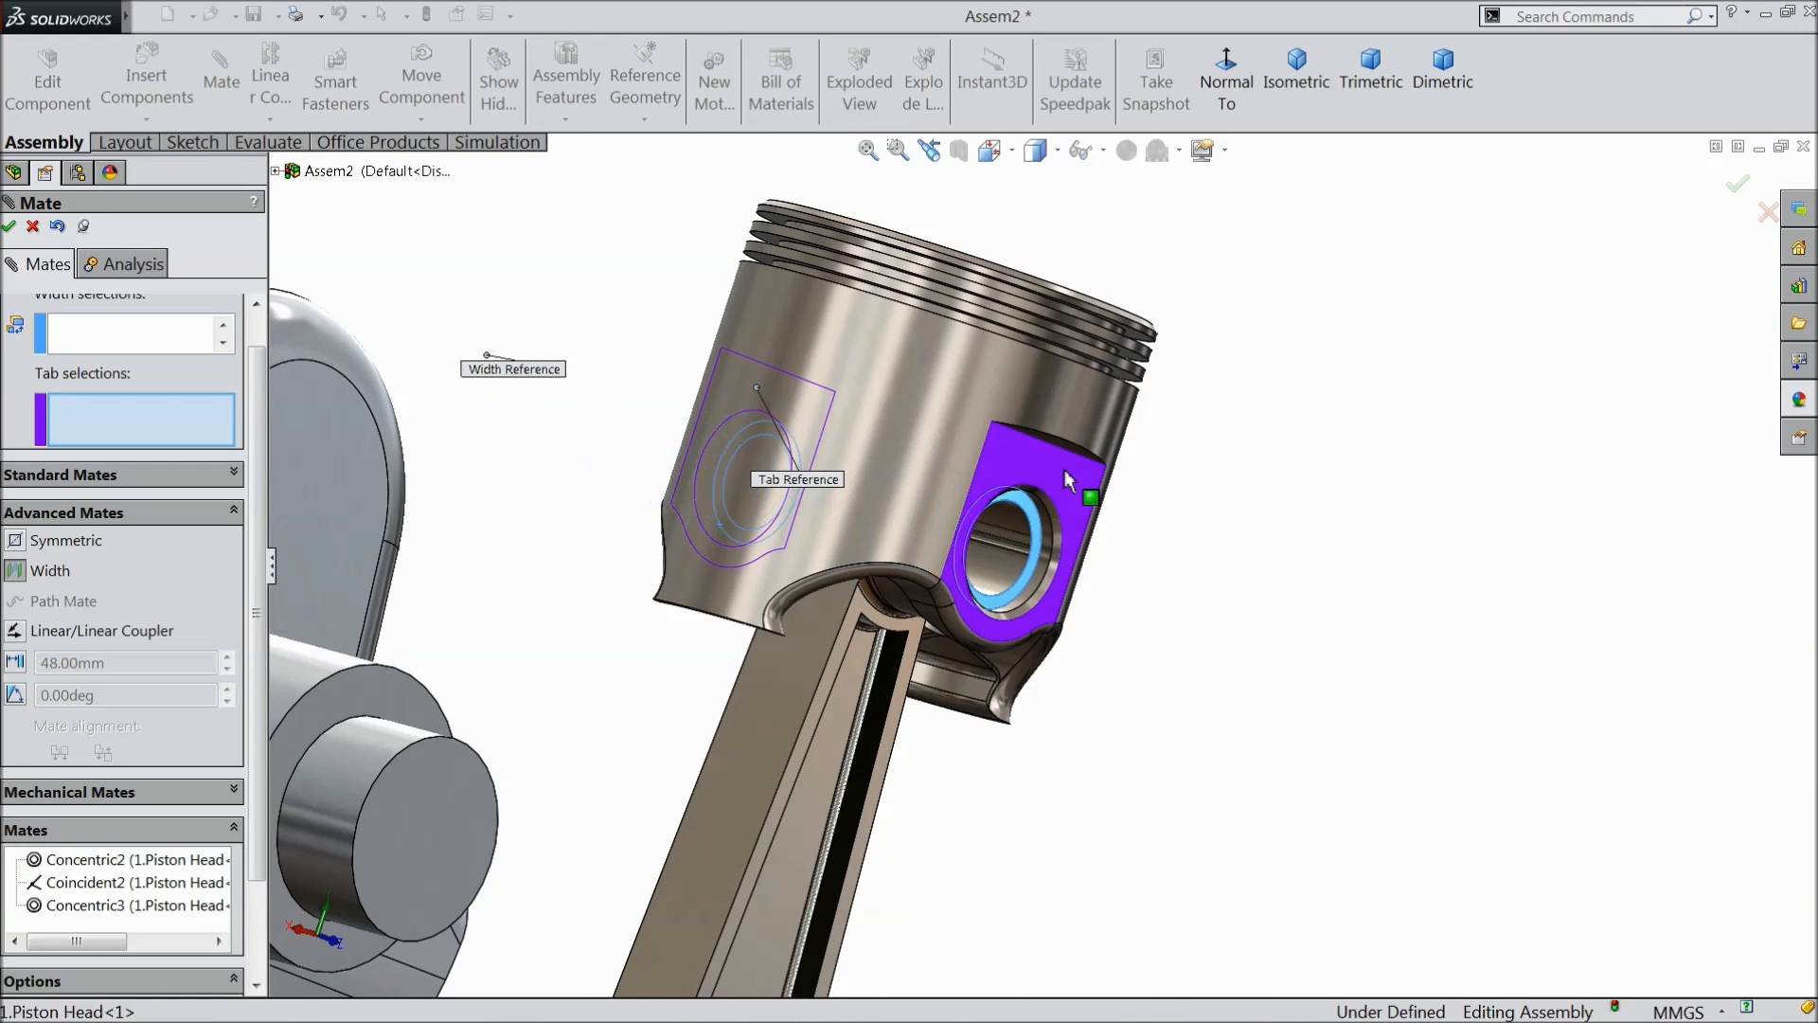
pyautogui.scroll(-4, 869, 491)
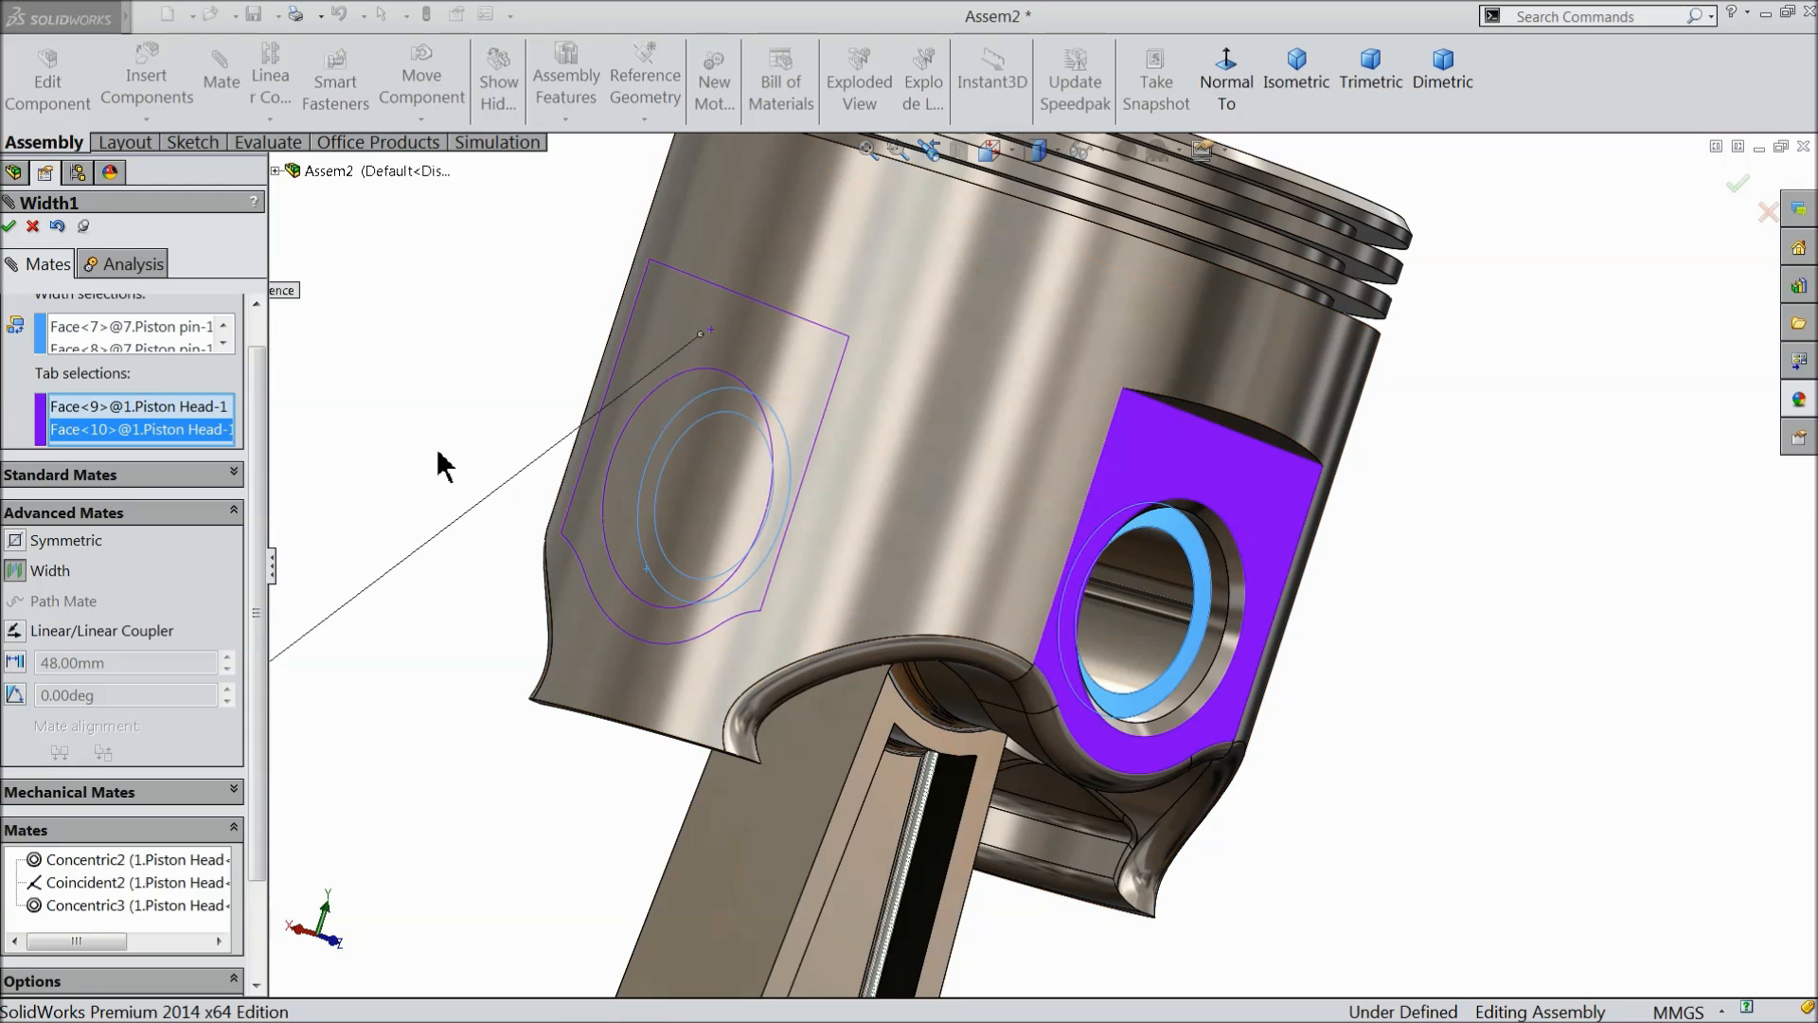
pyautogui.click(9, 227)
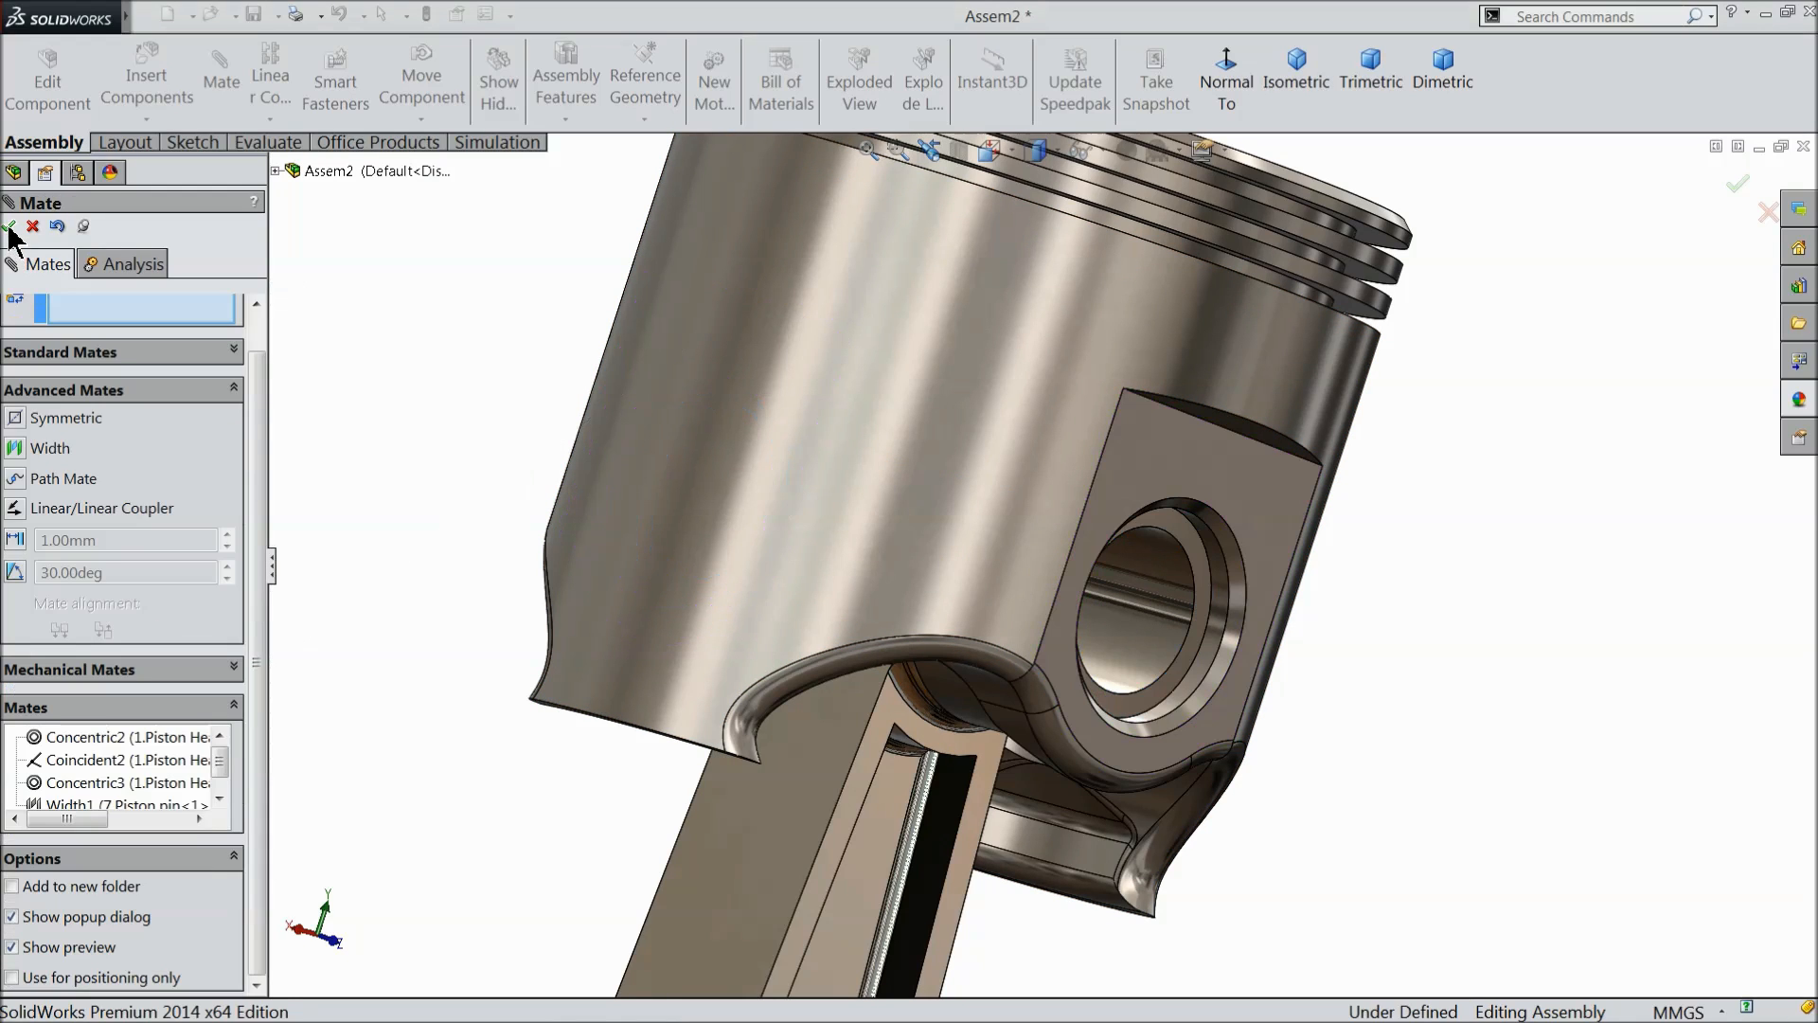
pyautogui.click(63, 353)
pyautogui.scroll(5, 577, 446)
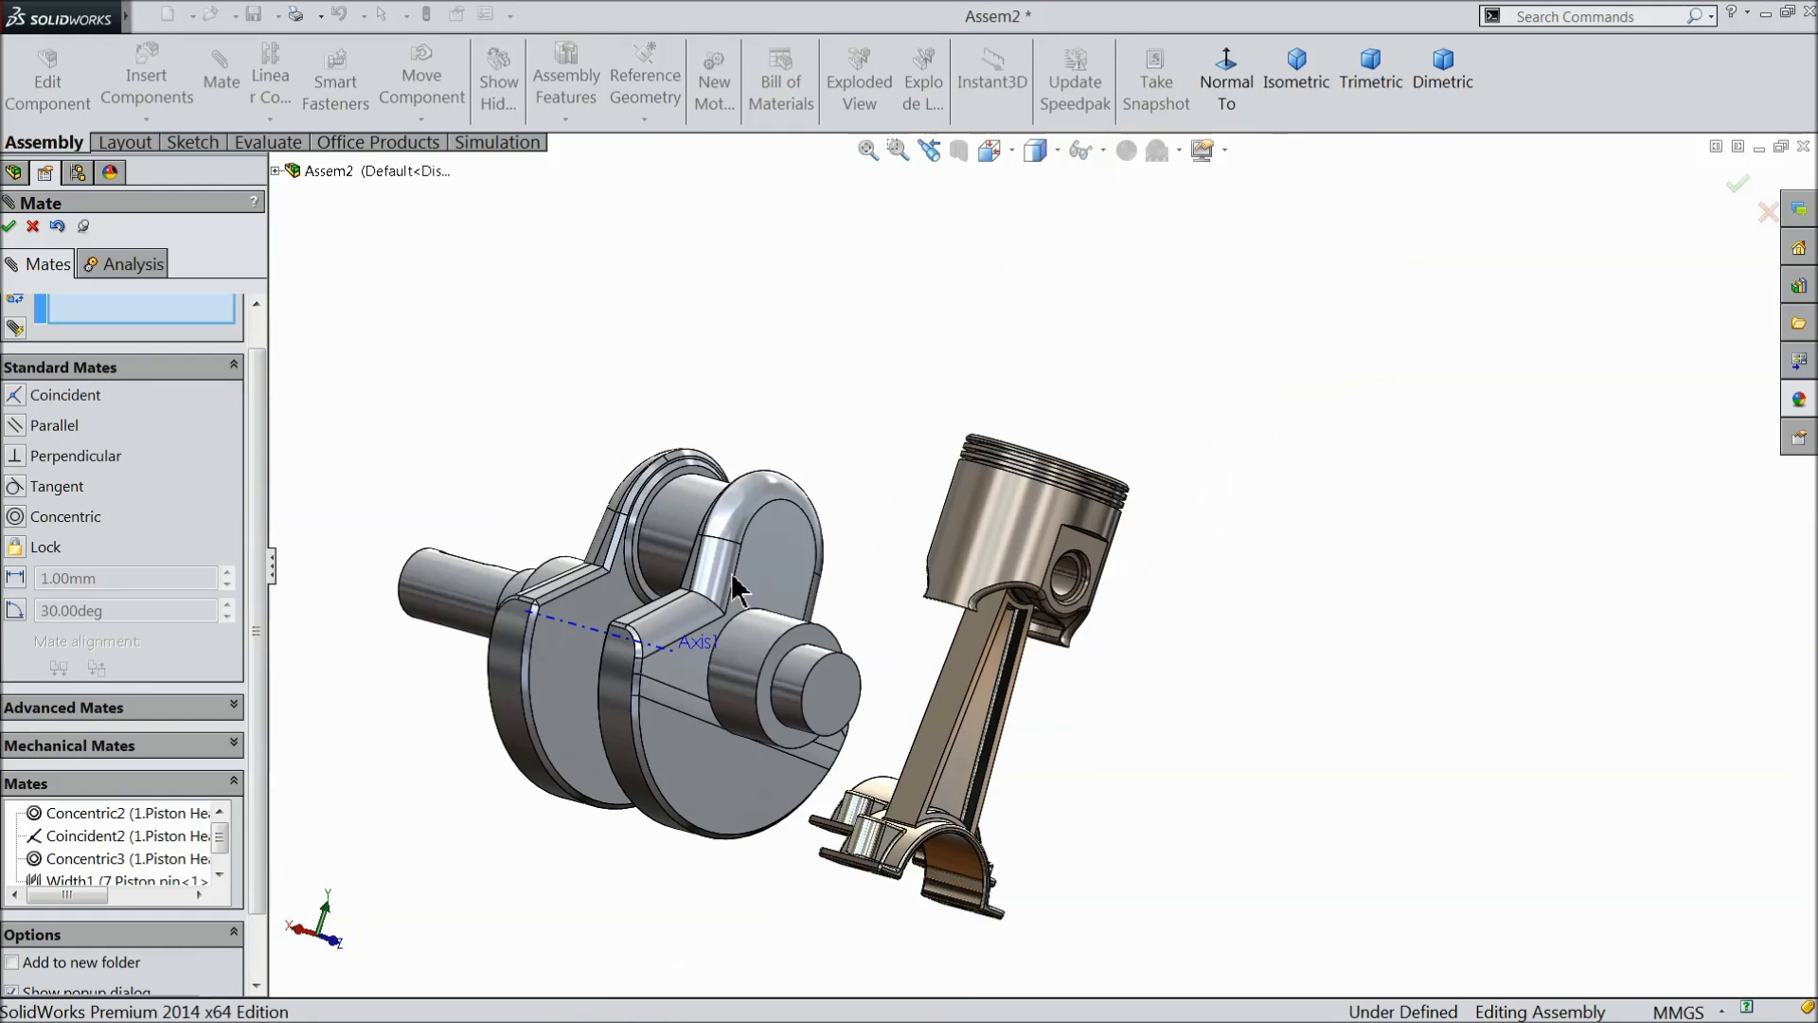
pyautogui.scroll(-3, 957, 786)
pyautogui.moveTo(1076, 682); pyautogui.dragTo(1137, 634, button='middle')
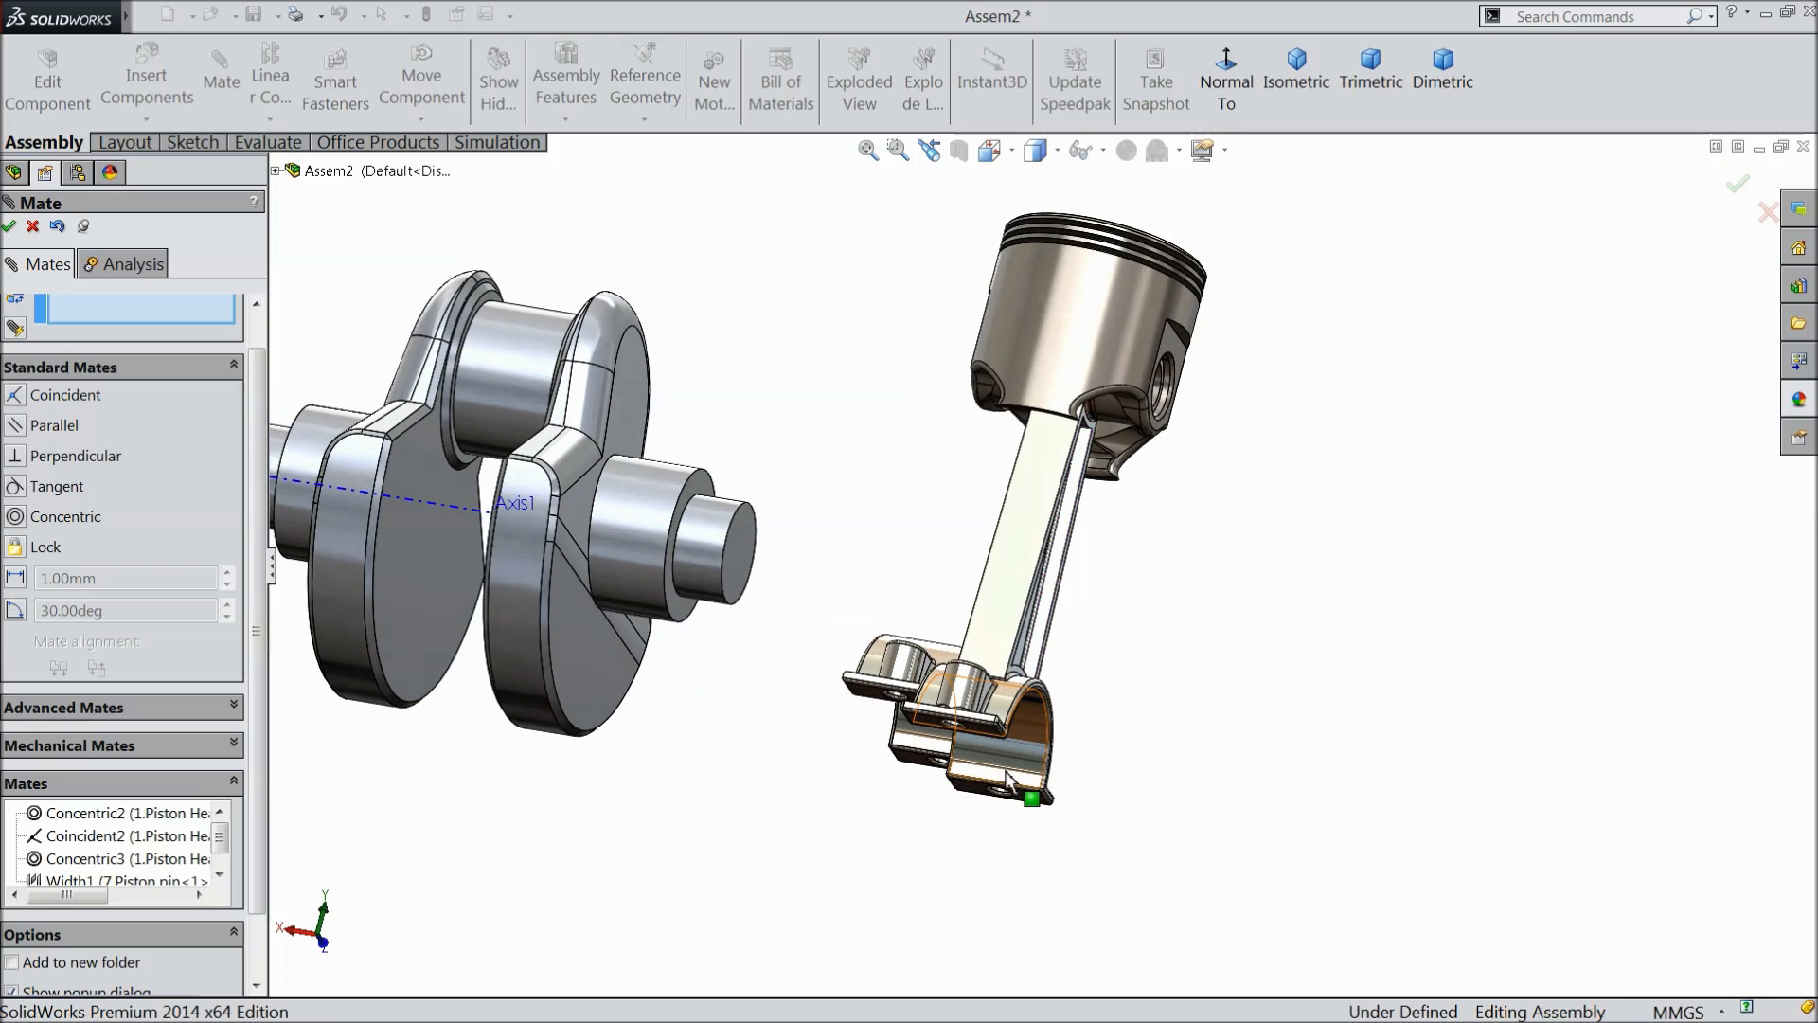
pyautogui.scroll(-5, 1035, 792)
pyautogui.click(725, 549)
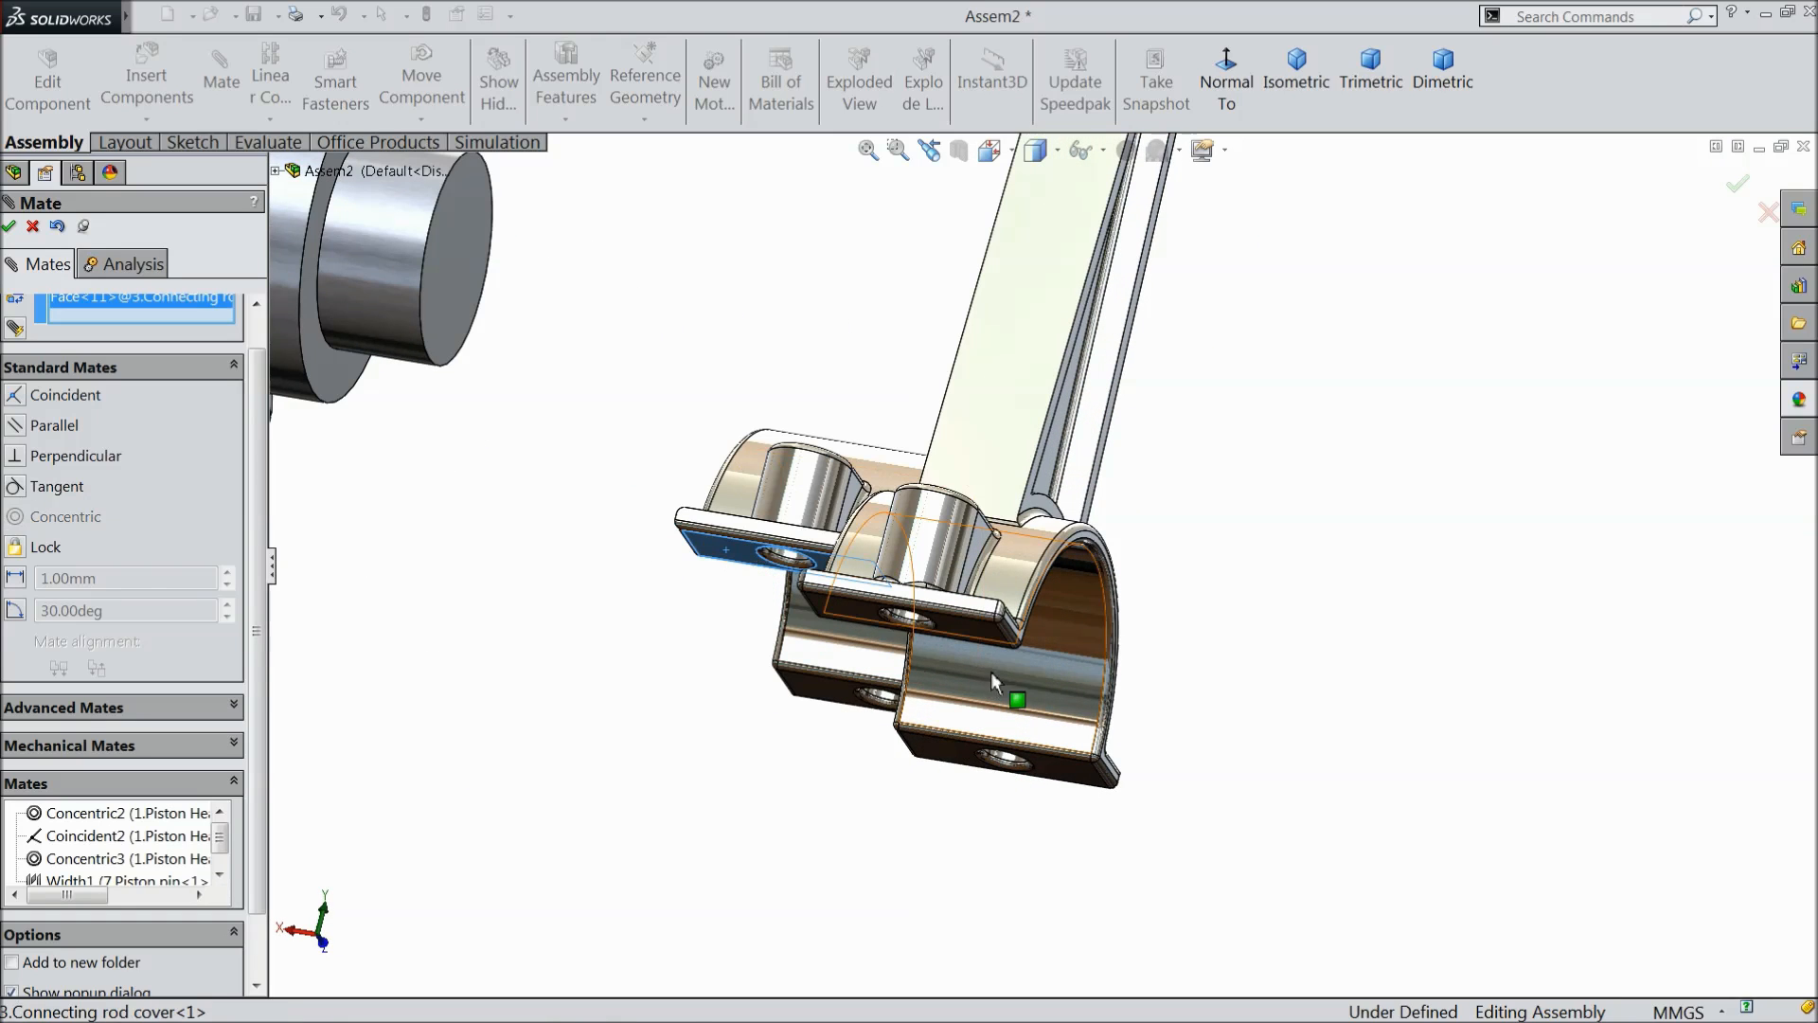
pyautogui.click(965, 627)
pyautogui.click(1133, 656)
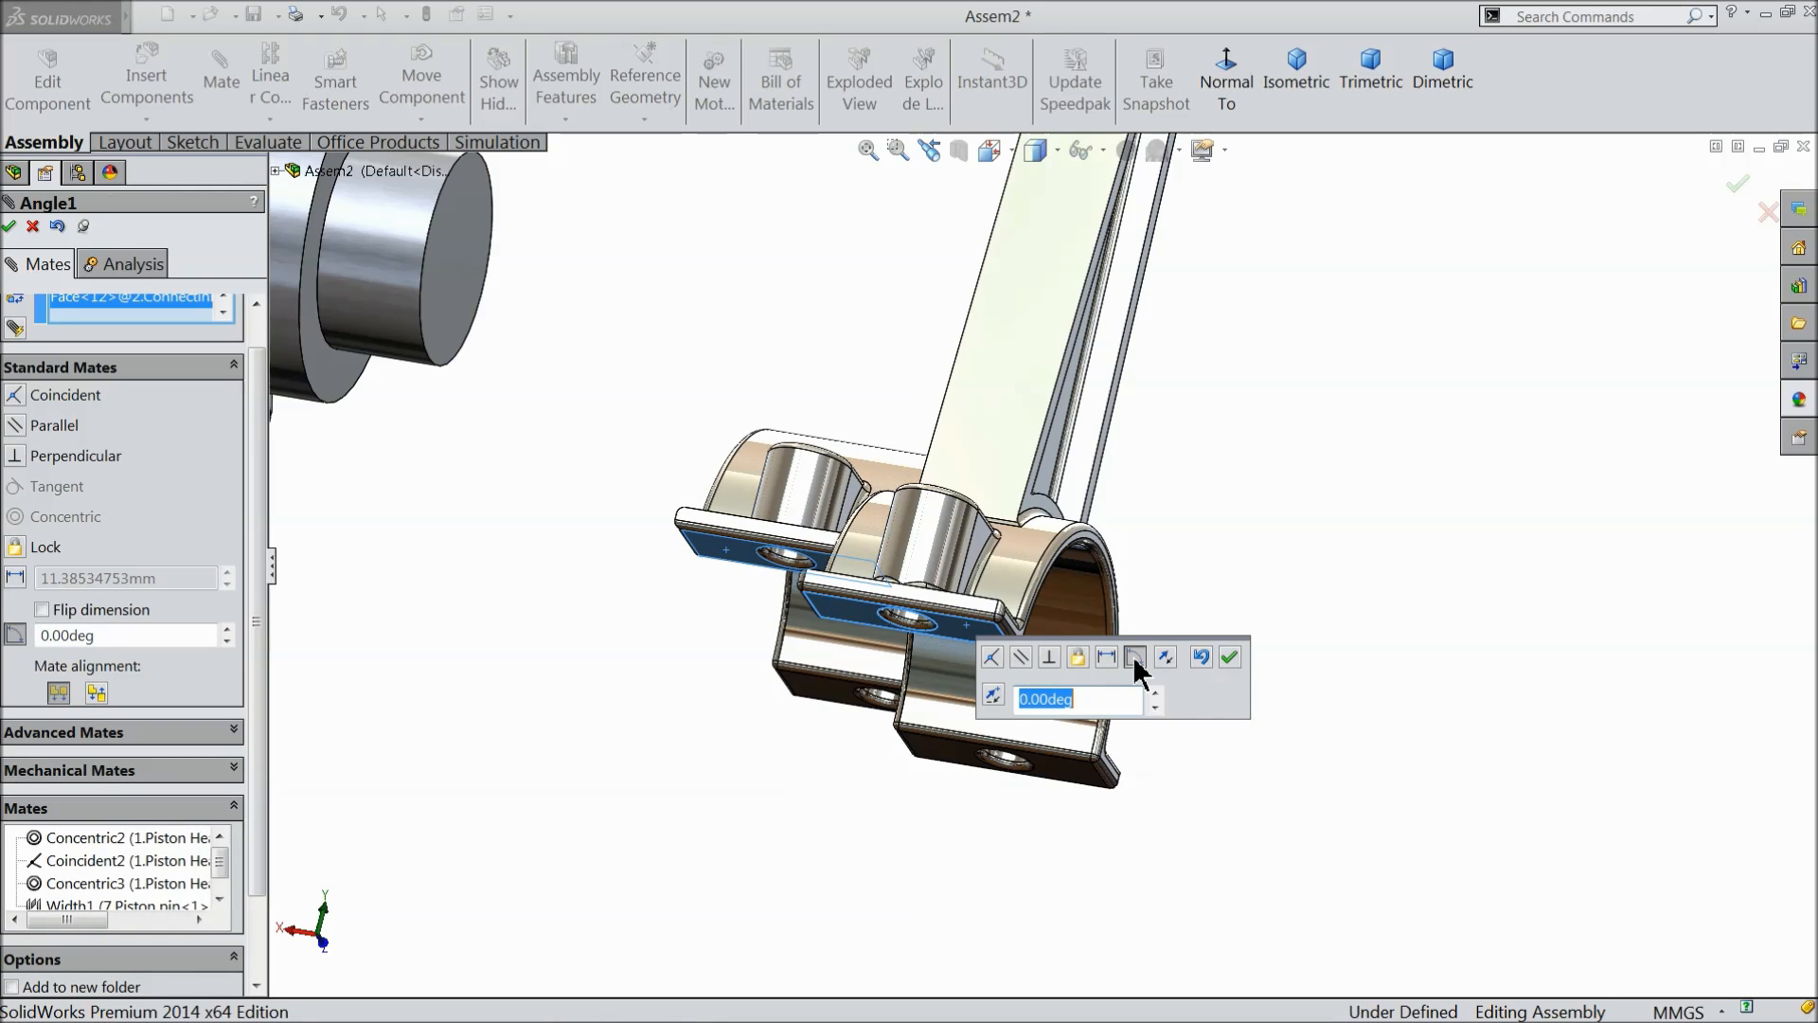
pyautogui.click(1166, 656)
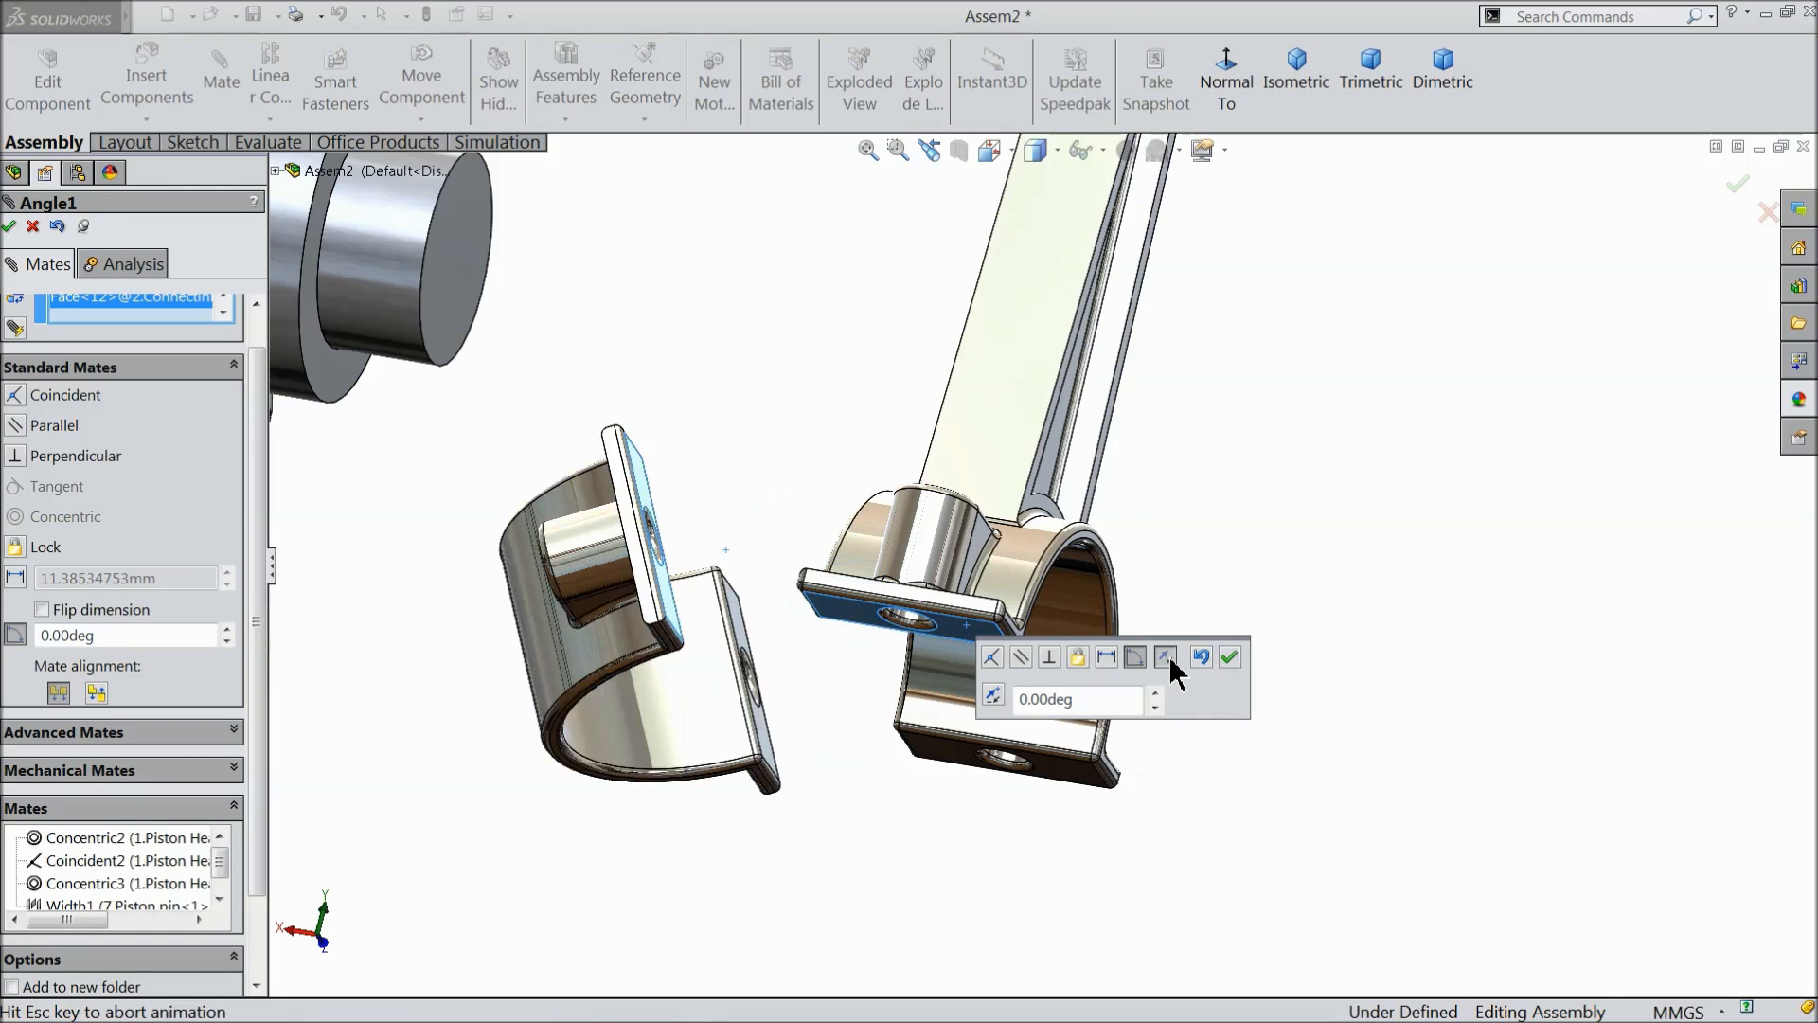
pyautogui.moveTo(814, 390); pyautogui.dragTo(832, 474, button='middle')
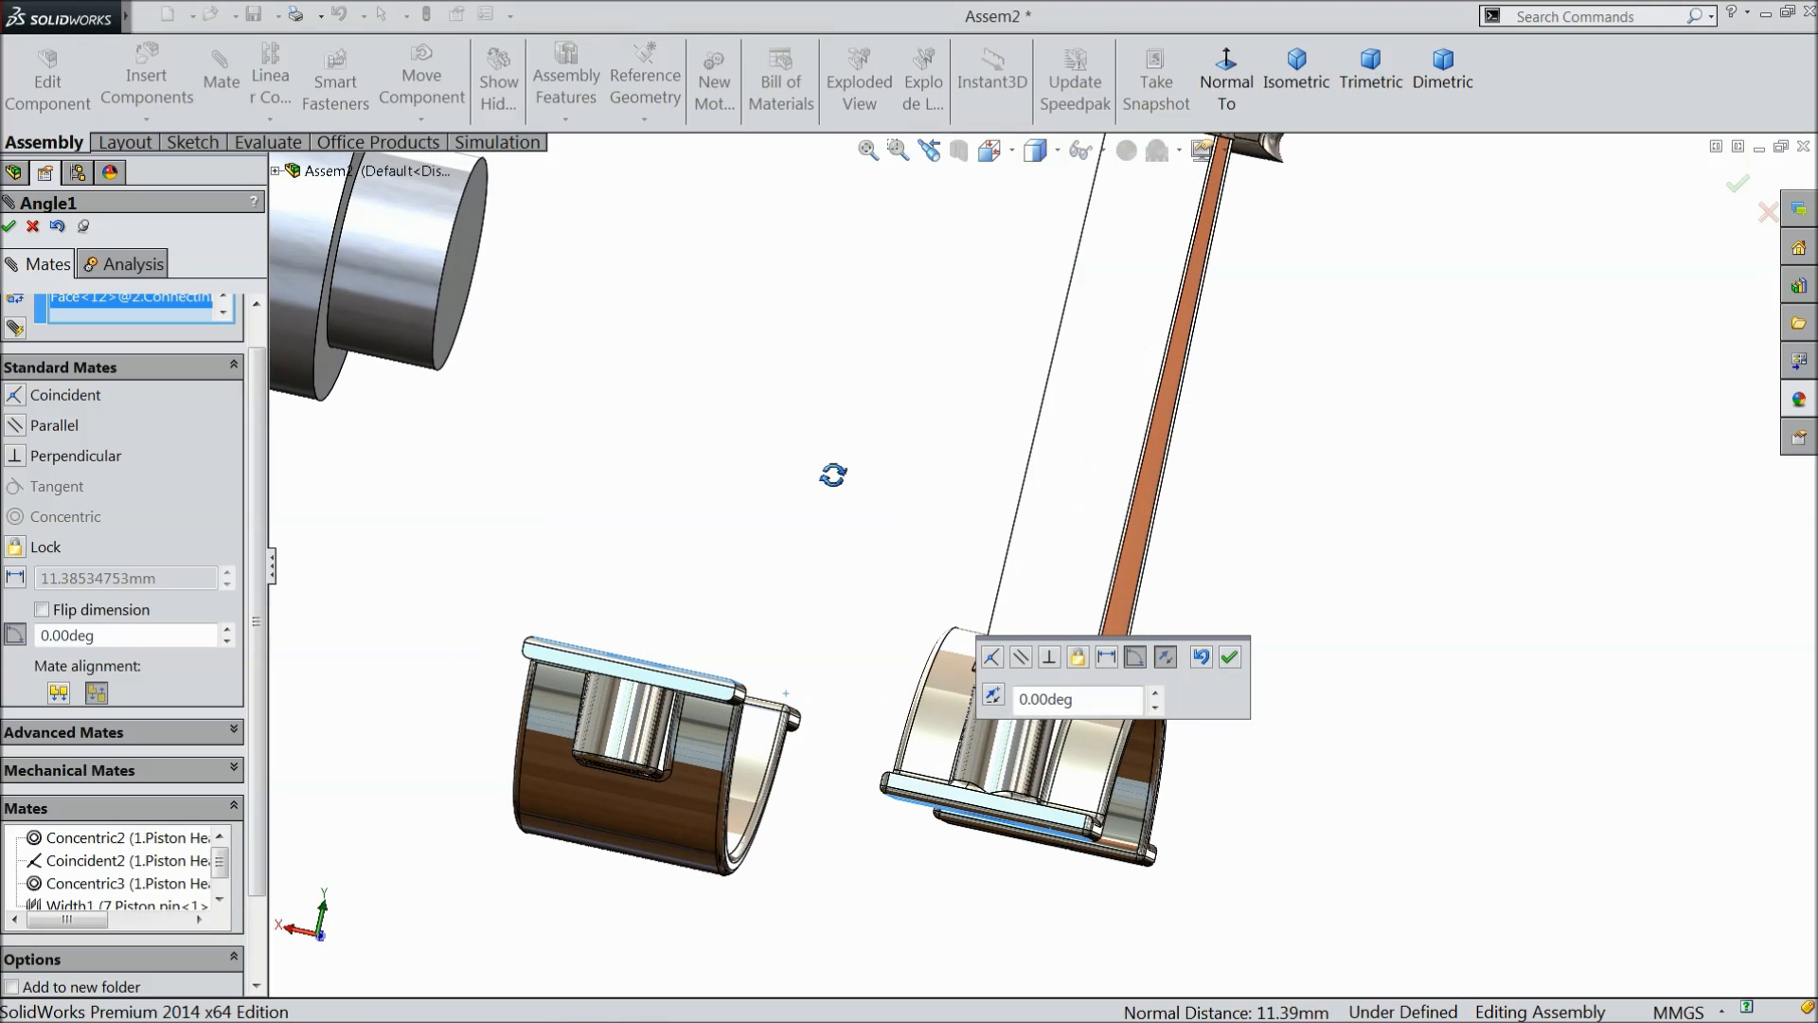
pyautogui.scroll(3, 824, 548)
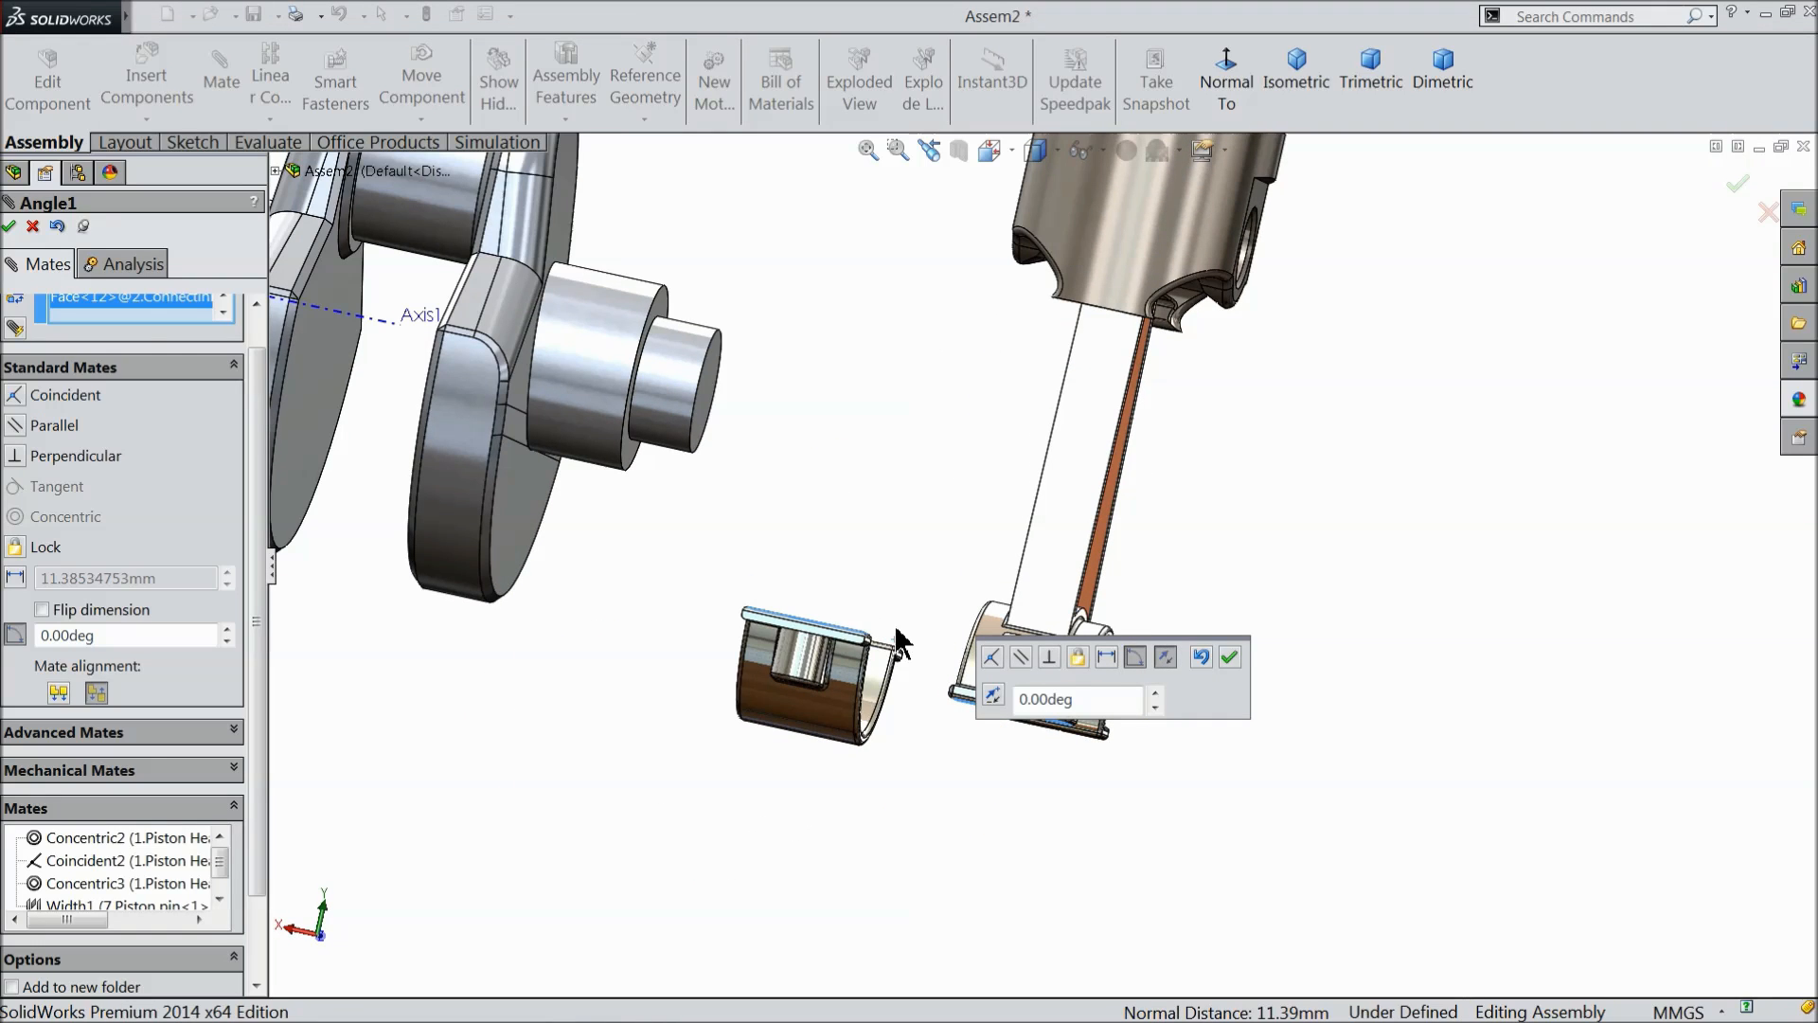
pyautogui.rightClick(142, 315)
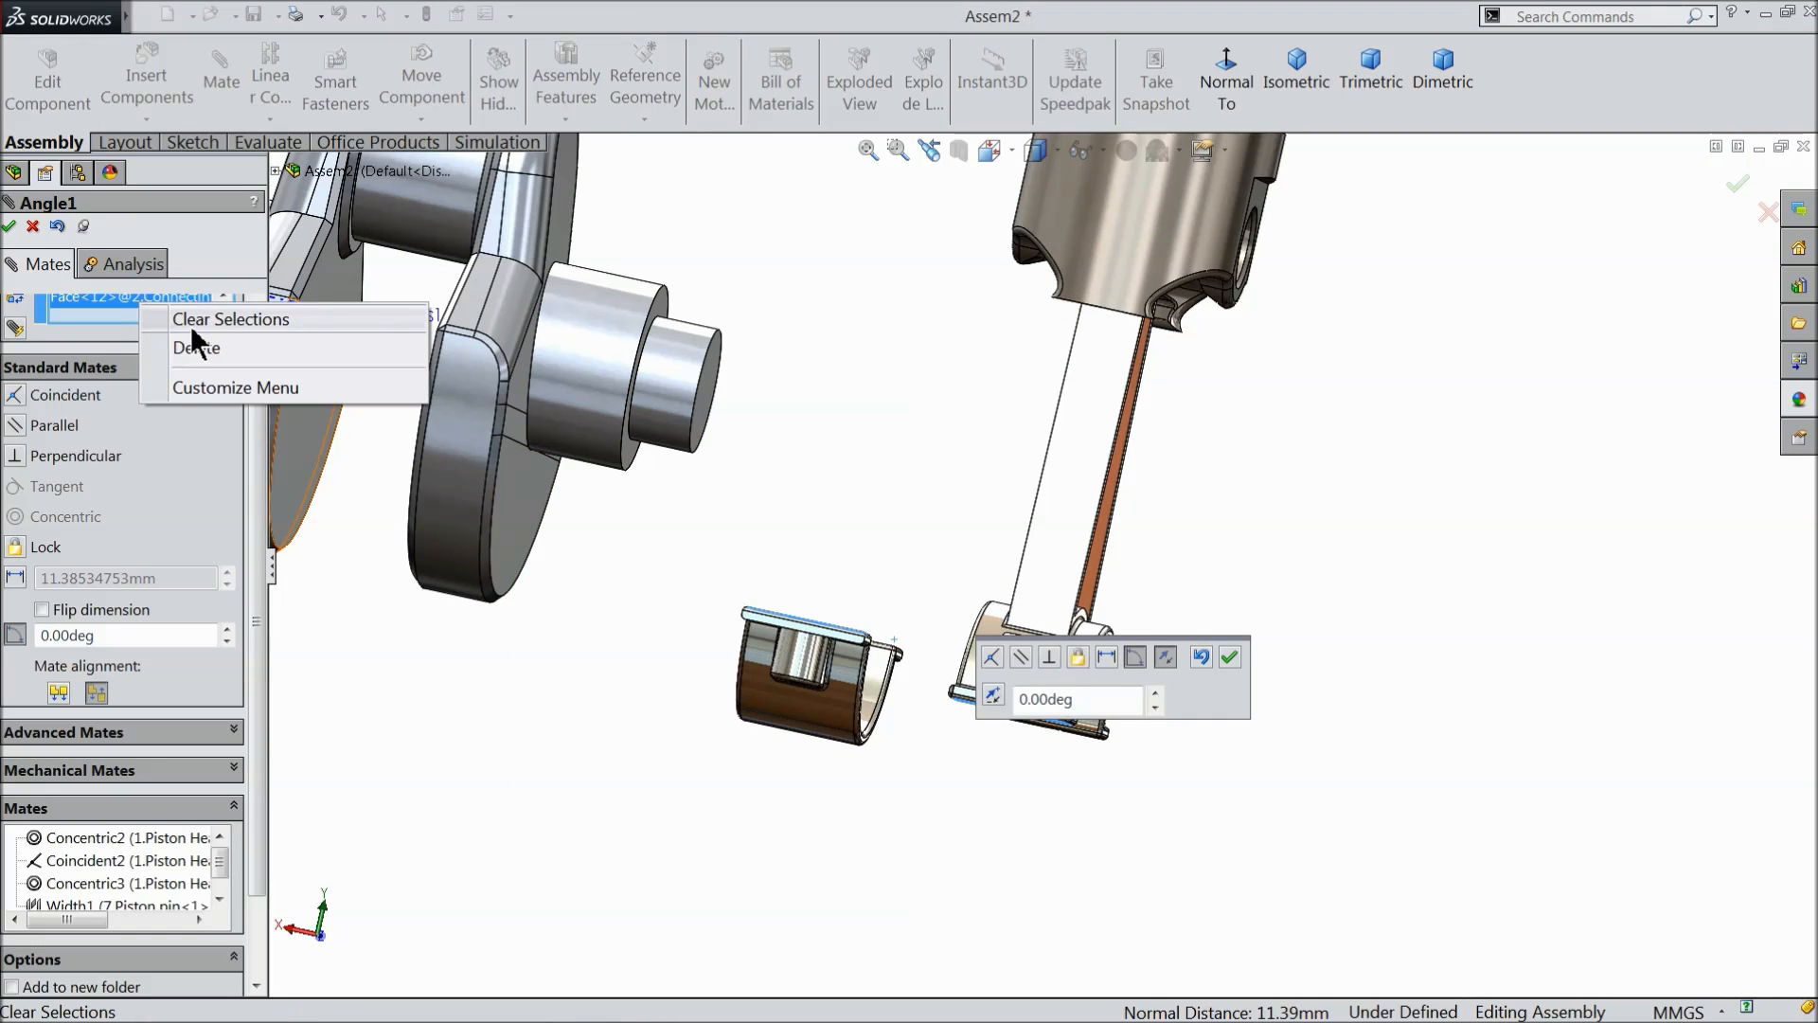
pyautogui.click(34, 229)
pyautogui.click(34, 229)
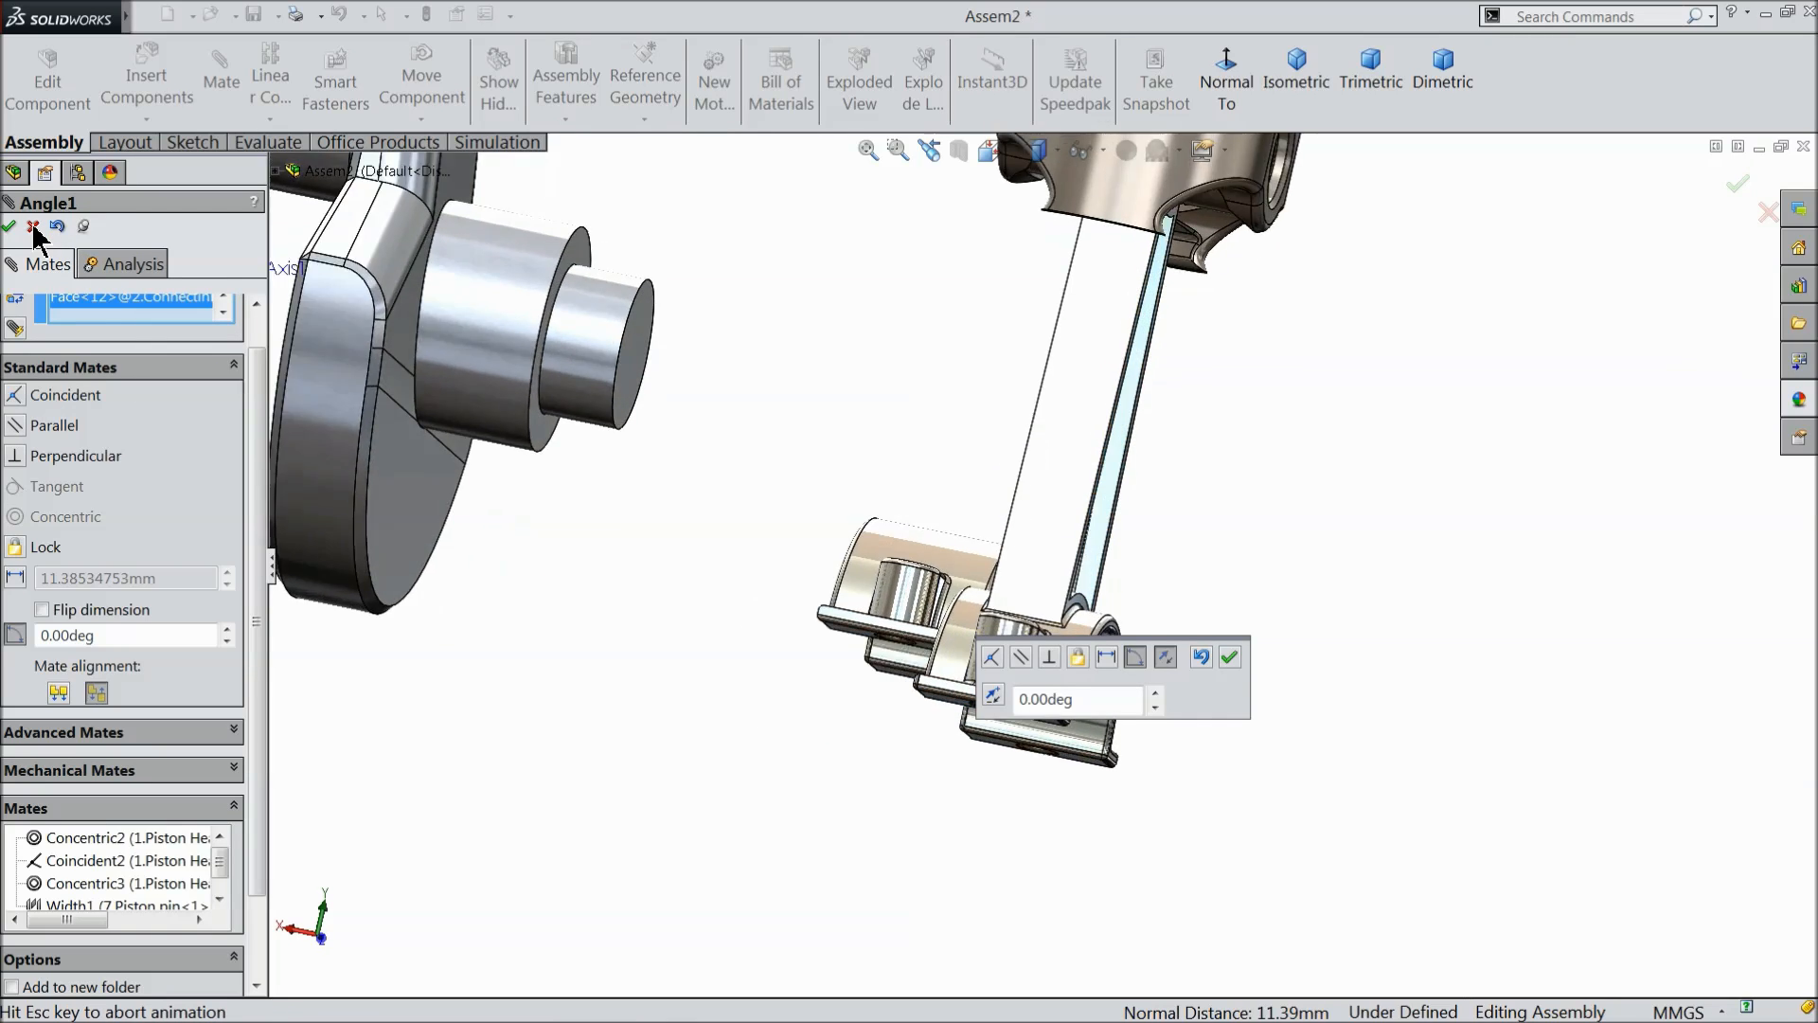
# - Add a coincident mate with flipped alignment between the flat flange faces of the connecting rod cover and the connecting rod's big end
pyautogui.click(221, 120)
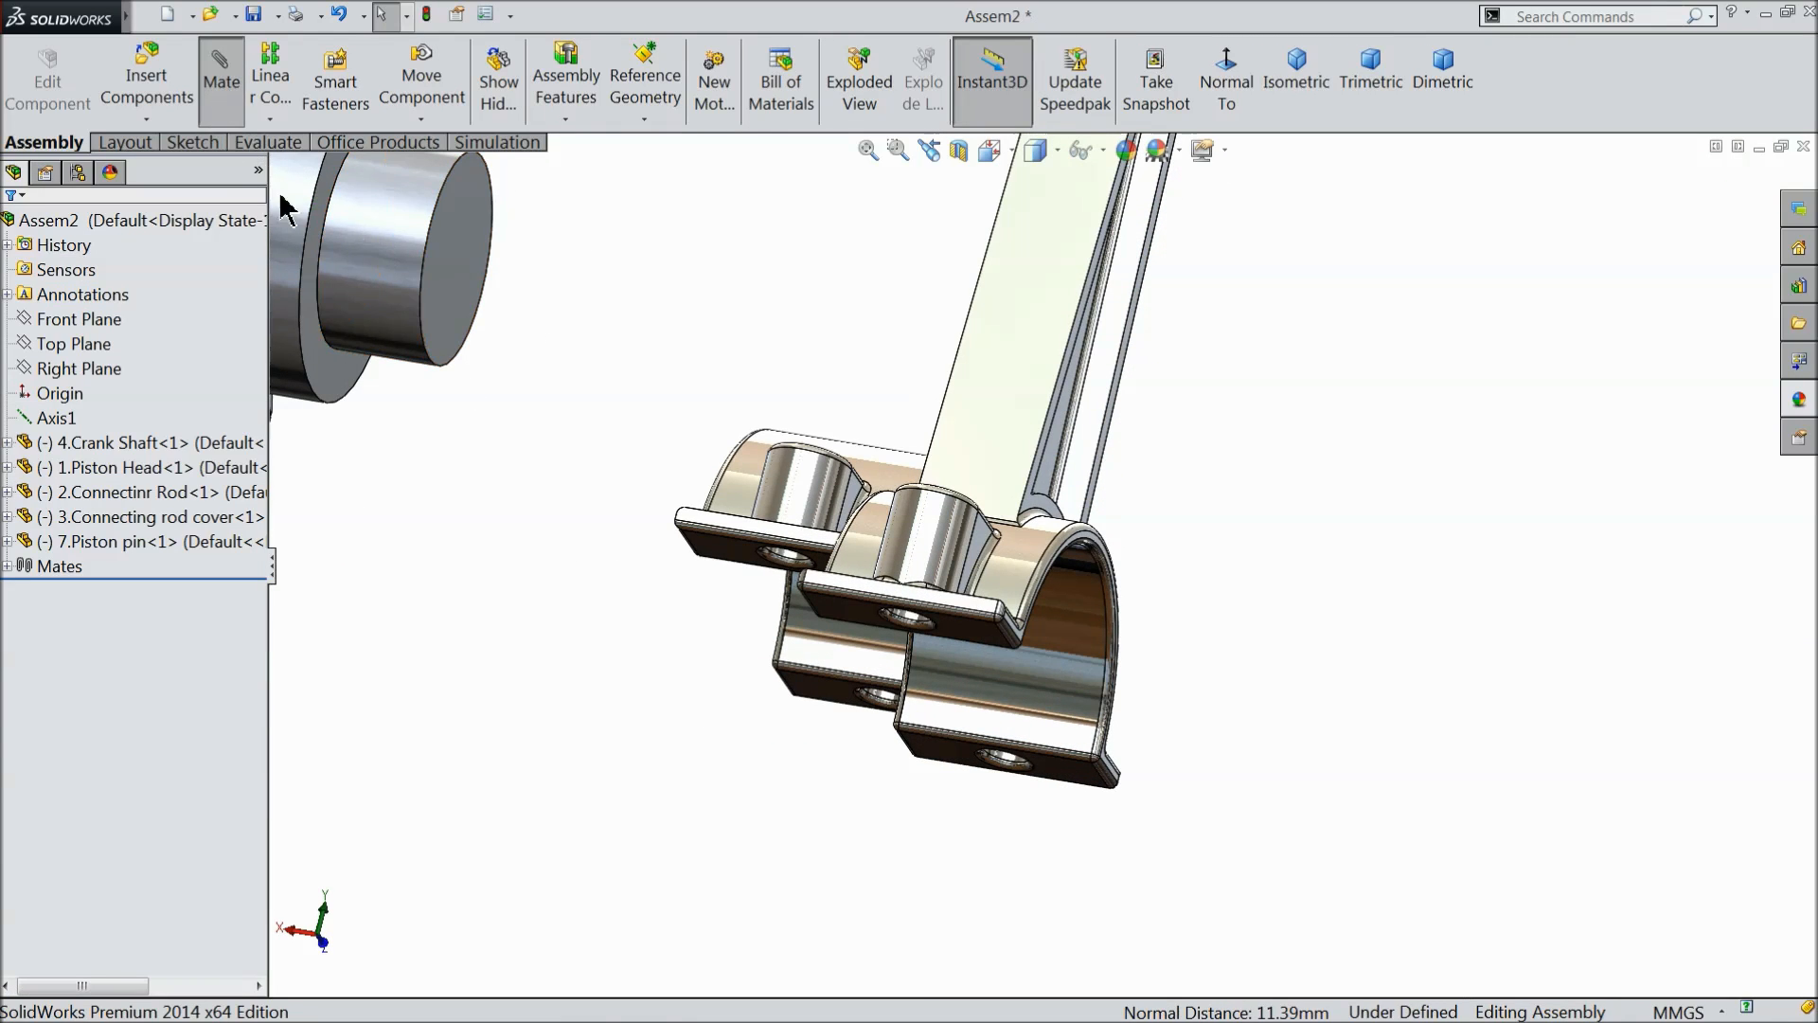
pyautogui.click(737, 549)
pyautogui.click(982, 637)
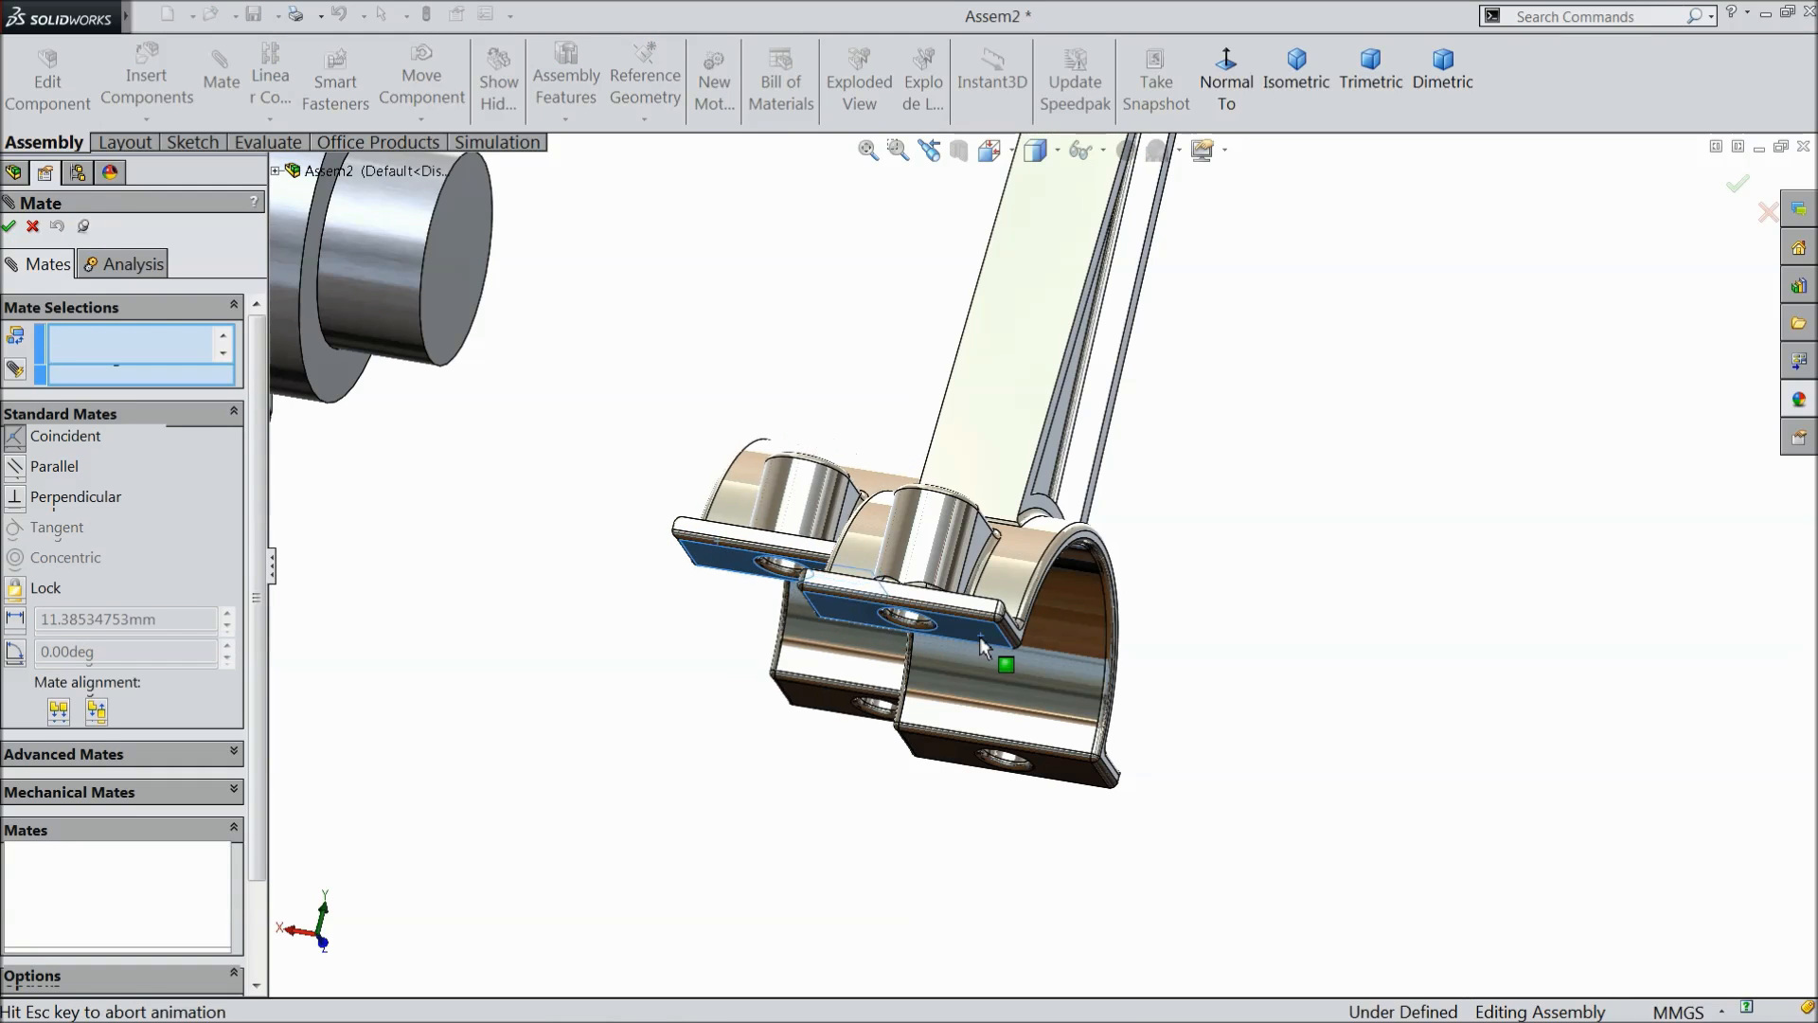
pyautogui.click(1176, 670)
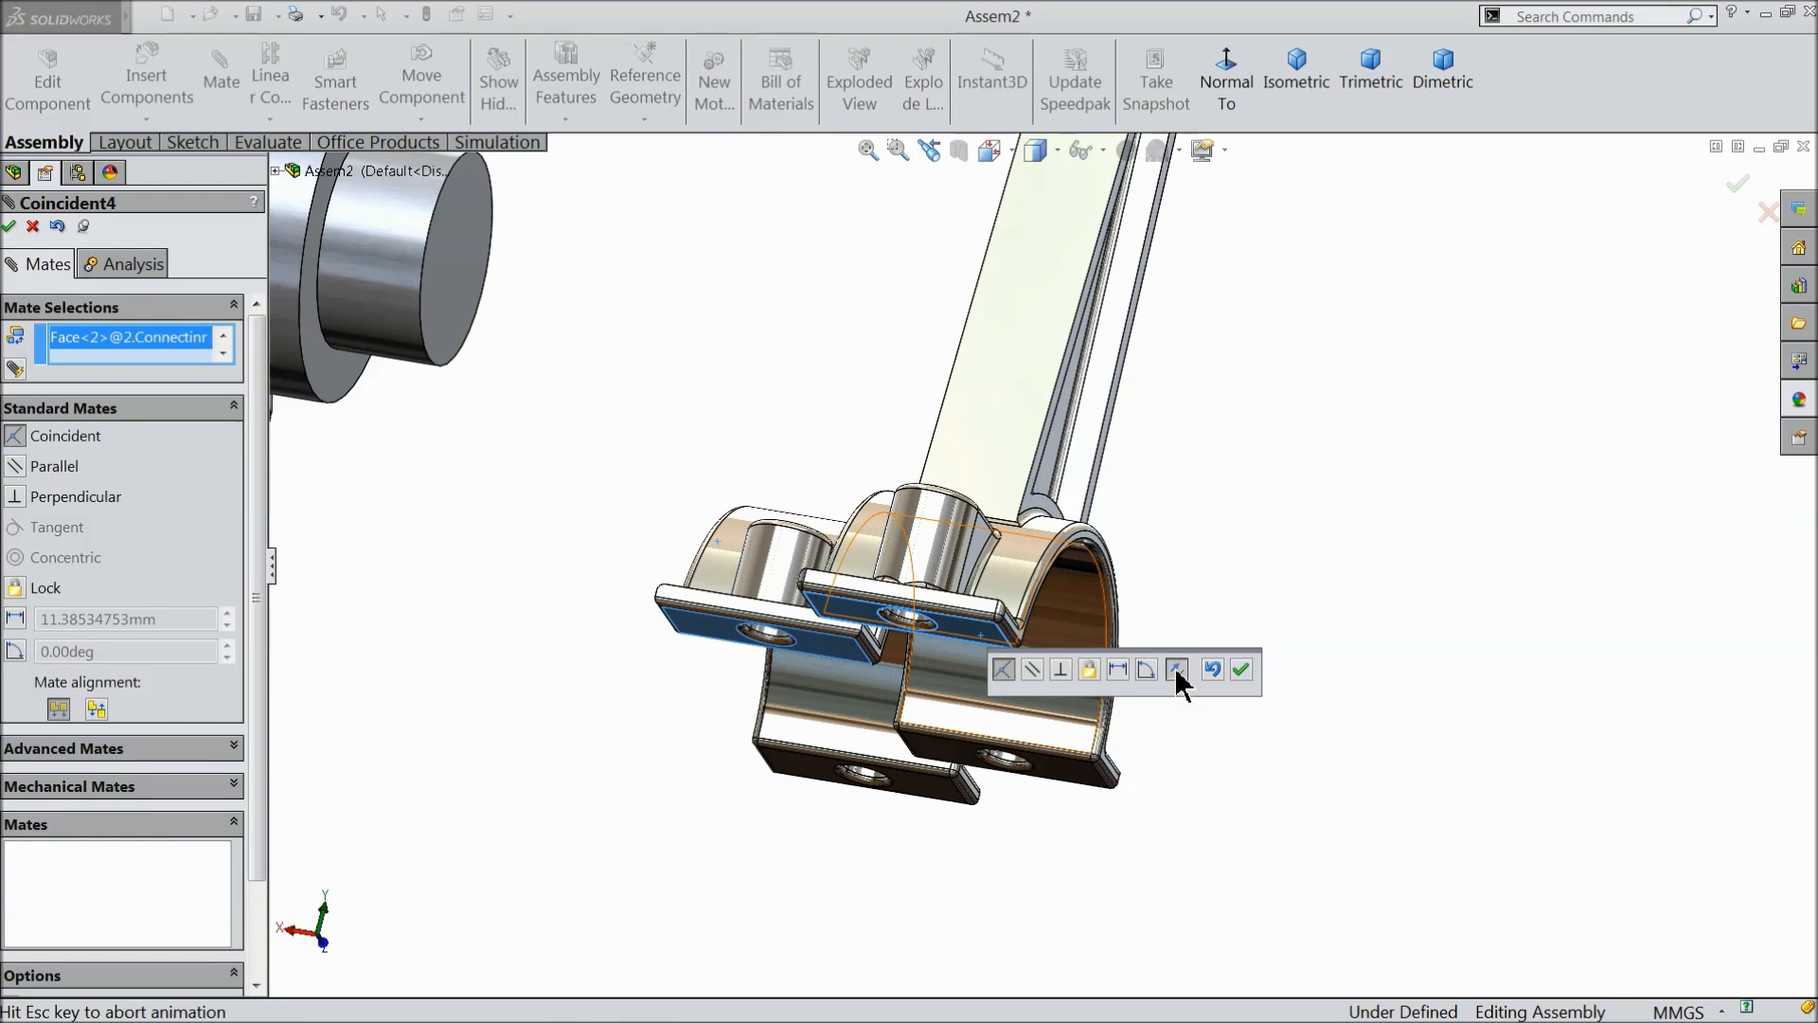
pyautogui.click(1241, 668)
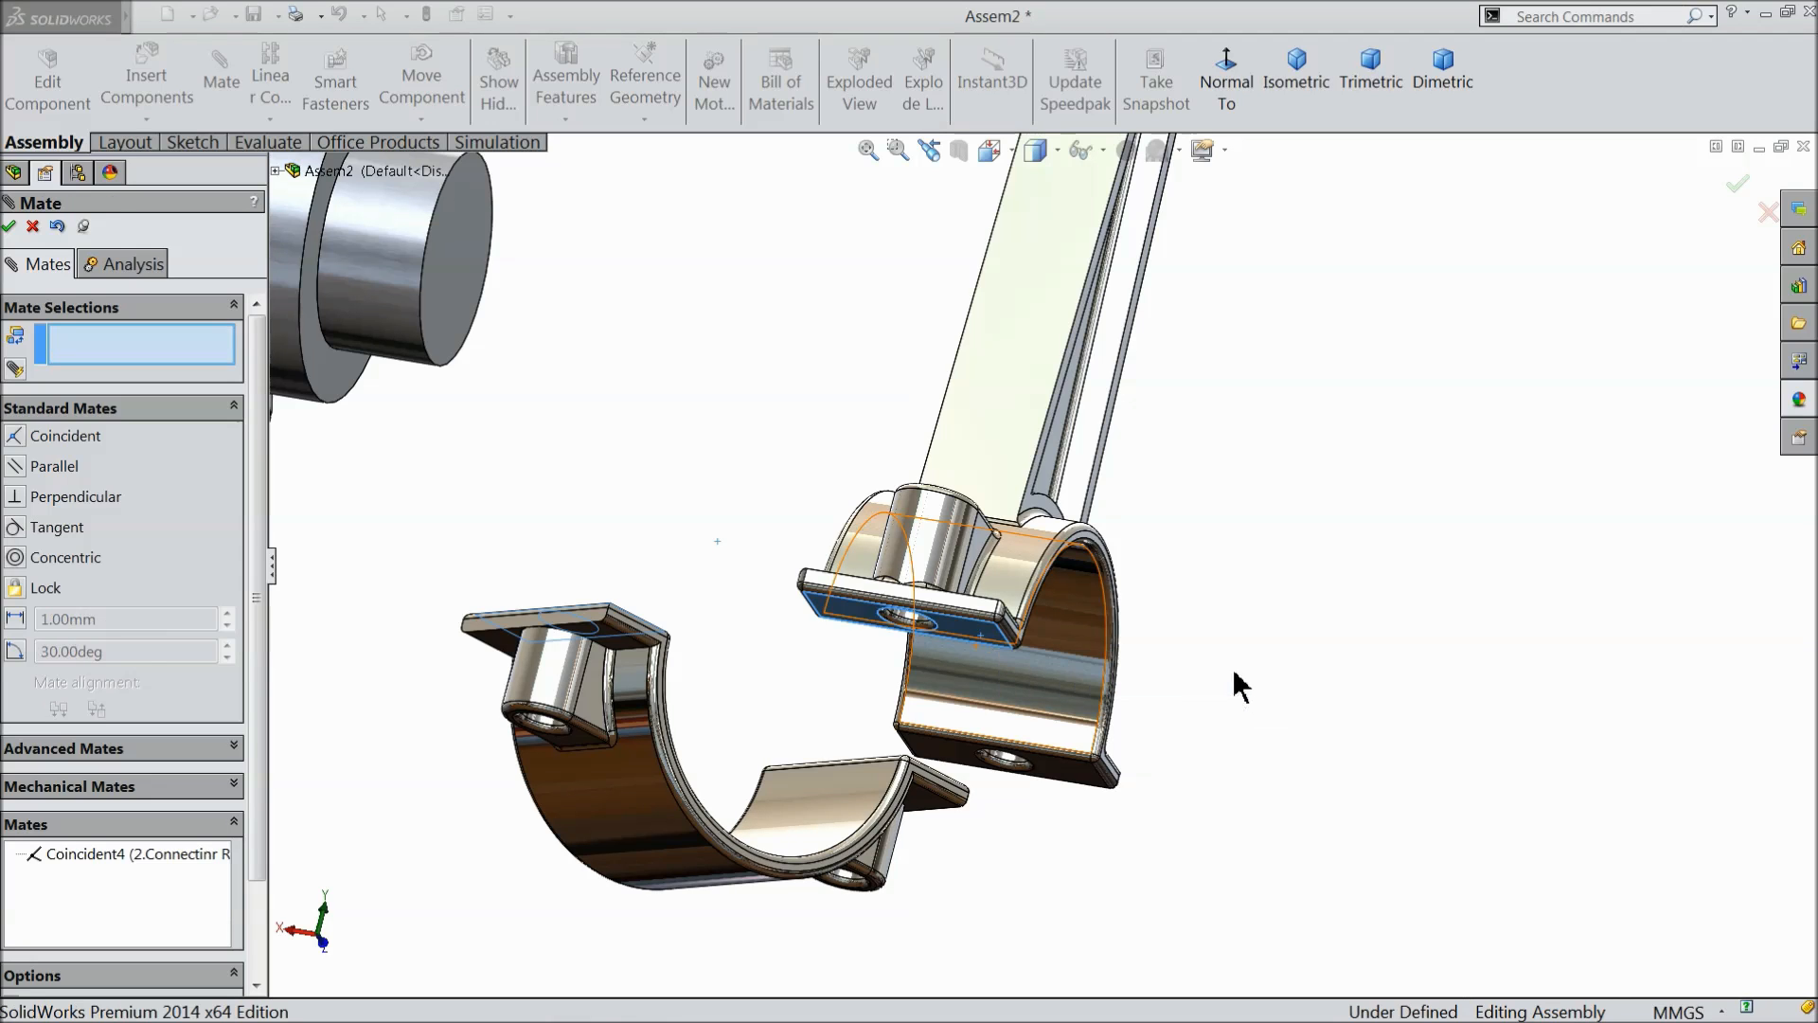
# - Add a concentric mate between one bolt hole of the connecting rod cover and a bolt hole of the connecting rod
pyautogui.moveTo(796, 662); pyautogui.dragTo(791, 802, button='middle')
pyautogui.scroll(5, 772, 760)
pyautogui.scroll(-5, 847, 708)
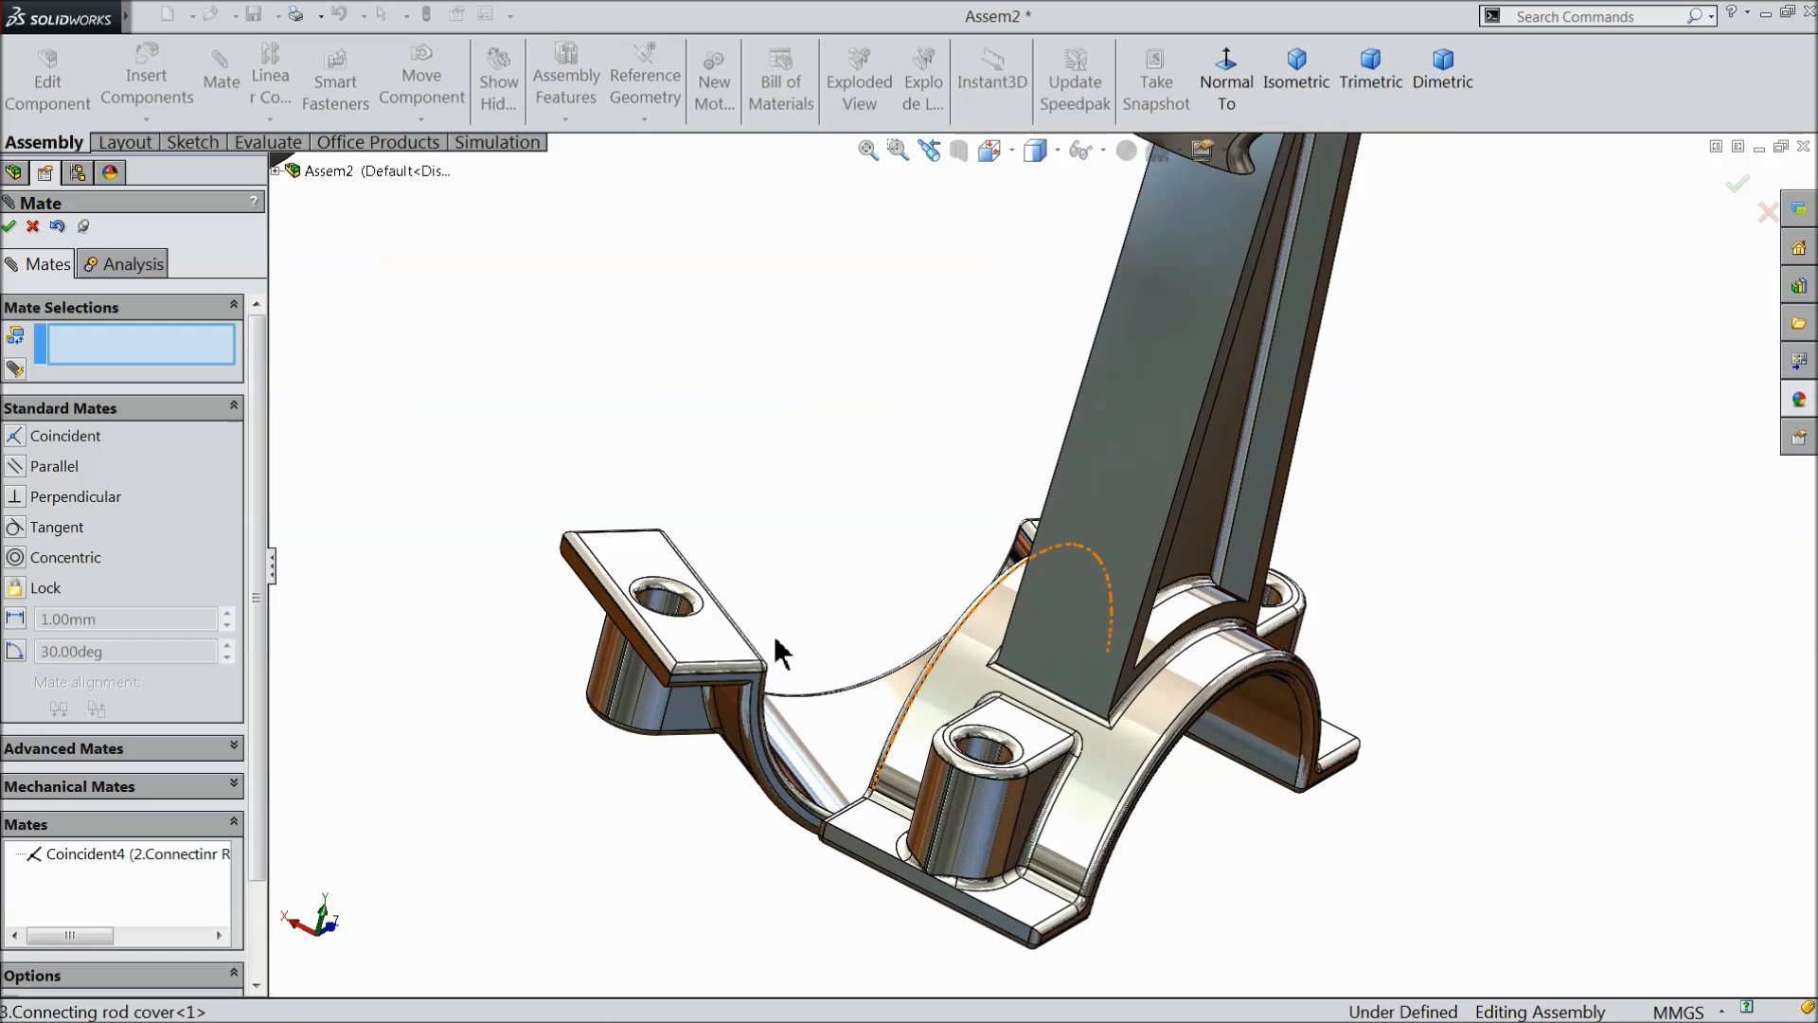
pyautogui.click(680, 608)
pyautogui.click(997, 757)
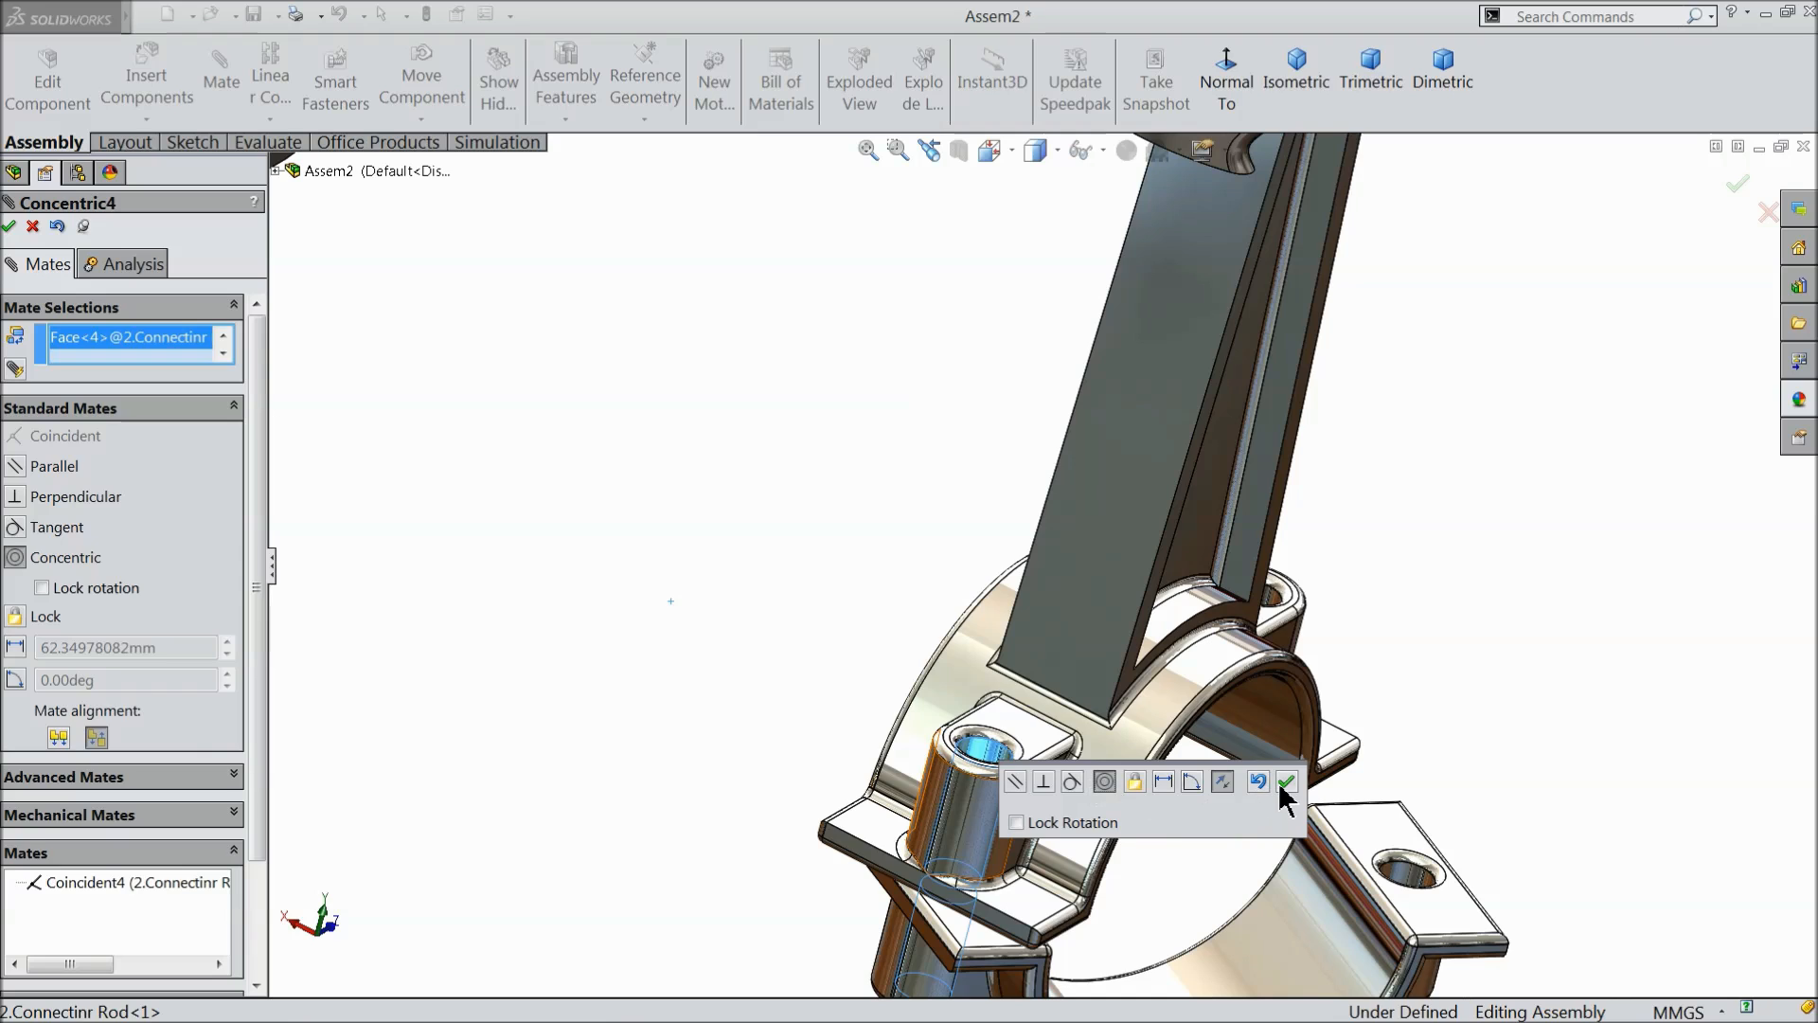
pyautogui.click(1281, 786)
# - Make the second pair of bolt holes on the connecting rod and rod cover concentric, closing the big end ring
pyautogui.scroll(3, 1461, 722)
pyautogui.moveTo(1429, 673); pyautogui.dragTo(1364, 690, button='middle')
pyautogui.scroll(-2, 1328, 625)
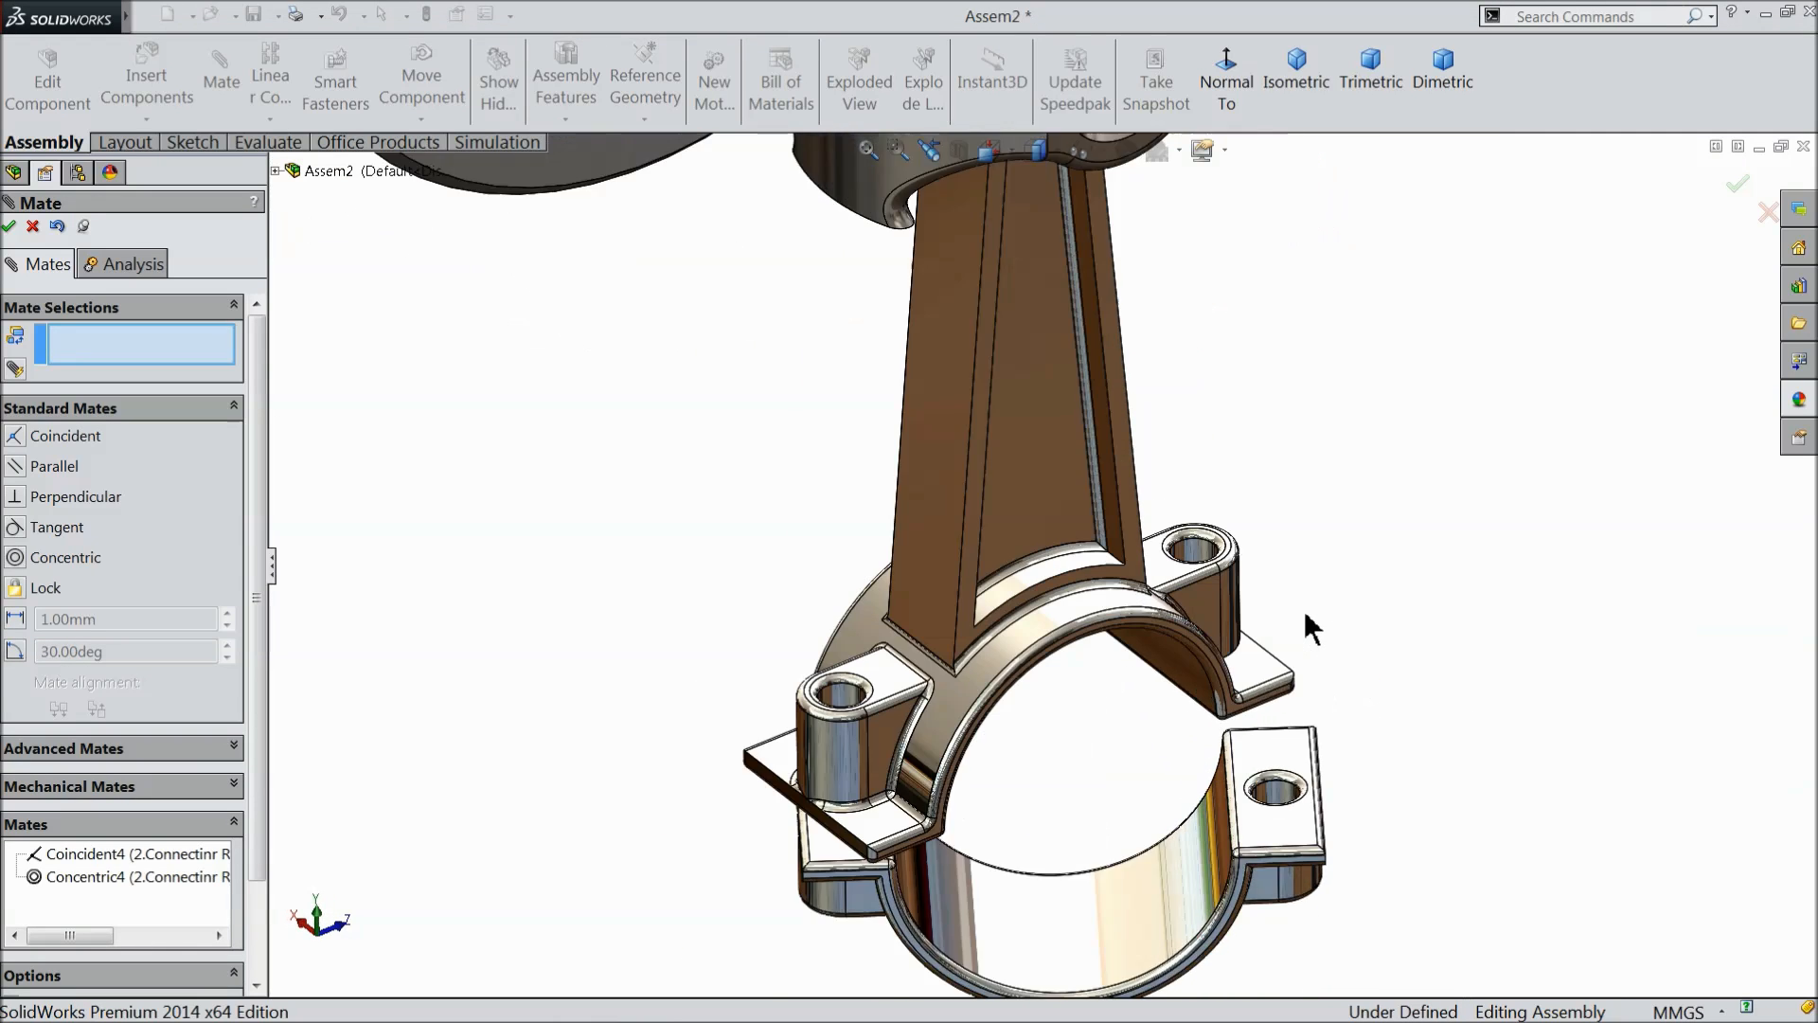
pyautogui.scroll(-2, 1312, 627)
pyautogui.click(1106, 524)
pyautogui.click(1252, 890)
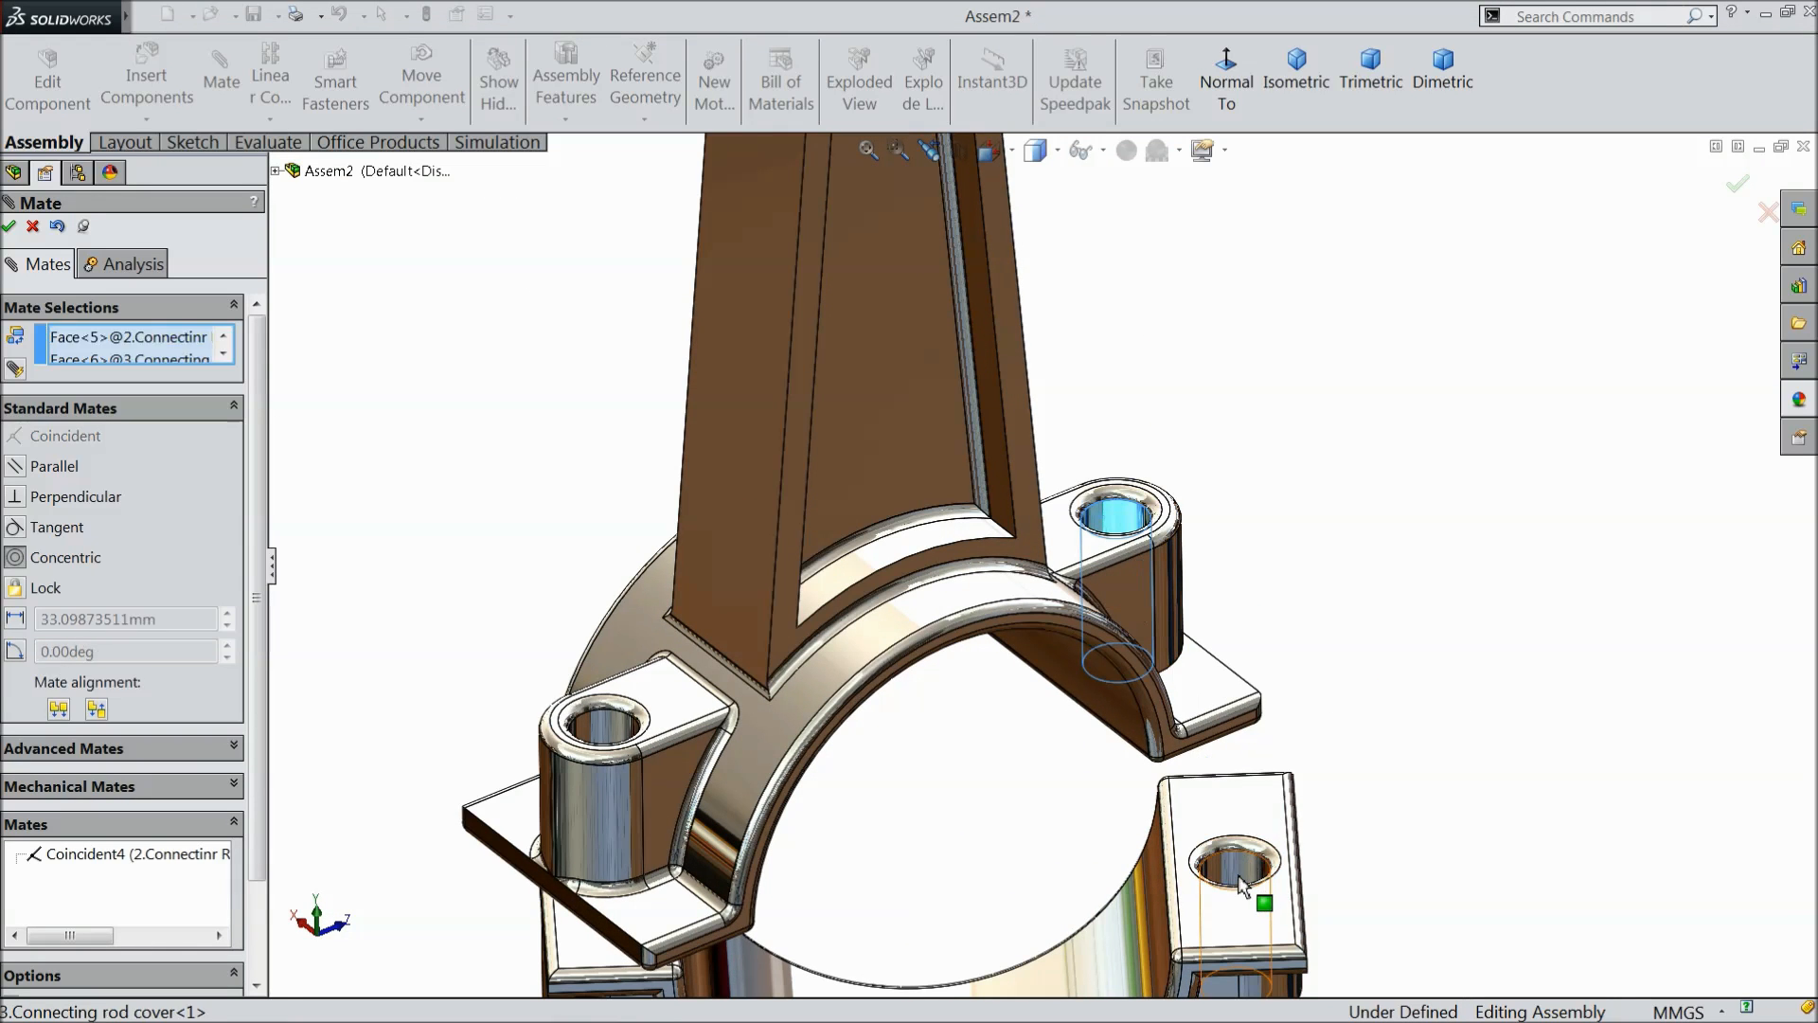
pyautogui.click(1536, 905)
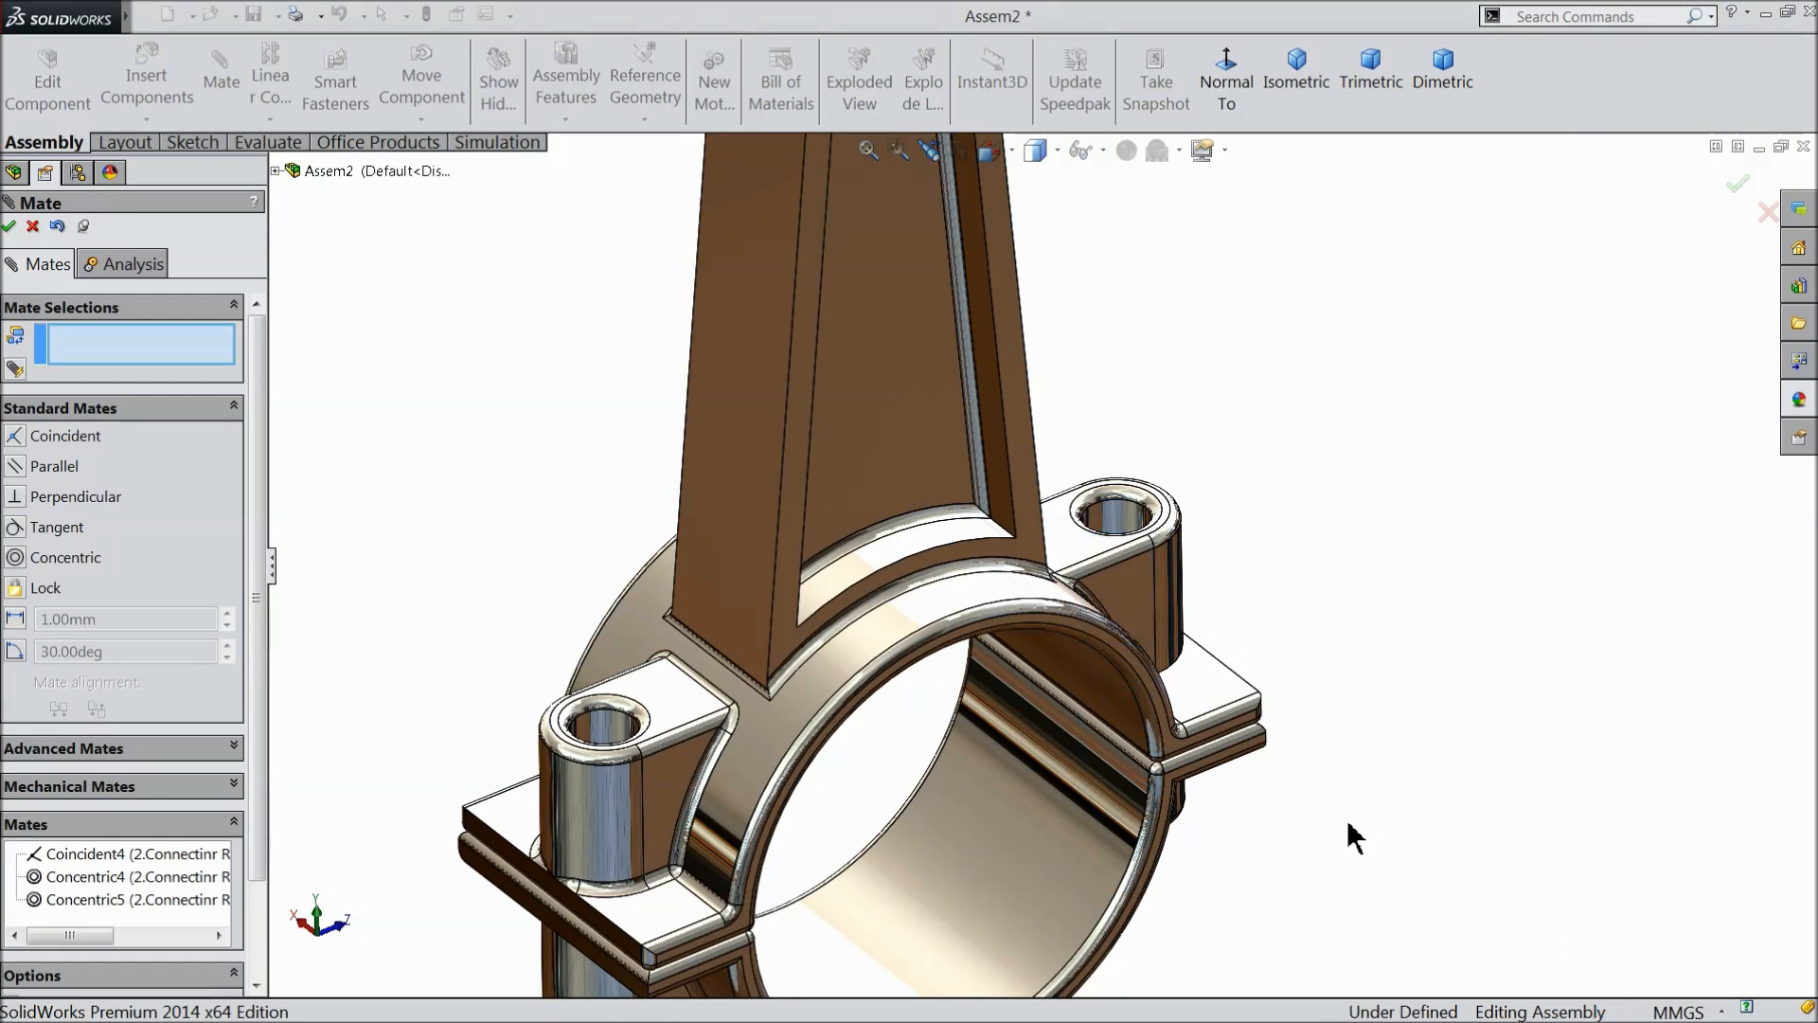
# - Leave the Mate command and move the piston and connecting rod group clear of the crank shaft
pyautogui.scroll(3, 1278, 824)
pyautogui.scroll(-3, 1278, 824)
pyautogui.moveTo(1279, 824); pyautogui.dragTo(1278, 750, button='middle')
pyautogui.scroll(4, 1032, 684)
pyautogui.scroll(-3, 895, 284)
pyautogui.moveTo(1062, 365); pyautogui.dragTo(1099, 378)
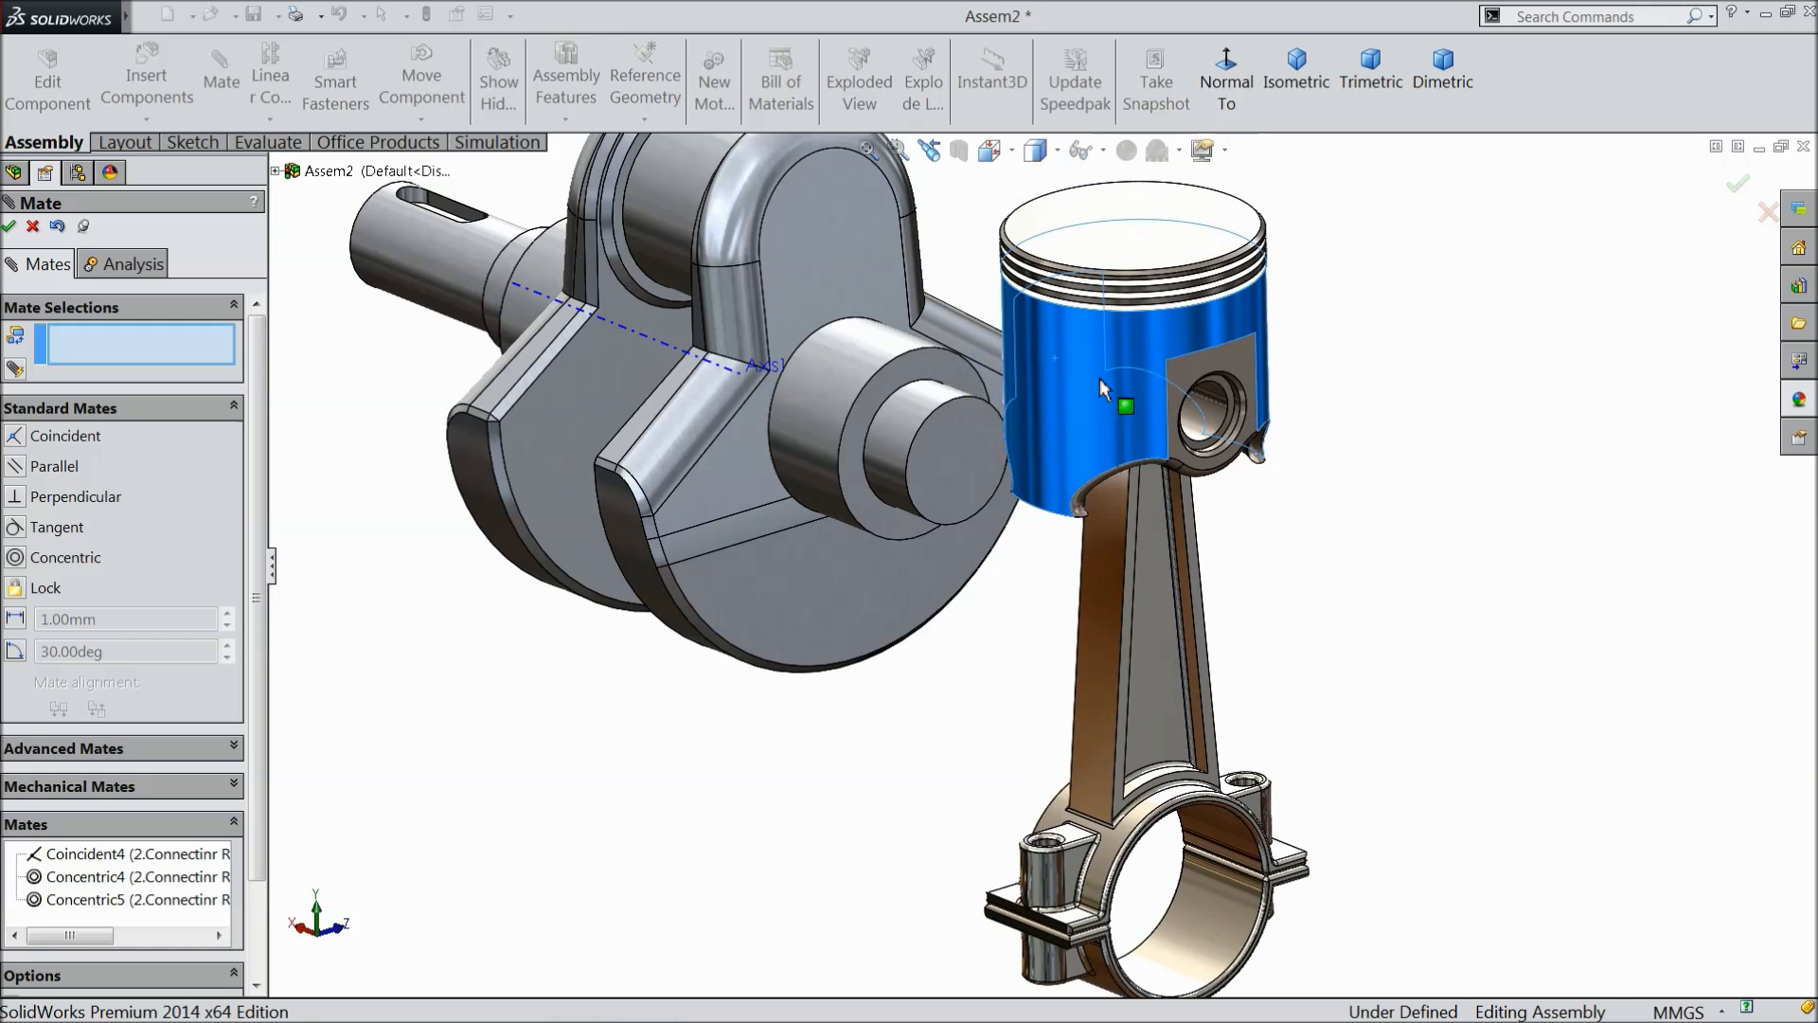
pyautogui.click(32, 226)
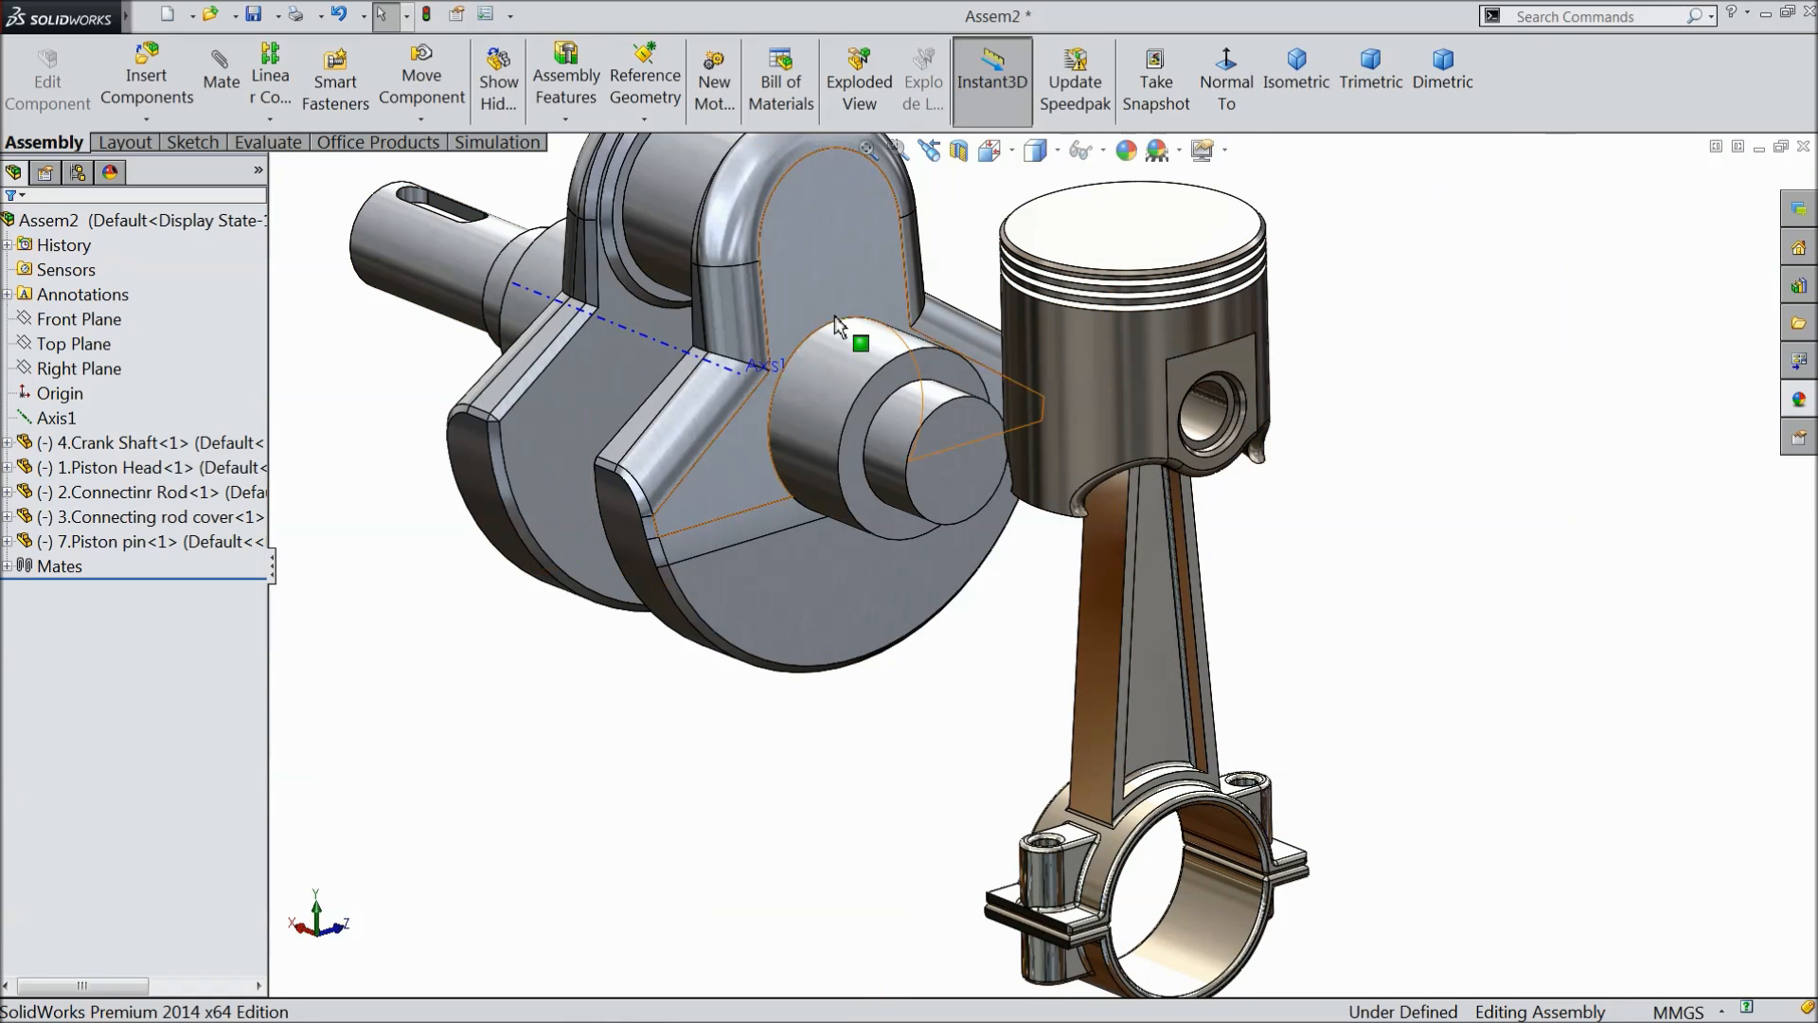
pyautogui.moveTo(1114, 344); pyautogui.dragTo(1078, 449)
pyautogui.scroll(3, 1061, 478)
pyautogui.moveTo(950, 561); pyautogui.dragTo(1084, 566, button='middle')
pyautogui.scroll(-2, 881, 368)
pyautogui.moveTo(979, 488); pyautogui.dragTo(1051, 541, button='middle')
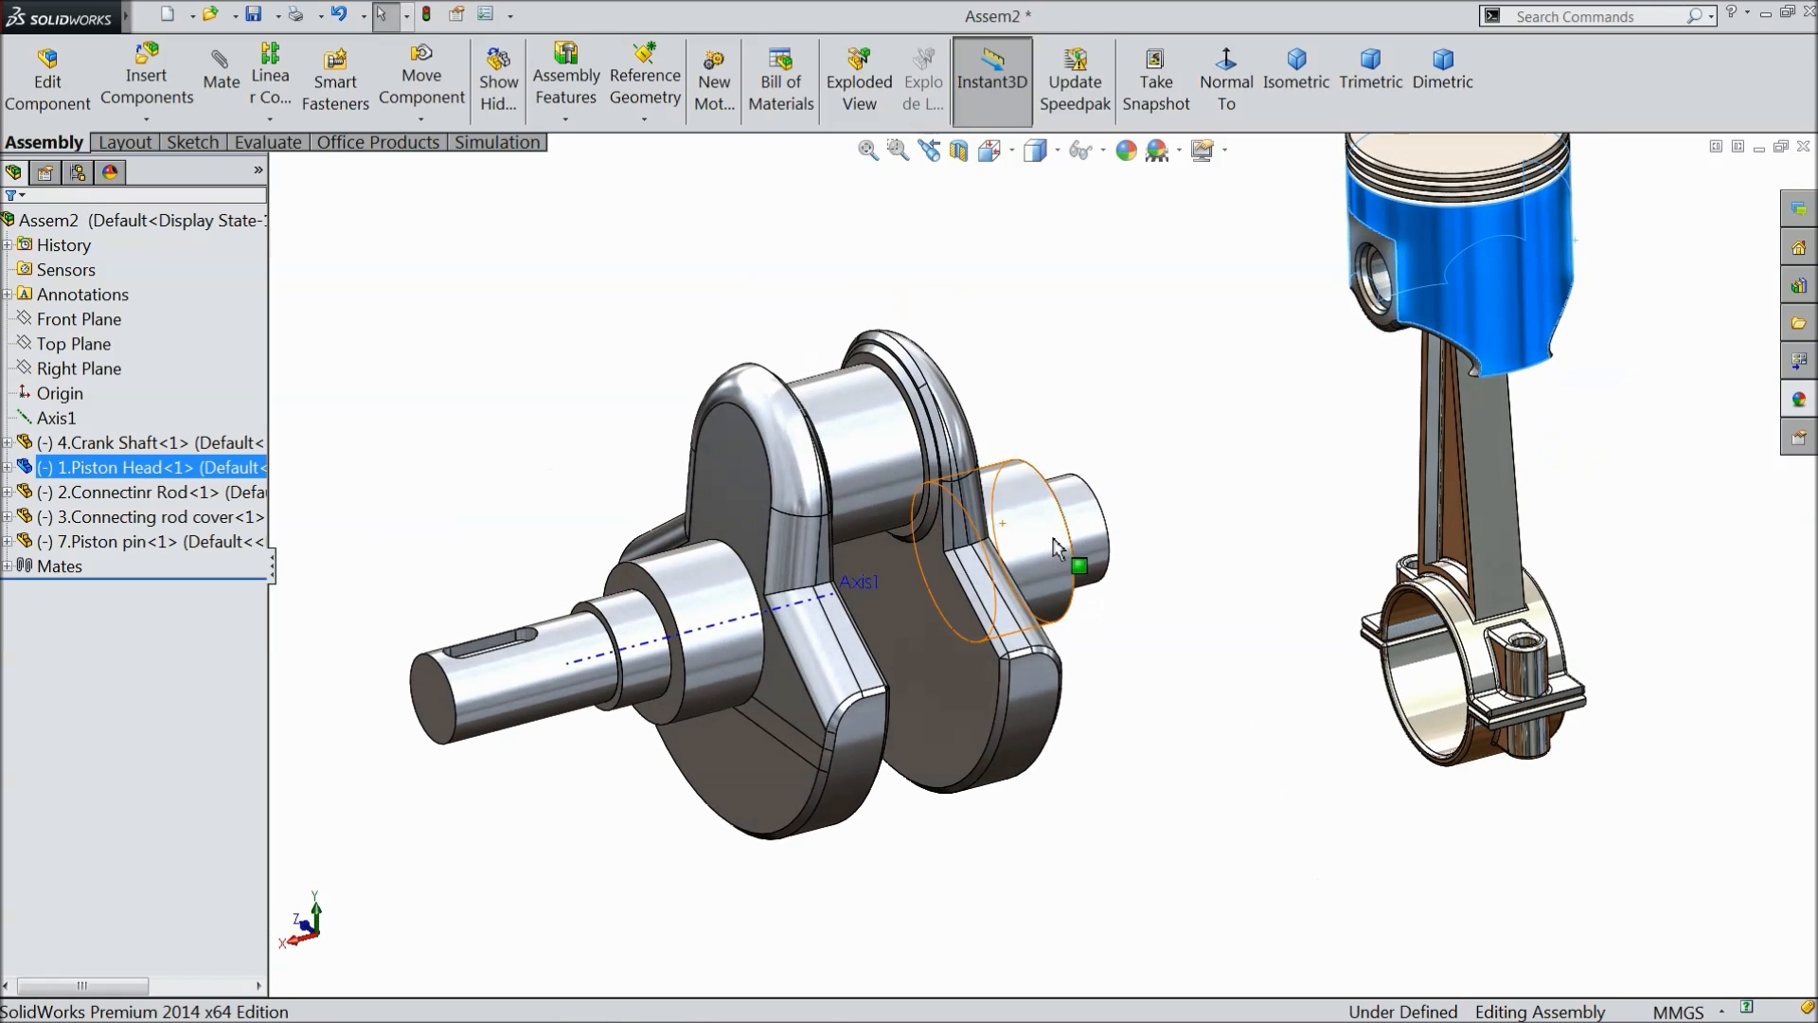
# - Add a concentric mate between the crank shaft's crank pin and the inner cylindrical face of the rod cover
pyautogui.click(218, 76)
pyautogui.rightClick(145, 352)
pyautogui.click(237, 371)
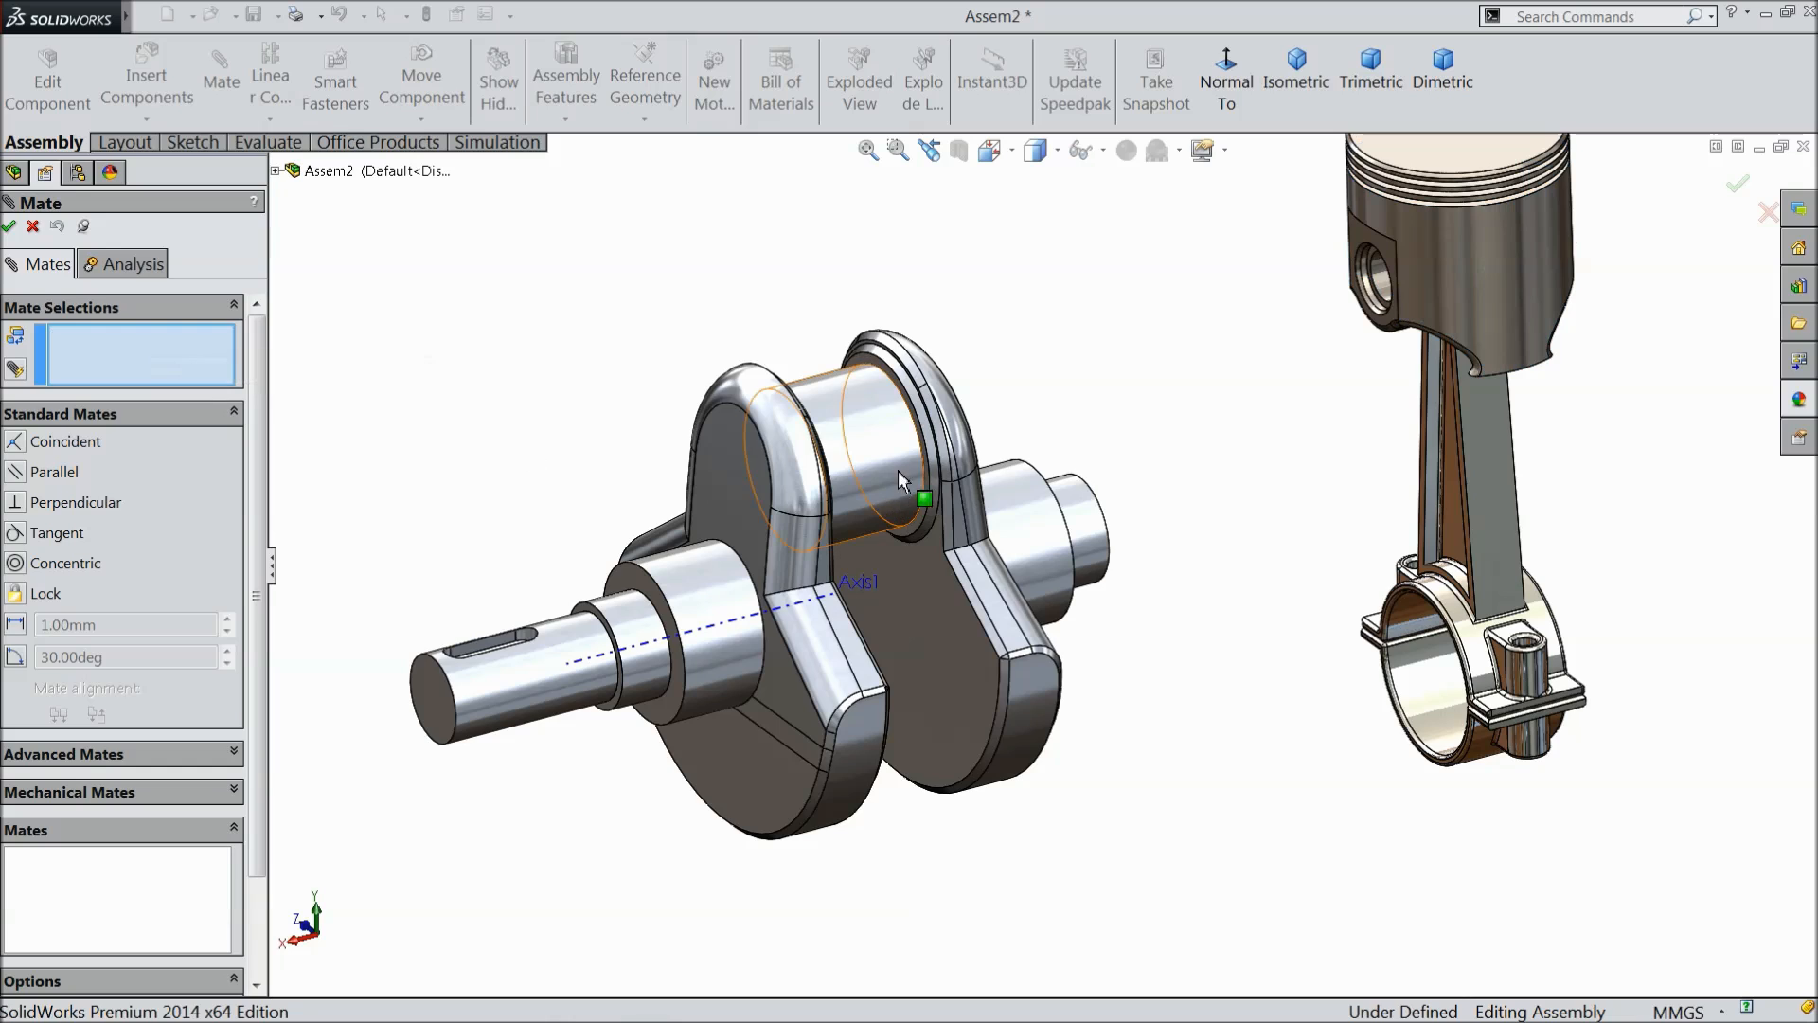
pyautogui.click(869, 462)
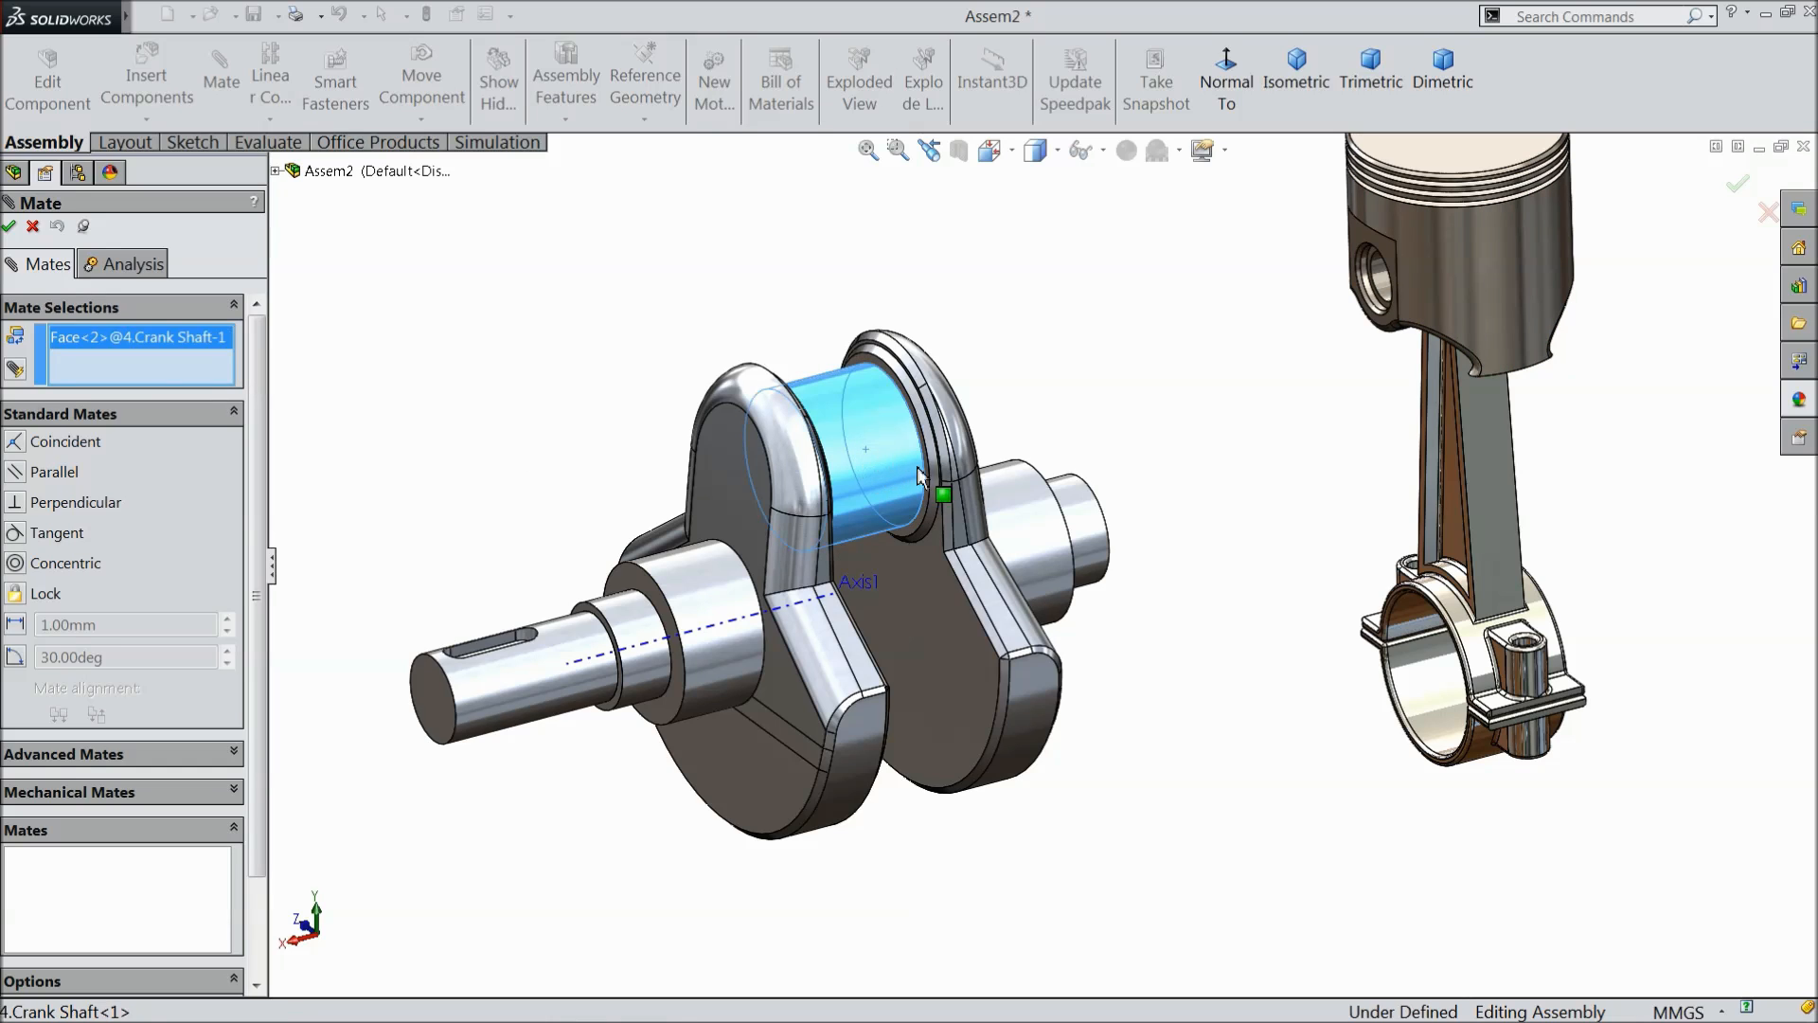
pyautogui.click(1438, 690)
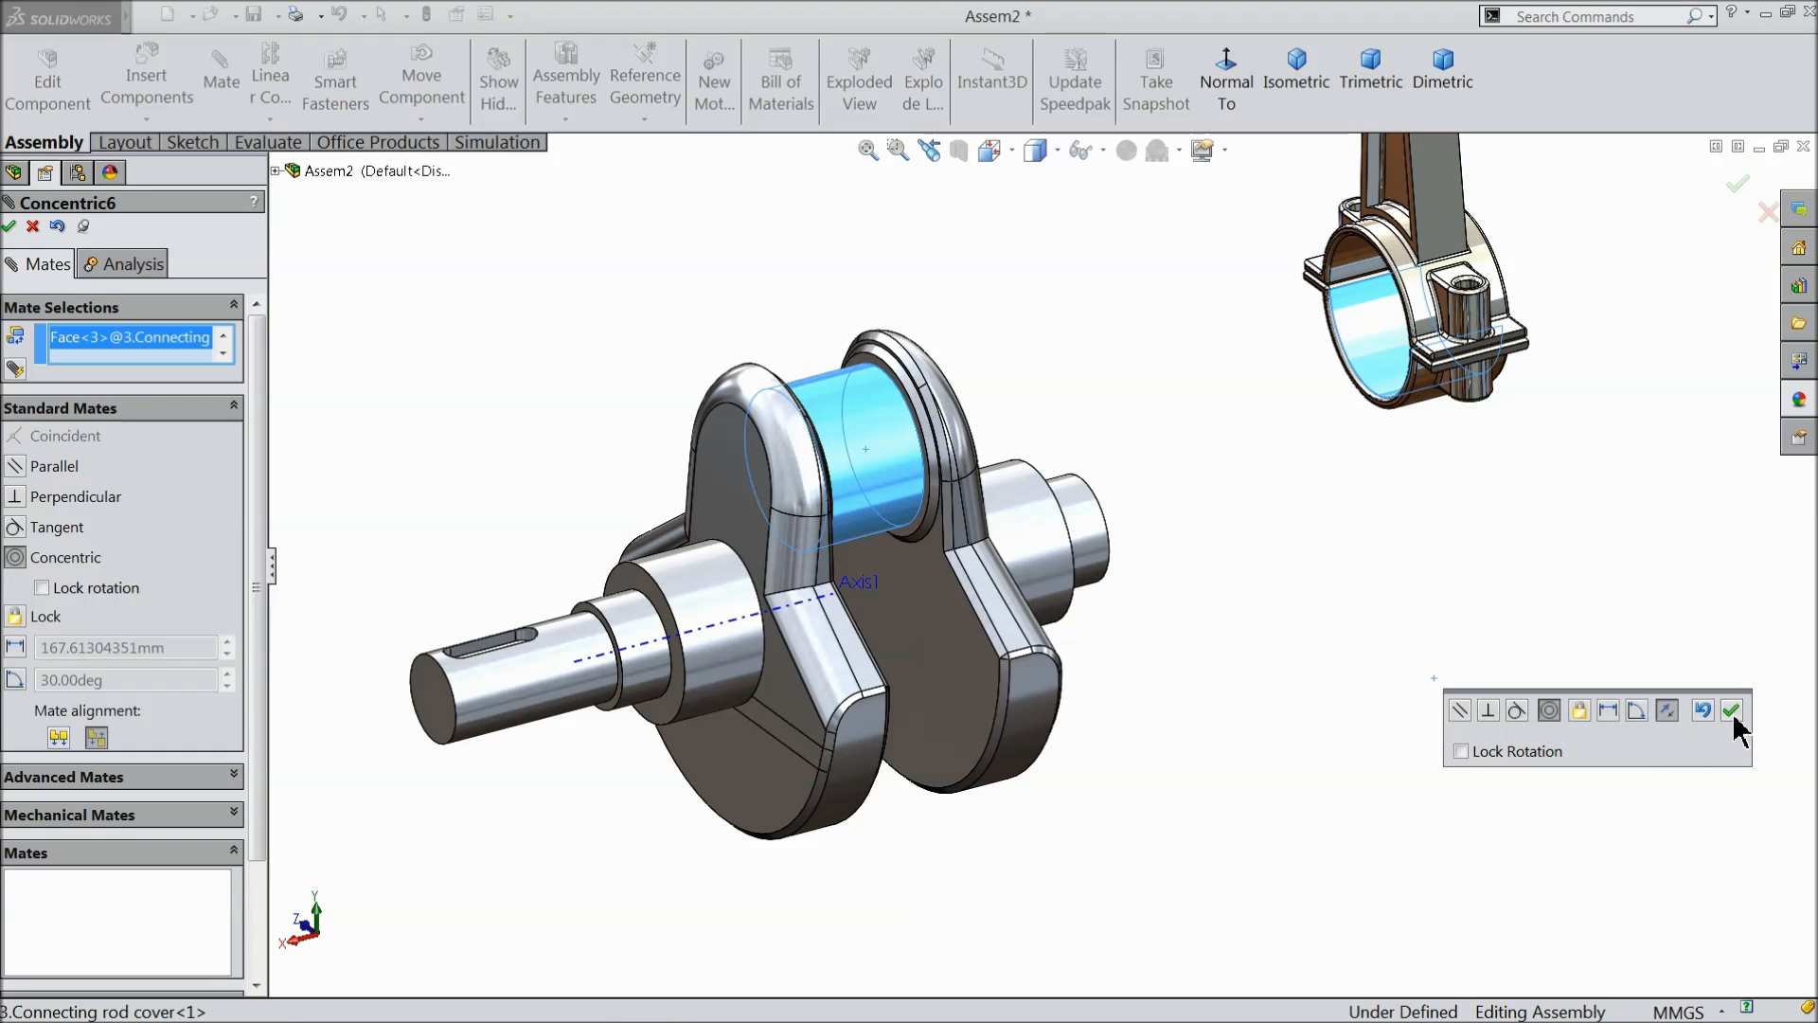
pyautogui.click(1731, 710)
# - Set up a Width advanced mate with the two facing annular faces at the ends of the crank pin as width selections
pyautogui.click(57, 747)
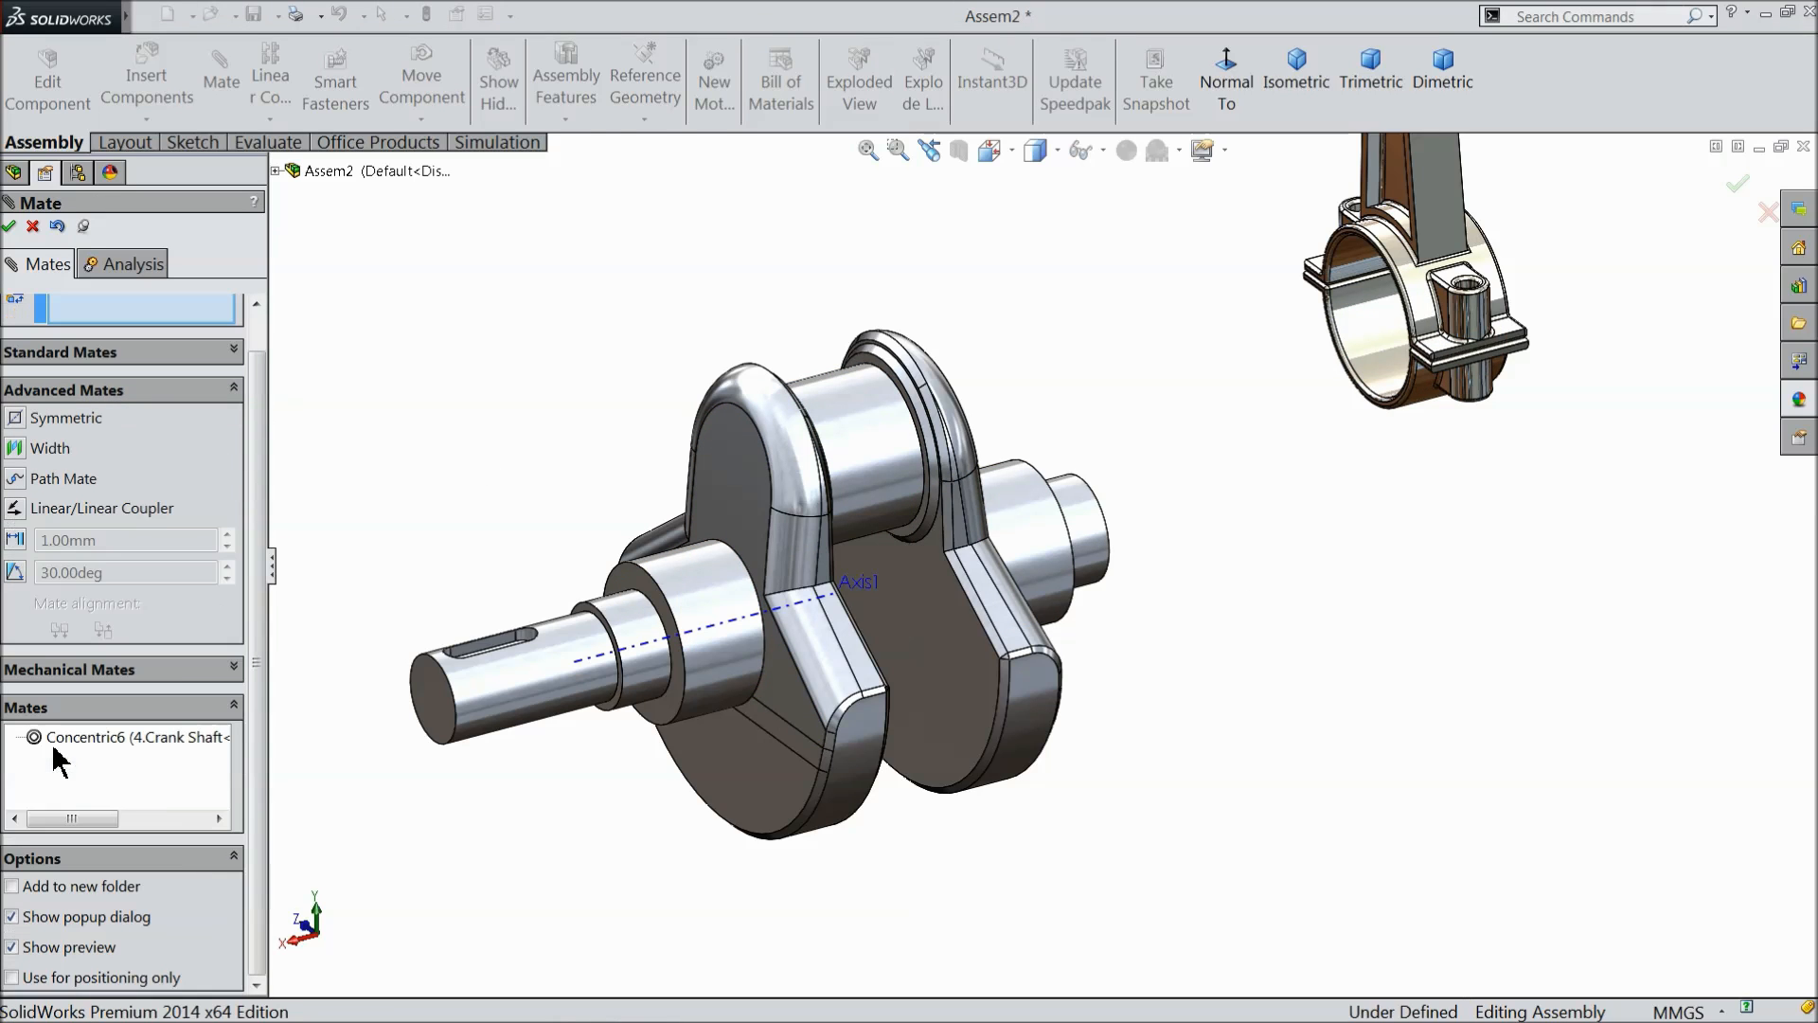
pyautogui.click(50, 448)
pyautogui.scroll(-8, 909, 445)
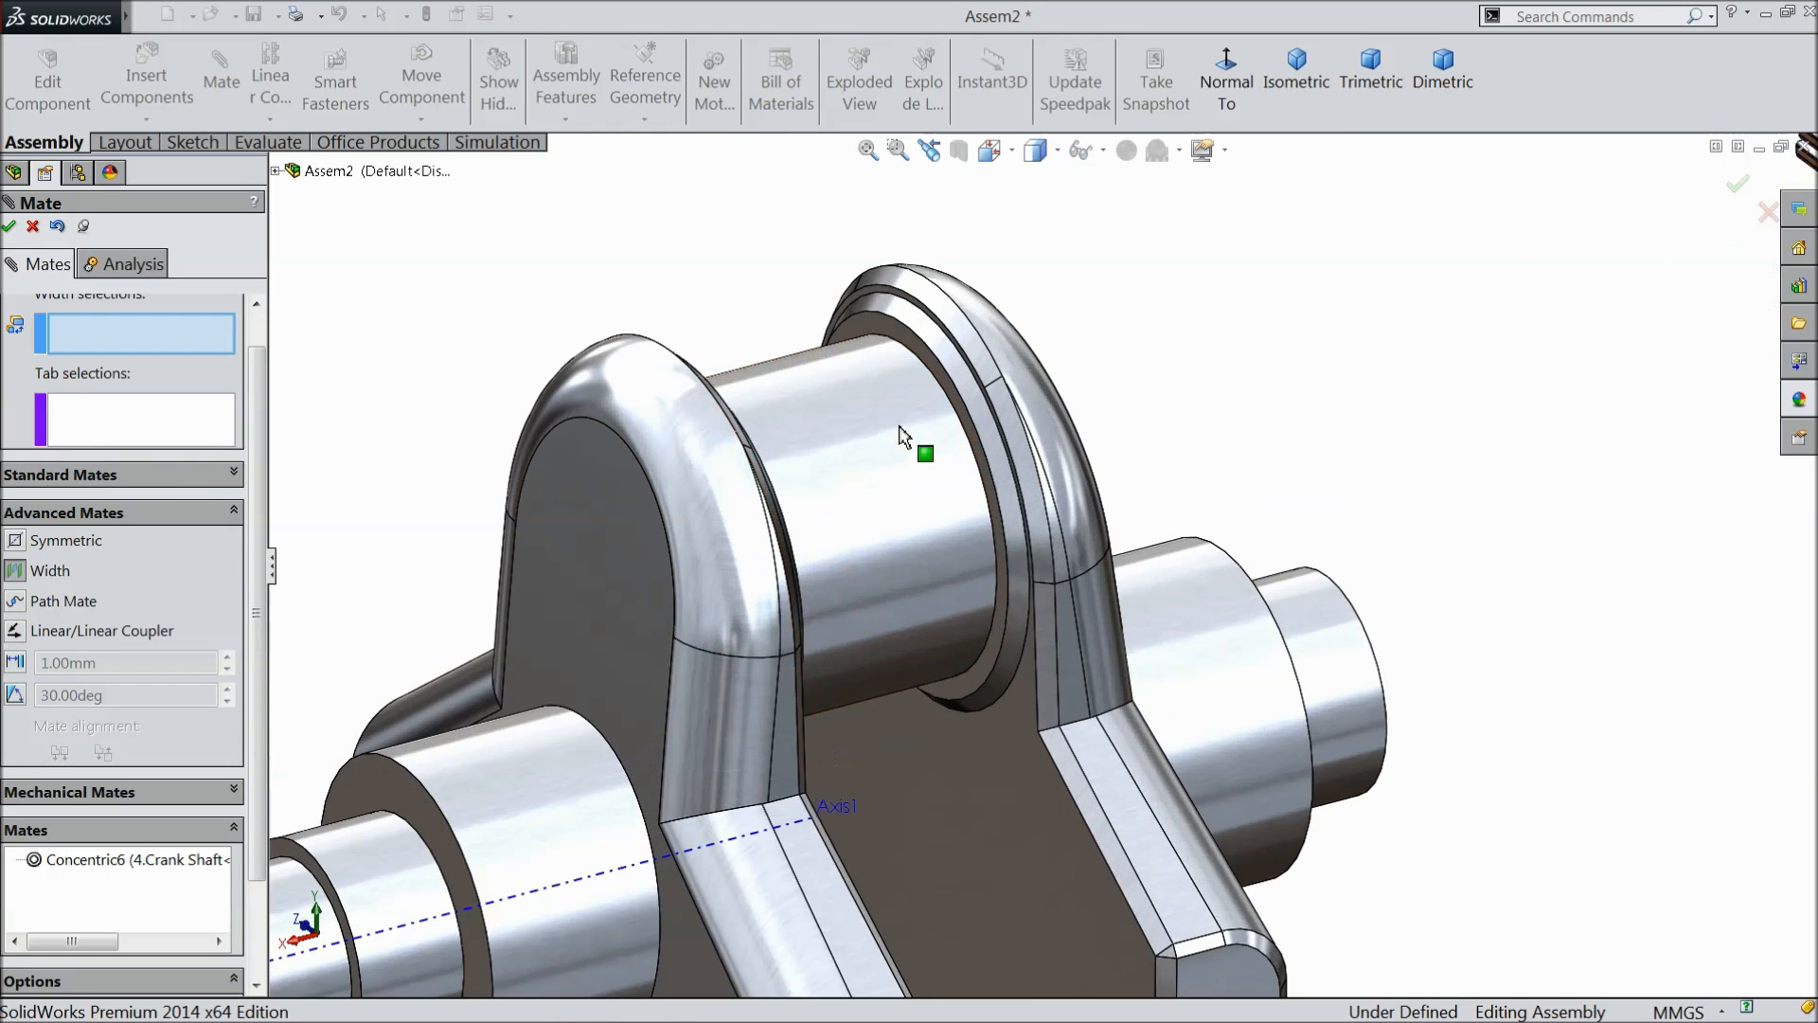
pyautogui.click(916, 248)
pyautogui.moveTo(917, 248); pyautogui.dragTo(820, 394, button='middle')
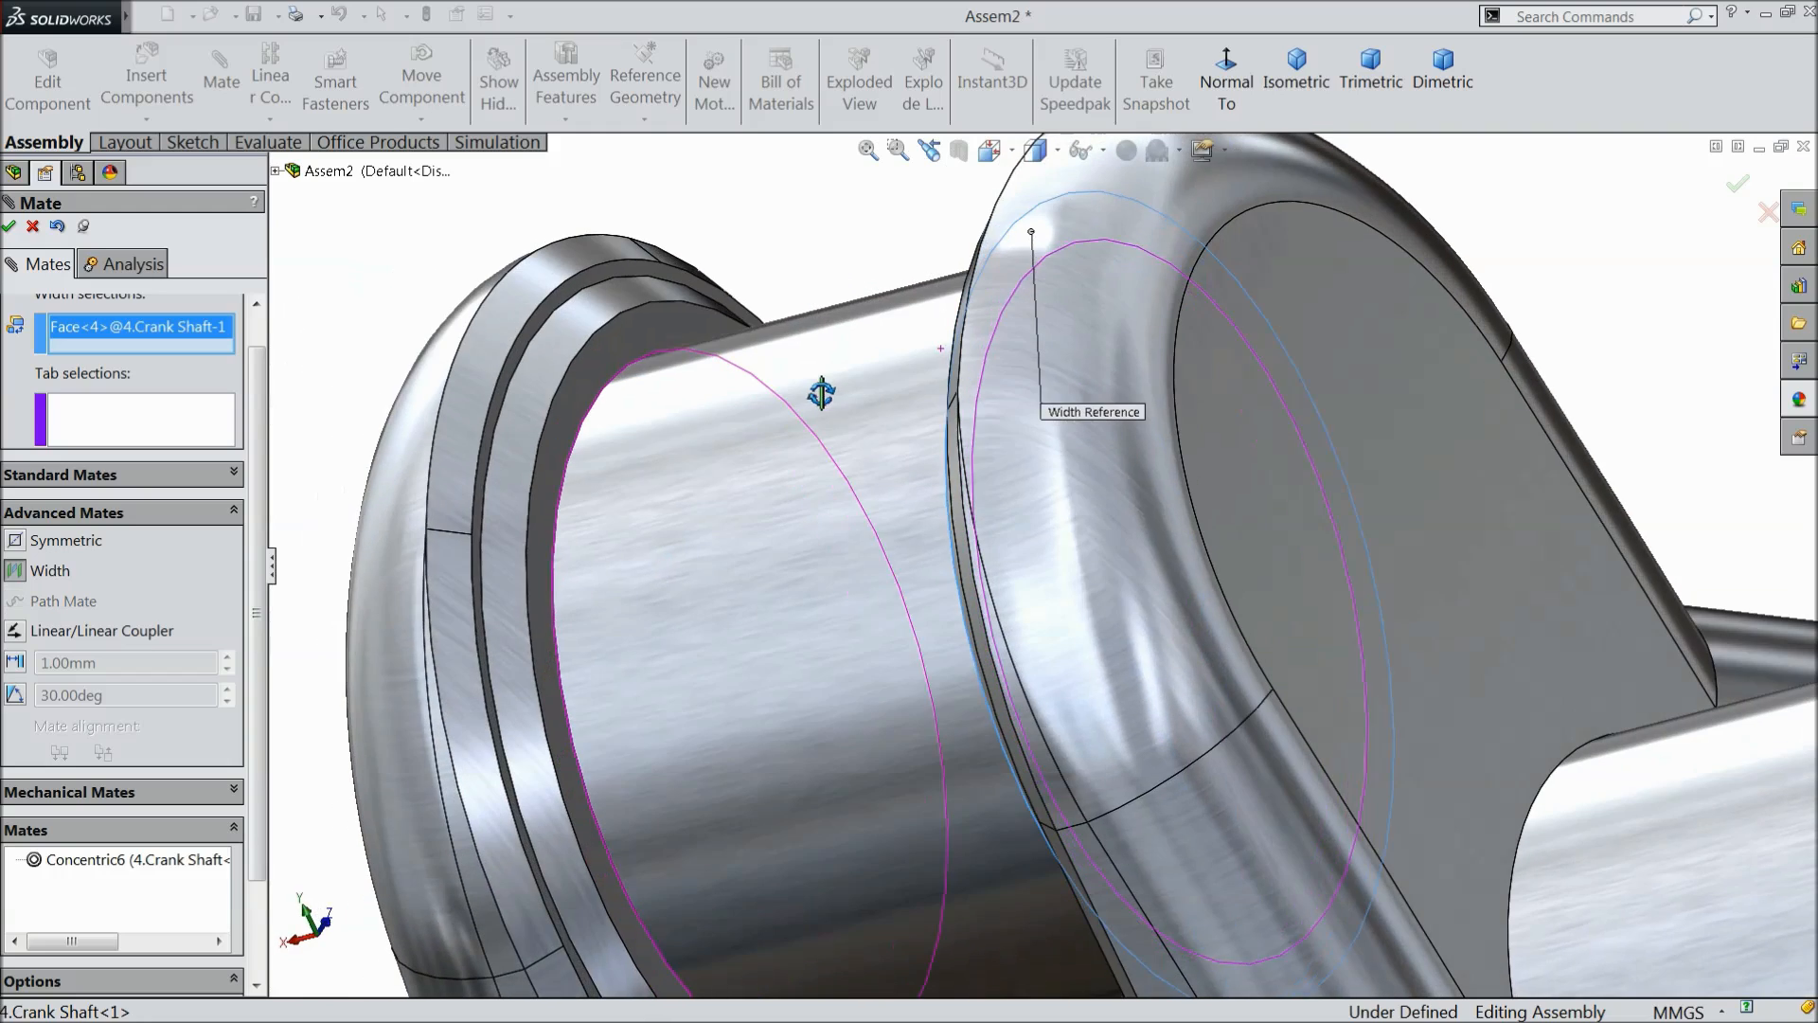
pyautogui.click(596, 396)
pyautogui.scroll(8, 1088, 540)
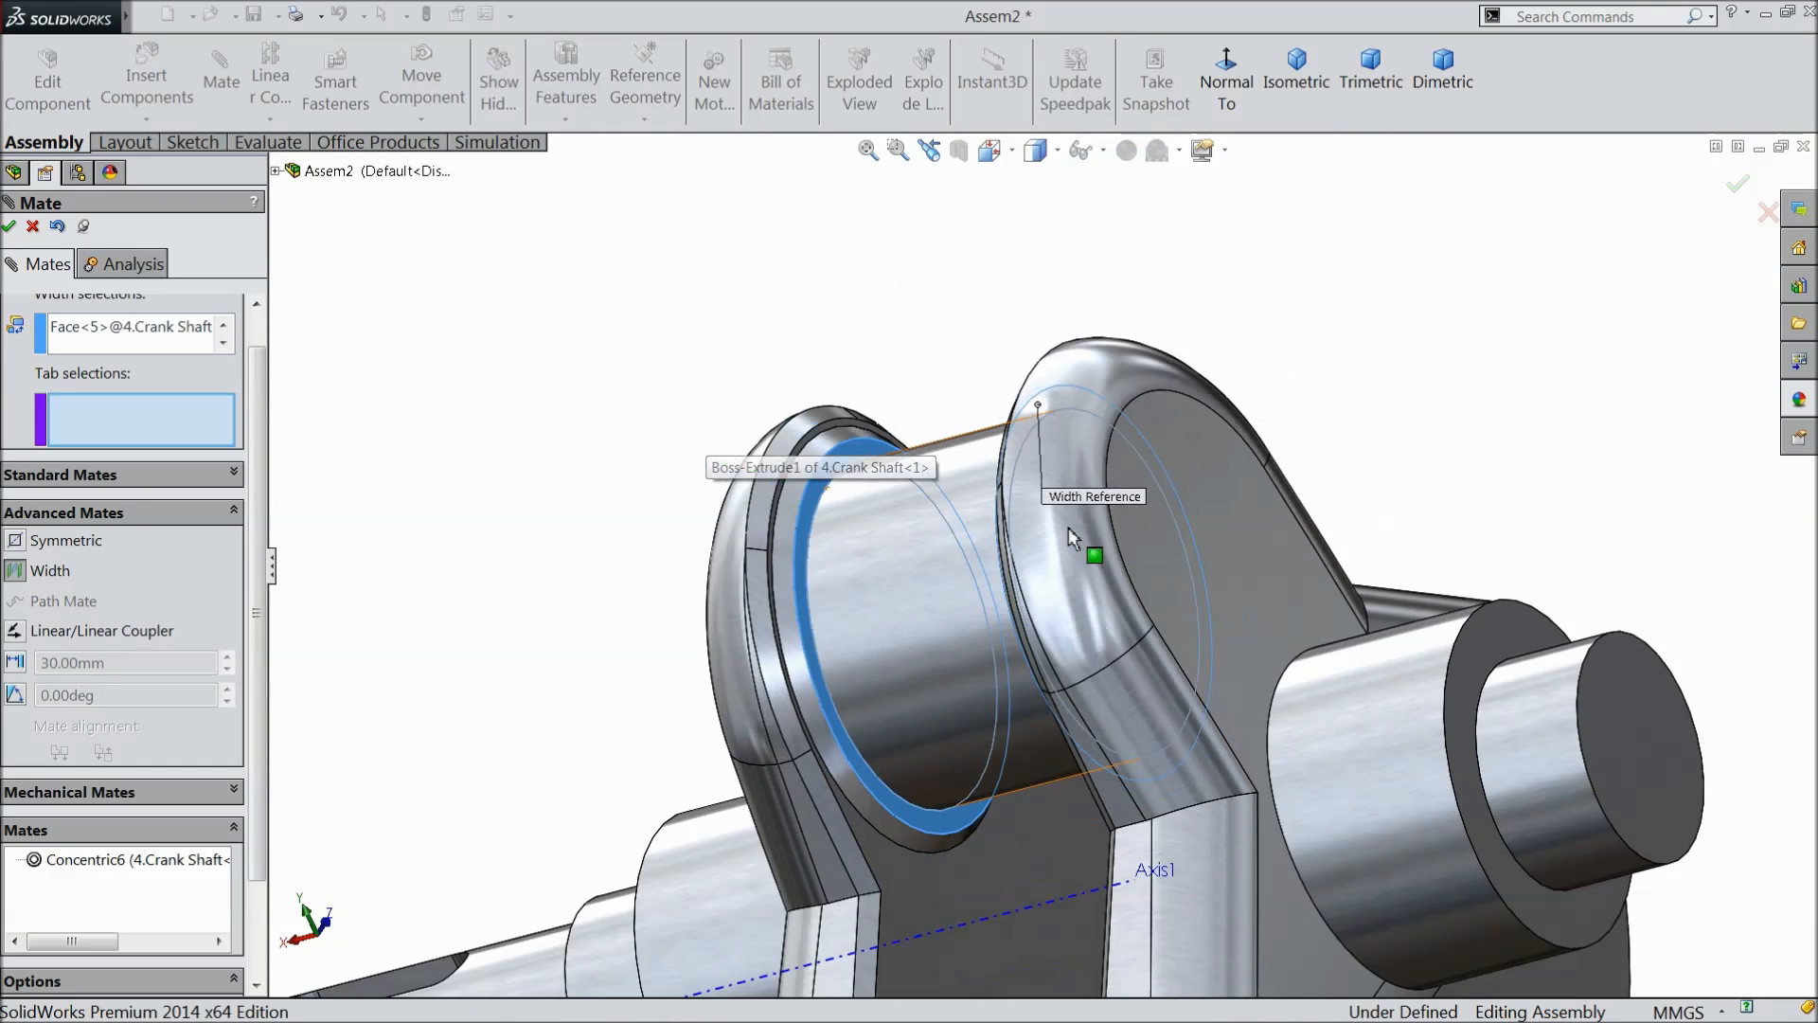
# - Use the two side faces of the connecting rod's big end as tab selections and accept the Width mate
pyautogui.scroll(-6, 1635, 441)
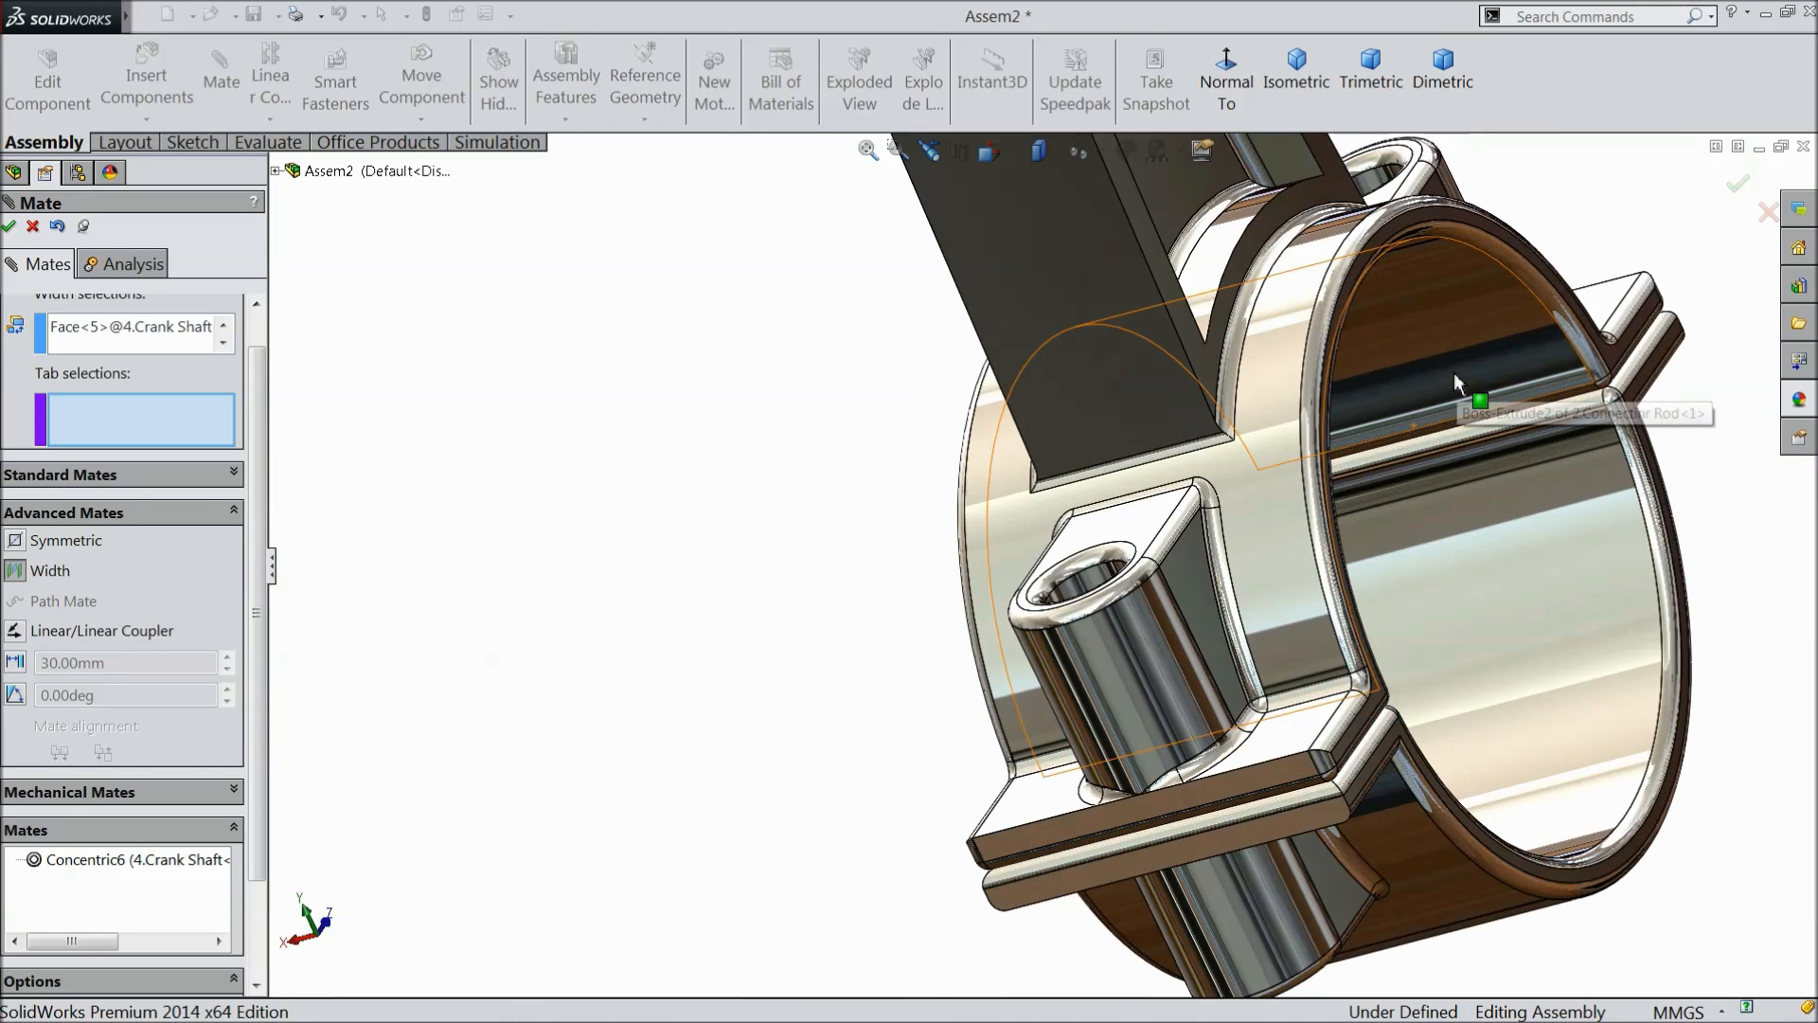
pyautogui.click(1379, 235)
pyautogui.scroll(5, 1359, 290)
pyautogui.moveTo(1360, 289); pyautogui.dragTo(1003, 518, button='middle')
pyautogui.scroll(-5, 1177, 474)
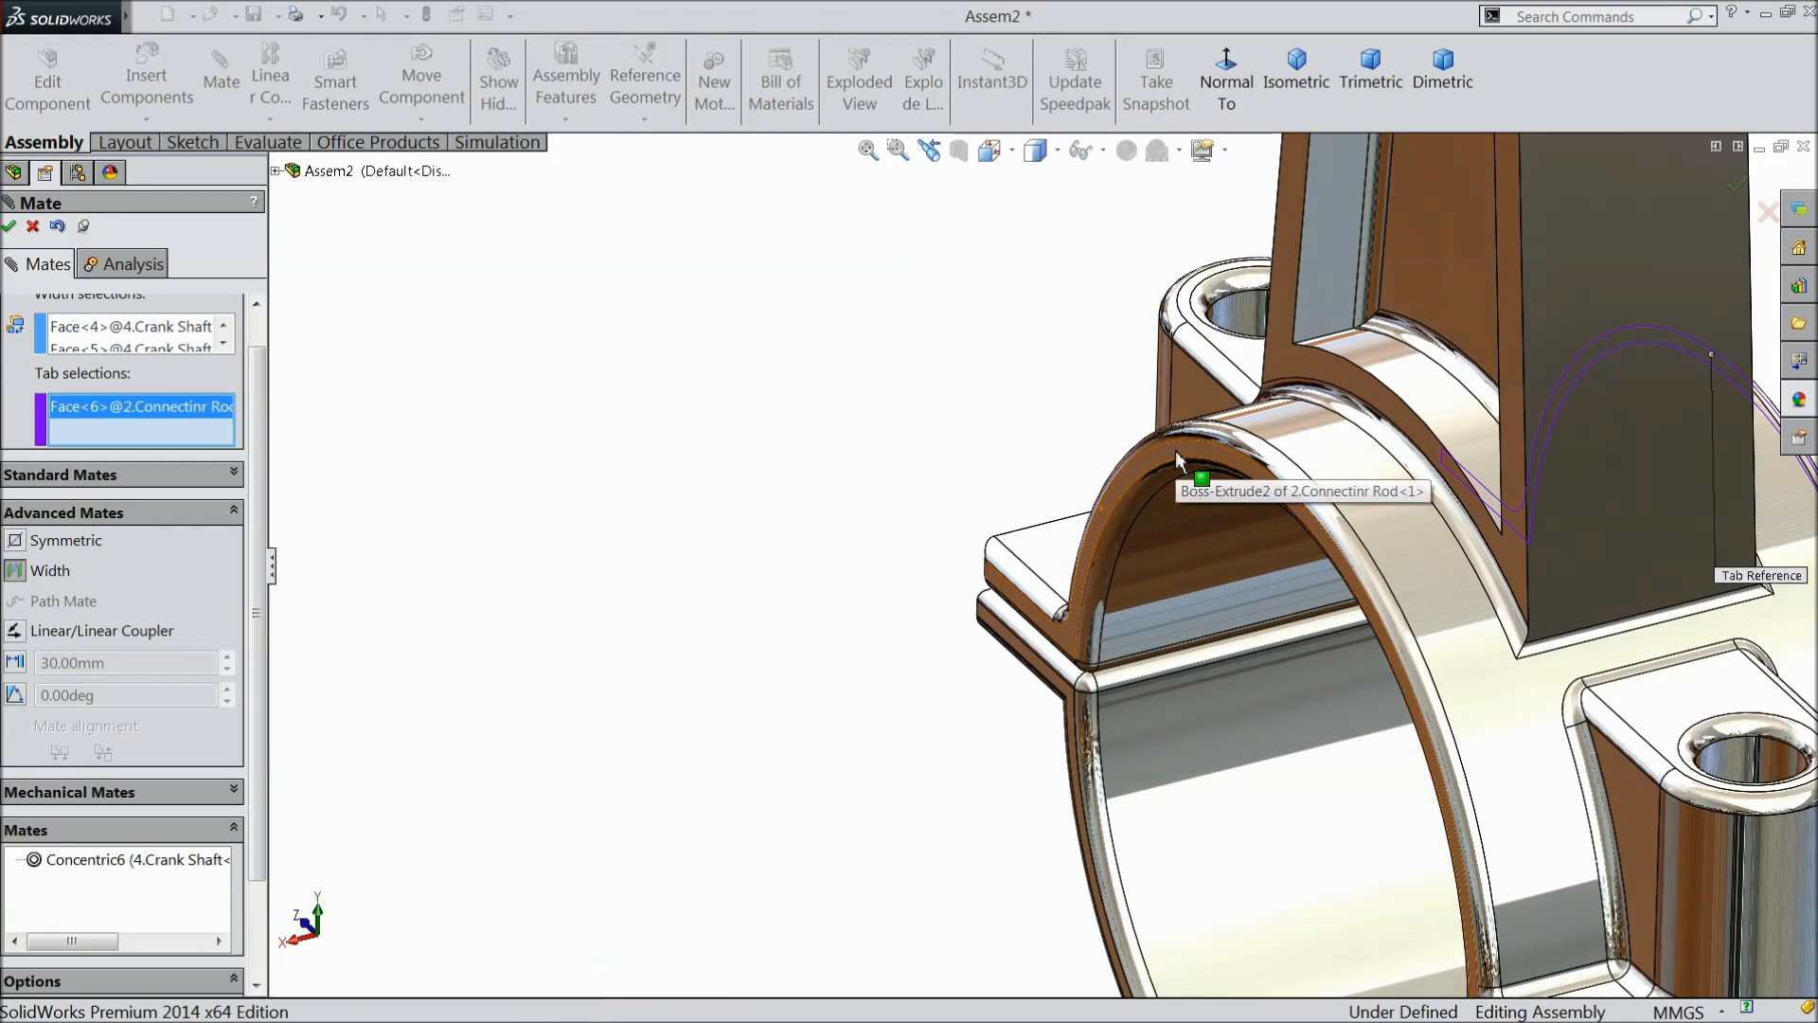
pyautogui.click(1193, 476)
pyautogui.scroll(9, 833, 580)
pyautogui.scroll(-3, 780, 696)
pyautogui.moveTo(1217, 545); pyautogui.dragTo(1165, 497, button='middle')
pyautogui.scroll(-3, 1023, 614)
pyautogui.moveTo(1025, 611); pyautogui.dragTo(1140, 613, button='middle')
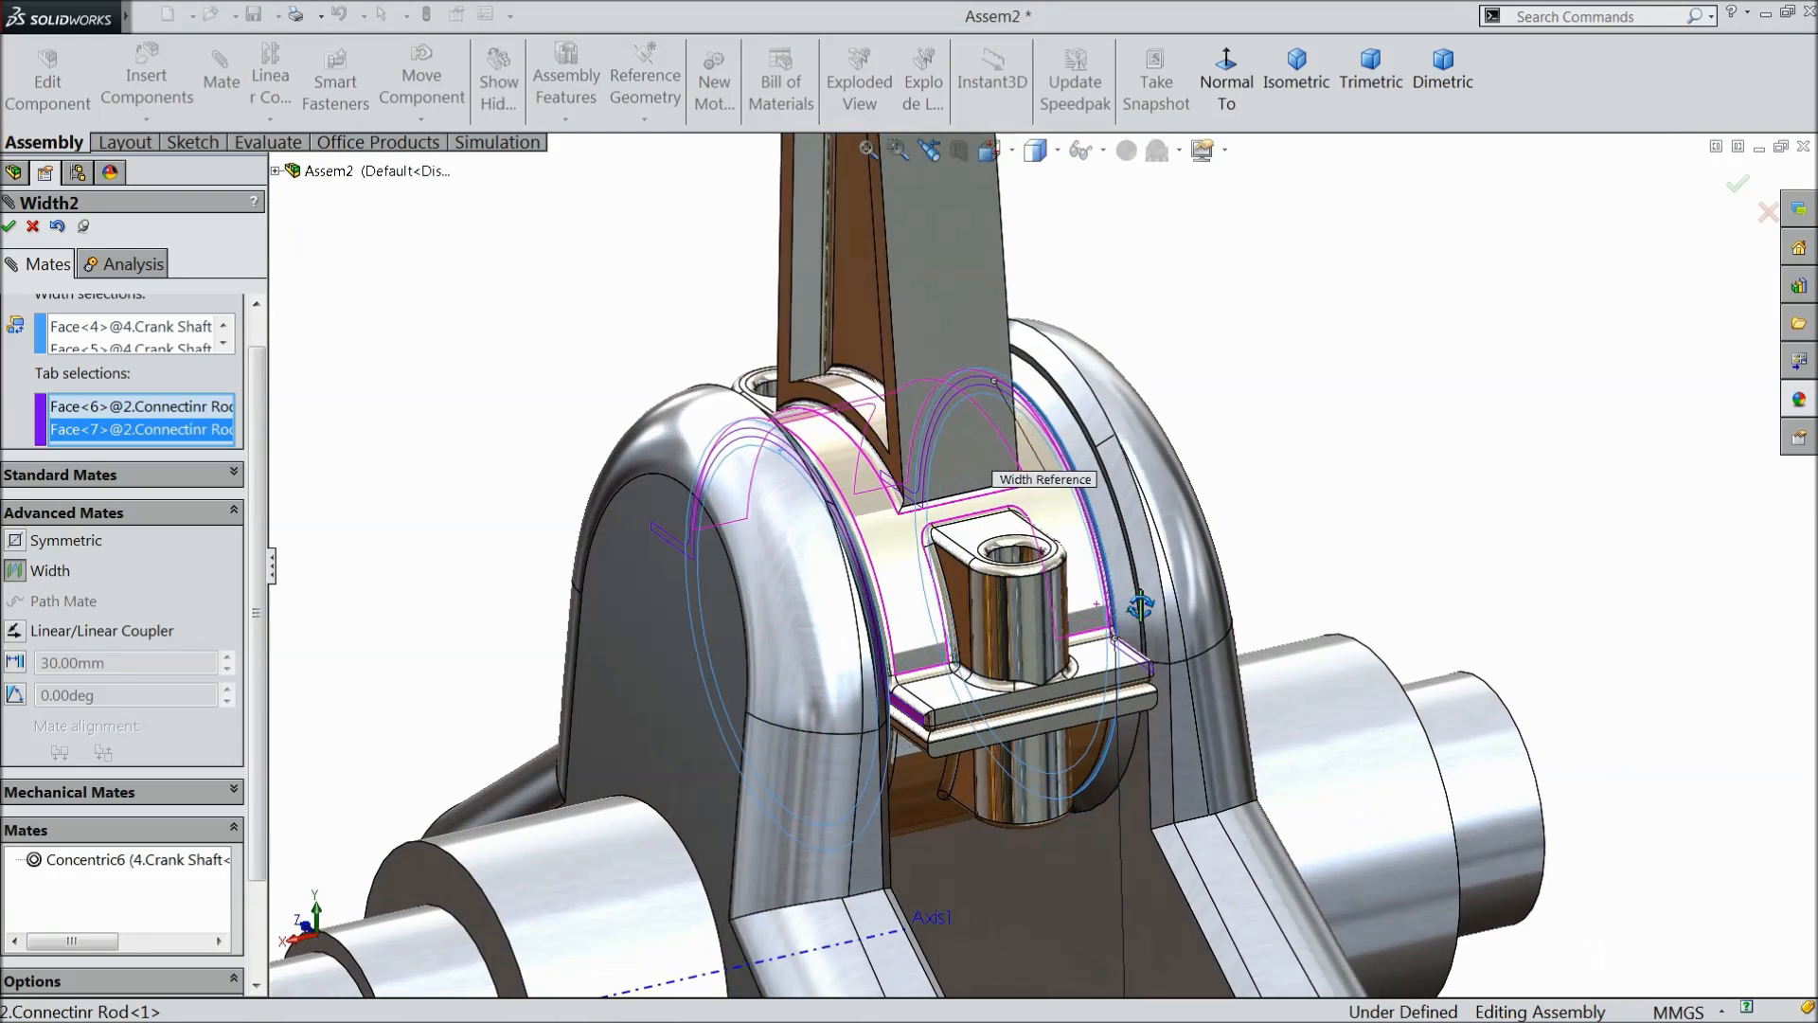
pyautogui.click(10, 228)
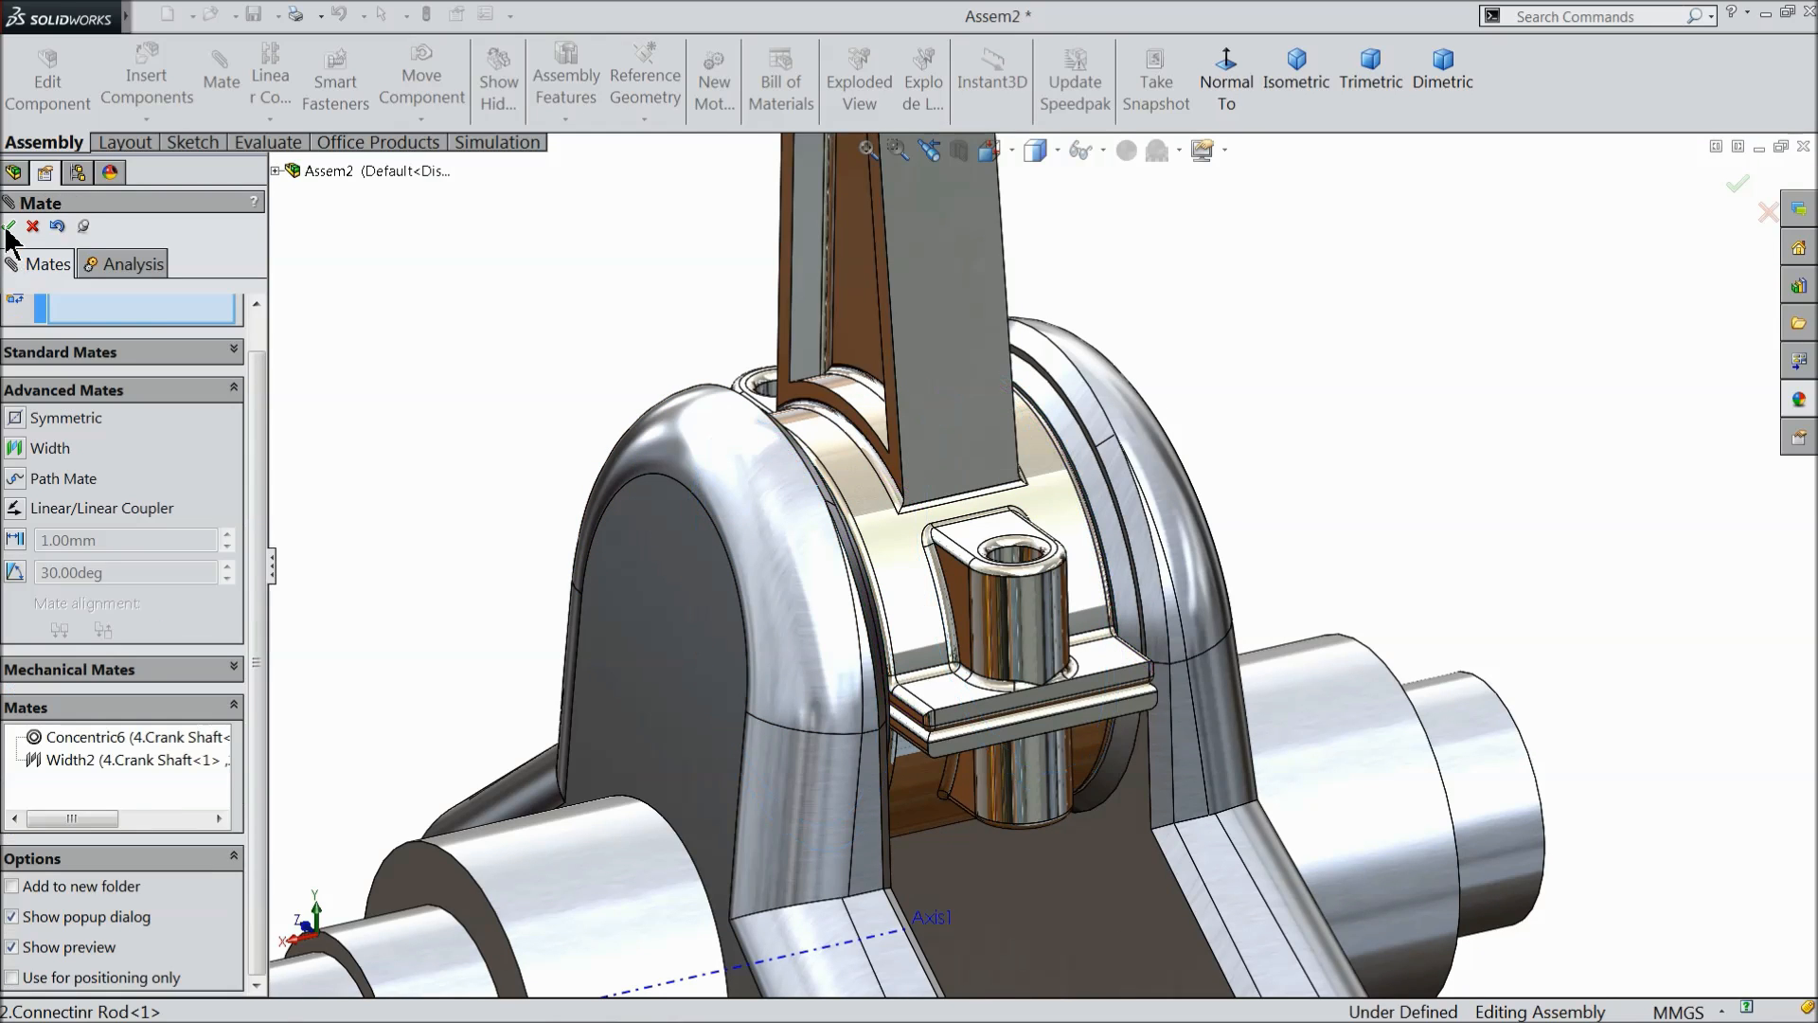
pyautogui.click(10, 227)
# - Examine how the mated piston, connecting rod and crank shaft fit and move together
pyautogui.scroll(5, 477, 395)
pyautogui.moveTo(521, 407); pyautogui.dragTo(580, 452, button='middle')
pyautogui.moveTo(1016, 434)
pyautogui.mouseDown()
pyautogui.moveTo(1108, 445)
pyautogui.moveTo(1023, 448)
pyautogui.moveTo(917, 404)
pyautogui.moveTo(1079, 478)
pyautogui.moveTo(1006, 407)
pyautogui.moveTo(880, 434)
pyautogui.moveTo(899, 394)
pyautogui.moveTo(942, 402)
pyautogui.moveTo(1006, 459)
pyautogui.moveTo(1046, 568)
pyautogui.moveTo(1014, 465)
pyautogui.mouseUp()
pyautogui.click(820, 411)
pyautogui.scroll(2, 786, 455)
pyautogui.moveTo(787, 457); pyautogui.dragTo(777, 445, button='middle')
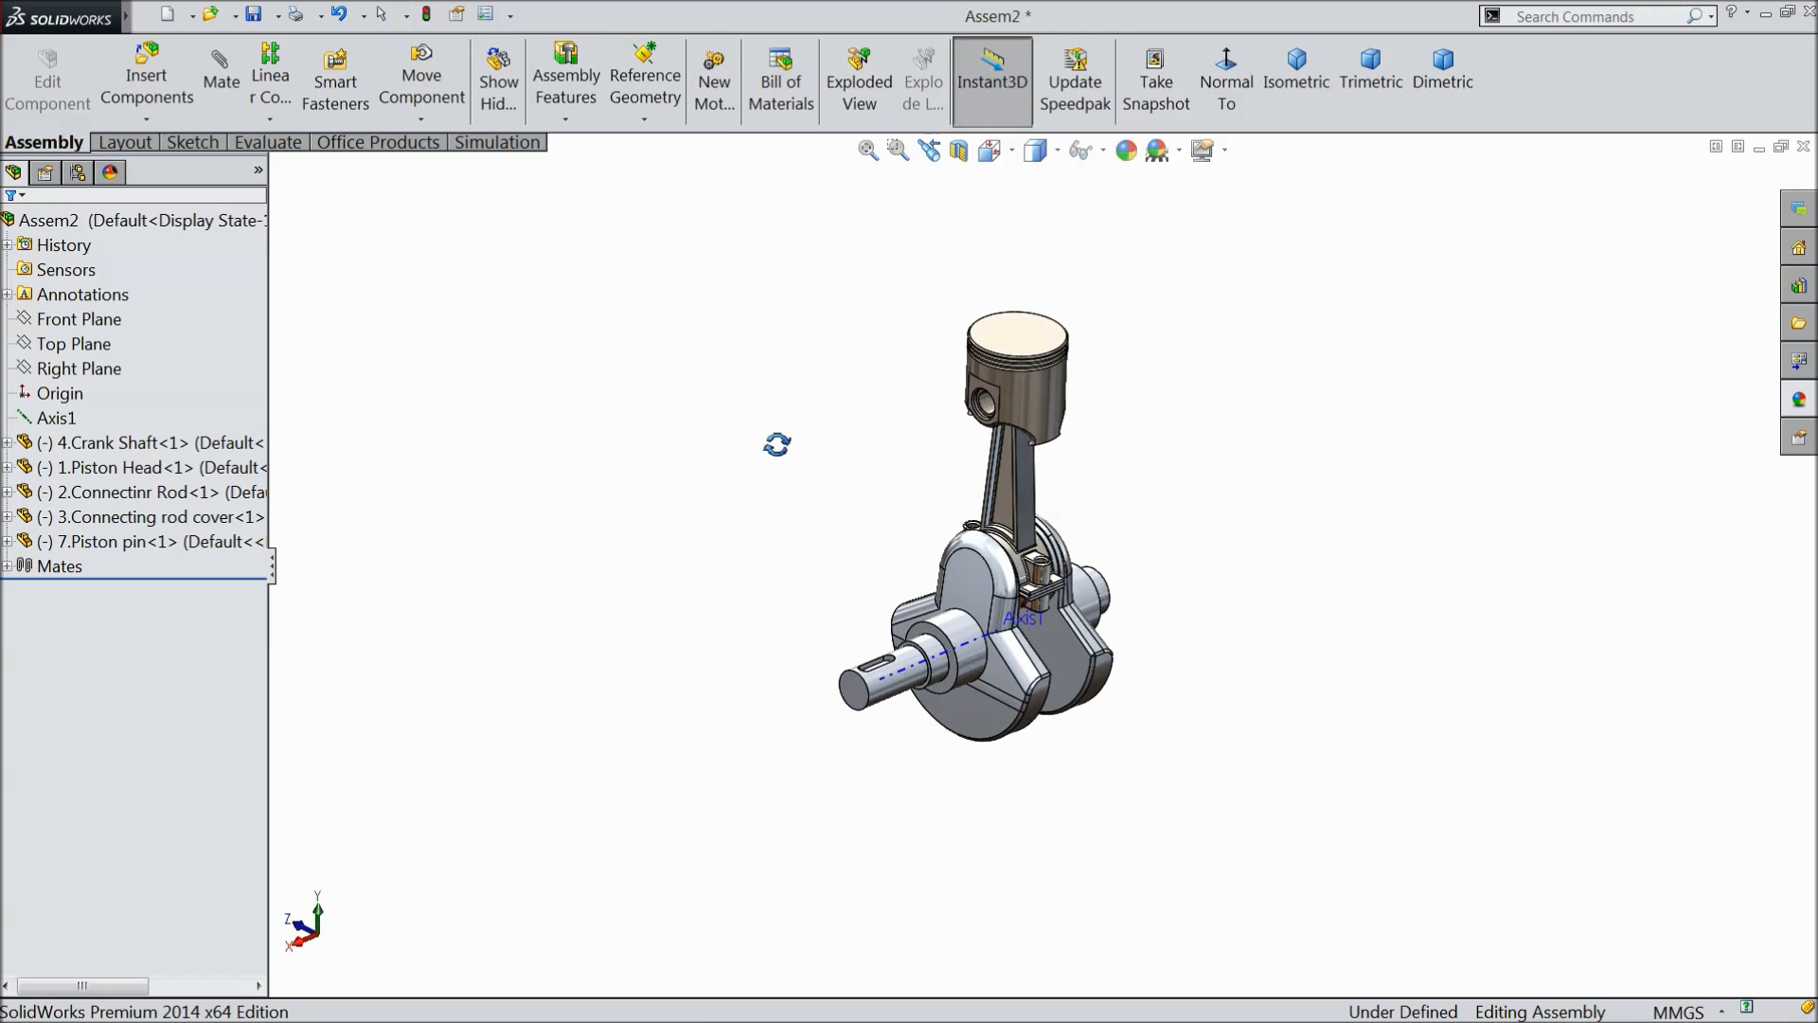
# - Insert the 13.Cam Shaft part into the assembly and place it beside the piston head
pyautogui.scroll(-3, 1088, 503)
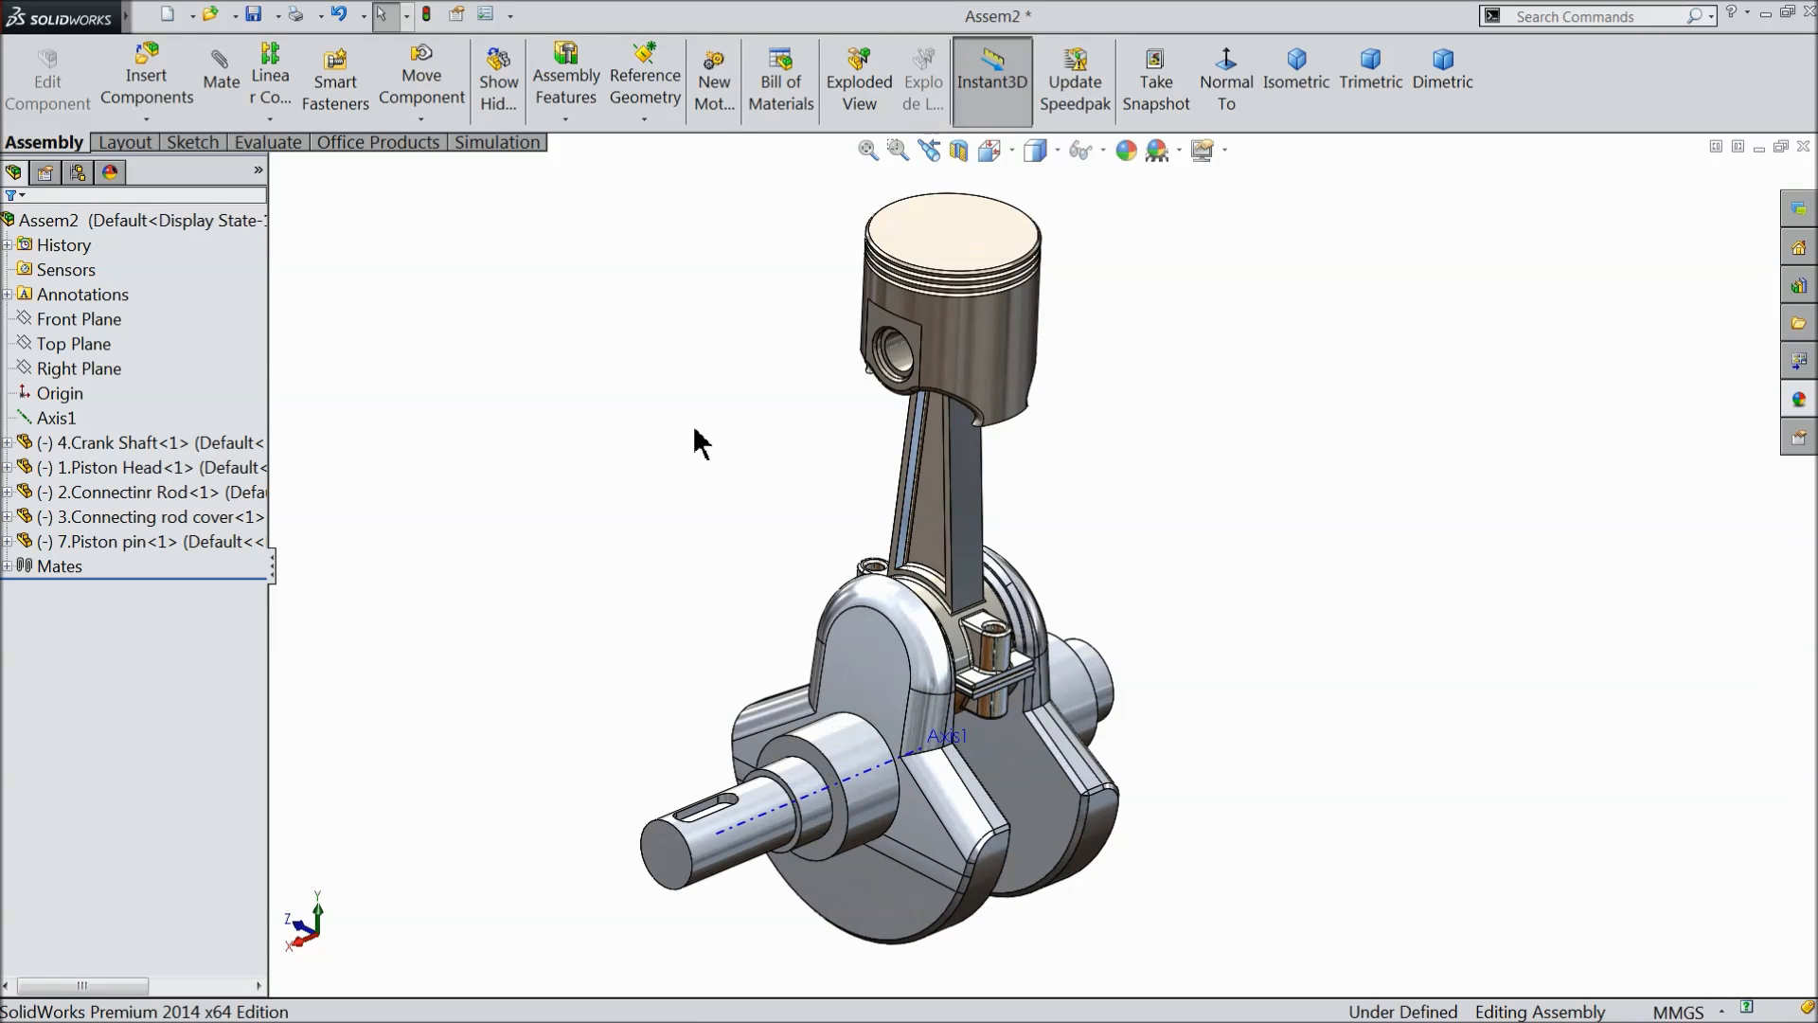
pyautogui.click(139, 85)
pyautogui.click(101, 672)
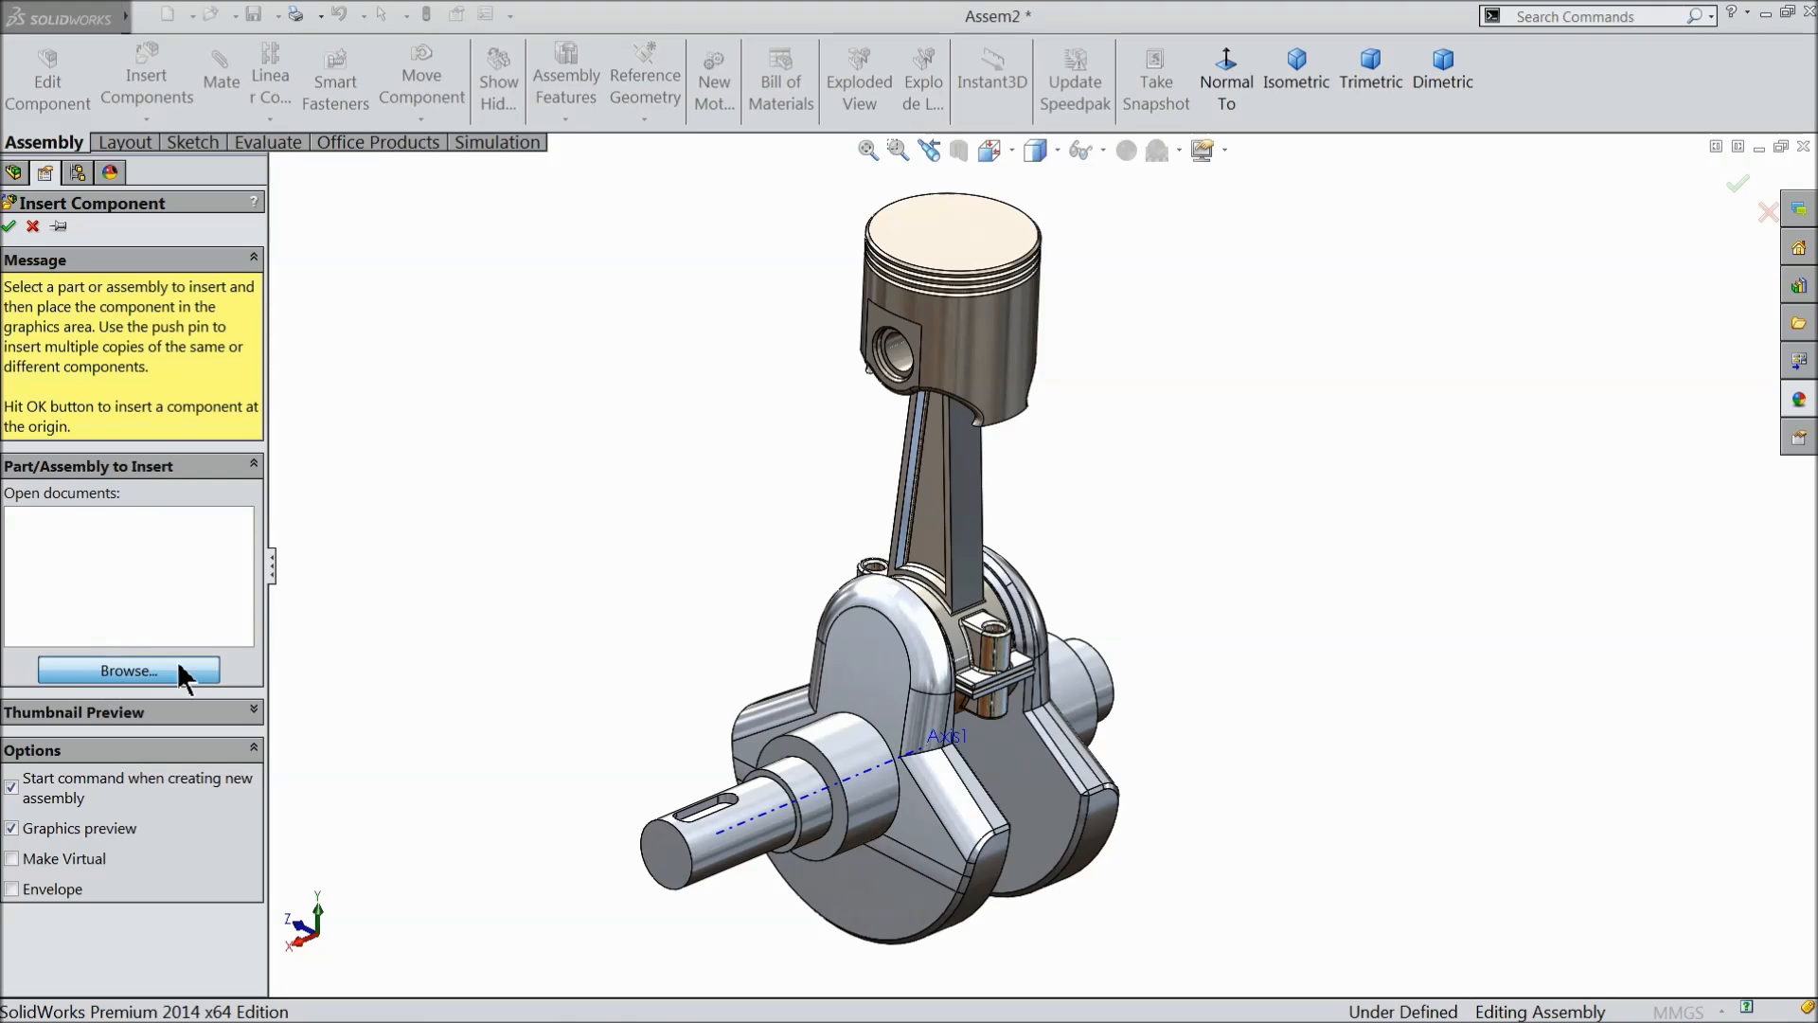
pyautogui.click(1202, 577)
pyautogui.click(1528, 865)
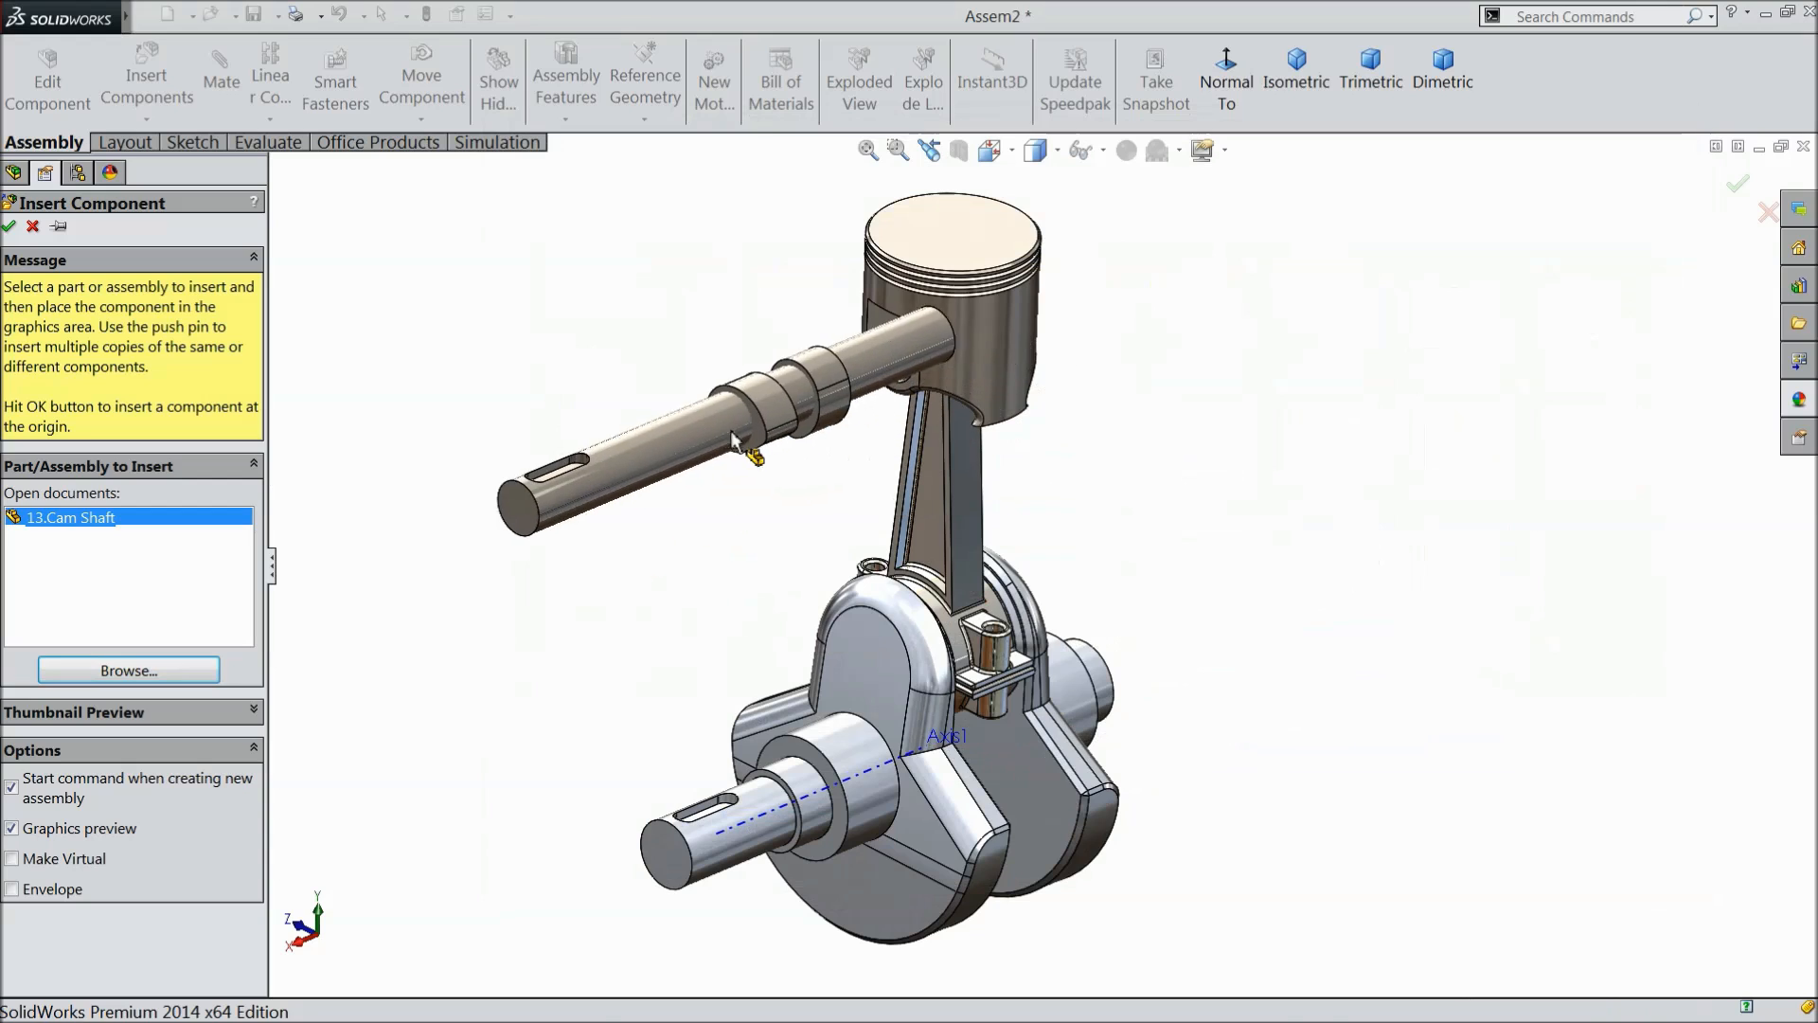
pyautogui.click(674, 453)
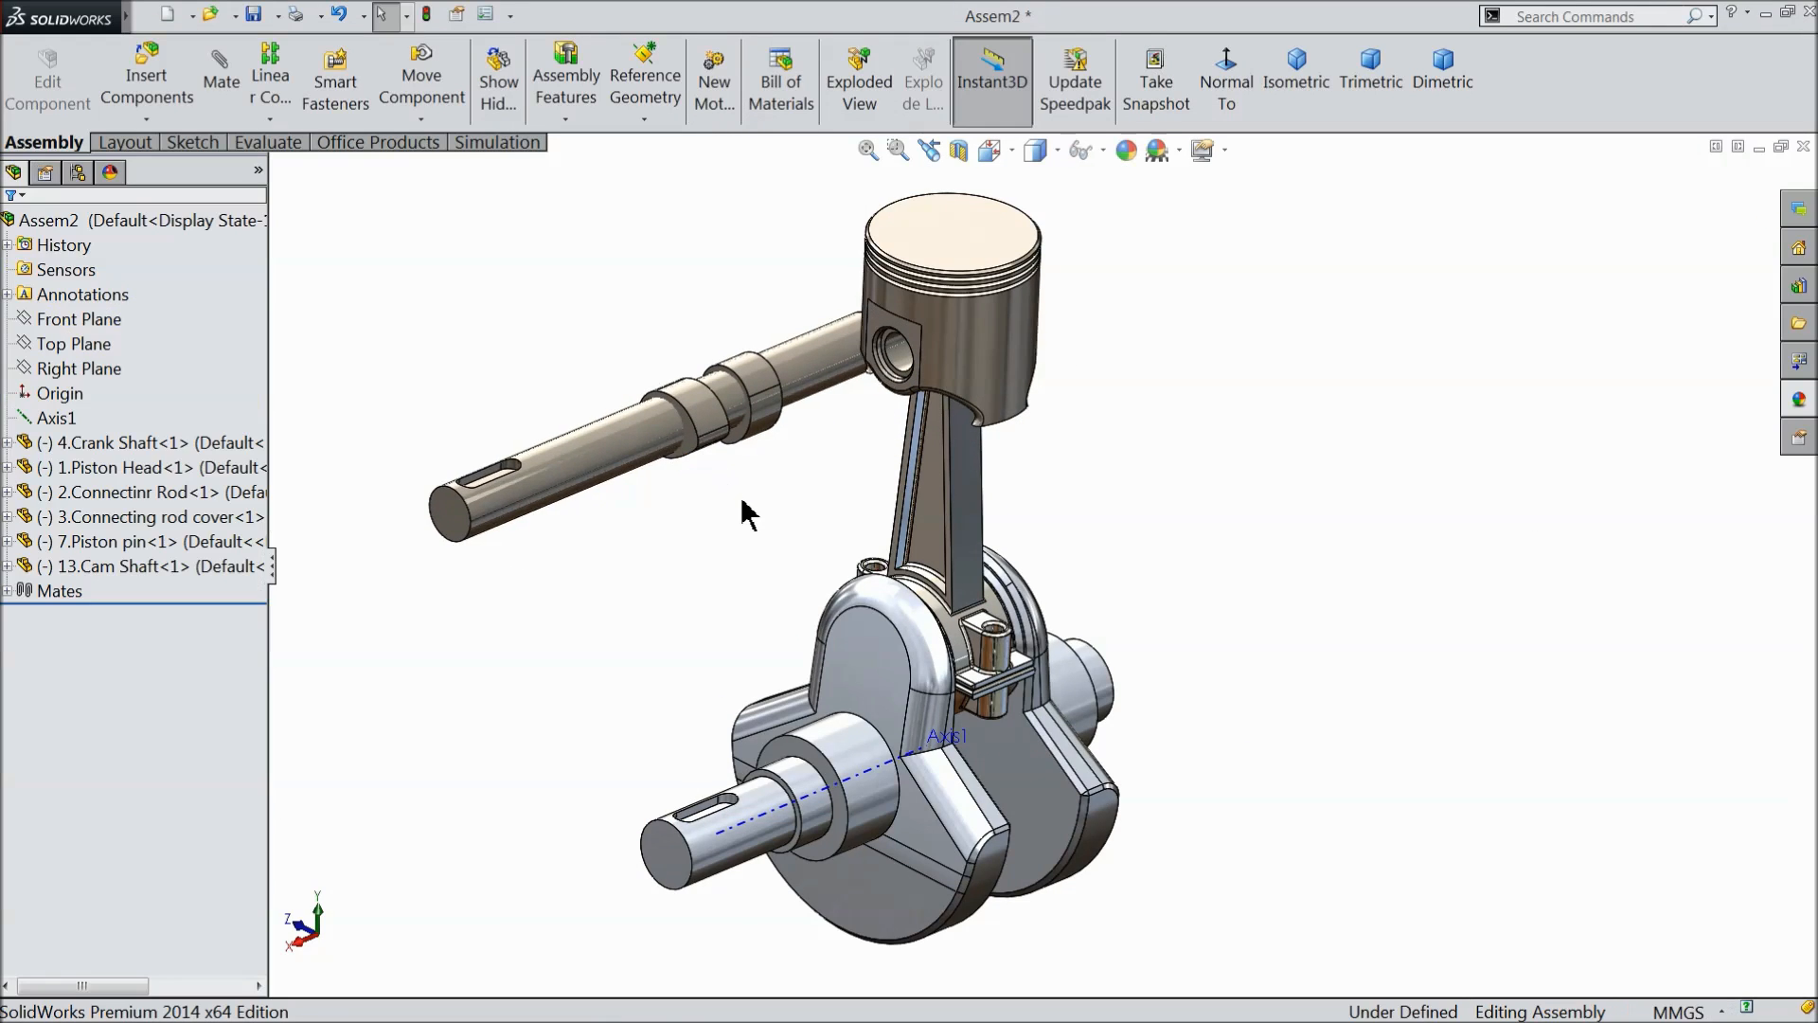
# - Add a coincident mate between the keyway-end faces of the crank shaft and the cam shaft
pyautogui.press('f')
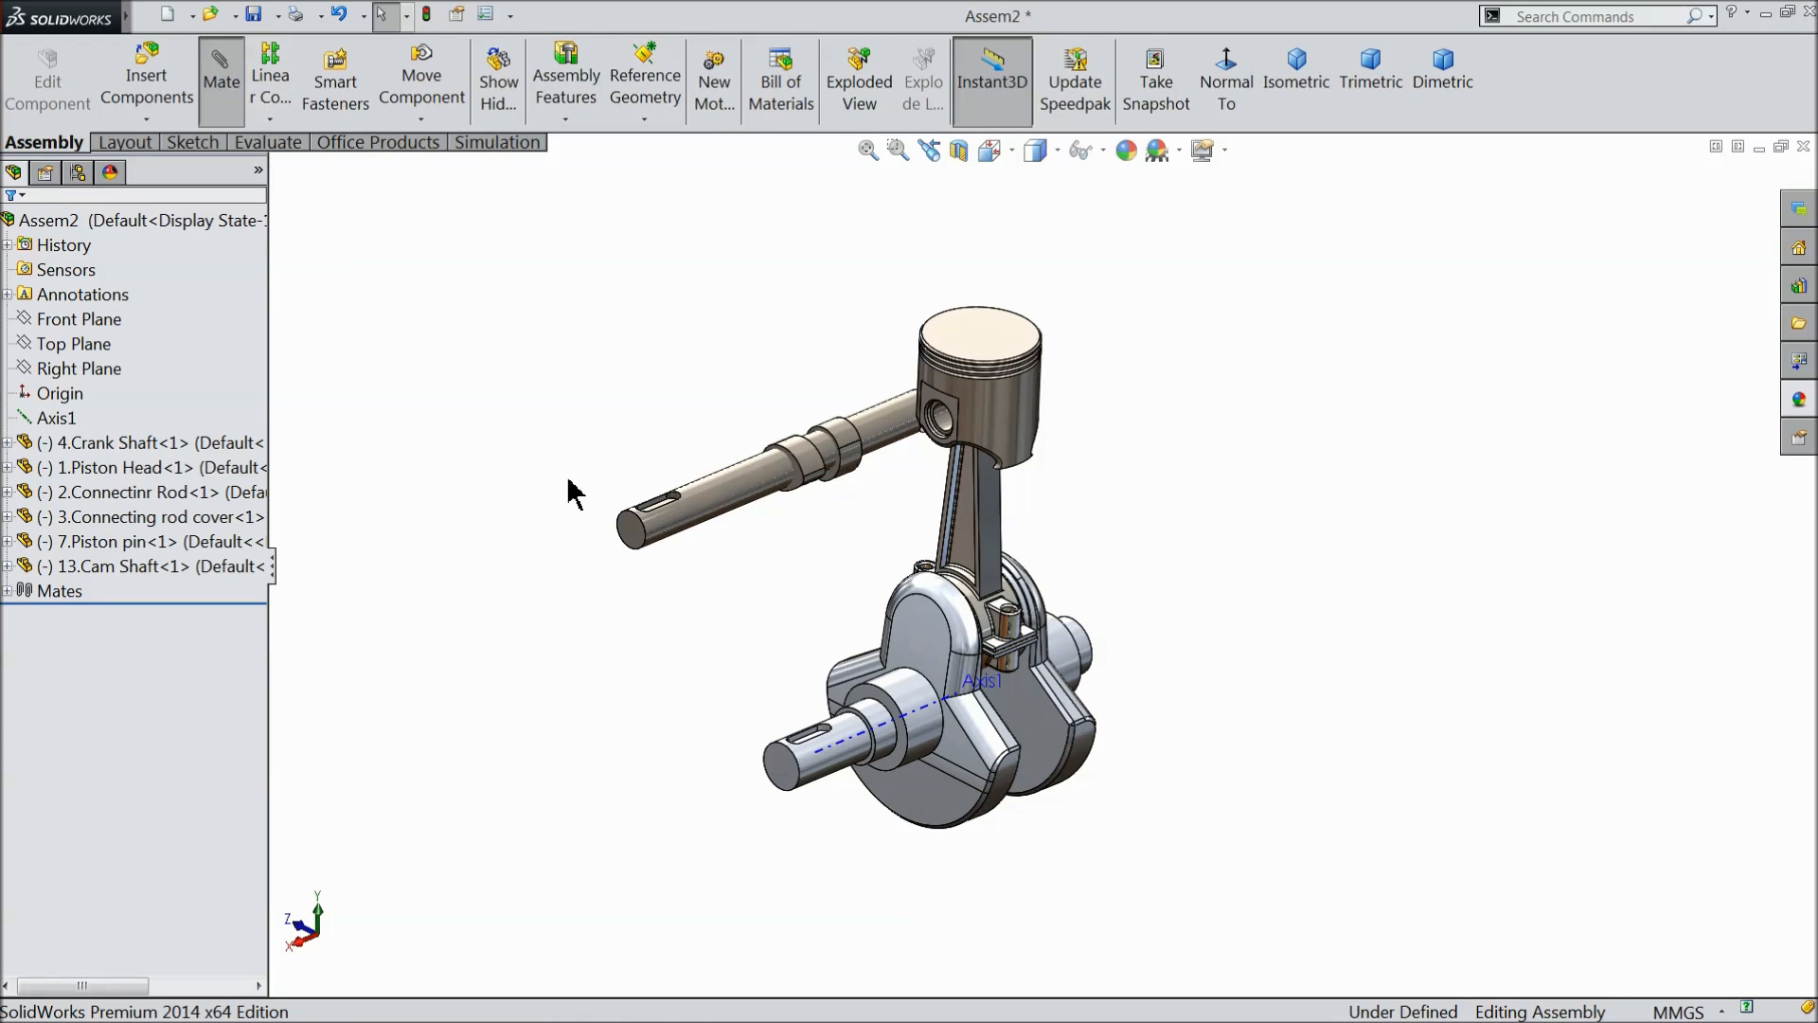
pyautogui.scroll(-2, 814, 767)
pyautogui.click(832, 807)
pyautogui.click(616, 462)
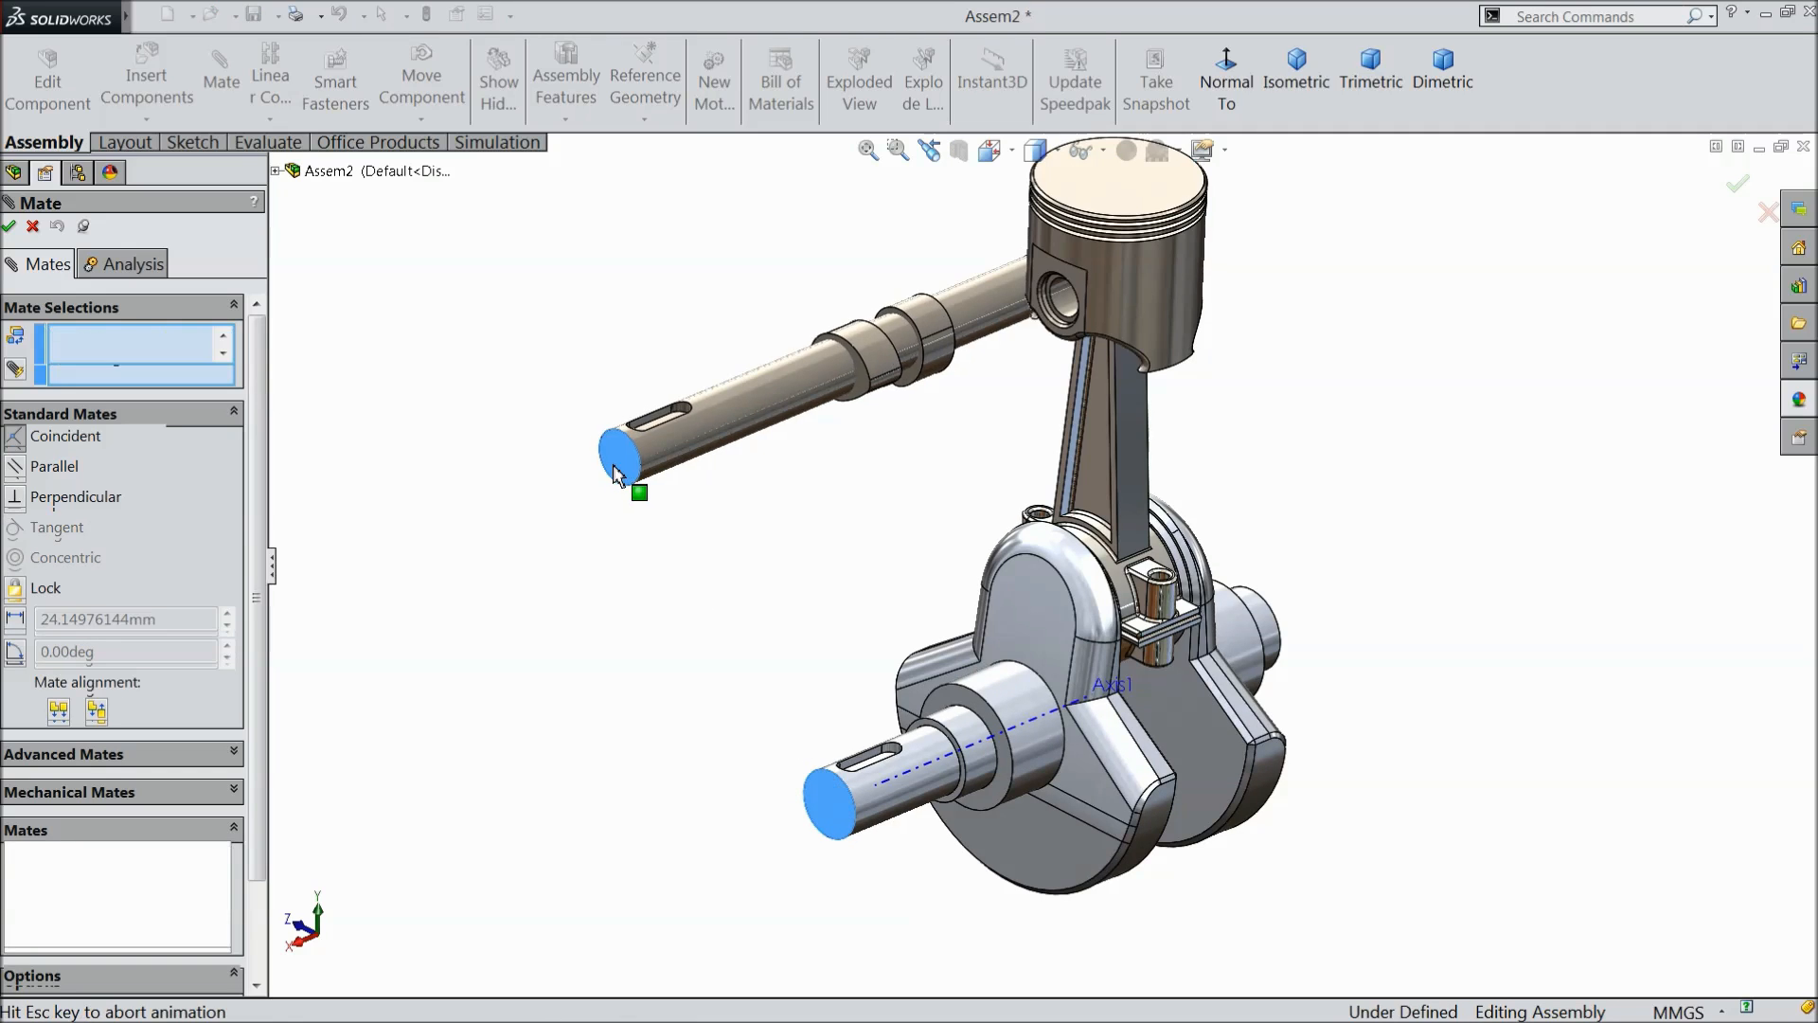
pyautogui.moveTo(755, 593)
pyautogui.mouseDown(button='middle')
pyautogui.moveTo(675, 589)
pyautogui.moveTo(754, 588)
pyautogui.mouseUp(button='middle')
pyautogui.click(580, 435)
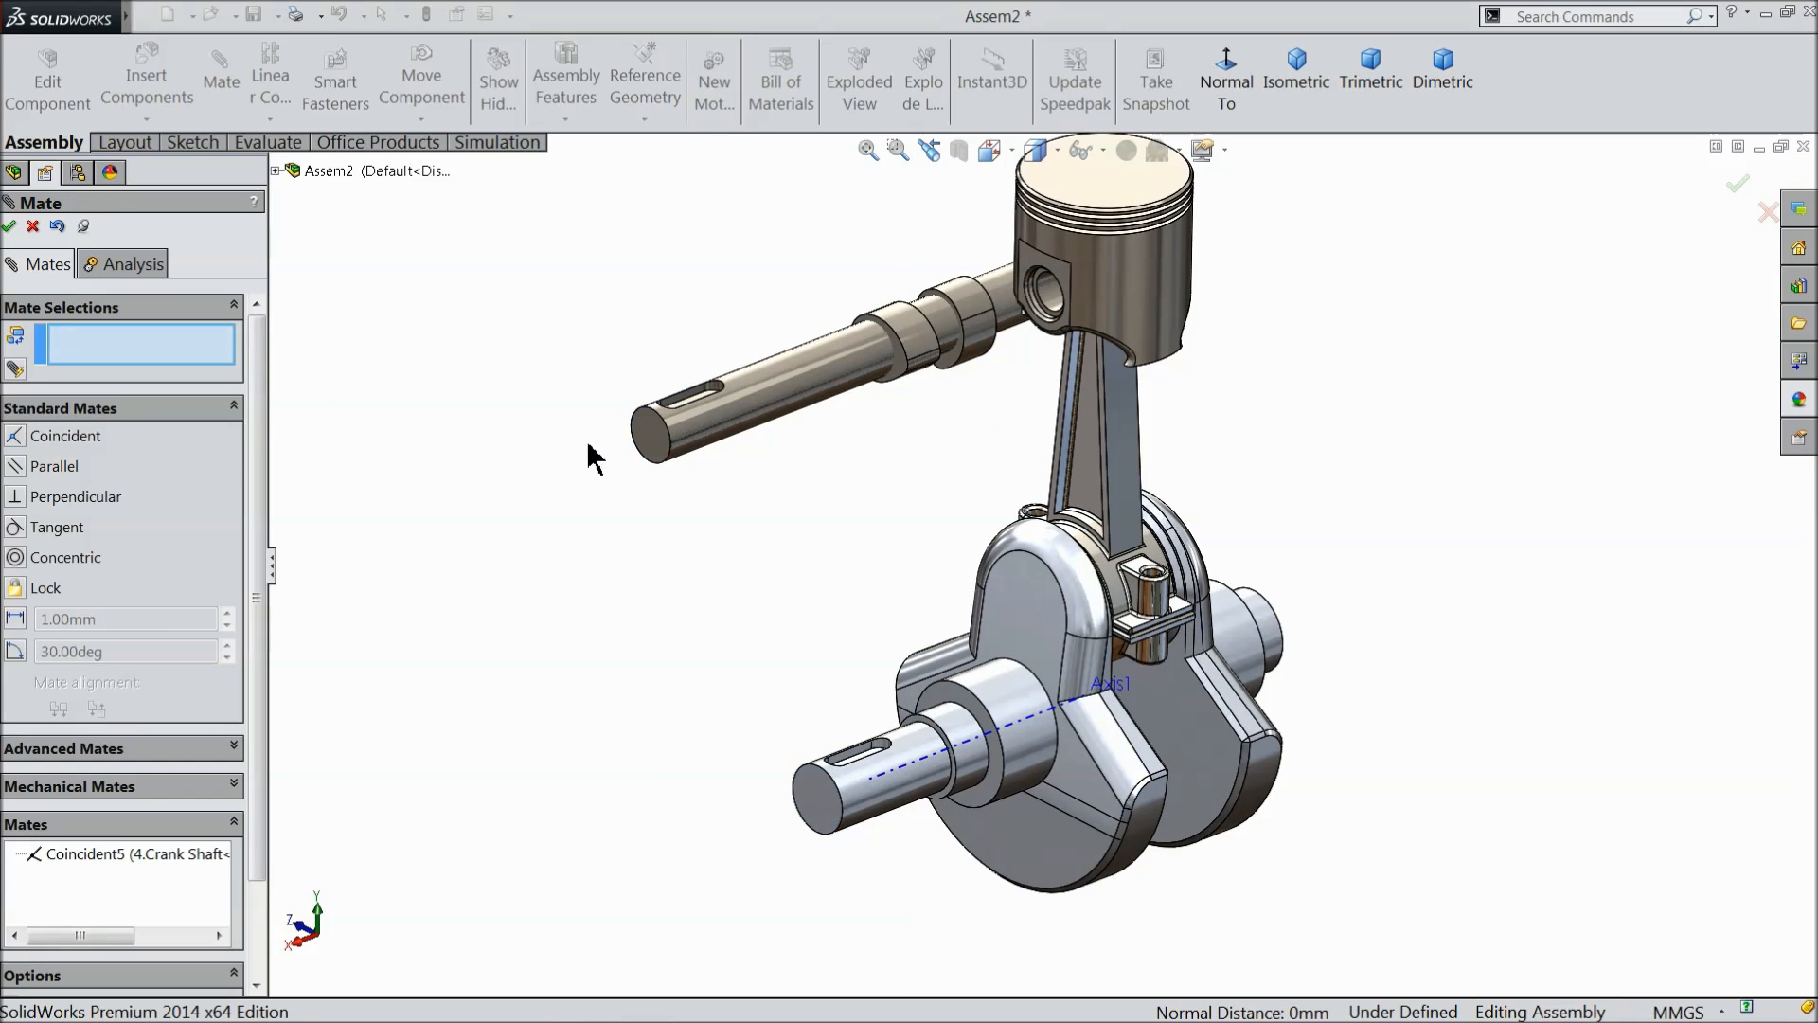
pyautogui.click(33, 227)
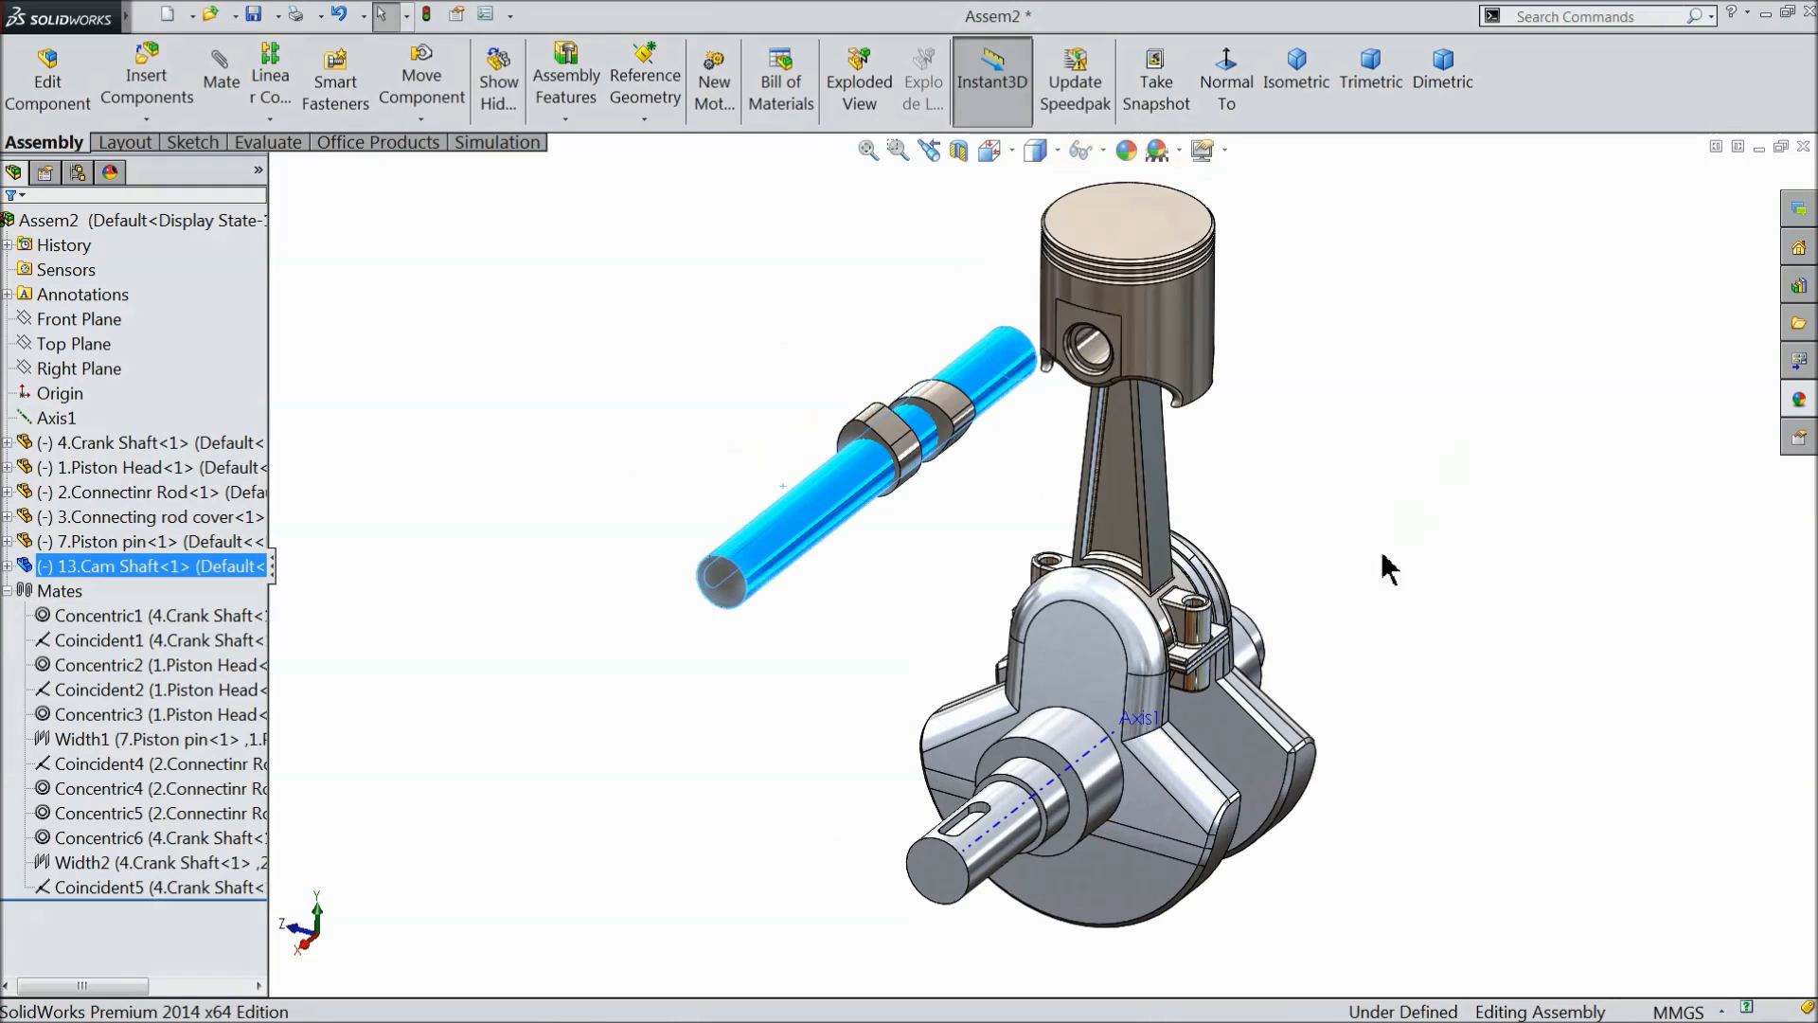
# - Move the cam shaft within its mated plane to a free spot beside the connecting rod
pyautogui.click(663, 776)
pyautogui.scroll(-3, 964, 871)
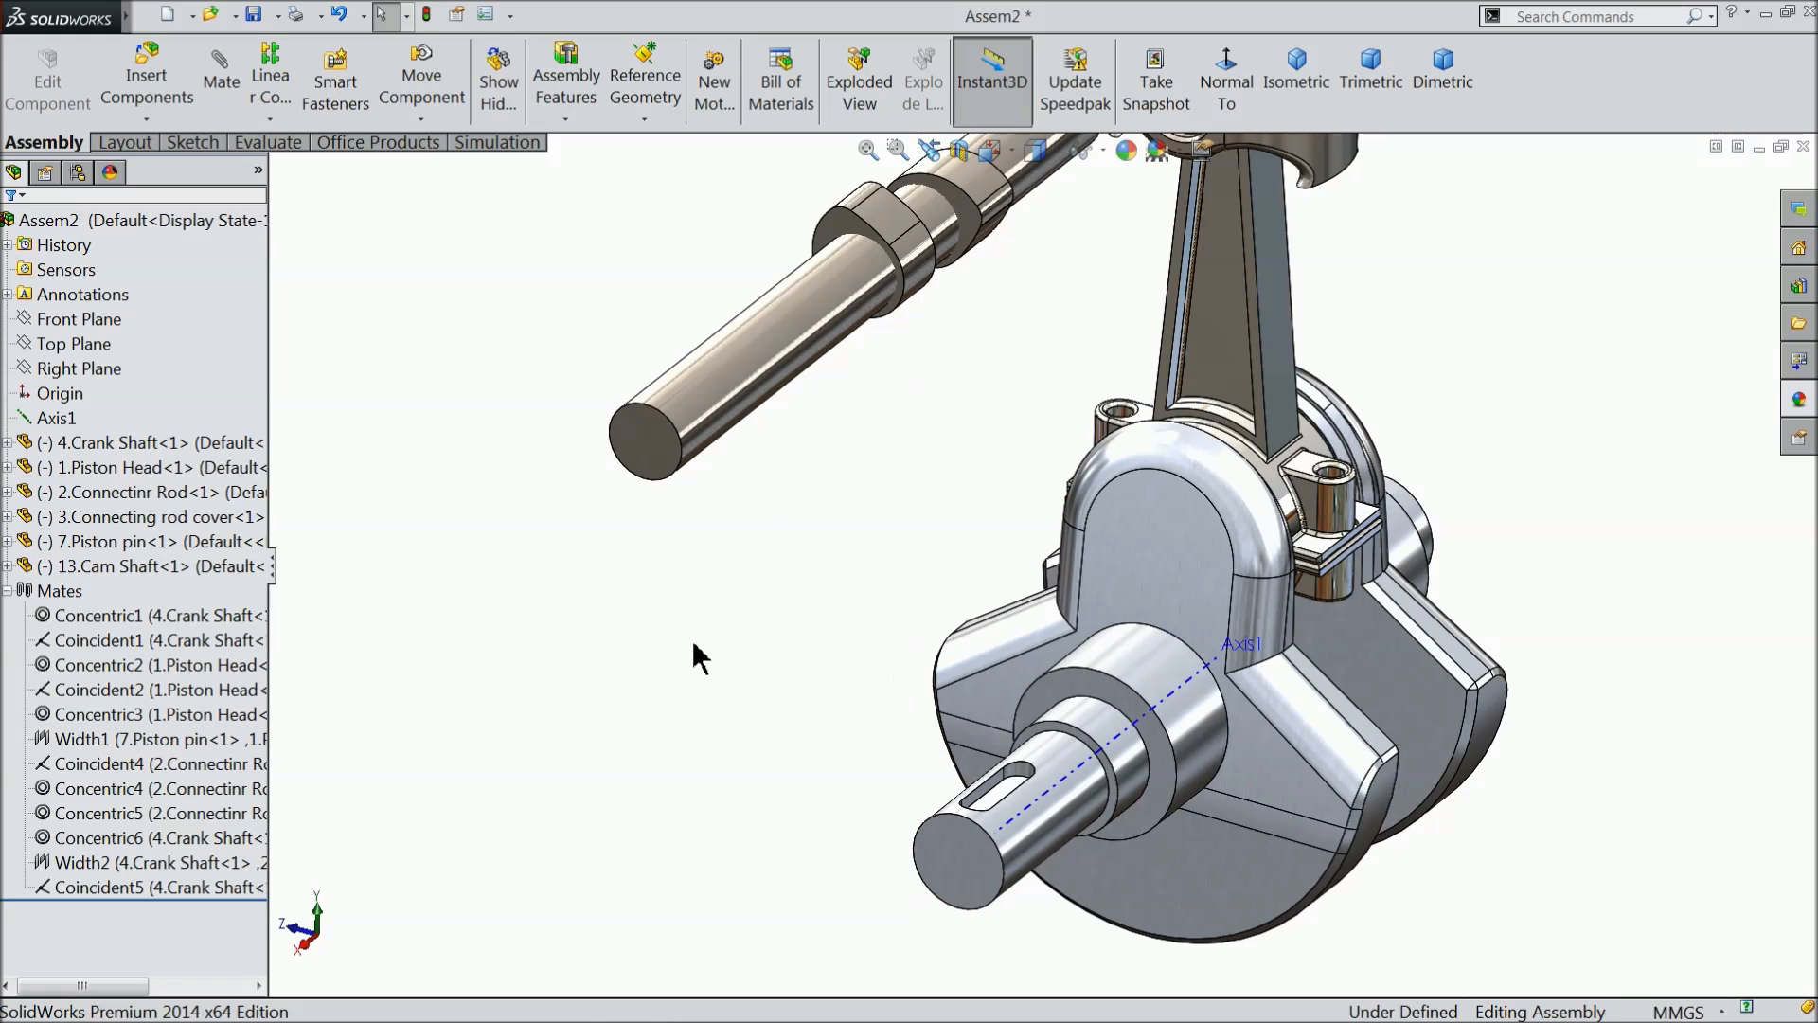
pyautogui.moveTo(767, 363); pyautogui.dragTo(752, 453)
pyautogui.moveTo(794, 570)
pyautogui.mouseDown(button='middle')
pyautogui.moveTo(708, 552)
pyautogui.moveTo(710, 568)
pyautogui.moveTo(800, 548)
pyautogui.mouseUp(button='middle')
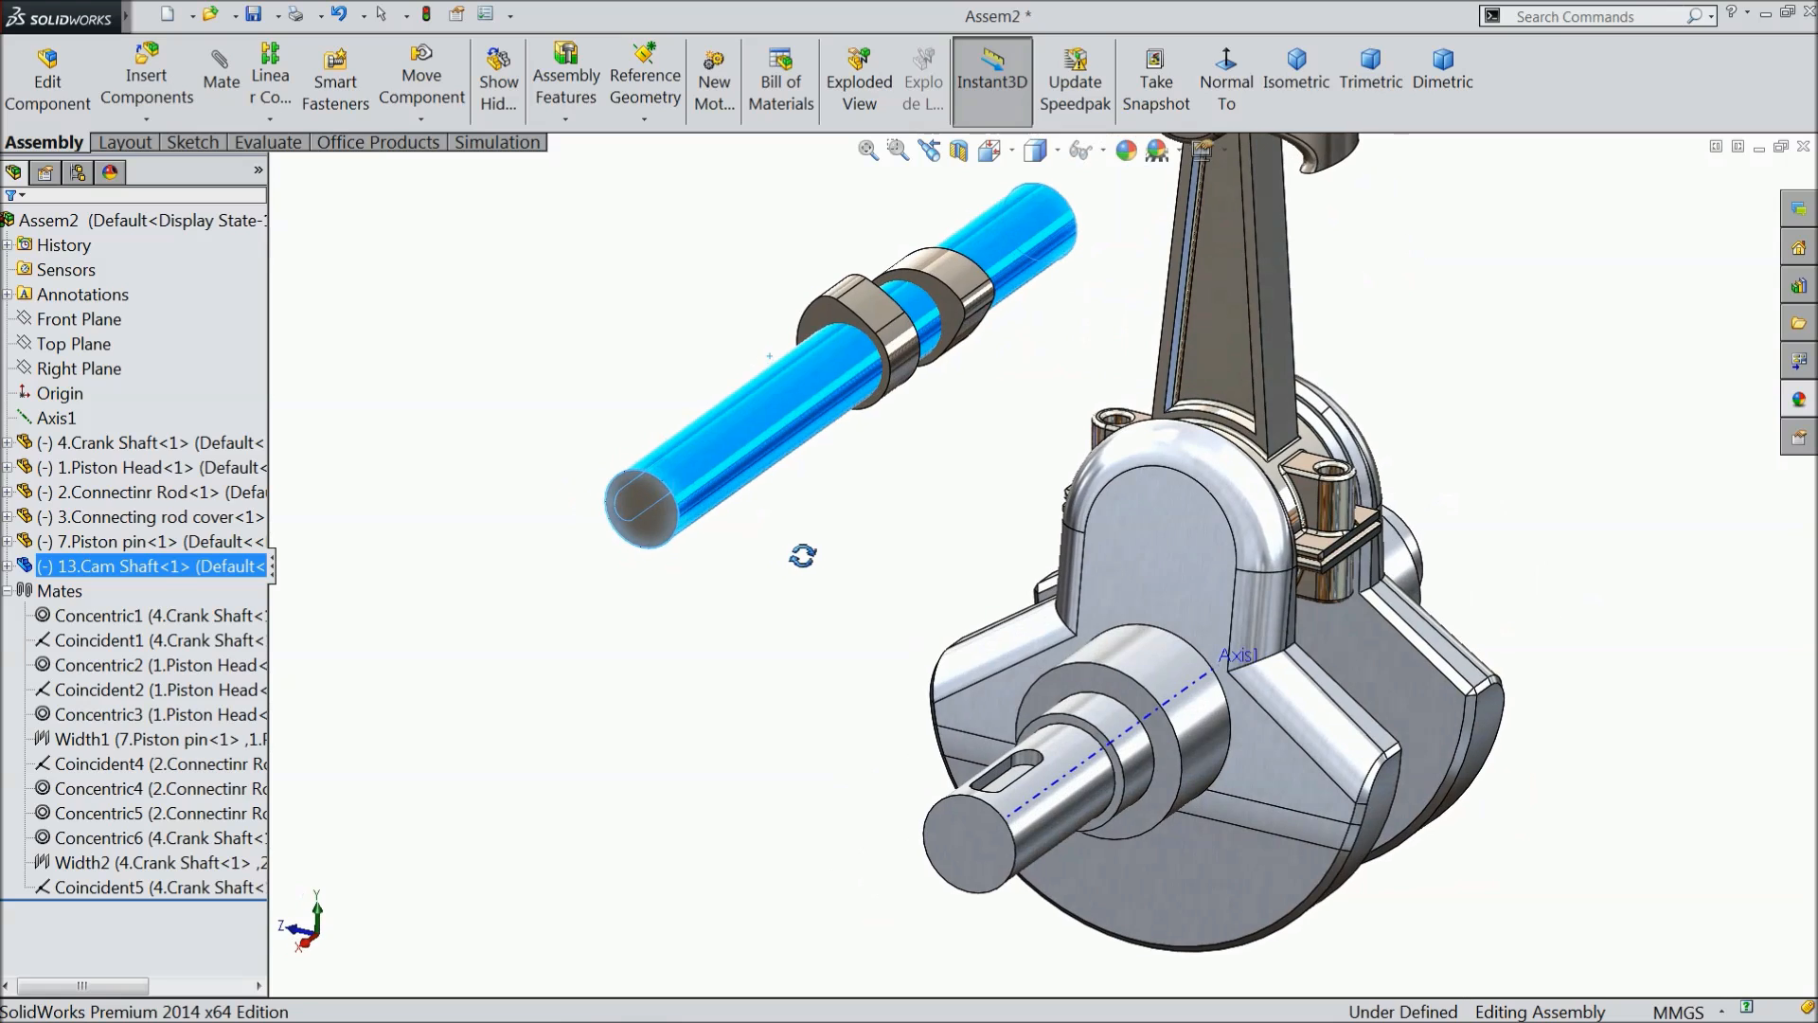
# - Start a sketch on the crank shaft's keyway-end face and view it straight on
pyautogui.click(827, 701)
pyautogui.click(967, 837)
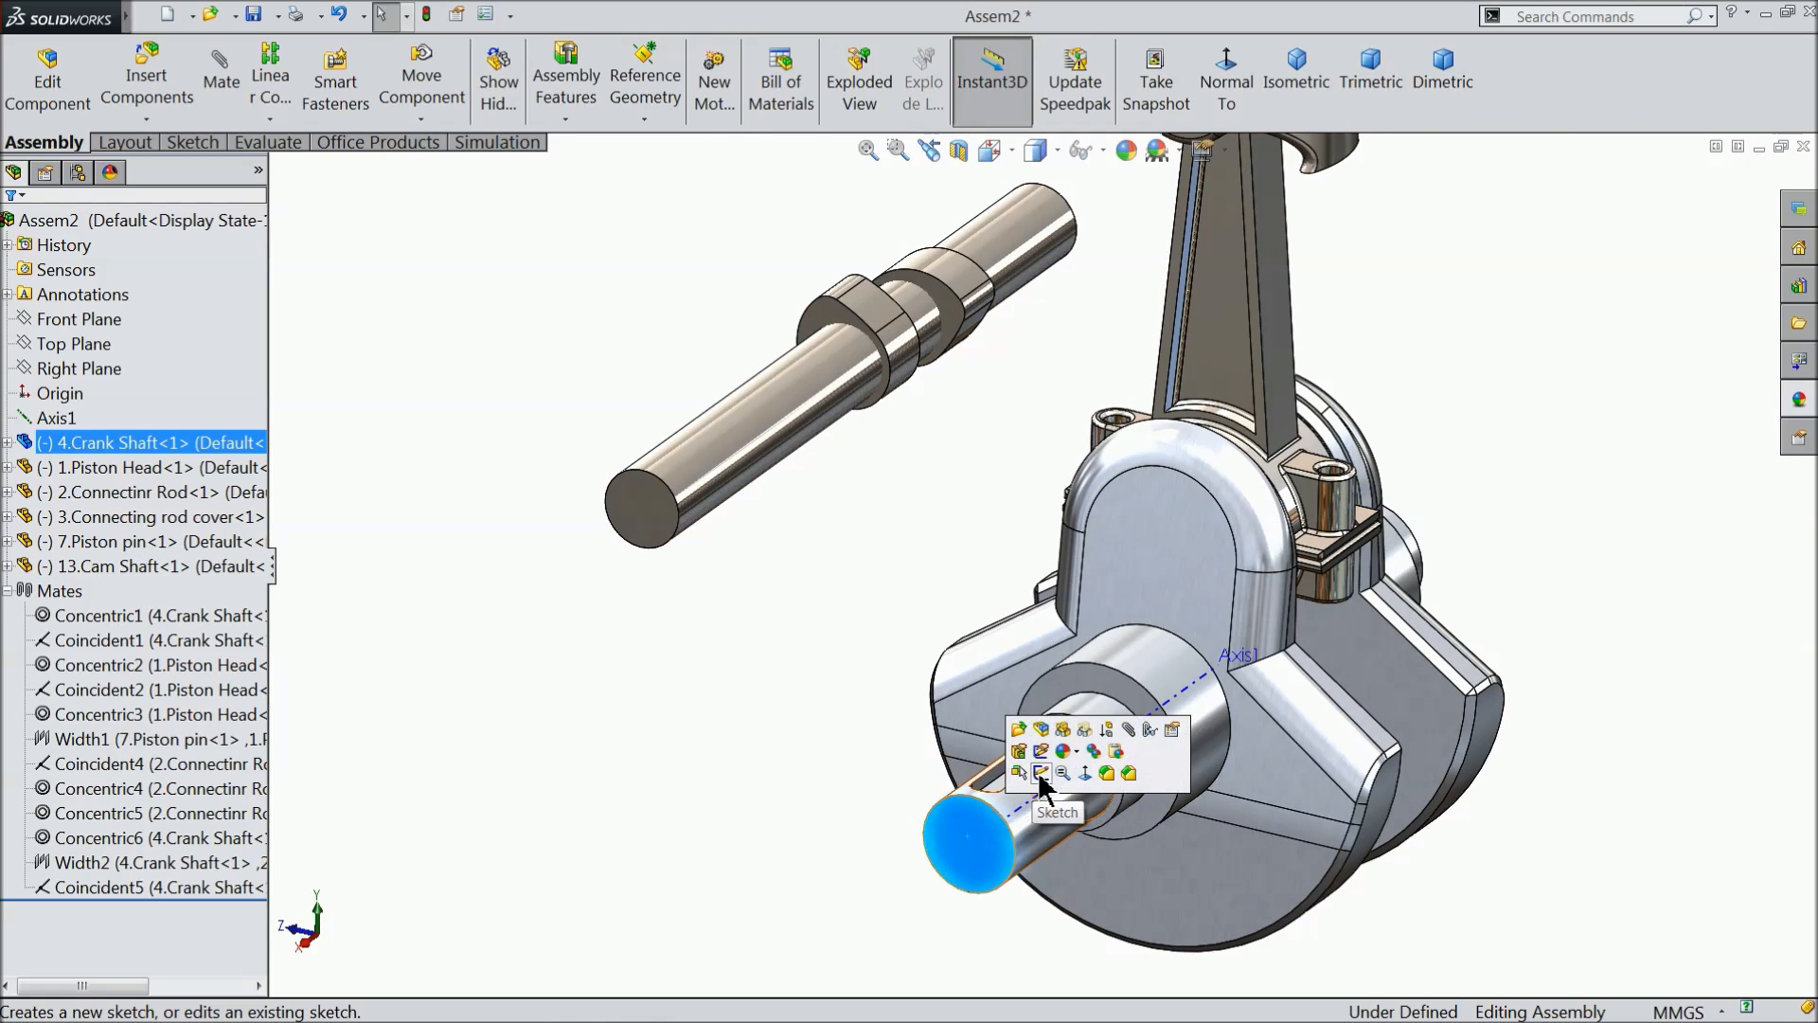
pyautogui.click(1066, 779)
pyautogui.click(1223, 85)
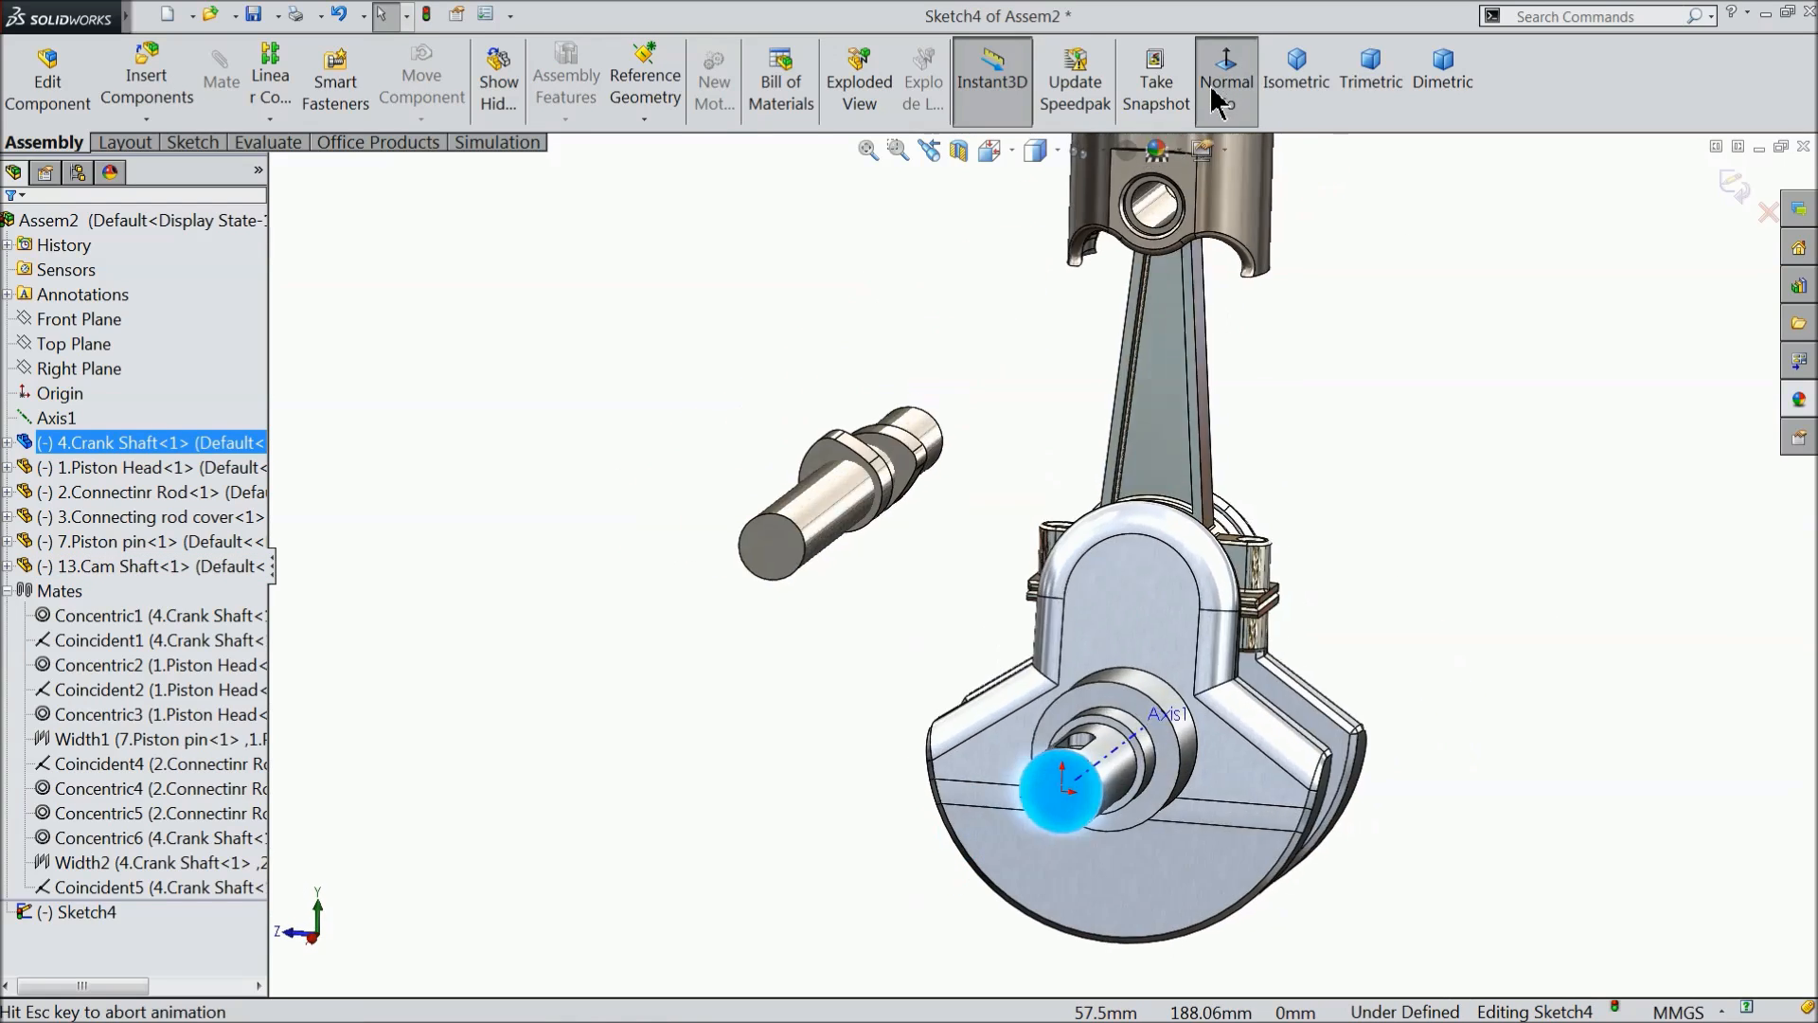
# - Sketch a right triangle of centerlines from the crank shaft's center towards the cam shaft, about 68 mm wide with a hypotenuse of about 92 mm
pyautogui.click(126, 142)
pyautogui.click(180, 53)
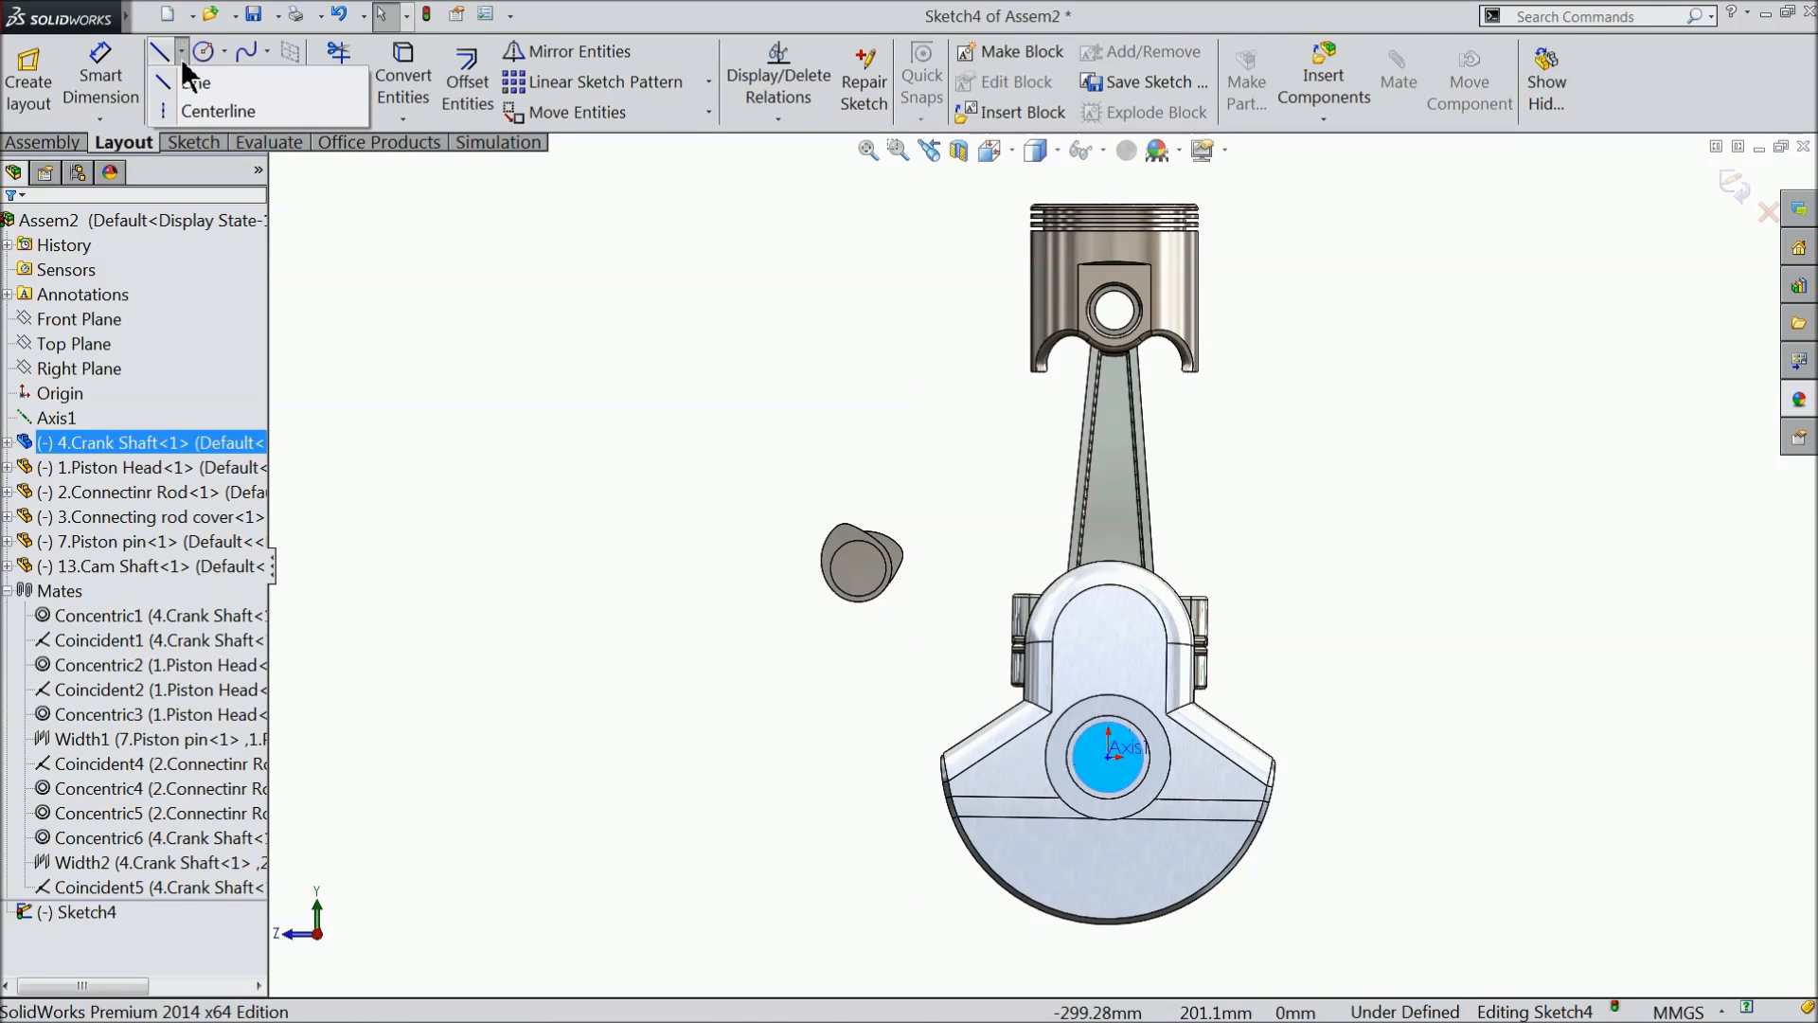
pyautogui.click(208, 112)
pyautogui.scroll(-2, 1141, 790)
pyautogui.scroll(-2, 1141, 791)
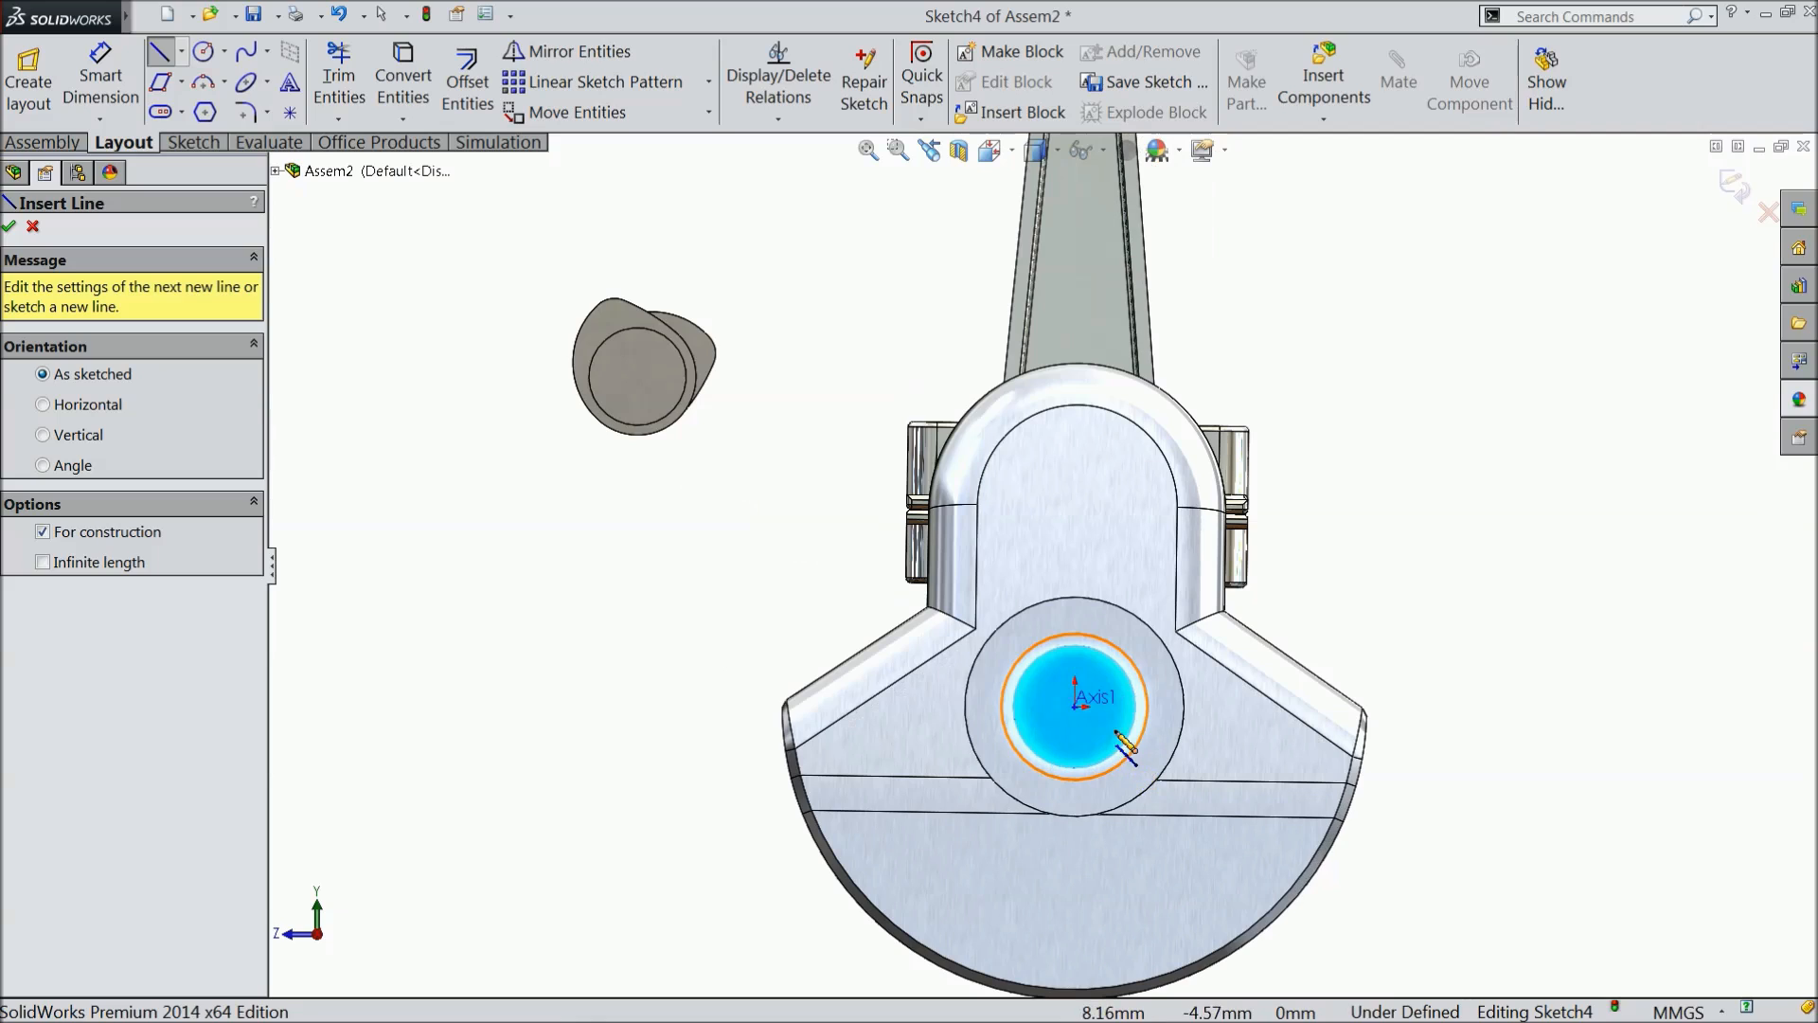
pyautogui.click(1075, 707)
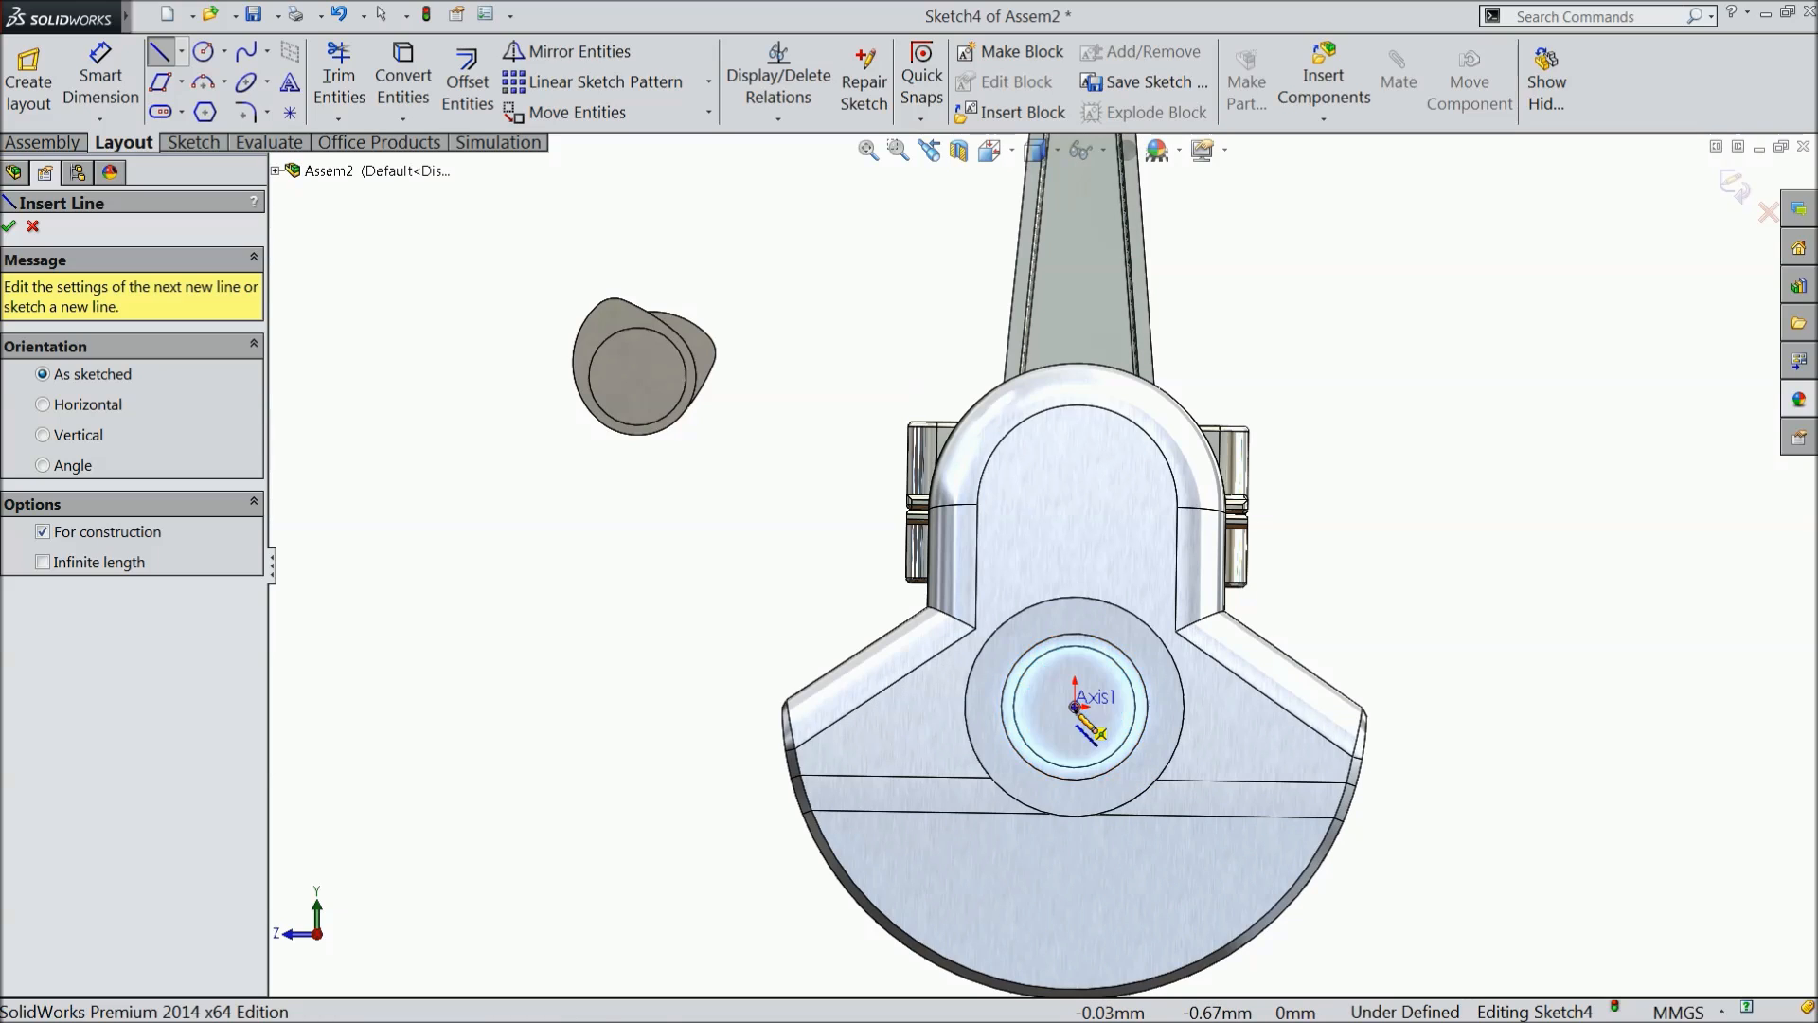
pyautogui.click(742, 707)
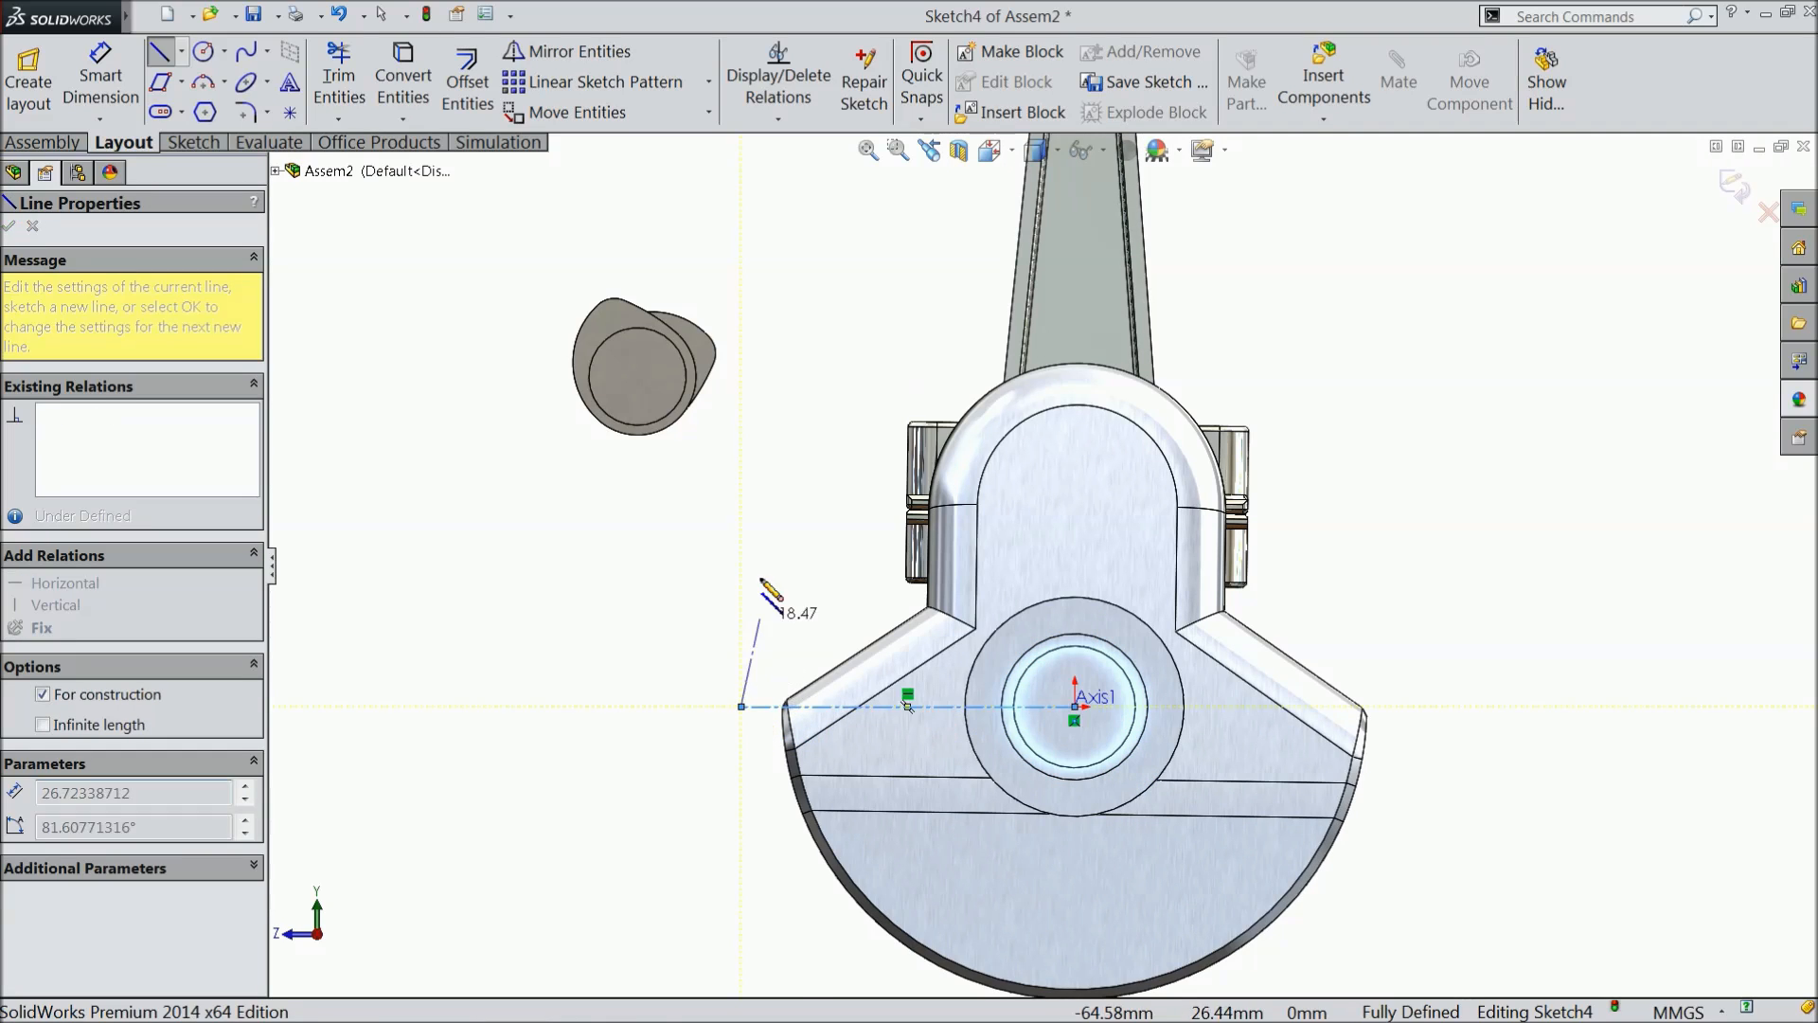
pyautogui.click(741, 408)
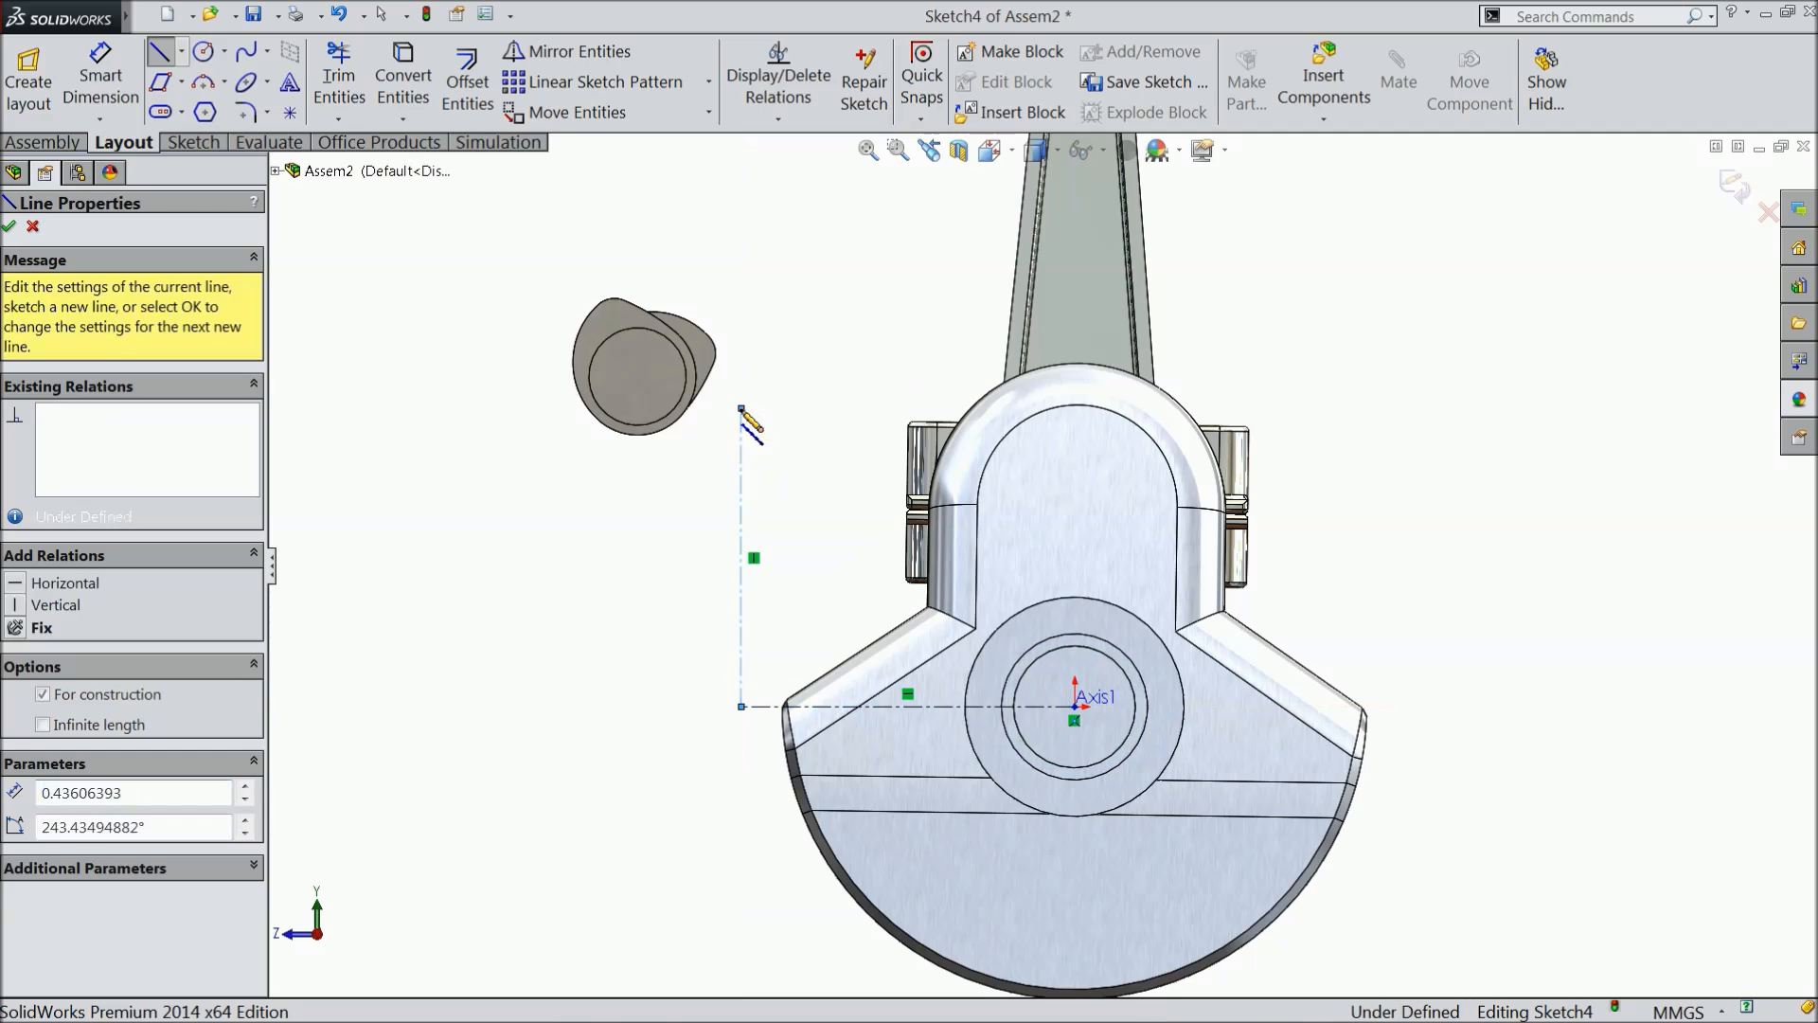
pyautogui.click(1084, 715)
pyautogui.rightClick(1310, 433)
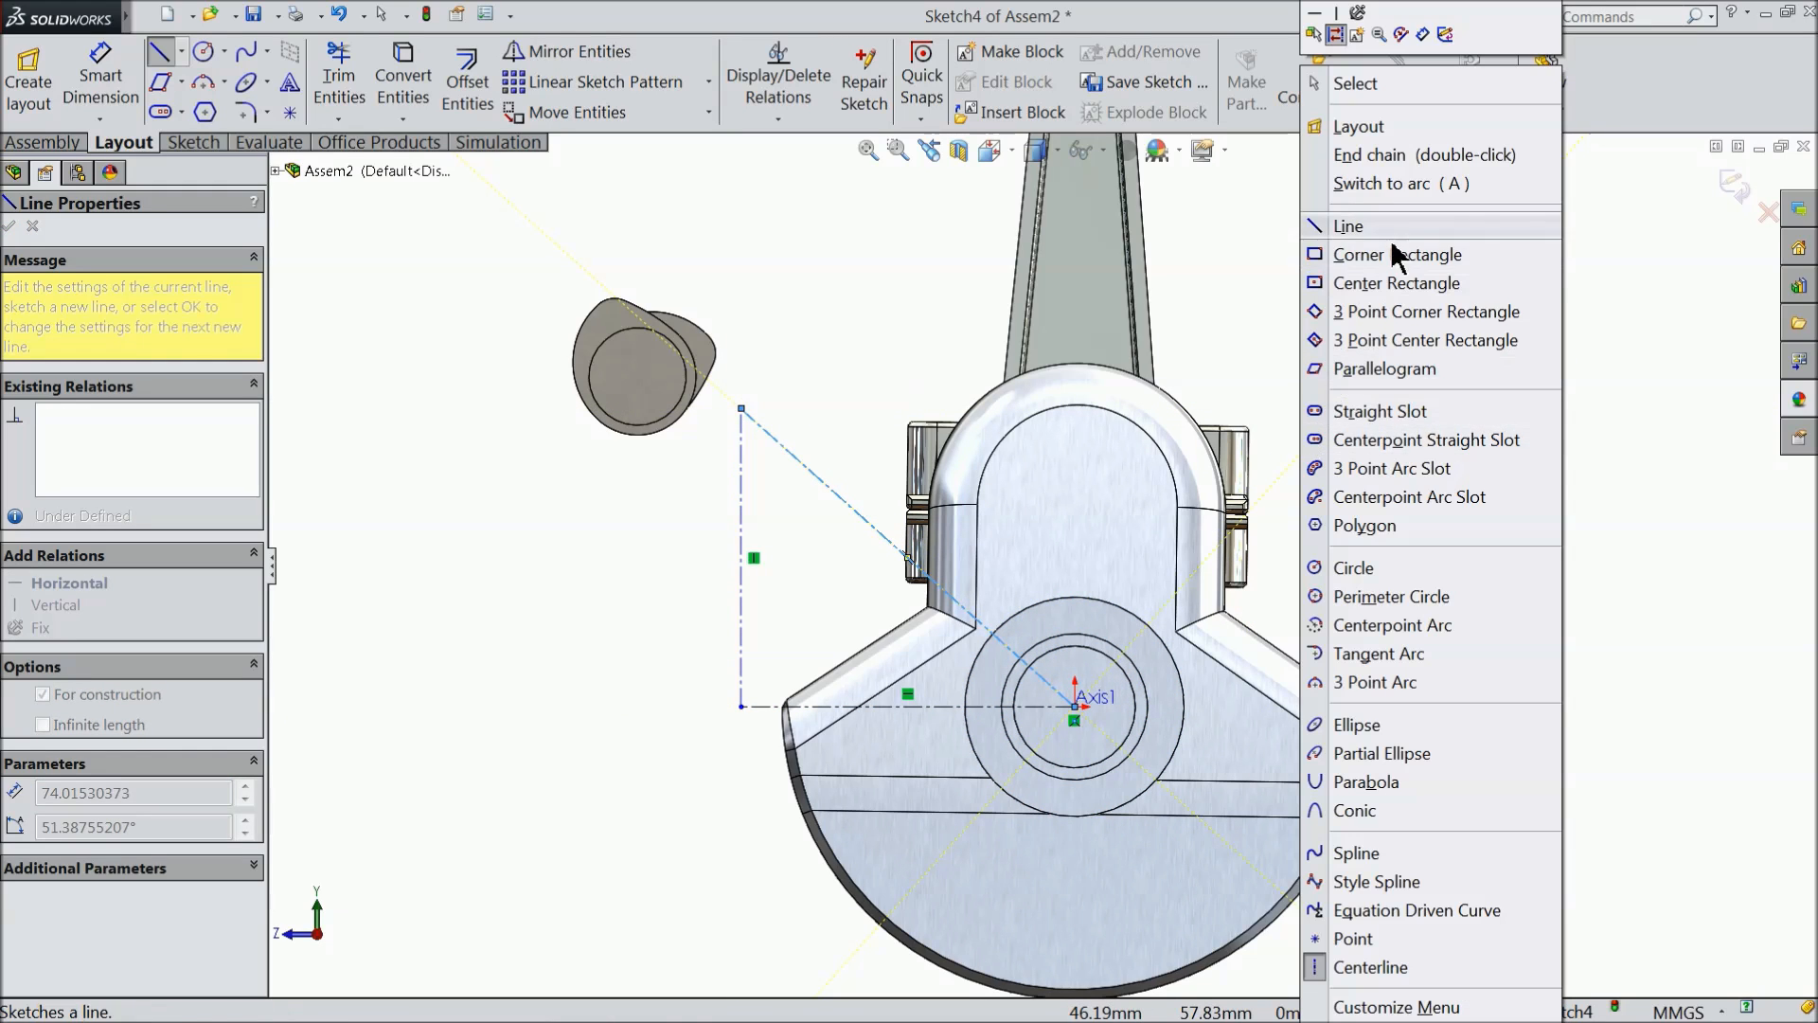
pyautogui.click(1371, 95)
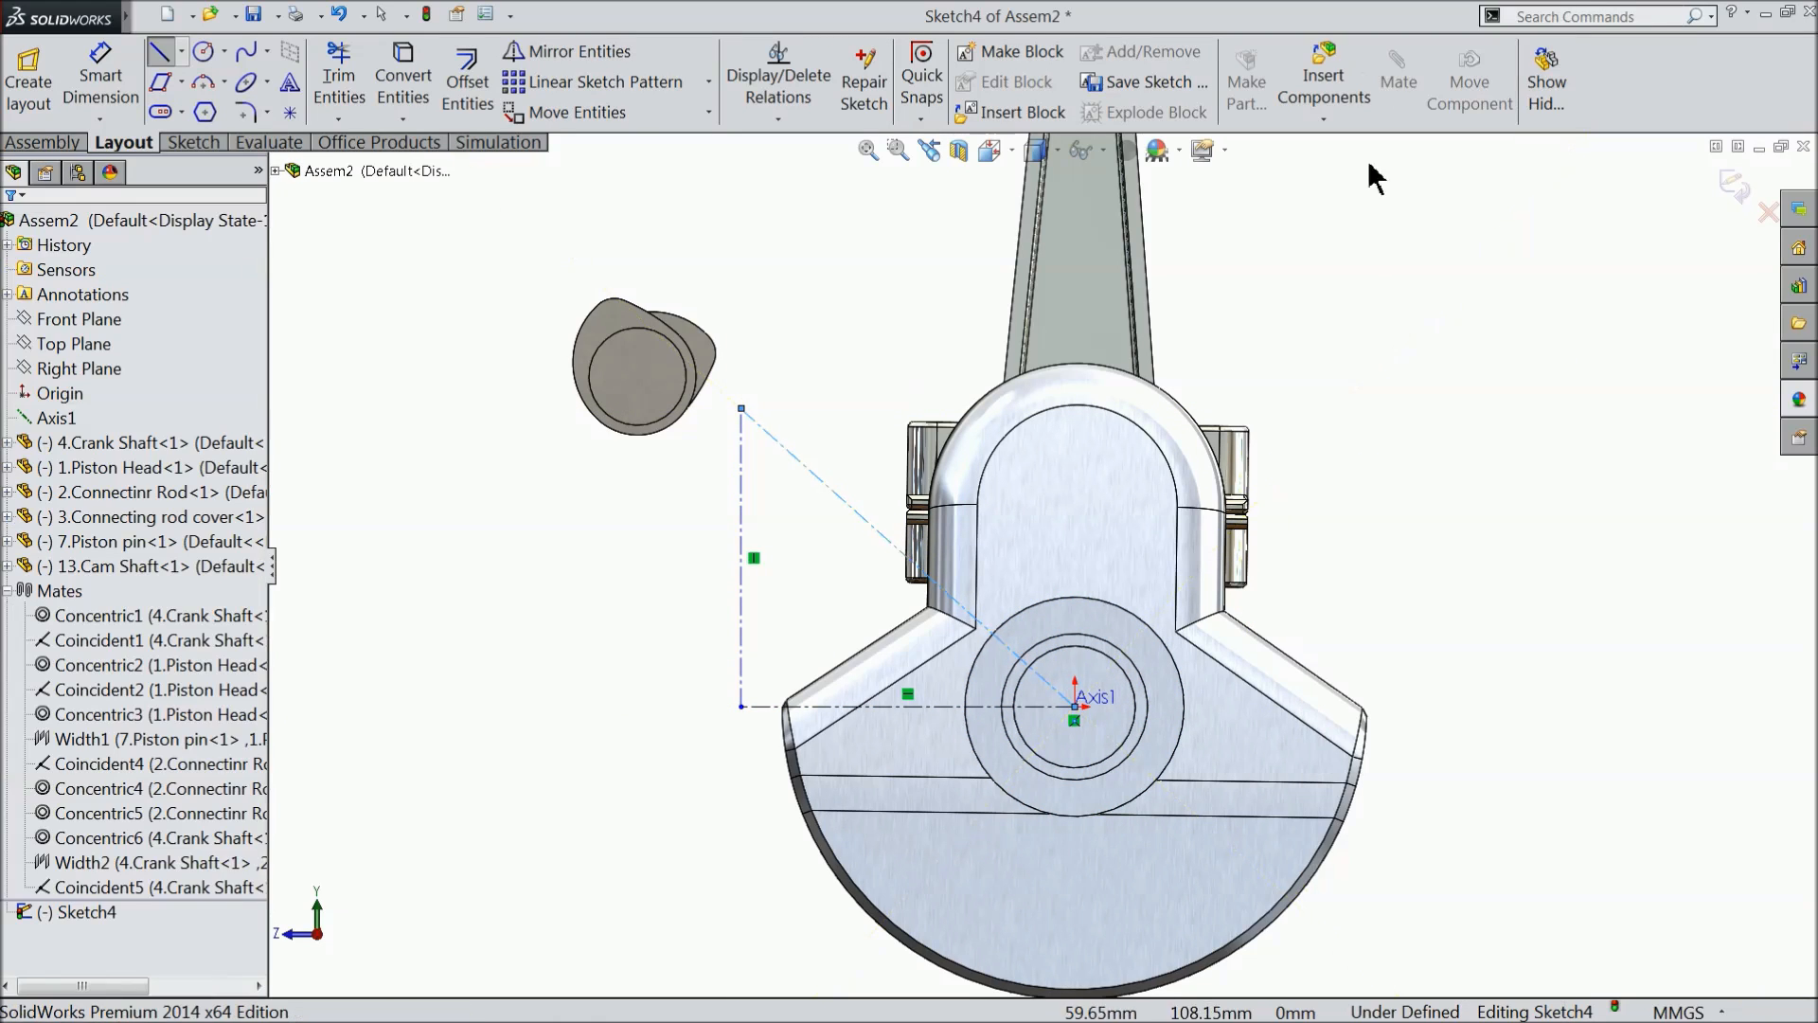
# - Dimension the triangle's horizontal centerline to 65 mm
pyautogui.click(100, 80)
pyautogui.scroll(2, 918, 758)
pyautogui.scroll(-3, 923, 801)
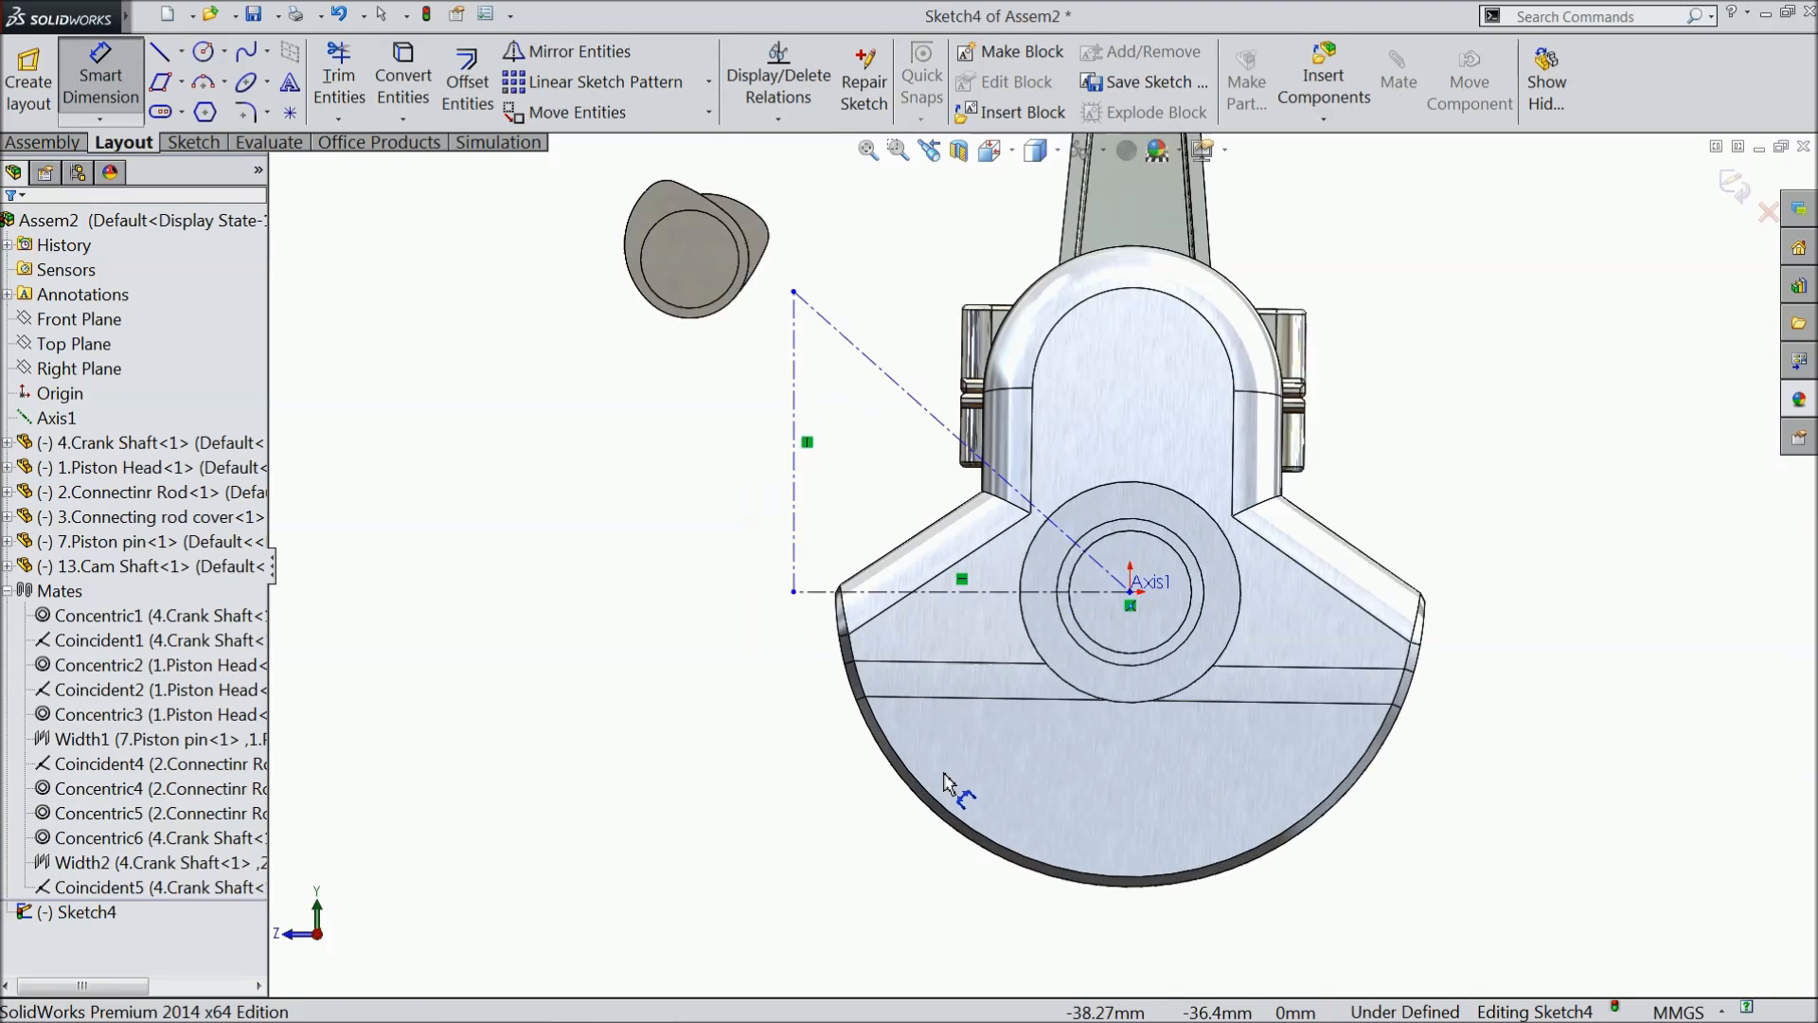
pyautogui.click(996, 547)
pyautogui.click(999, 784)
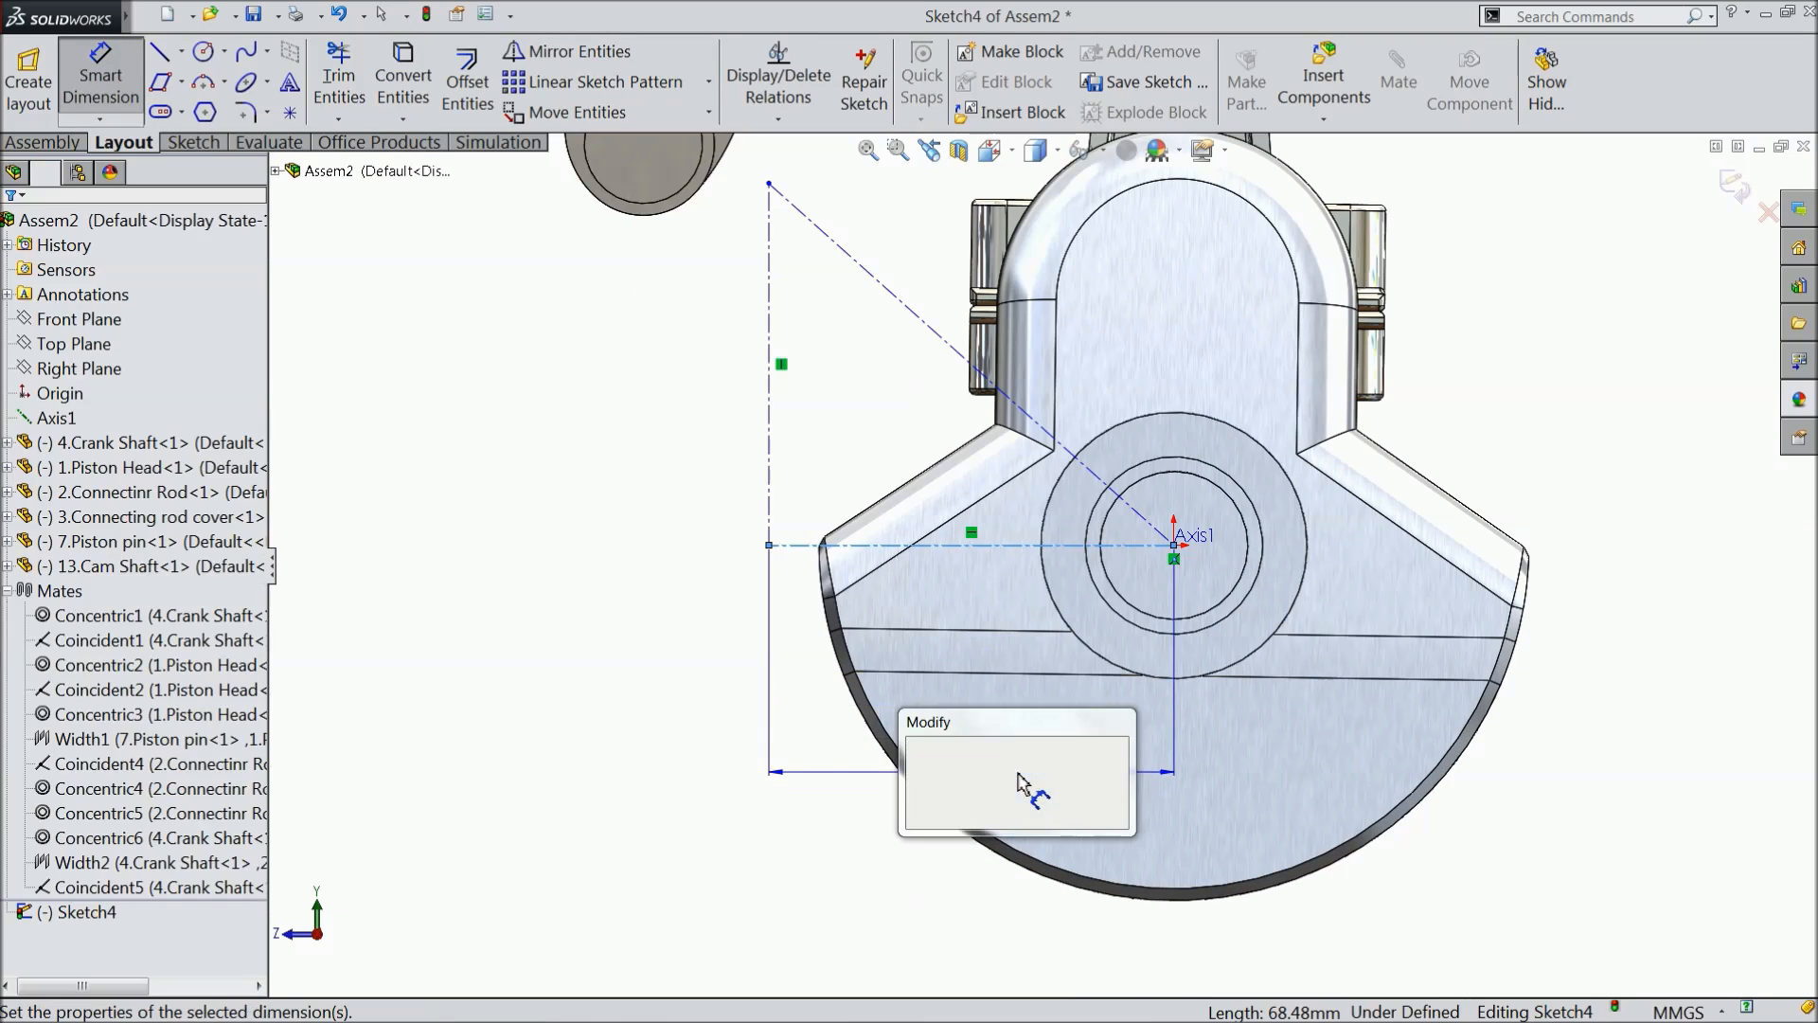
pyautogui.write('65')
pyautogui.click(916, 751)
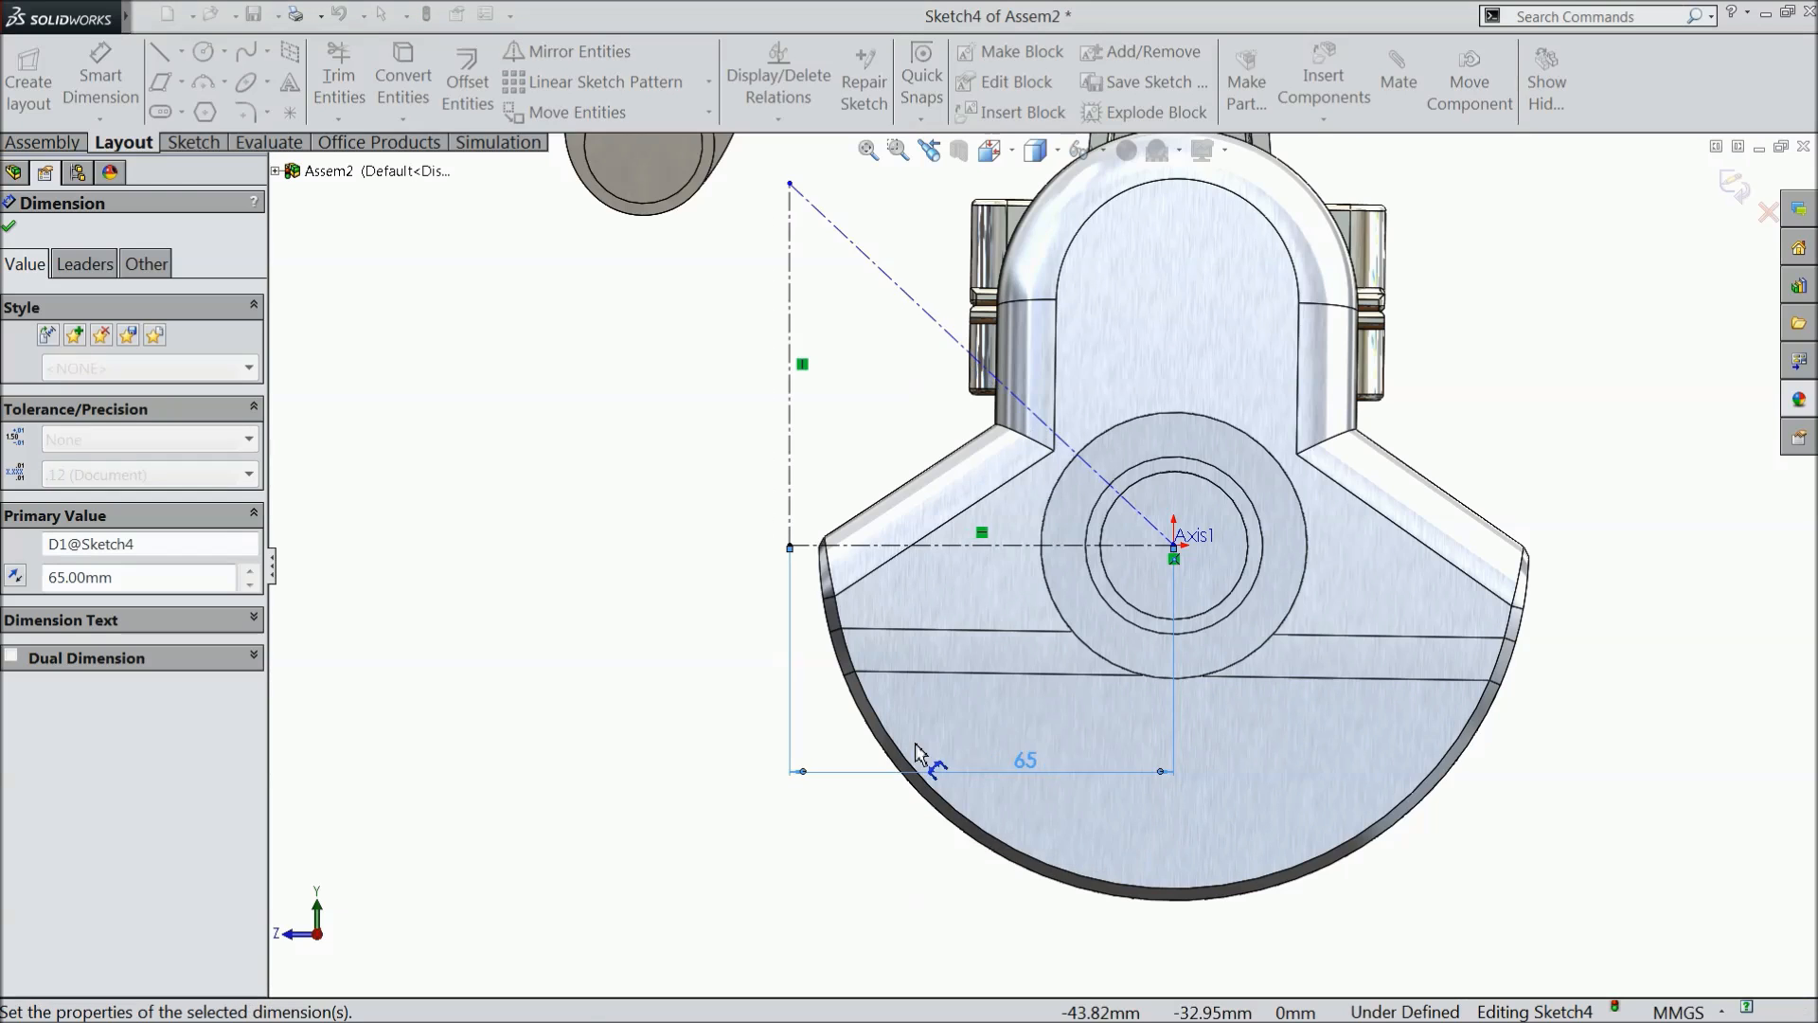
# - Dimension the triangle's sloping centerline to 97 mm and exit the sketch
pyautogui.scroll(3, 973, 549)
pyautogui.scroll(-3, 972, 509)
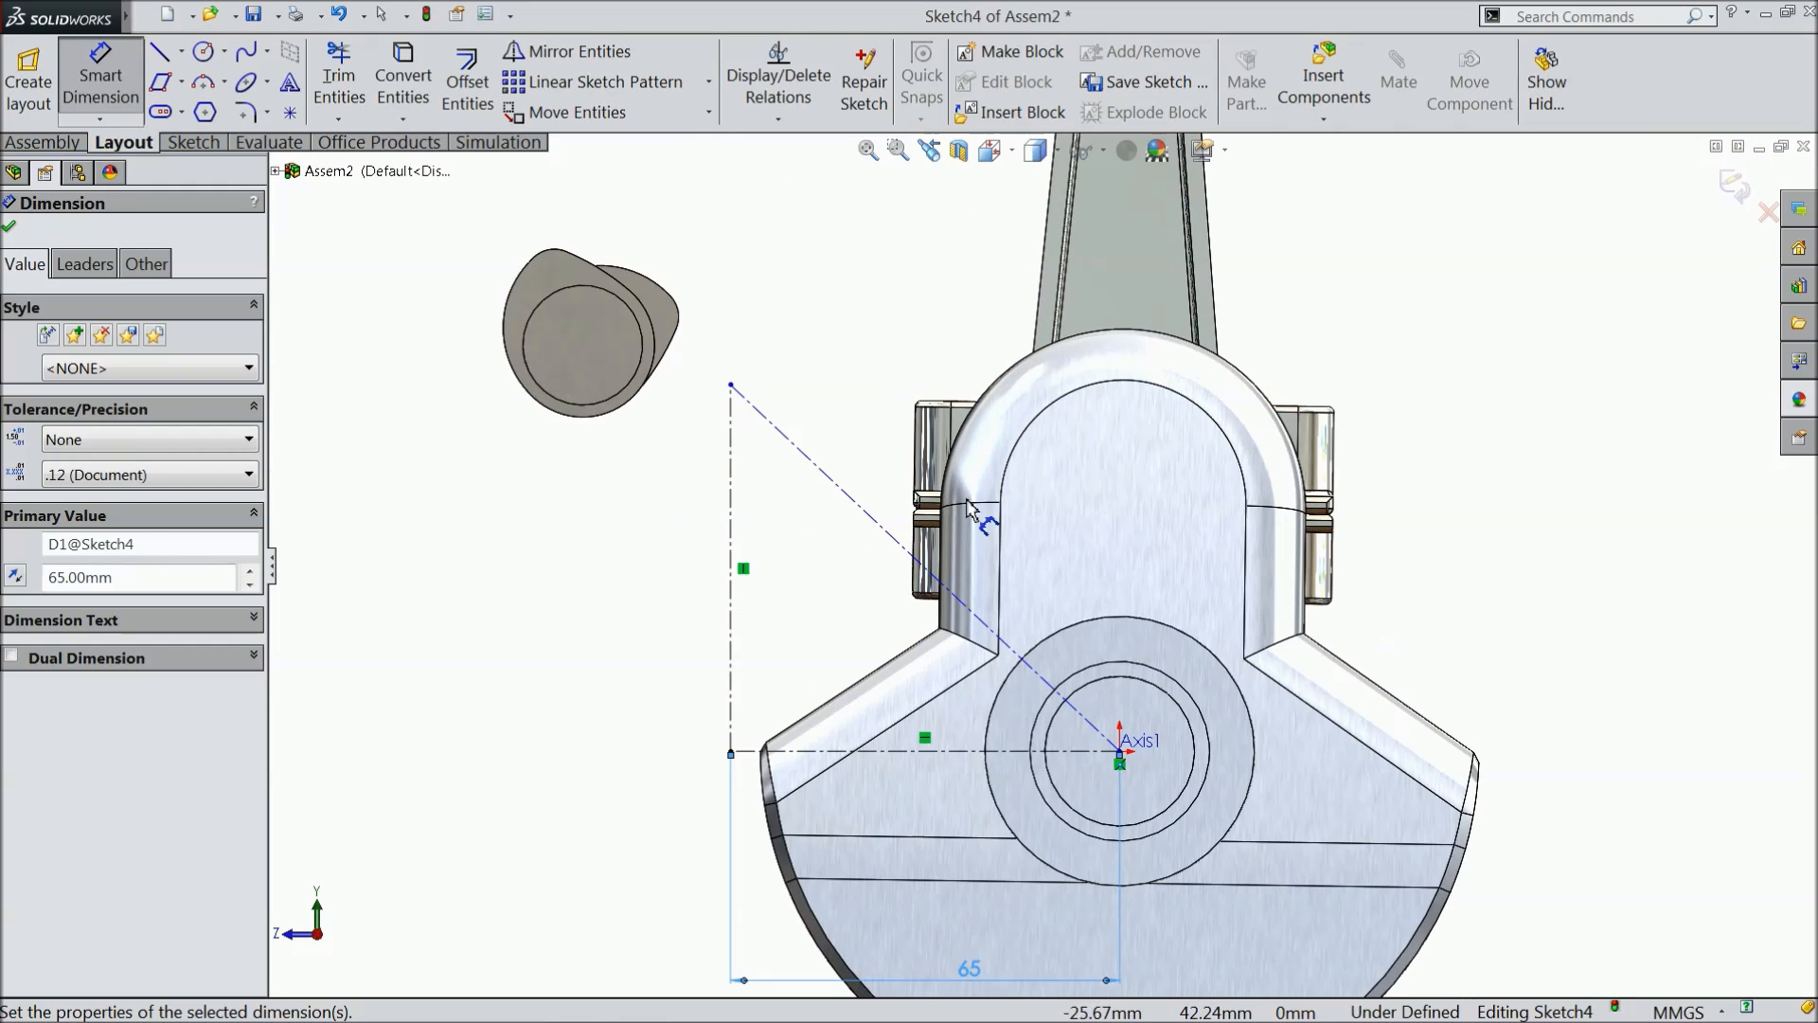
pyautogui.click(923, 568)
pyautogui.click(1046, 428)
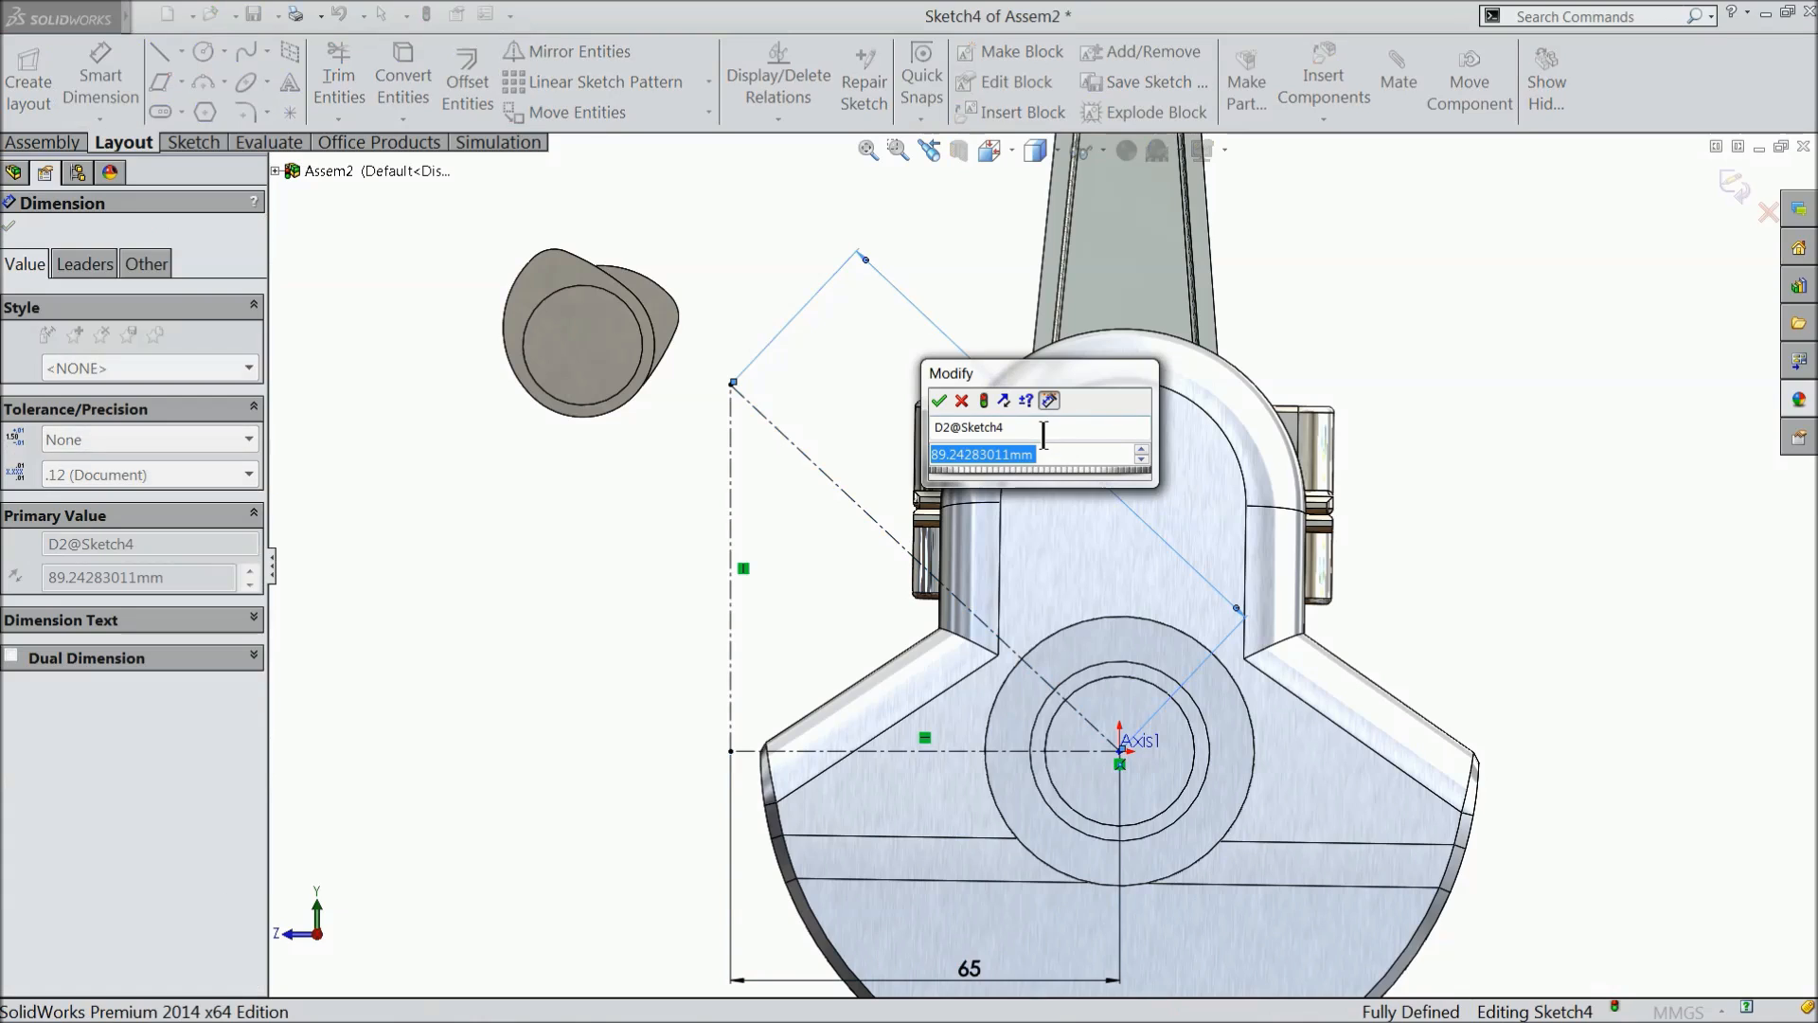
pyautogui.write('97')
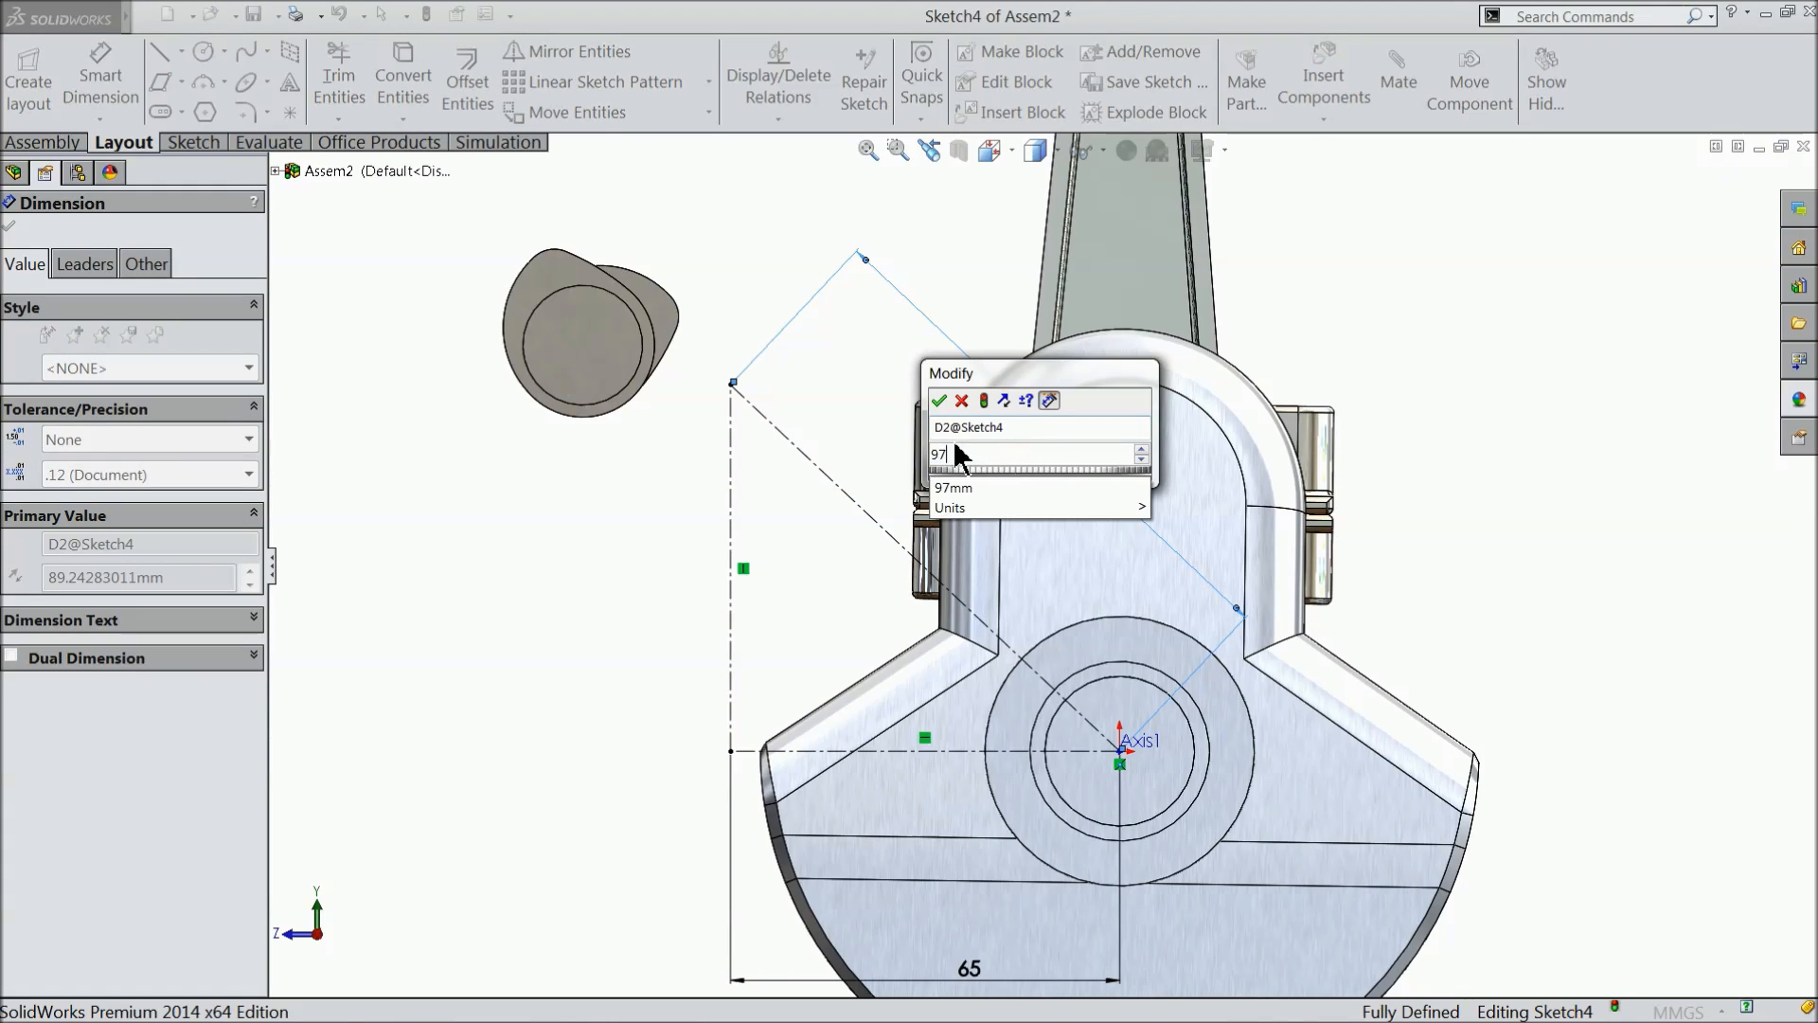
pyautogui.click(938, 400)
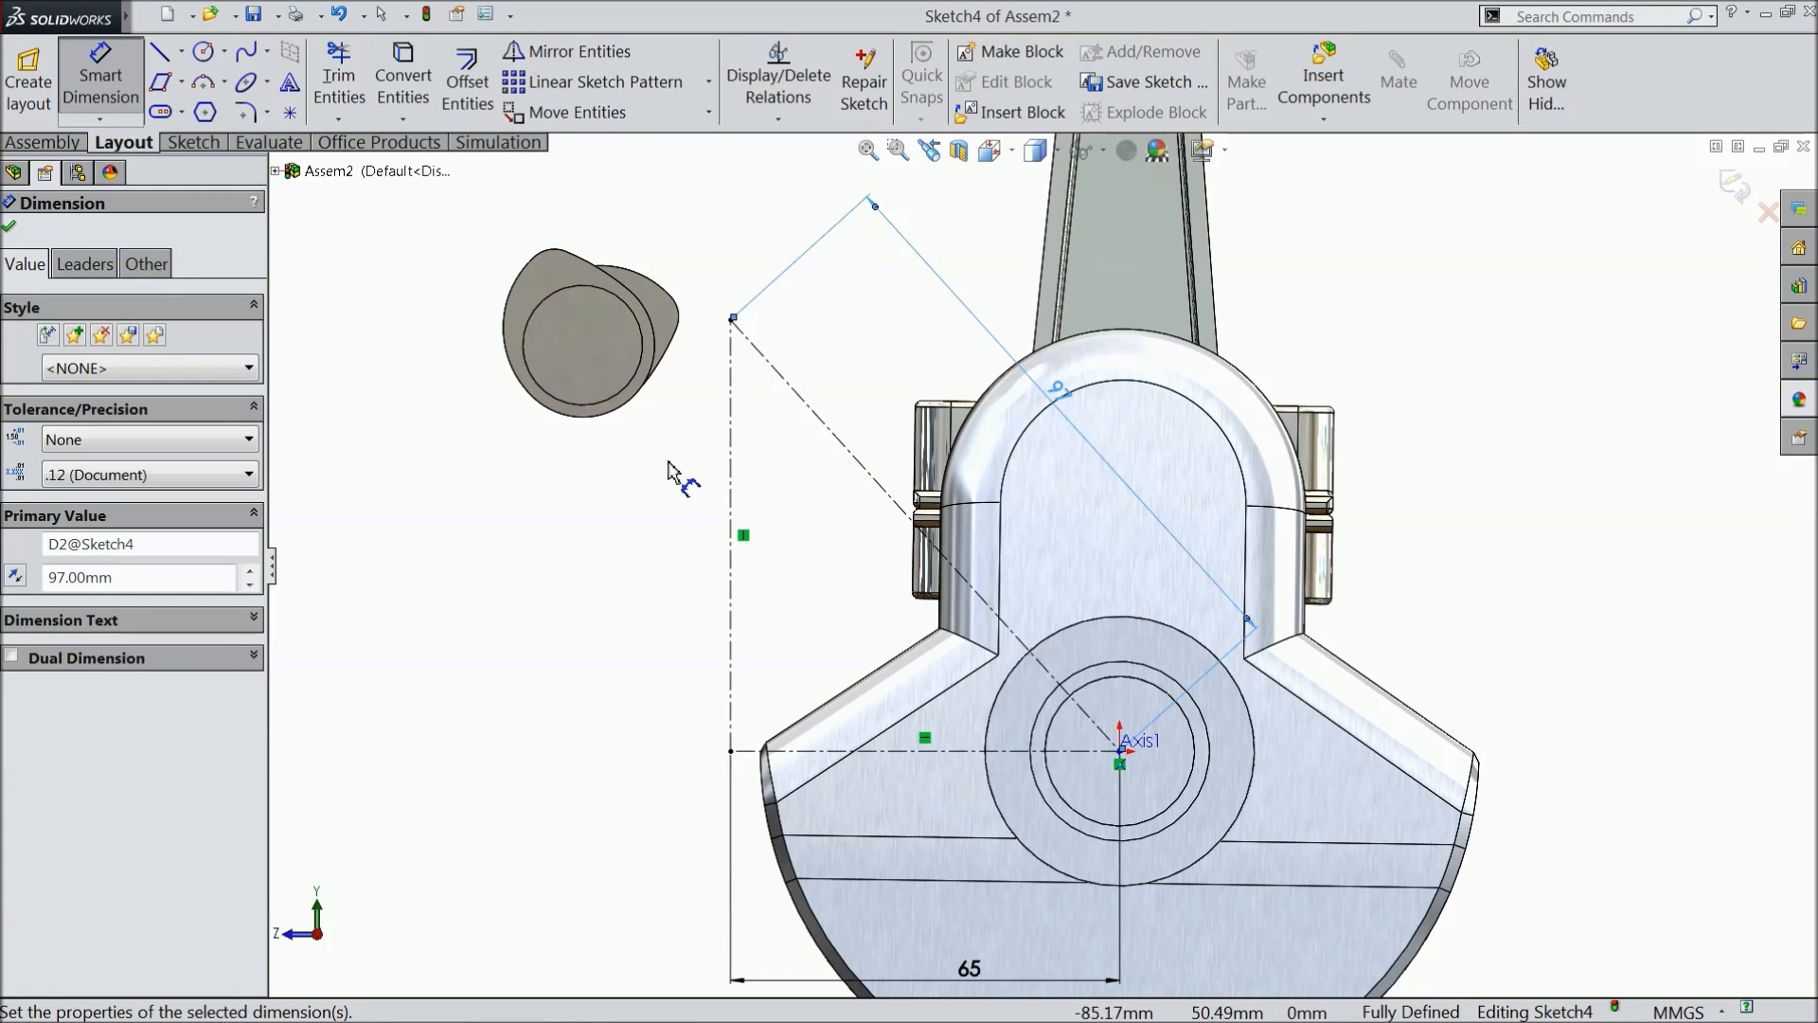
pyautogui.click(11, 230)
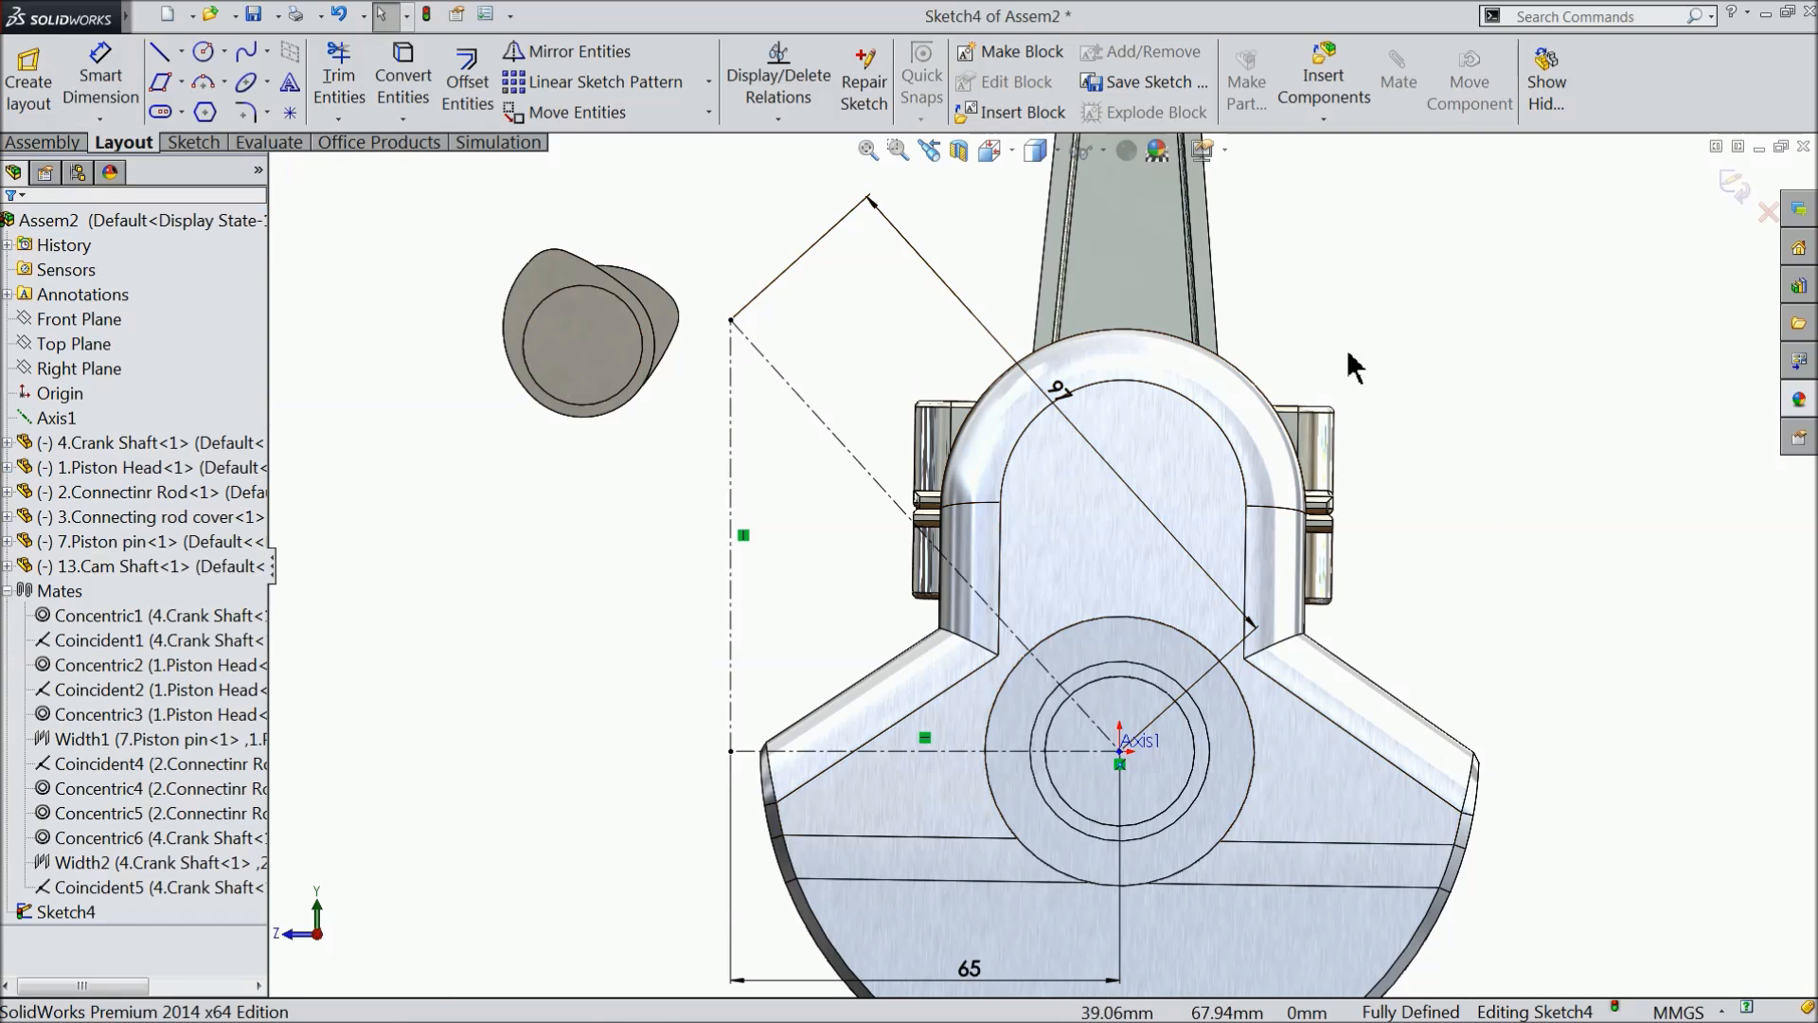
pyautogui.click(1729, 186)
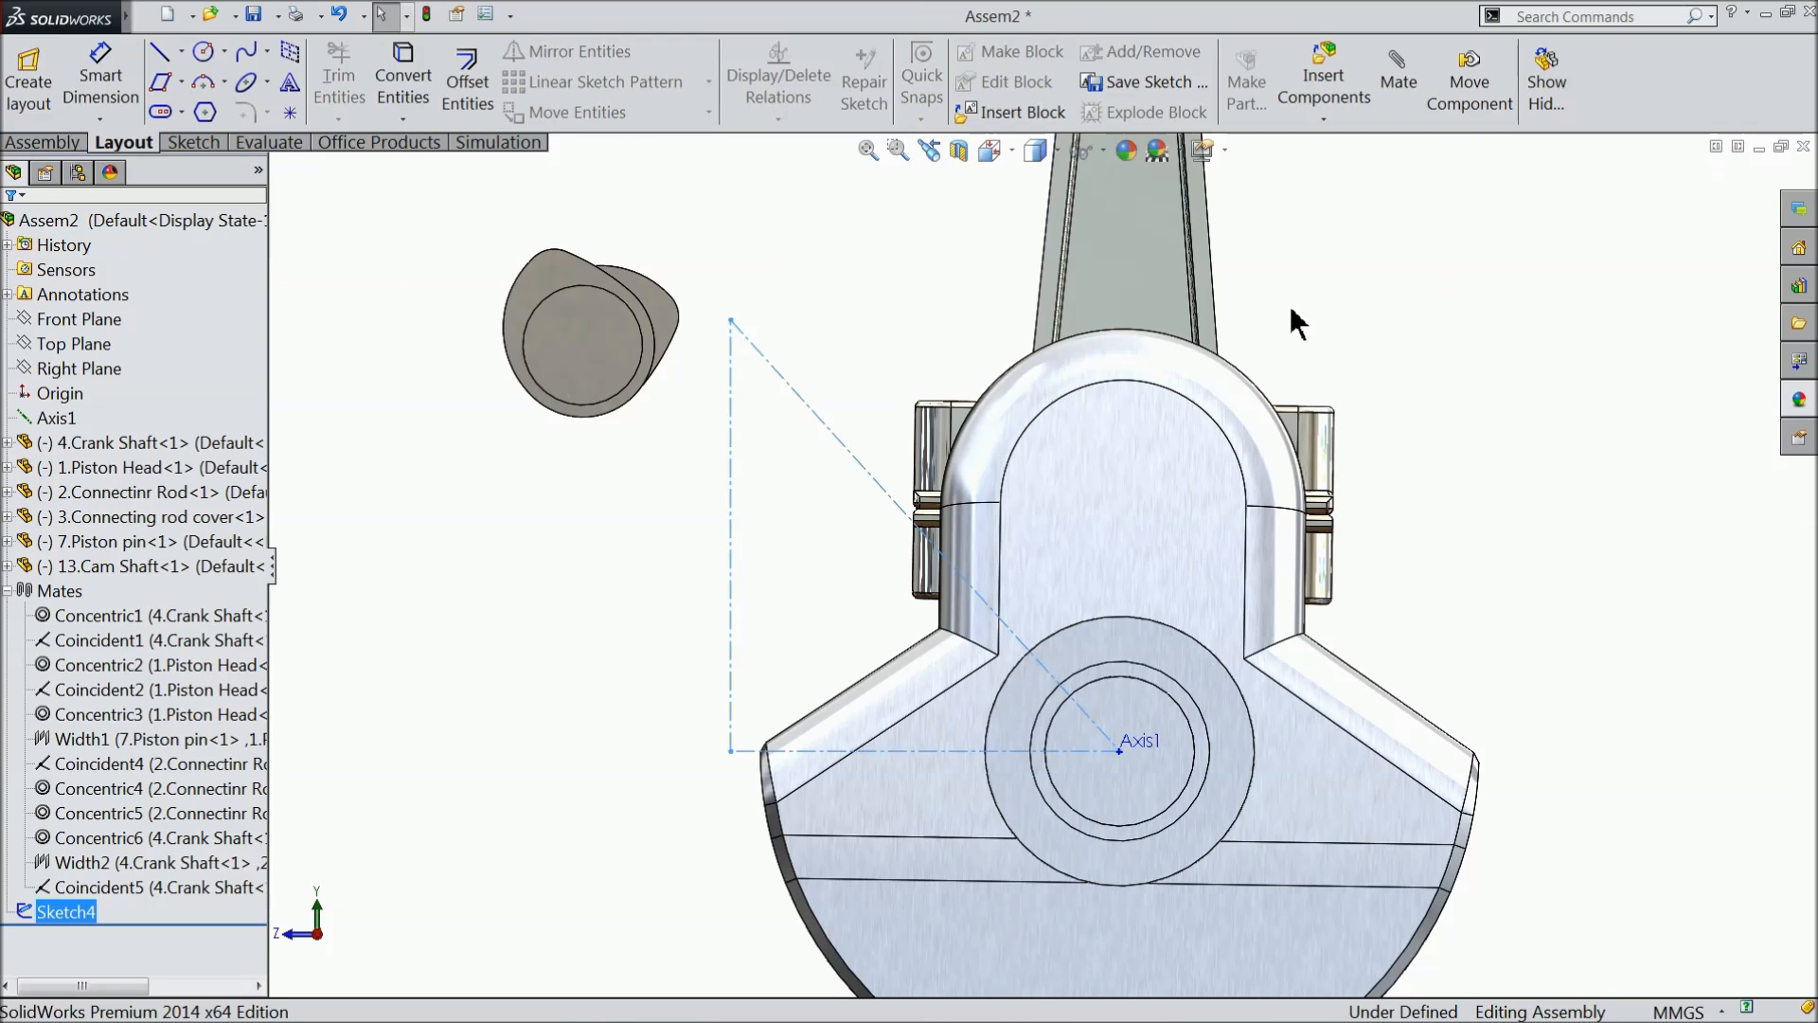
# - Add a concentric mate between the sketch triangle's upper corner point and the cam shaft's cylindrical face
pyautogui.moveTo(1304, 348); pyautogui.dragTo(863, 563, button='middle')
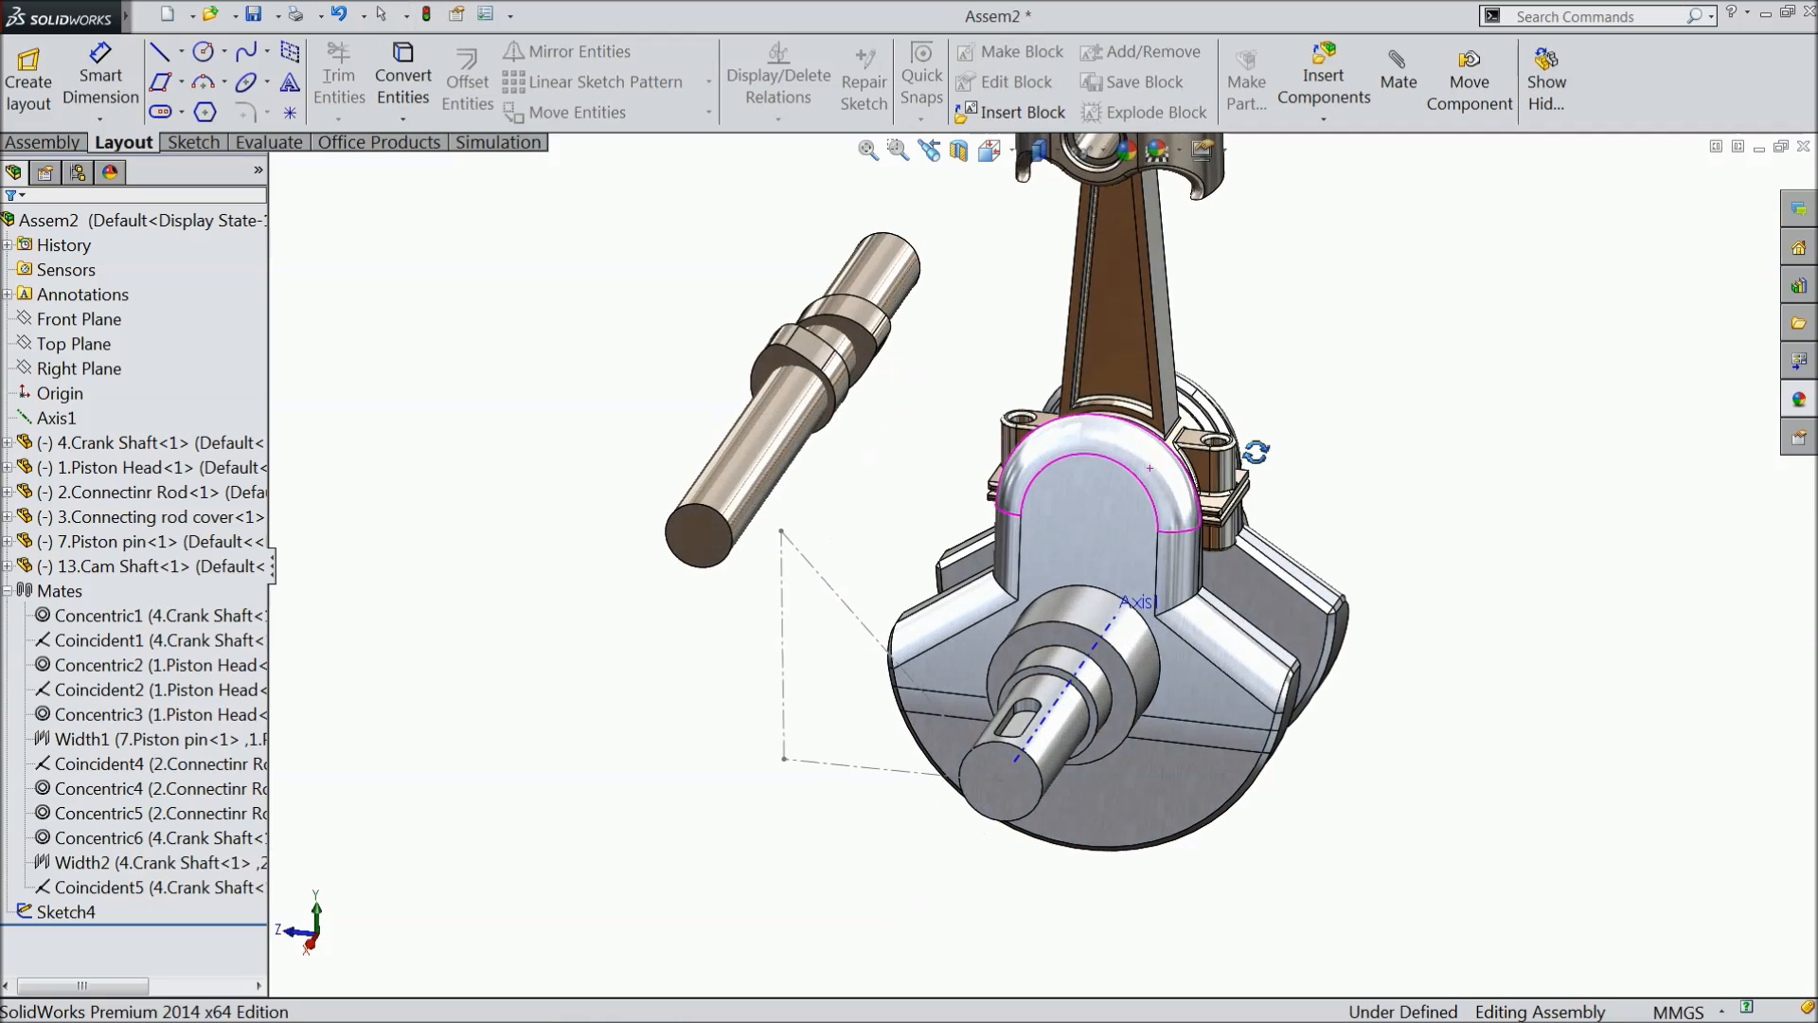
pyautogui.scroll(-4, 864, 563)
pyautogui.scroll(-2, 863, 562)
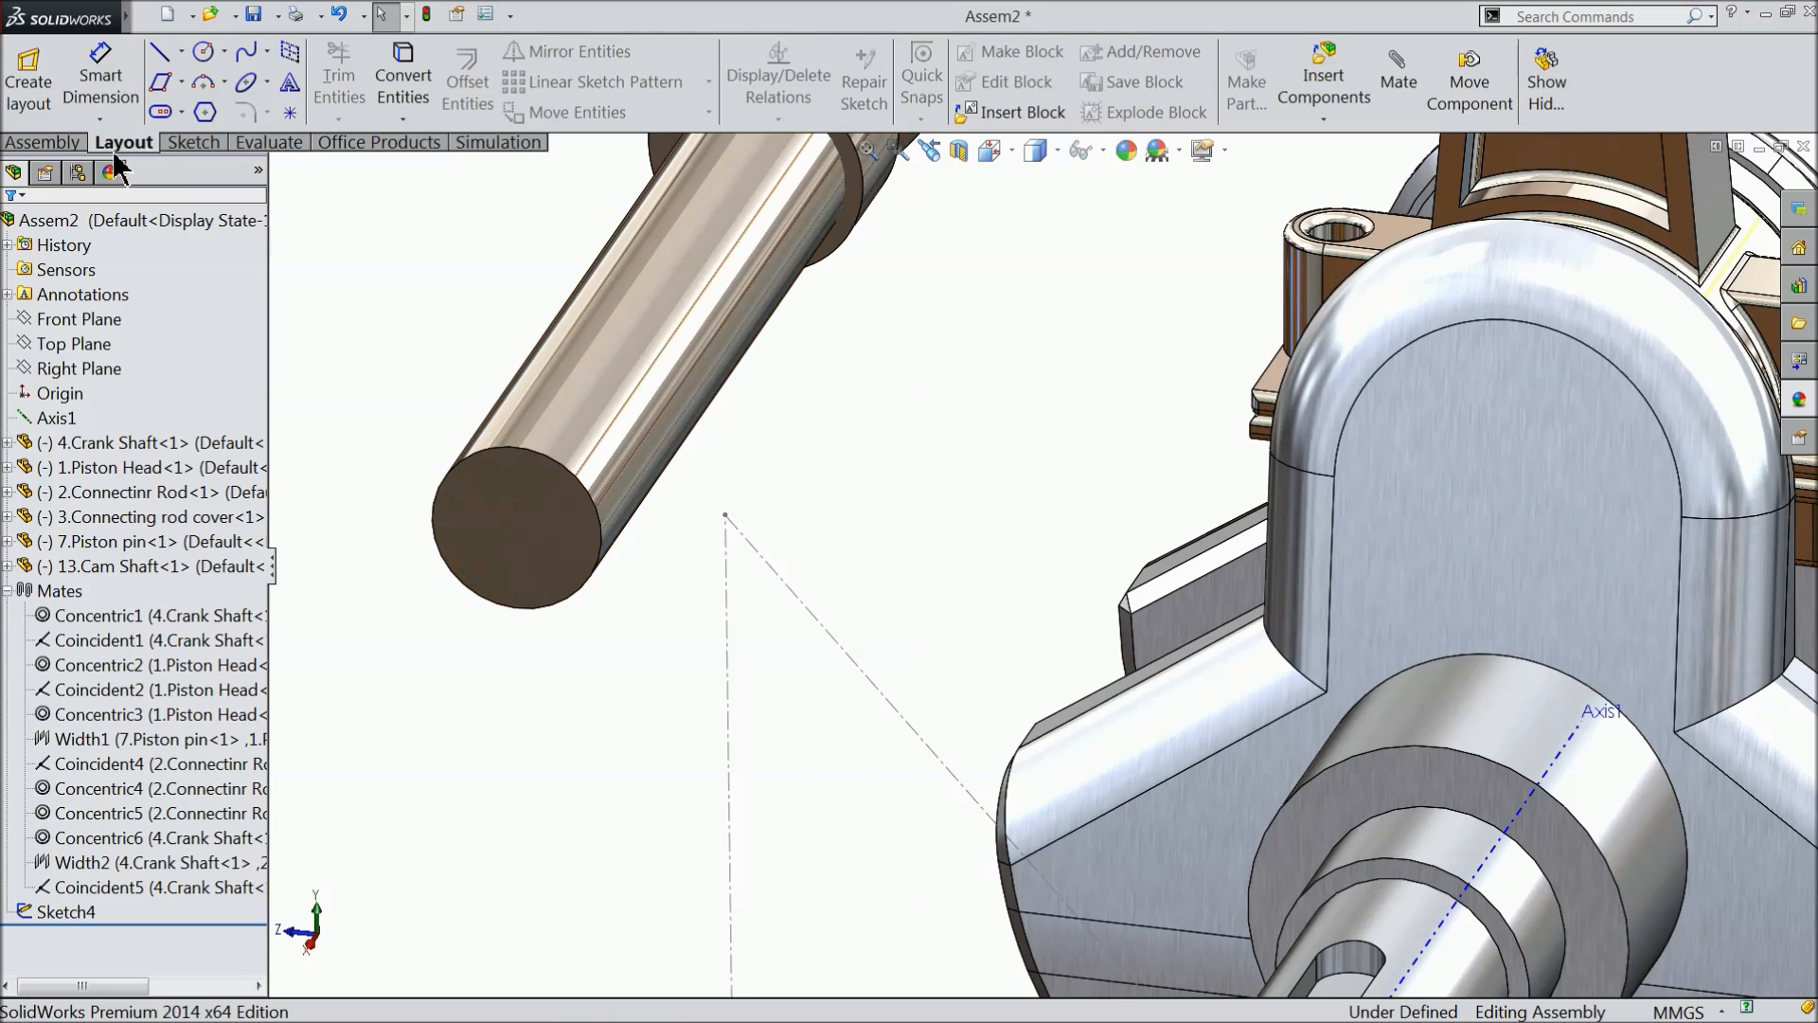
pyautogui.click(66, 143)
pyautogui.click(220, 83)
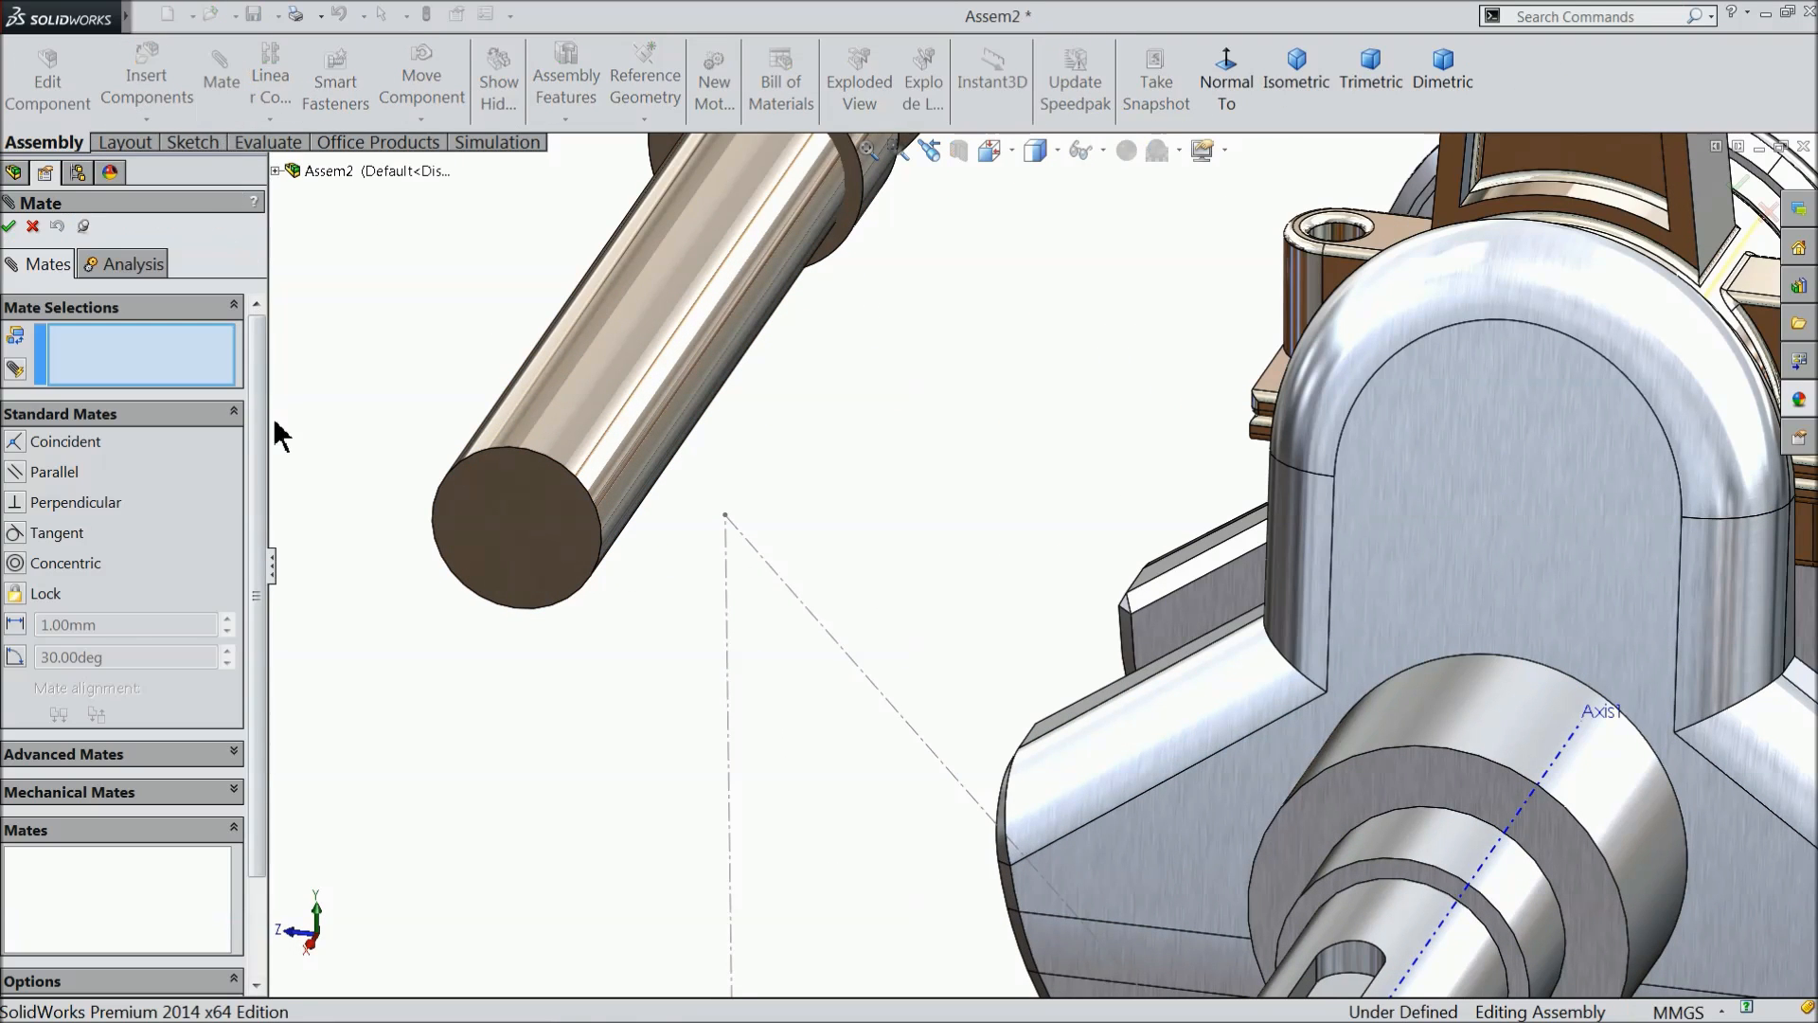
pyautogui.click(726, 516)
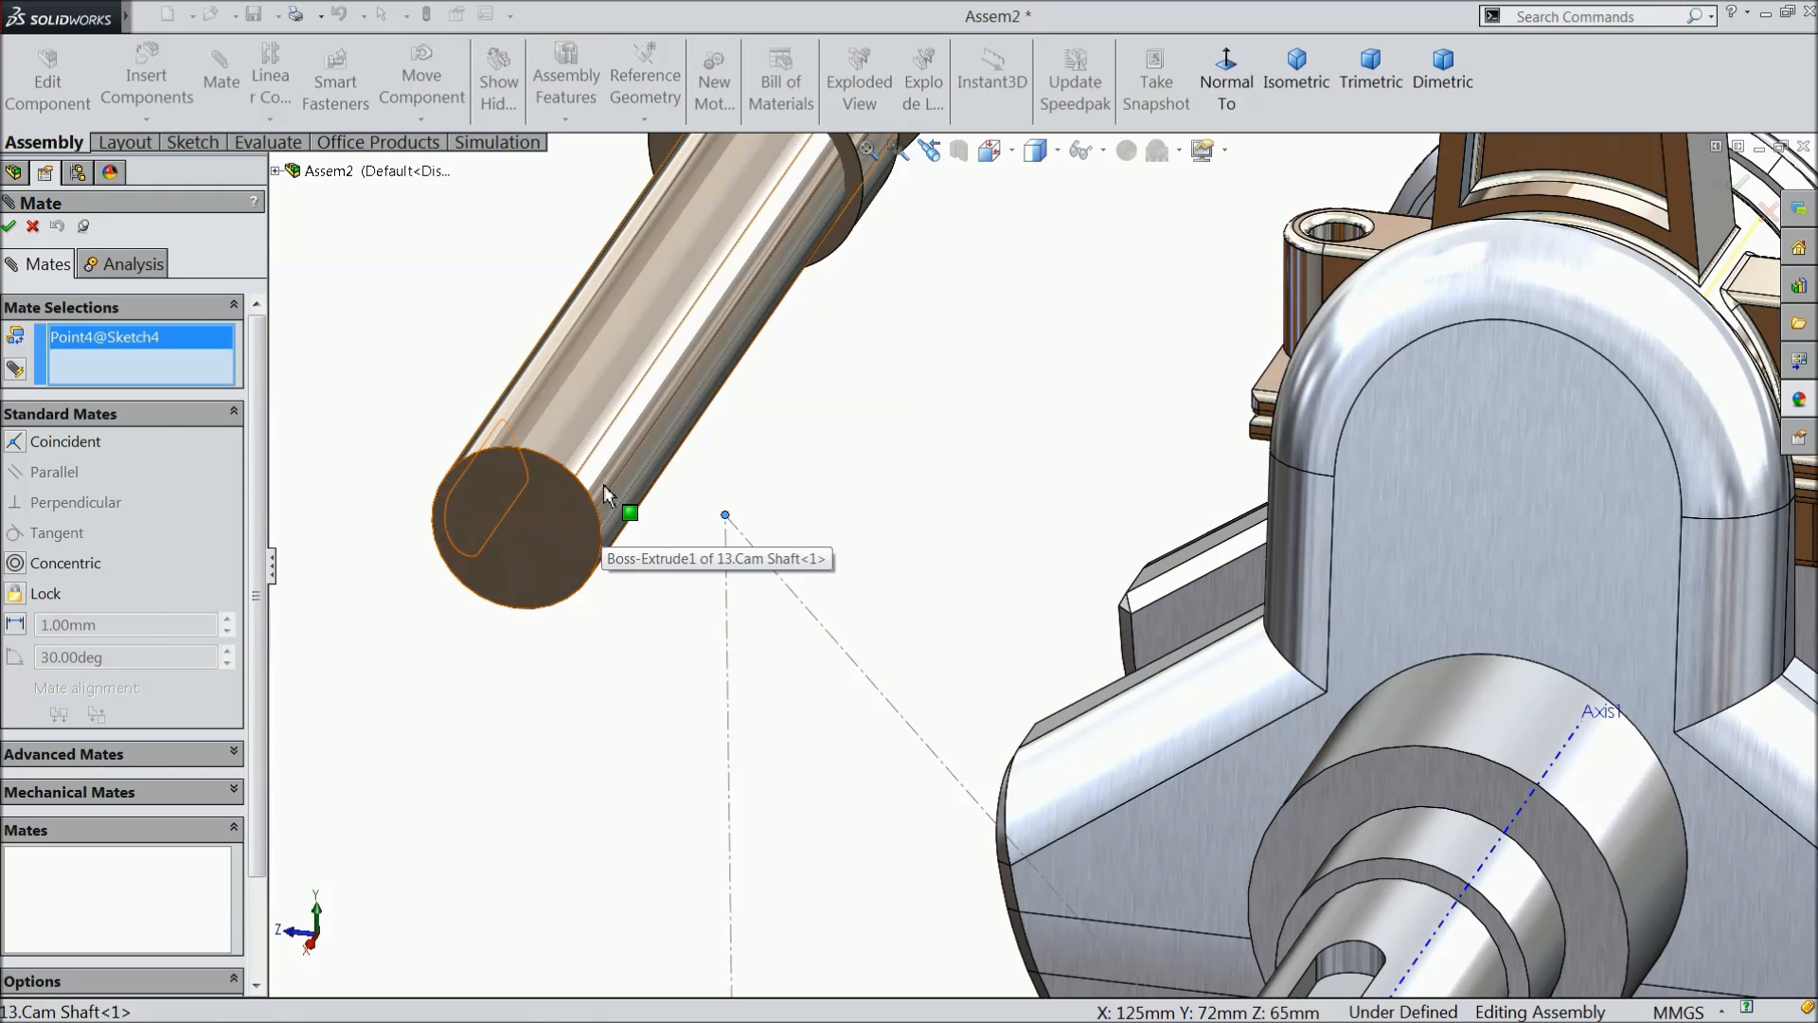
pyautogui.click(599, 526)
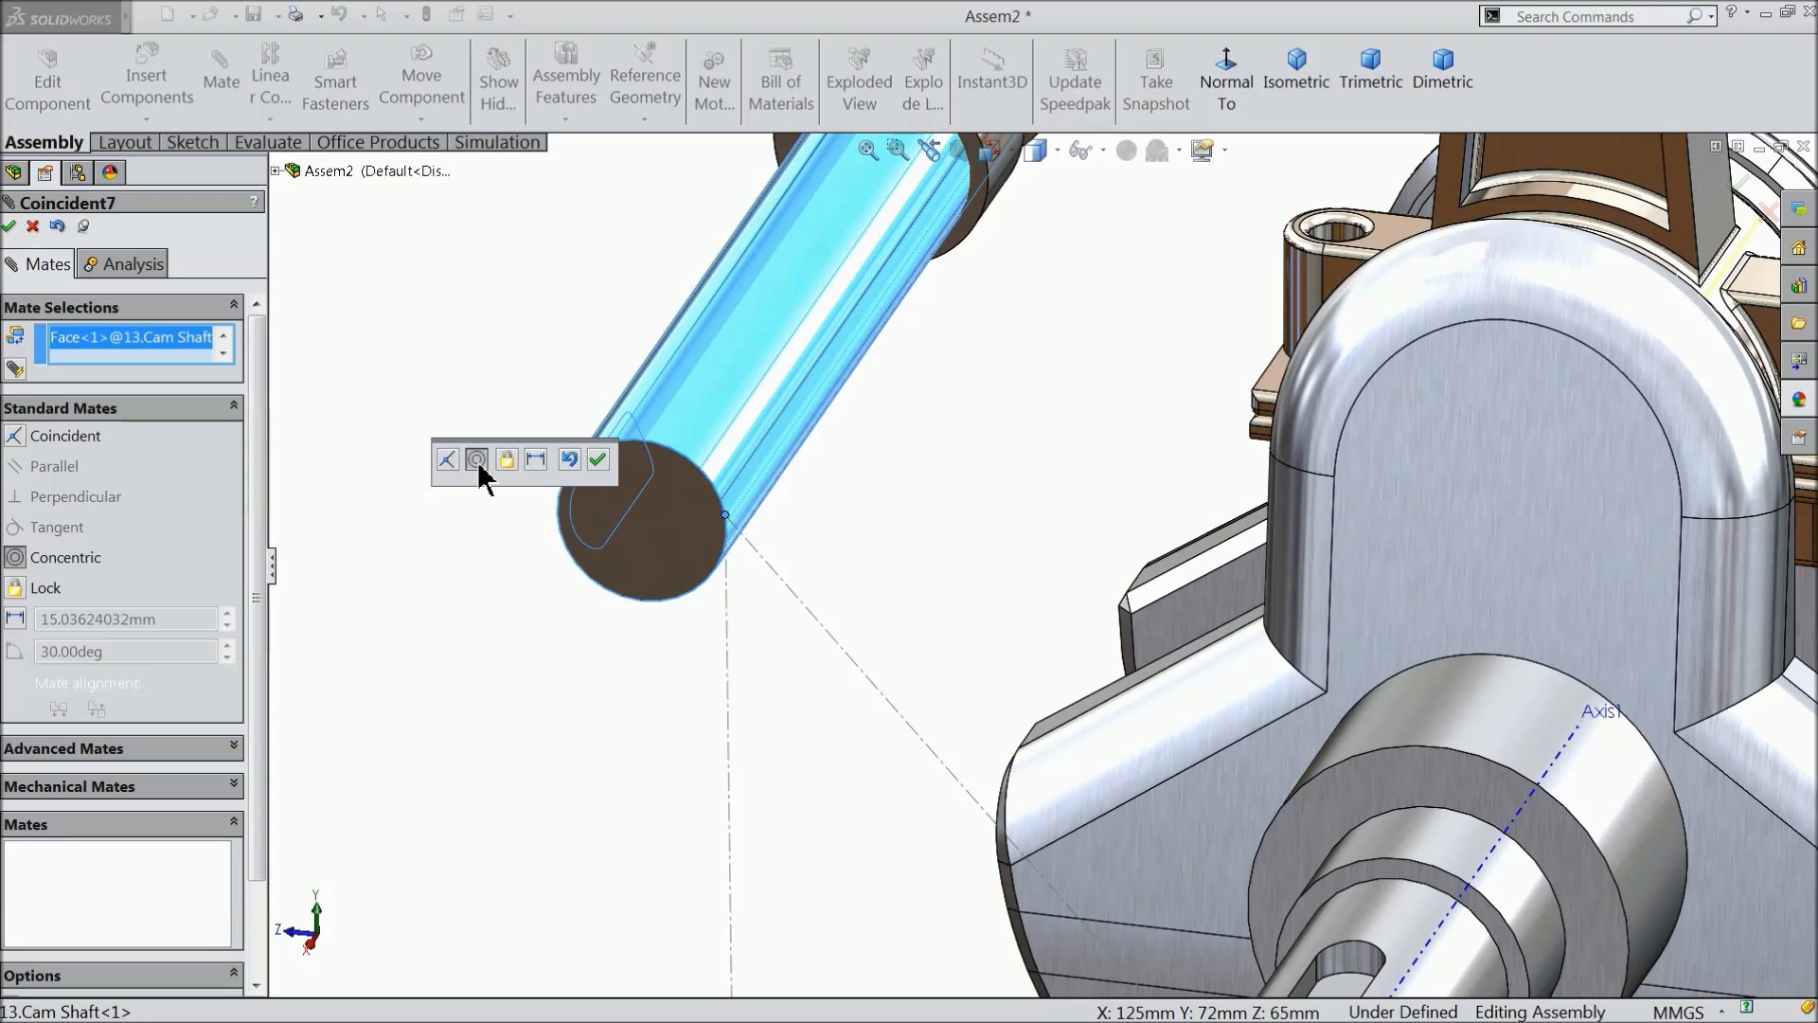
pyautogui.click(477, 461)
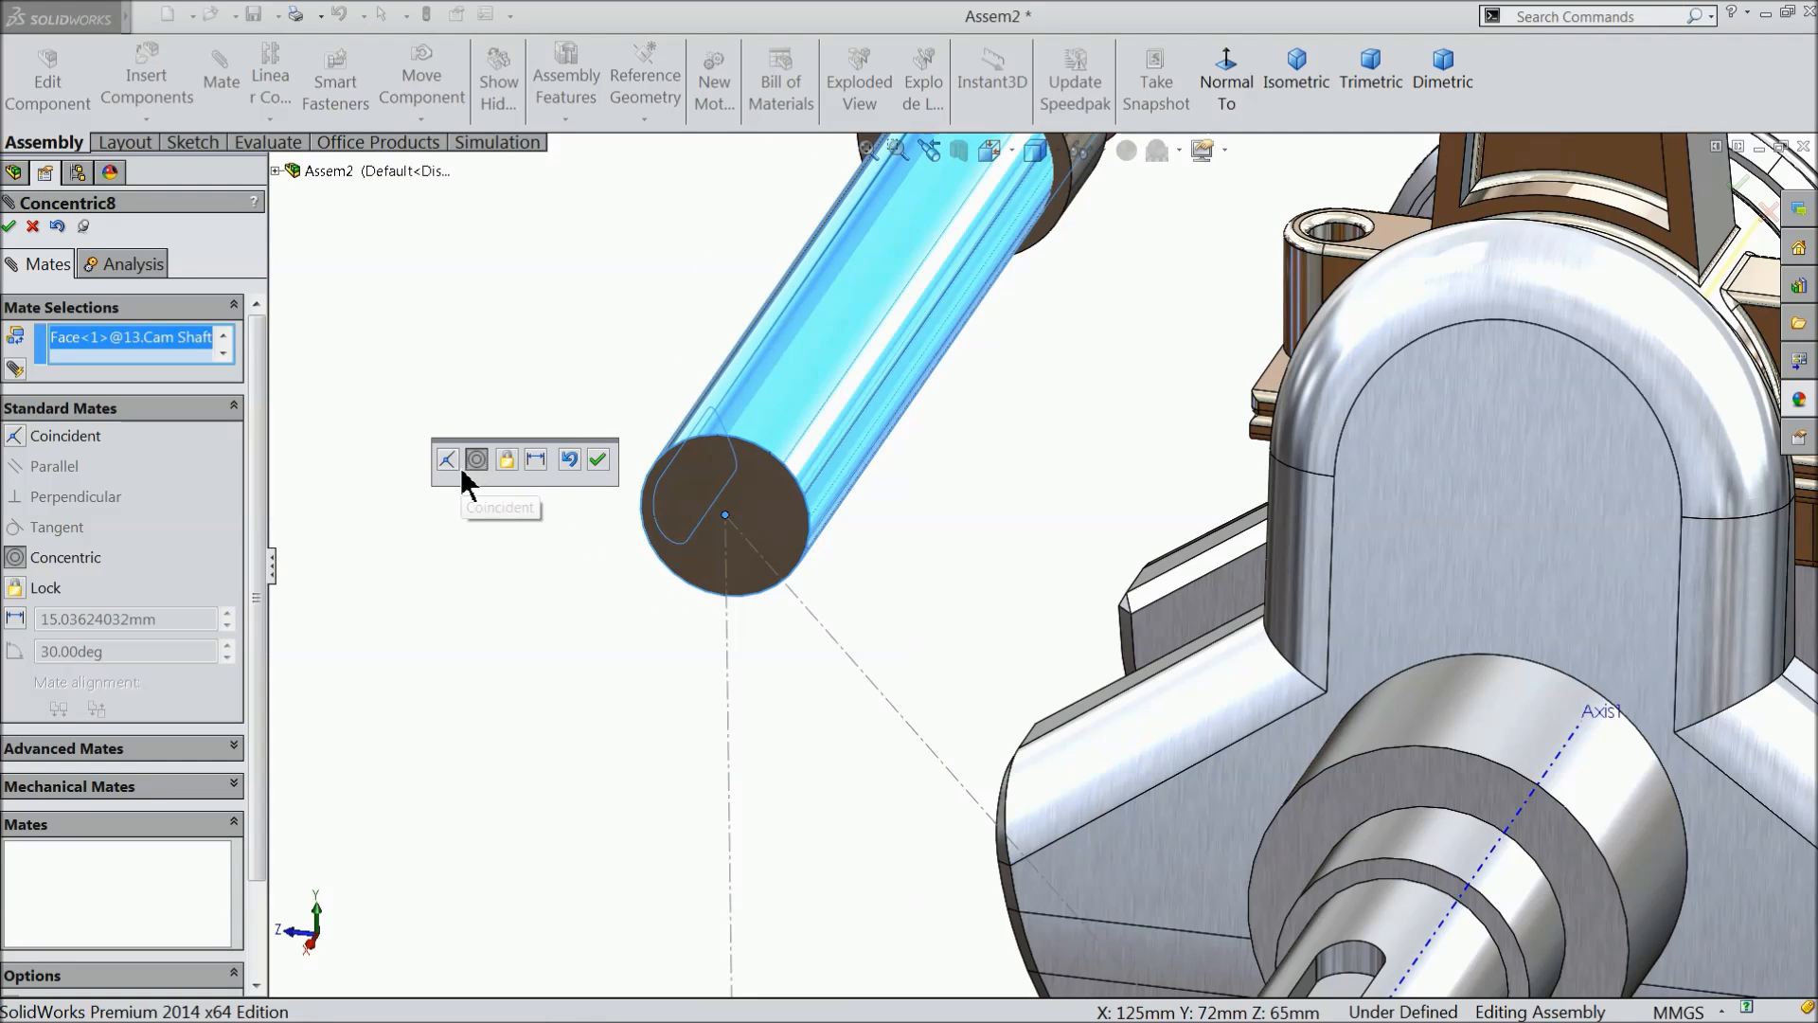
pyautogui.click(597, 461)
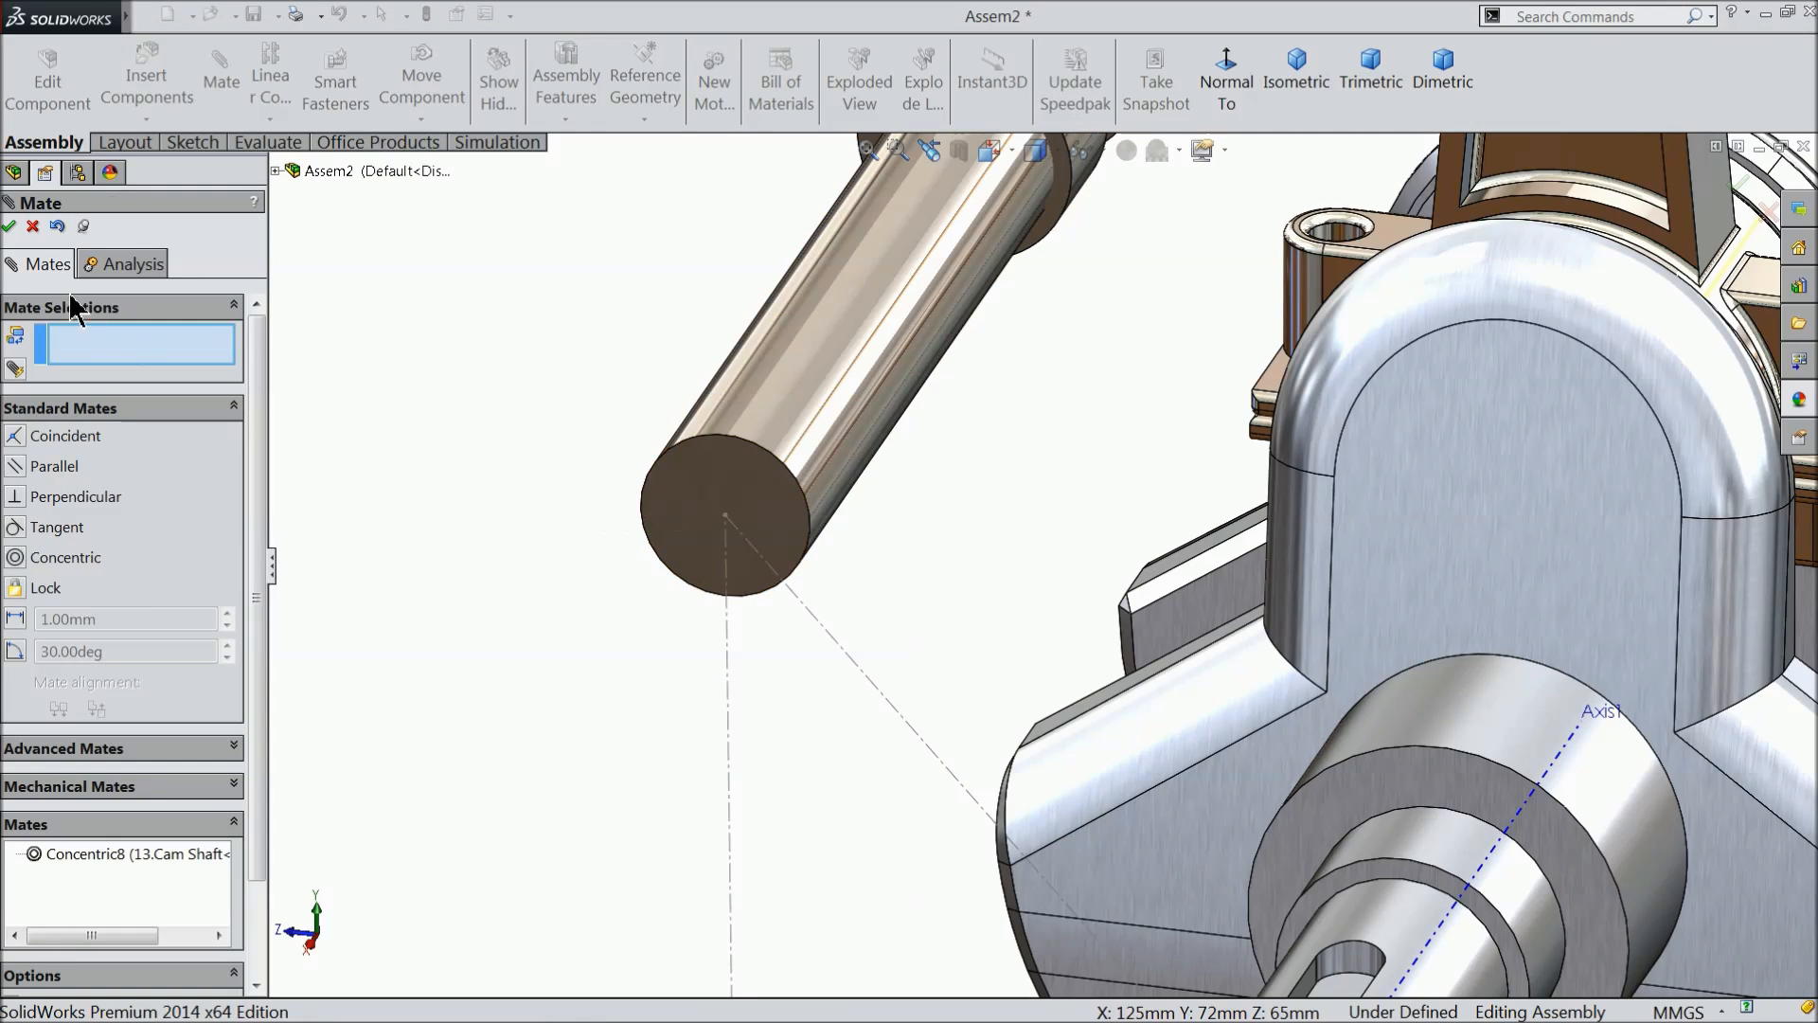
# - Close the Mate command and examine the cam shaft's placement relative to the crank shaft, collapsing the list of mates
pyautogui.click(32, 227)
pyautogui.scroll(3, 528, 385)
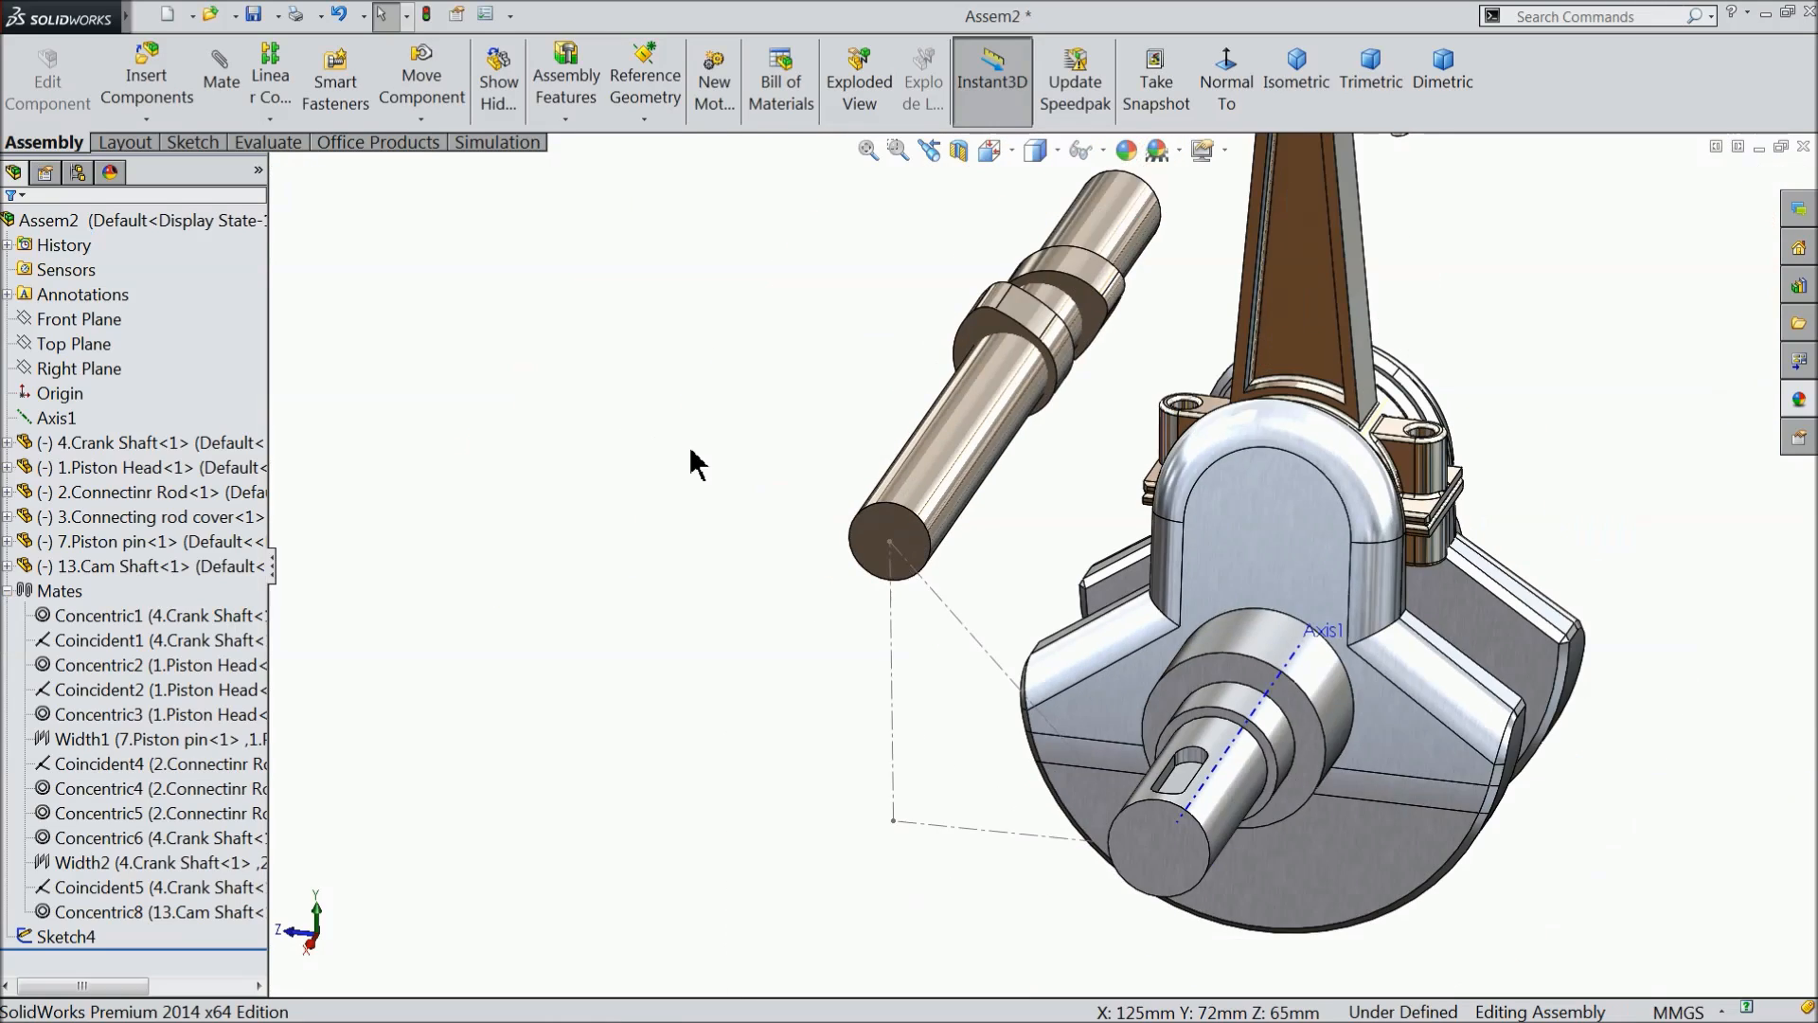
pyautogui.scroll(-2, 698, 458)
pyautogui.moveTo(900, 512); pyautogui.dragTo(915, 593)
pyautogui.moveTo(704, 652); pyautogui.dragTo(693, 701, button='middle')
pyautogui.scroll(3, 832, 763)
pyautogui.scroll(-3, 900, 729)
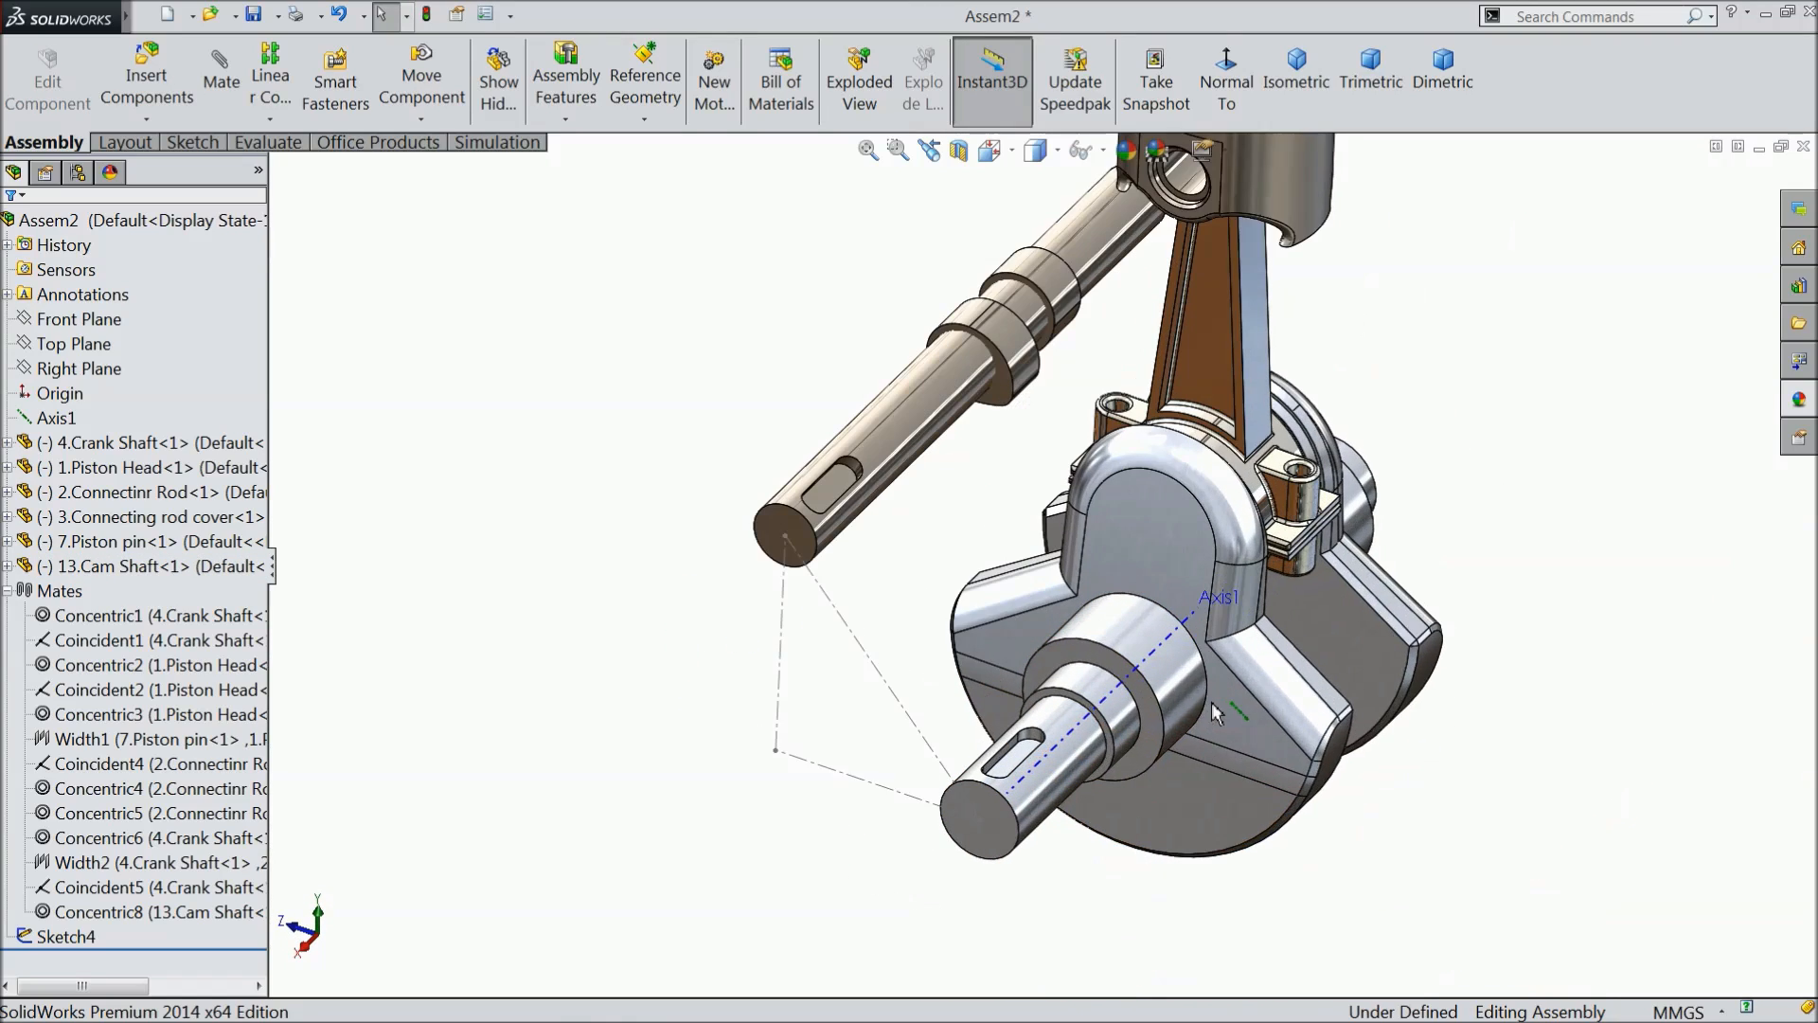
pyautogui.scroll(-1, 949, 696)
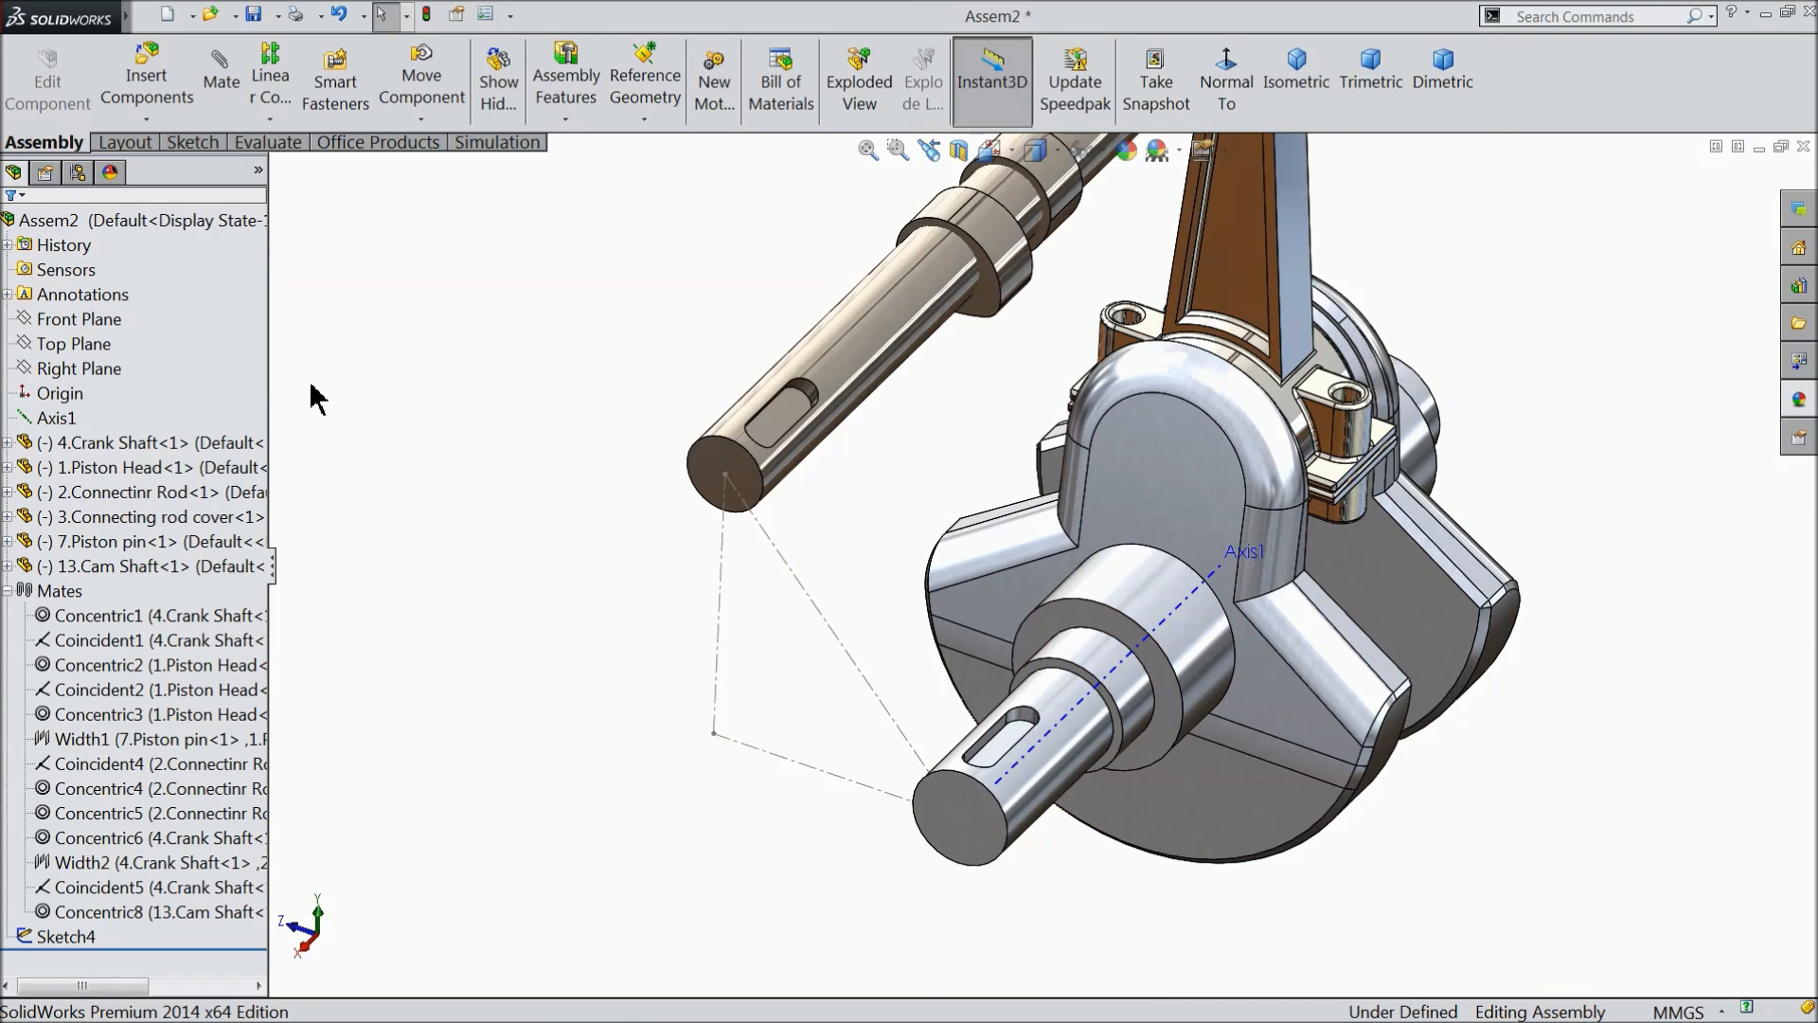
pyautogui.click(8, 590)
pyautogui.press('f')
pyautogui.scroll(-2, 1273, 431)
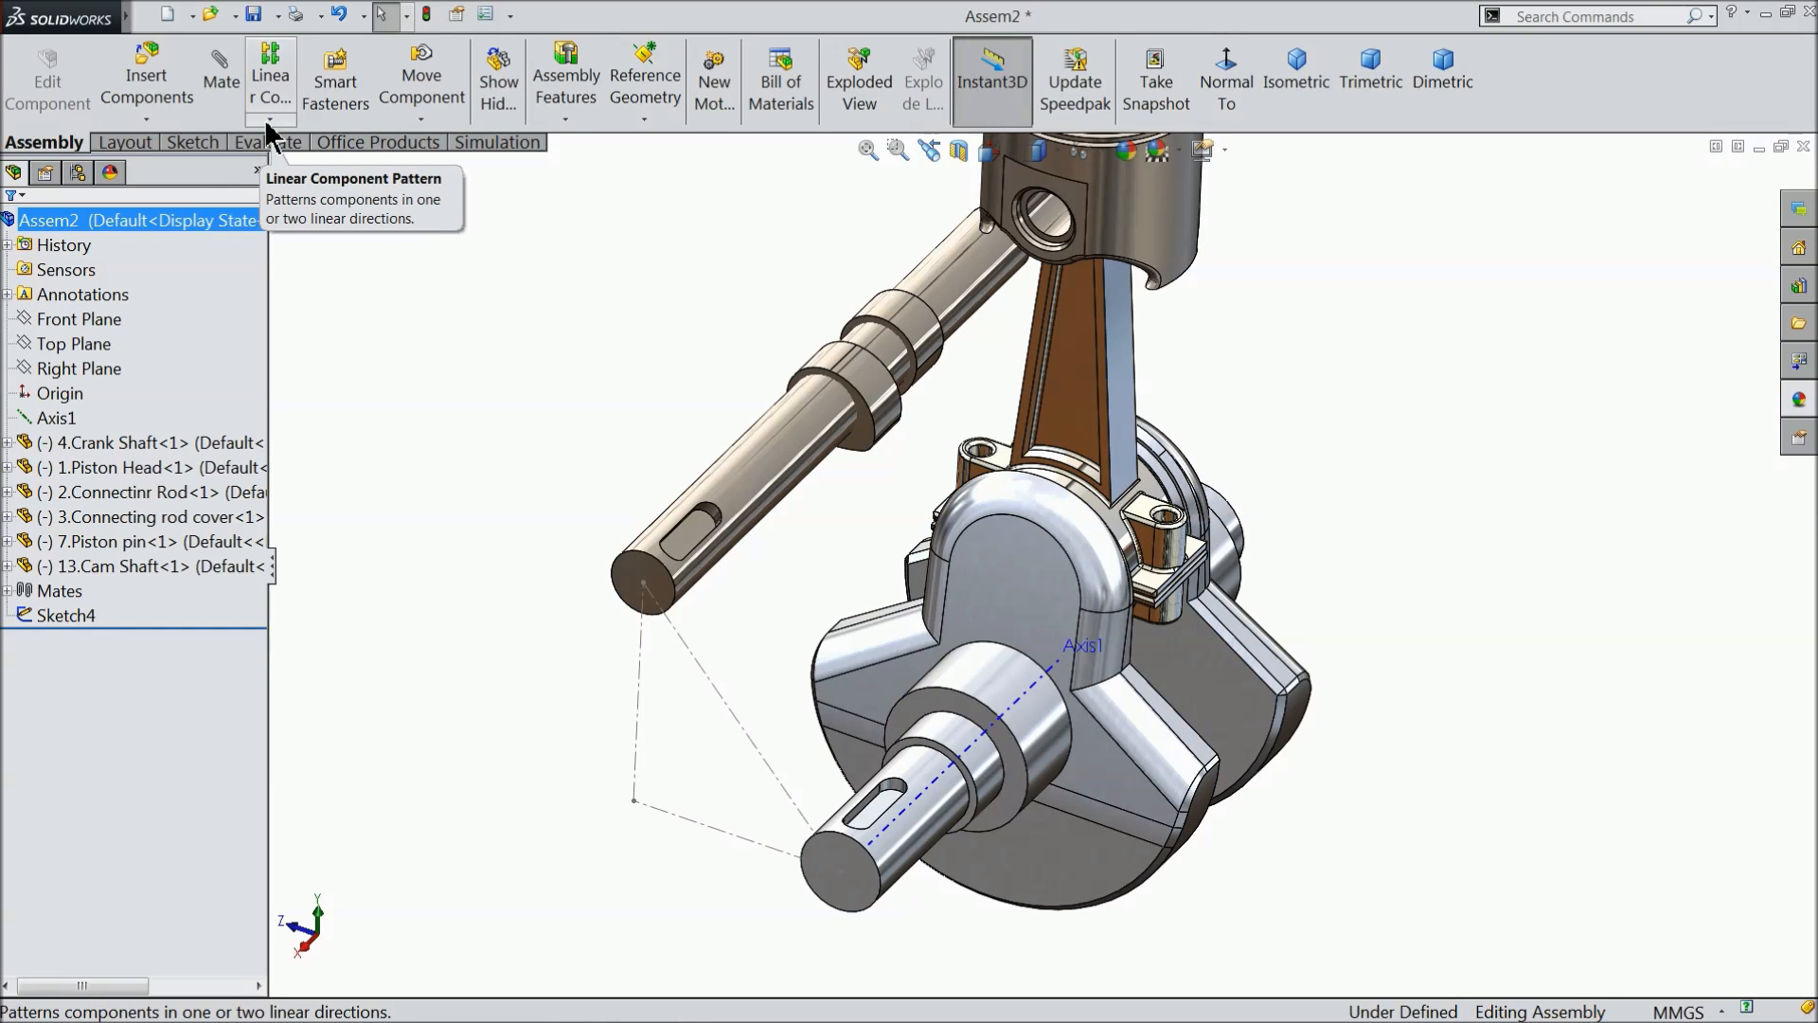
# - Insert the parts 5.Gear1 and 6.gear2 from the Engine folder, placing them near the crank shaft and cam shaft ends
pyautogui.click(138, 81)
pyautogui.click(141, 678)
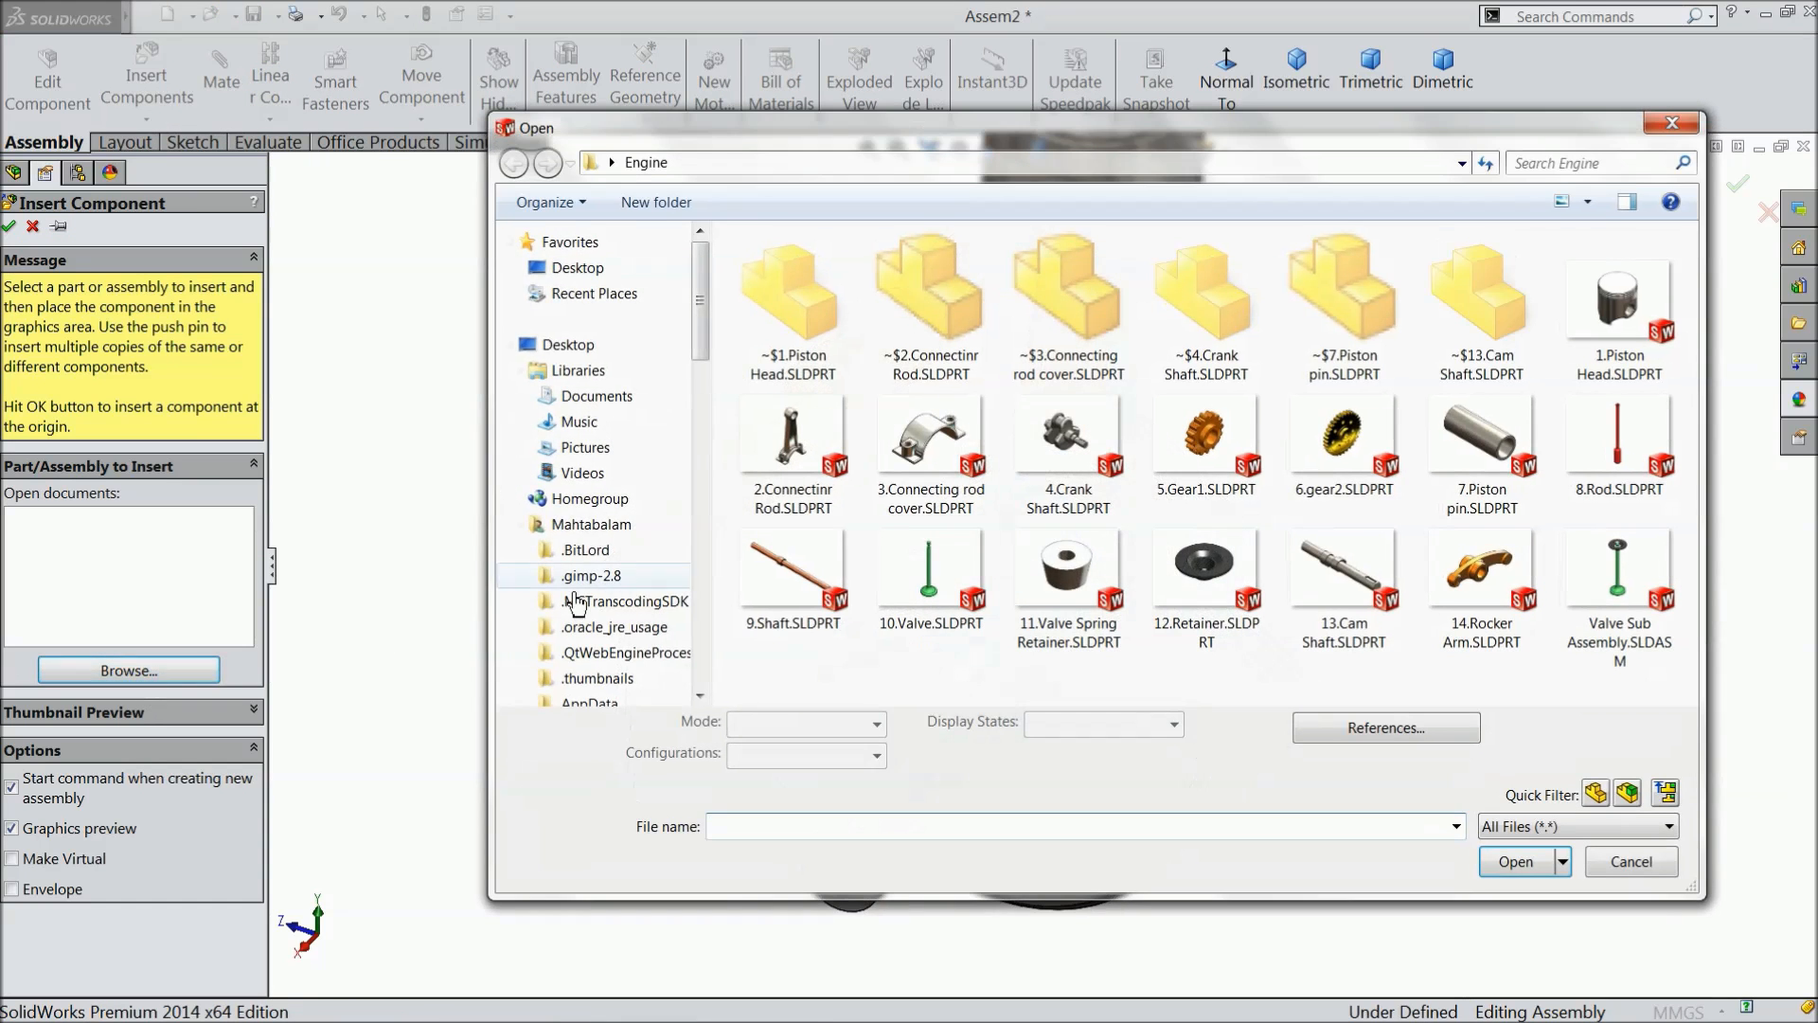
pyautogui.click(1221, 480)
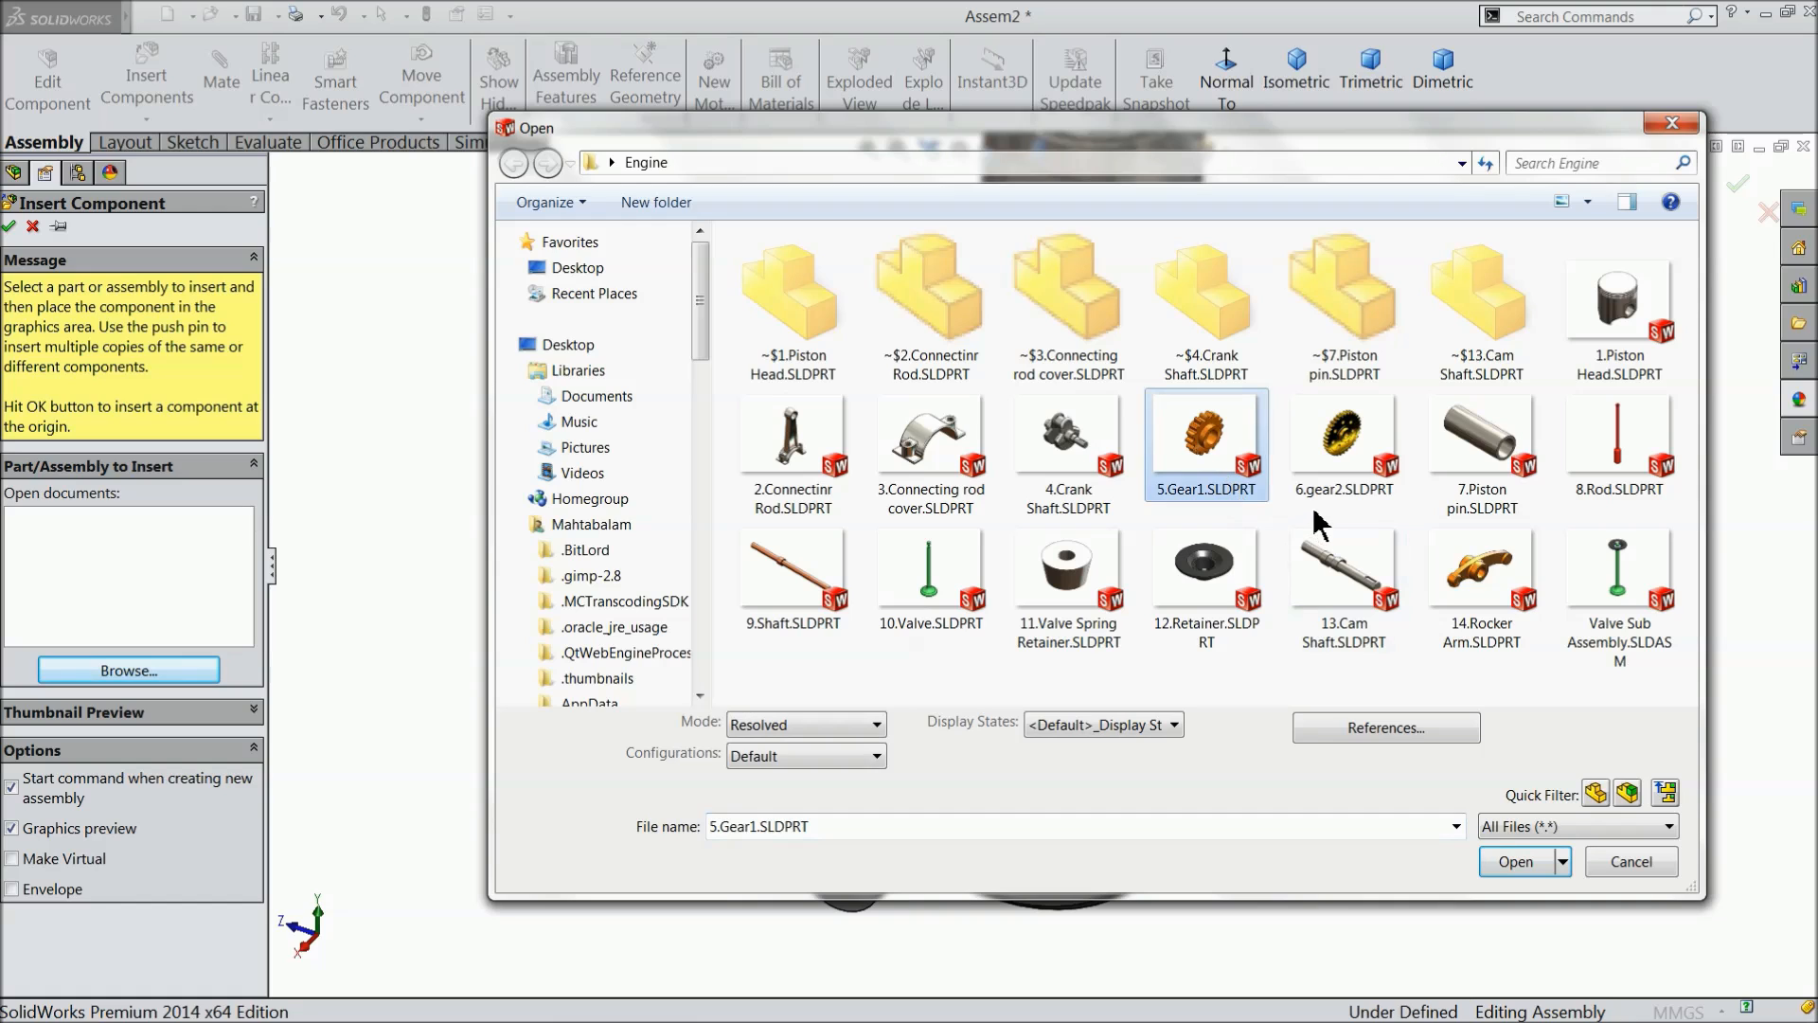
pyautogui.keyDown('ctrl'); pyautogui.click(1371, 468); pyautogui.keyUp('ctrl')
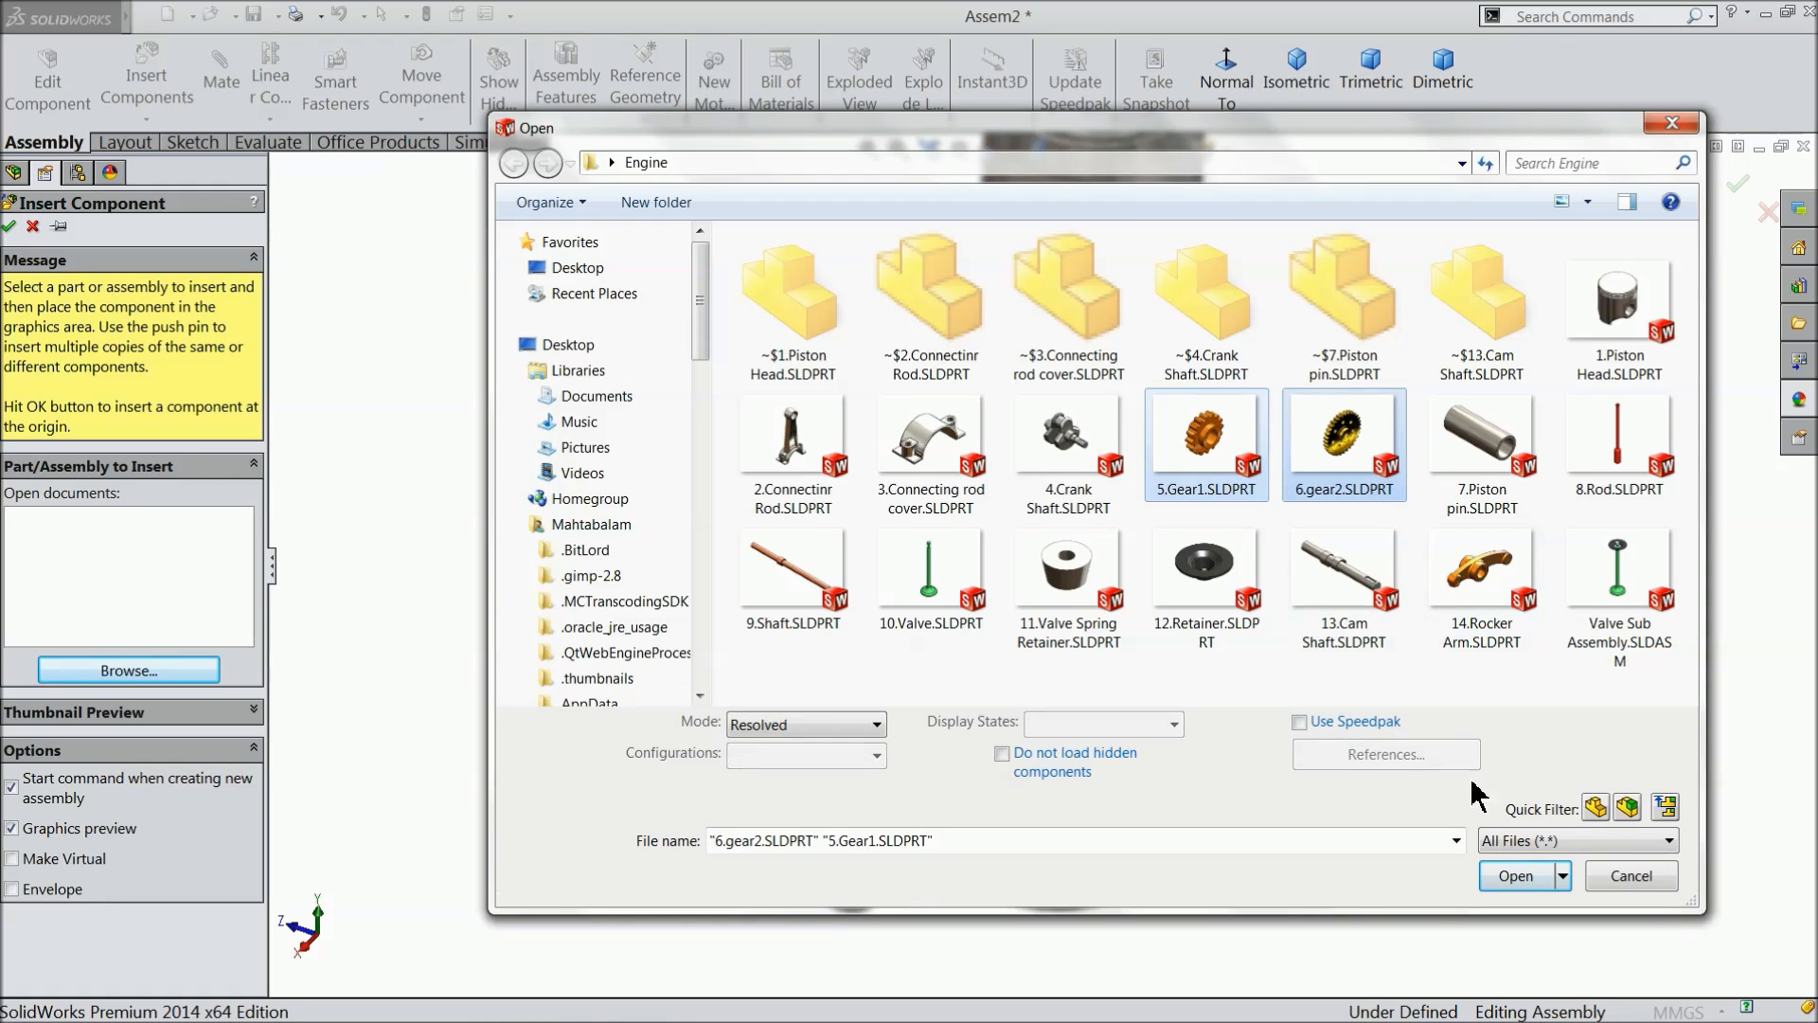
pyautogui.click(1513, 878)
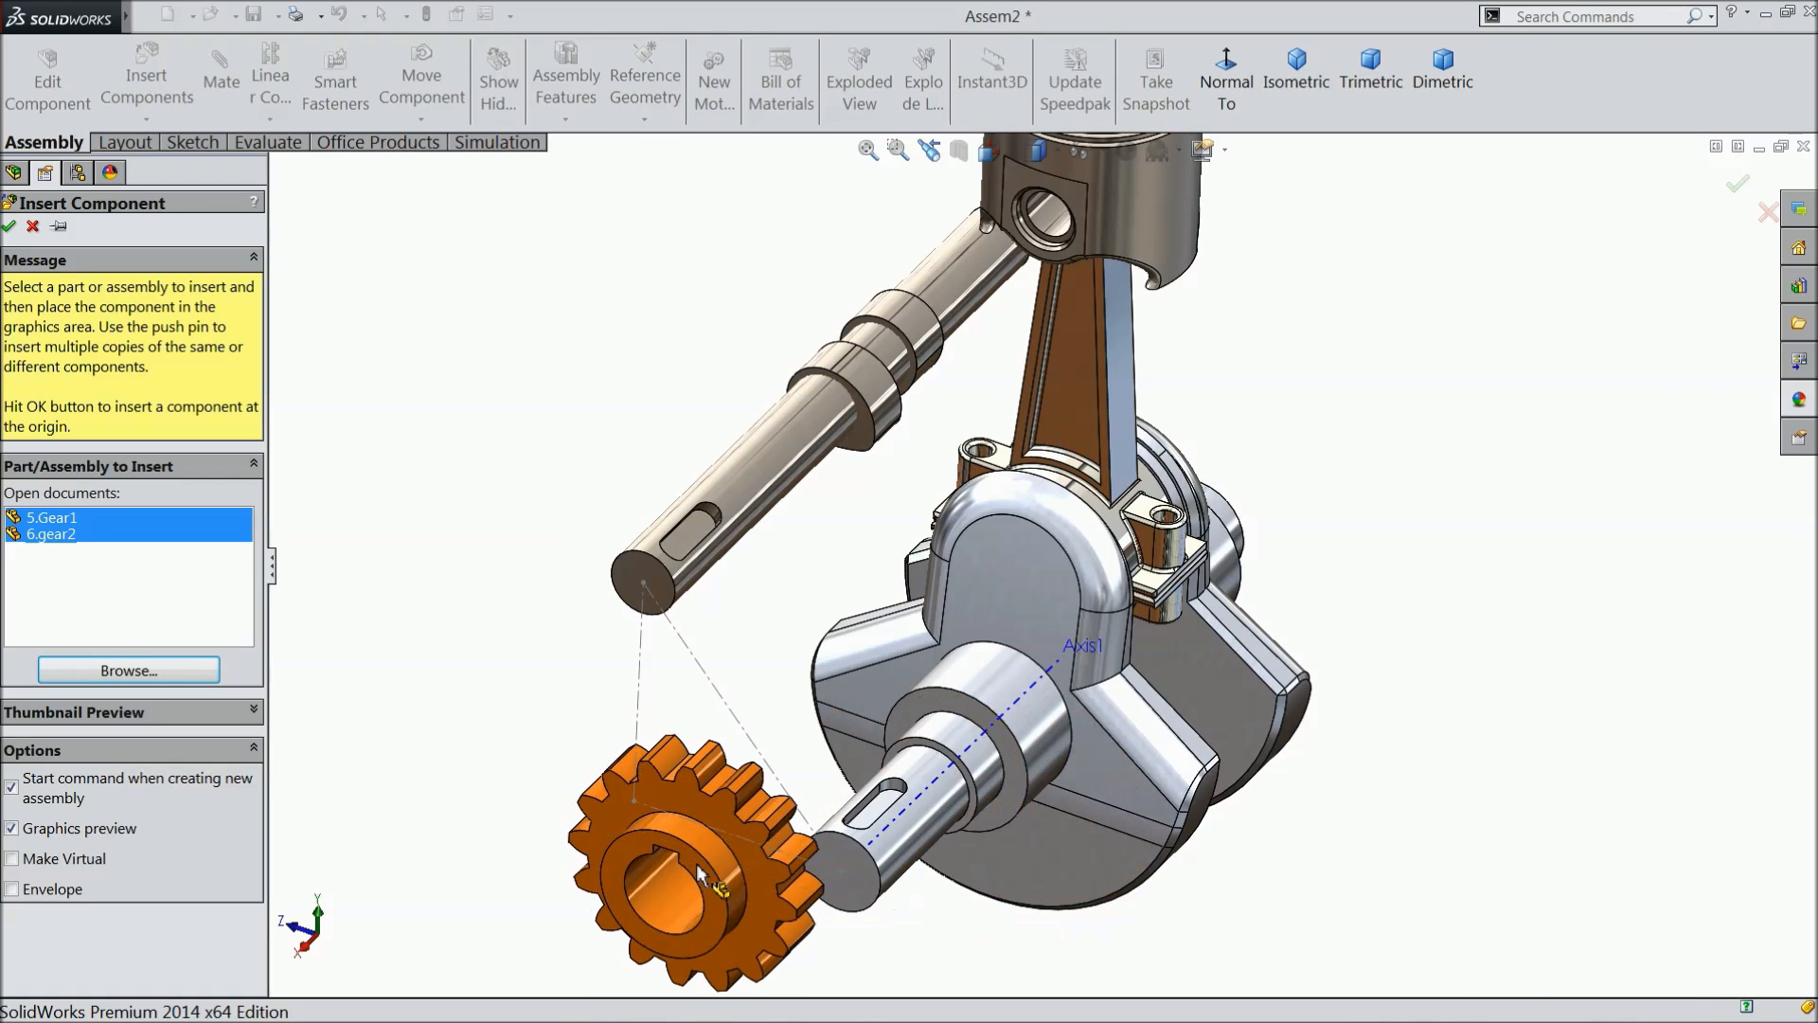
pyautogui.click(563, 732)
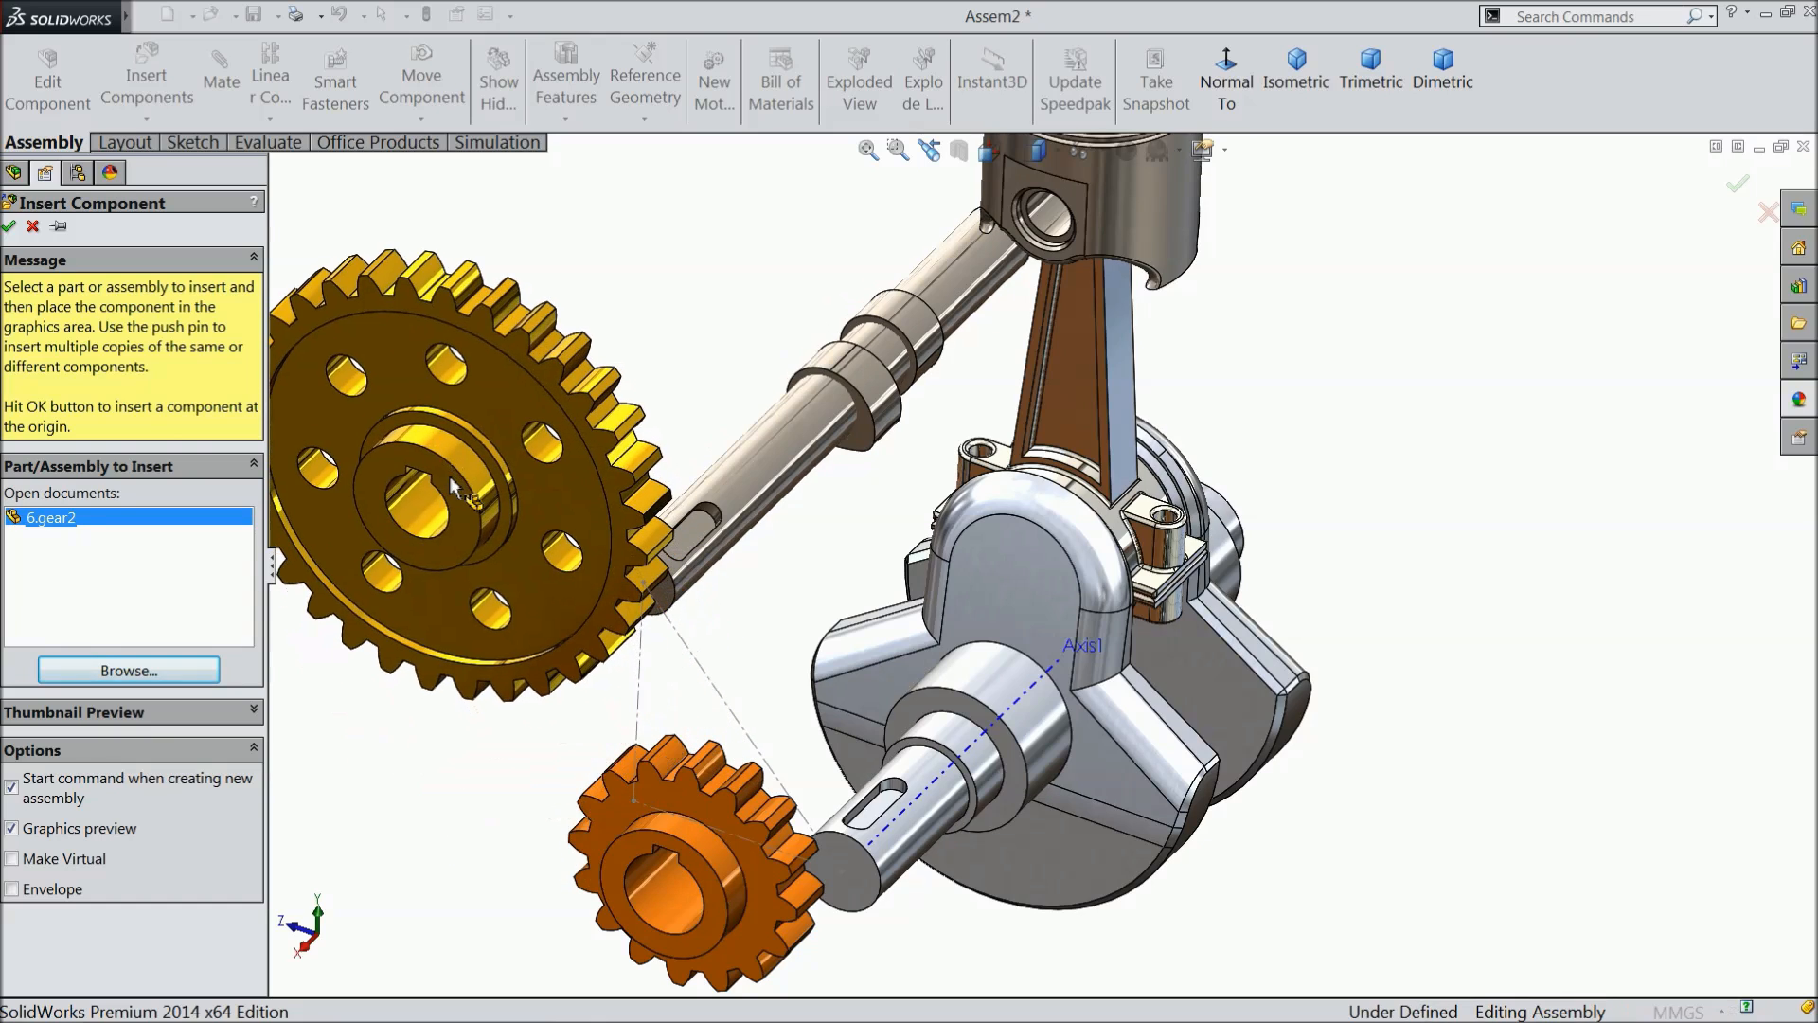
pyautogui.click(653, 674)
# - Add a concentric mate between the orange gear's bore and the crank shaft's keyed end
pyautogui.scroll(-5, 926, 816)
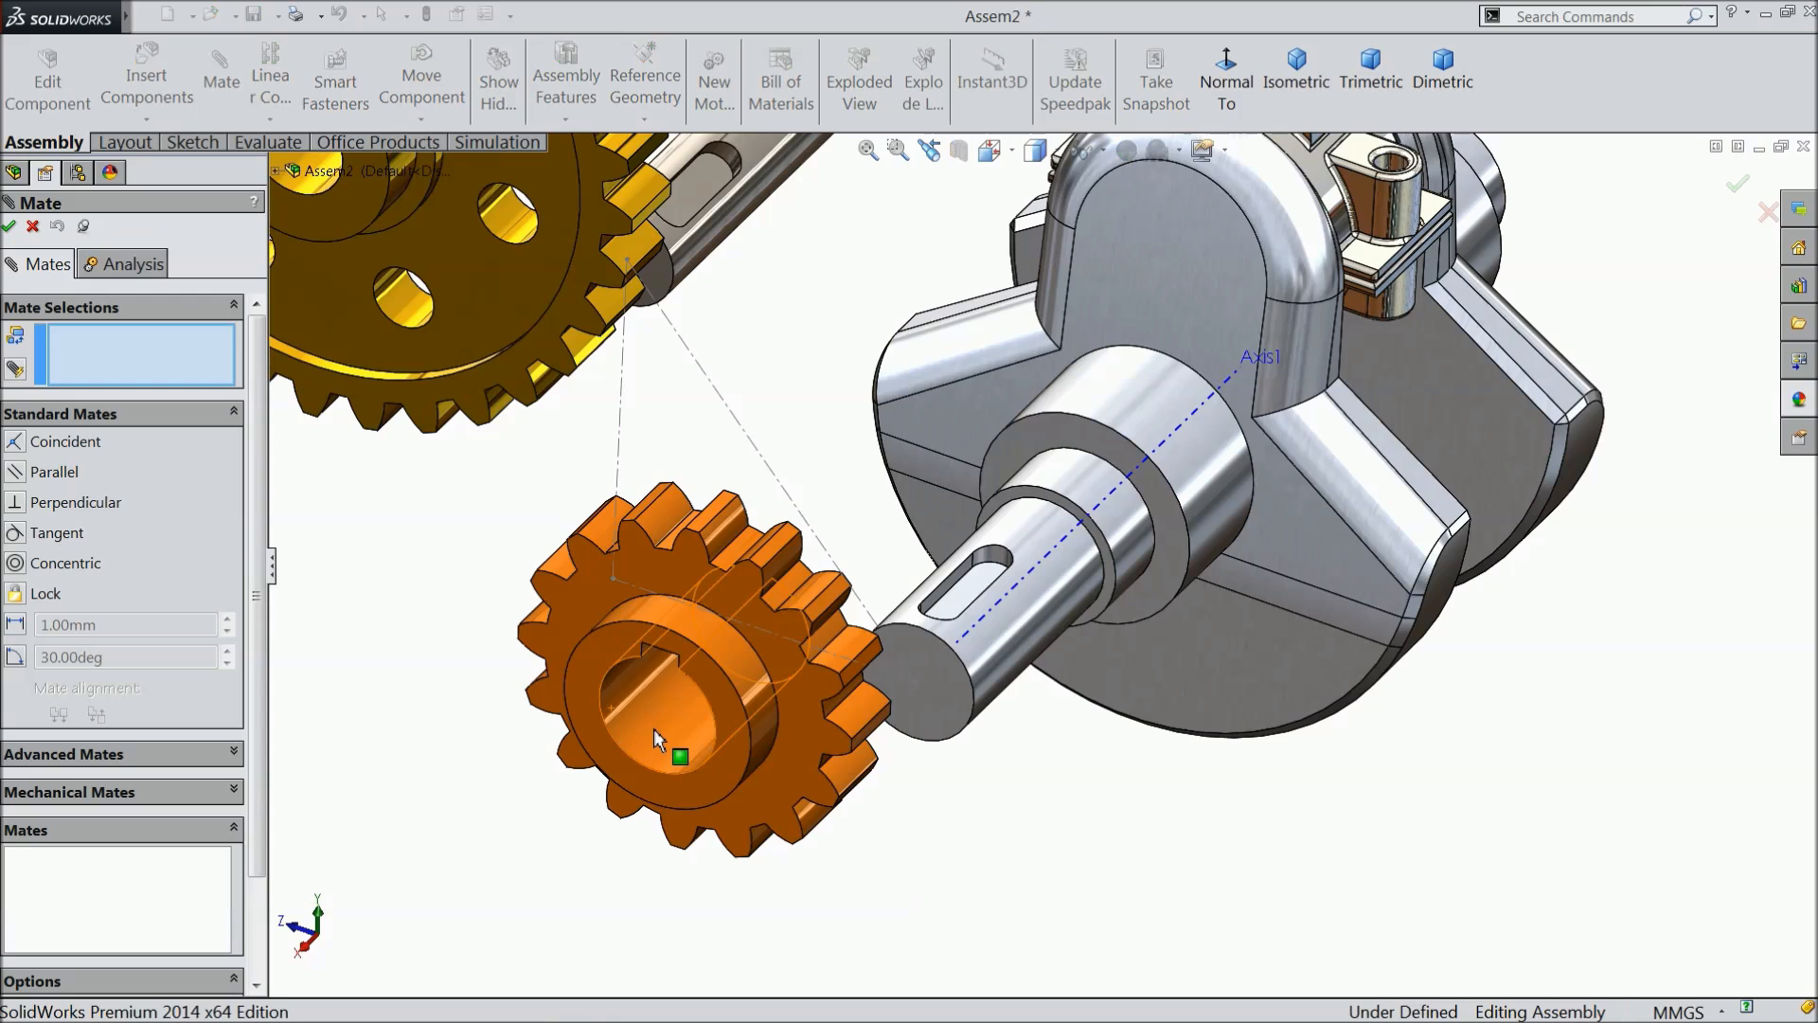
pyautogui.click(653, 730)
pyautogui.click(998, 657)
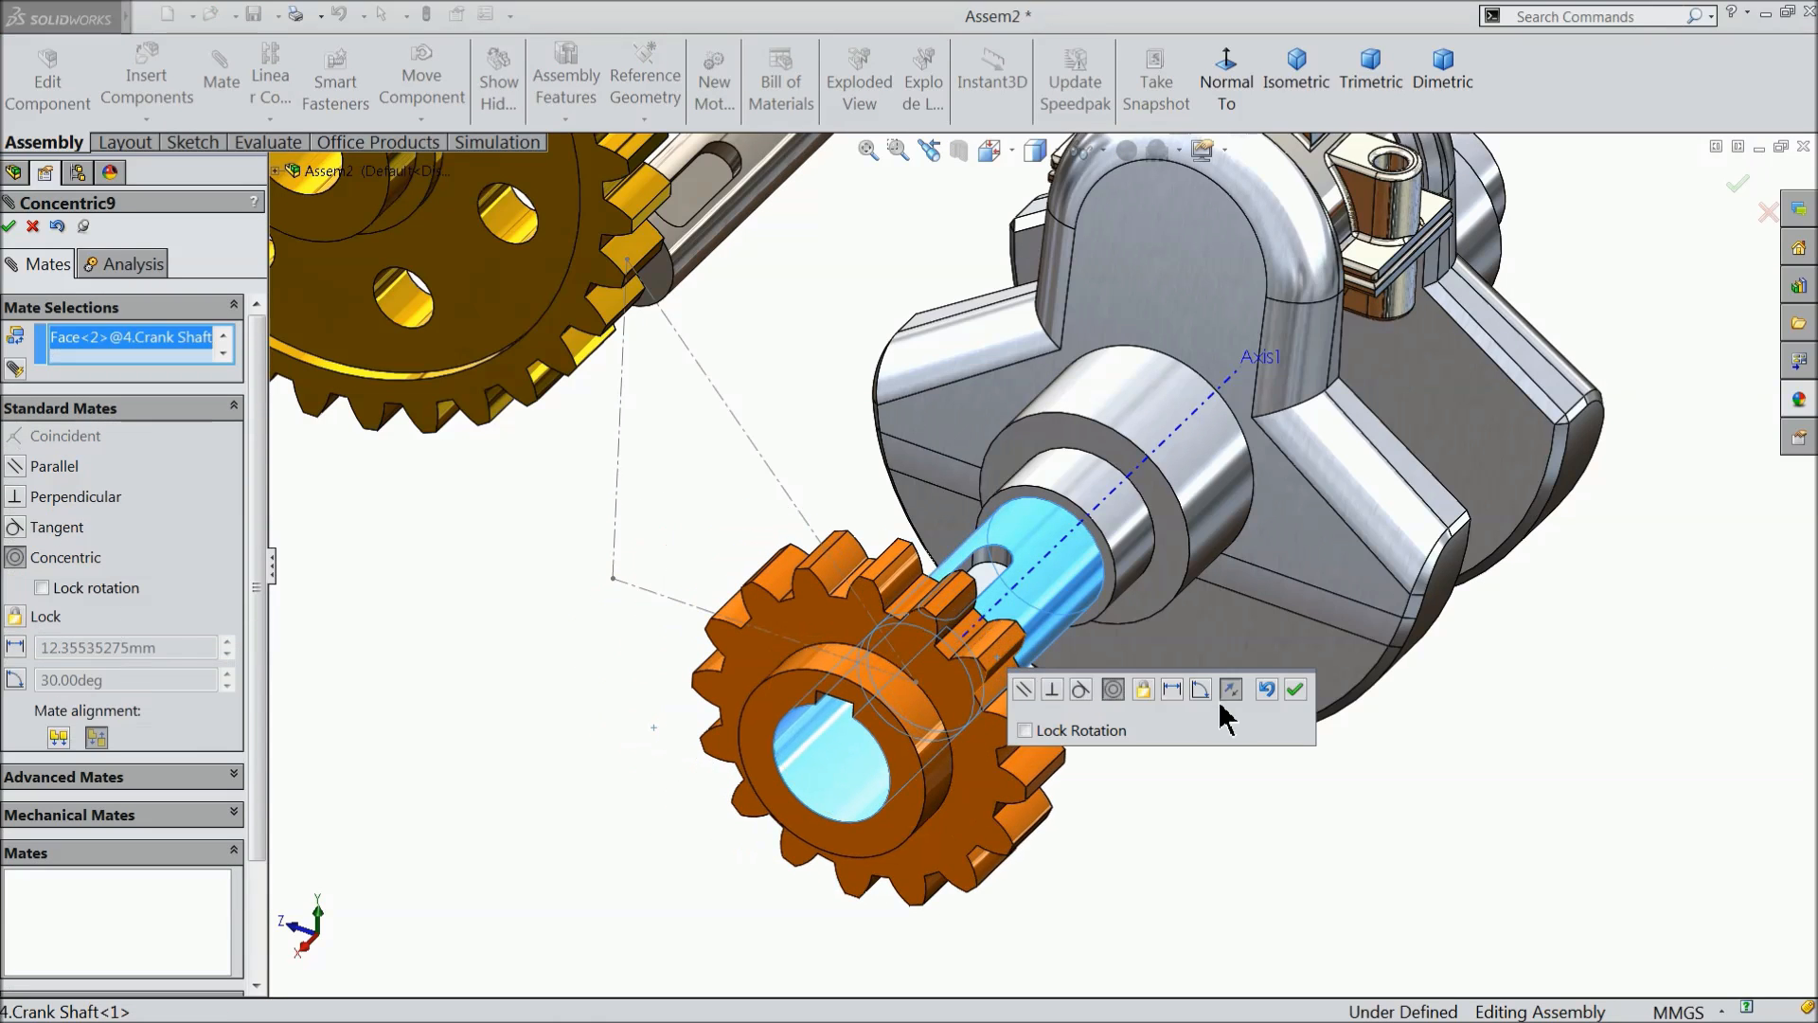
pyautogui.click(1295, 691)
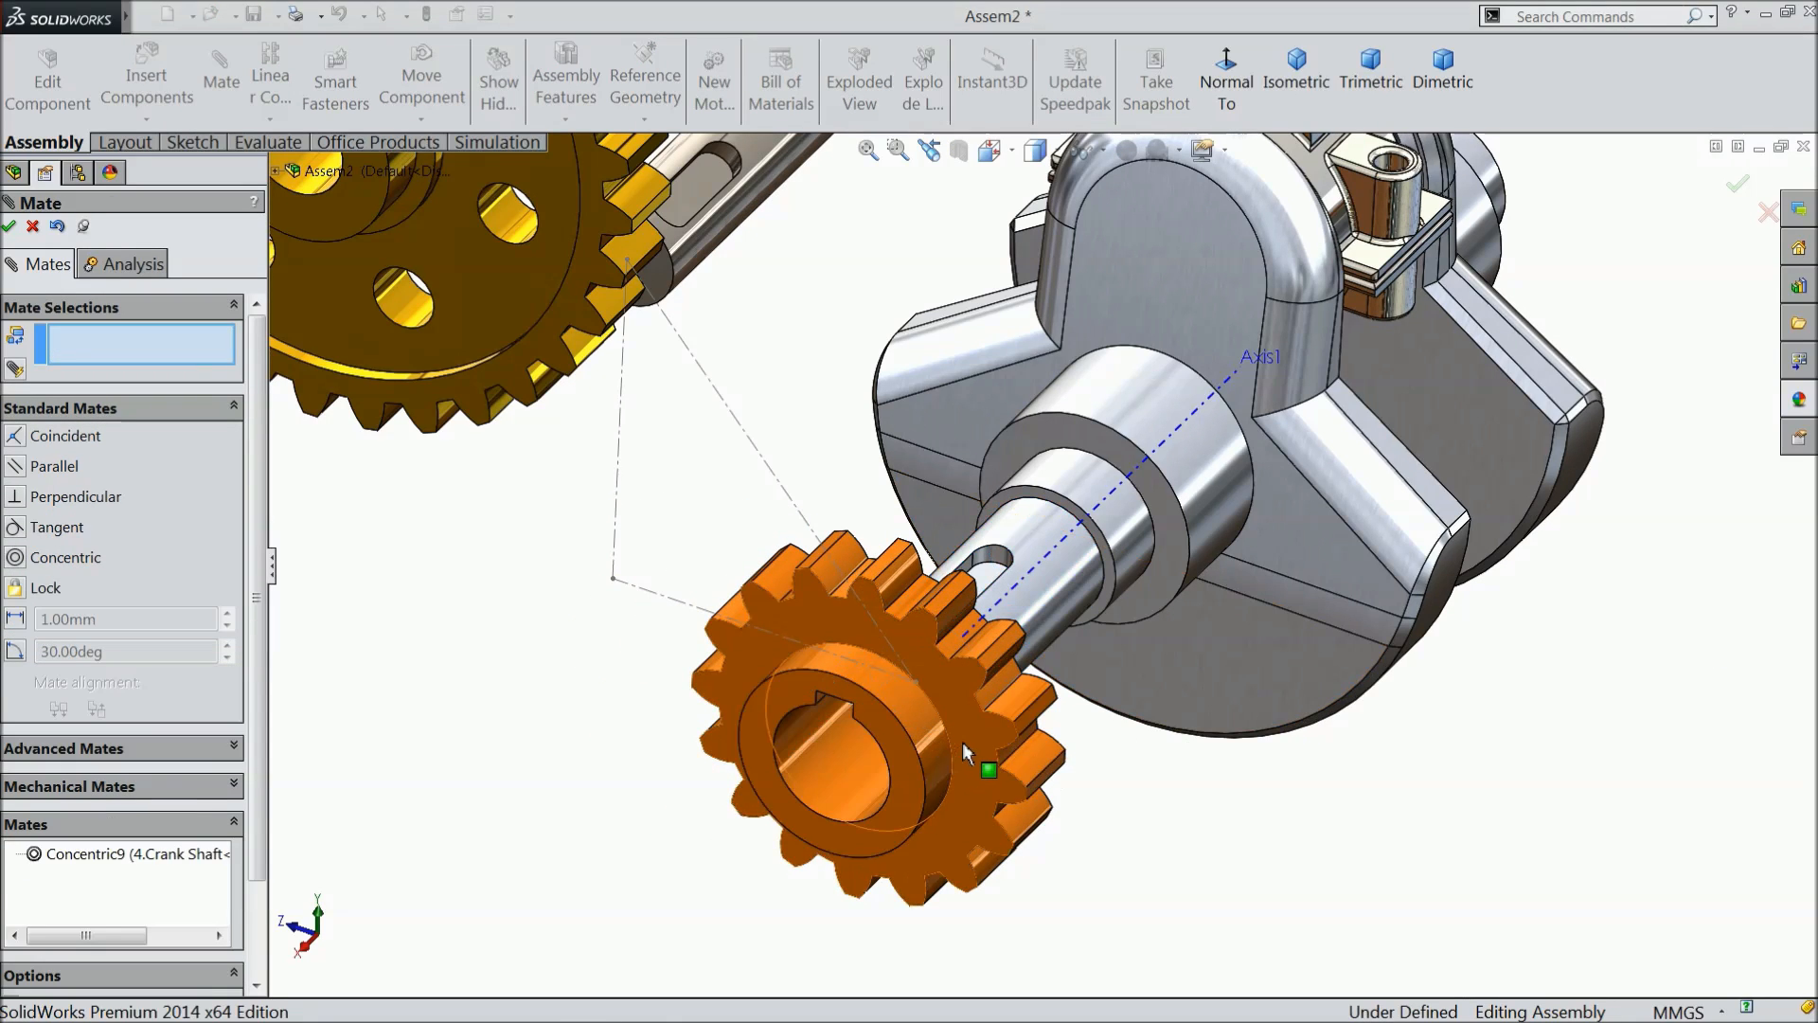
# - Add a coincident mate between the crank shaft's end face and the orange gear's hub face
pyautogui.scroll(-5, 972, 658)
pyautogui.click(918, 735)
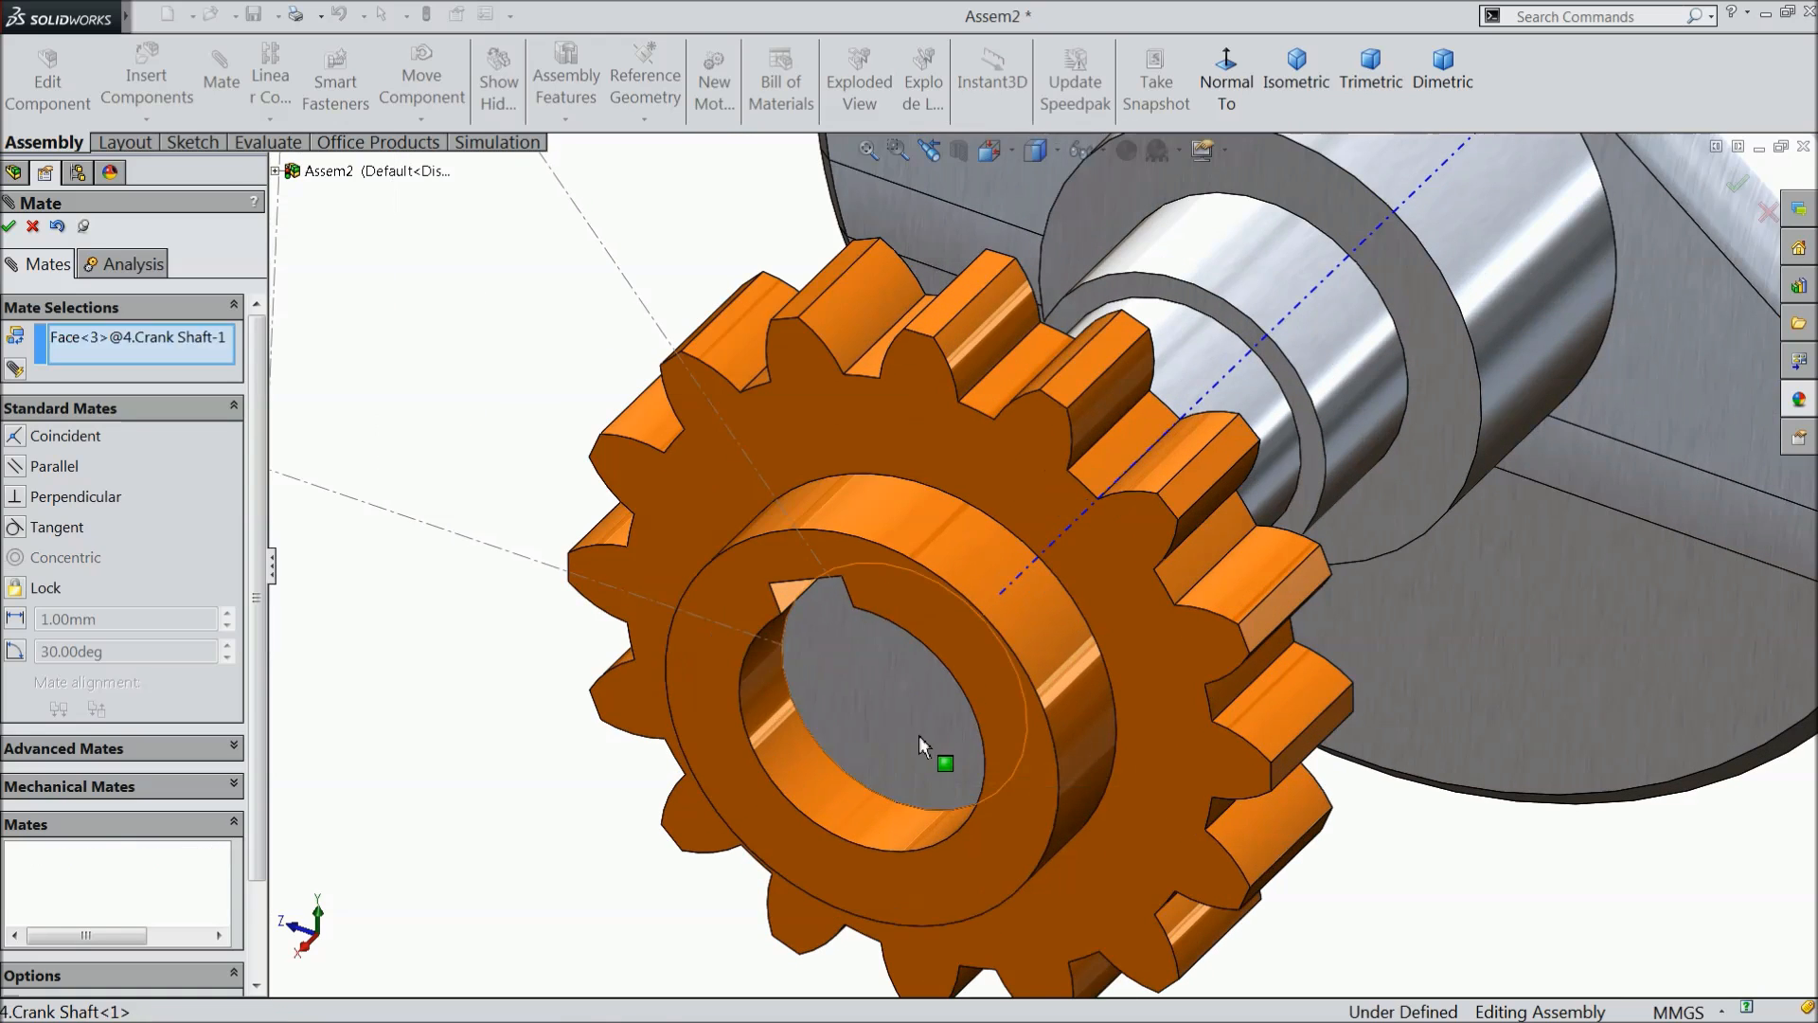
pyautogui.click(994, 672)
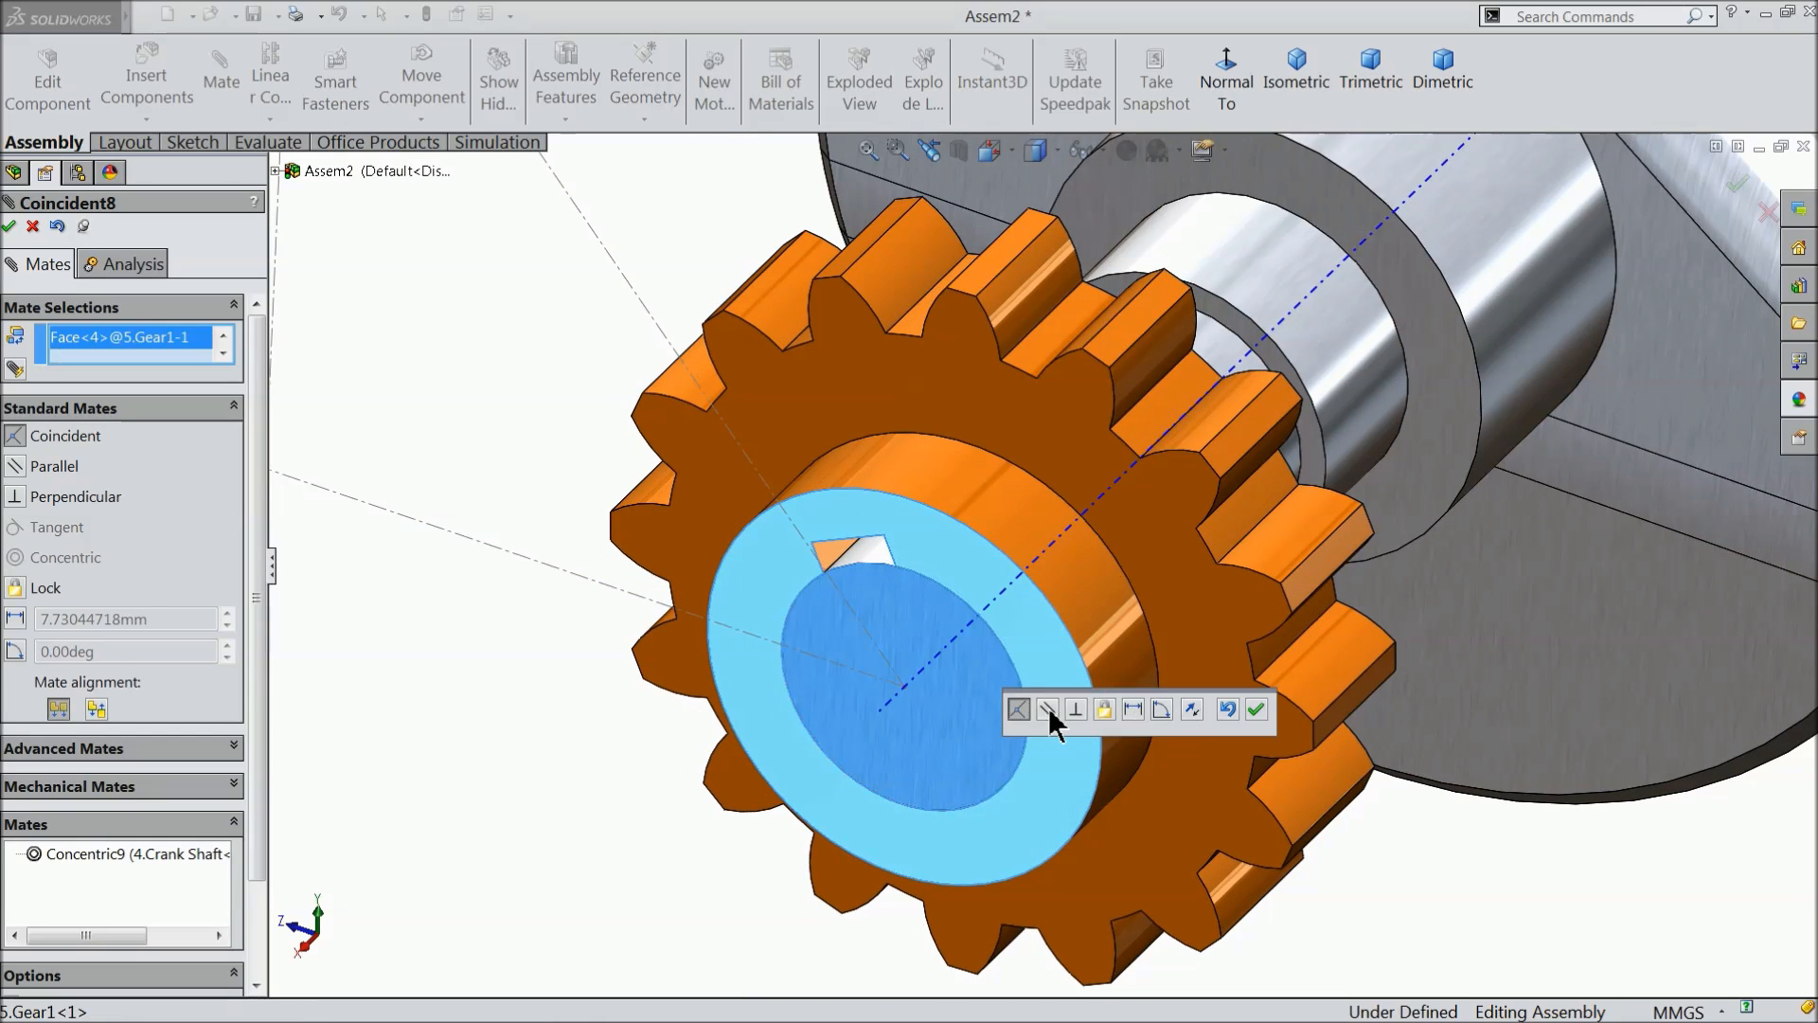
pyautogui.click(1256, 709)
pyautogui.scroll(-5, 880, 564)
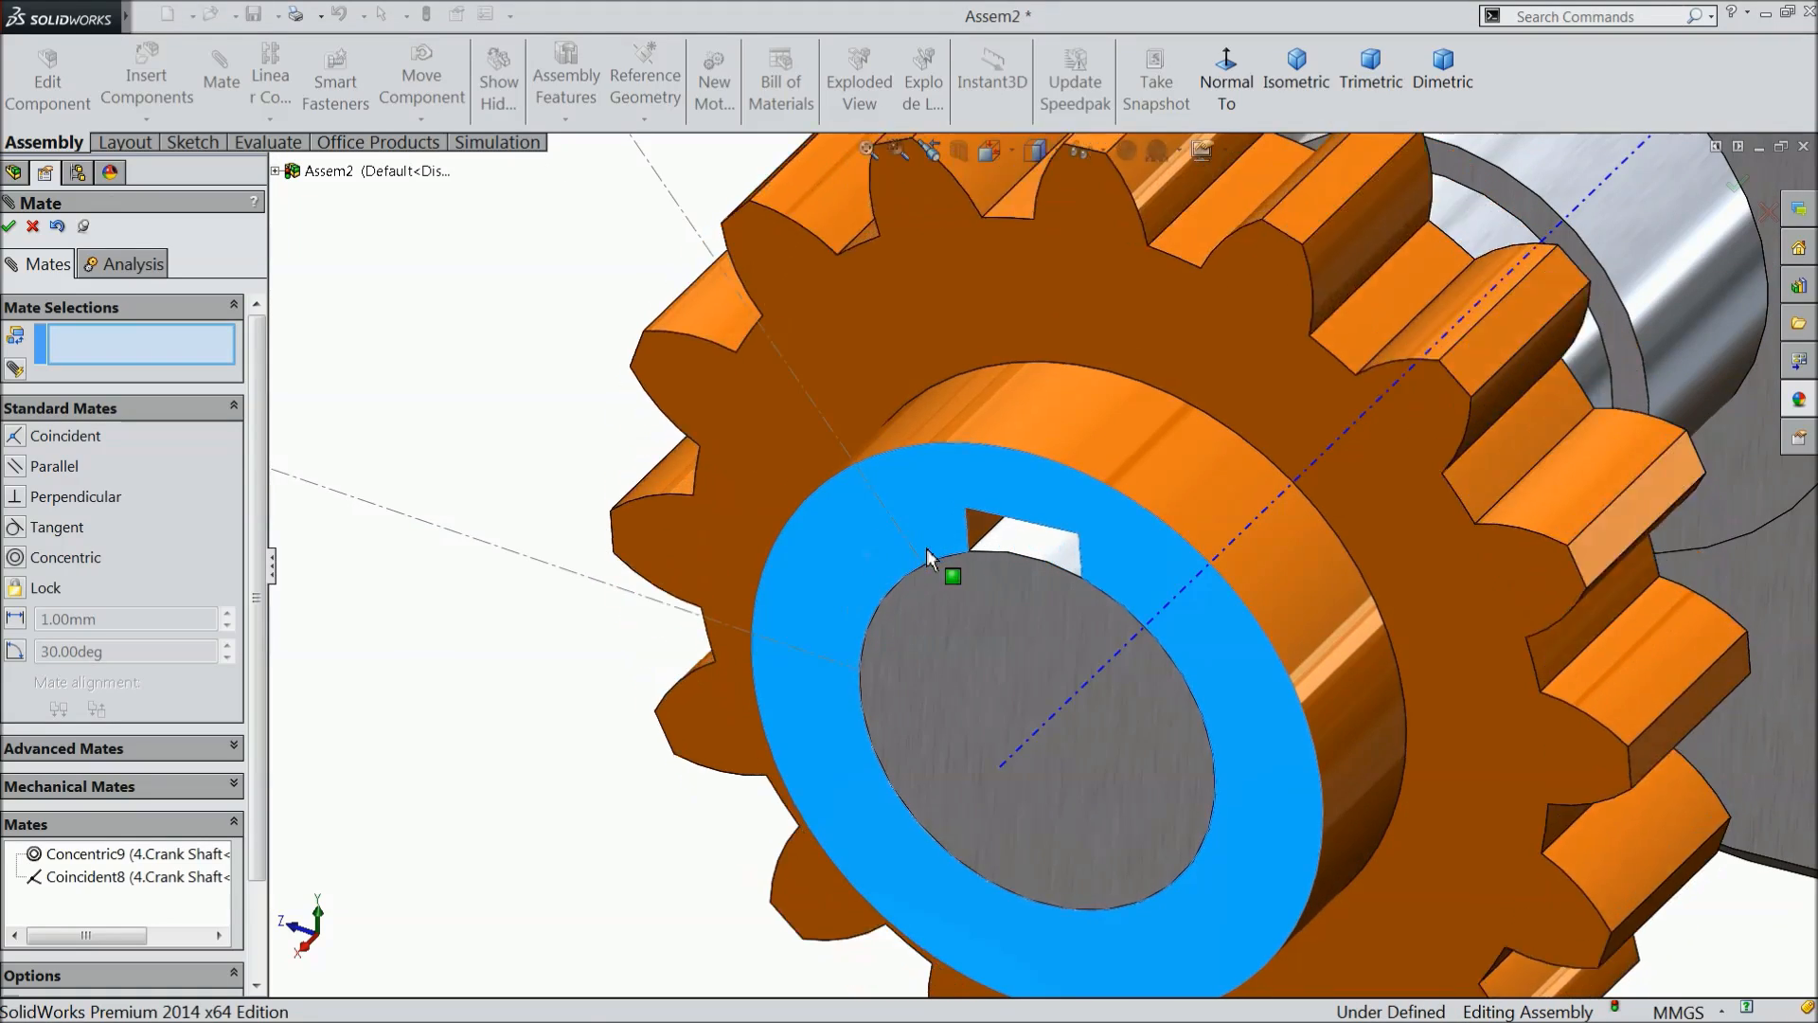
pyautogui.moveTo(812, 670); pyautogui.dragTo(743, 636, button='middle')
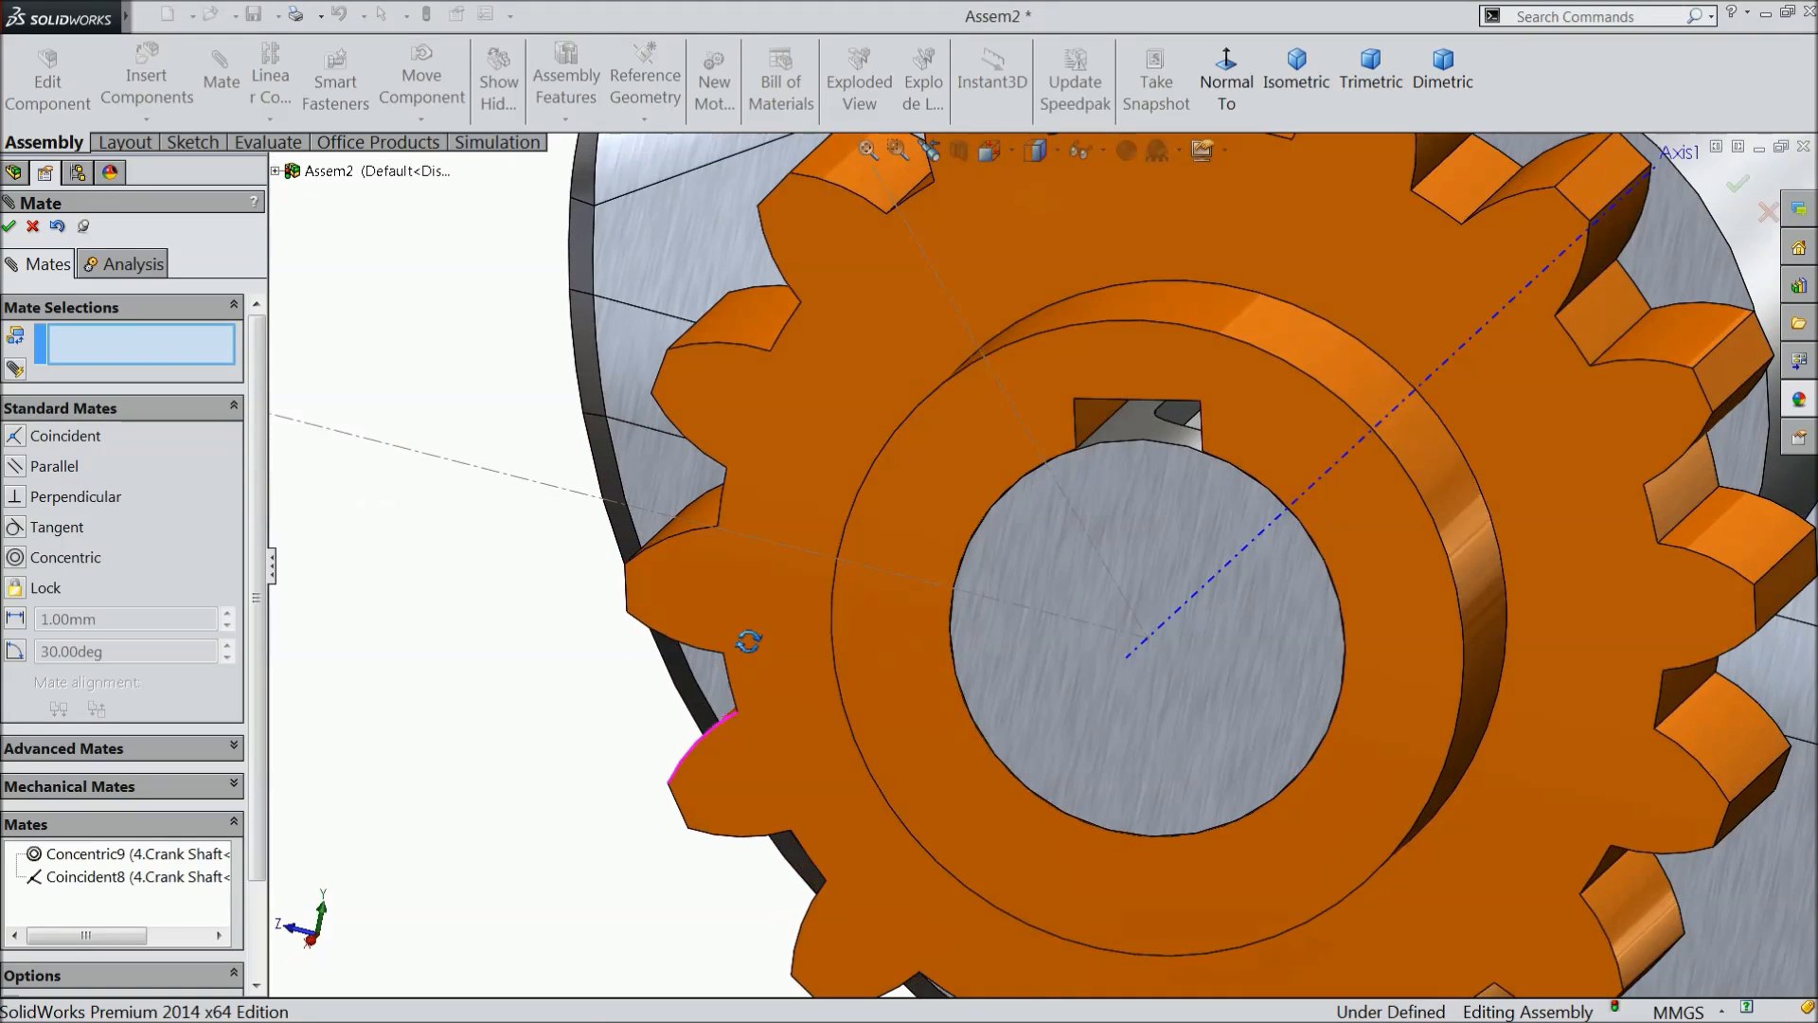
pyautogui.scroll(-5, 1178, 552)
pyautogui.scroll(-6, 1156, 653)
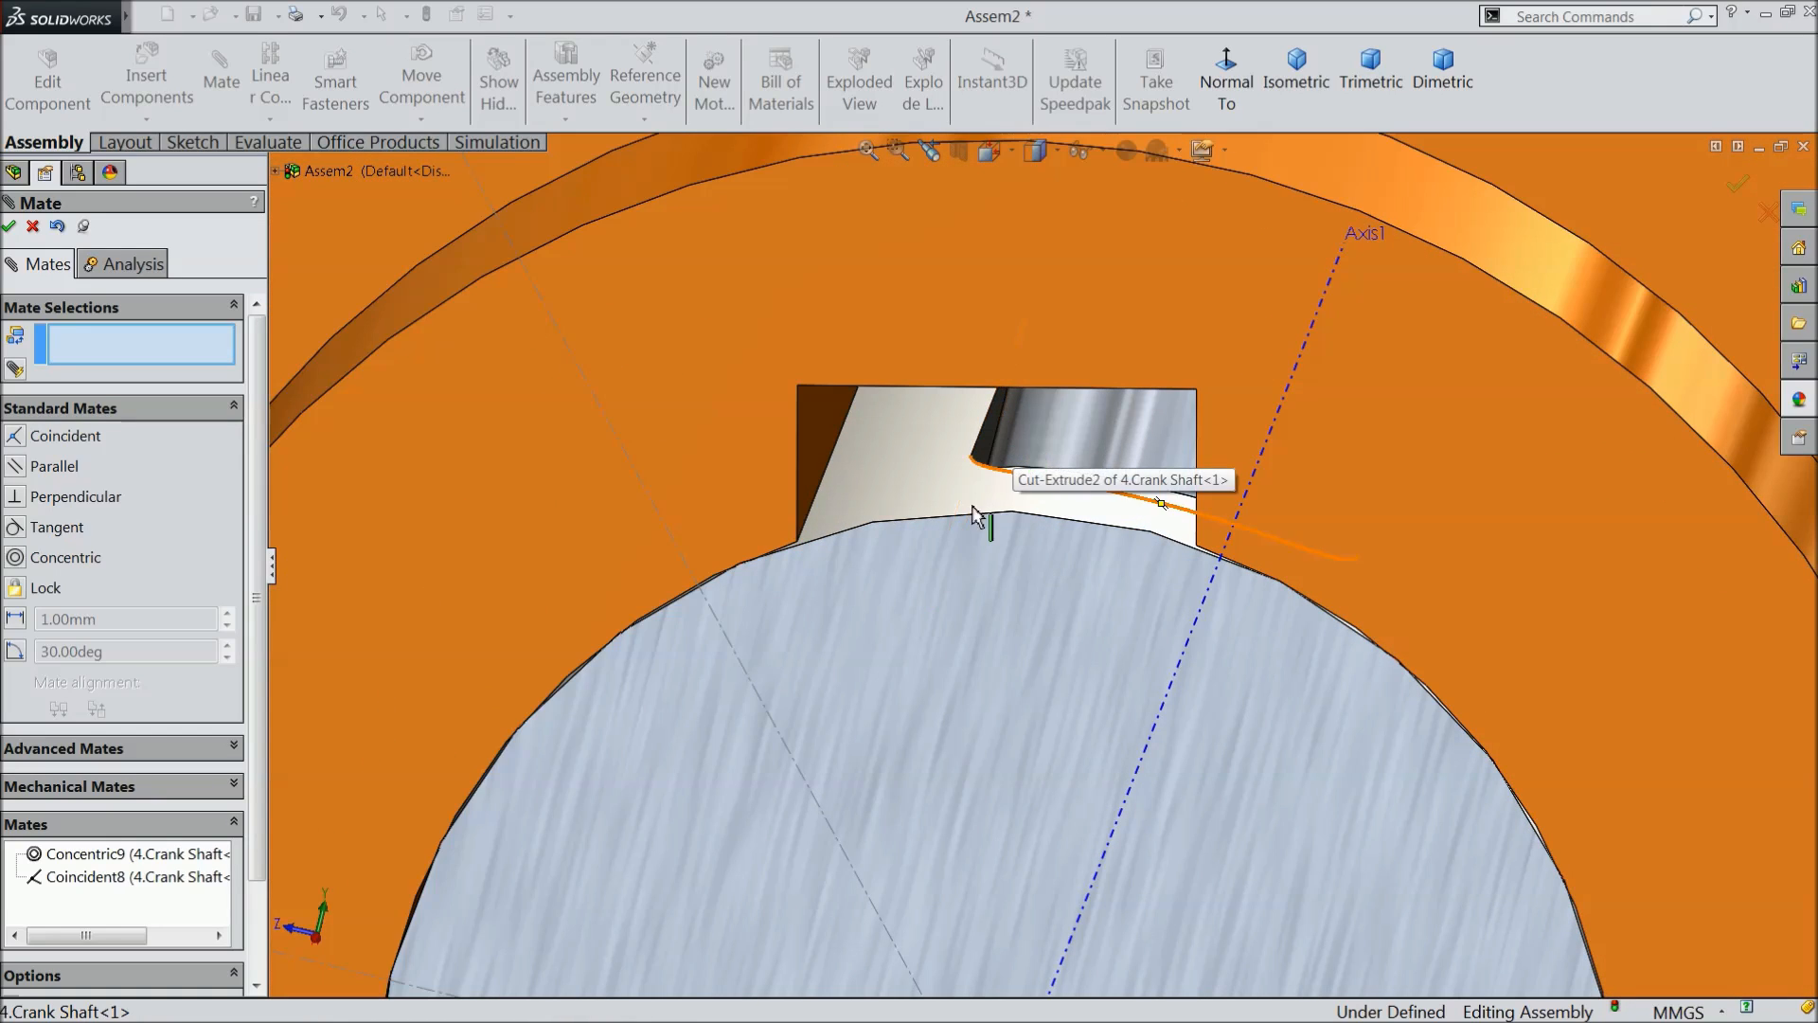
pyautogui.click(825, 469)
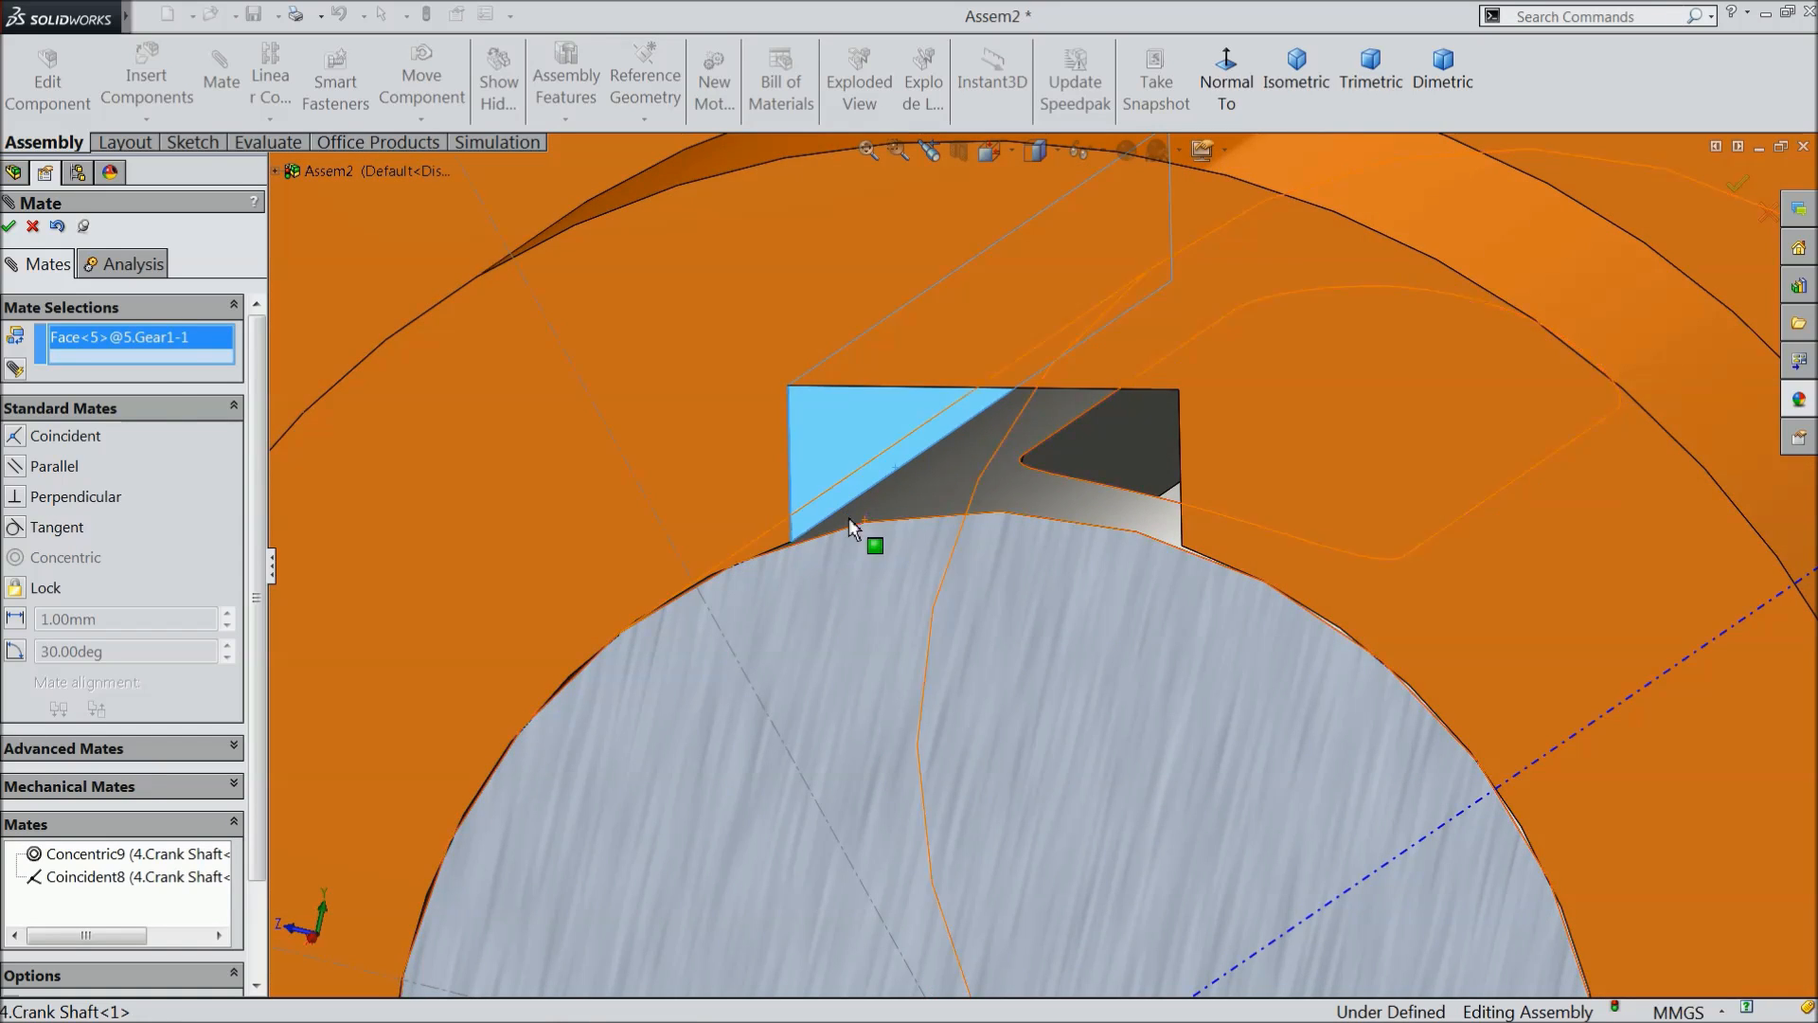
pyautogui.rightClick(182, 355)
pyautogui.click(284, 369)
# - Add a coincident mate between the orange gear's keyway edge and the crank shaft's key slot edge
pyautogui.scroll(-2, 954, 446)
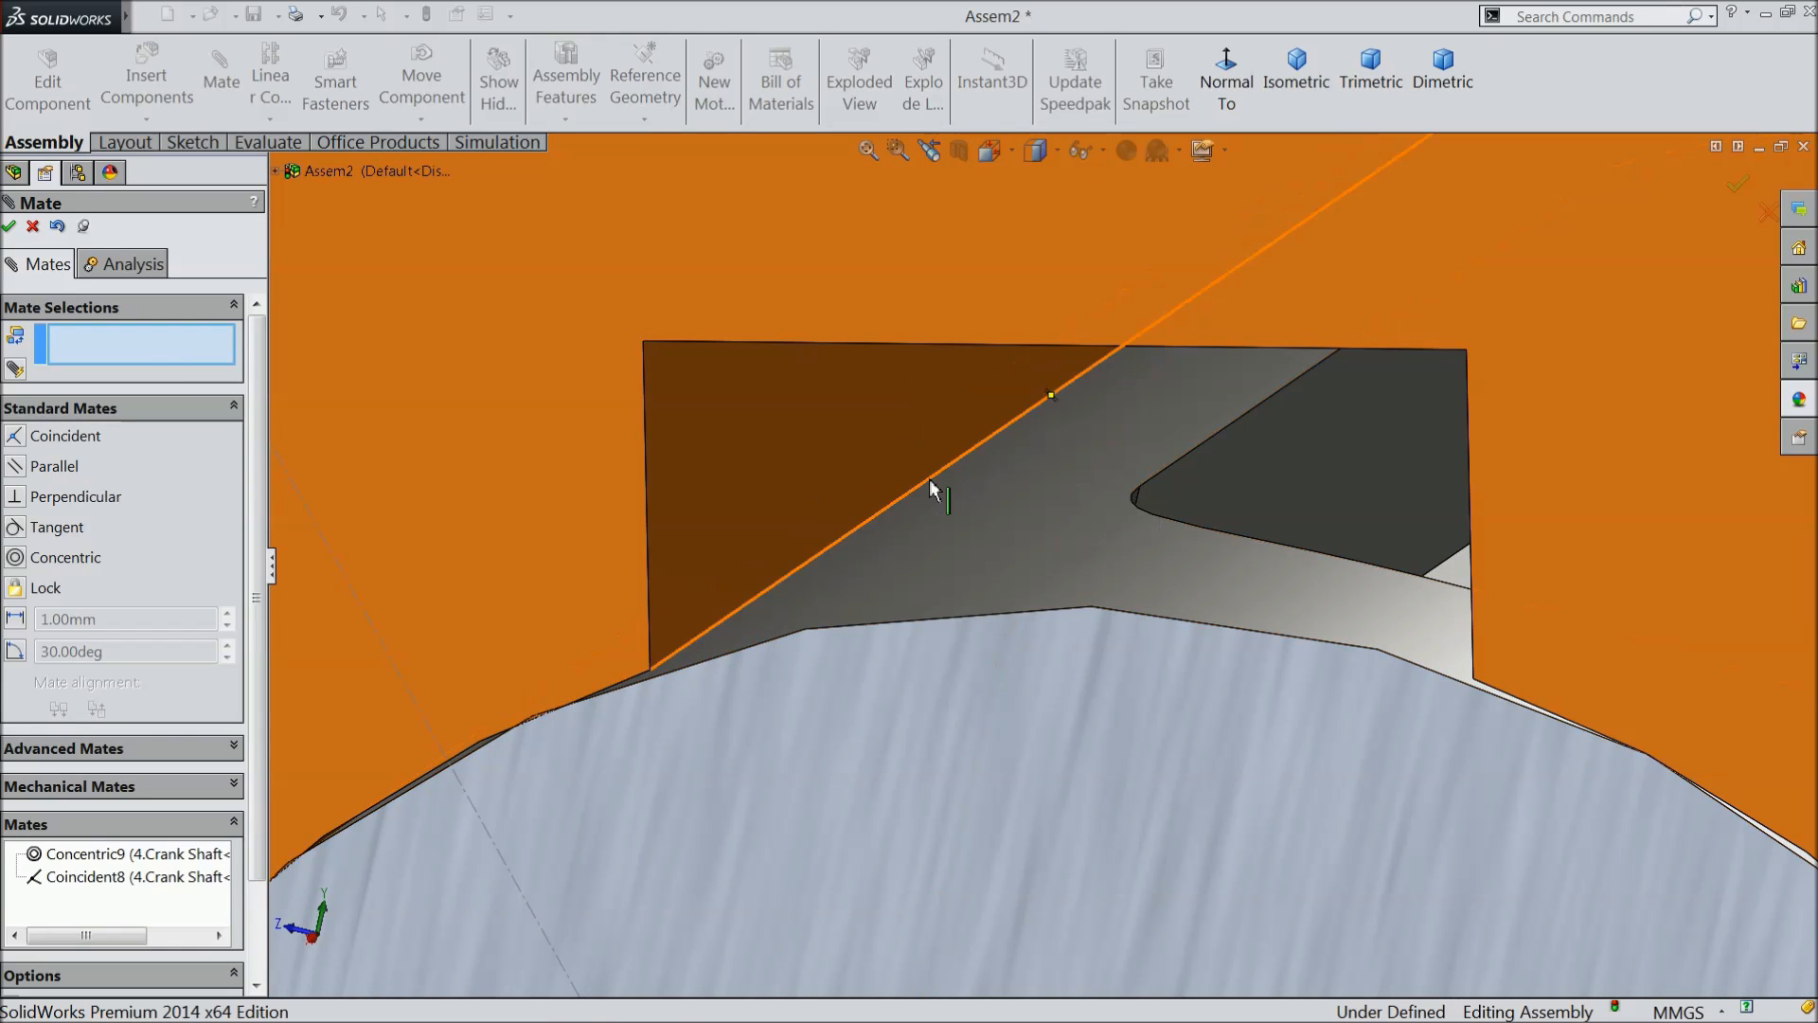
pyautogui.click(930, 479)
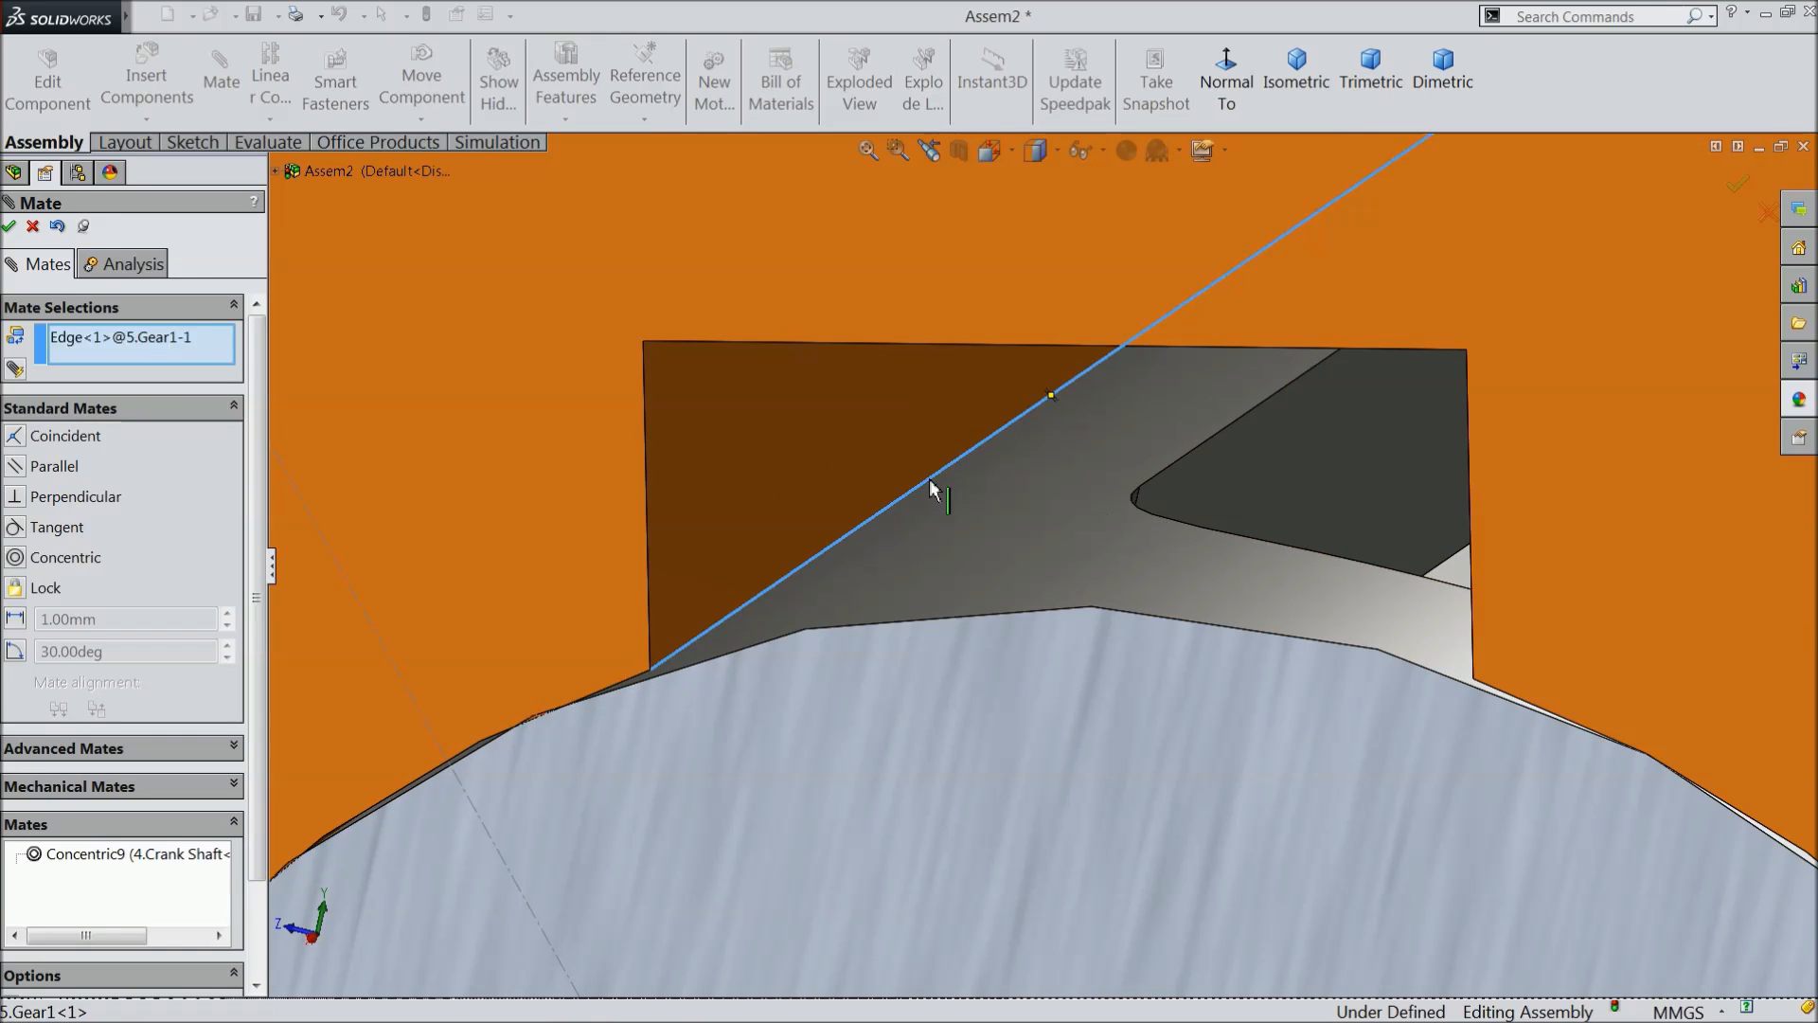
pyautogui.click(1195, 462)
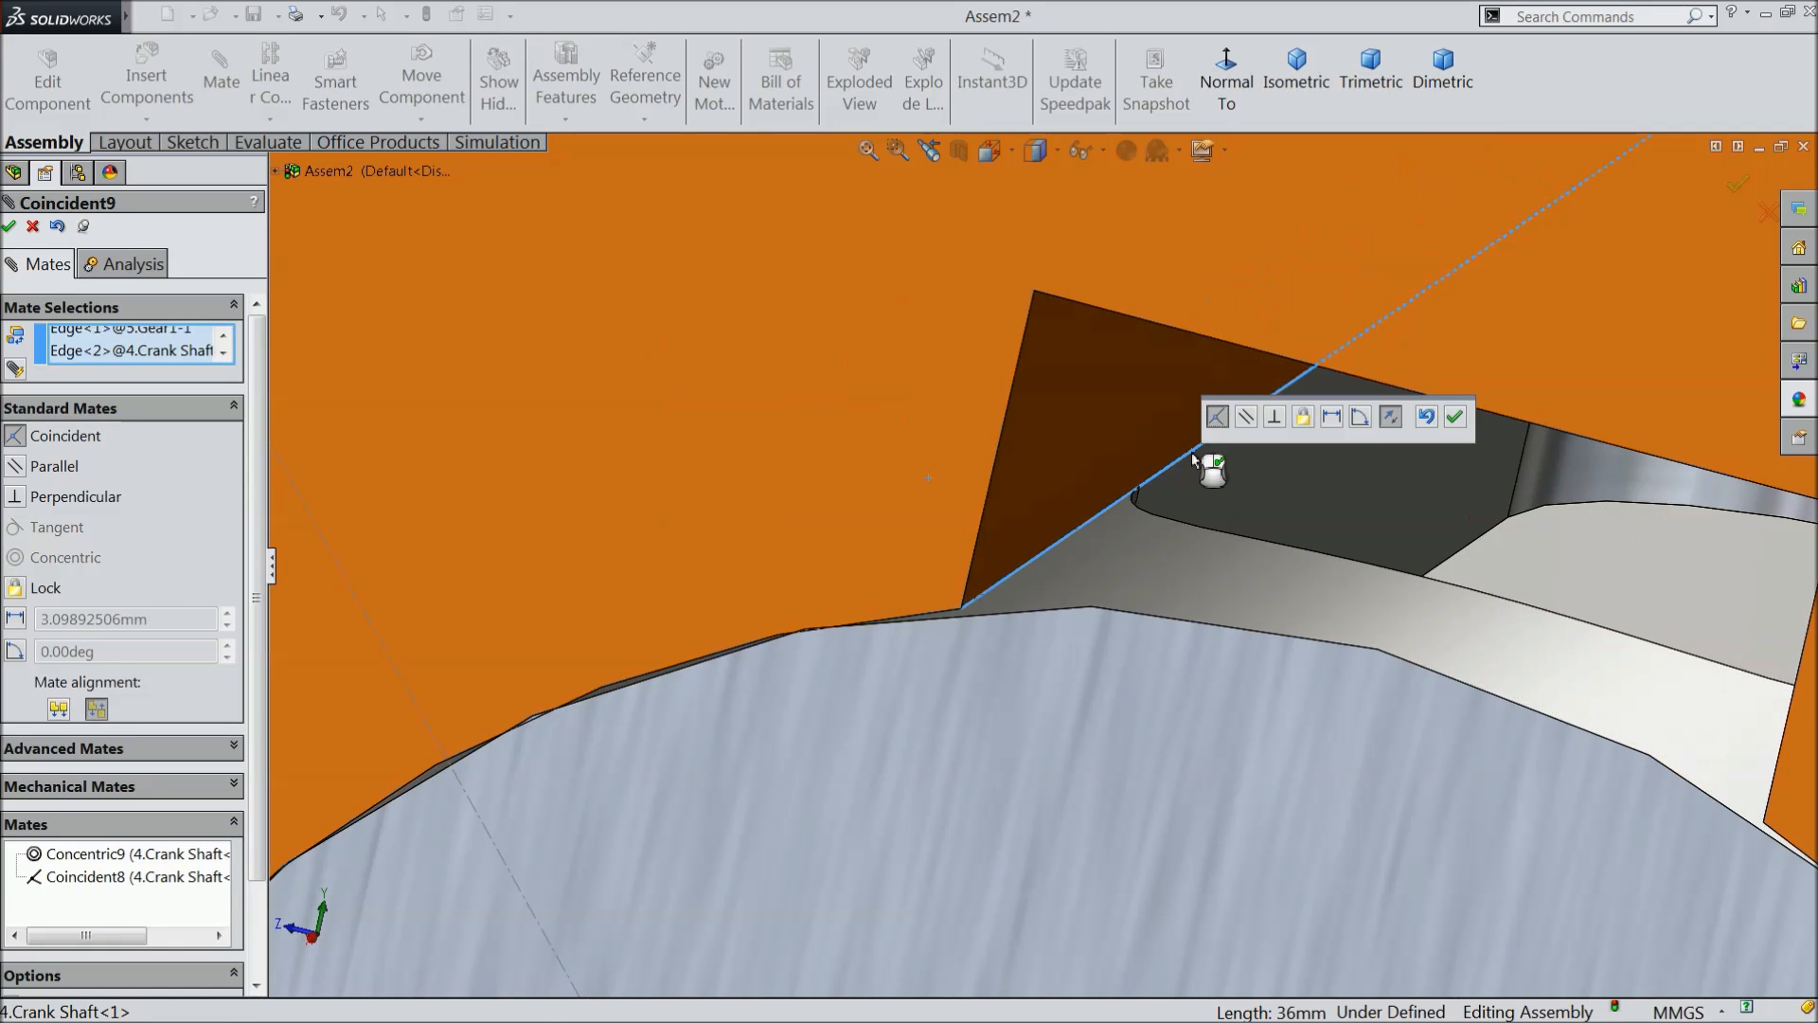
pyautogui.click(1455, 418)
# - Add a concentric mate between the large yellow gear's bore and the cam shaft's cylindrical face
pyautogui.scroll(10, 1105, 566)
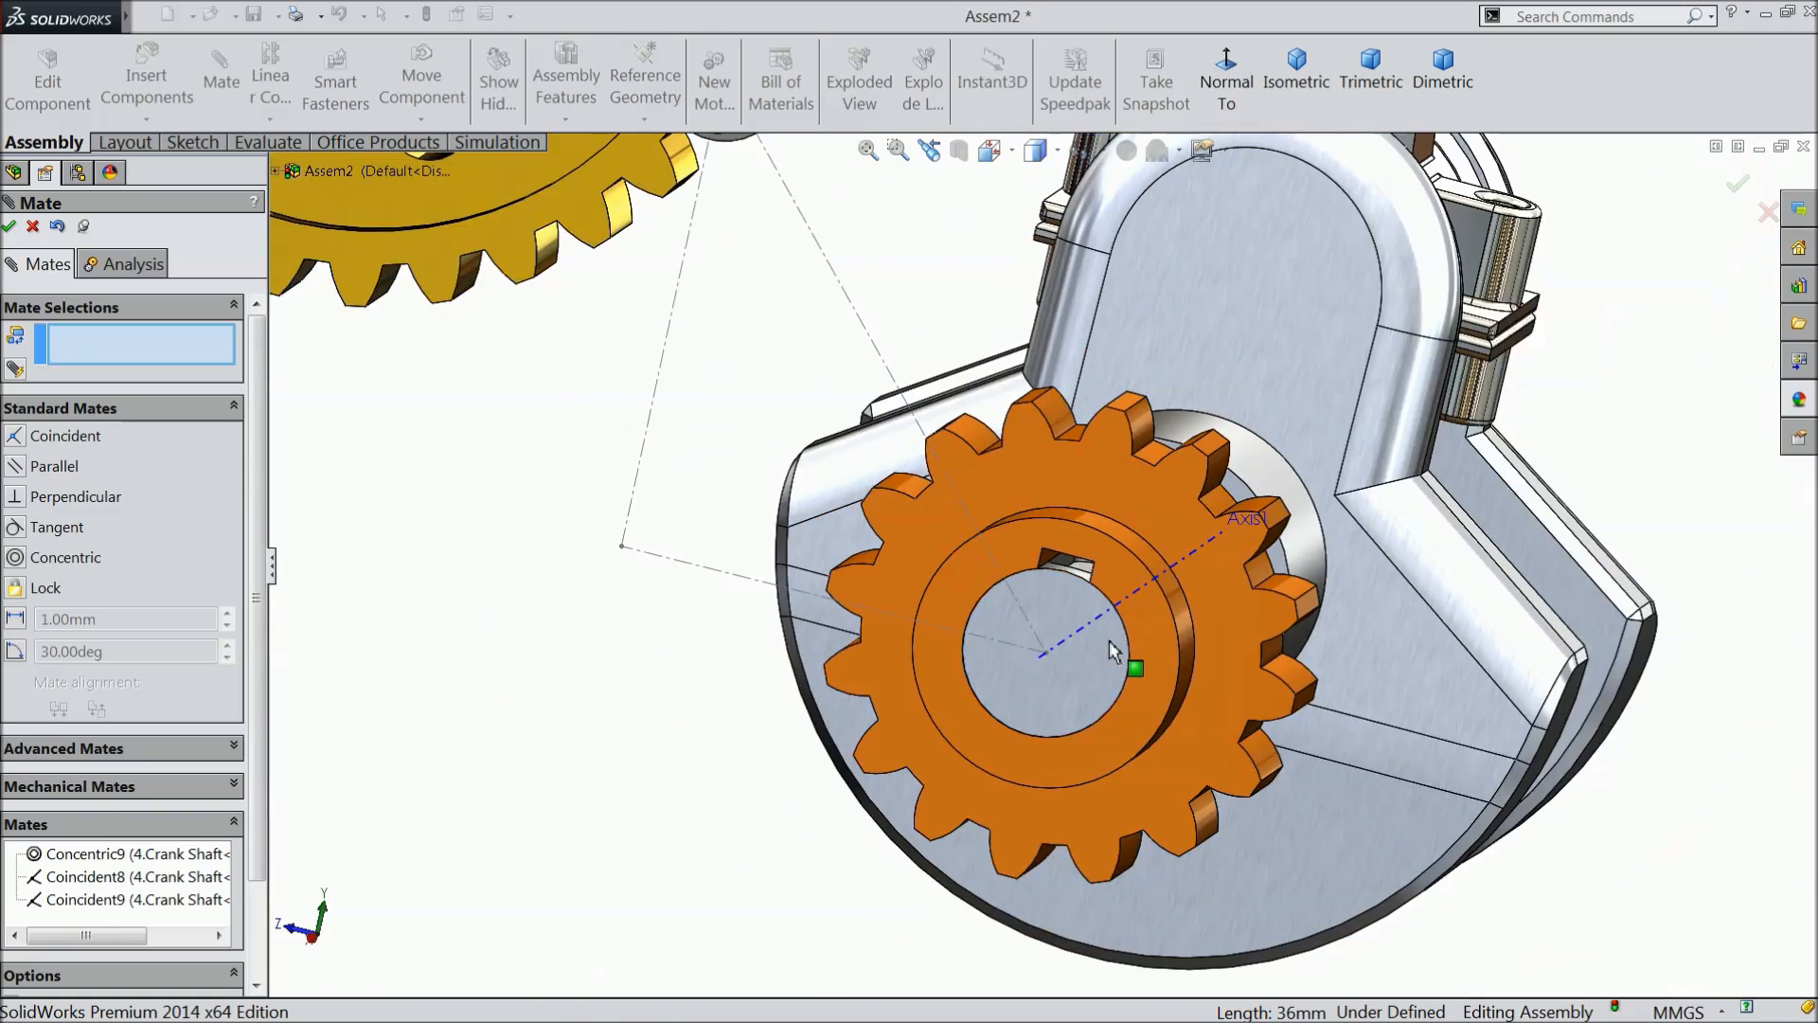
pyautogui.scroll(5, 1098, 646)
pyautogui.scroll(5, 710, 568)
pyautogui.moveTo(847, 534); pyautogui.dragTo(786, 554, button='middle')
pyautogui.scroll(-5, 964, 314)
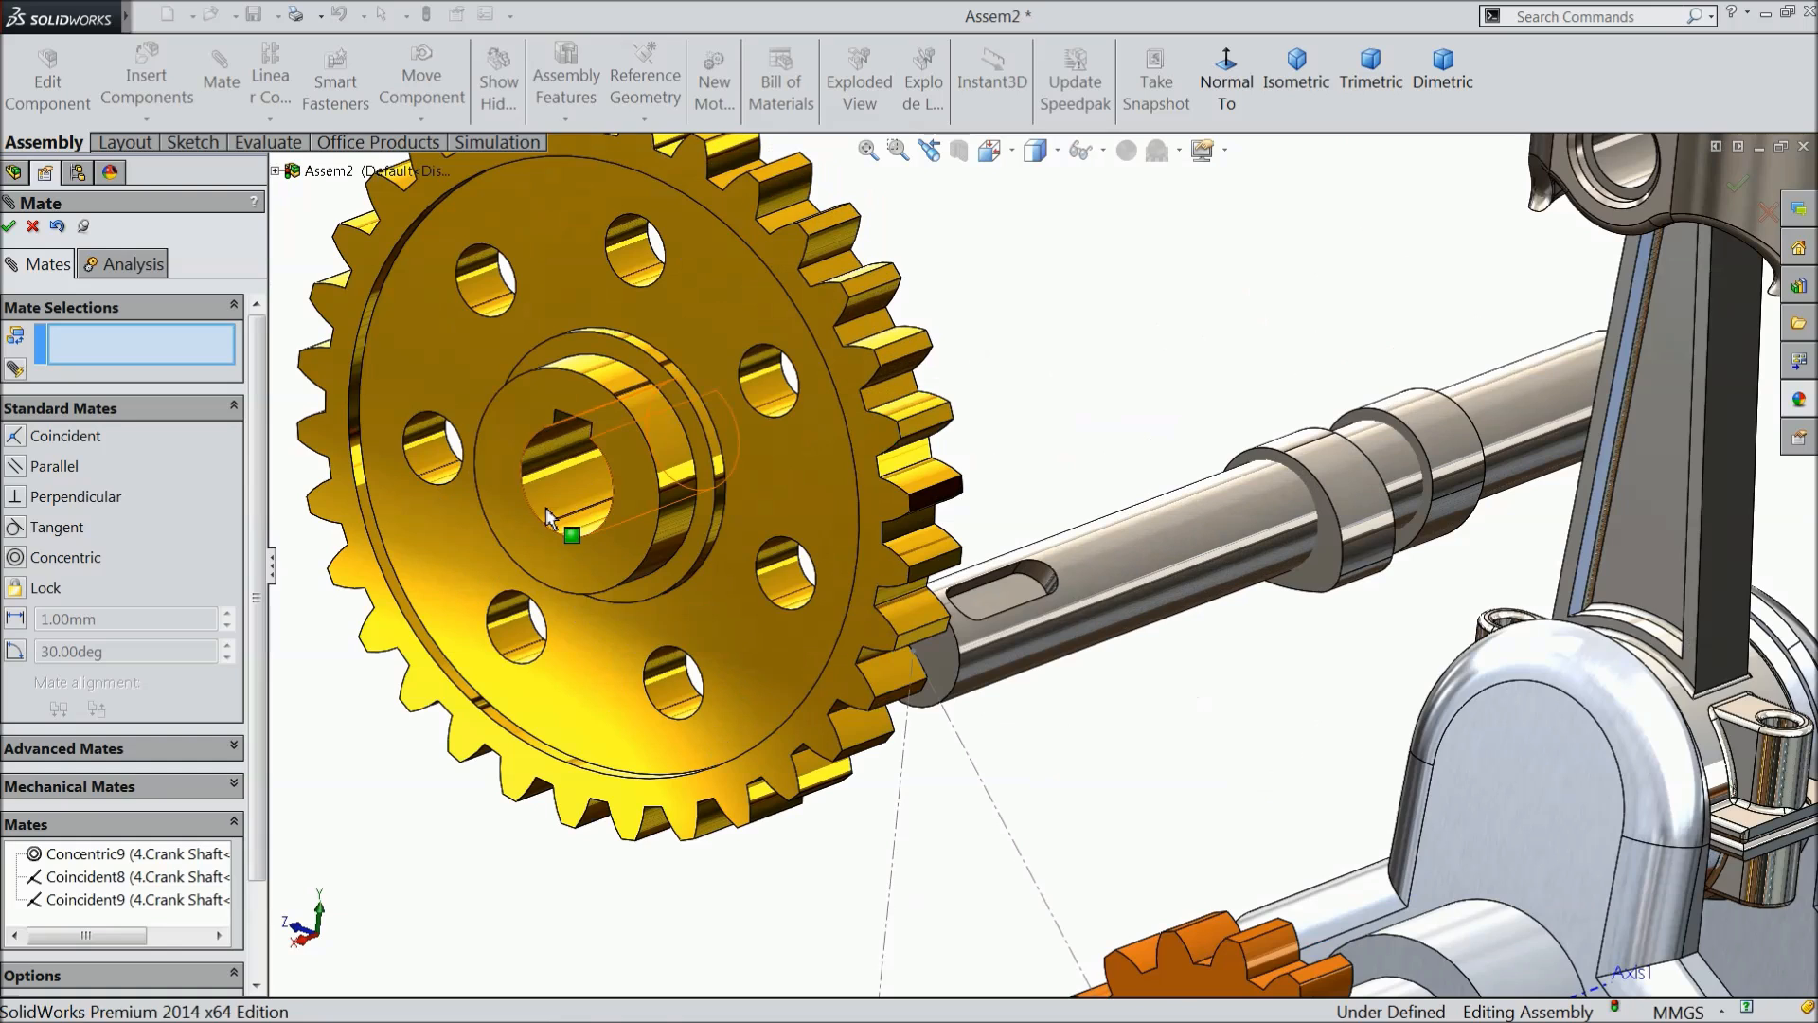
pyautogui.click(564, 500)
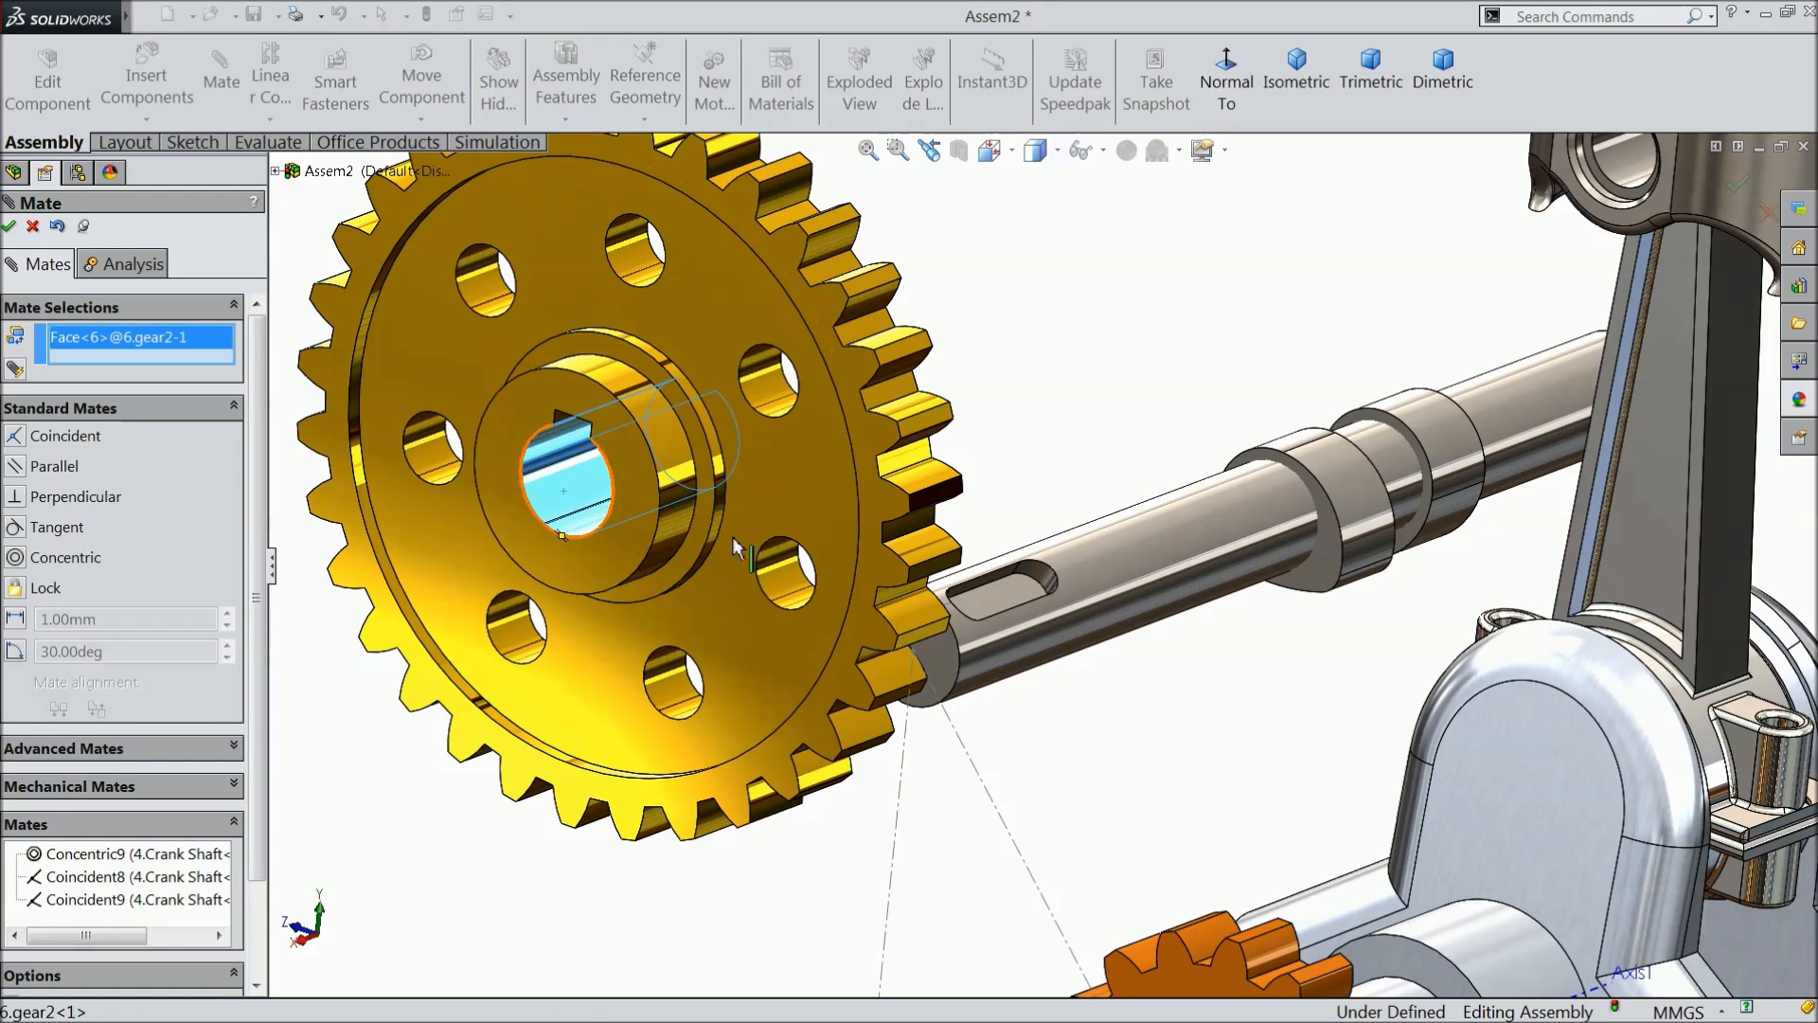
pyautogui.click(1146, 571)
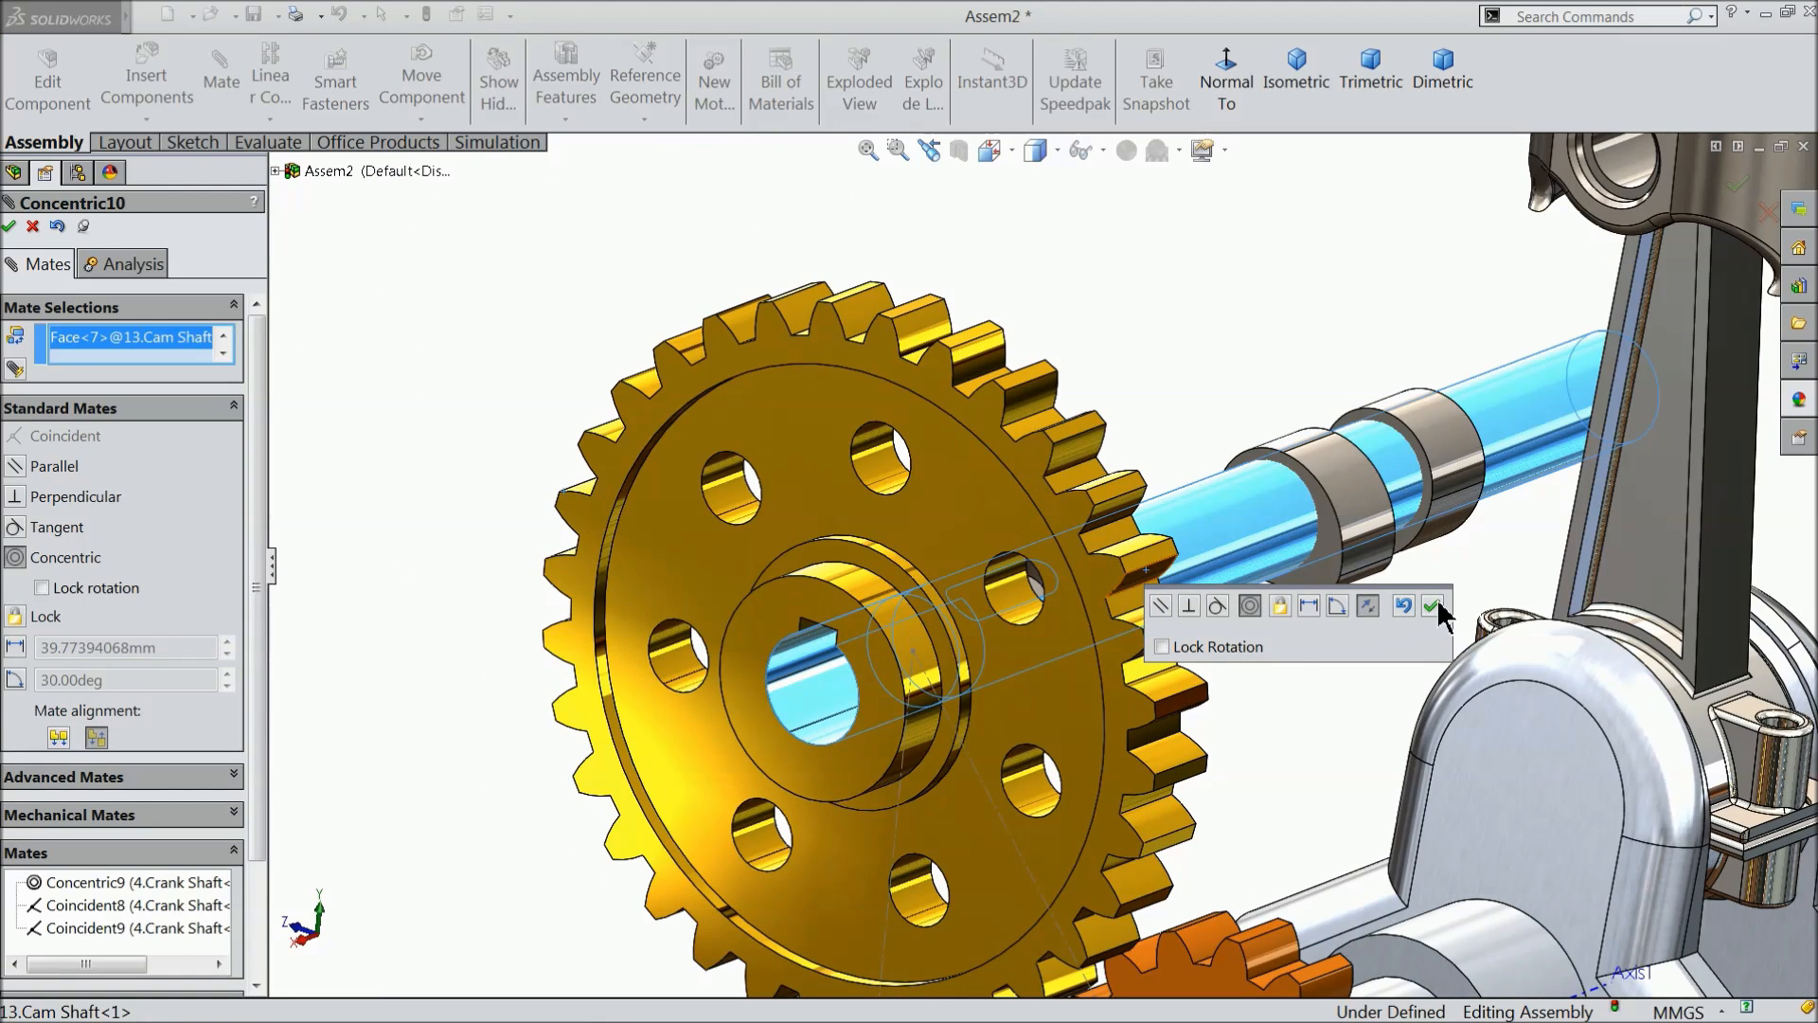
pyautogui.click(1432, 606)
# - Add a coincident mate between the cam shaft's end face and the yellow gear's hub face
pyautogui.scroll(-3, 1042, 654)
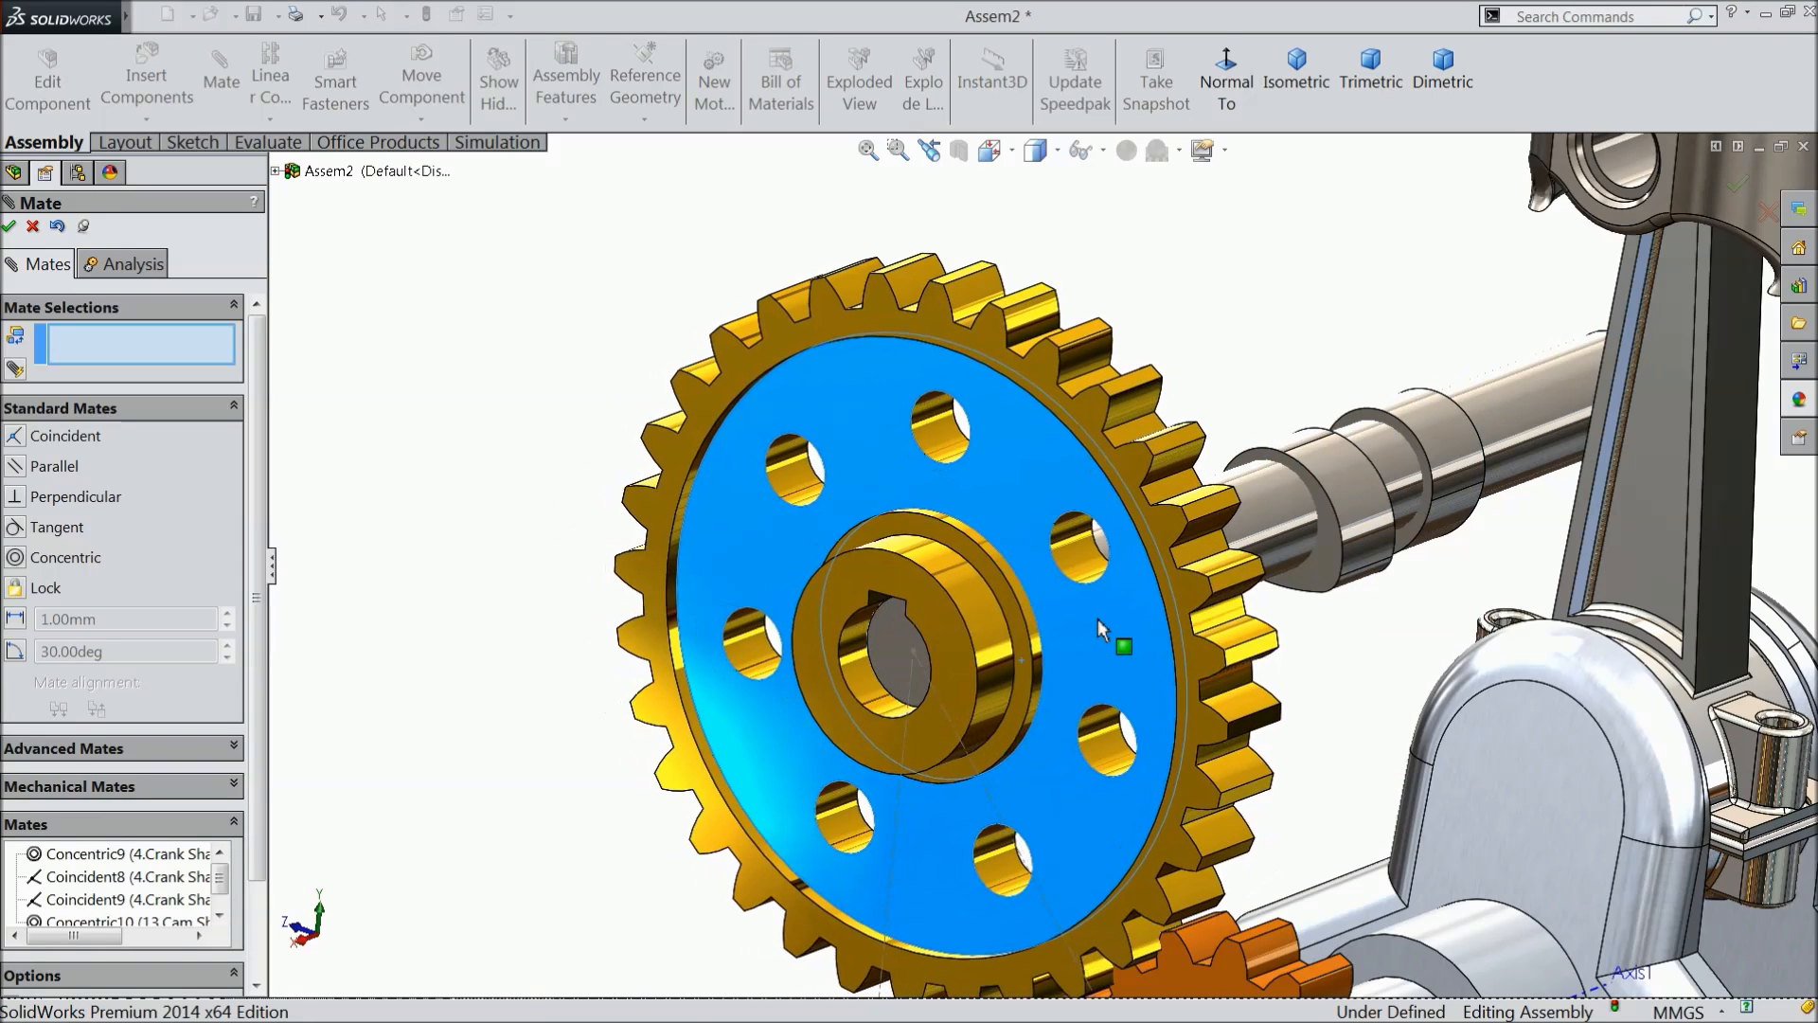
pyautogui.scroll(-3, 905, 659)
pyautogui.click(945, 628)
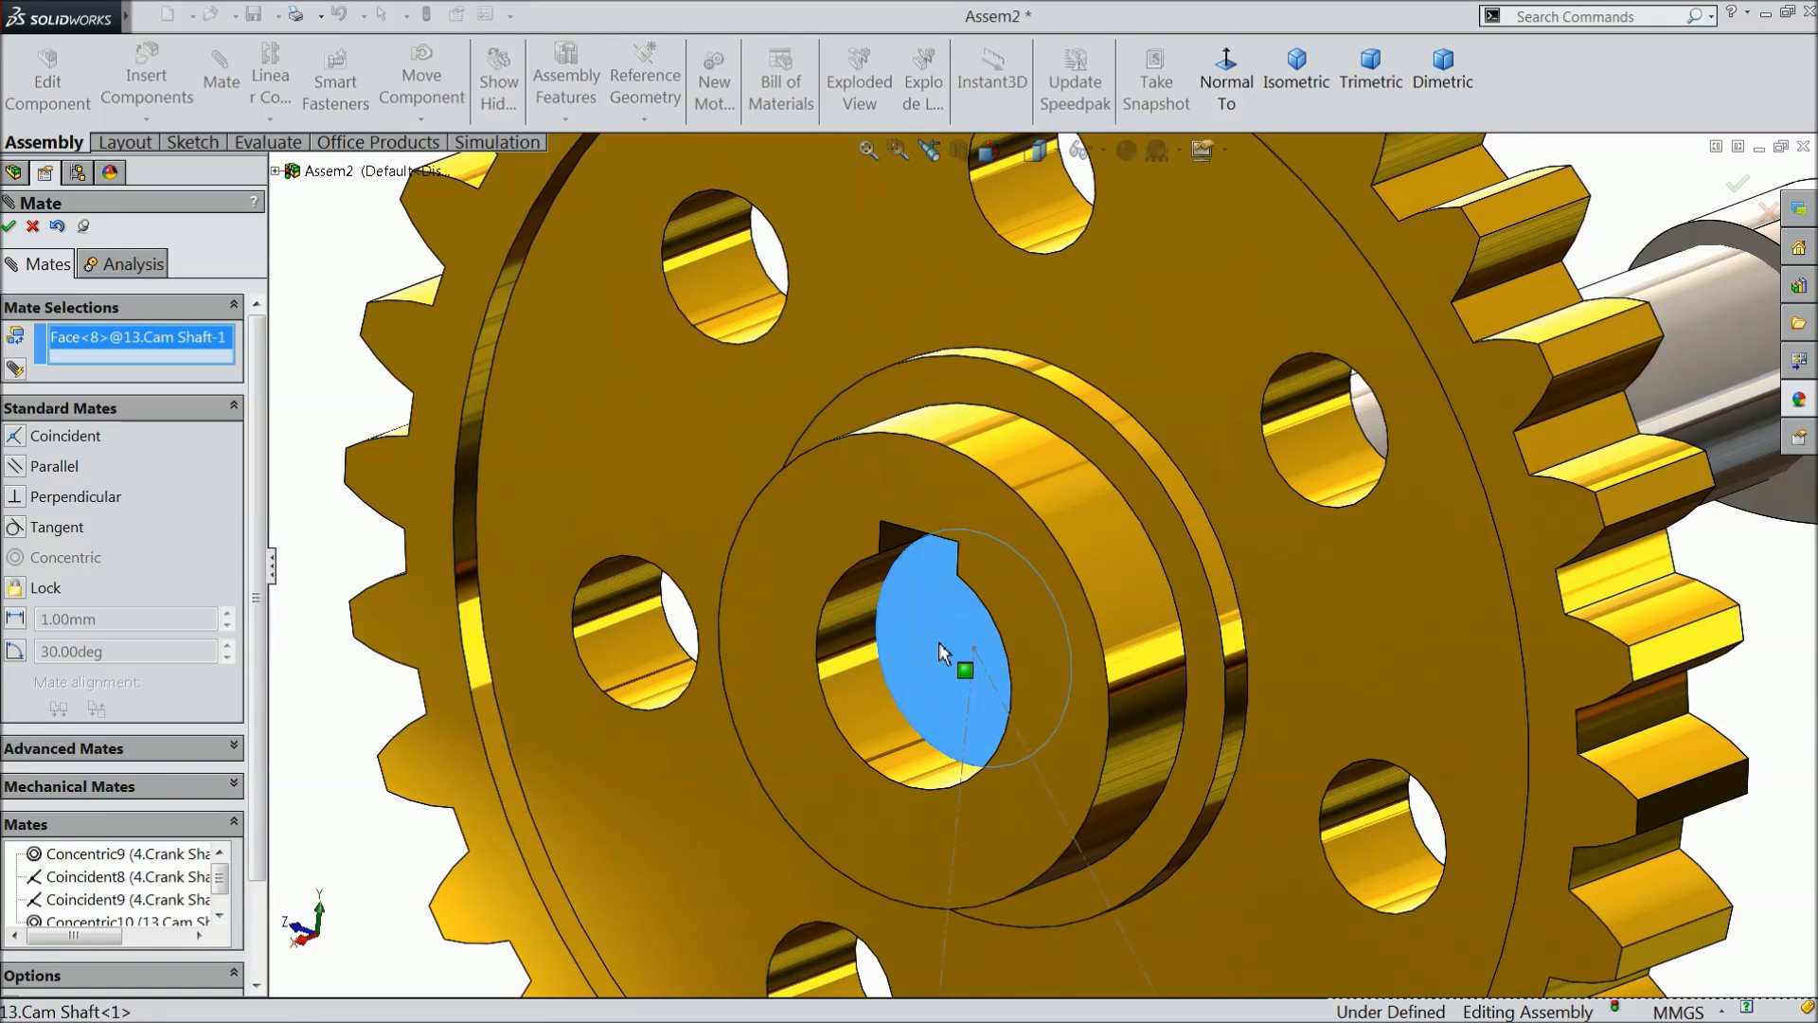
pyautogui.click(759, 600)
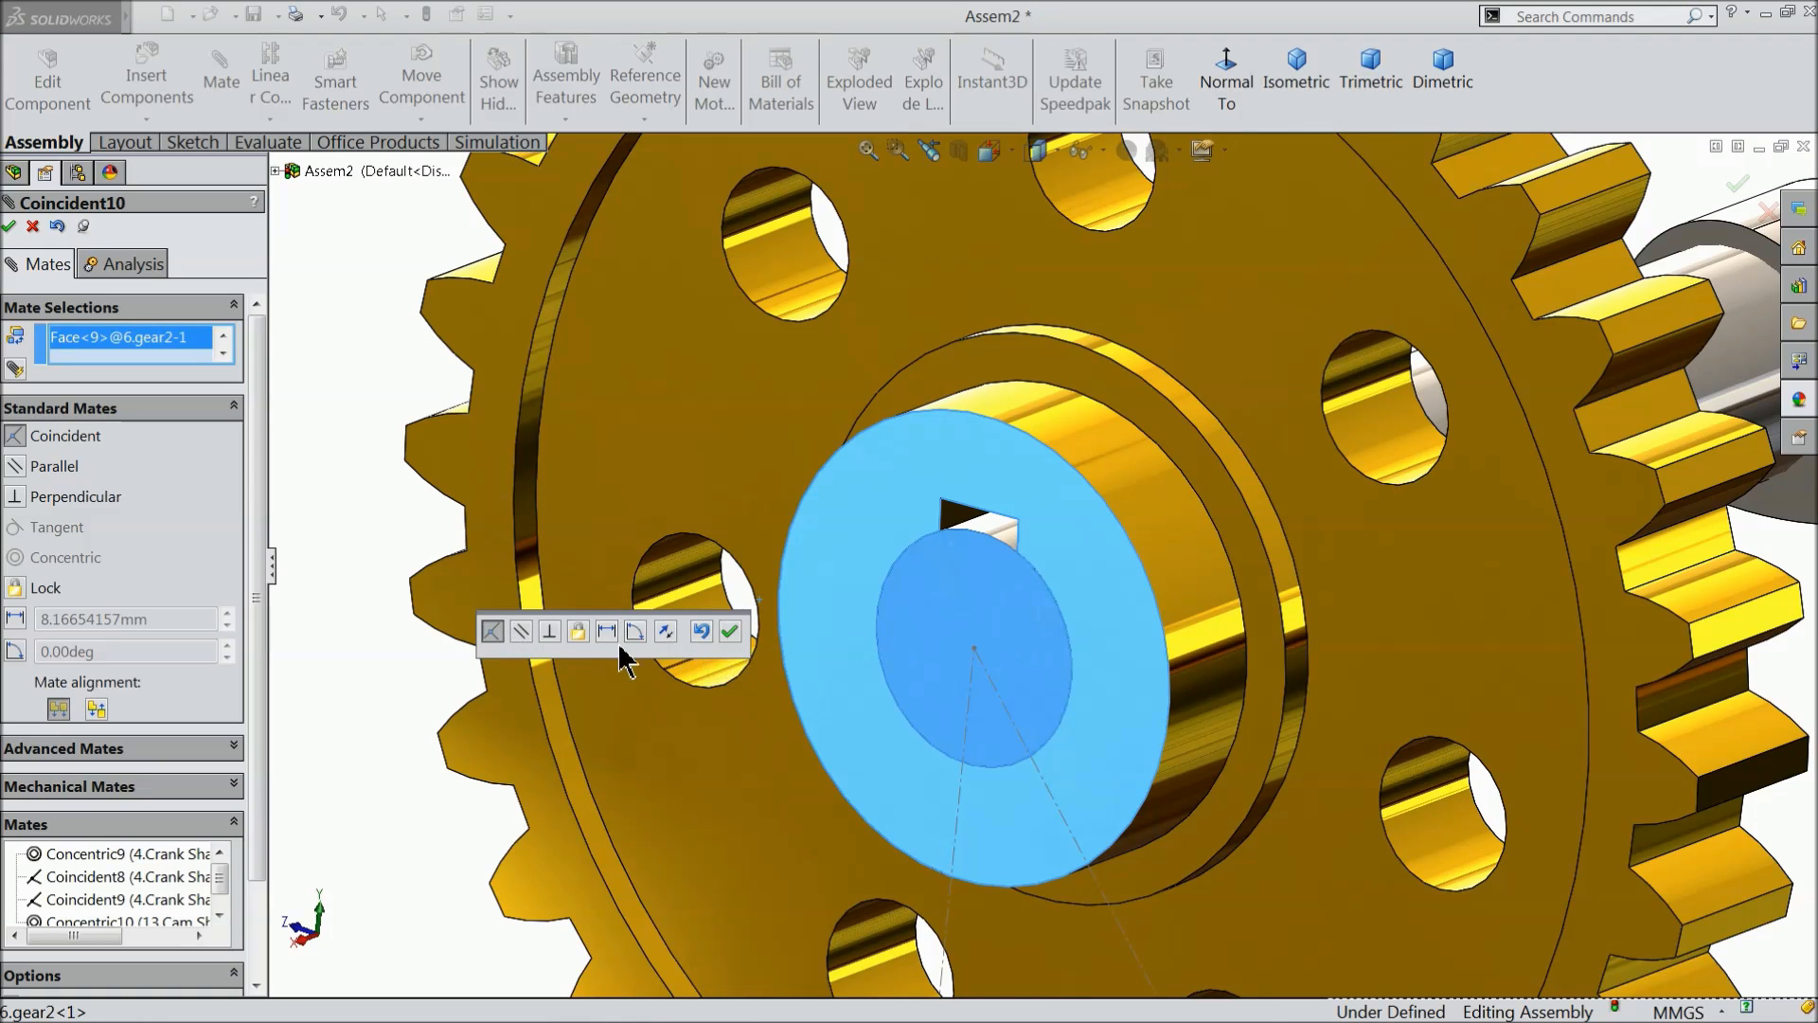
pyautogui.click(730, 631)
# - Add a coincident mate between the large yellow gear's keyway edge and the cam shaft's key slot edge, and finish mating
pyautogui.scroll(5, 690, 651)
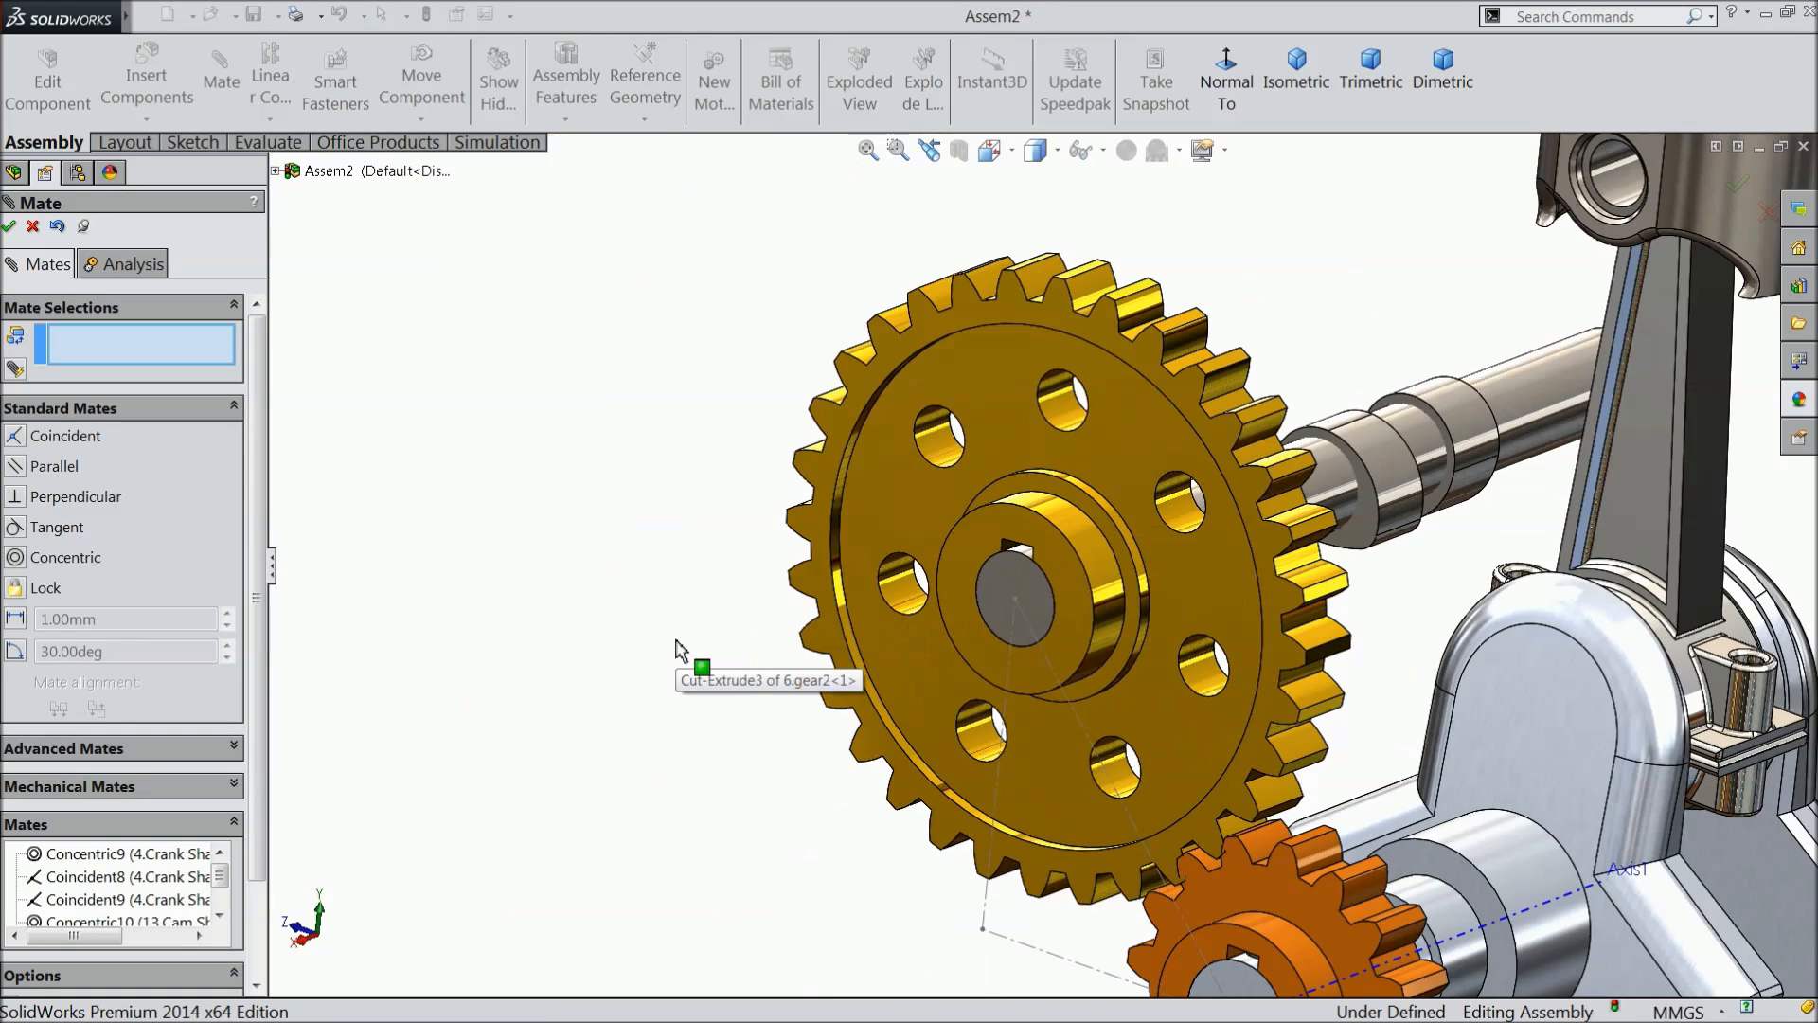
pyautogui.moveTo(729, 724)
pyautogui.mouseDown(button='middle')
pyautogui.moveTo(650, 701)
pyautogui.moveTo(593, 723)
pyautogui.moveTo(712, 688)
pyautogui.moveTo(708, 722)
pyautogui.mouseUp(button='middle')
pyautogui.scroll(-6, 985, 568)
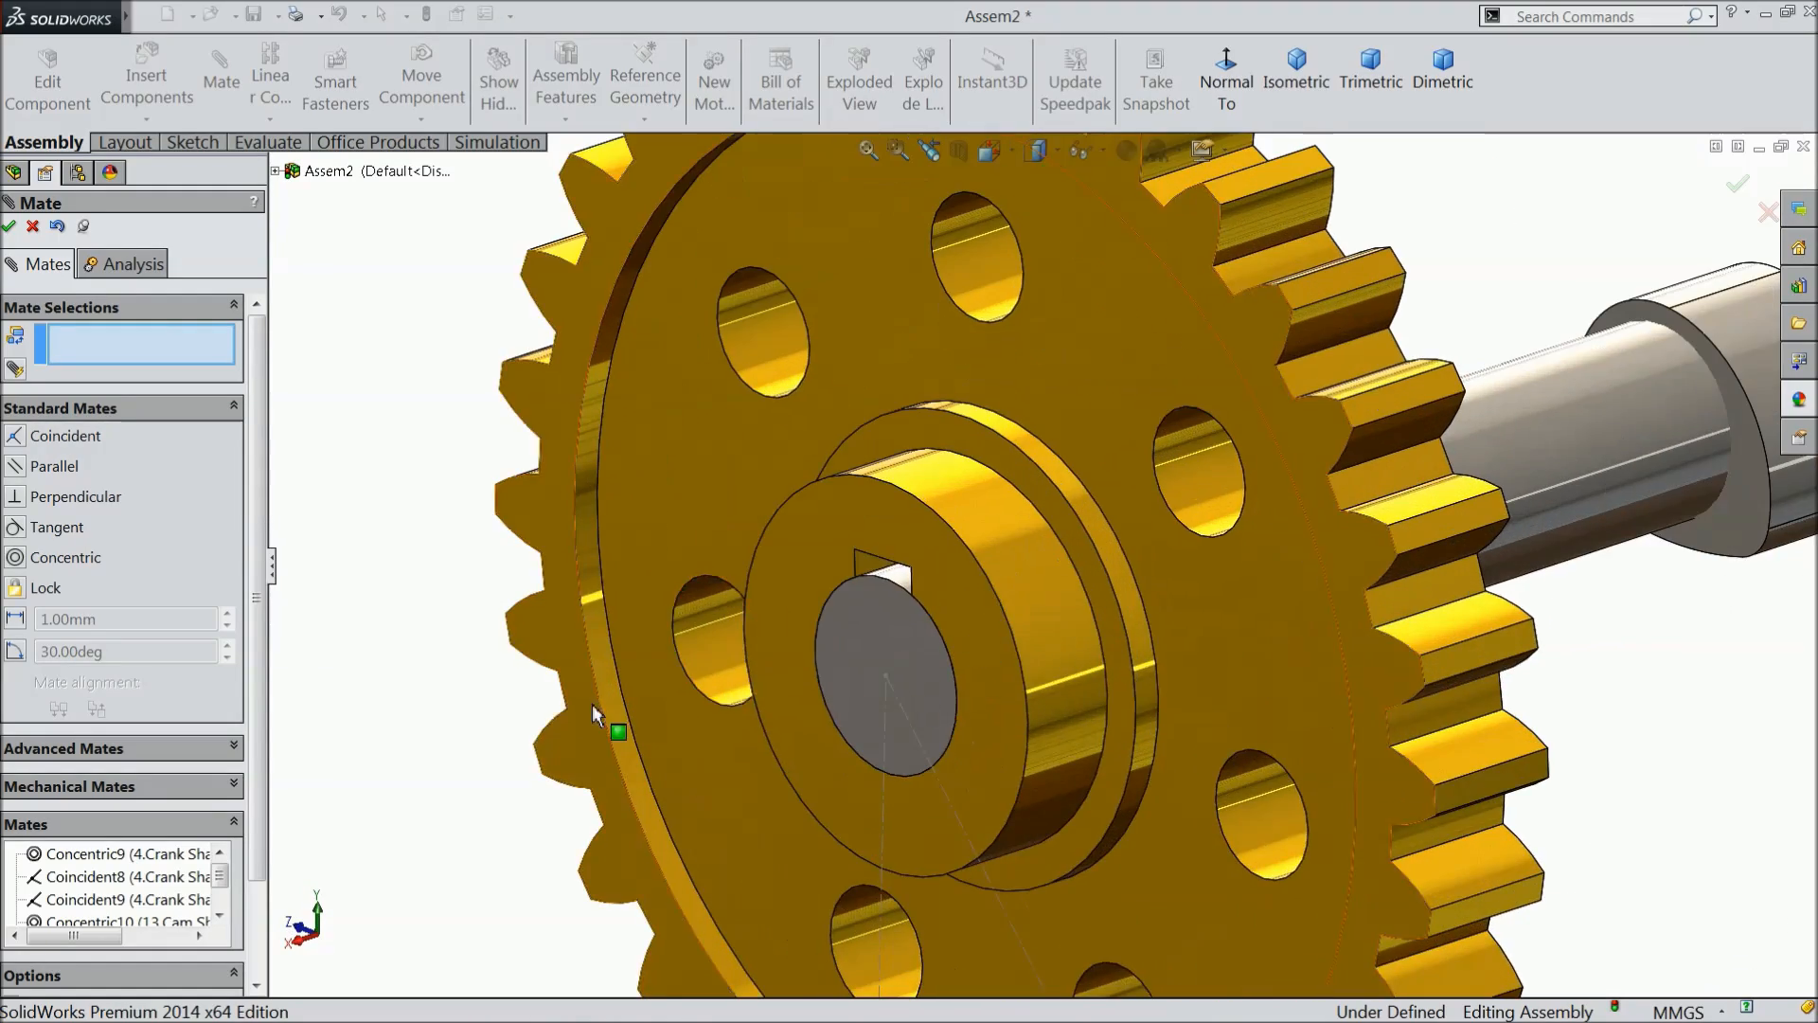
pyautogui.scroll(-6, 1151, 574)
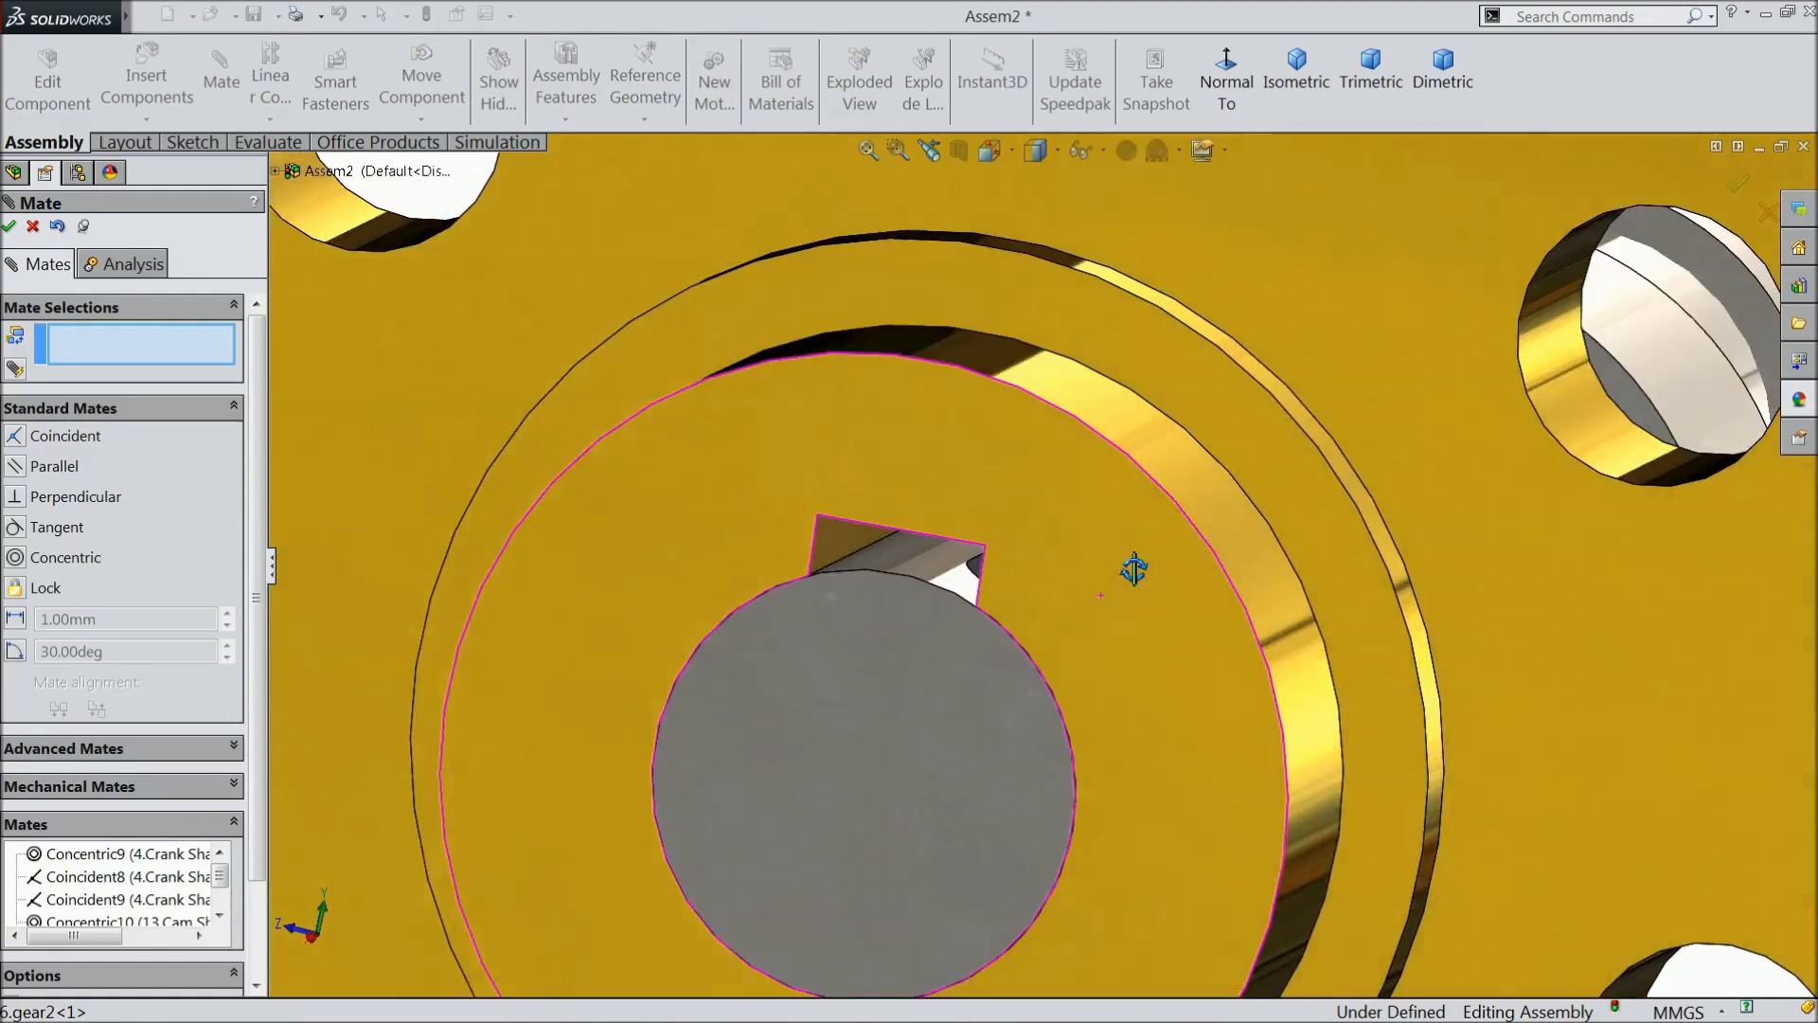
pyautogui.scroll(-5, 1134, 570)
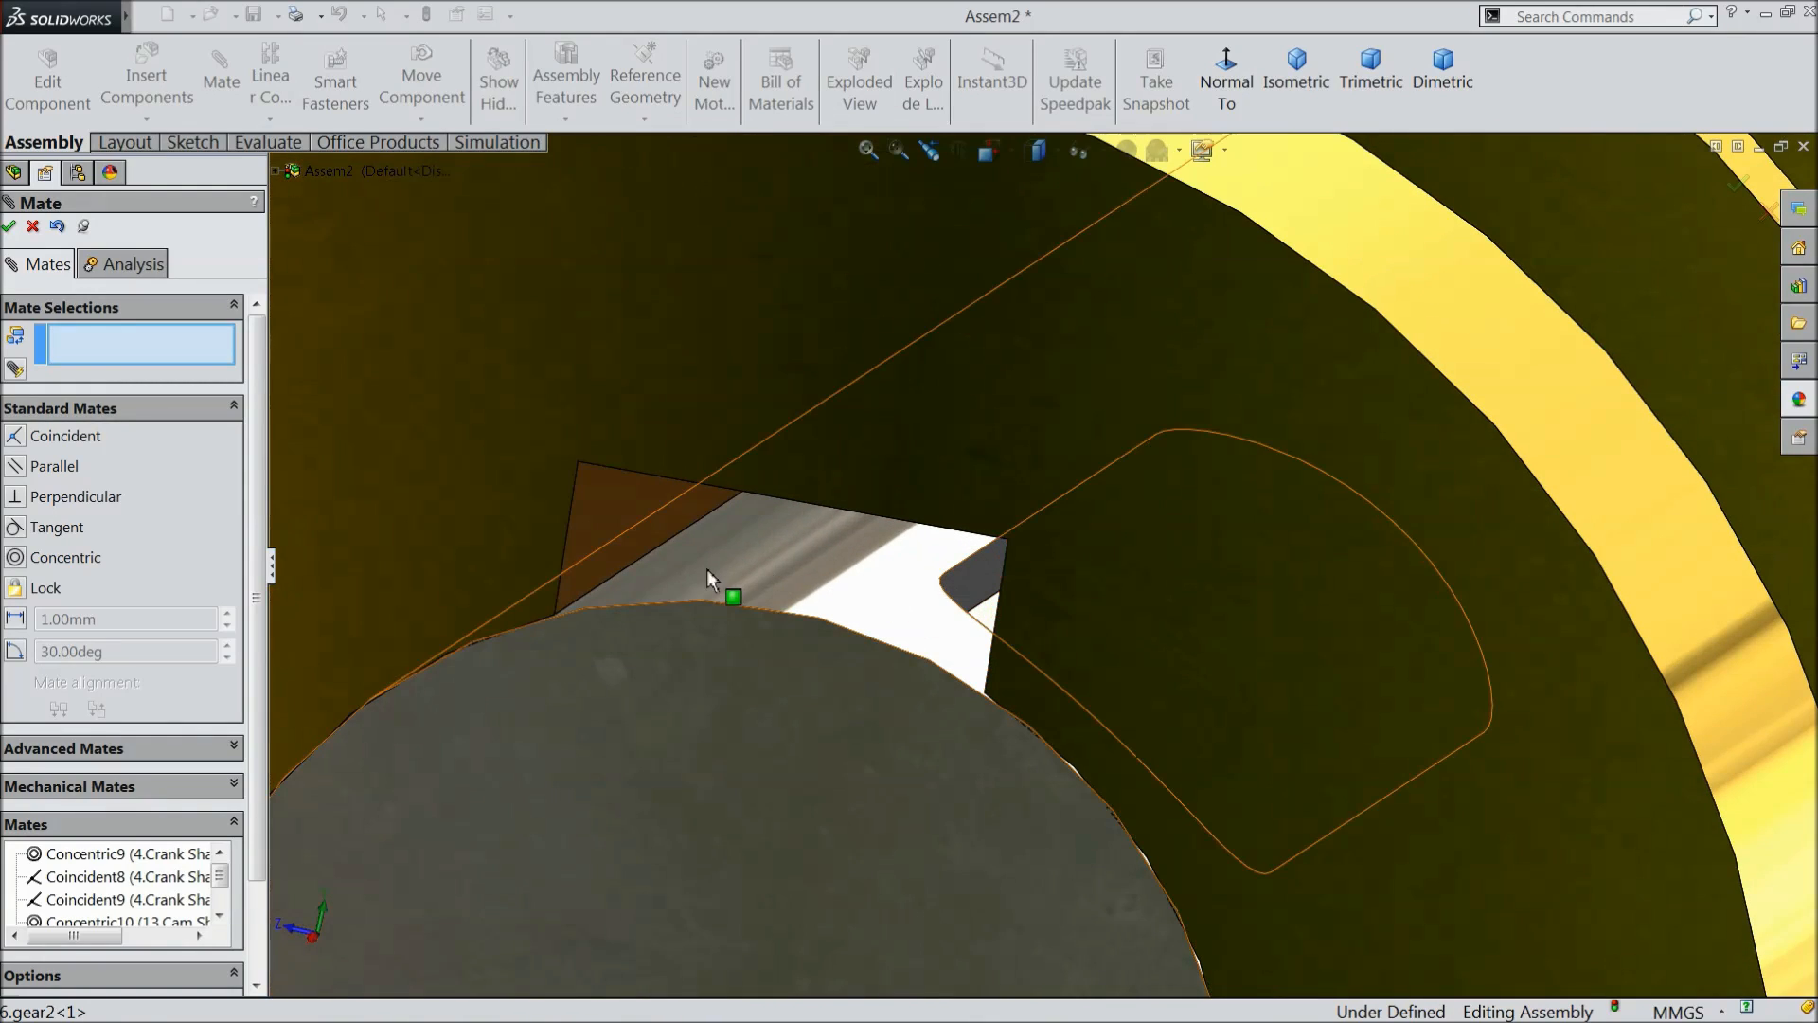
pyautogui.click(652, 557)
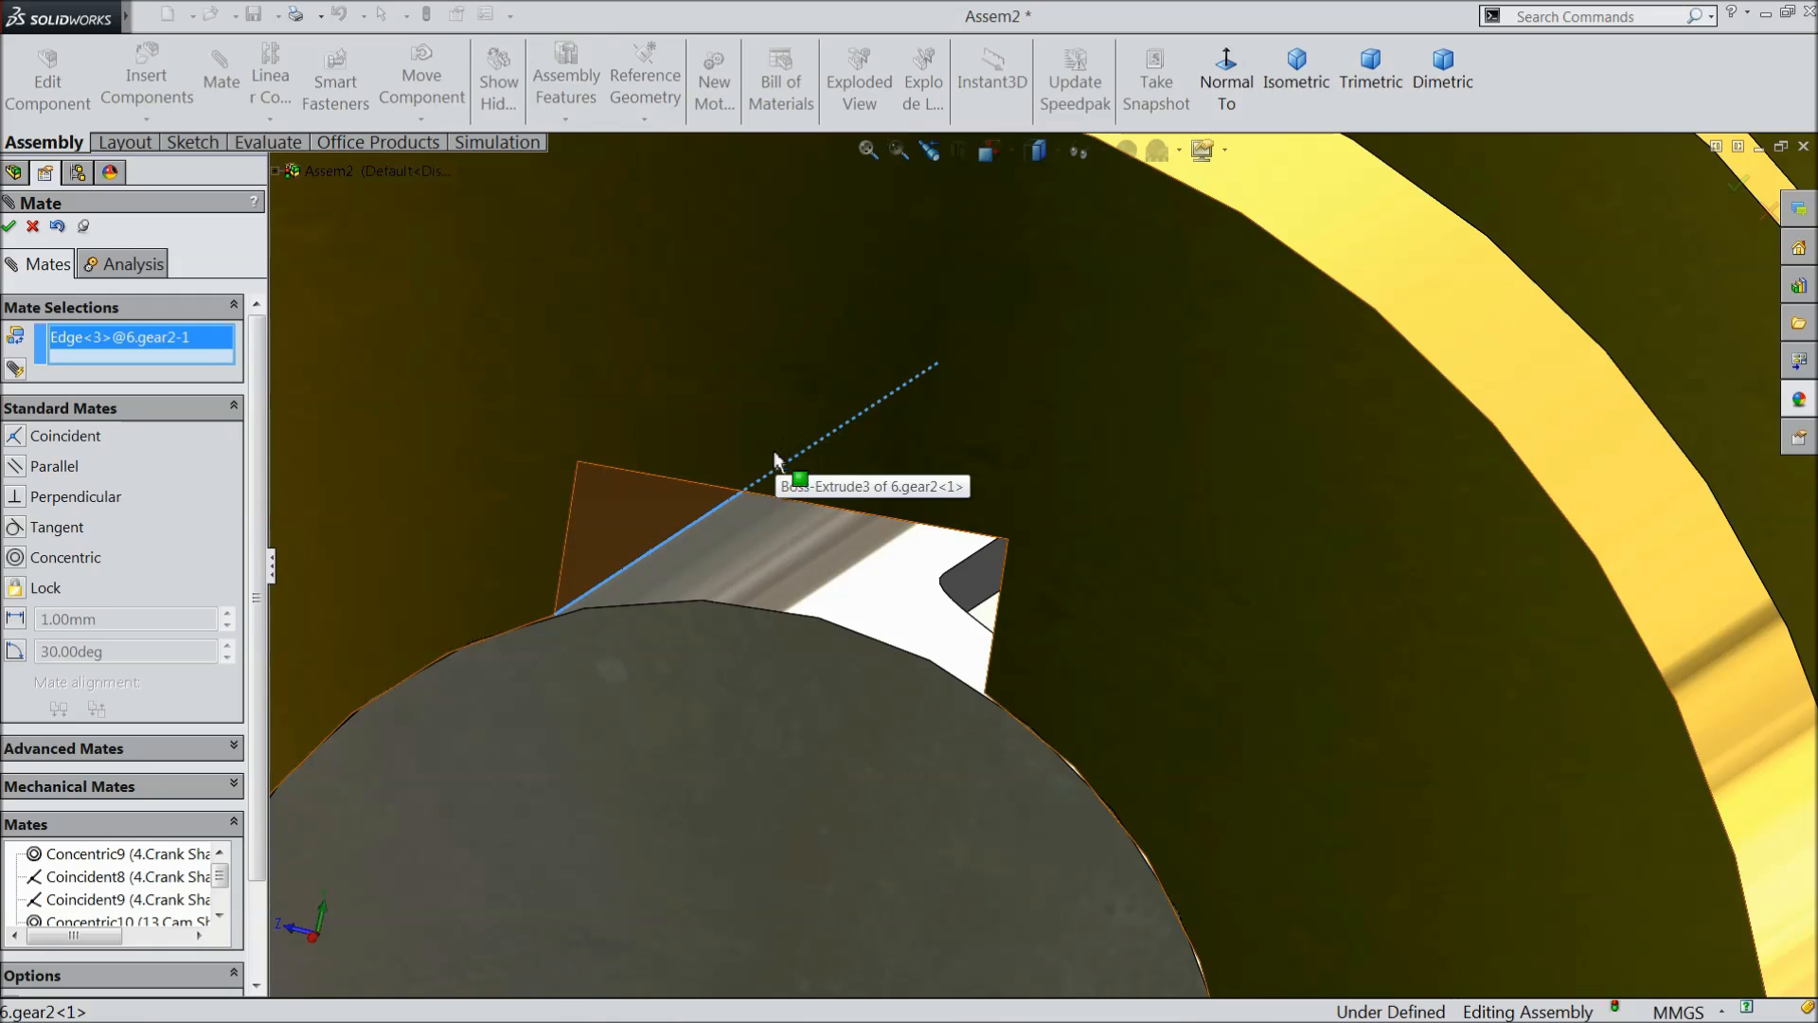
pyautogui.scroll(4, 776, 478)
pyautogui.scroll(-4, 1037, 606)
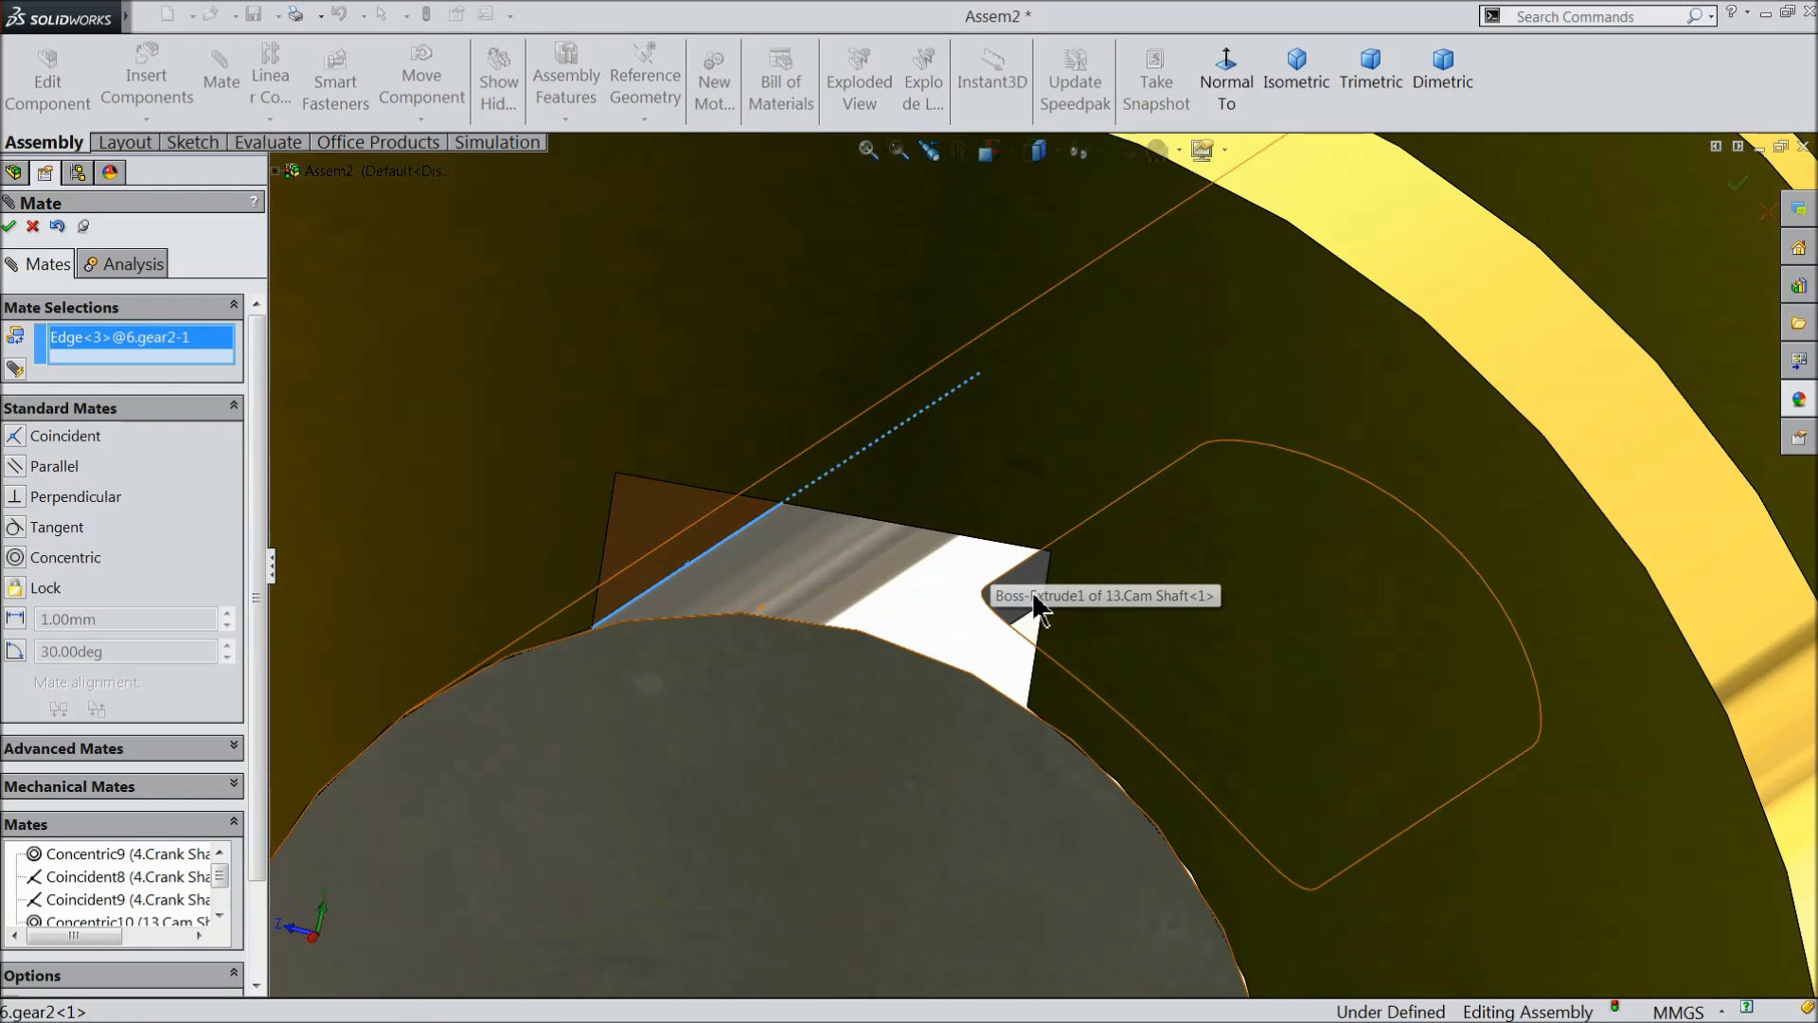
pyautogui.click(1016, 575)
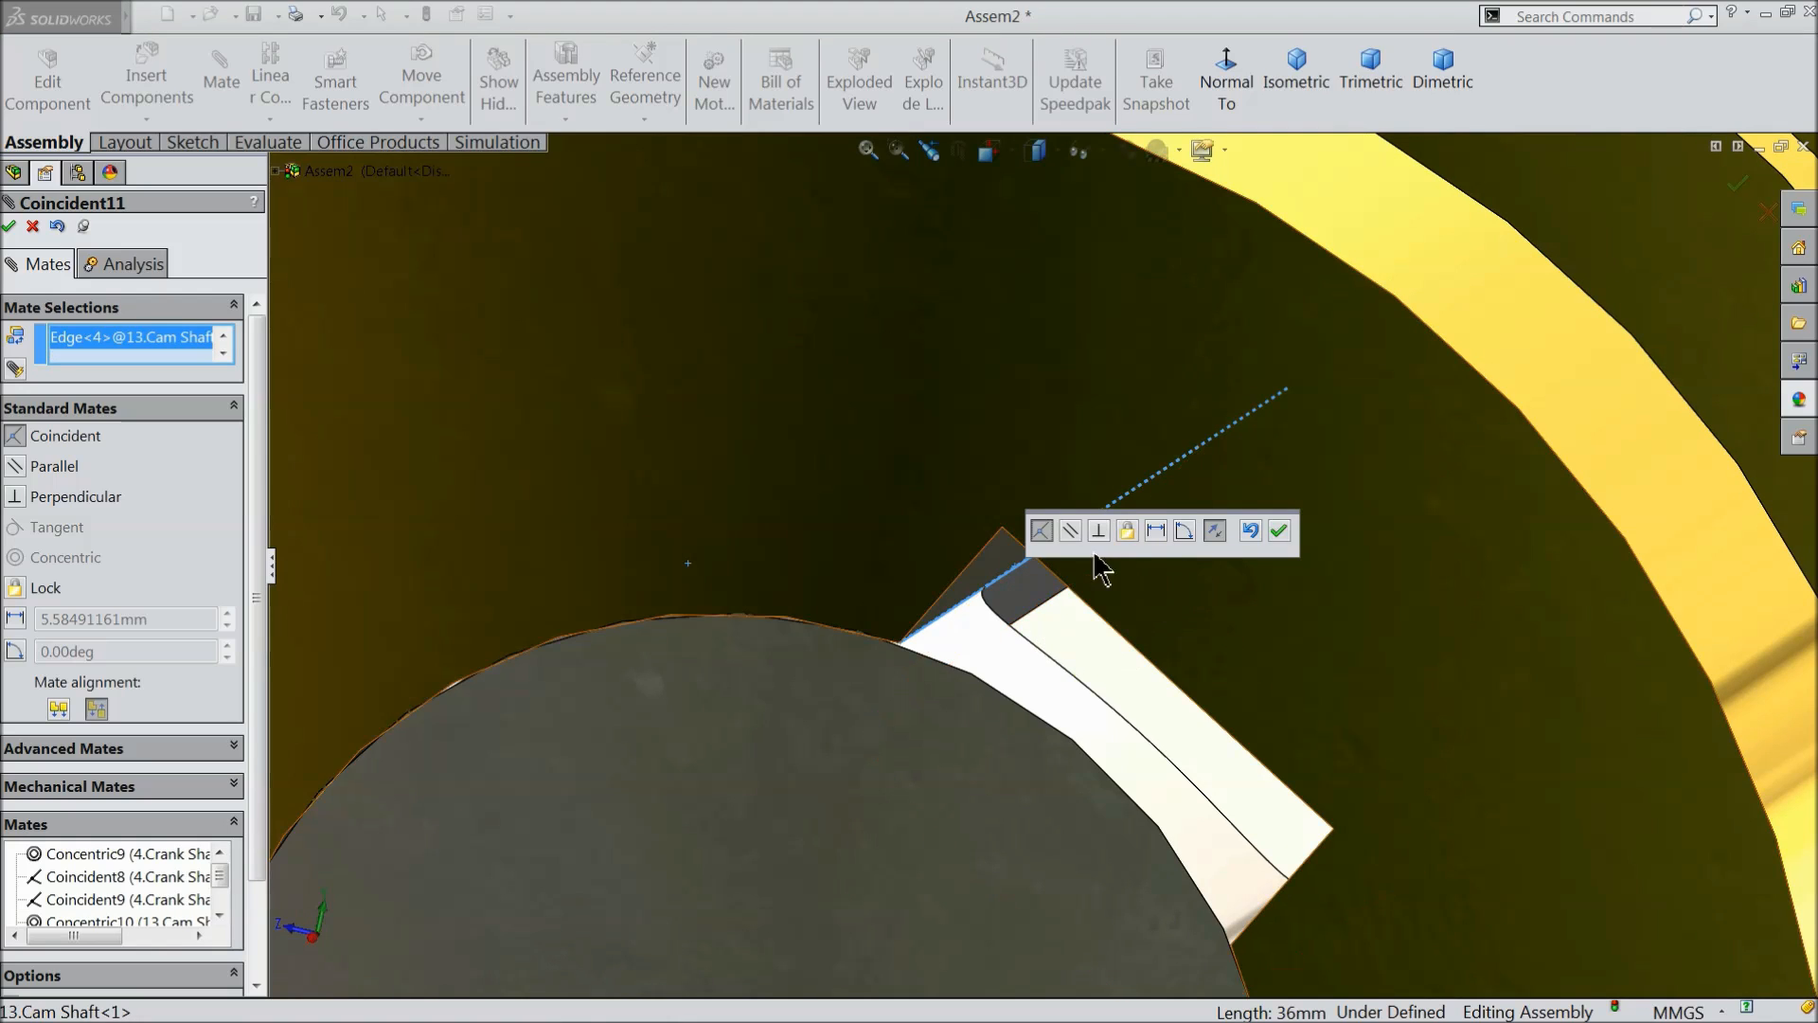
pyautogui.click(1279, 533)
pyautogui.scroll(15, 945, 619)
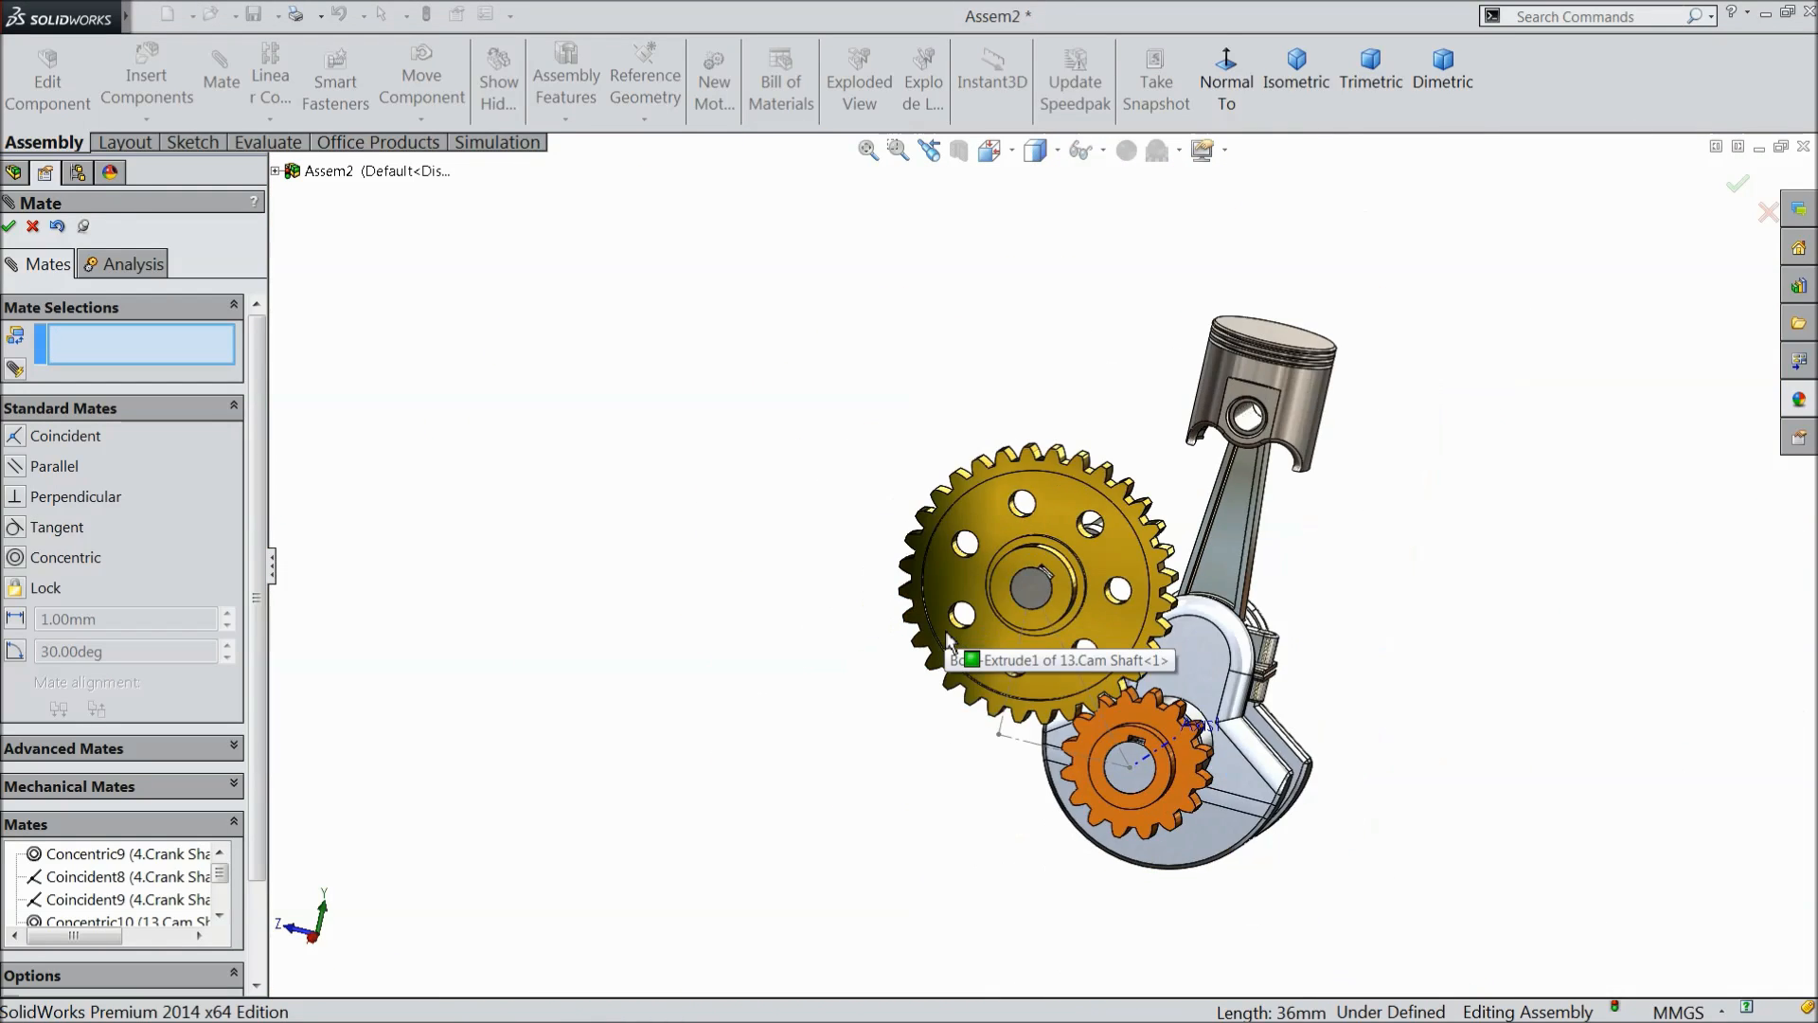
pyautogui.moveTo(947, 637); pyautogui.dragTo(893, 742, button='middle')
pyautogui.scroll(-5, 957, 599)
pyautogui.click(32, 225)
# - Hide Sketch4, the construction layout between the two gear centres
pyautogui.moveTo(826, 568)
pyautogui.mouseDown()
pyautogui.moveTo(833, 606)
pyautogui.moveTo(795, 672)
pyautogui.moveTo(762, 691)
pyautogui.moveTo(731, 671)
pyautogui.moveTo(856, 586)
pyautogui.mouseUp()
pyautogui.scroll(4, 854, 597)
pyautogui.click(700, 569)
pyautogui.moveTo(701, 572)
pyautogui.mouseDown(button='middle')
pyautogui.moveTo(702, 621)
pyautogui.moveTo(701, 564)
pyautogui.mouseUp(button='middle')
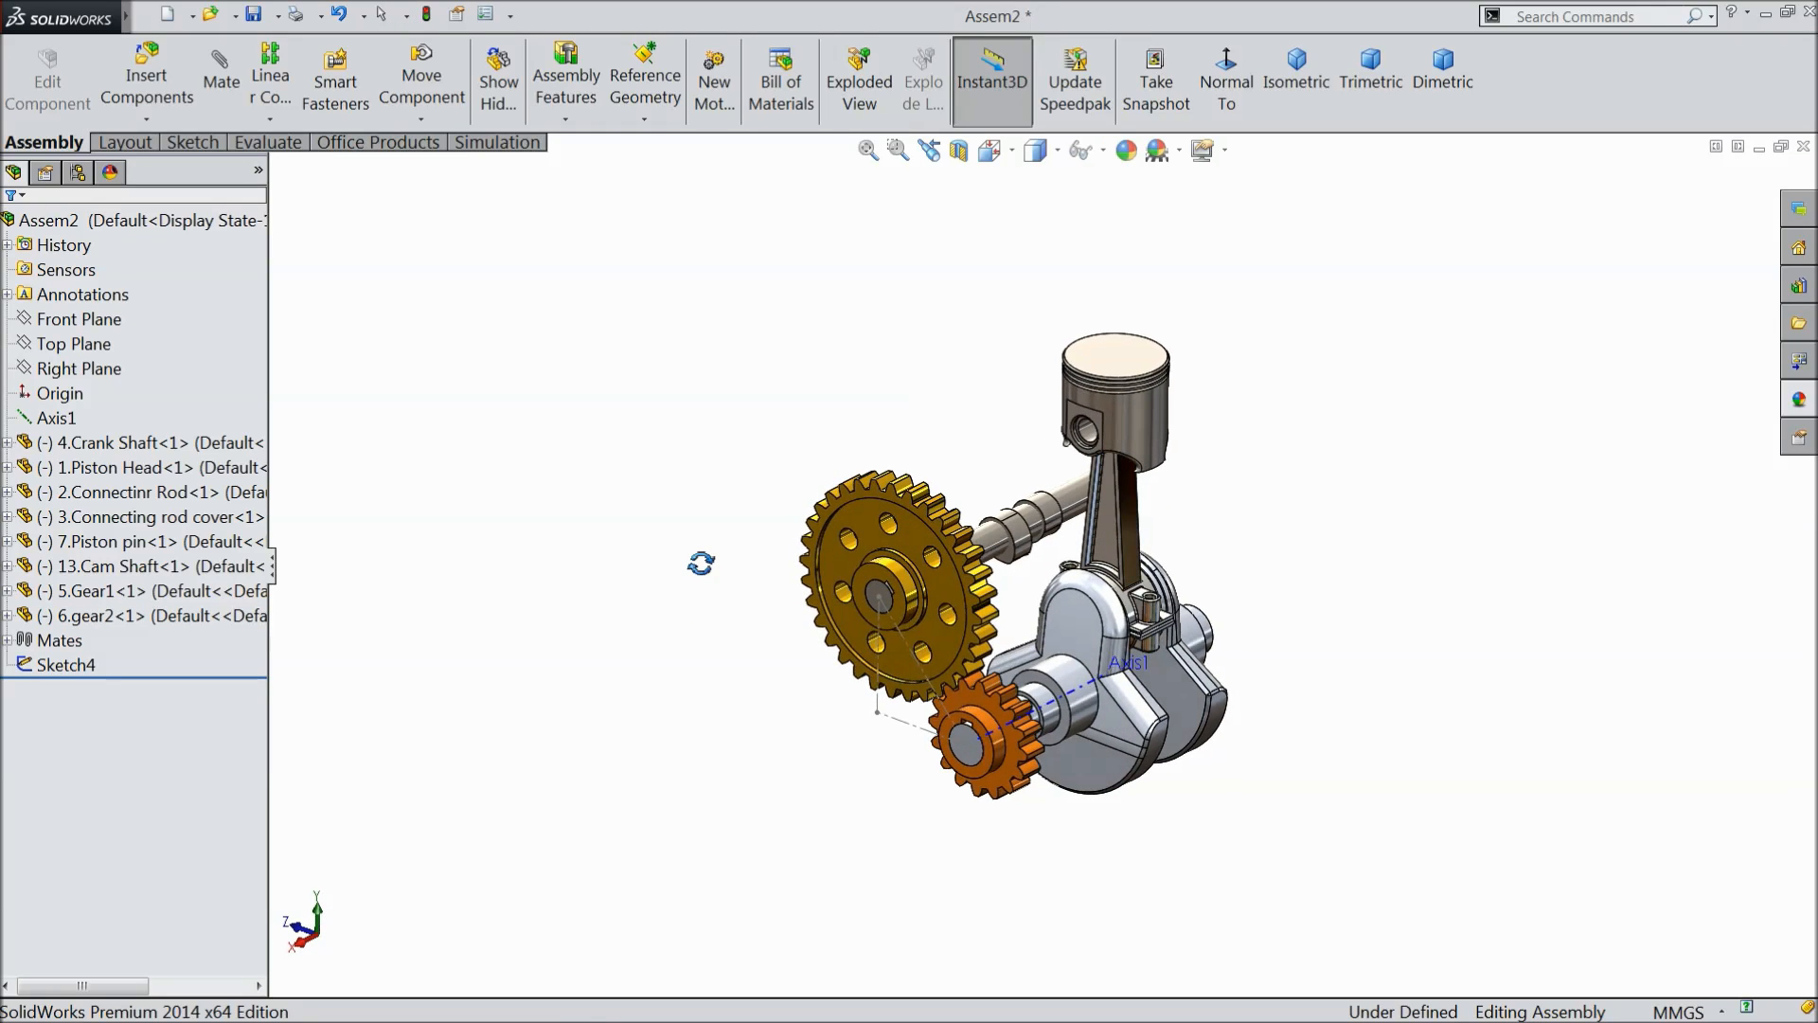
pyautogui.scroll(-2, 1089, 578)
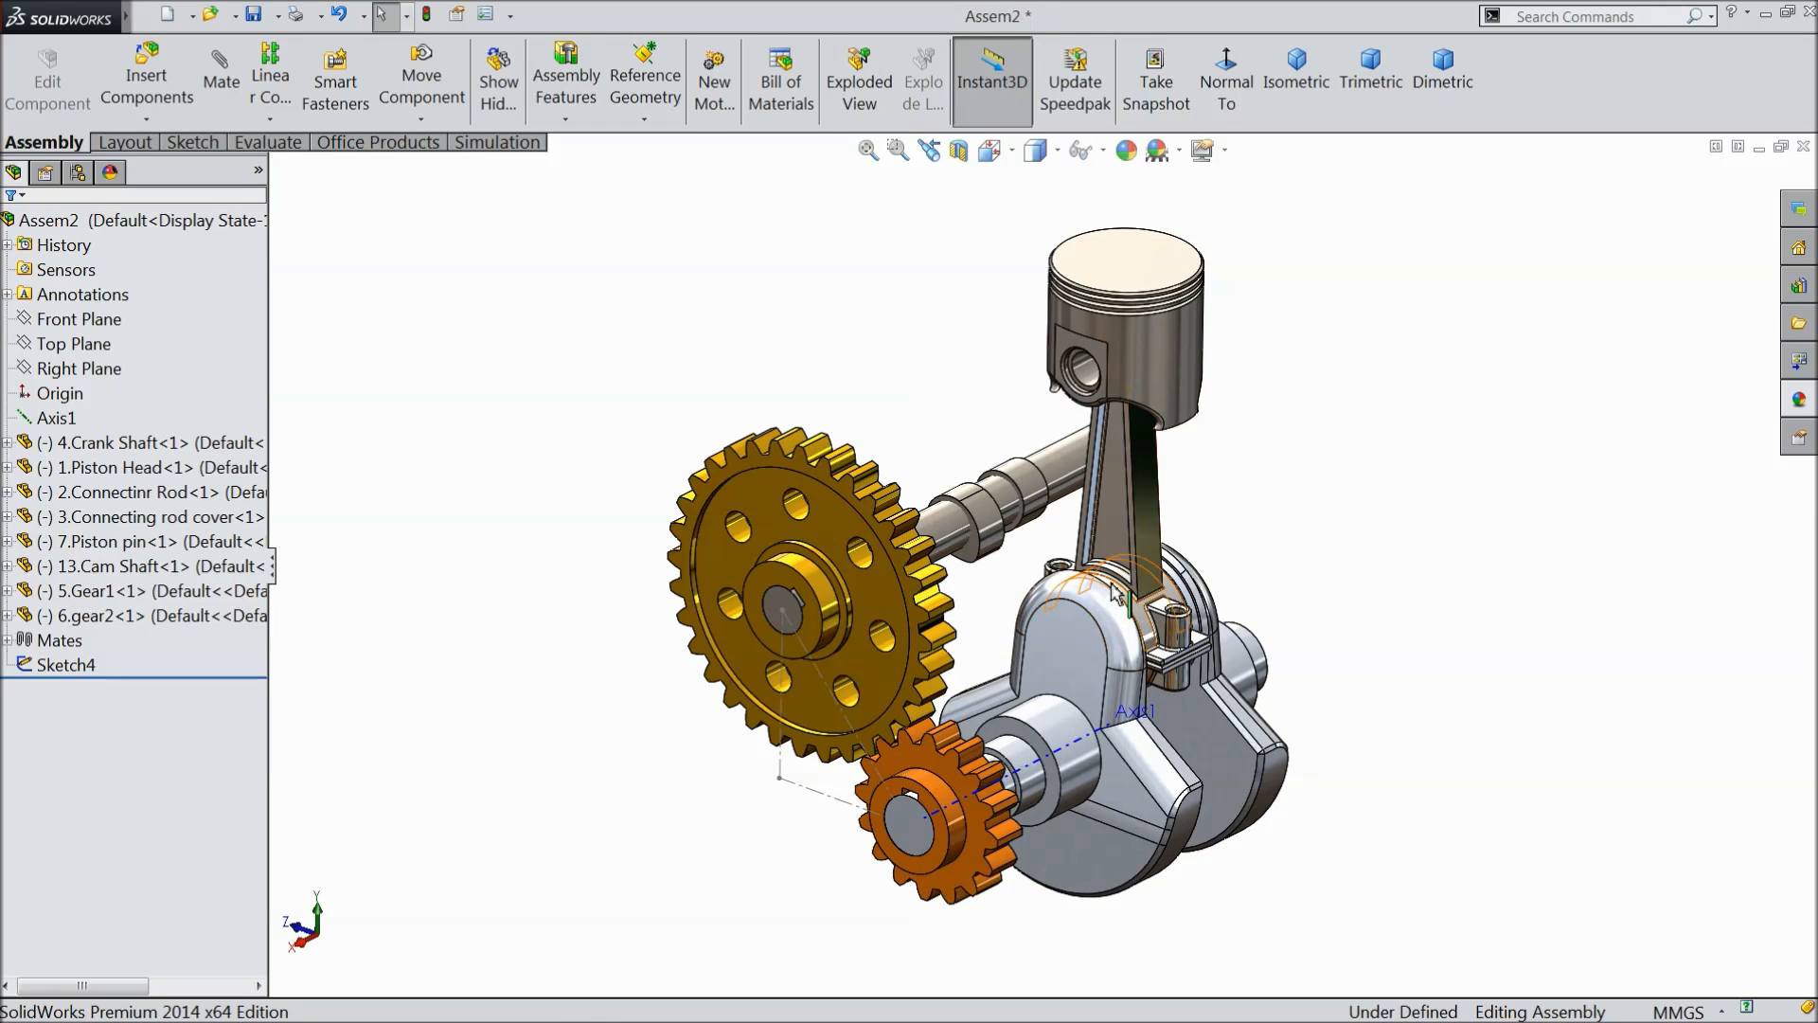
pyautogui.scroll(-1, 1110, 593)
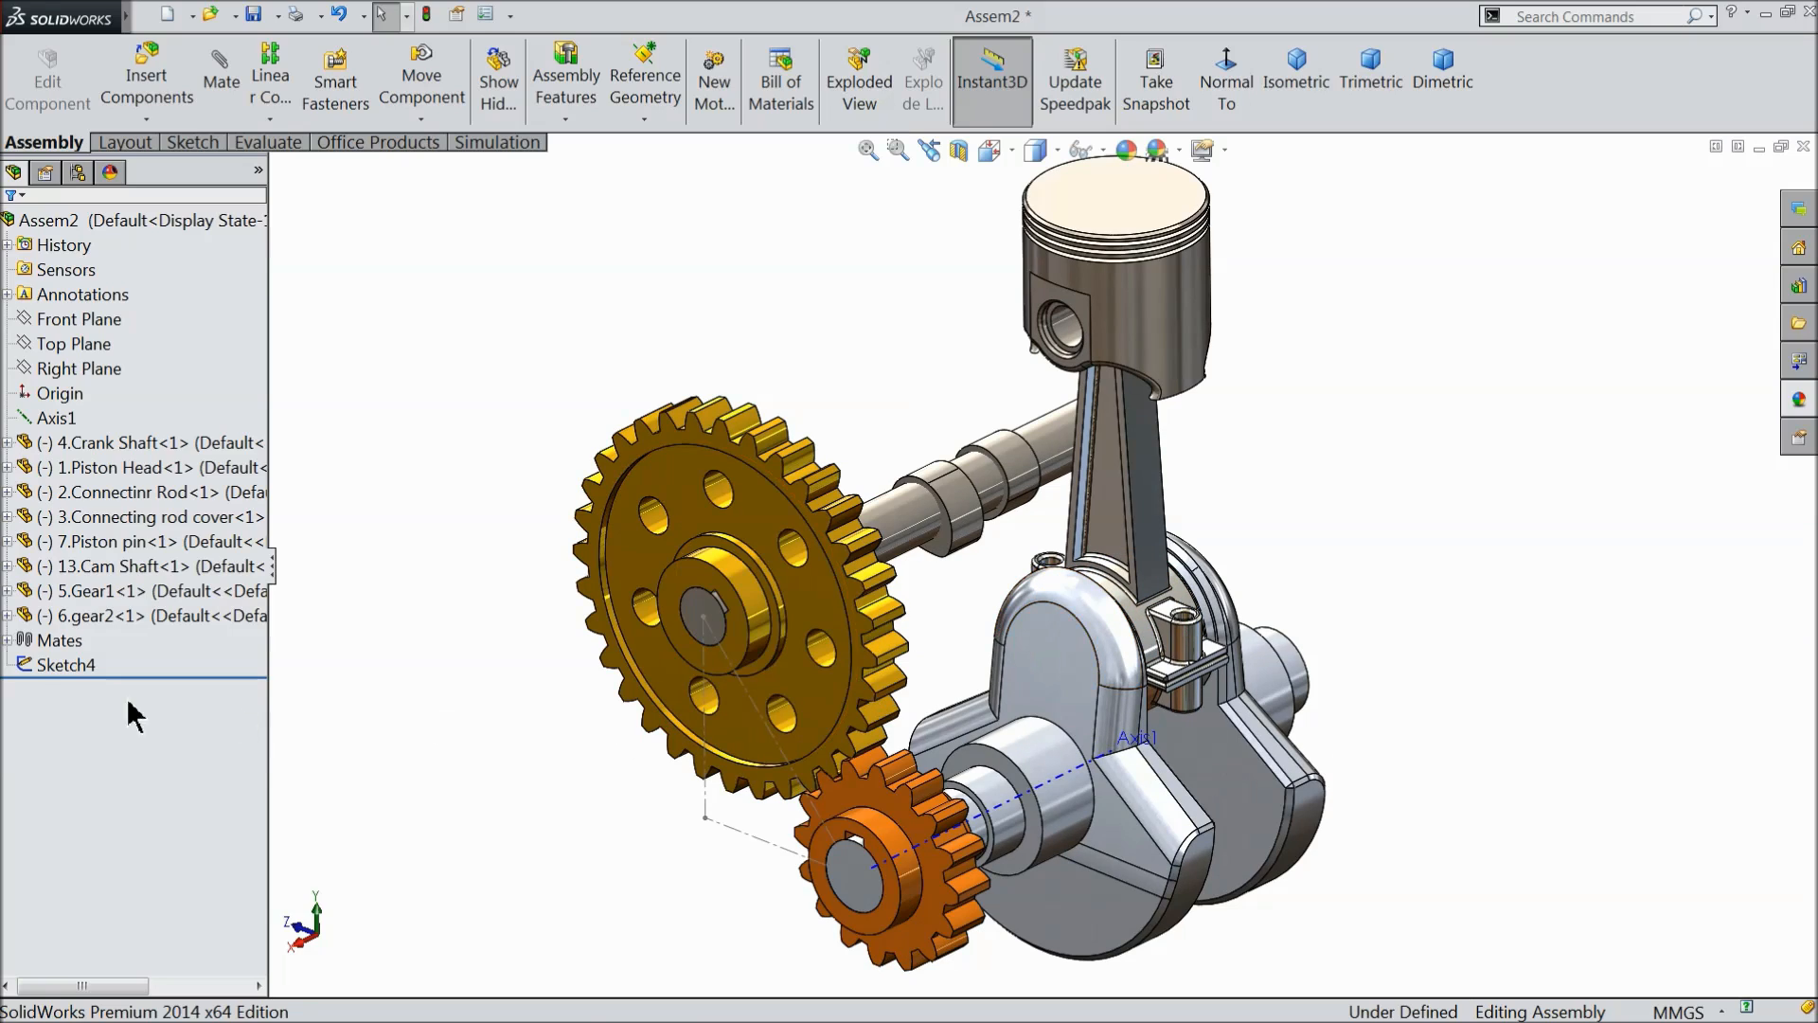
pyautogui.click(31, 661)
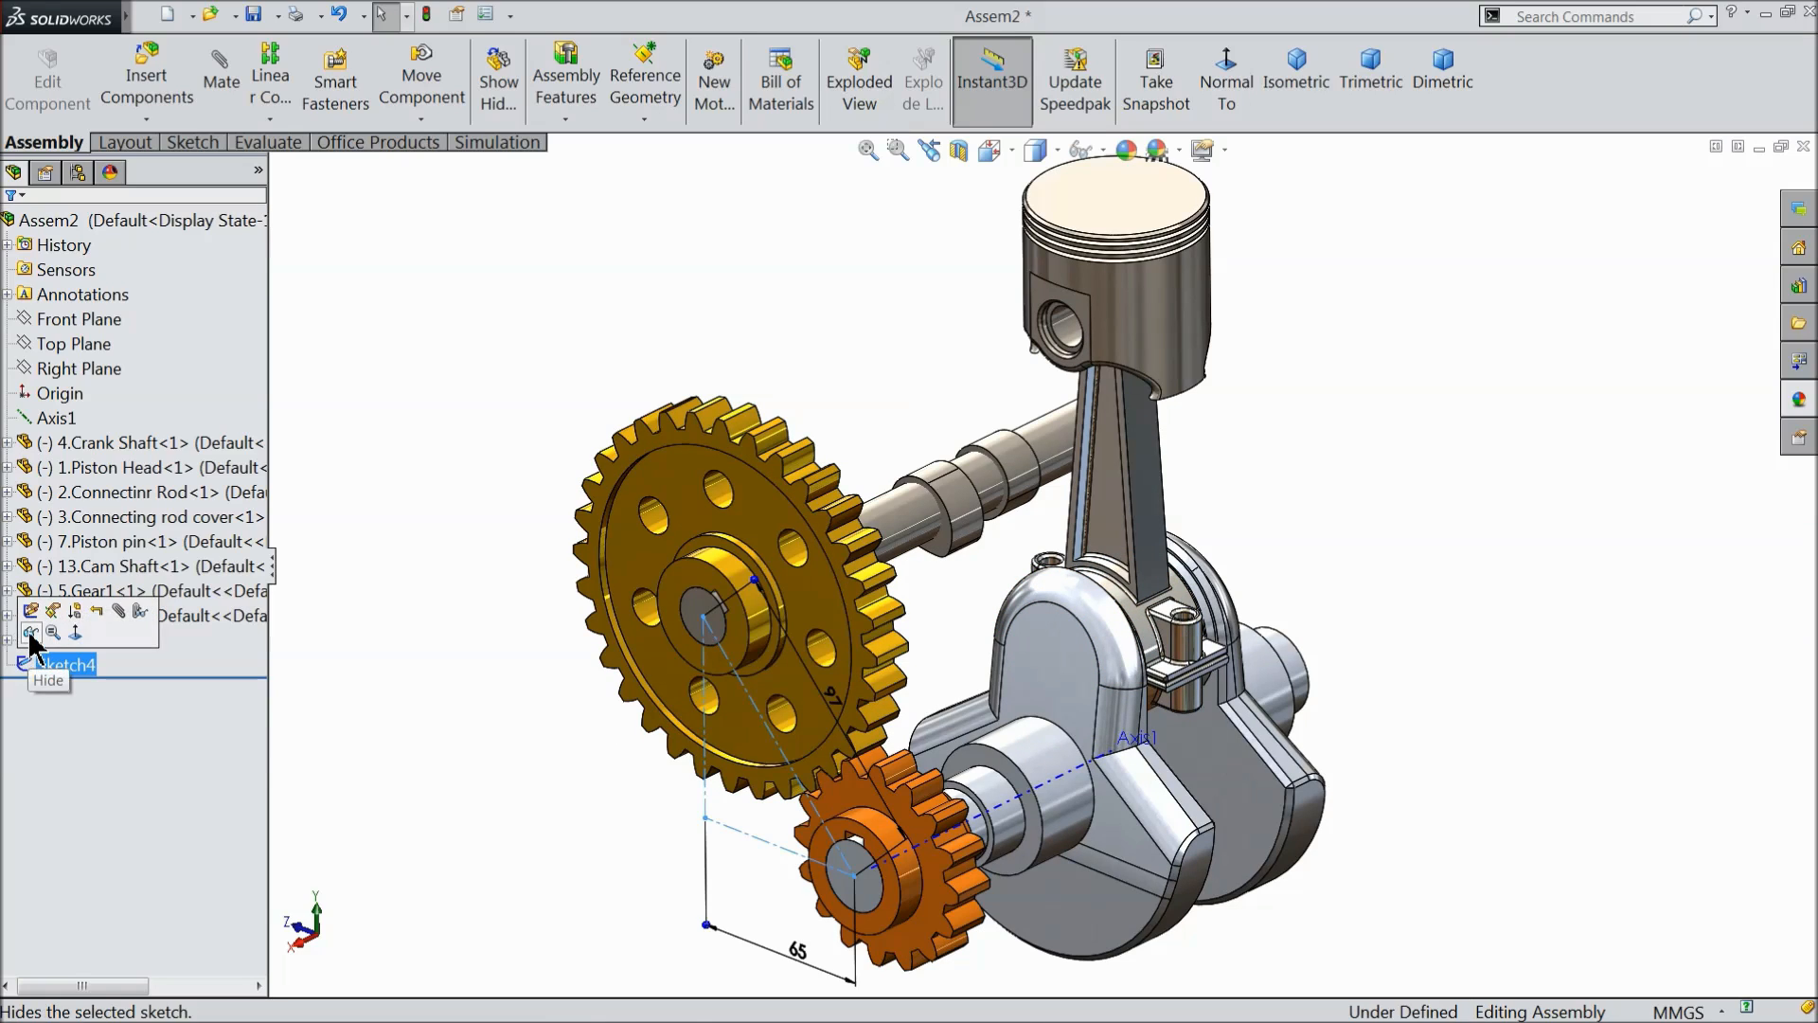
pyautogui.click(31, 632)
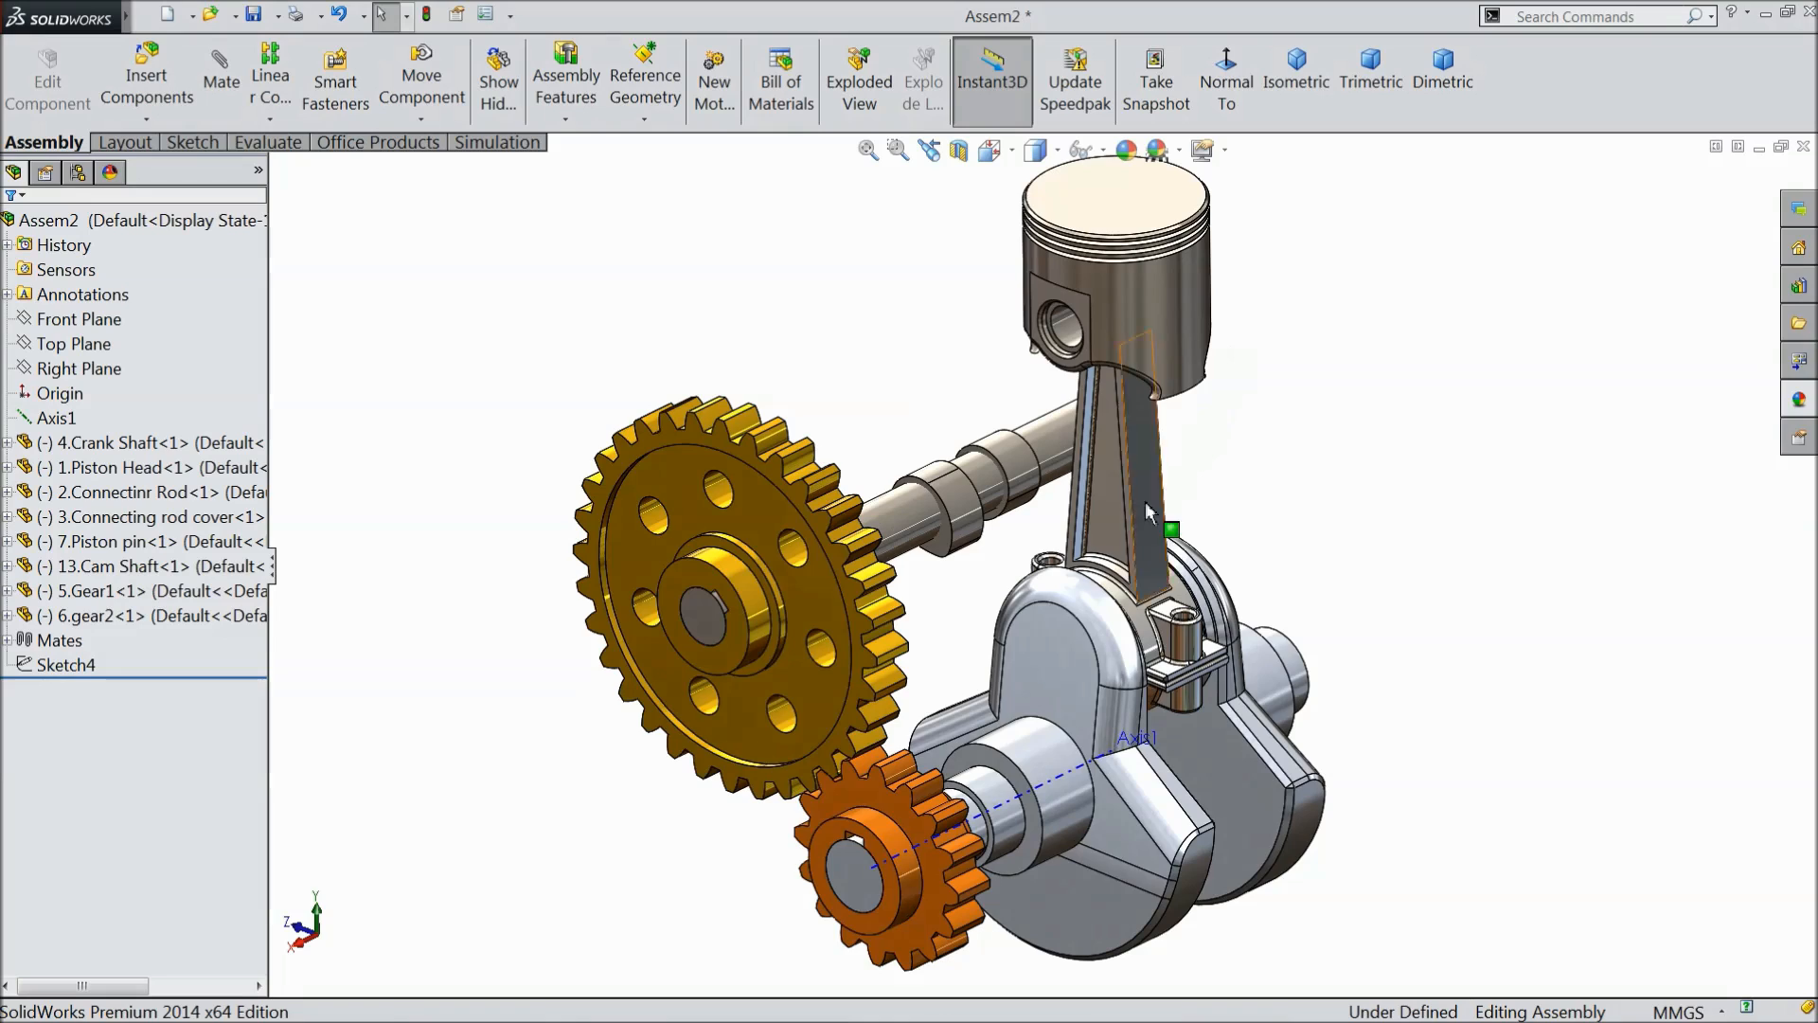
# - Hide the reference axis Axis1 running through the crank shaft
pyautogui.scroll(1, 1049, 648)
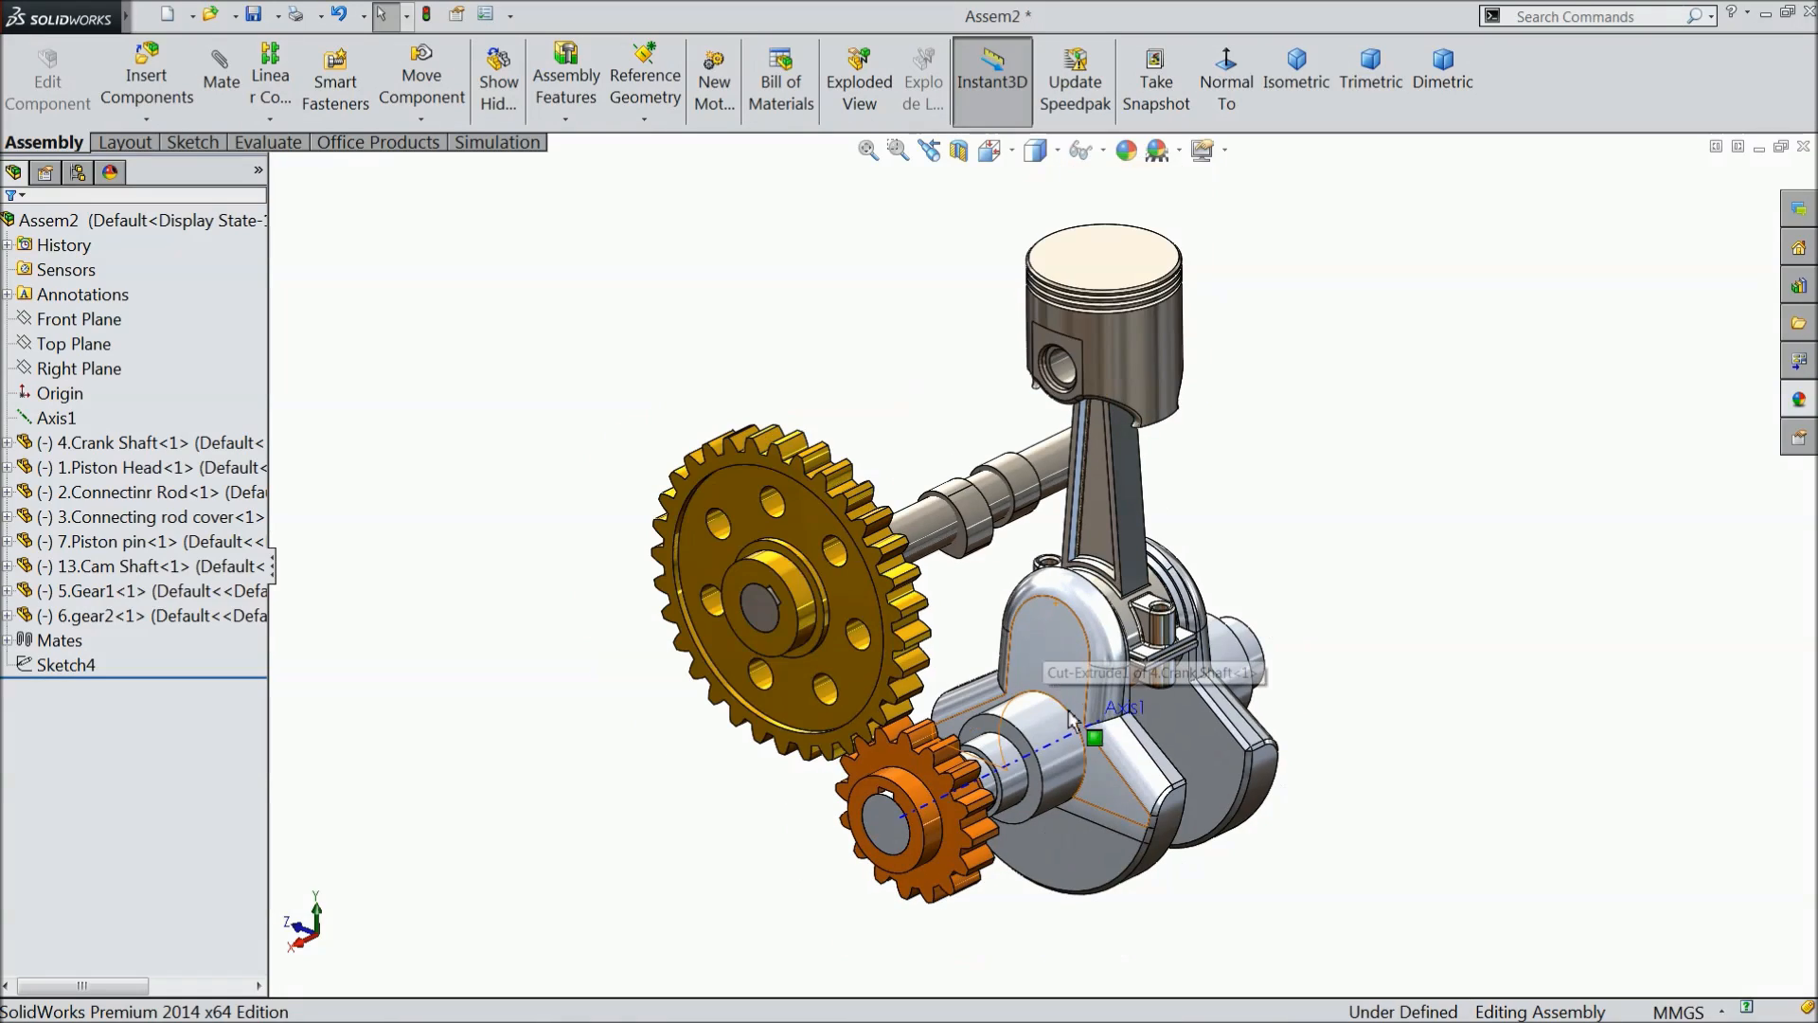
pyautogui.click(1035, 765)
pyautogui.click(19, 421)
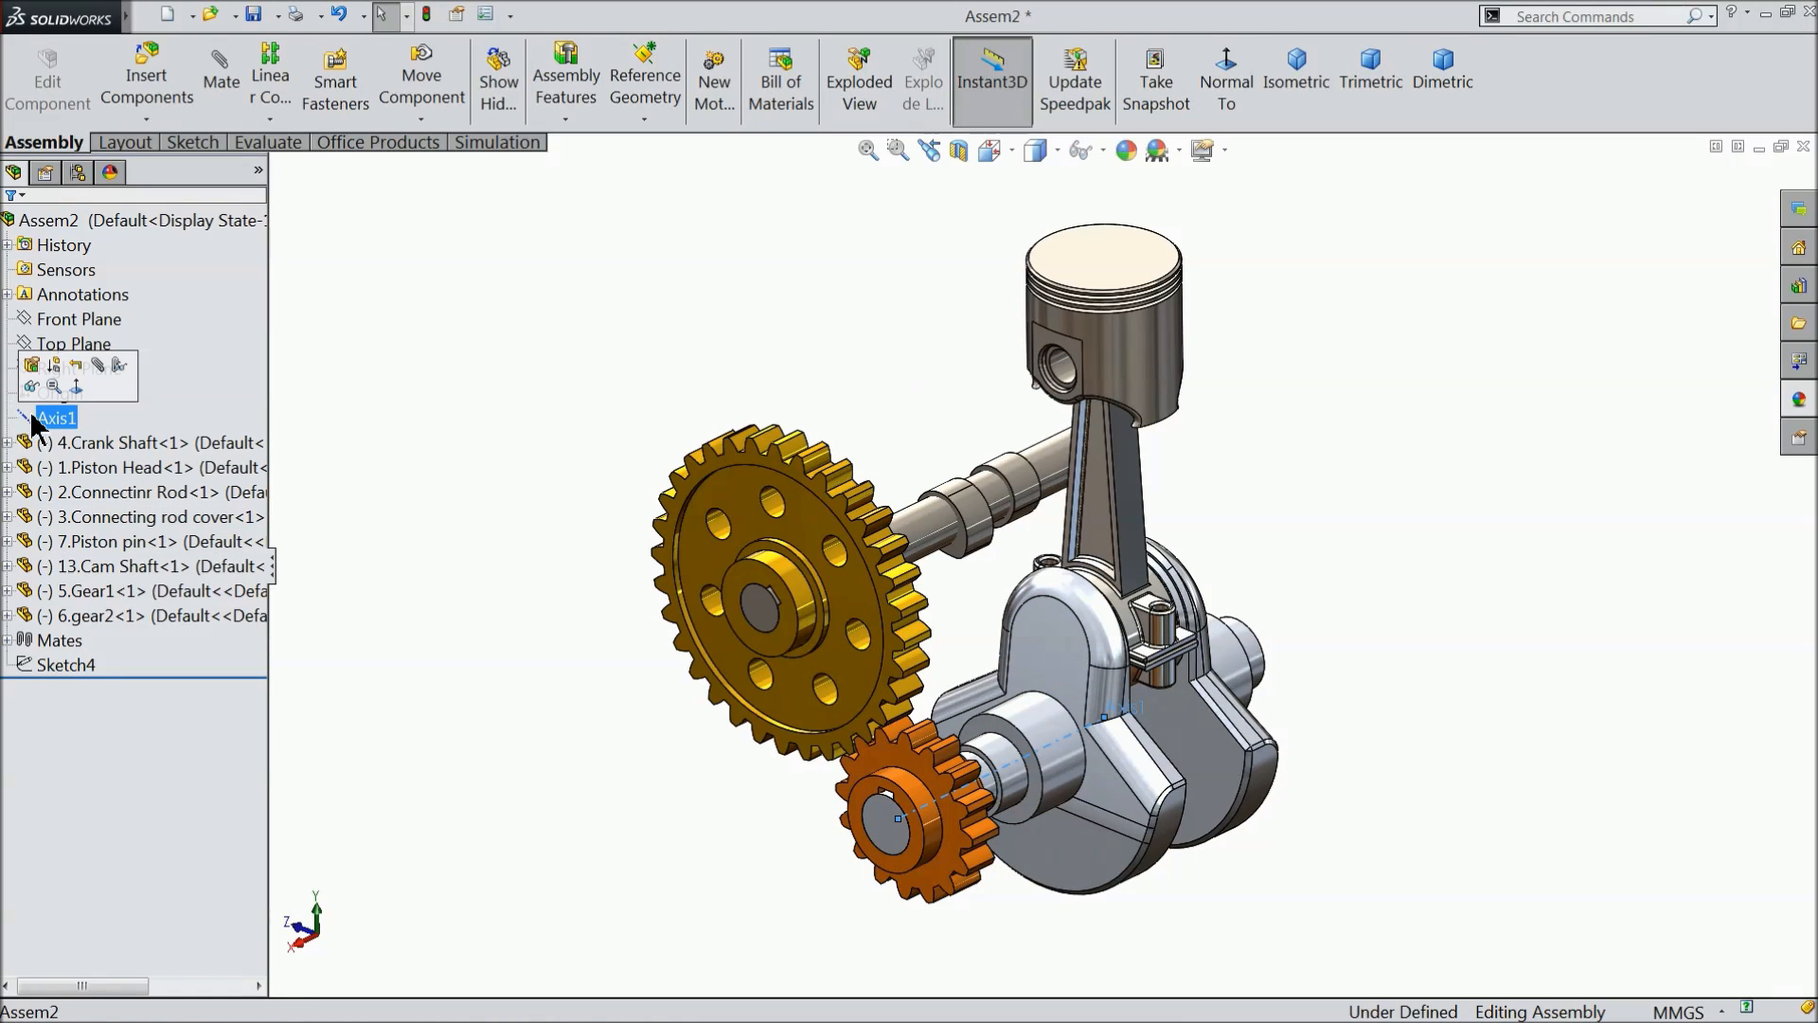
pyautogui.click(35, 388)
pyautogui.scroll(2, 536, 492)
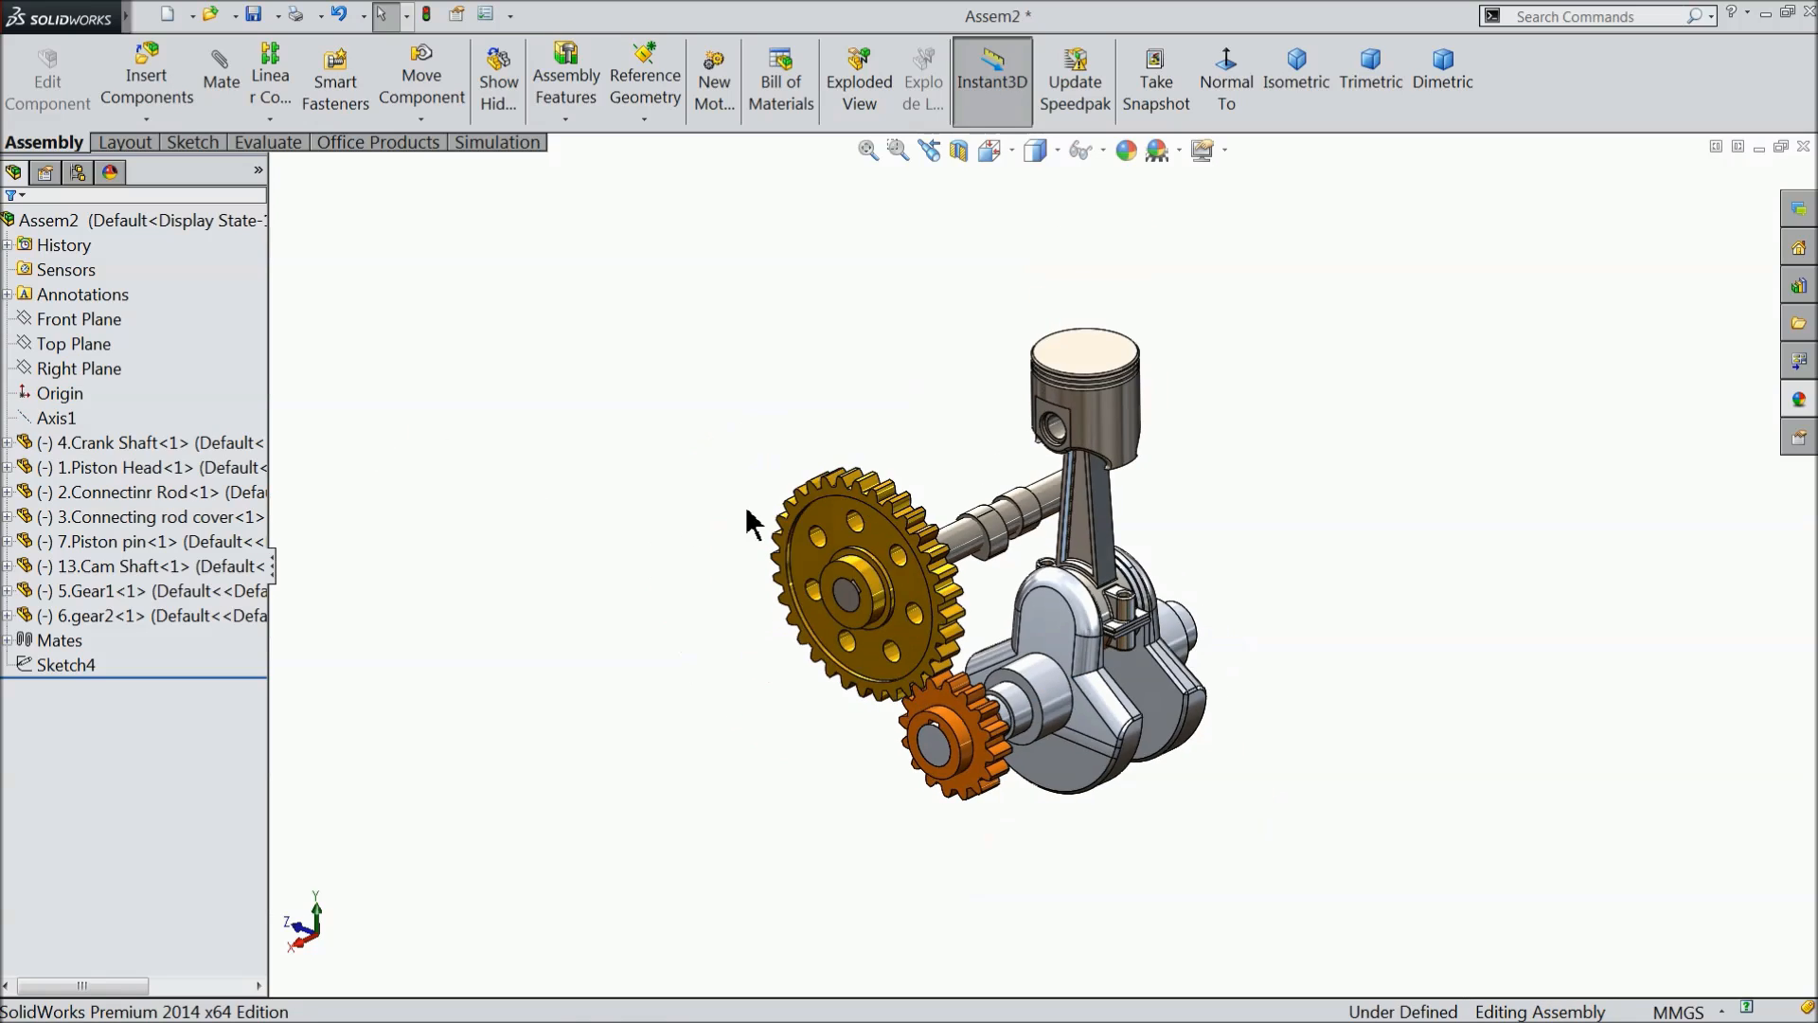
# - Insert the part 9.Shaft.SLDPRT from the Engine folder on the Desktop and place it above the cam shaft
pyautogui.scroll(-1, 1062, 375)
pyautogui.click(147, 86)
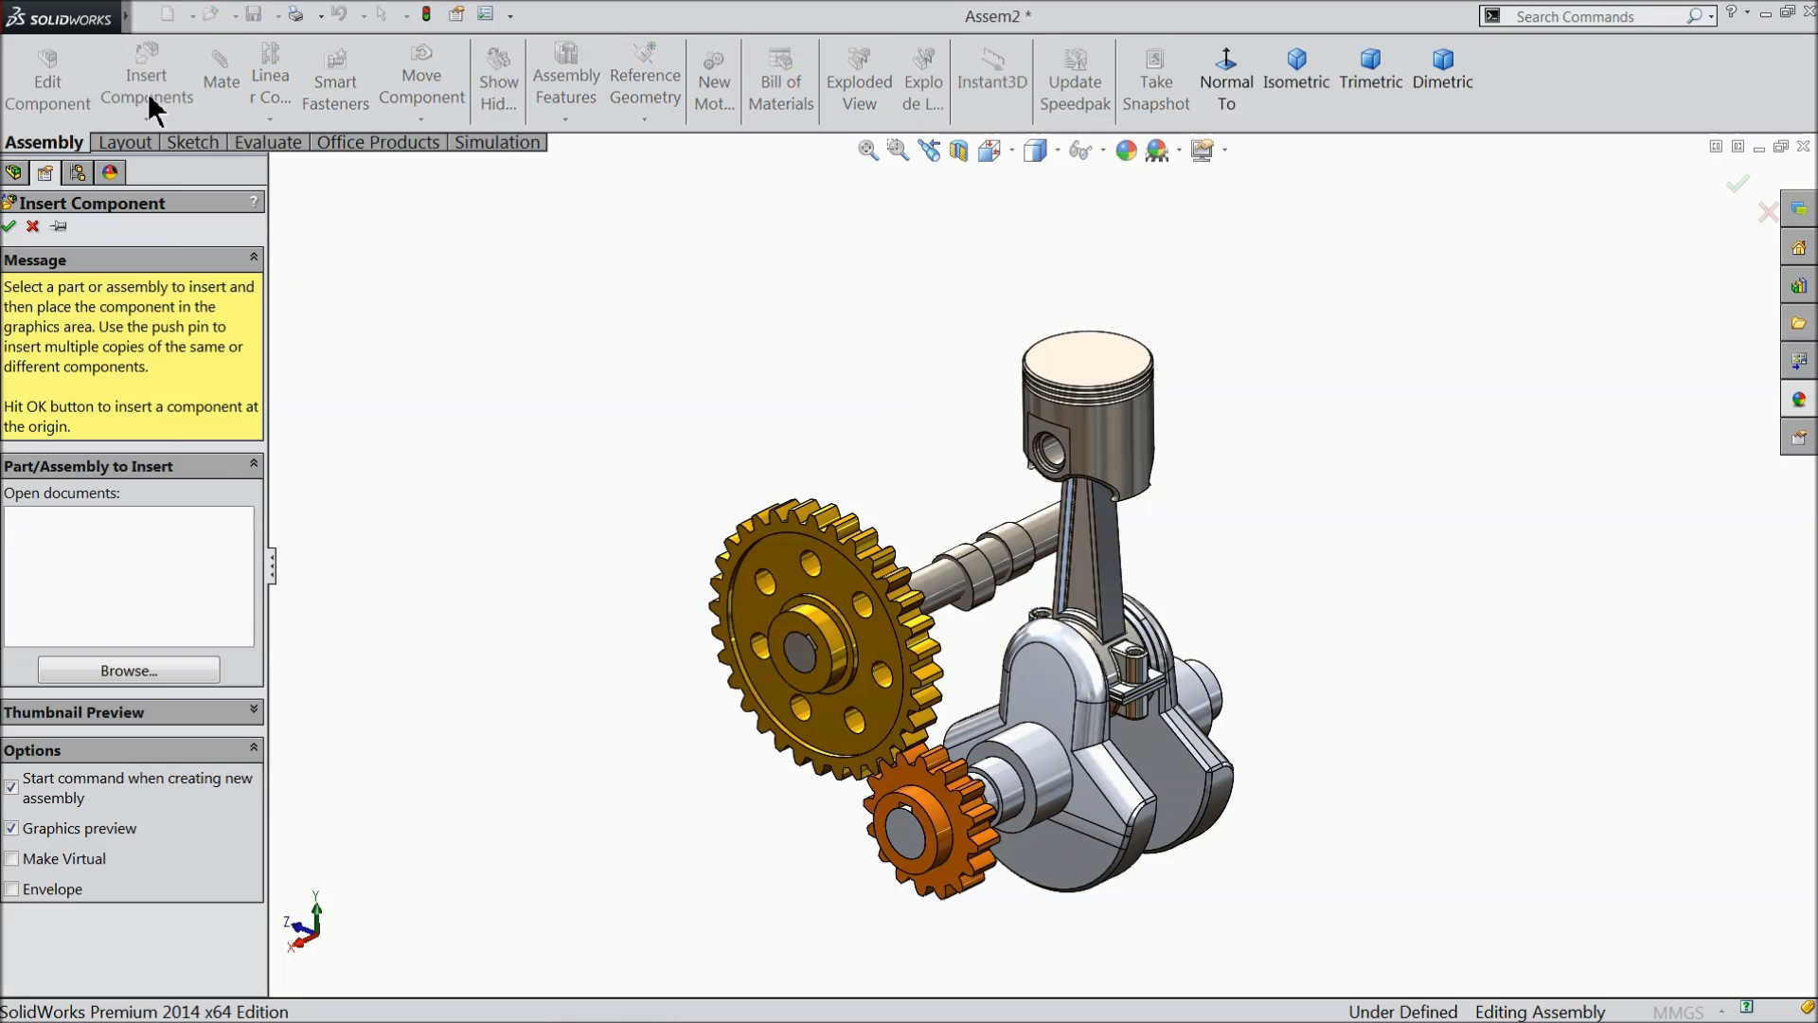
pyautogui.click(143, 675)
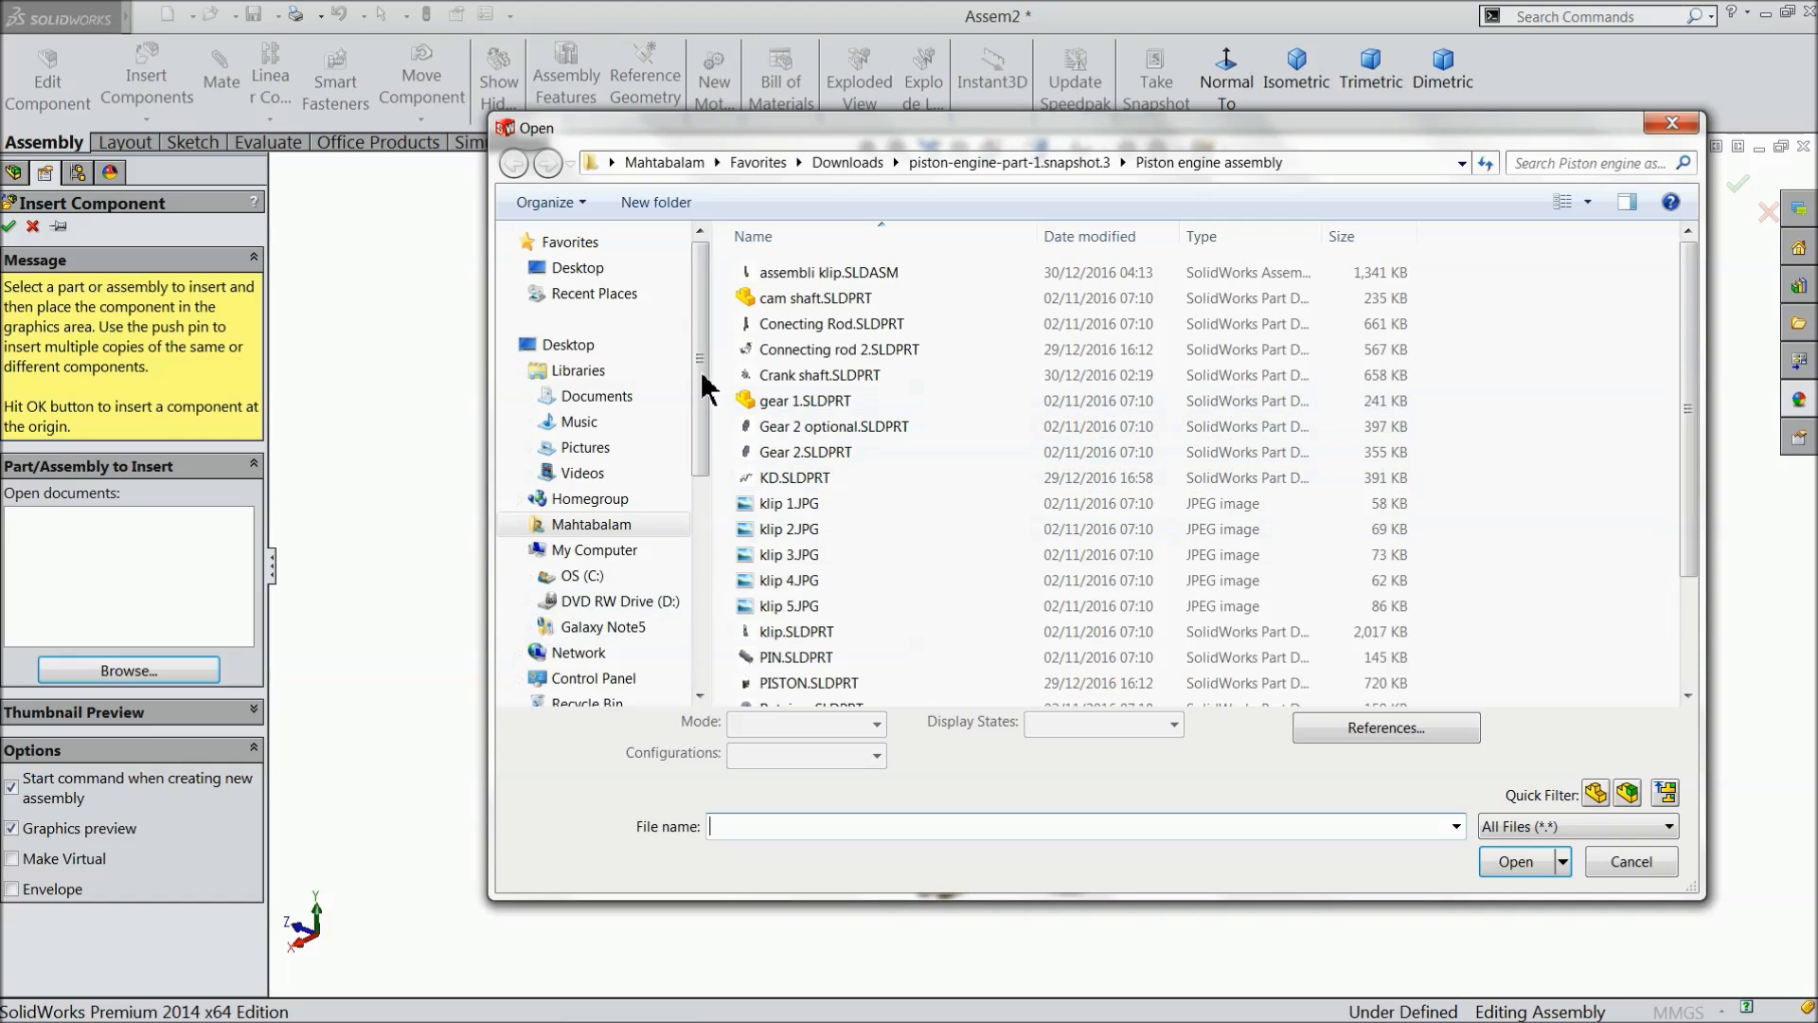
pyautogui.click(579, 268)
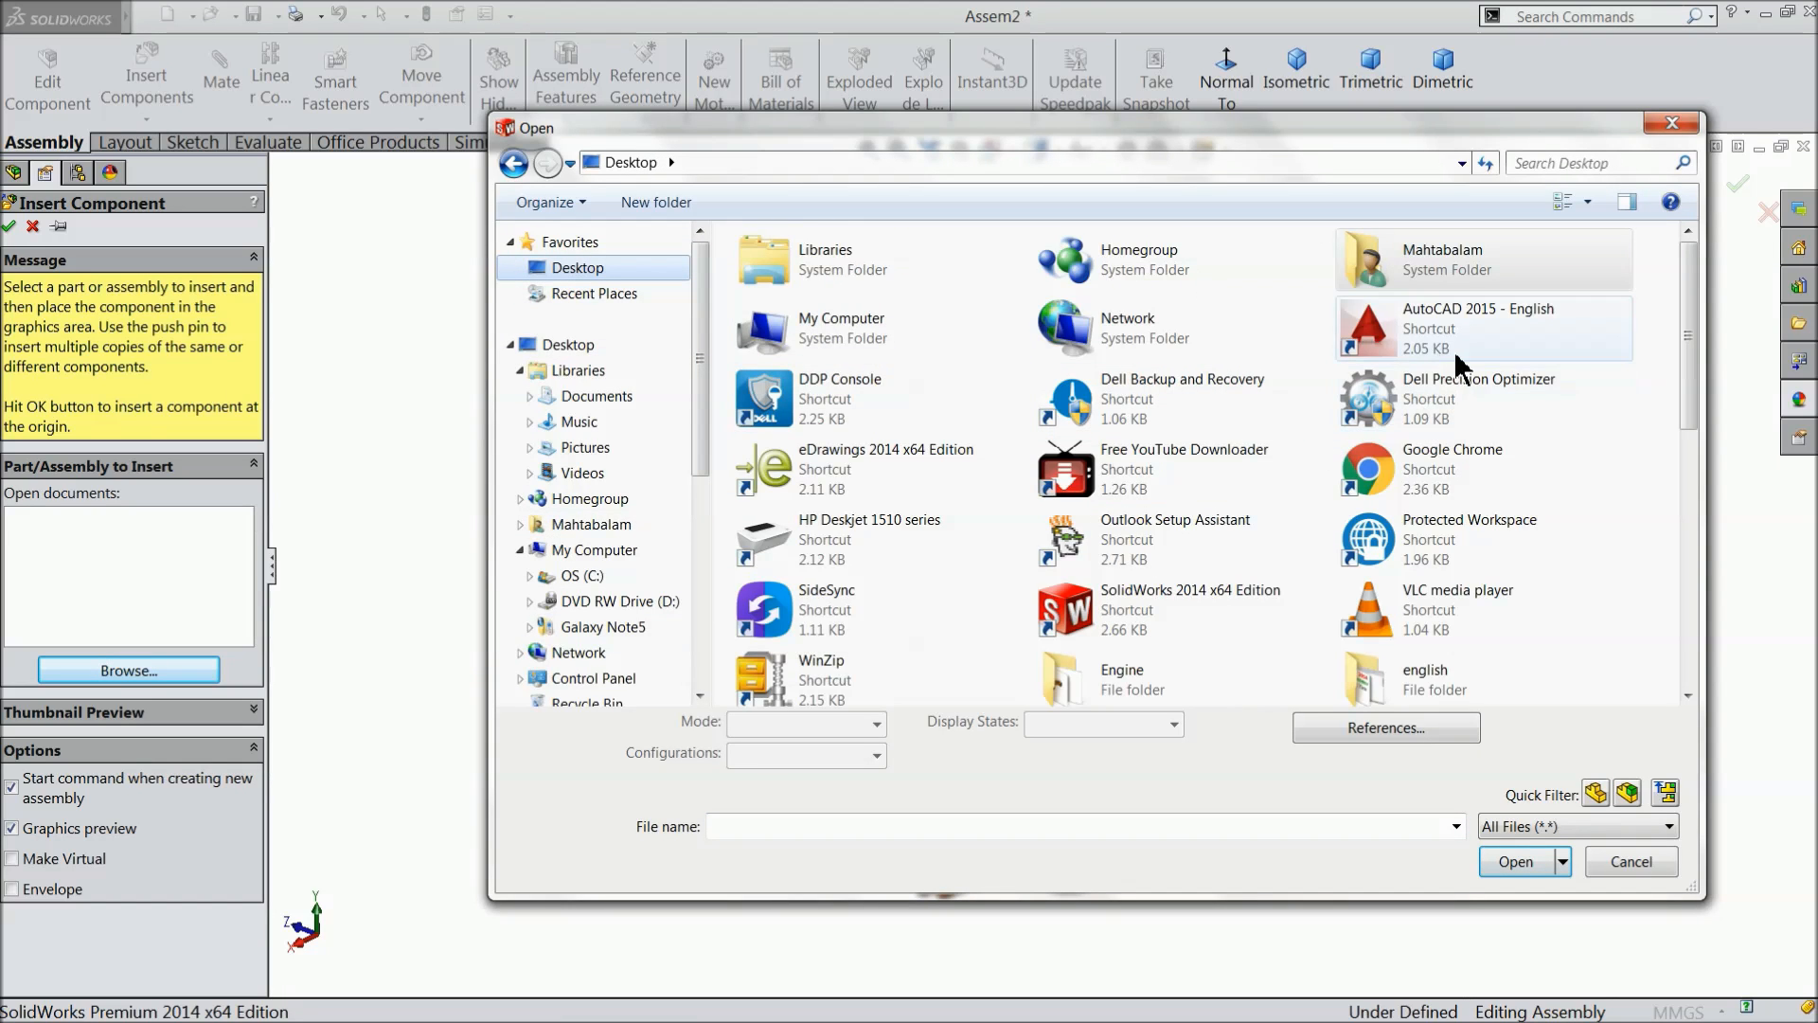
pyautogui.doubleClick(1149, 701)
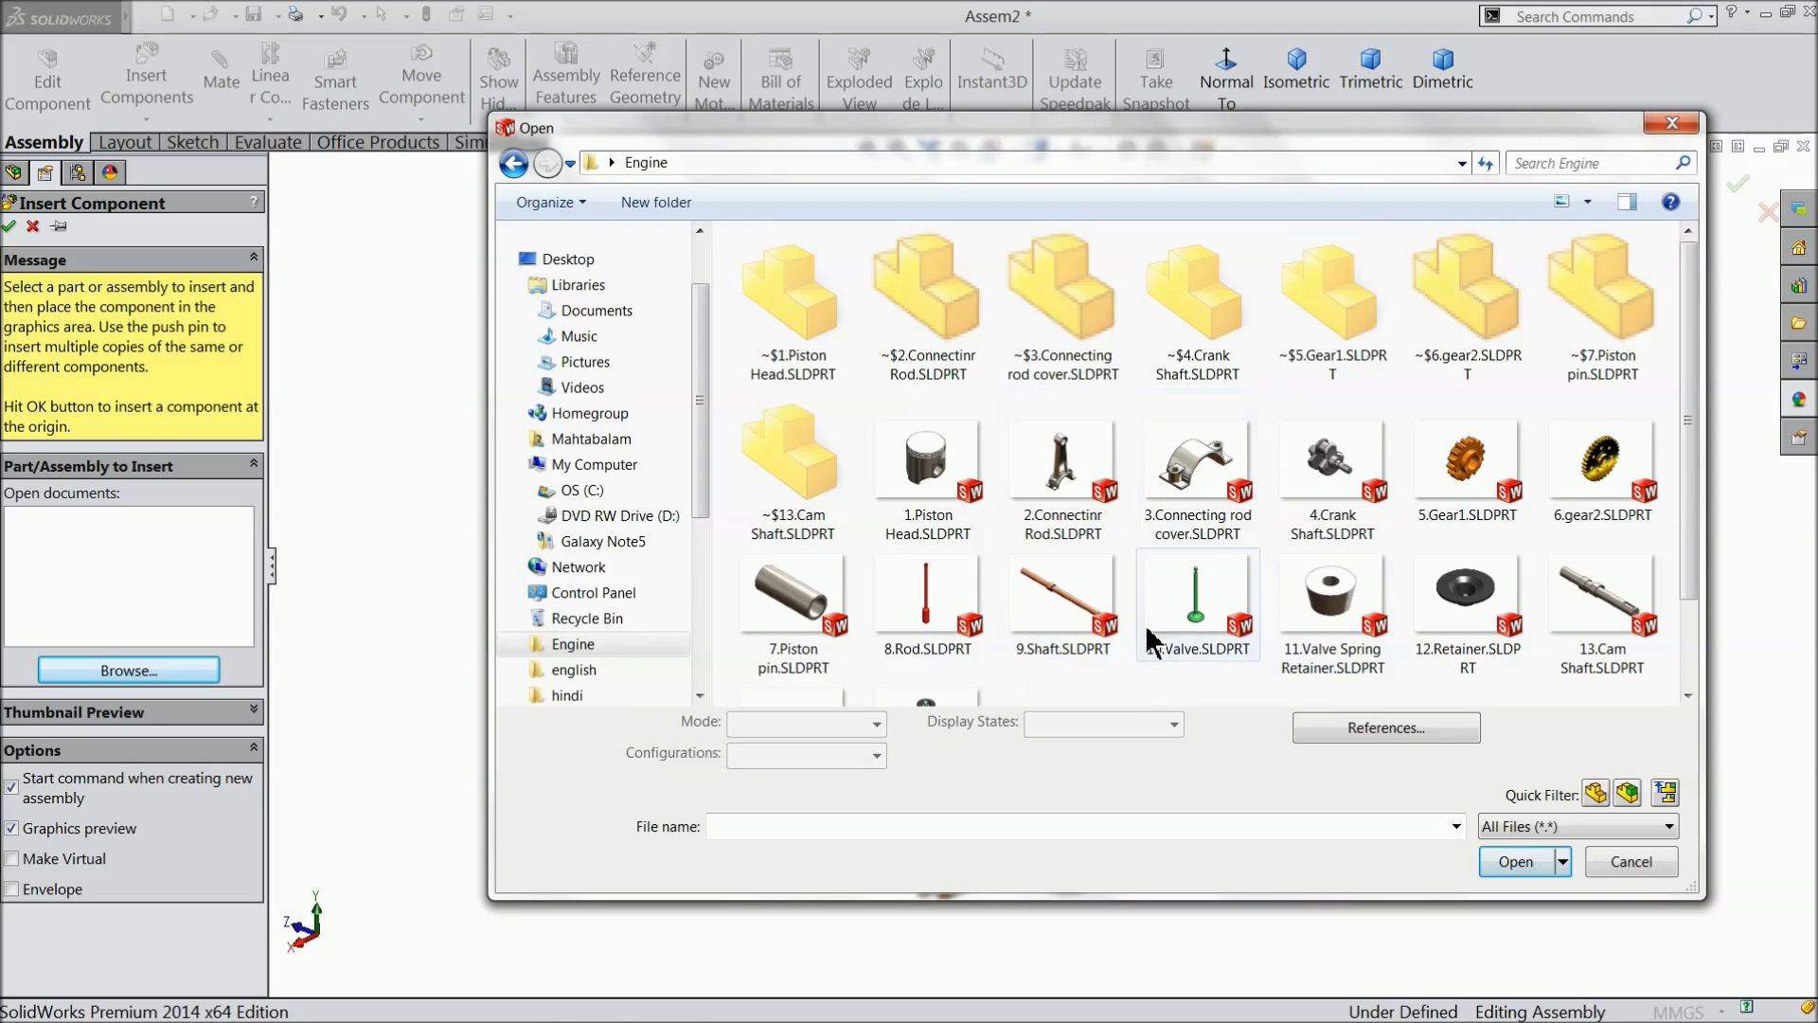
pyautogui.click(1079, 627)
pyautogui.click(1514, 862)
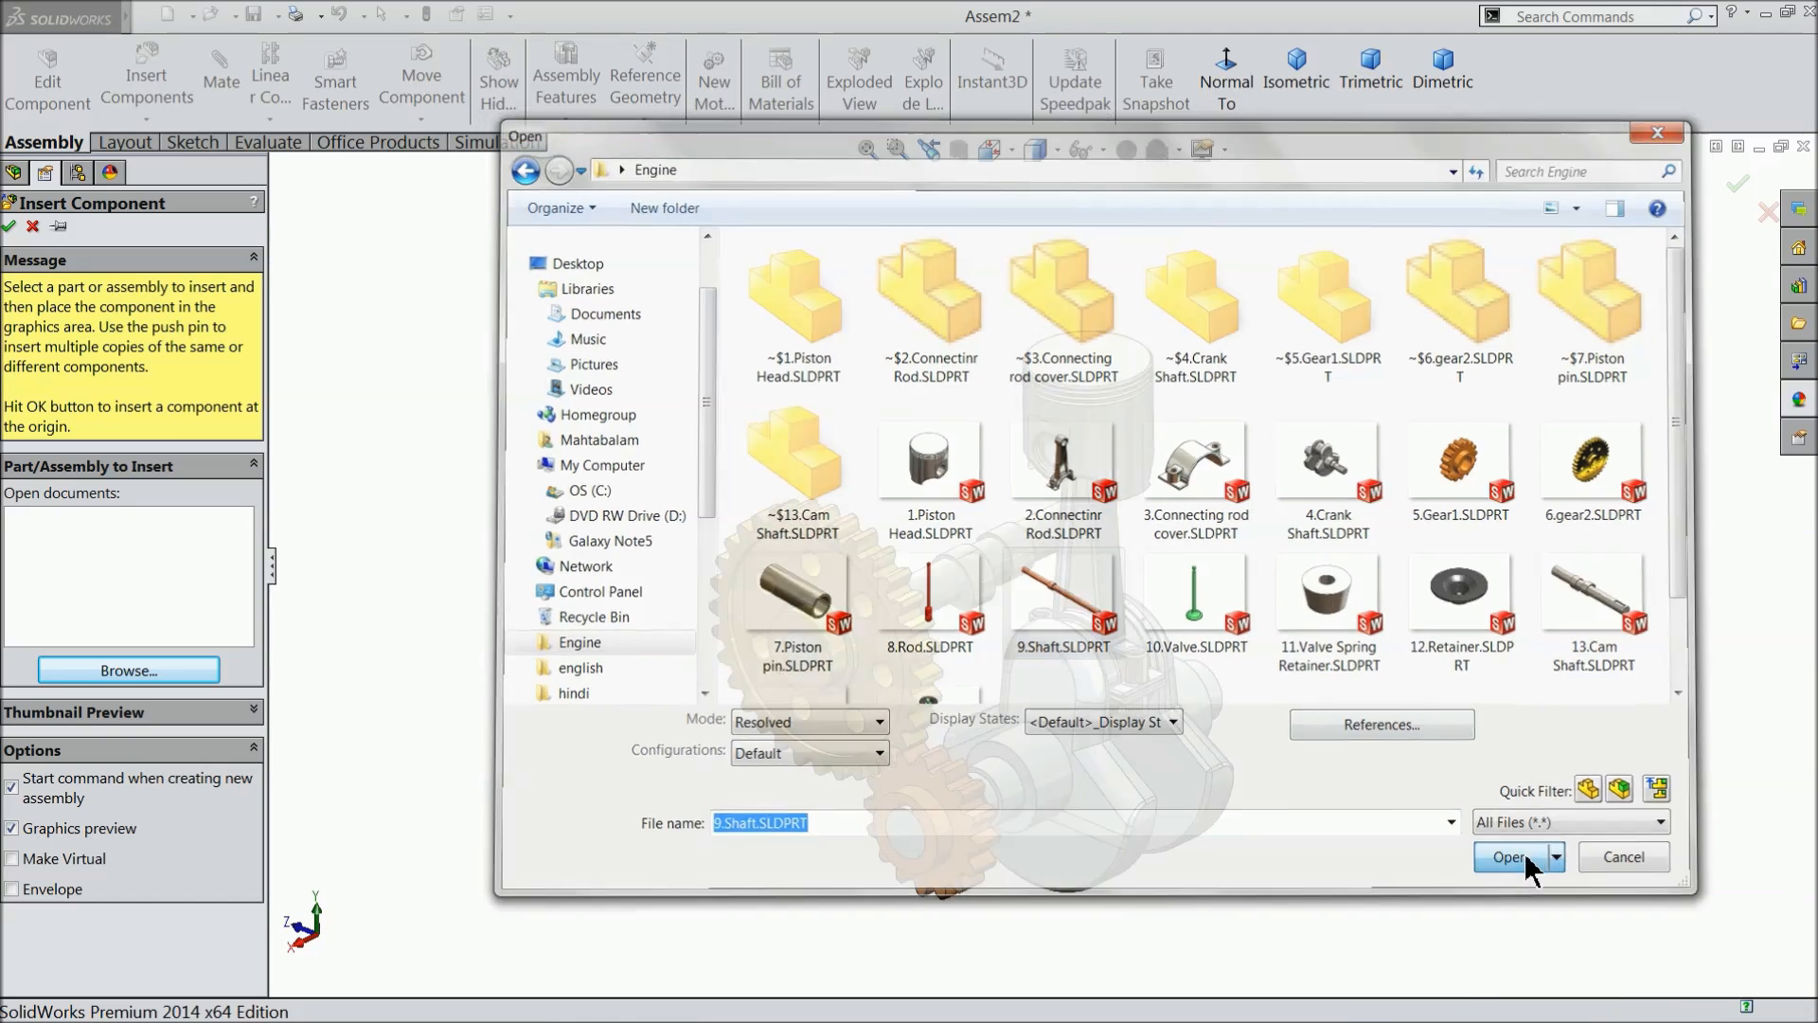
pyautogui.click(926, 380)
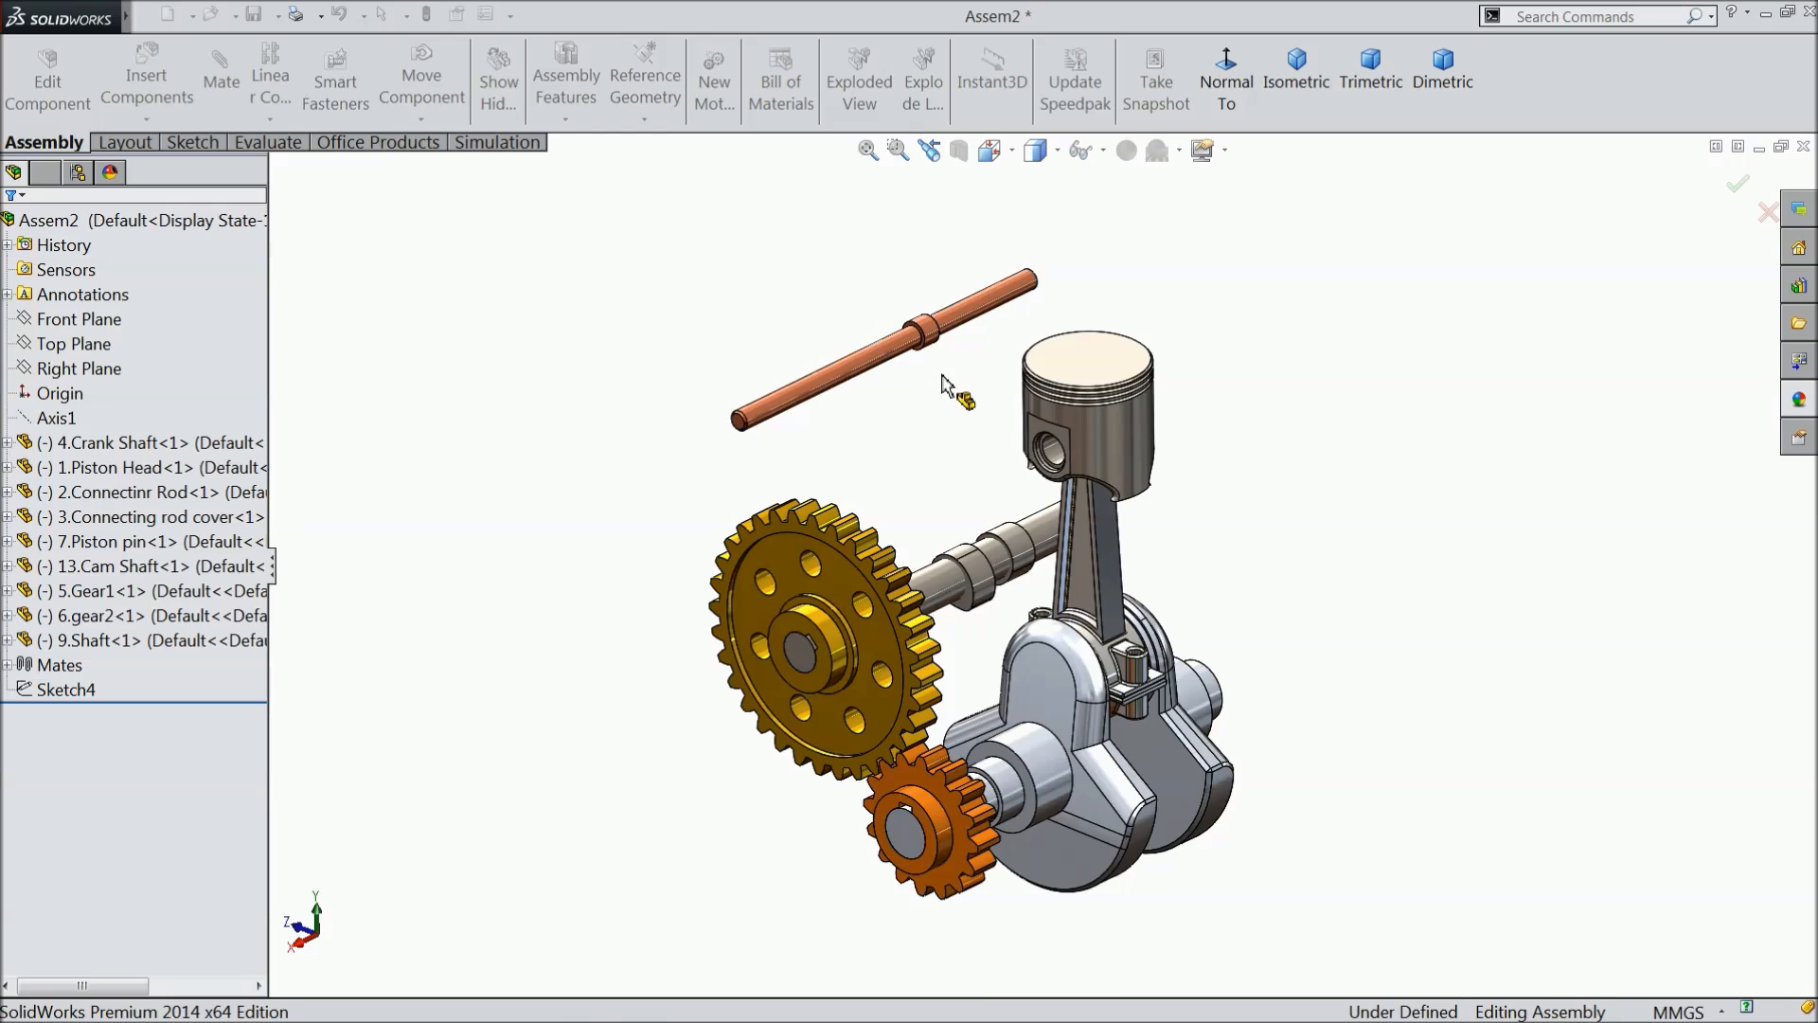
# - Start a new sketch on the assembly's Right Plane, viewed normal to the plane
pyautogui.scroll(-3, 976, 436)
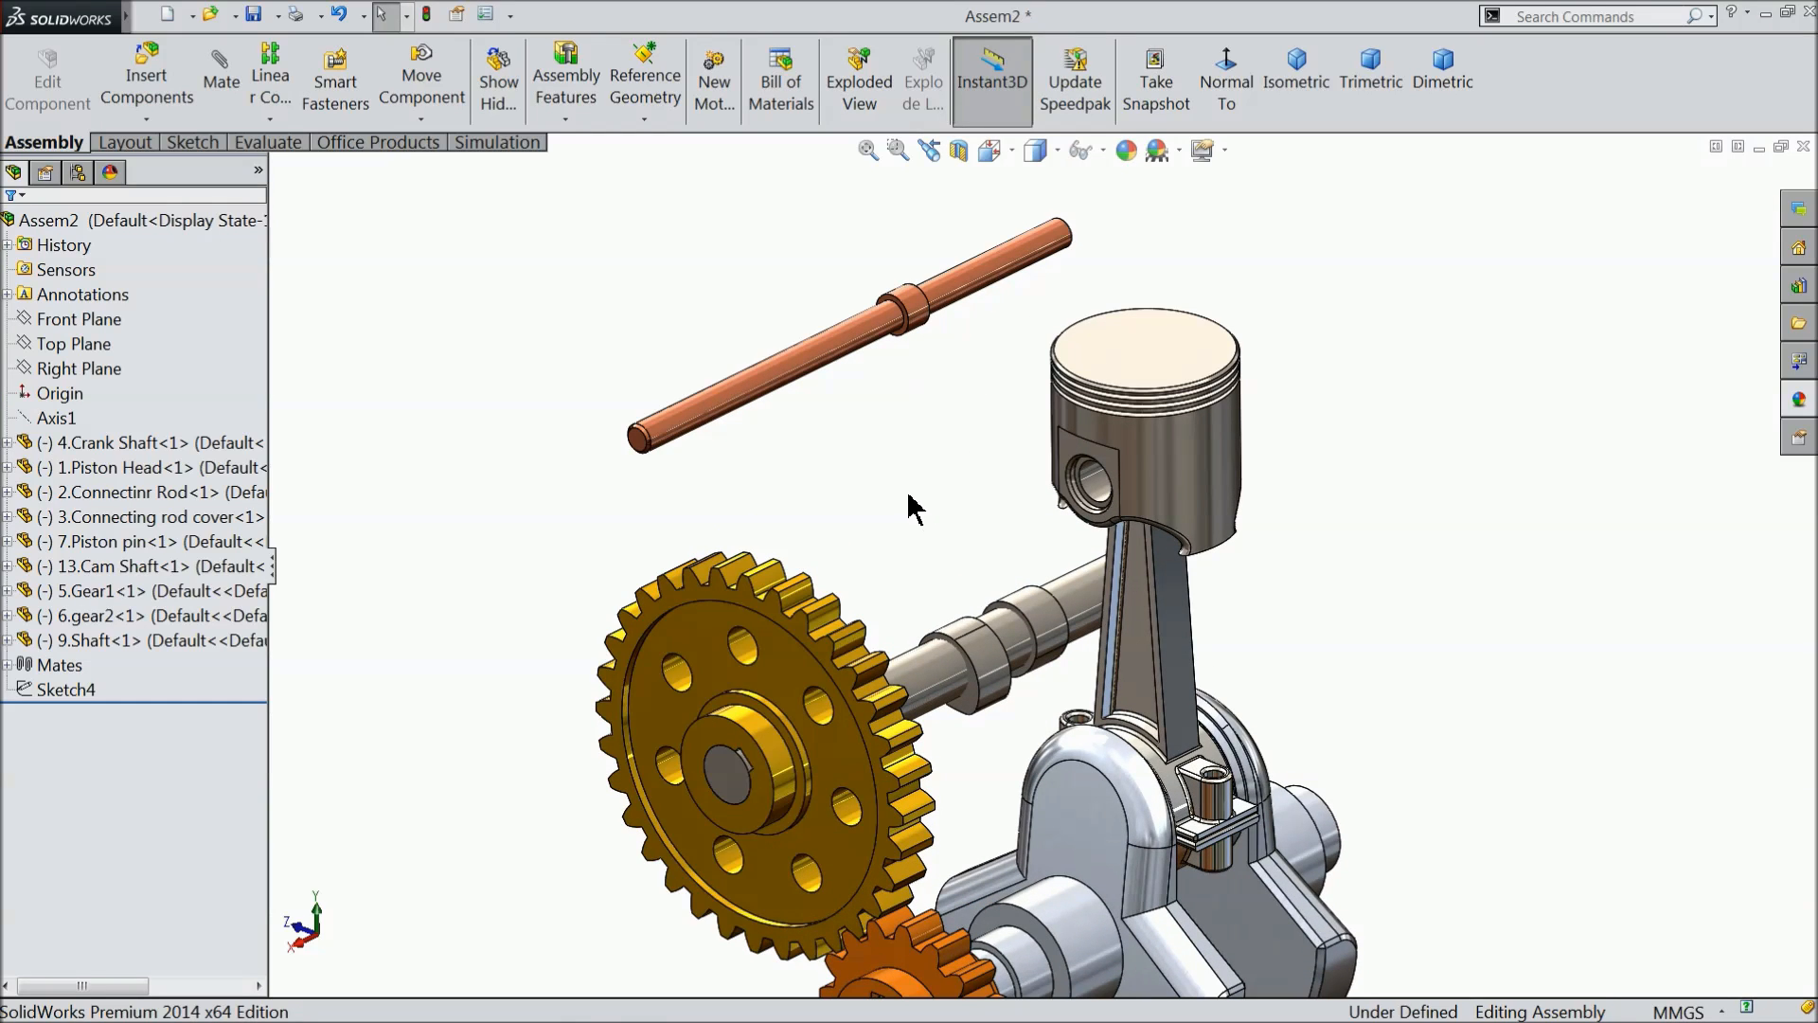
pyautogui.press('f')
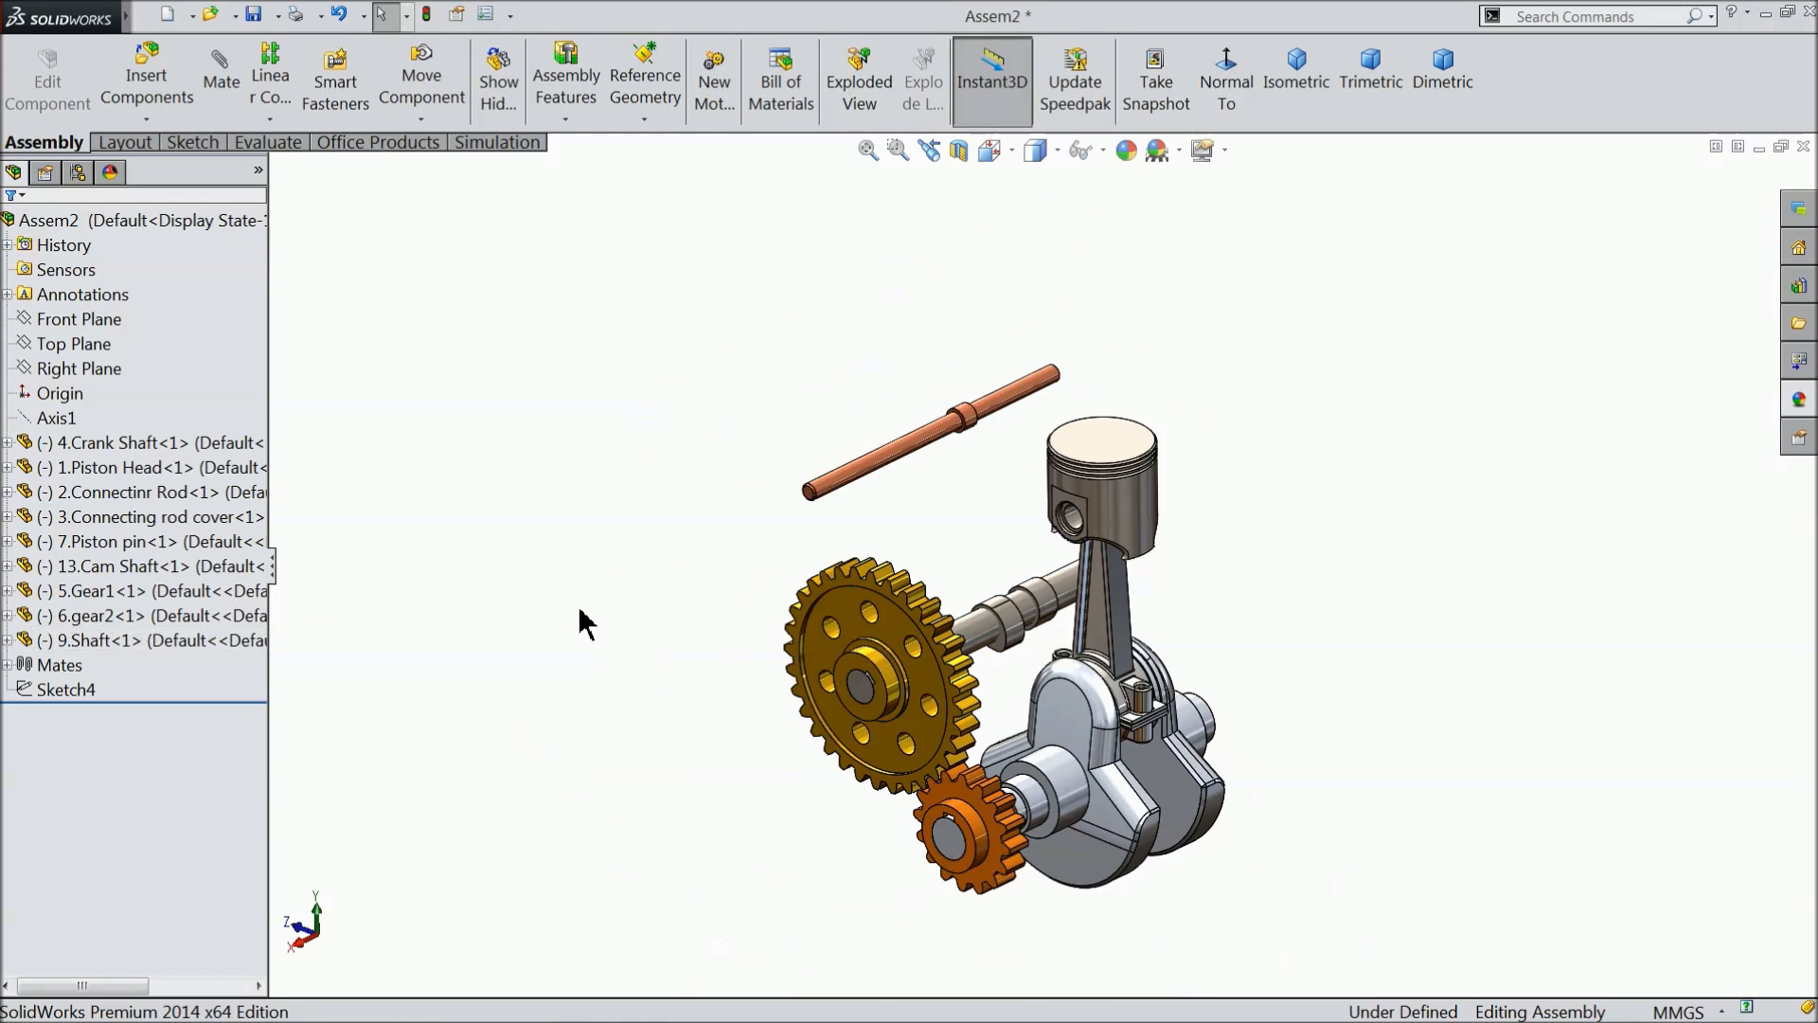
pyautogui.click(52, 379)
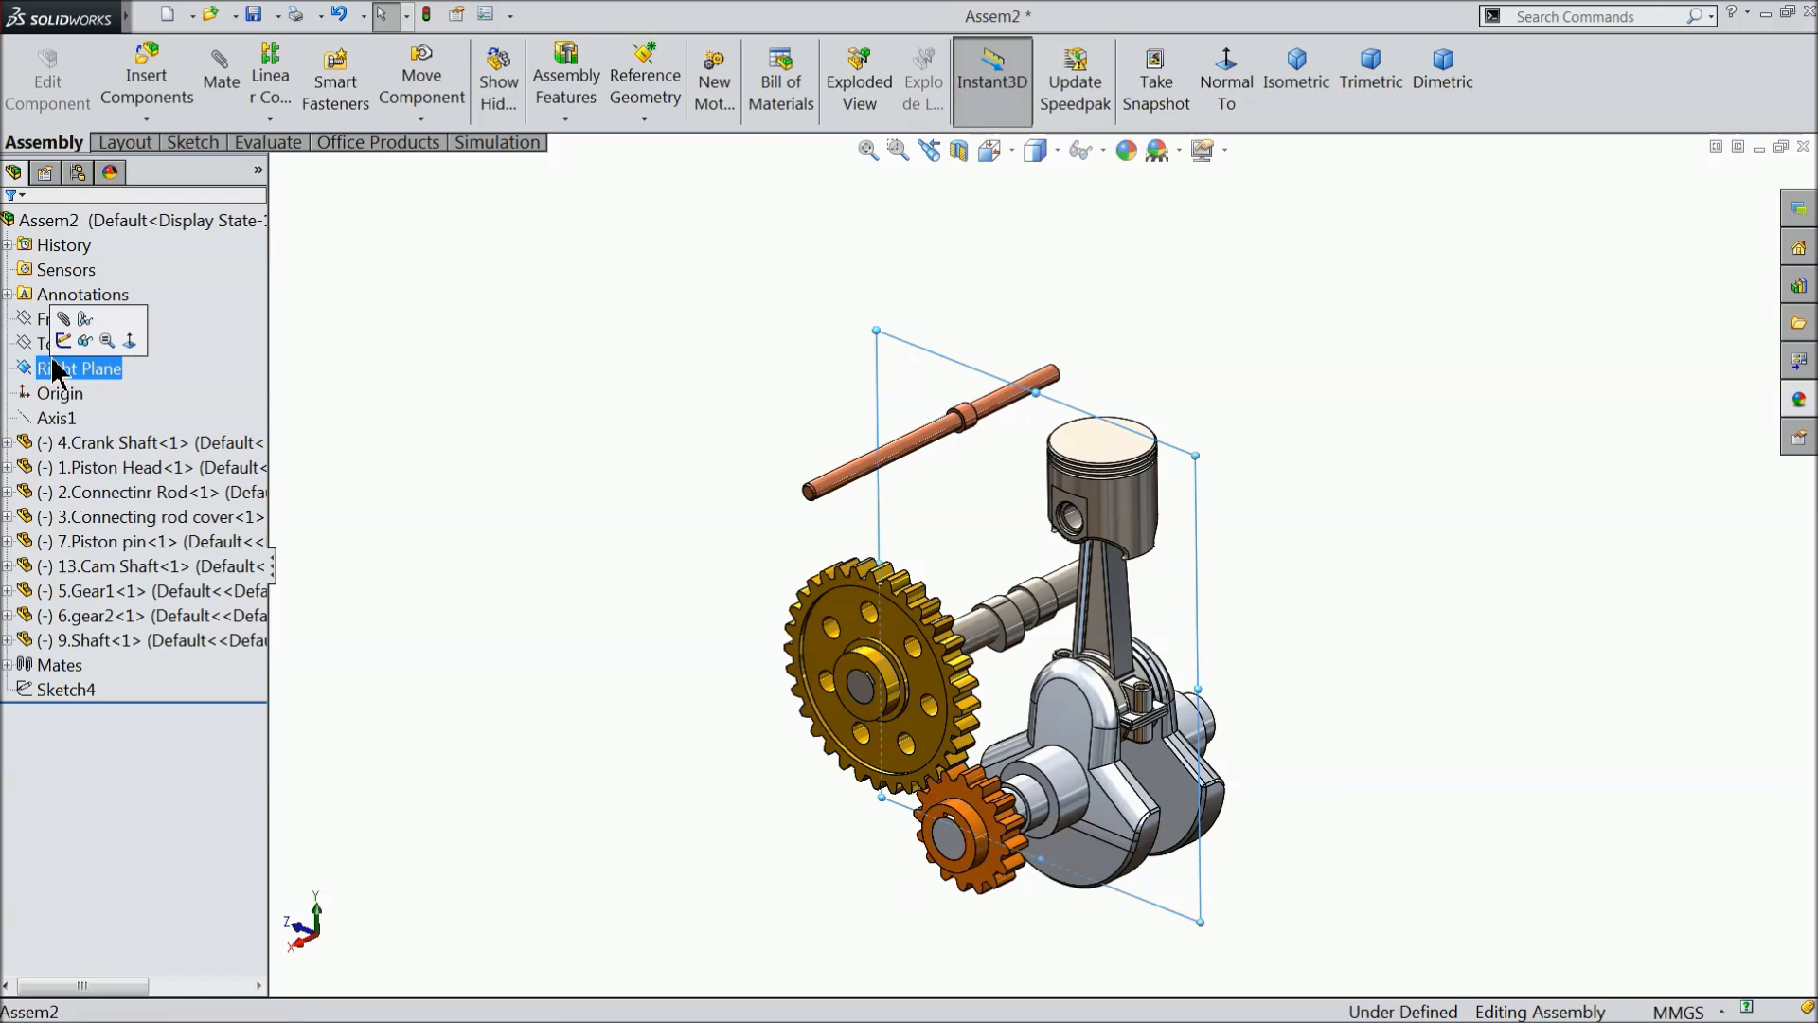
pyautogui.click(63, 333)
pyautogui.click(1256, 94)
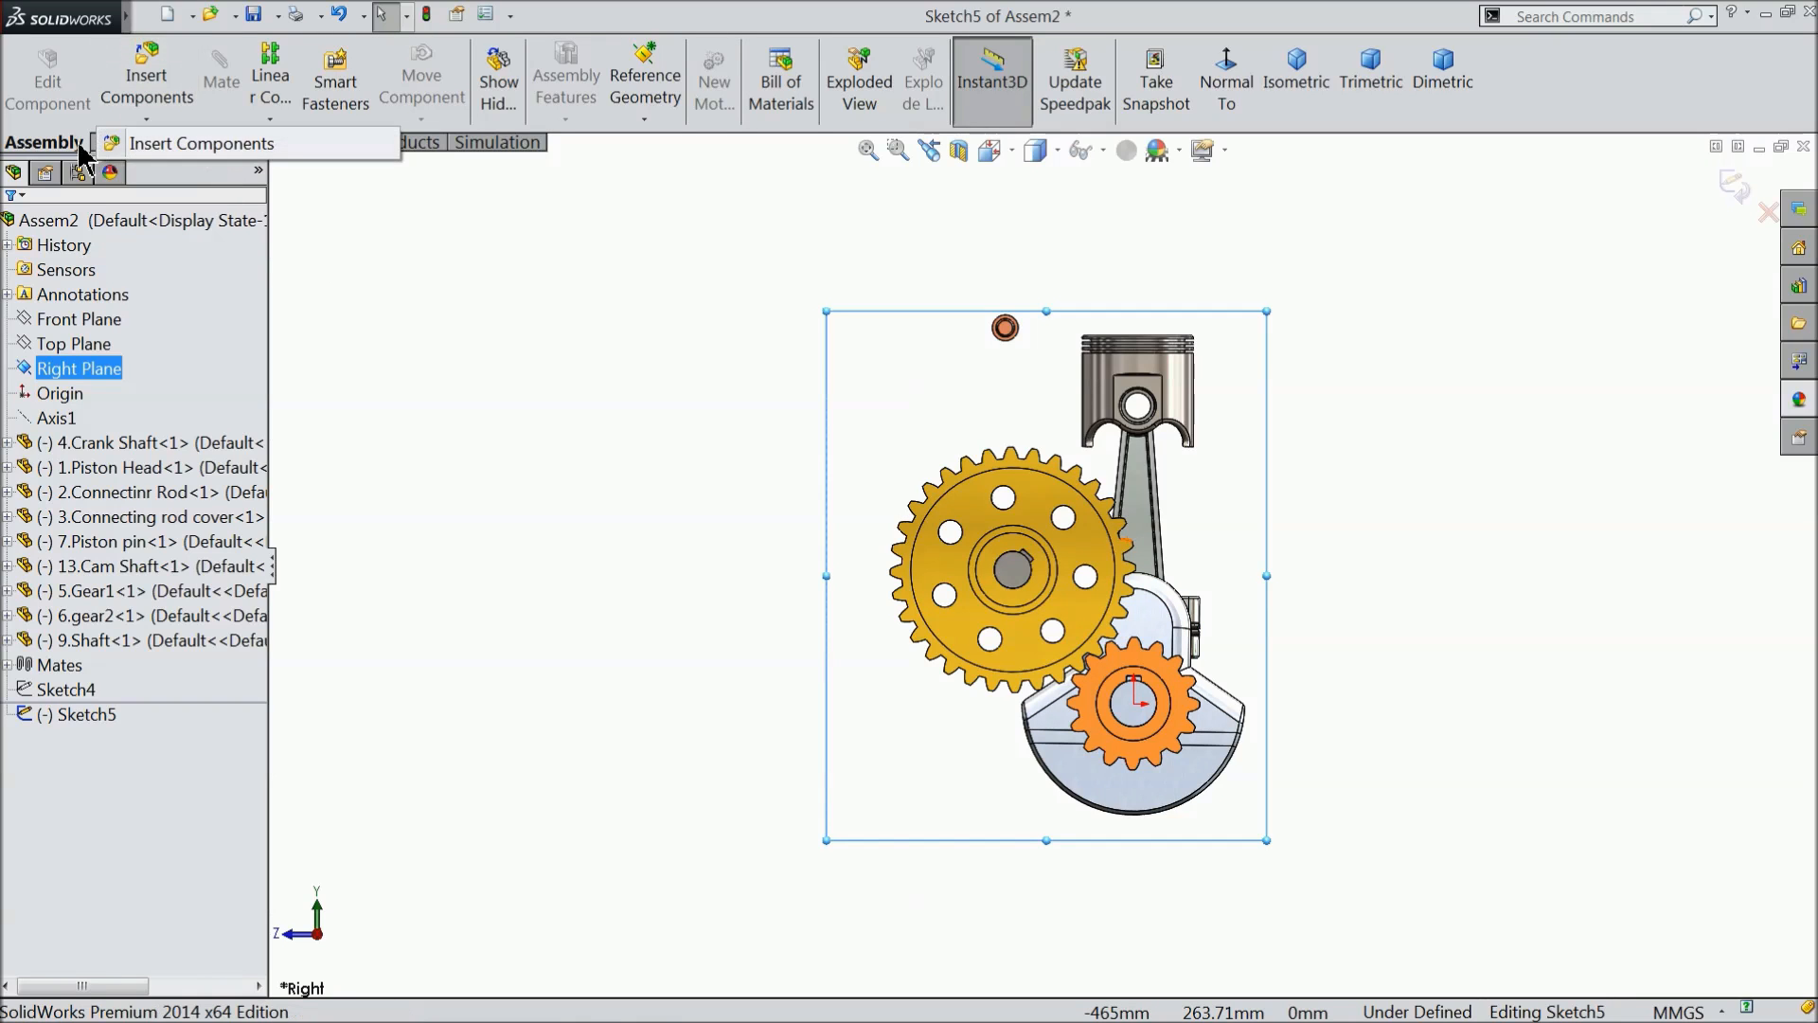
# - Sketch a vertical centerline about 242 mm up from the origin, plus a horizontal one about 79 mm from its upper end toward the yellow gear's side
pyautogui.click(486, 229)
pyautogui.click(125, 142)
pyautogui.click(181, 51)
pyautogui.click(194, 111)
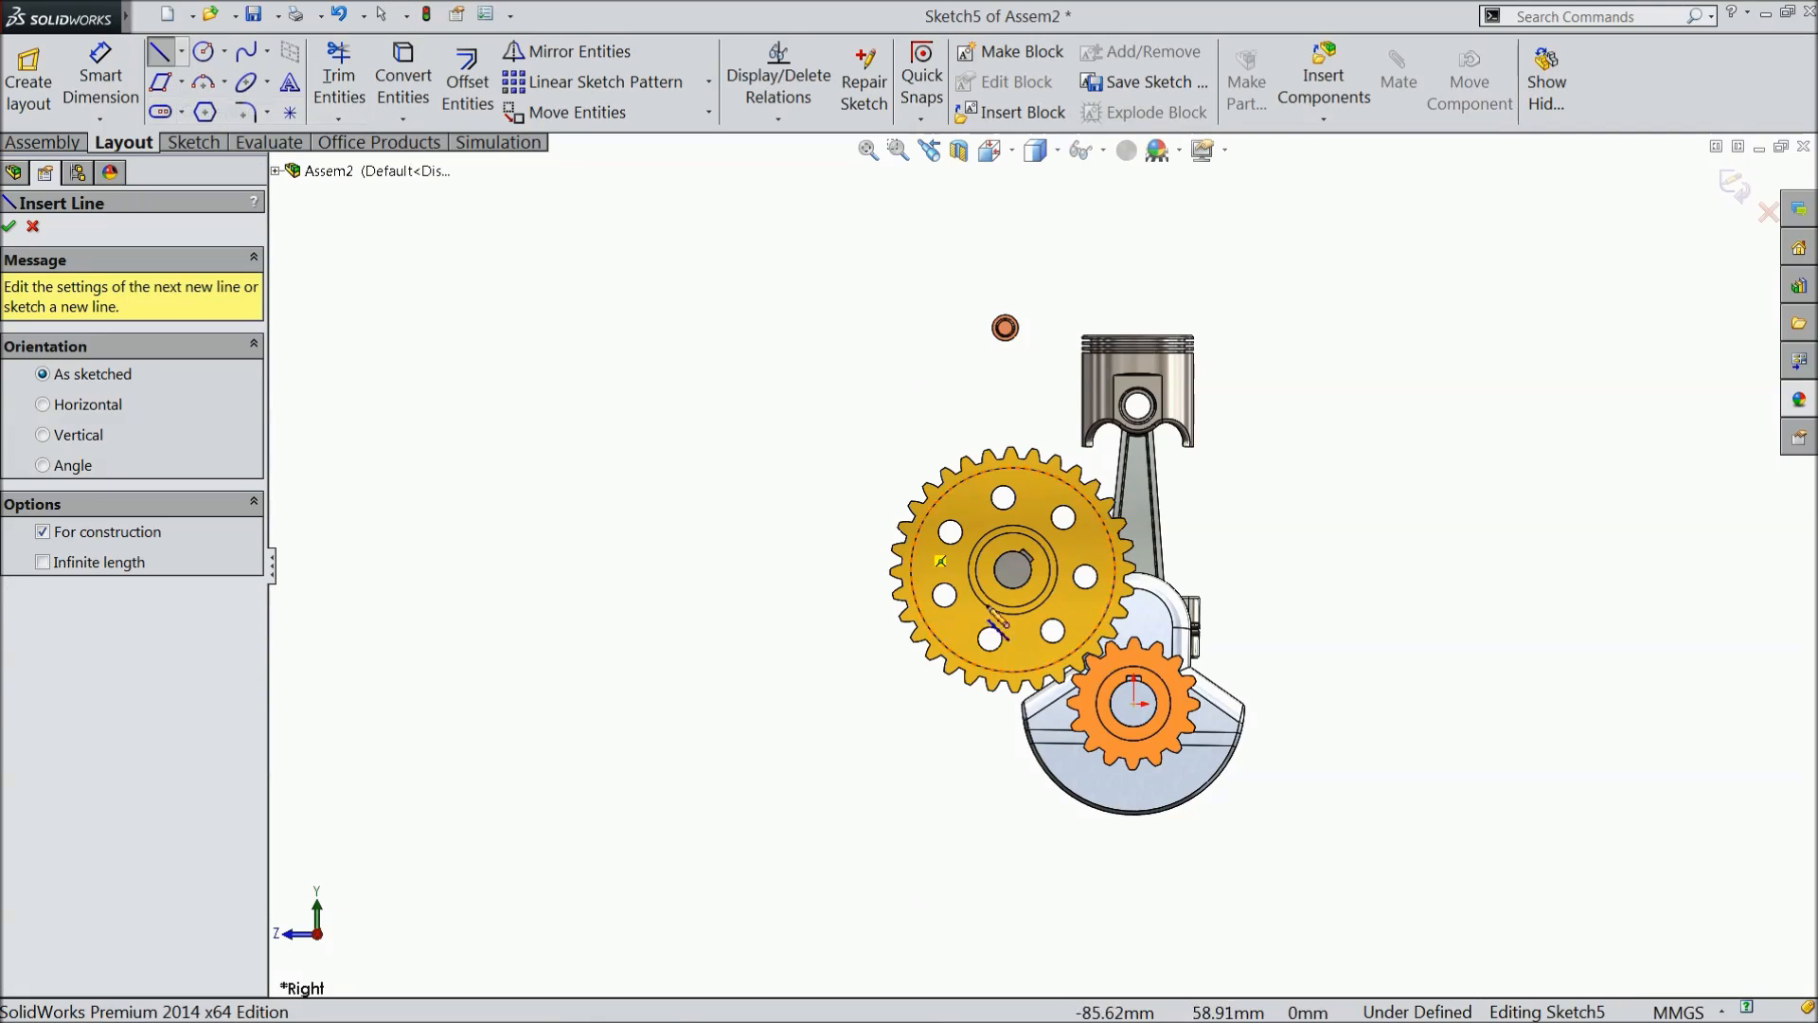
pyautogui.click(1133, 704)
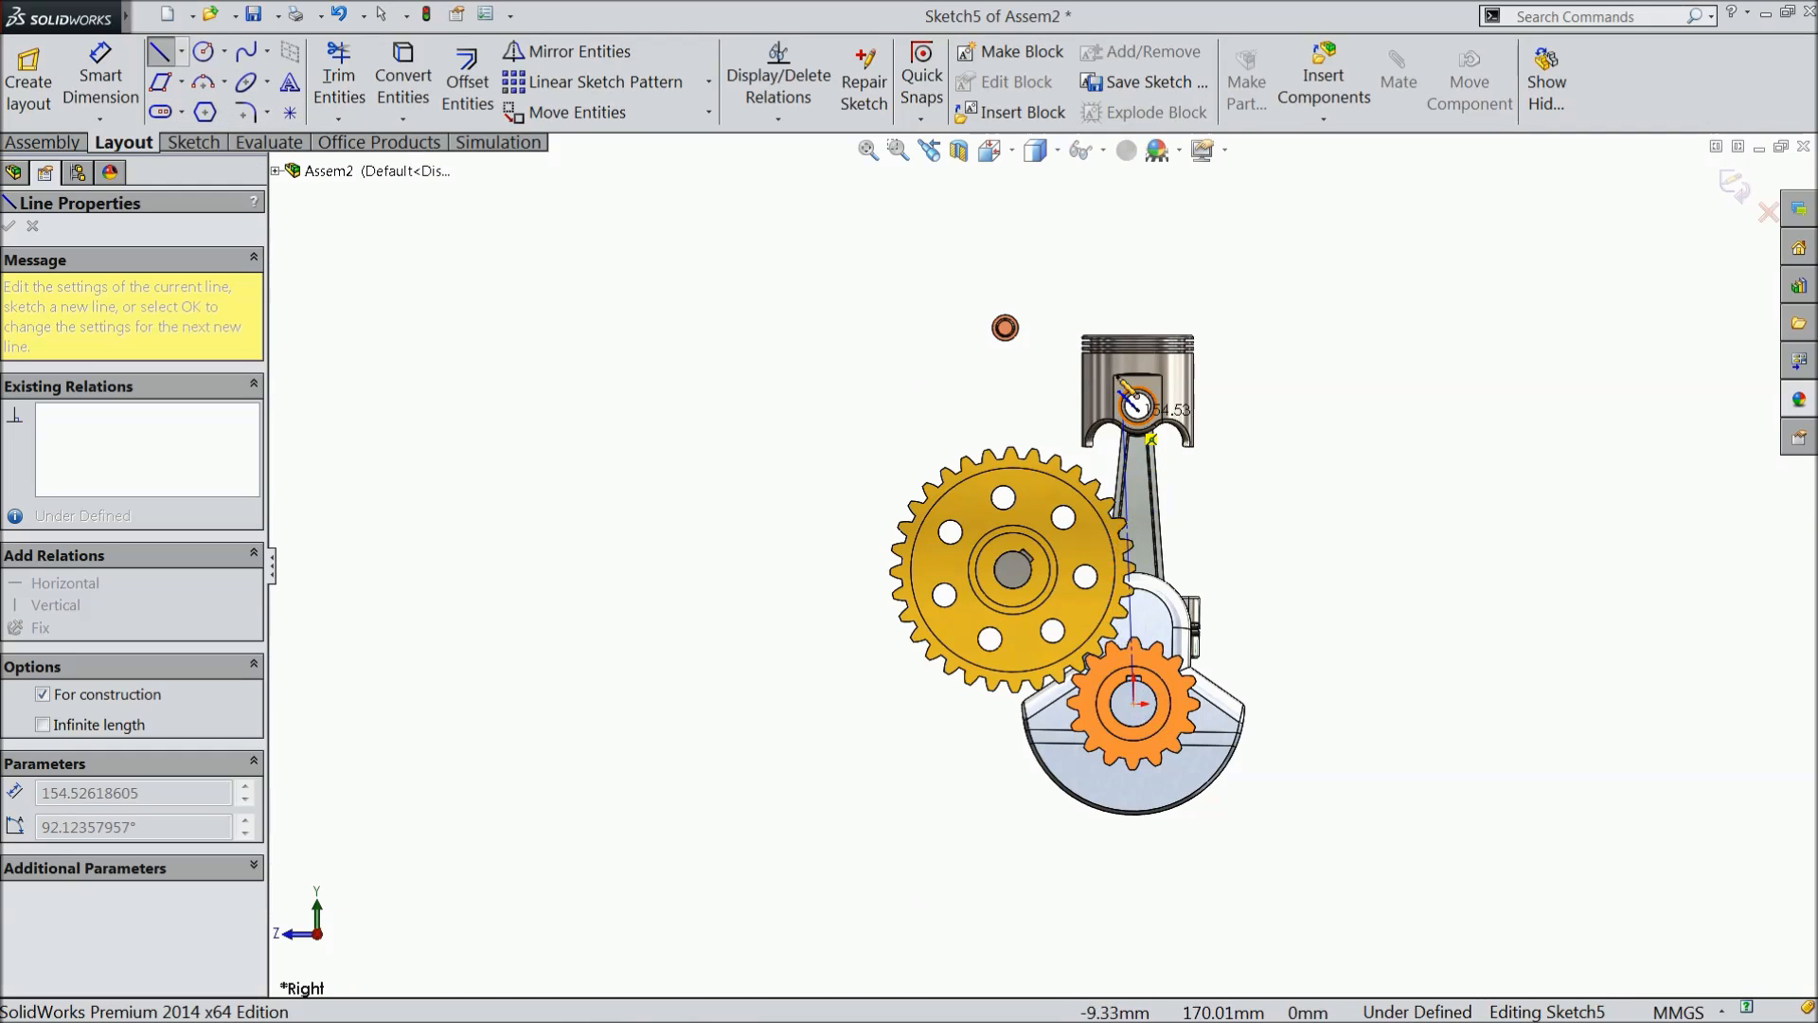
pyautogui.click(1133, 256)
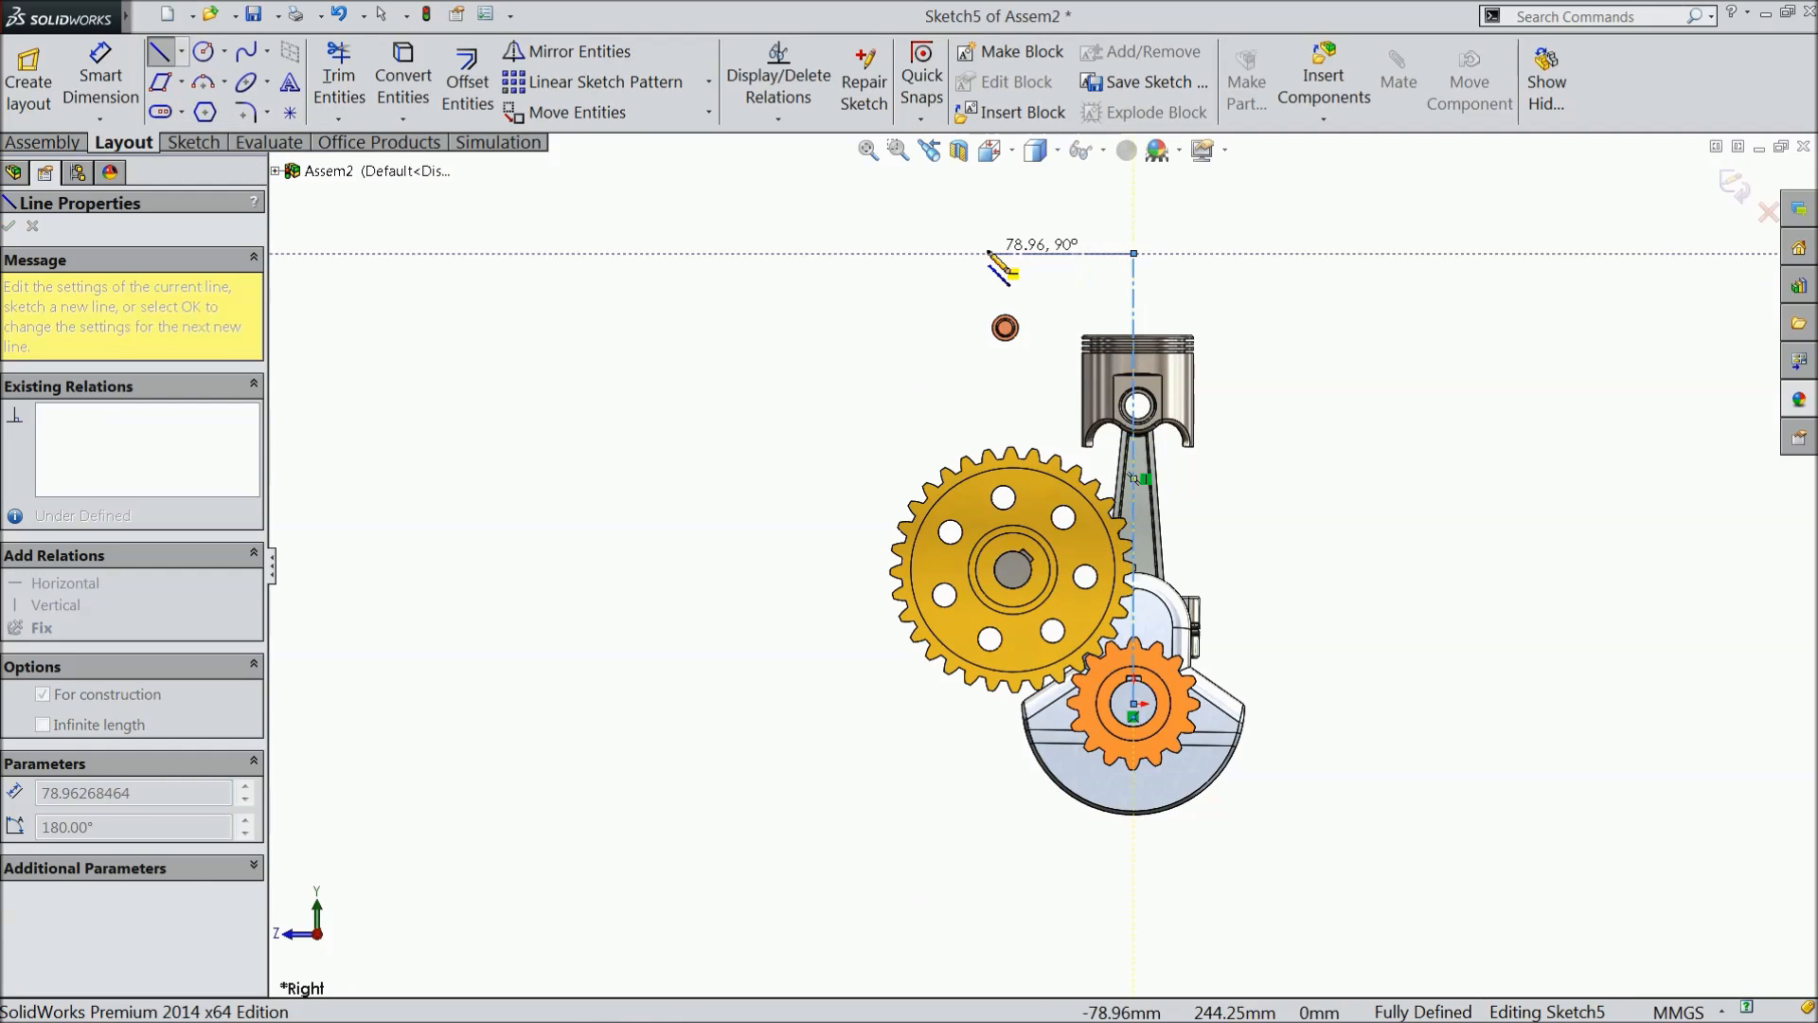
pyautogui.rightClick(956, 216)
pyautogui.click(1009, 83)
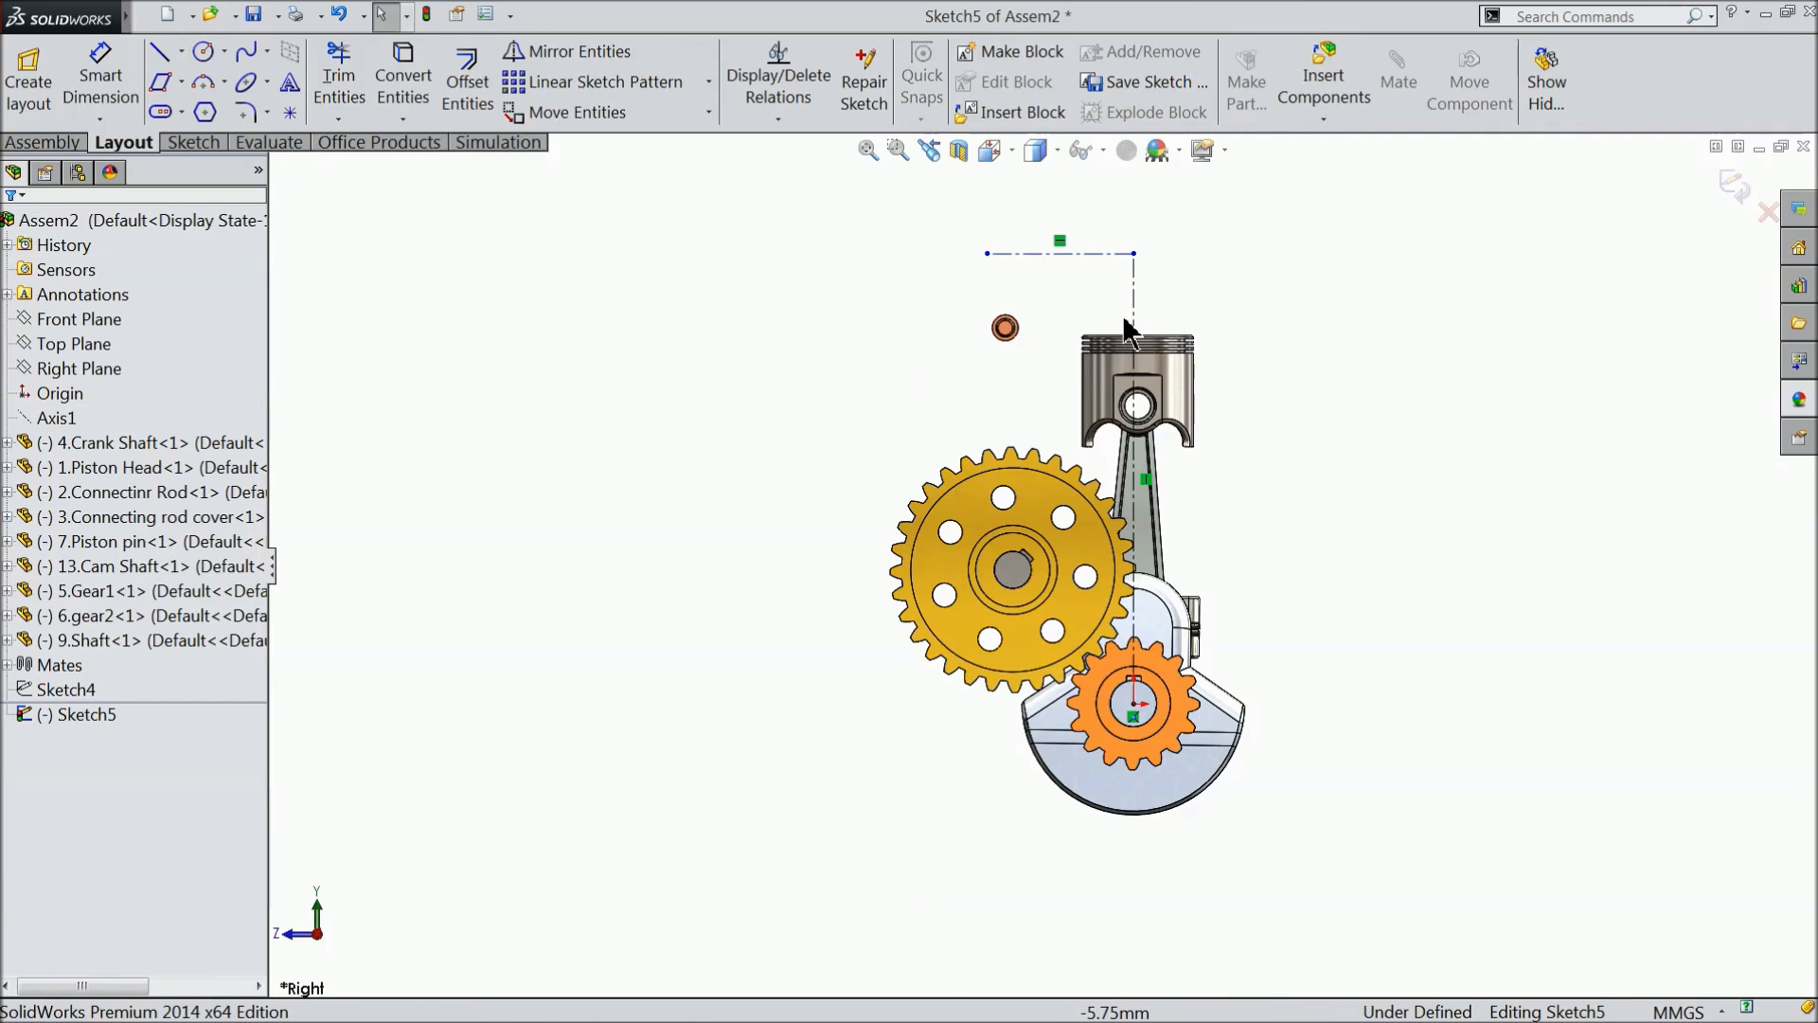
# - Dimension the vertical centerline rising from the origin and set its length to 300 mm
pyautogui.click(1130, 330)
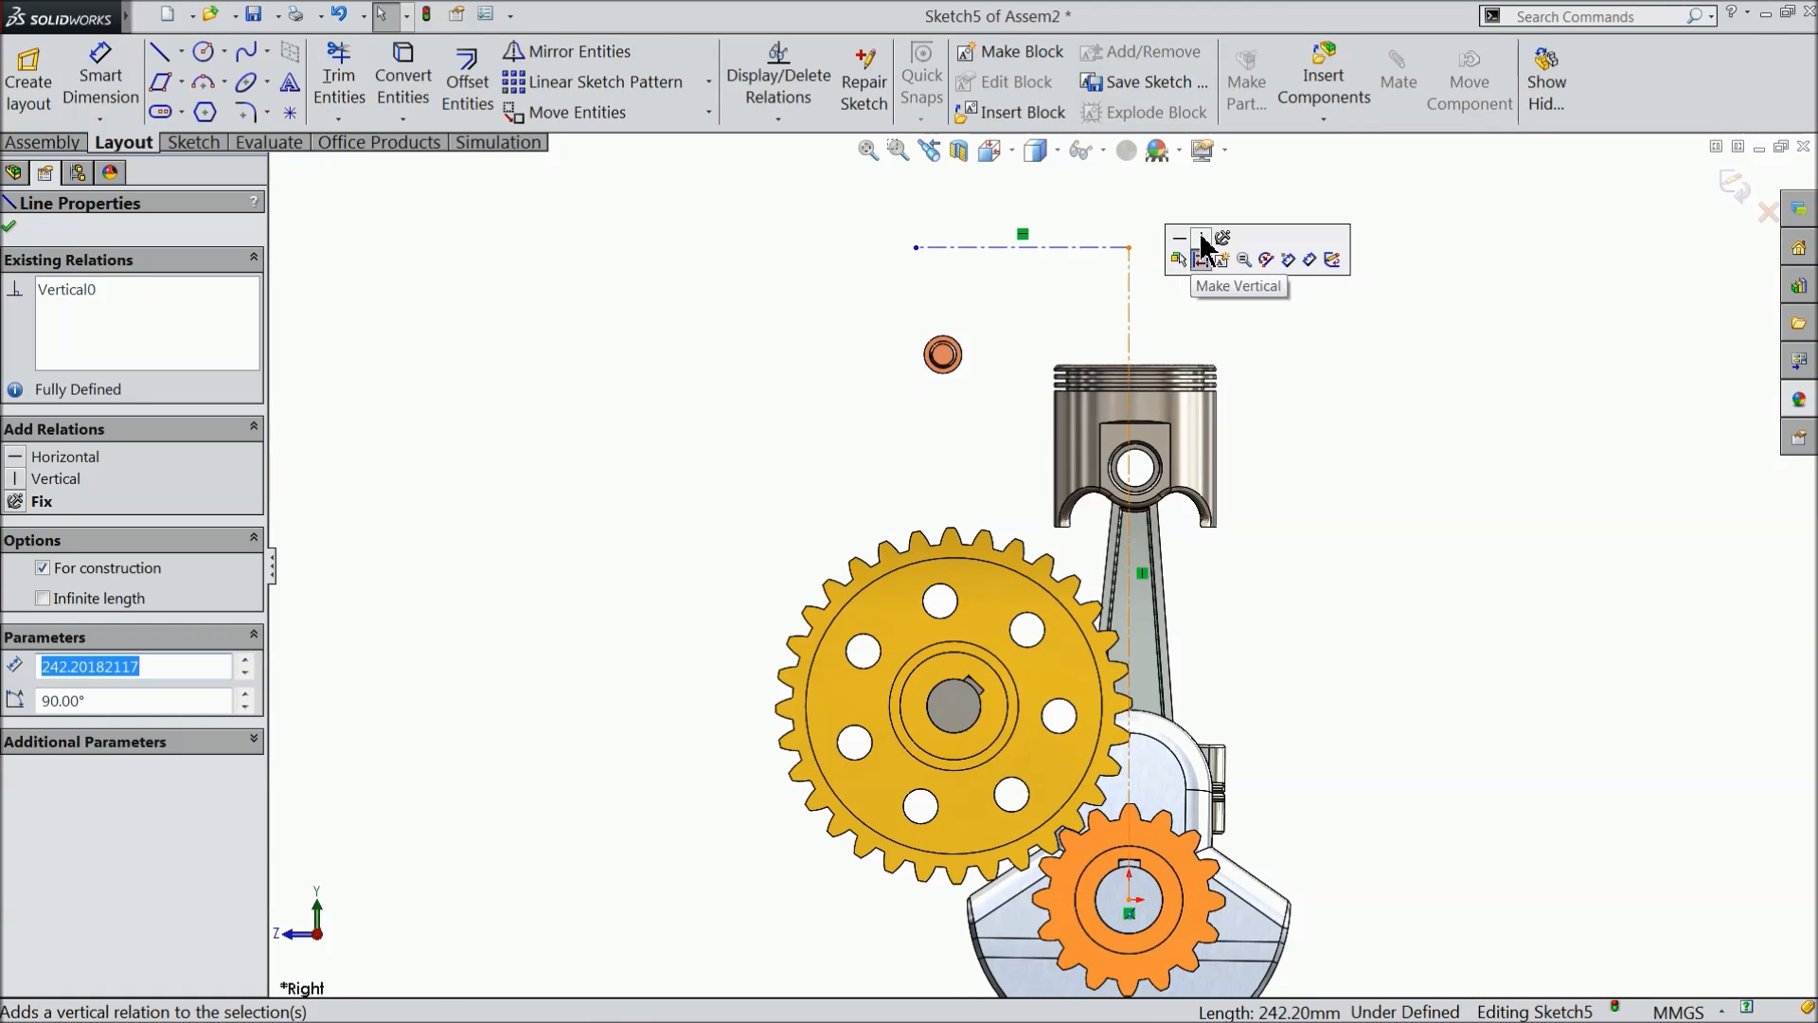
pyautogui.click(1062, 248)
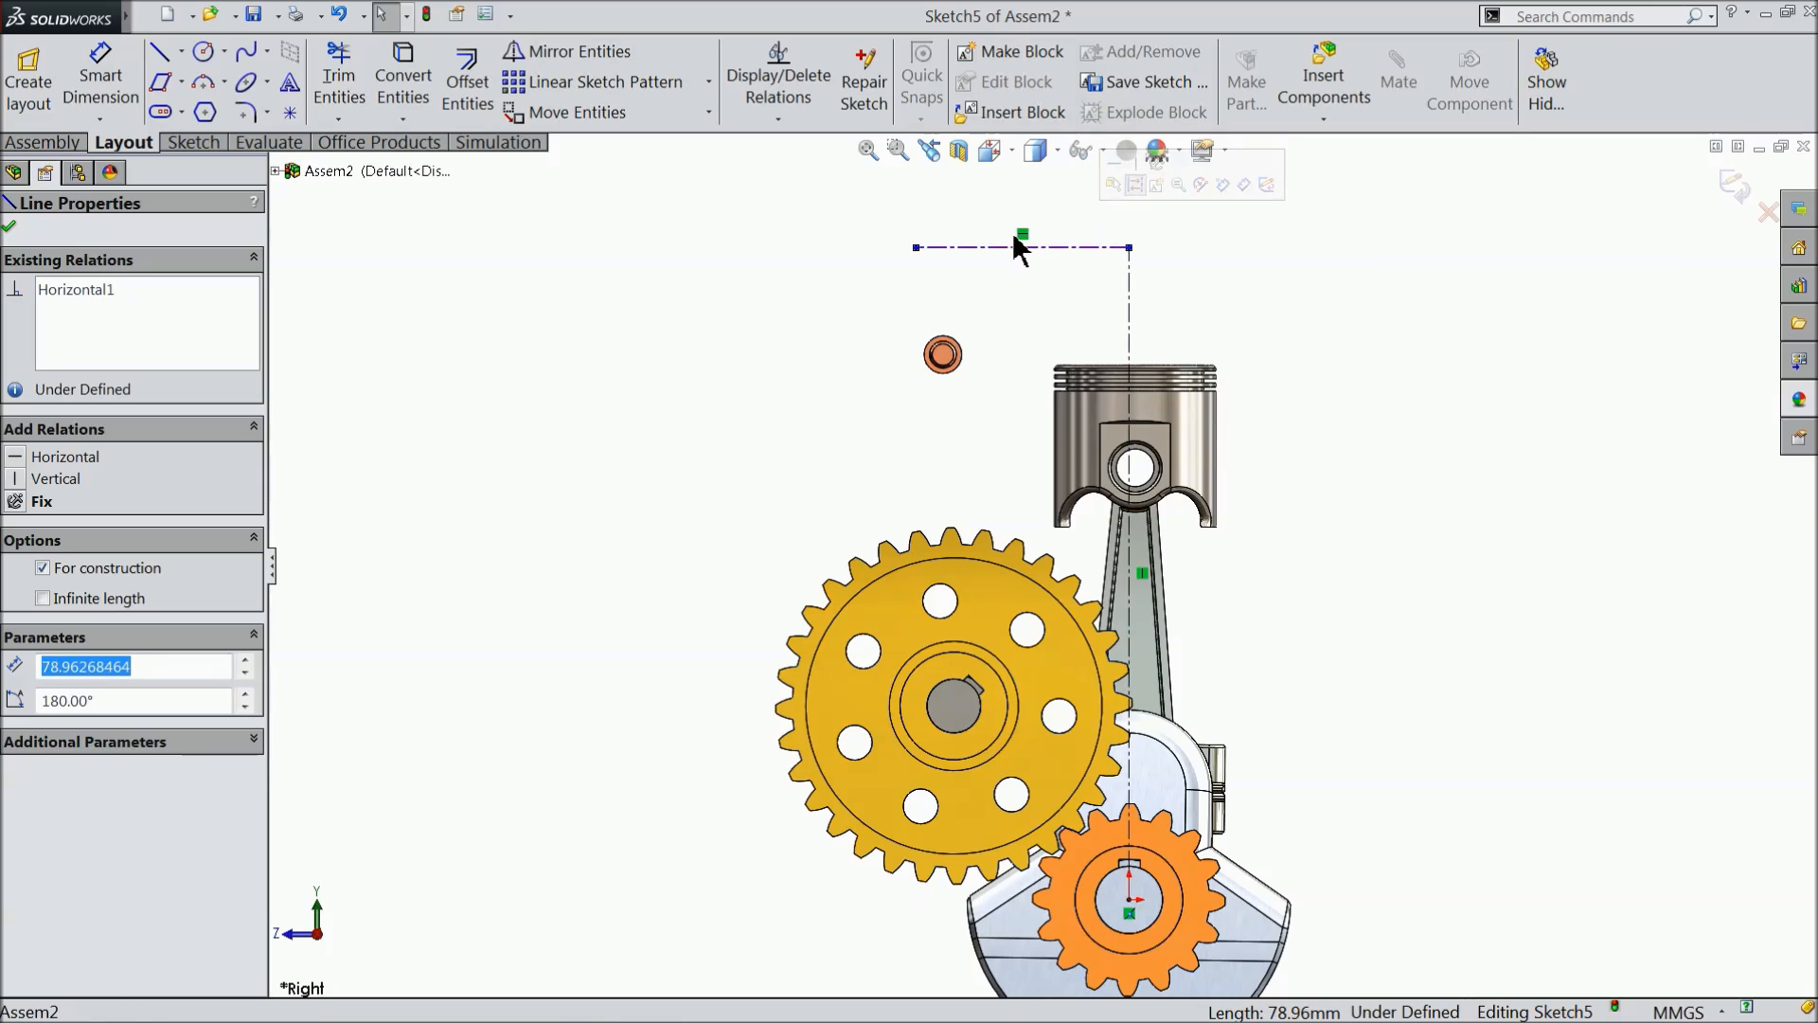
pyautogui.click(95, 97)
pyautogui.scroll(3, 842, 376)
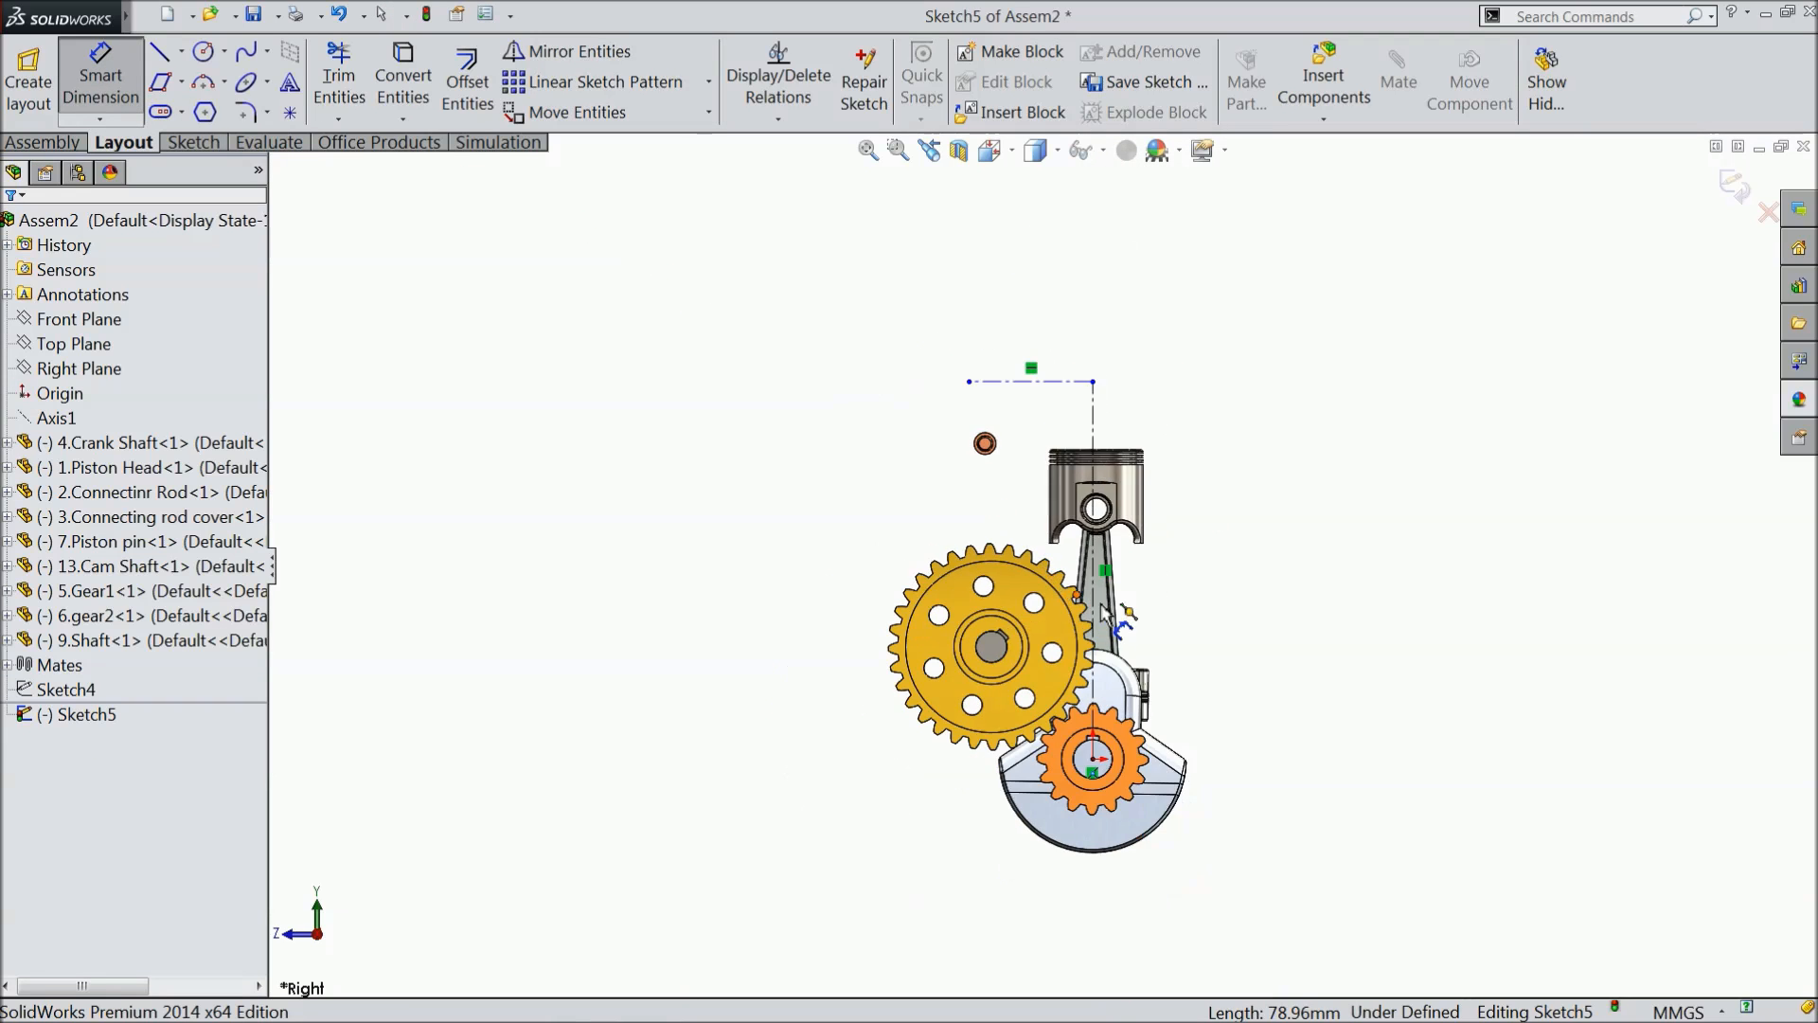
pyautogui.scroll(-2, 1101, 604)
pyautogui.click(1086, 568)
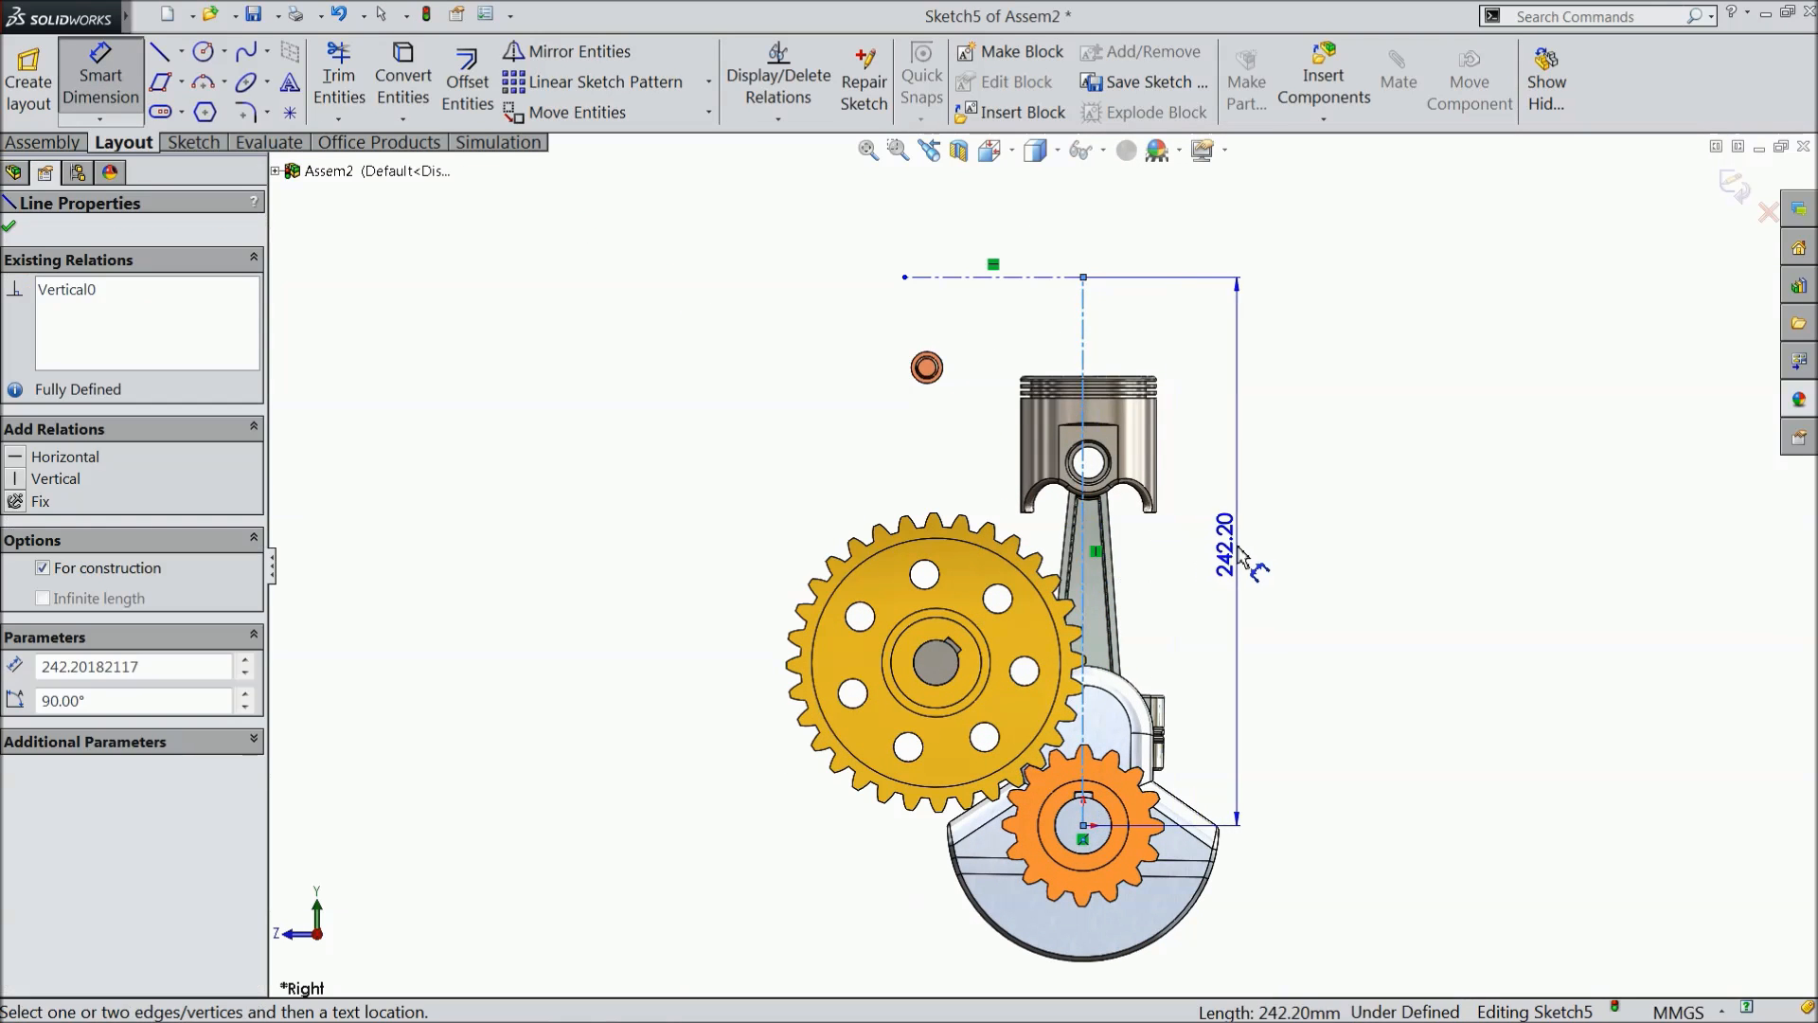
pyautogui.click(1285, 556)
pyautogui.write('300')
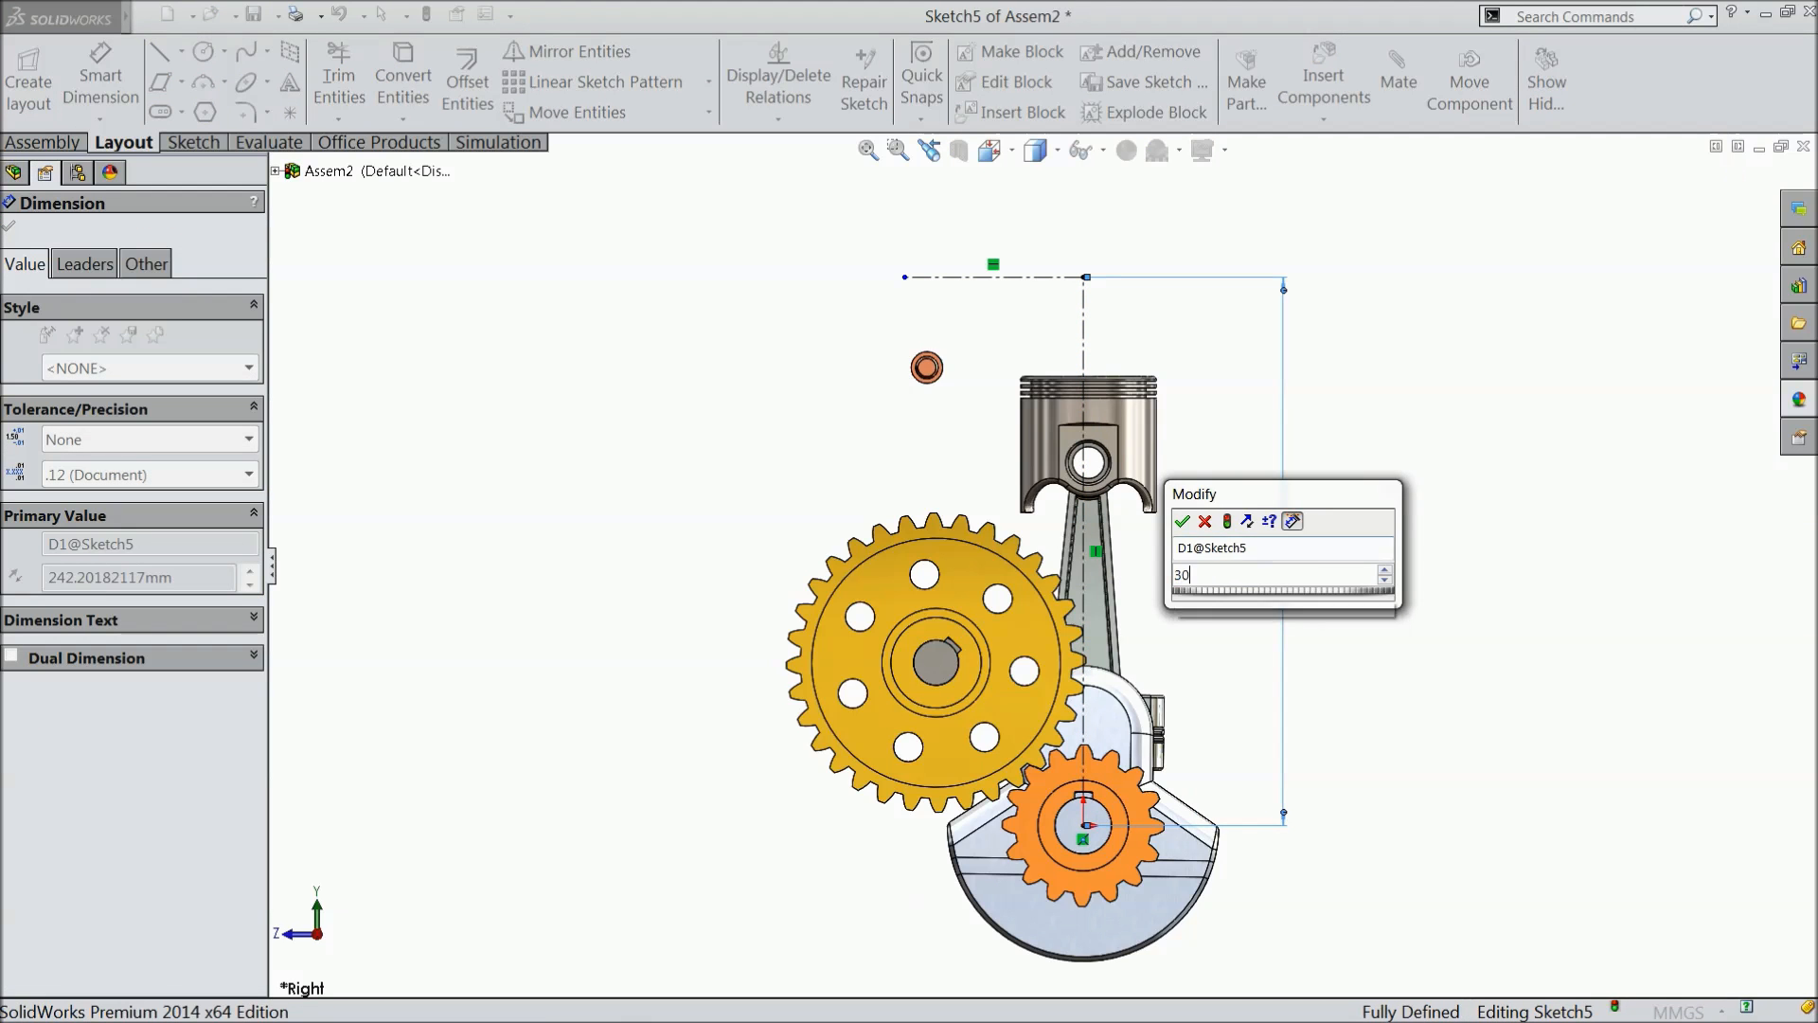
pyautogui.click(1183, 520)
# - Dimension the horizontal centerline at the upper end of the vertical one and set its length to 40 mm
pyautogui.scroll(2, 1086, 533)
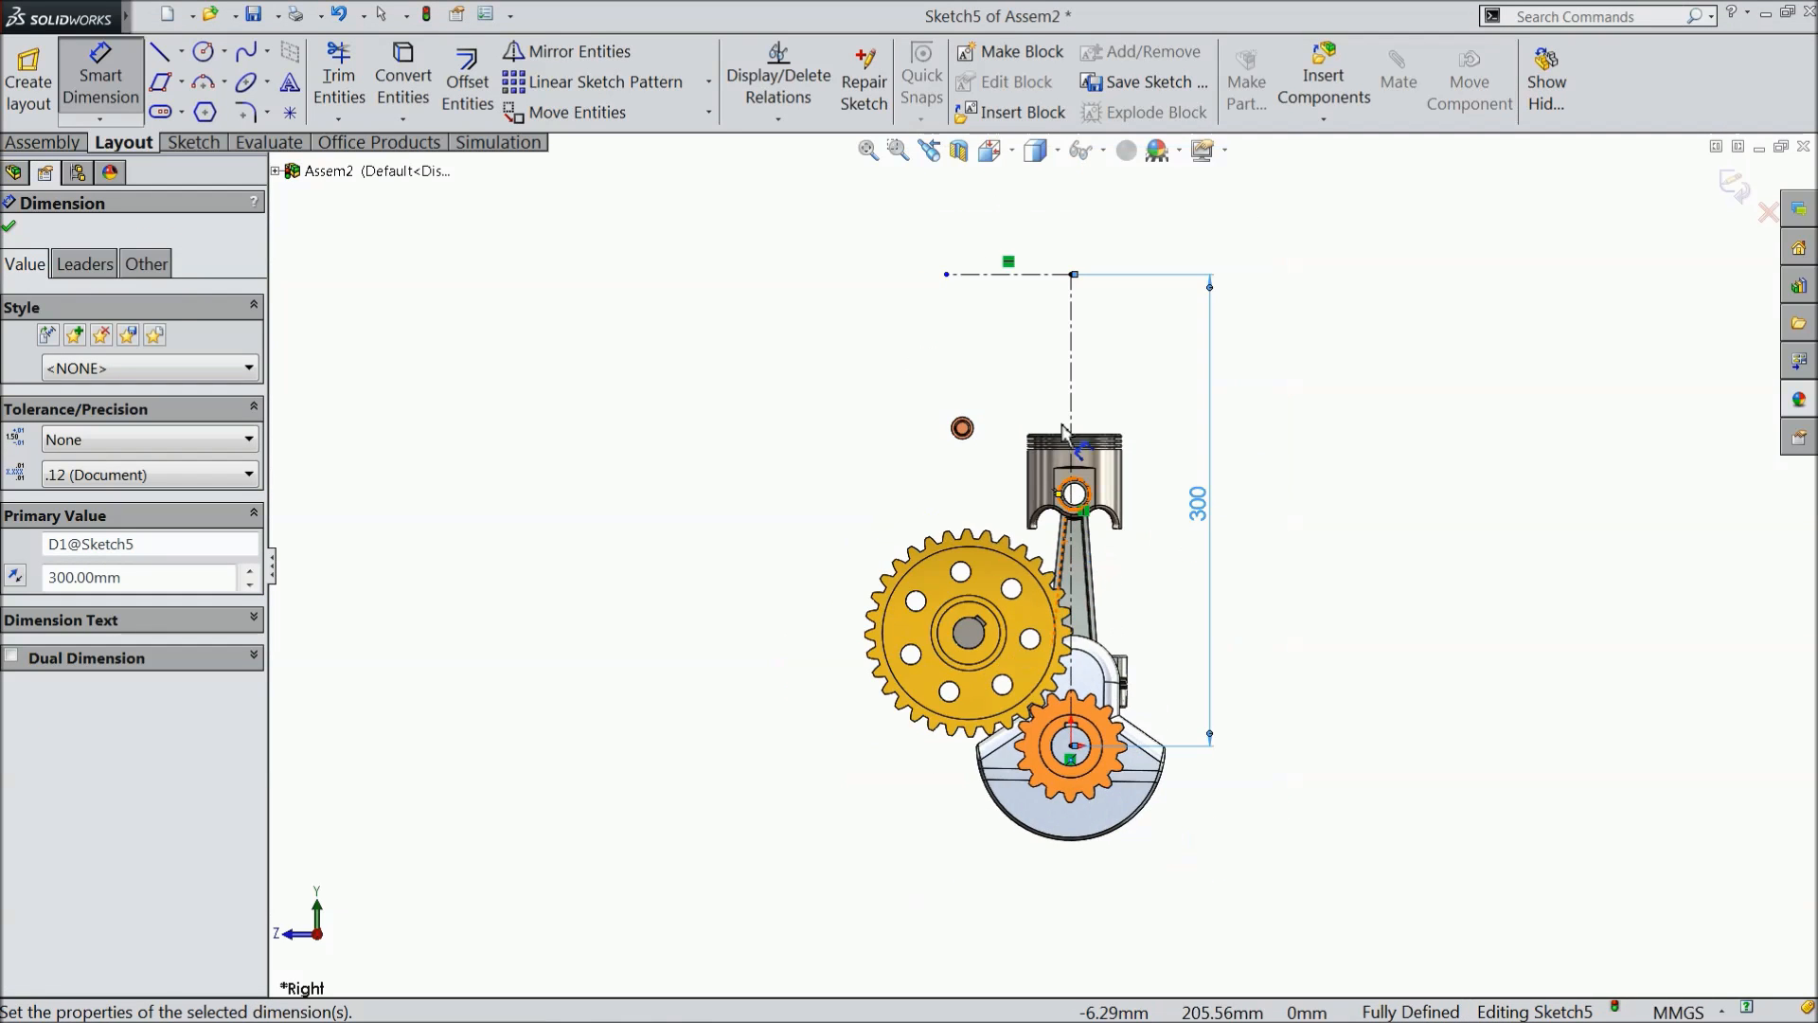
pyautogui.scroll(-6, 1052, 311)
pyautogui.click(970, 341)
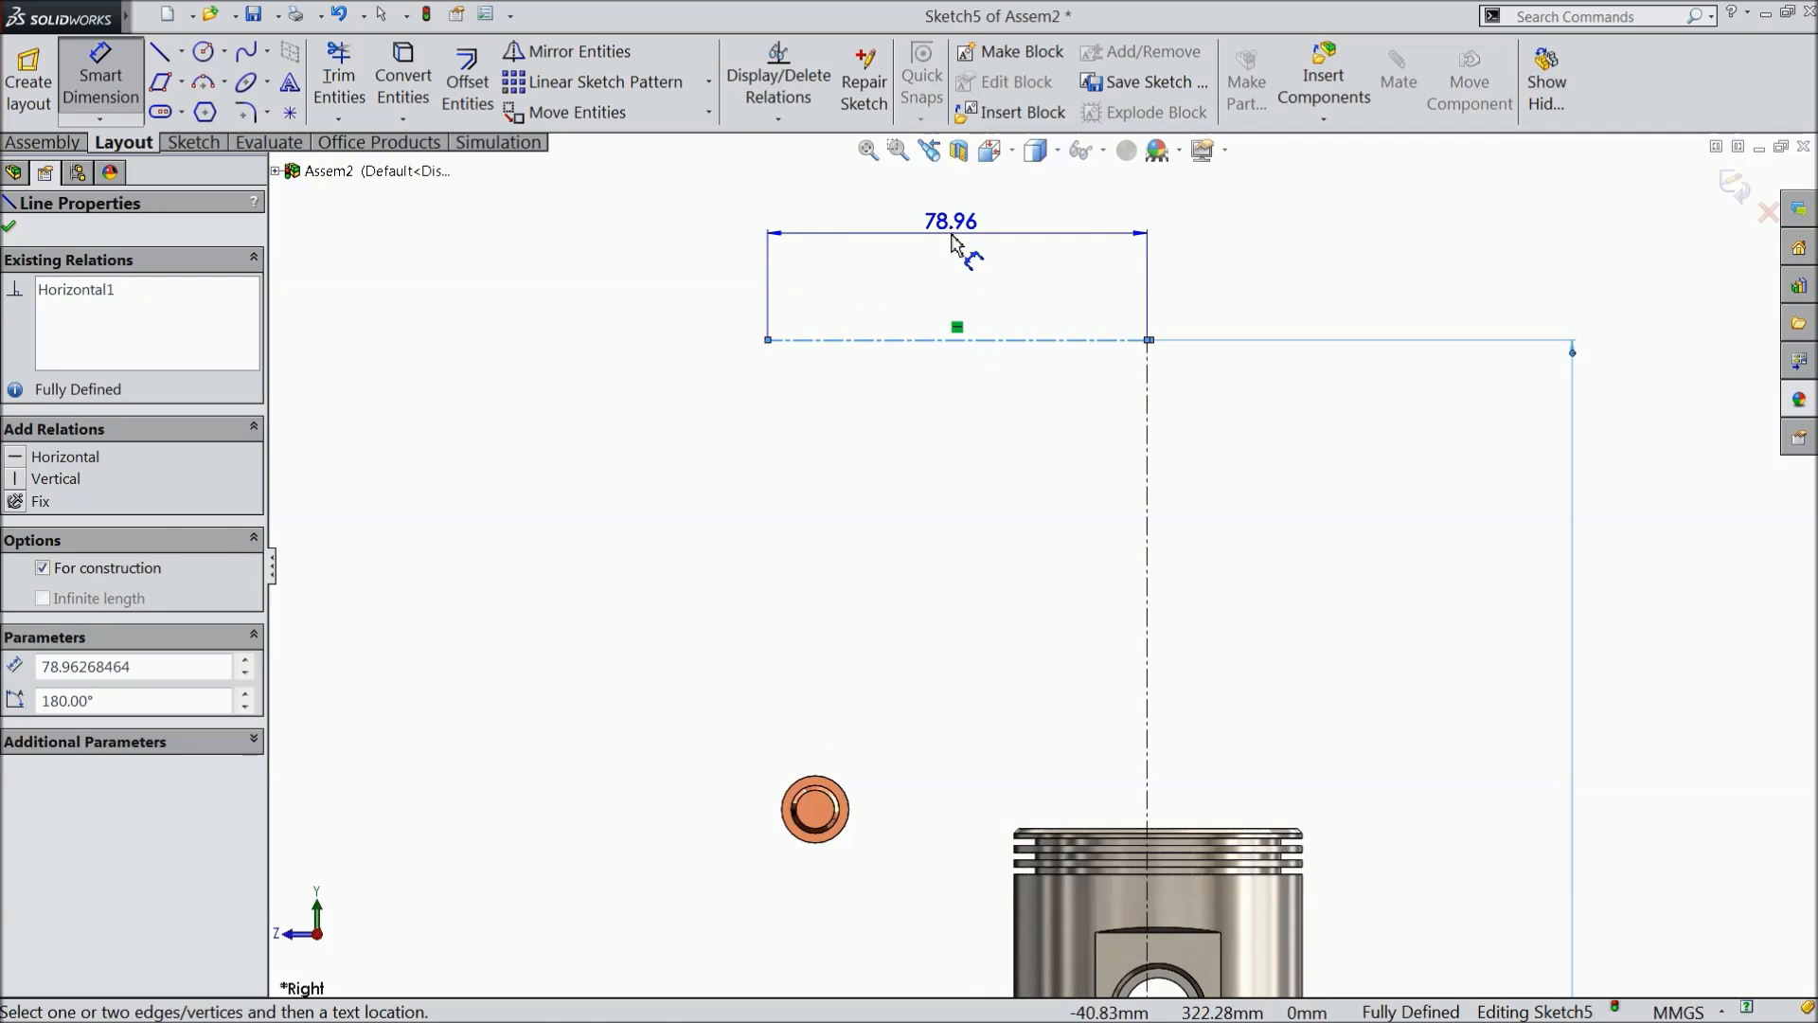
pyautogui.click(957, 222)
pyautogui.write('4')
pyautogui.click(850, 217)
pyautogui.click(11, 227)
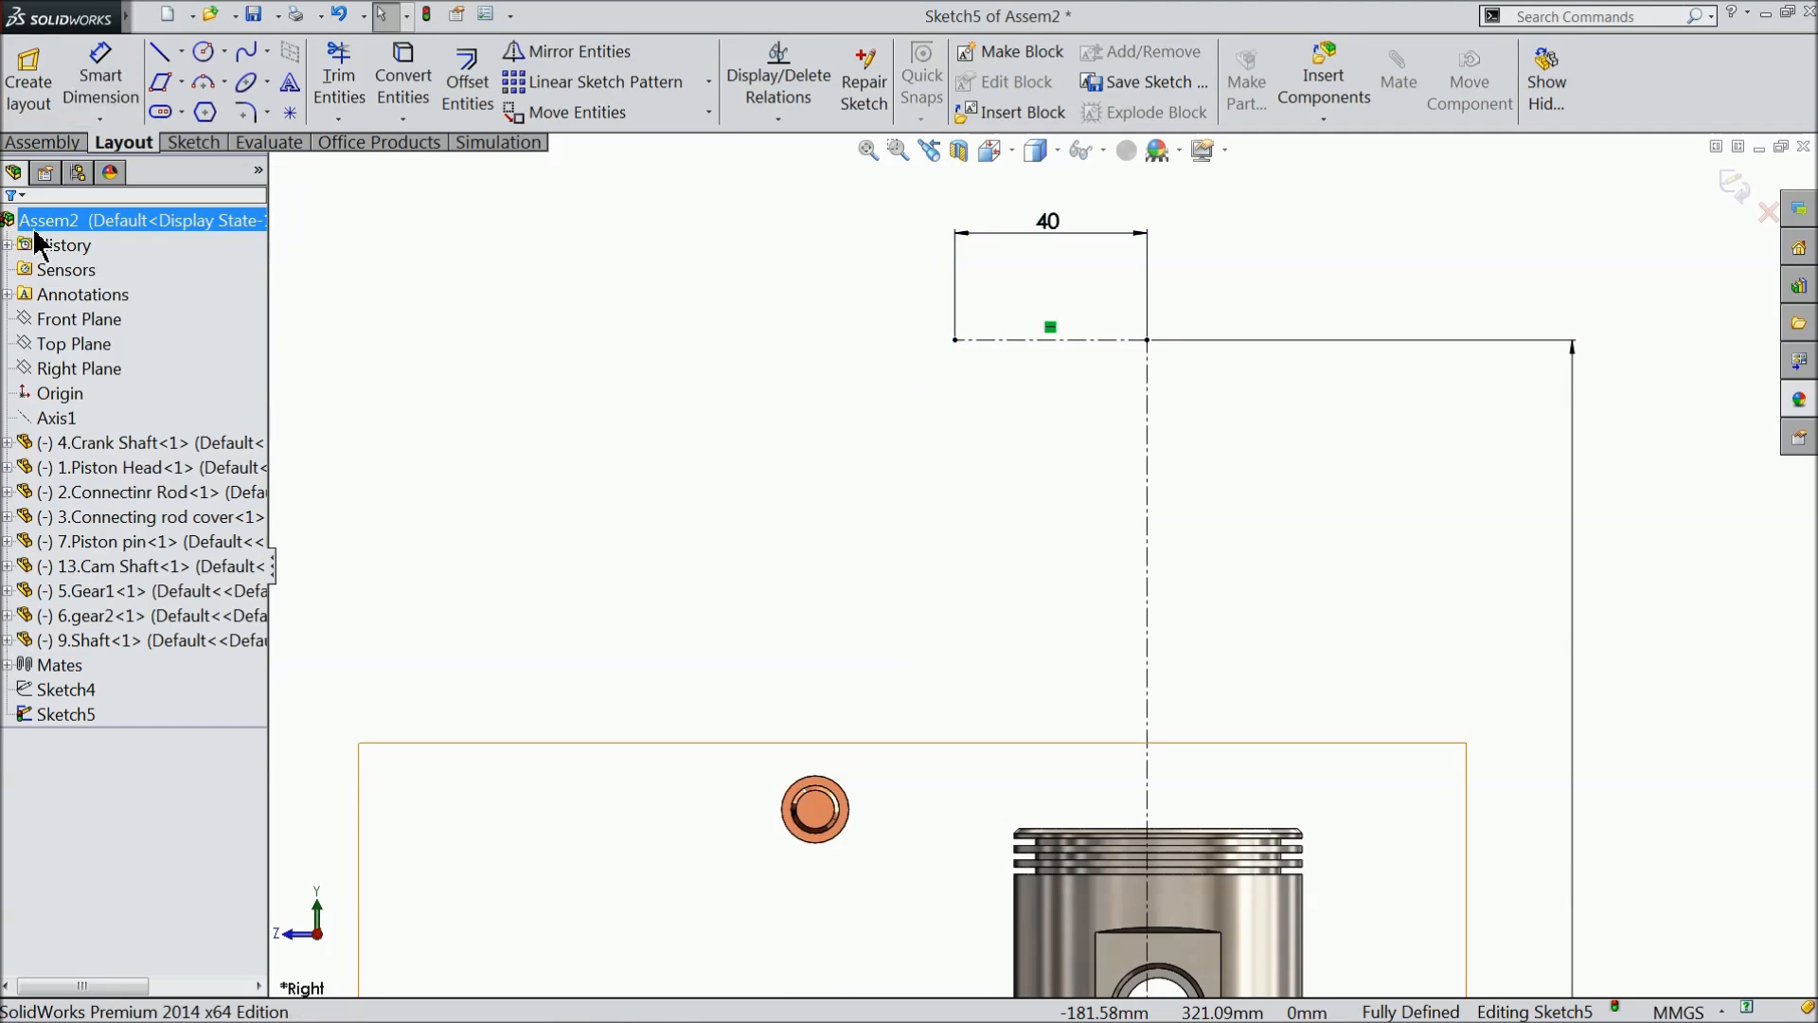
# - Exit the dimensioned layout sketch and return to editing the assembly
pyautogui.scroll(5, 759, 337)
pyautogui.moveTo(853, 426); pyautogui.dragTo(848, 605, button='middle')
pyautogui.scroll(4, 1023, 559)
pyautogui.scroll(2, 1023, 559)
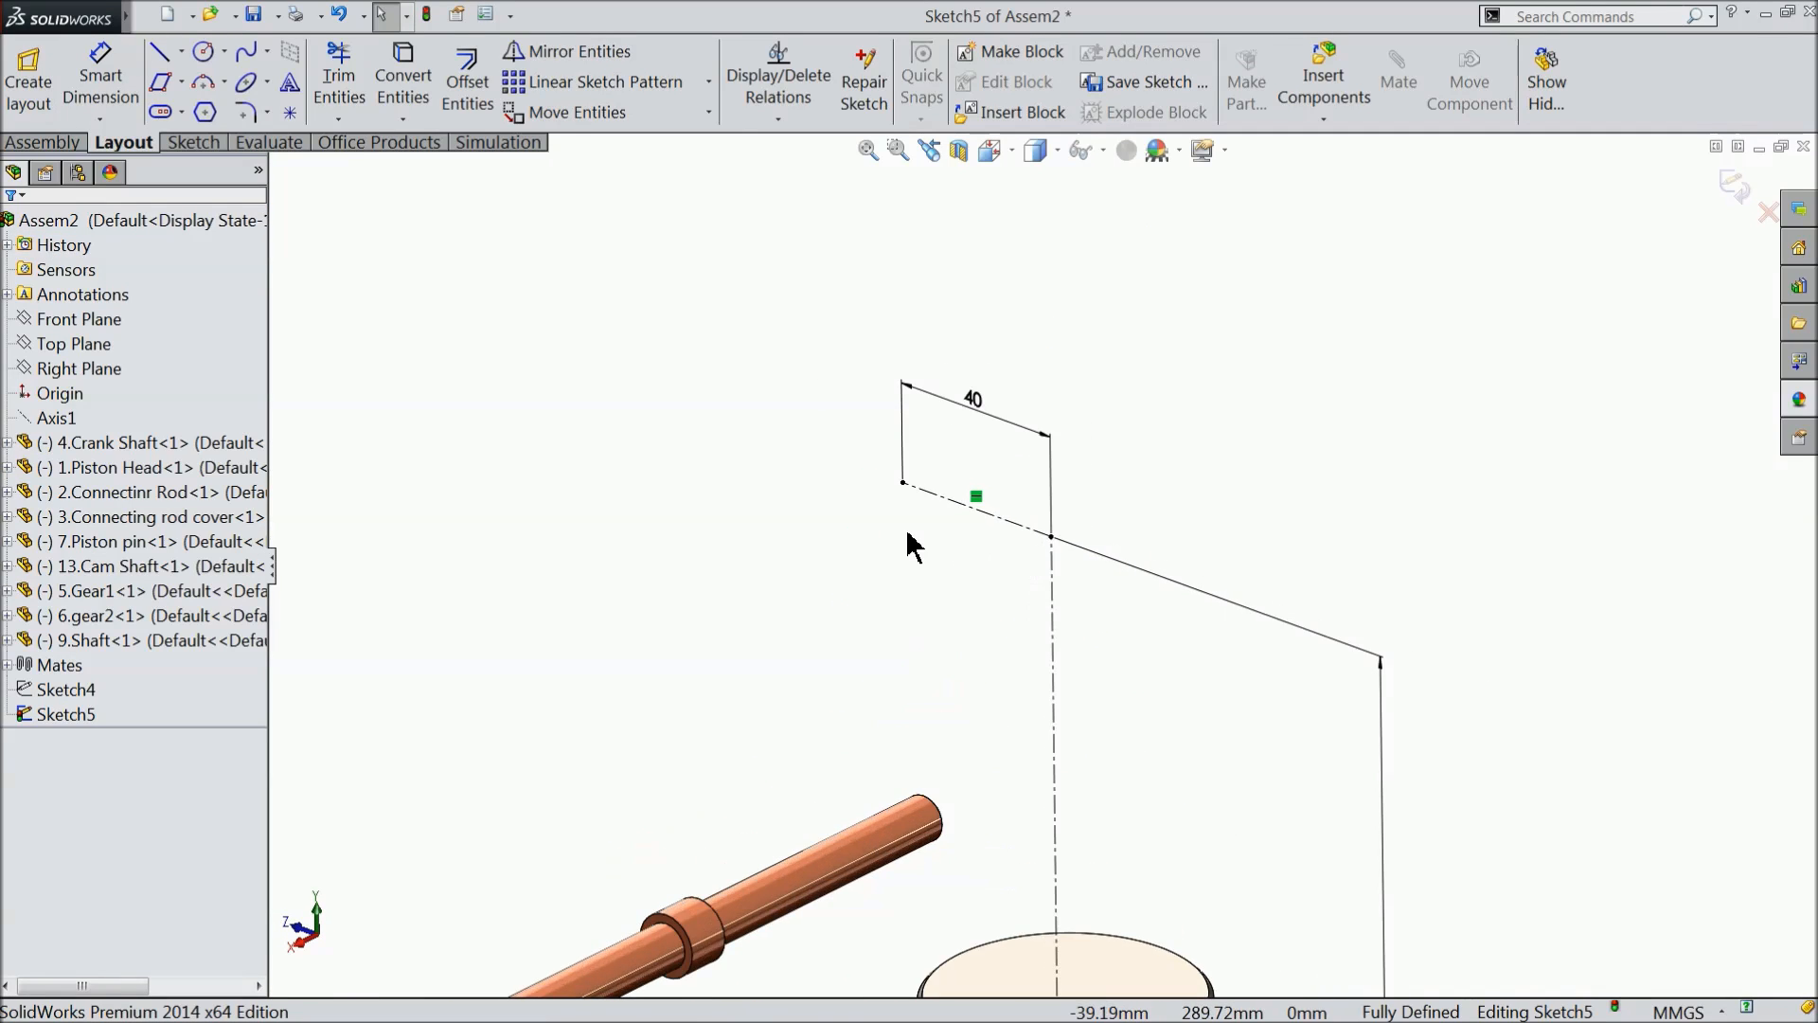
pyautogui.scroll(2, 913, 539)
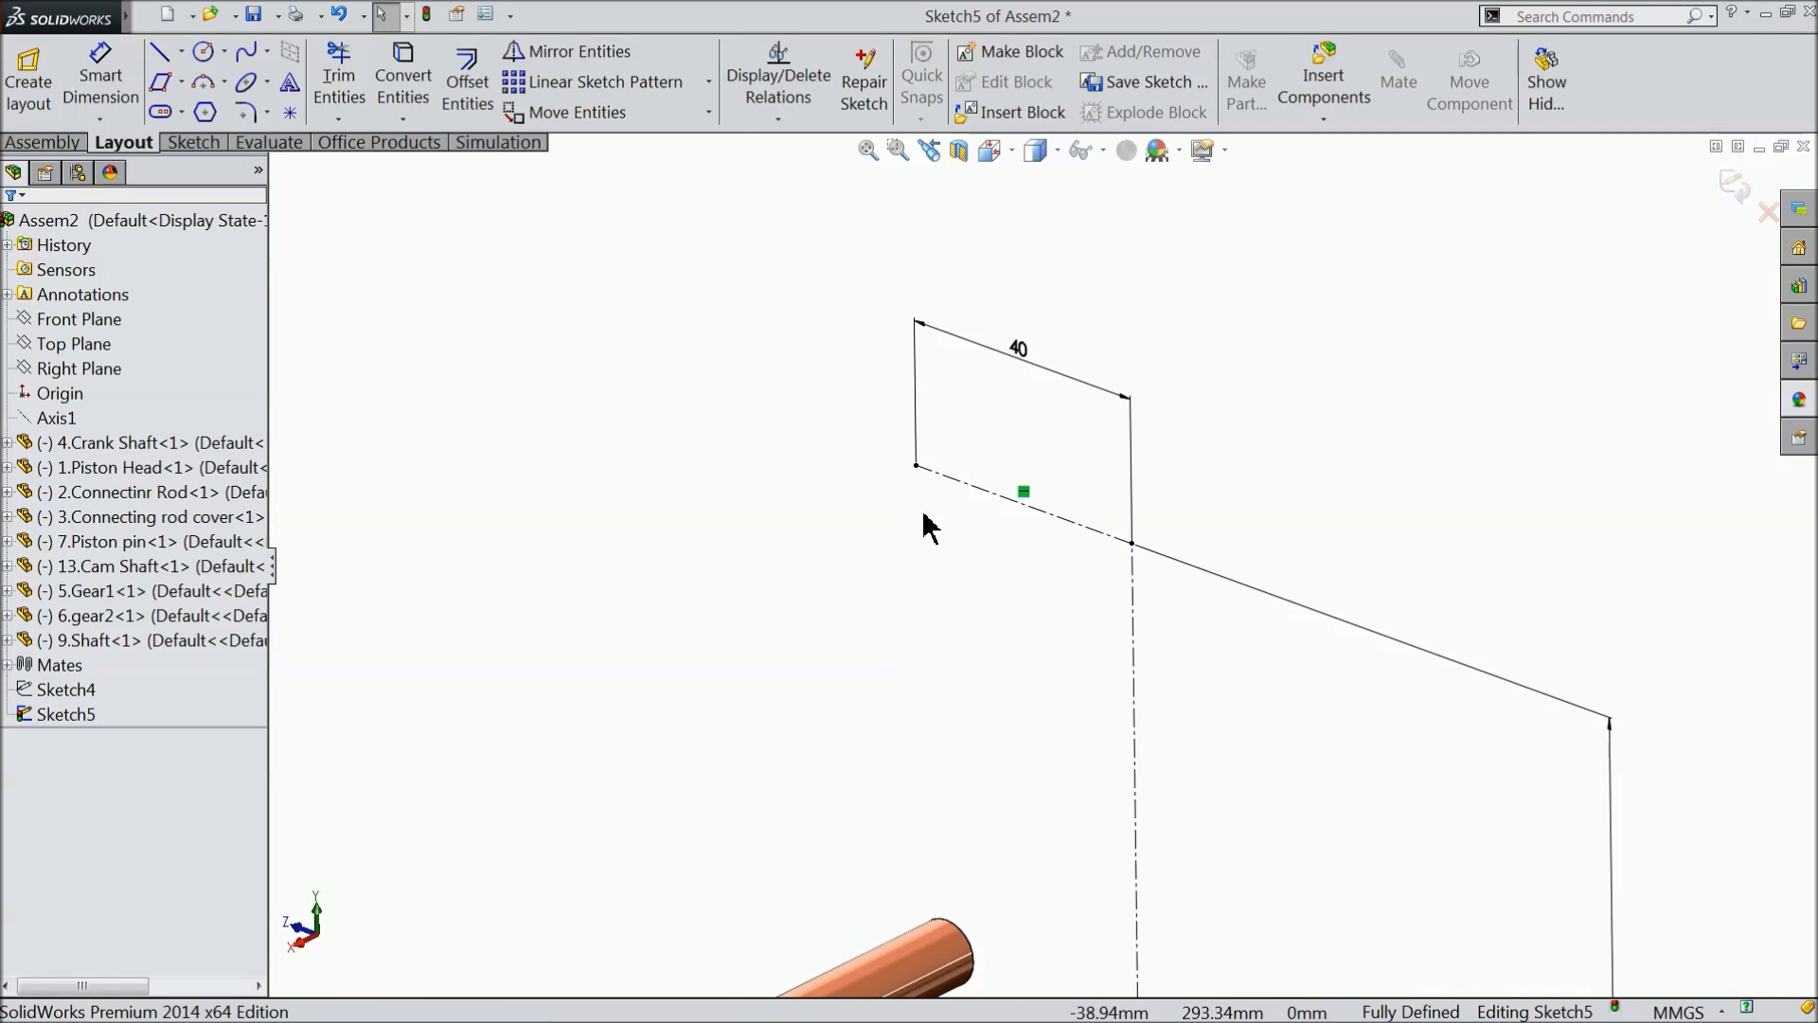
pyautogui.click(74, 375)
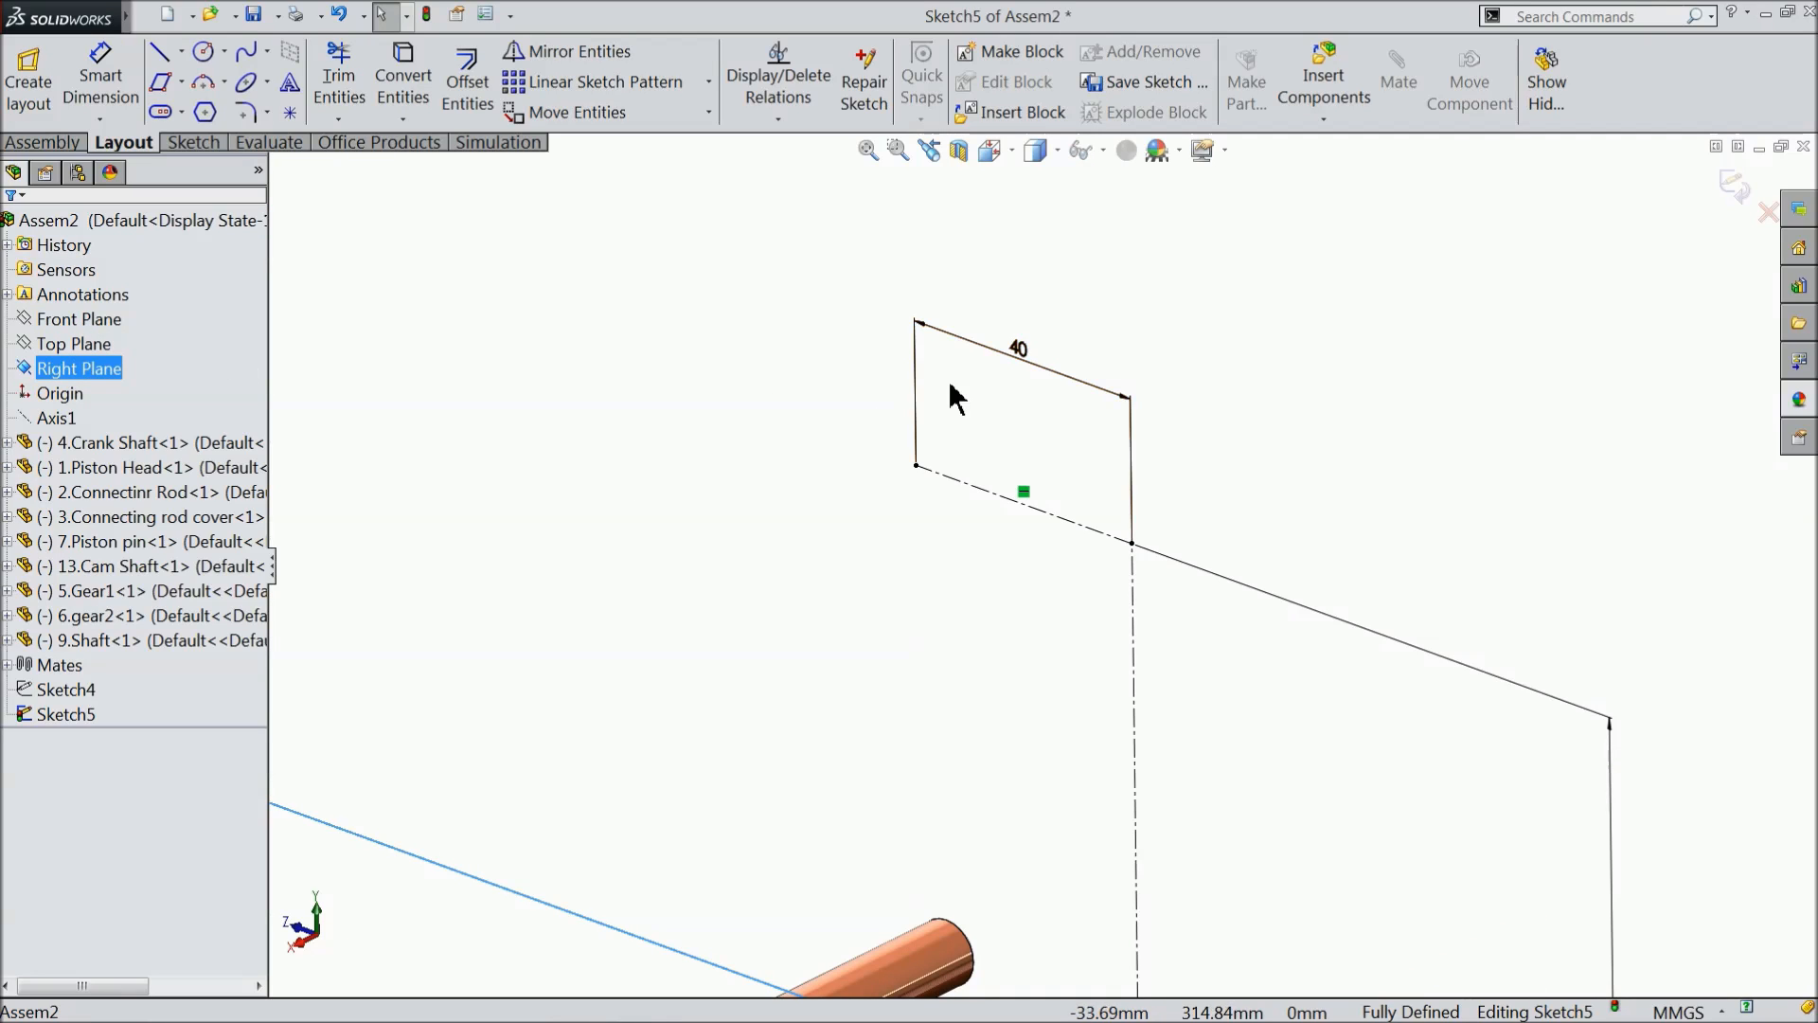
pyautogui.click(1735, 183)
pyautogui.scroll(-4, 969, 360)
pyautogui.scroll(2, 976, 421)
# - Create a reference axis perpendicular to the Right Plane through the free endpoint of the 40 mm horizontal centerline
pyautogui.click(917, 478)
pyautogui.scroll(-2, 1082, 606)
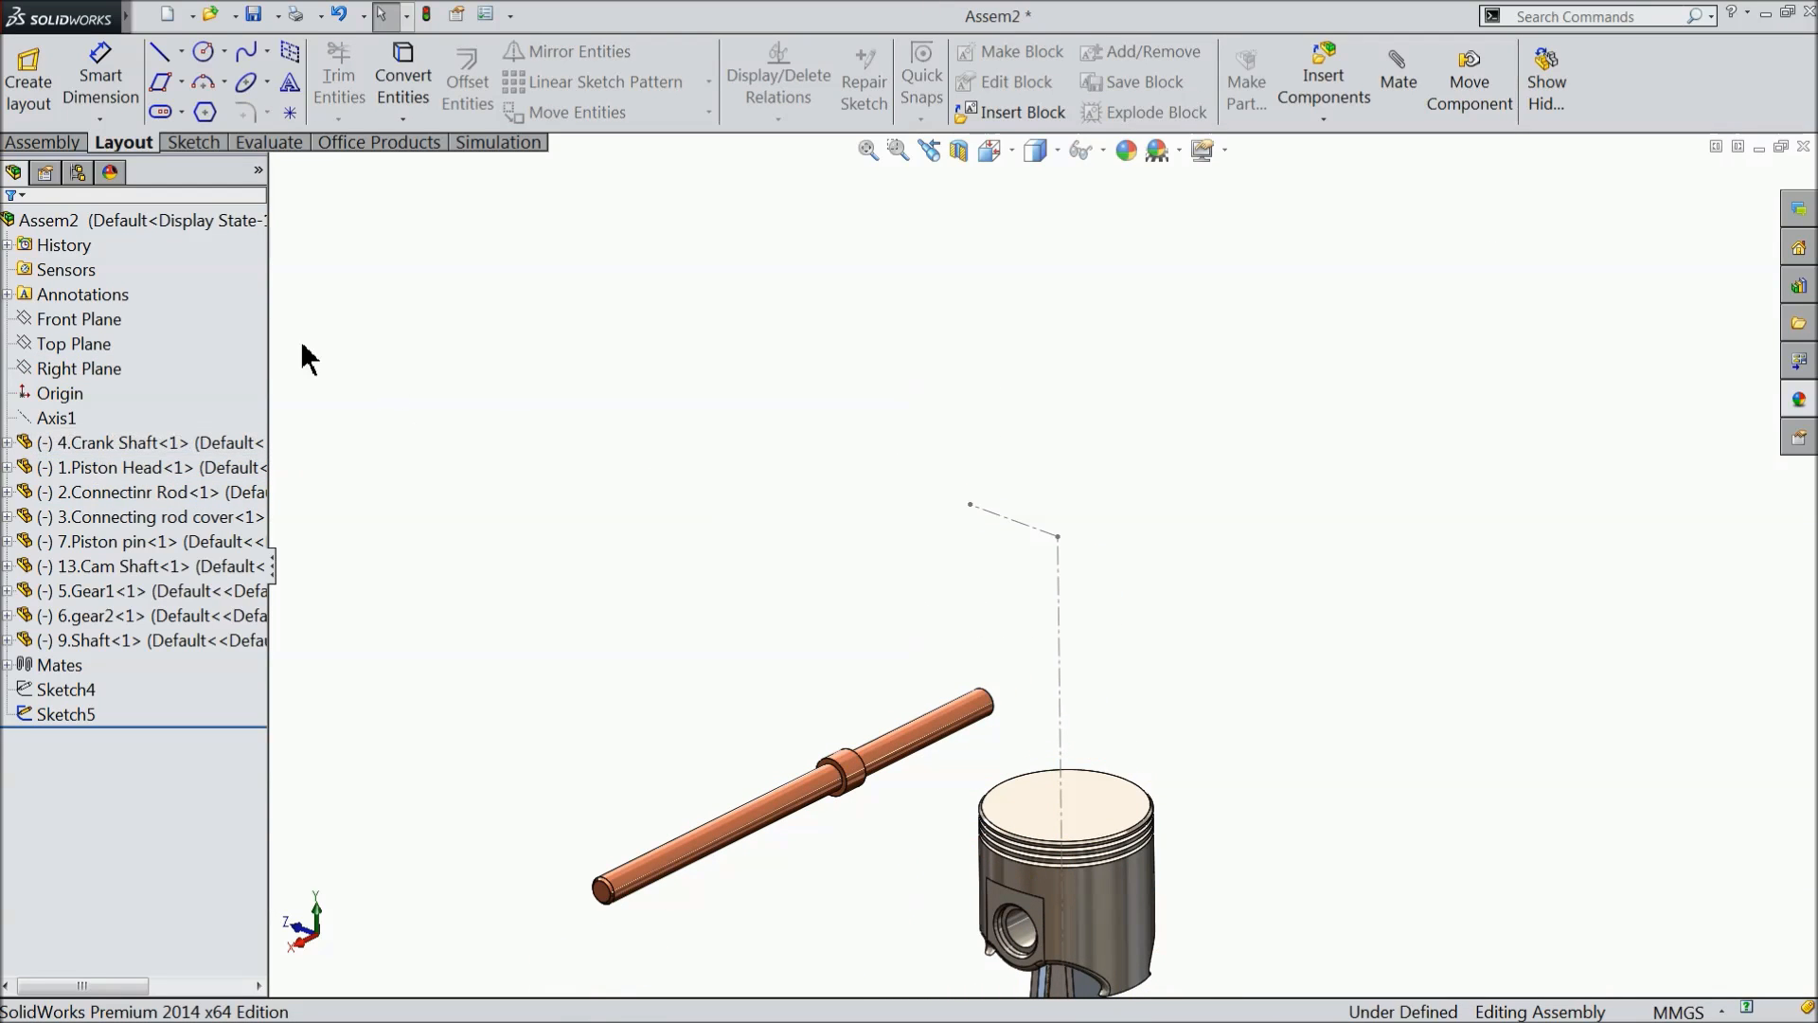
pyautogui.click(74, 369)
pyautogui.click(83, 142)
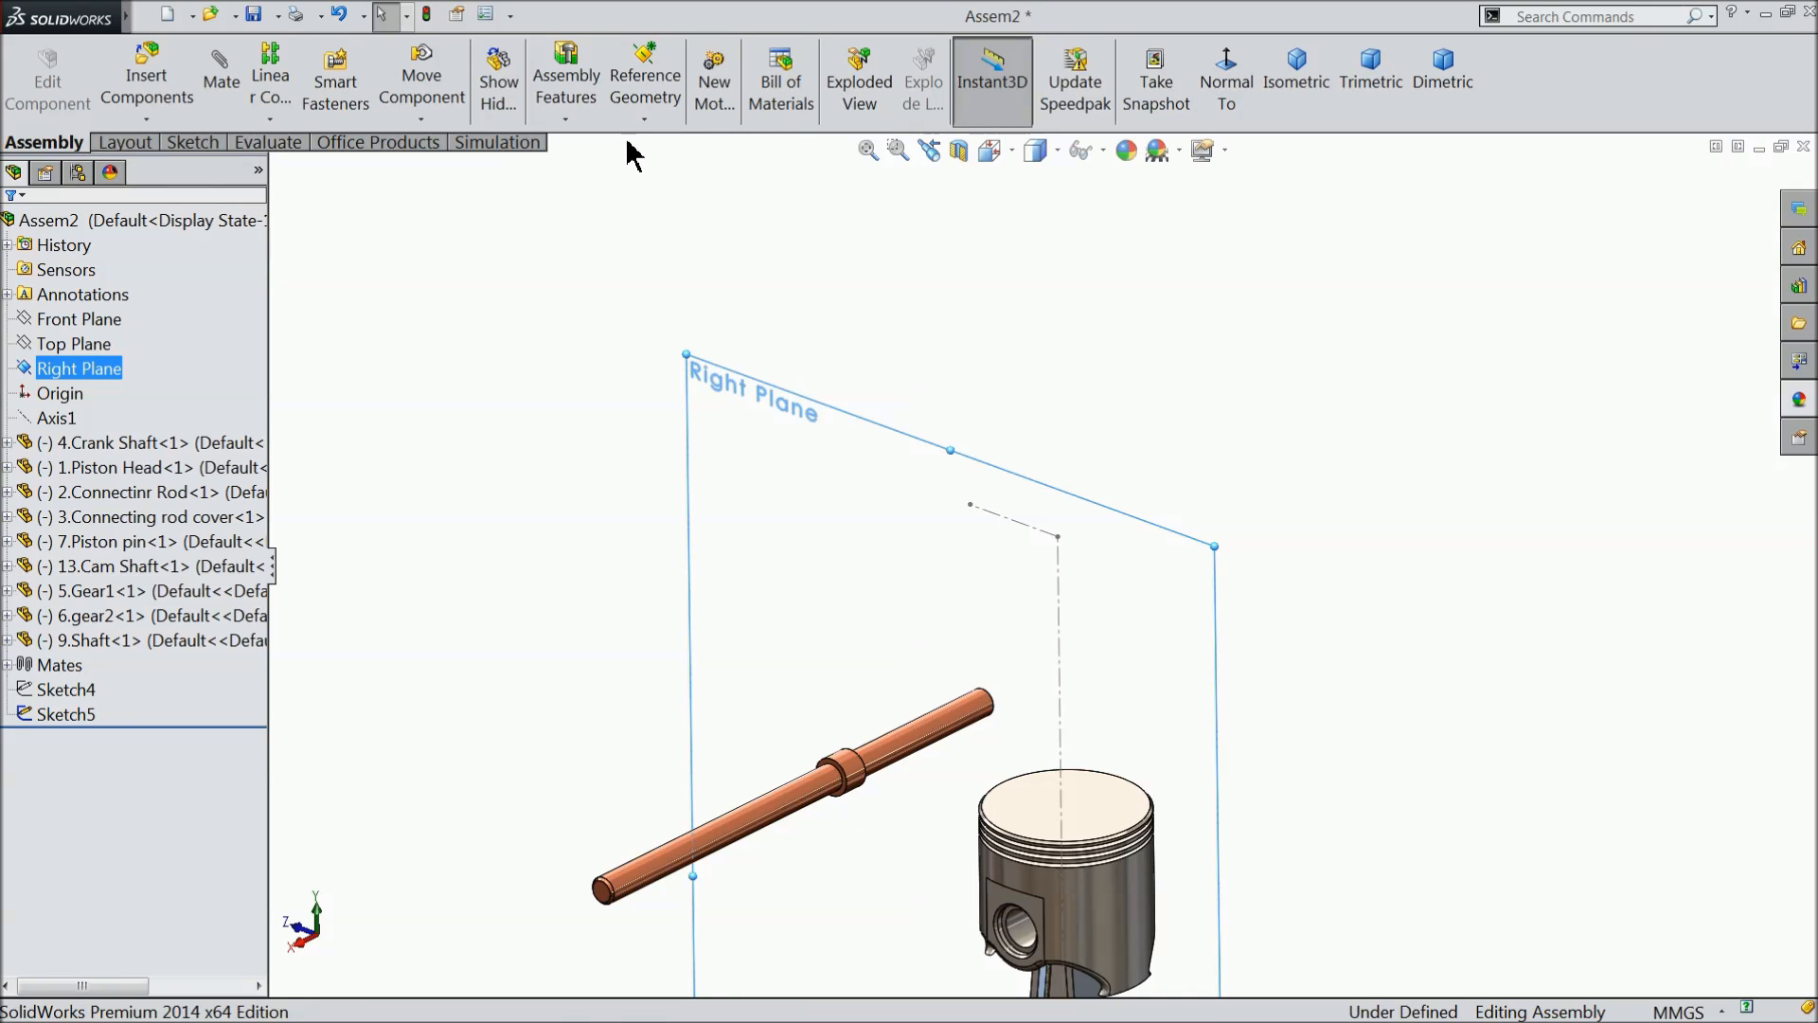
pyautogui.click(644, 116)
pyautogui.click(652, 172)
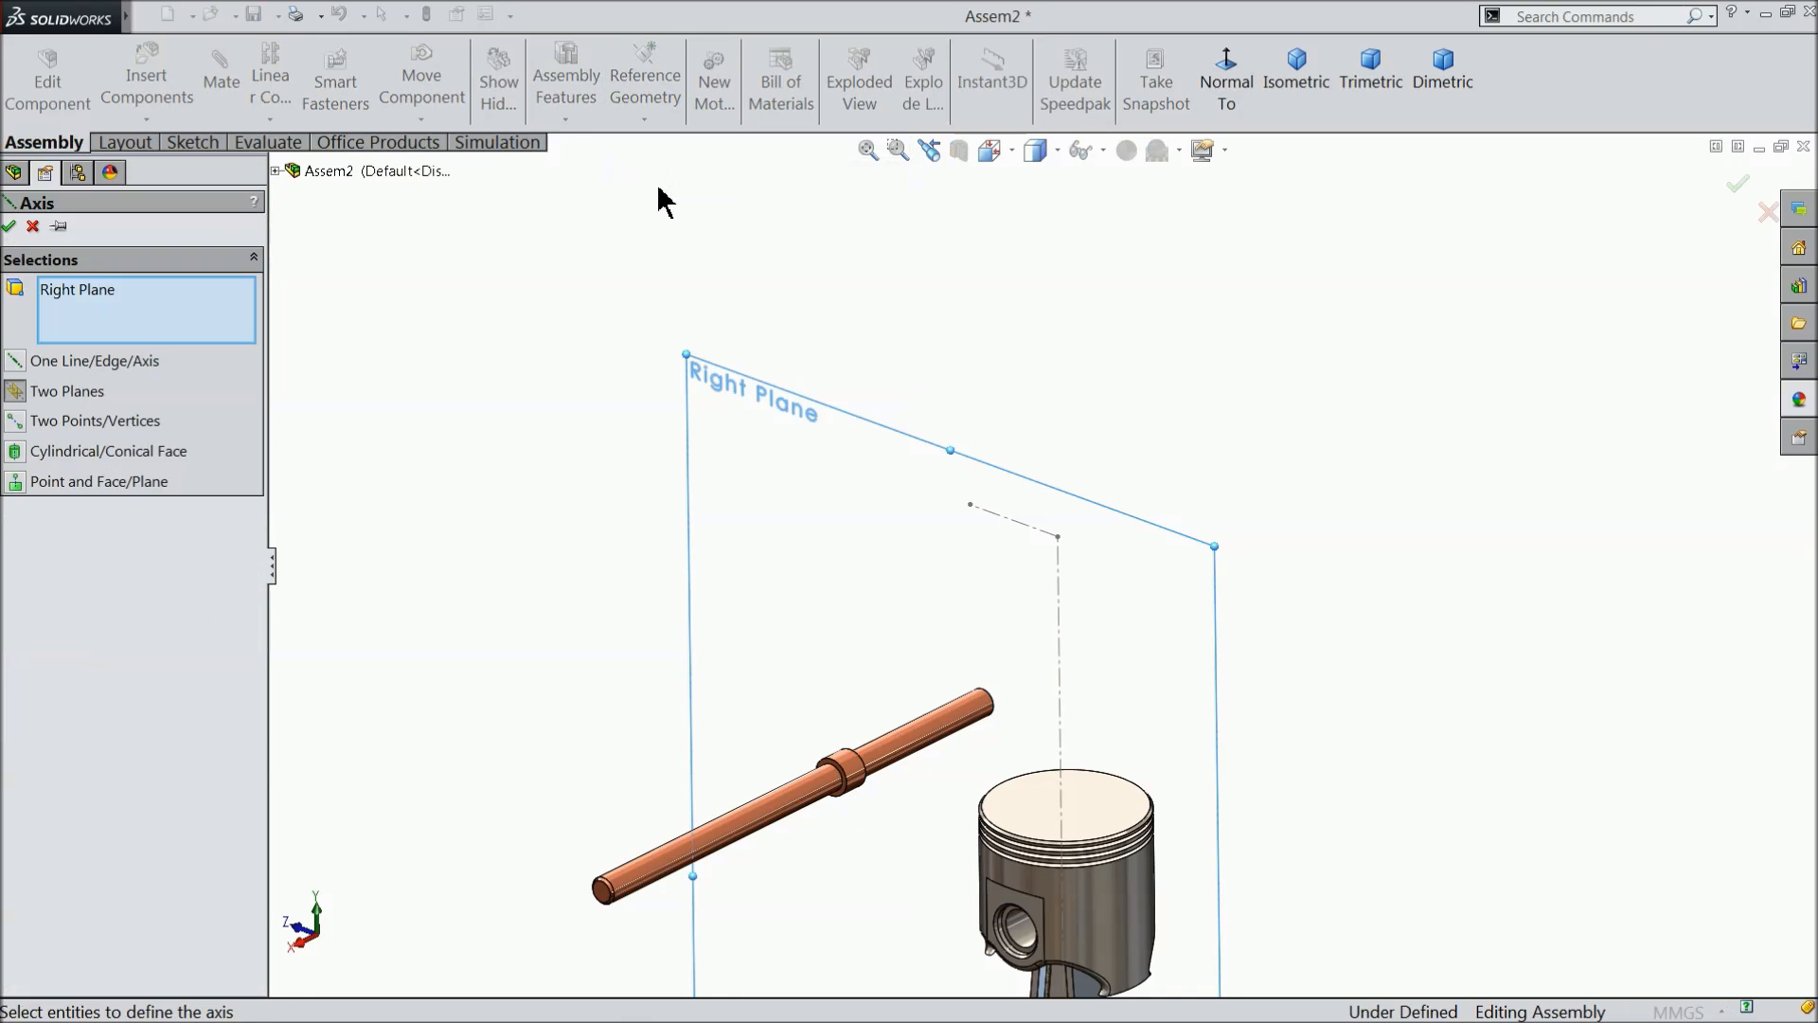
pyautogui.click(971, 507)
pyautogui.scroll(-2, 939, 593)
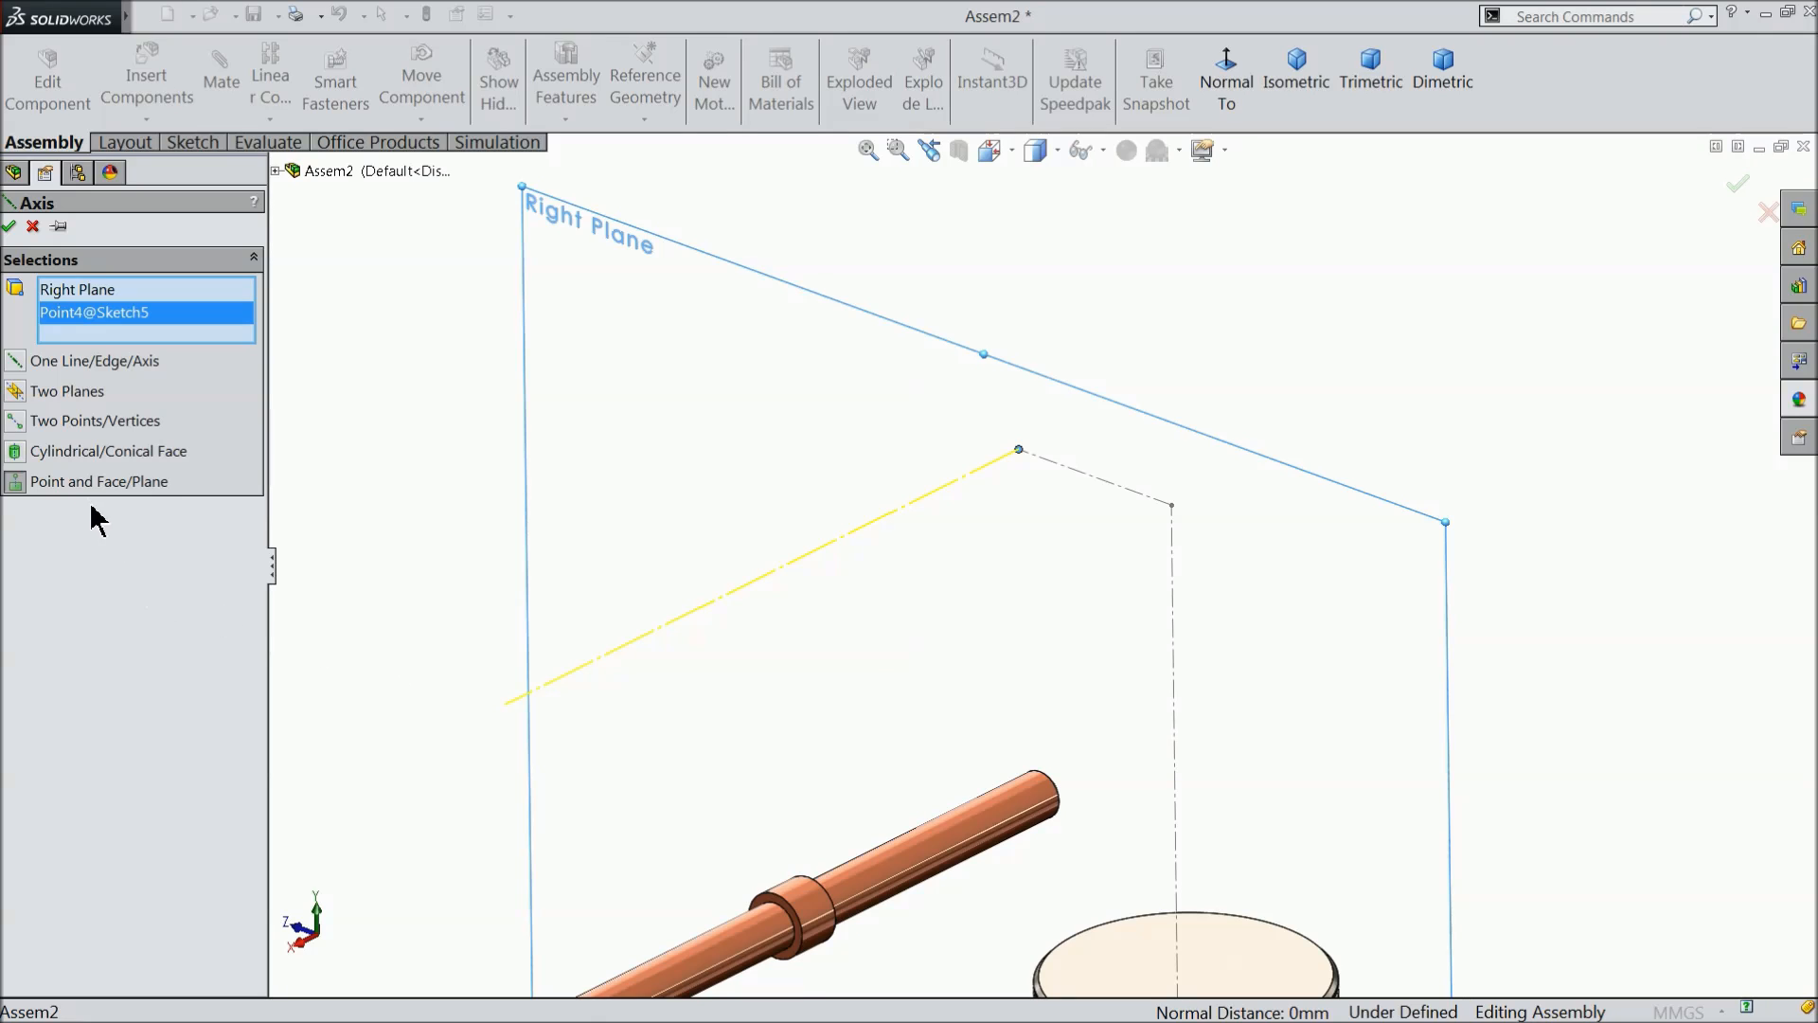
pyautogui.click(11, 226)
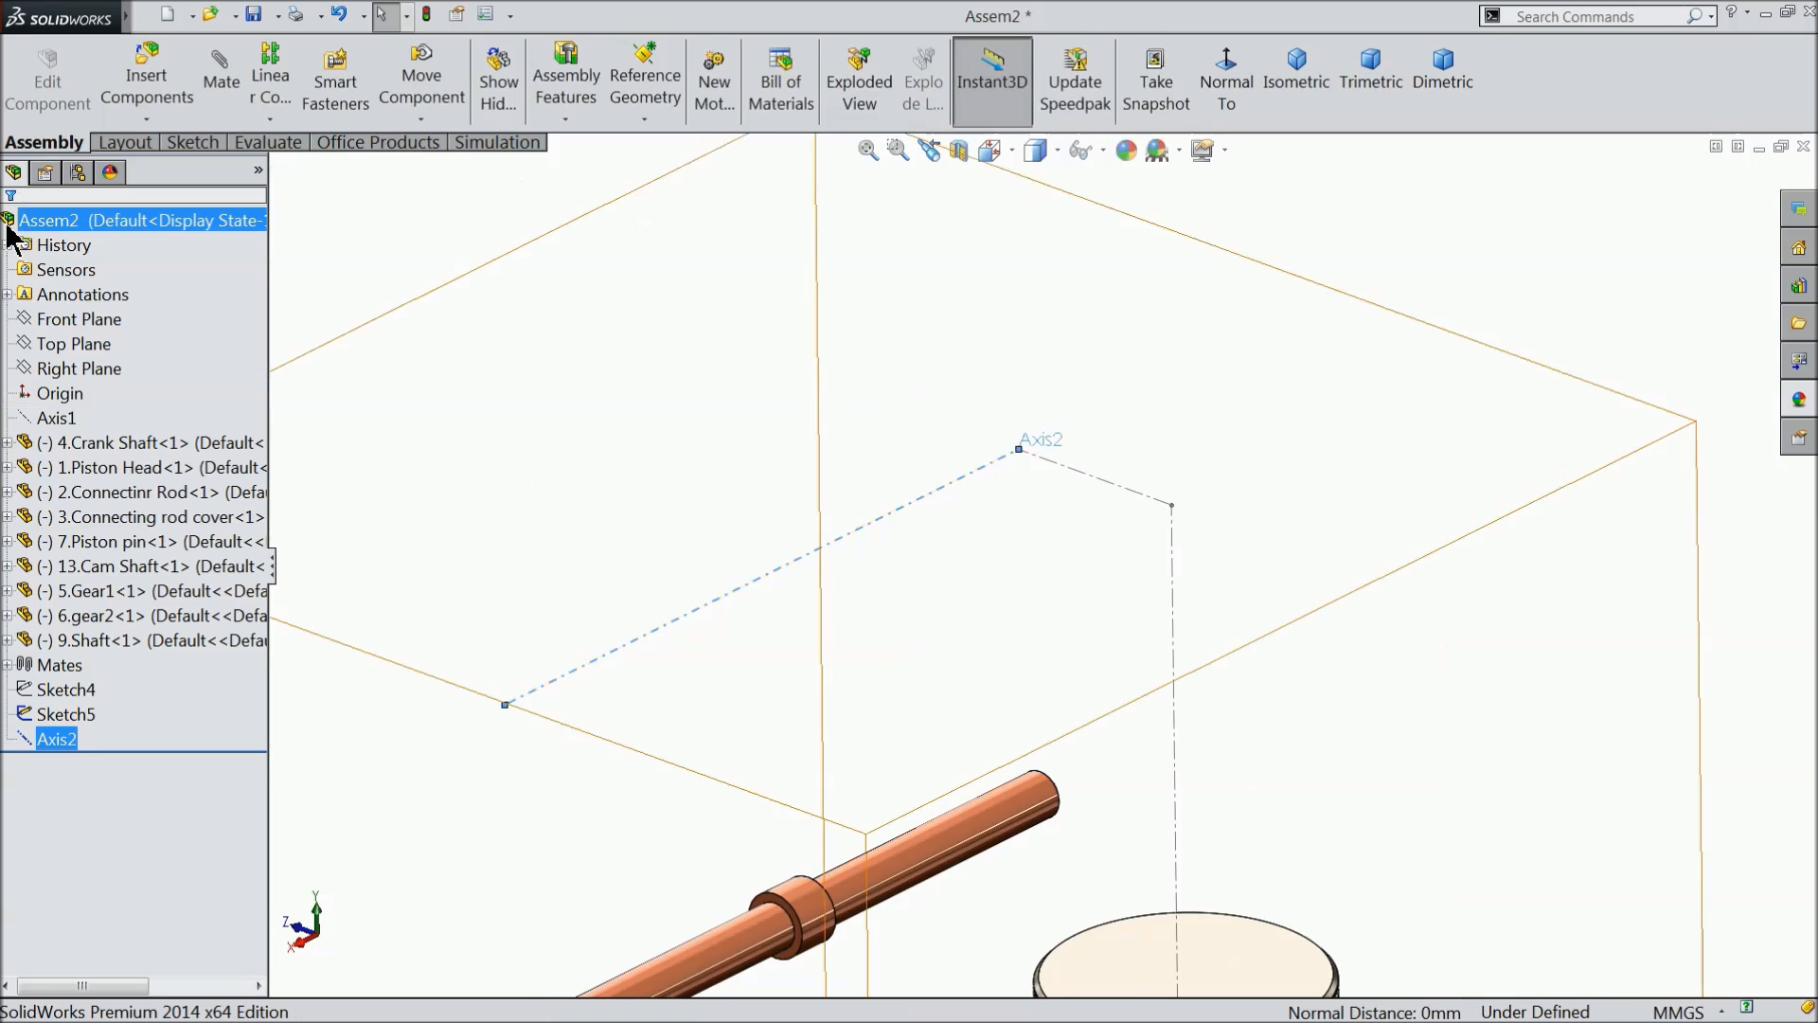
# - Add a concentric mate between the cylindrical face of 9.Shaft and the reference axis Axis2
pyautogui.scroll(1, 742, 479)
pyautogui.scroll(-2, 813, 776)
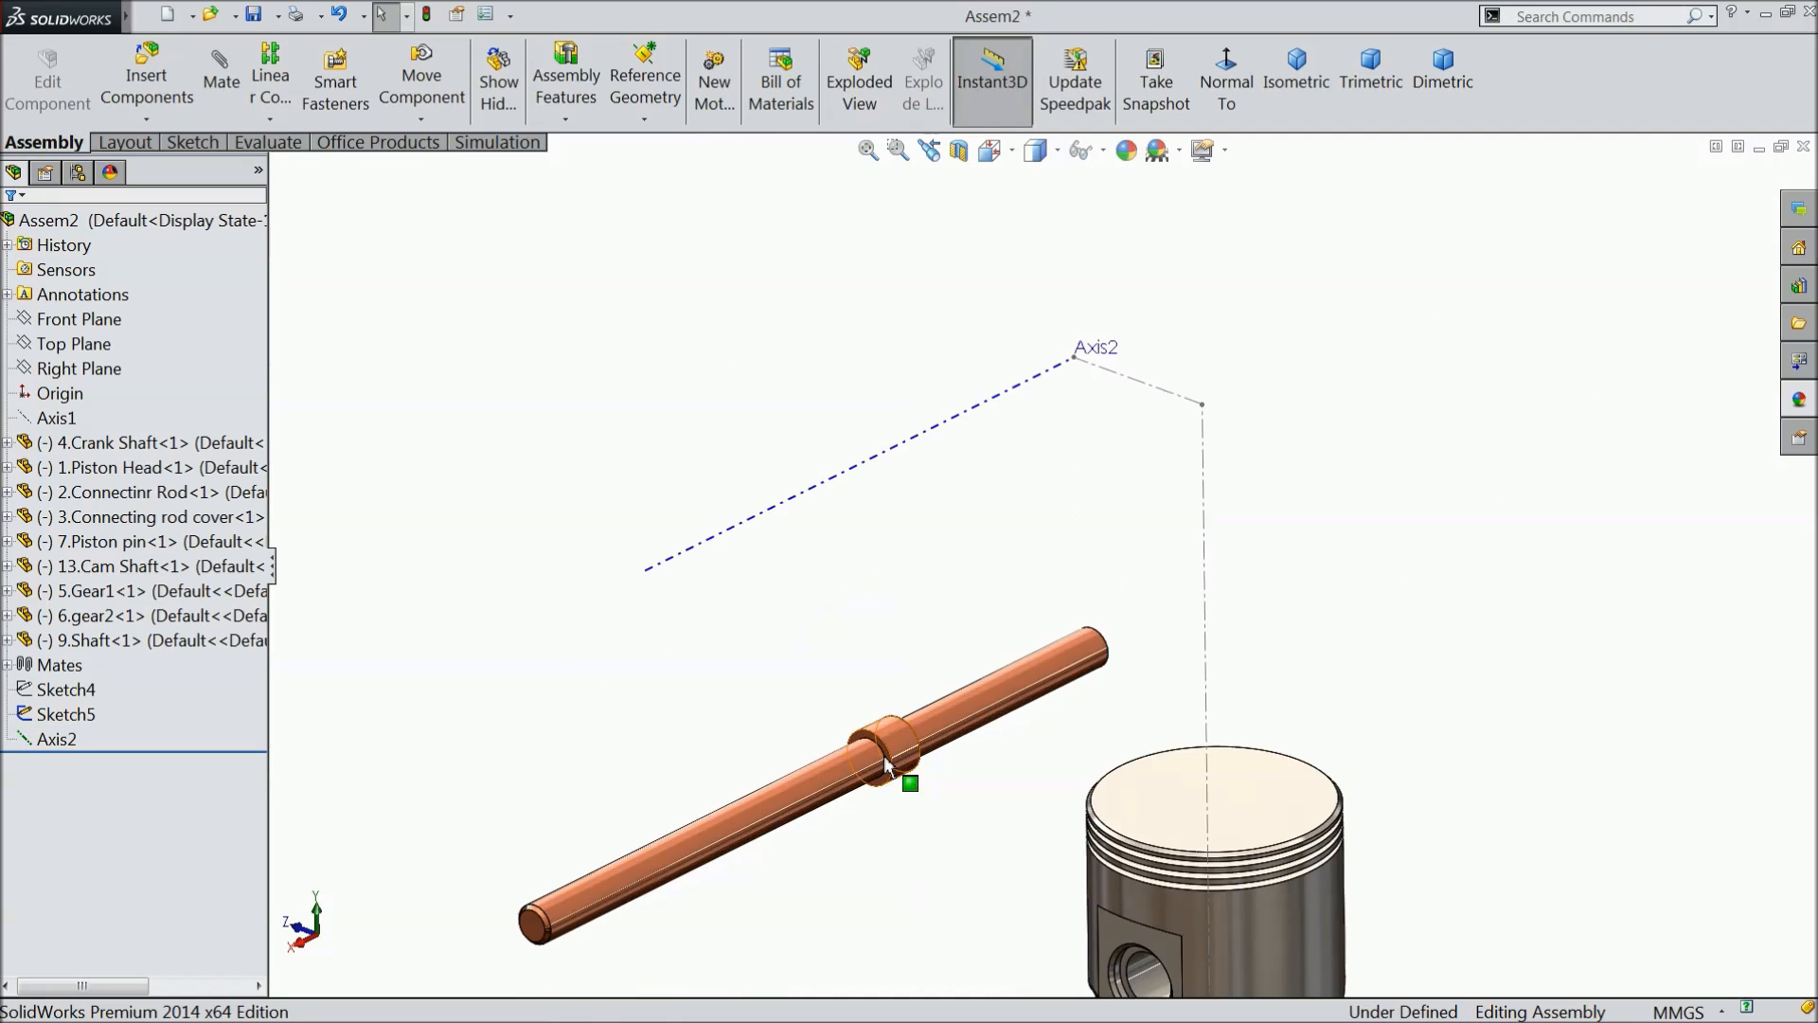
pyautogui.click(813, 785)
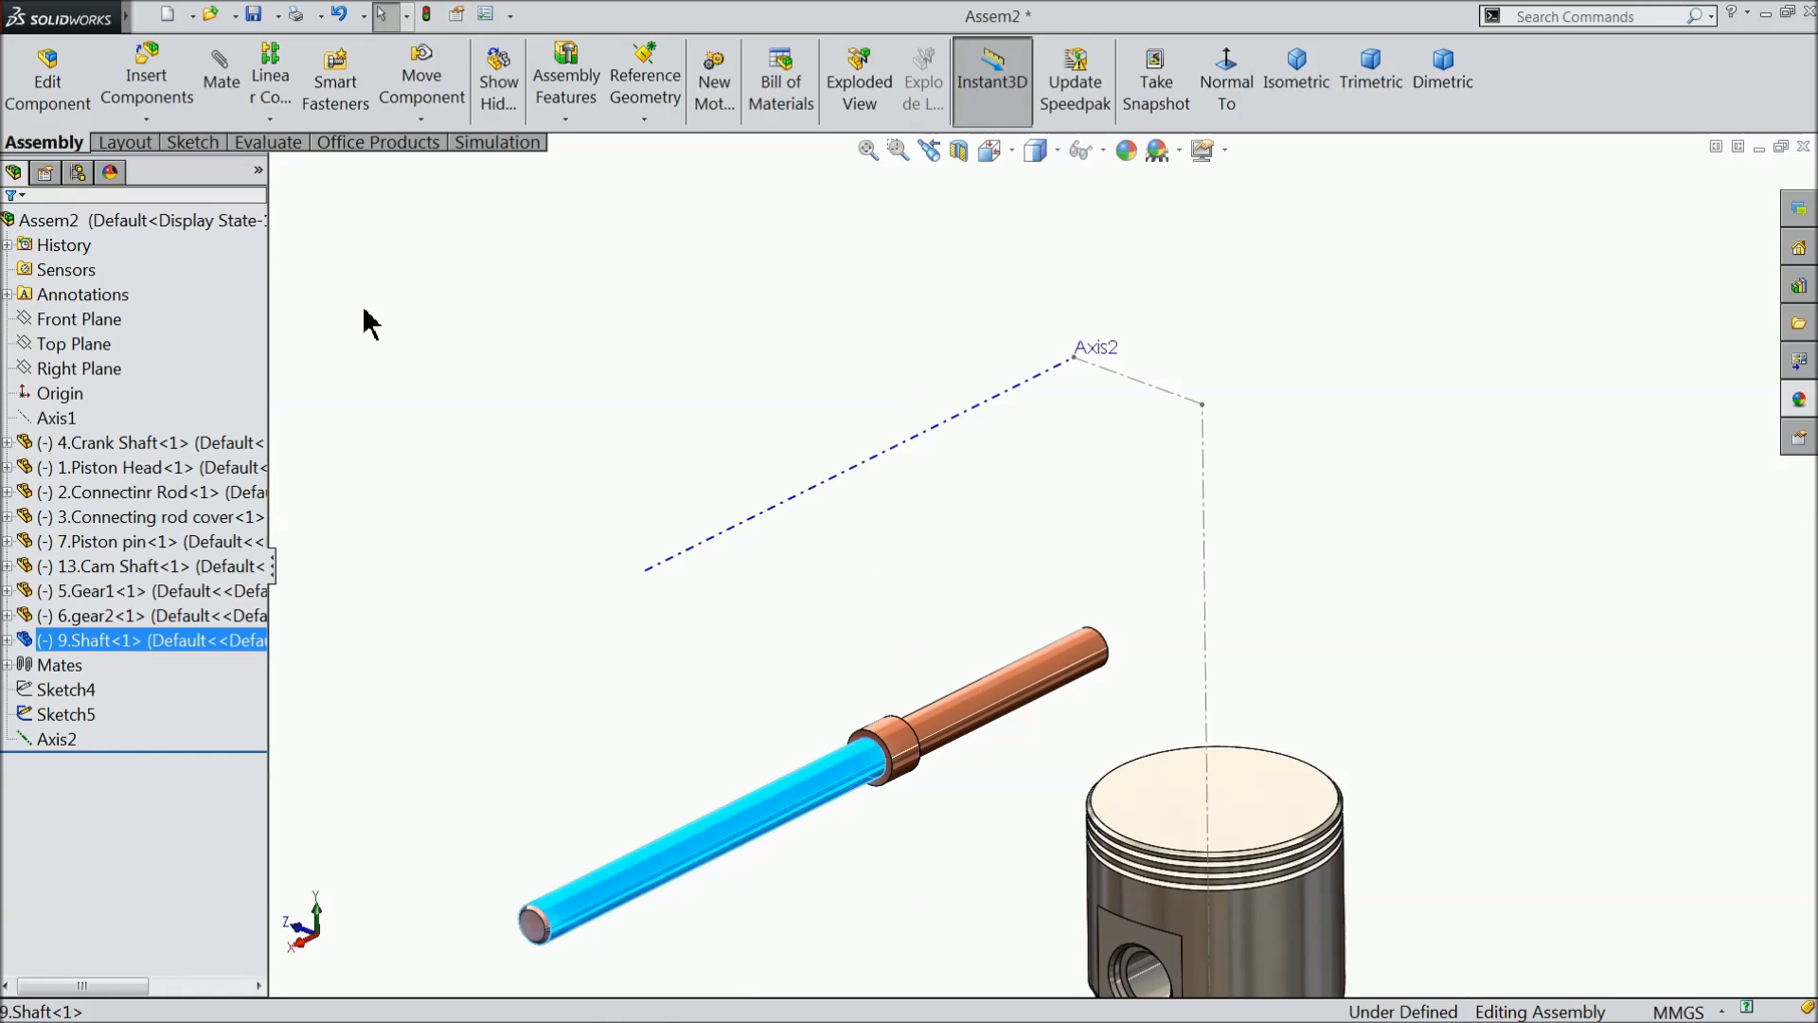
pyautogui.click(221, 71)
pyautogui.click(755, 527)
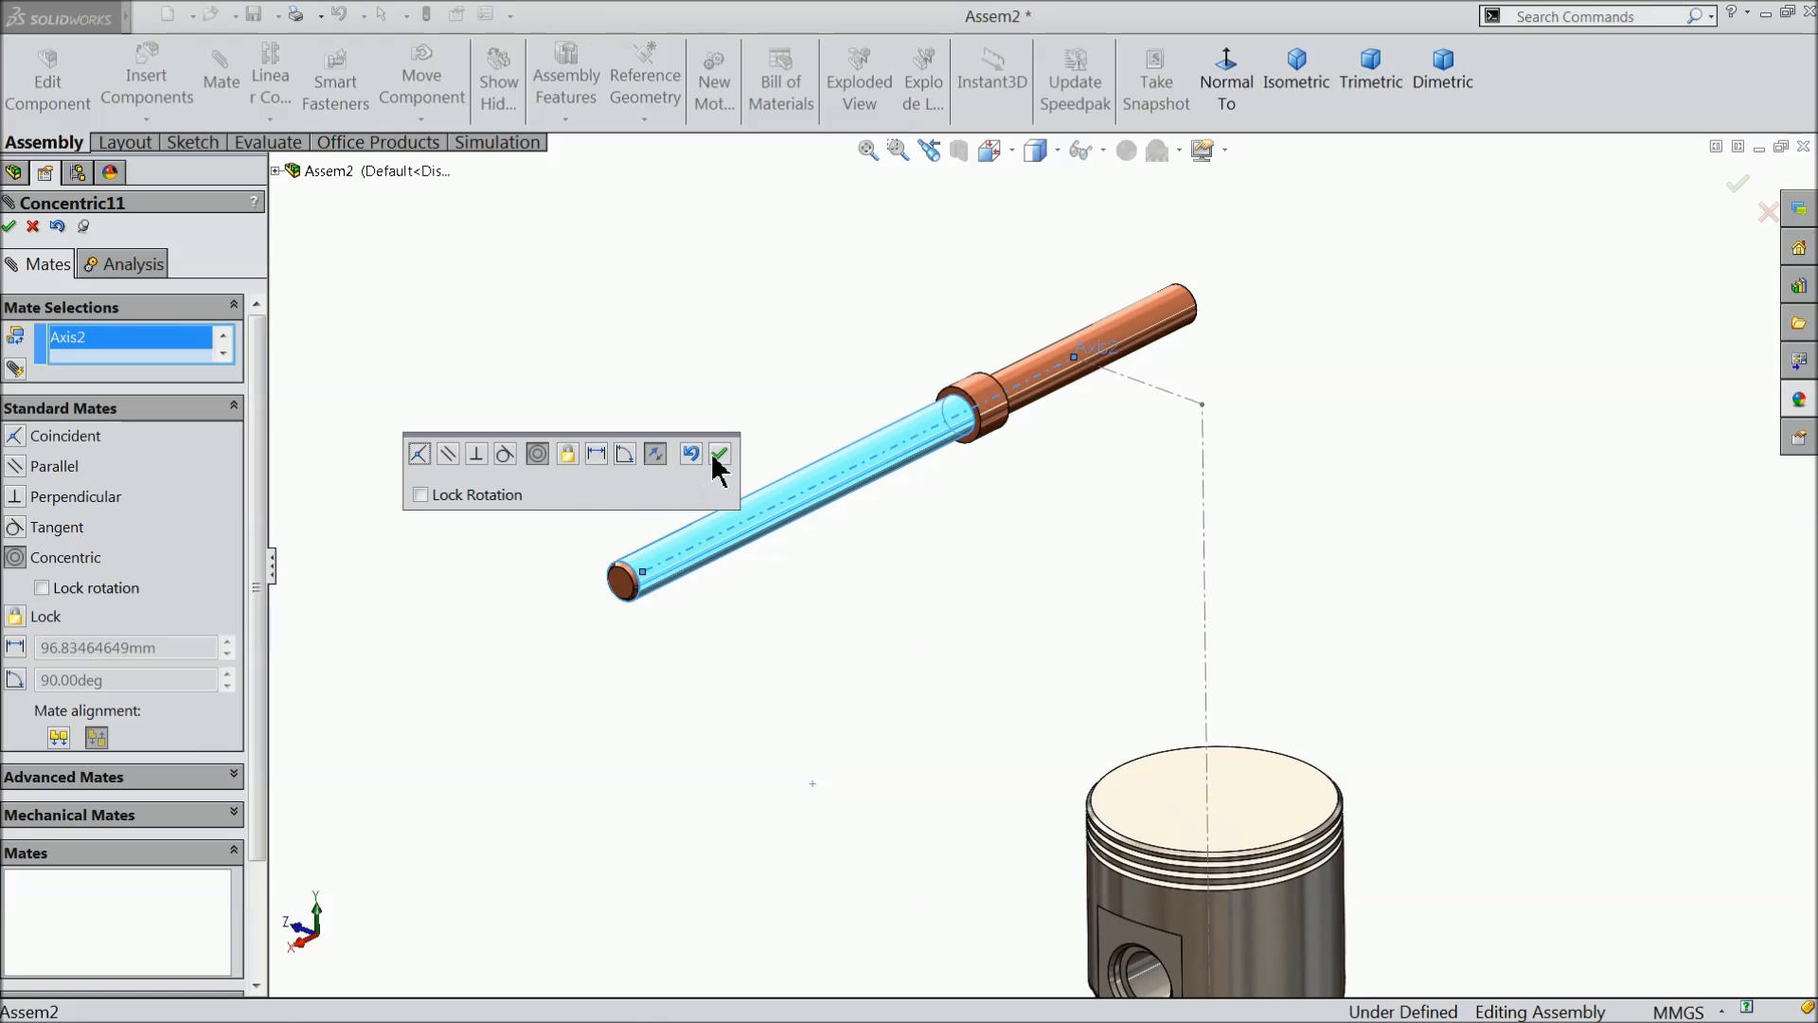
pyautogui.click(720, 461)
# - Add a coincident mate between the cam shaft's end face at the yellow gear and the matching end face of 9.Shaft
pyautogui.scroll(4, 621, 507)
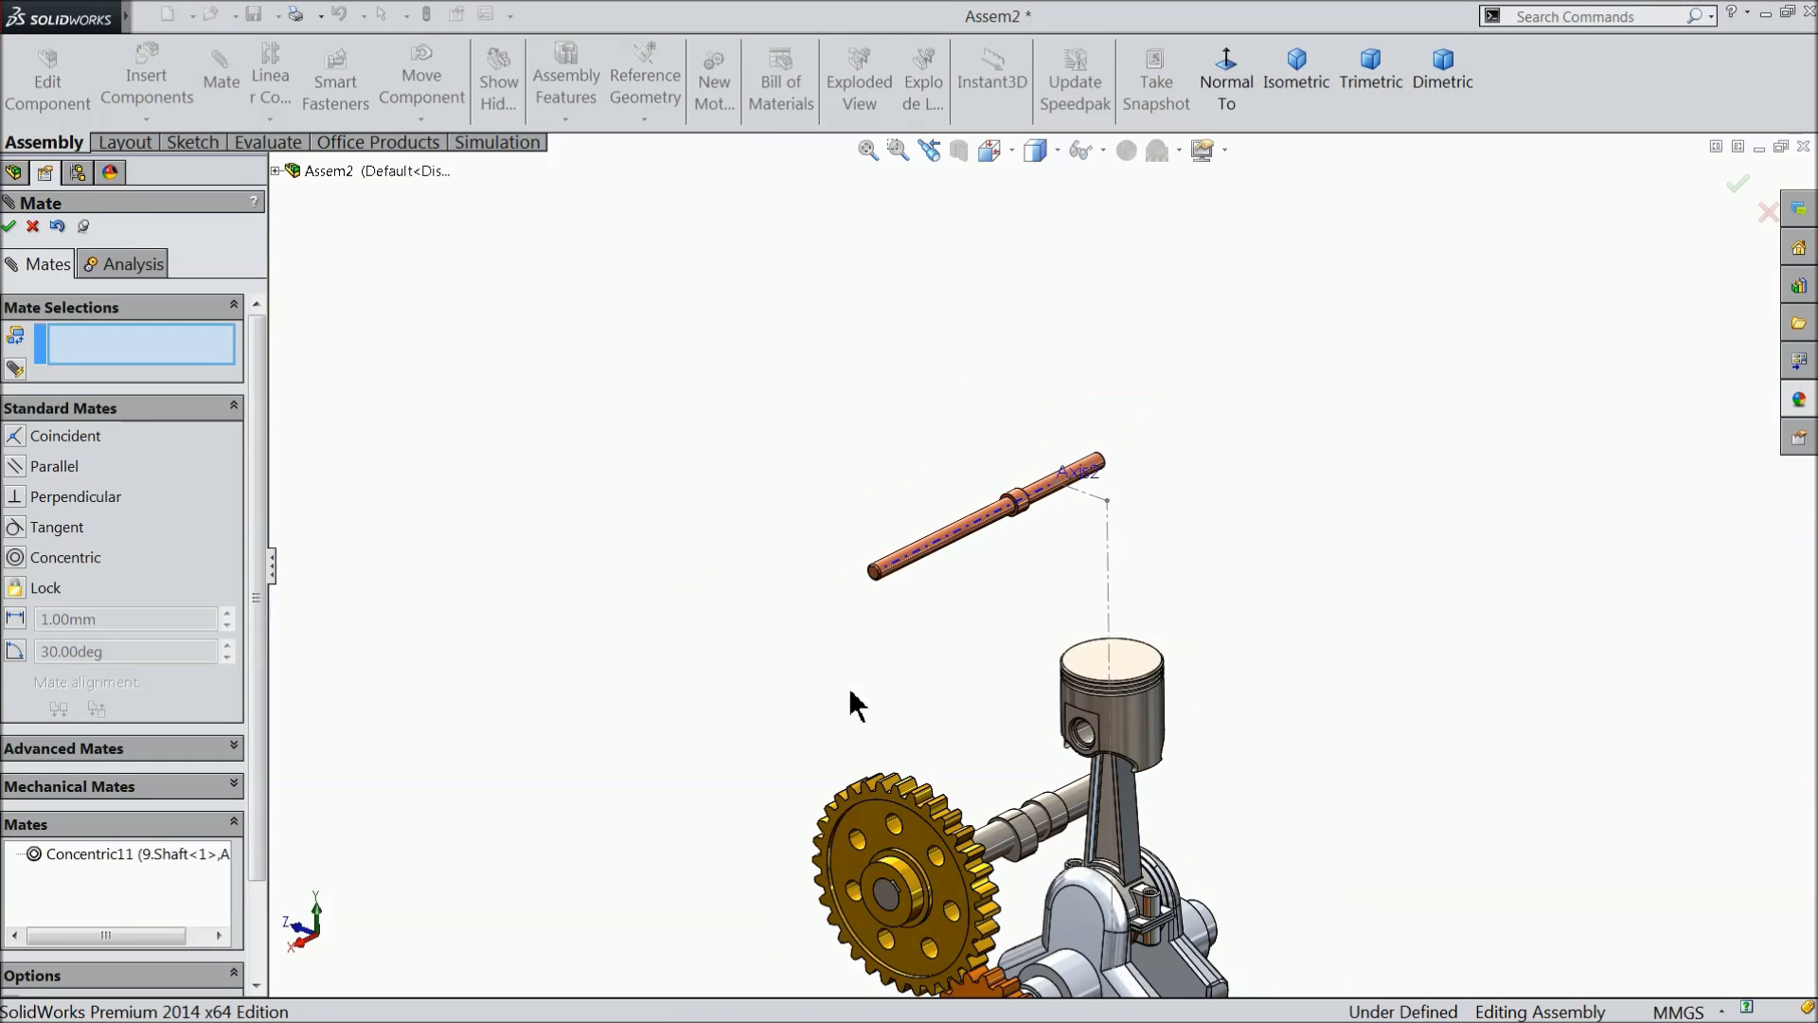
pyautogui.click(878, 912)
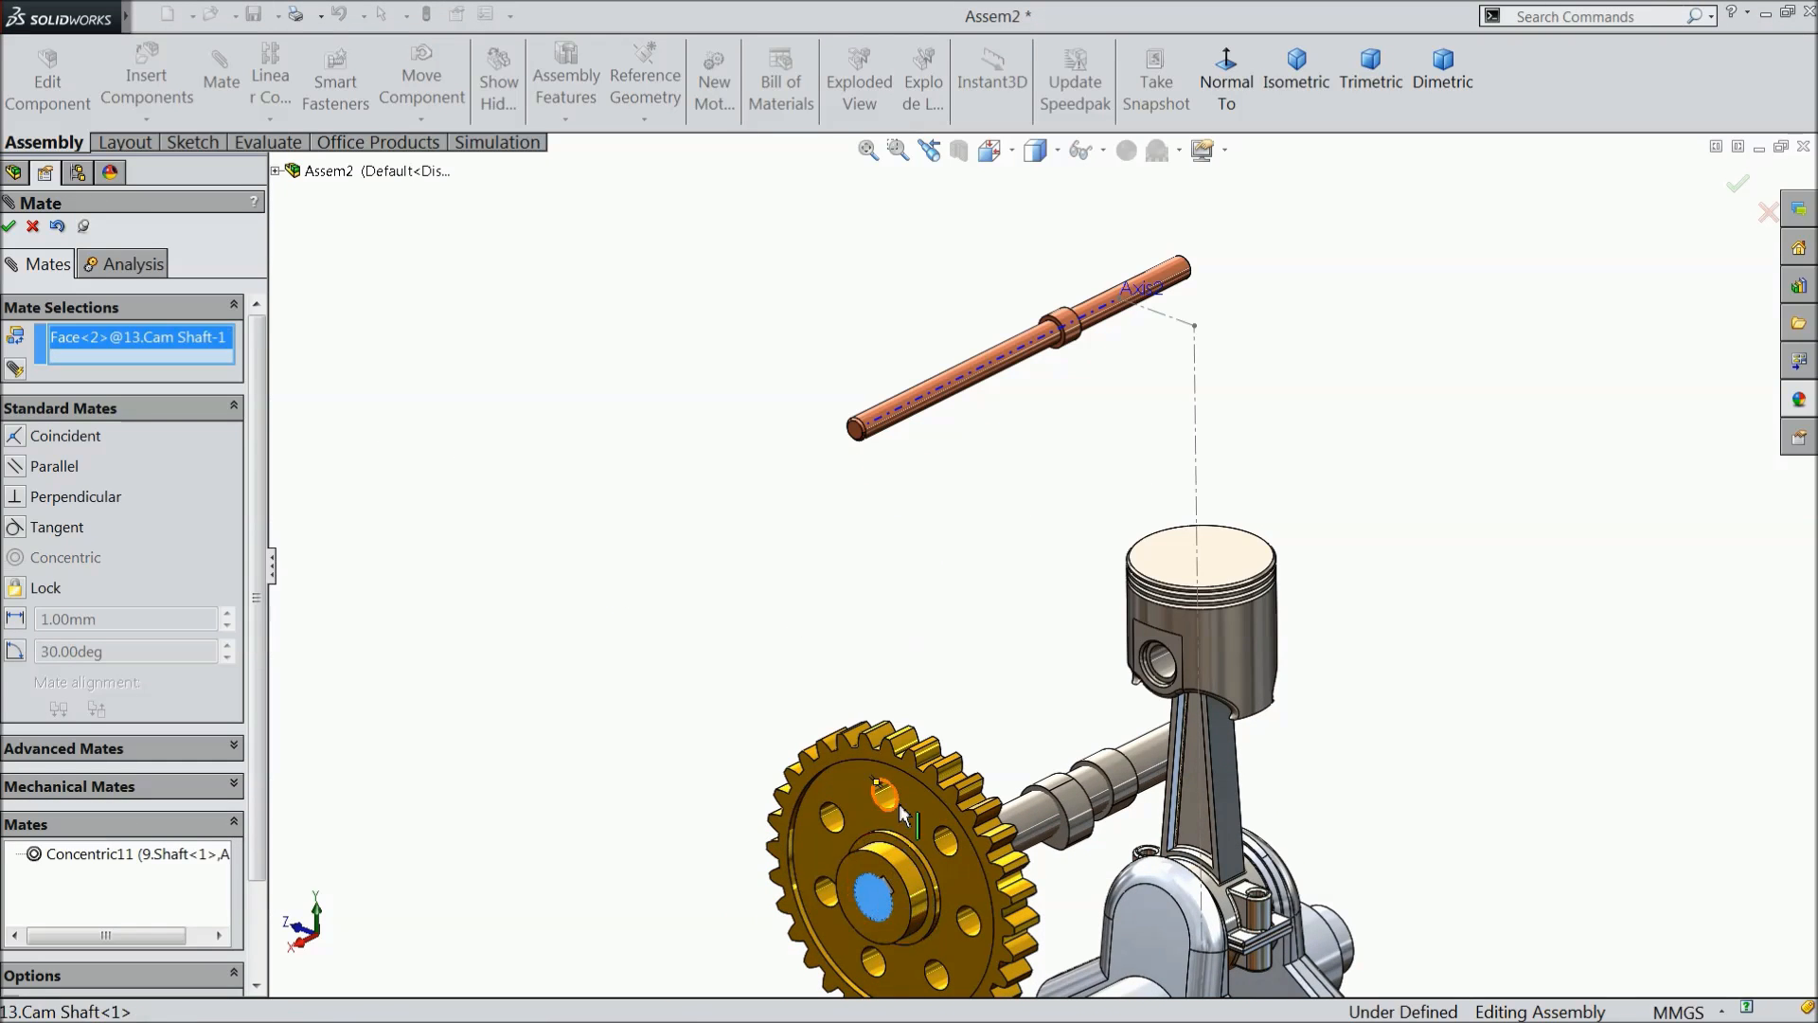
pyautogui.scroll(-2, 880, 900)
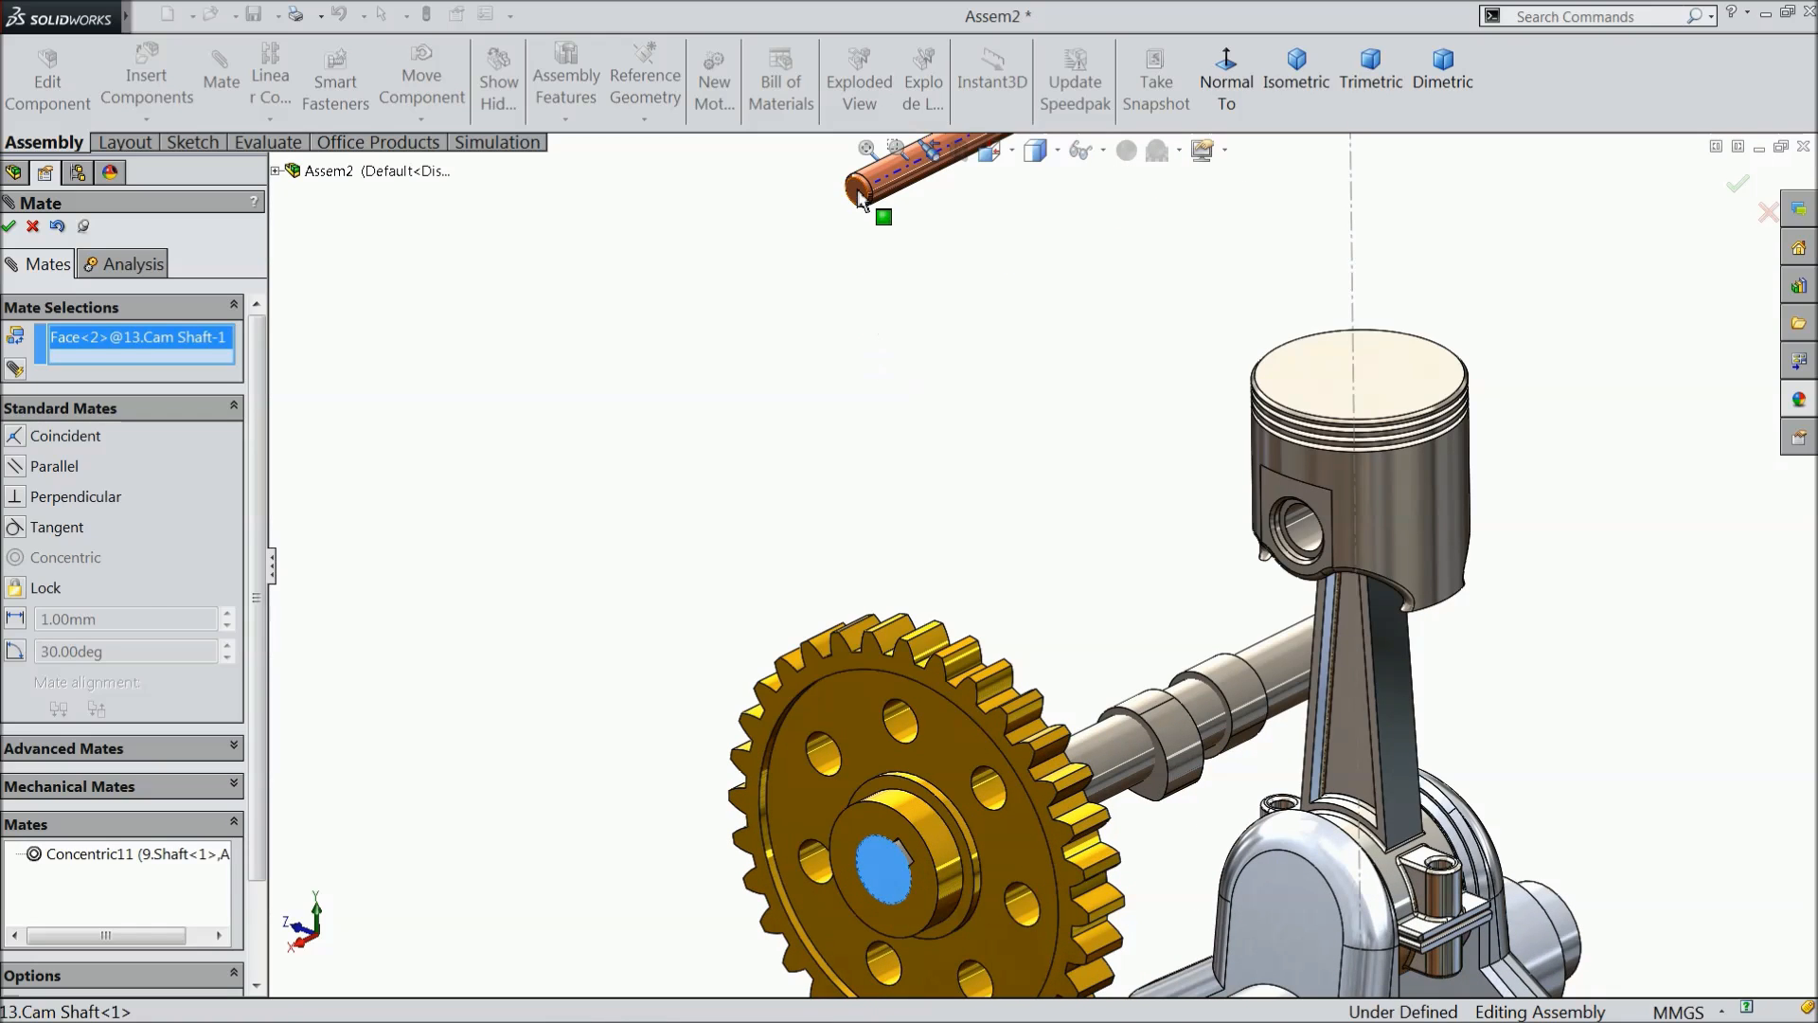
pyautogui.click(856, 190)
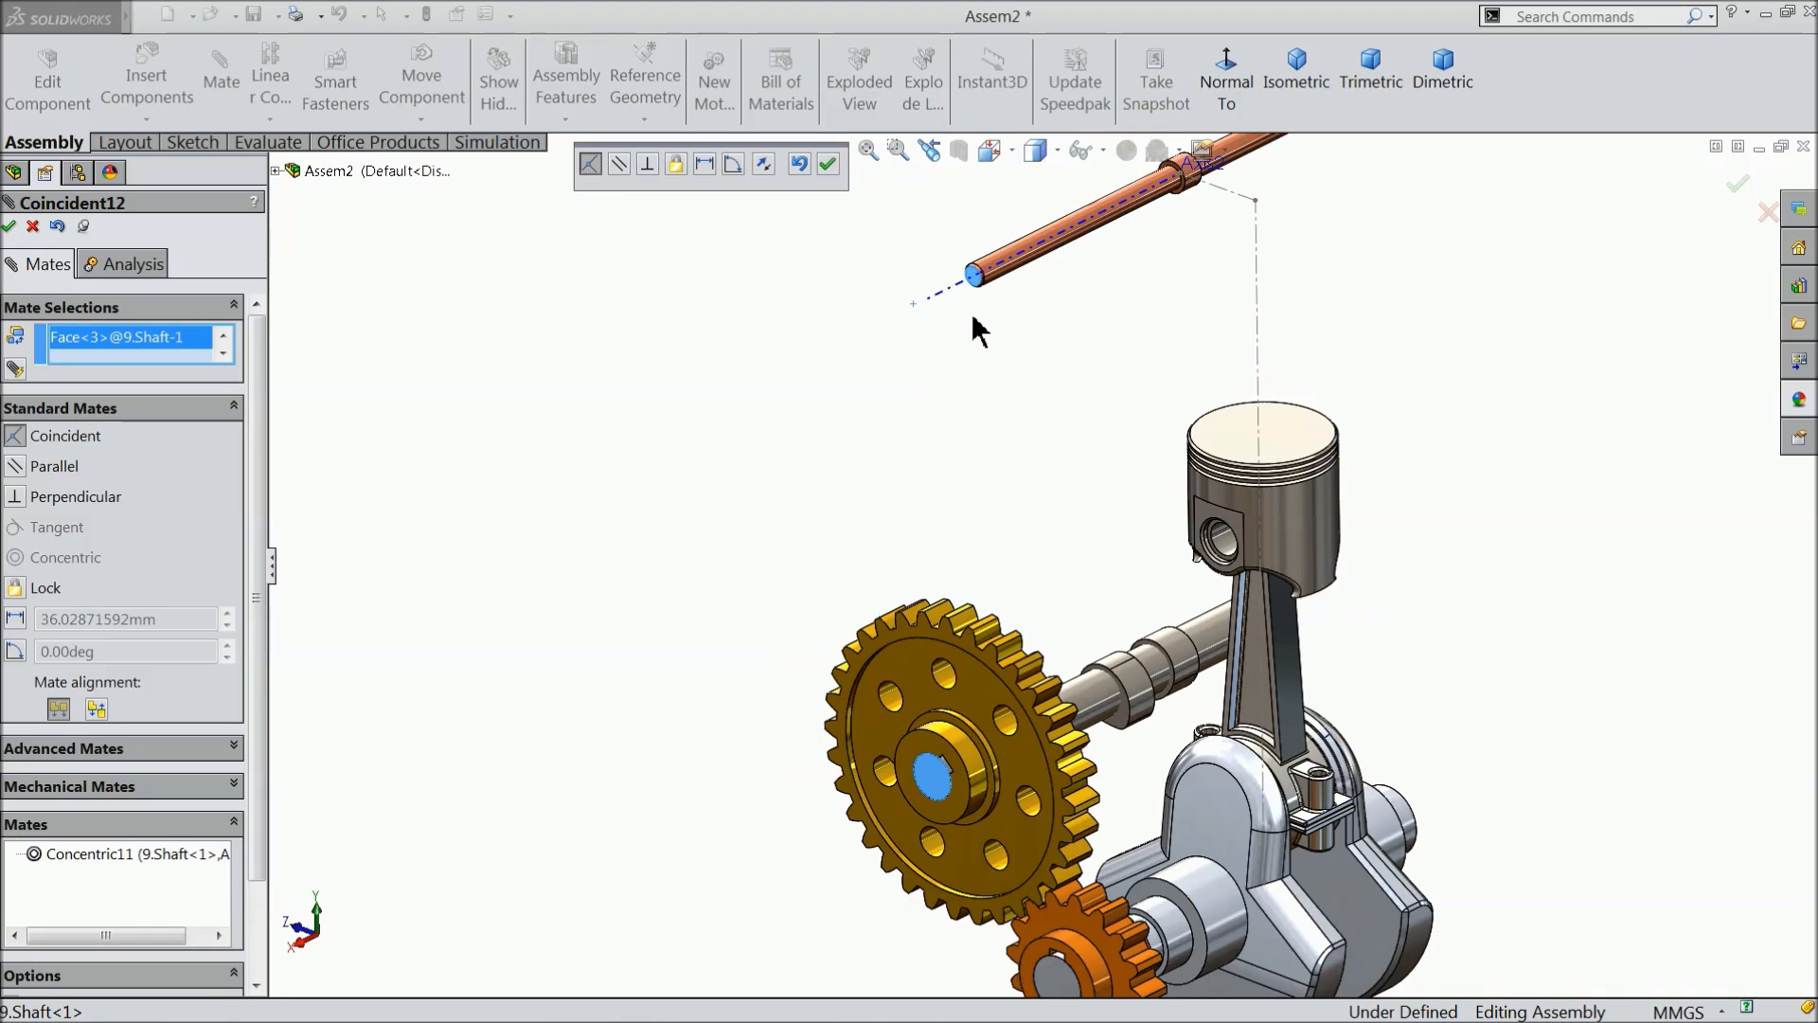
pyautogui.scroll(2, 972, 317)
pyautogui.scroll(-2, 1126, 299)
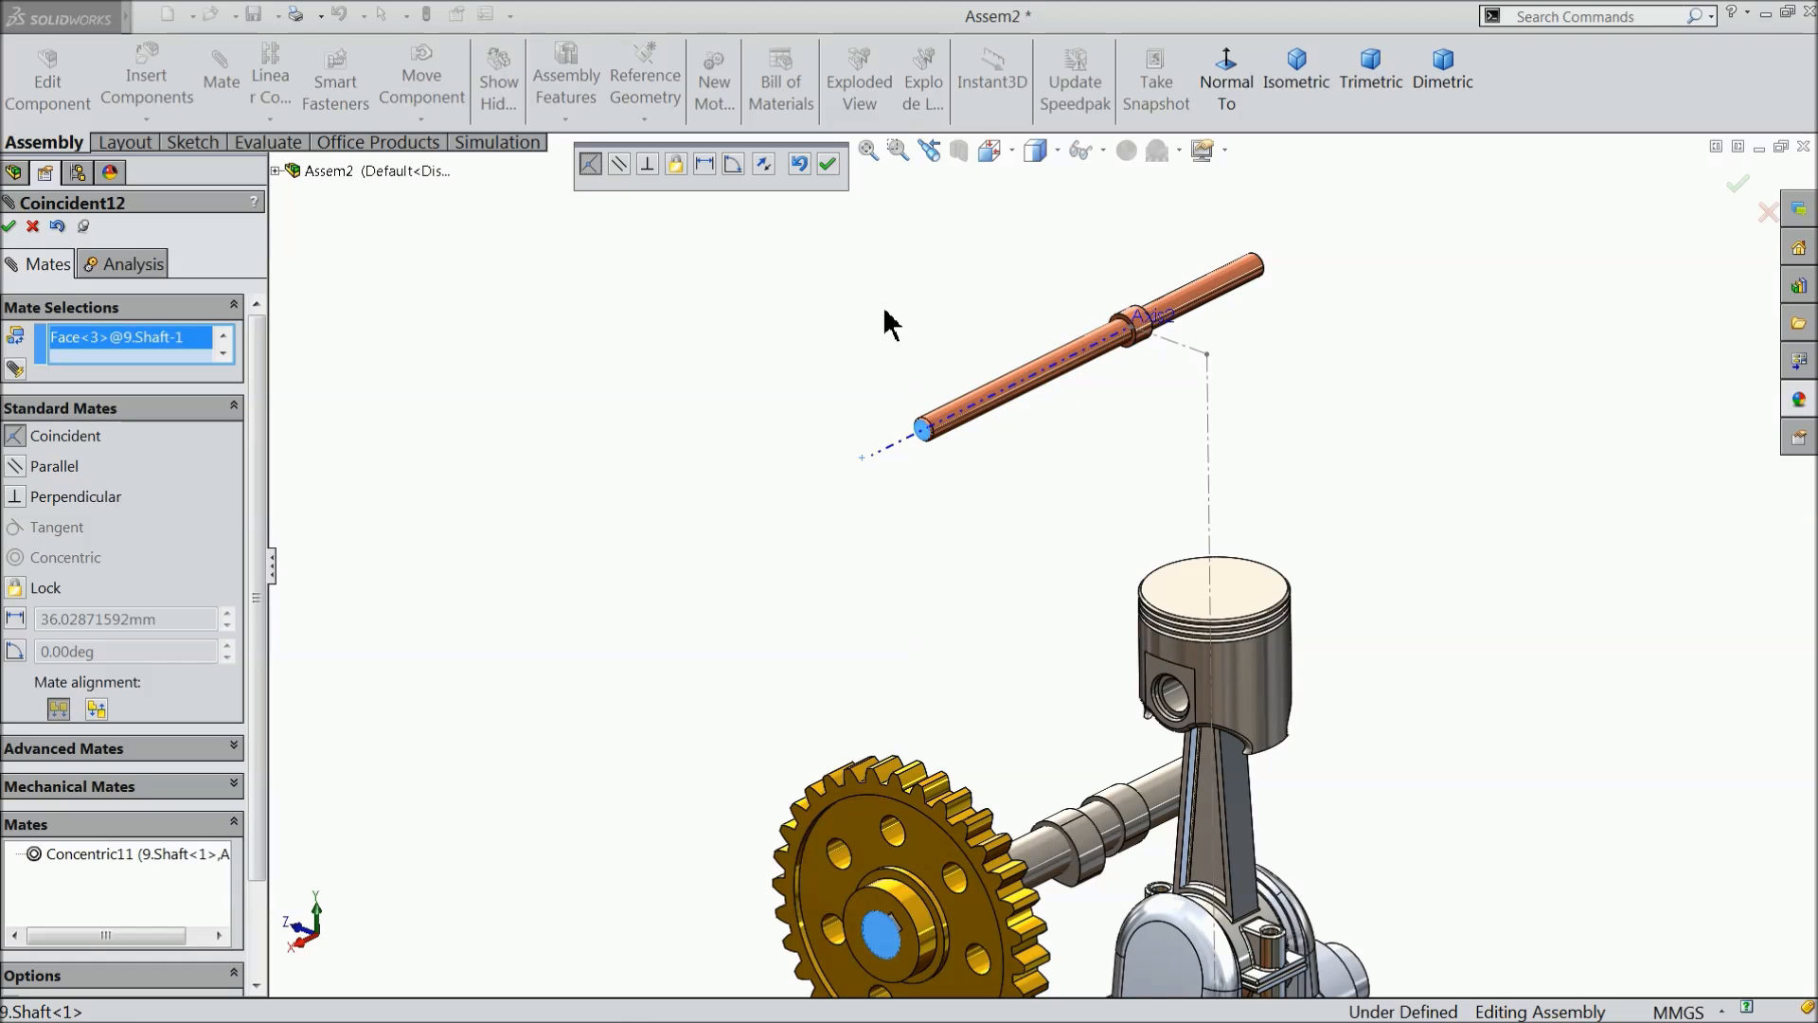
pyautogui.click(825, 165)
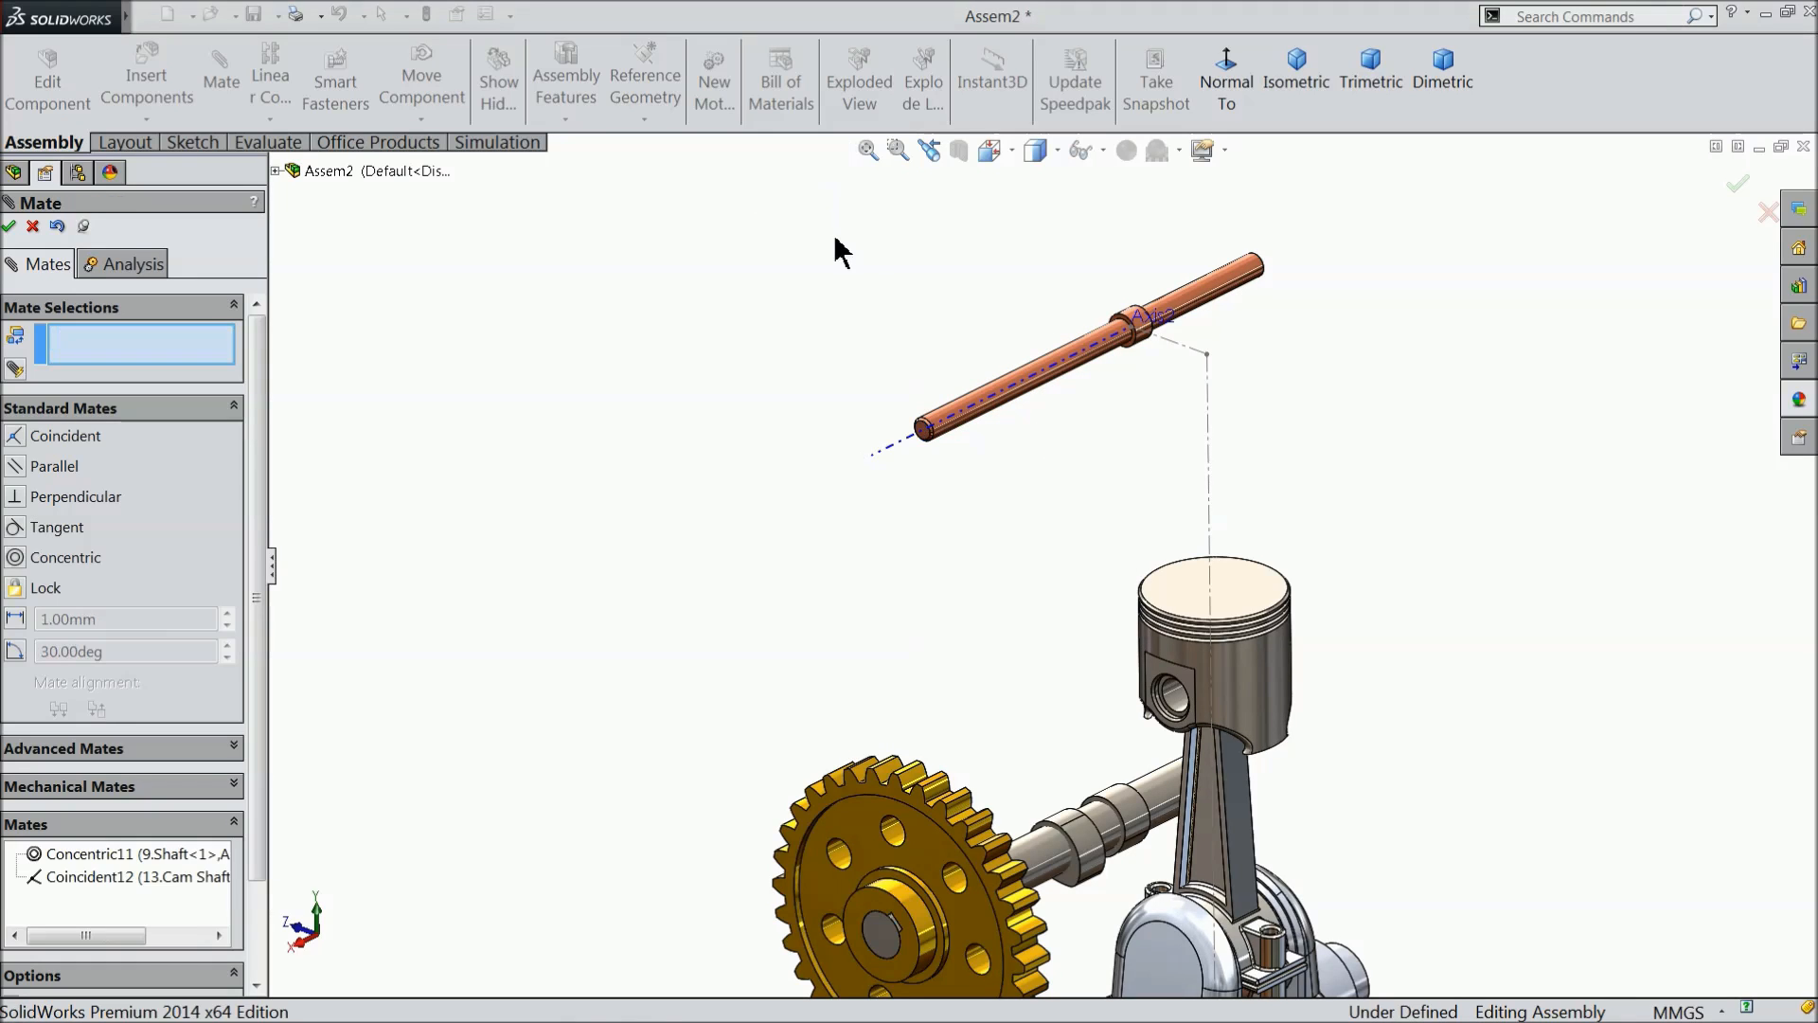
# - Swing the piston head away from the vertical layout centerline to test its free movement
pyautogui.scroll(2, 928, 458)
pyautogui.scroll(-1, 1184, 696)
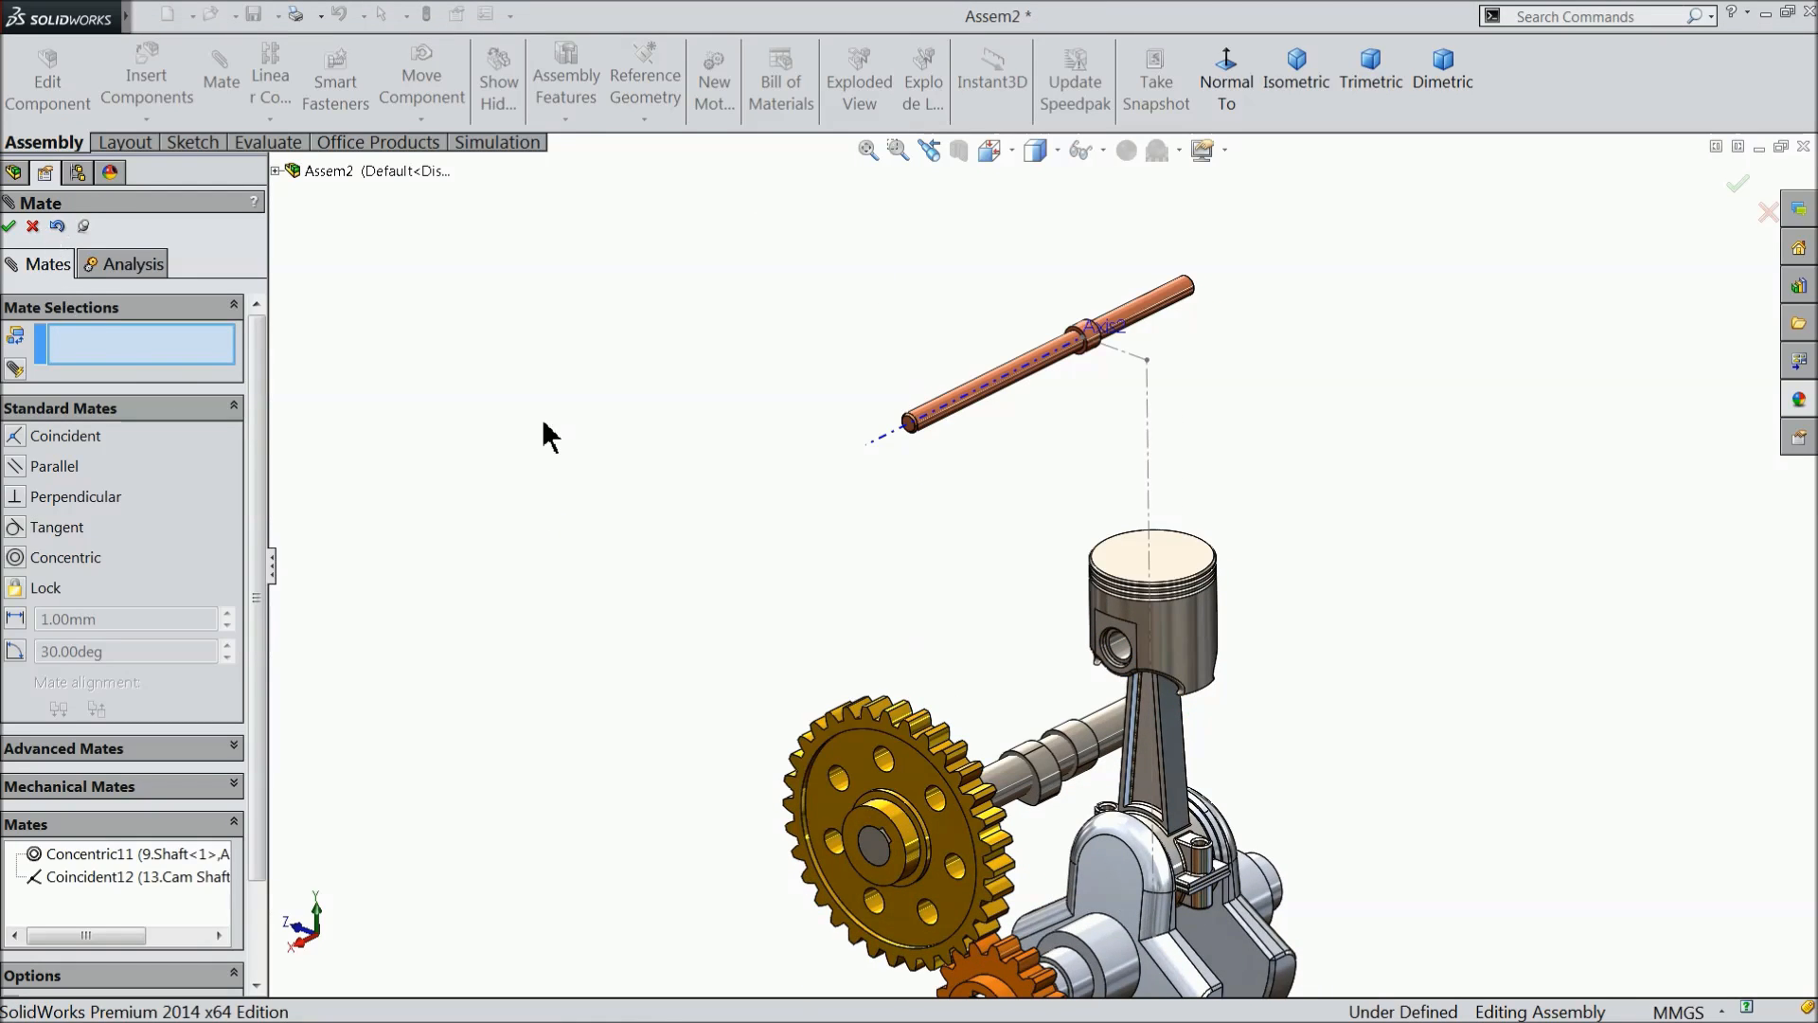
pyautogui.scroll(2, 926, 656)
pyautogui.scroll(-2, 1177, 656)
pyautogui.moveTo(1015, 523); pyautogui.dragTo(1127, 531)
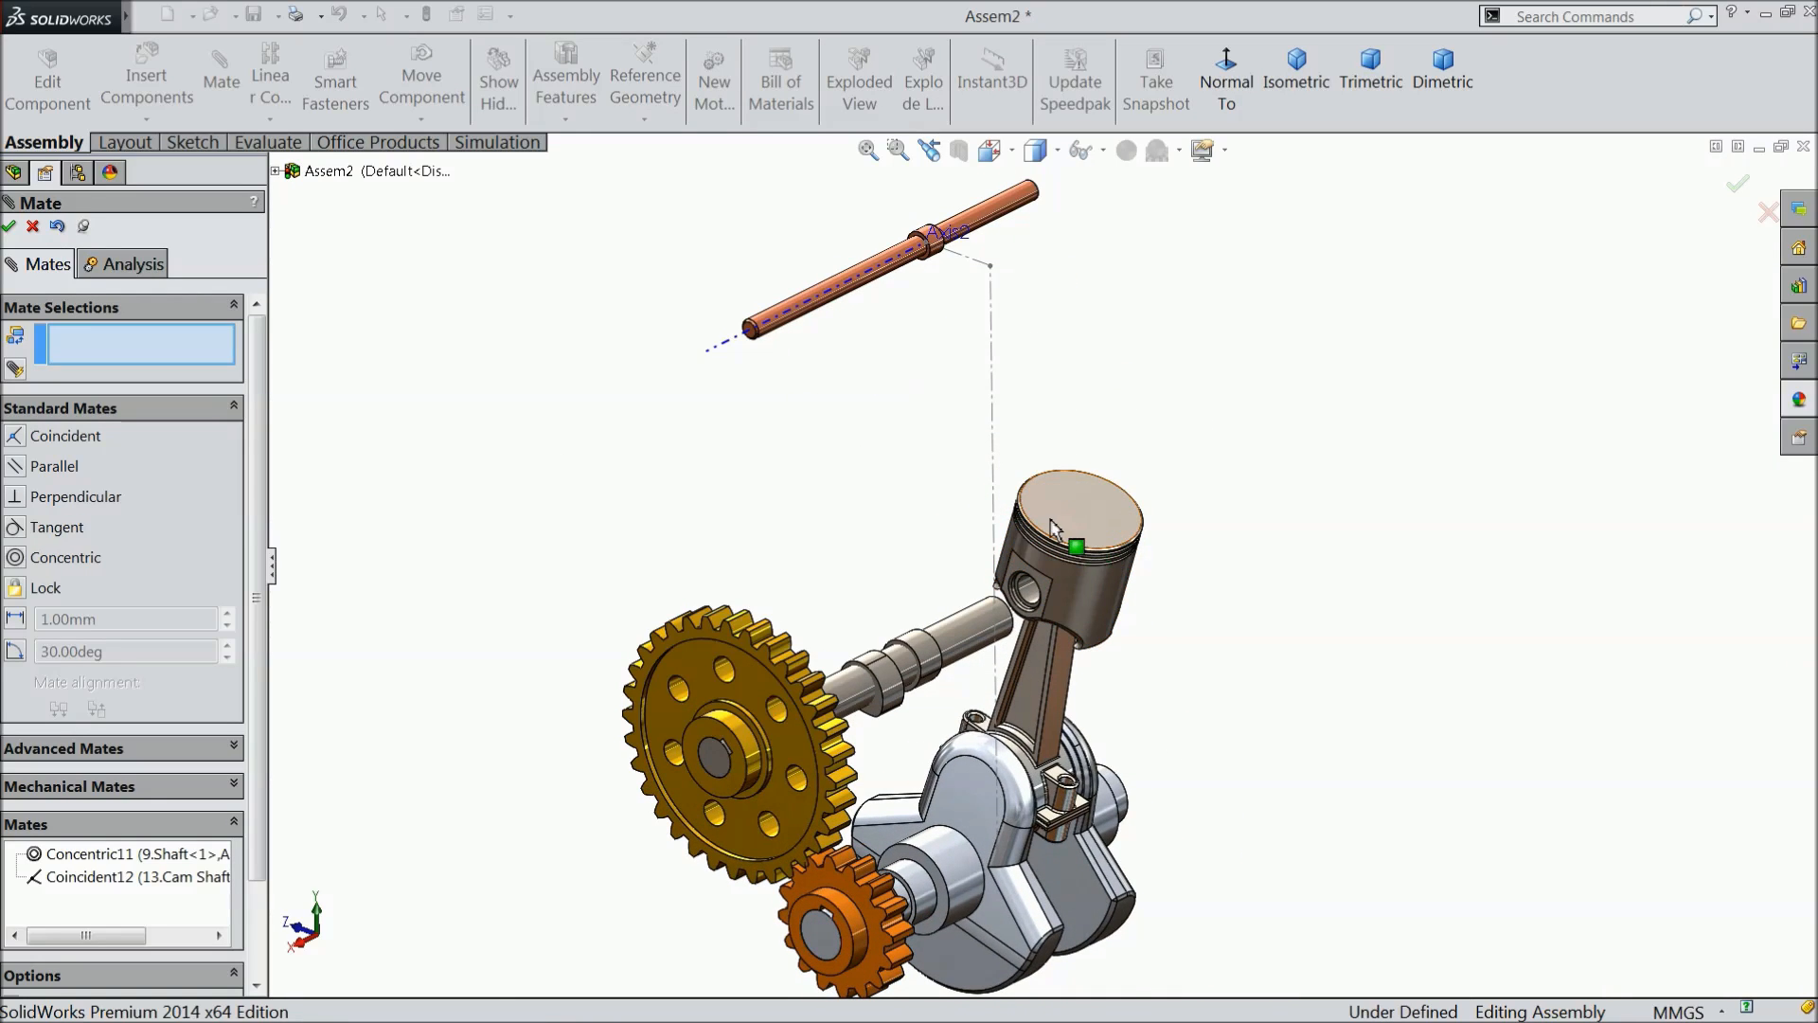
pyautogui.scroll(-2, 1054, 528)
pyautogui.scroll(1, 1048, 678)
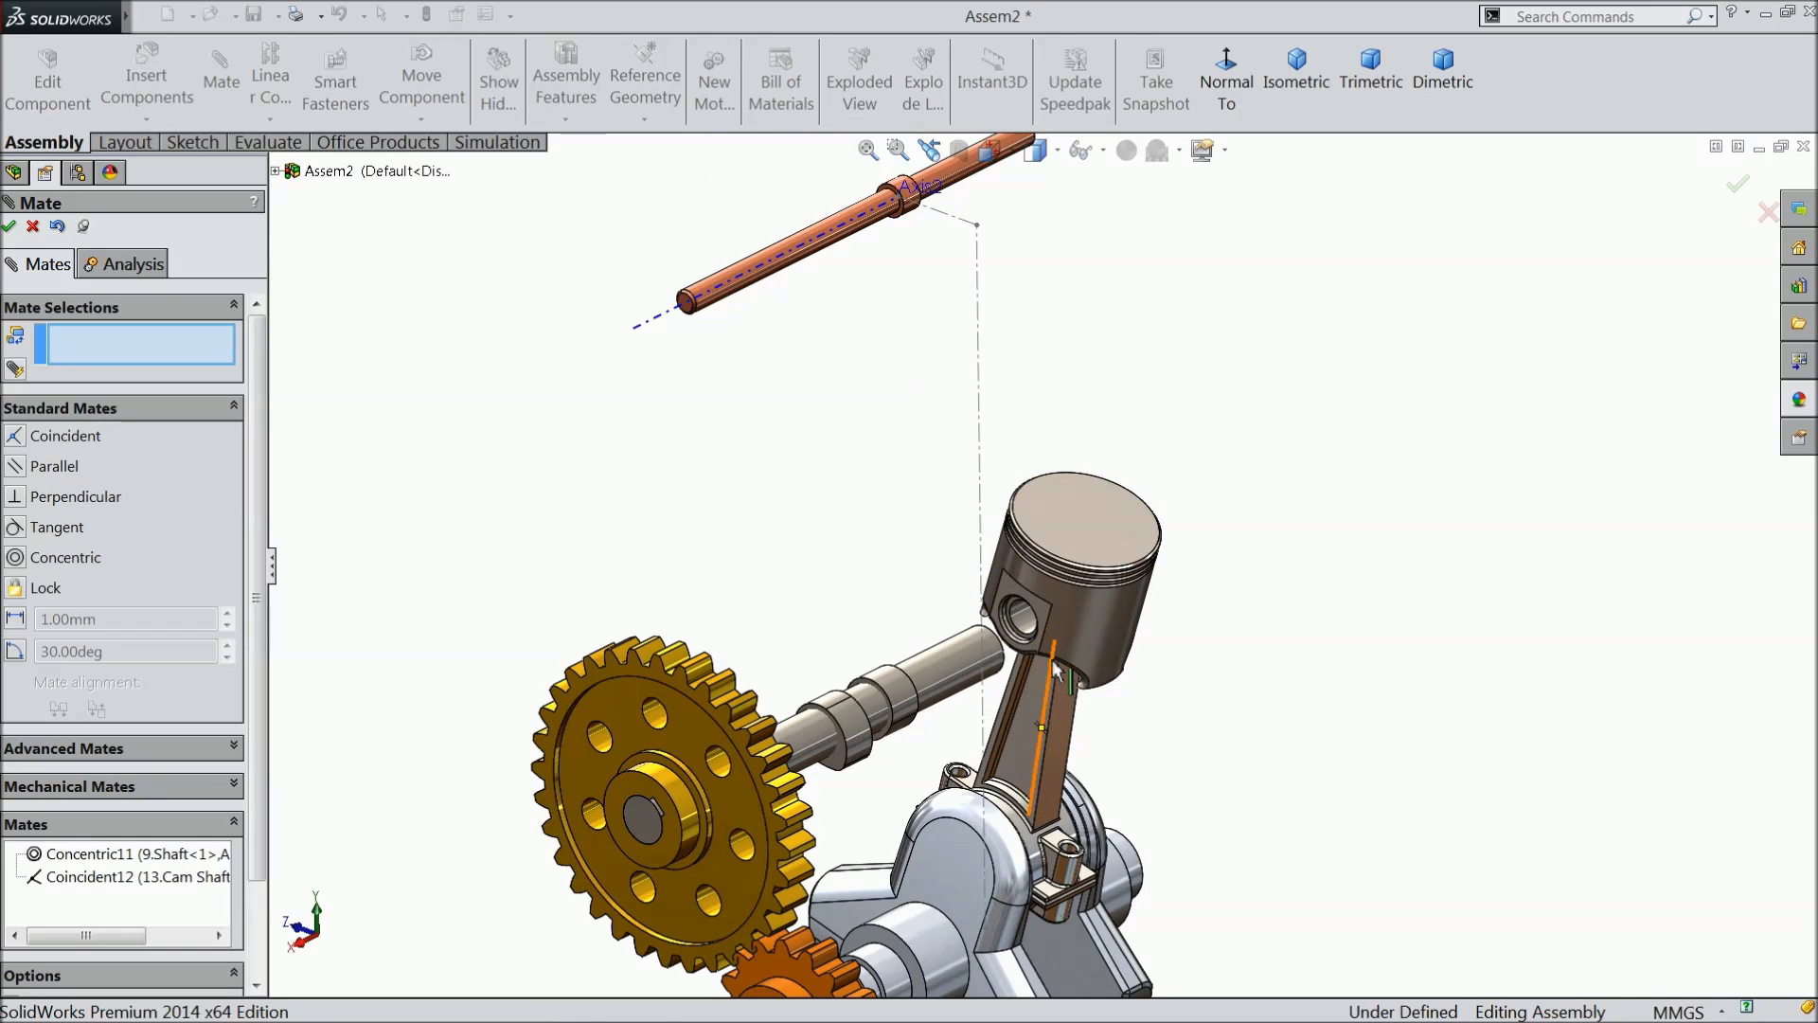
# - Add a concentric mate between the piston head's outer cylindrical face and the 300 mm vertical centerline, and close the Mate command
pyautogui.click(980, 451)
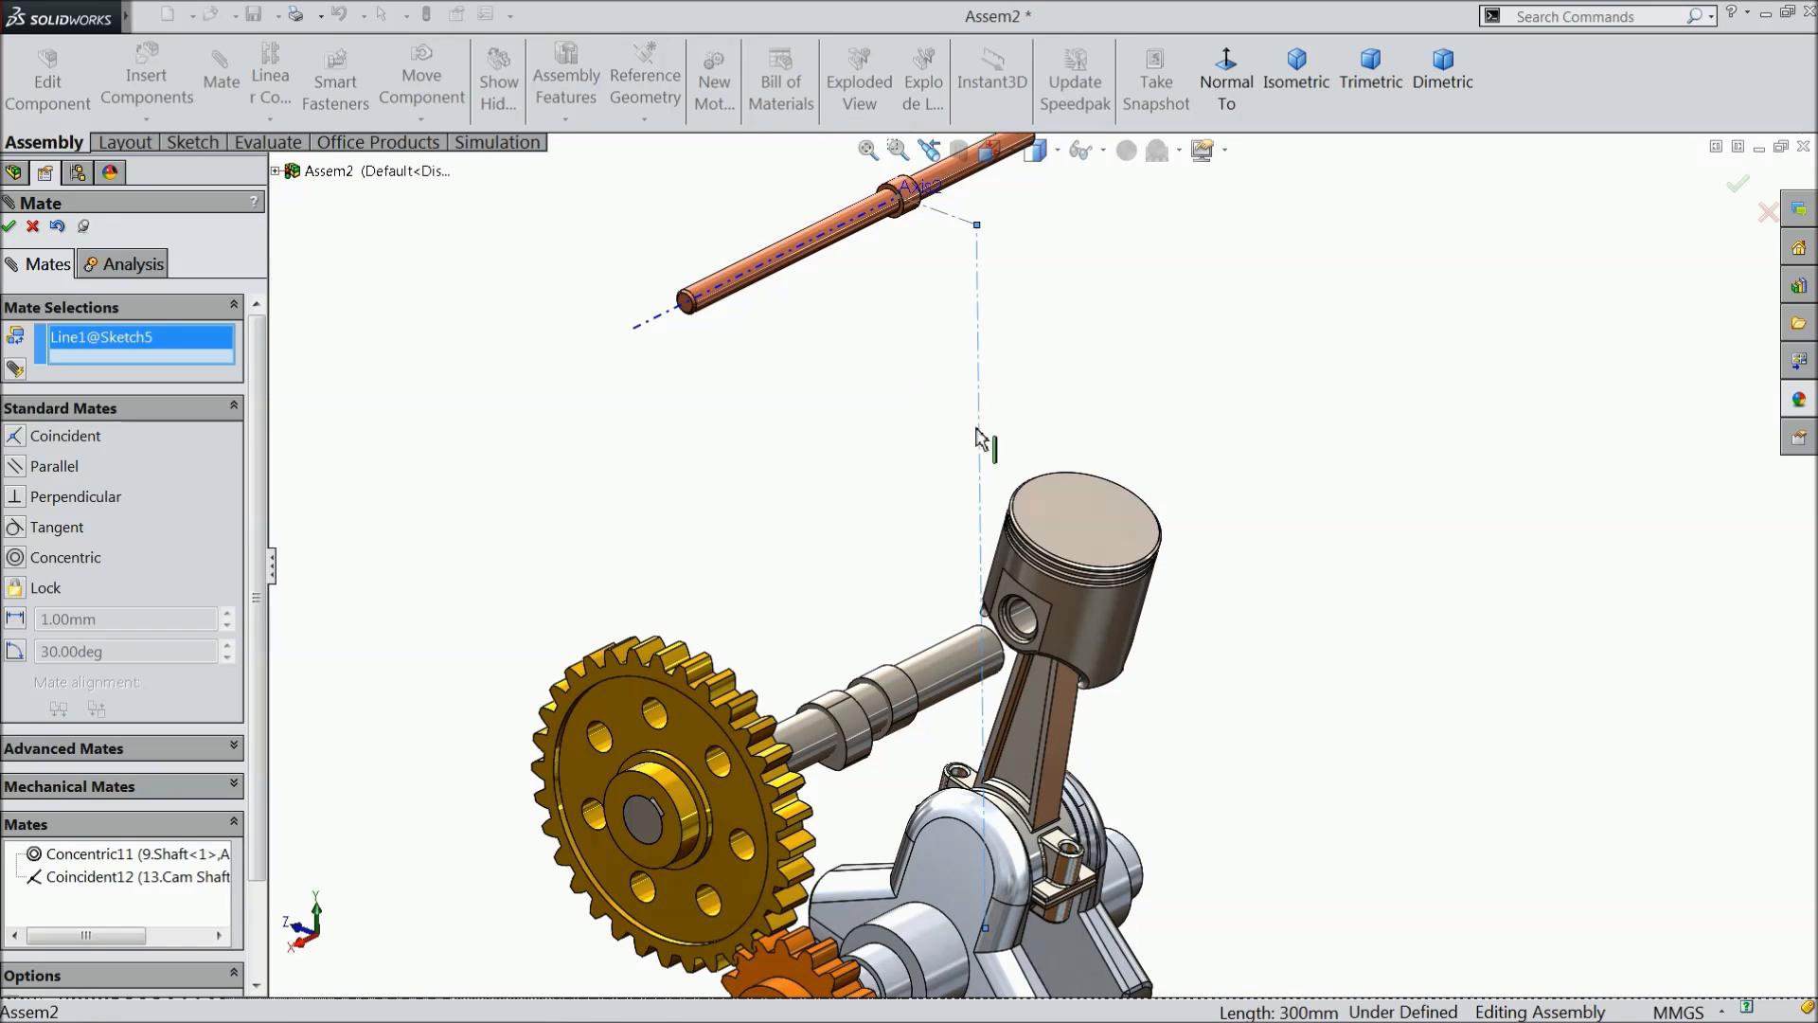
pyautogui.click(1106, 612)
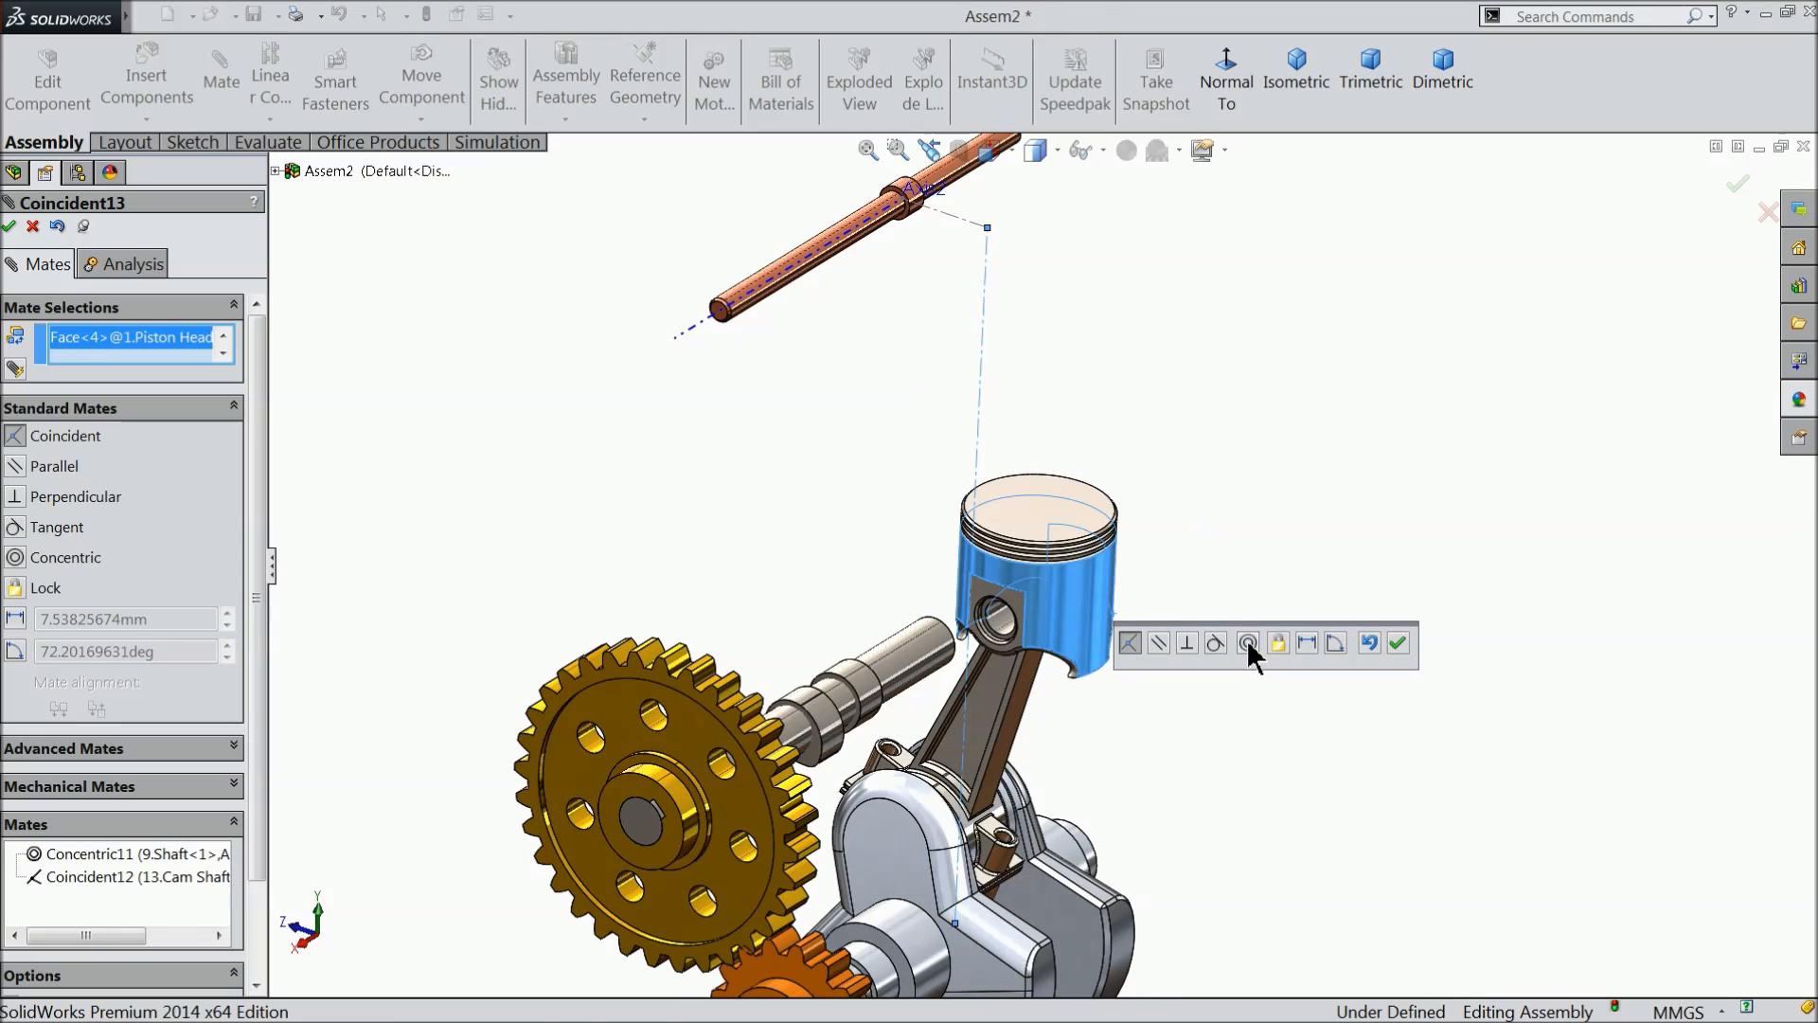
pyautogui.click(1248, 643)
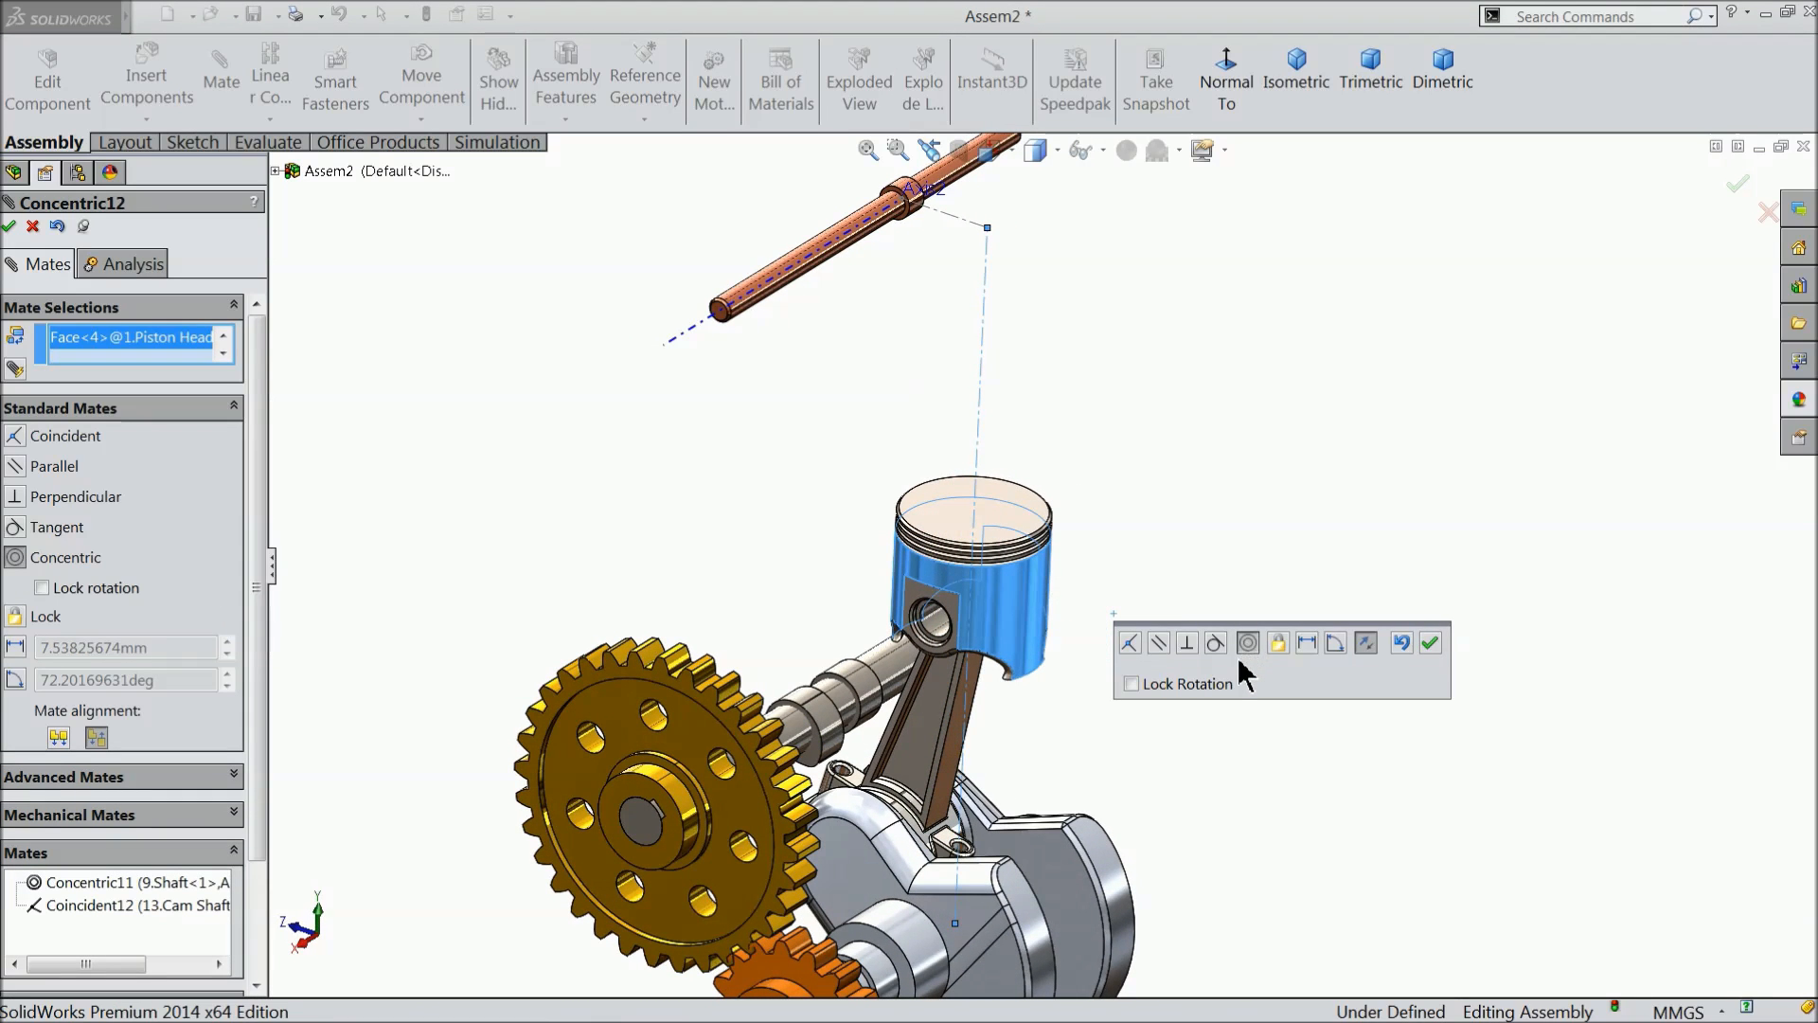
pyautogui.moveTo(1182, 494)
pyautogui.mouseDown(button='middle')
pyautogui.moveTo(1259, 512)
pyautogui.moveTo(1178, 496)
pyautogui.mouseUp(button='middle')
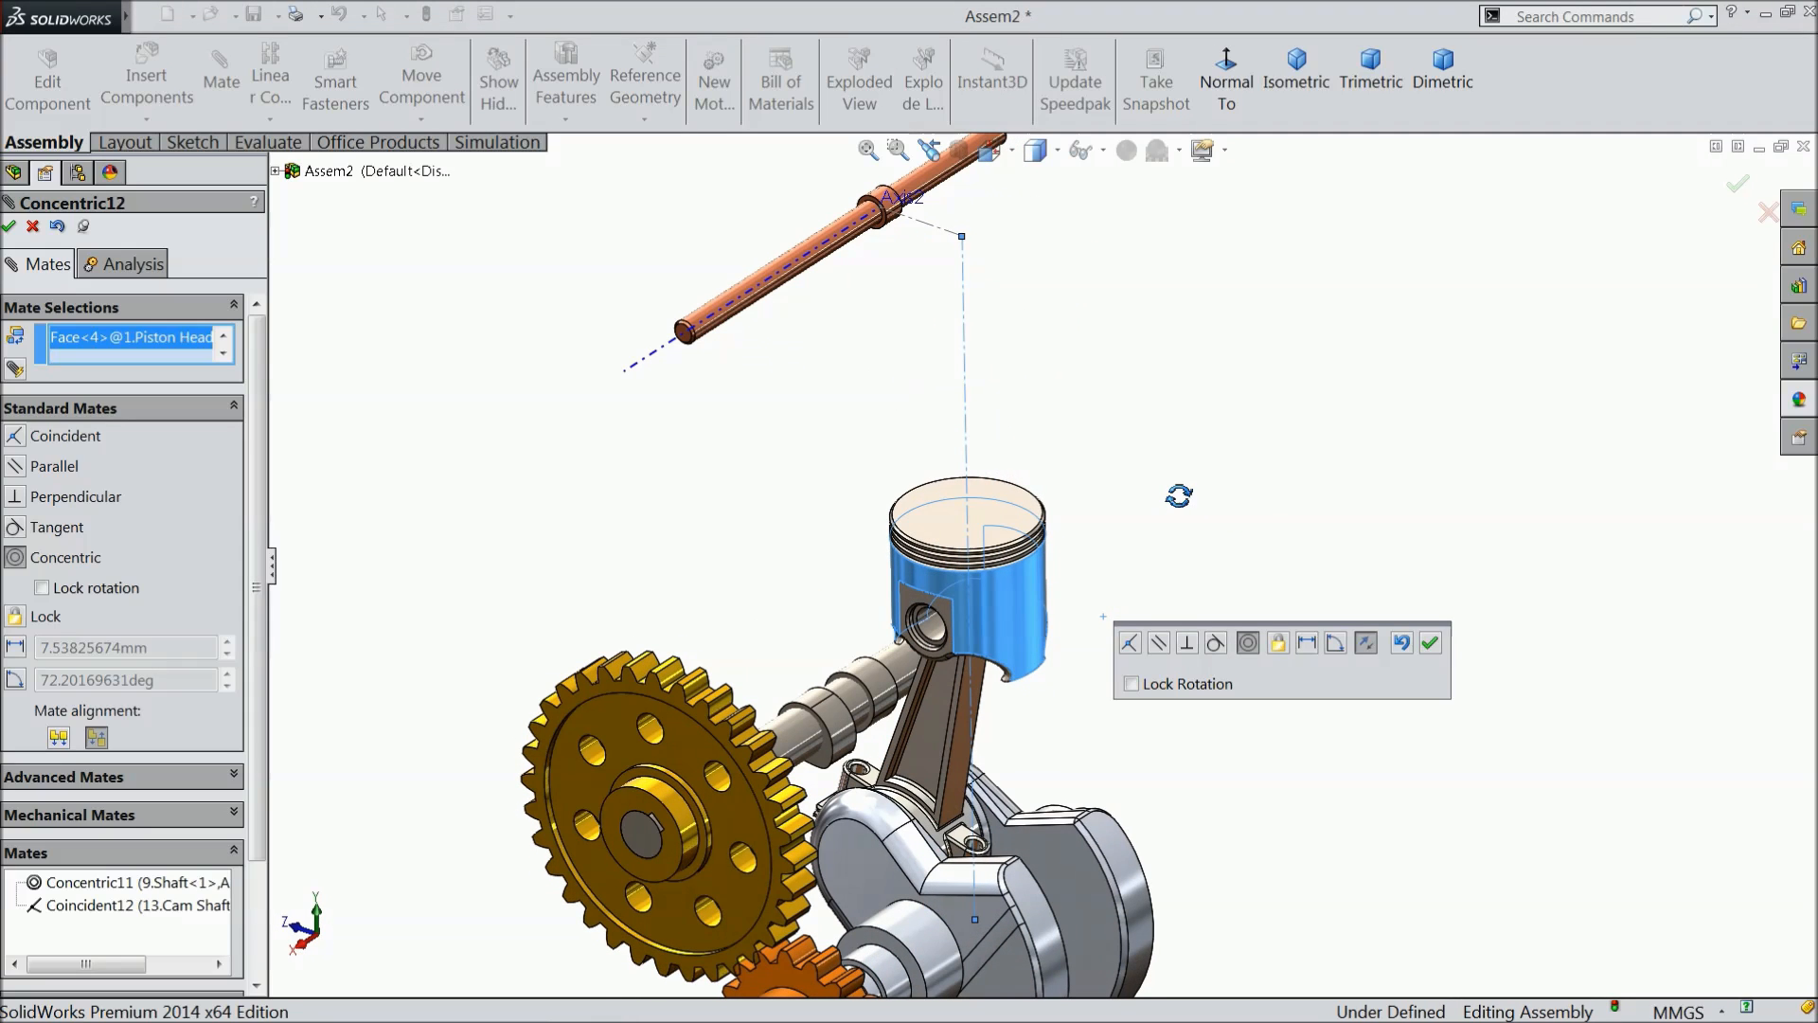
pyautogui.click(1429, 646)
pyautogui.click(9, 225)
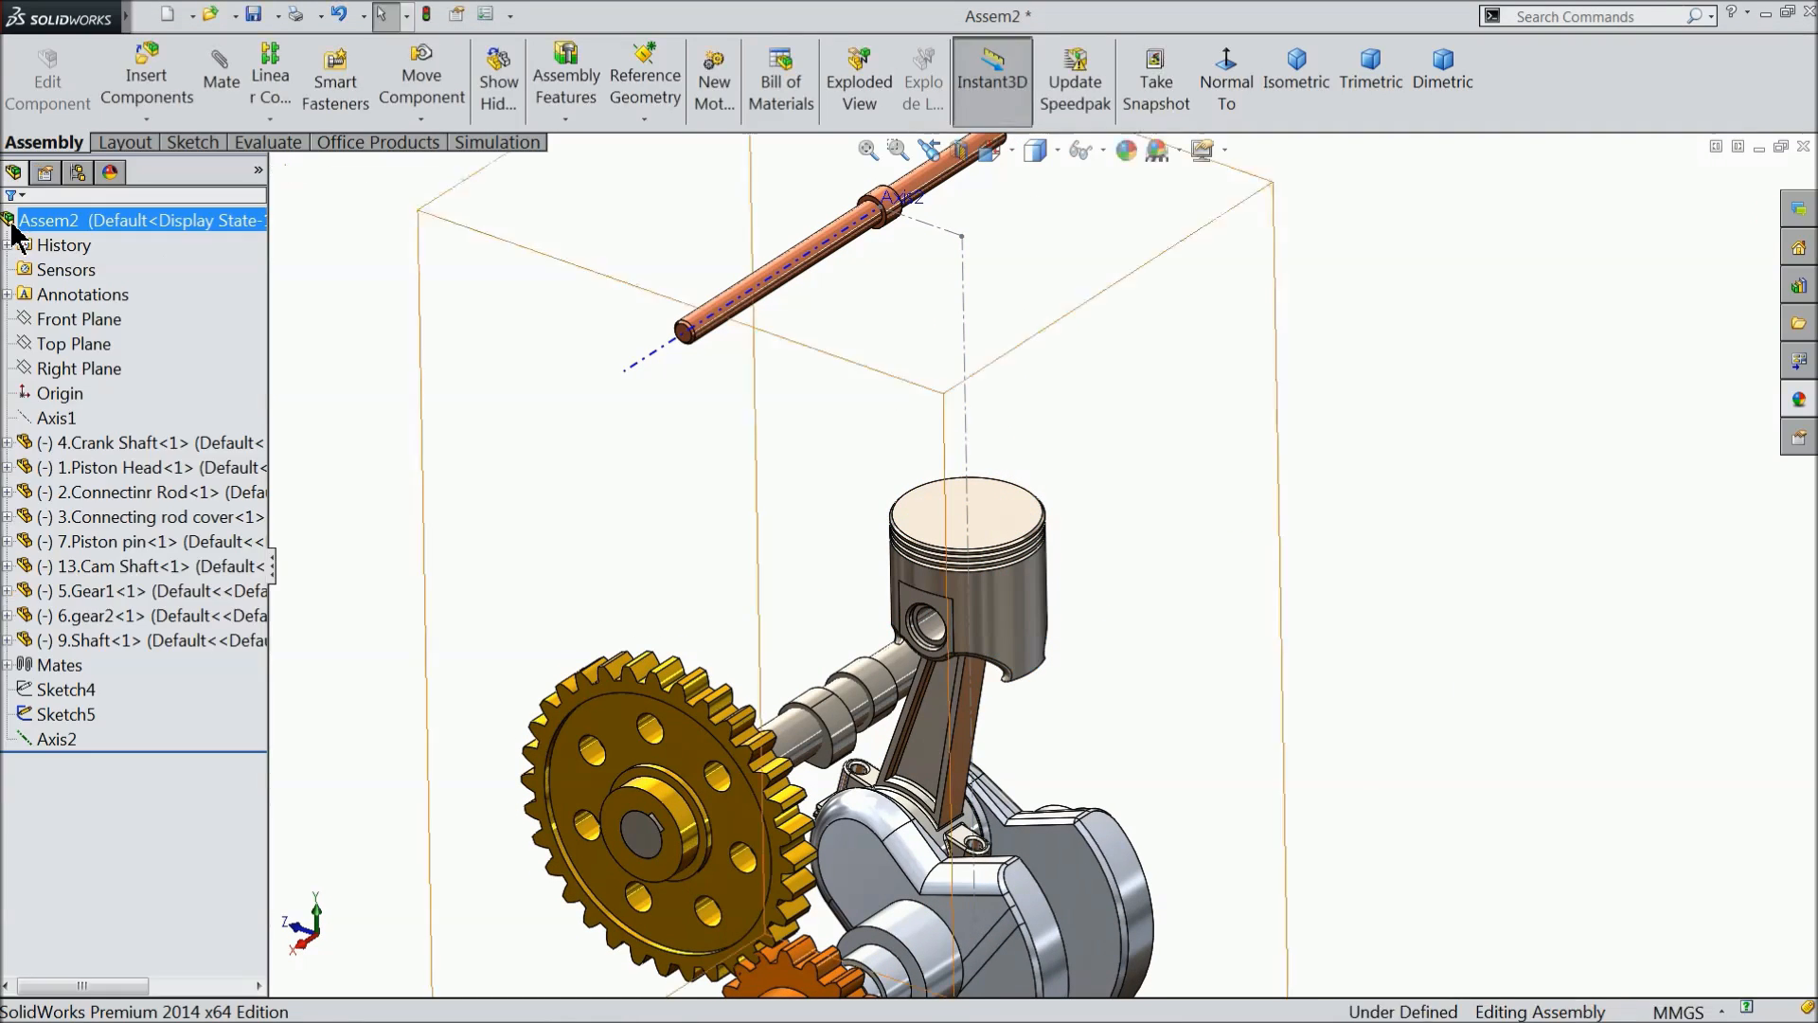
# - Examine the mated assembly, checking the piston's alignment with the vertical centerline and its linkage to the crank shaft
pyautogui.scroll(3, 569, 454)
pyautogui.moveTo(609, 487); pyautogui.dragTo(597, 452, button='middle')
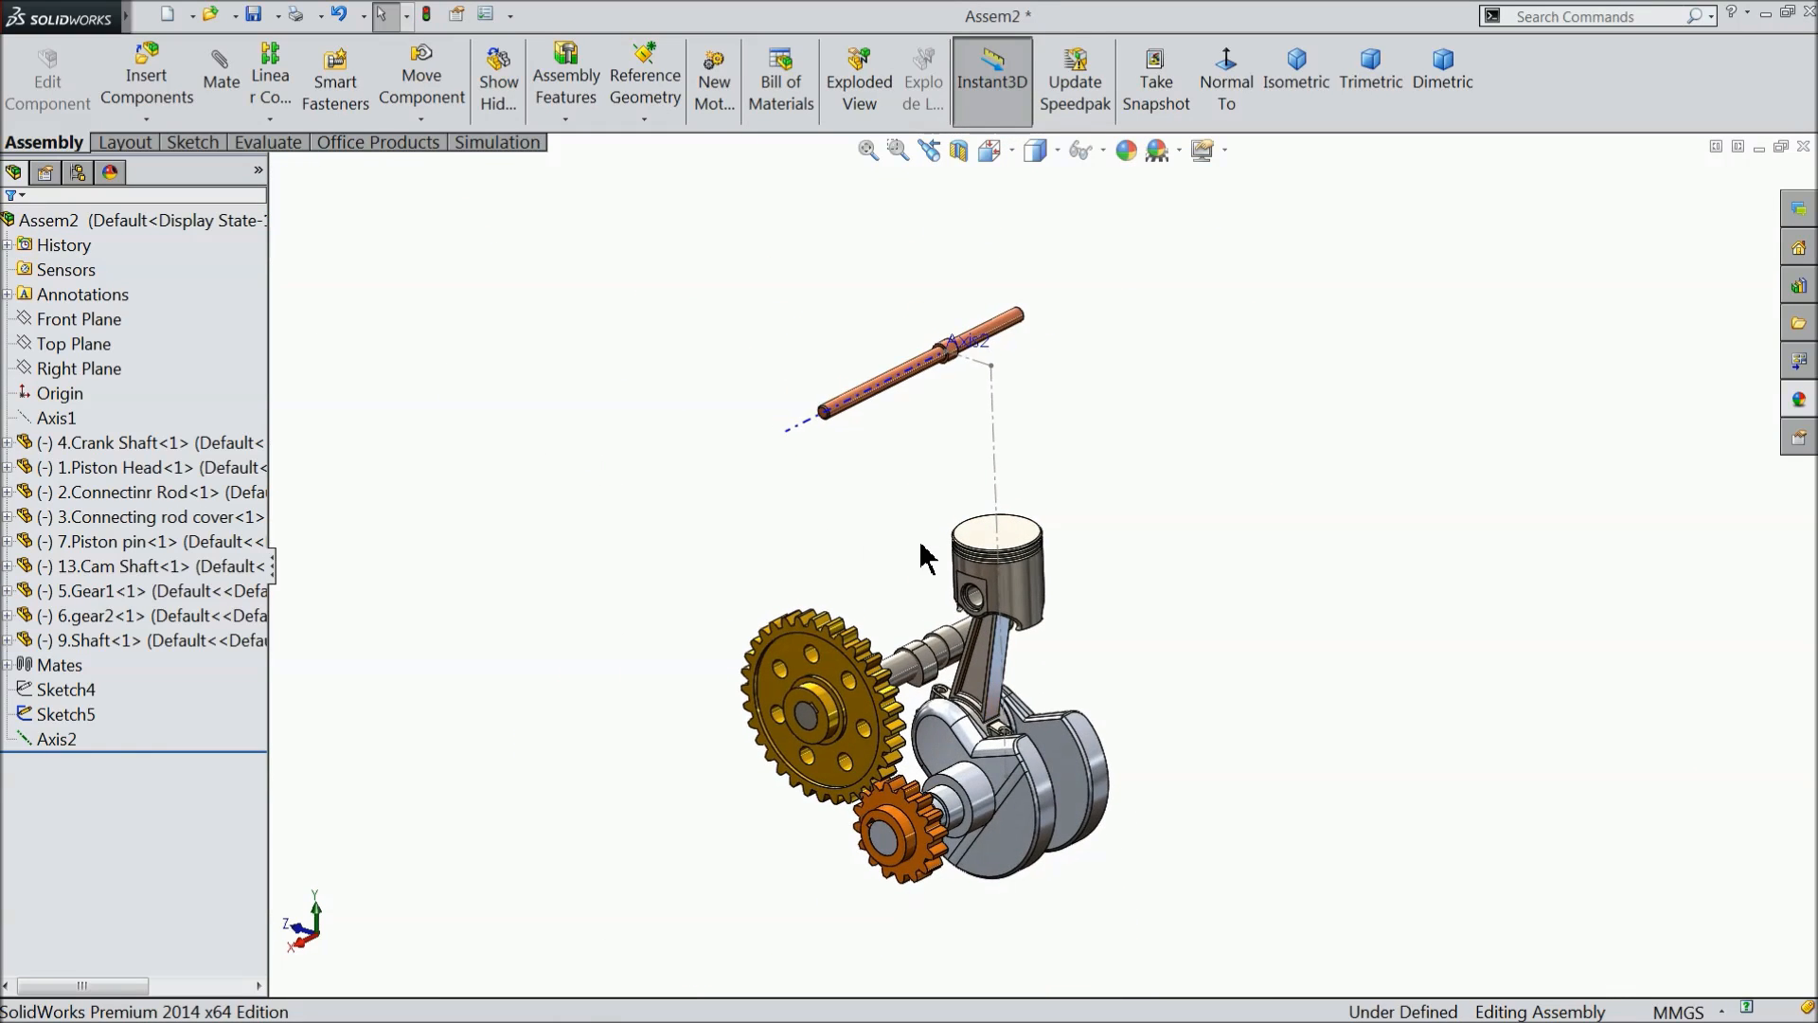
pyautogui.scroll(-3, 893, 515)
pyautogui.scroll(2, 925, 581)
pyautogui.moveTo(1009, 596); pyautogui.dragTo(1007, 584, button='middle')
pyautogui.scroll(2, 1013, 589)
pyautogui.scroll(-2, 1054, 727)
pyautogui.scroll(-1, 1080, 749)
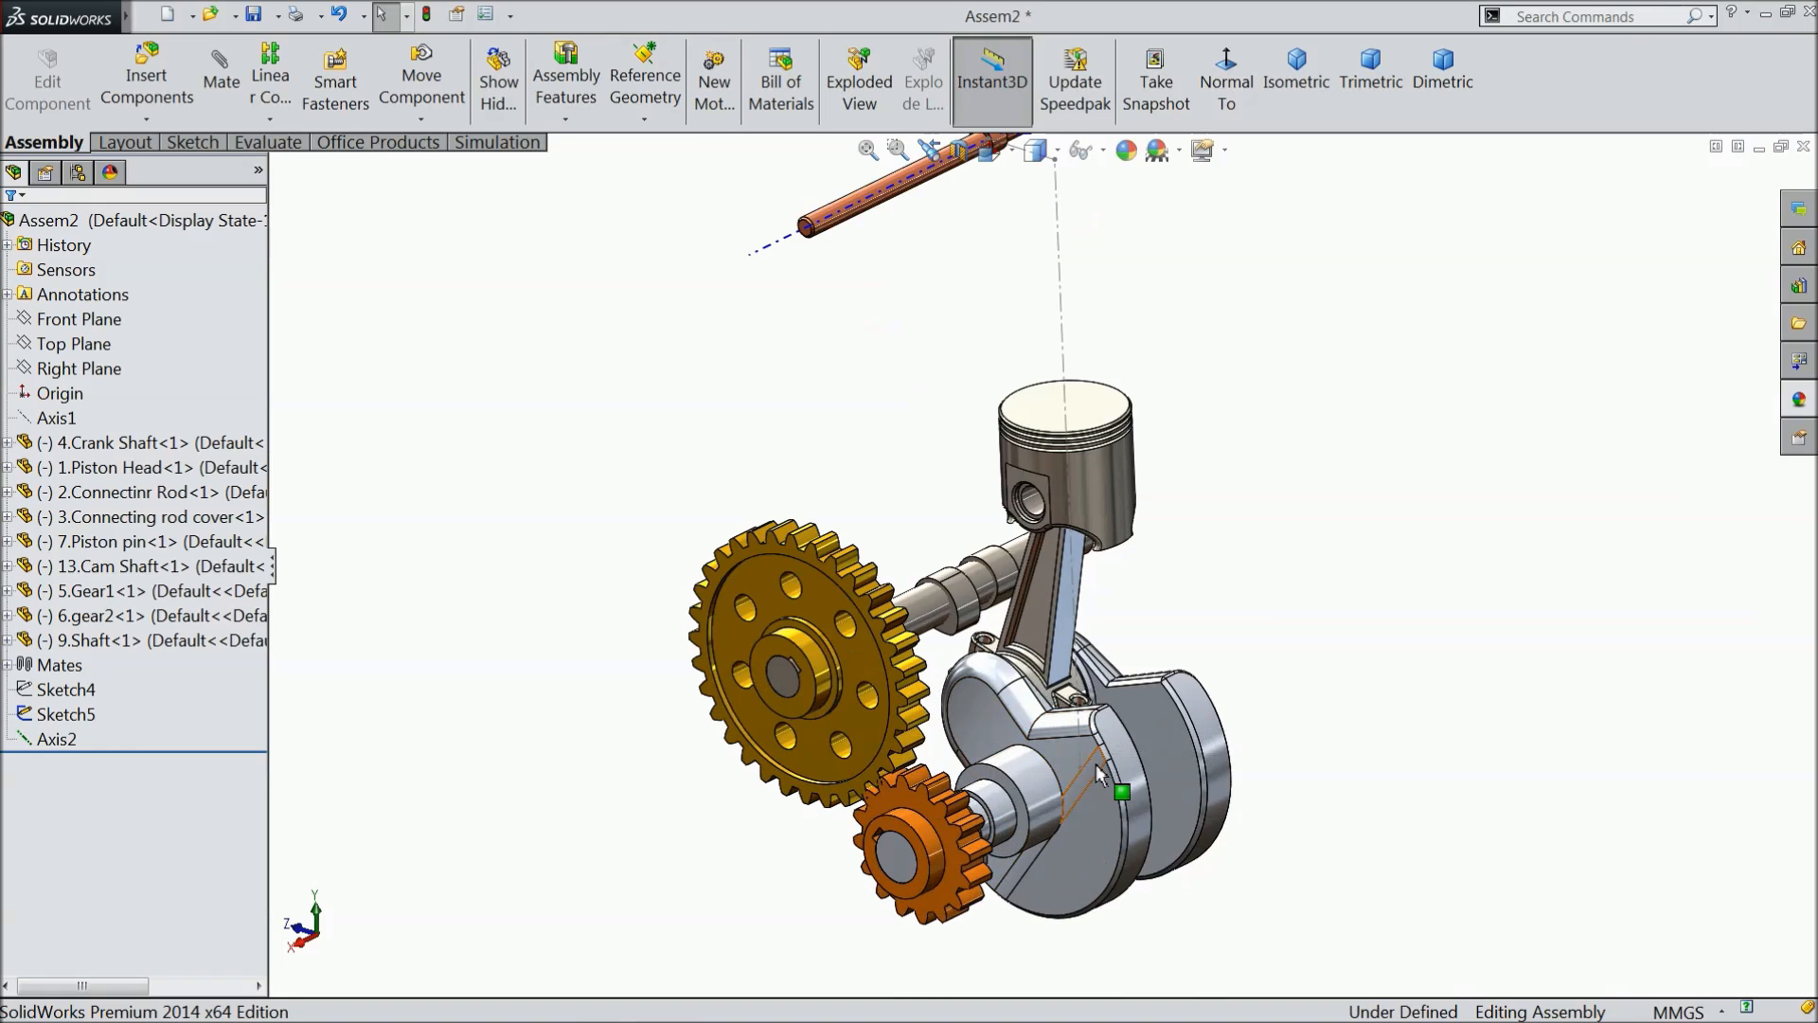
# - Rotate the crank shaft back and forth to test how the connecting rod and piston travel along the vertical centerline
pyautogui.moveTo(1110, 807)
pyautogui.mouseDown()
pyautogui.moveTo(1047, 933)
pyautogui.moveTo(975, 748)
pyautogui.moveTo(1110, 775)
pyautogui.mouseUp()
pyautogui.moveTo(1139, 857); pyautogui.dragTo(1047, 788)
pyautogui.moveTo(1086, 865); pyautogui.dragTo(1086, 777)
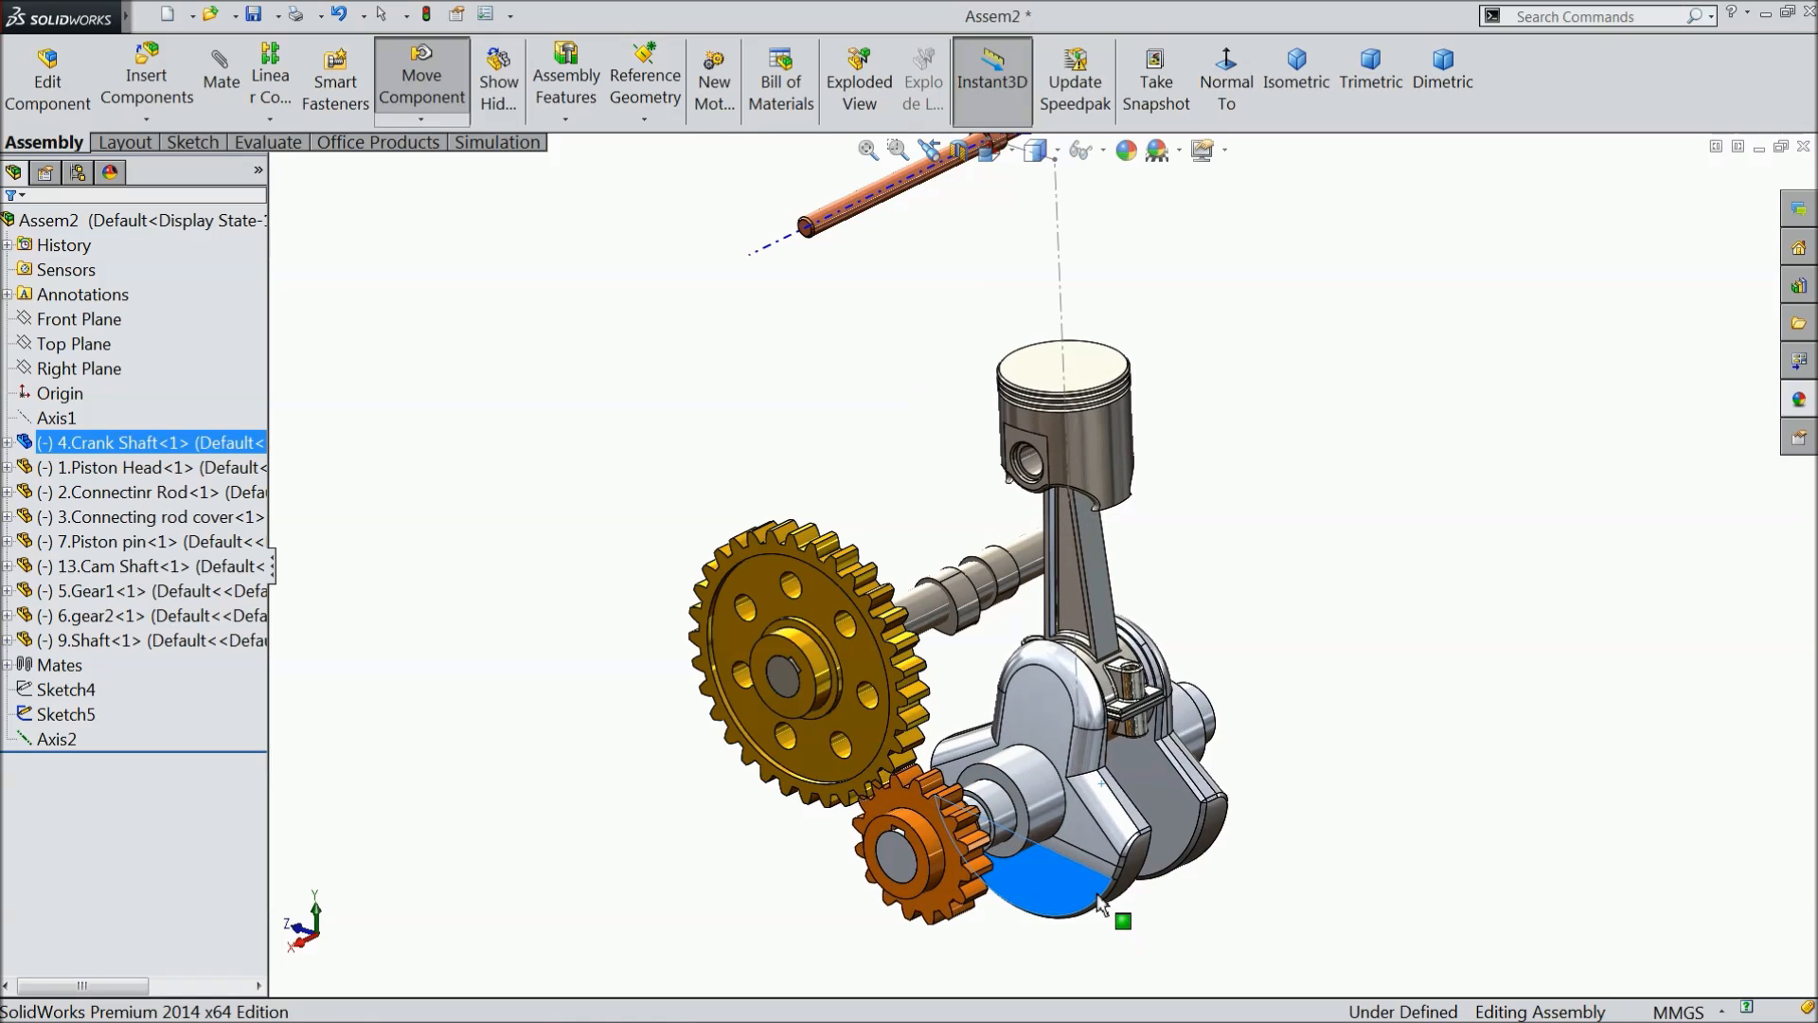
pyautogui.moveTo(1101, 904); pyautogui.dragTo(1101, 898)
pyautogui.click(845, 383)
# - Hide Axis2, the reference axis running through the upper shaft
pyautogui.scroll(2, 835, 398)
pyautogui.moveTo(880, 439); pyautogui.dragTo(878, 481, button='middle')
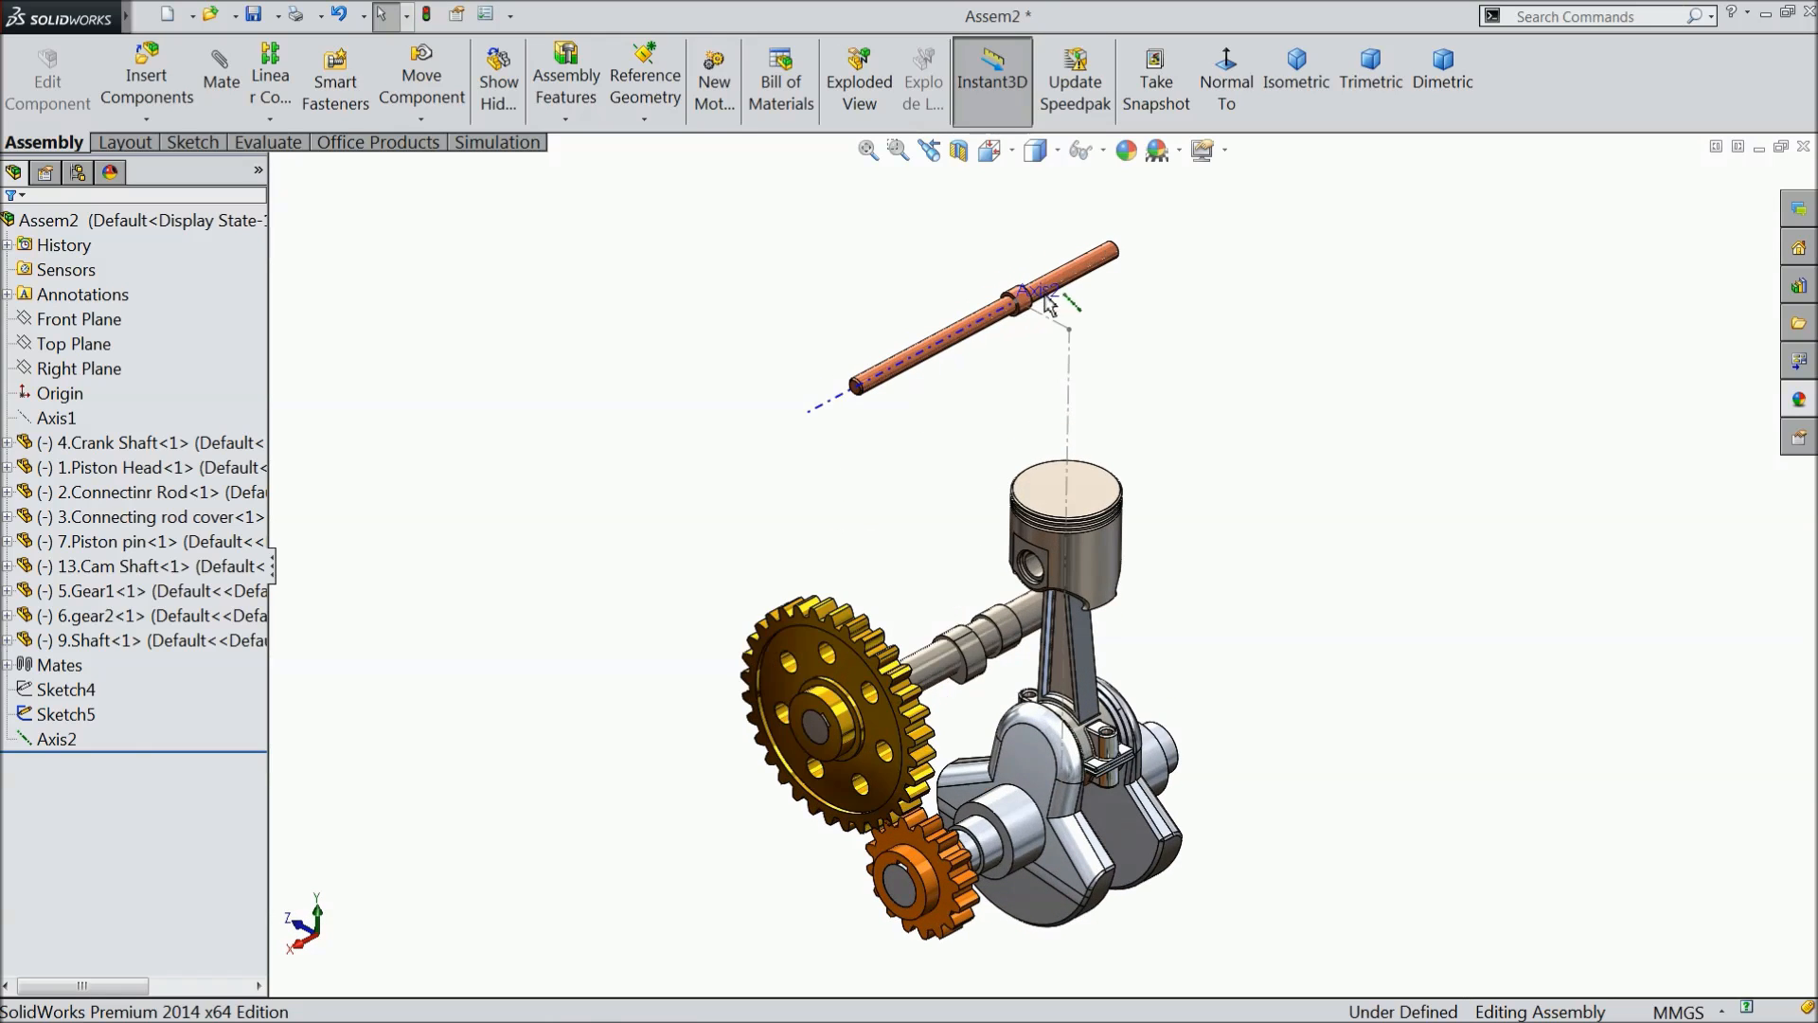
pyautogui.scroll(-3, 1046, 341)
pyautogui.moveTo(984, 413); pyautogui.dragTo(947, 419, button='middle')
pyautogui.scroll(5, 950, 441)
pyautogui.scroll(-5, 937, 550)
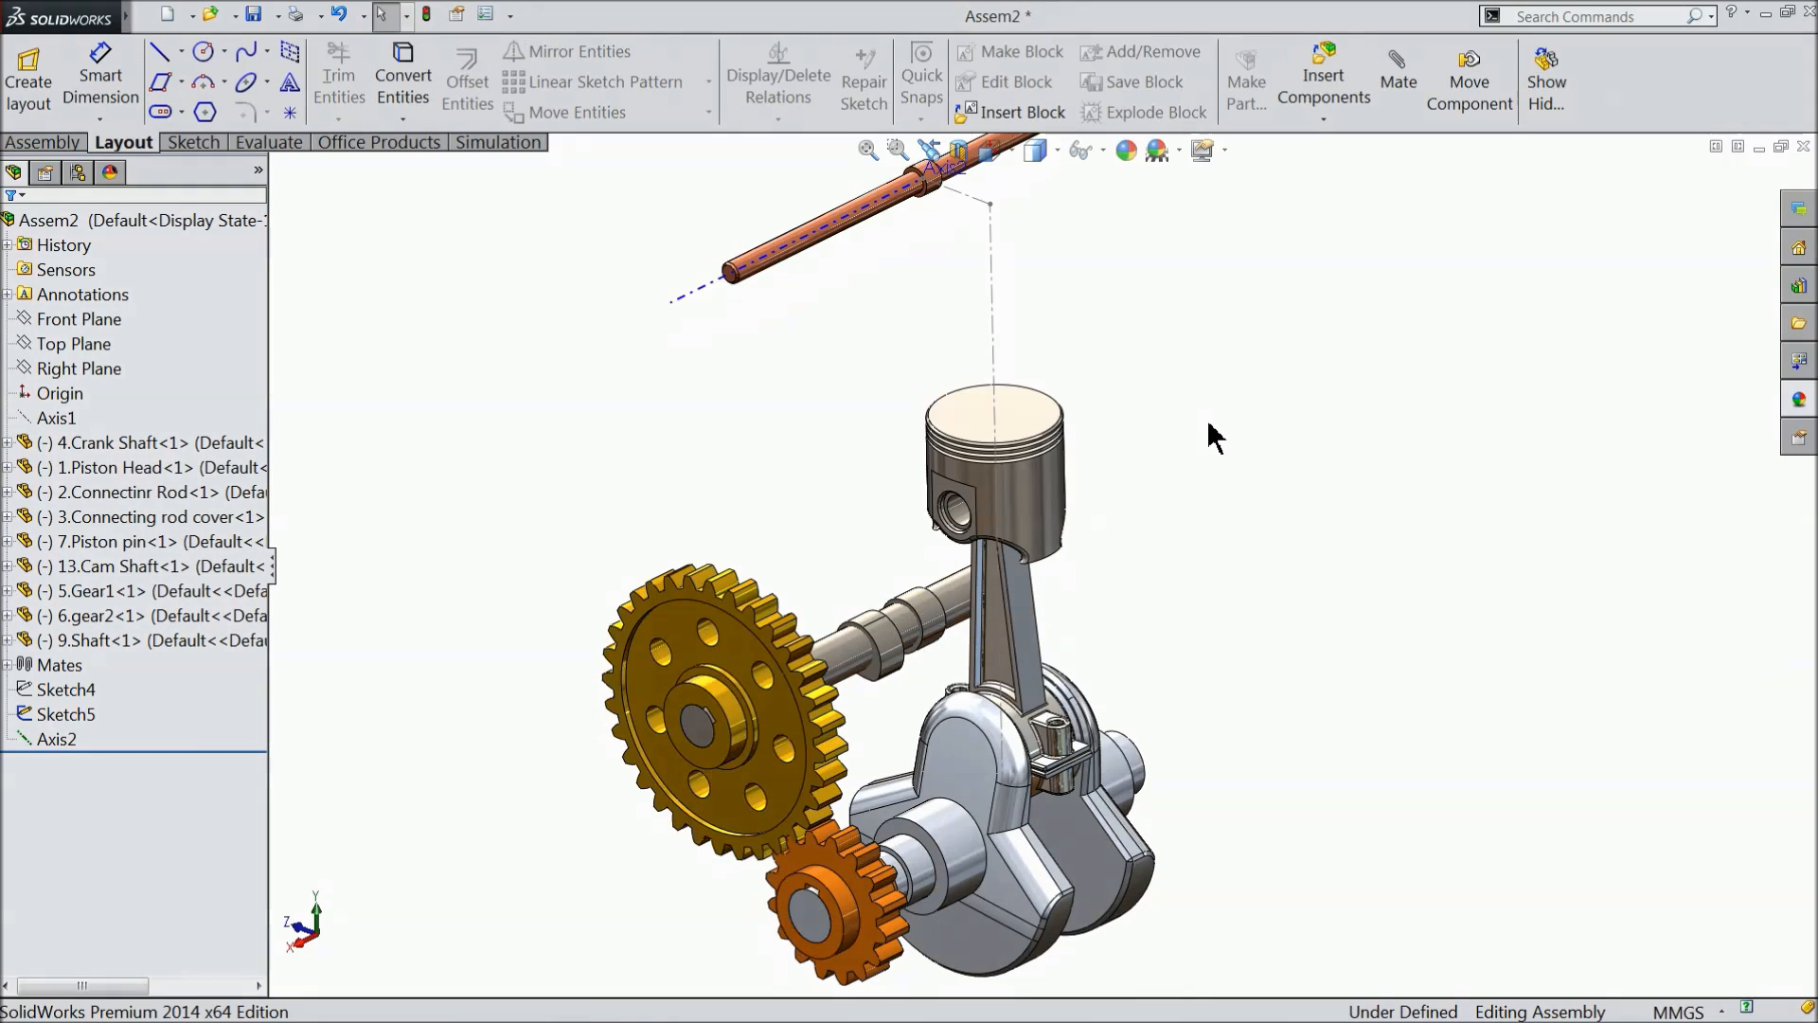
pyautogui.scroll(3, 1117, 378)
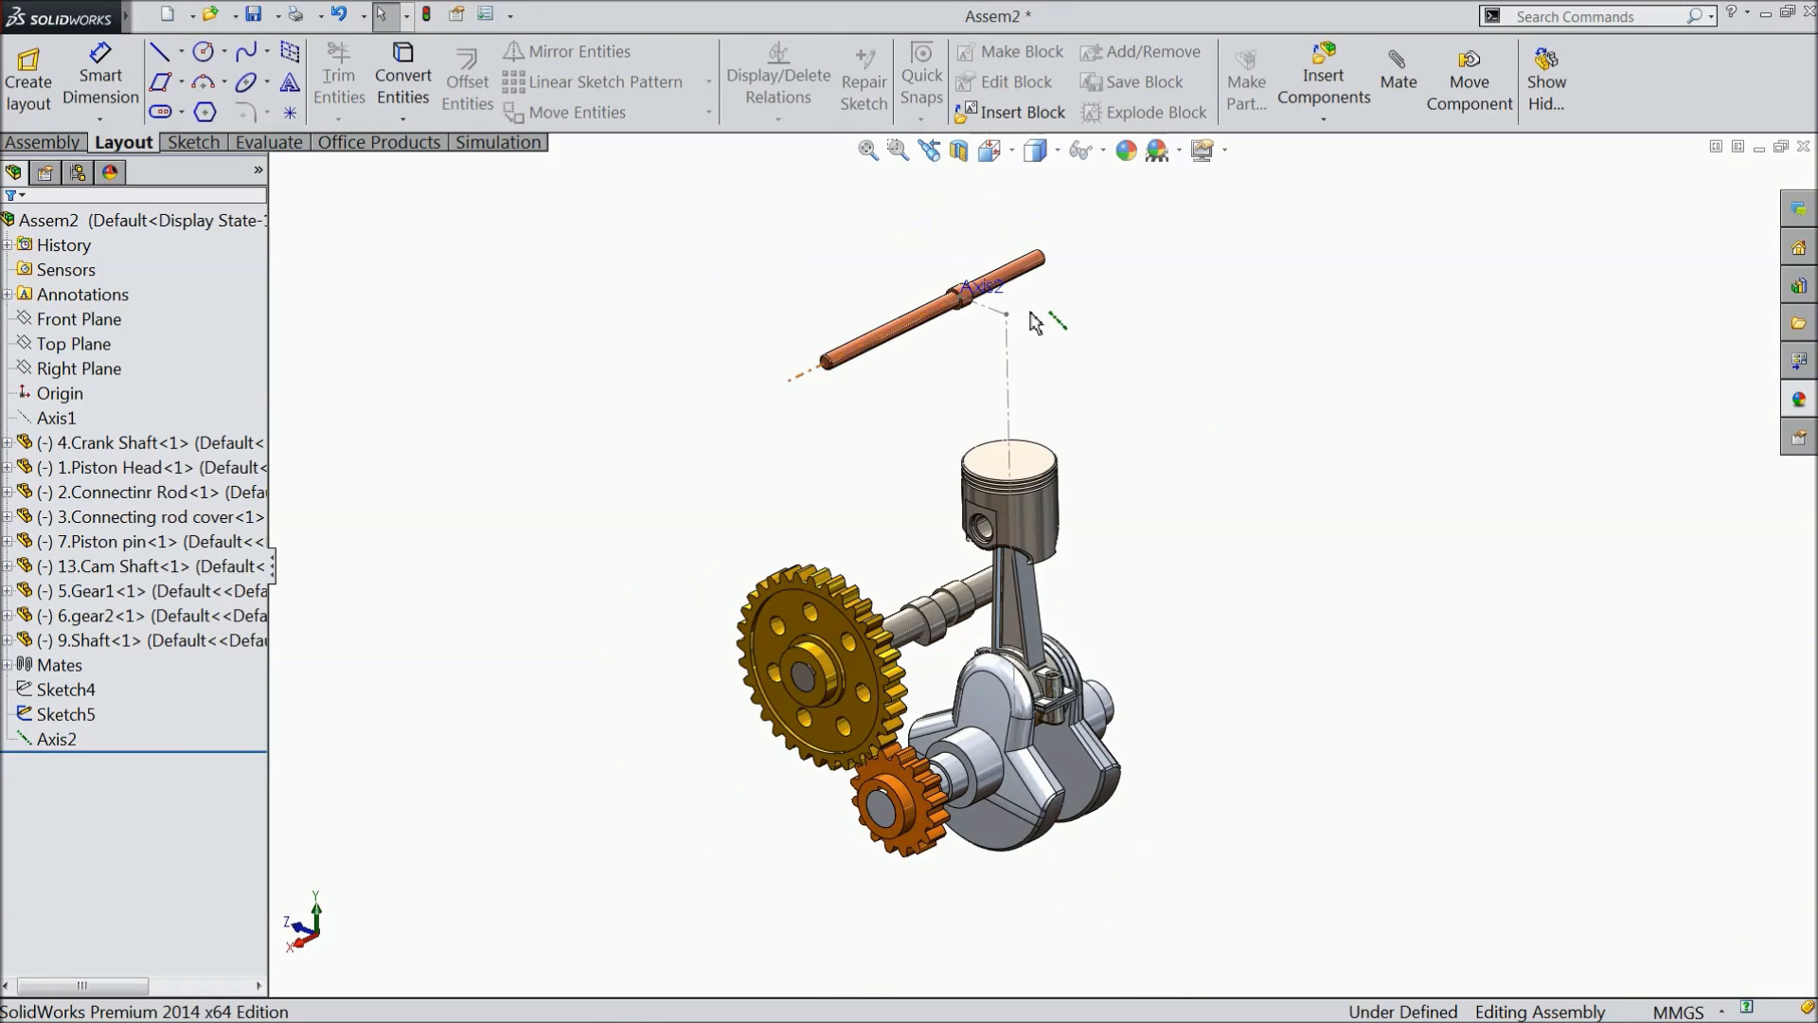
pyautogui.scroll(-6, 1026, 320)
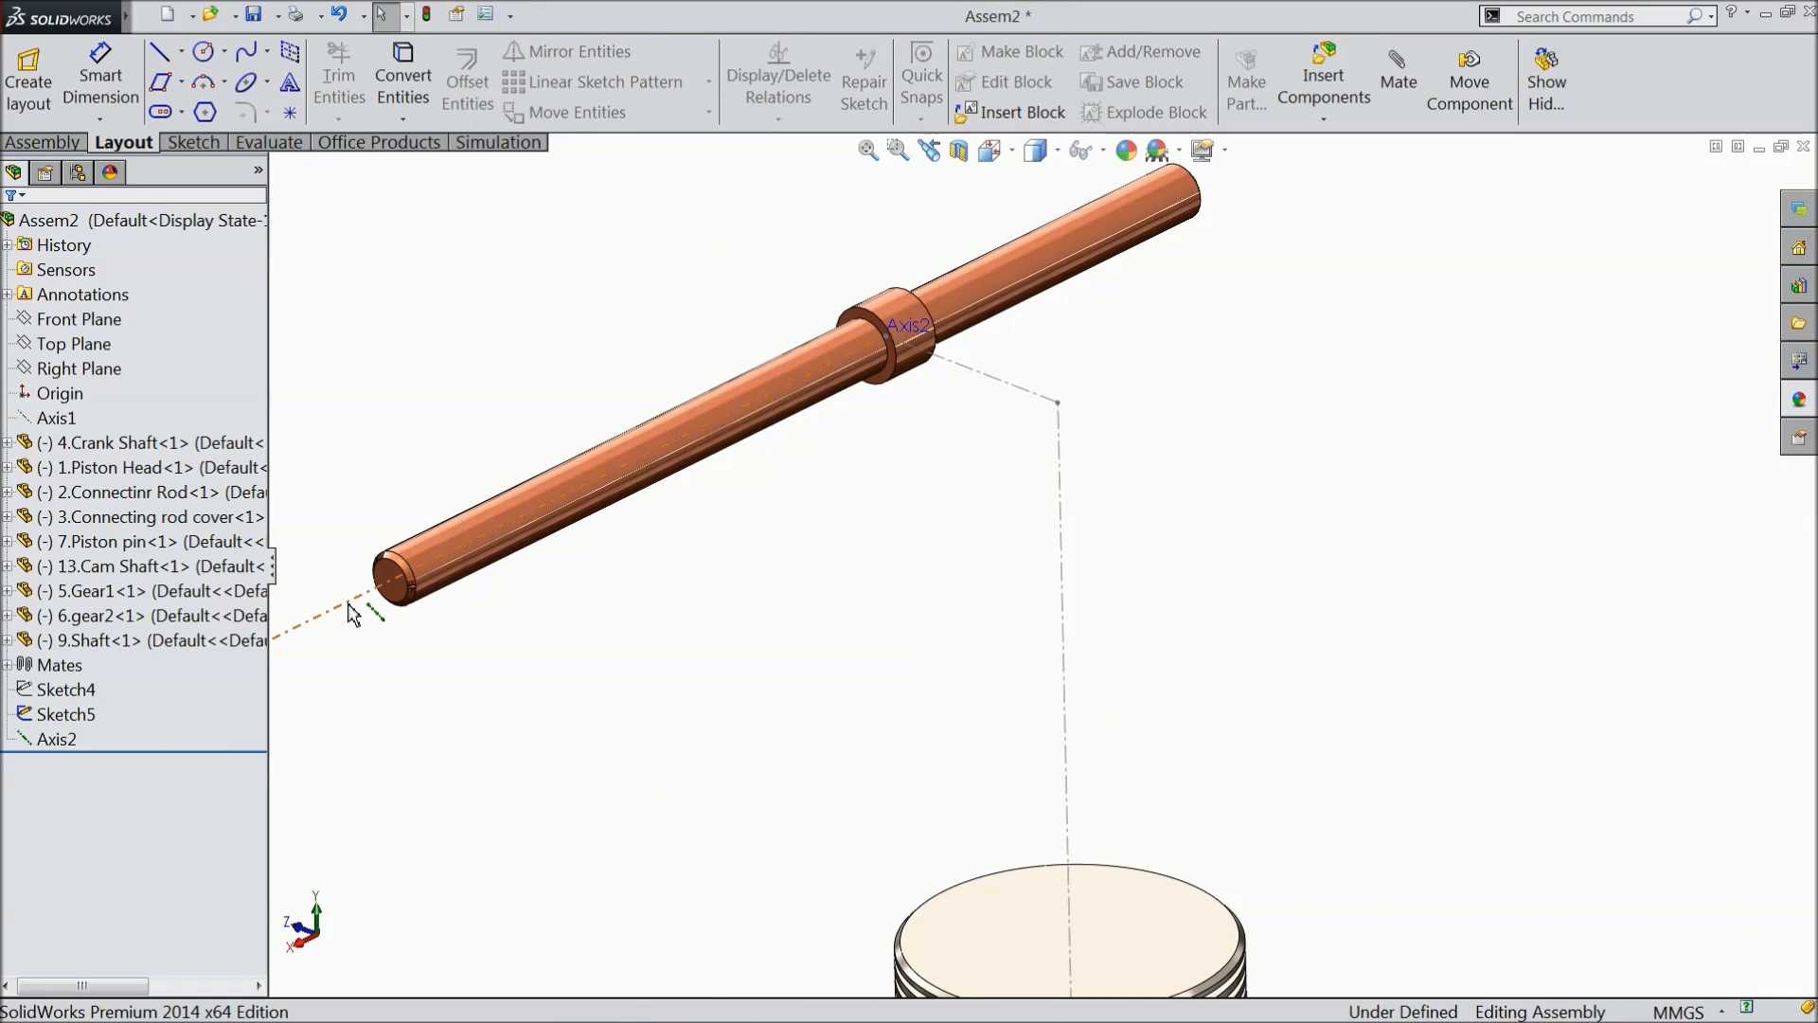
pyautogui.click(353, 613)
pyautogui.click(62, 720)
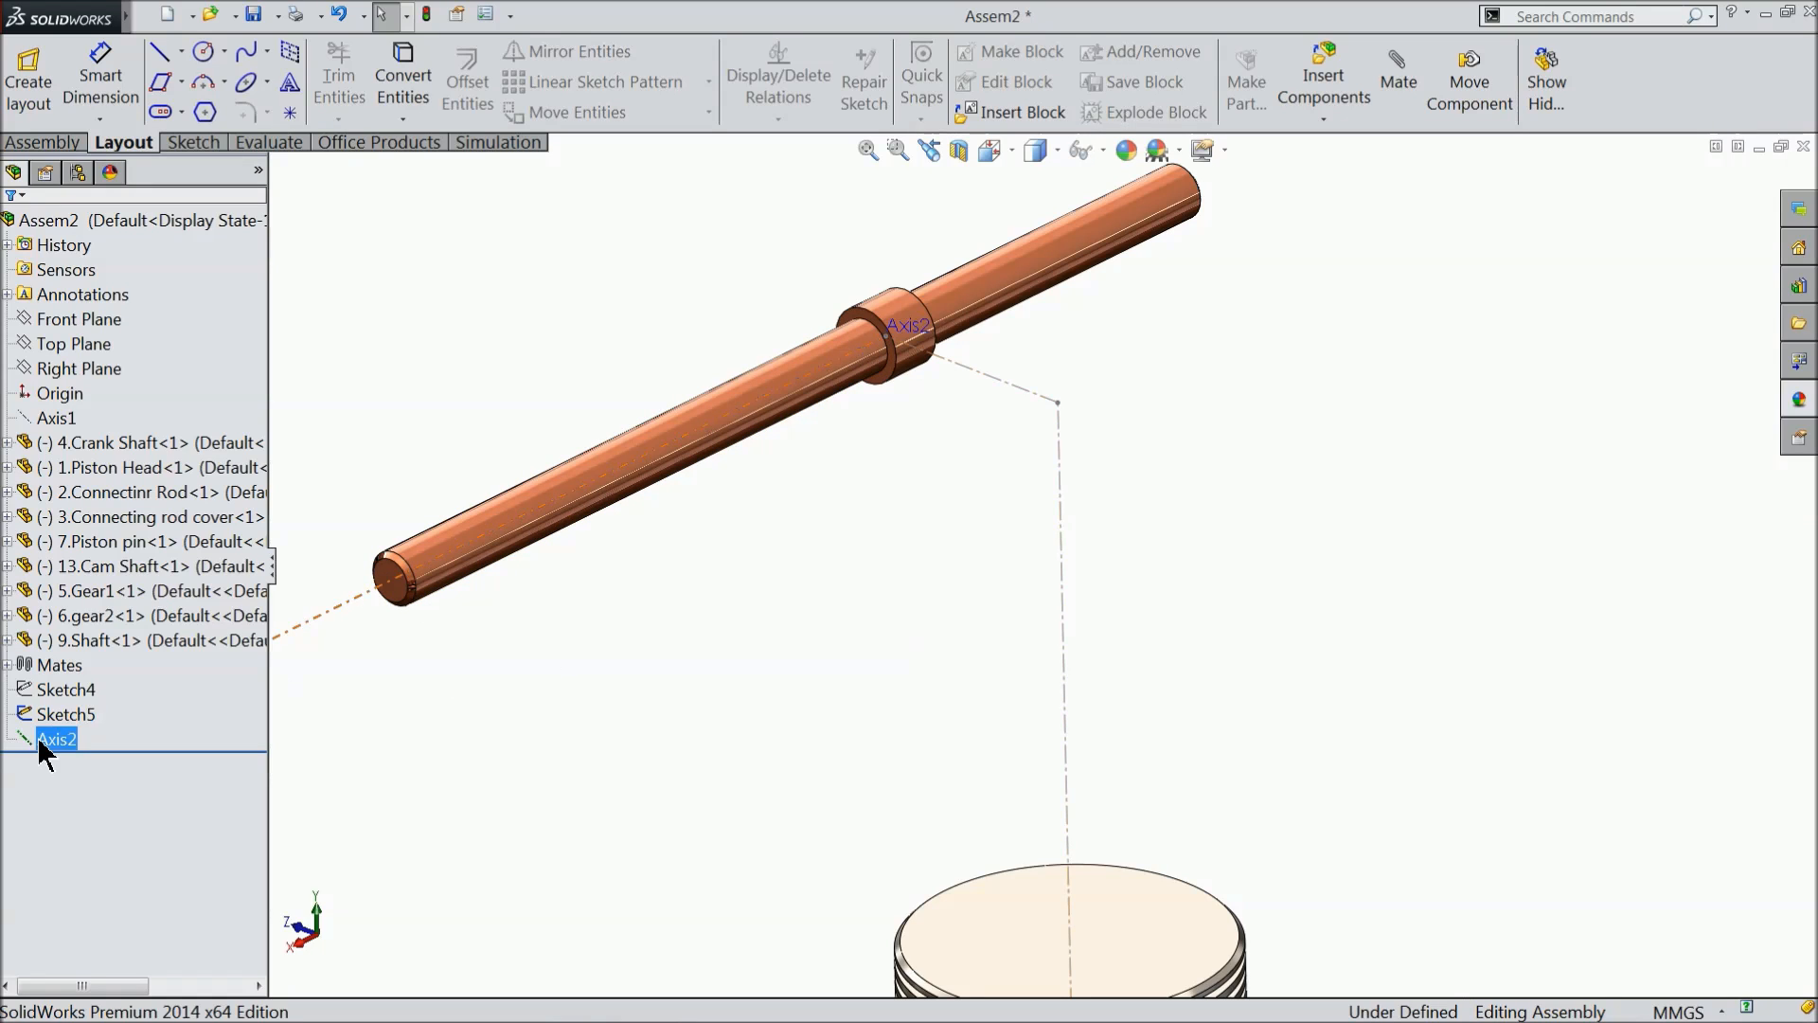
pyautogui.click(59, 715)
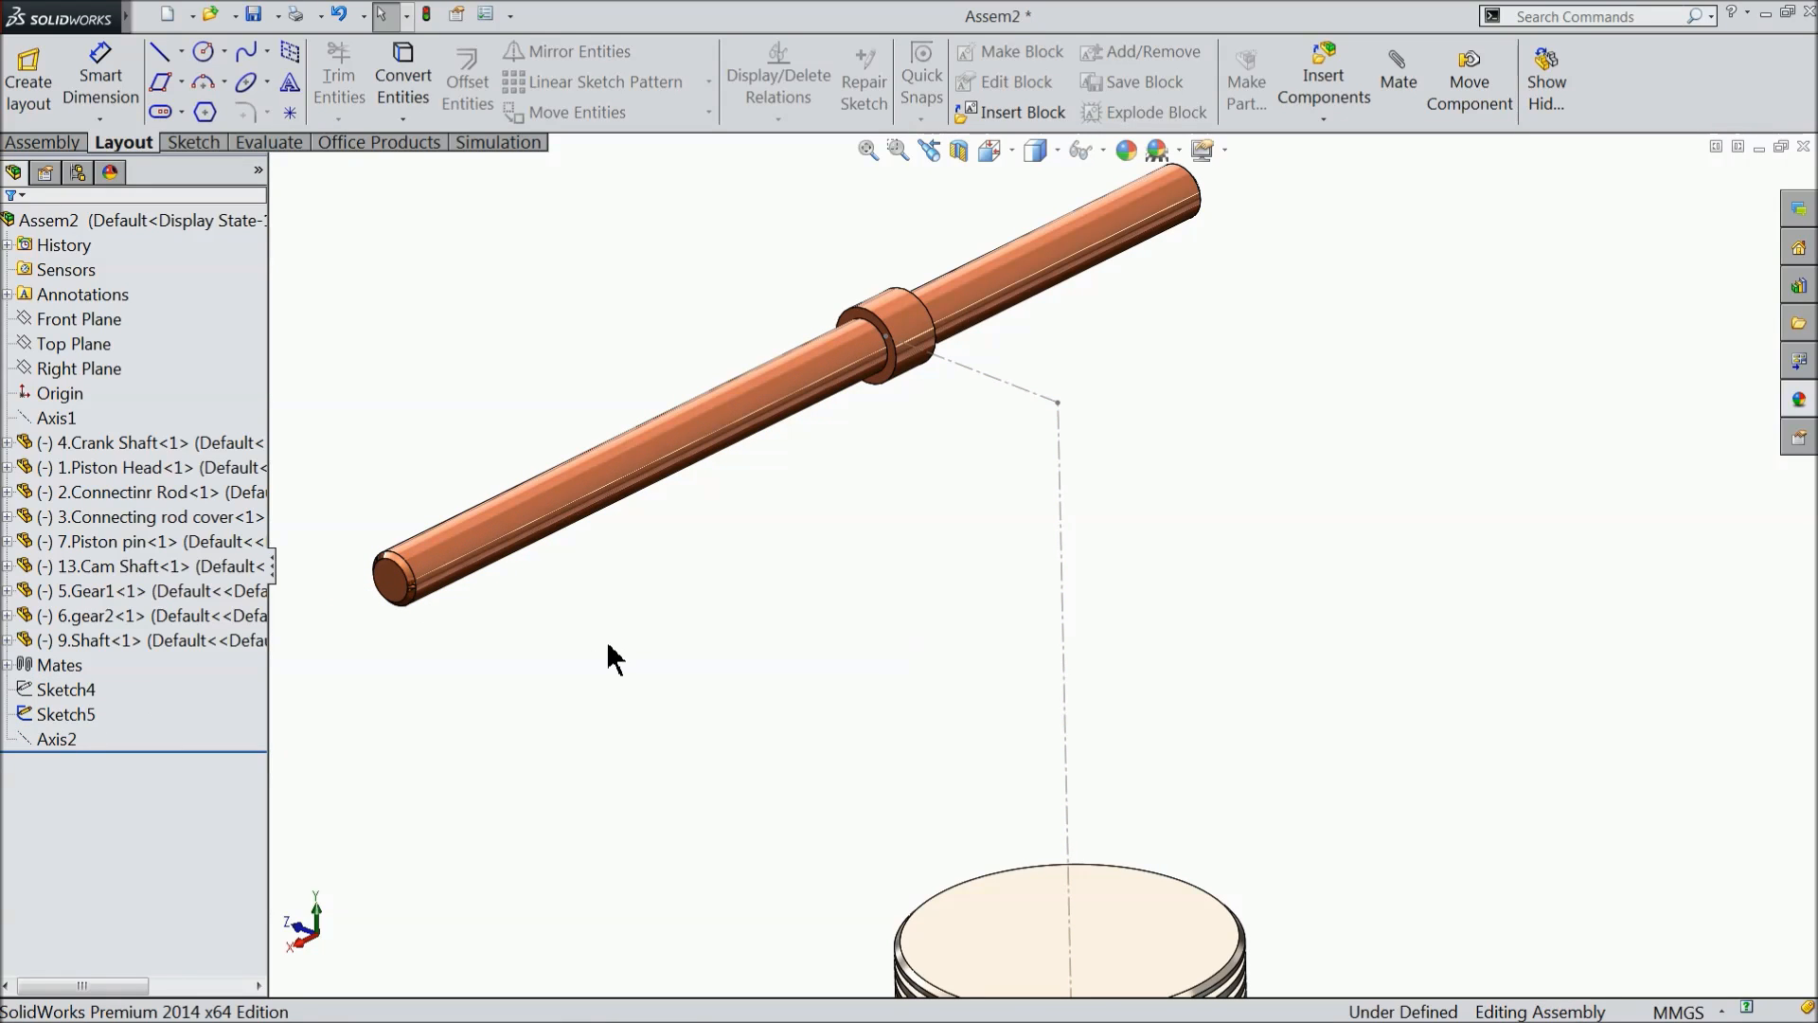
# - Insert the part 14.Rocker Arm from the Engine folder on the Desktop and place it beside the upper shaft
pyautogui.click(43, 142)
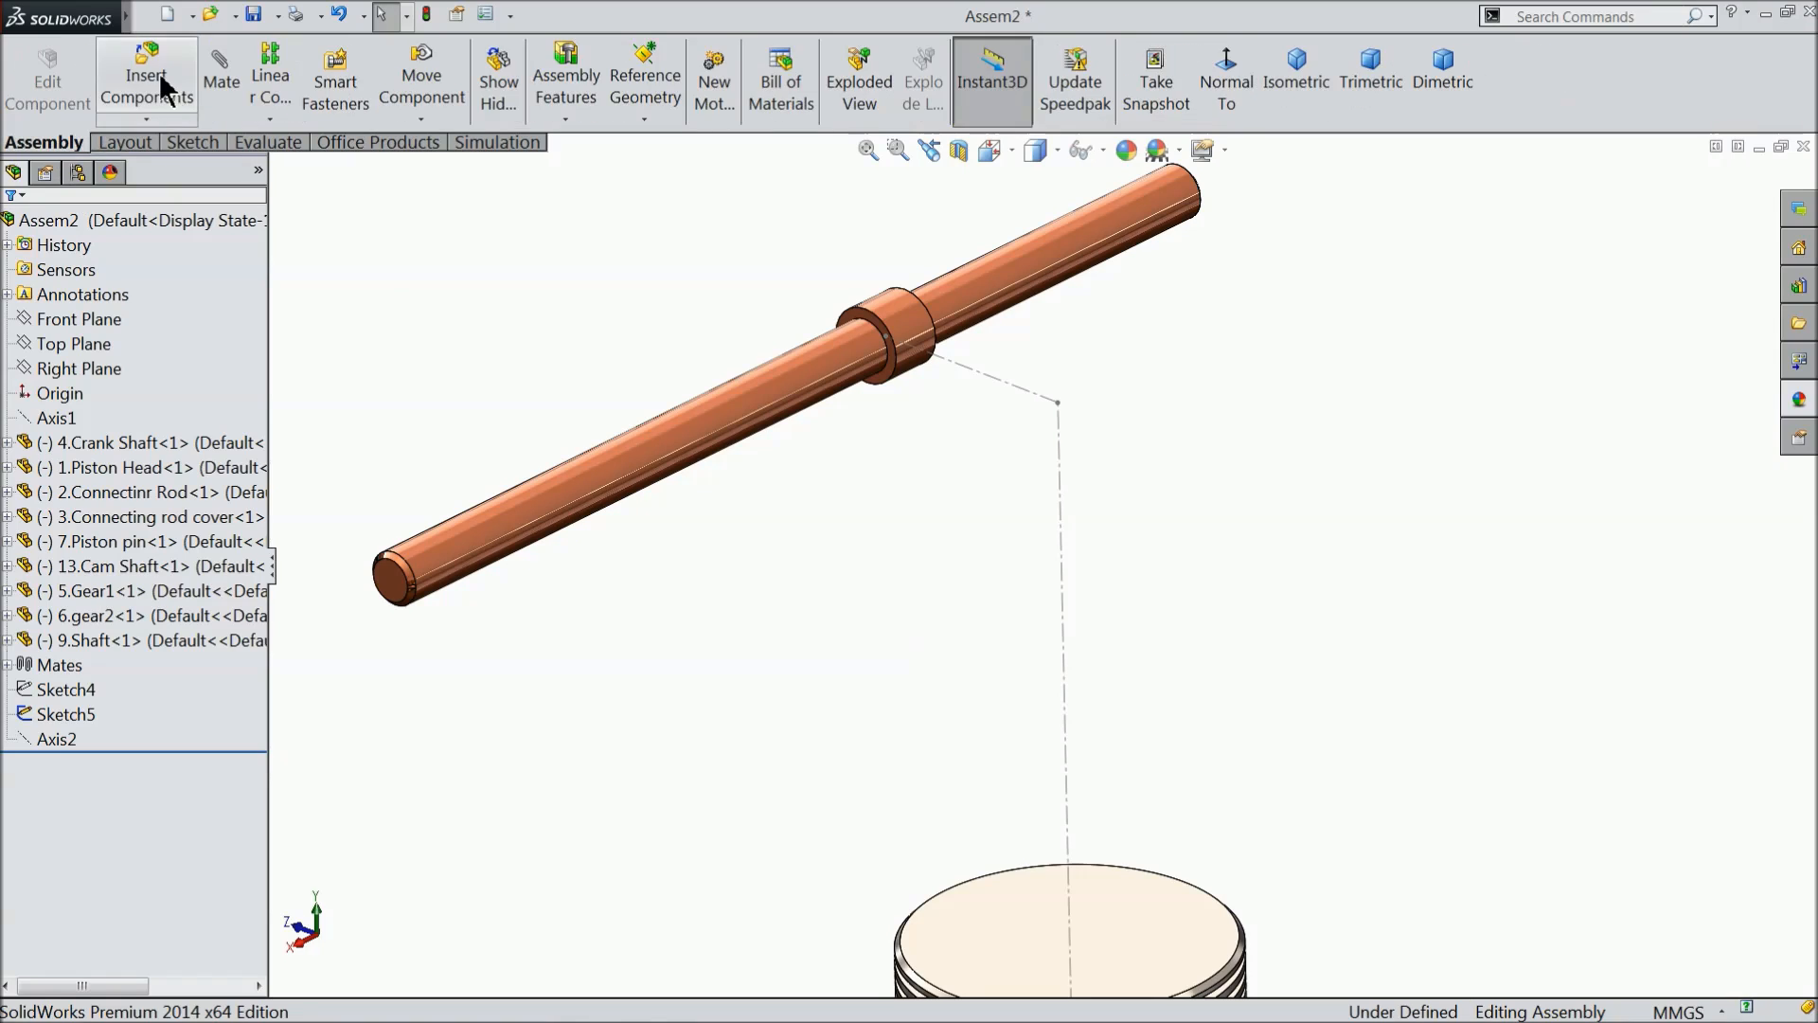
pyautogui.click(151, 85)
pyautogui.click(116, 674)
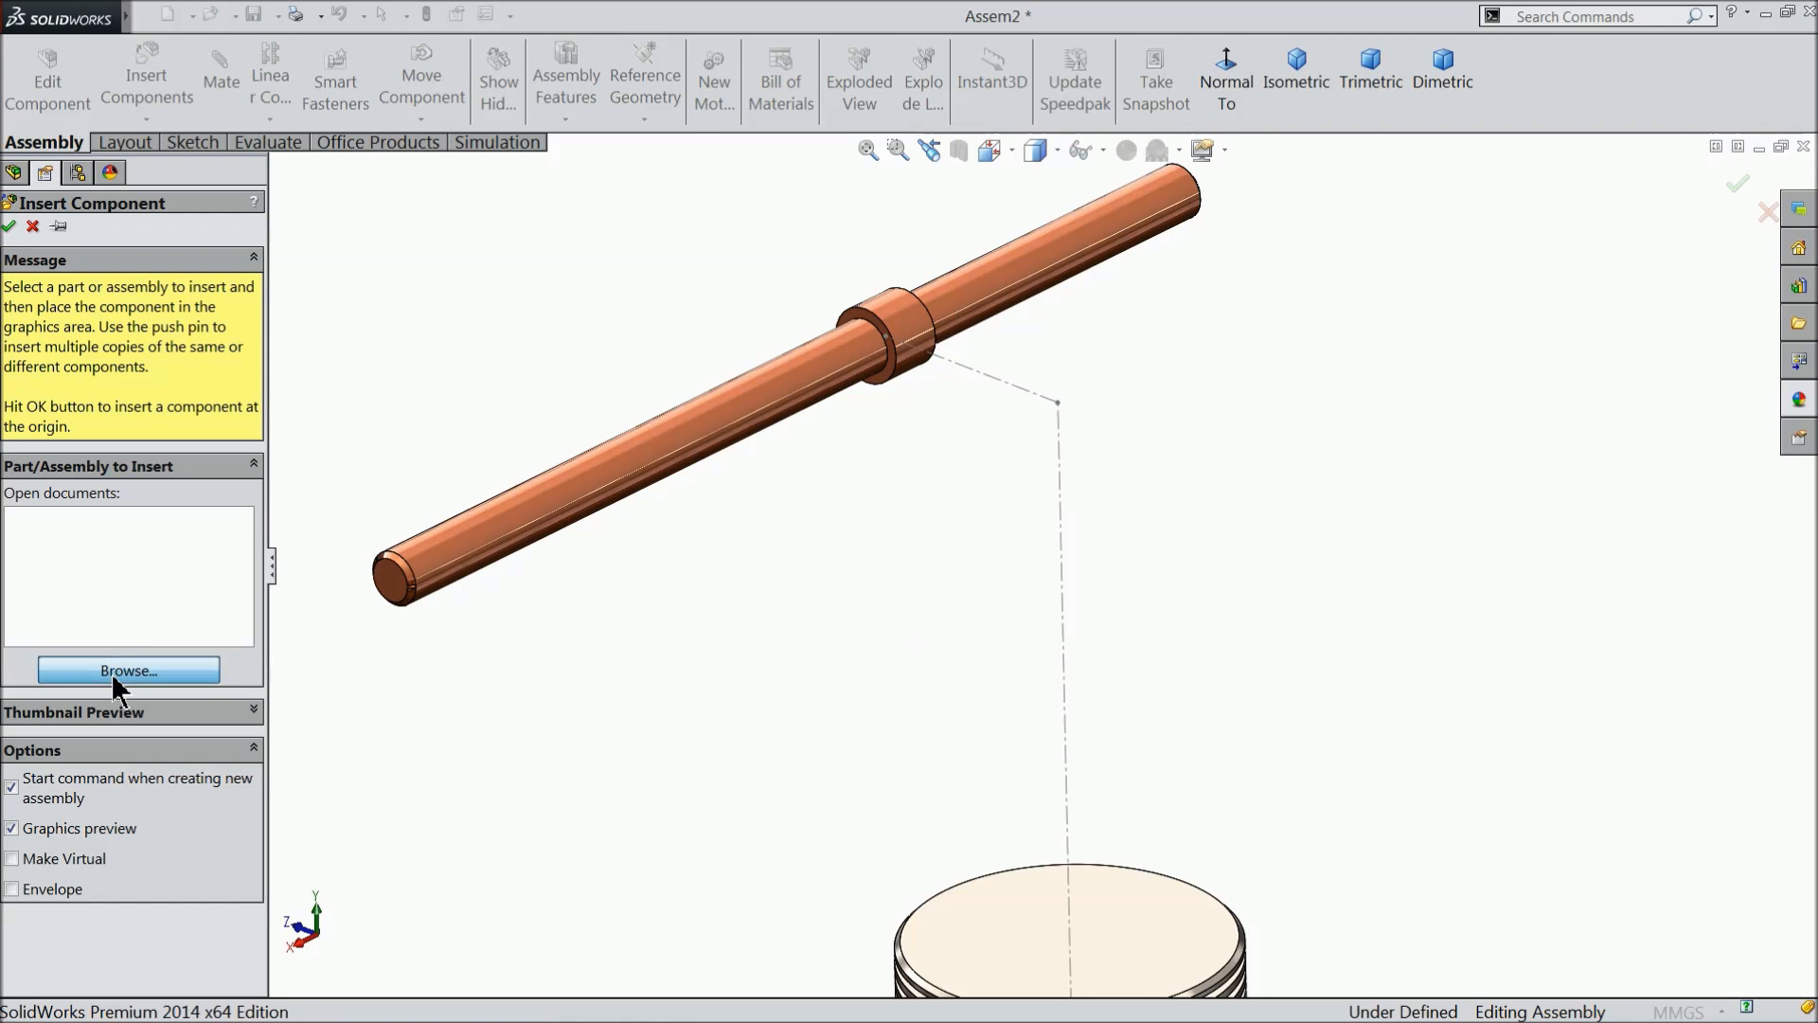
pyautogui.click(606, 268)
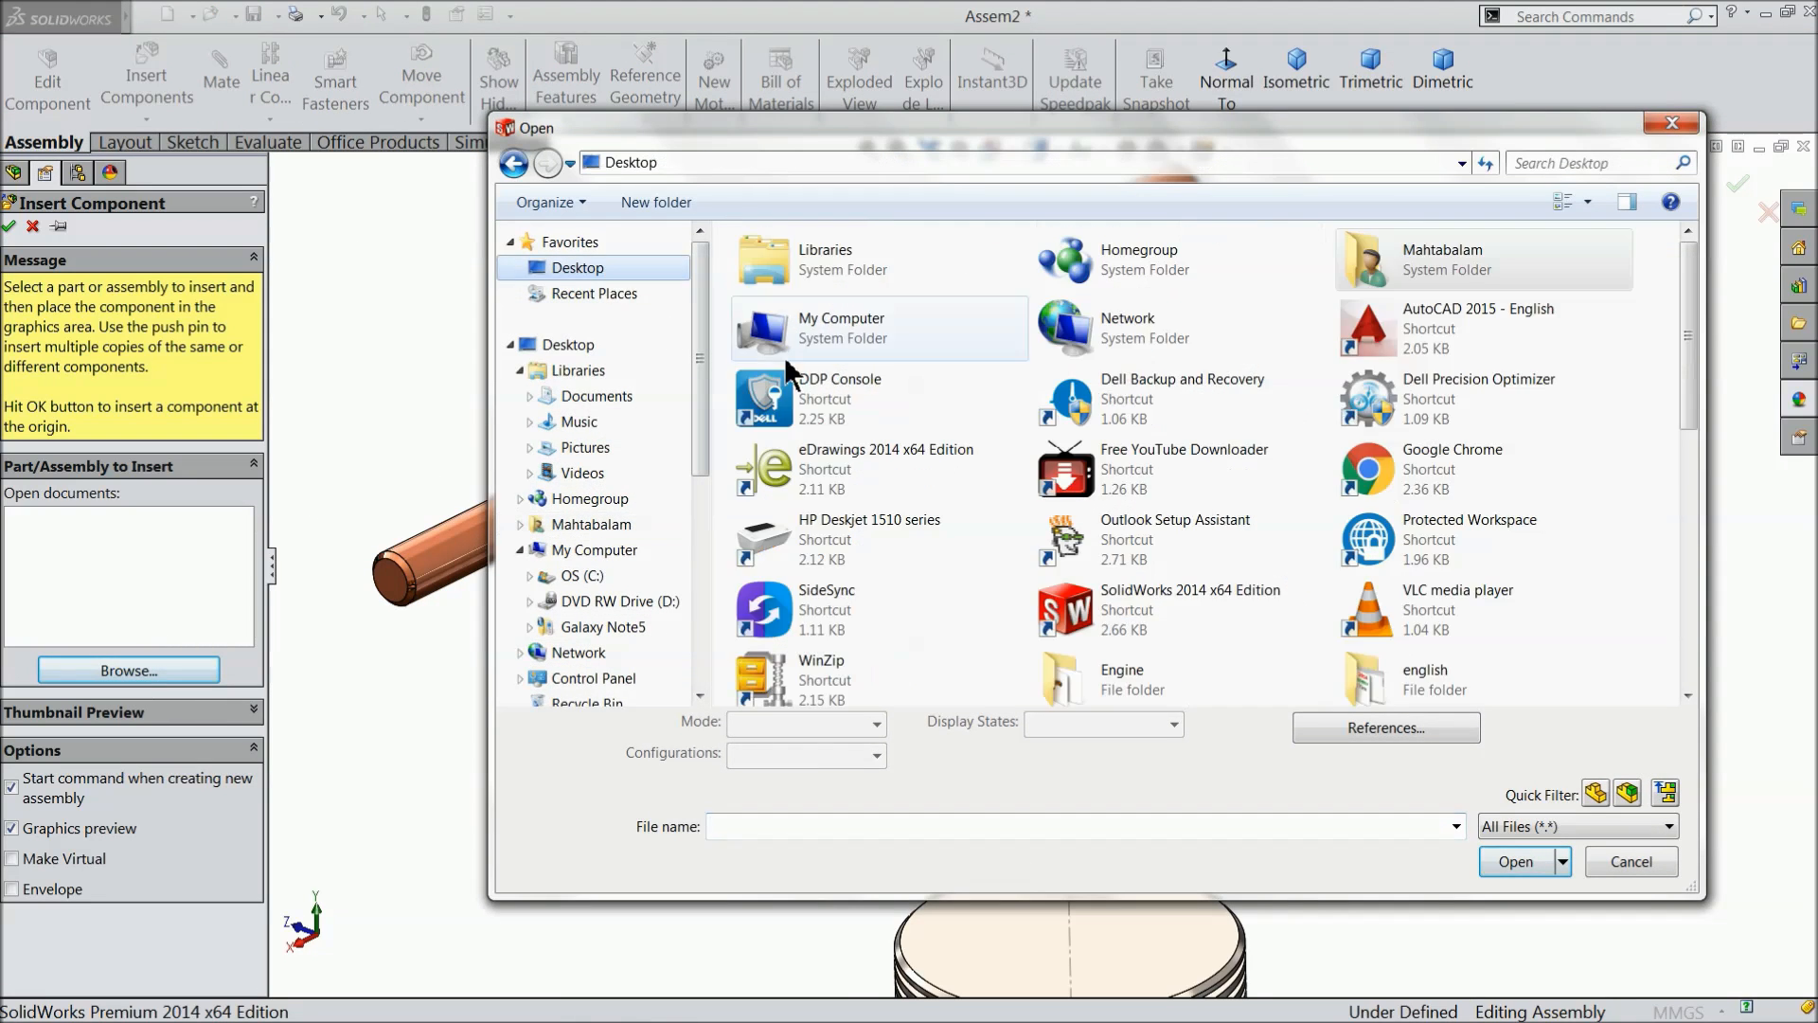
pyautogui.doubleClick(1149, 687)
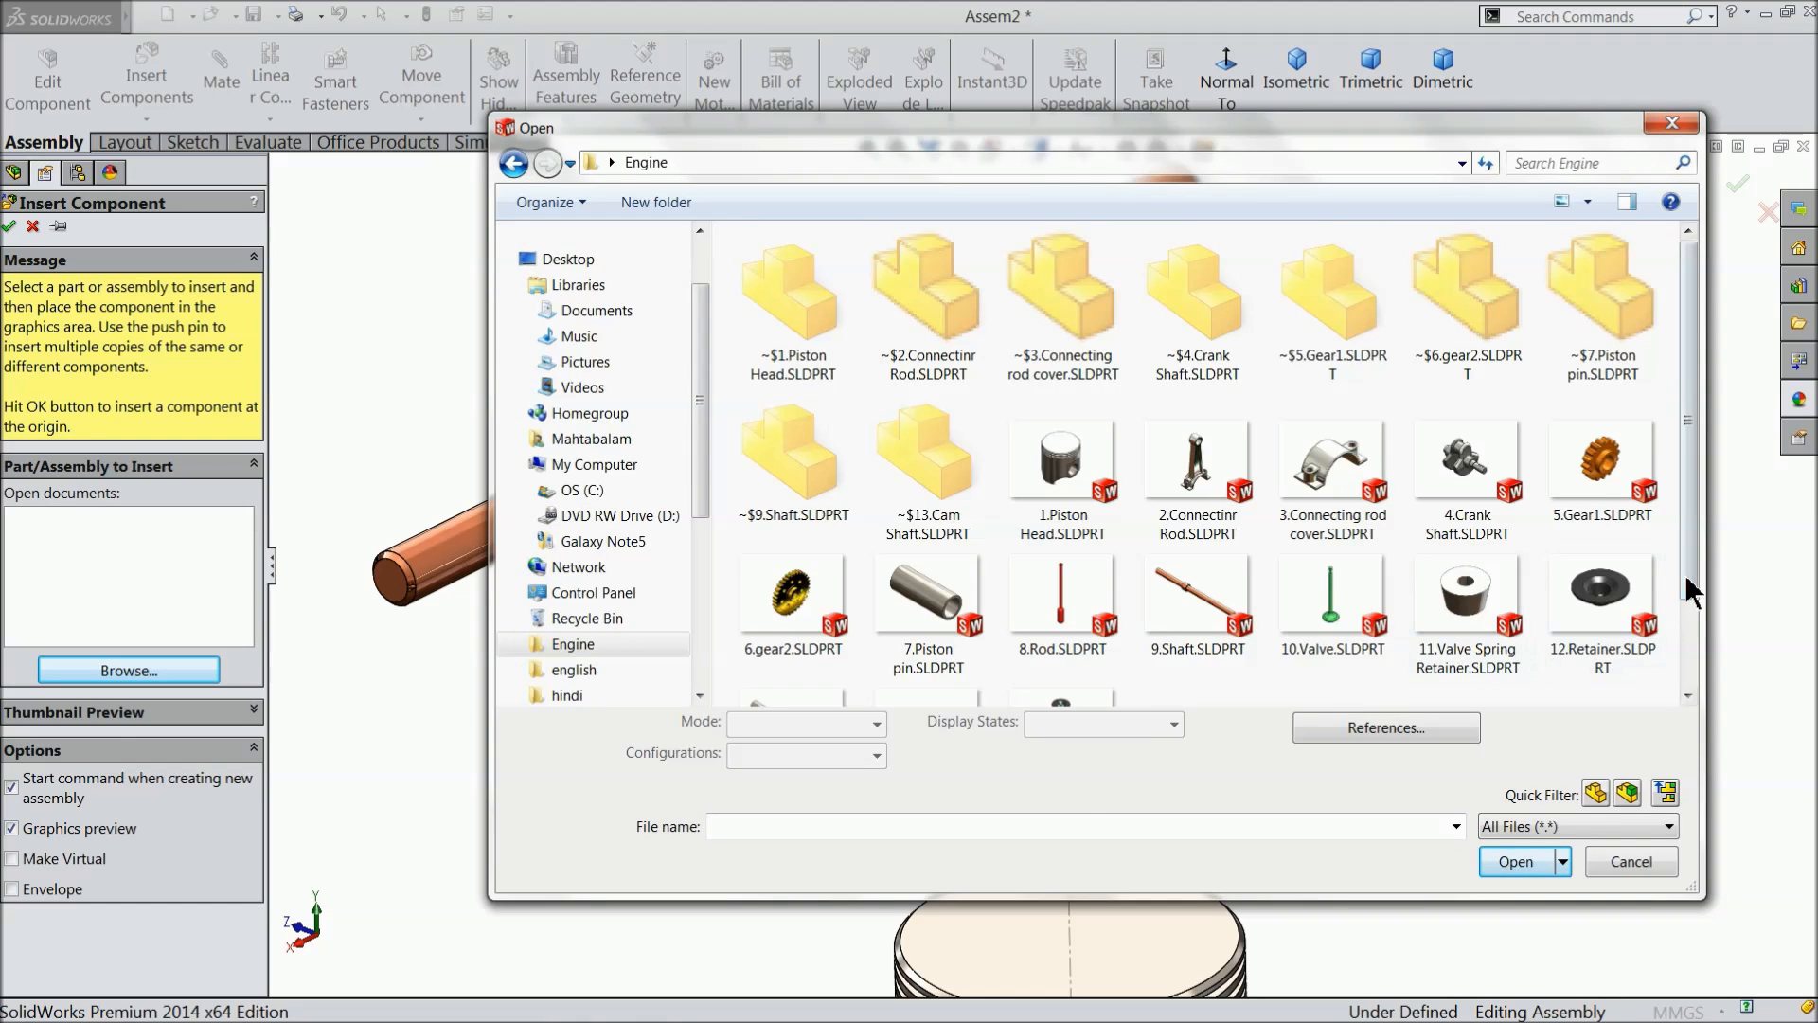
pyautogui.scroll(-1, 895, 662)
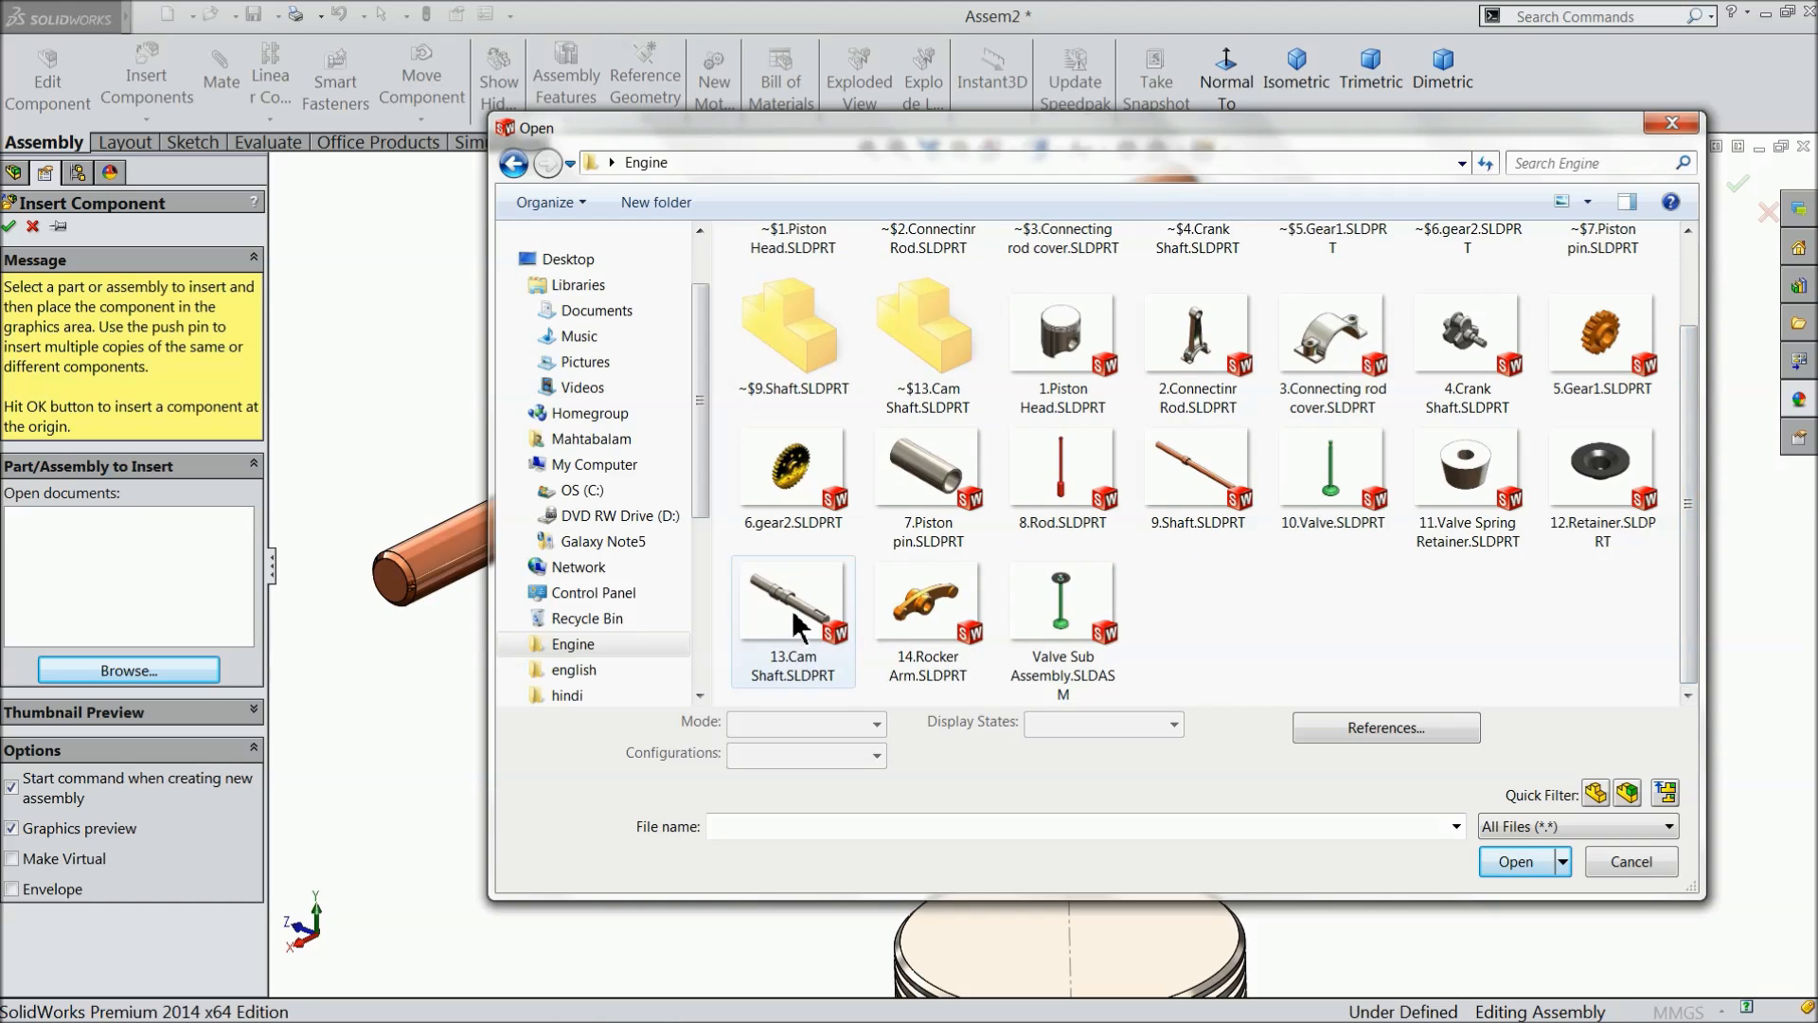
pyautogui.click(909, 625)
pyautogui.click(1531, 864)
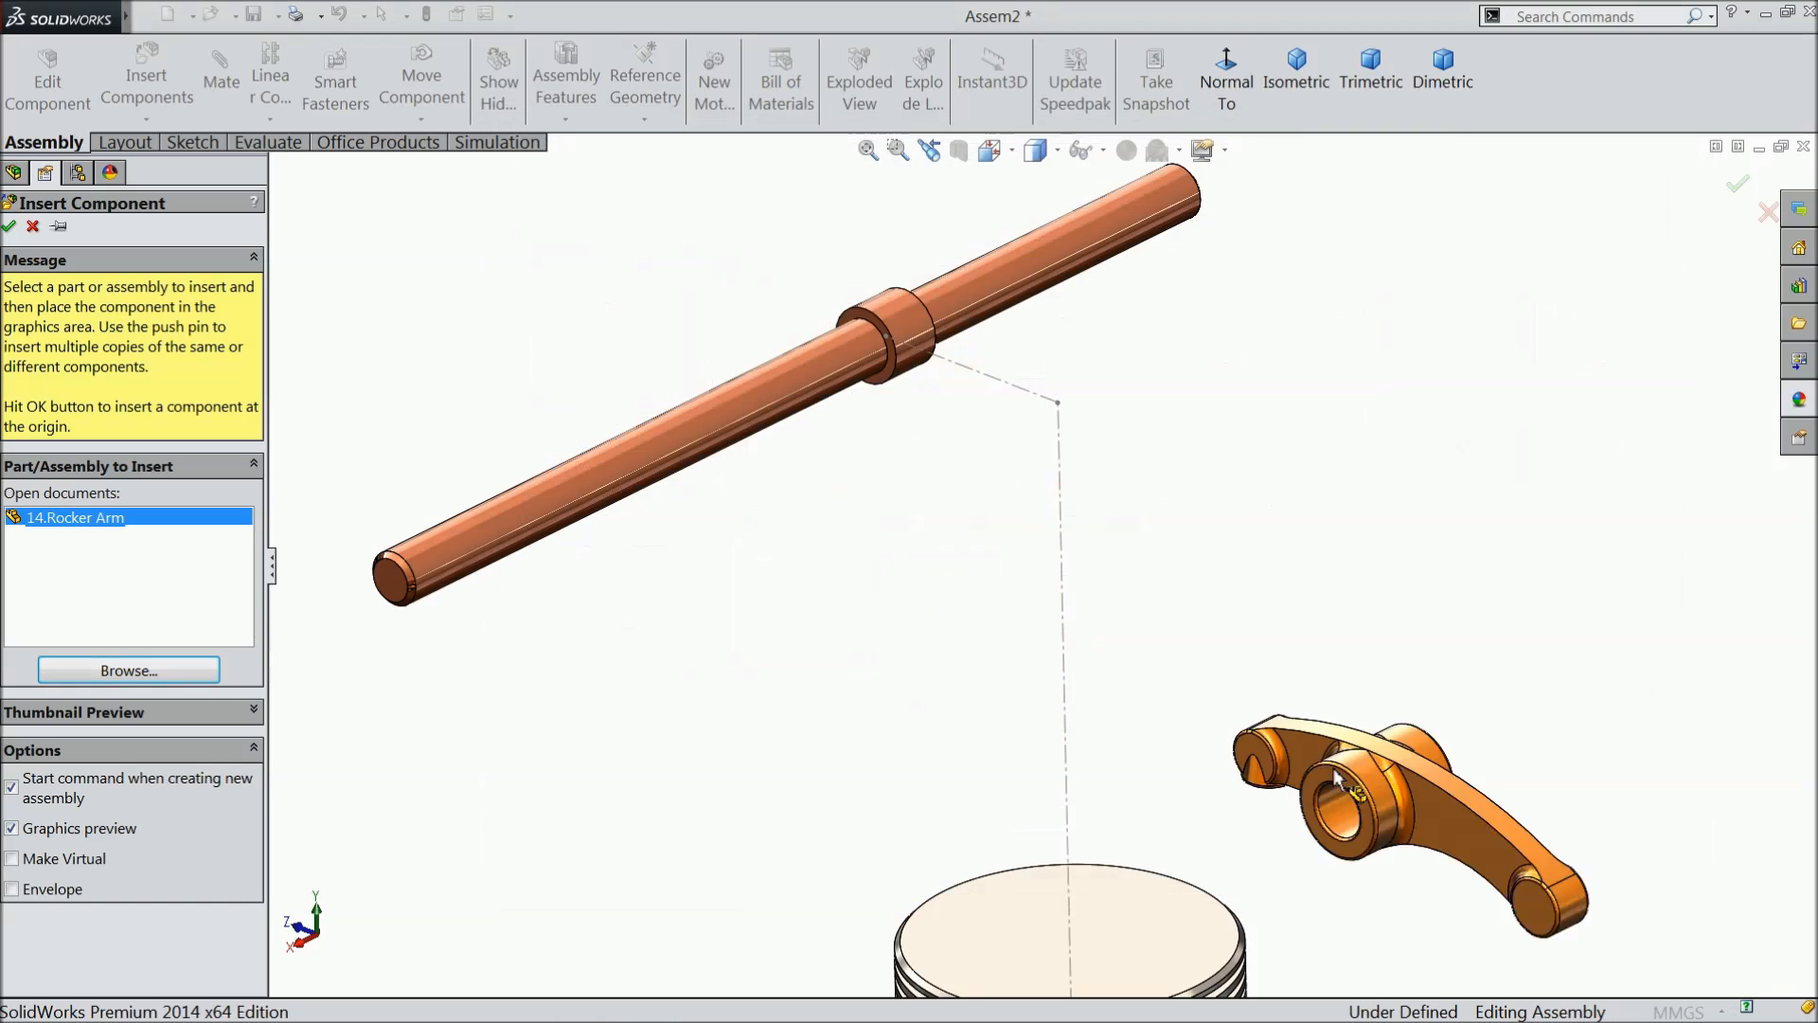
pyautogui.click(790, 355)
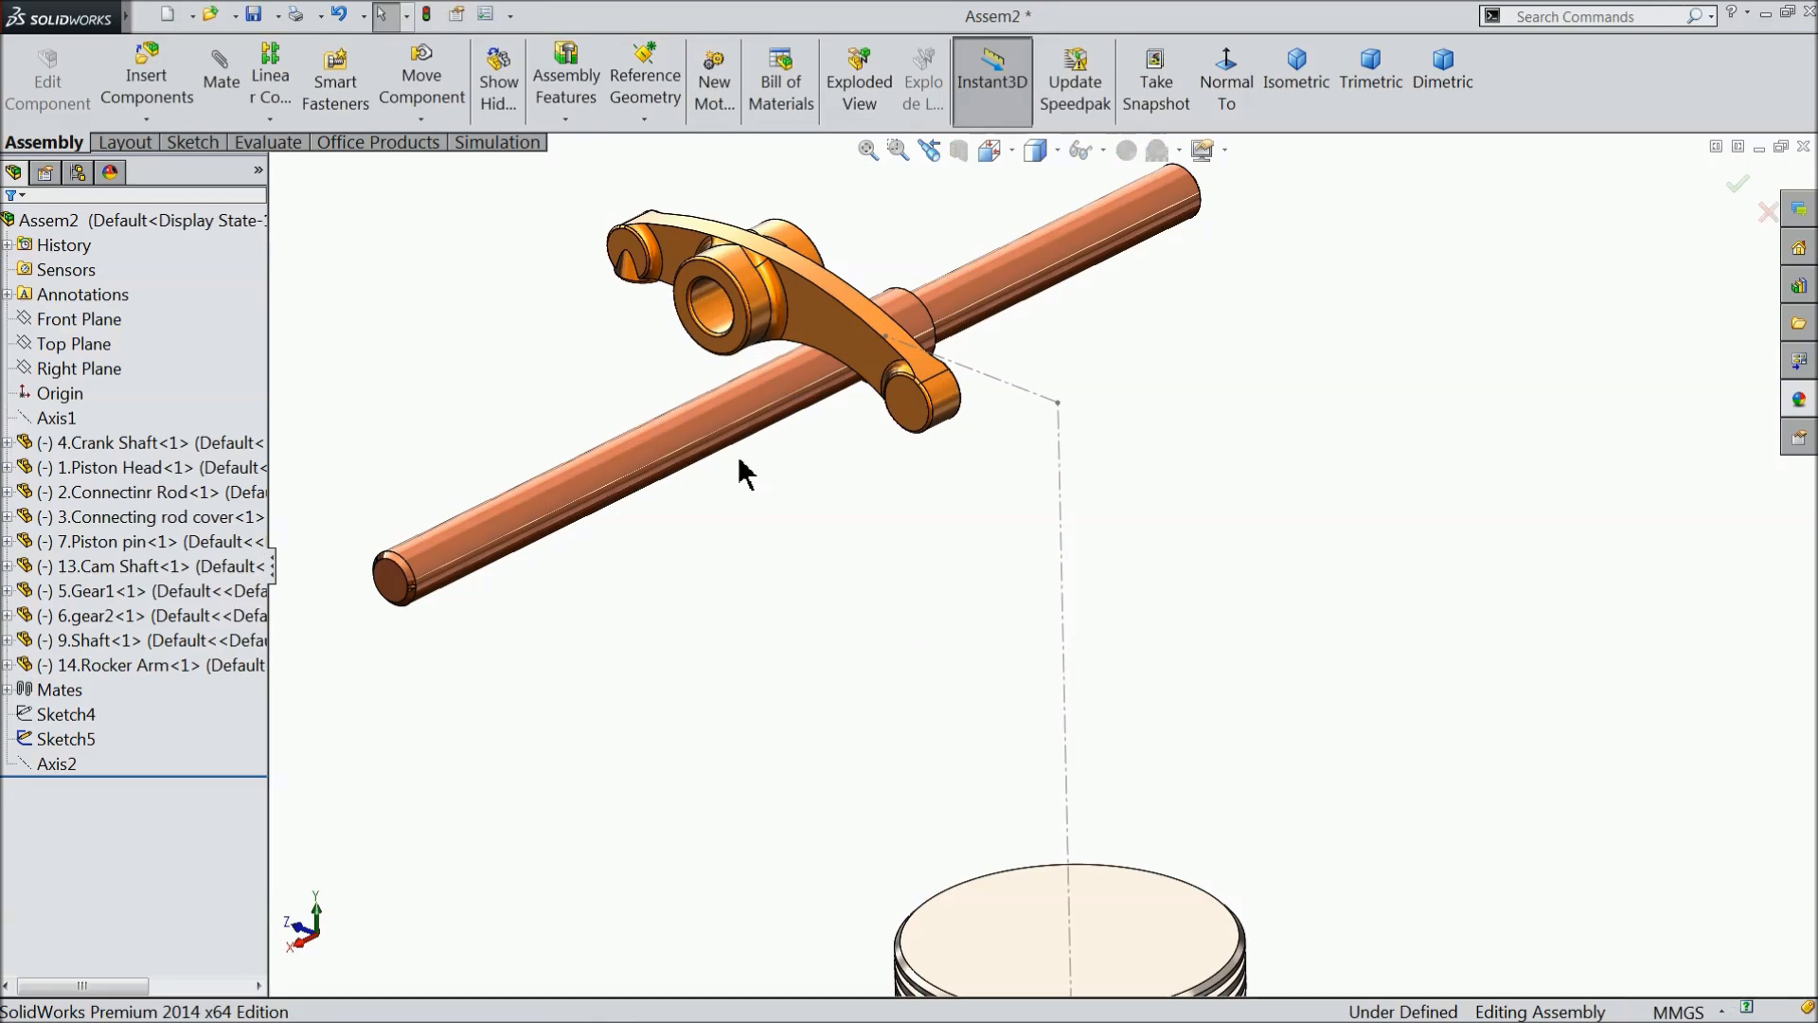
# - Copy the rocker arm to place a second instance near the other end of the upper shaft
pyautogui.keyDown('ctrl'); pyautogui.moveTo(845, 337); pyautogui.dragTo(1131, 311); pyautogui.keyUp('ctrl')
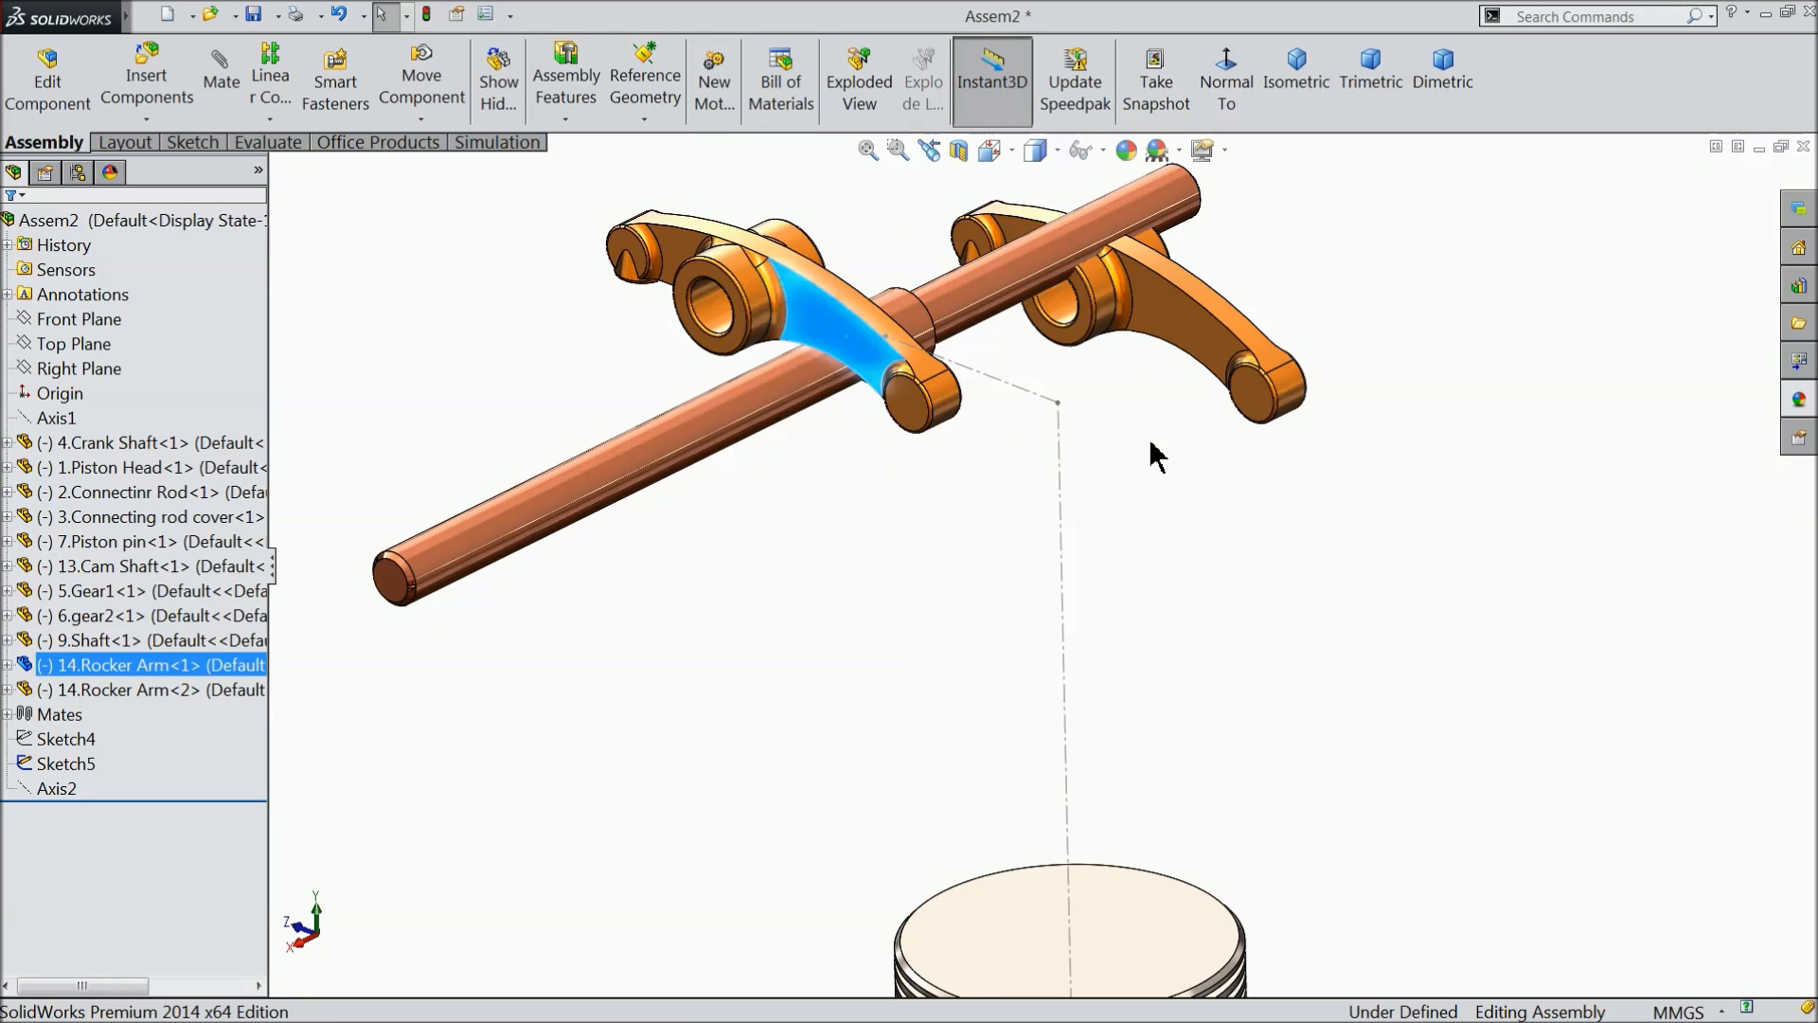
pyautogui.scroll(2, 975, 363)
pyautogui.click(930, 325)
# - Add a concentric mate between the upper shaft's cylindrical face and the first rocker arm's bore
pyautogui.scroll(-2, 930, 327)
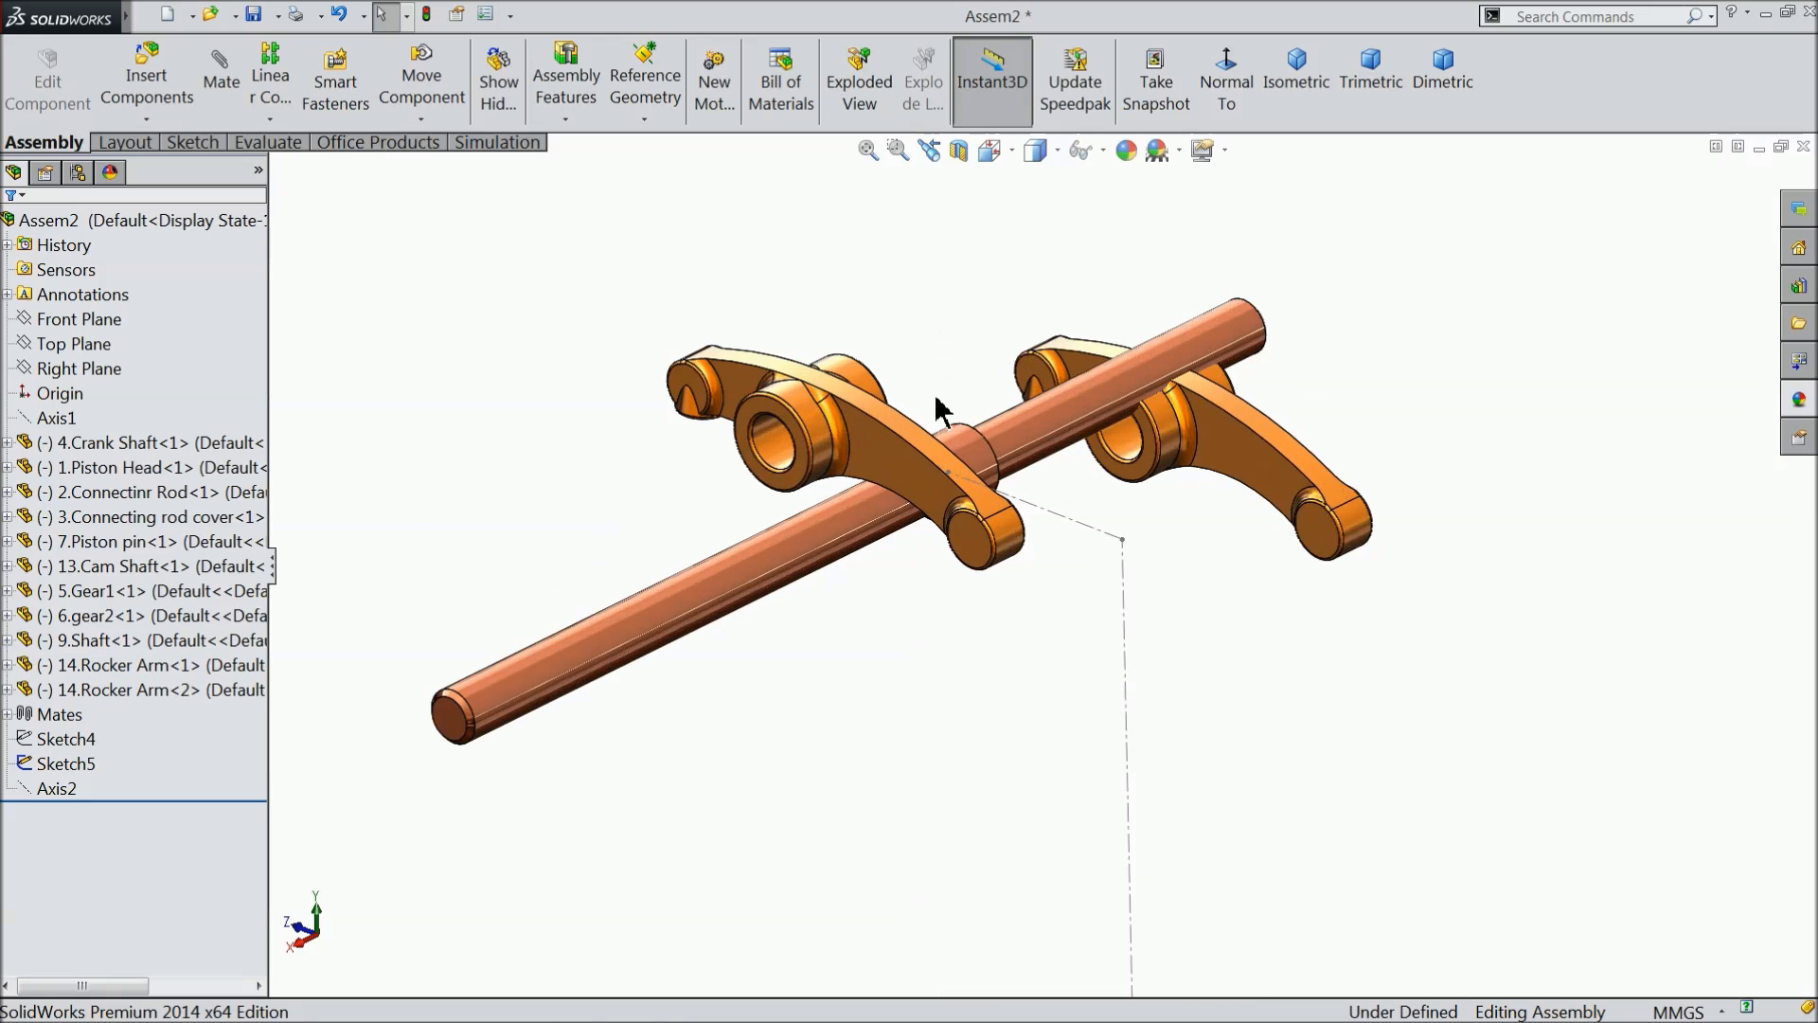
pyautogui.moveTo(938, 398); pyautogui.dragTo(917, 454, button='middle')
pyautogui.scroll(-1, 916, 456)
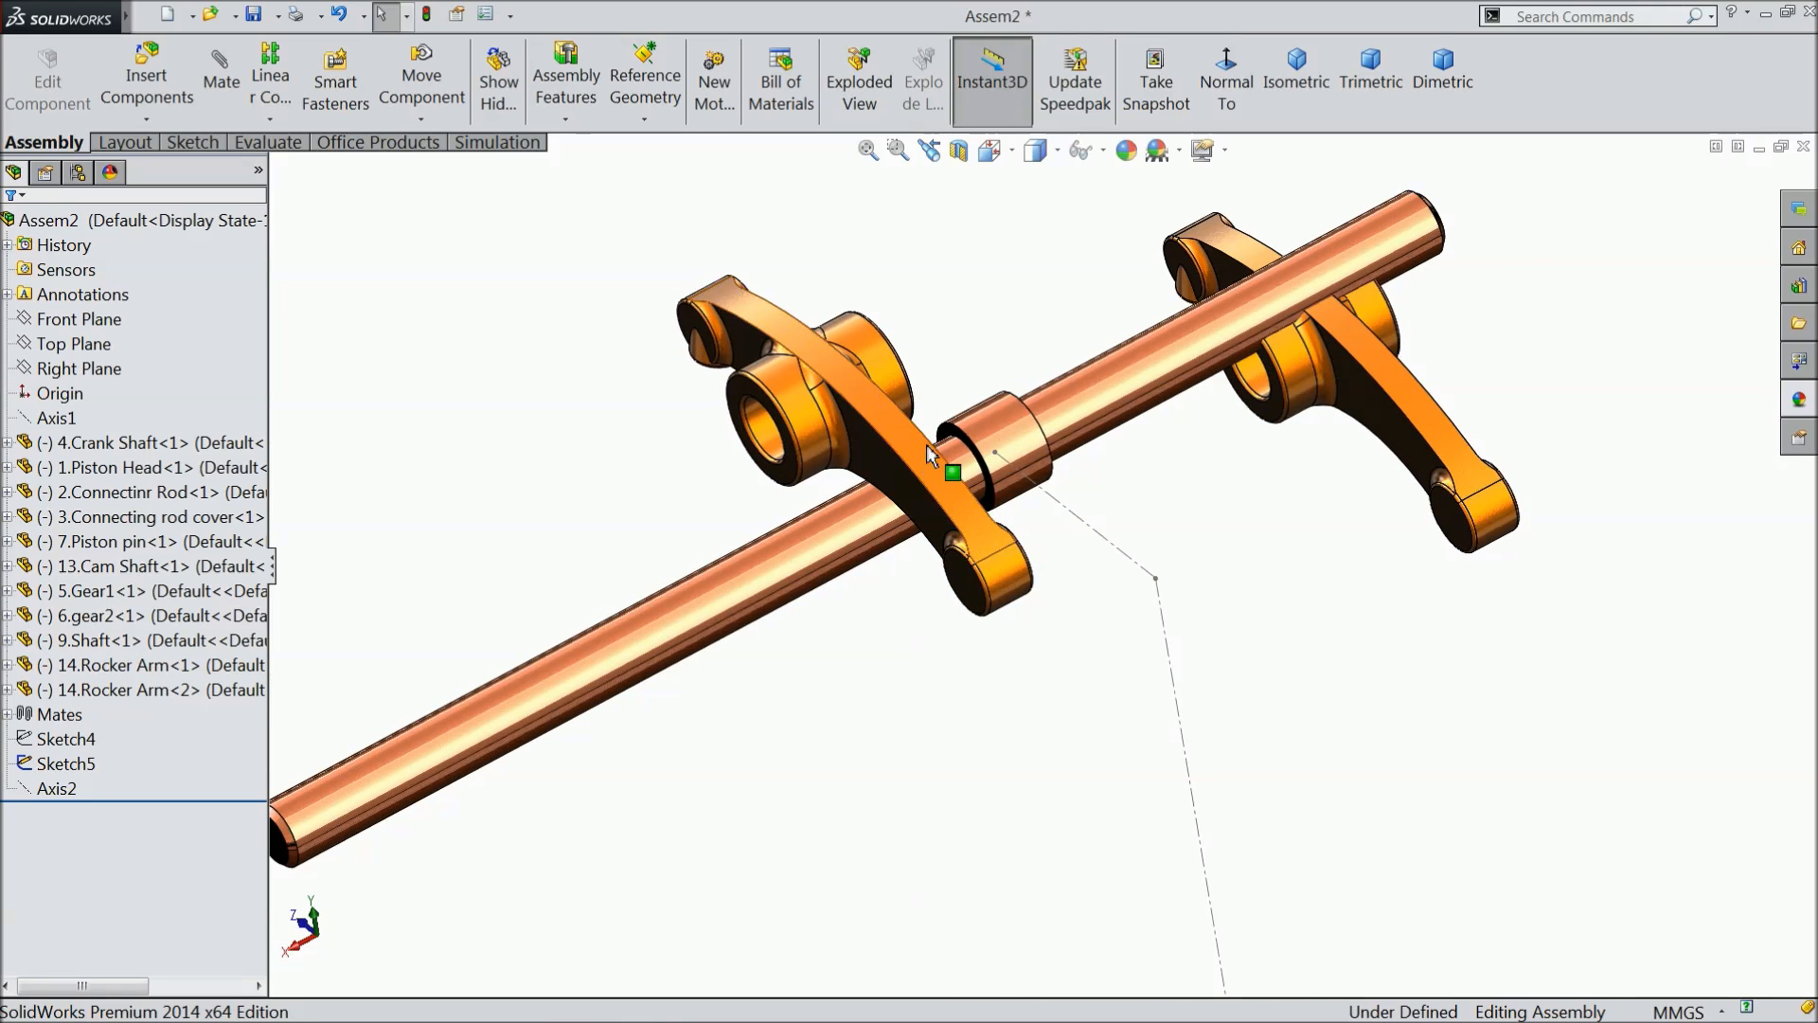
pyautogui.moveTo(1053, 413); pyautogui.dragTo(1098, 361, button='middle')
pyautogui.scroll(-2, 753, 382)
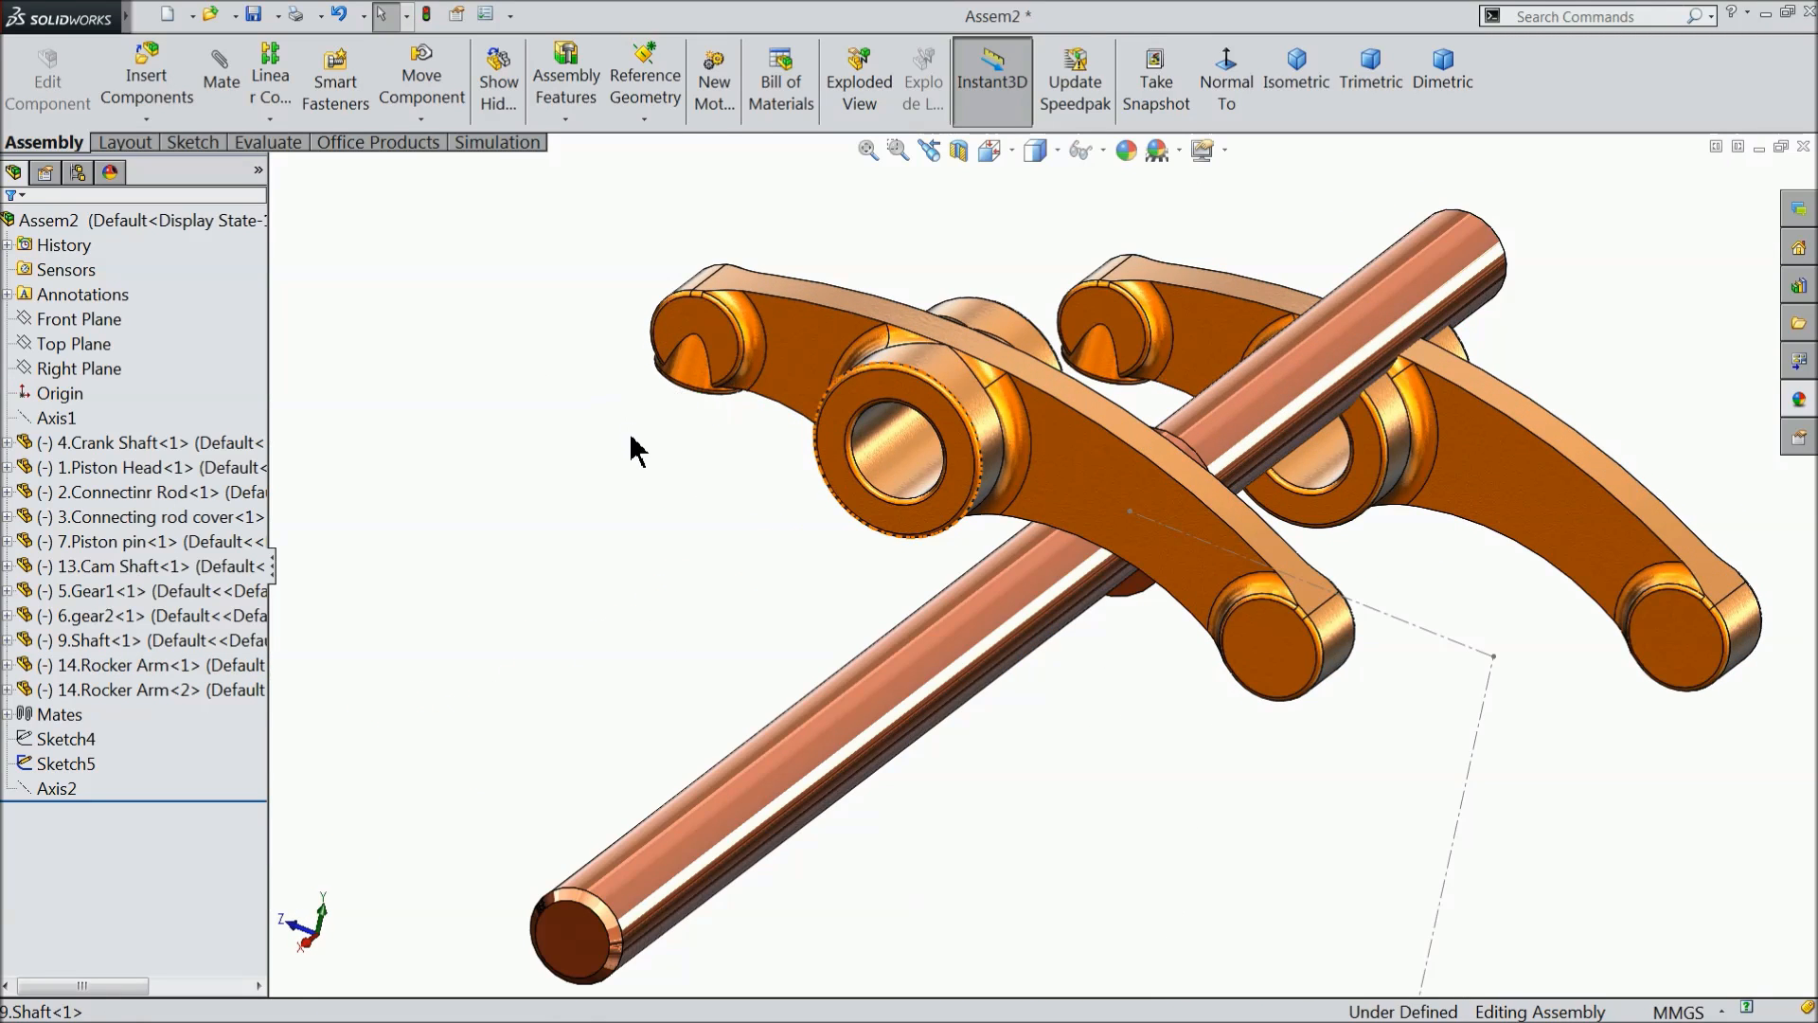
pyautogui.scroll(3, 629, 439)
pyautogui.moveTo(926, 508); pyautogui.dragTo(714, 609, button='middle')
pyautogui.scroll(-3, 961, 511)
pyautogui.scroll(-1, 961, 512)
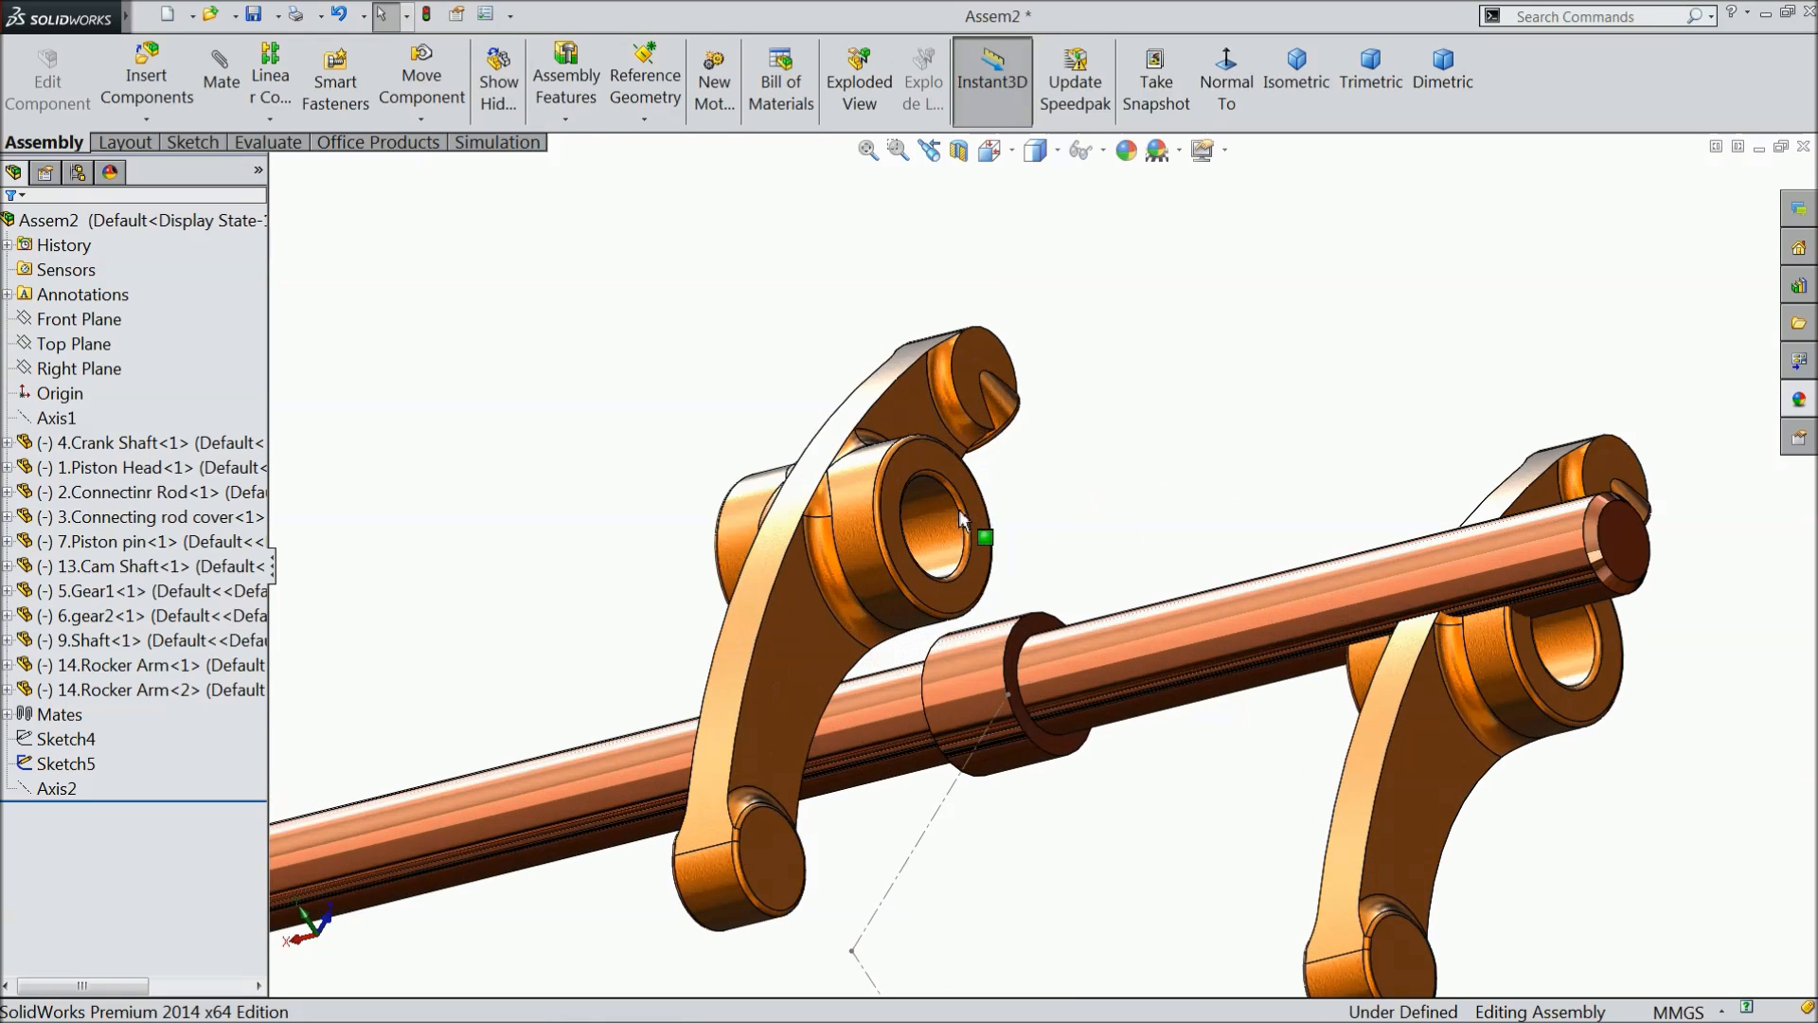
pyautogui.click(237, 90)
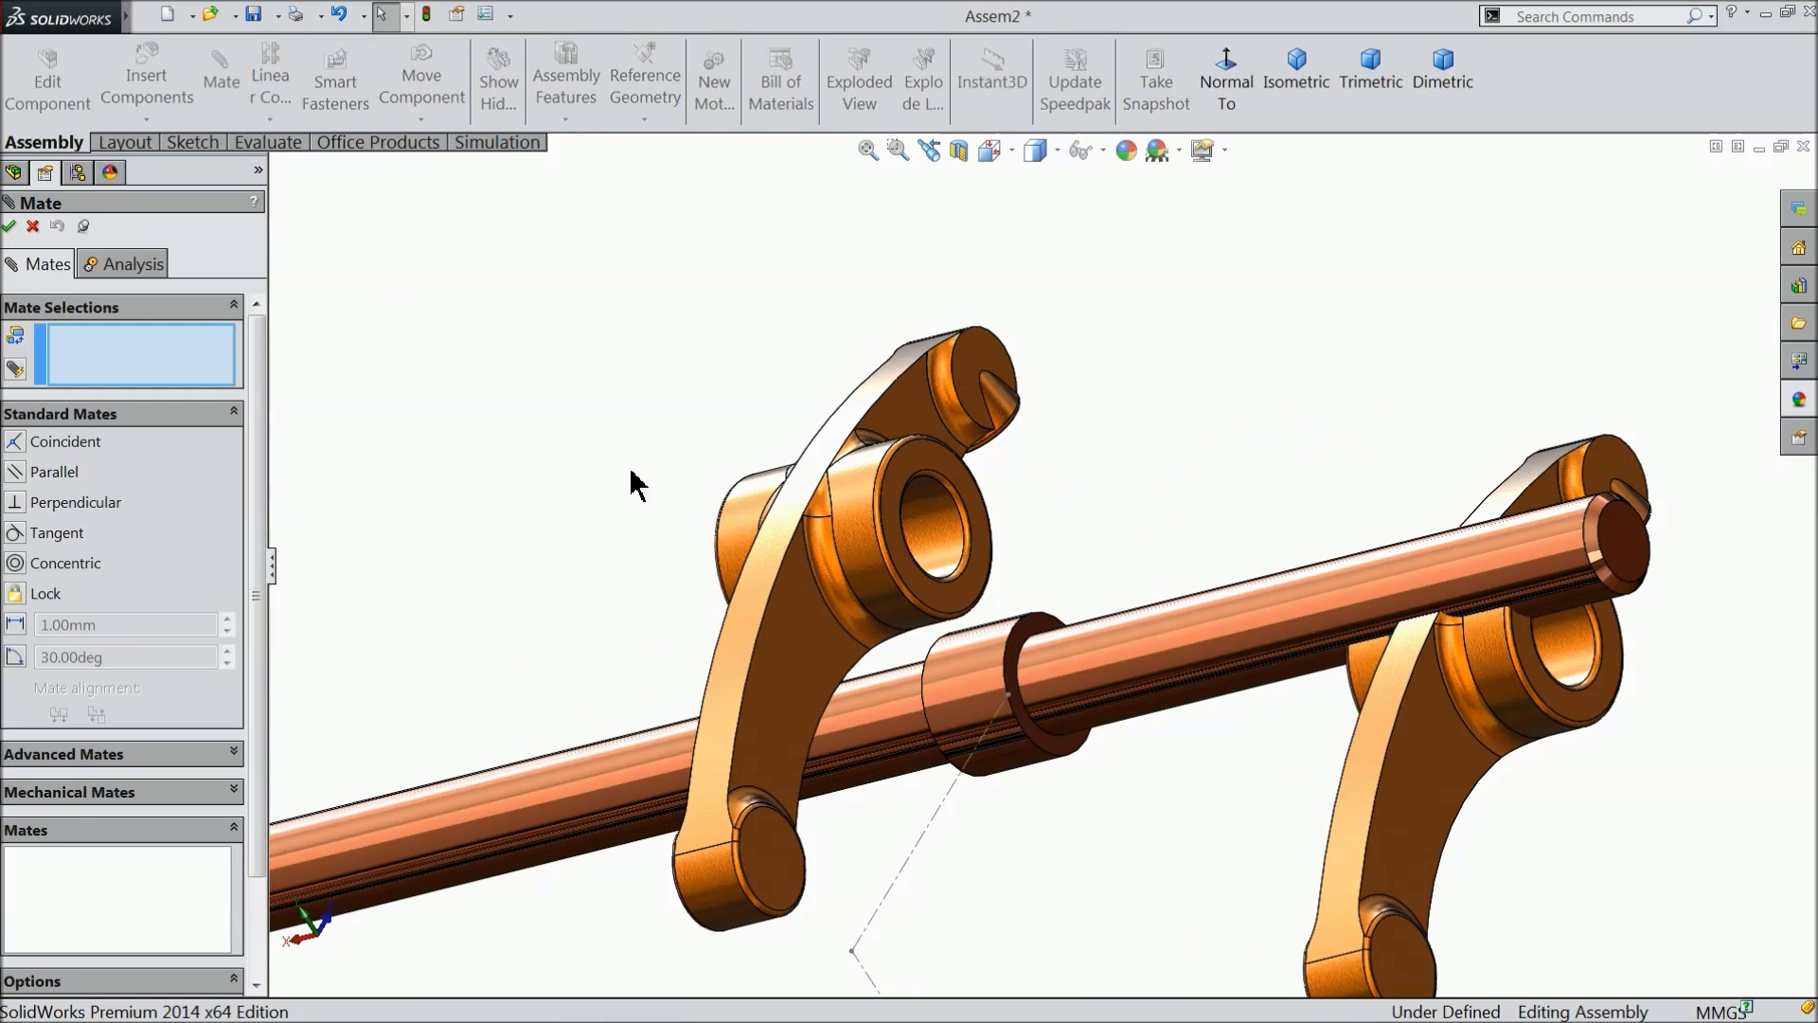
pyautogui.click(867, 724)
pyautogui.click(942, 557)
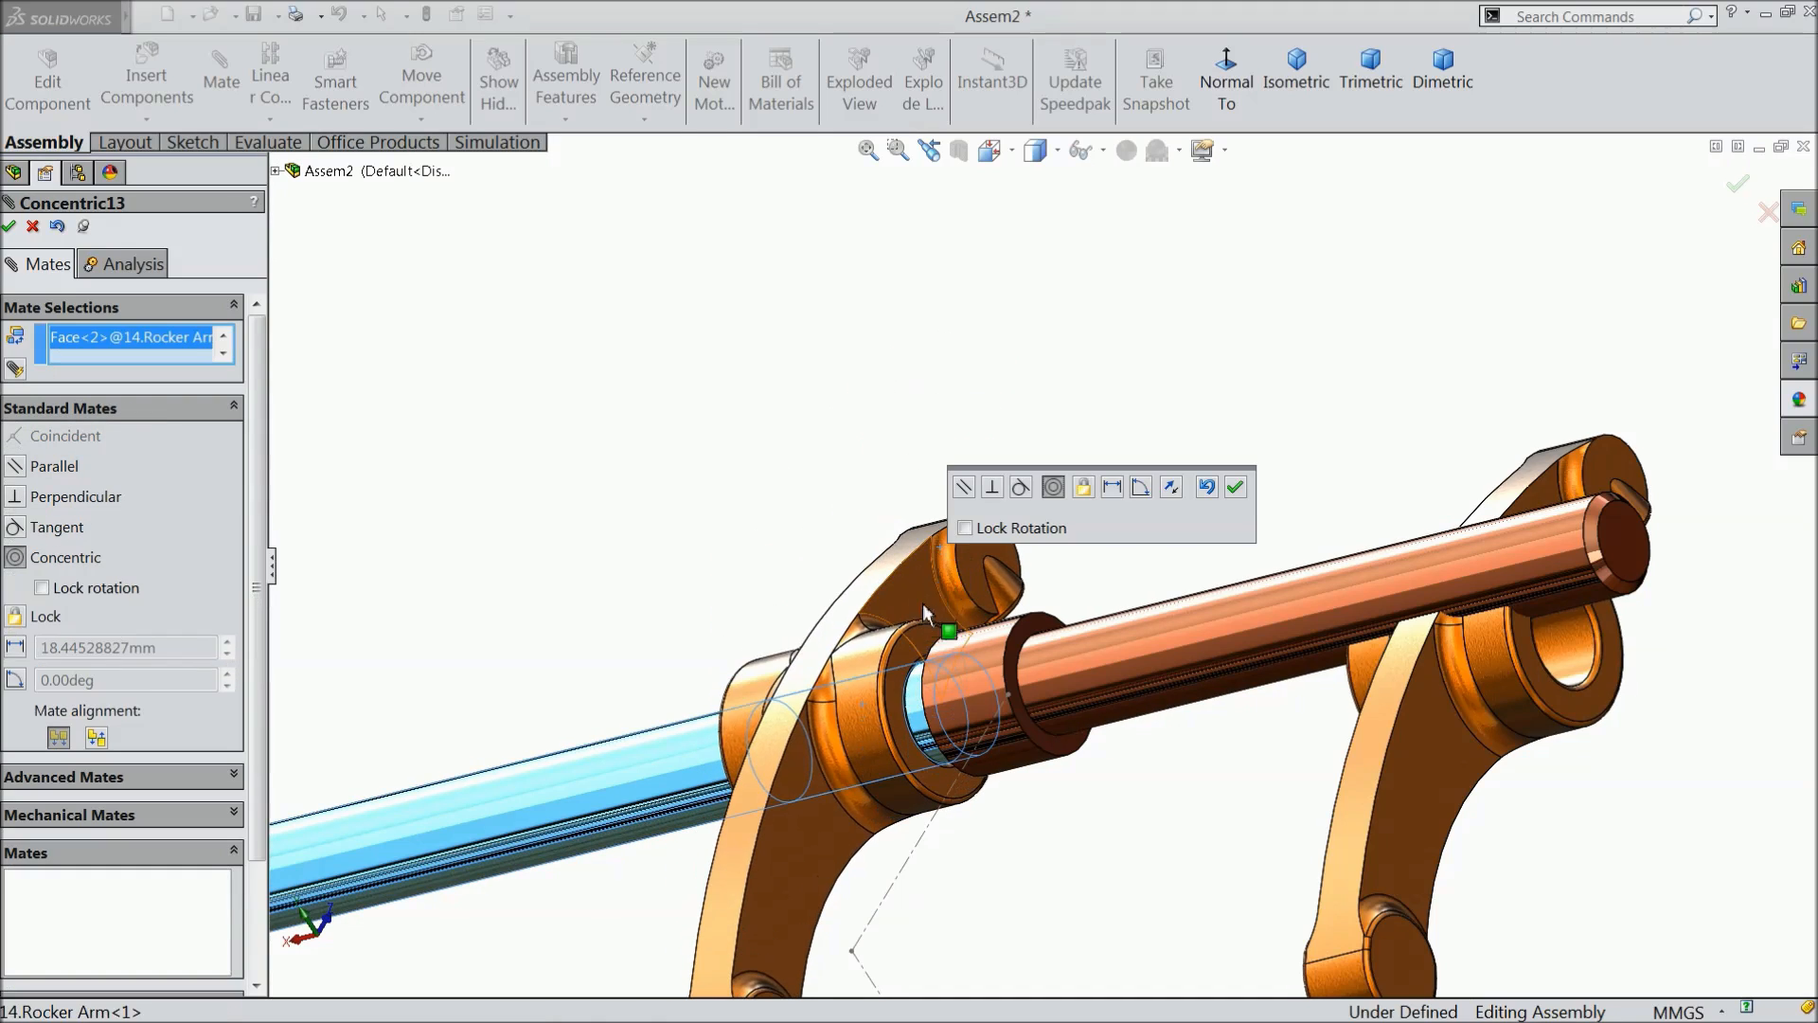
pyautogui.click(1235, 487)
# - Add a coincident mate between the first rocker arm's hub end face and the adjacent side face of the shaft collar
pyautogui.scroll(-3, 896, 685)
pyautogui.click(971, 644)
pyautogui.scroll(-1, 1089, 615)
pyautogui.moveTo(1126, 611); pyautogui.dragTo(1095, 617, button='middle')
pyautogui.click(979, 583)
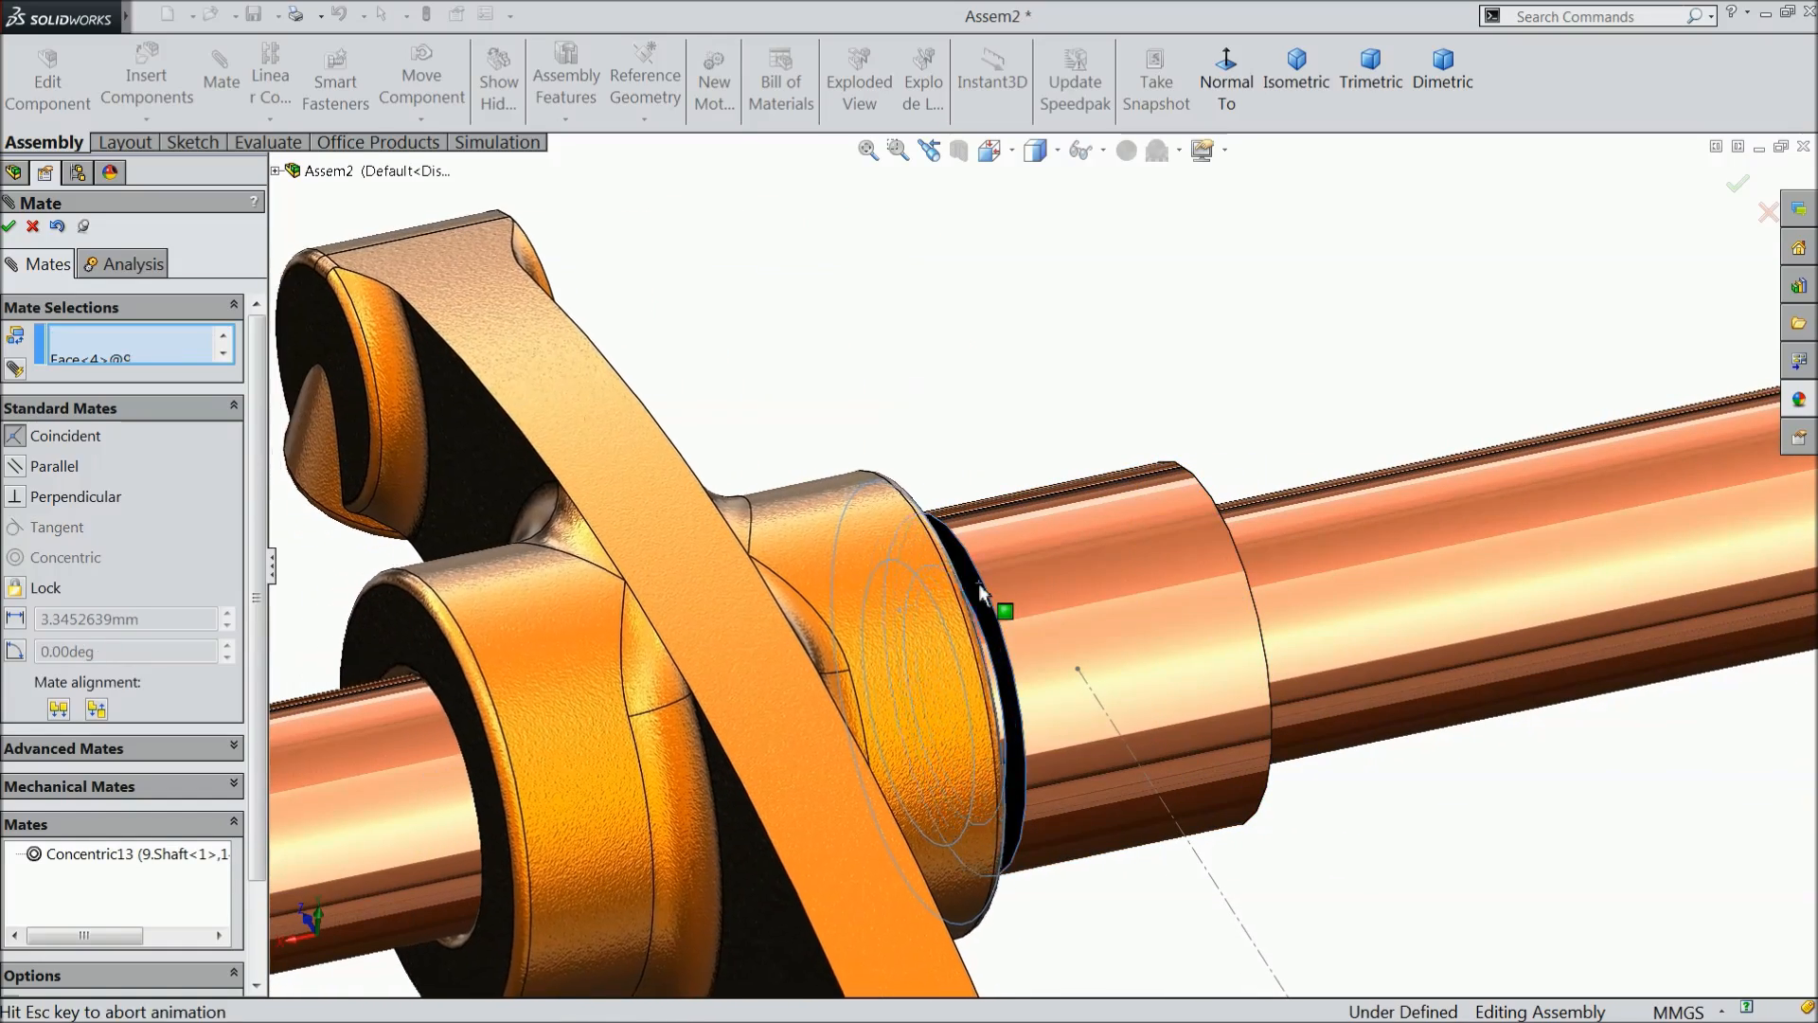
pyautogui.click(1242, 615)
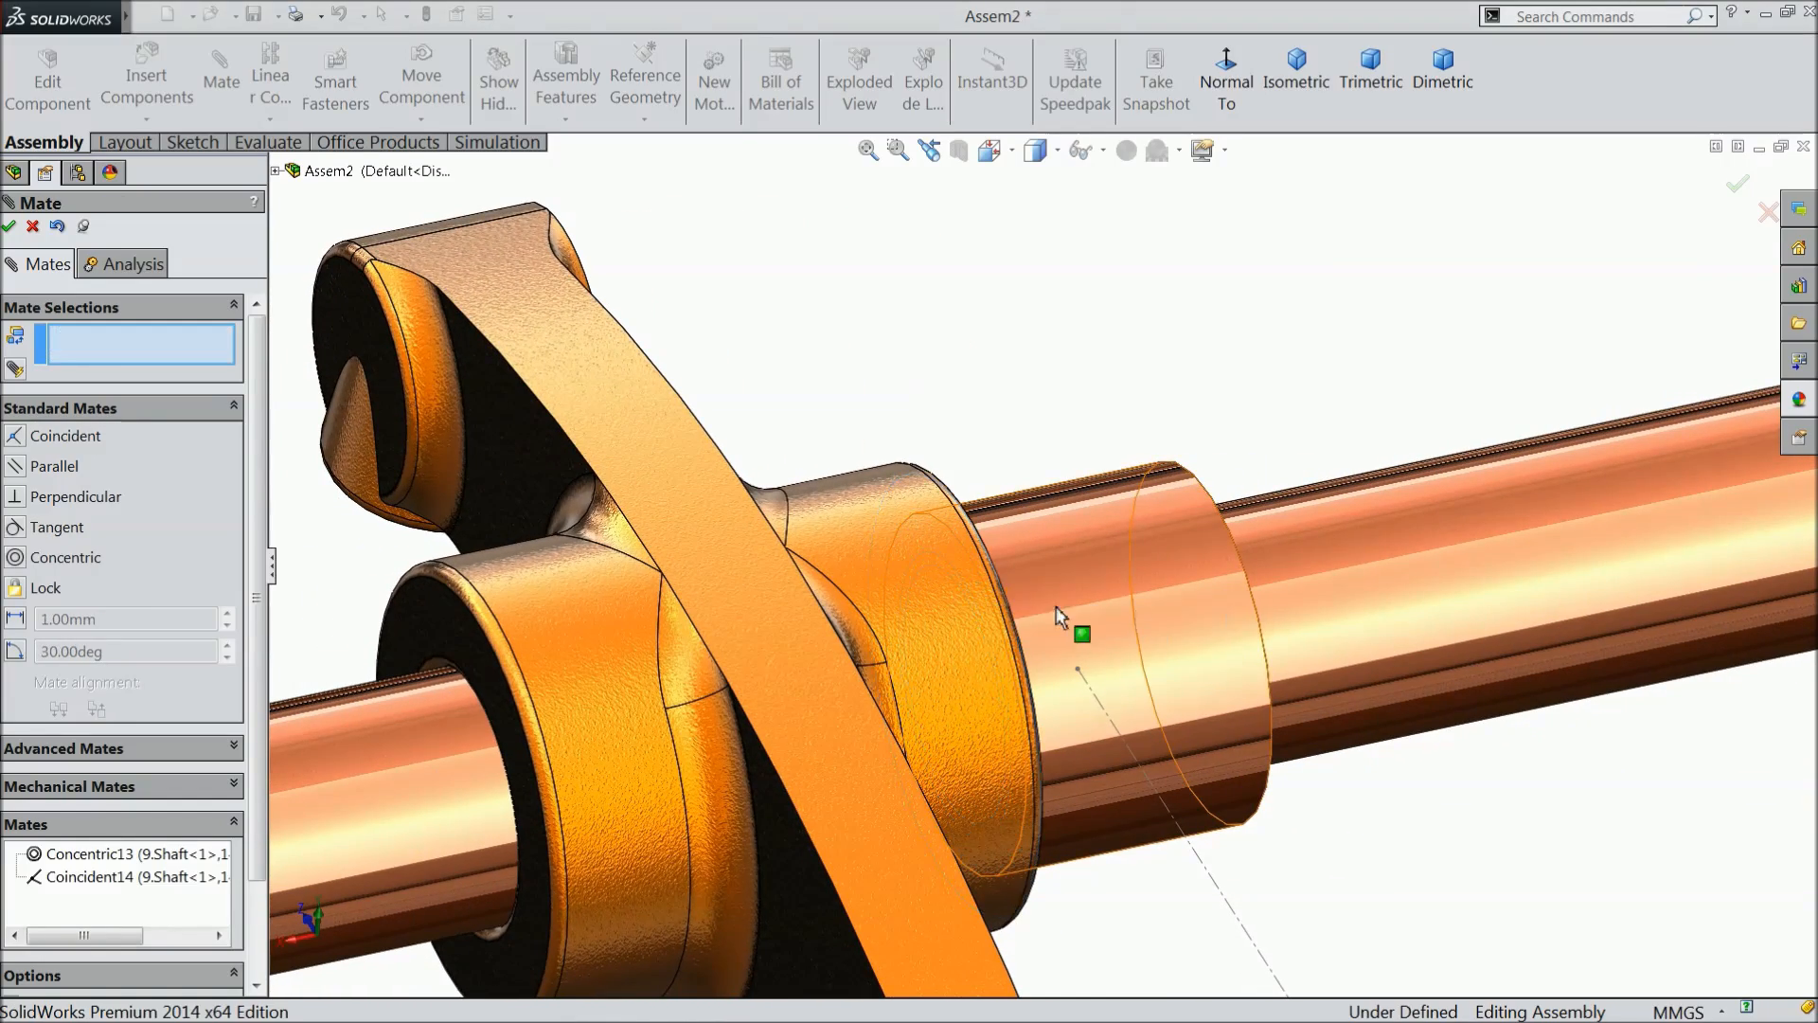
# - Add a concentric mate between the second rocker arm's bore and the upper shaft's cylindrical face
pyautogui.scroll(5, 1080, 625)
pyautogui.scroll(-3, 1344, 610)
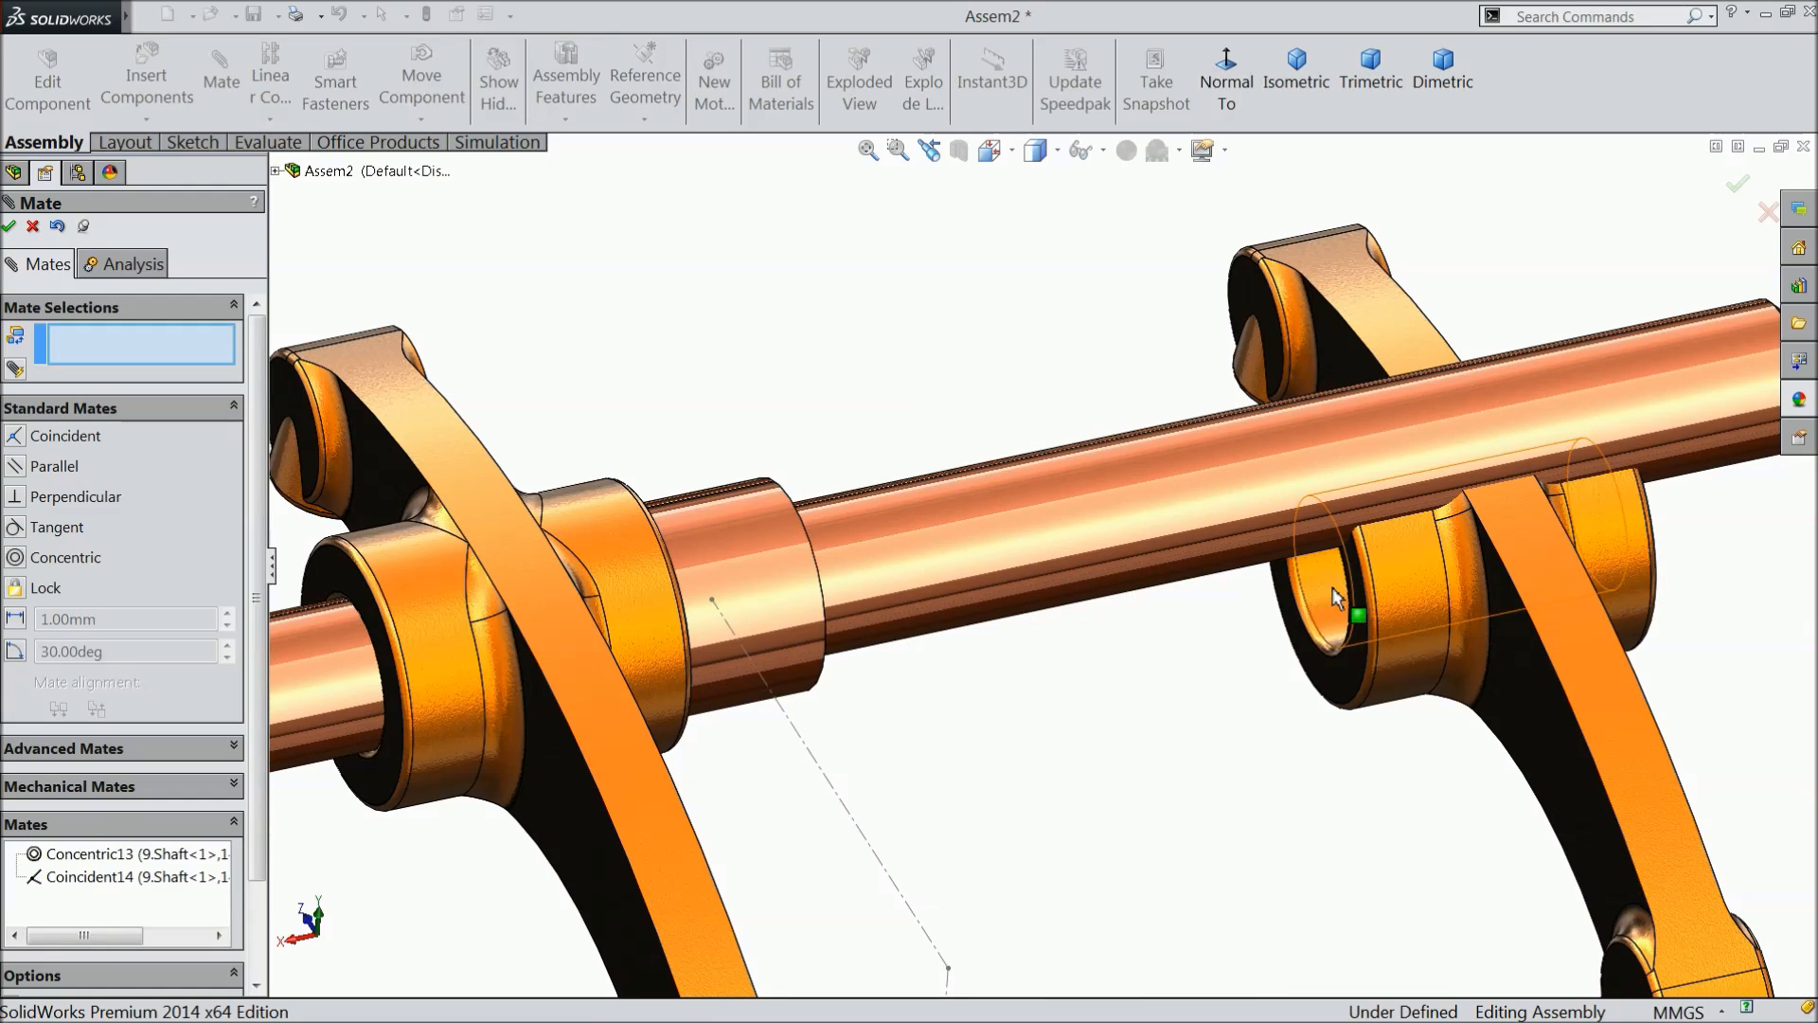
pyautogui.click(1335, 597)
pyautogui.click(1140, 532)
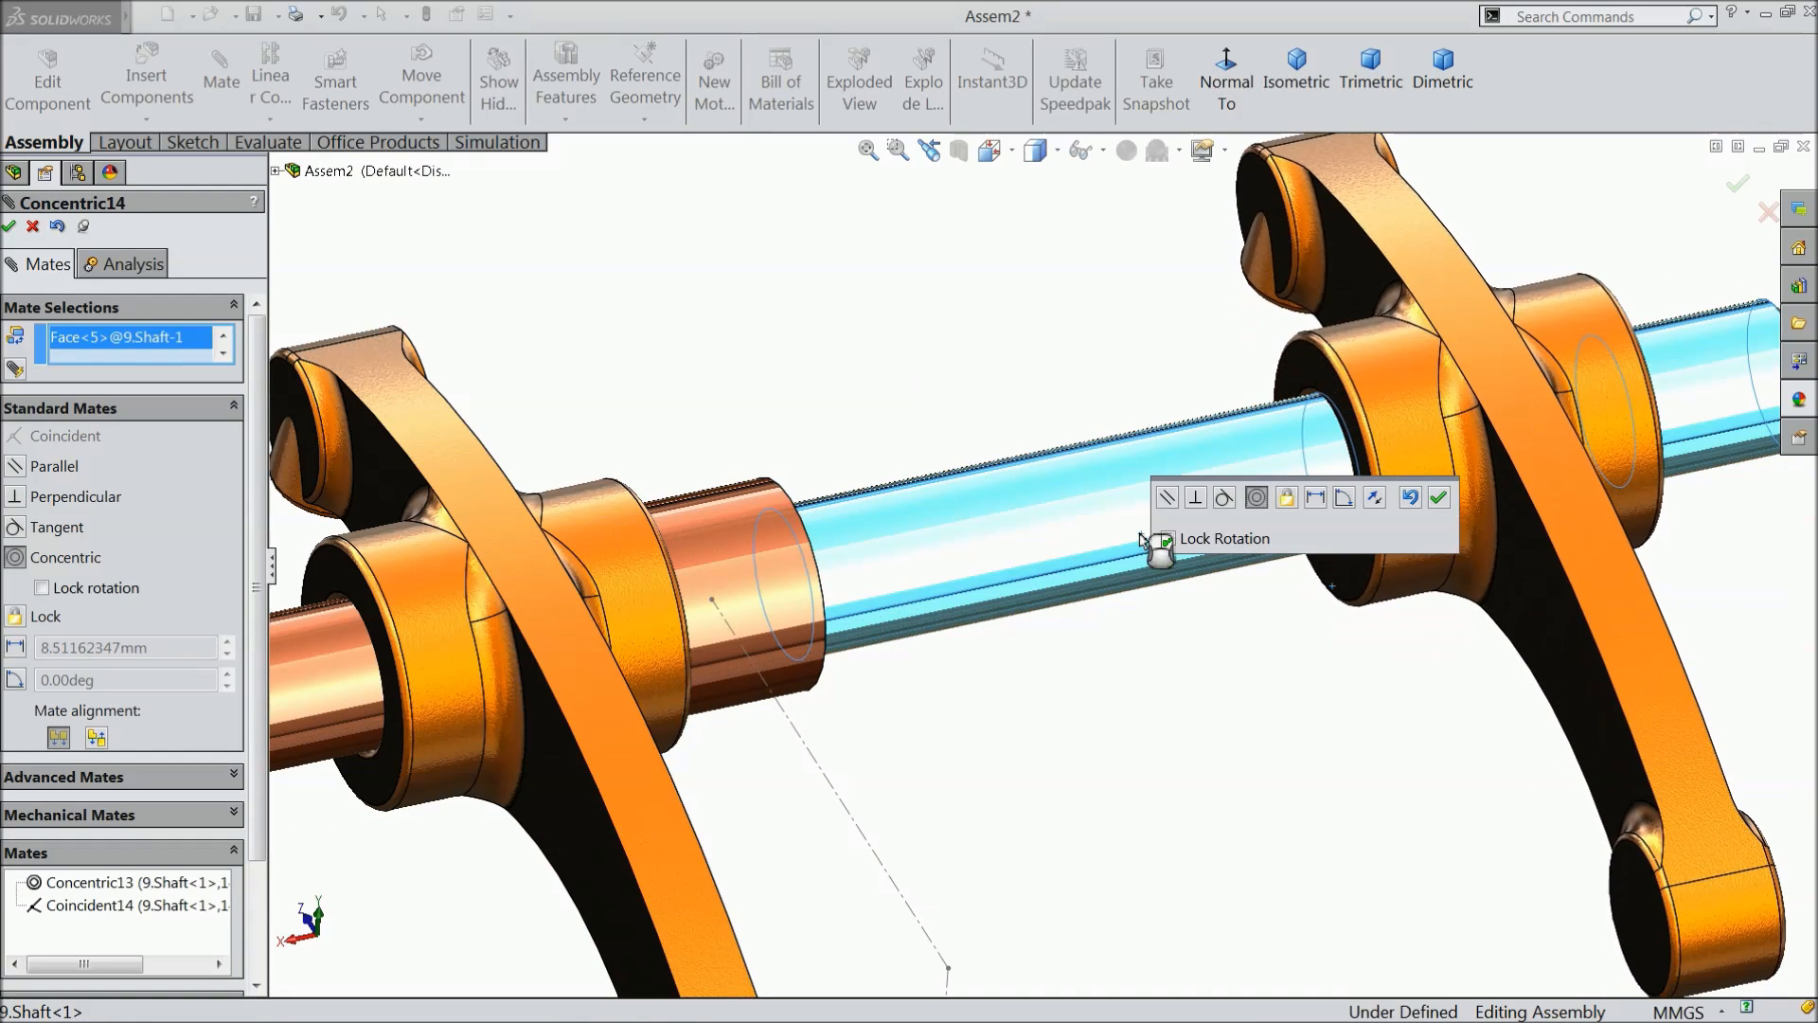
pyautogui.click(1438, 497)
# - Add a coincident mate between the second rocker arm's hub end face and the collar's opposite side face, and close the Mate command
pyautogui.click(1302, 374)
pyautogui.scroll(-3, 1164, 510)
pyautogui.moveTo(1130, 511); pyautogui.dragTo(884, 507, button='middle')
pyautogui.click(884, 505)
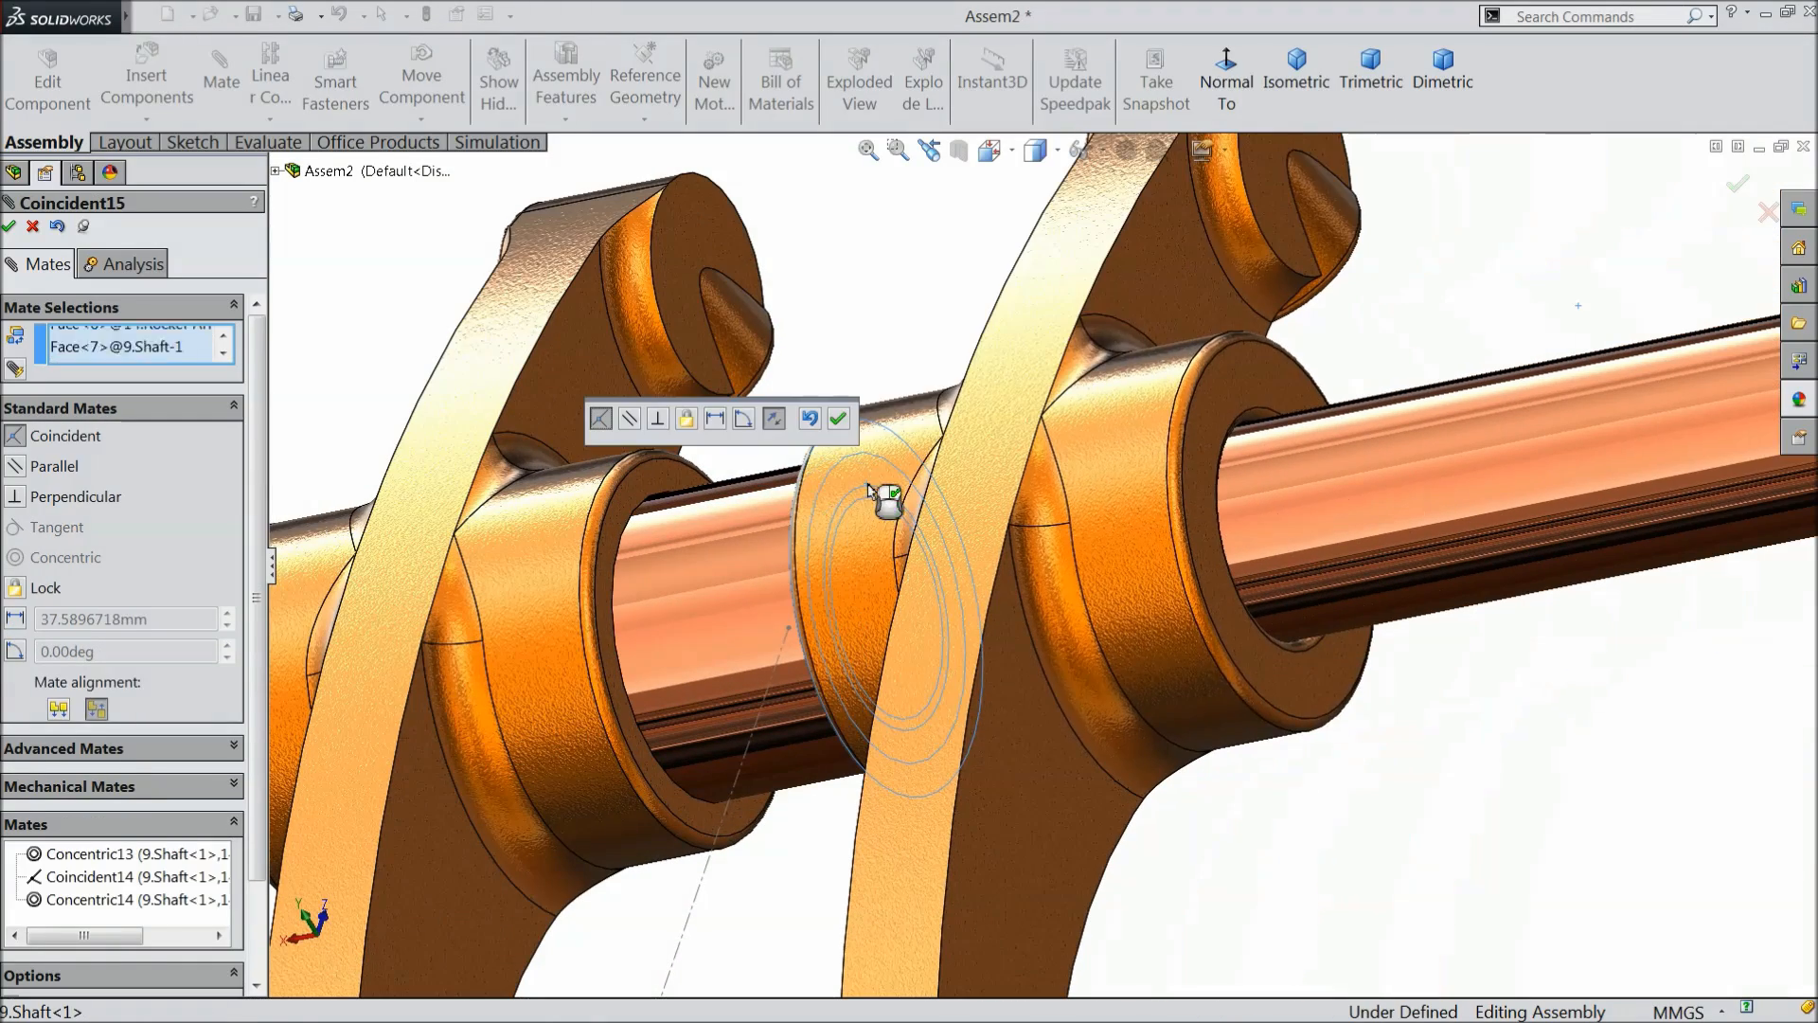
pyautogui.click(838, 417)
pyautogui.scroll(5, 958, 592)
pyautogui.moveTo(959, 592); pyautogui.dragTo(1094, 512, button='middle')
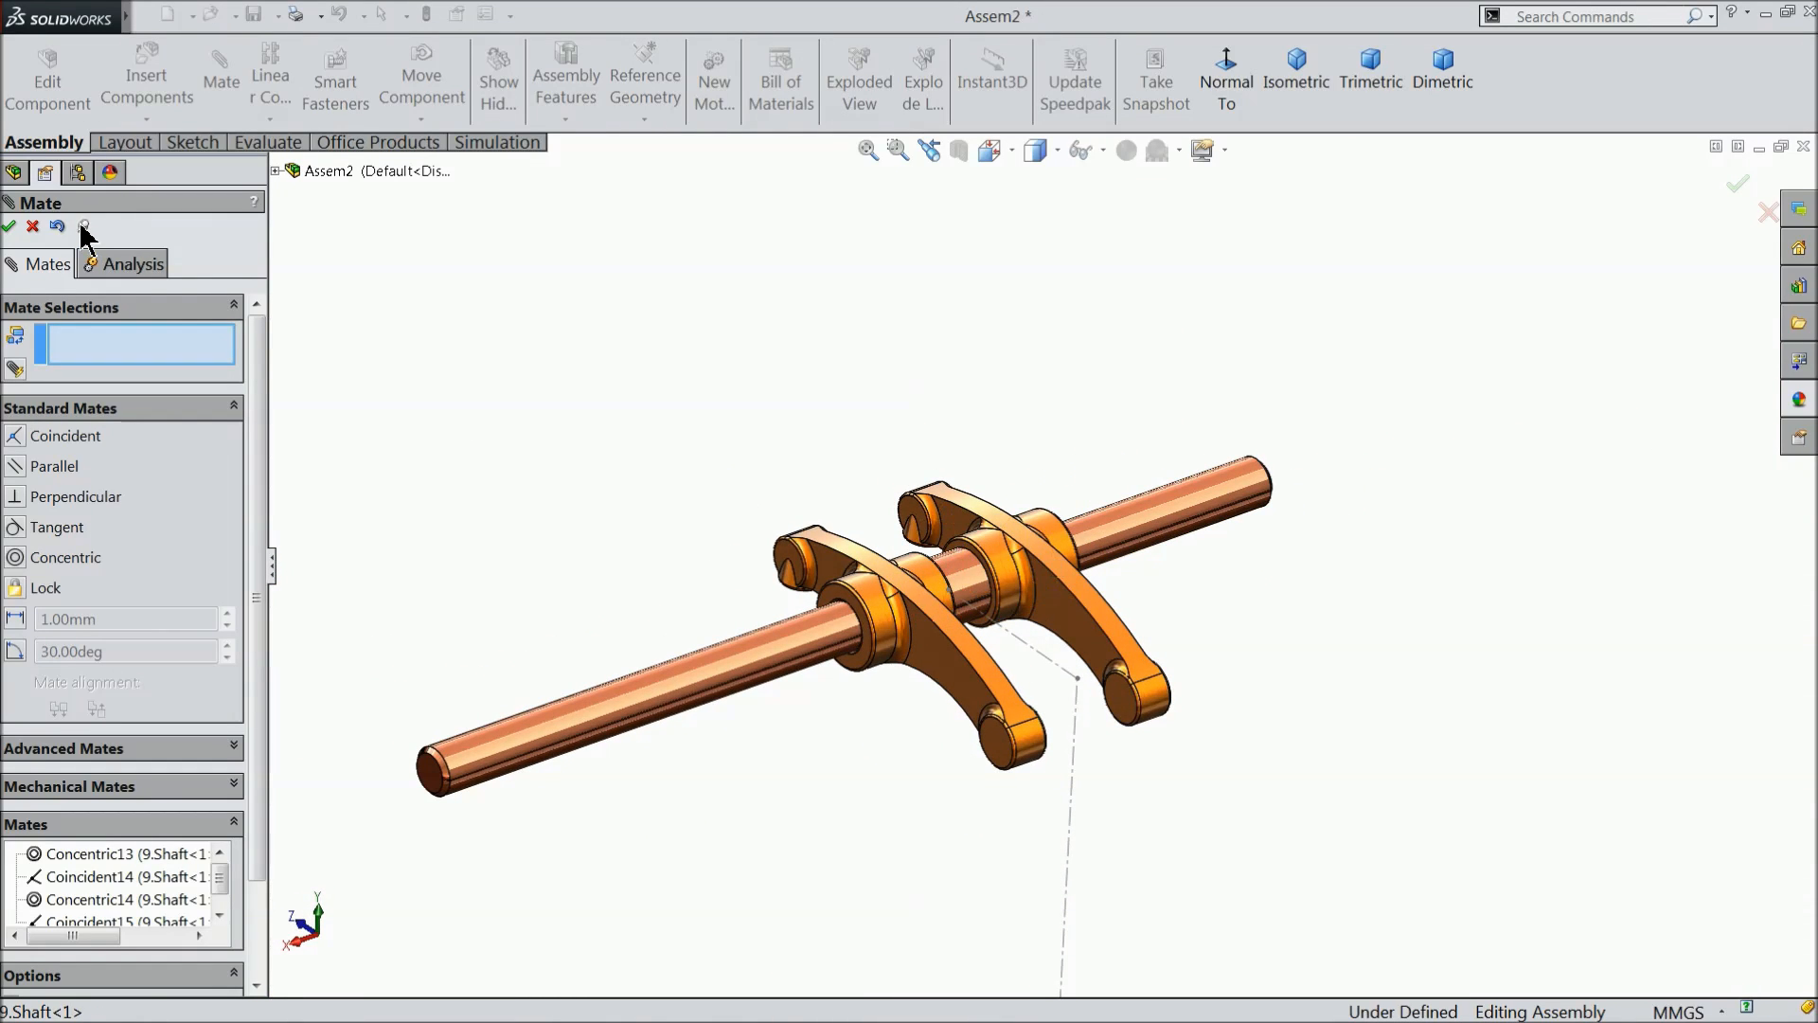
pyautogui.click(34, 228)
pyautogui.scroll(5, 572, 479)
pyautogui.moveTo(572, 479); pyautogui.dragTo(941, 593, button='middle')
pyautogui.scroll(3, 941, 593)
pyautogui.moveTo(928, 712)
pyautogui.mouseDown(button='middle')
pyautogui.moveTo(888, 704)
pyautogui.moveTo(915, 735)
pyautogui.mouseUp(button='middle')
pyautogui.scroll(-5, 918, 742)
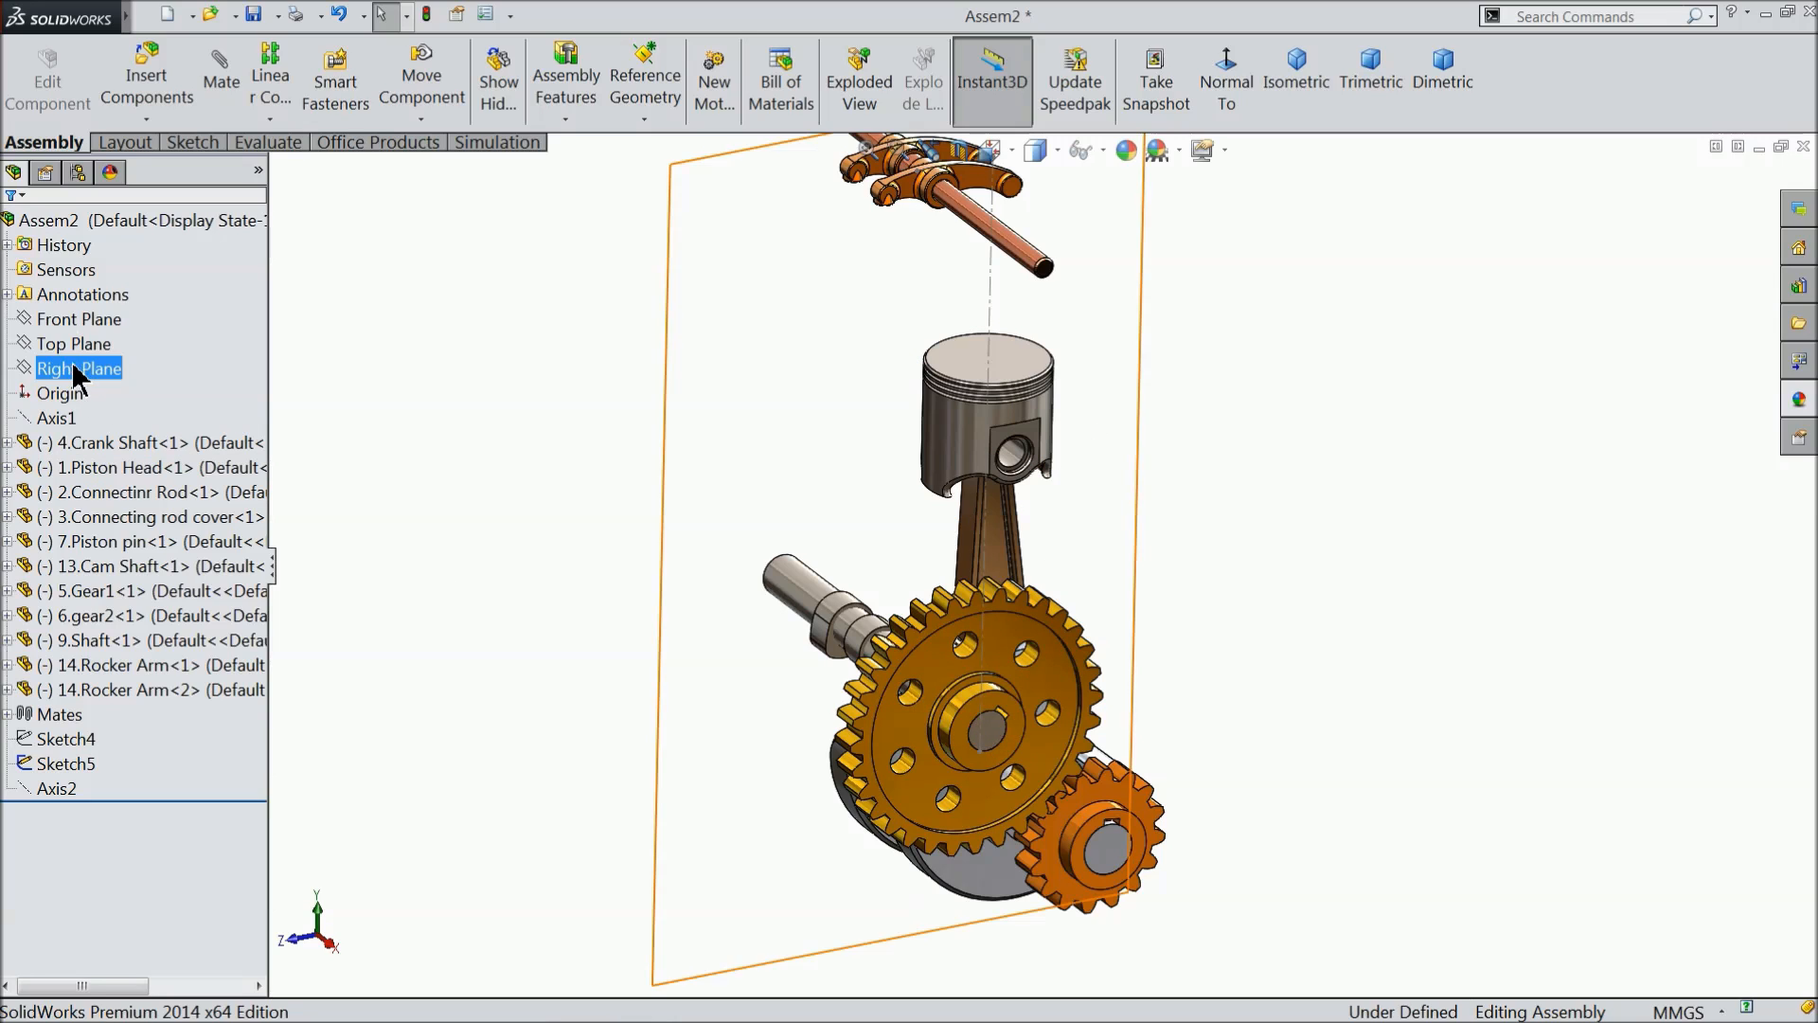
pyautogui.click(80, 319)
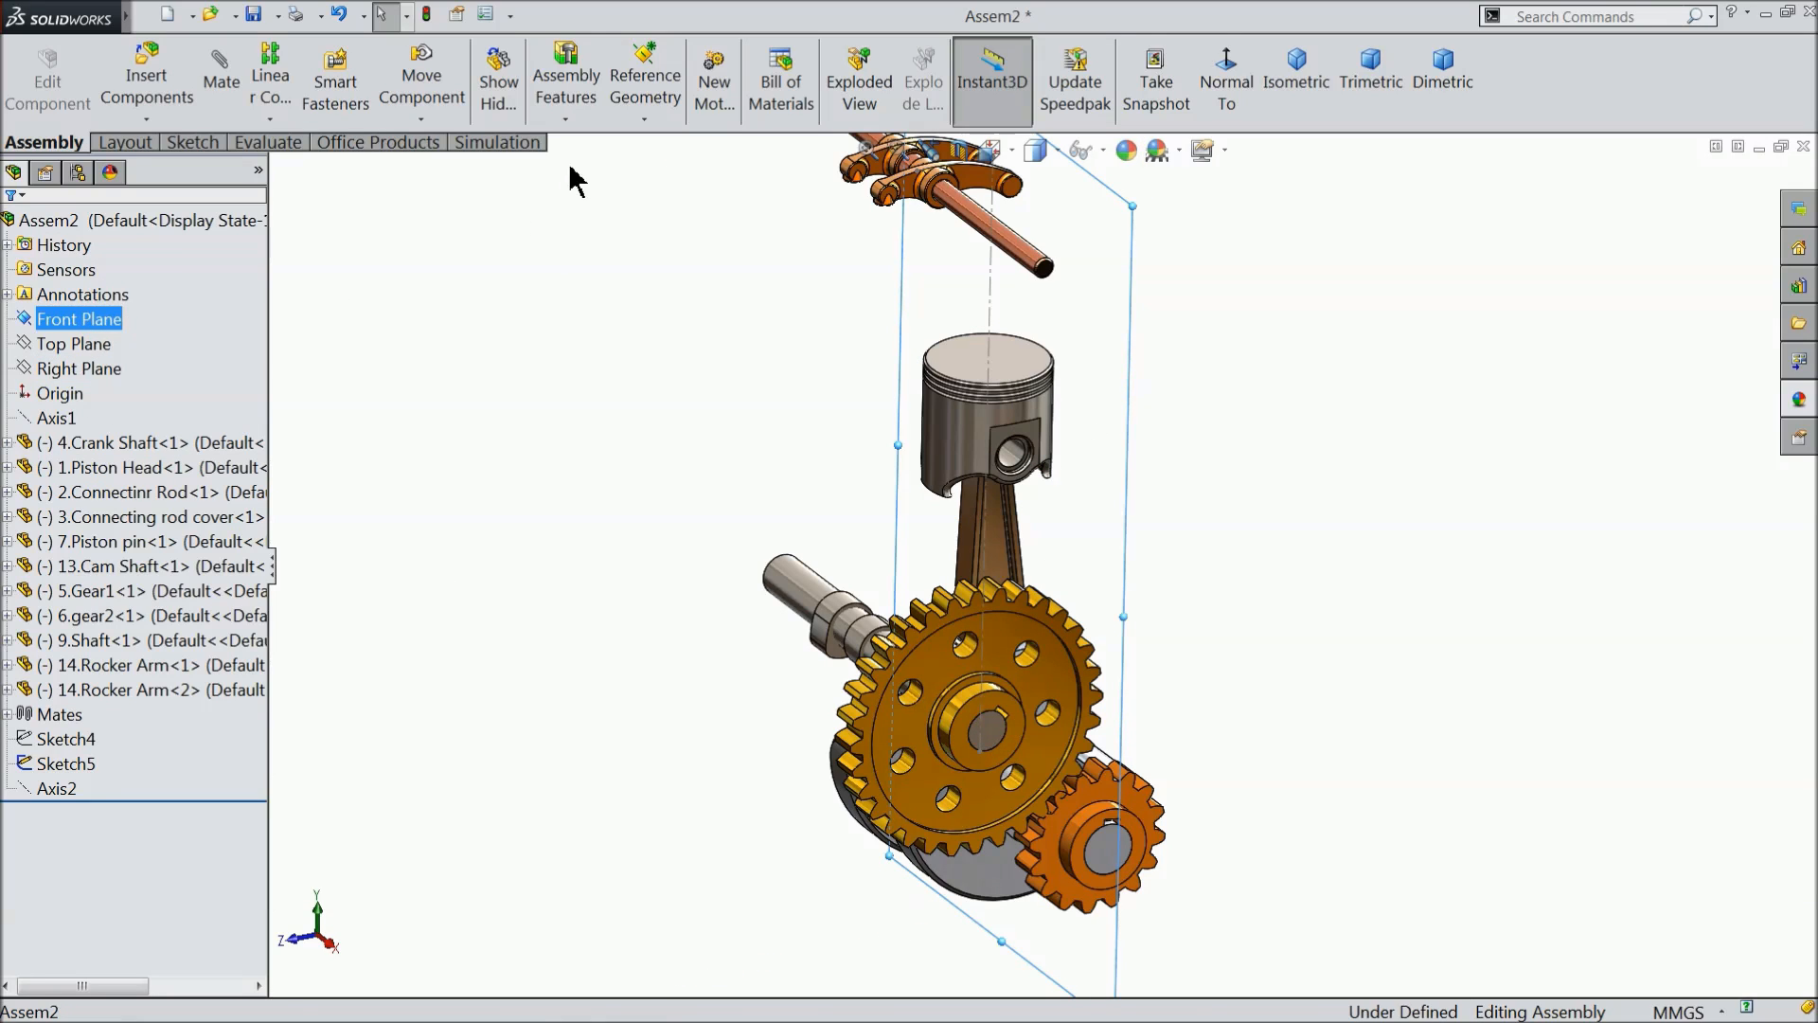
pyautogui.click(643, 117)
pyautogui.click(640, 142)
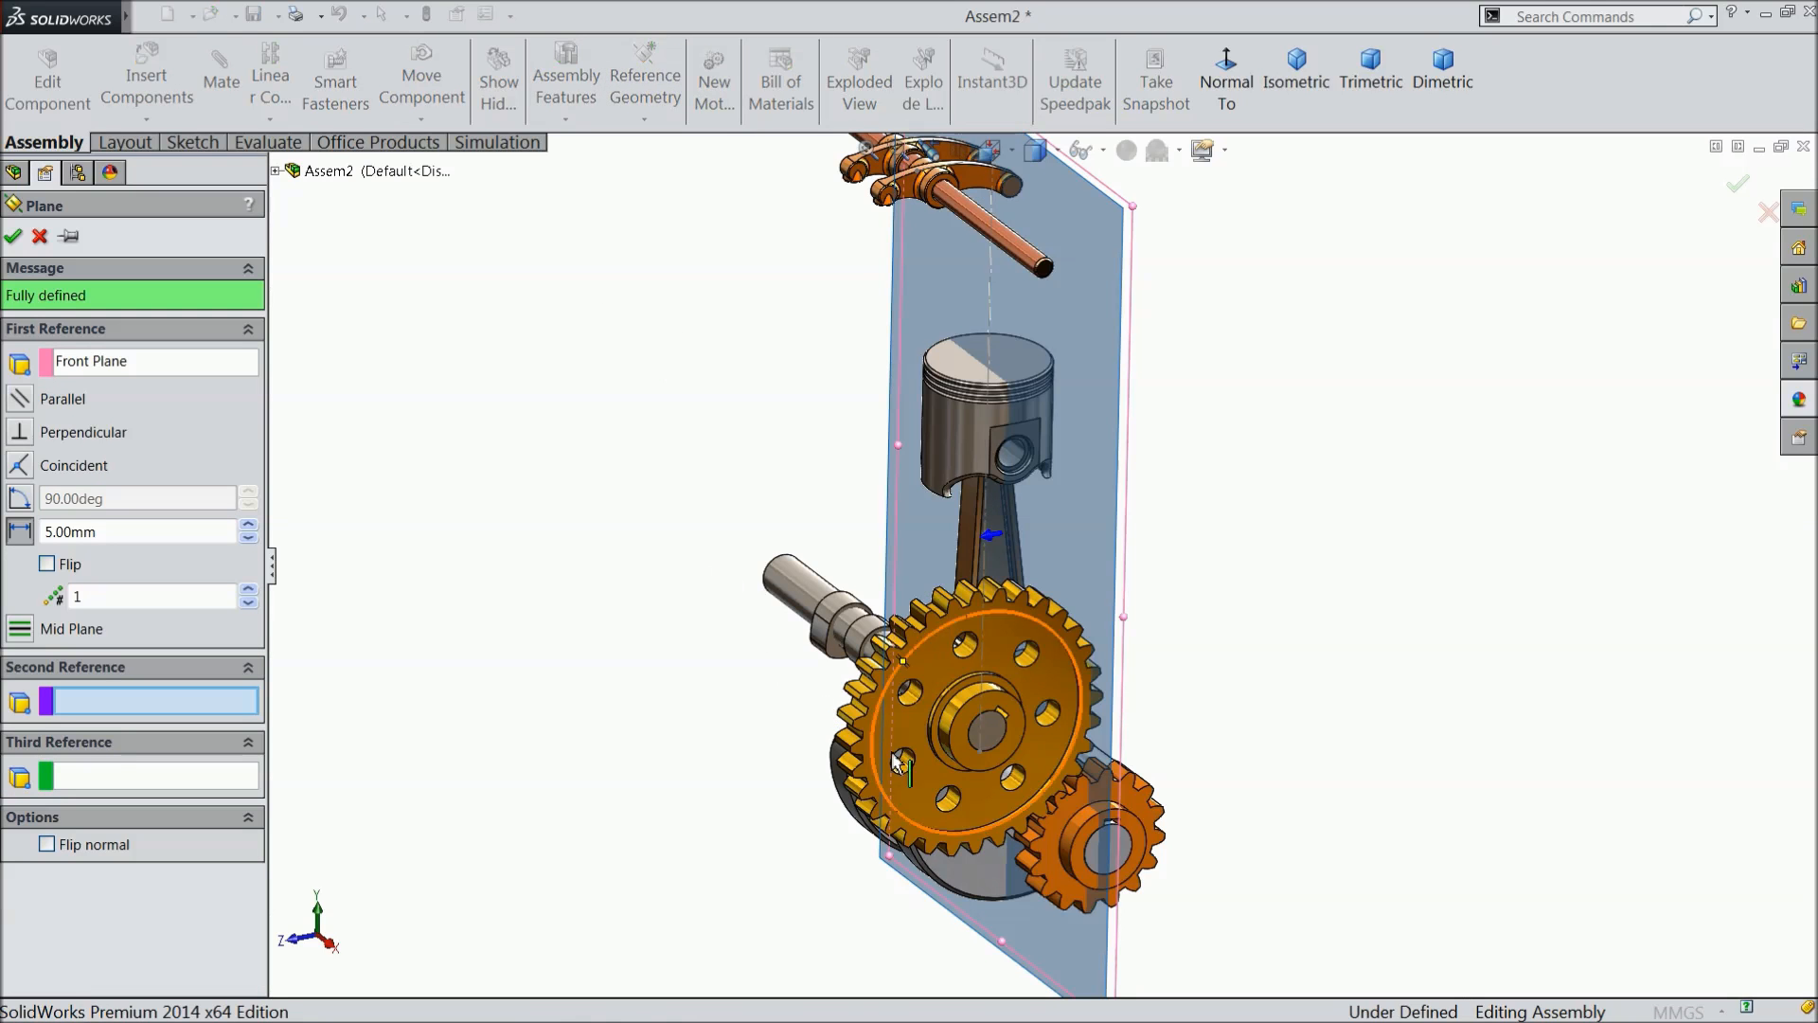
pyautogui.moveTo(748, 788); pyautogui.dragTo(592, 787, button='middle')
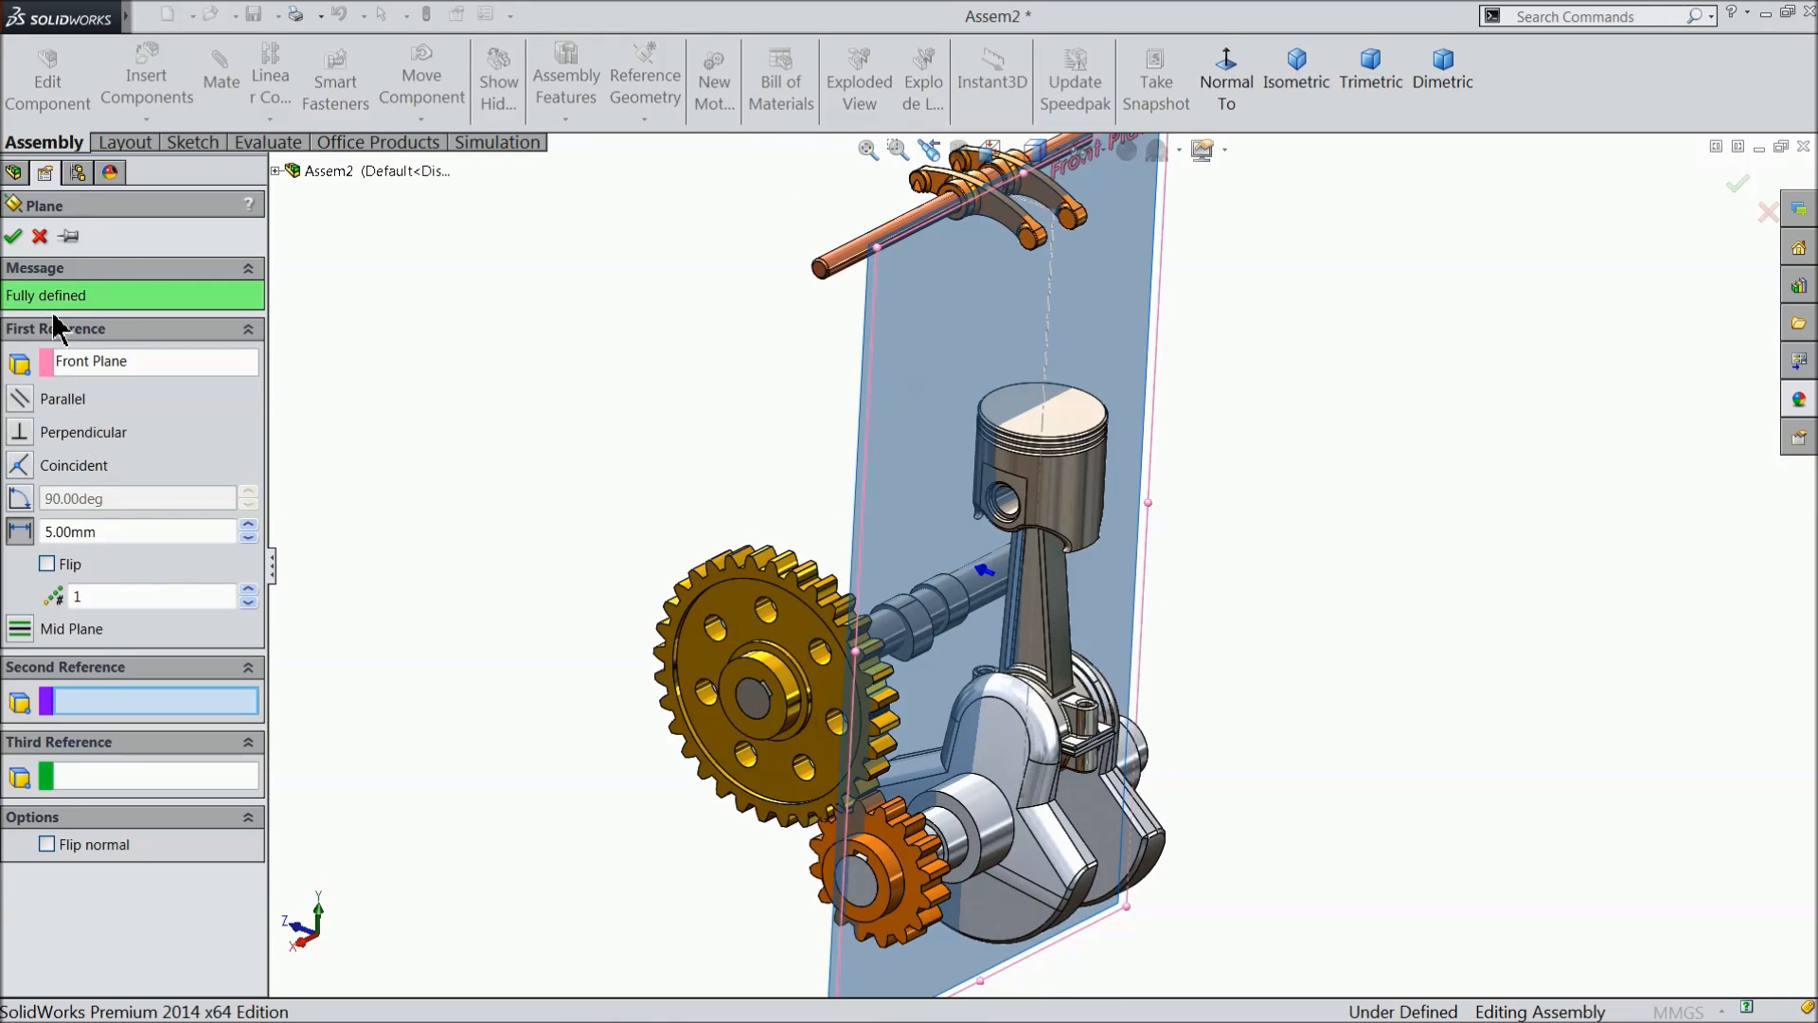
pyautogui.click(14, 235)
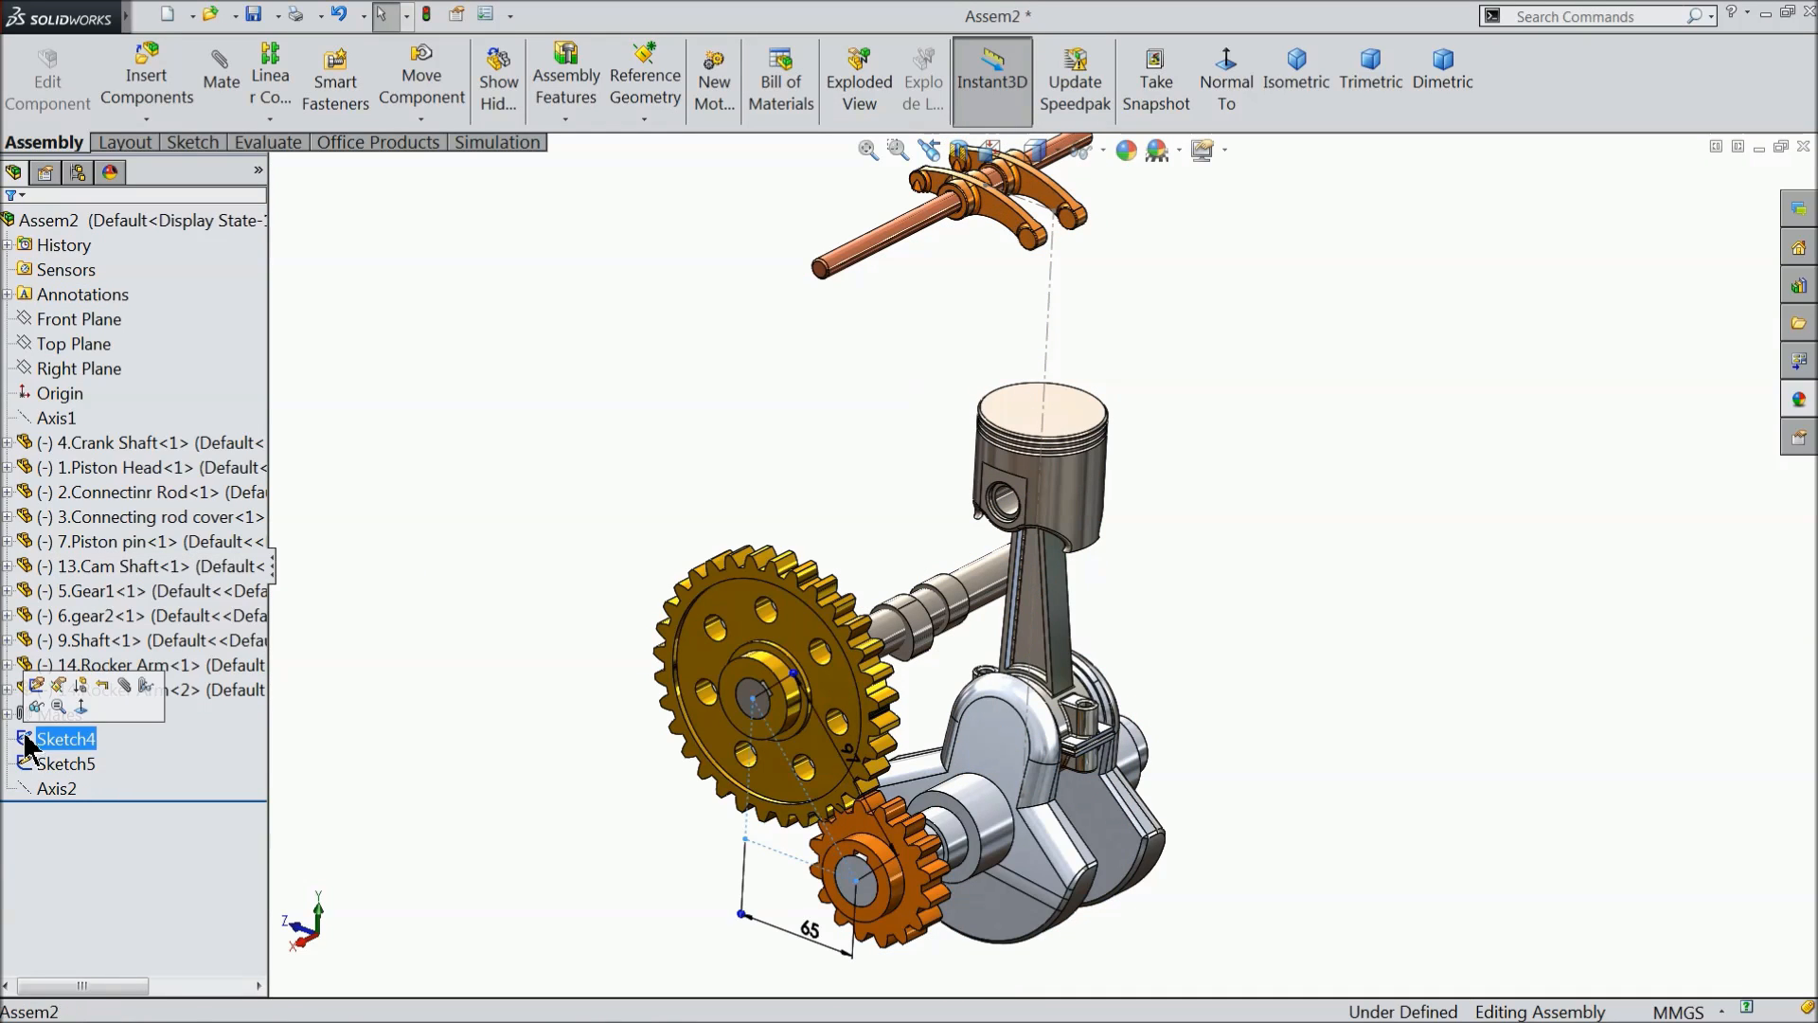
# - Show Sketch4 and create a reference plane parallel to the Front Plane through the Sketch4 point at the large gear's centre
pyautogui.click(47, 701)
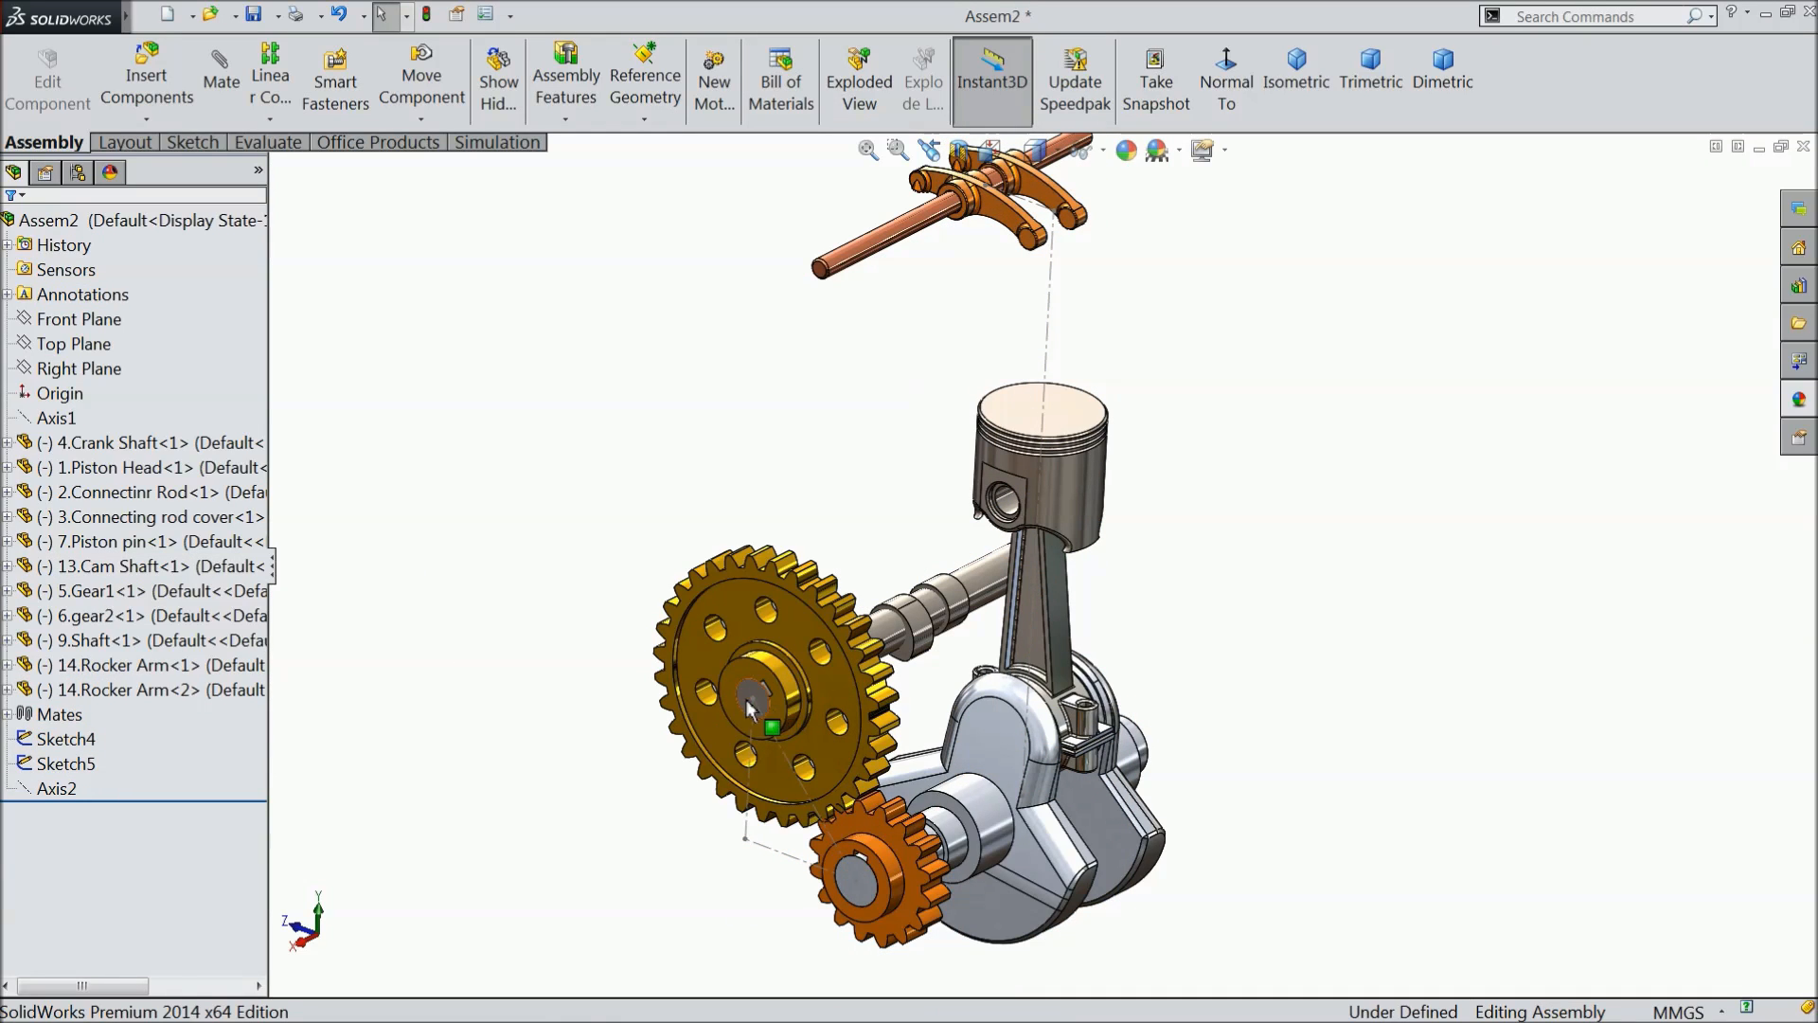
pyautogui.click(117, 322)
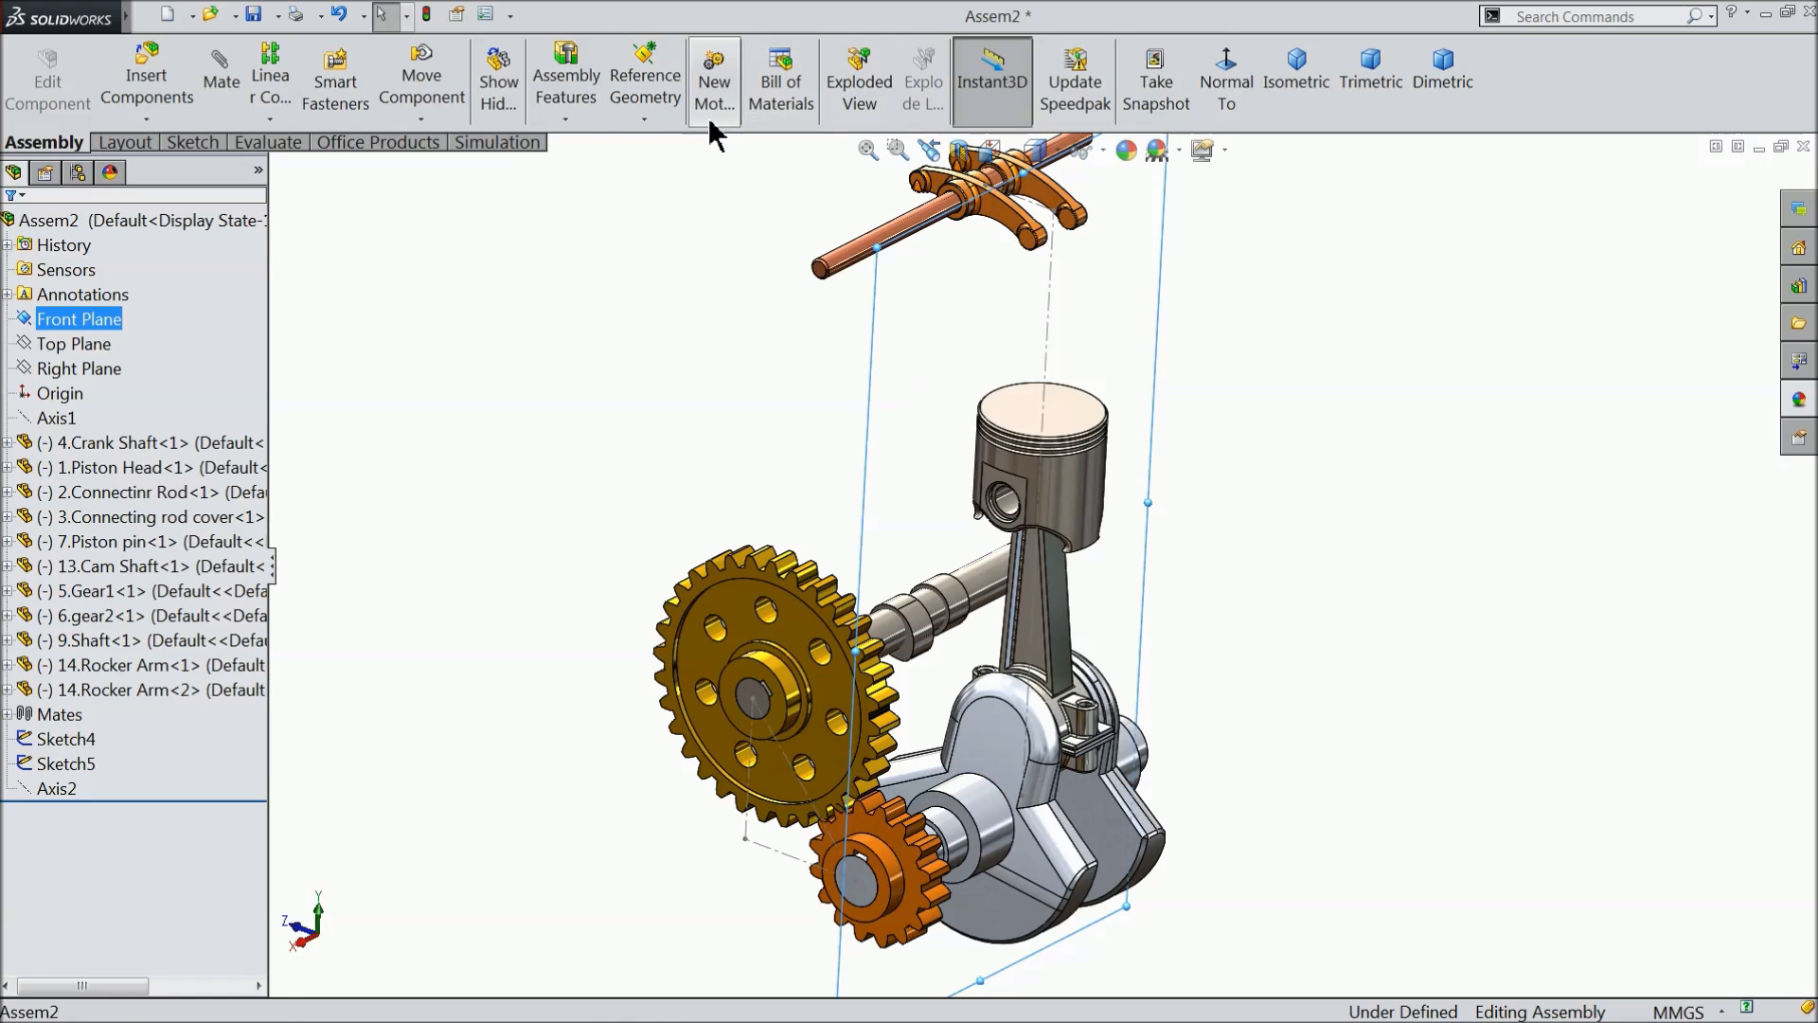
pyautogui.click(623, 124)
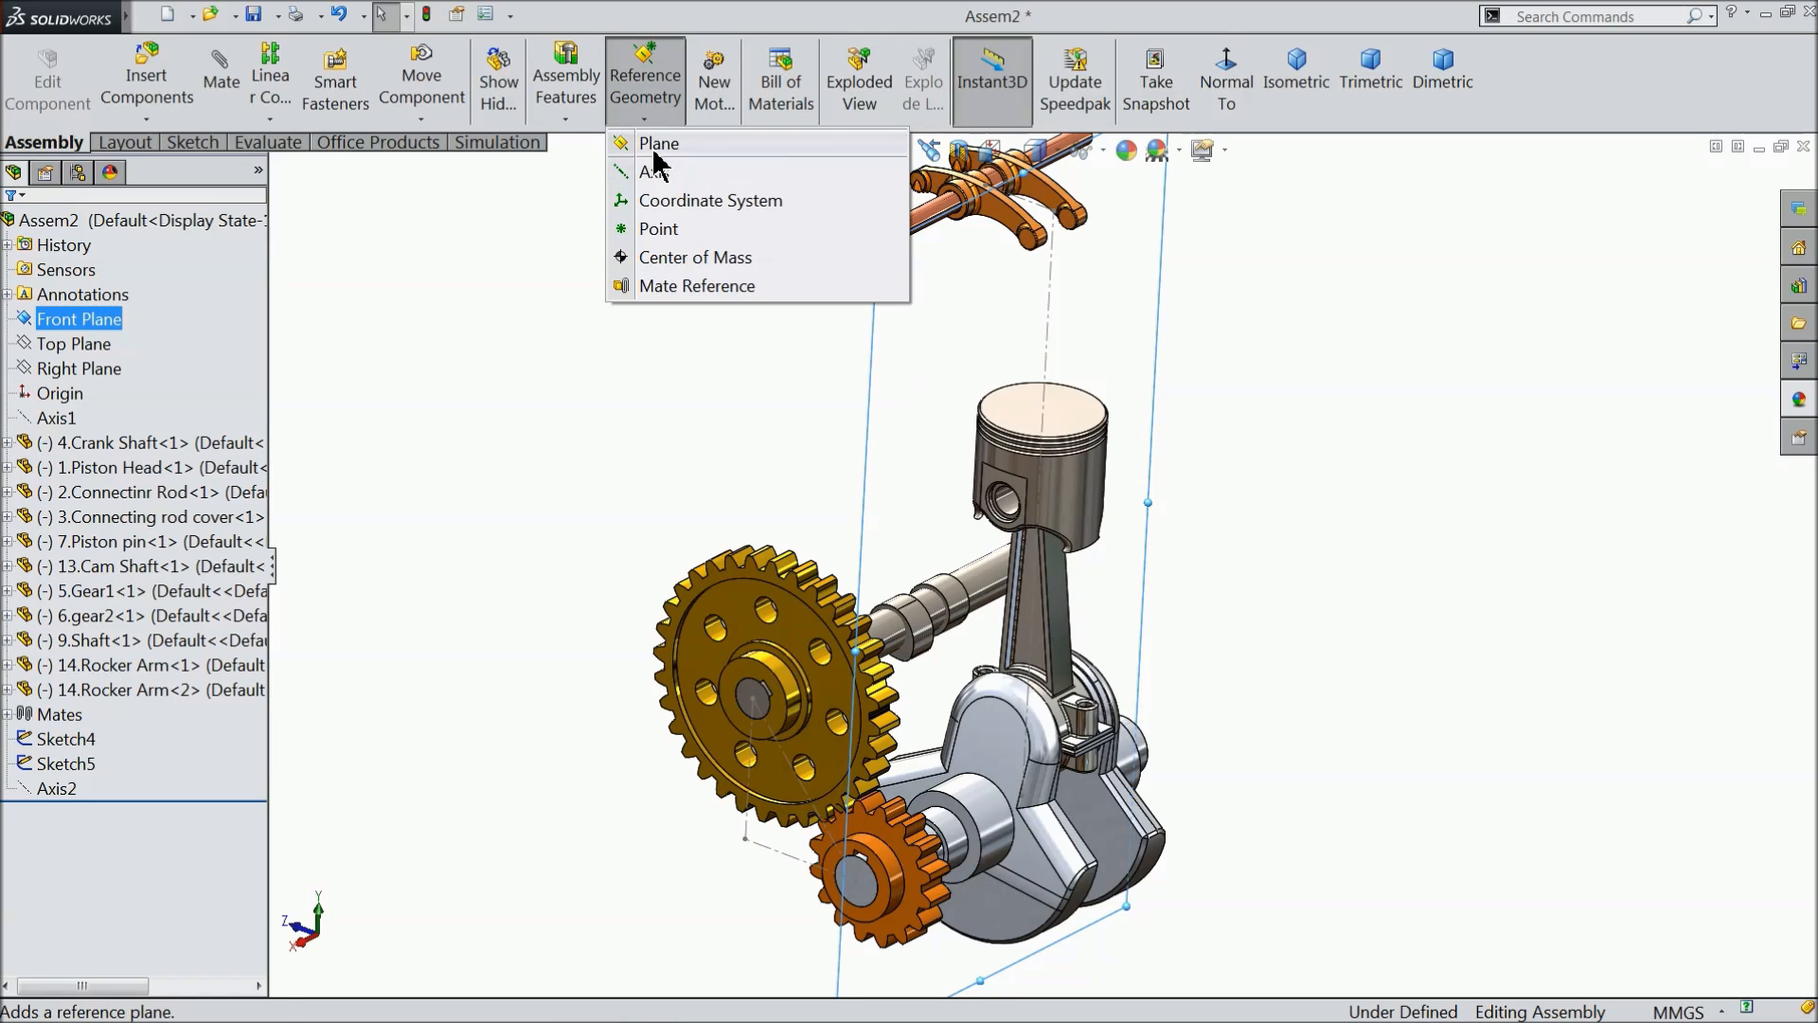
pyautogui.click(661, 154)
pyautogui.scroll(-3, 845, 680)
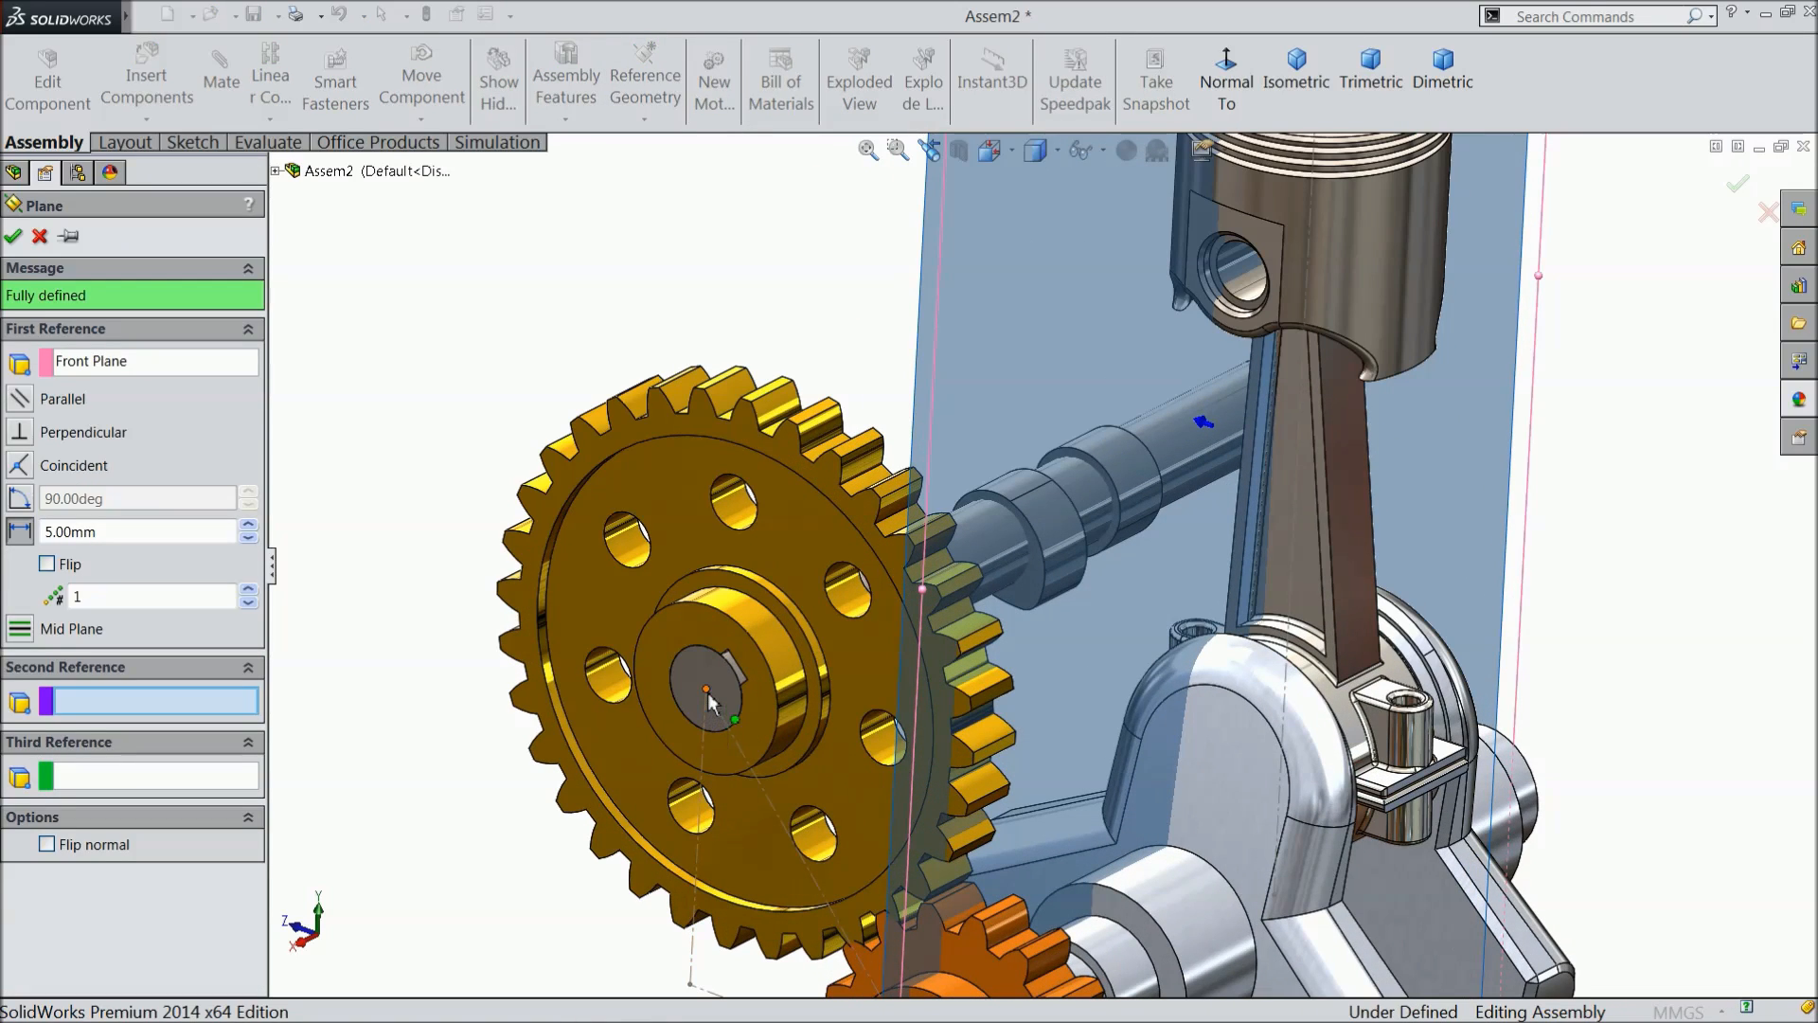
pyautogui.click(706, 689)
pyautogui.press('f')
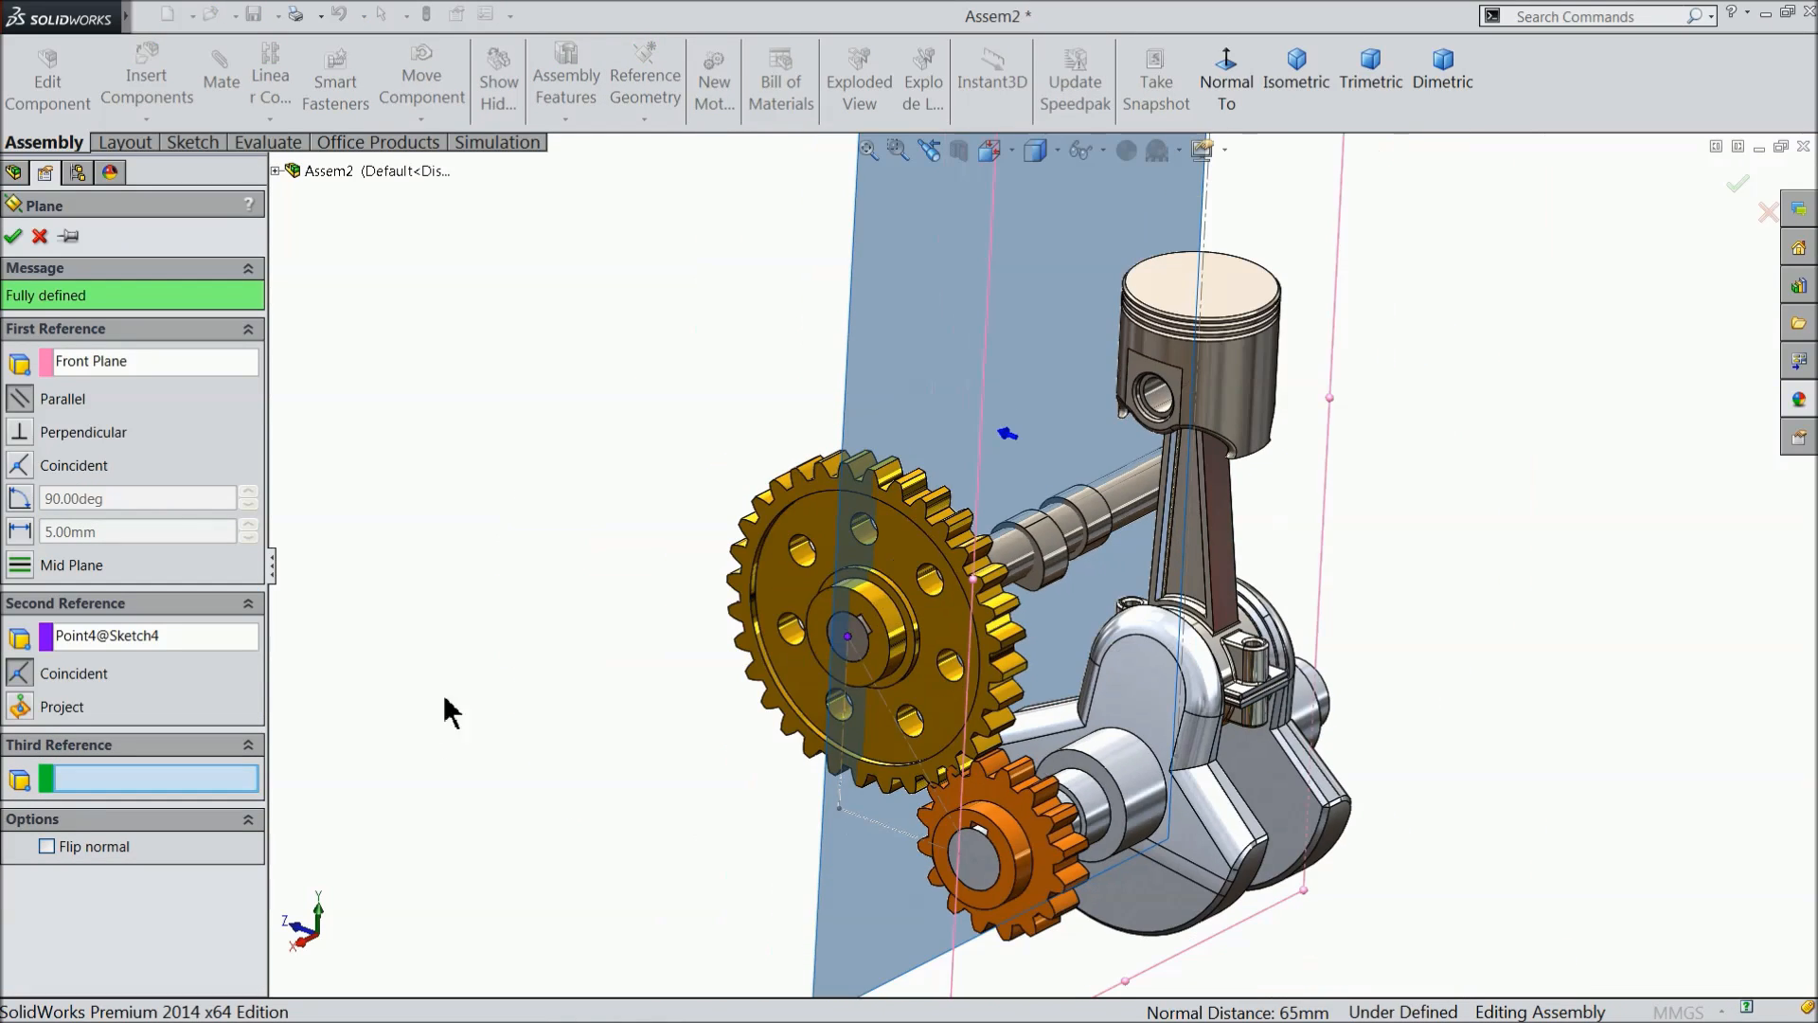
pyautogui.moveTo(464, 687); pyautogui.dragTo(525, 694, button='middle')
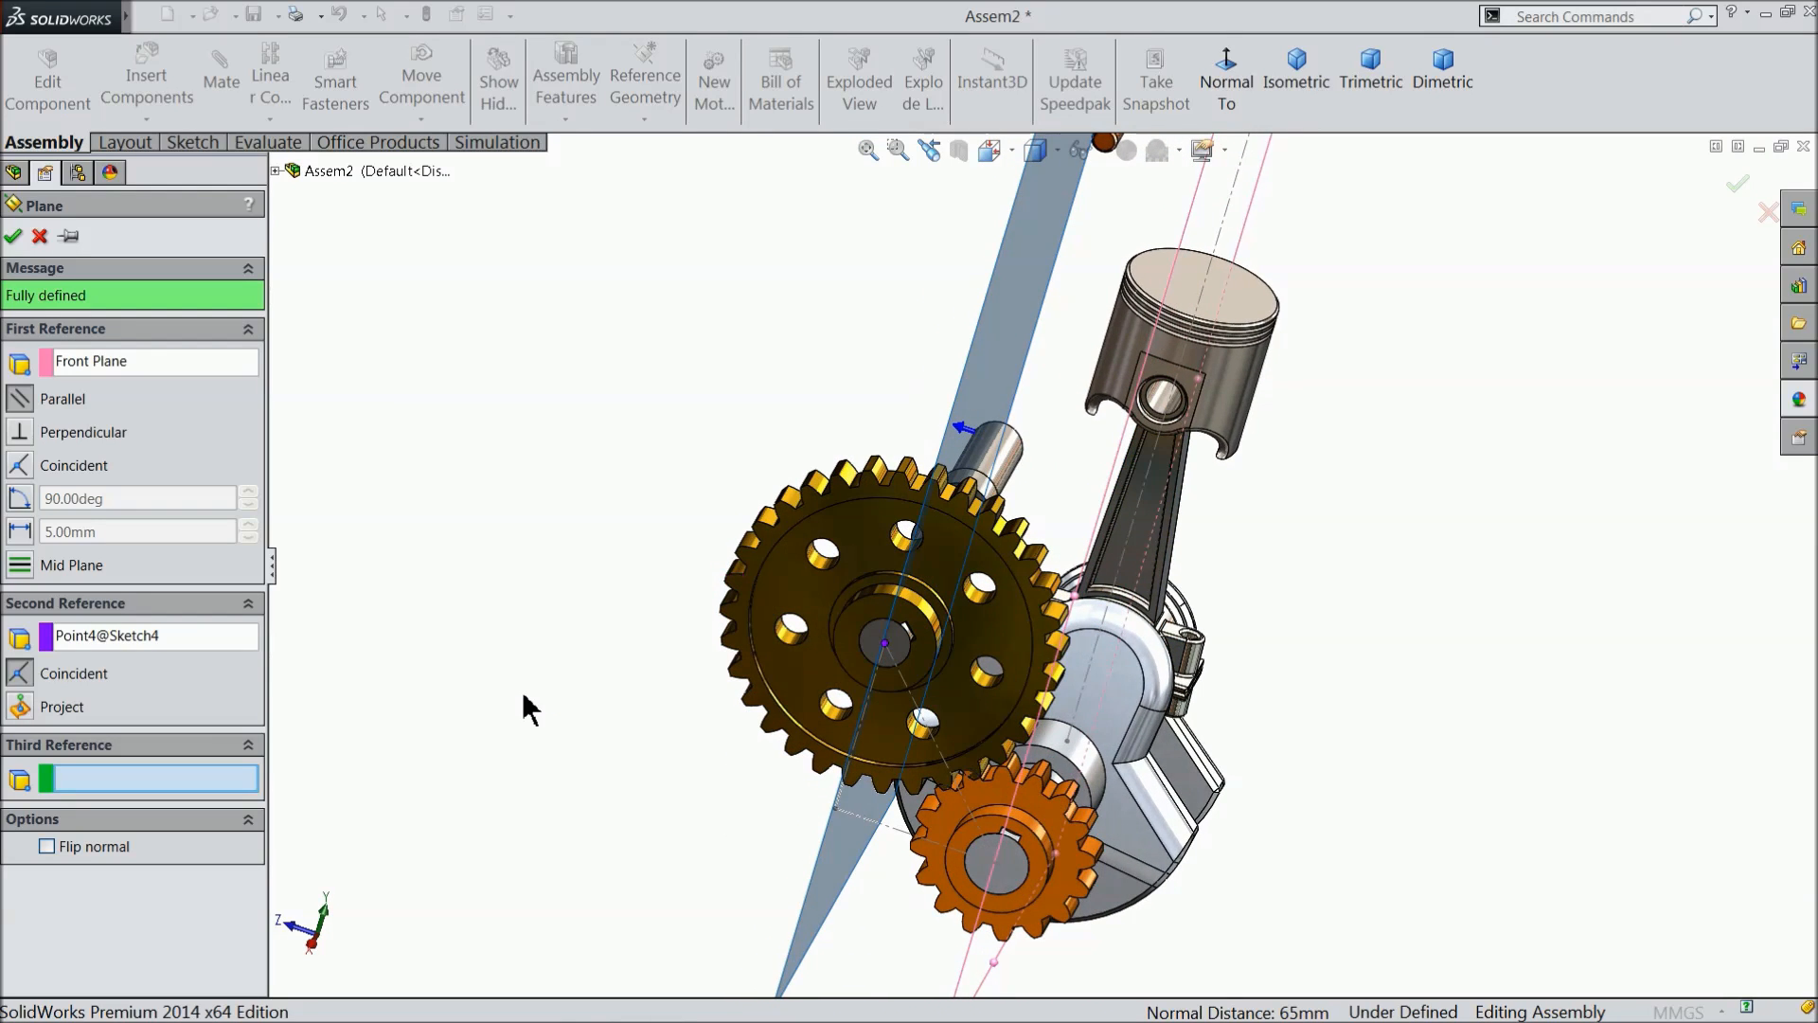
pyautogui.press('f')
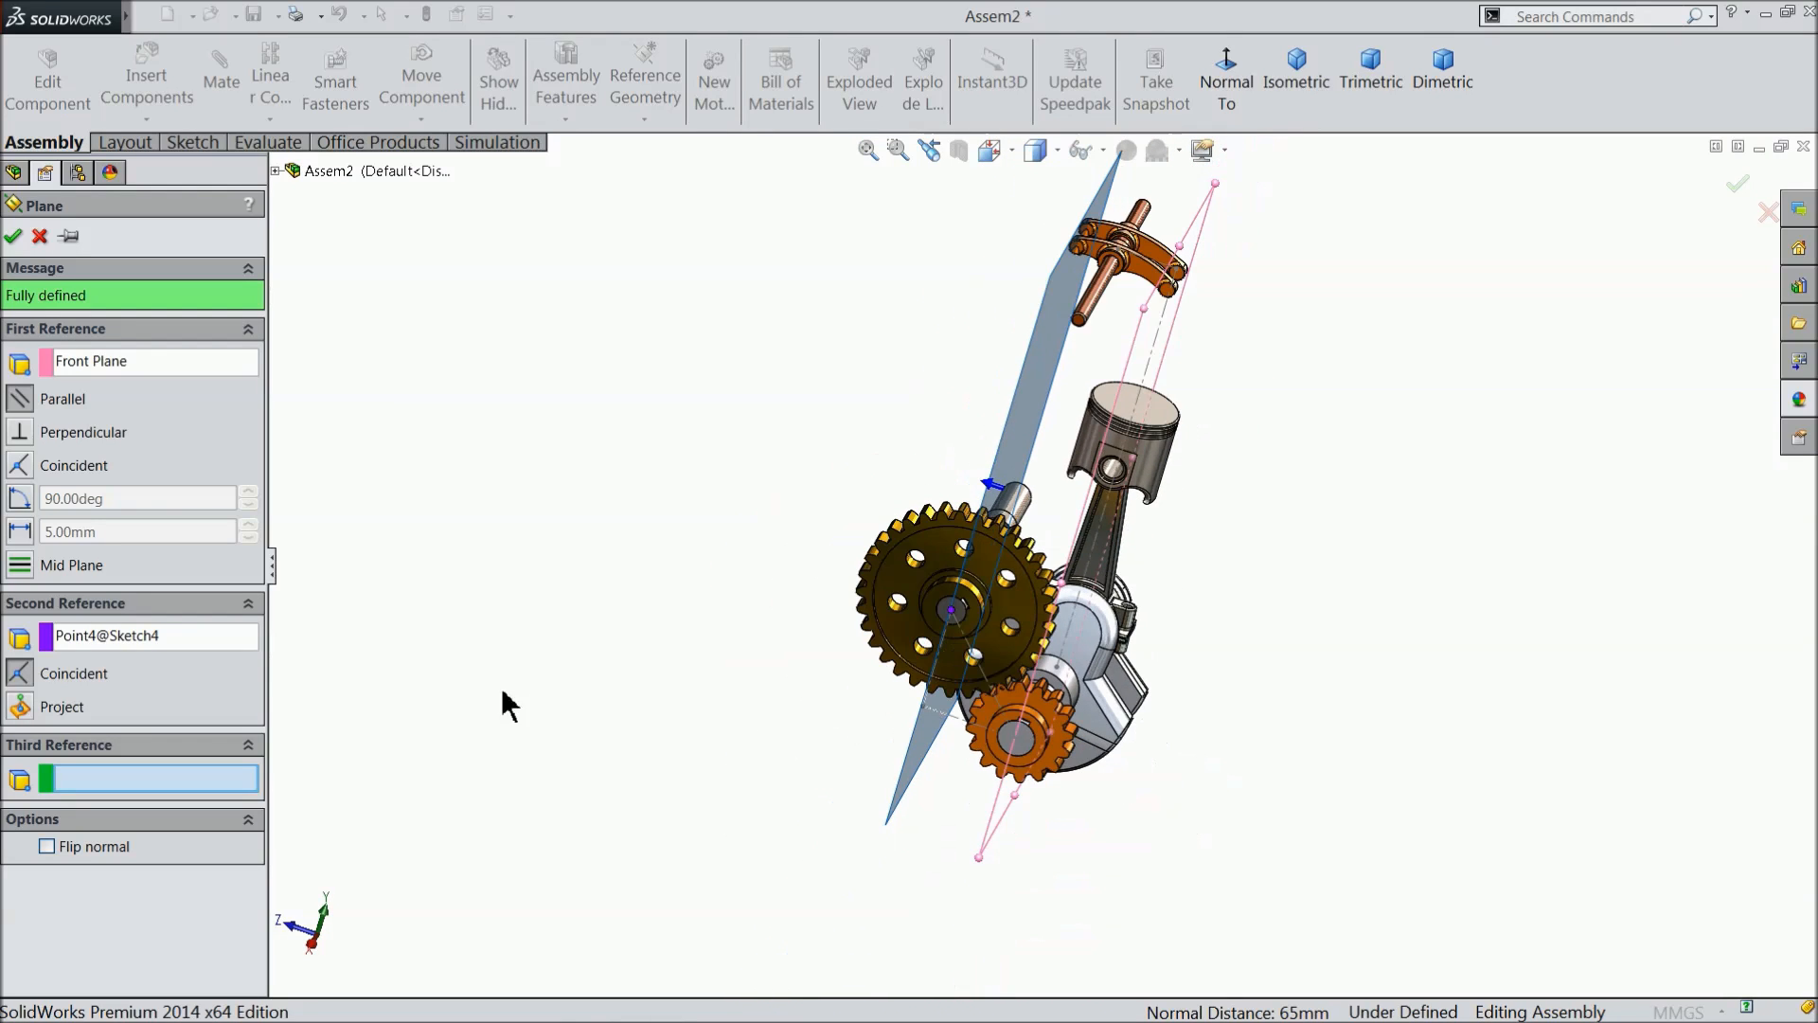
pyautogui.click(14, 237)
# - Start a new sketch on the new reference plane and orient the view normal to it
pyautogui.moveTo(654, 579); pyautogui.dragTo(933, 779, button='middle')
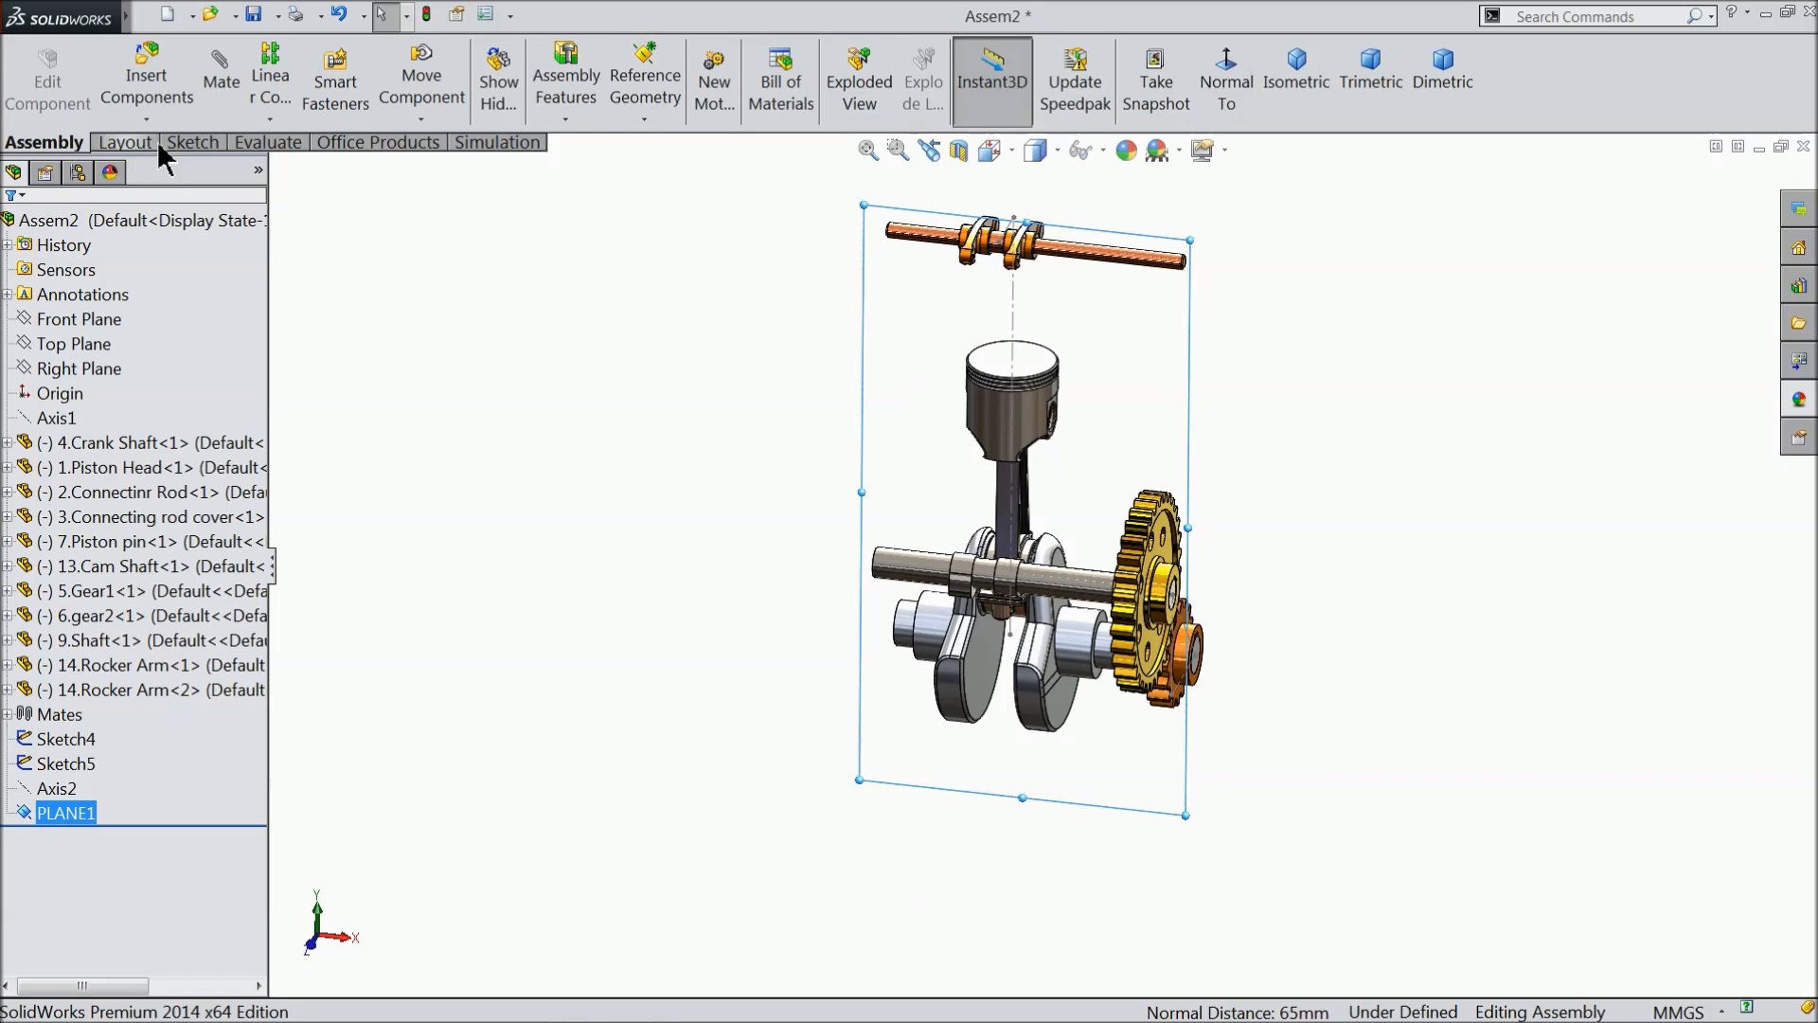
pyautogui.click(192, 142)
pyautogui.click(28, 81)
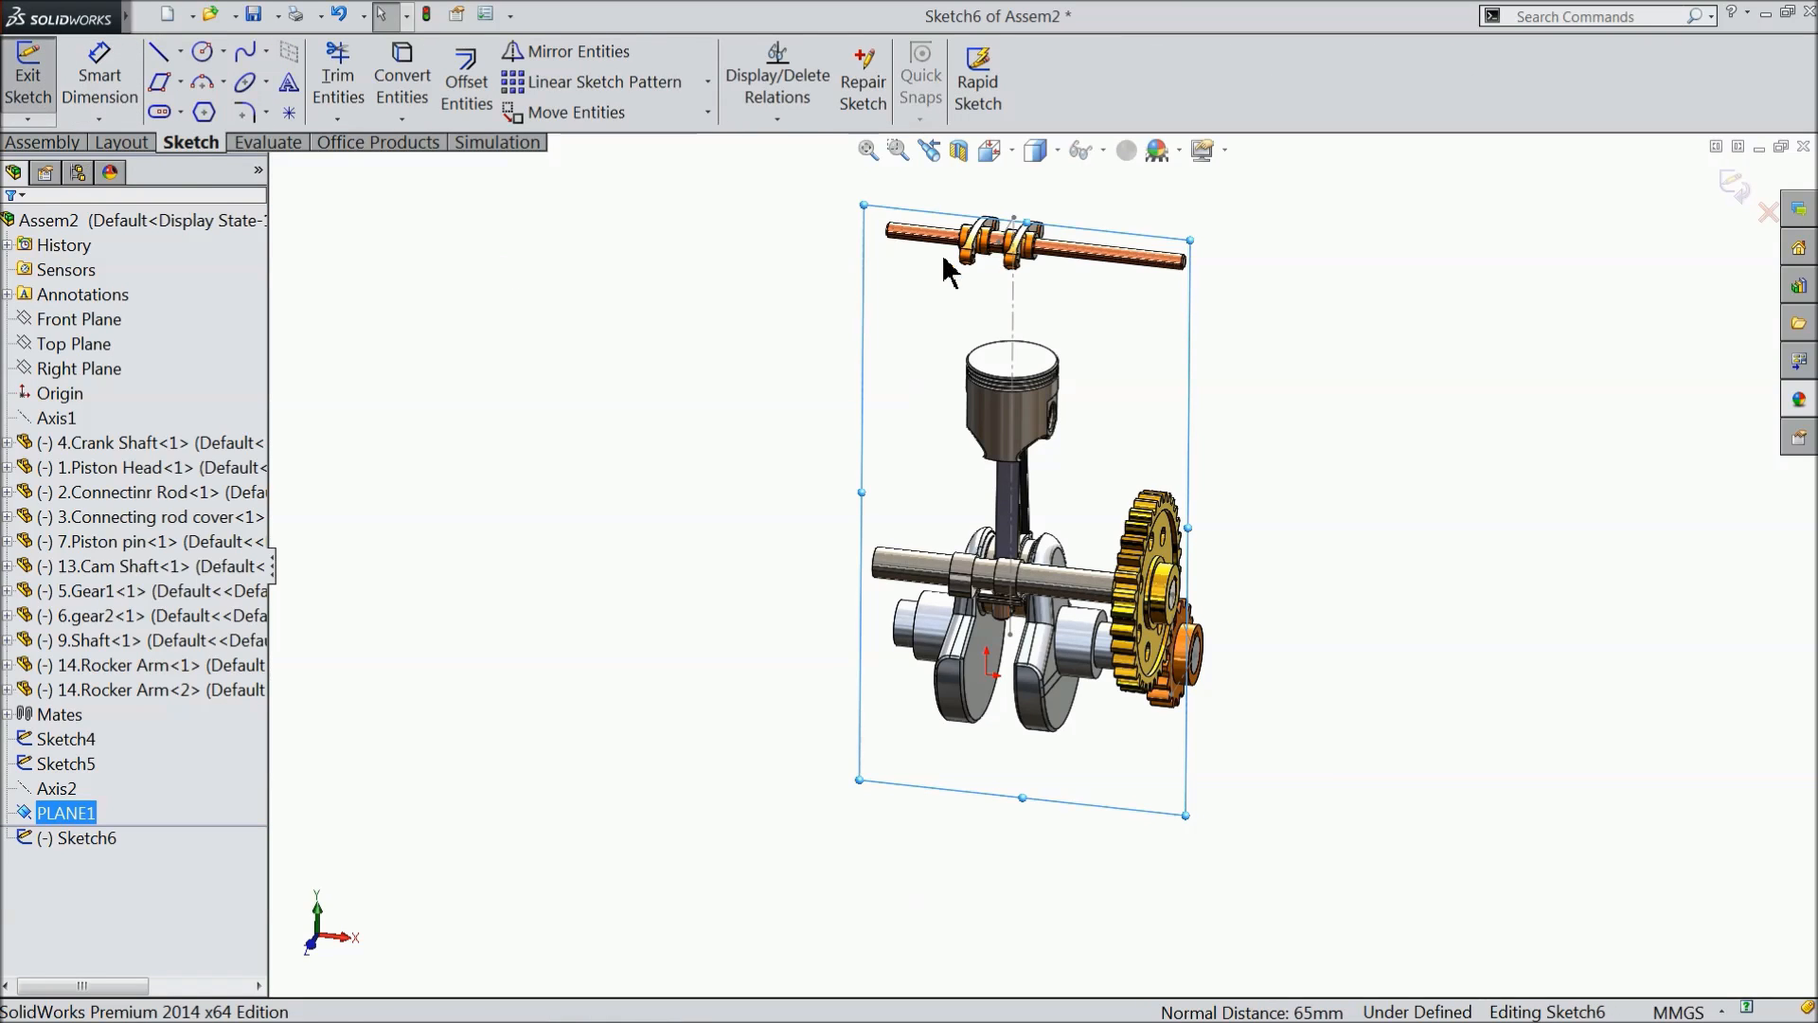
pyautogui.click(39, 142)
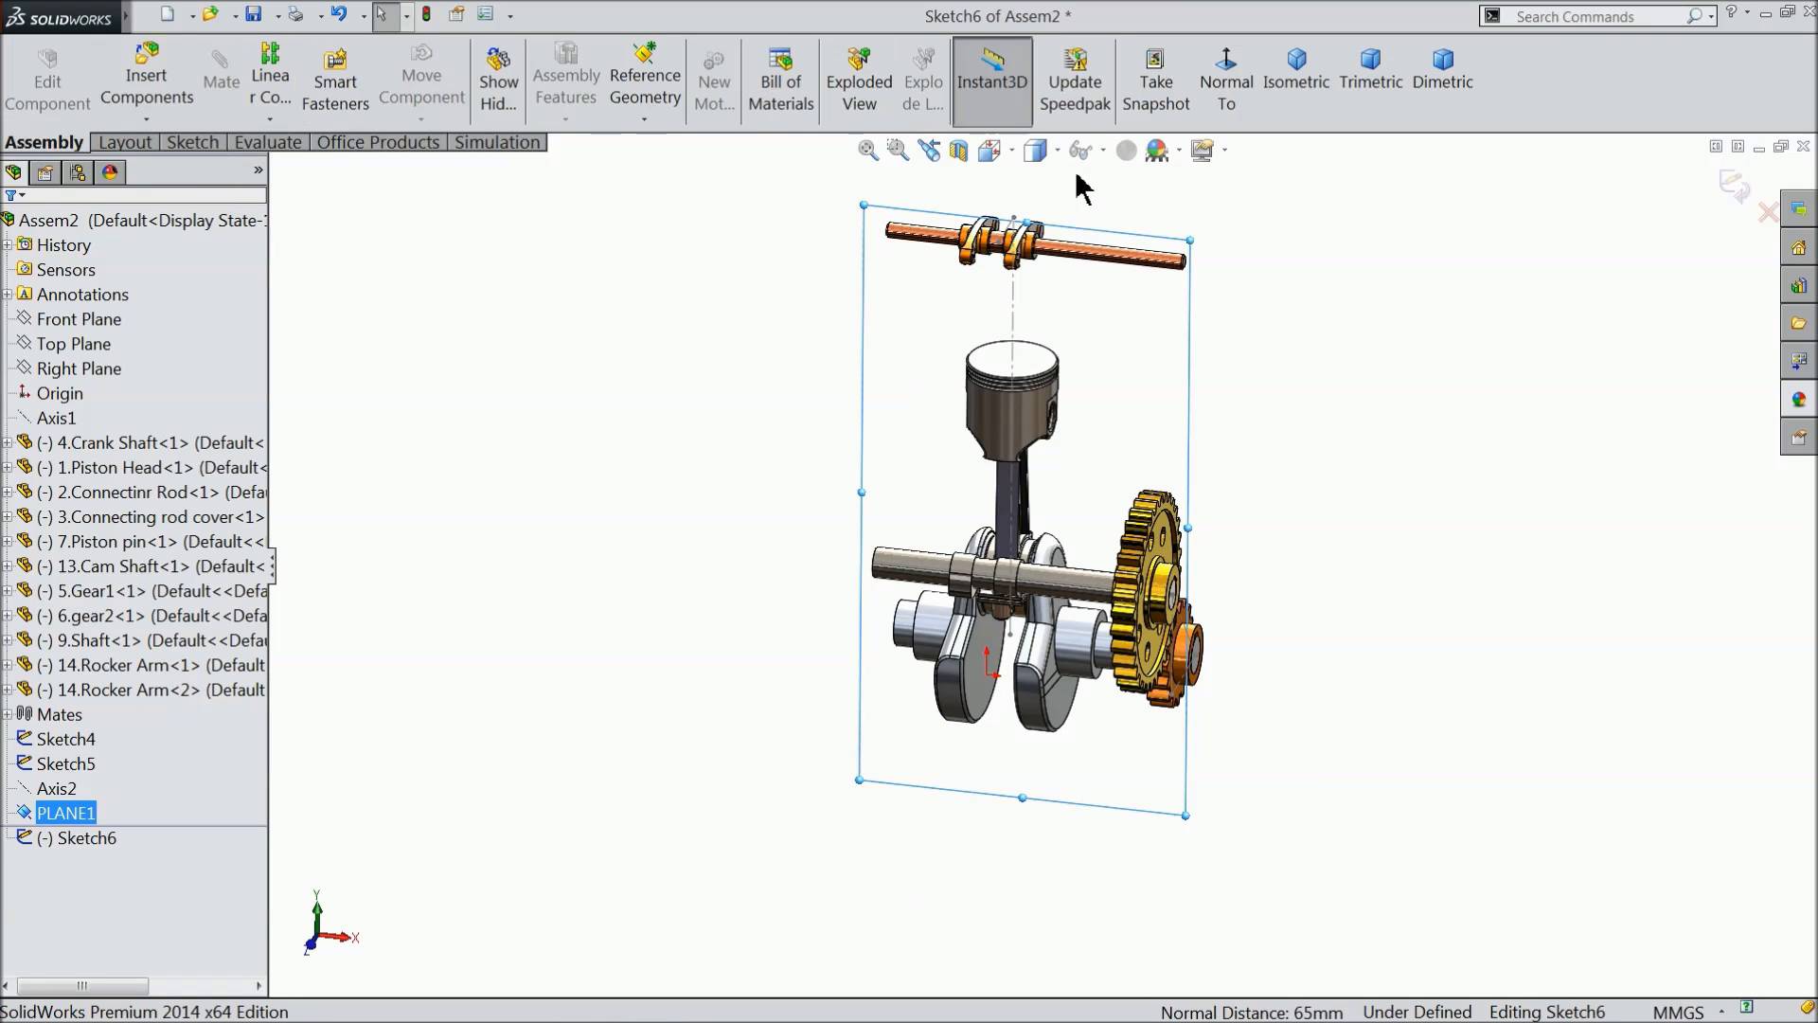
pyautogui.click(1226, 80)
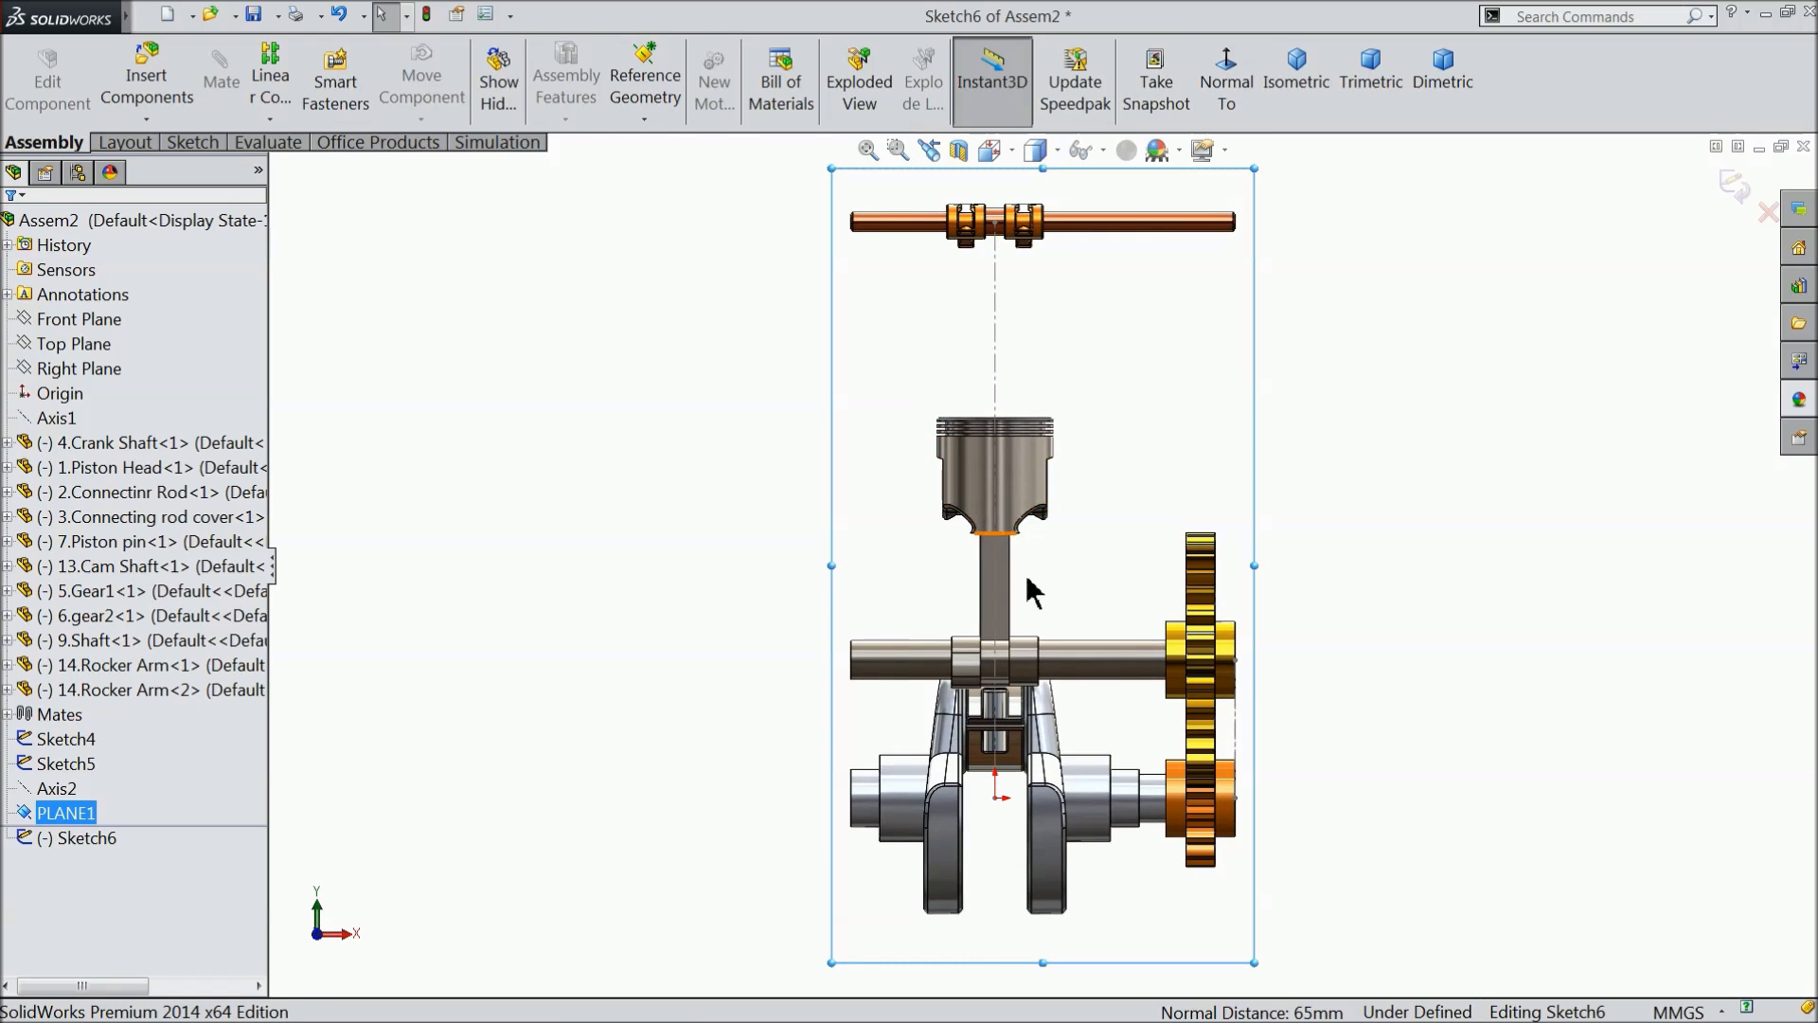
pyautogui.scroll(-3, 1034, 772)
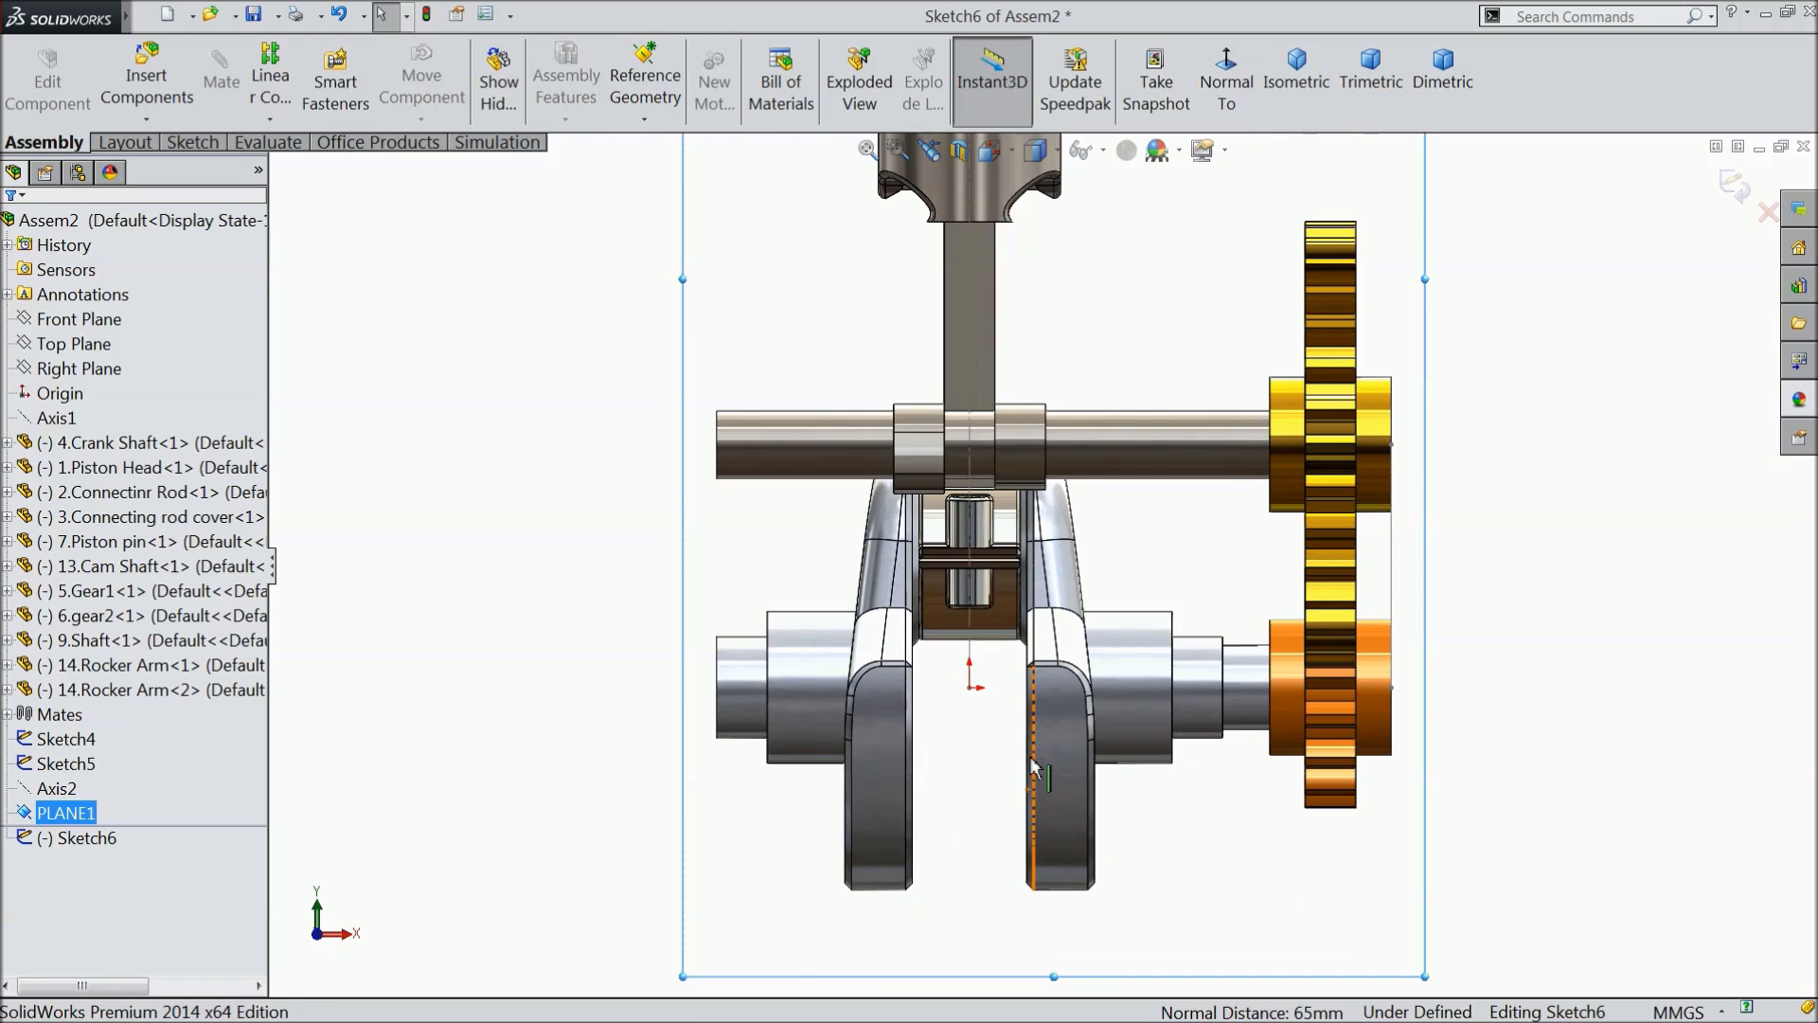
# - Sketch a horizontal centerline about 47 mm long through the origin and a vertical centerline up from its right end past the cam shaft
pyautogui.click(126, 143)
pyautogui.click(180, 51)
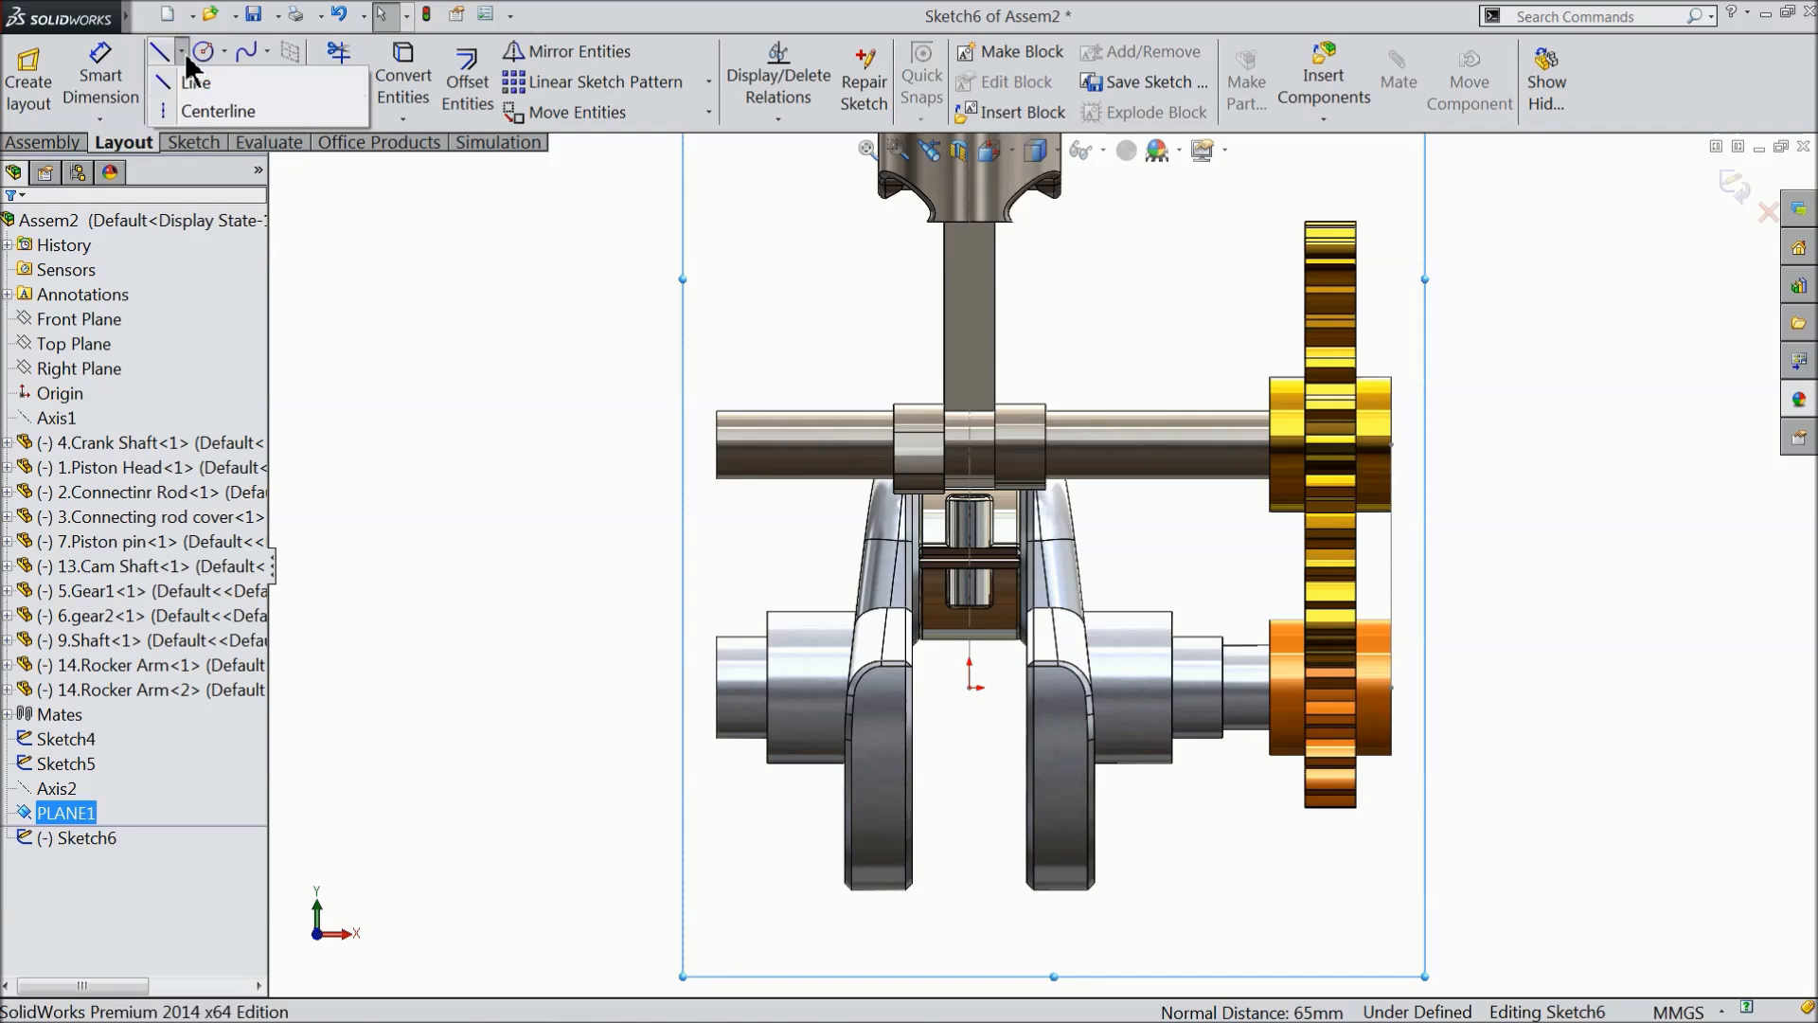
pyautogui.click(205, 106)
pyautogui.scroll(-2, 1017, 805)
pyautogui.scroll(-1, 1018, 790)
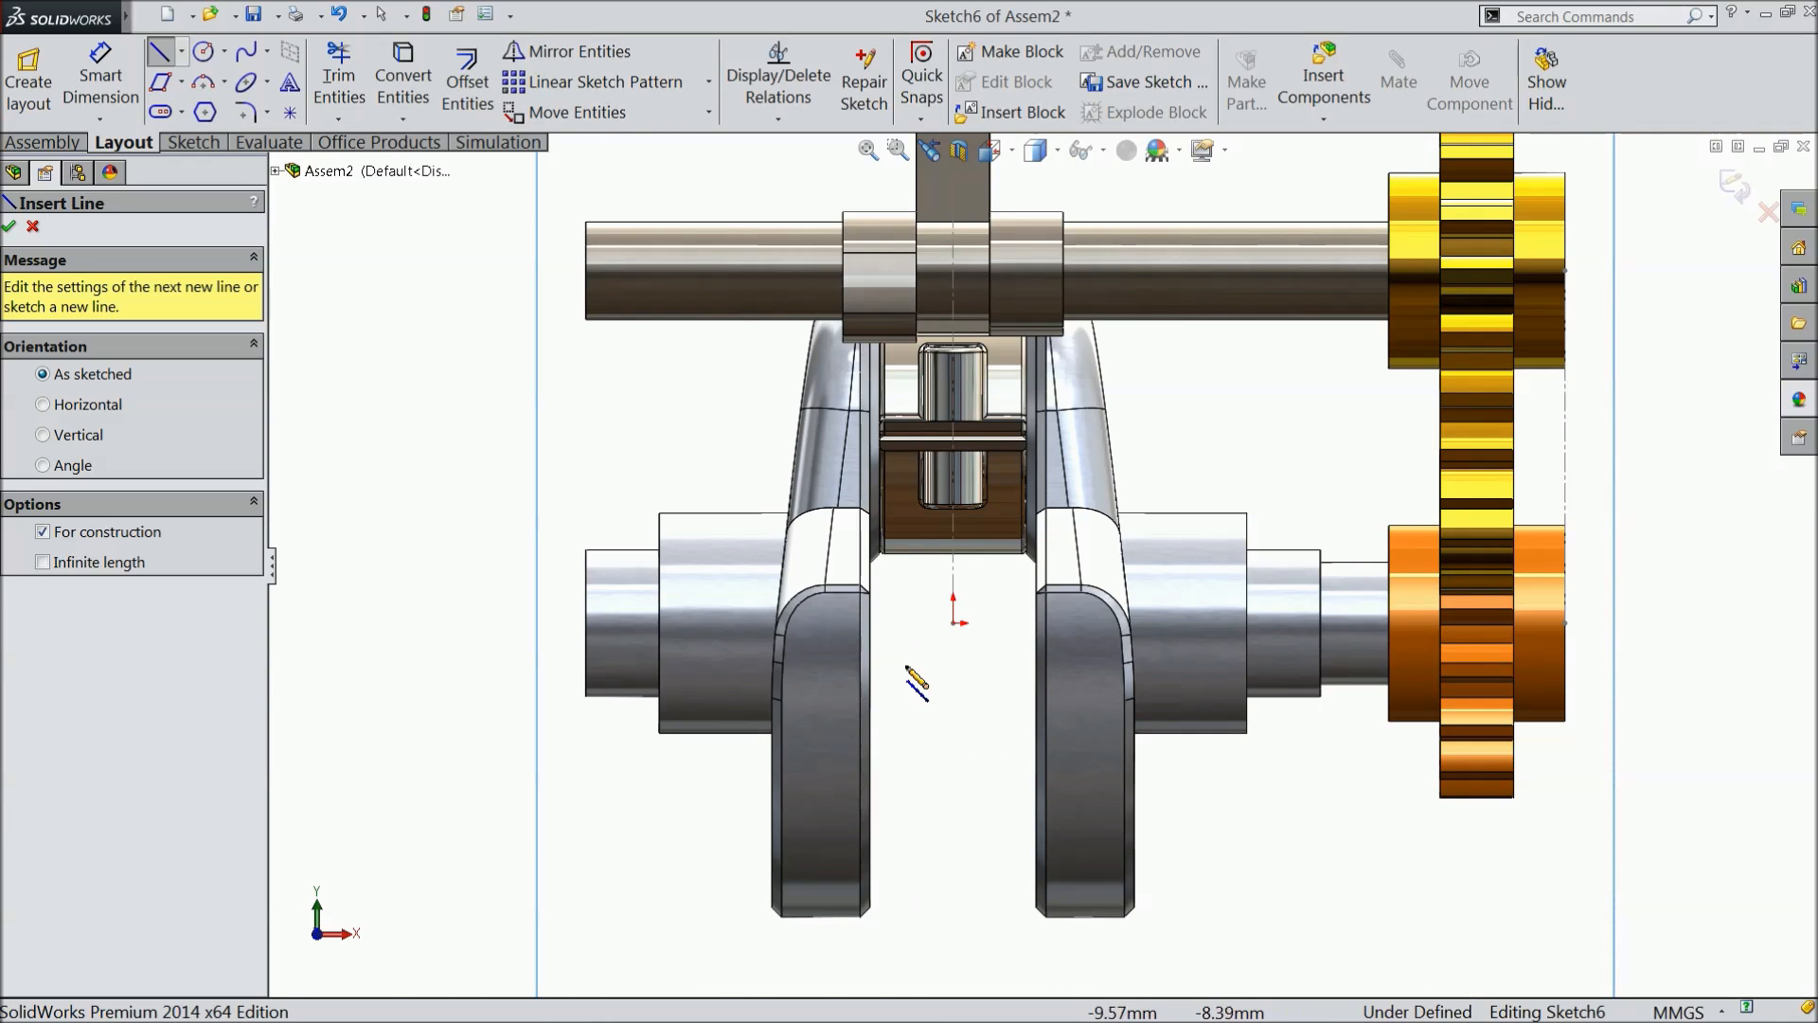
pyautogui.click(844, 623)
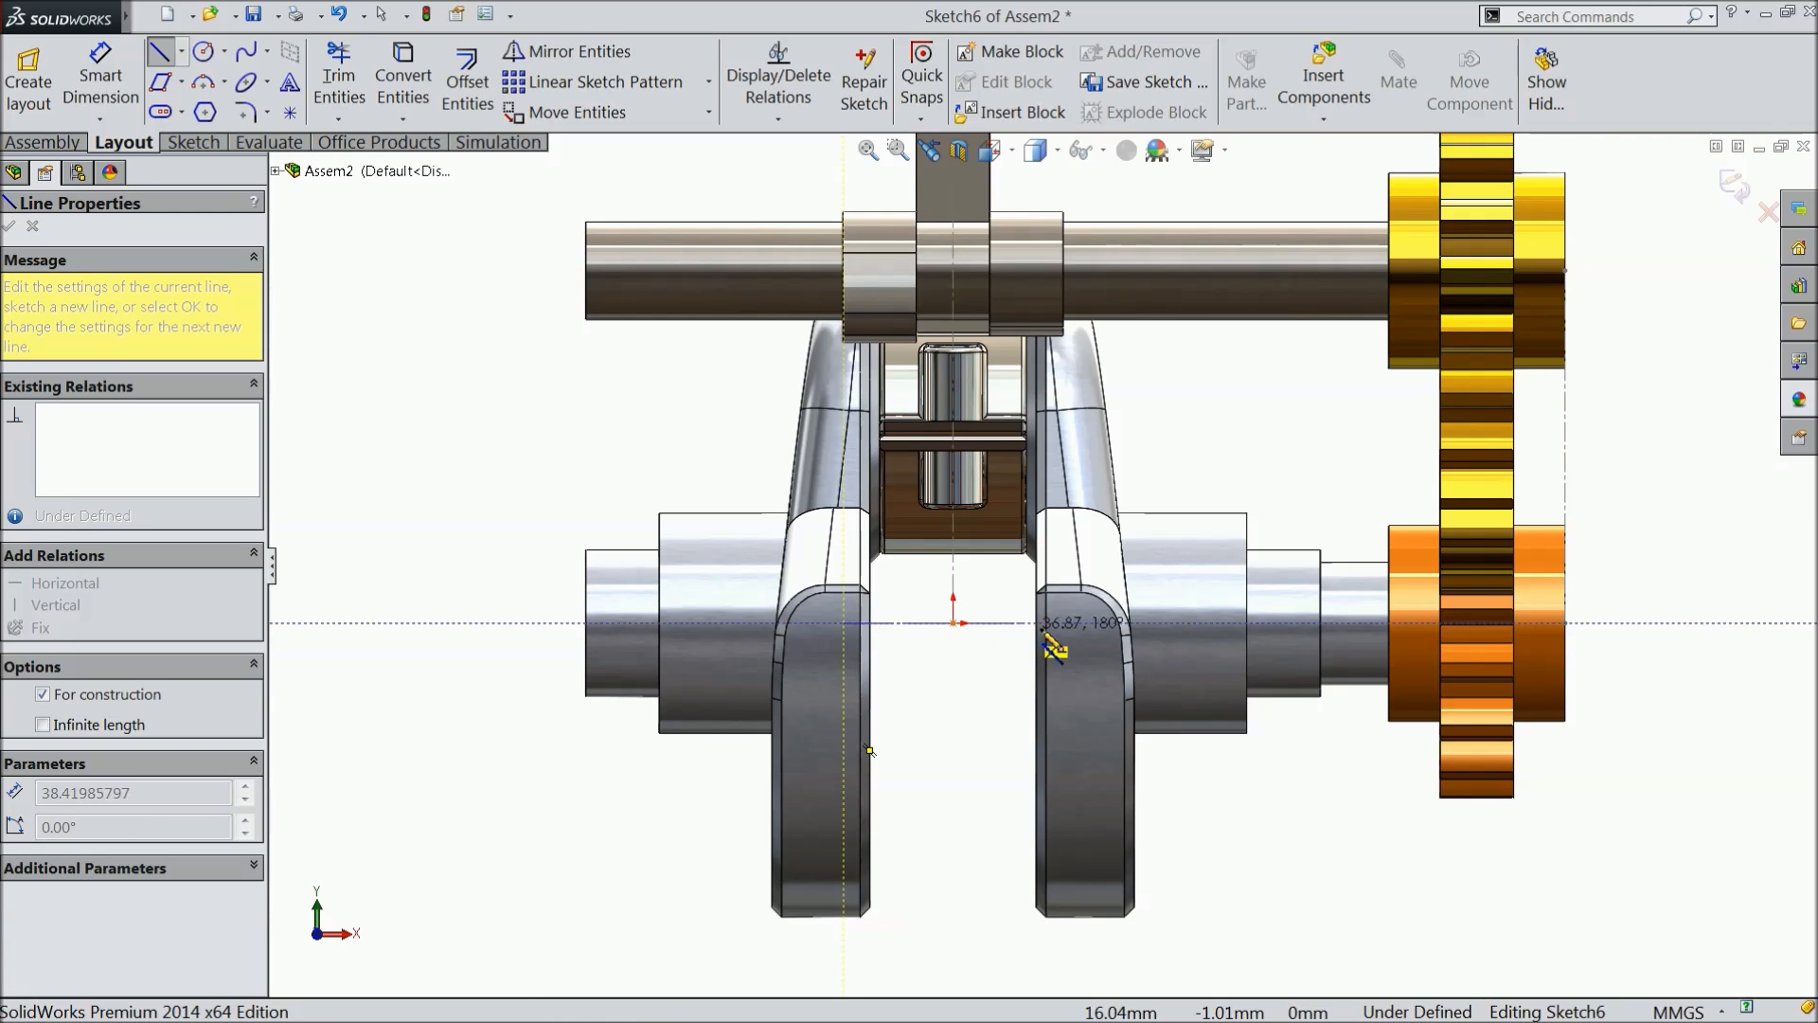
pyautogui.click(1073, 623)
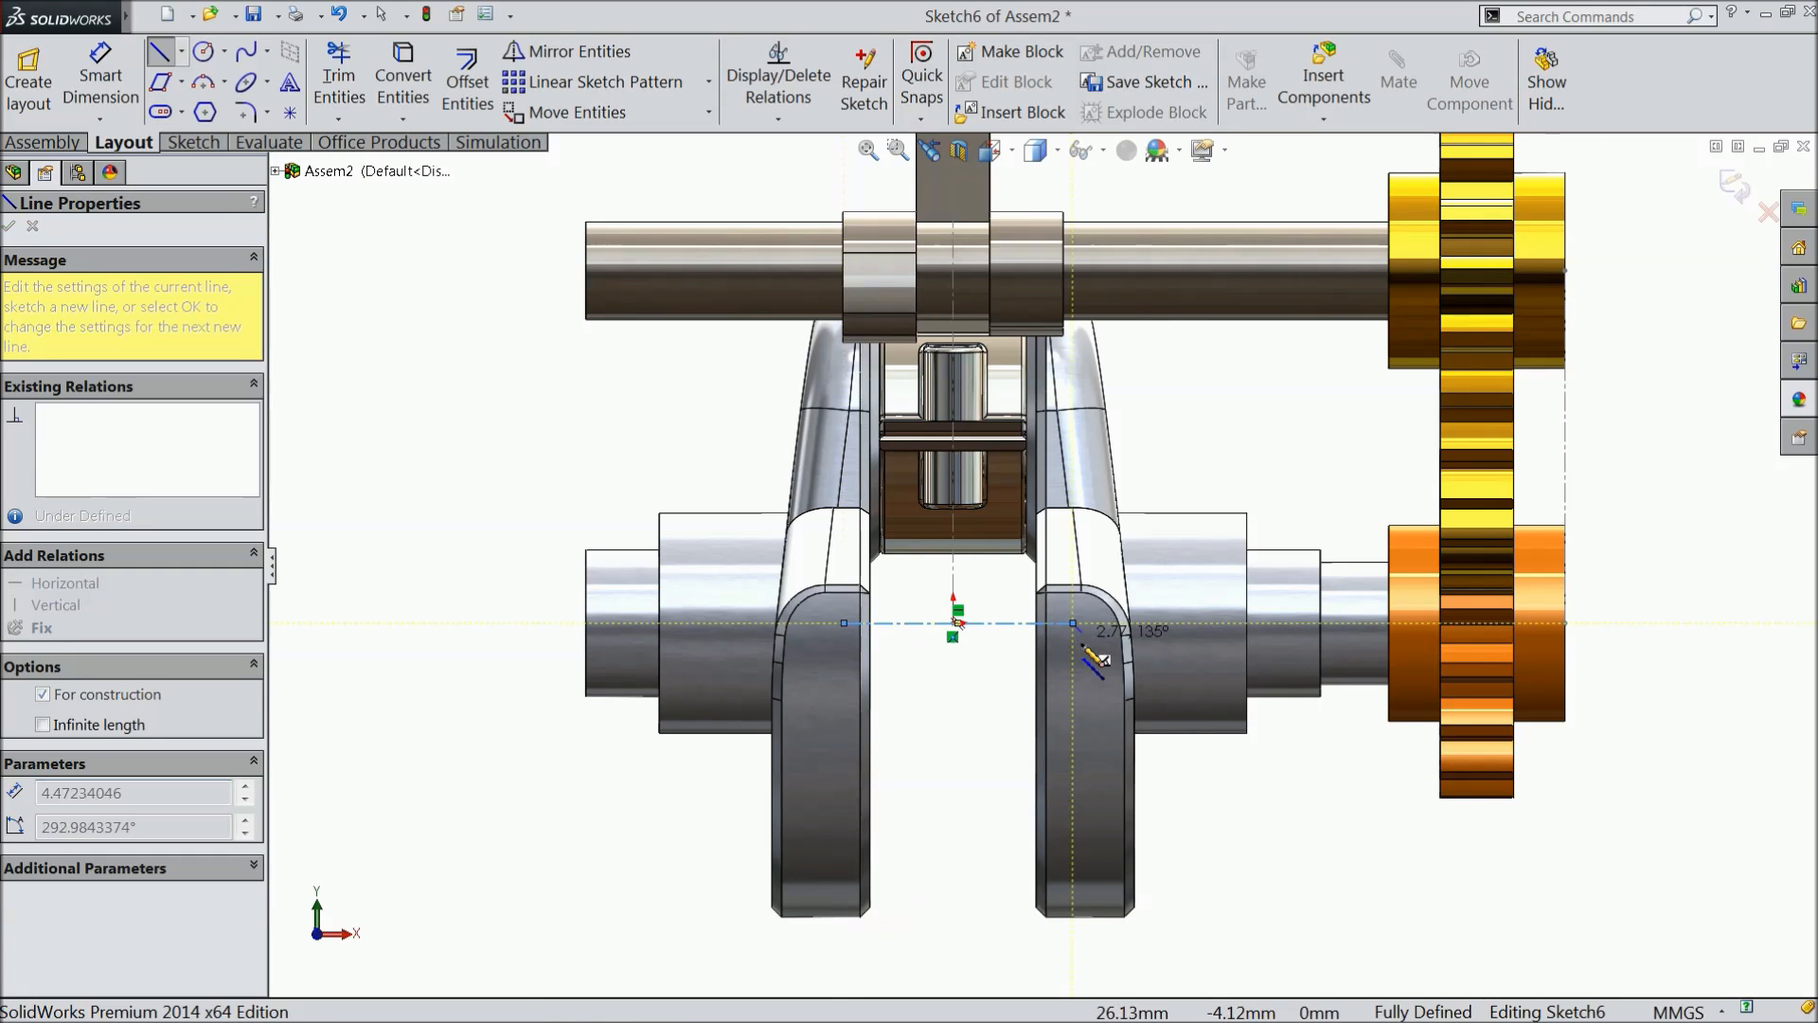
pyautogui.click(1073, 185)
pyautogui.rightClick(1127, 208)
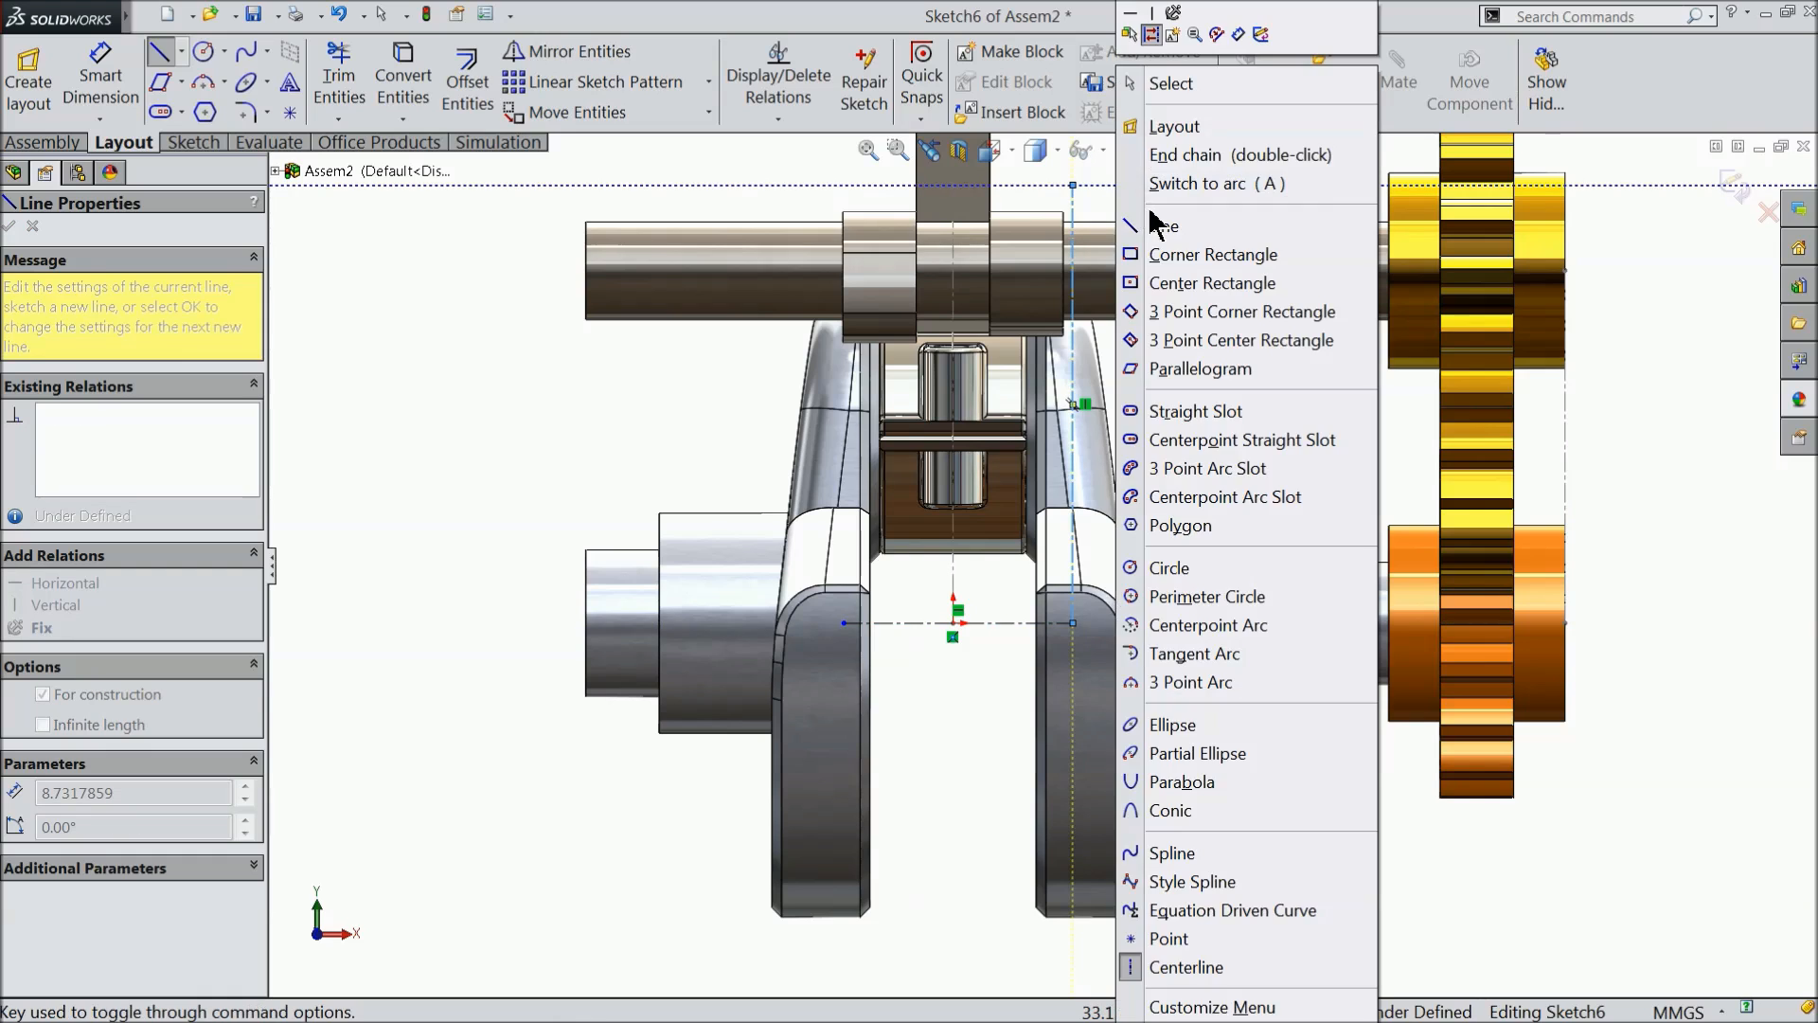
pyautogui.click(1157, 81)
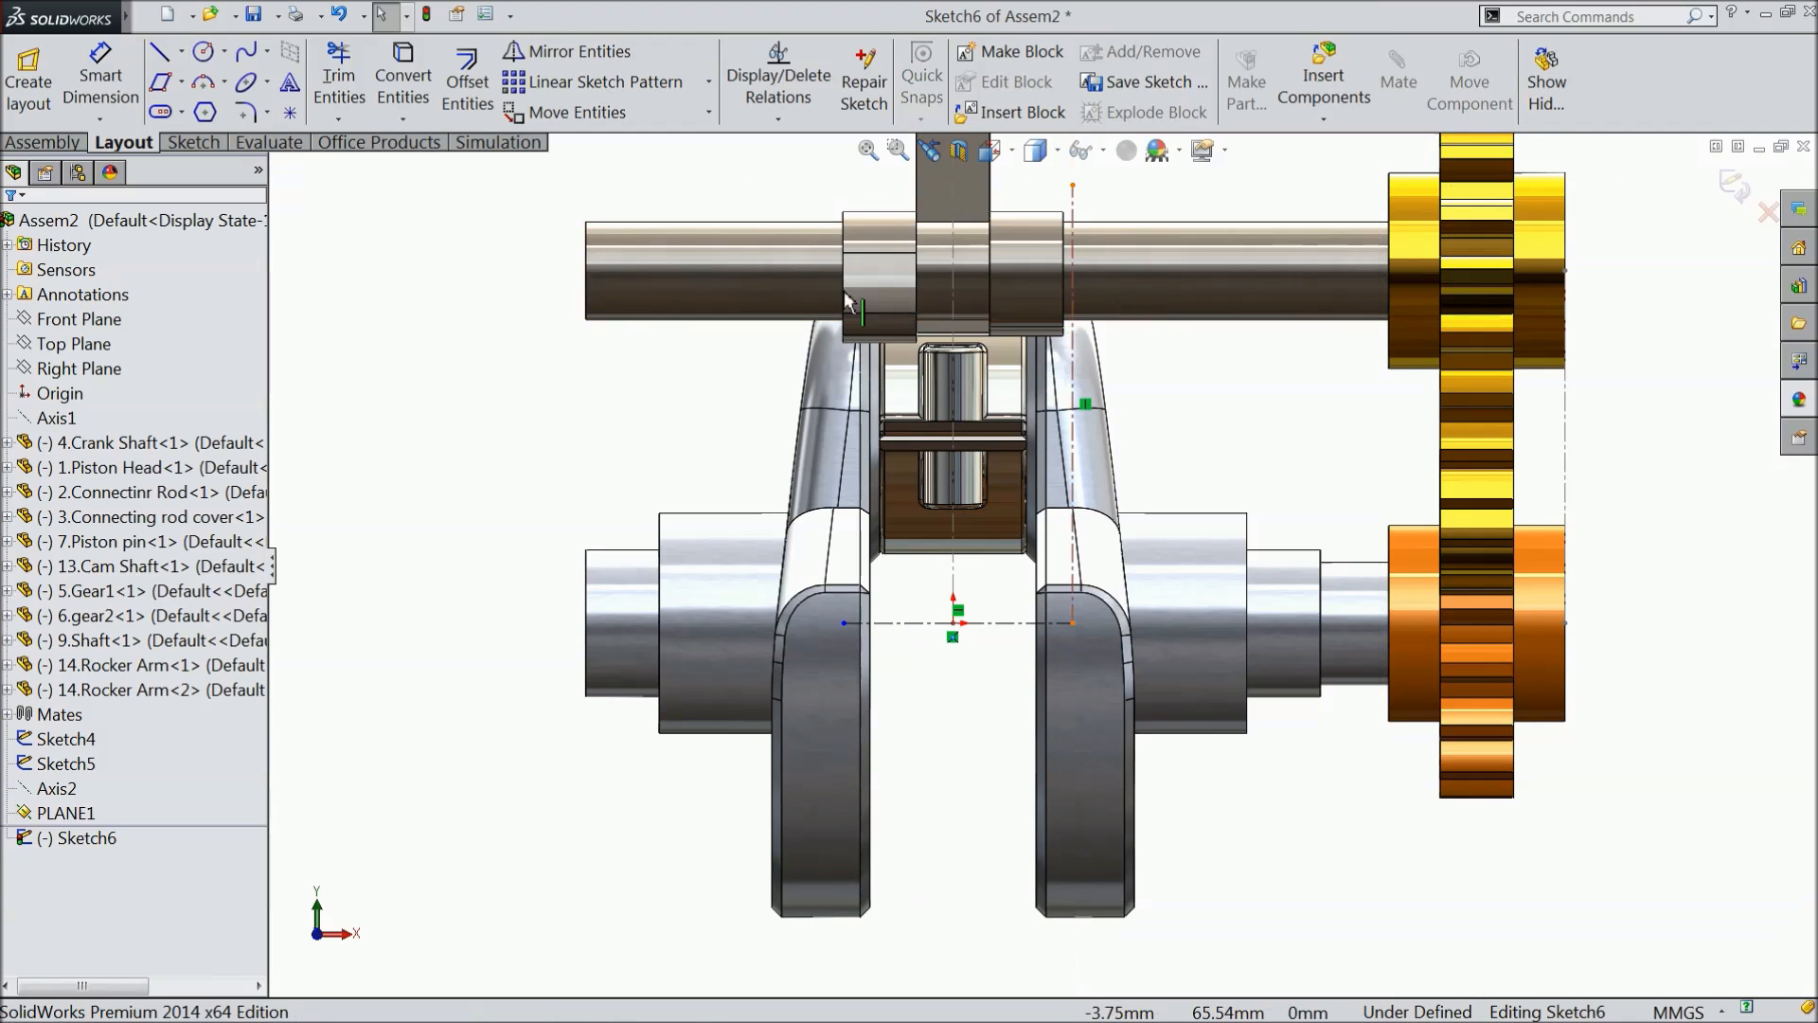
# - Sketch a second vertical centerline from the horizontal centerline's left end up past the cam shaft
pyautogui.click(181, 51)
pyautogui.click(207, 108)
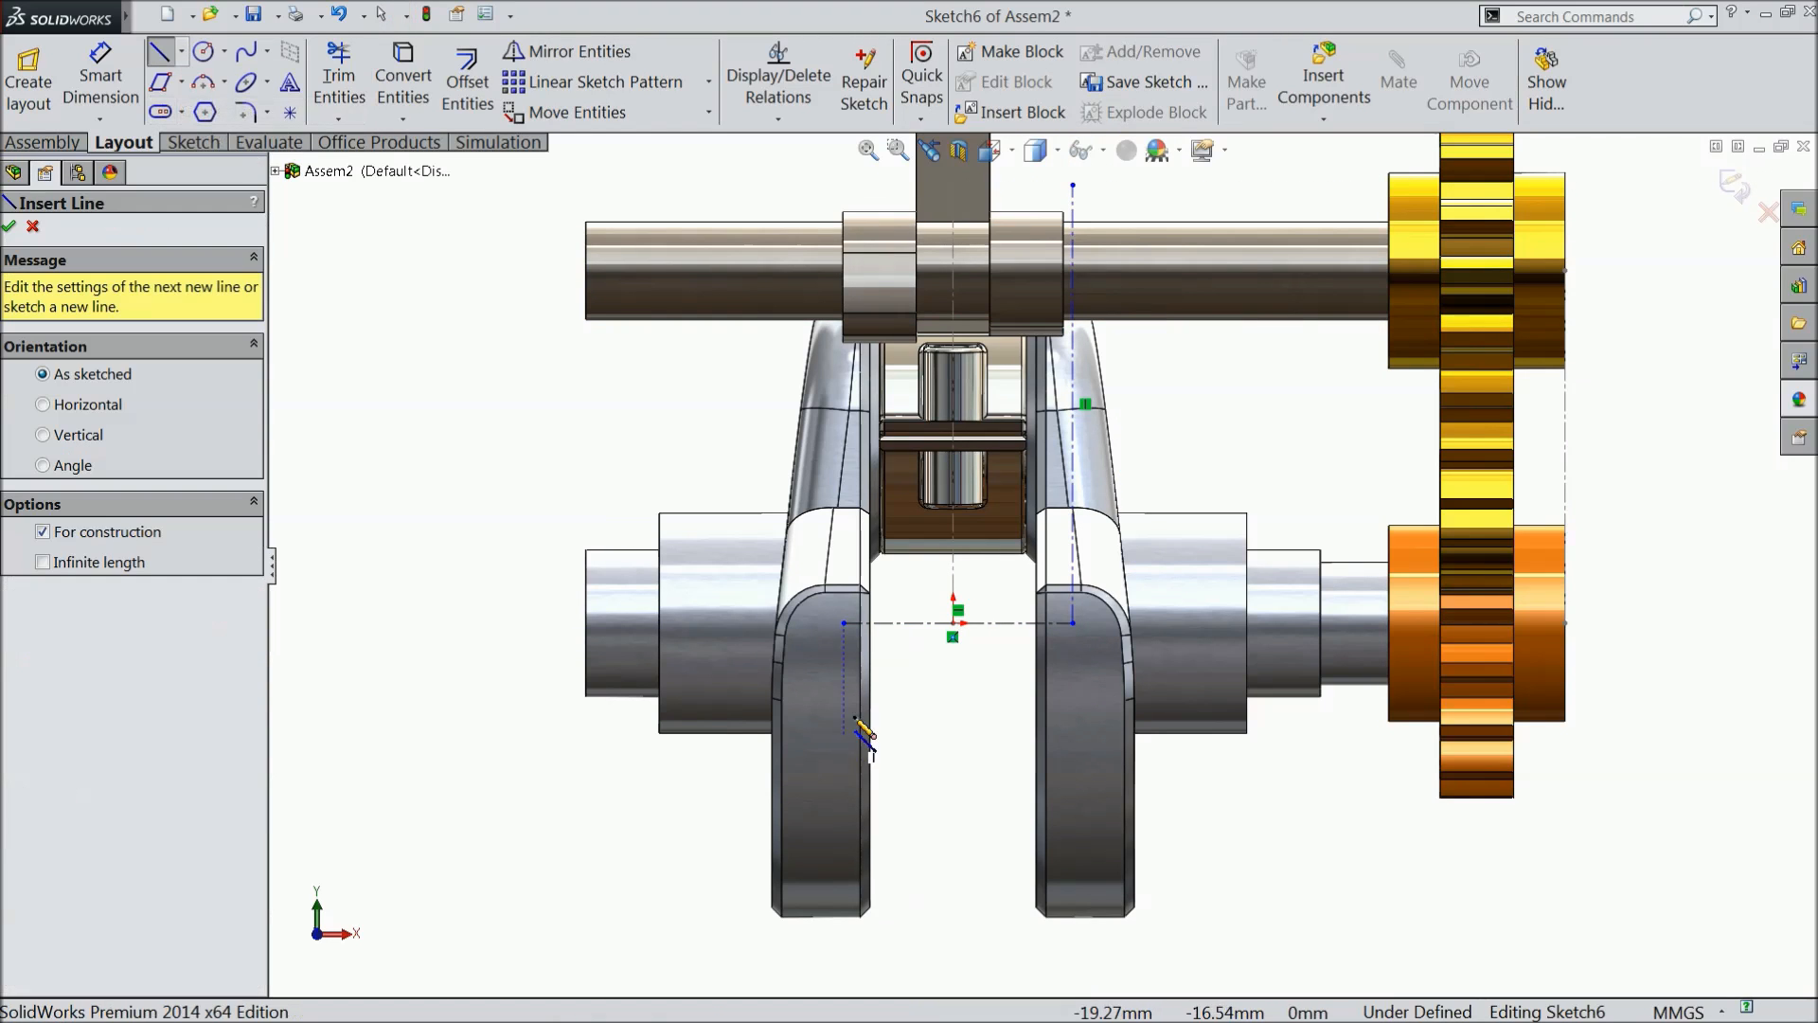
pyautogui.click(844, 623)
pyautogui.scroll(2, 852, 511)
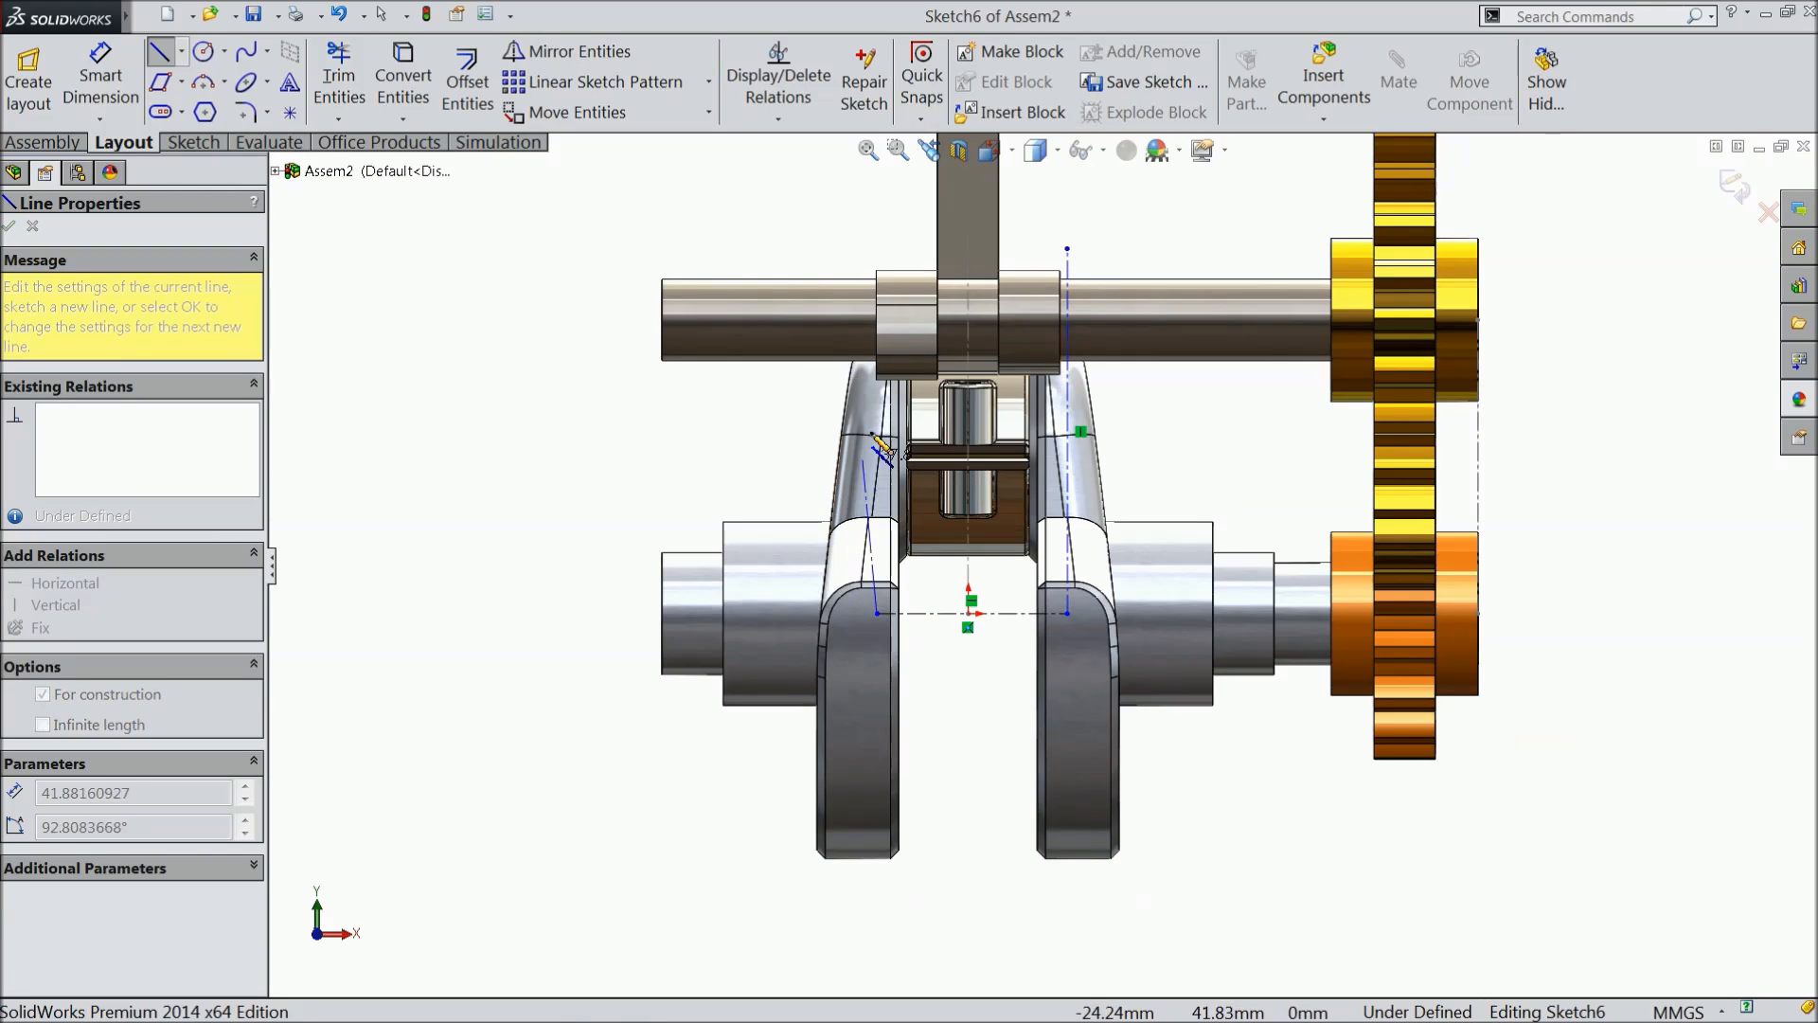
pyautogui.click(877, 221)
pyautogui.rightClick(817, 221)
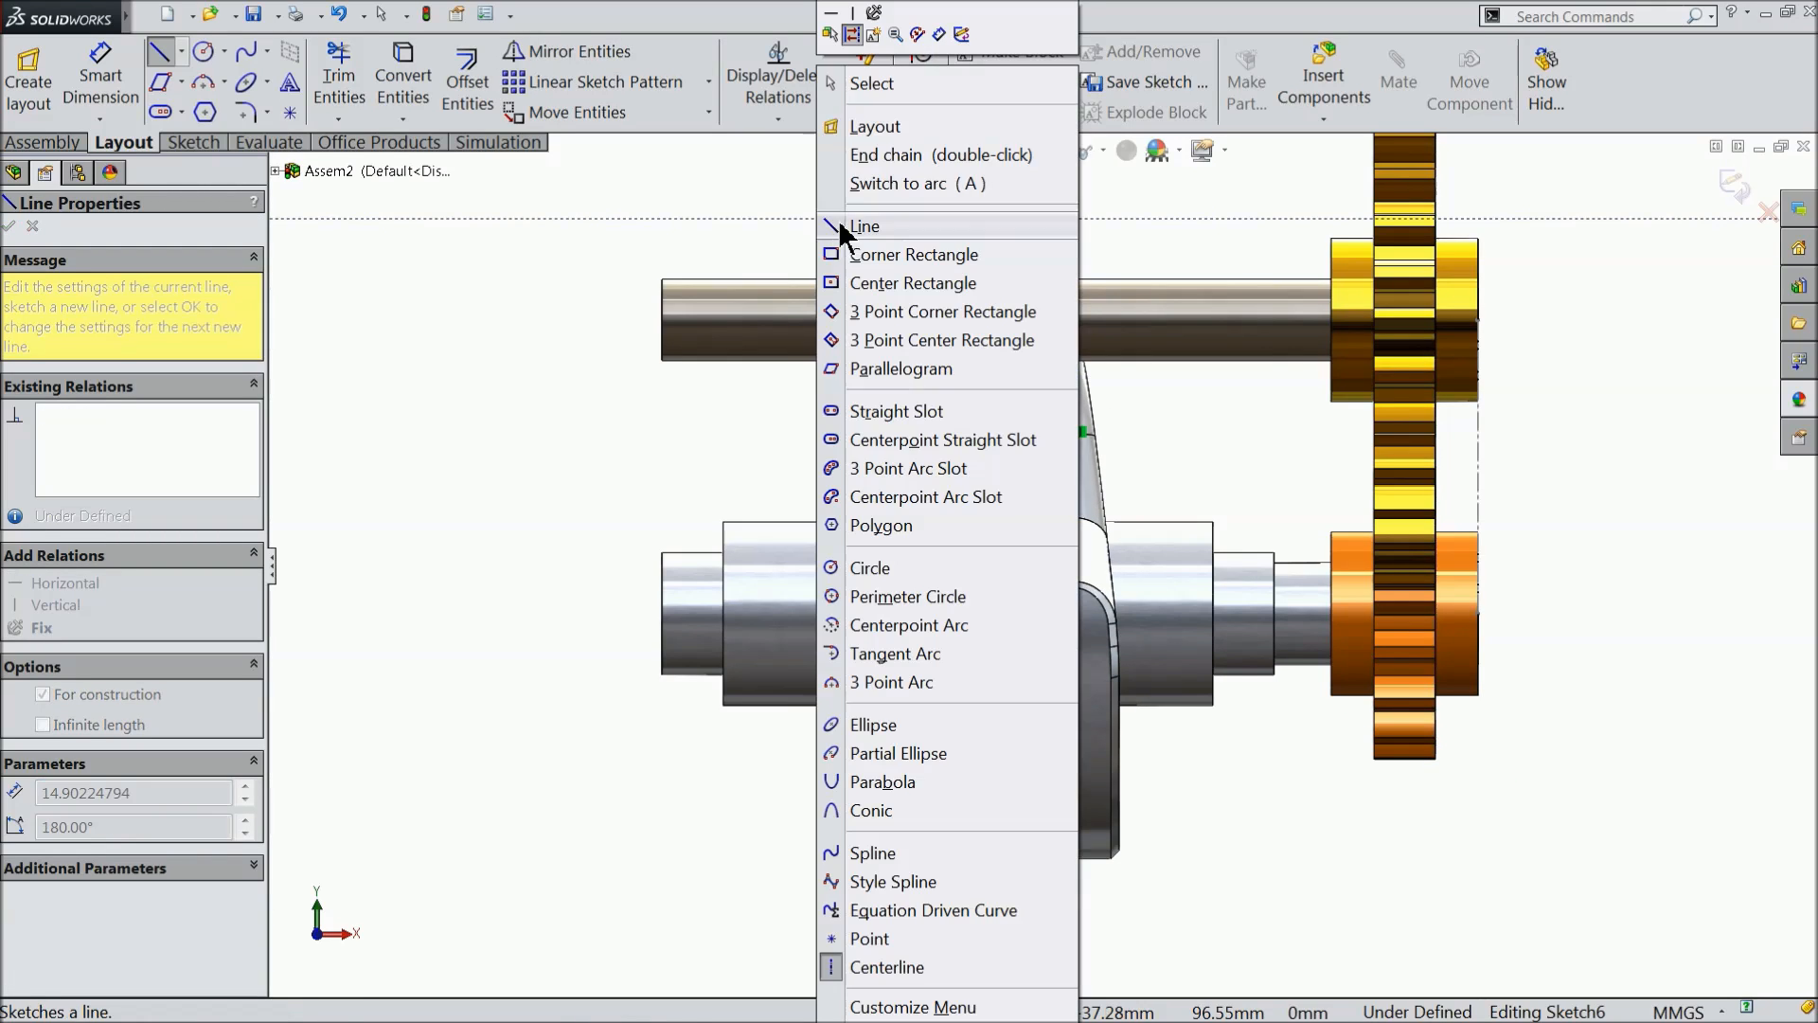
pyautogui.click(865, 84)
# - Dimension the horizontal centerline's length as 30 mm
pyautogui.scroll(-2, 1039, 544)
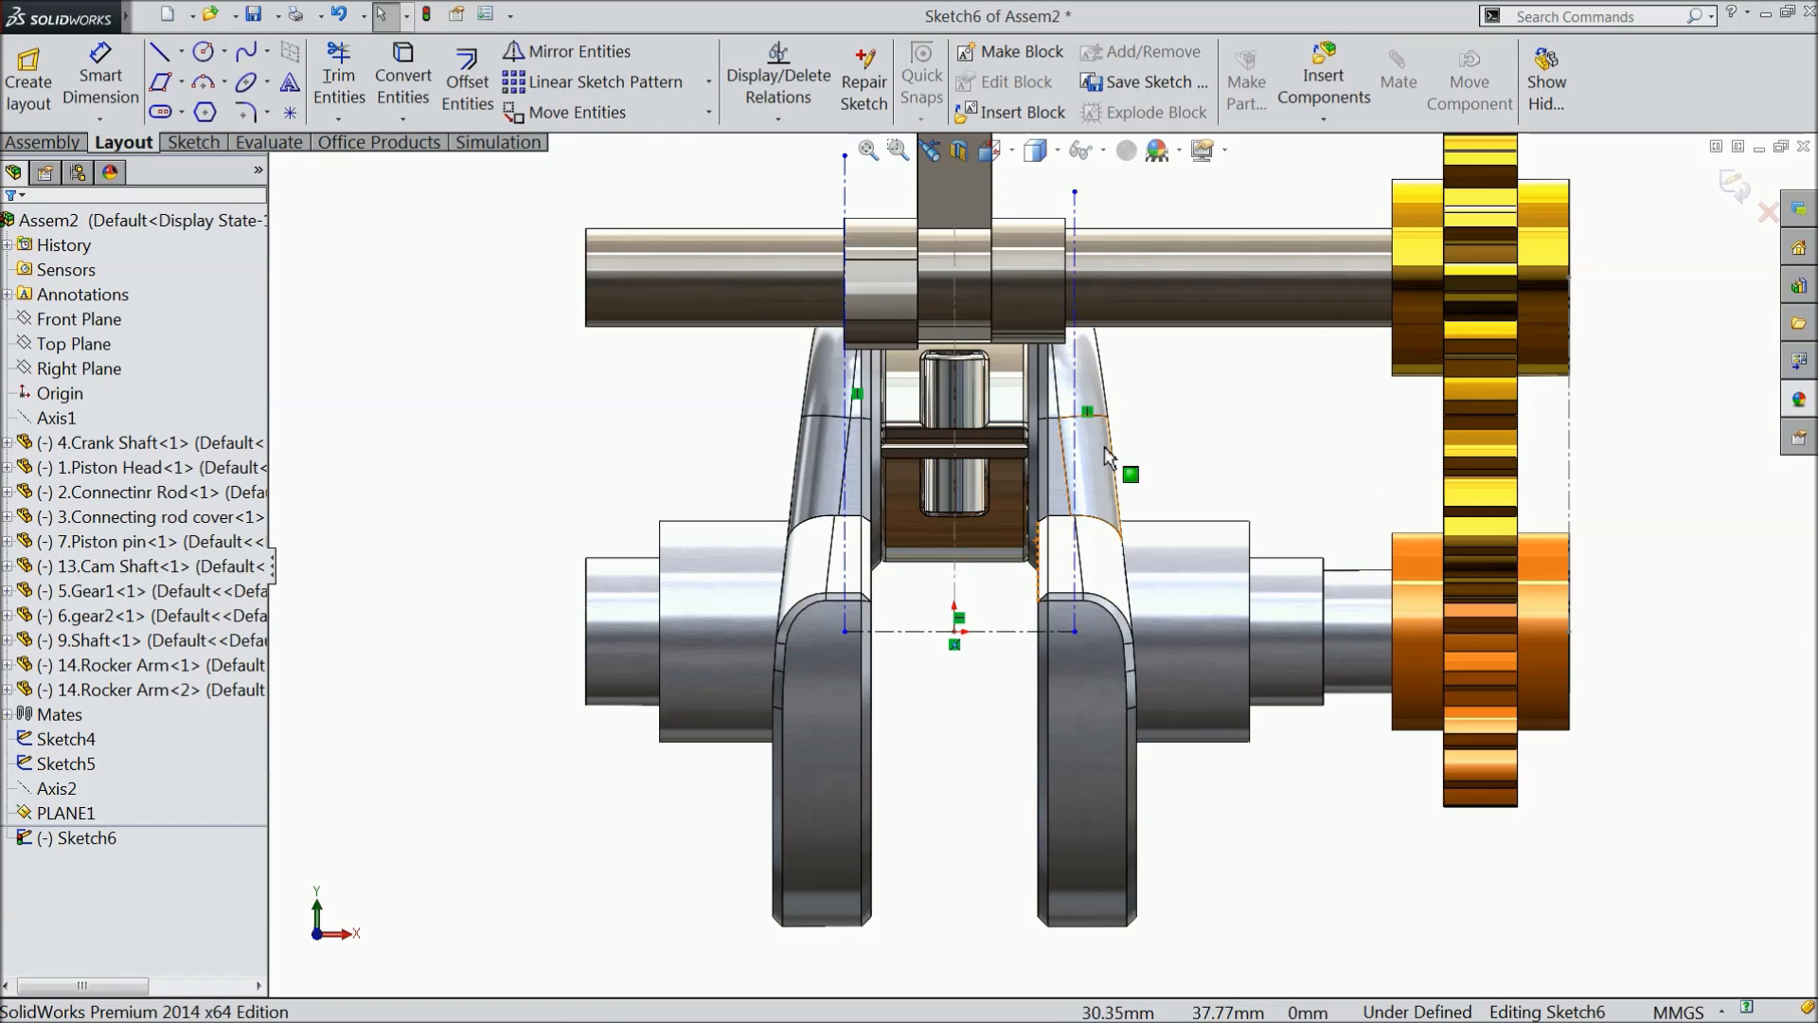
pyautogui.scroll(-3, 1002, 692)
pyautogui.click(99, 75)
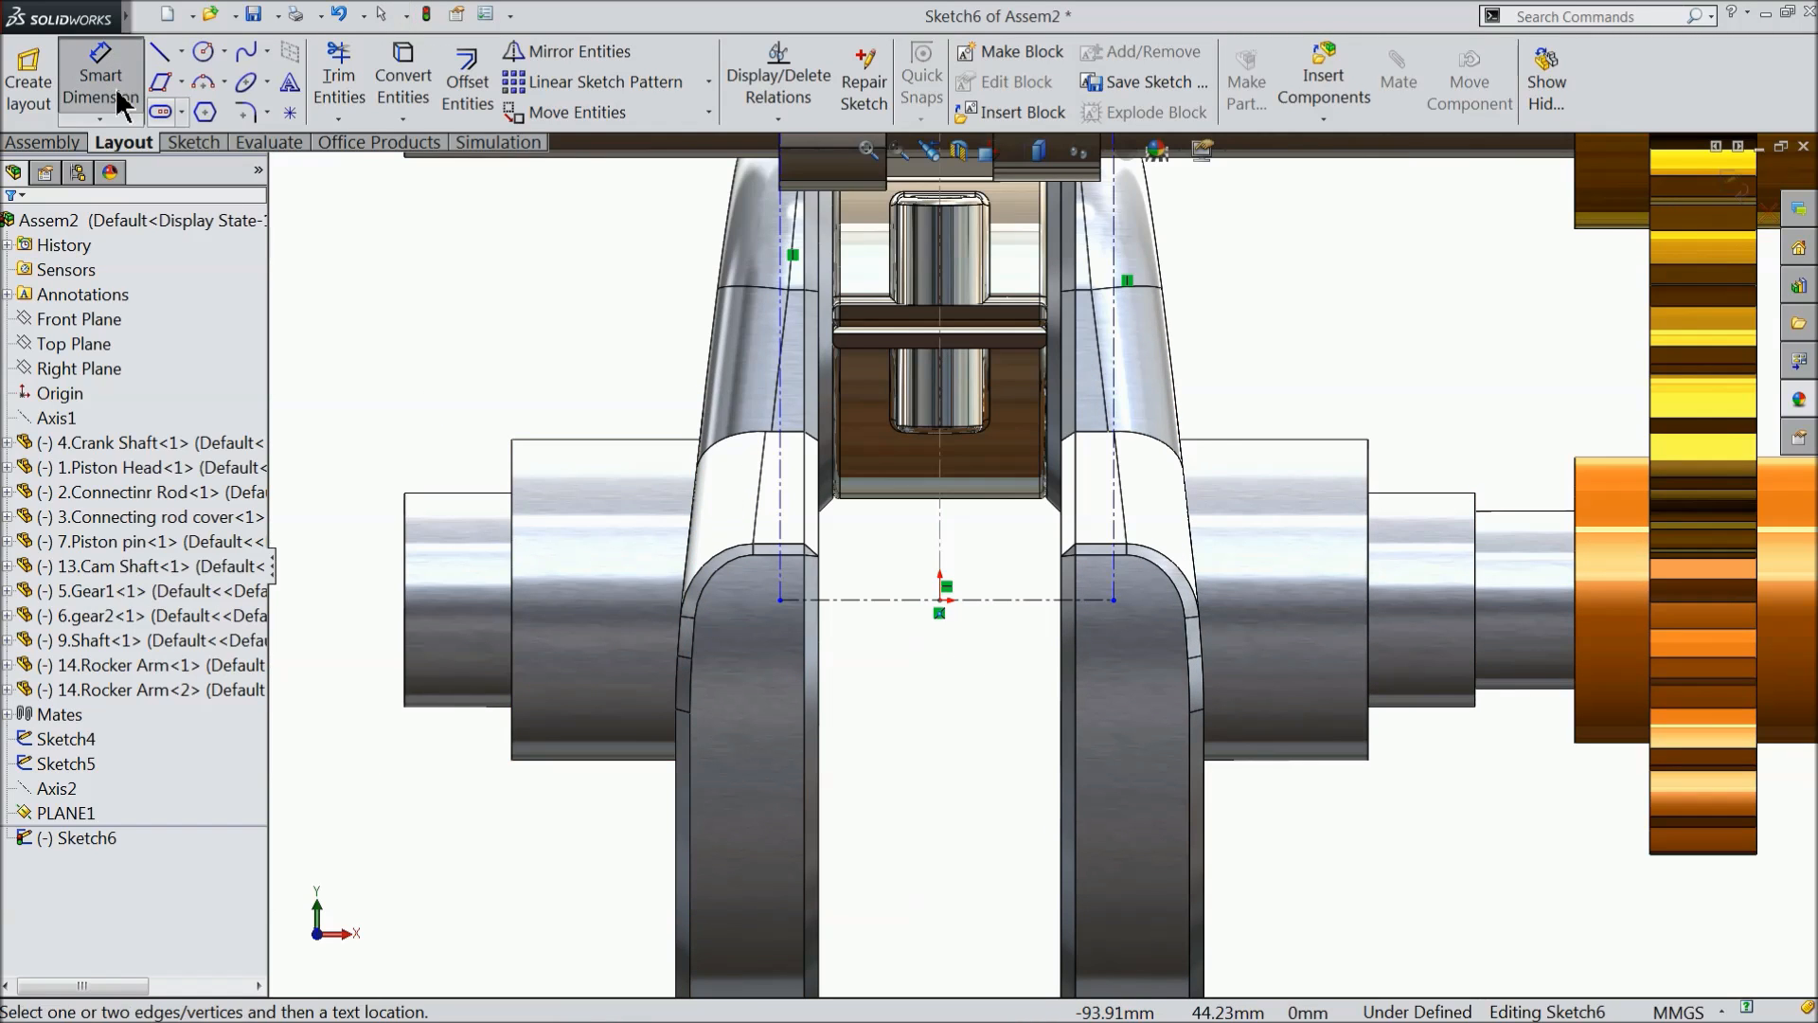
pyautogui.scroll(-3, 877, 651)
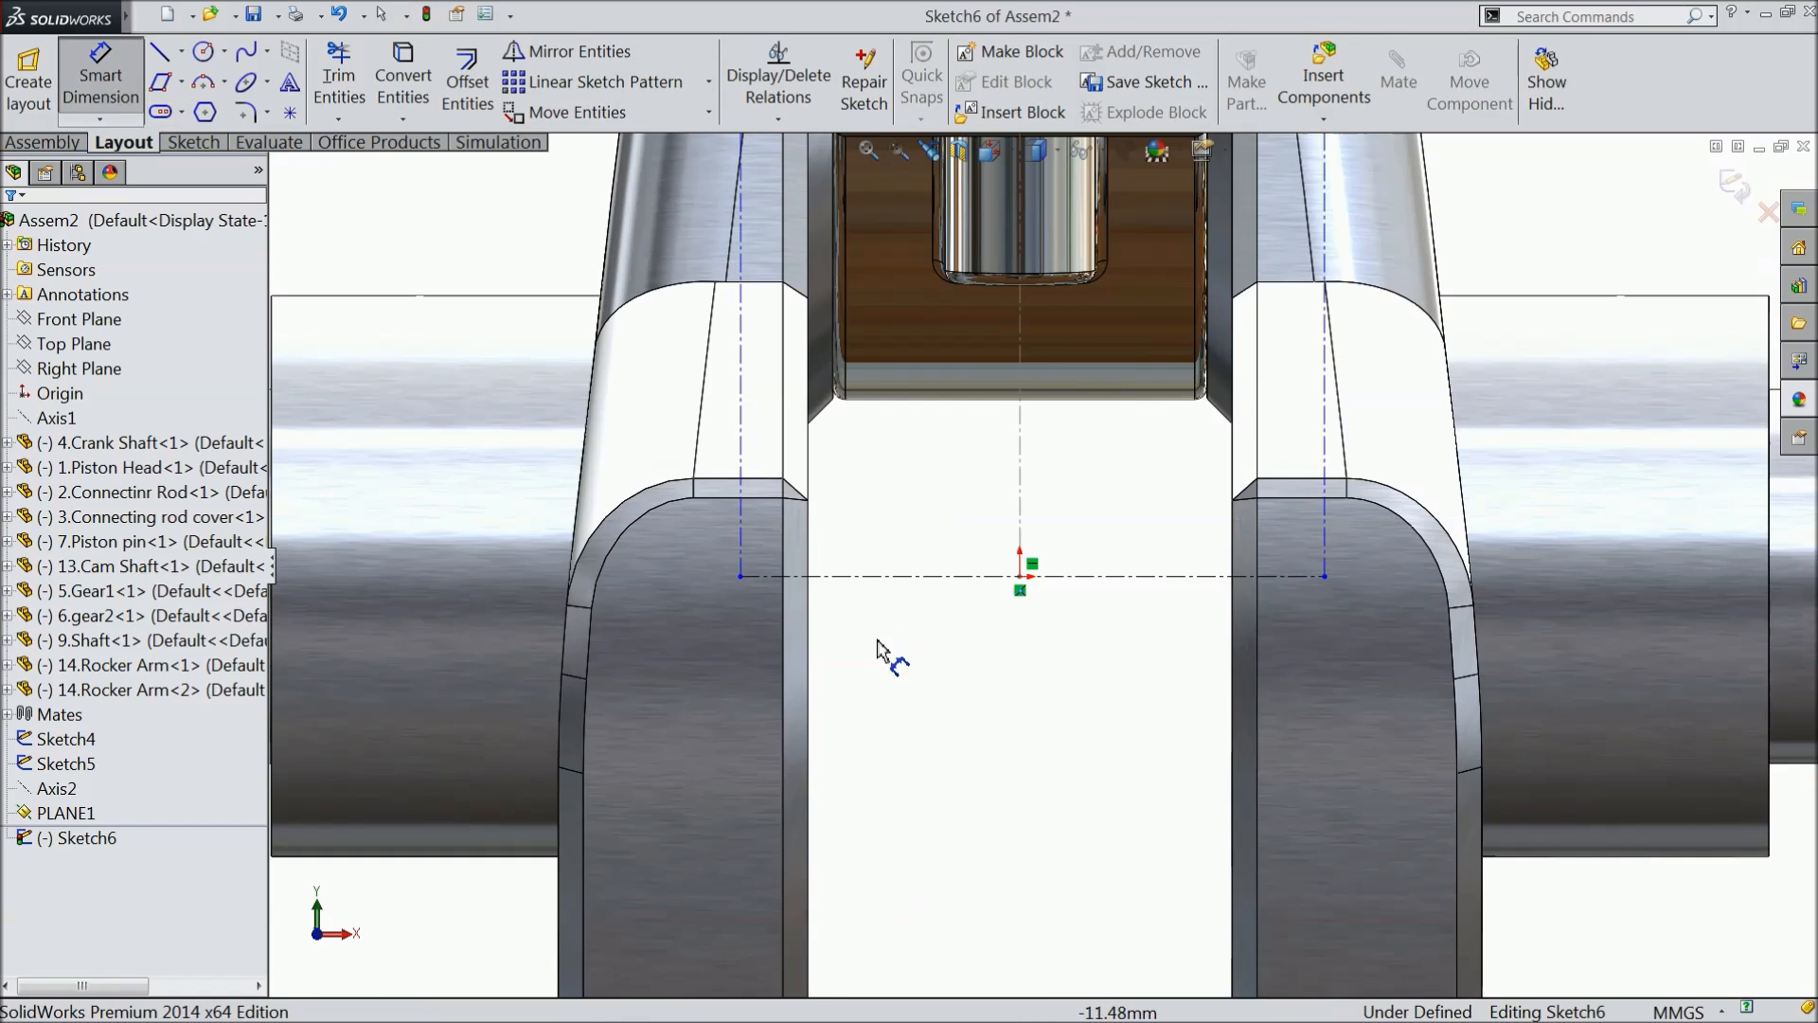
pyautogui.click(1099, 576)
pyautogui.click(1035, 705)
pyautogui.write('30')
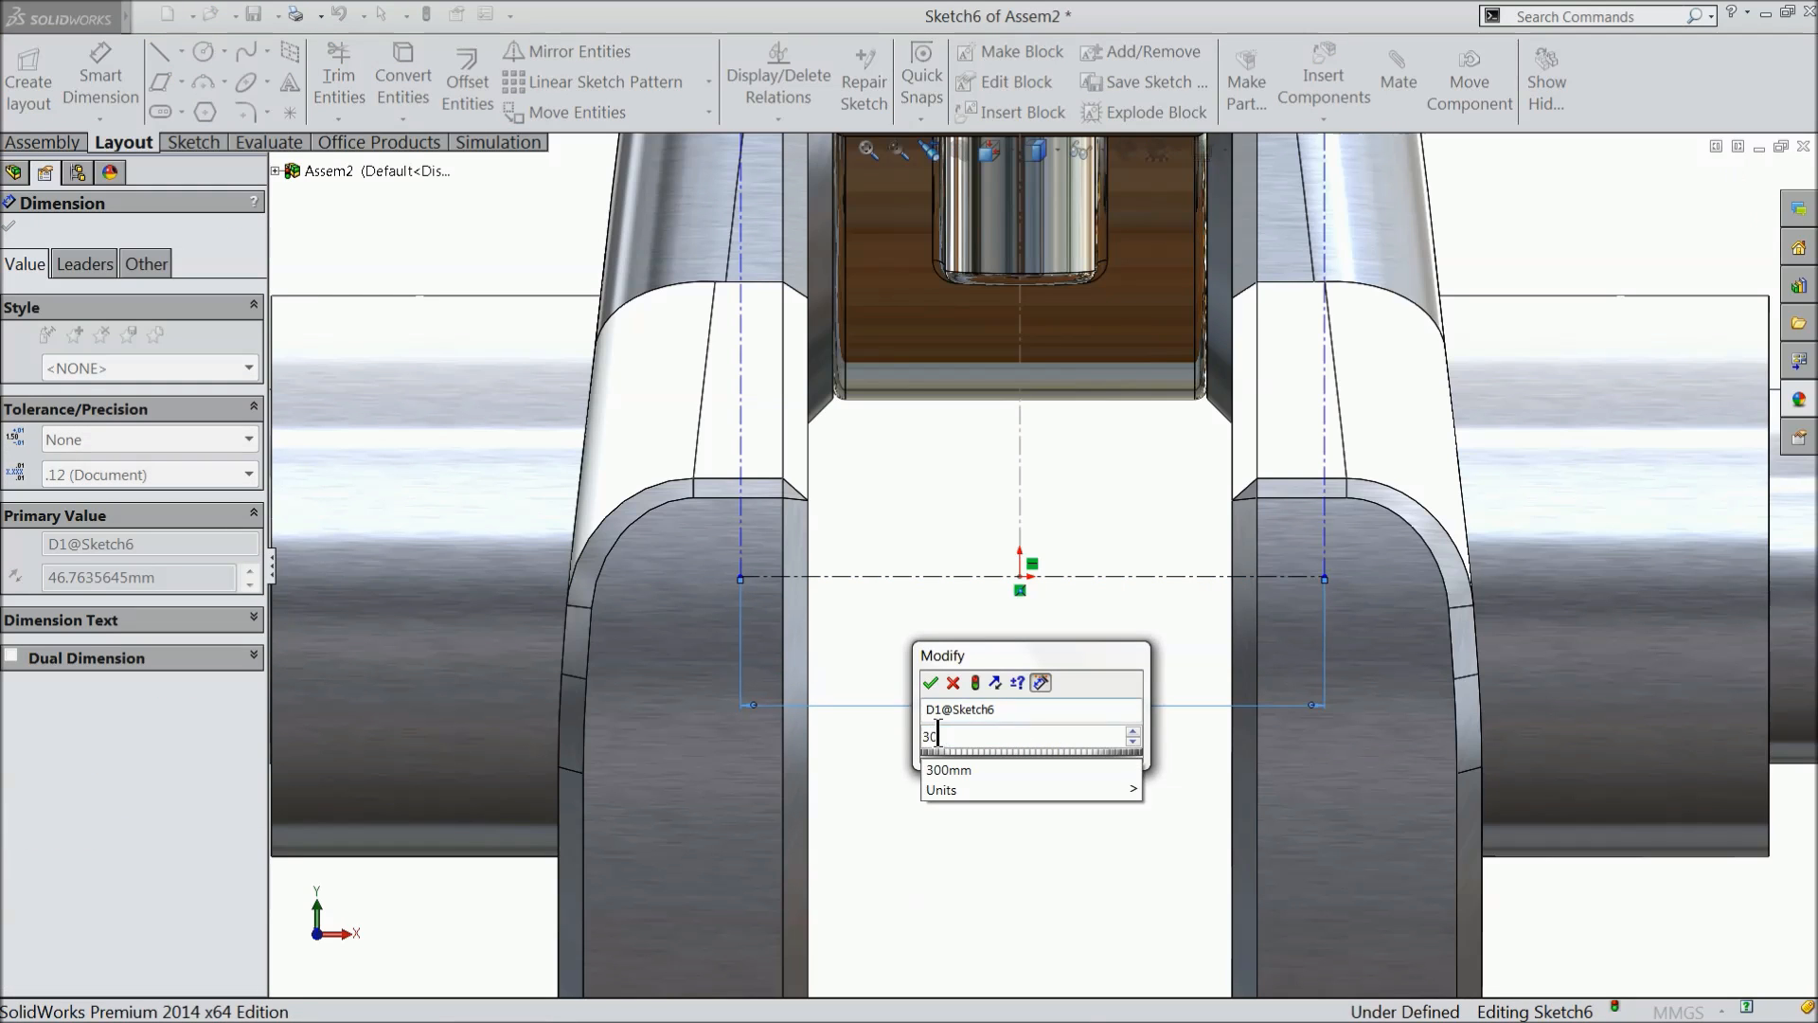
pyautogui.click(930, 683)
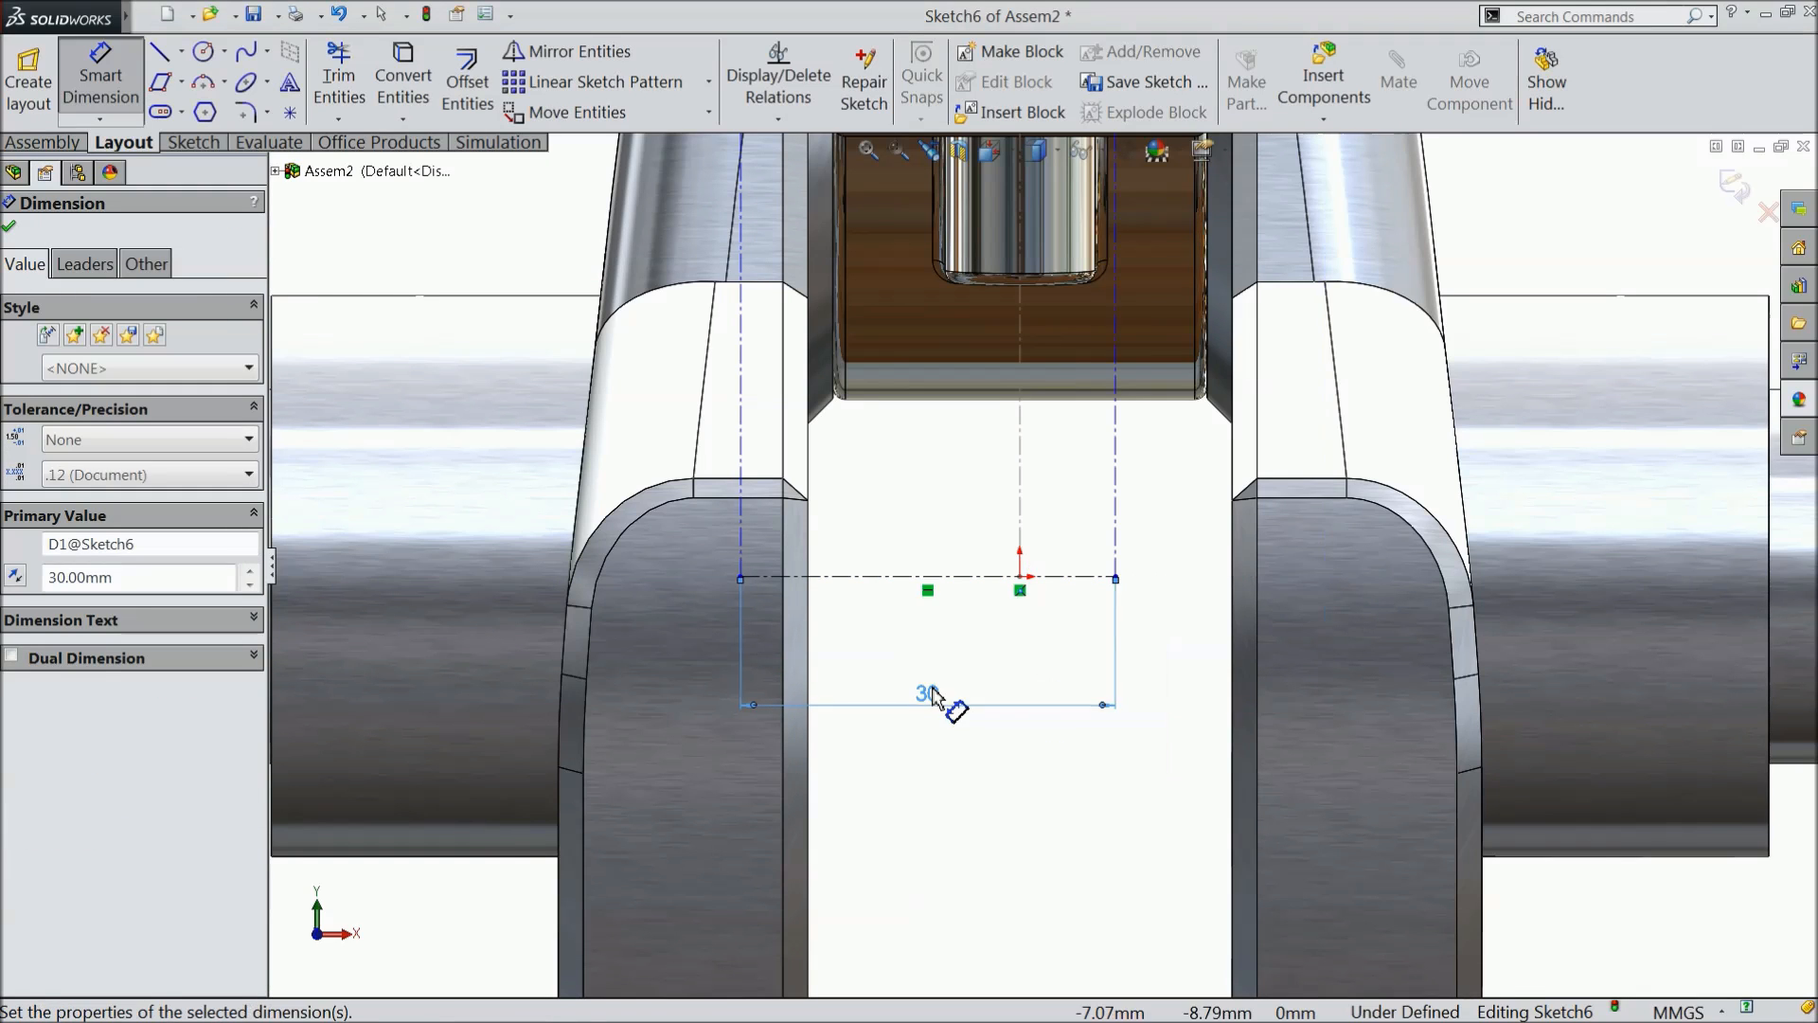
# - Dimension the distance from the origin to the horizontal centerline's left endpoint as 15 mm and finish dimensioning
pyautogui.click(1021, 579)
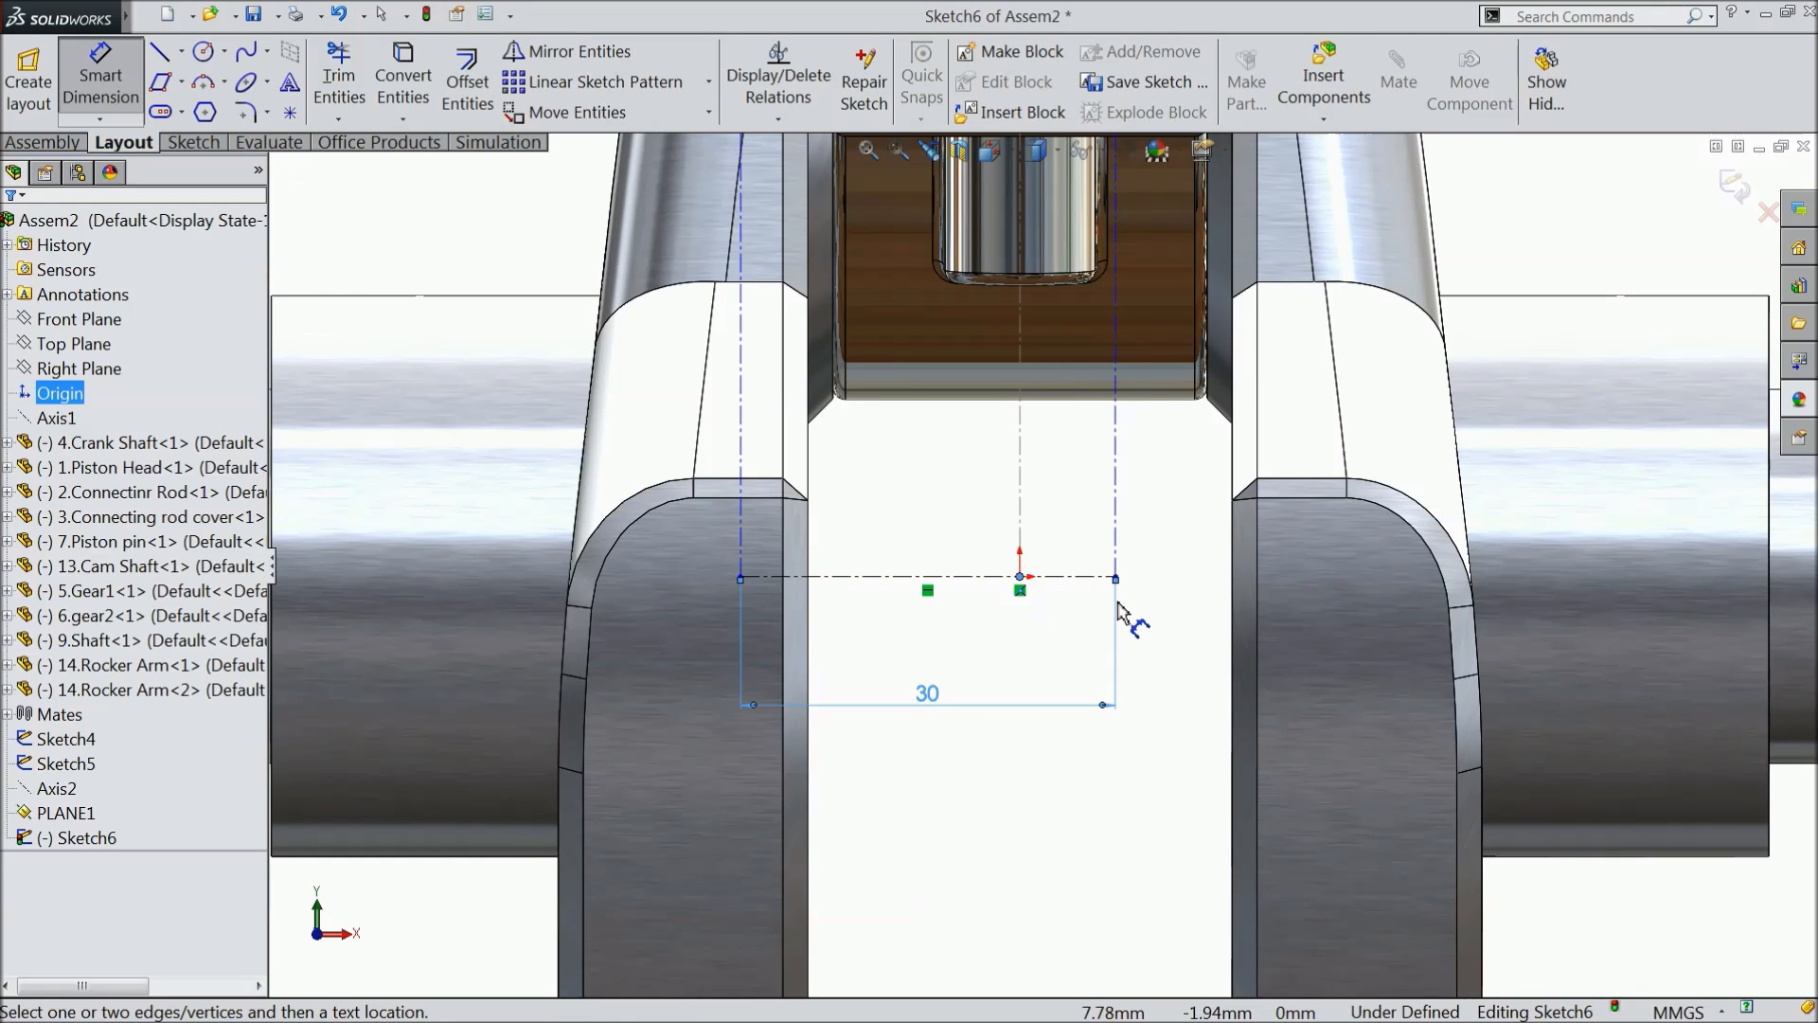
pyautogui.click(742, 577)
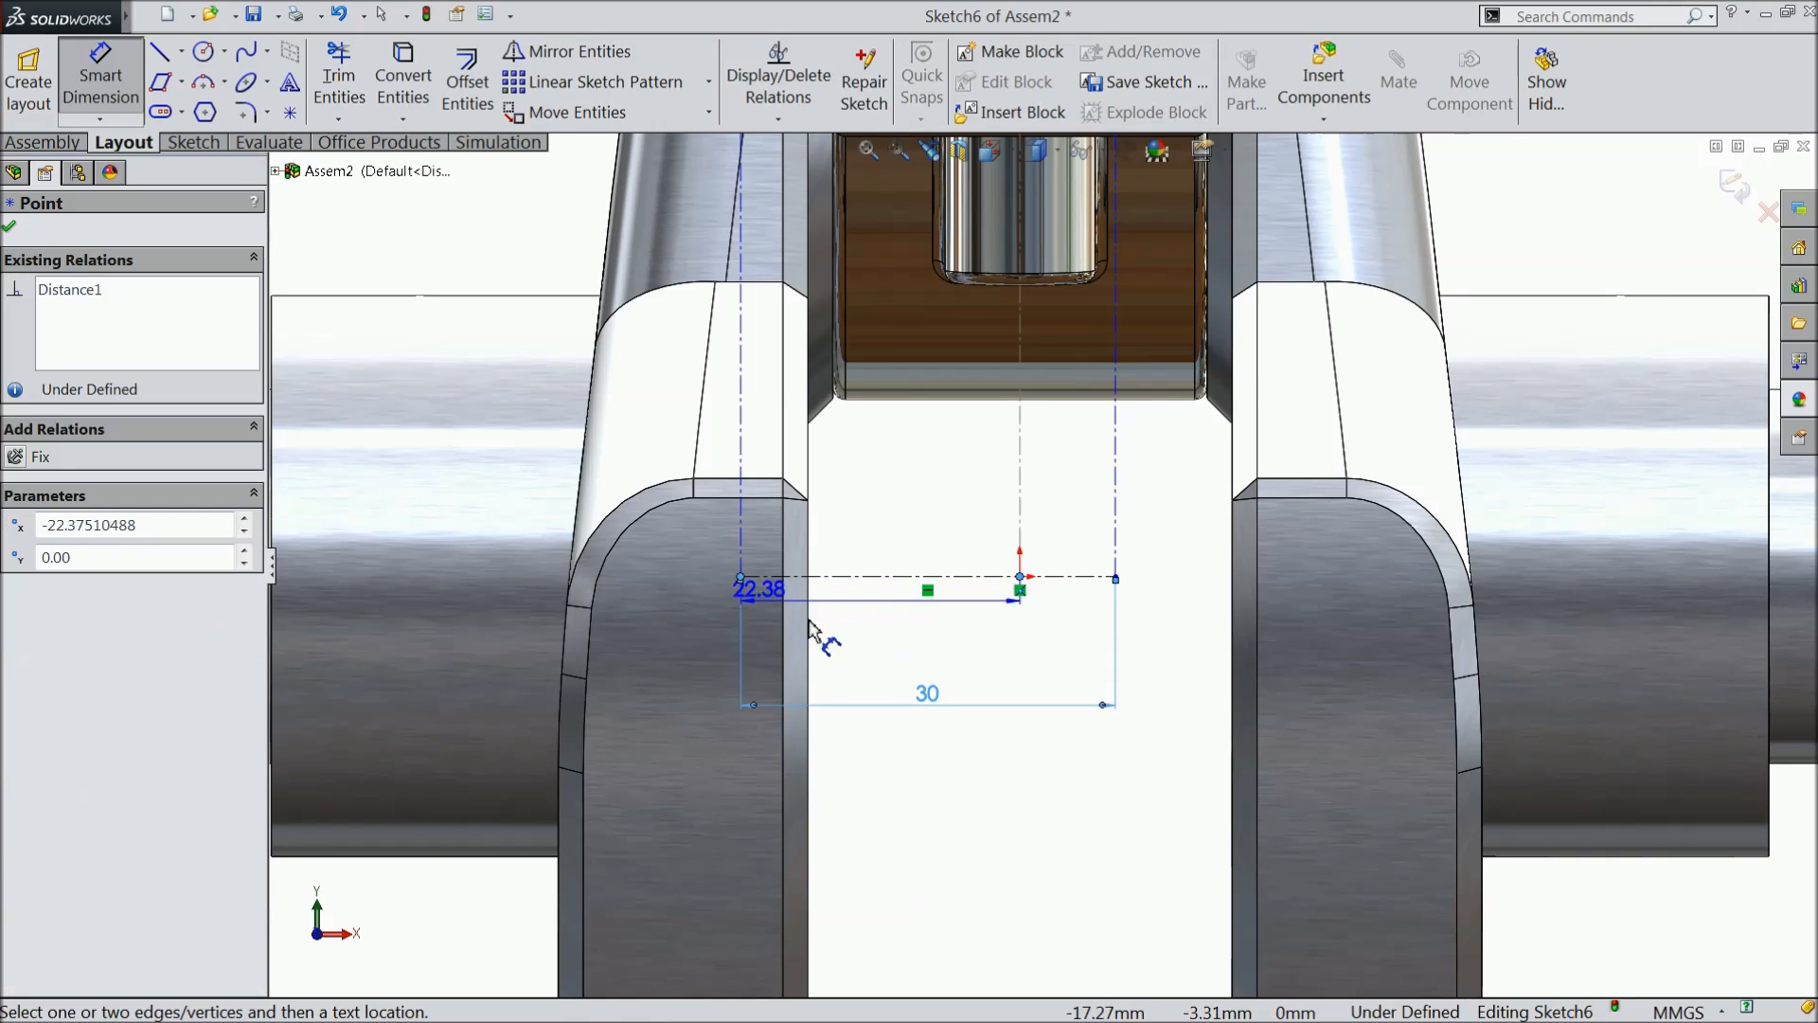
pyautogui.click(886, 794)
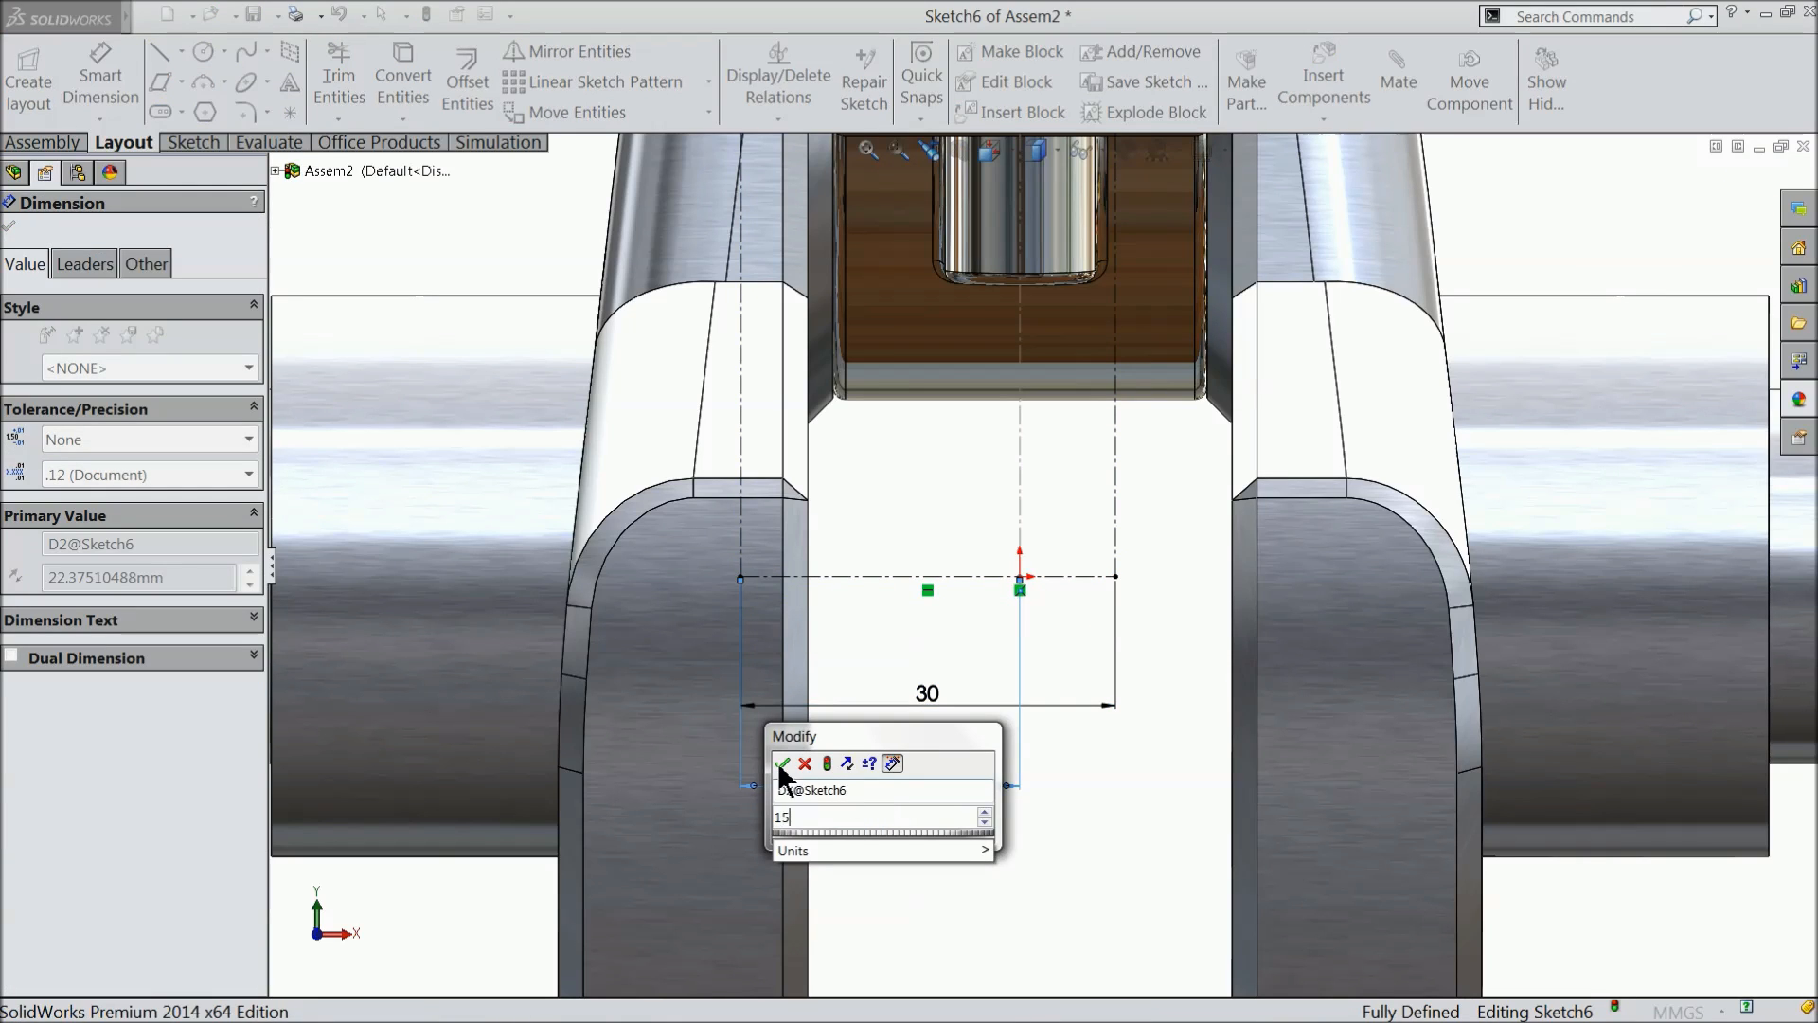
pyautogui.click(786, 762)
pyautogui.scroll(8, 974, 699)
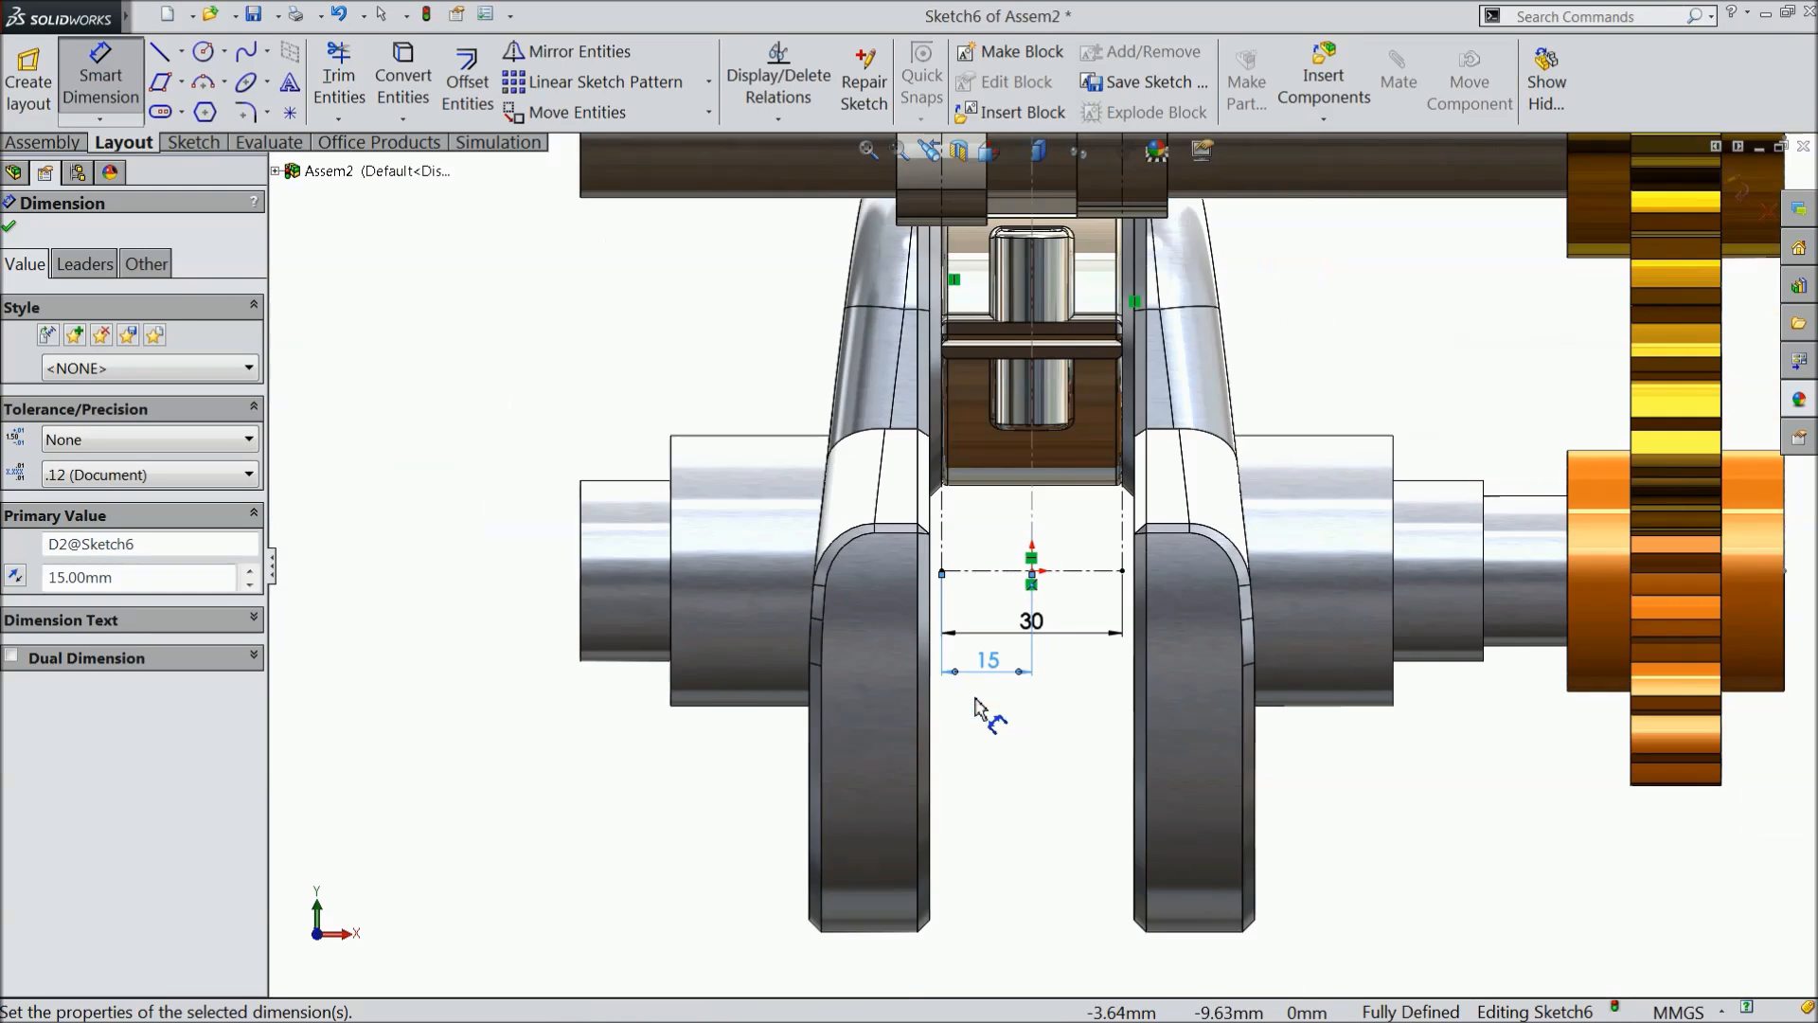
pyautogui.scroll(-3, 1079, 435)
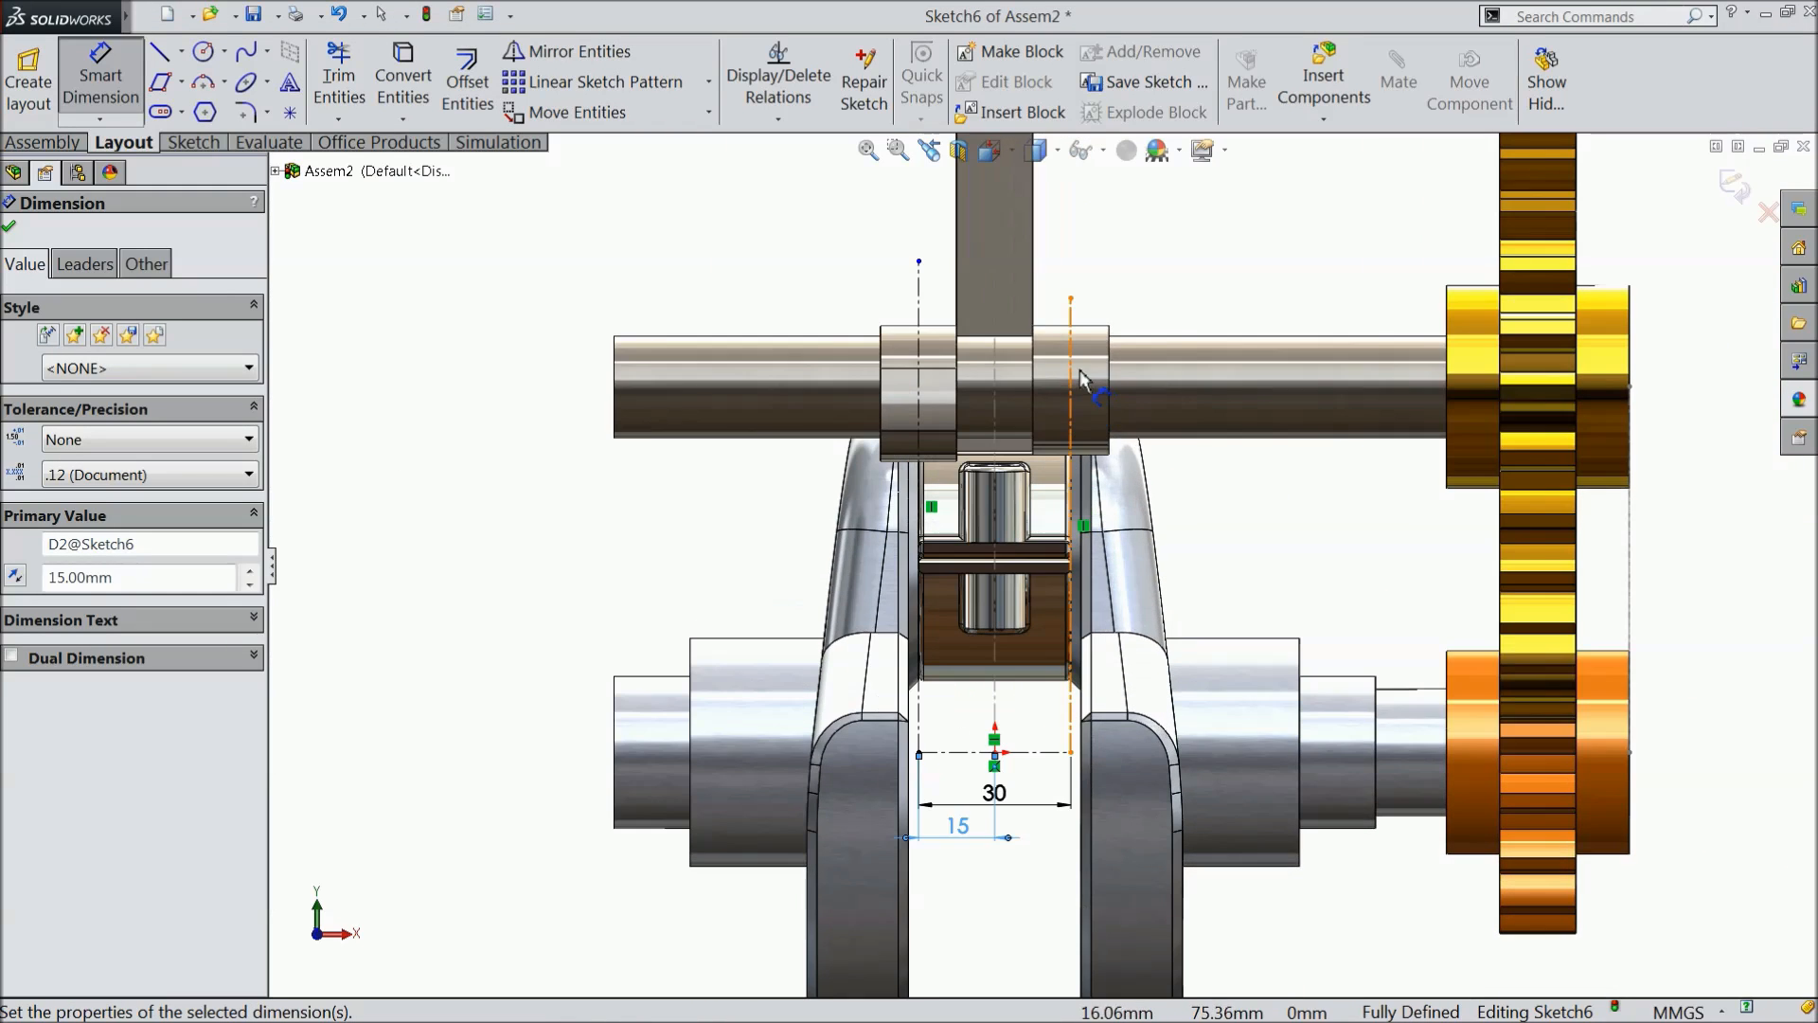
pyautogui.click(11, 228)
# - Extend the right vertical centerline's upper endpoint to about 95 mm above the origin and exit the sketch
pyautogui.moveTo(1073, 301); pyautogui.dragTo(1075, 274)
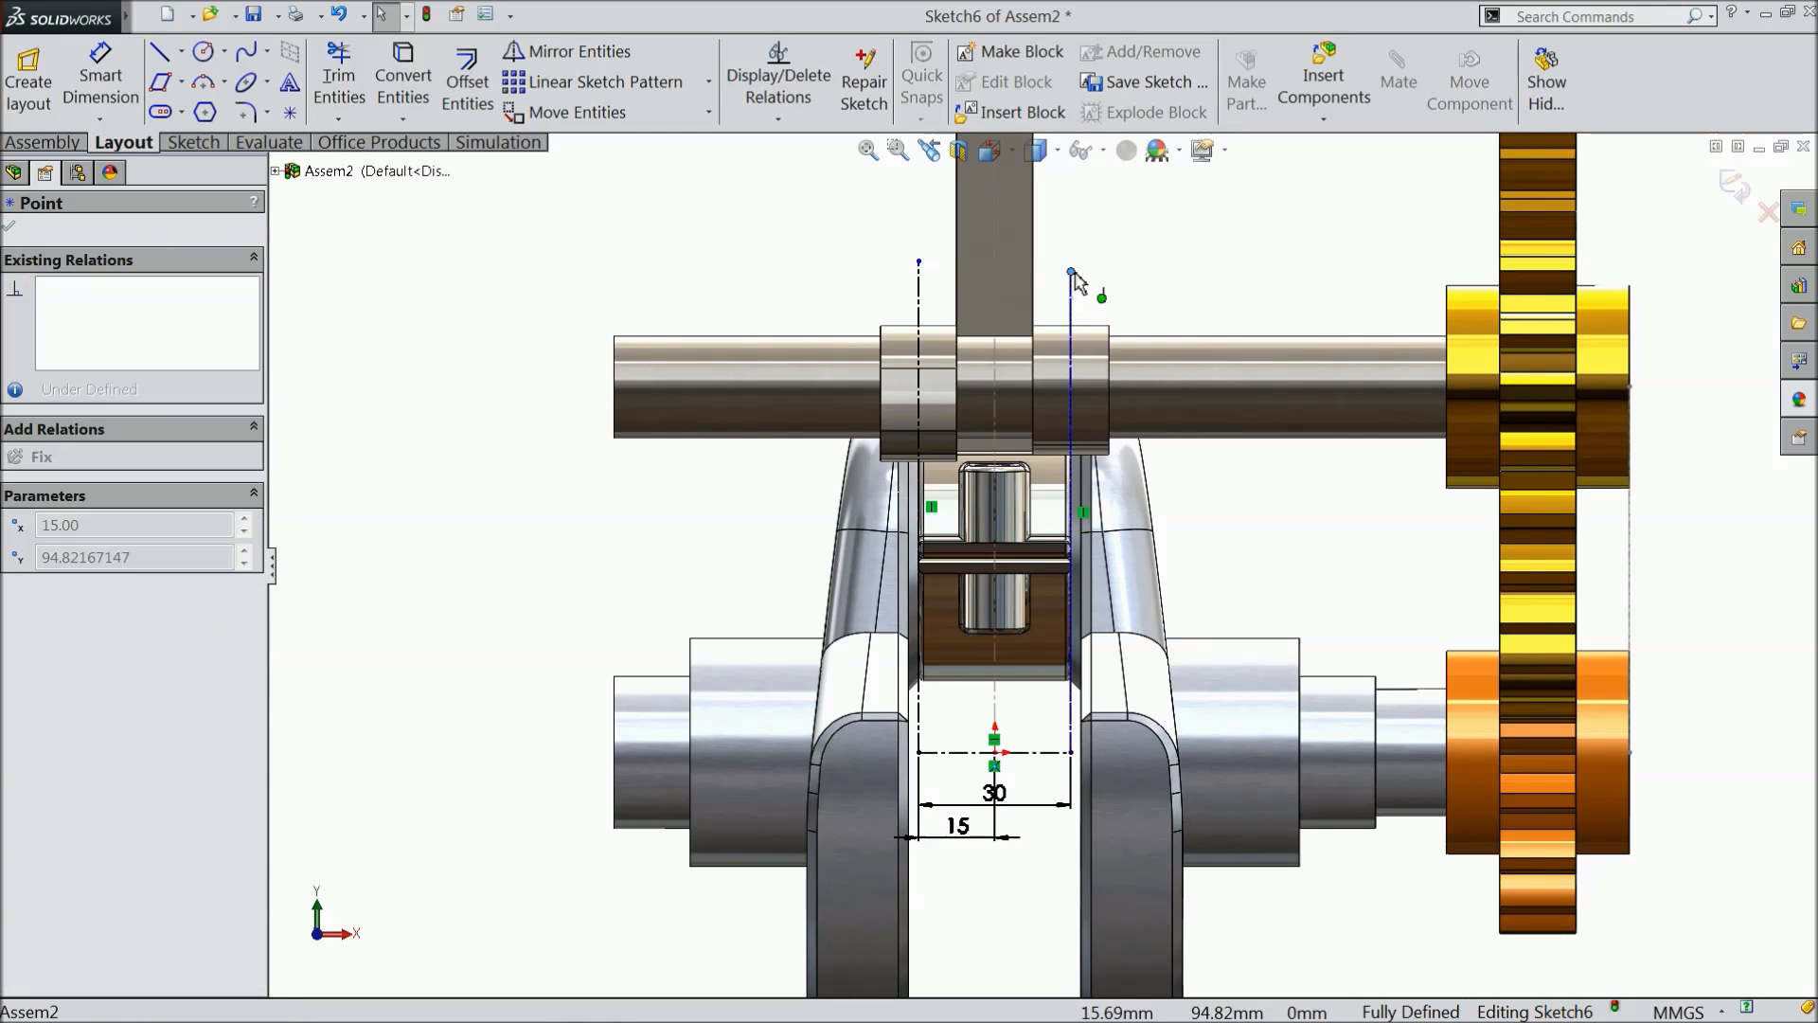
pyautogui.click(1042, 276)
pyautogui.moveTo(1041, 277); pyautogui.dragTo(775, 465, button='middle')
pyautogui.moveTo(775, 464); pyautogui.dragTo(771, 520, button='middle')
pyautogui.scroll(-5, 947, 492)
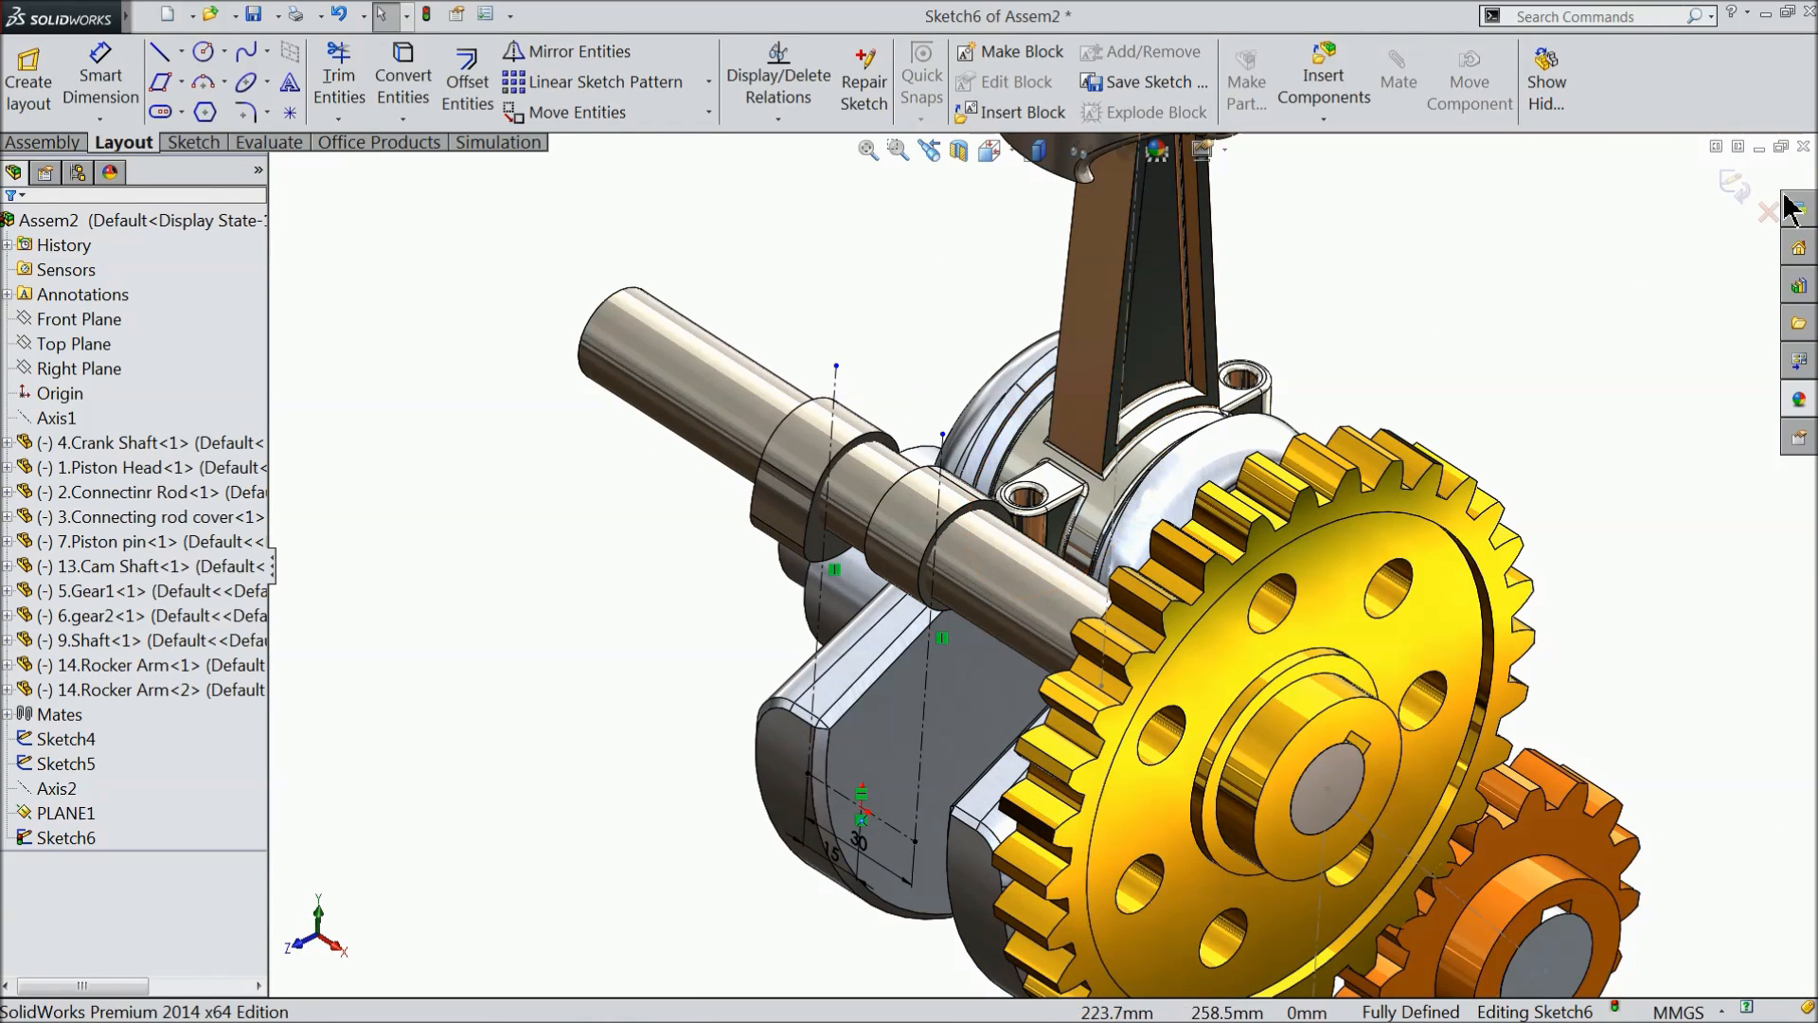
pyautogui.click(1735, 190)
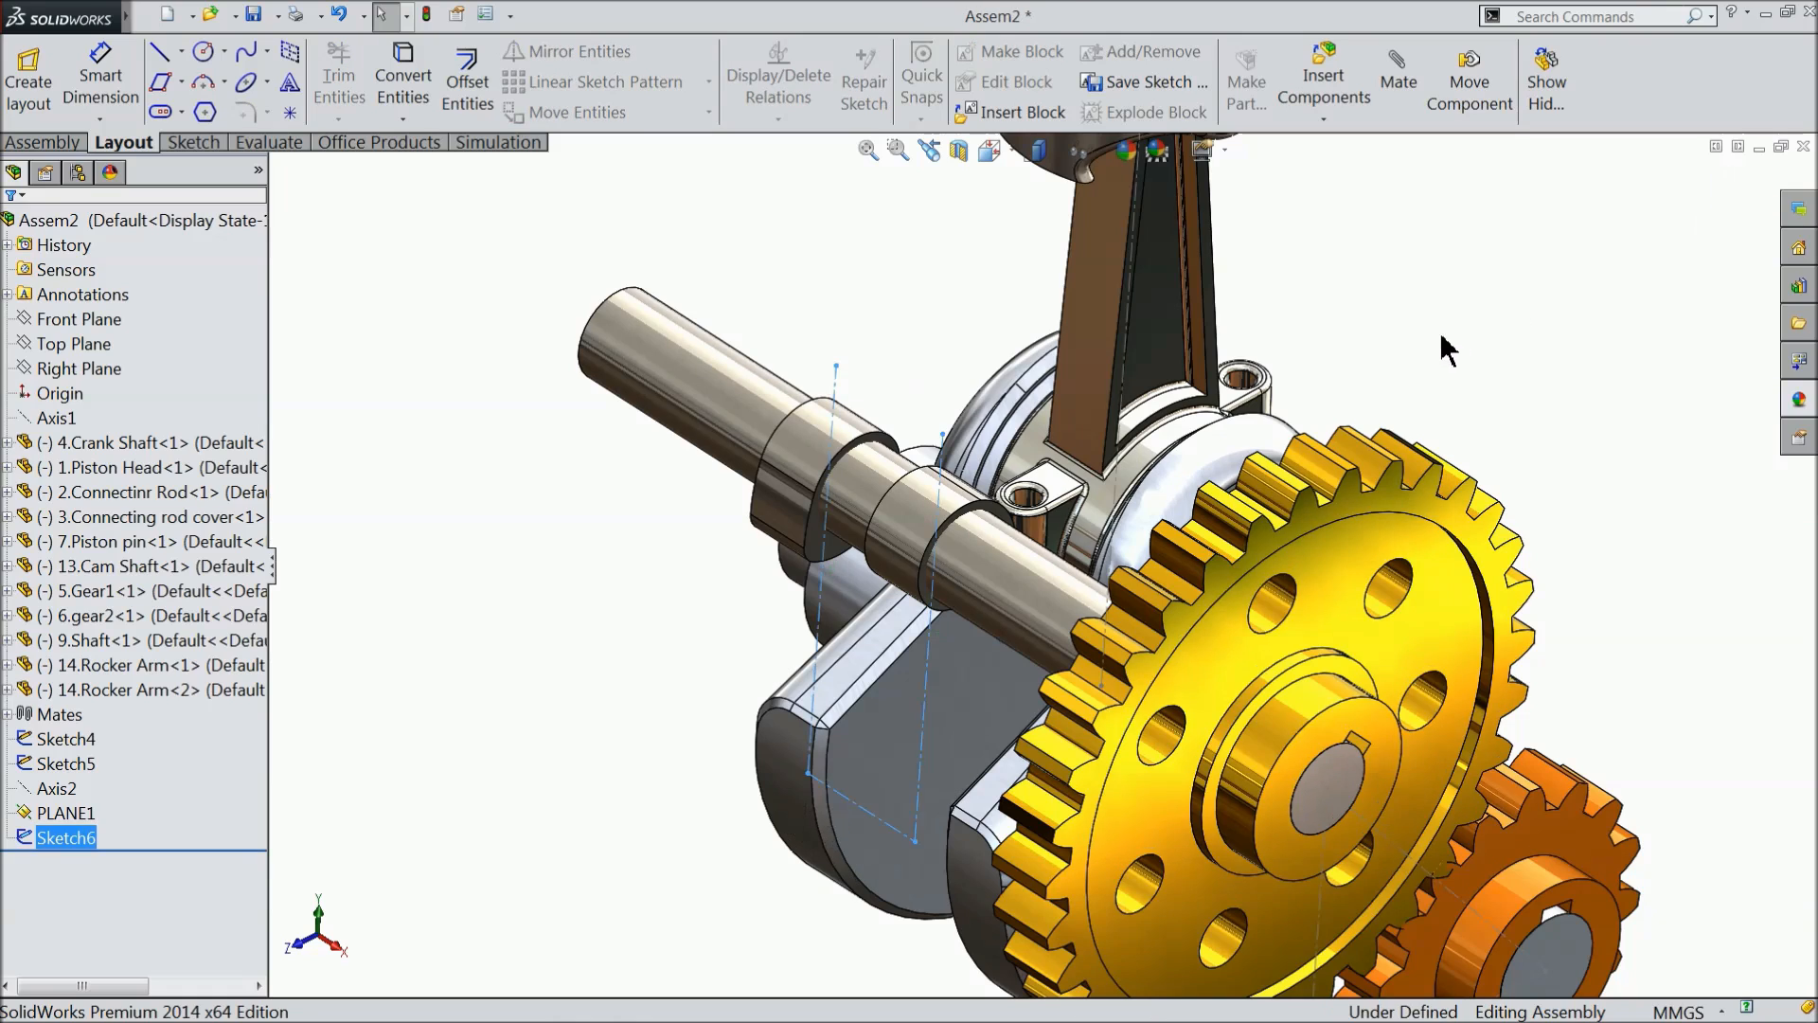
pyautogui.scroll(5, 1354, 395)
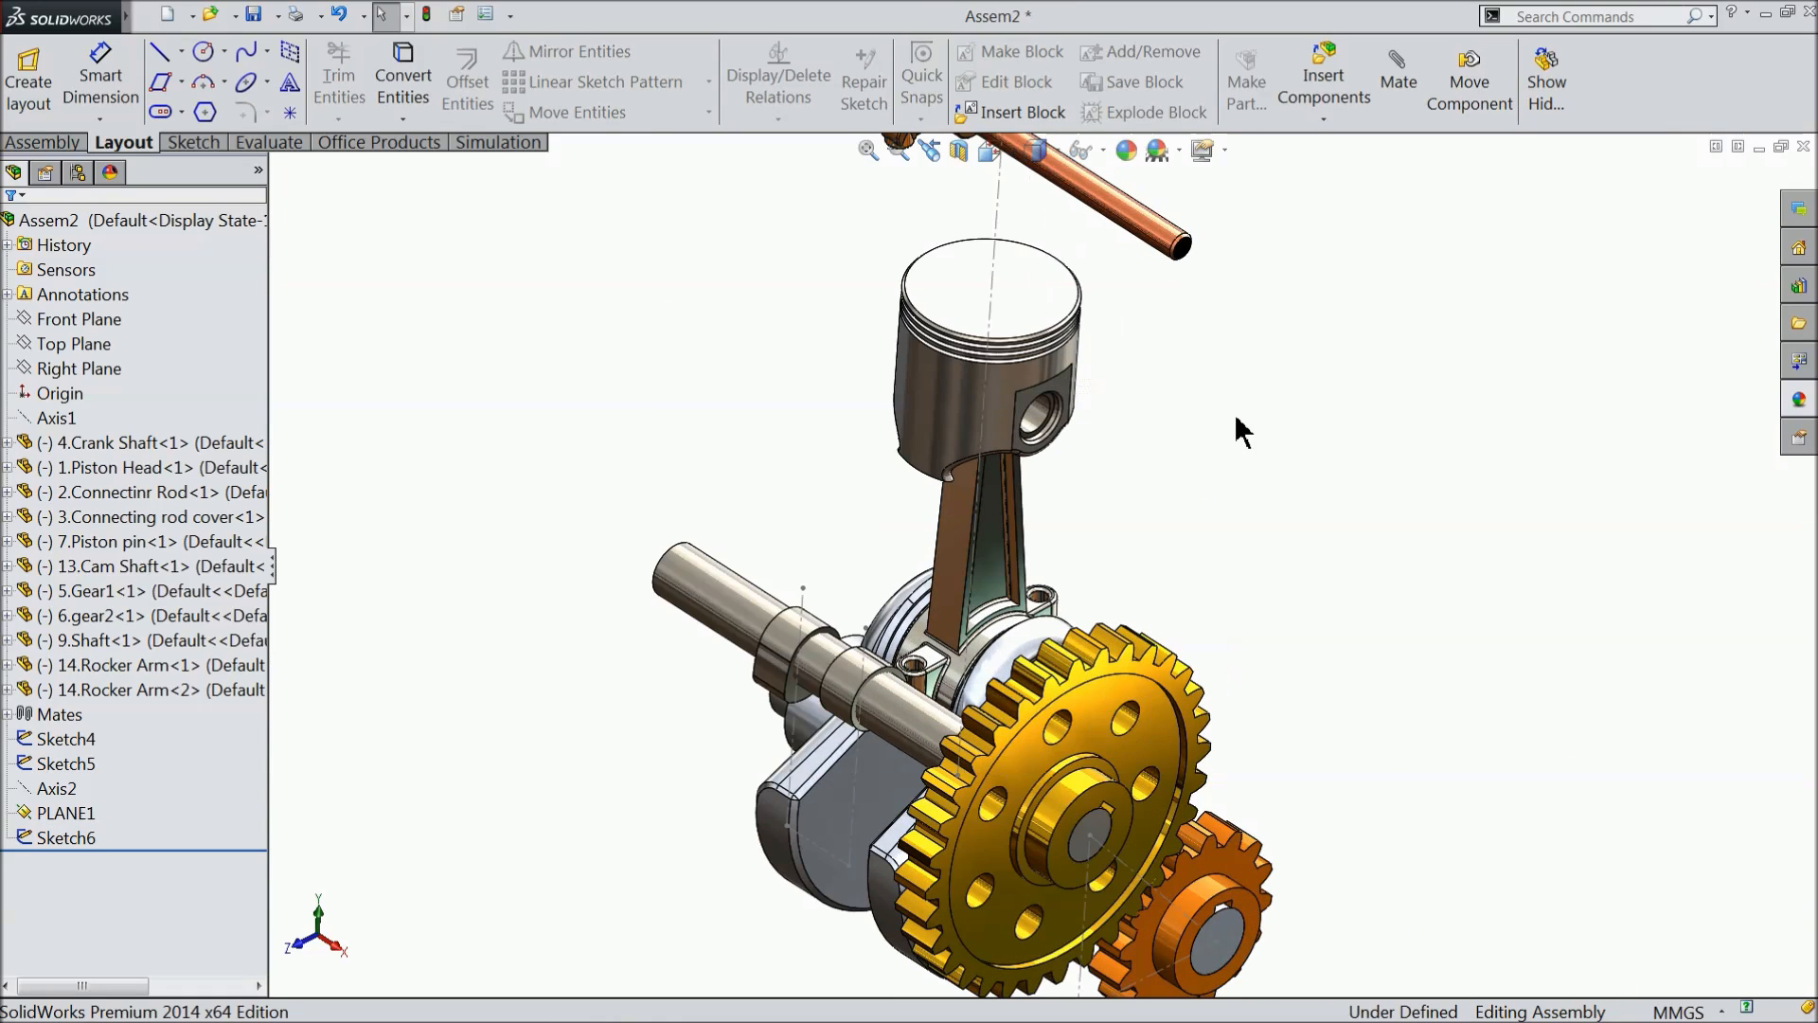
# - Insert the part 8.Rod.SLDPRT from the Engine folder and place it in free space beside the cam shaft
pyautogui.moveTo(1174, 474)
pyautogui.mouseDown(button='middle')
pyautogui.moveTo(1117, 454)
pyautogui.moveTo(1150, 476)
pyautogui.mouseUp(button='middle')
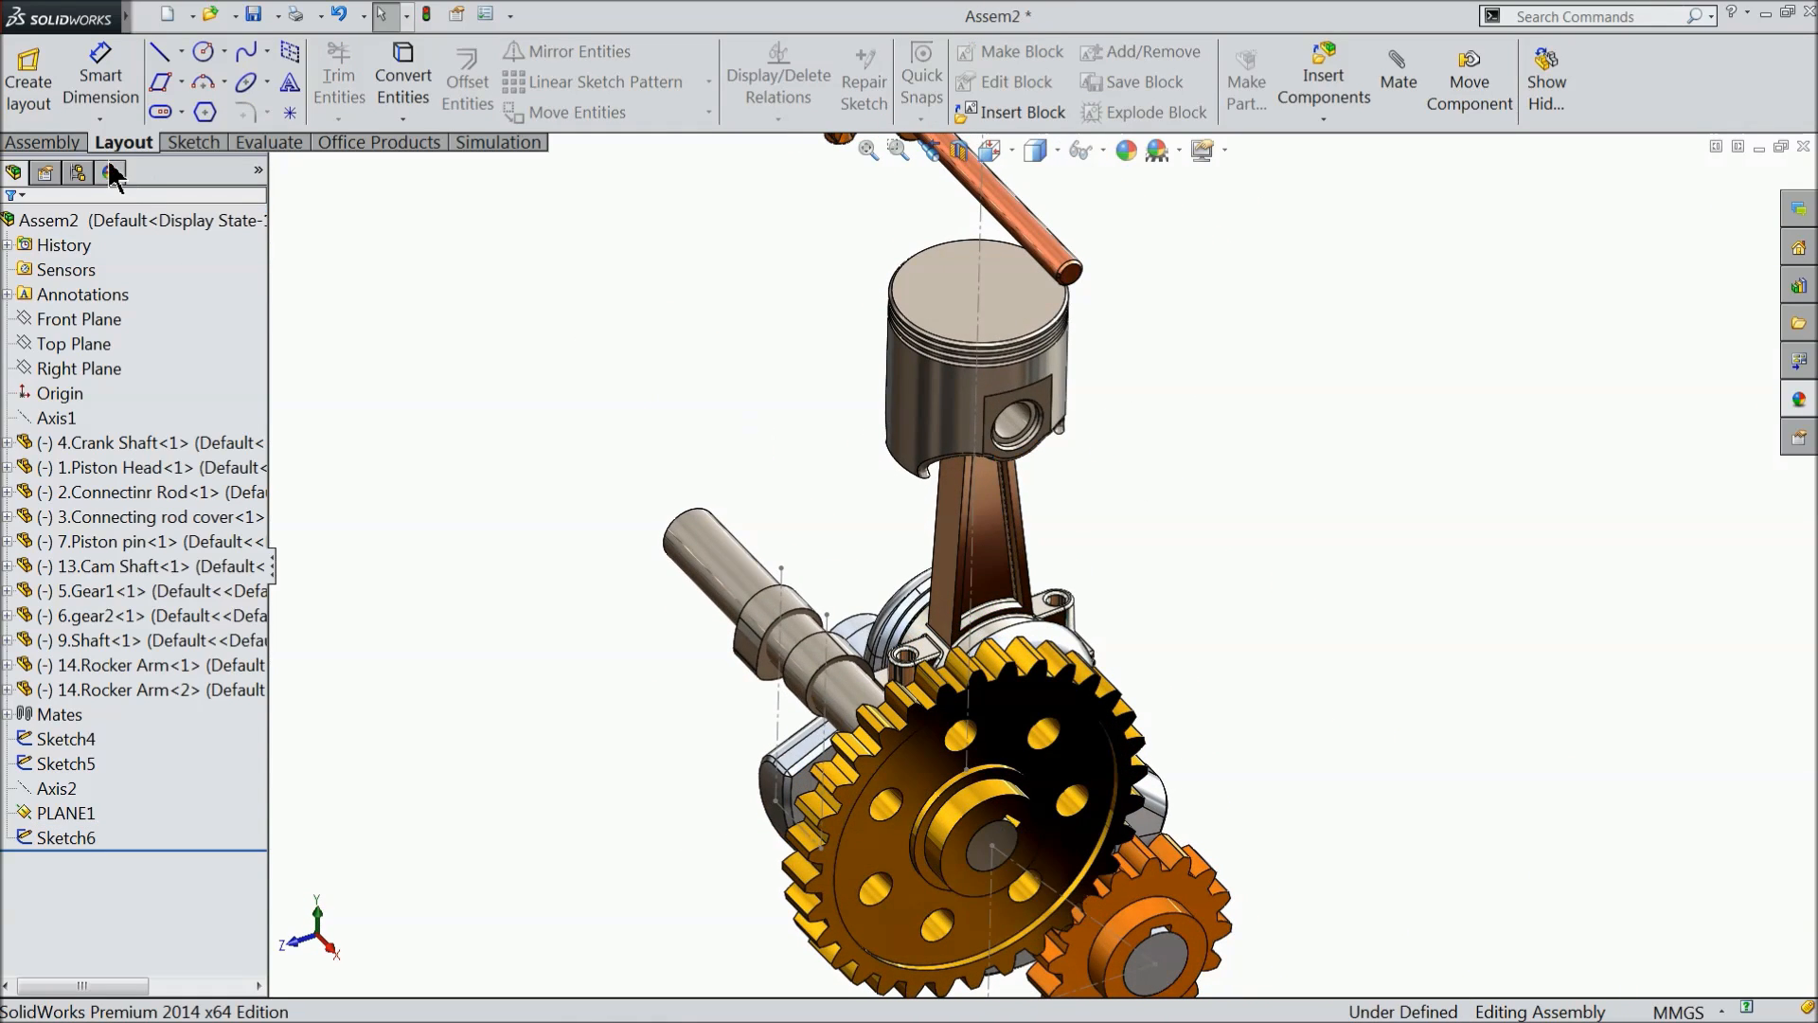
pyautogui.click(50, 144)
pyautogui.click(152, 116)
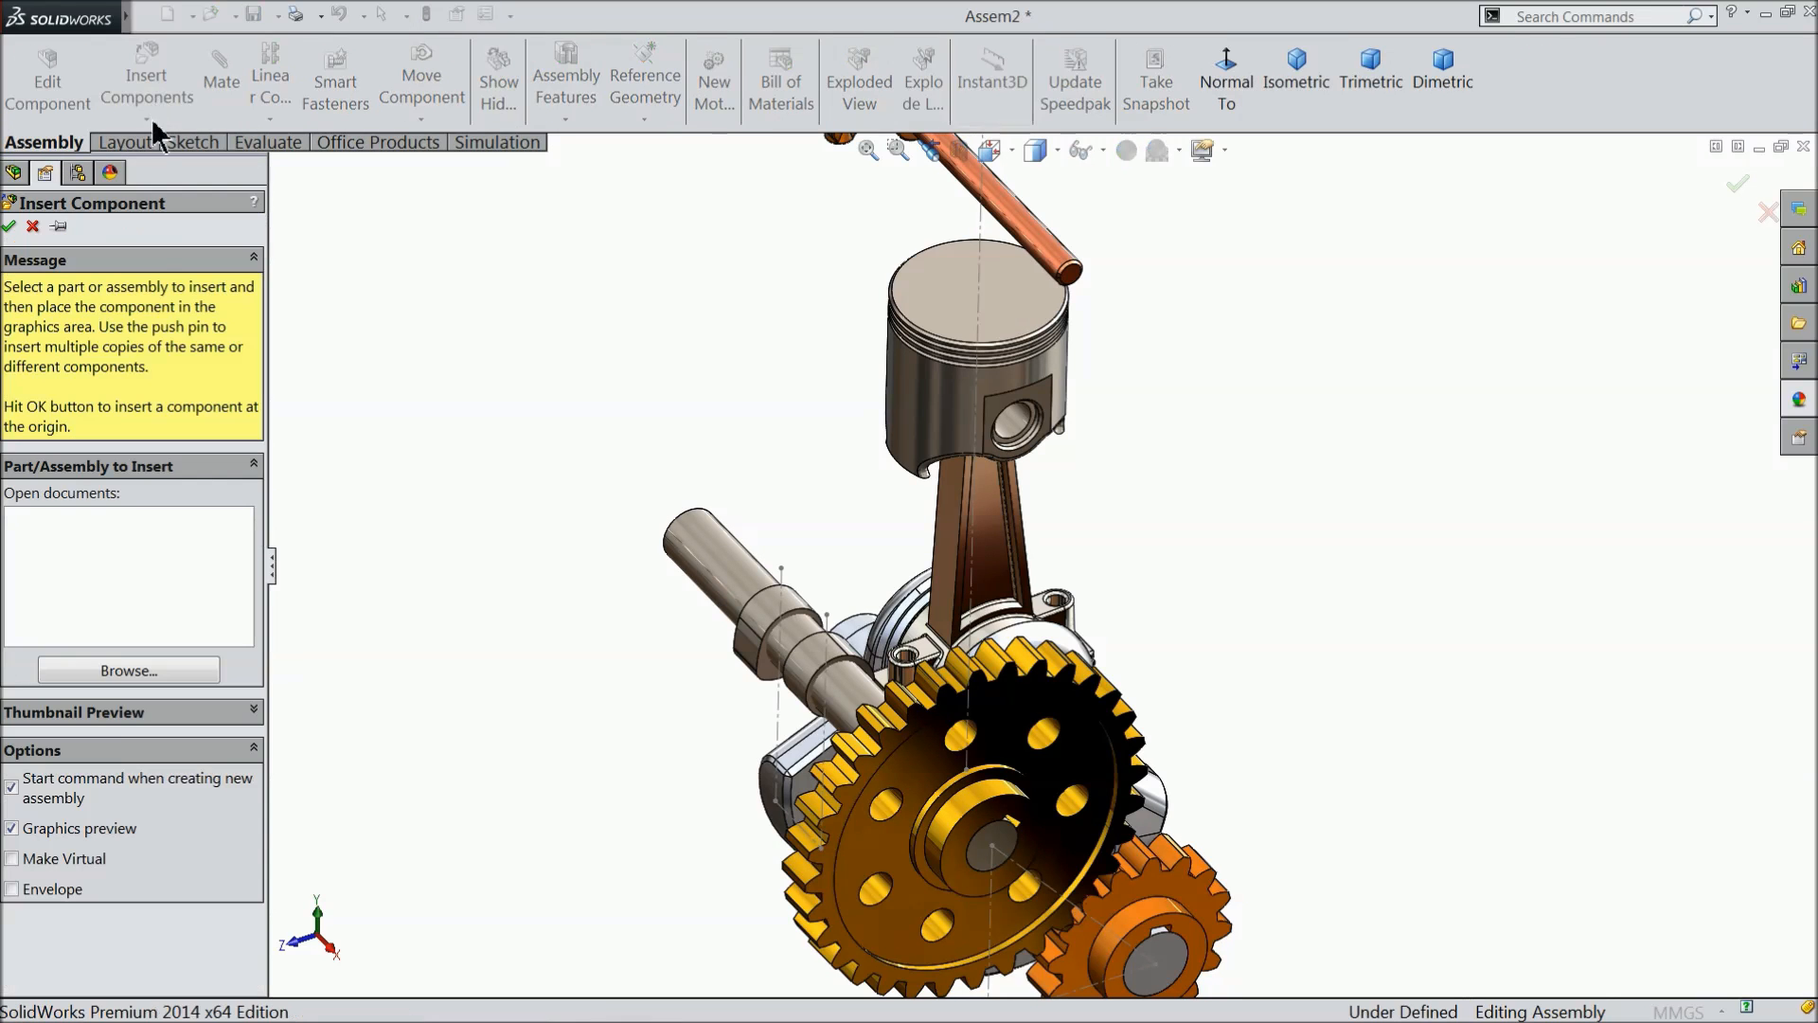
pyautogui.click(118, 674)
pyautogui.click(1208, 630)
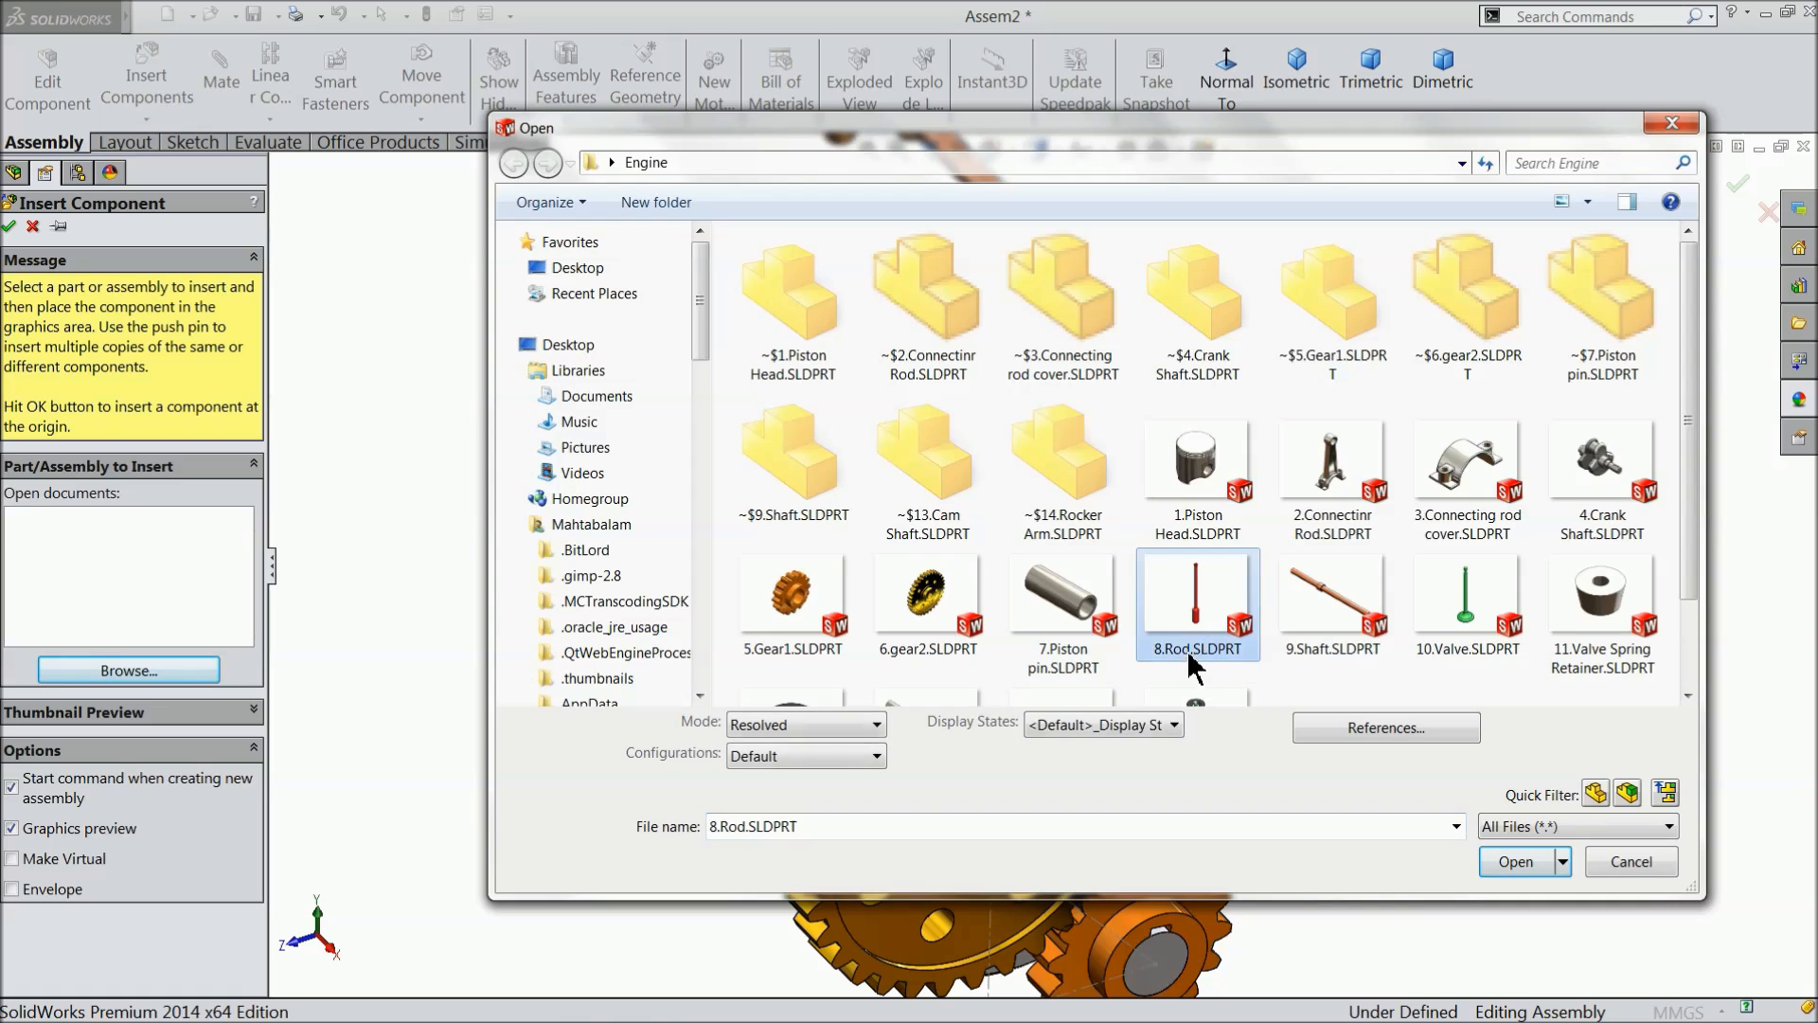
pyautogui.click(1512, 862)
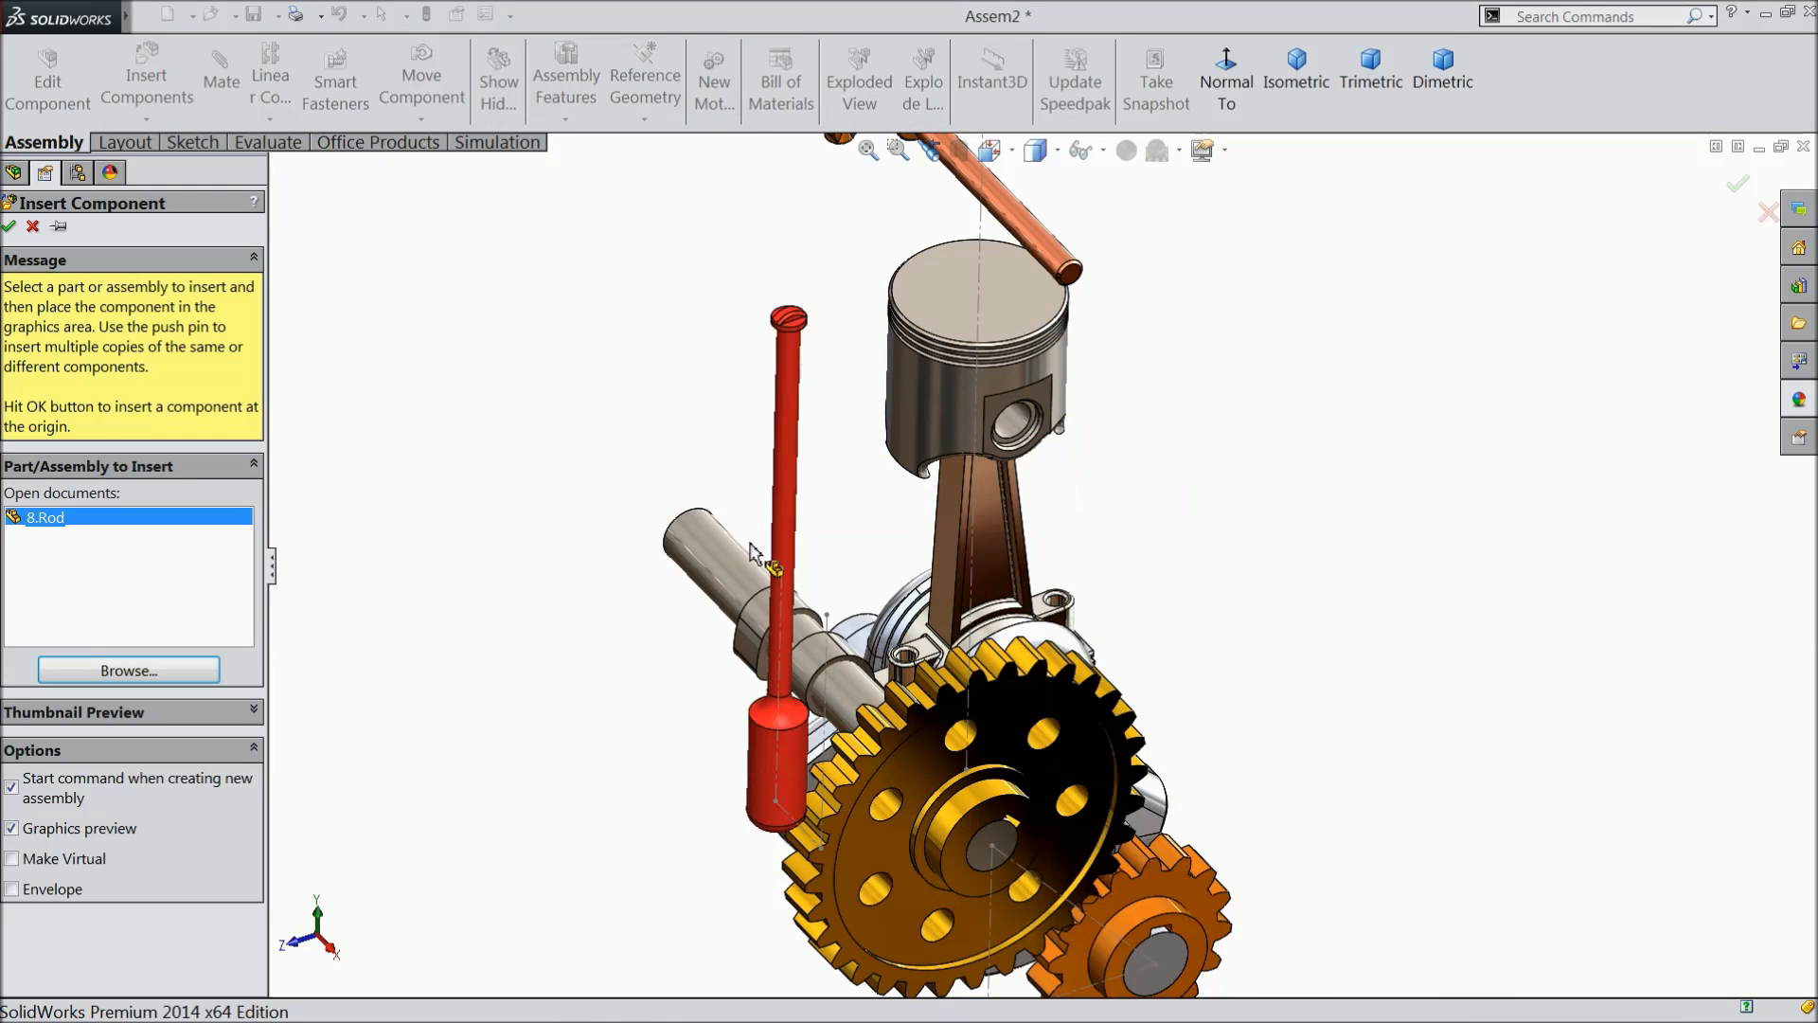
pyautogui.click(664, 635)
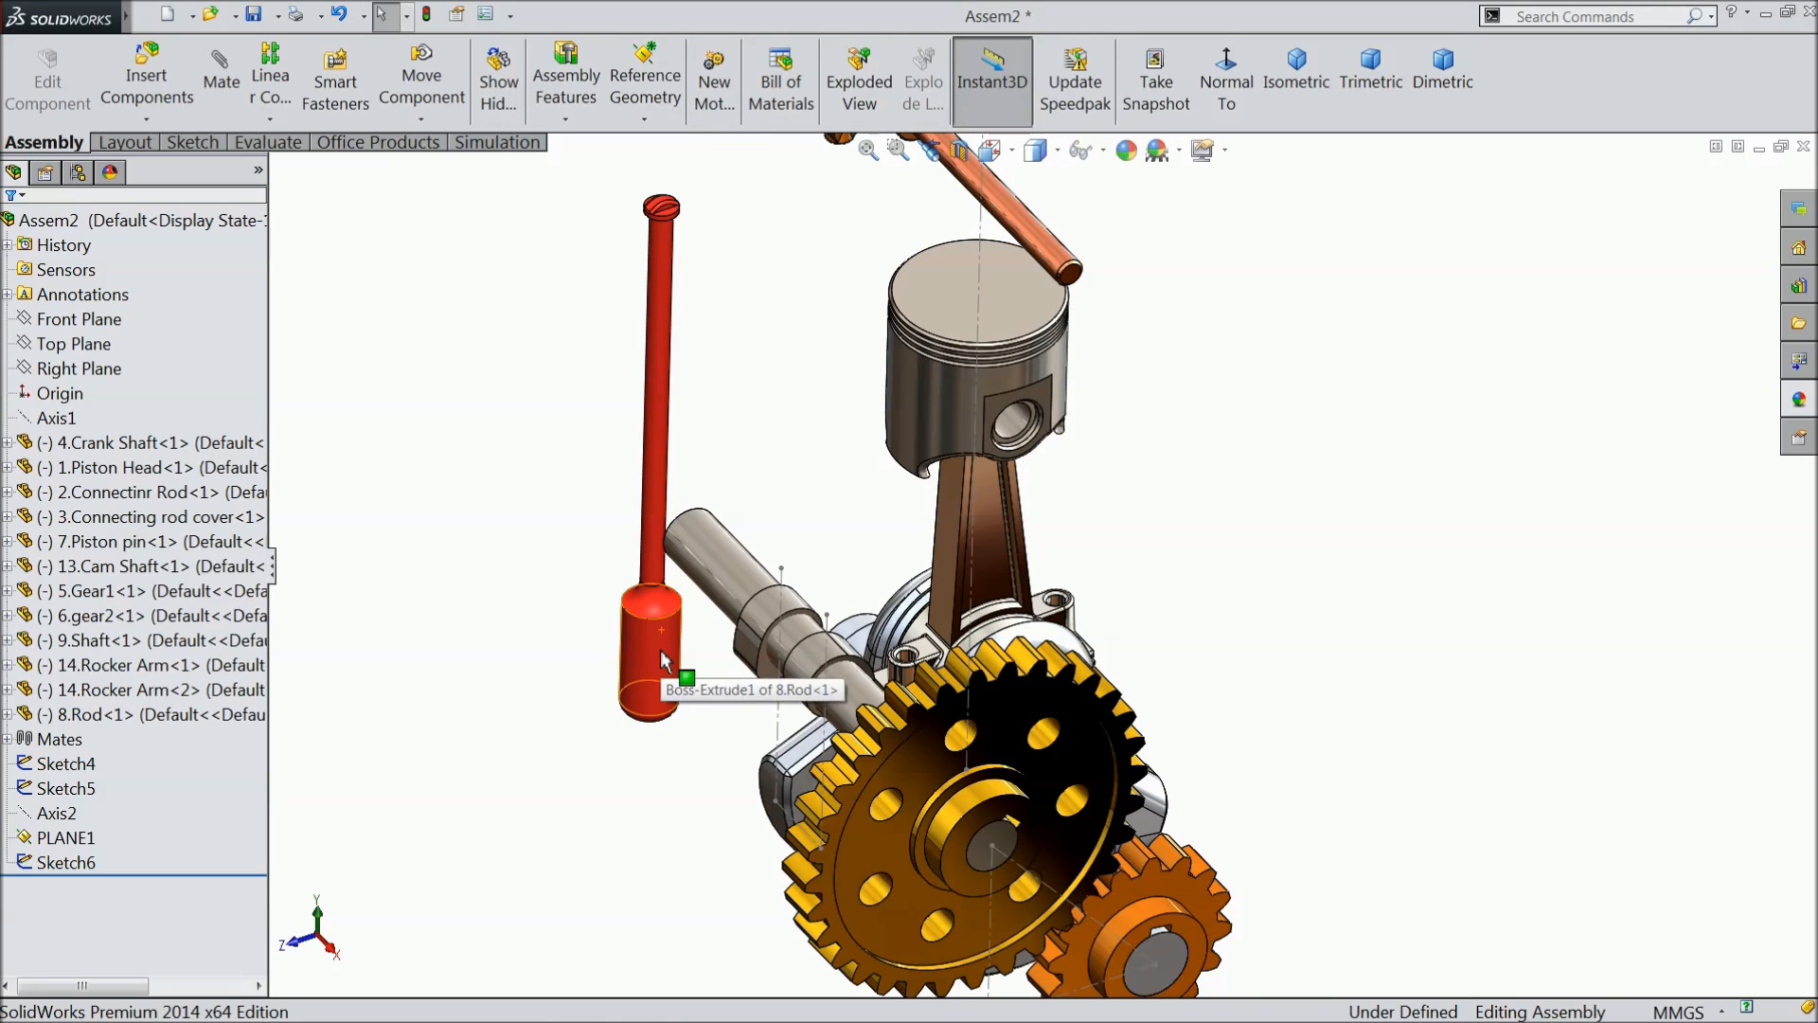
# - Create a second copy of the red rod and place it beside the first one, farther from the cam shaft
pyautogui.click(660, 660)
pyautogui.keyDown('ctrl'); pyautogui.moveTo(660, 660); pyautogui.dragTo(438, 767); pyautogui.keyUp('ctrl')
pyautogui.click(537, 519)
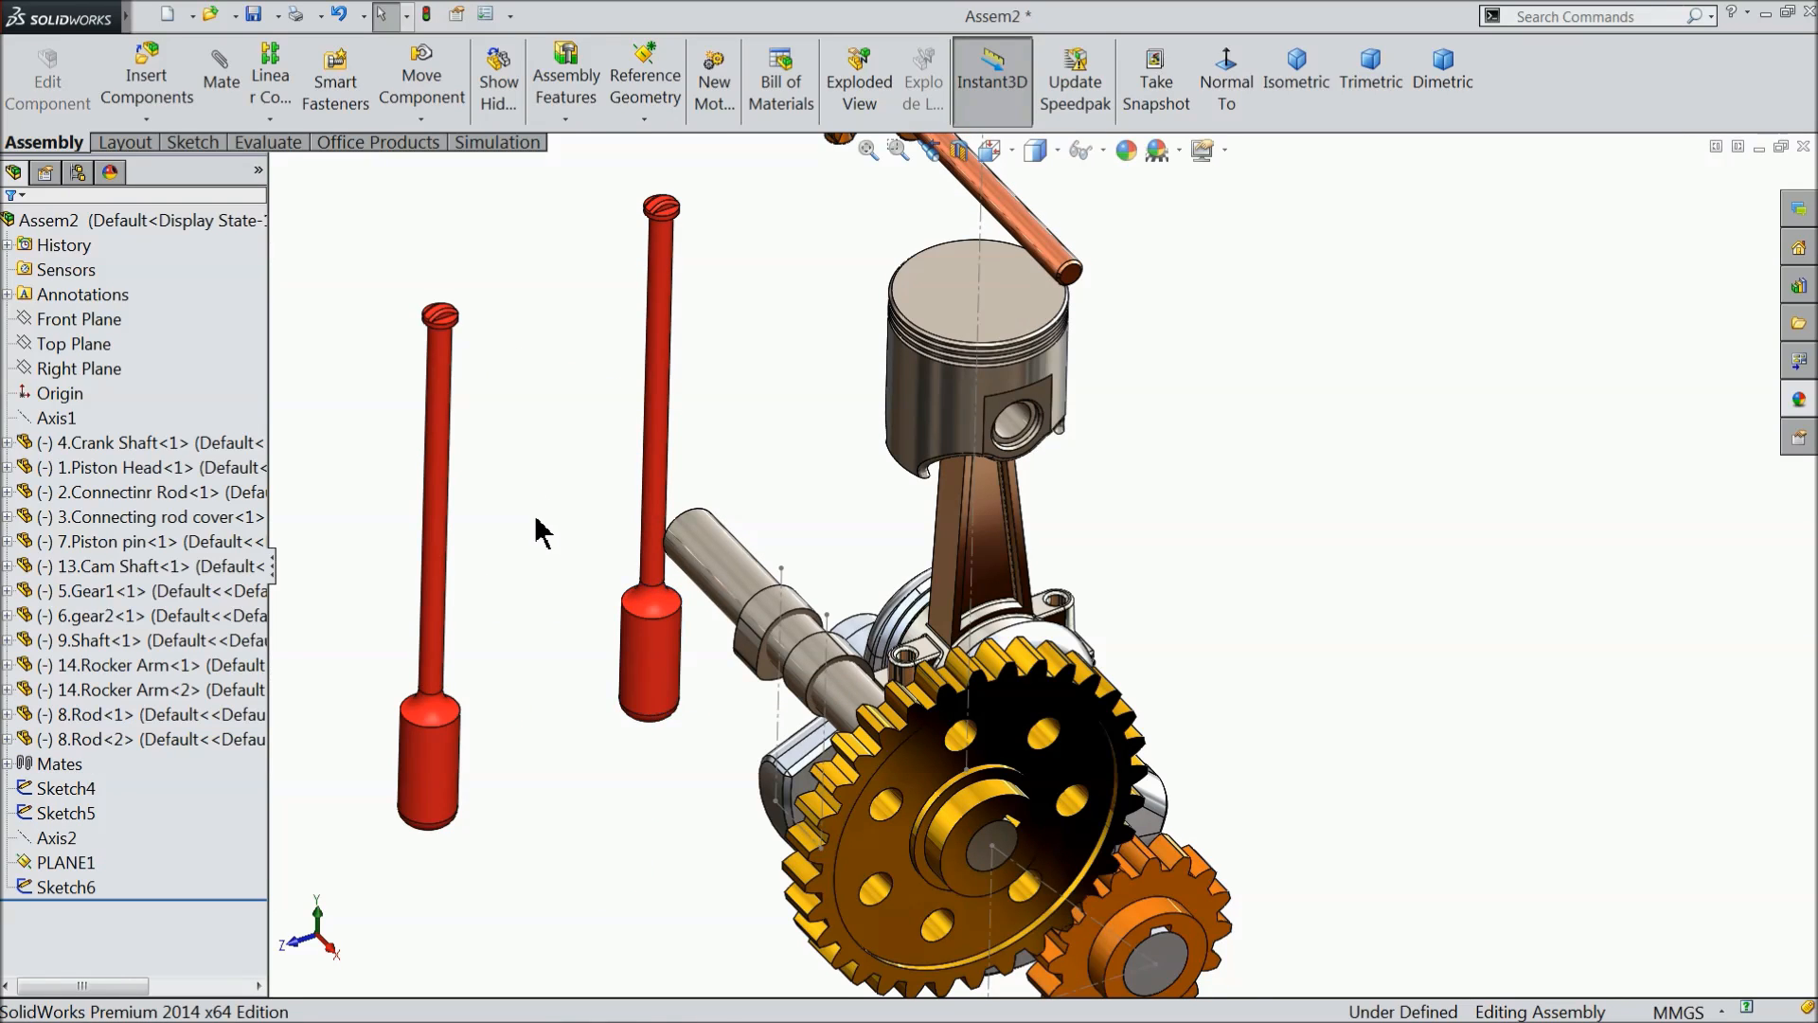
pyautogui.scroll(1, 721, 535)
pyautogui.scroll(-1, 833, 662)
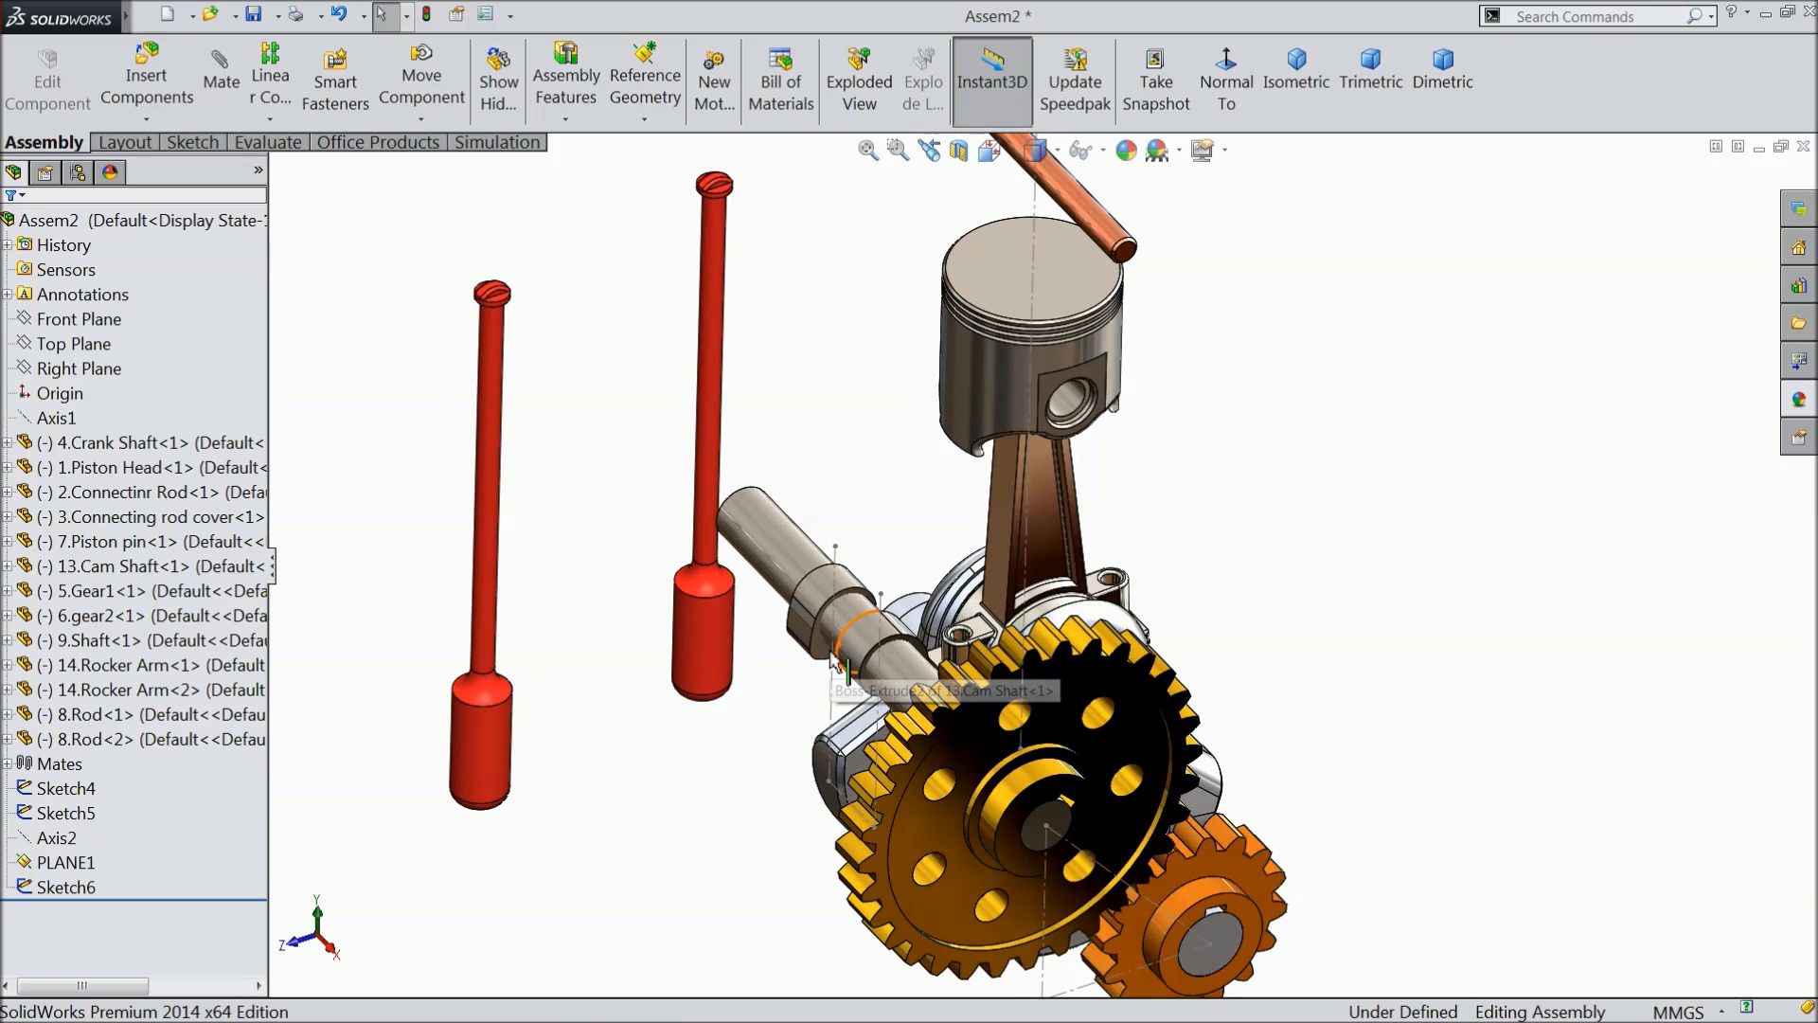
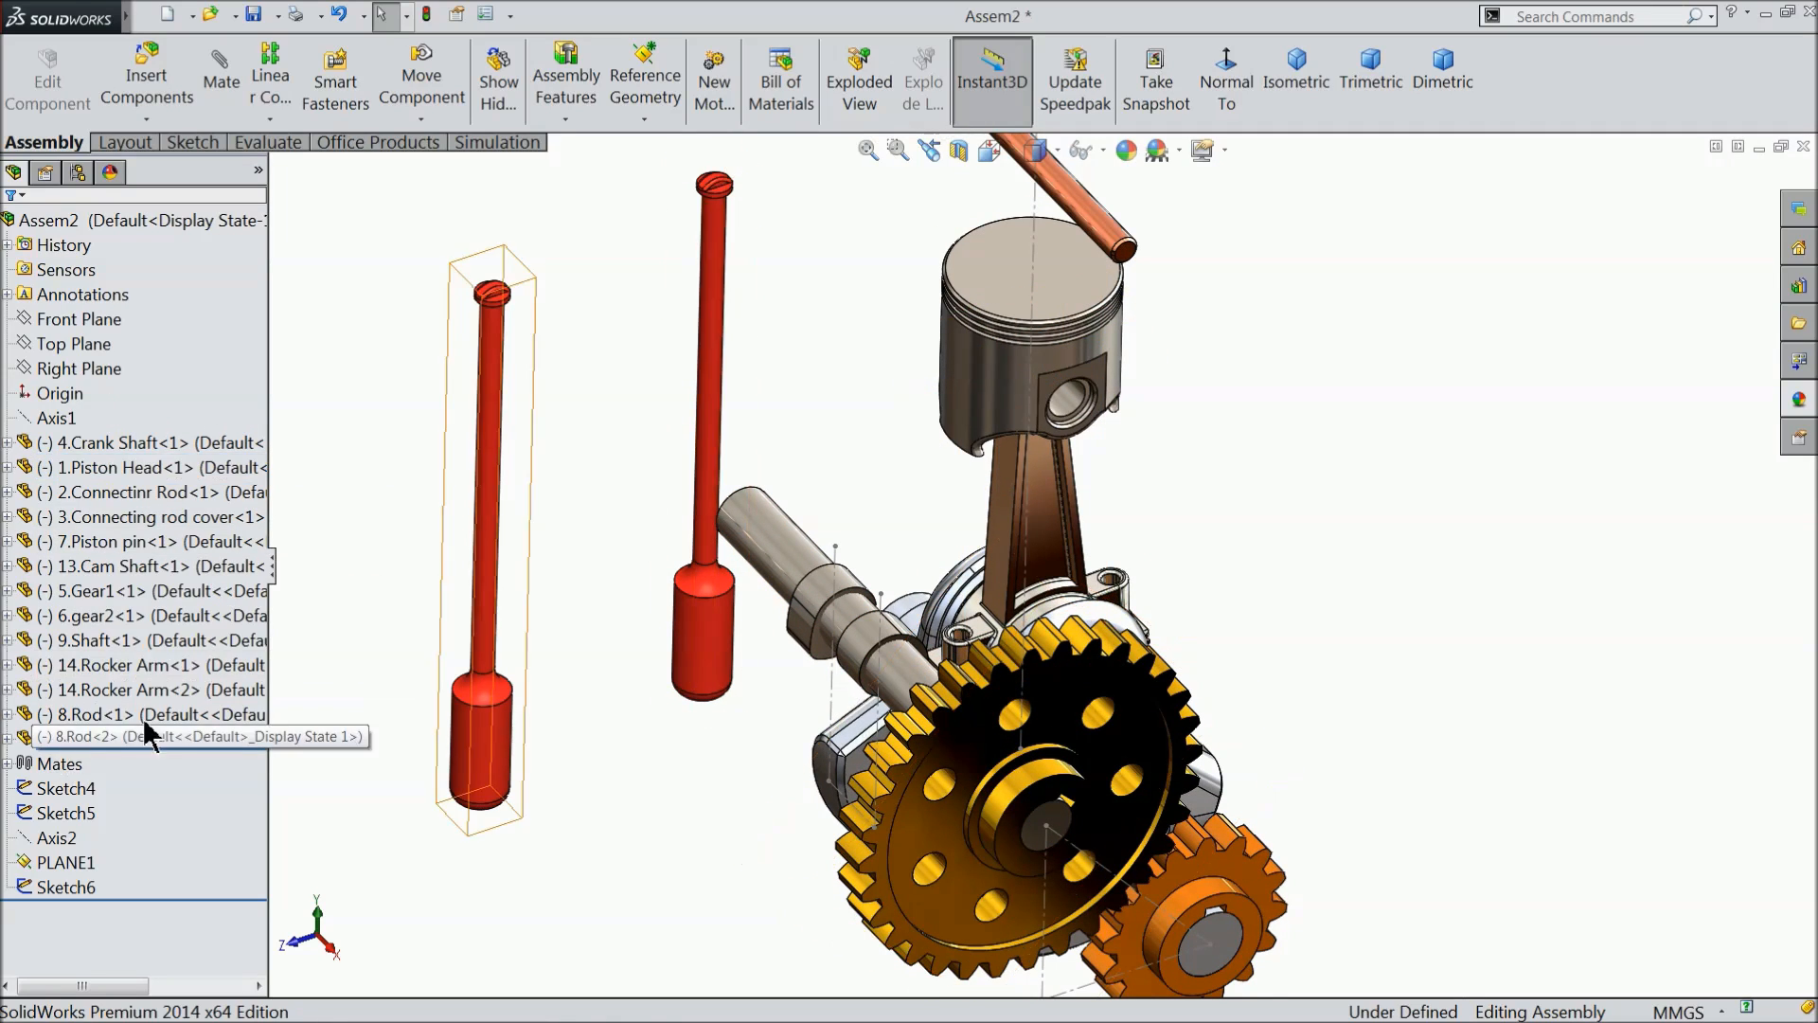
# - Add a parallel mate between the Right Plane of the red rod nearest the cam shaft and the assembly's Right Plane
pyautogui.click(716, 303)
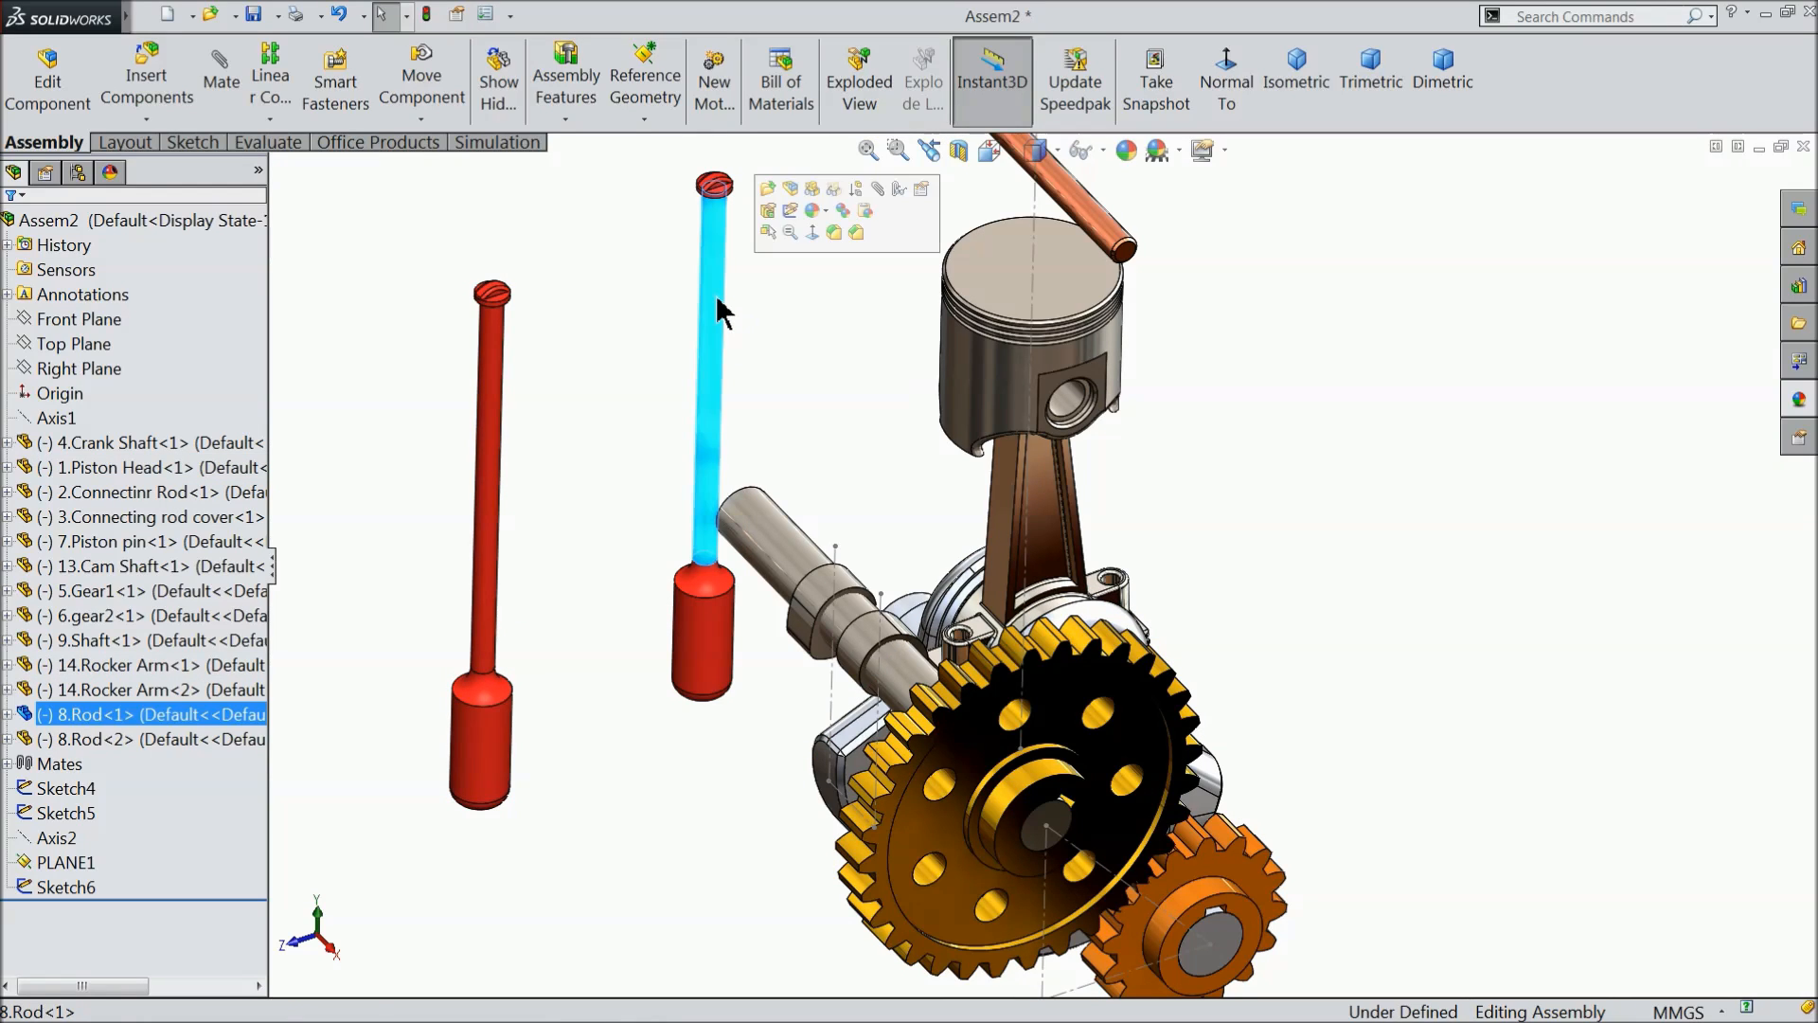
pyautogui.click(7, 715)
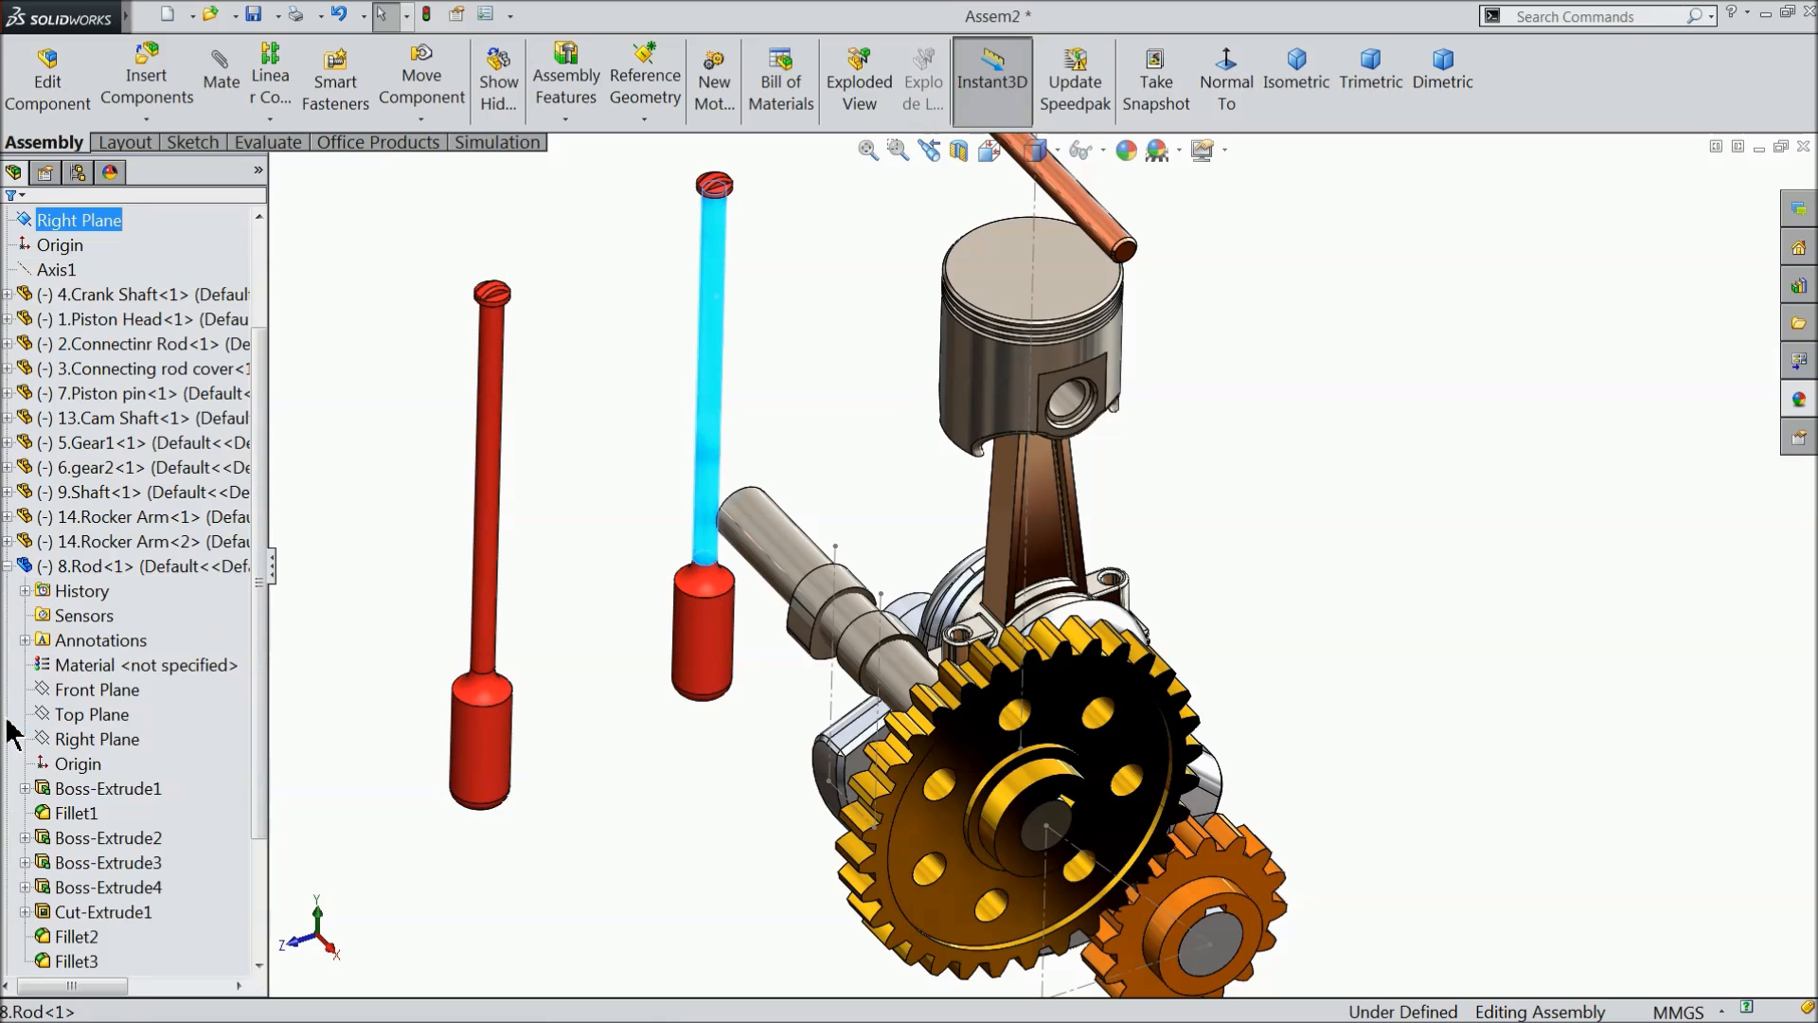
pyautogui.click(90, 740)
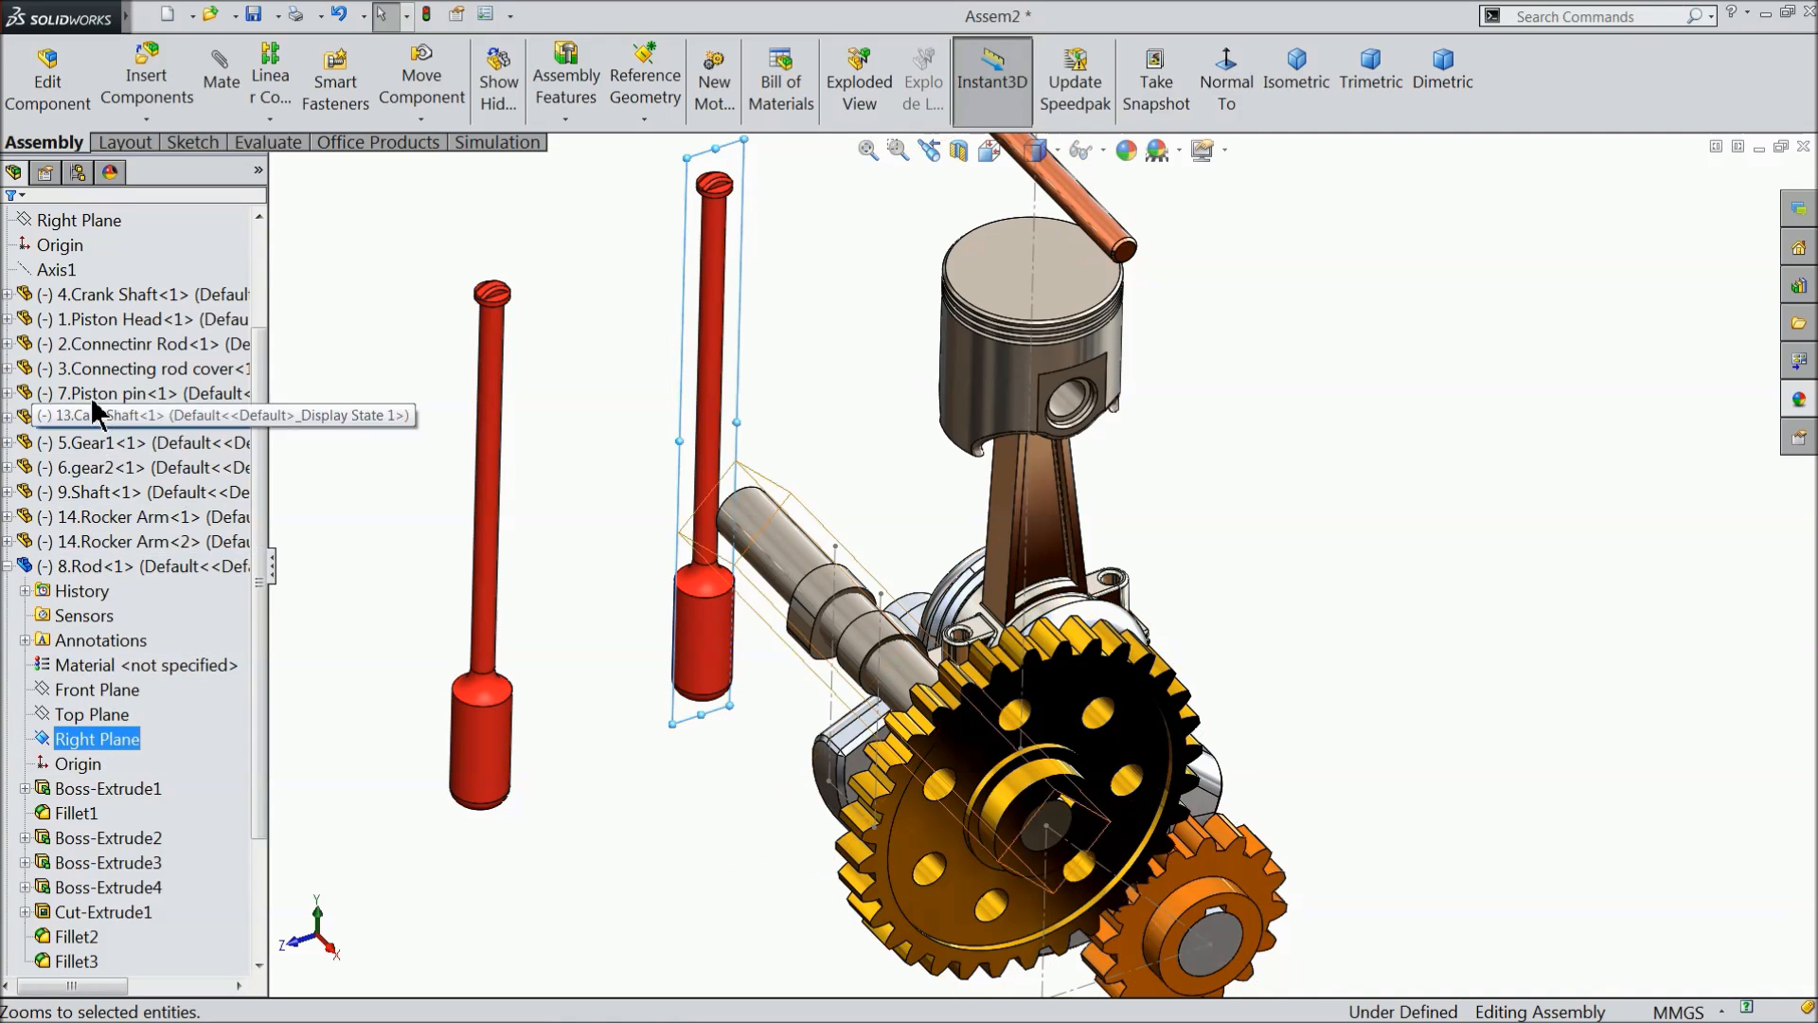
pyautogui.moveTo(258, 371); pyautogui.dragTo(274, 297)
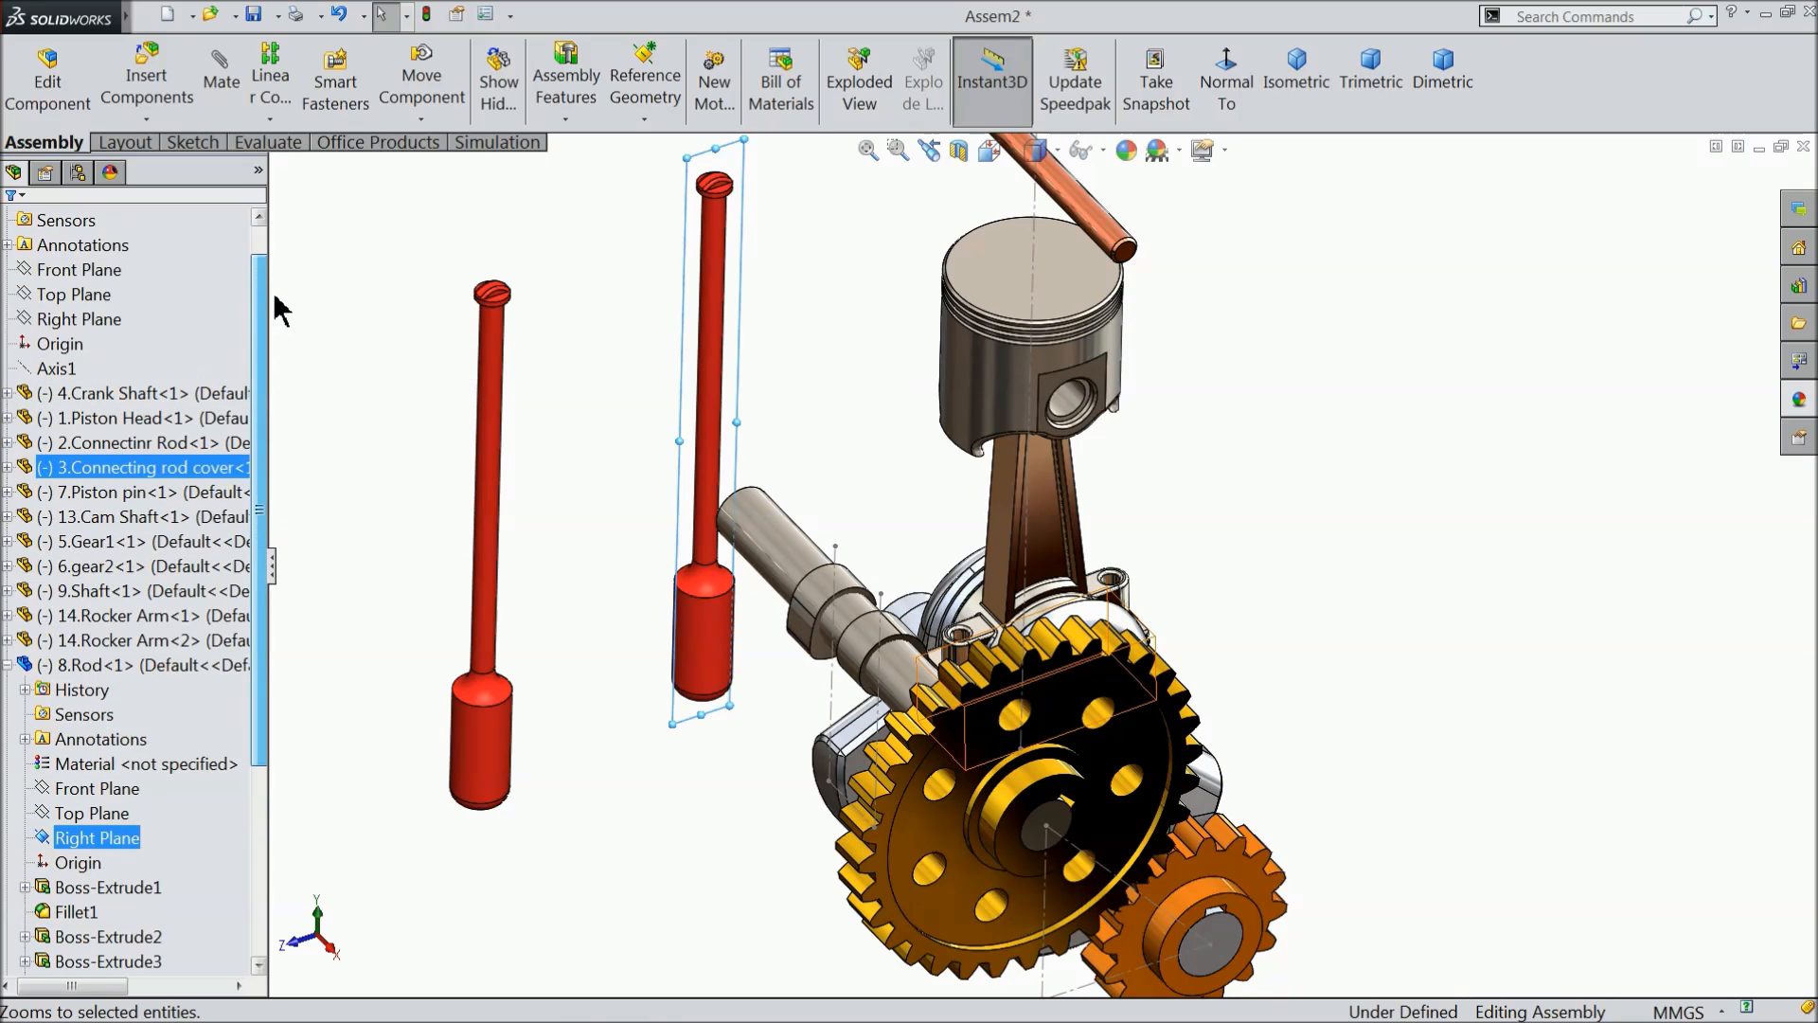
pyautogui.keyDown('ctrl'); pyautogui.click(74, 327); pyautogui.keyUp('ctrl')
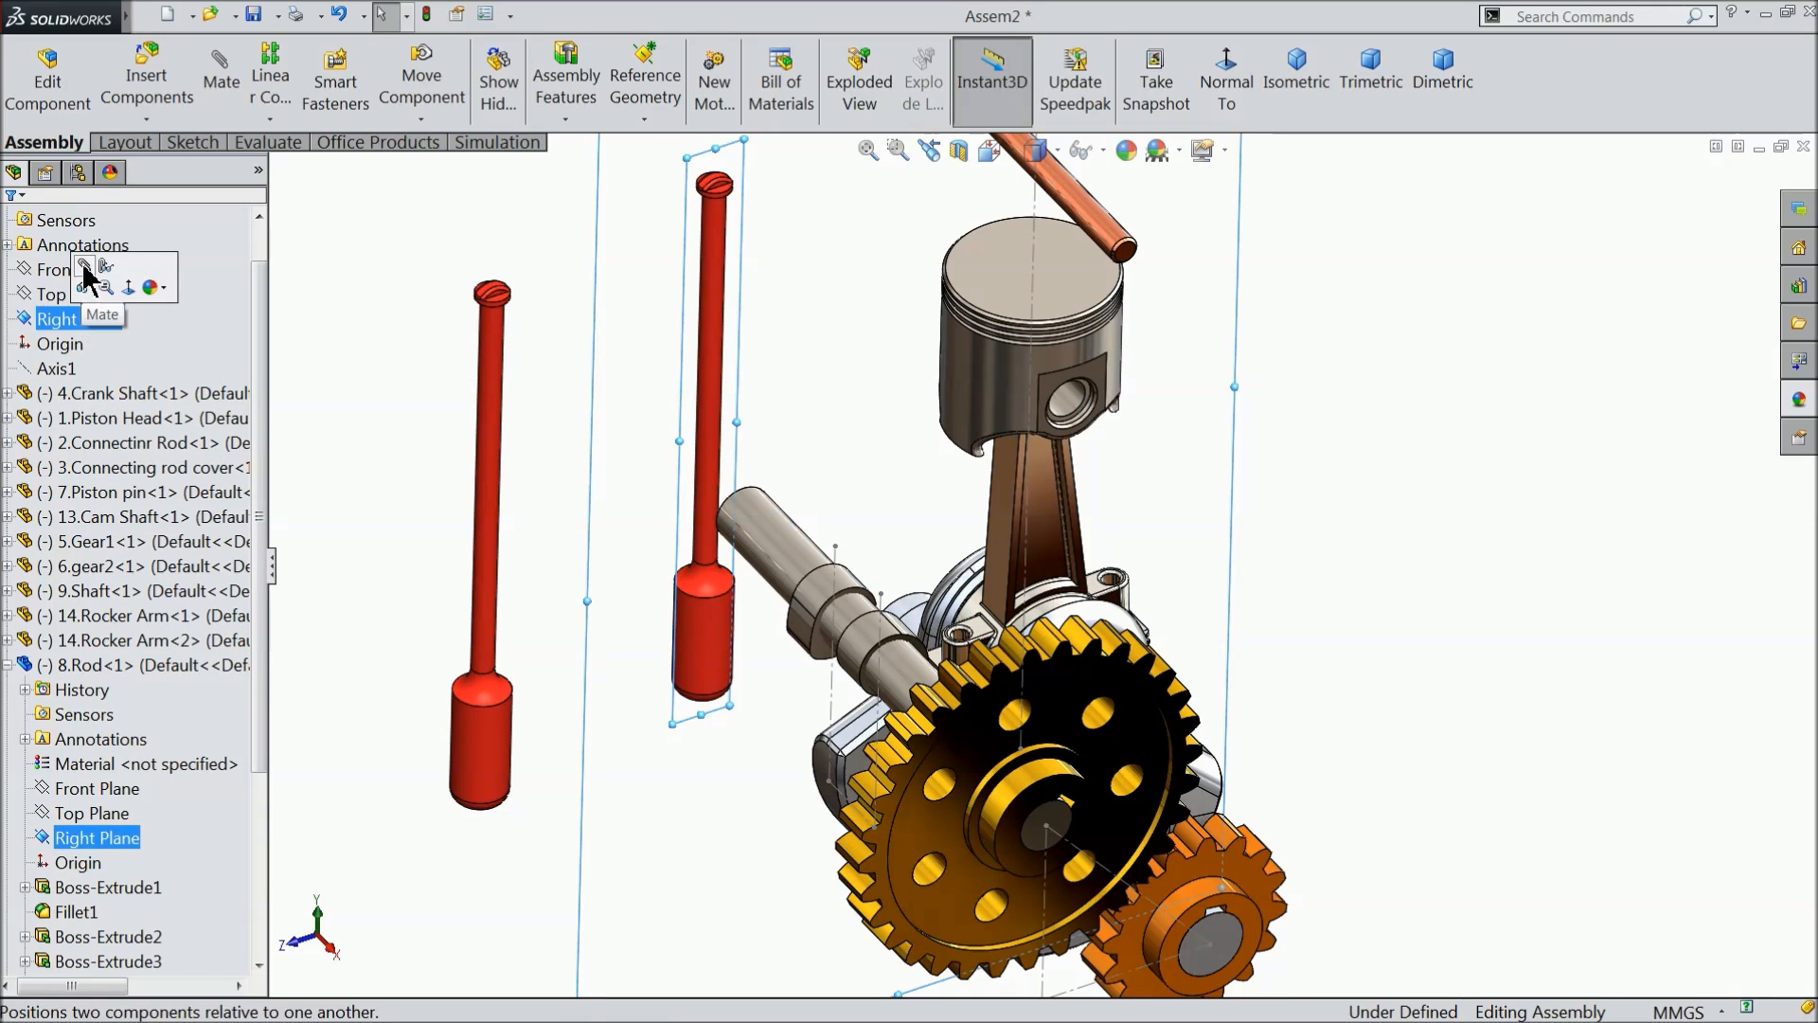
pyautogui.click(91, 284)
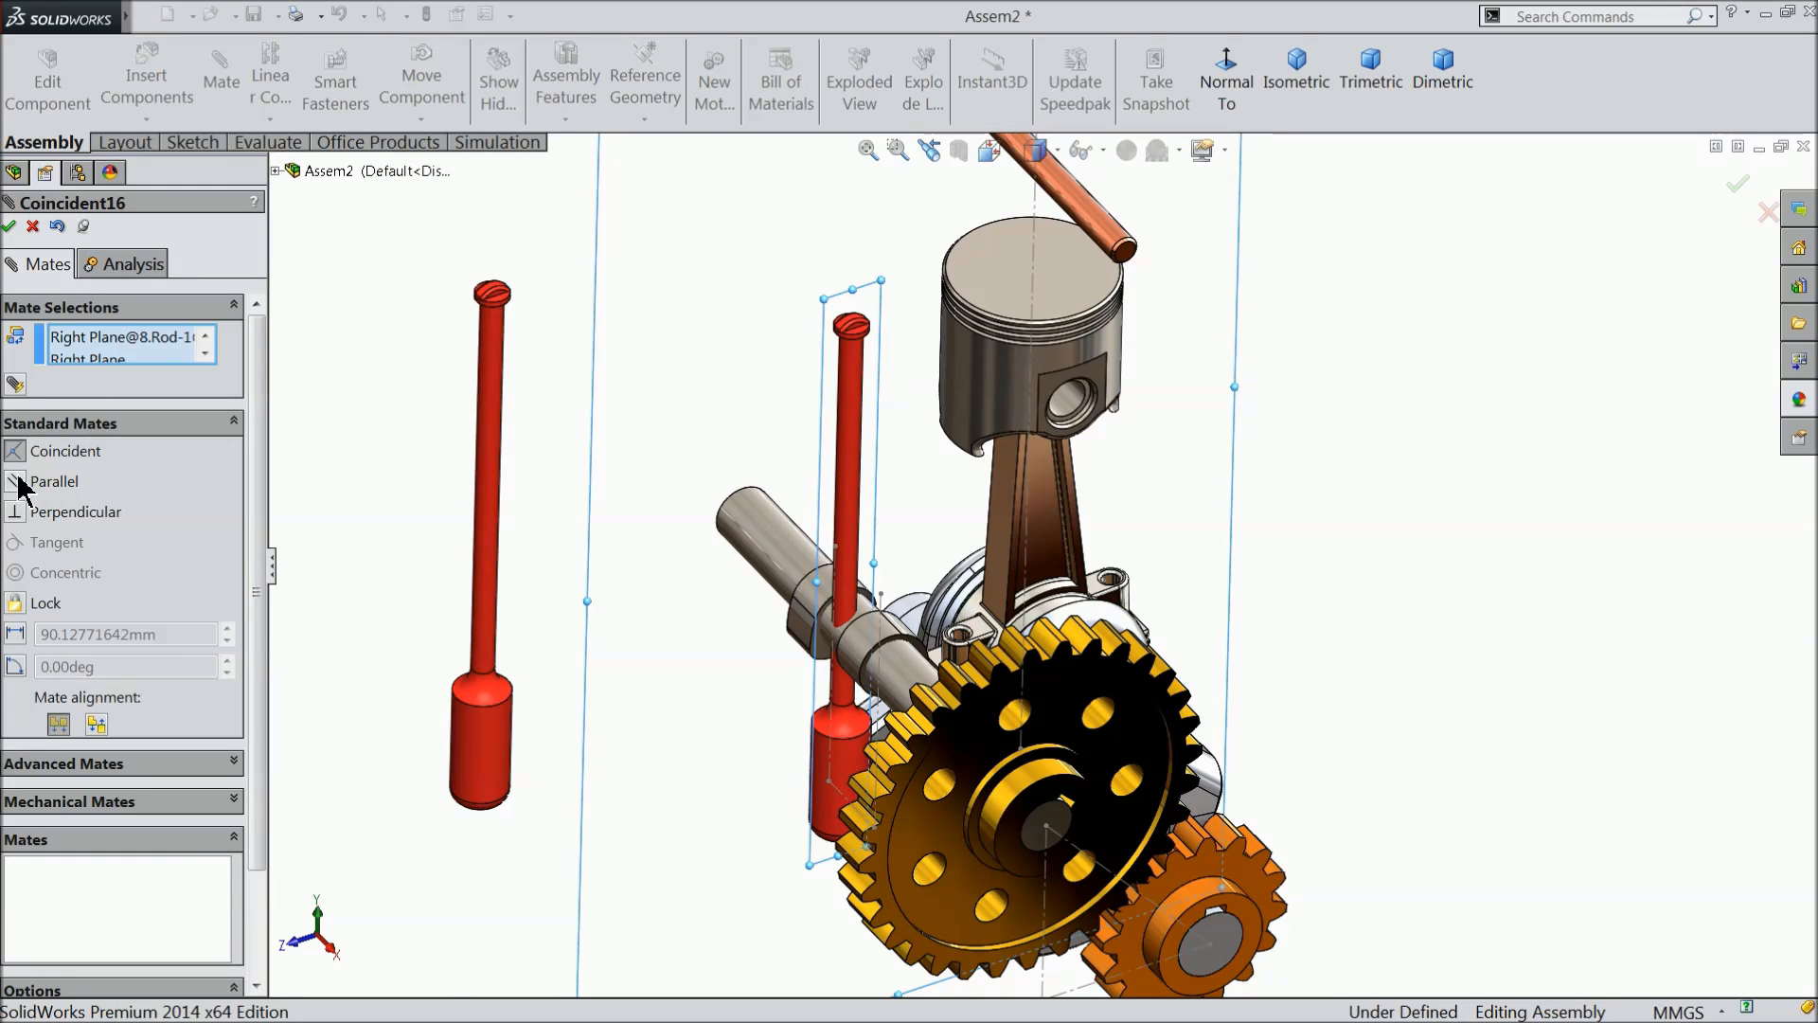
pyautogui.click(14, 482)
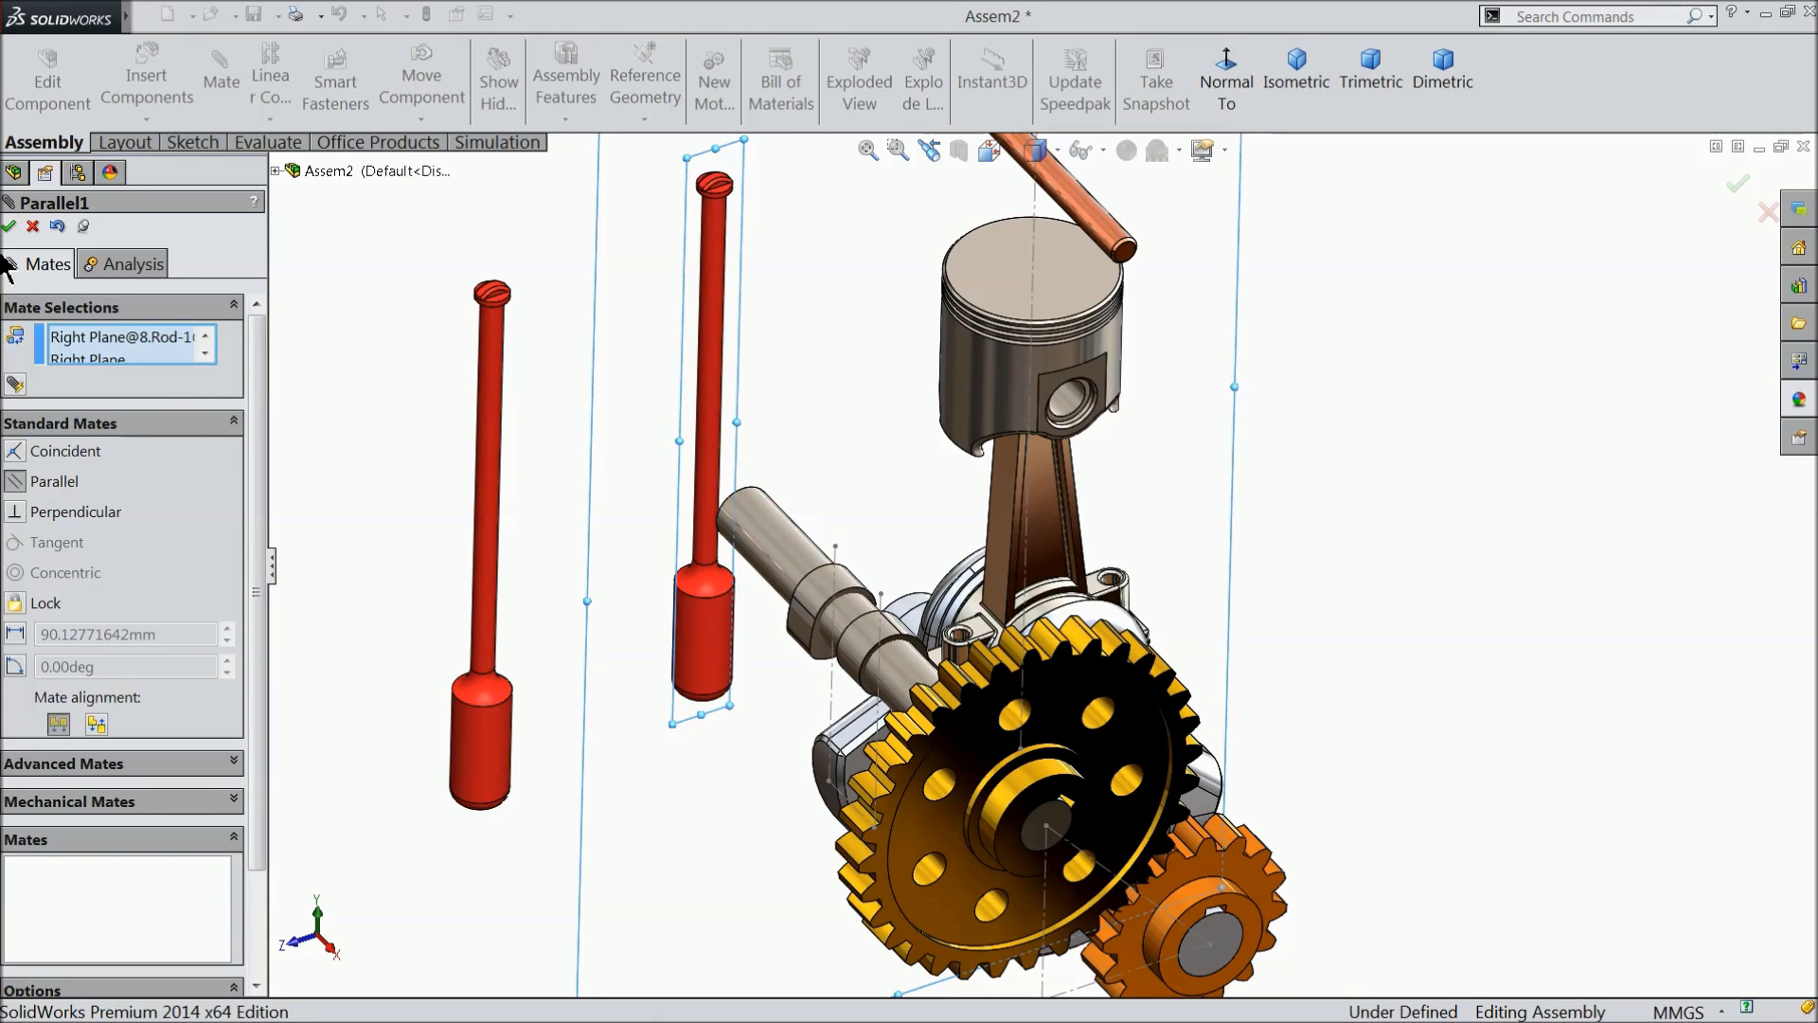
pyautogui.click(10, 226)
pyautogui.click(9, 227)
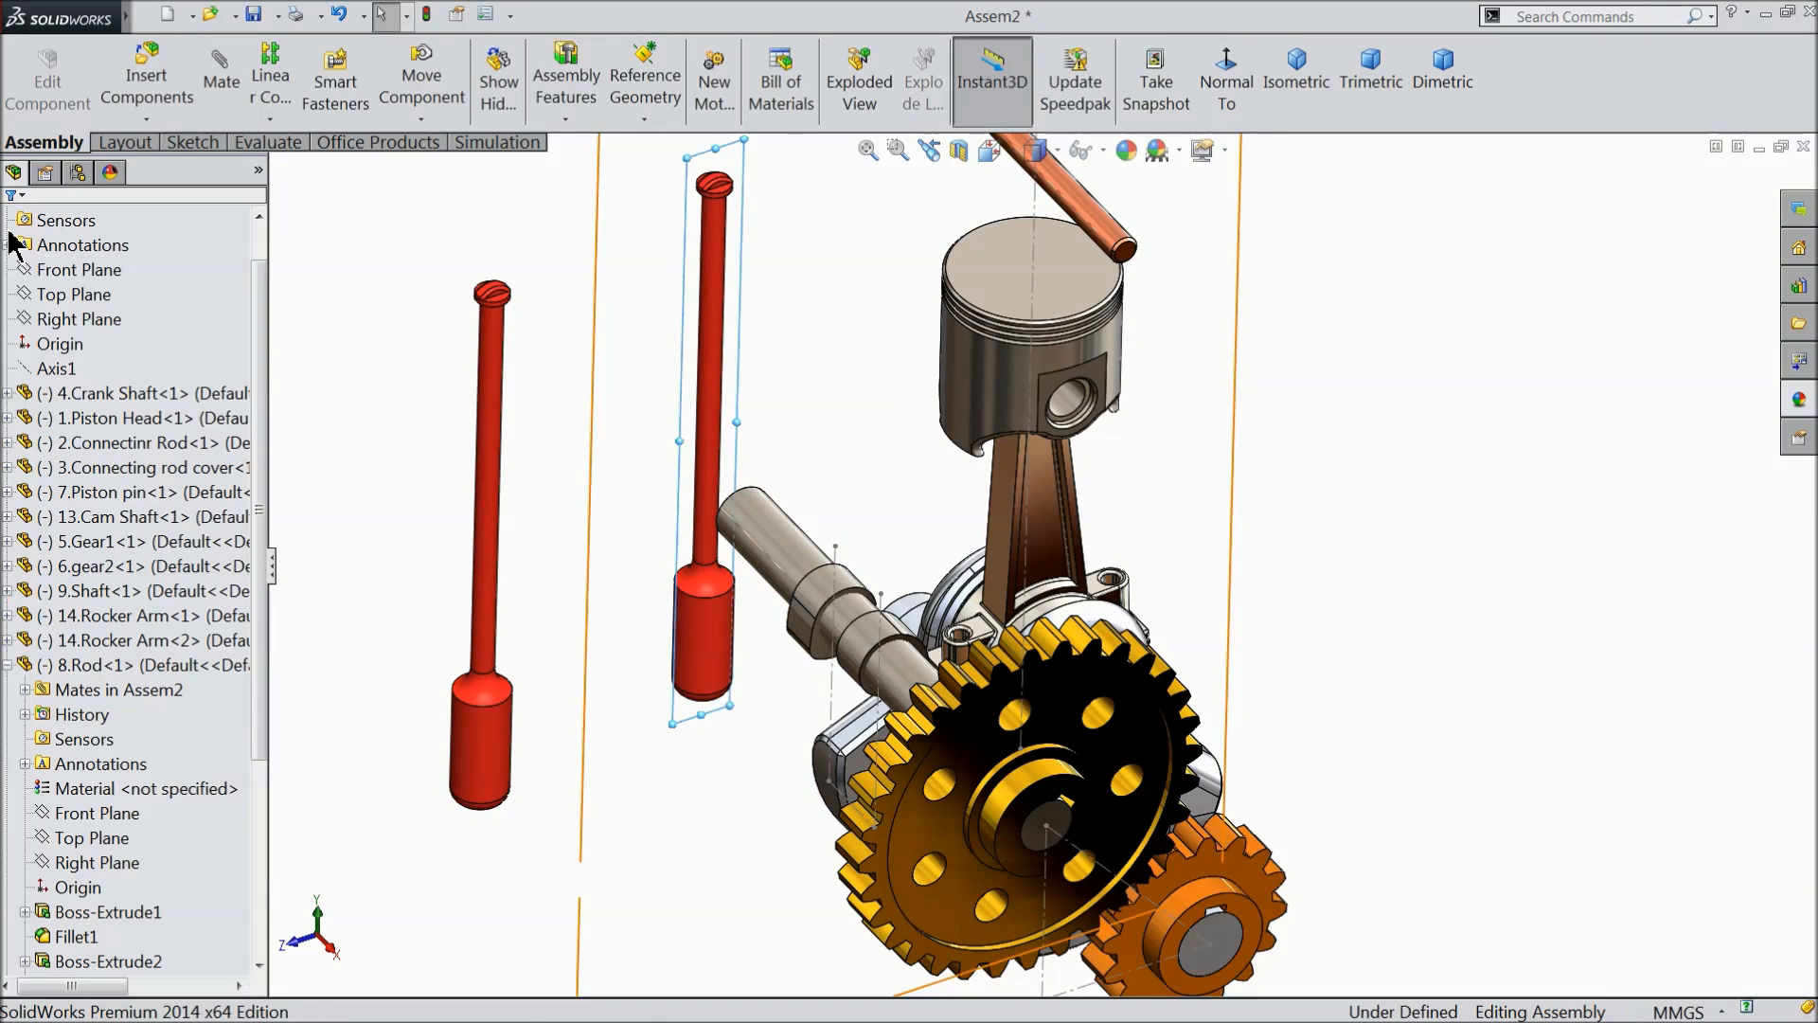
pyautogui.click(8, 664)
# - Mate the Right Plane of the second red rod, farther from the cam shaft, parallel to the assembly's Right Plane
pyautogui.click(483, 596)
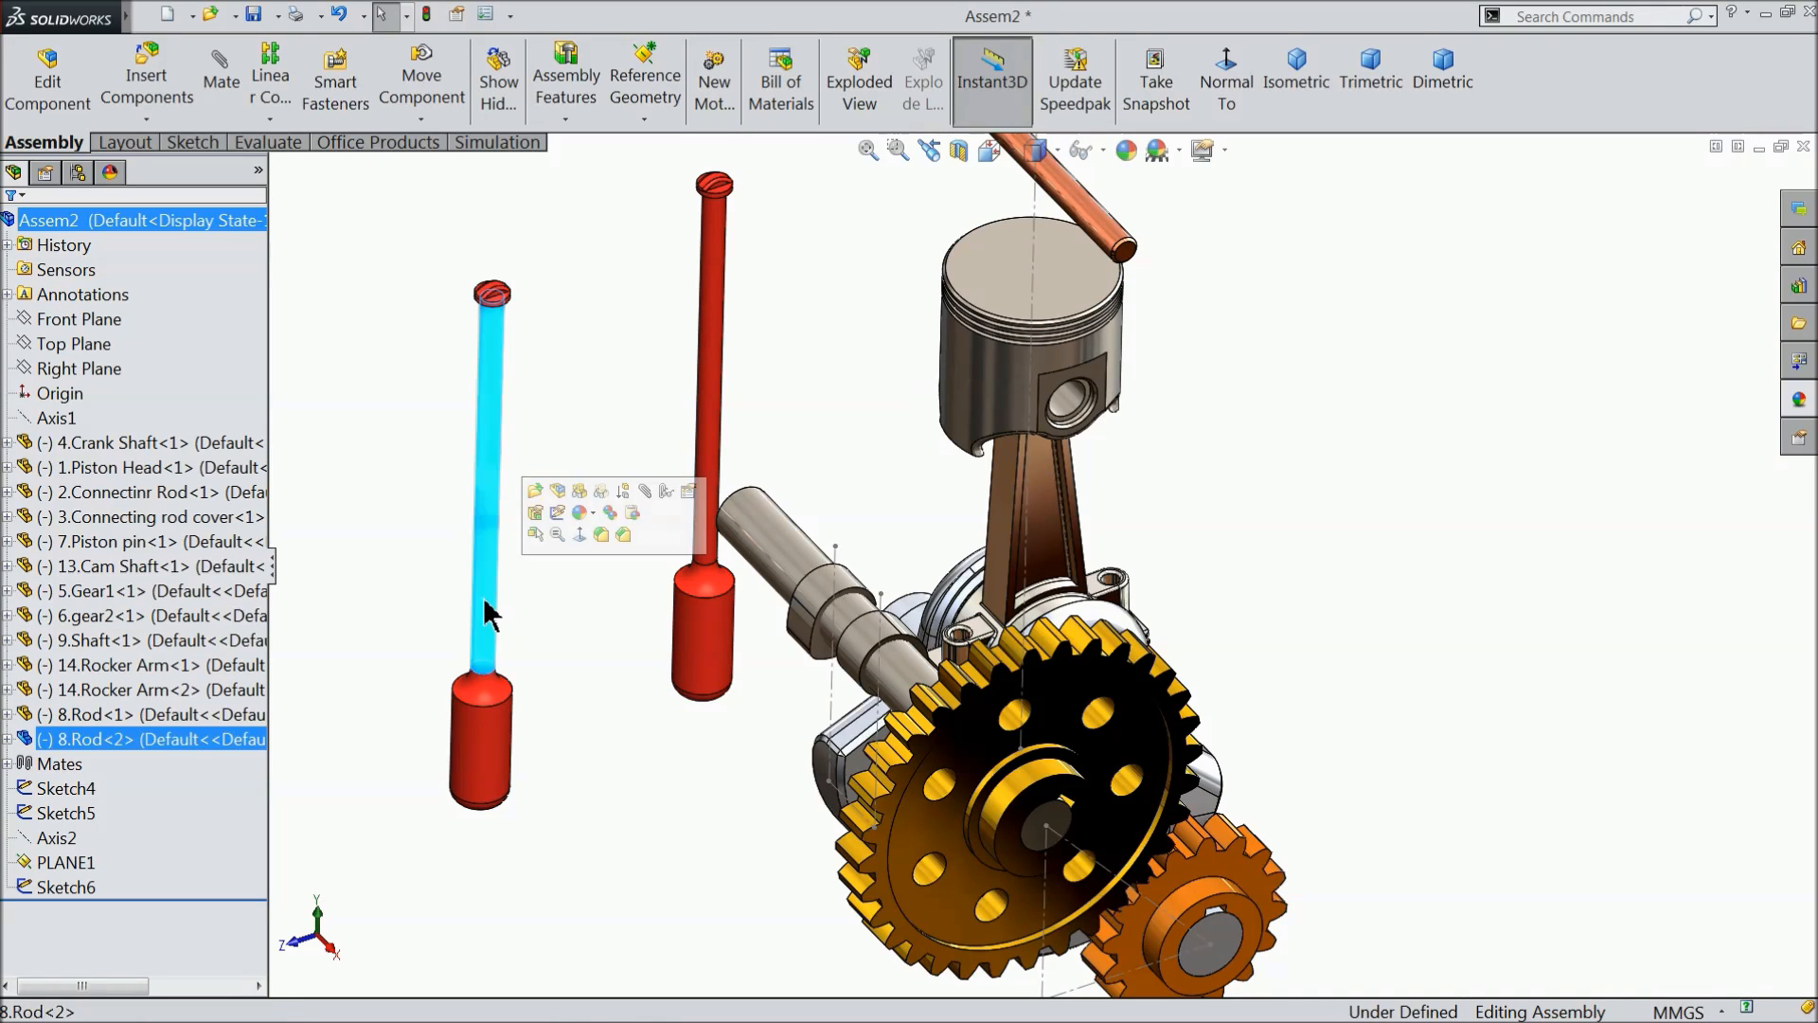
pyautogui.click(7, 741)
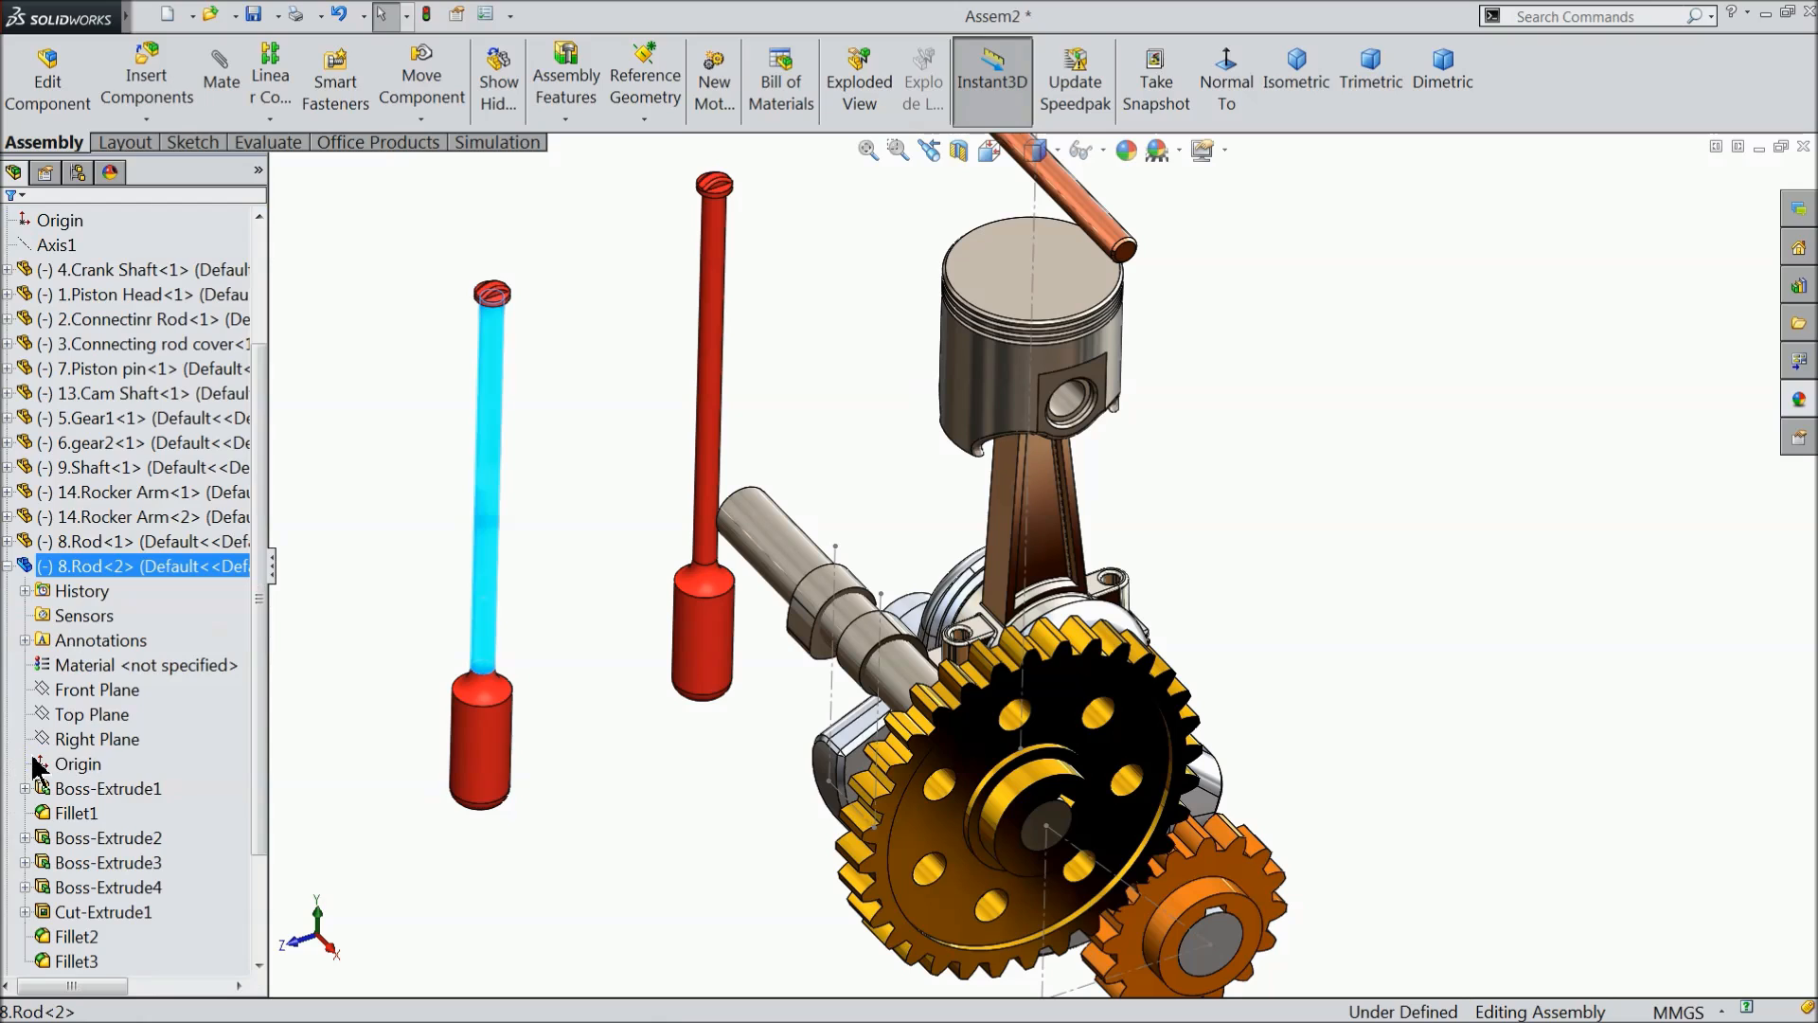
pyautogui.click(83, 739)
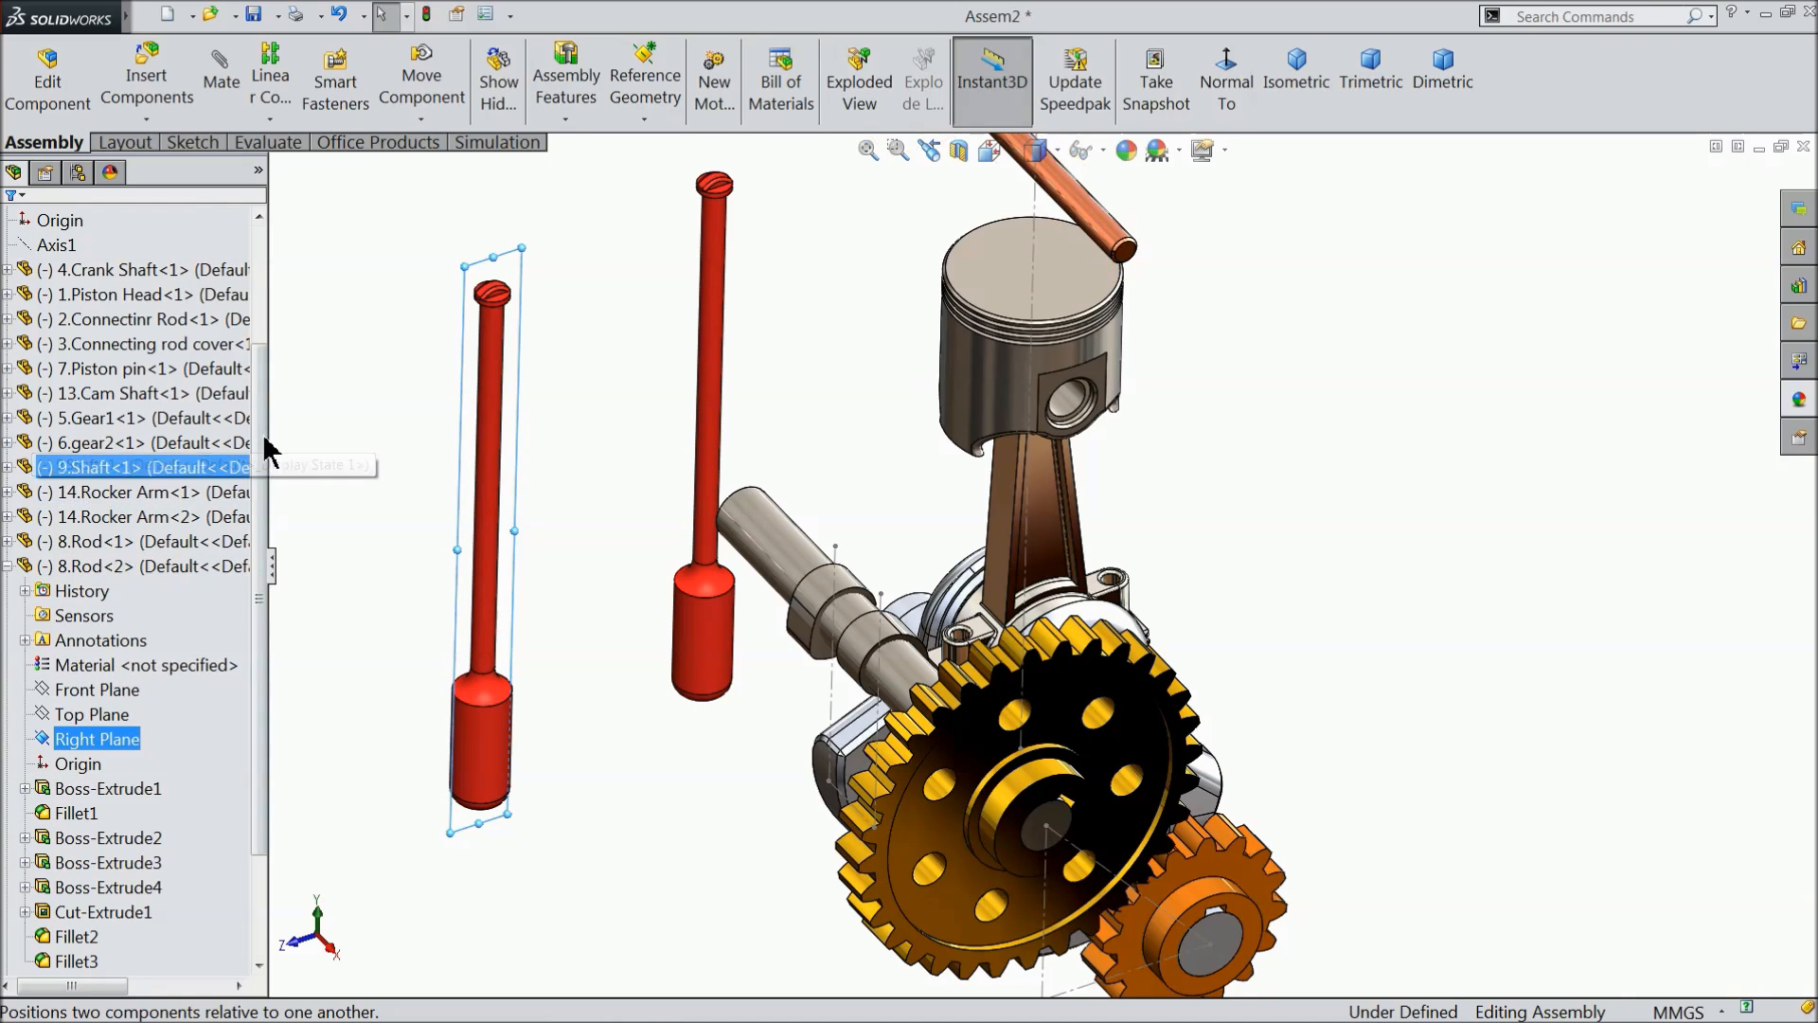
pyautogui.moveTo(263, 433); pyautogui.dragTo(270, 350)
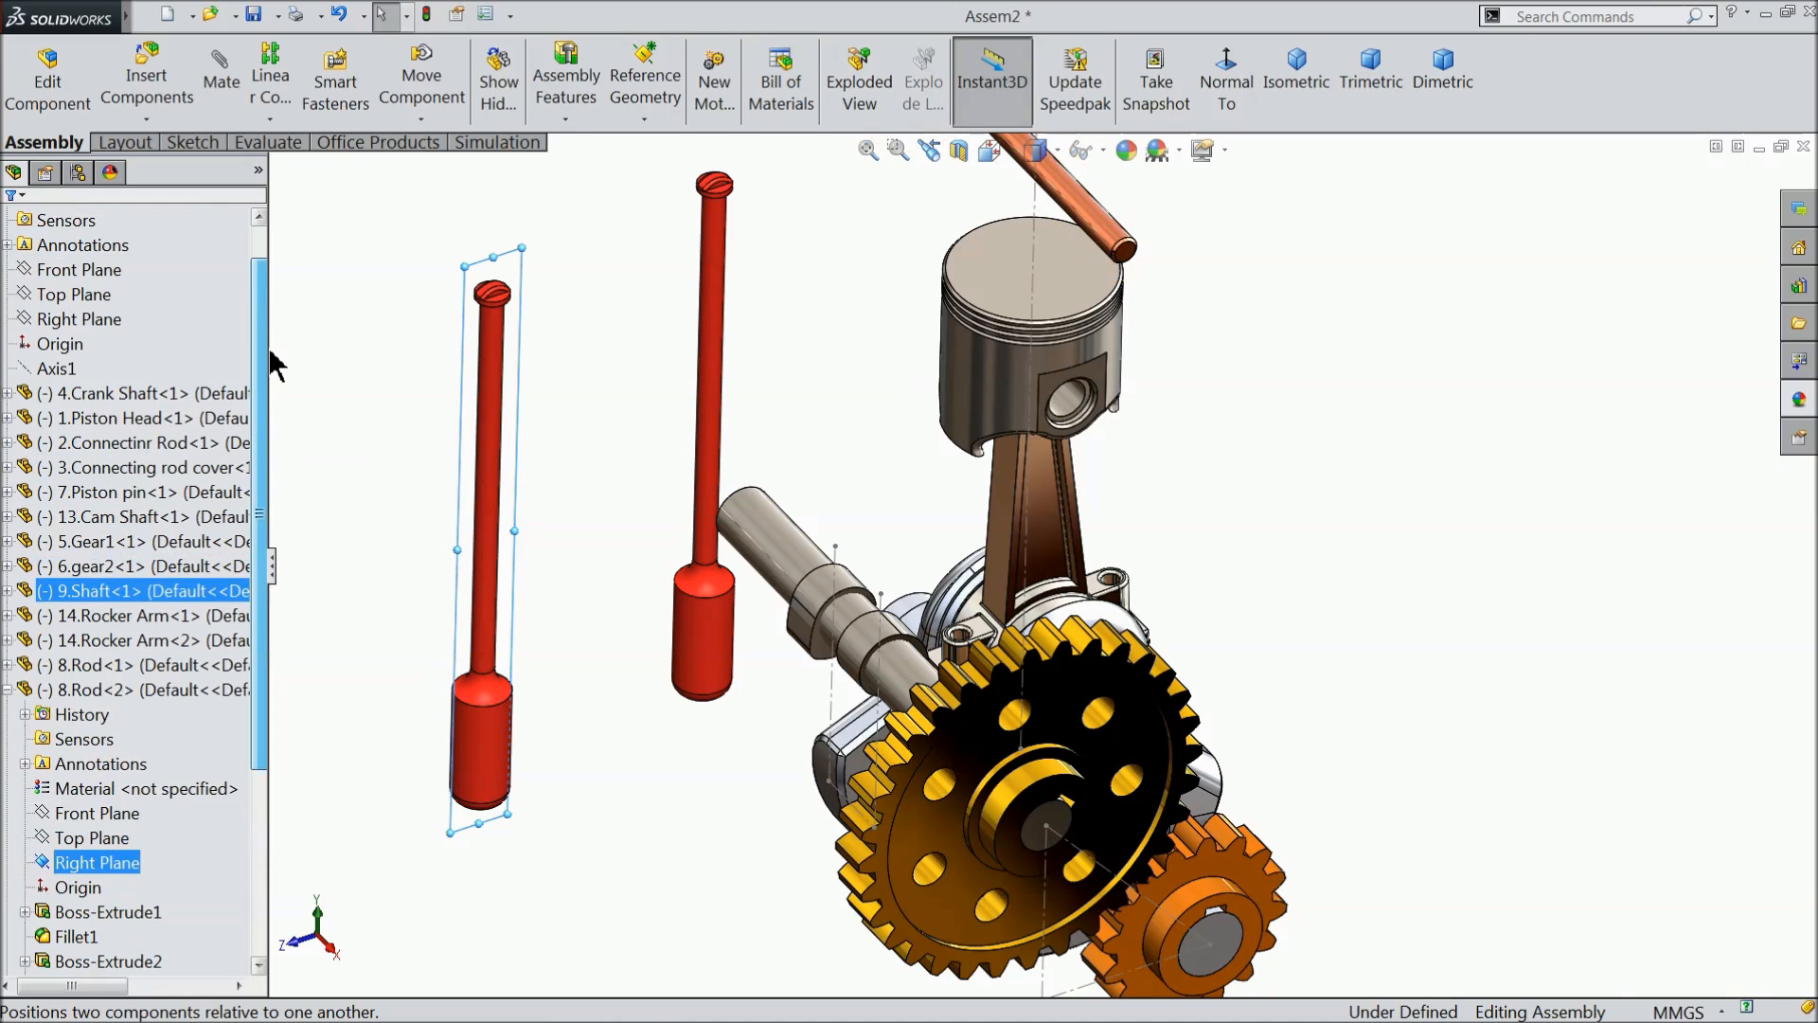
pyautogui.keyDown('ctrl'); pyautogui.click(90, 320); pyautogui.keyUp('ctrl')
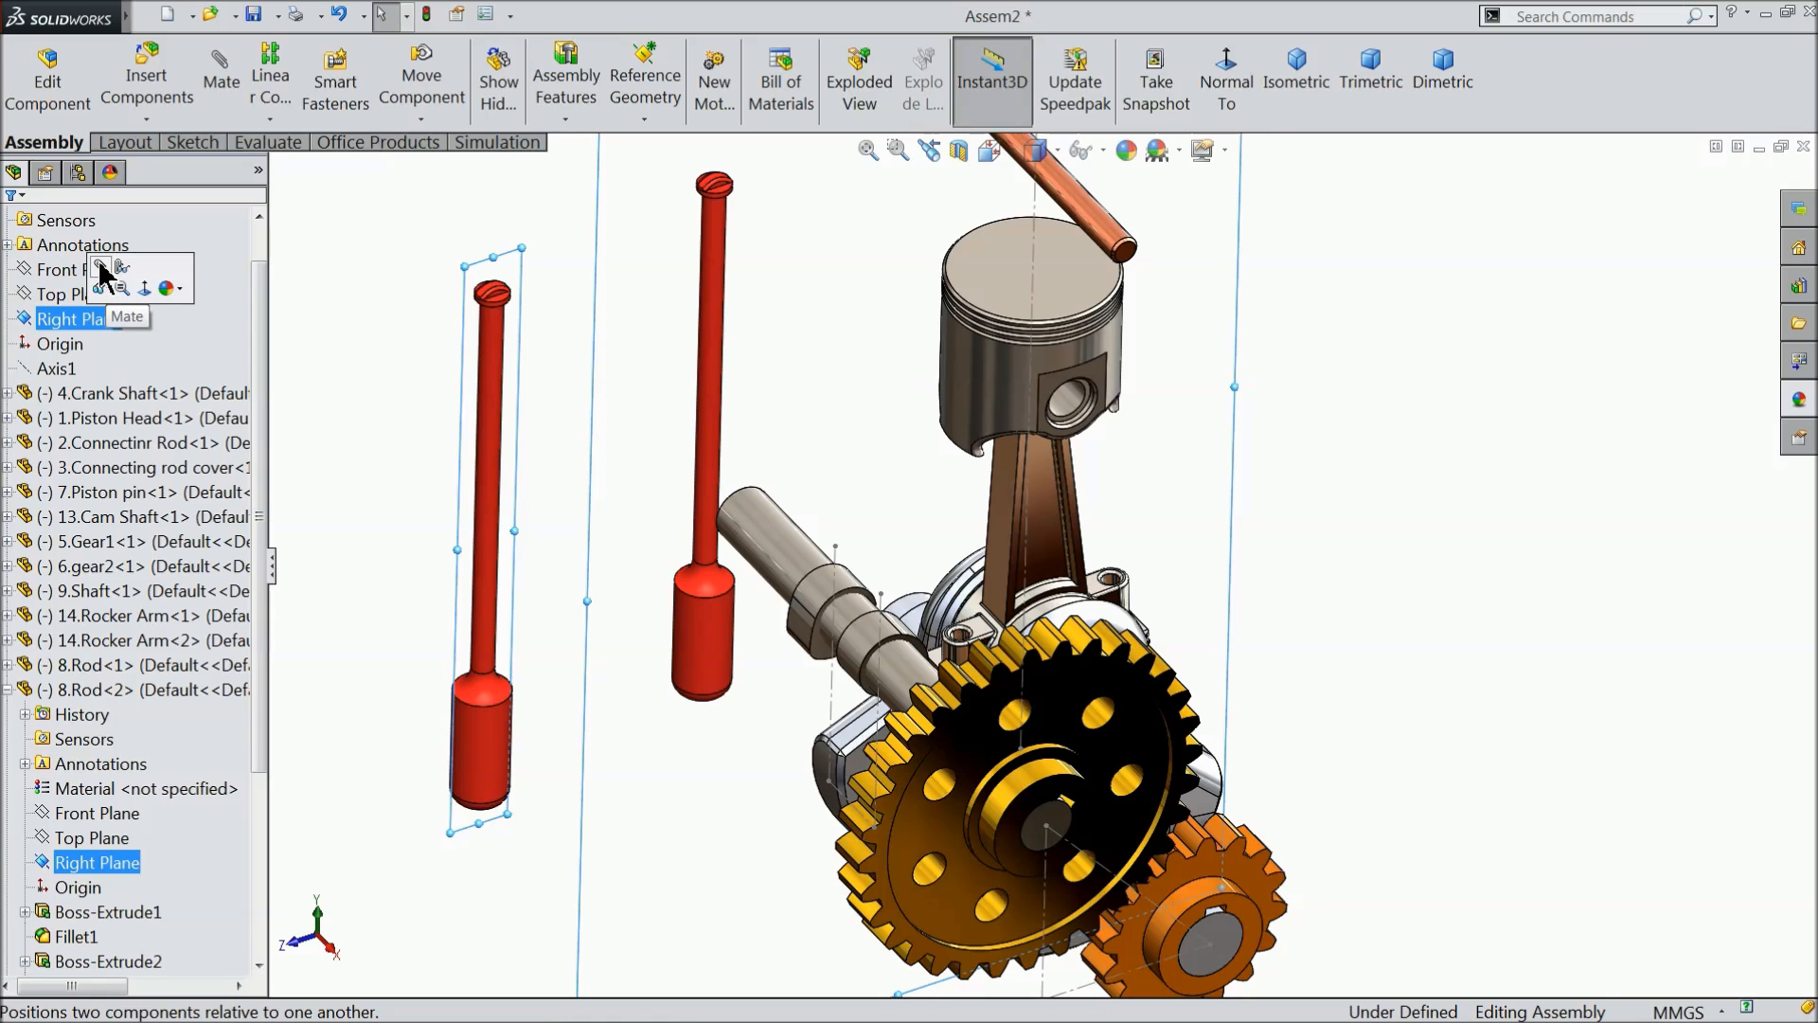
pyautogui.click(100, 272)
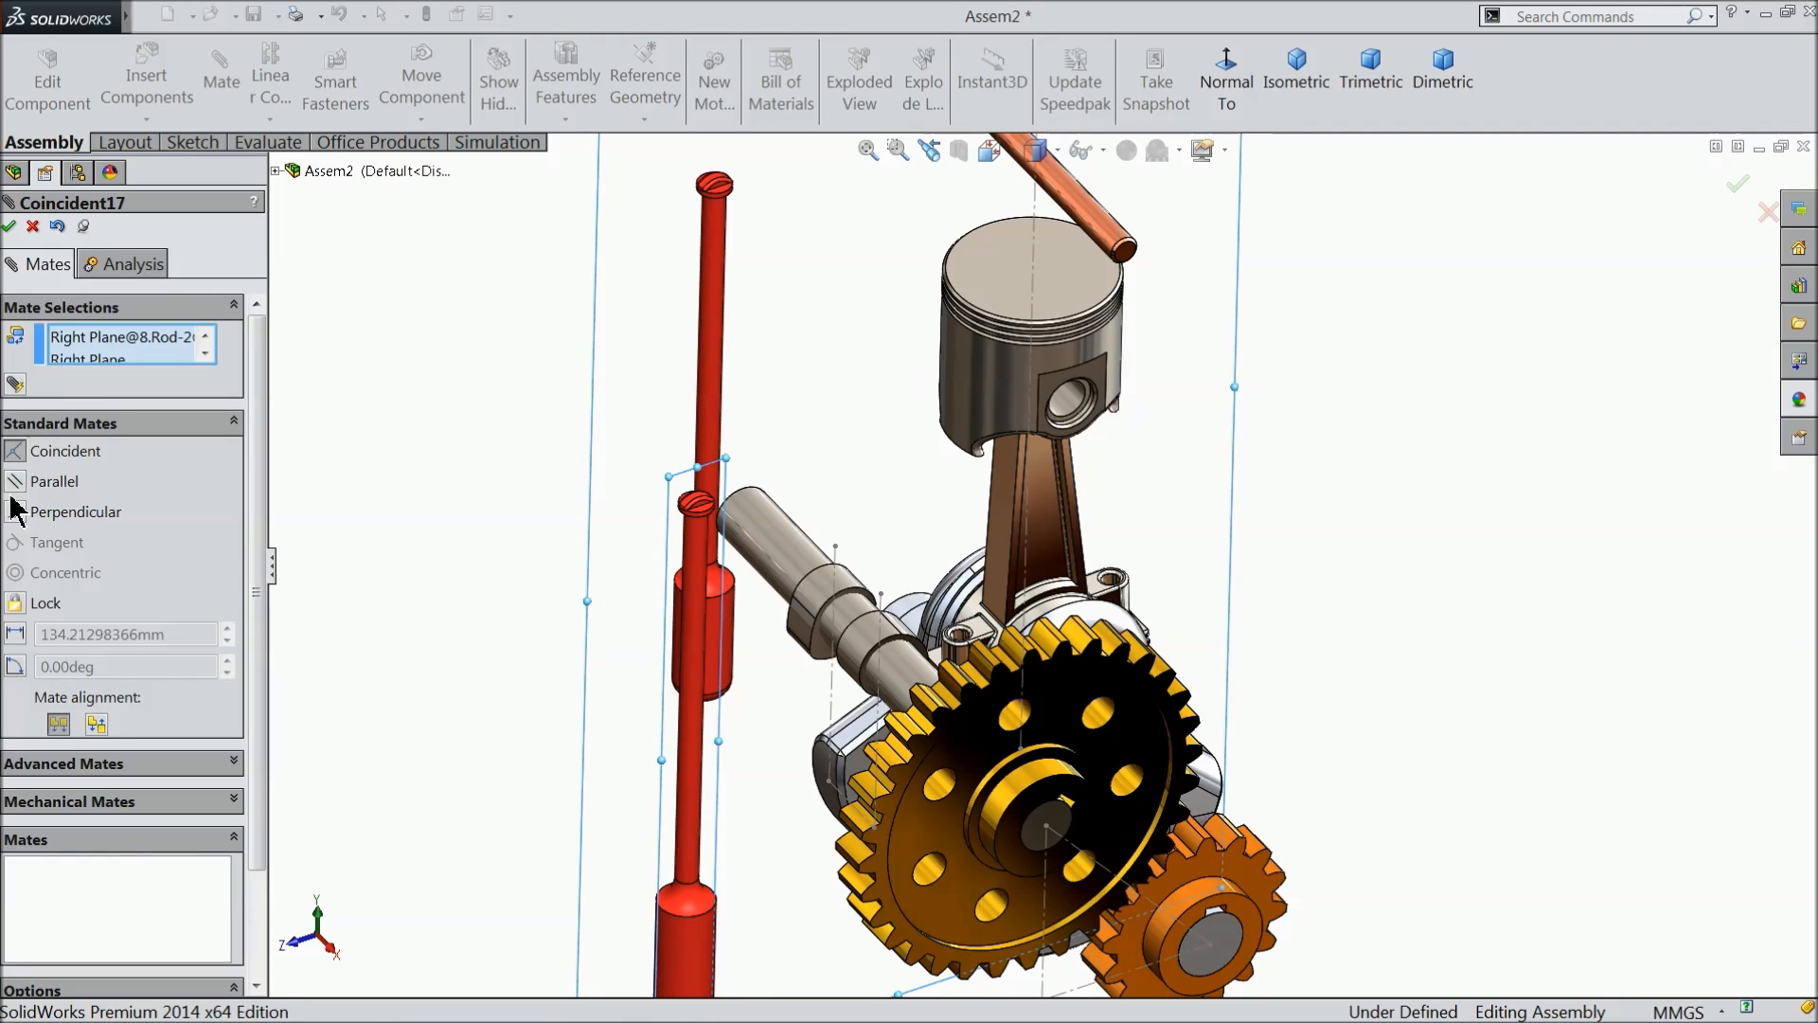
pyautogui.click(13, 481)
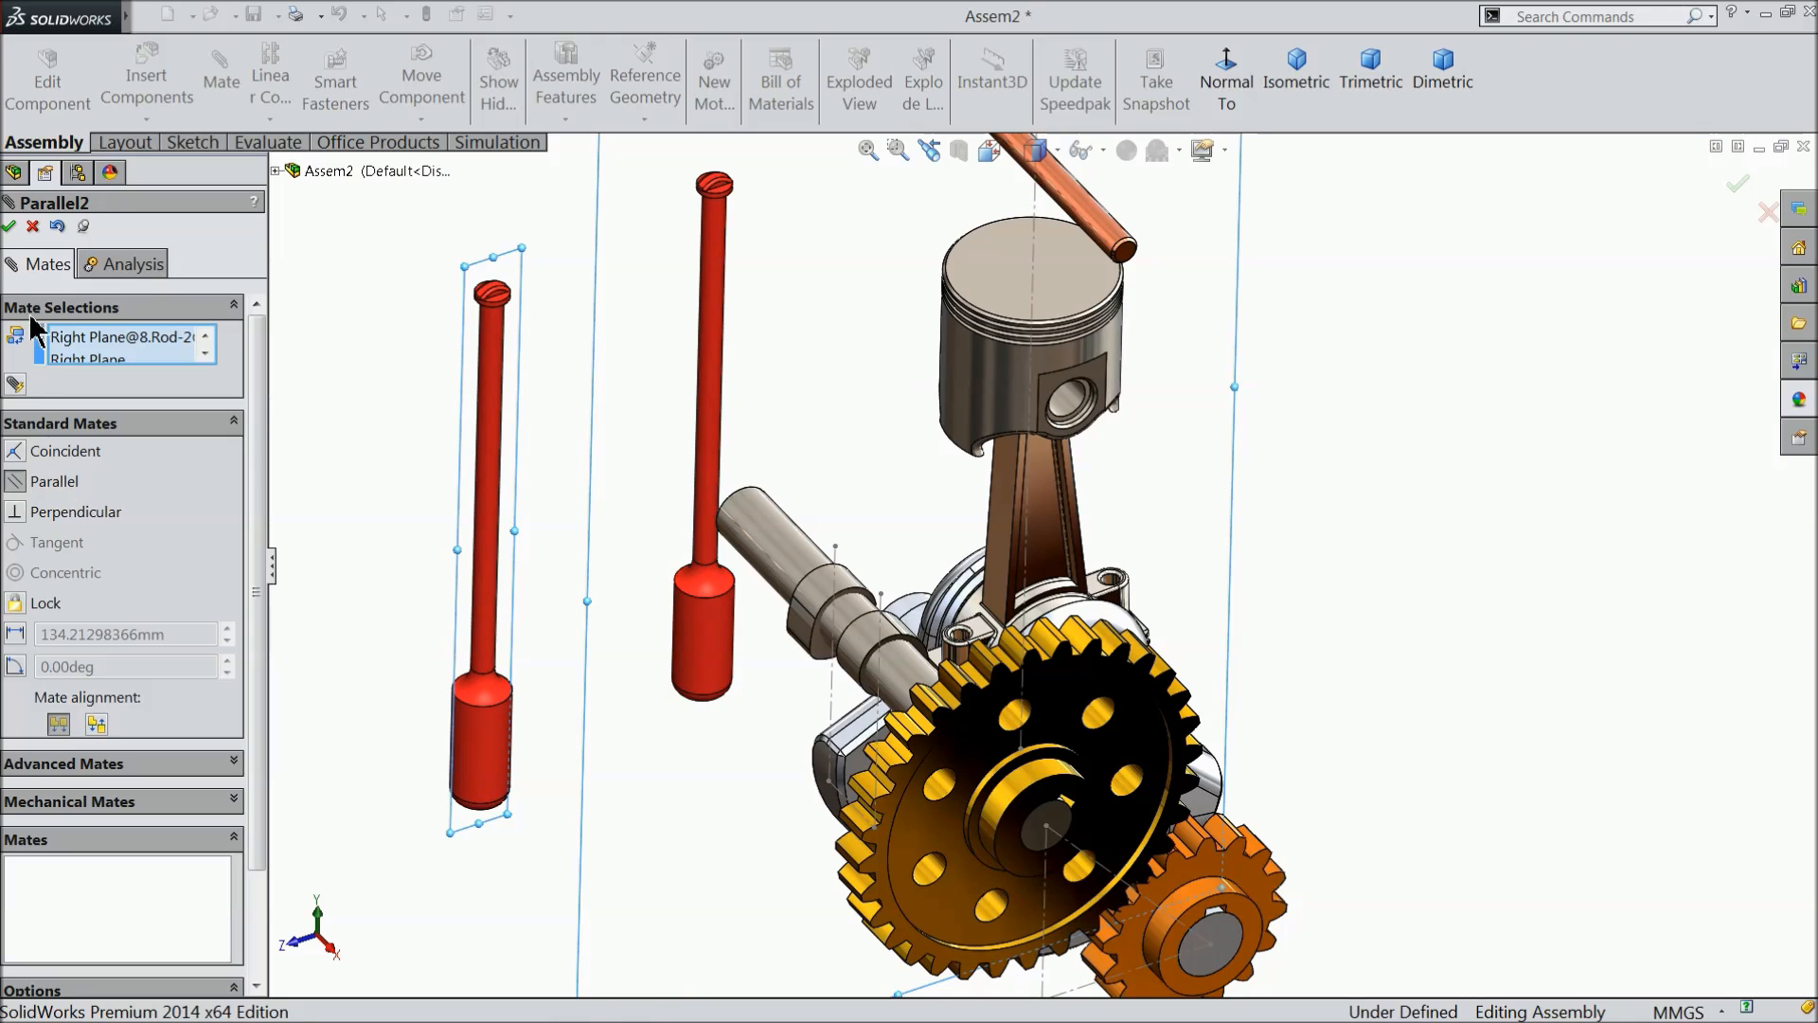
pyautogui.click(9, 227)
pyautogui.click(8, 228)
pyautogui.scroll(2, 390, 365)
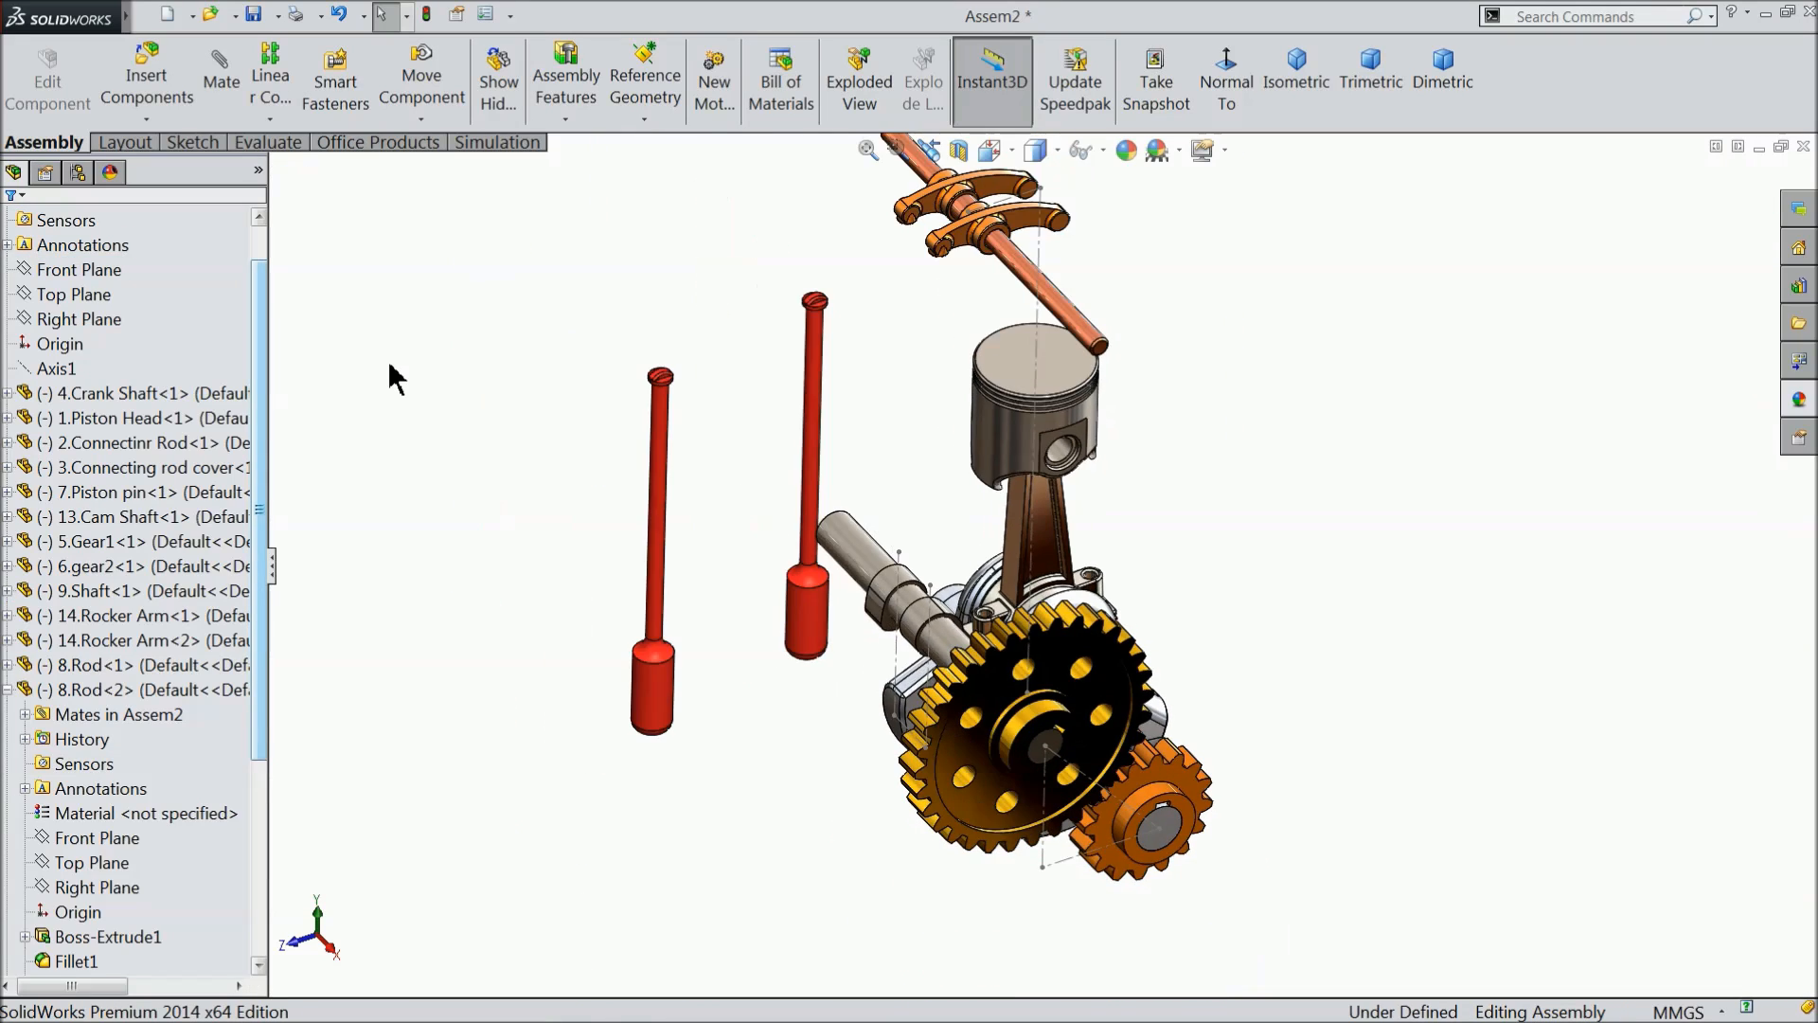
pyautogui.scroll(-3, 861, 635)
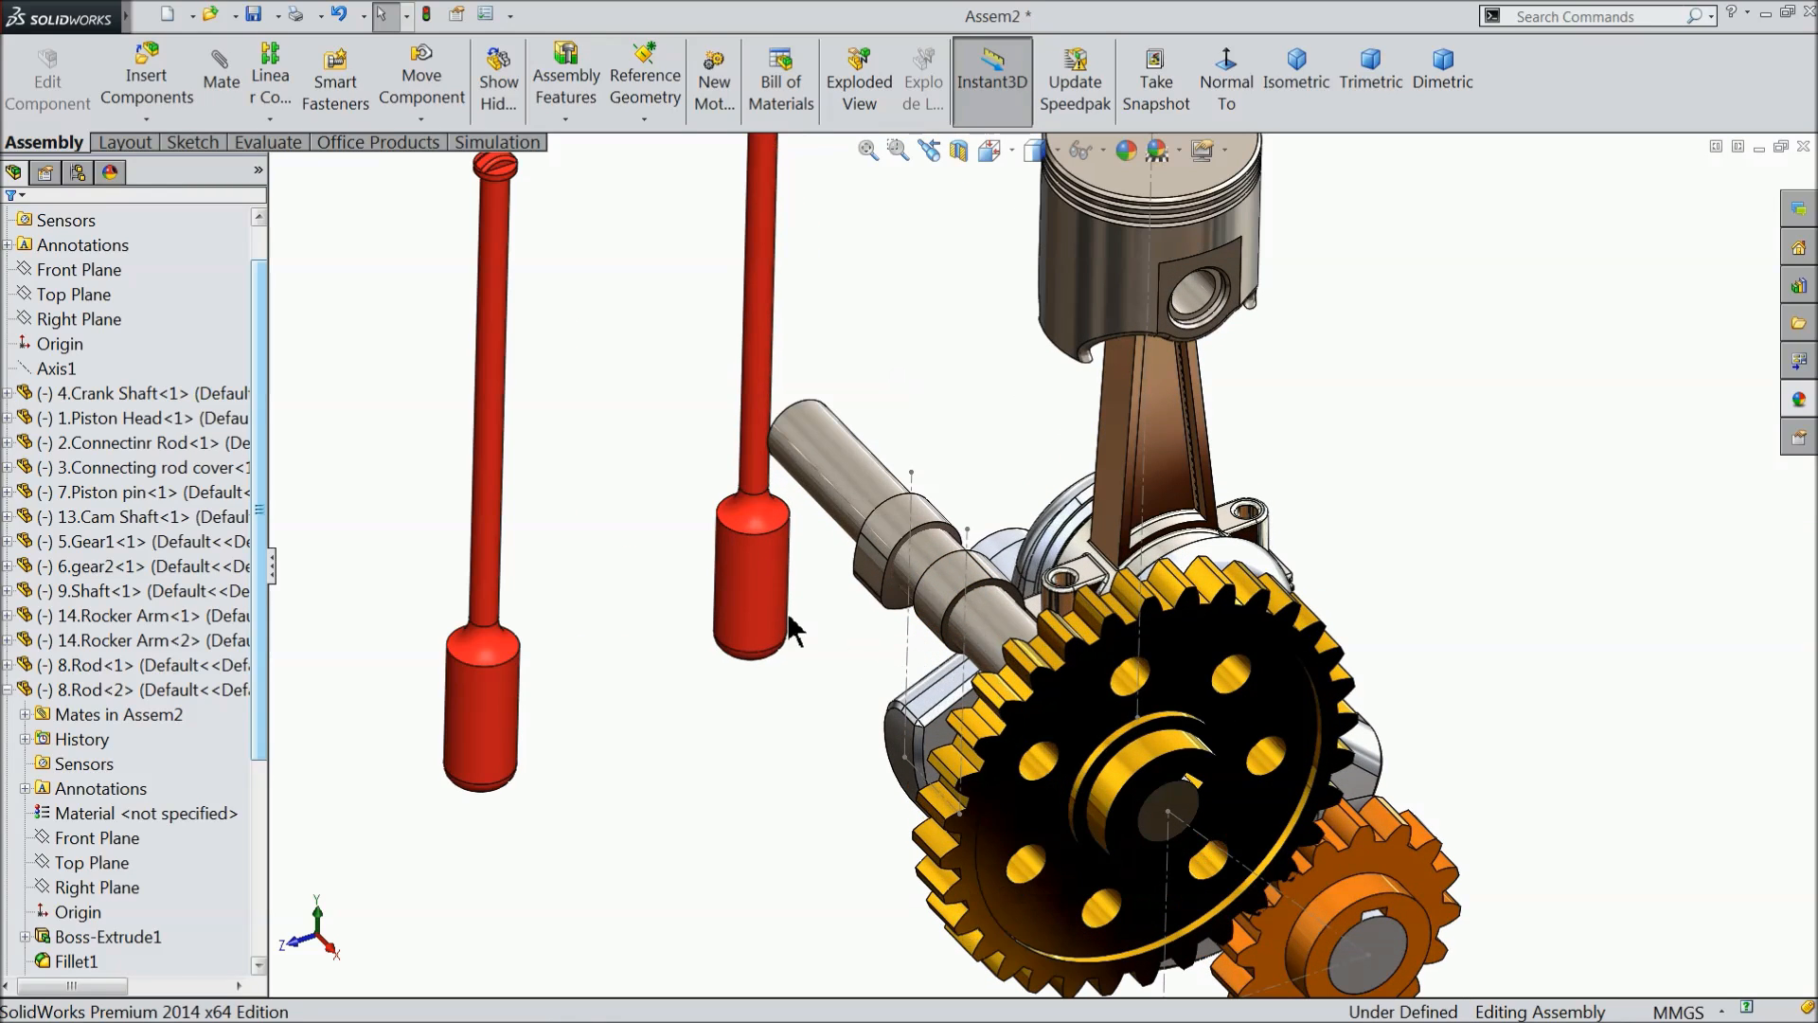
pyautogui.click(9, 690)
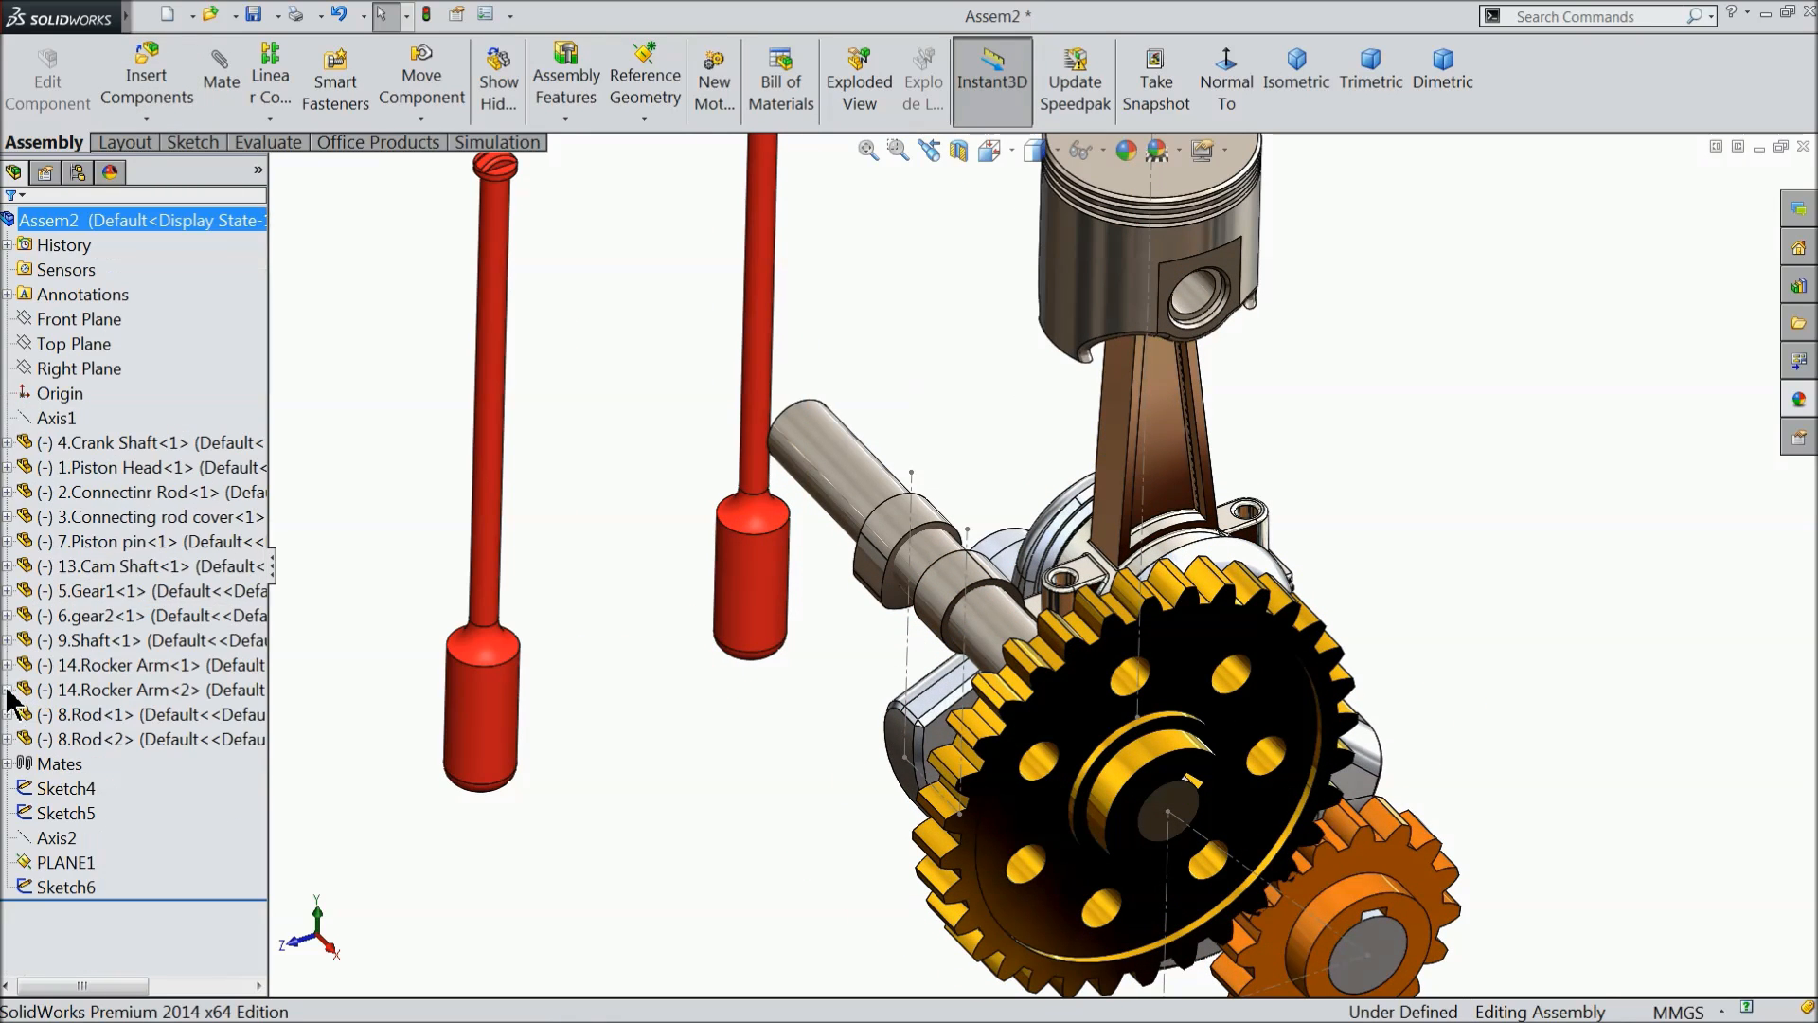
# - Mate the first rod's thick cylindrical face concentric with the vertical layout centerline at the cam farther from the gears
pyautogui.click(224, 90)
pyautogui.scroll(-2, 852, 698)
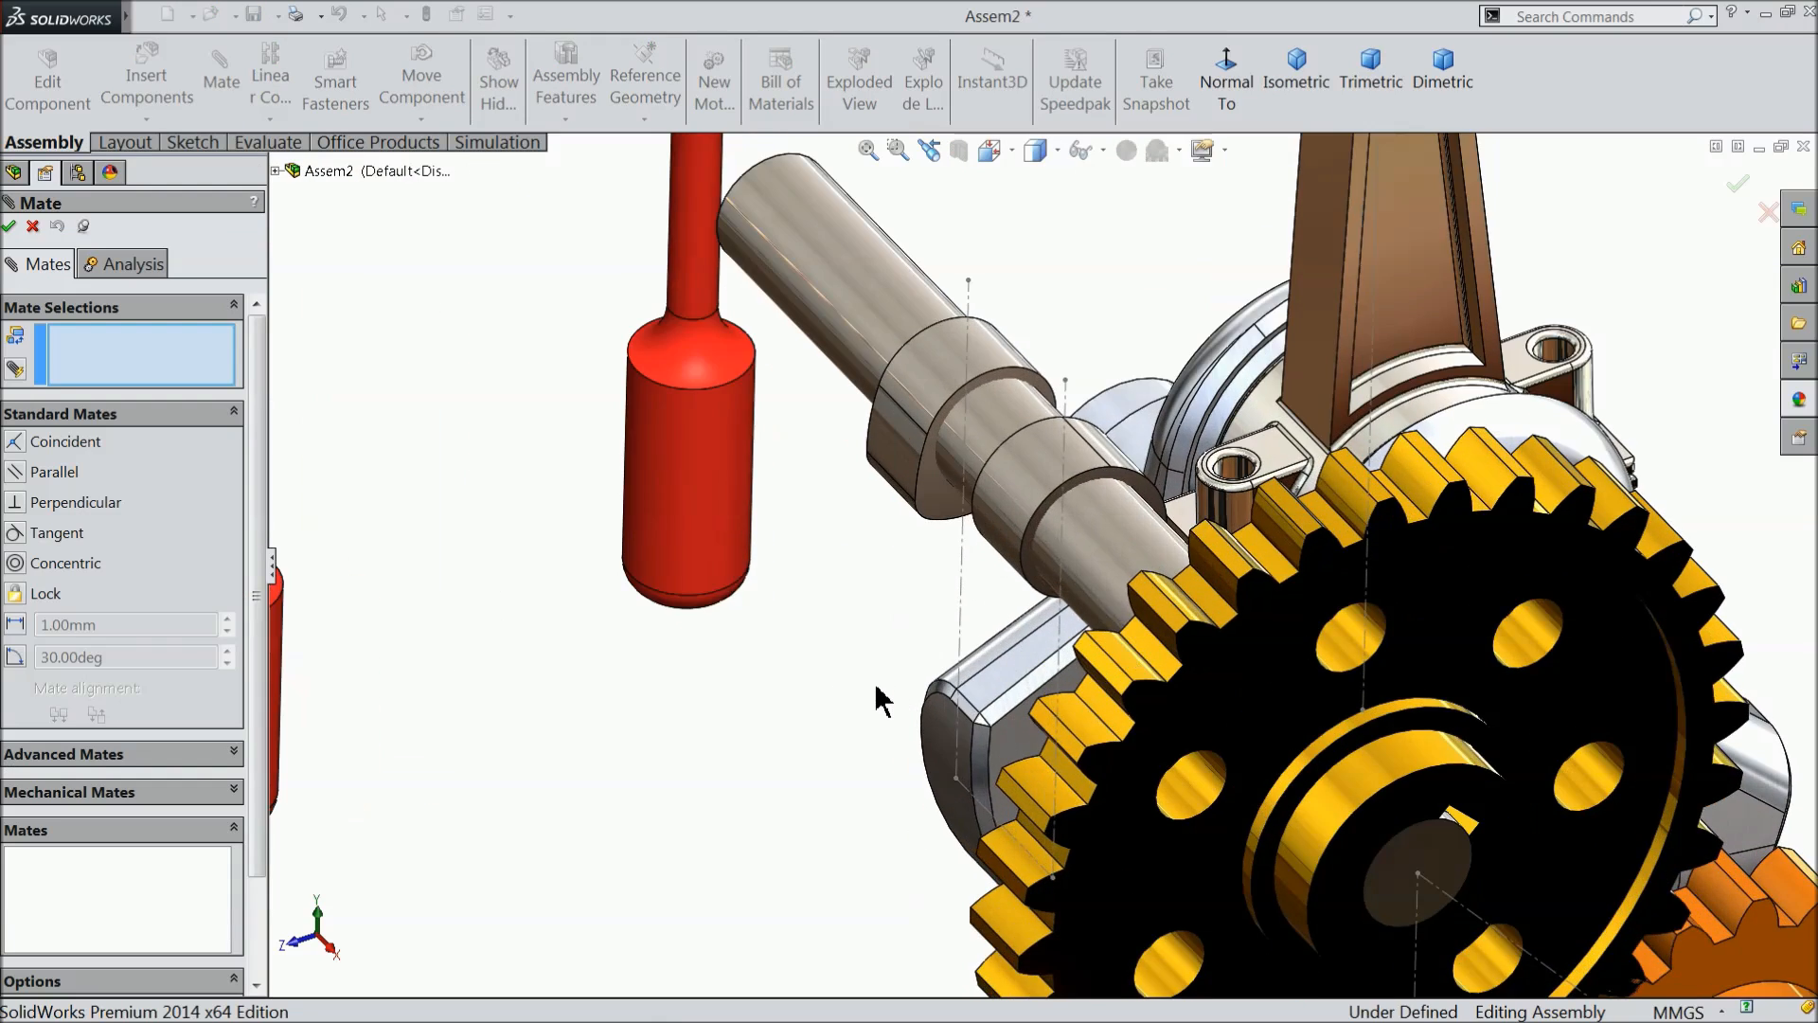
pyautogui.scroll(1, 909, 672)
pyautogui.click(988, 573)
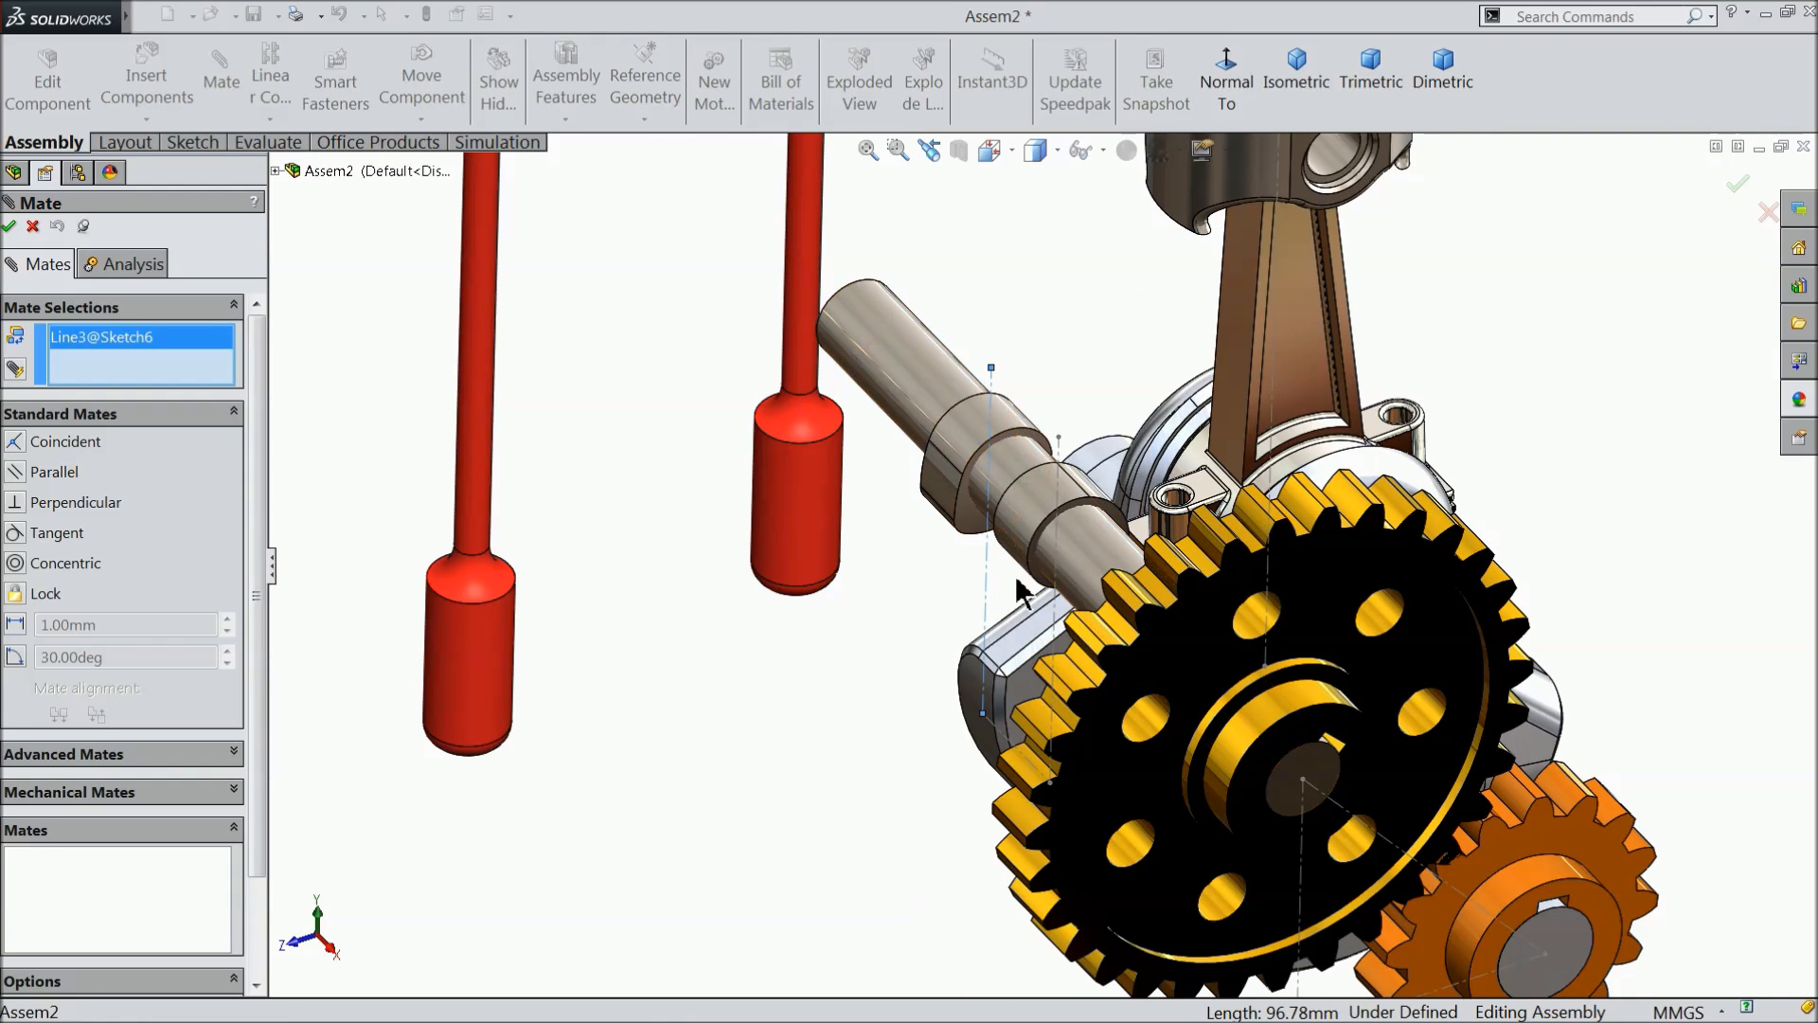
pyautogui.scroll(2, 928, 631)
pyautogui.moveTo(922, 631); pyautogui.dragTo(1010, 641, button='middle')
pyautogui.scroll(-2, 1075, 590)
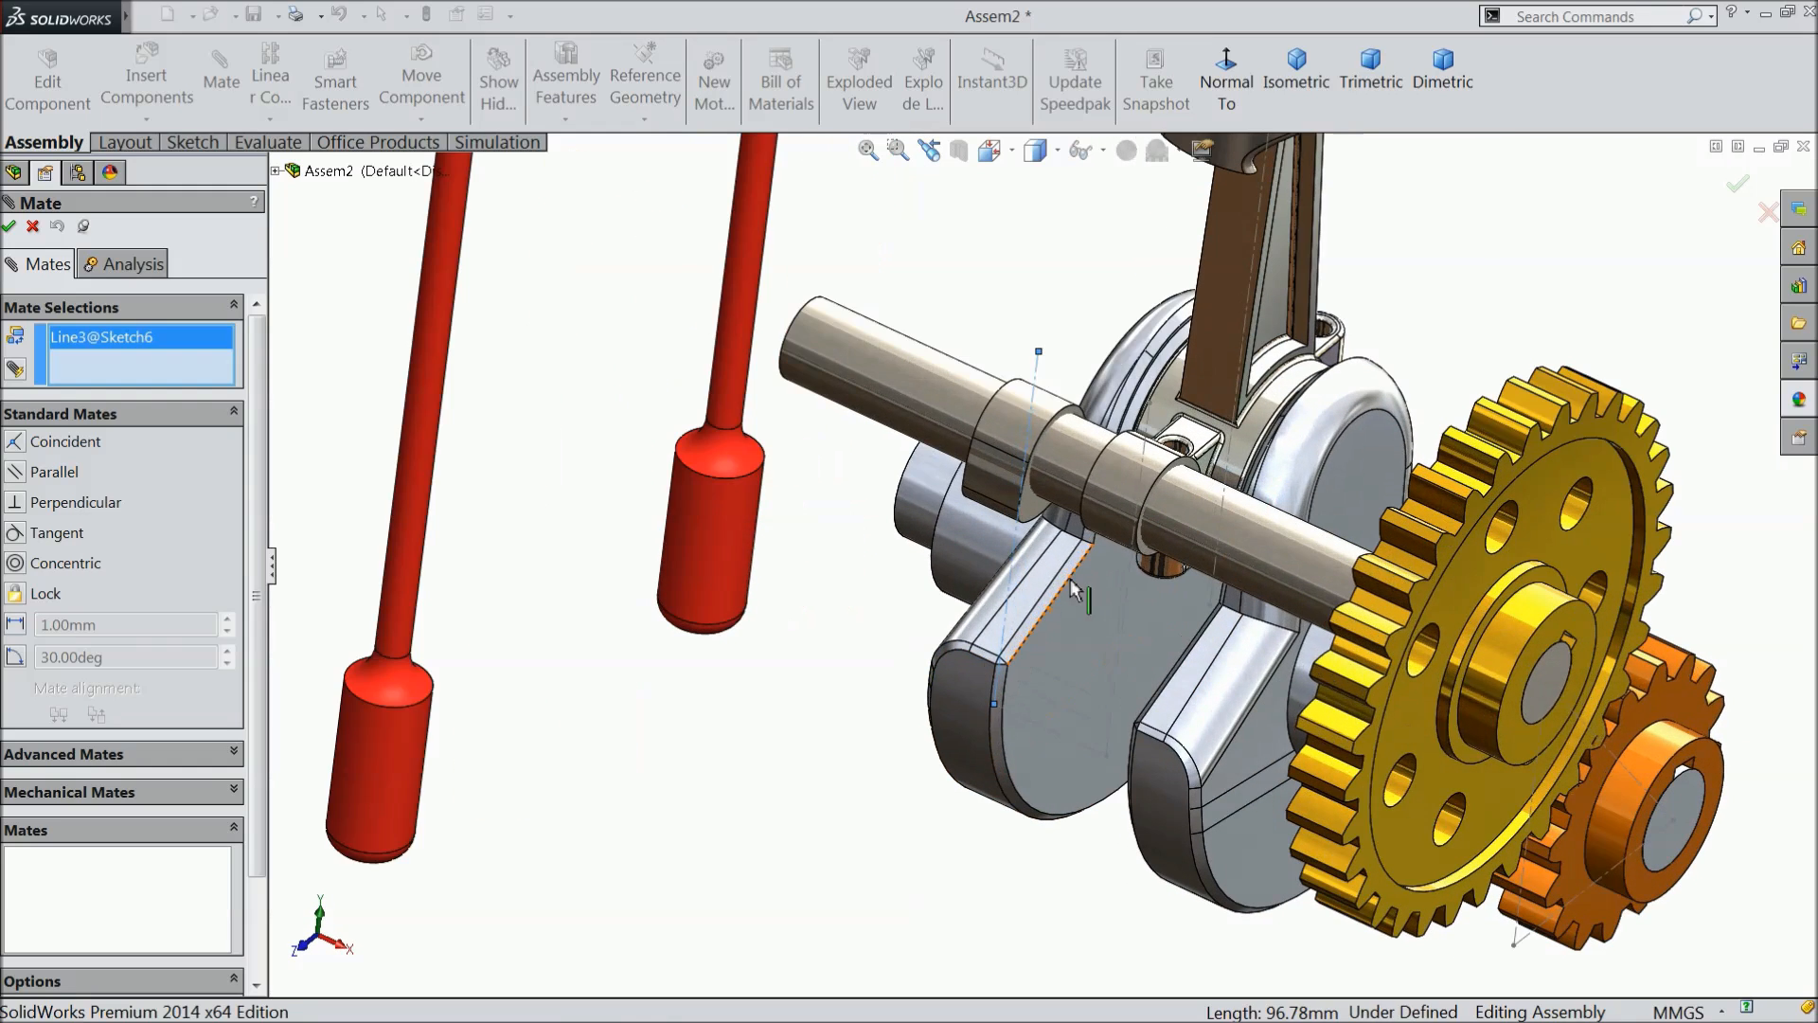
pyautogui.click(729, 549)
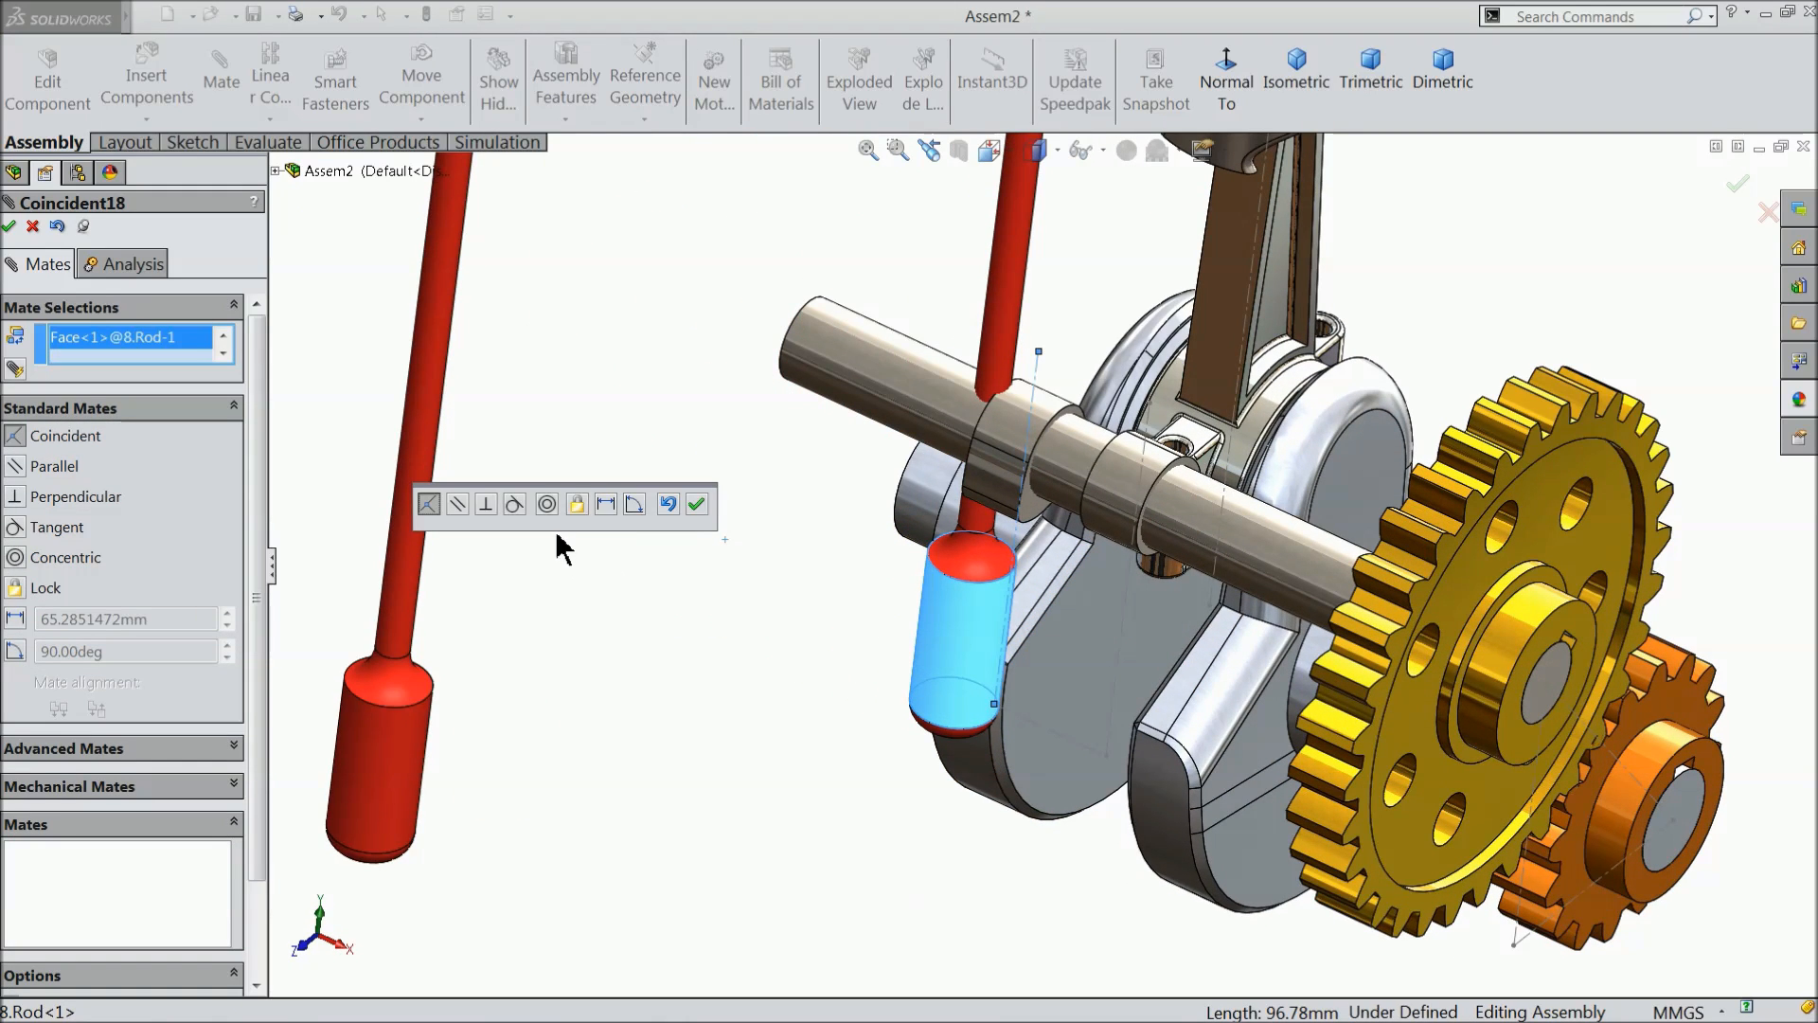
pyautogui.click(547, 505)
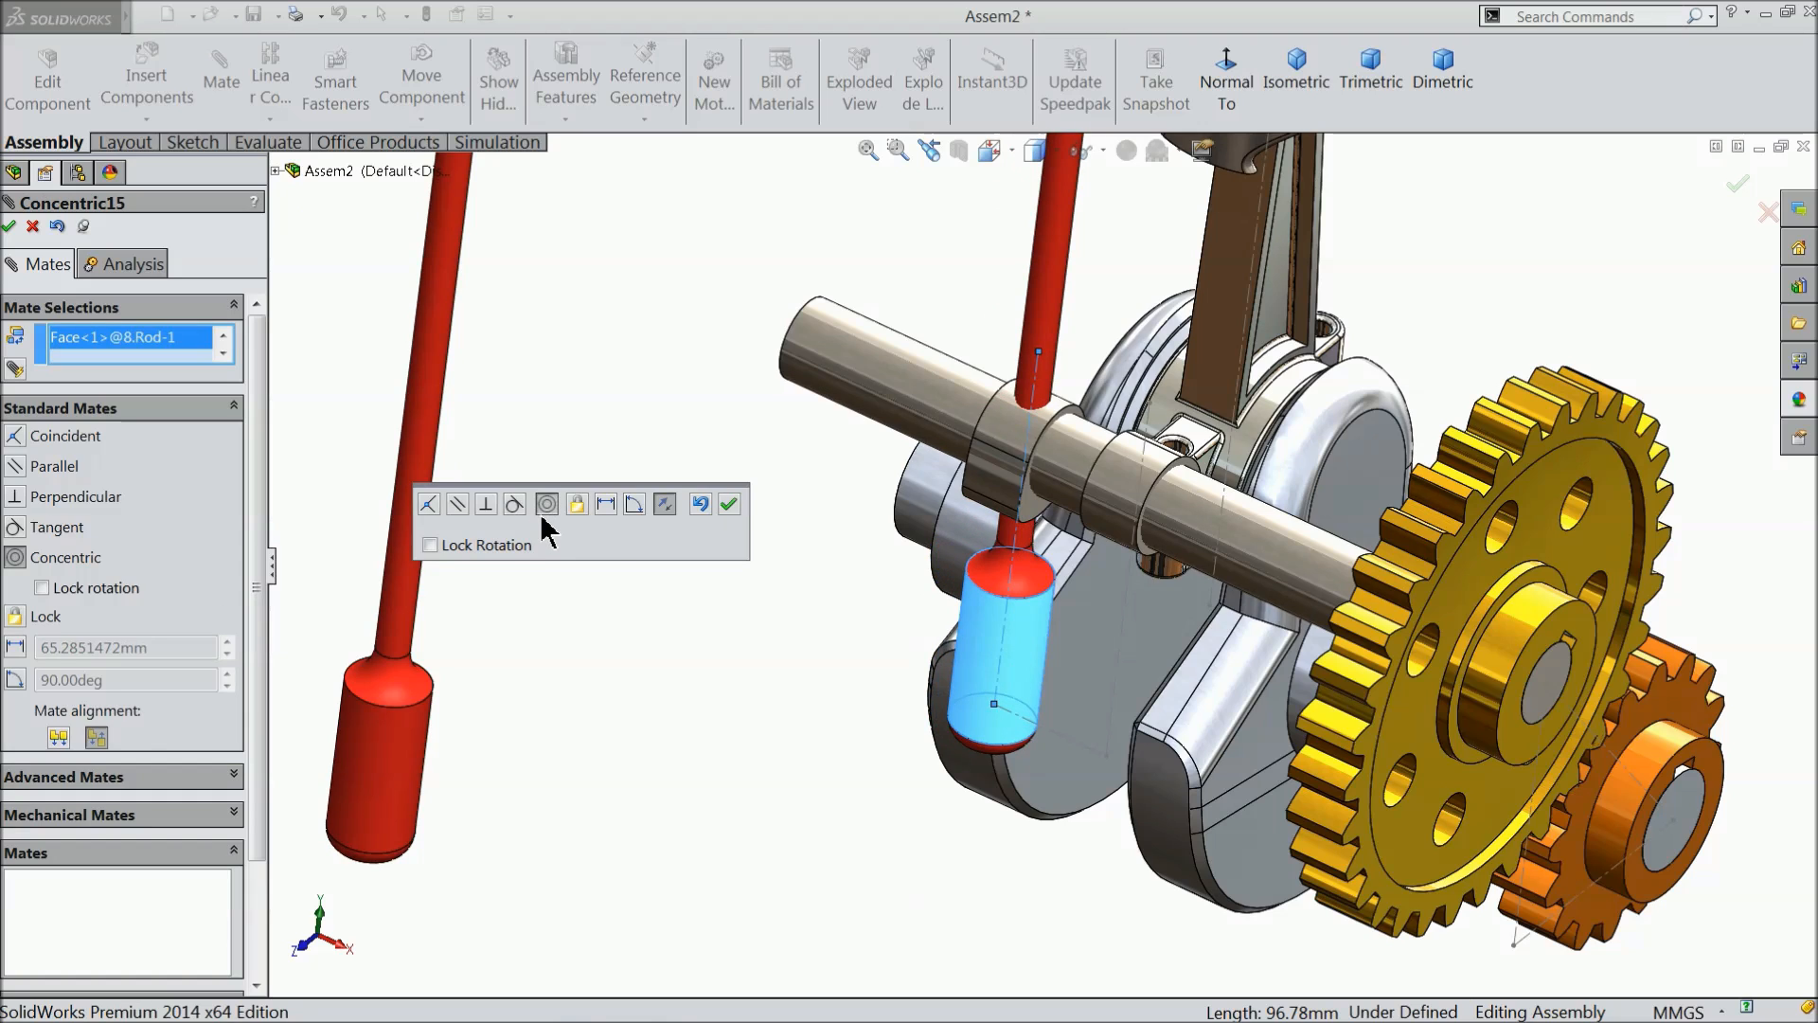
pyautogui.click(729, 505)
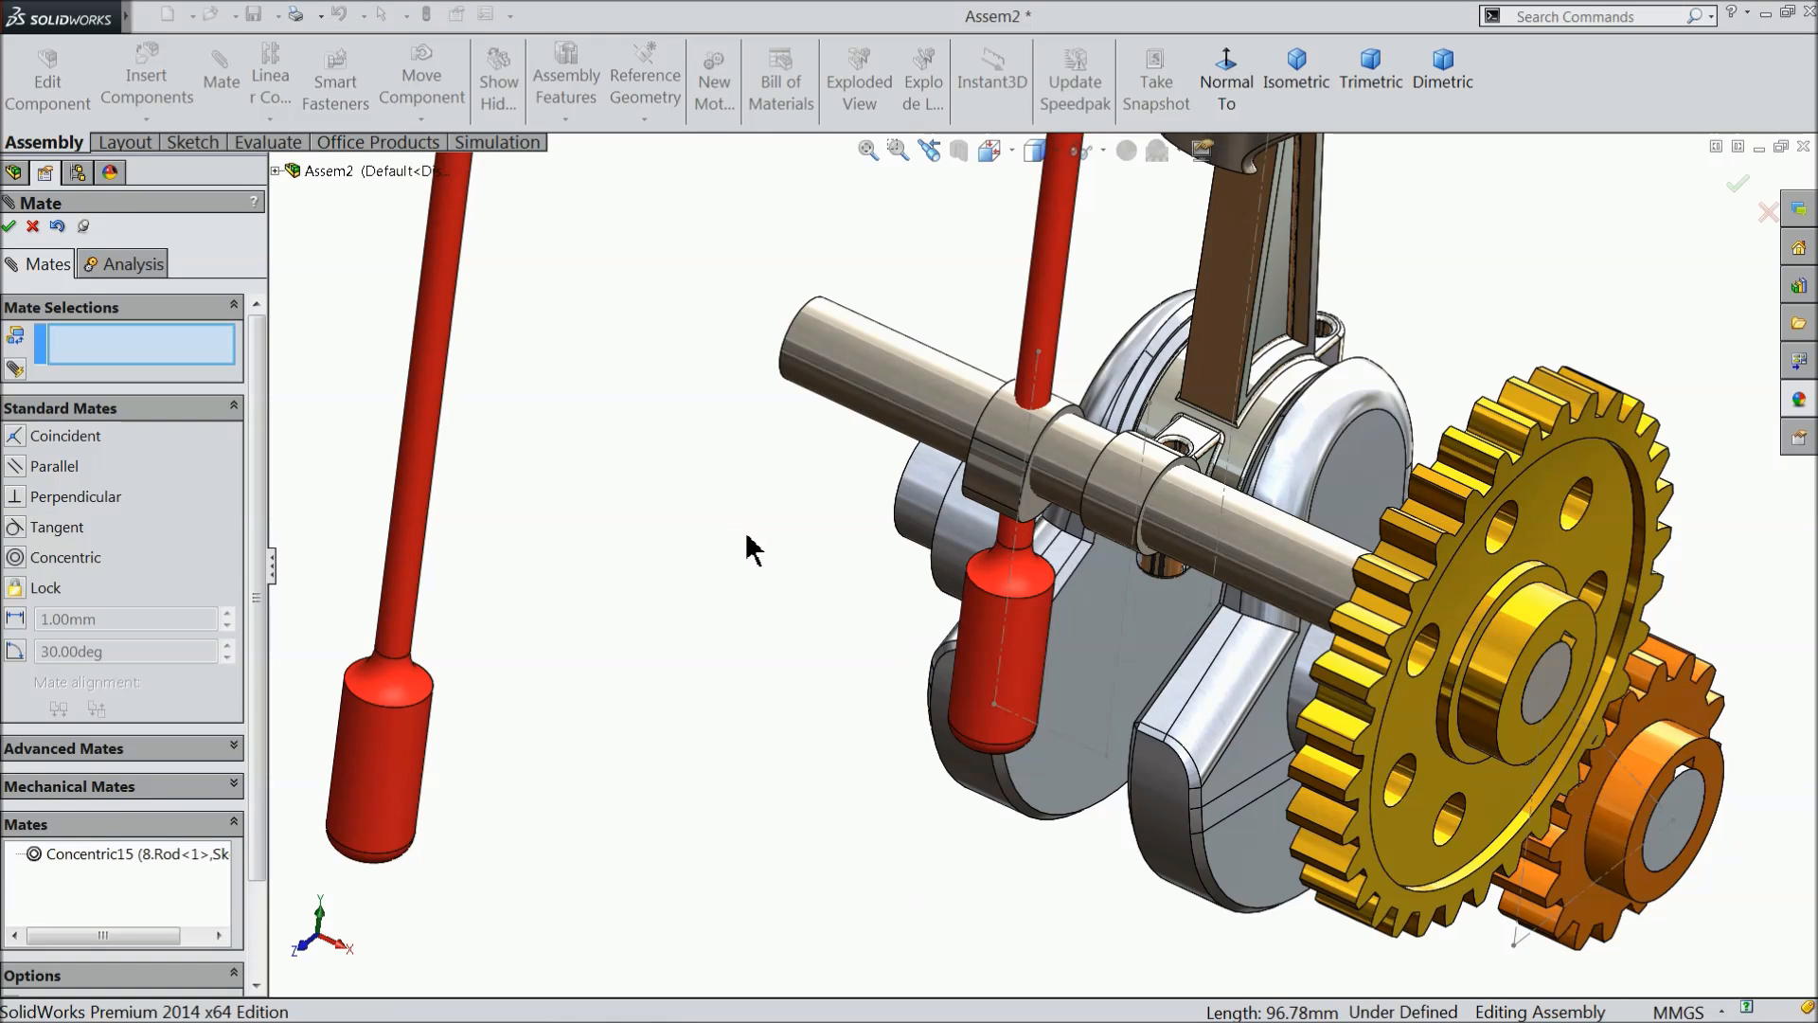
# - Mate the second rod's thick cylindrical face concentric with the vertical layout centerline at the cam nearer the gears, and finish mating
pyautogui.moveTo(1154, 539); pyautogui.dragTo(1061, 661, button='middle')
pyautogui.scroll(-5, 1060, 661)
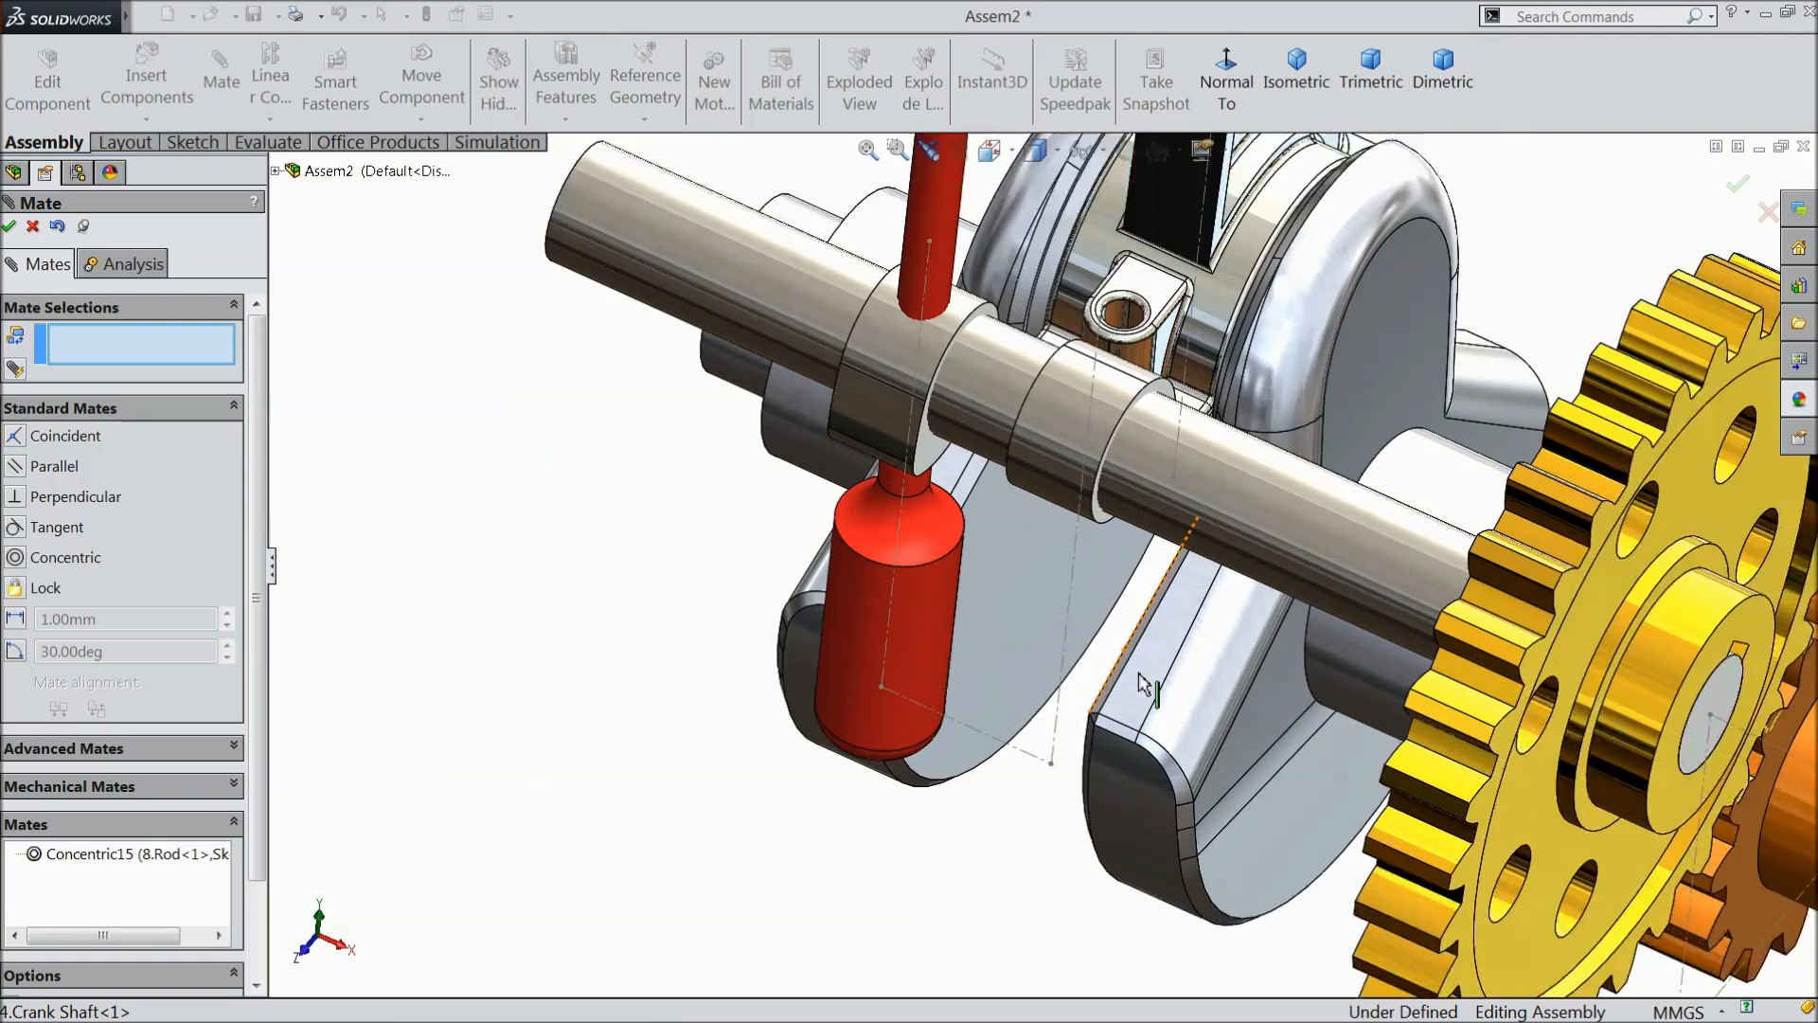
pyautogui.click(1044, 651)
pyautogui.scroll(6, 1041, 630)
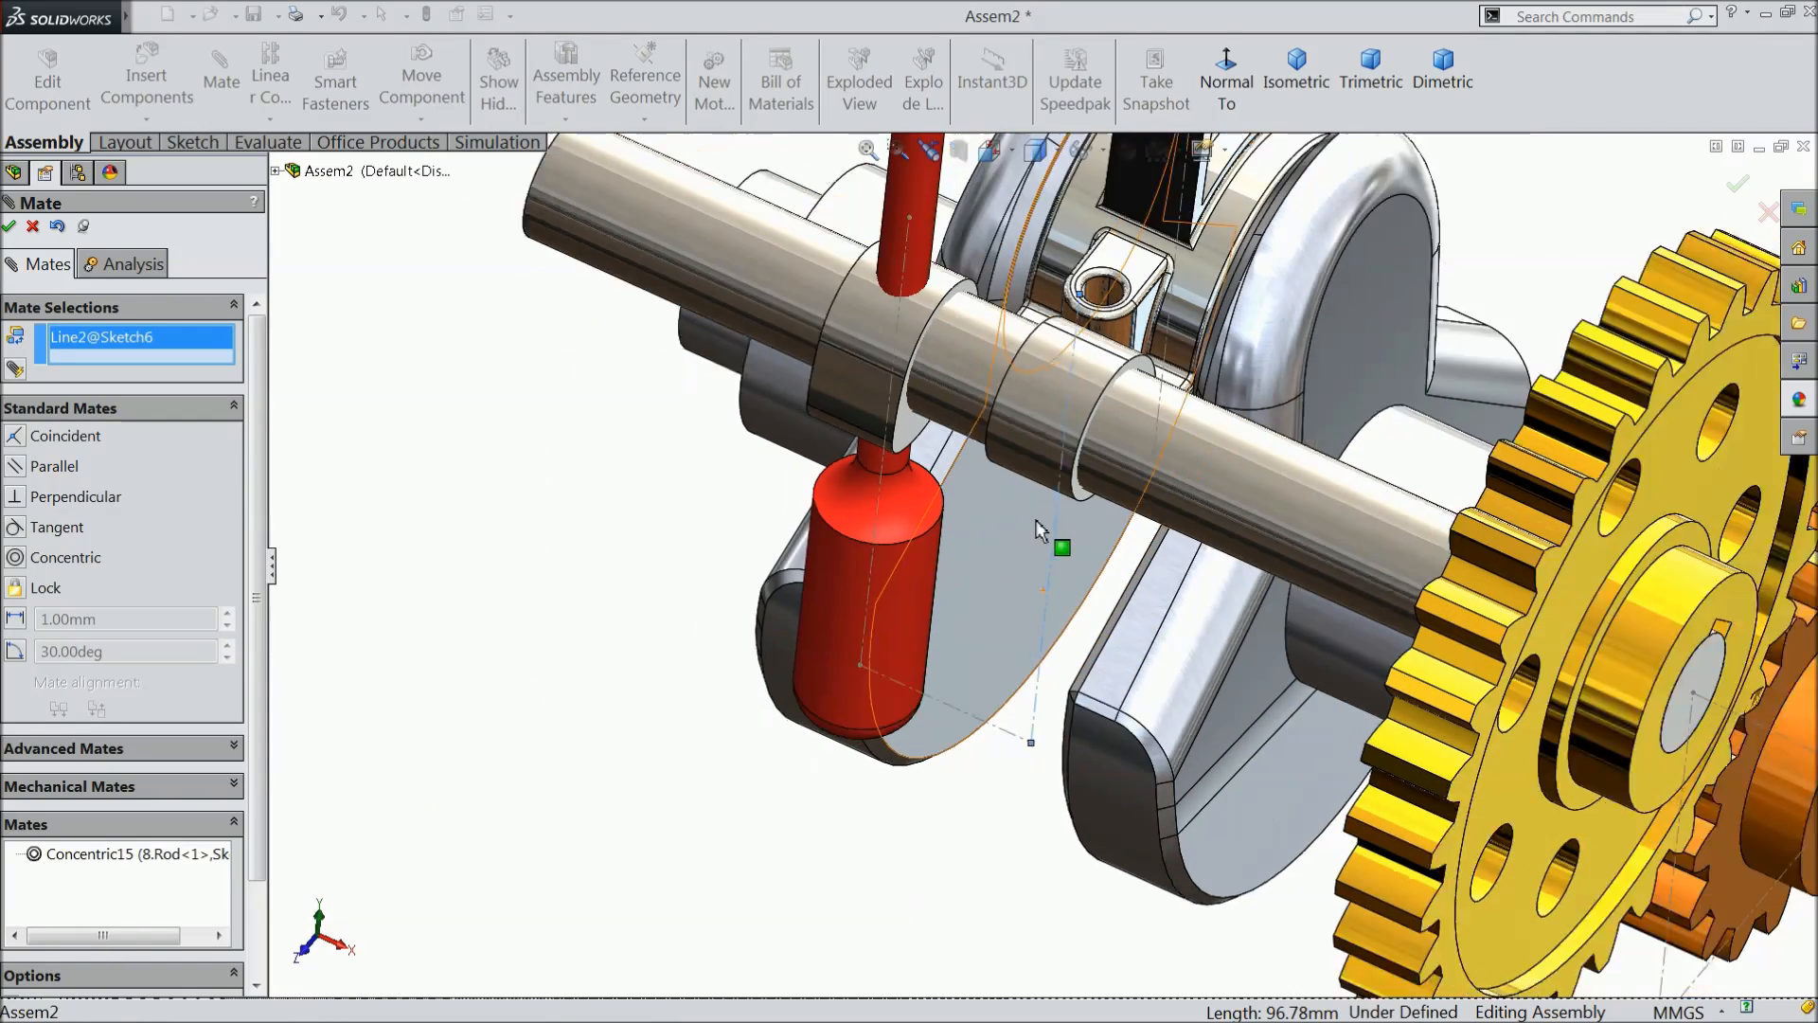
pyautogui.moveTo(1029, 625); pyautogui.dragTo(862, 836, button='middle')
pyautogui.scroll(-3, 1136, 616)
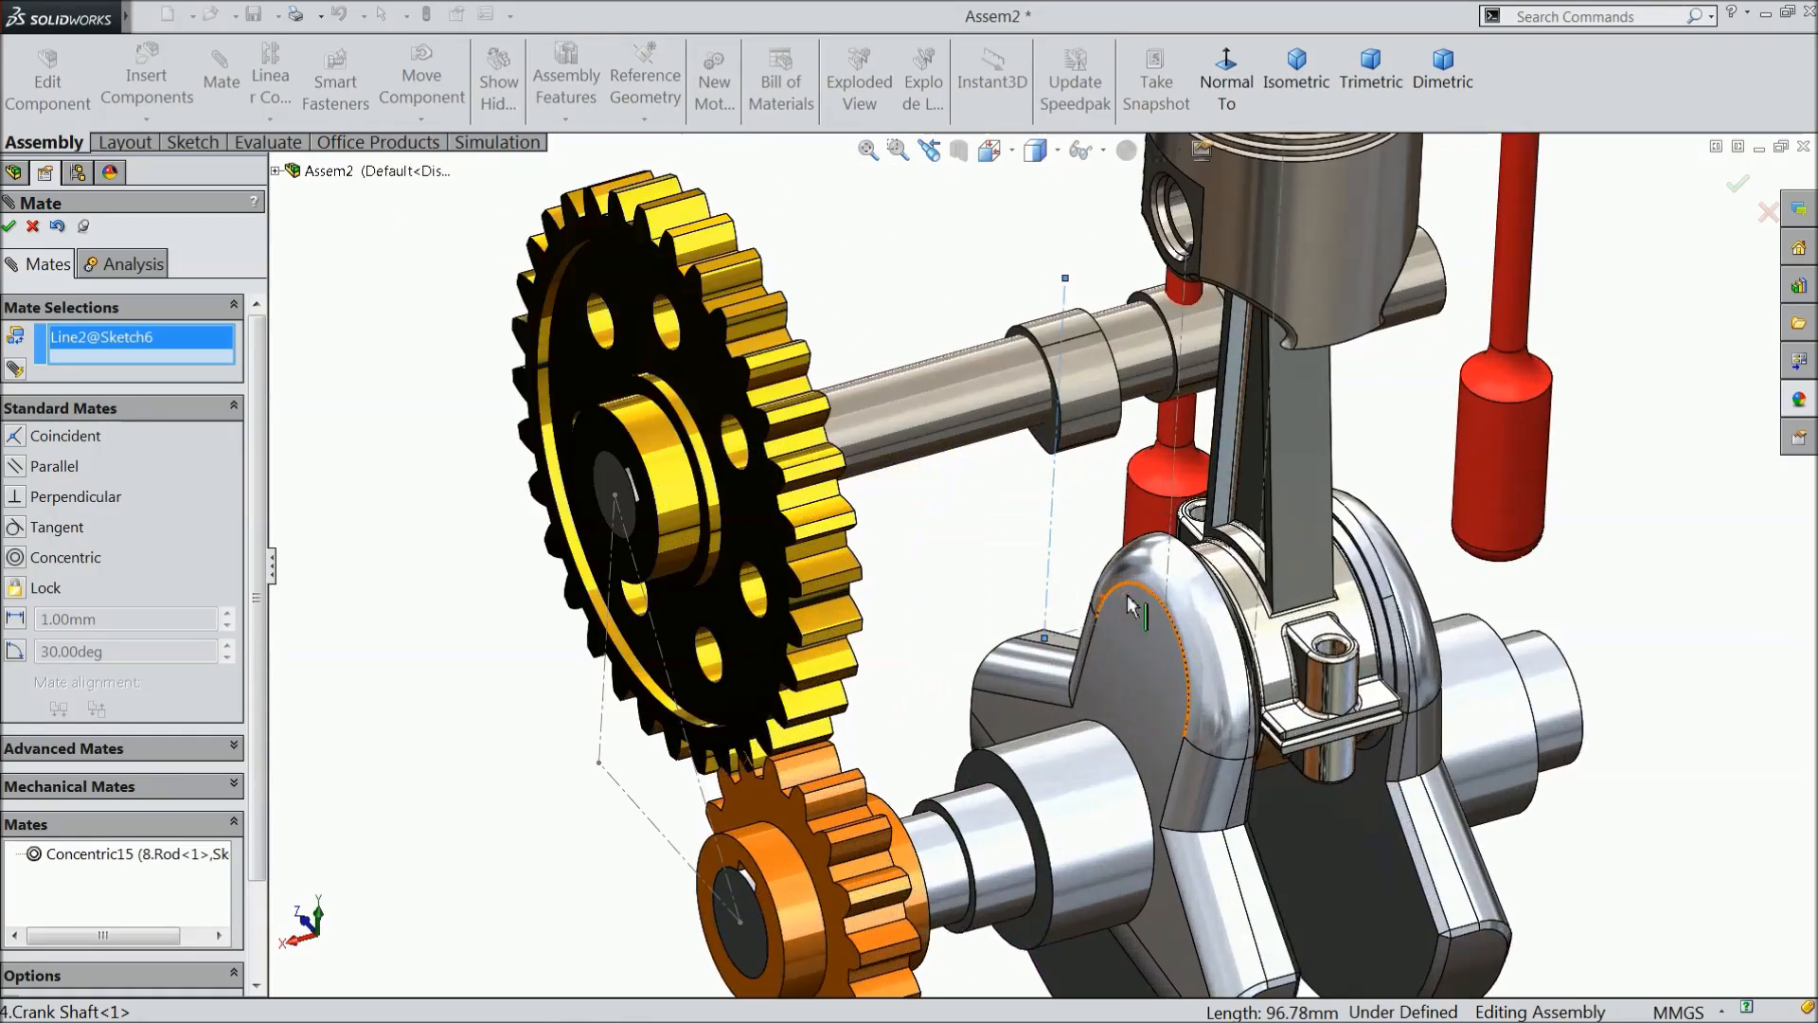
pyautogui.click(1501, 445)
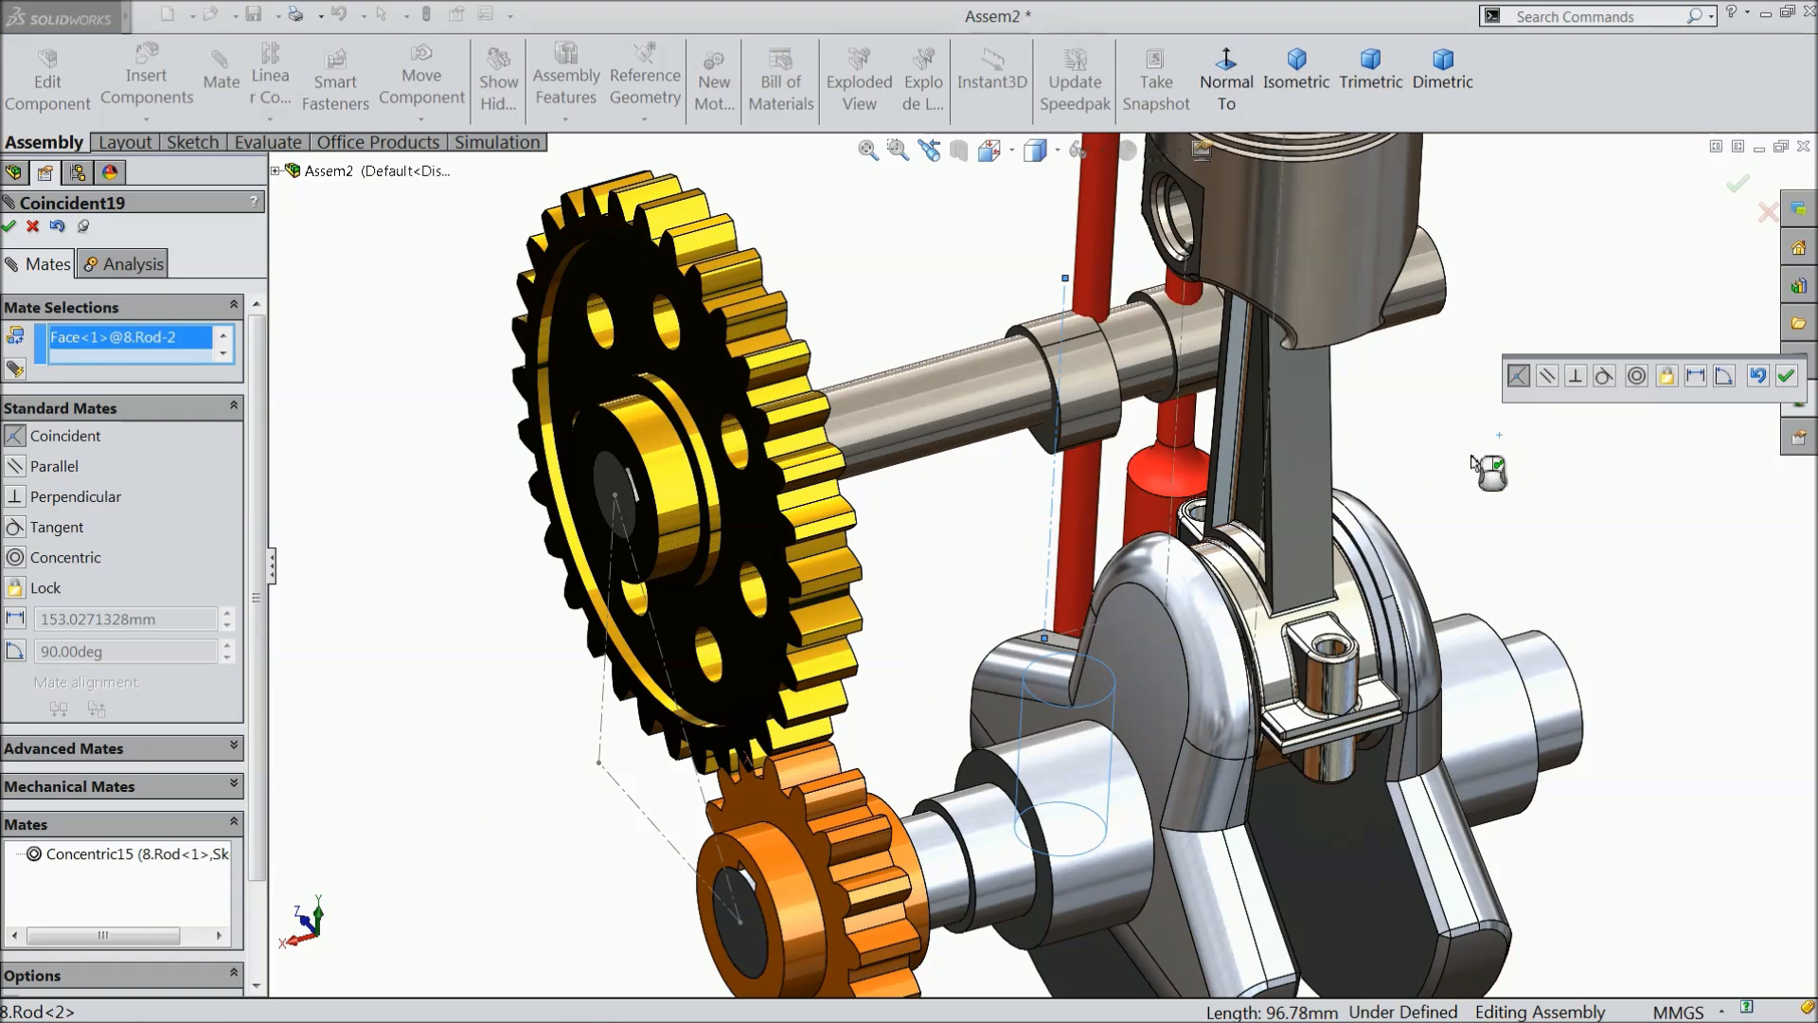
pyautogui.click(1635, 377)
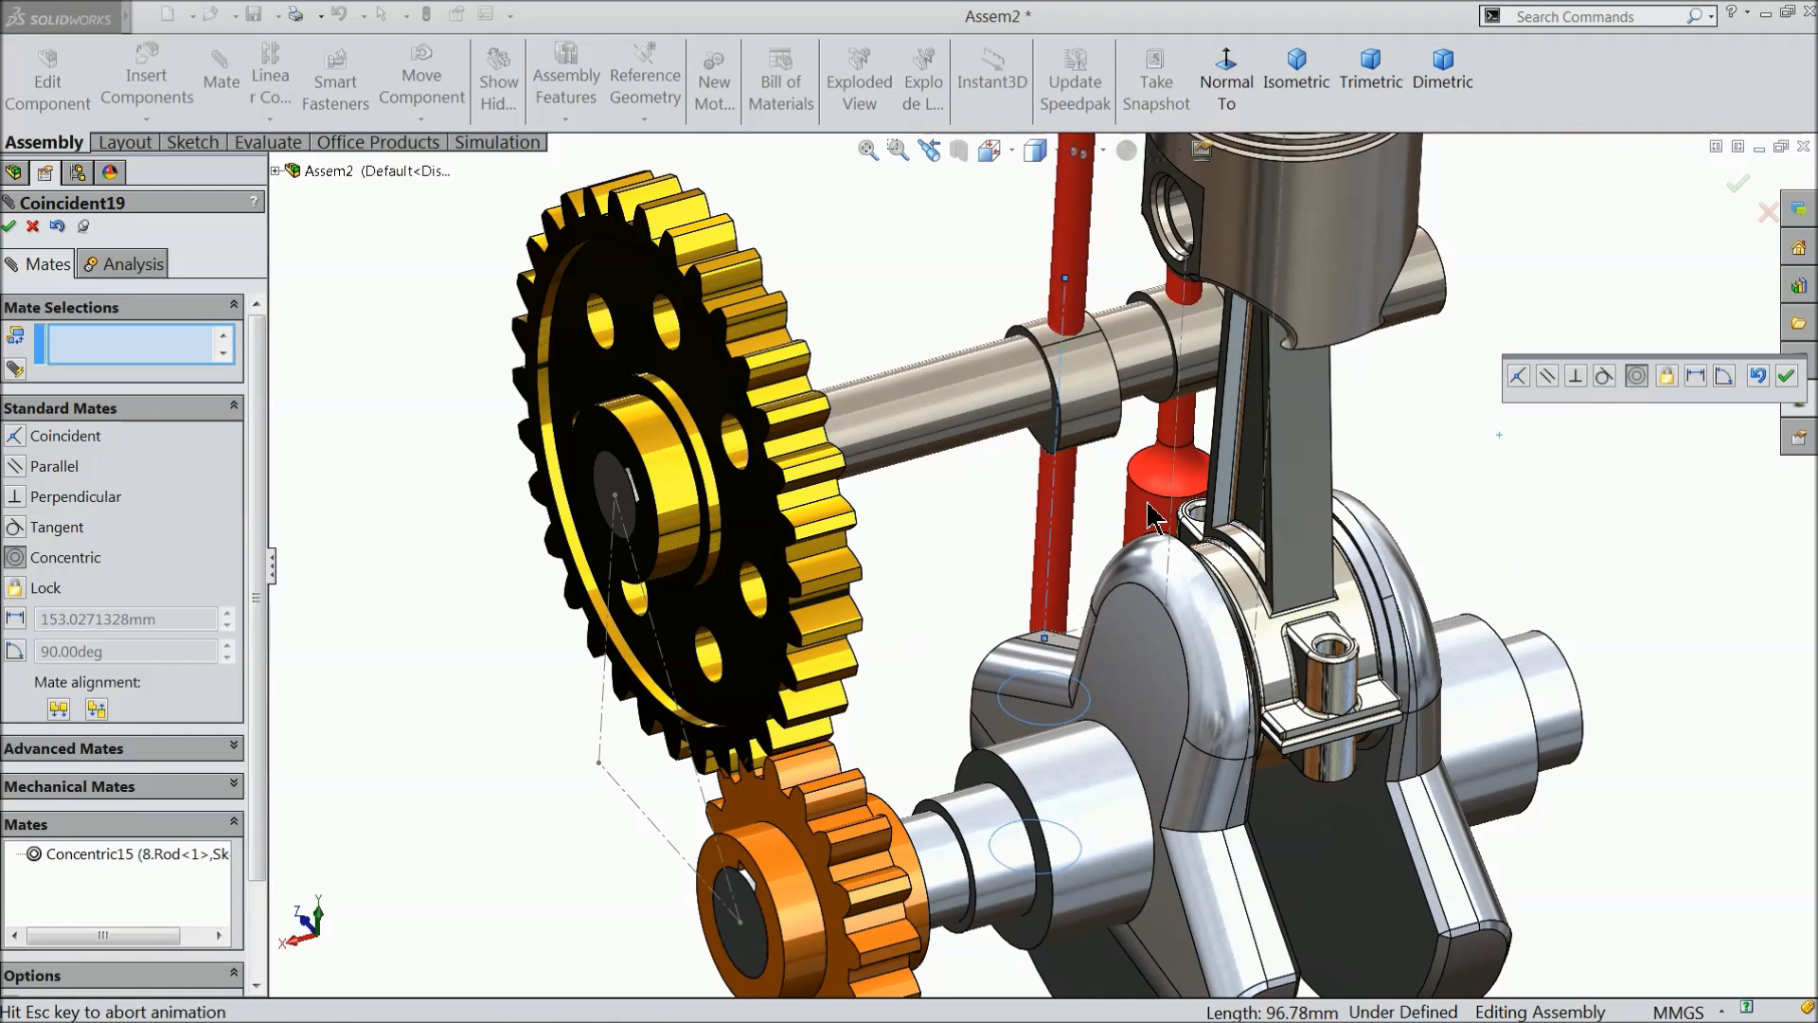
pyautogui.click(1789, 376)
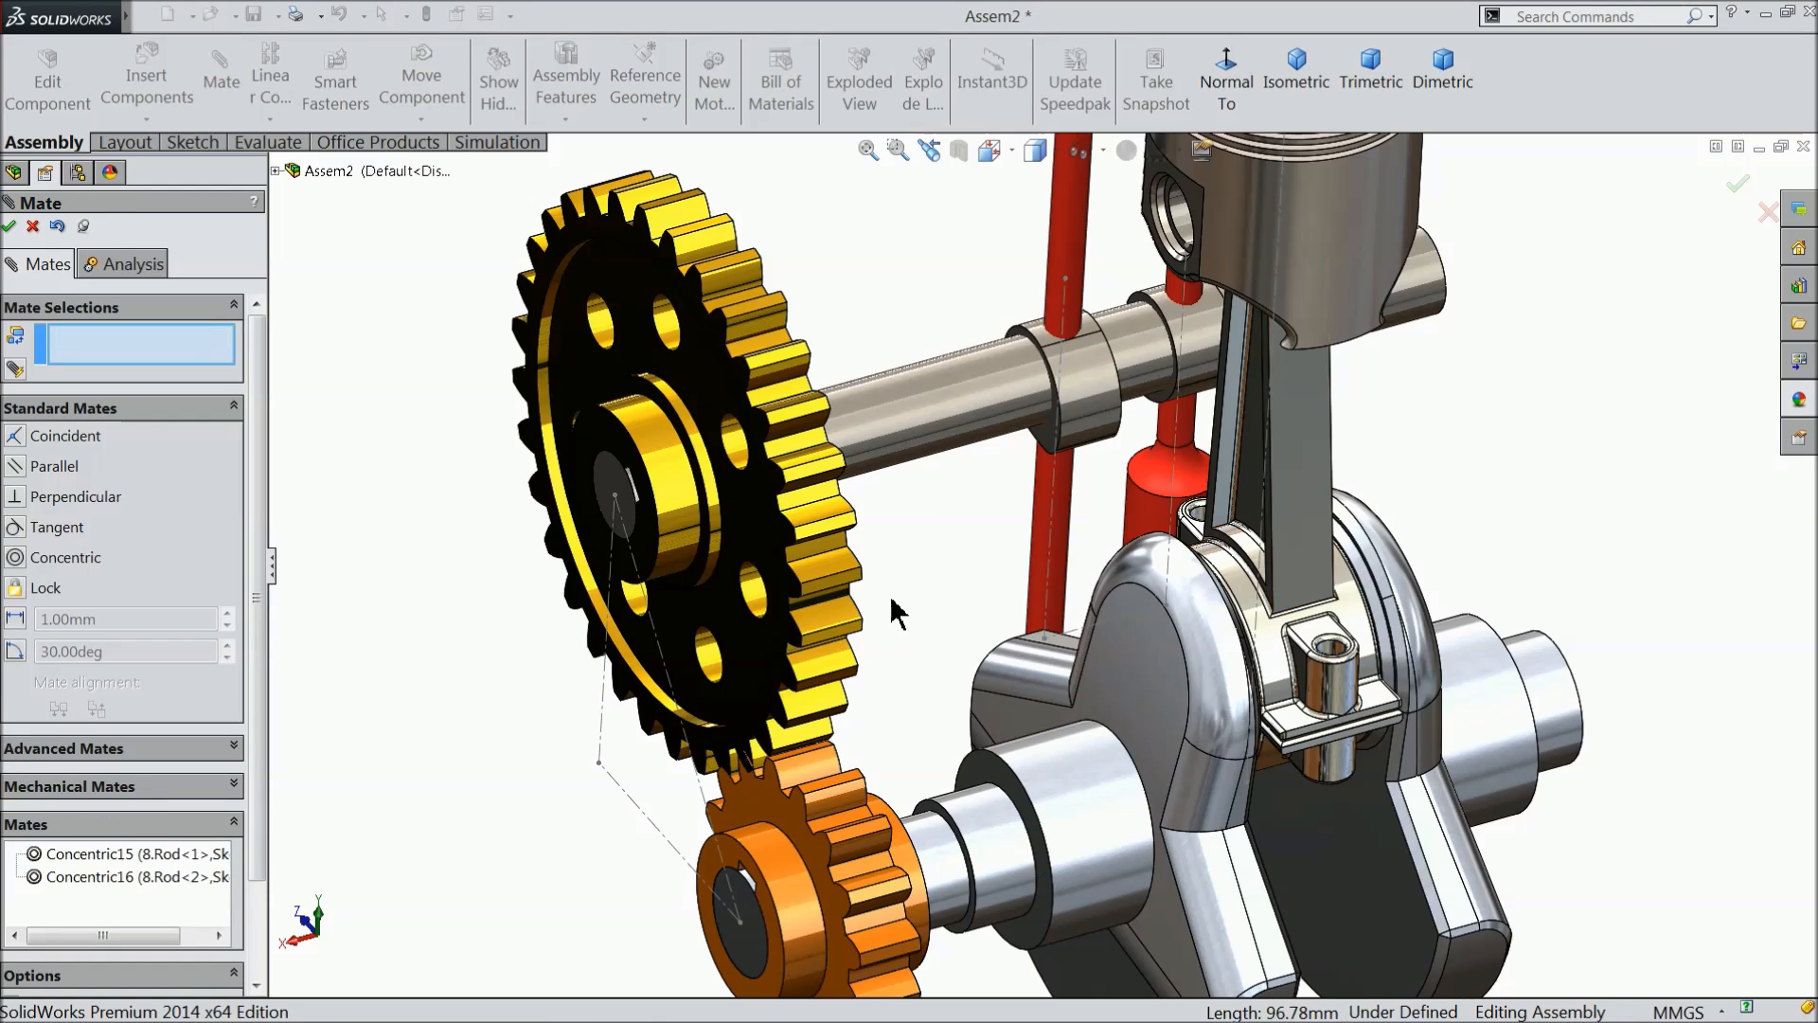
pyautogui.scroll(5, 734, 621)
pyautogui.moveTo(735, 621); pyautogui.dragTo(1059, 856, button='middle')
pyautogui.scroll(-4, 1070, 568)
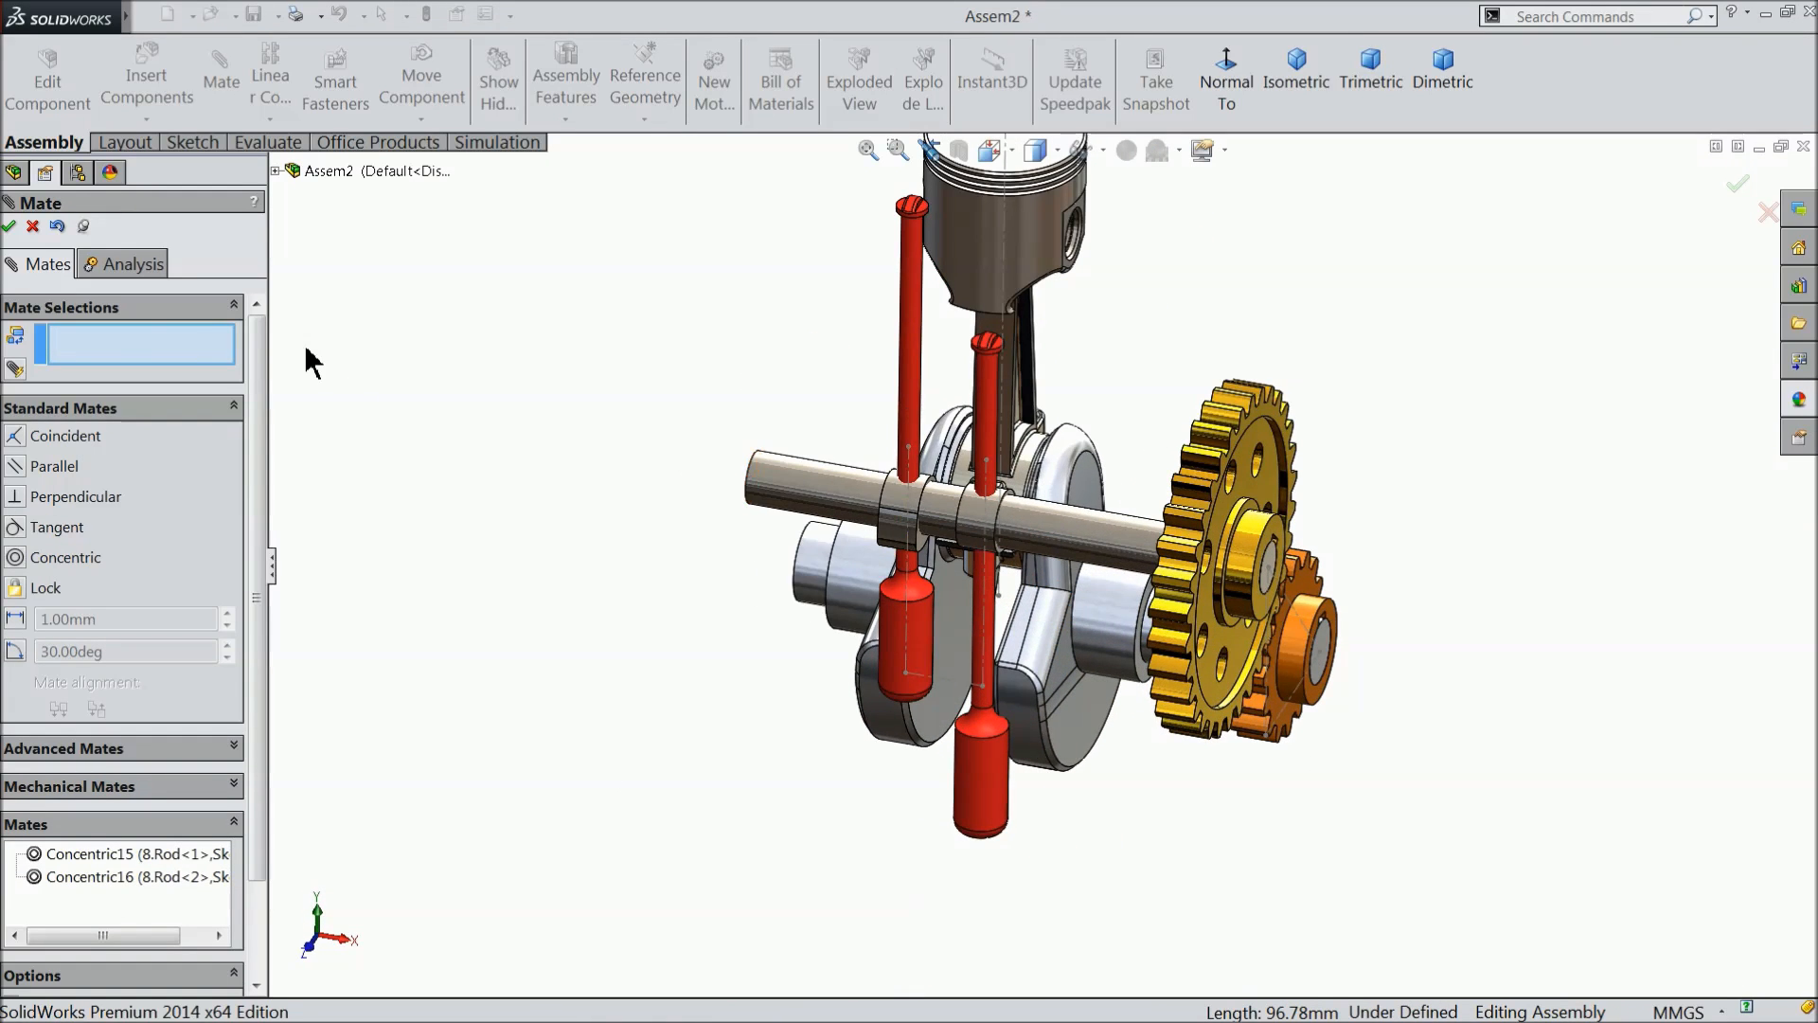
pyautogui.click(34, 227)
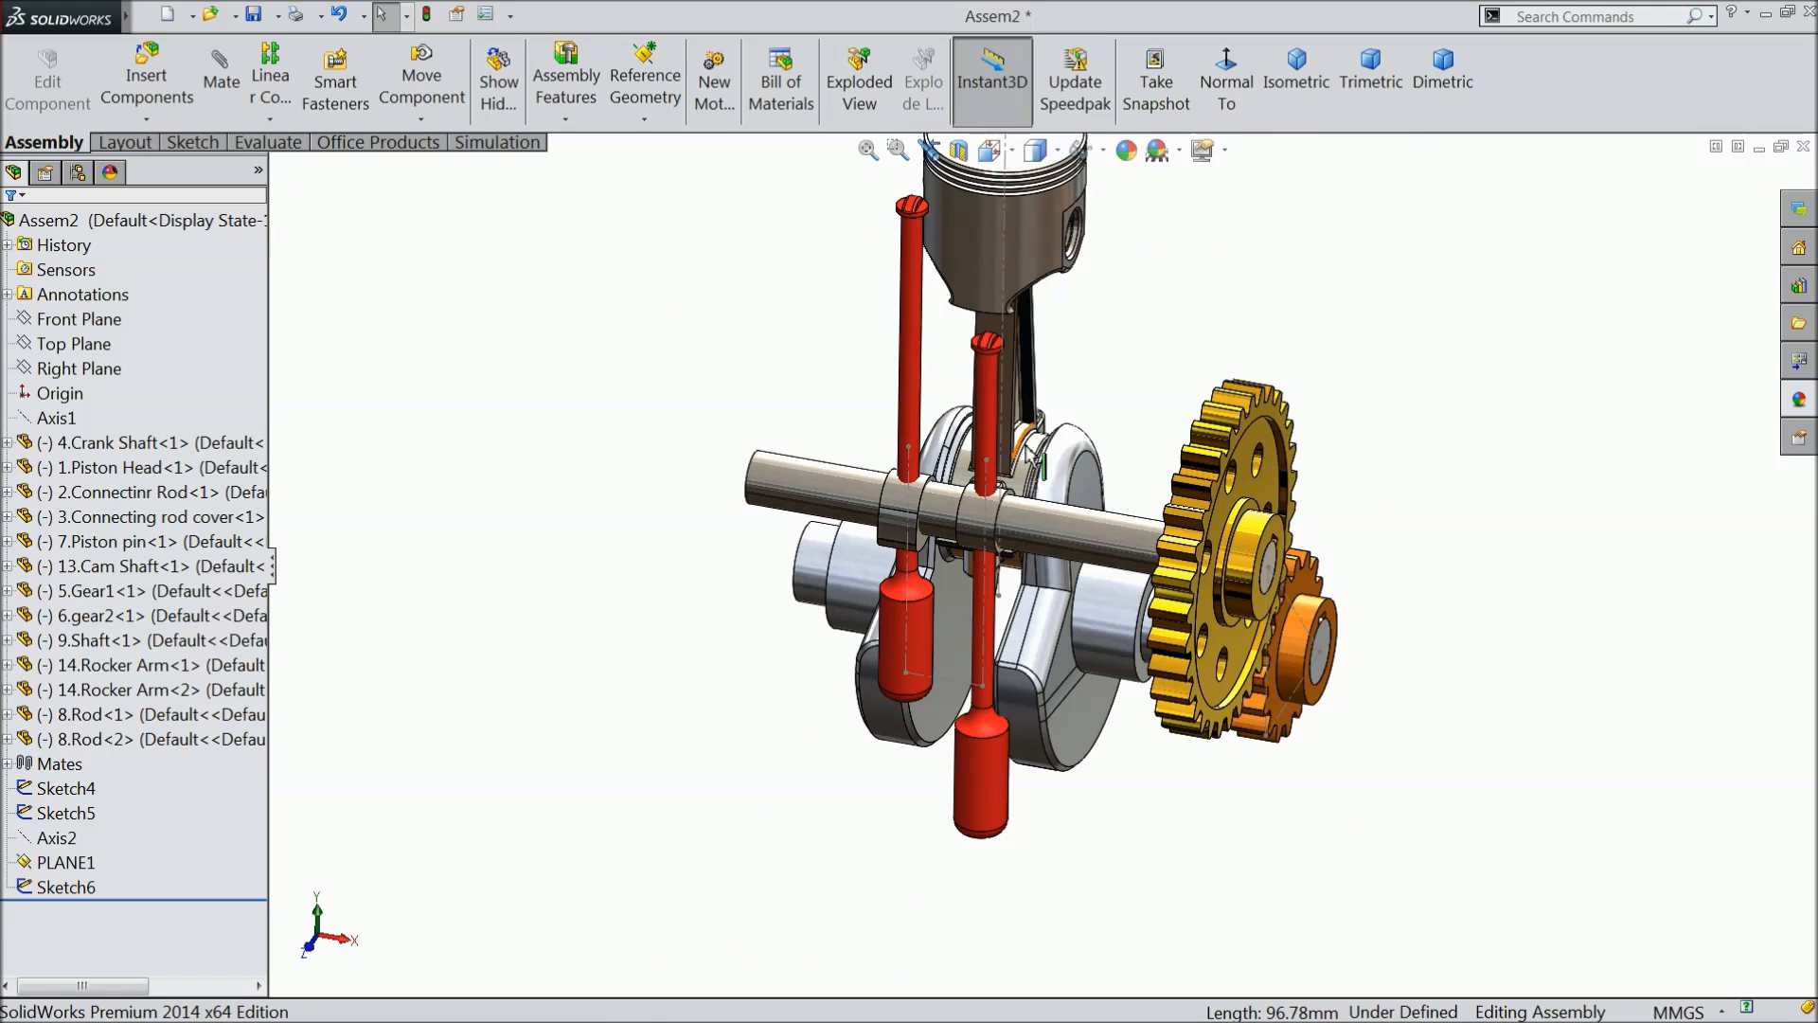
# - Move both red rods up along their centerlines until their thick lower ends sit above the cam shaft
pyautogui.scroll(-2, 1032, 554)
pyautogui.moveTo(984, 696); pyautogui.dragTo(990, 132)
pyautogui.moveTo(862, 682); pyautogui.dragTo(871, 19)
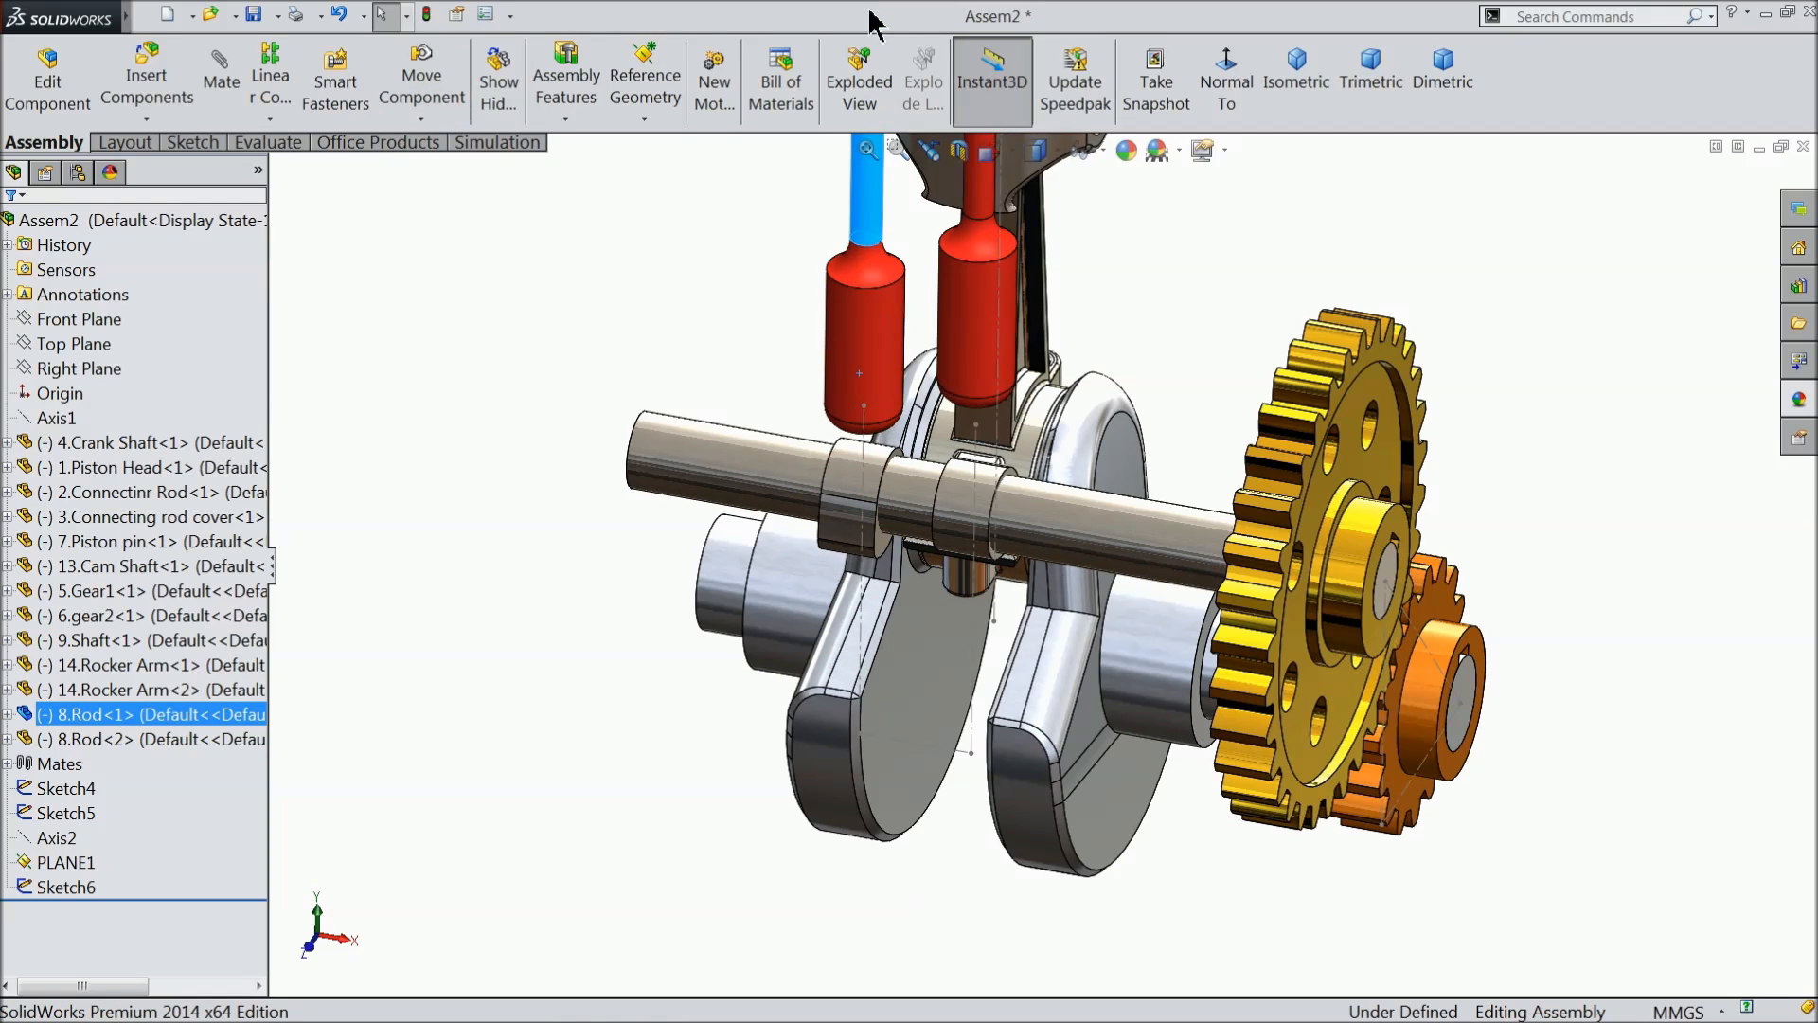
pyautogui.click(714, 332)
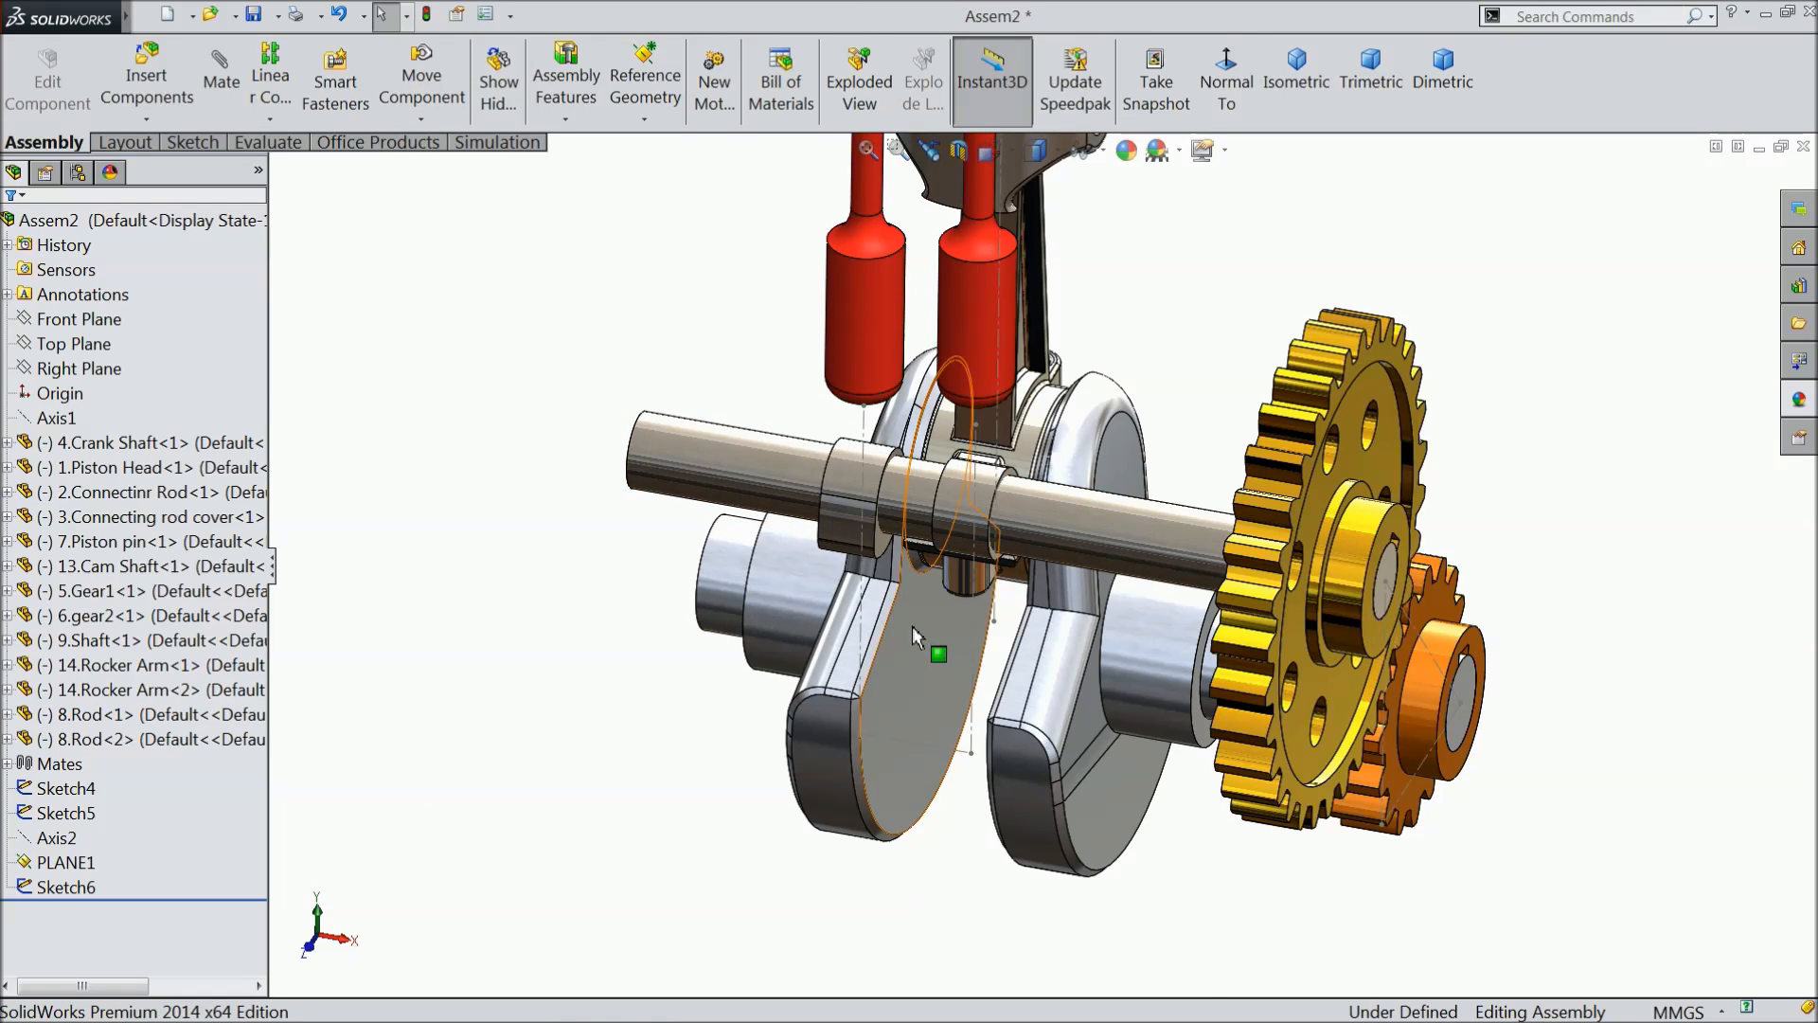
# - Hide the layout sketch with the two vertical centerlines above the cam shaft
pyautogui.scroll(-2, 907, 602)
pyautogui.click(855, 594)
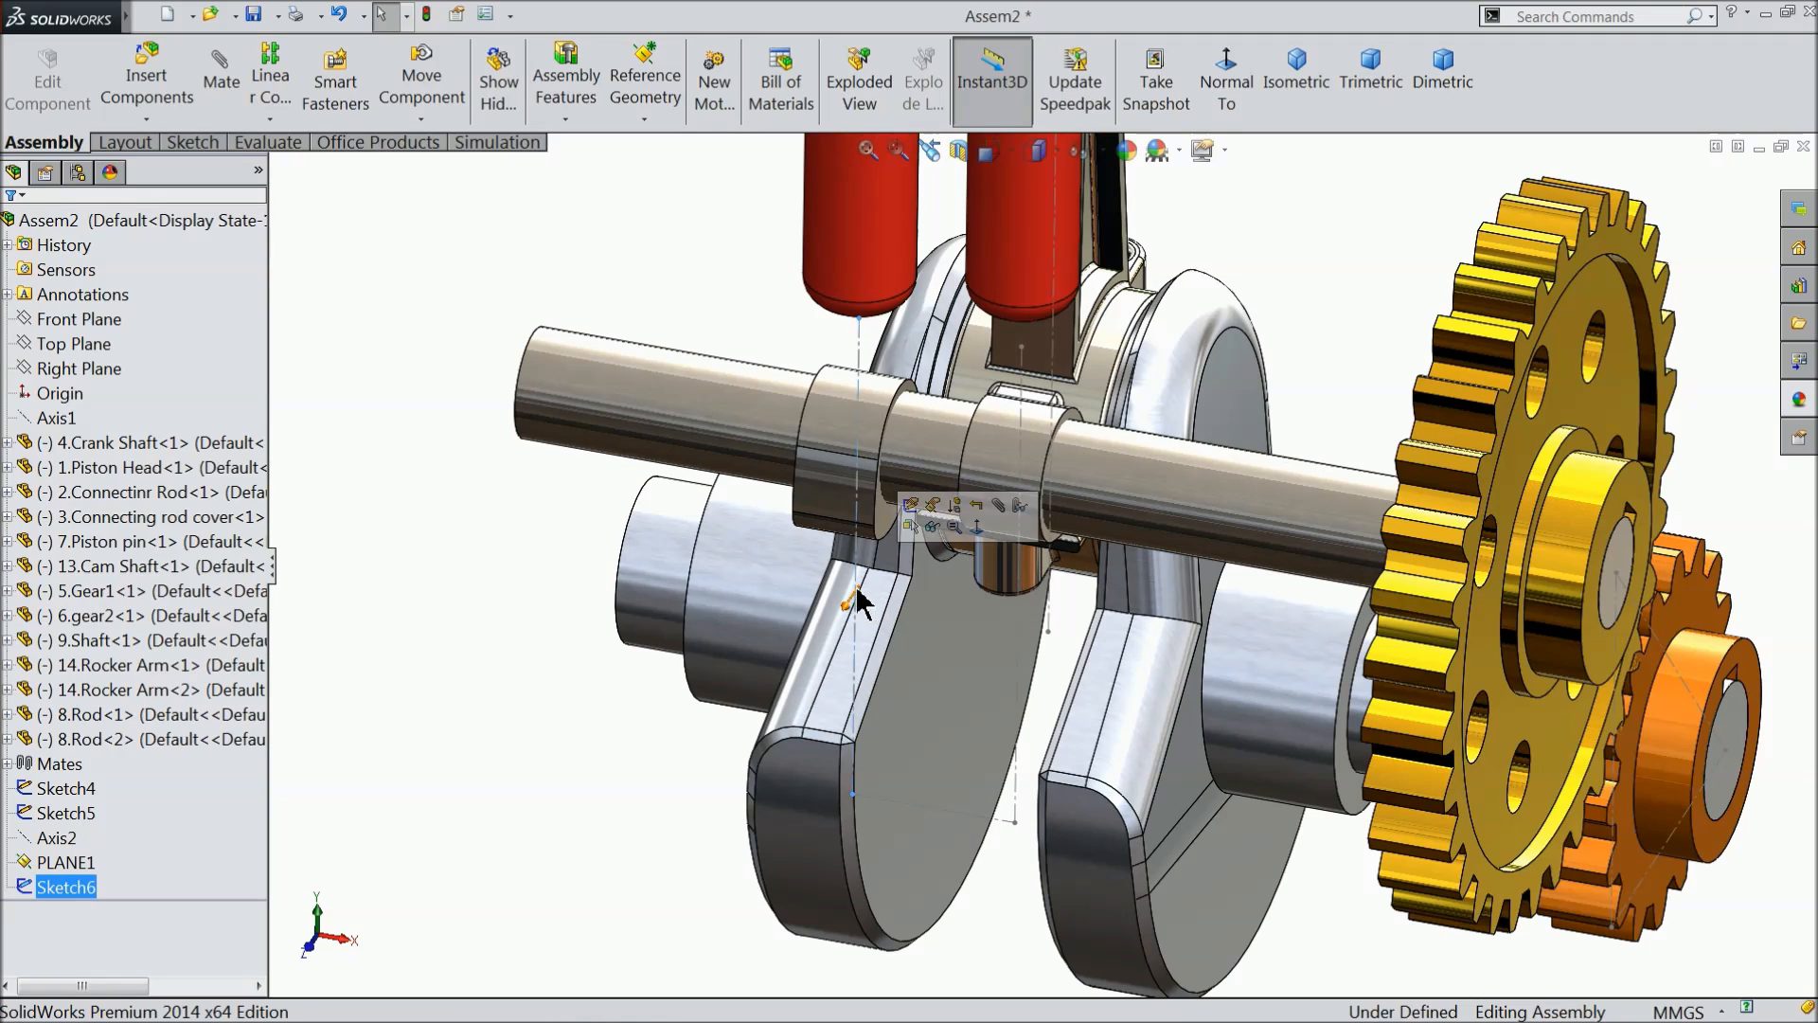
pyautogui.click(25, 888)
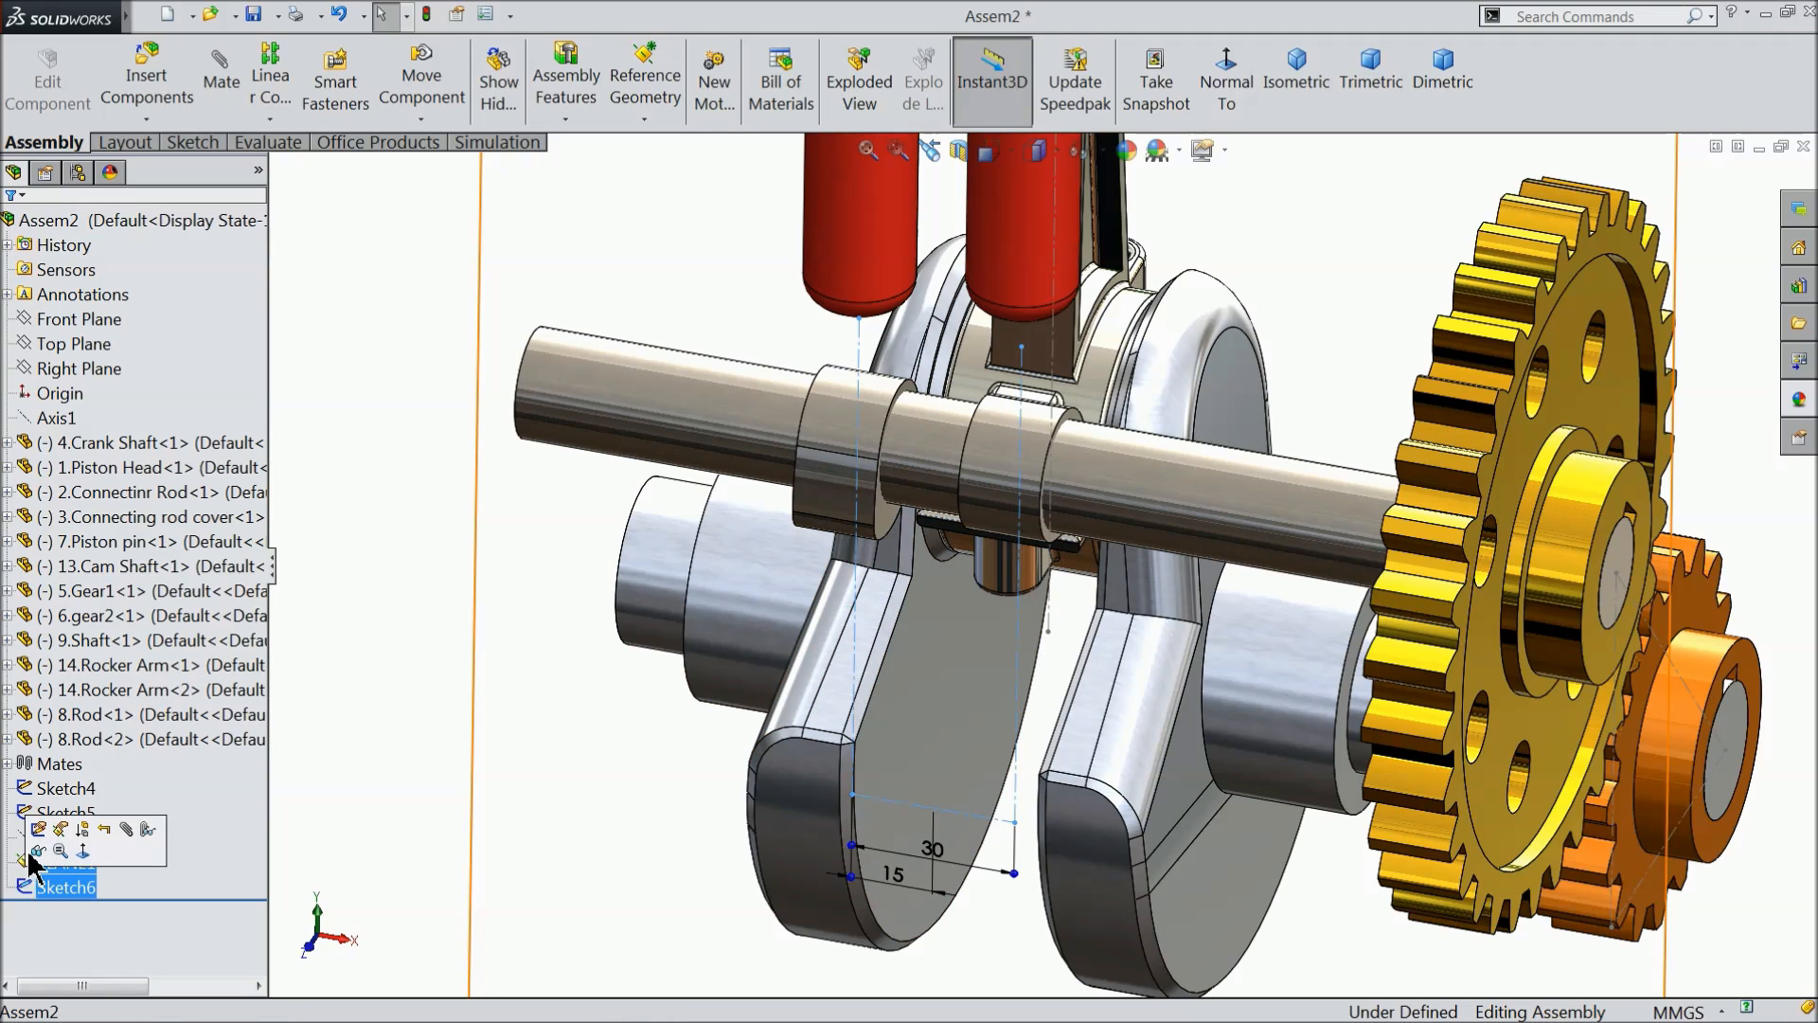
pyautogui.click(39, 852)
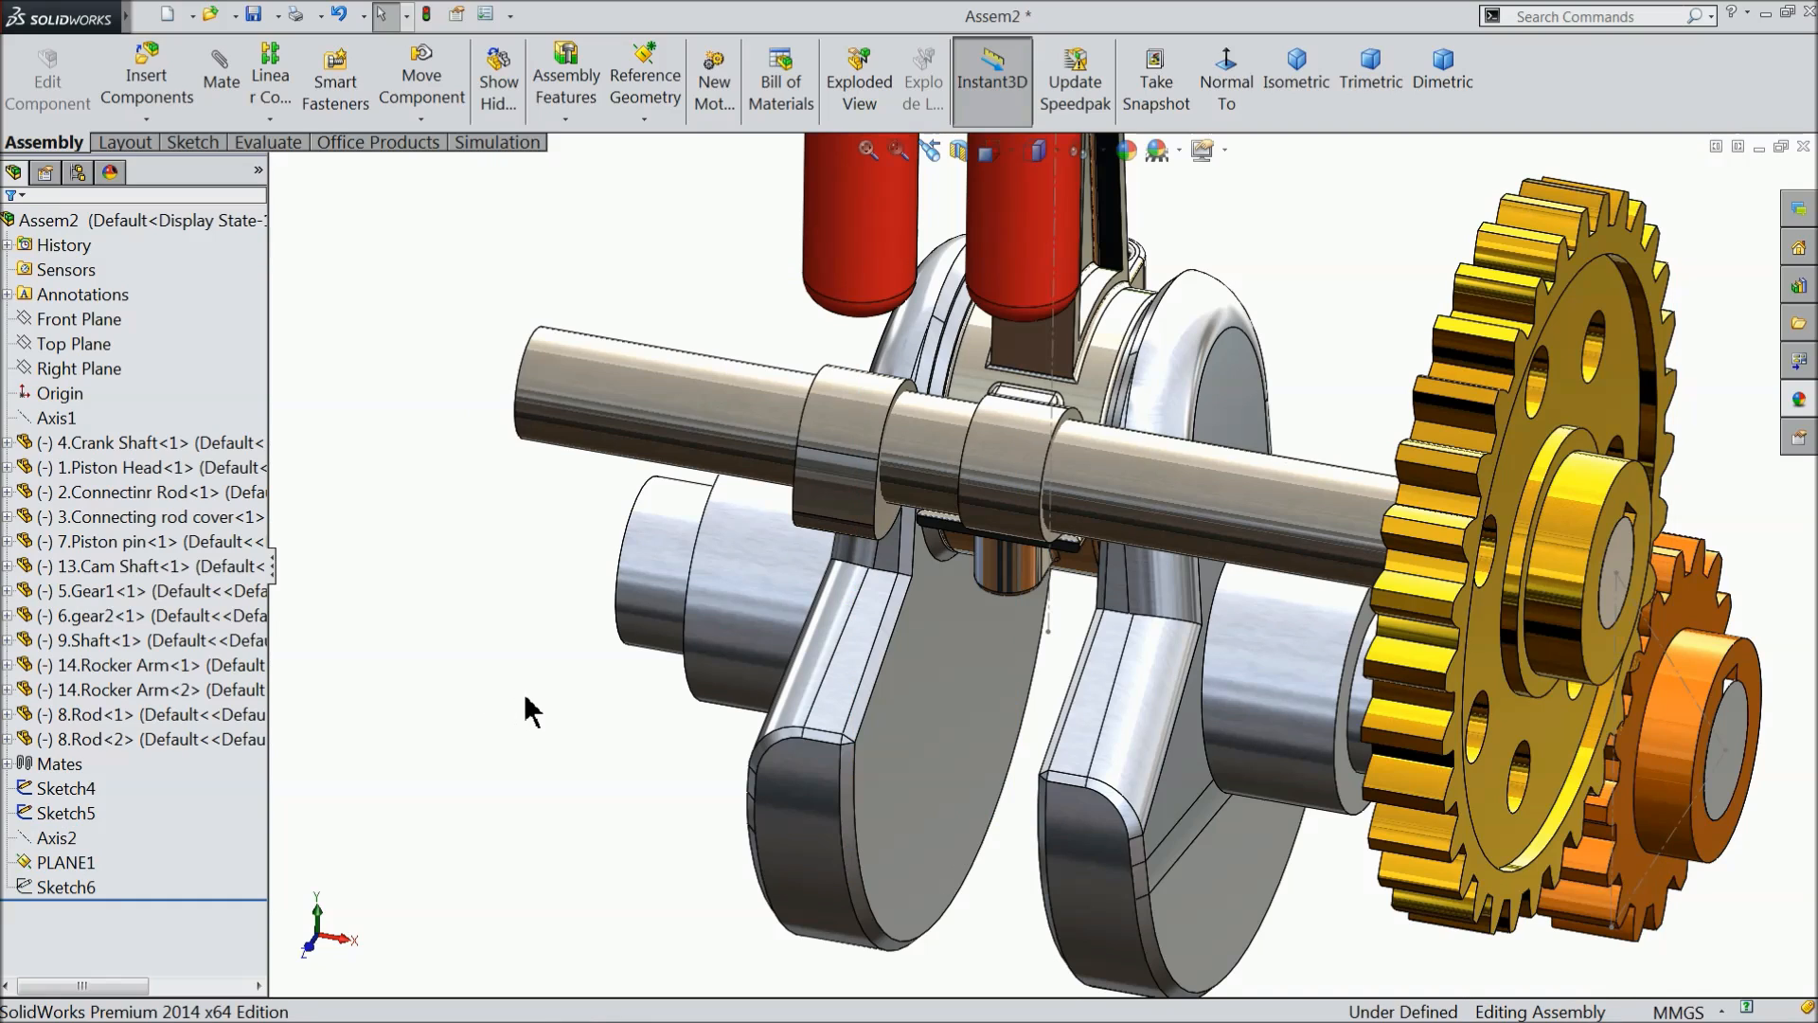
pyautogui.scroll(1, 526, 694)
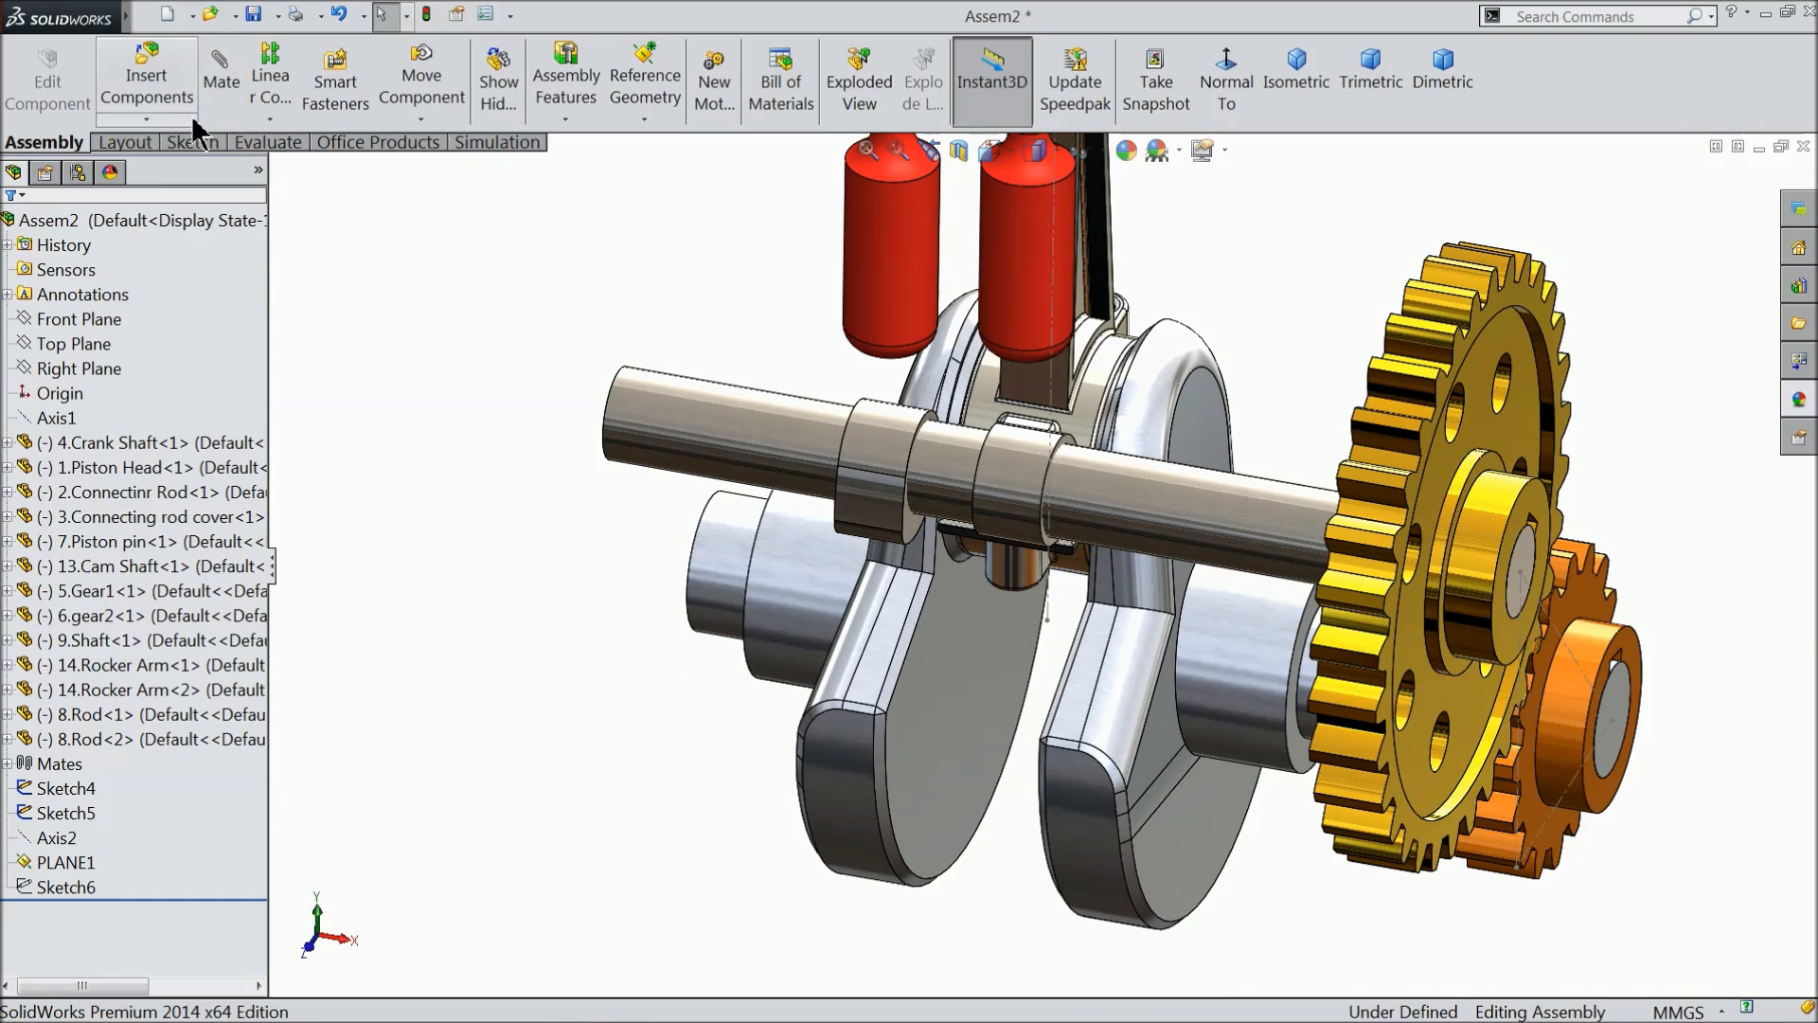
# - Start a Cam mate with the flat bottom face of the red rod farther from the gears as the cam follower
pyautogui.click(216, 104)
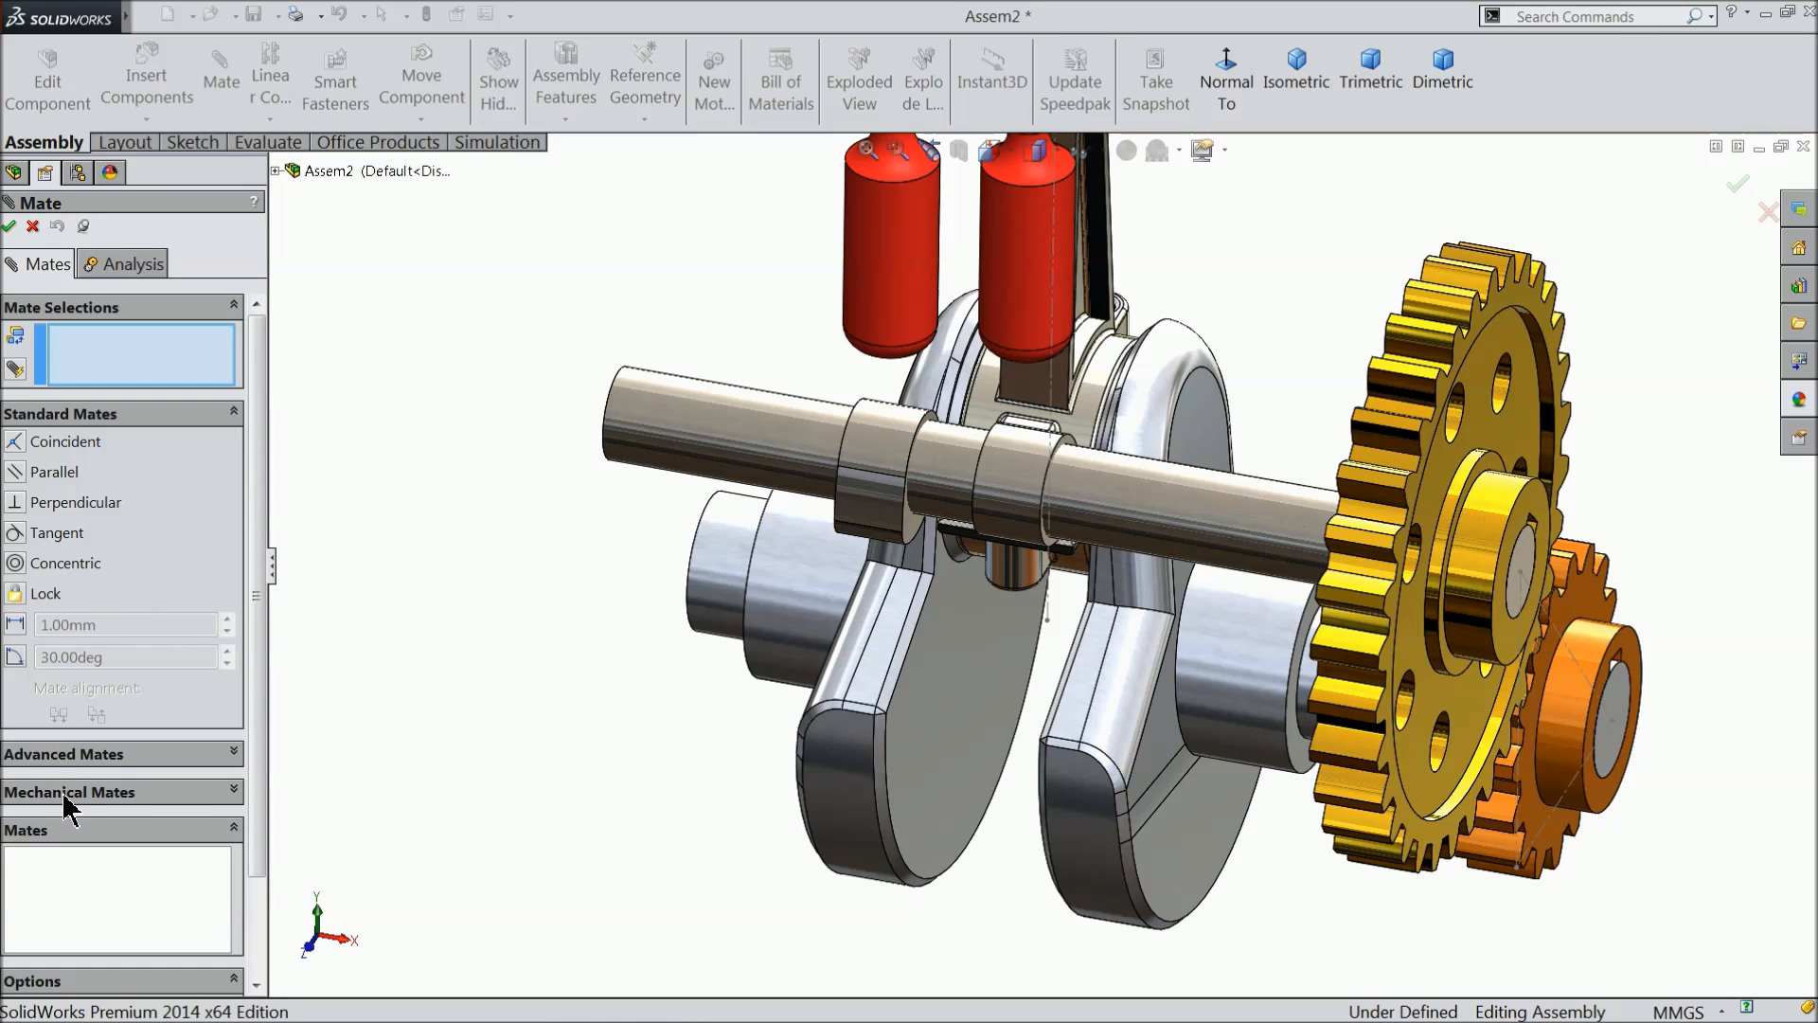
pyautogui.click(68, 794)
pyautogui.click(15, 432)
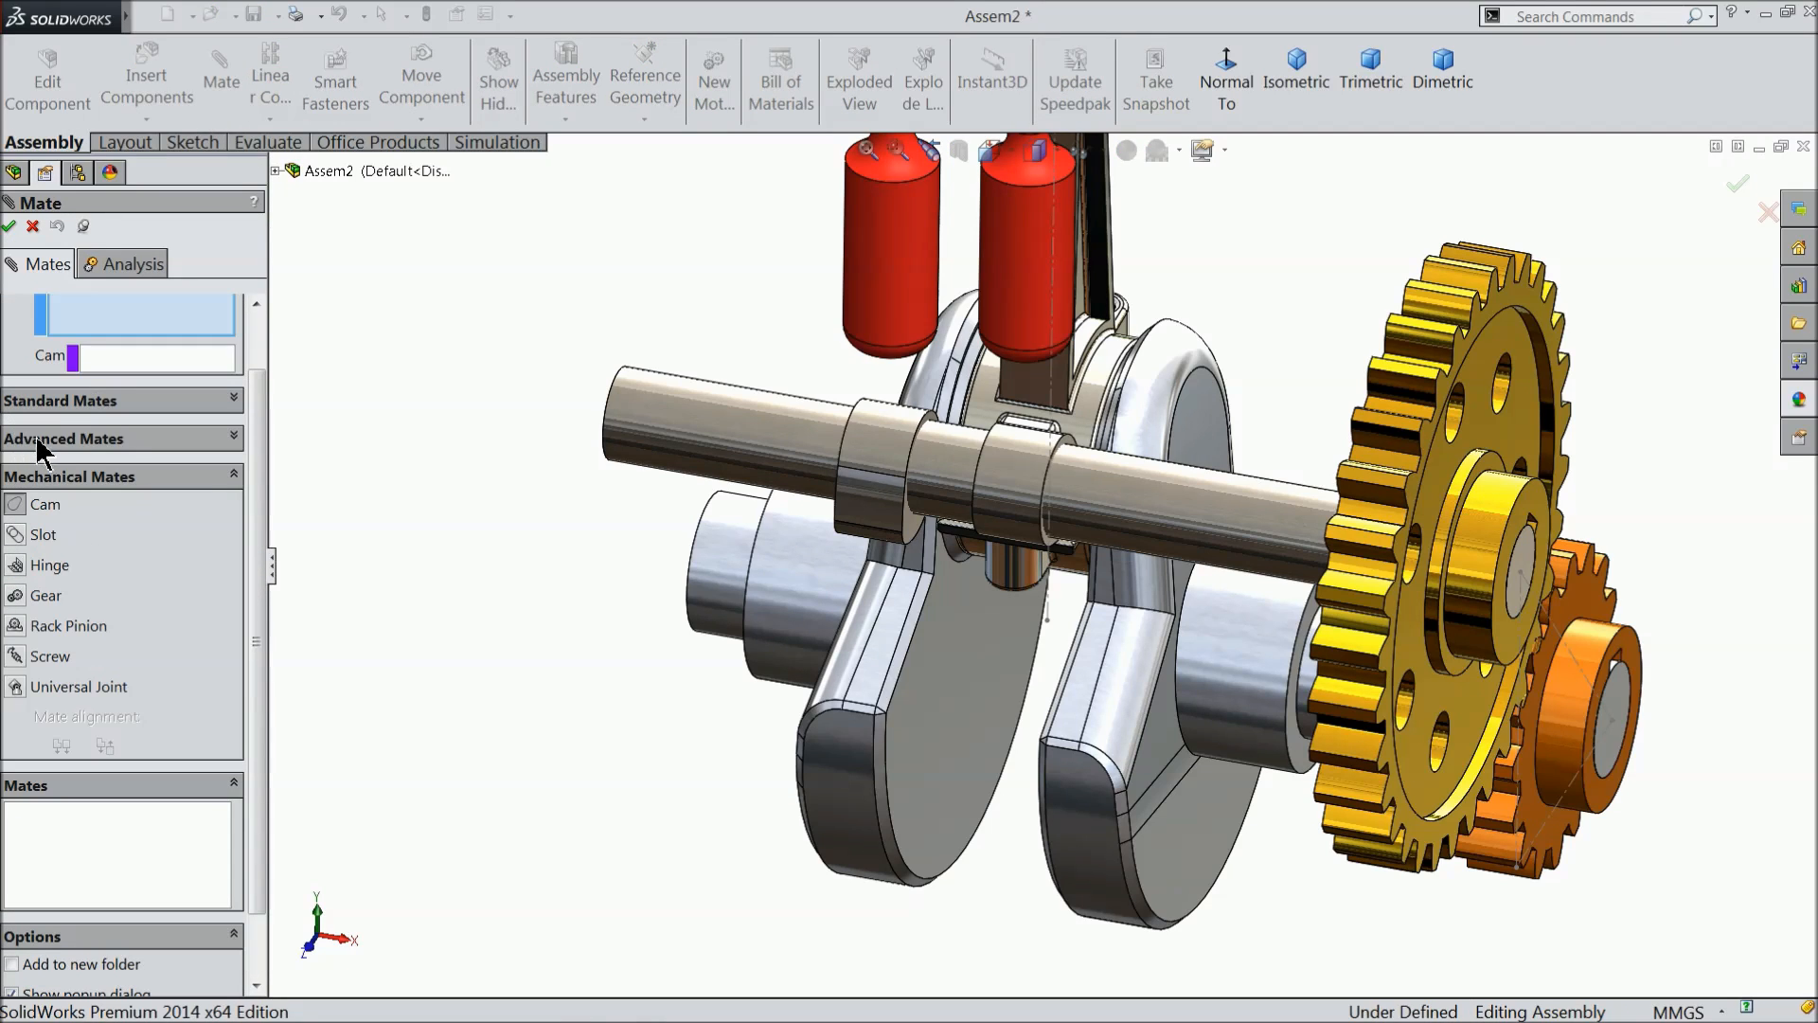
pyautogui.moveTo(262, 426); pyautogui.dragTo(266, 345)
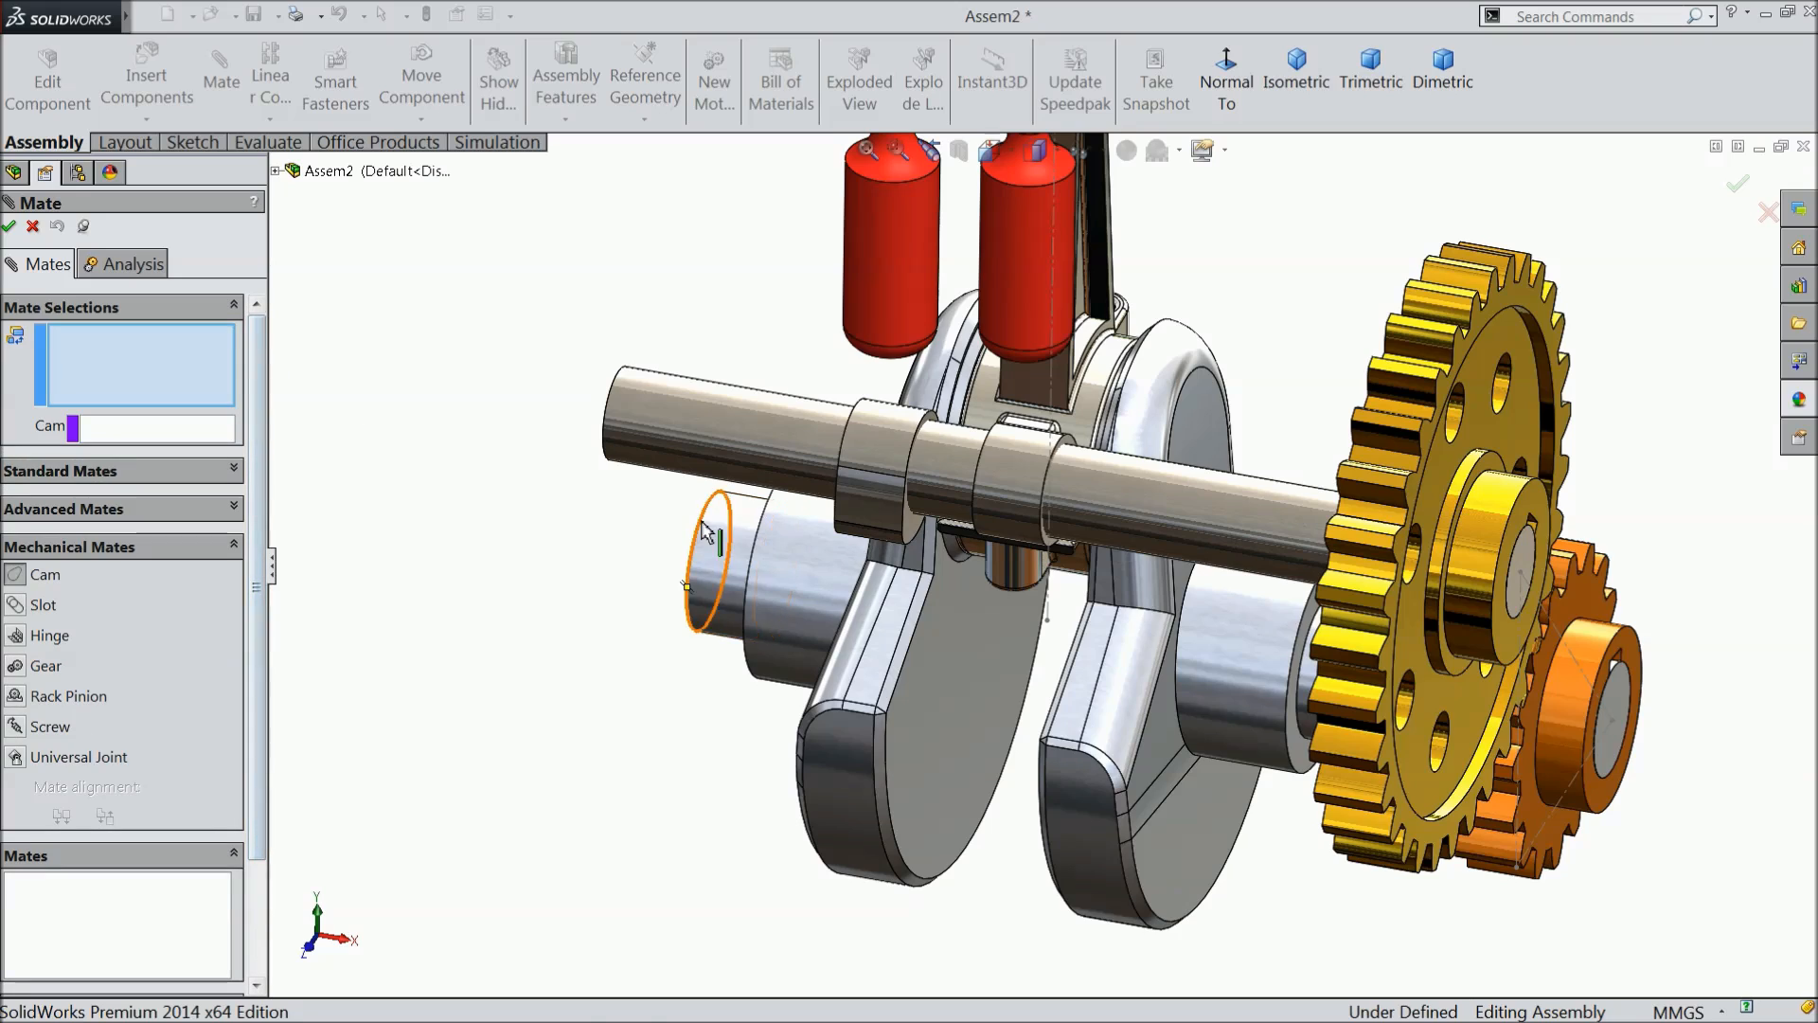
pyautogui.scroll(-3, 928, 371)
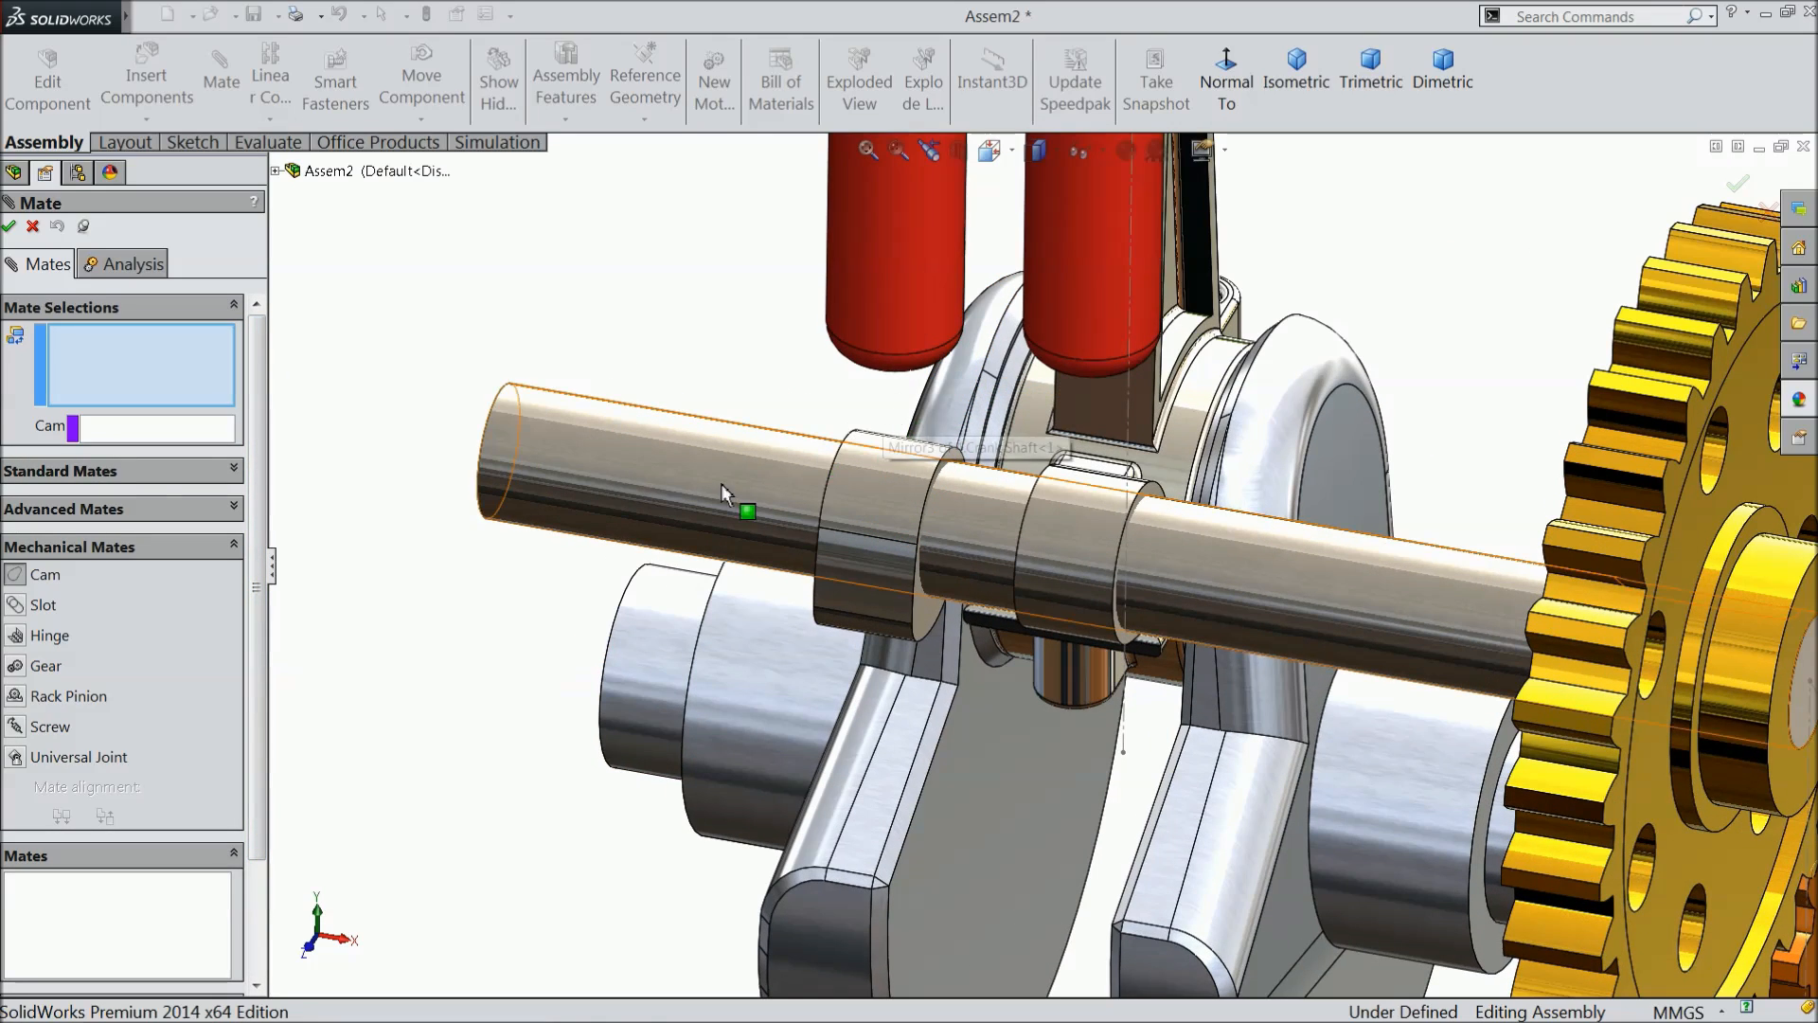
pyautogui.click(104, 436)
pyautogui.moveTo(953, 390); pyautogui.dragTo(946, 268, button='middle')
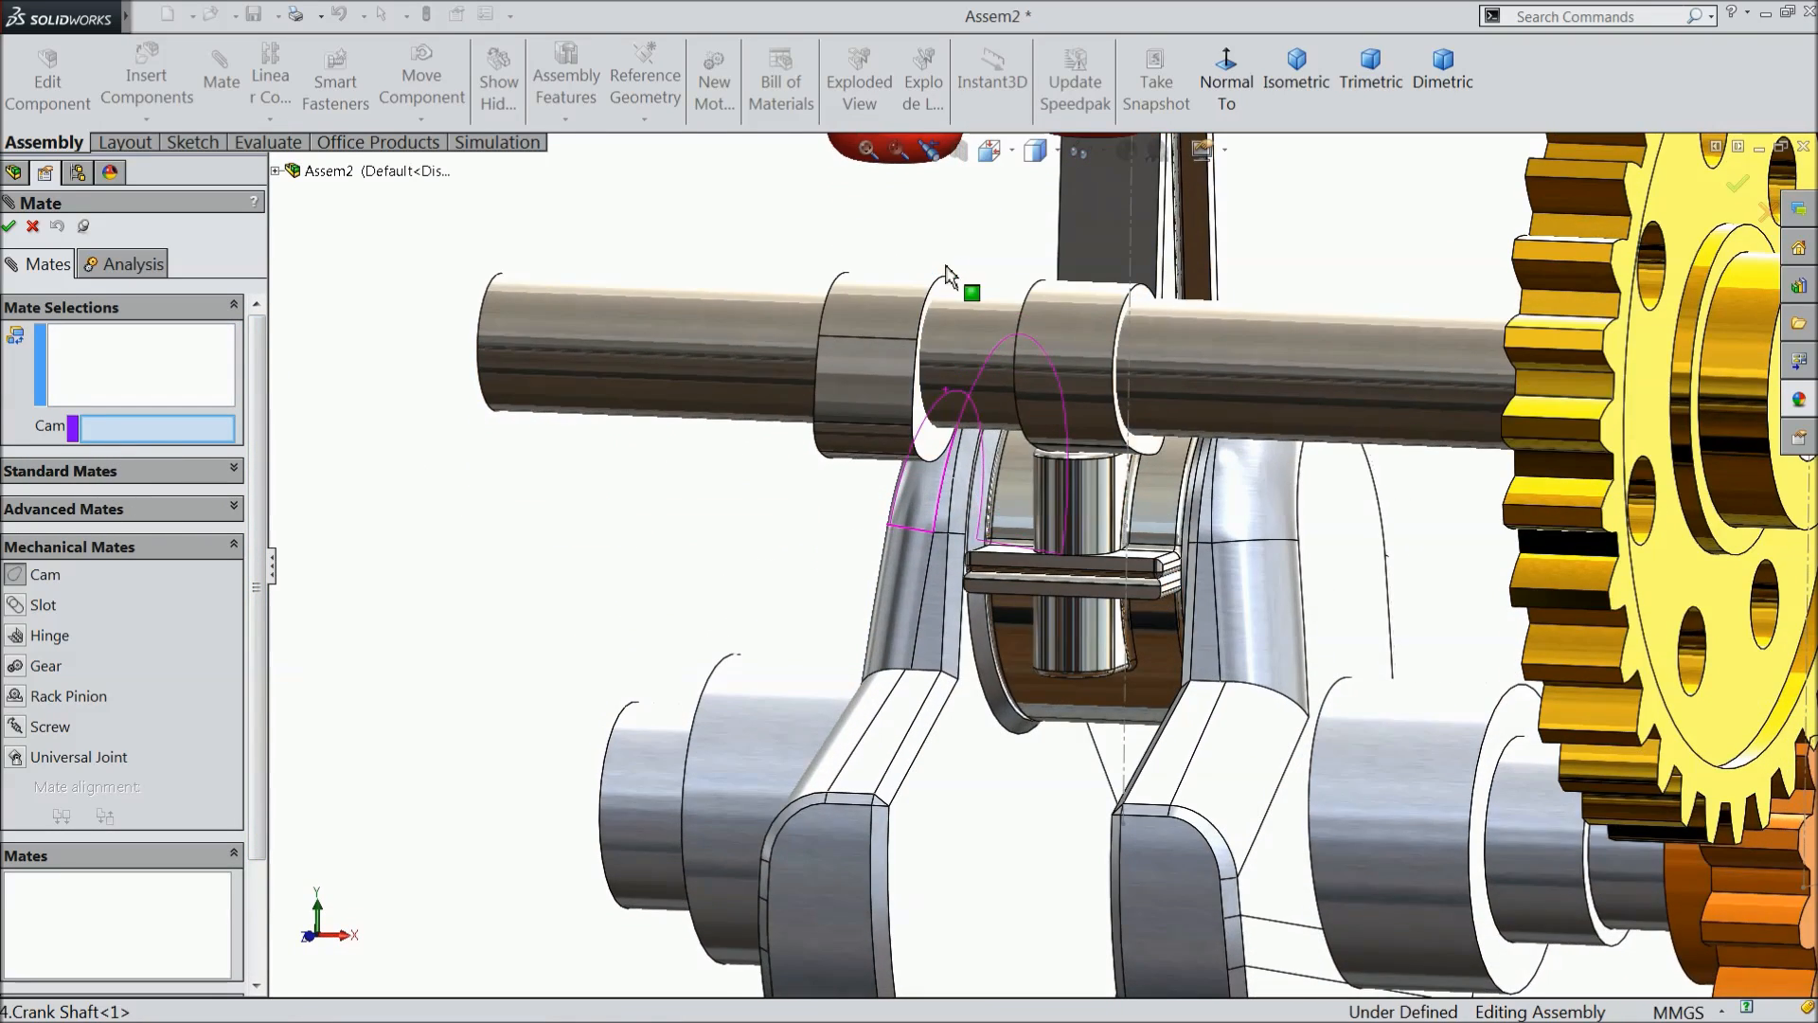
pyautogui.scroll(4, 947, 284)
pyautogui.scroll(-4, 986, 337)
pyautogui.moveTo(1010, 458); pyautogui.dragTo(1013, 294, button='middle')
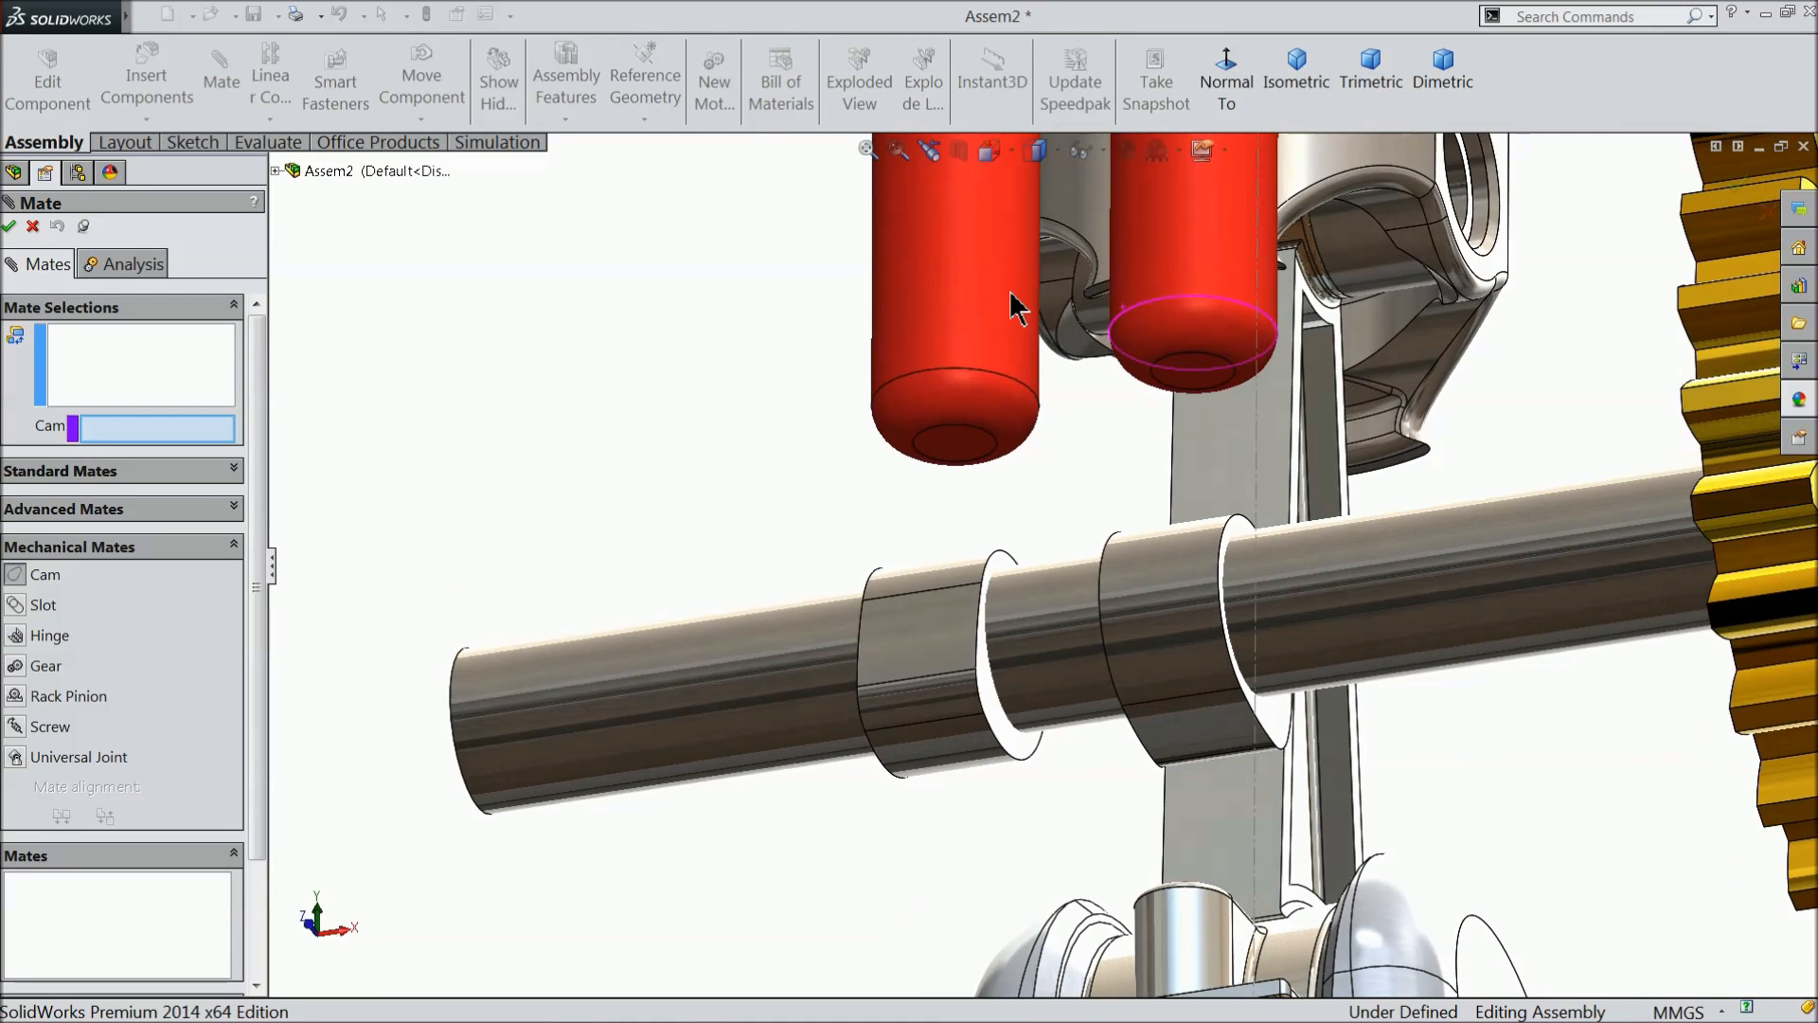
pyautogui.scroll(-2, 1021, 427)
pyautogui.scroll(-2, 914, 413)
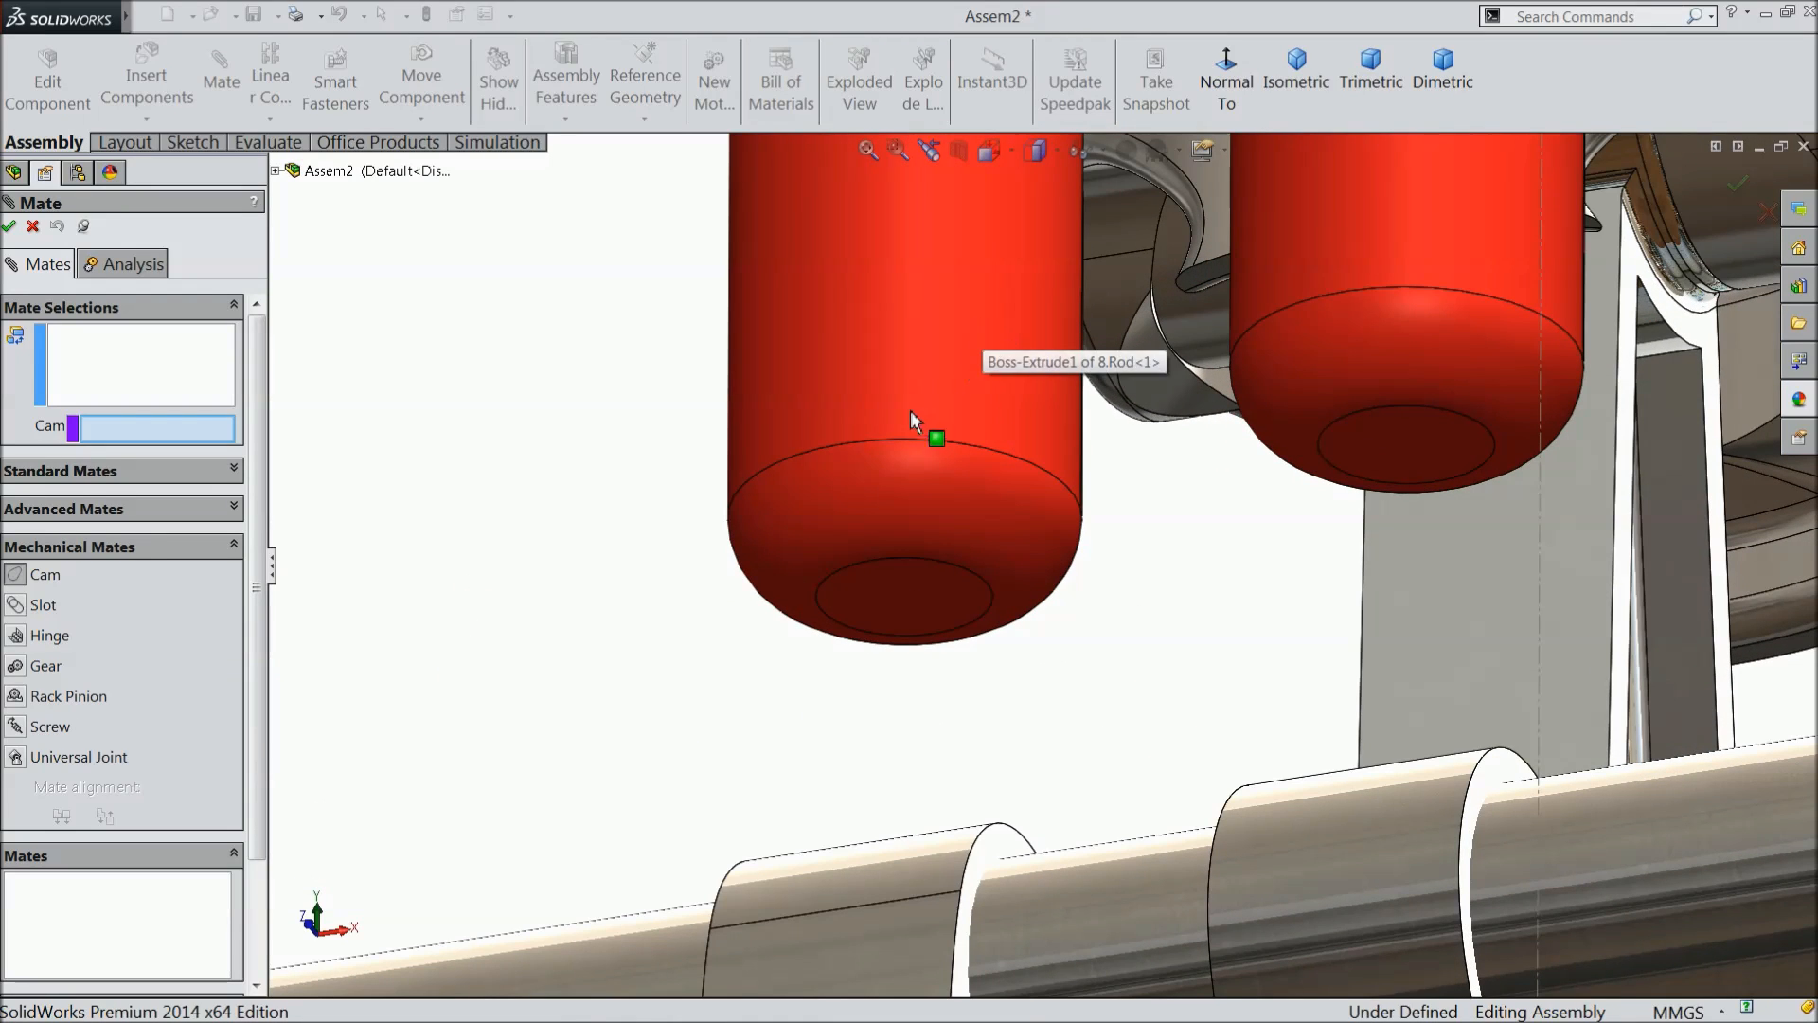
pyautogui.click(905, 604)
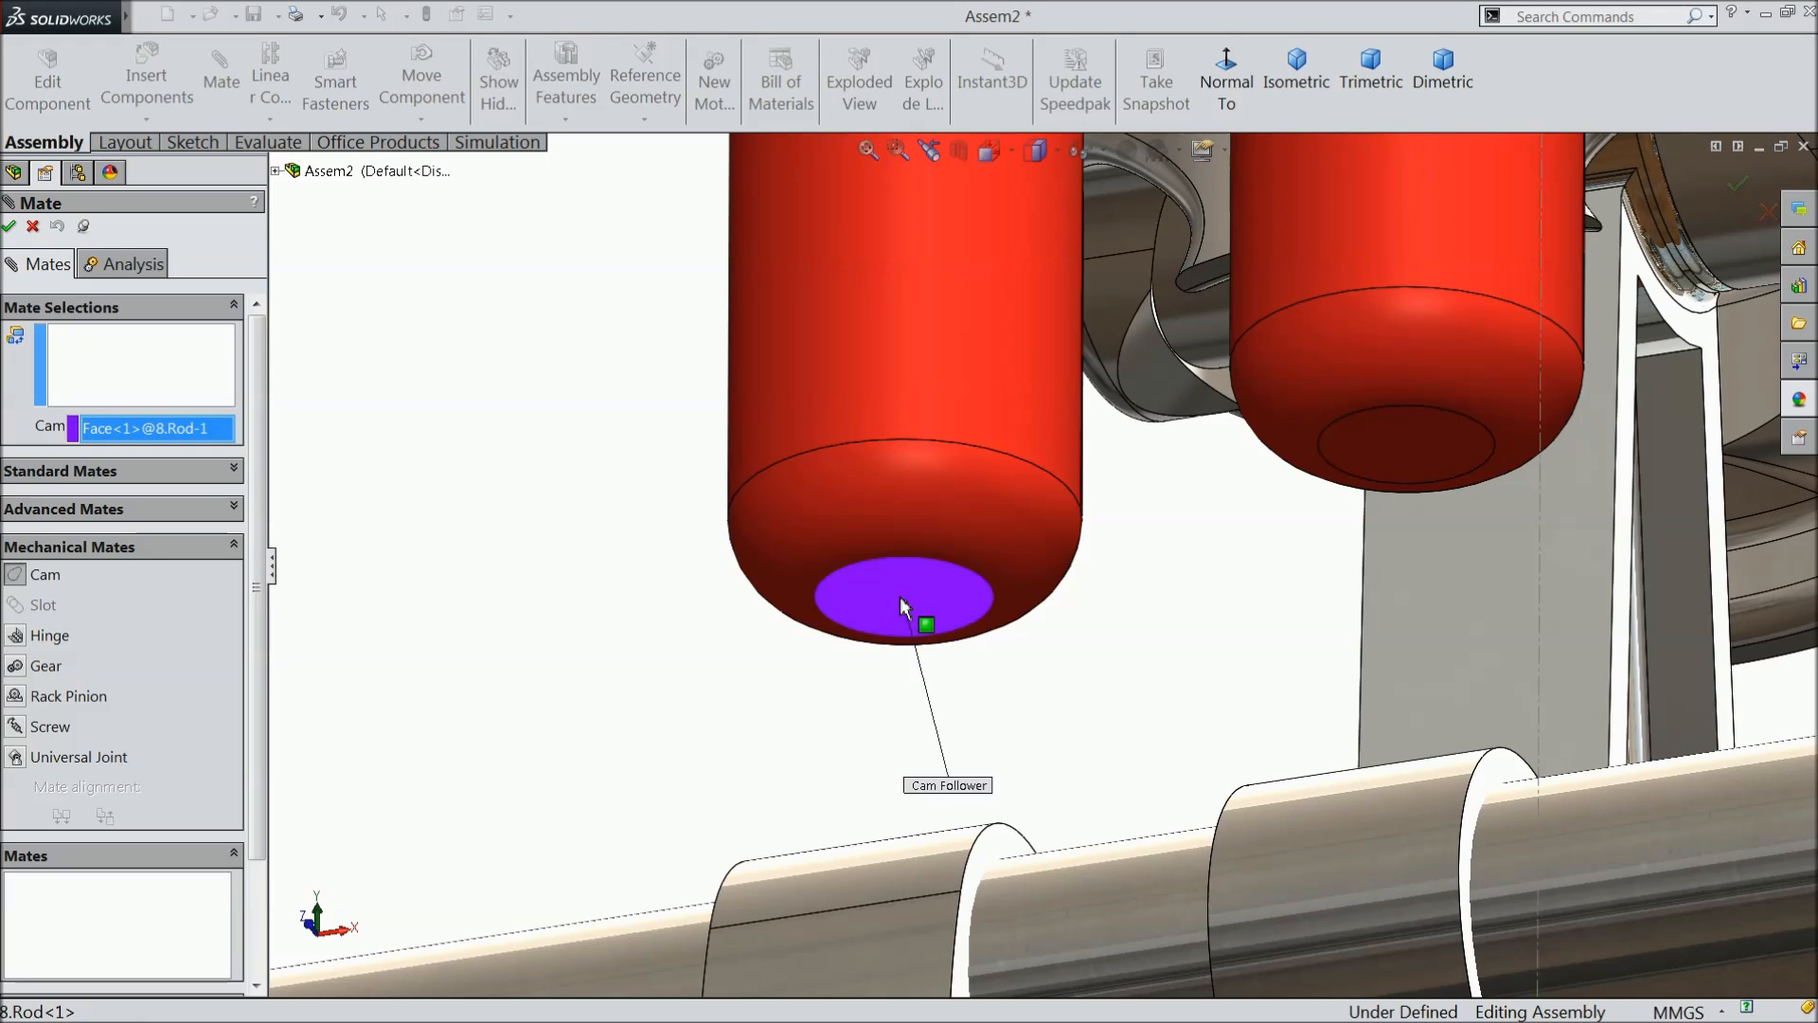
# - Select all four outer faces of the cam farther from the gears as the cam path and accept the Cam mate
pyautogui.click(163, 365)
pyautogui.scroll(3, 320, 436)
pyautogui.scroll(2, 698, 446)
pyautogui.moveTo(698, 446); pyautogui.dragTo(698, 593, button='middle')
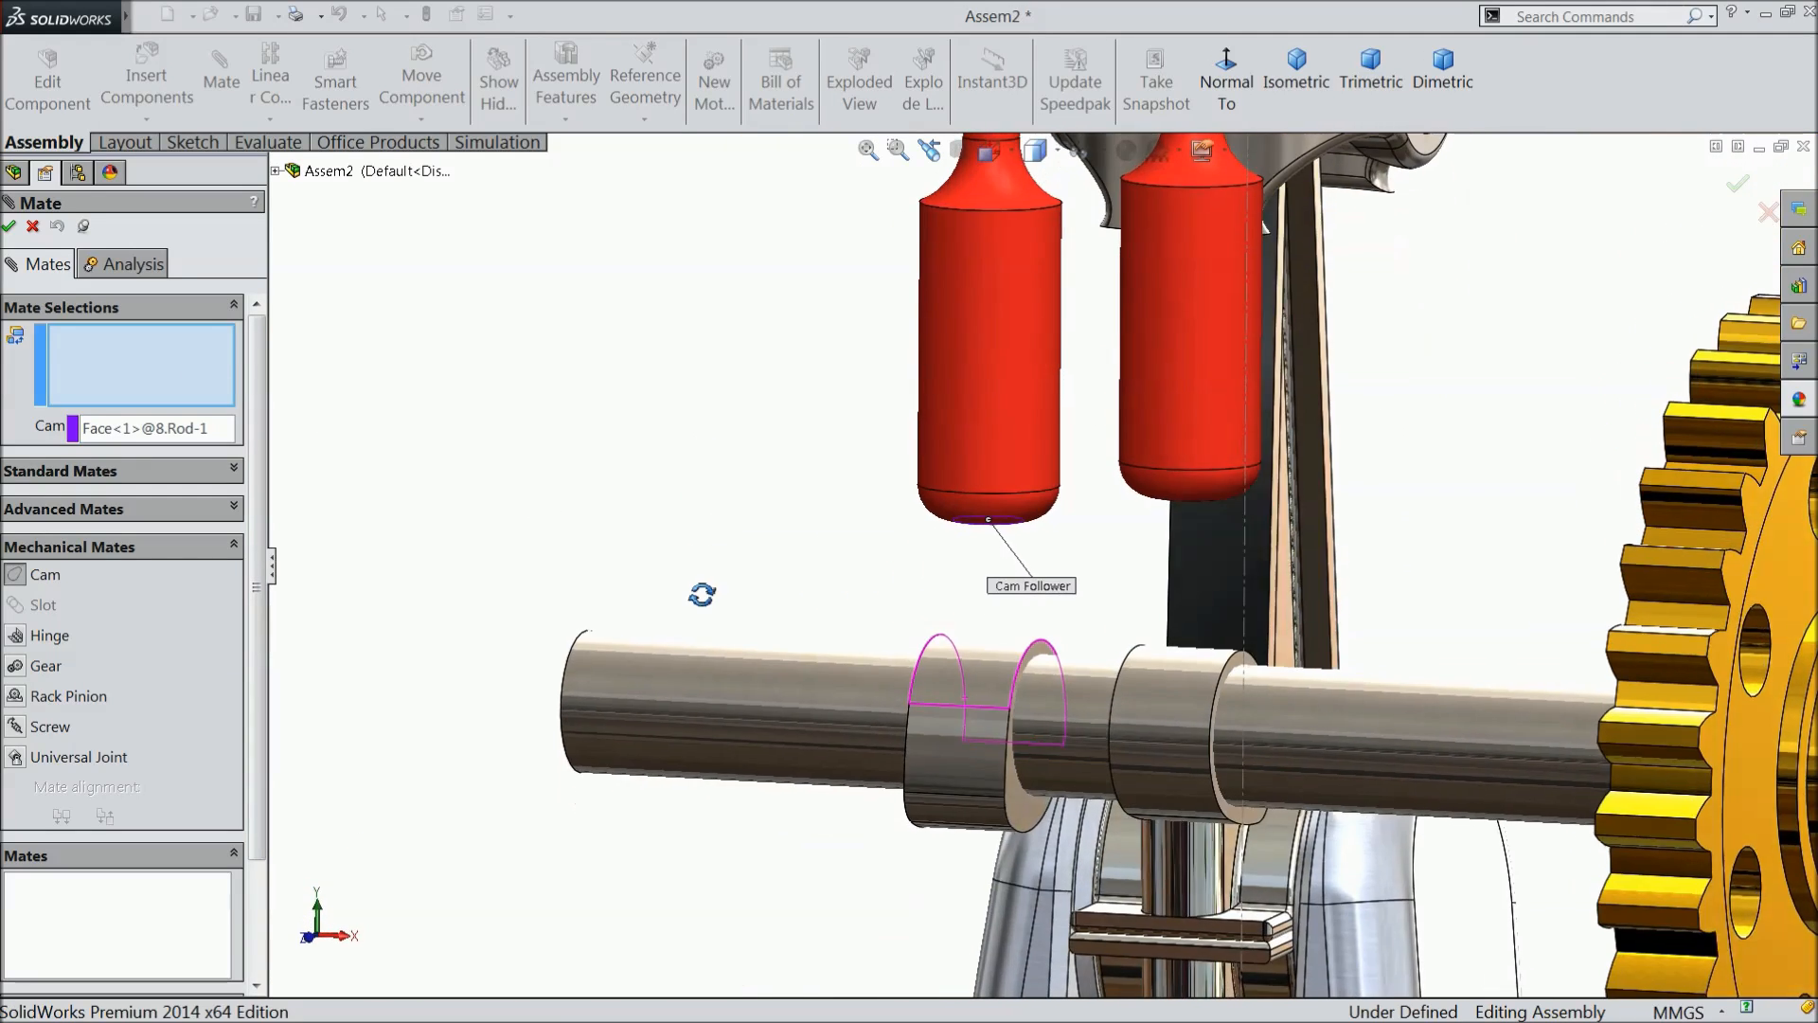
pyautogui.click(979, 675)
pyautogui.click(951, 770)
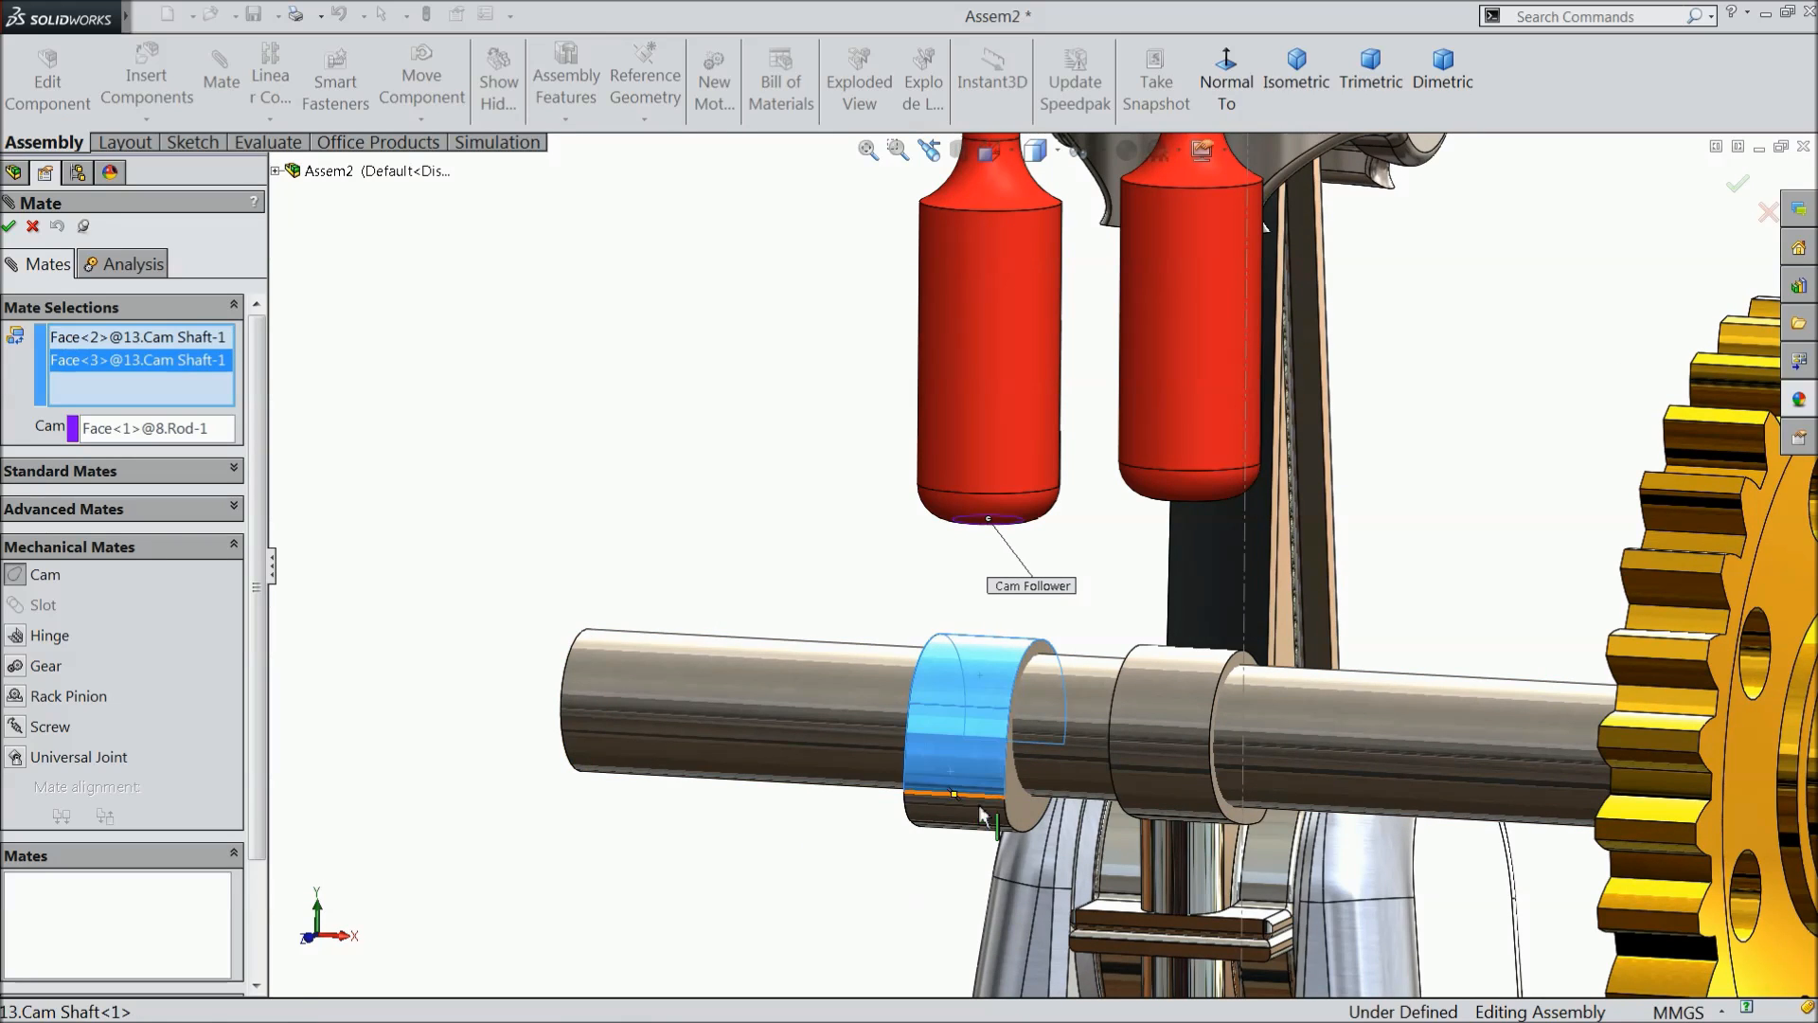
pyautogui.moveTo(947, 786); pyautogui.dragTo(974, 656, button='middle')
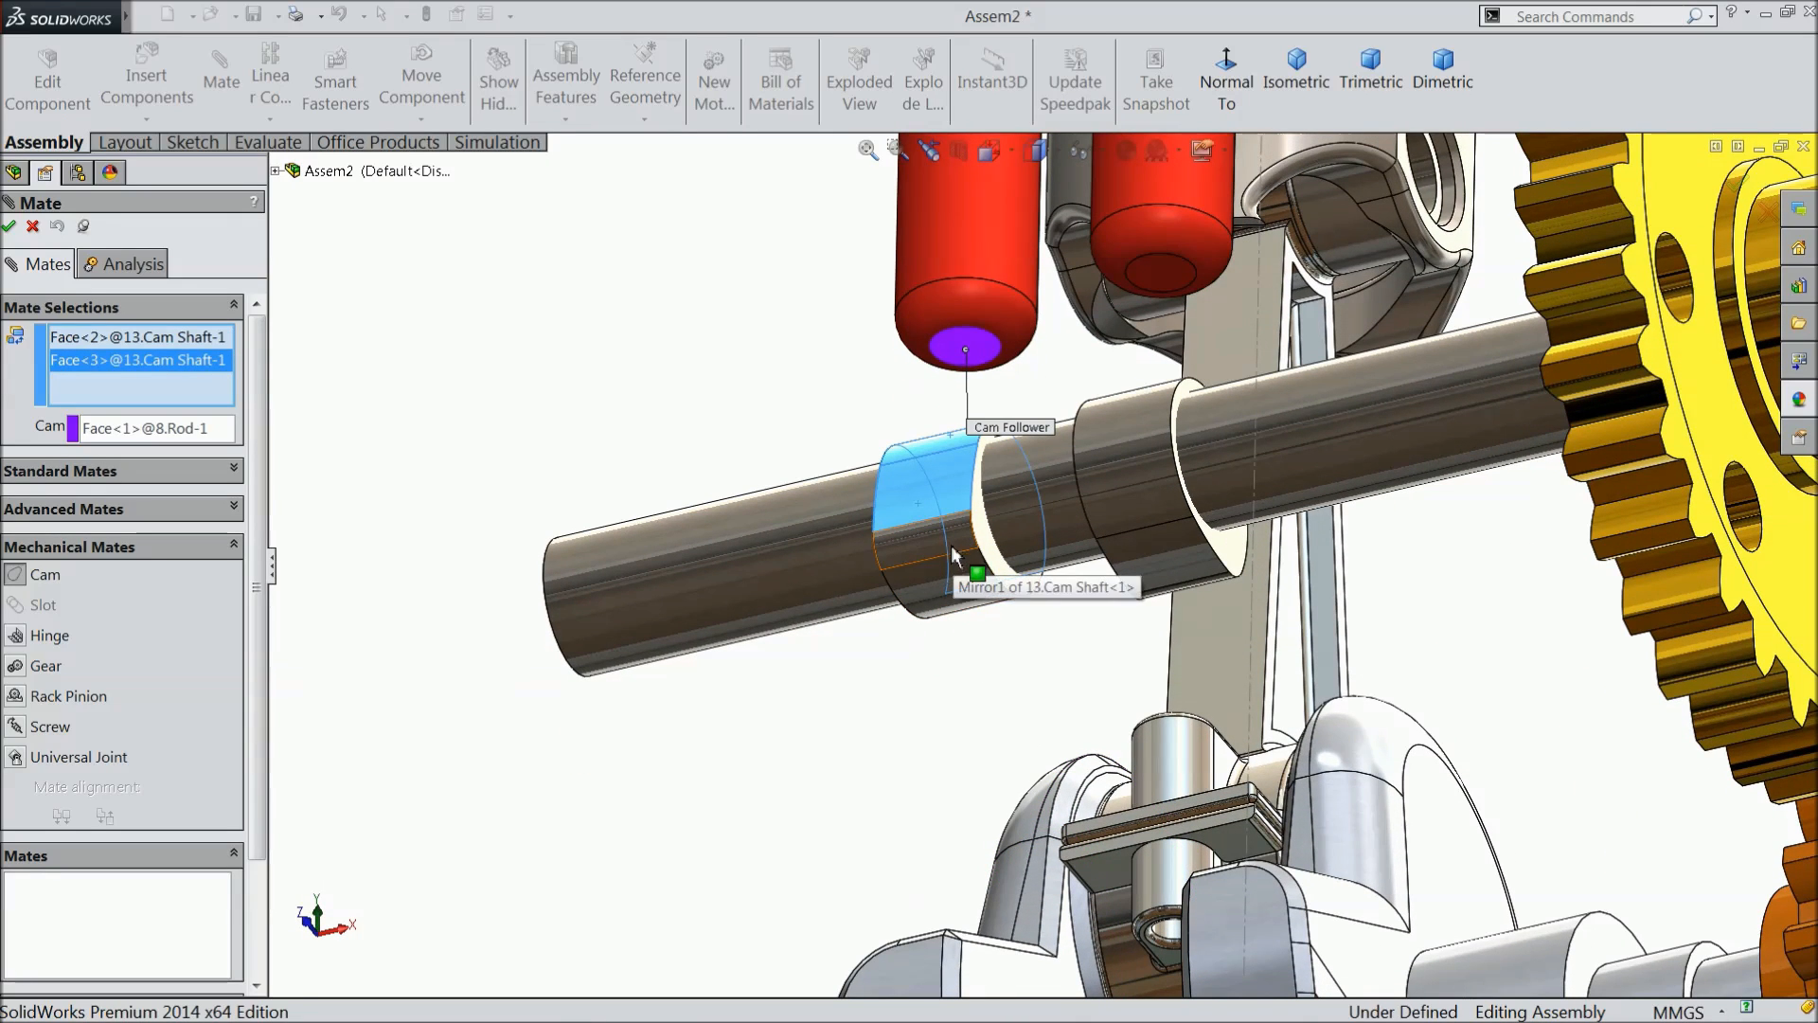
pyautogui.click(966, 572)
pyautogui.moveTo(959, 640); pyautogui.dragTo(915, 628, button='middle')
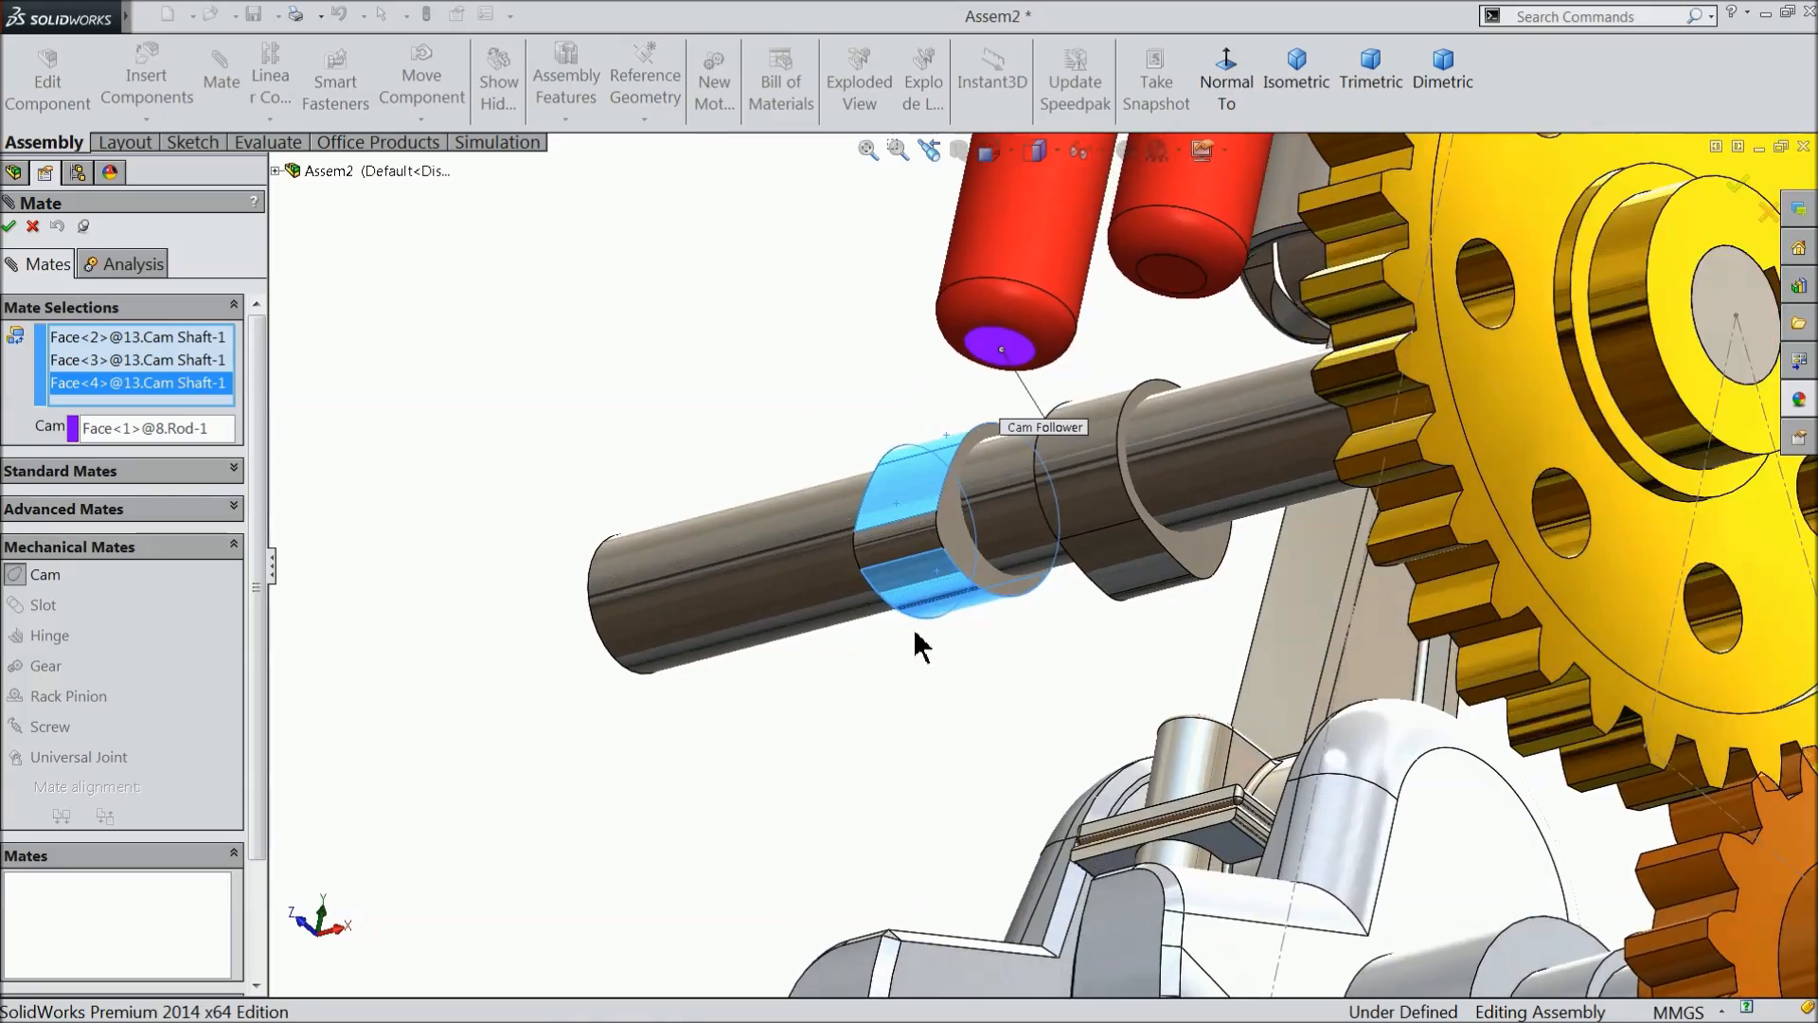
pyautogui.scroll(-3, 924, 553)
pyautogui.click(929, 557)
pyautogui.moveTo(1028, 674); pyautogui.dragTo(1125, 862, button='middle')
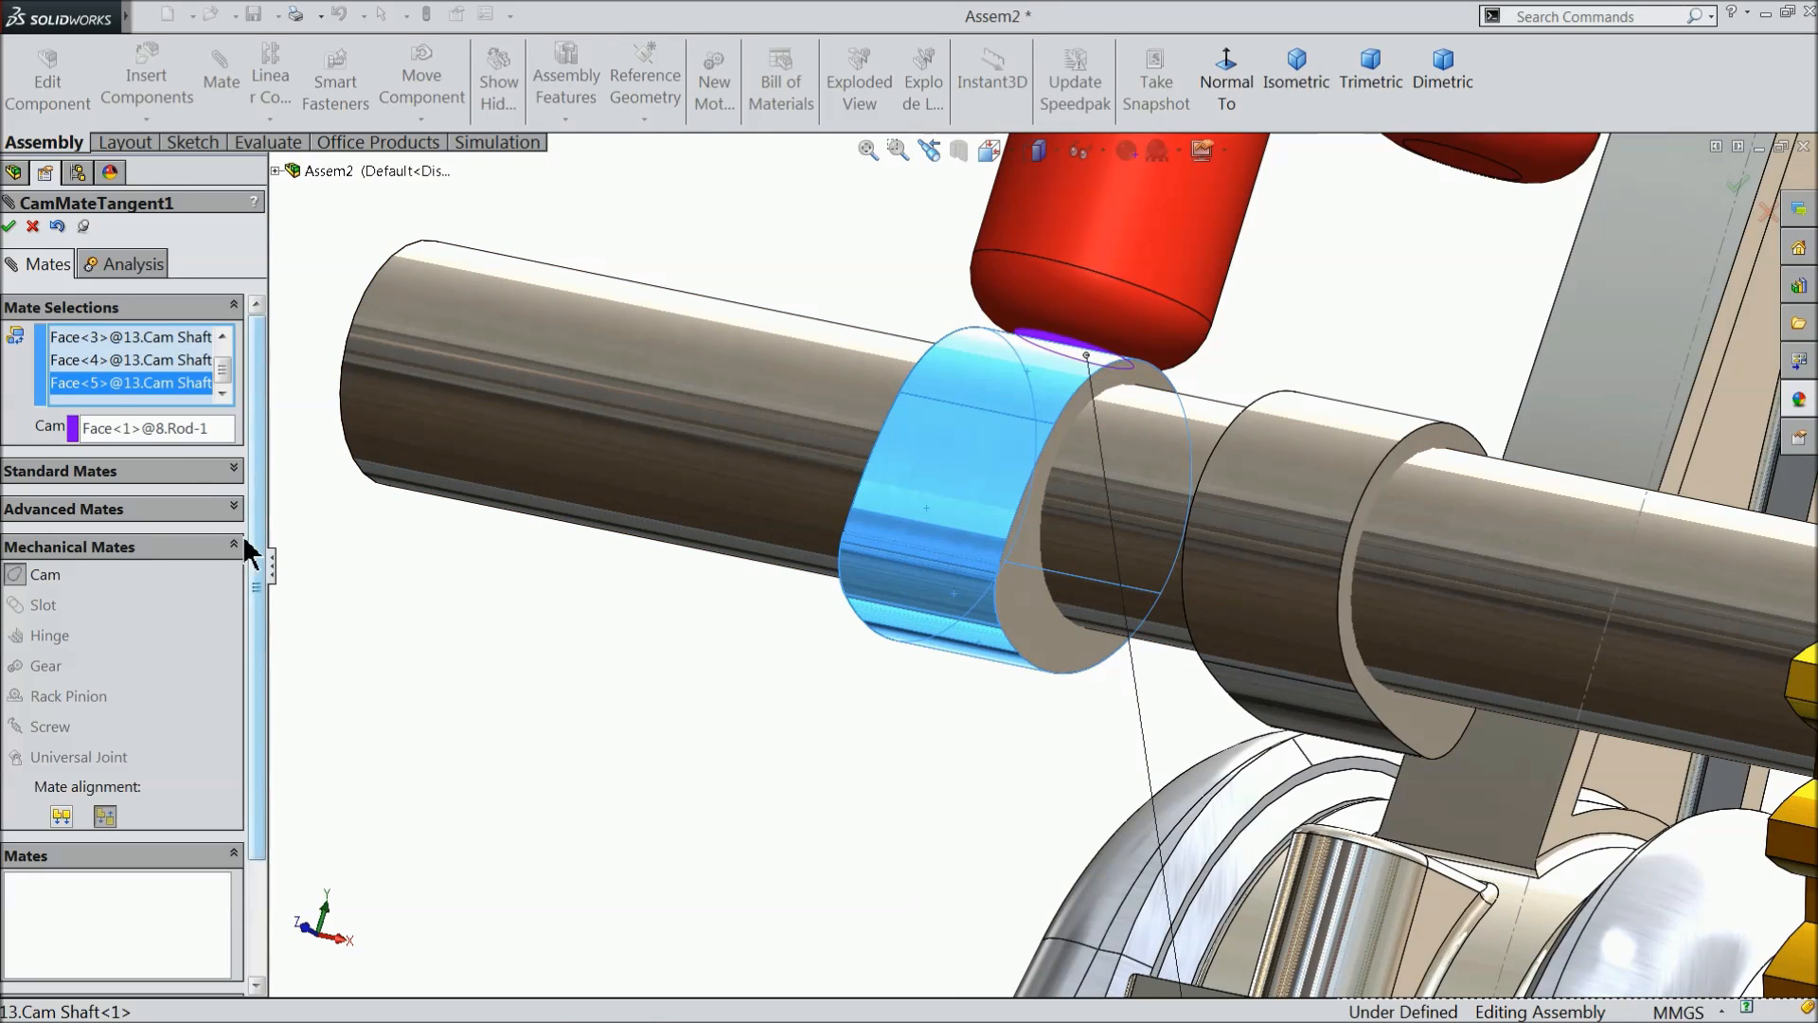
pyautogui.click(10, 227)
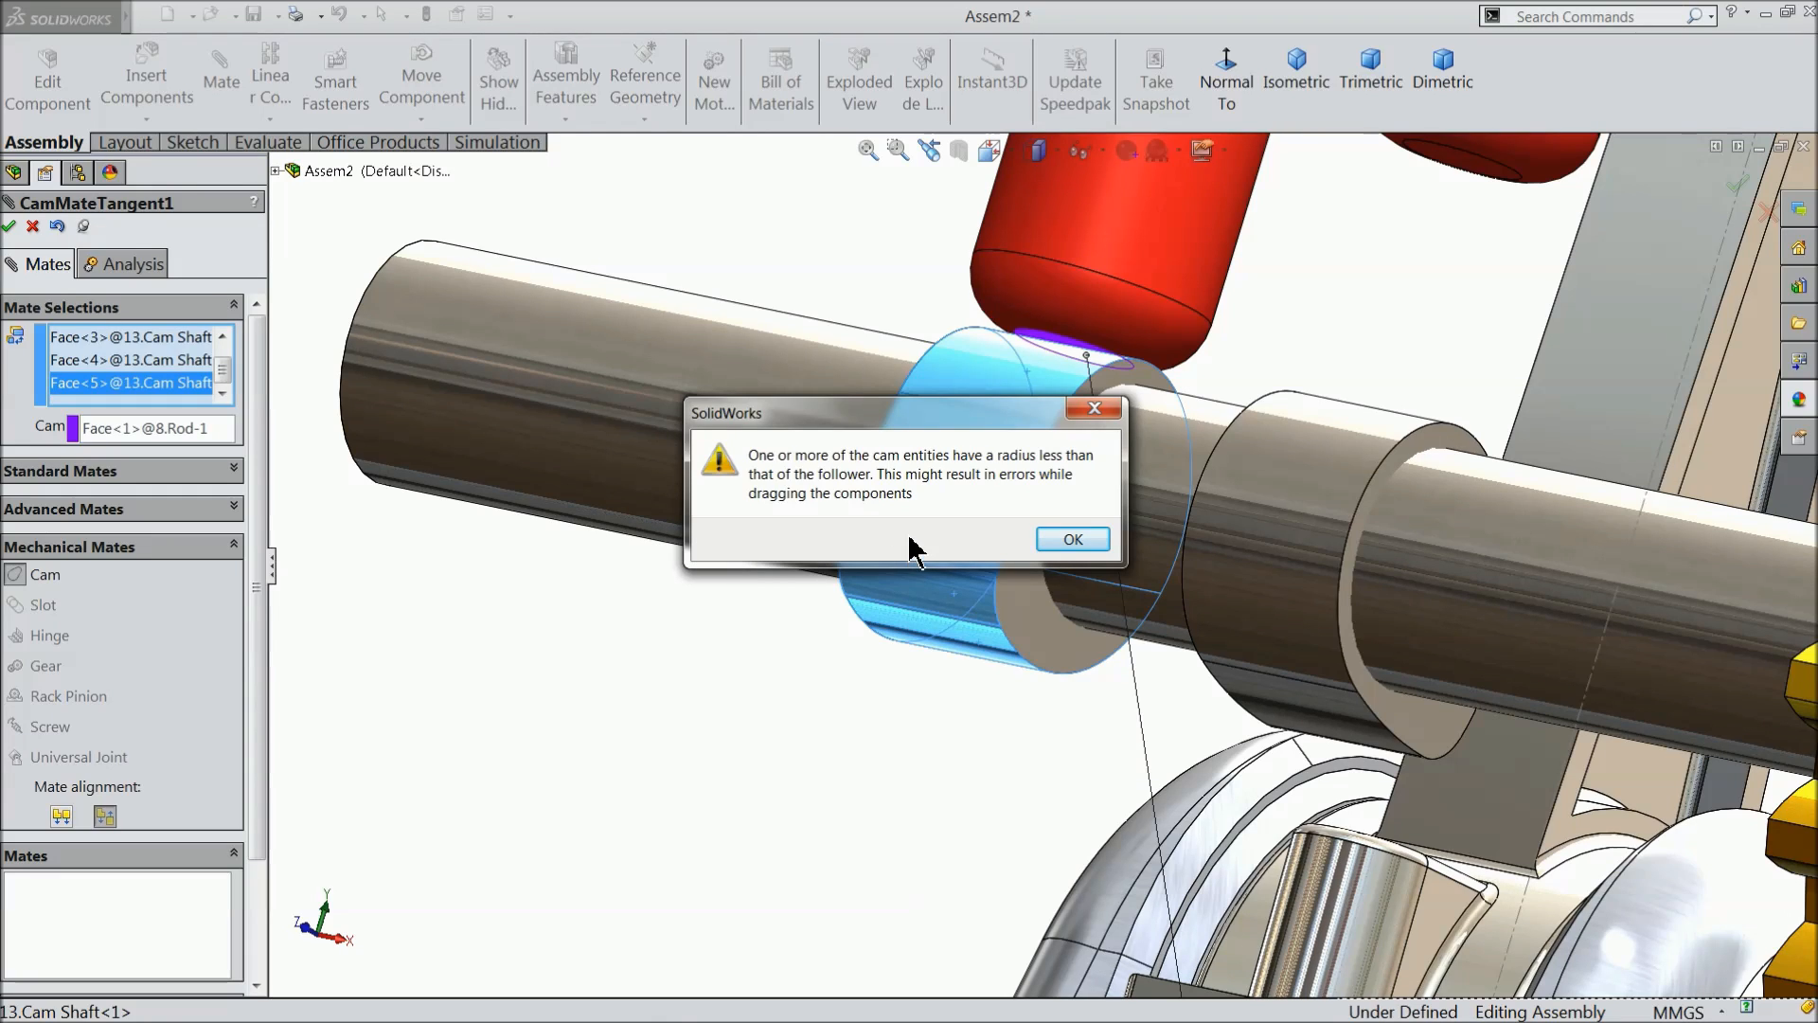
pyautogui.click(1070, 540)
# - Start another Cam mate with the flat bottom face of the red rod nearer the gears as the cam follower
pyautogui.scroll(3, 911, 569)
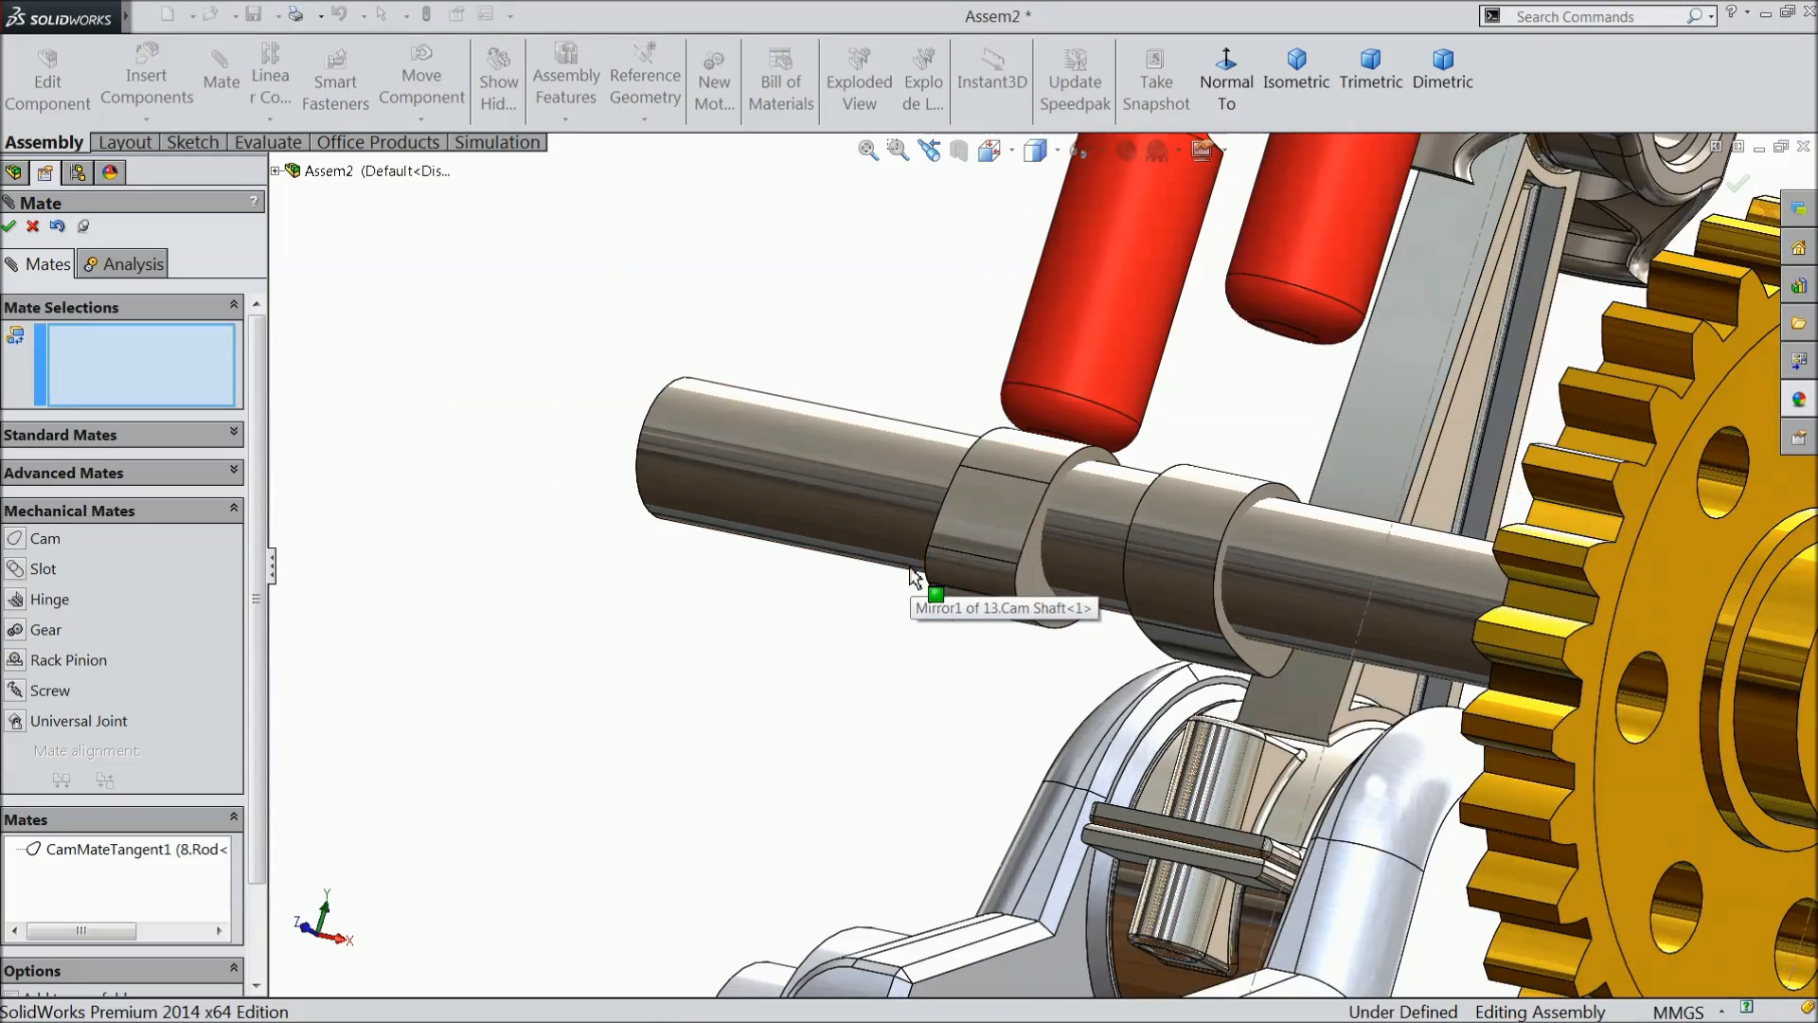
pyautogui.scroll(2, 1040, 535)
pyautogui.moveTo(1037, 488); pyautogui.dragTo(769, 565, button='middle')
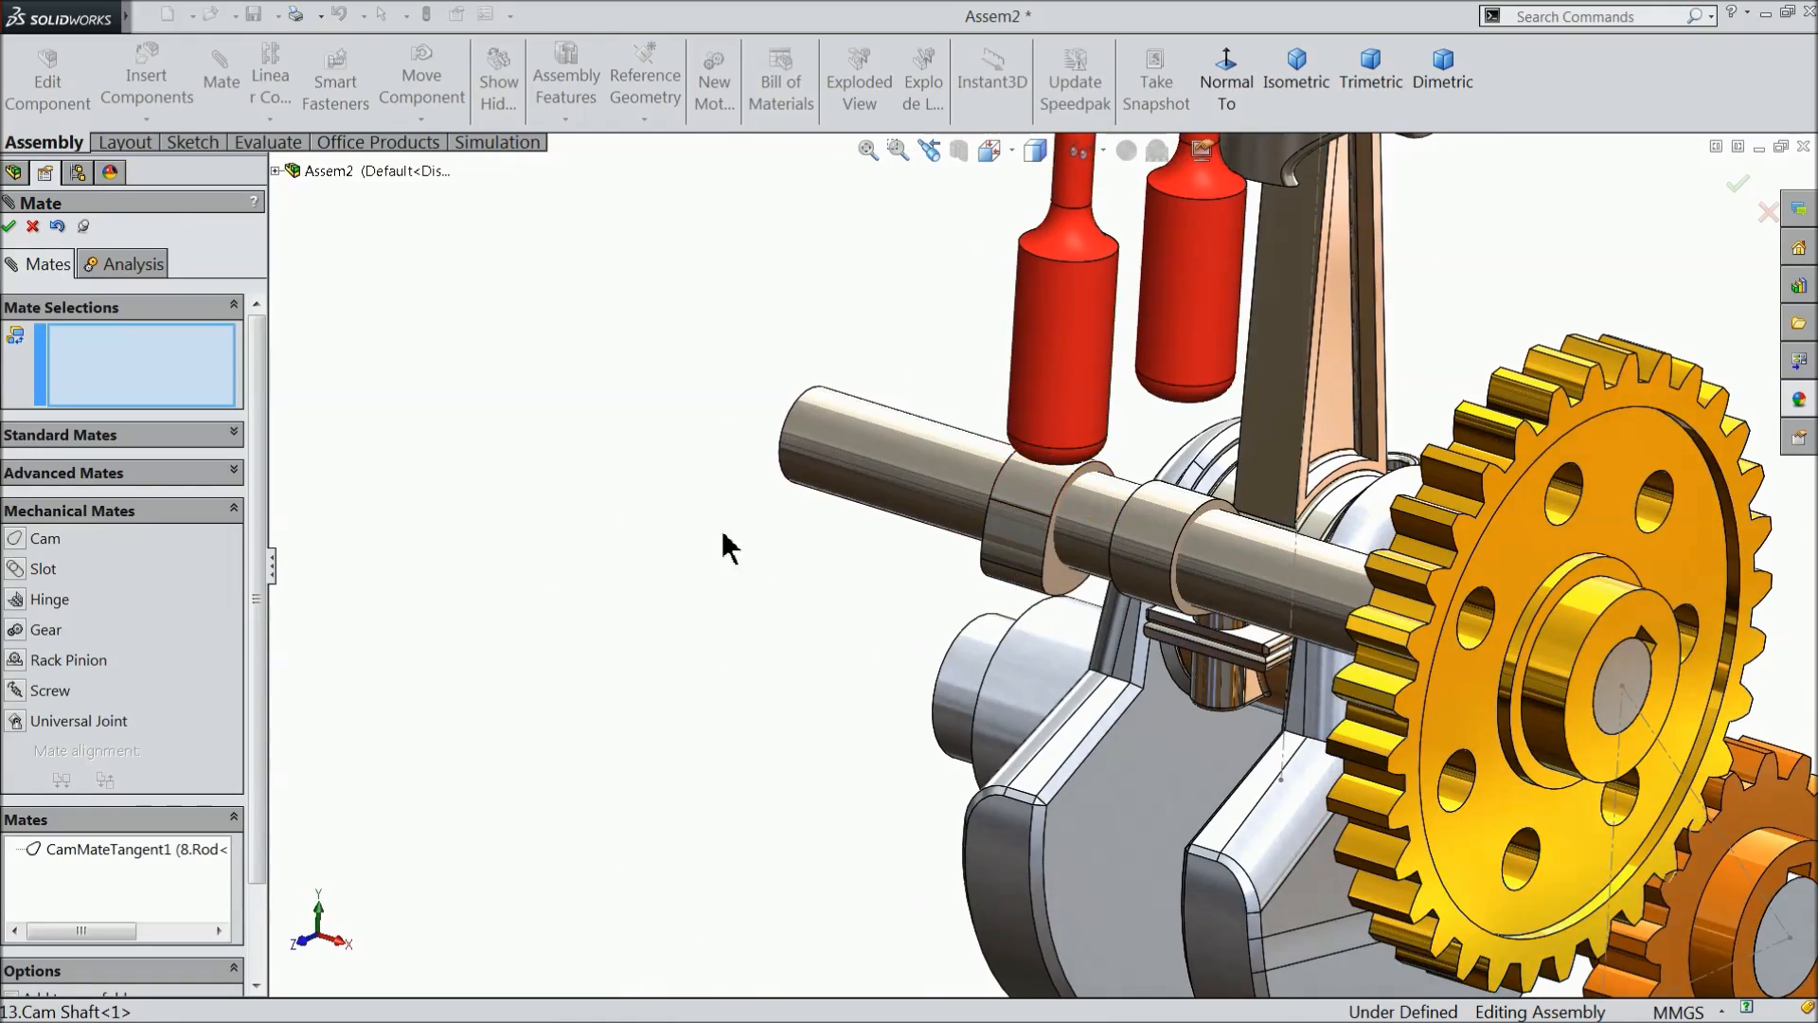
pyautogui.scroll(-3, 1336, 485)
pyautogui.moveTo(1103, 410); pyautogui.dragTo(1115, 292, button='middle')
pyautogui.scroll(4, 1143, 445)
pyautogui.scroll(-4, 1215, 344)
pyautogui.moveTo(1204, 390); pyautogui.dragTo(1205, 327, button='middle')
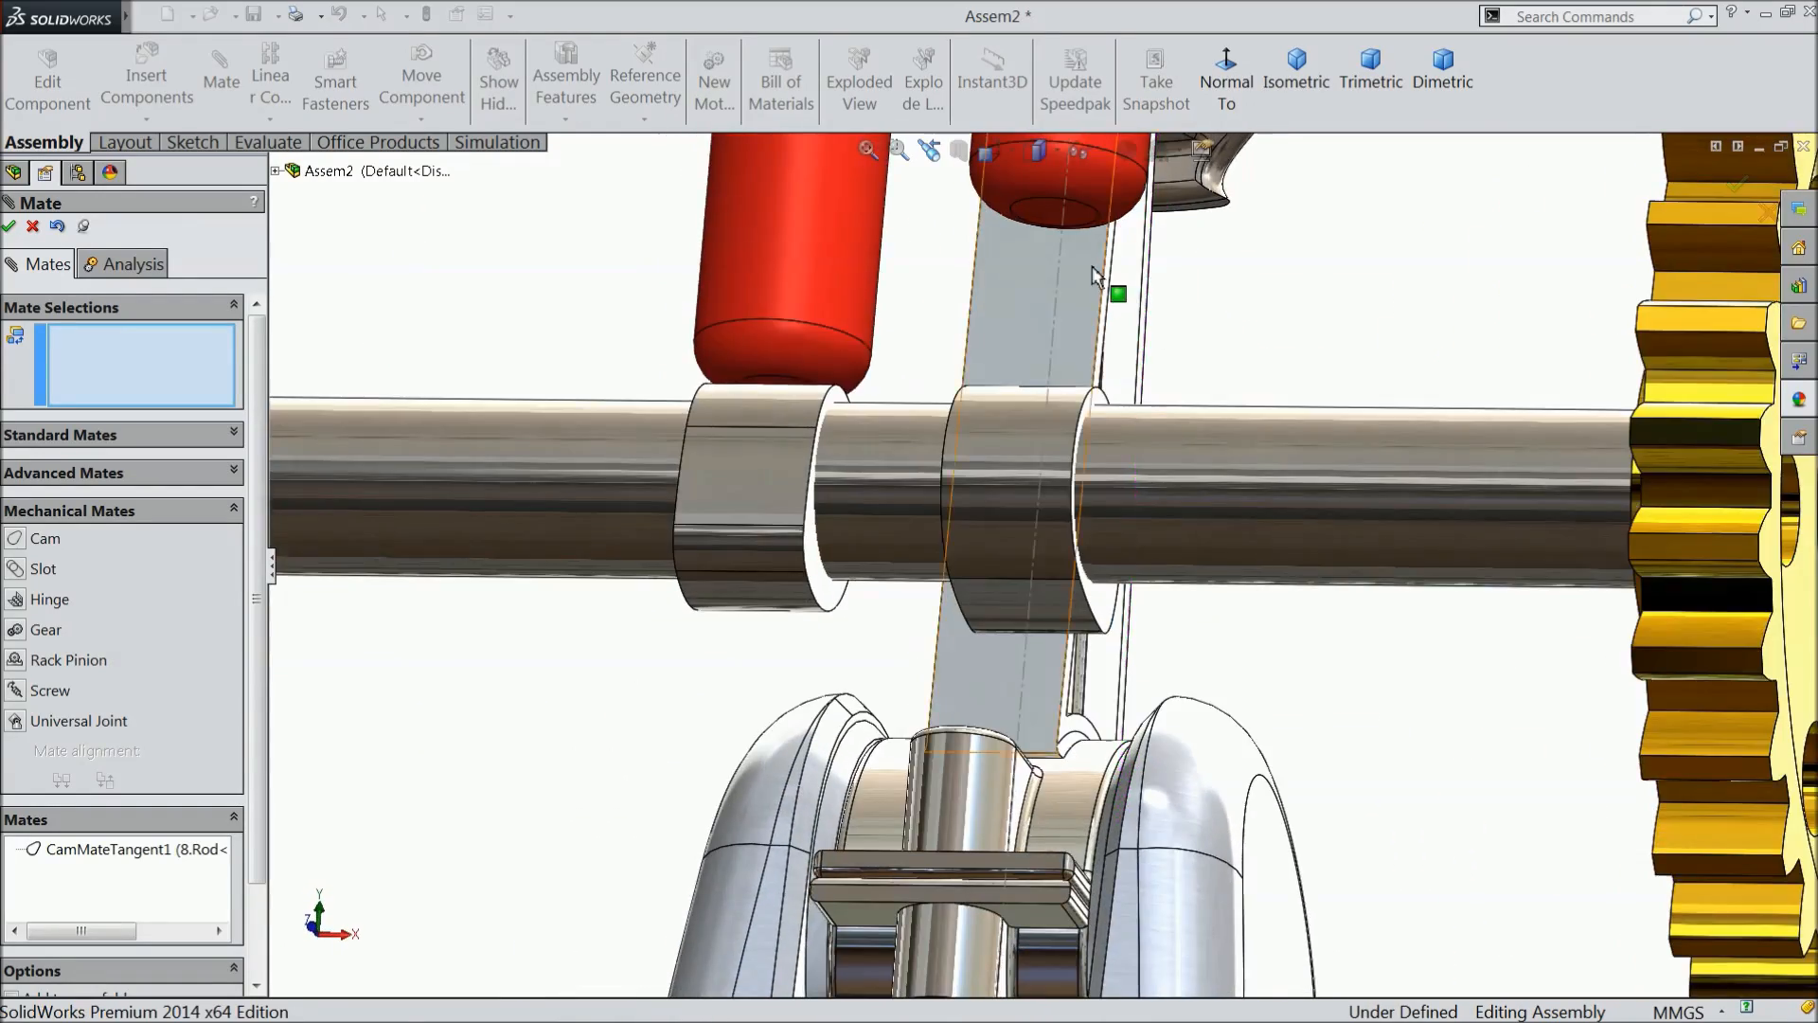
pyautogui.scroll(-3, 1062, 214)
pyautogui.click(998, 227)
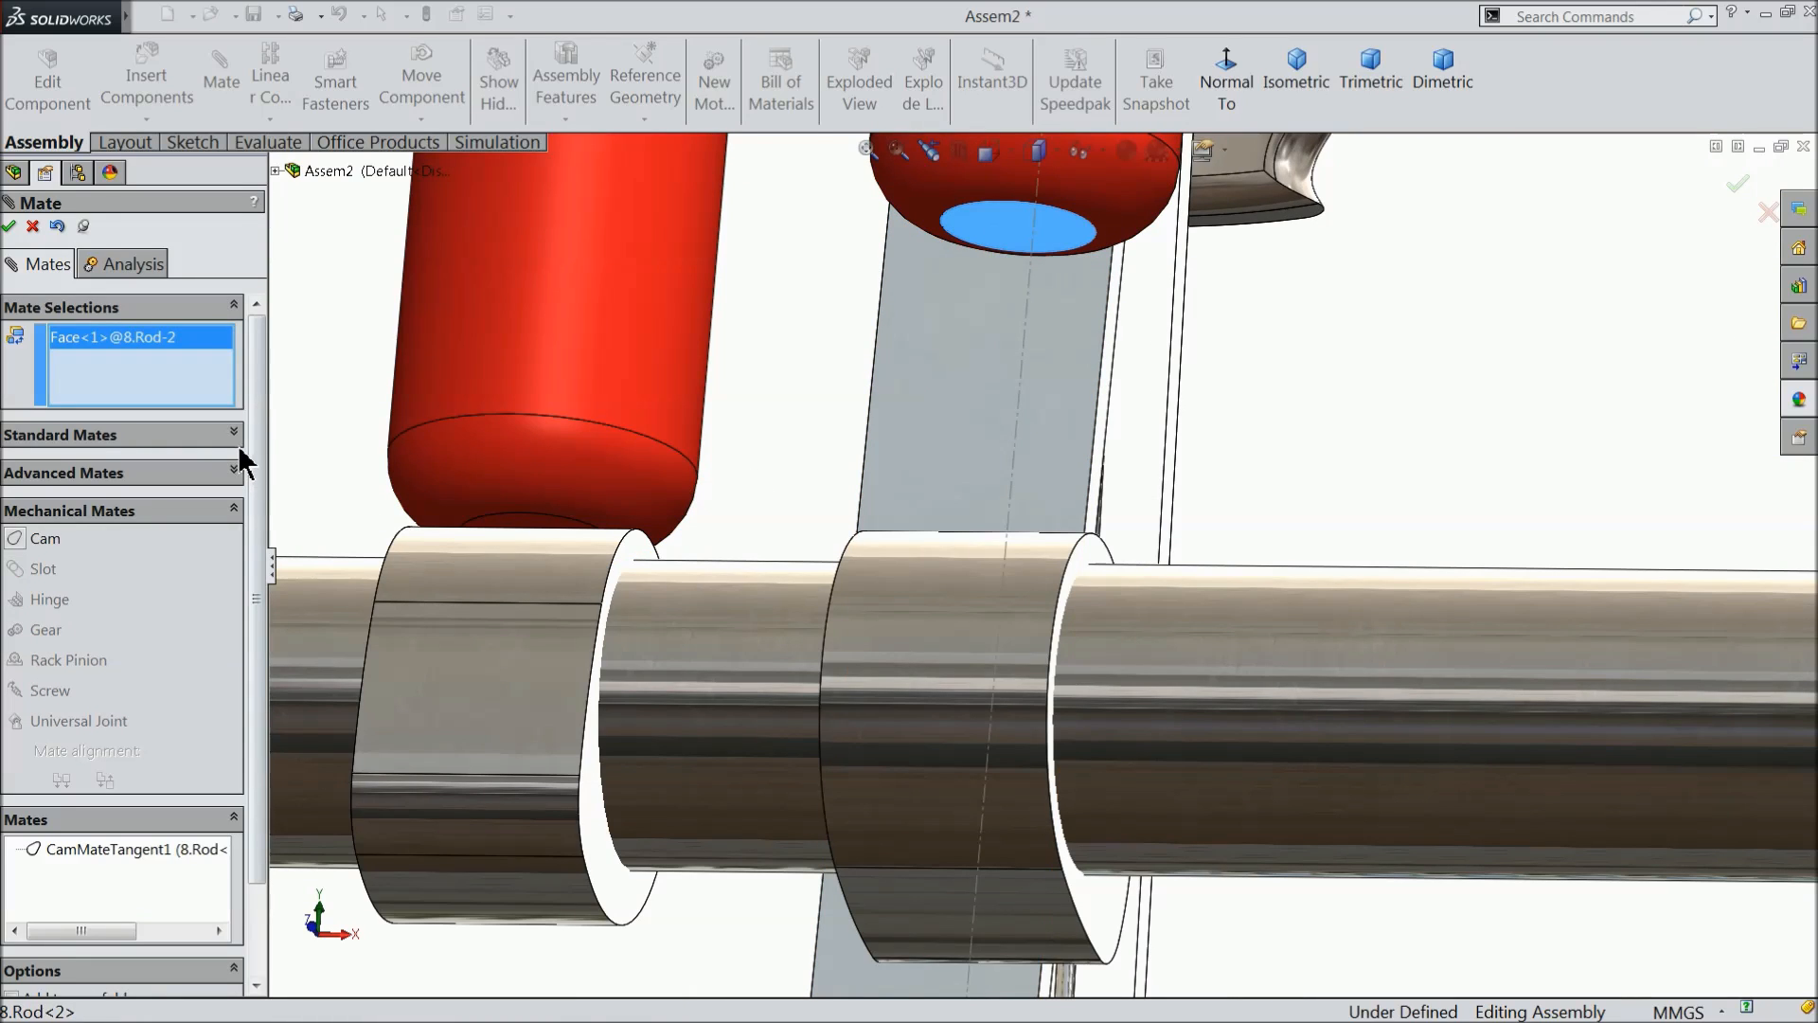
pyautogui.click(36, 540)
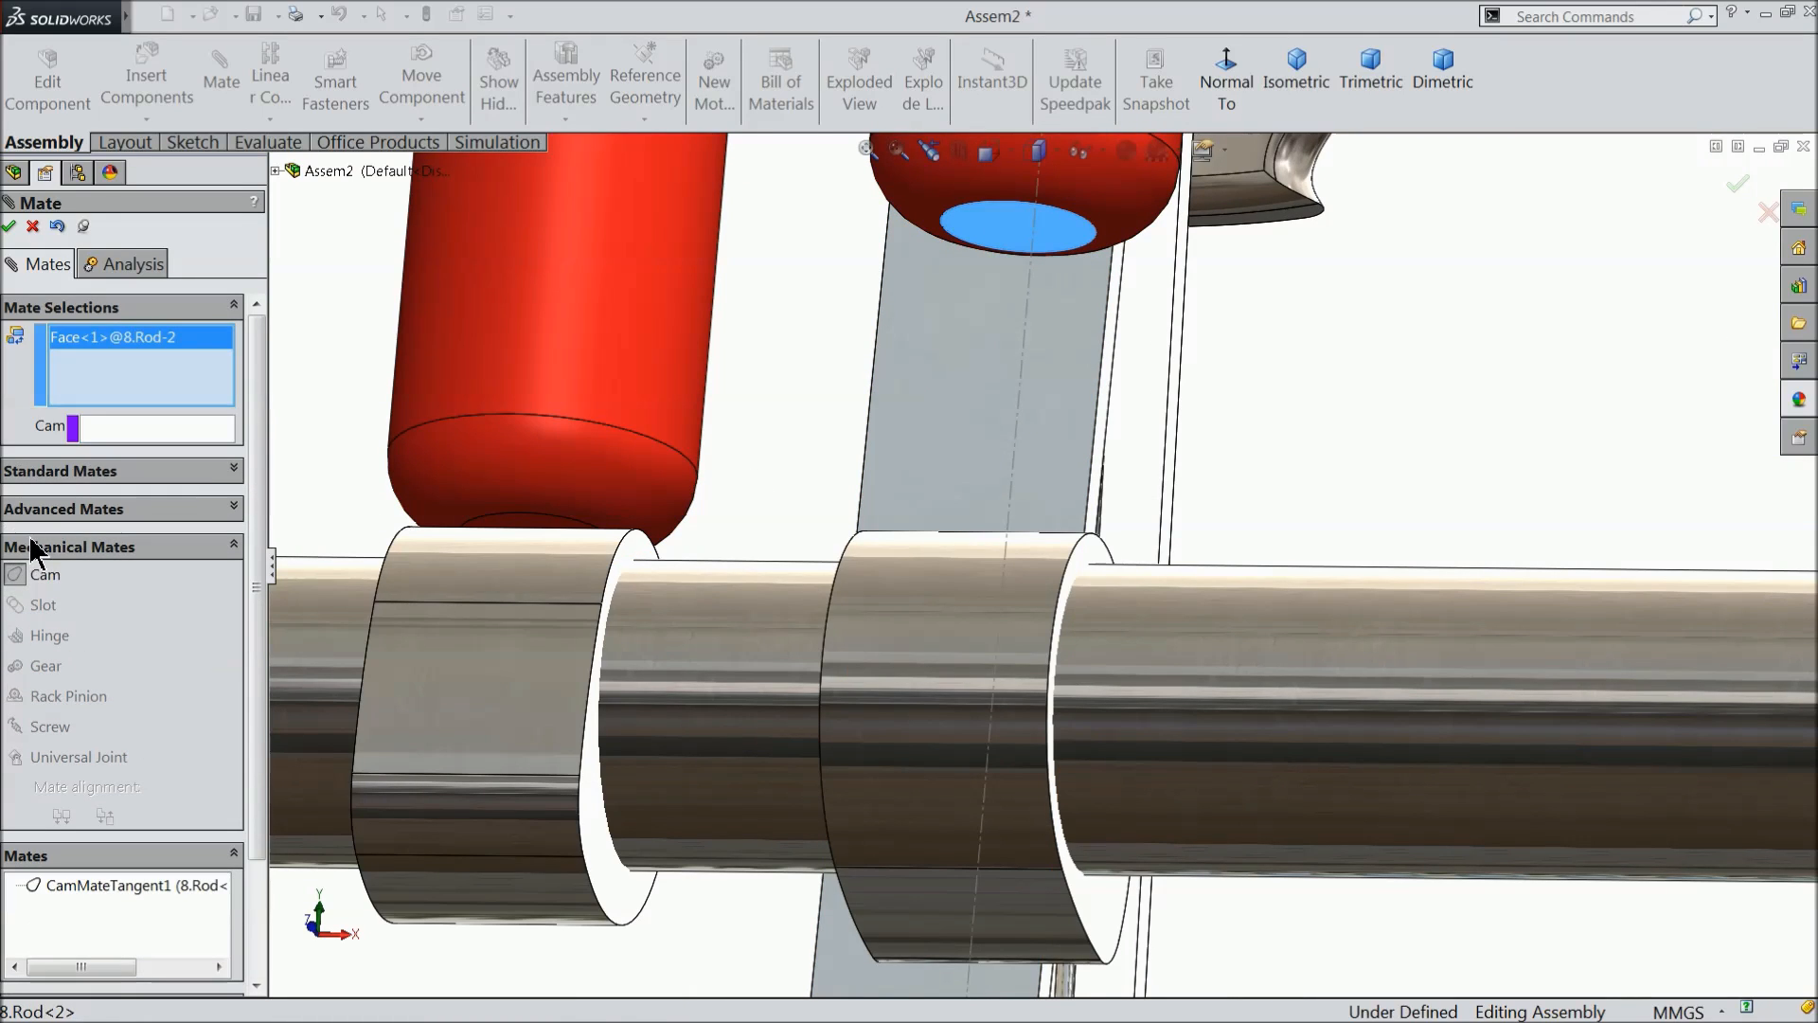
pyautogui.rightClick(104, 369)
pyautogui.click(180, 369)
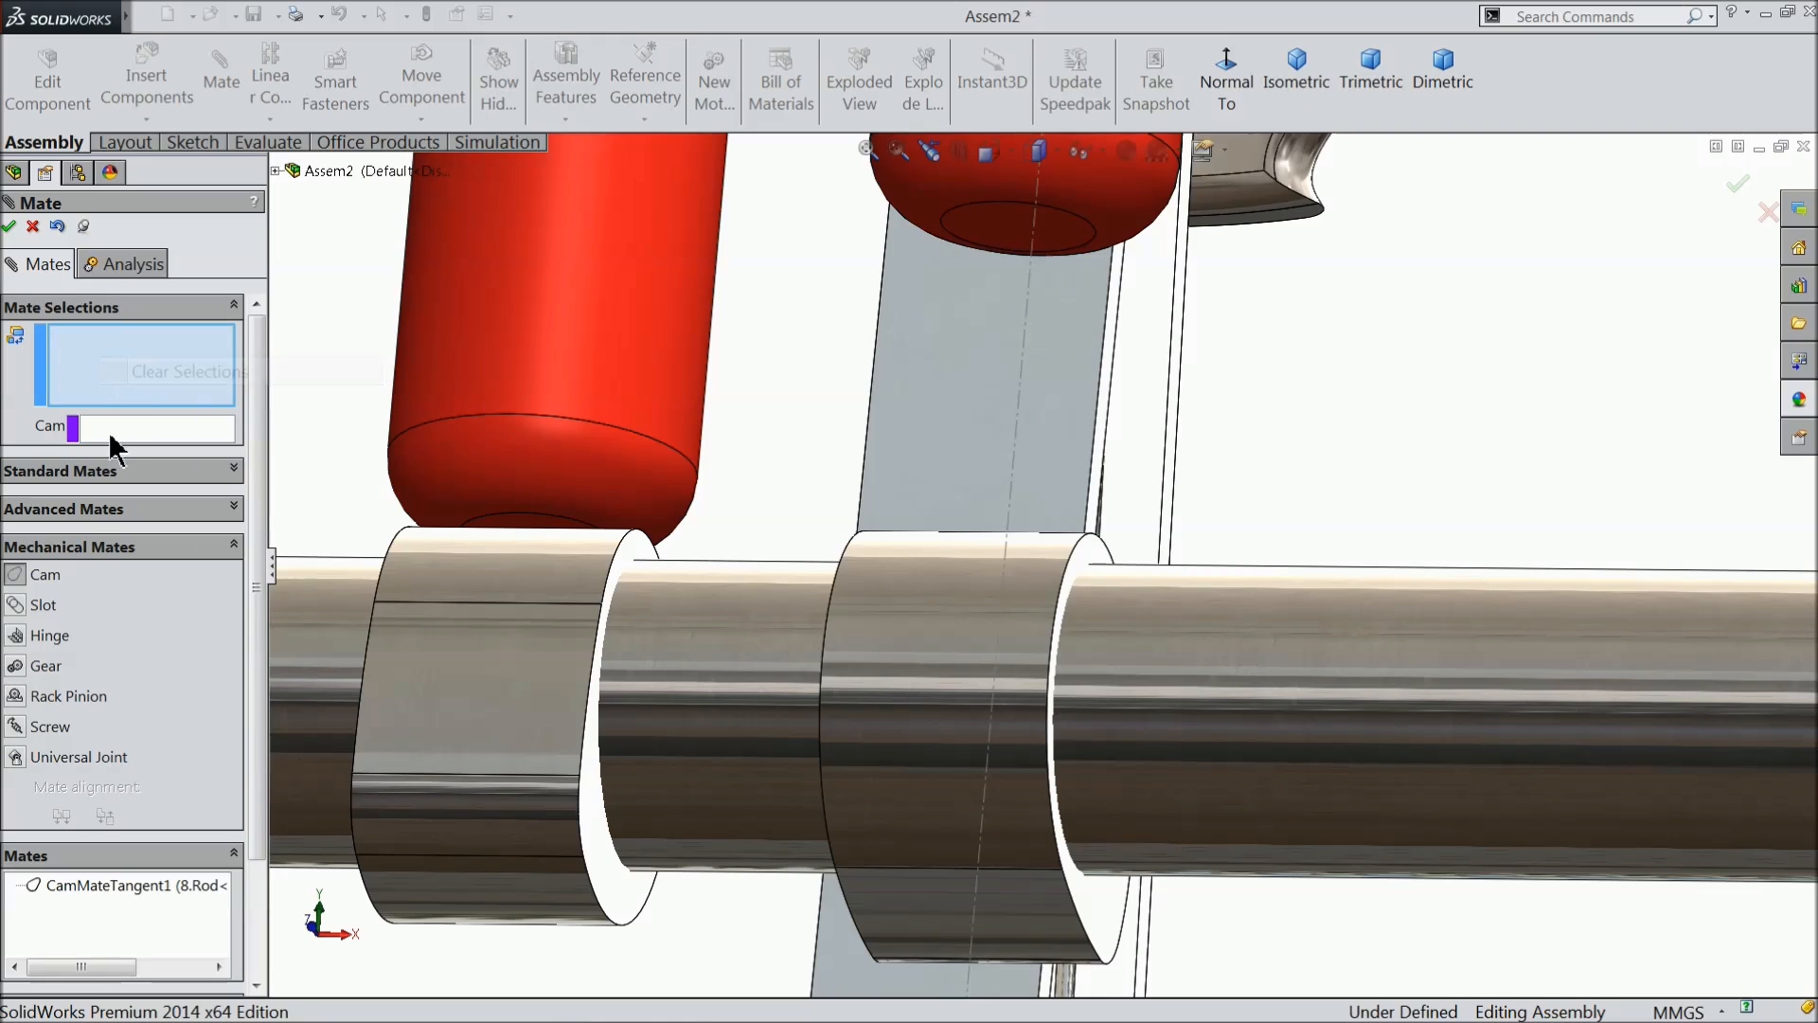
pyautogui.click(156, 428)
pyautogui.click(1067, 244)
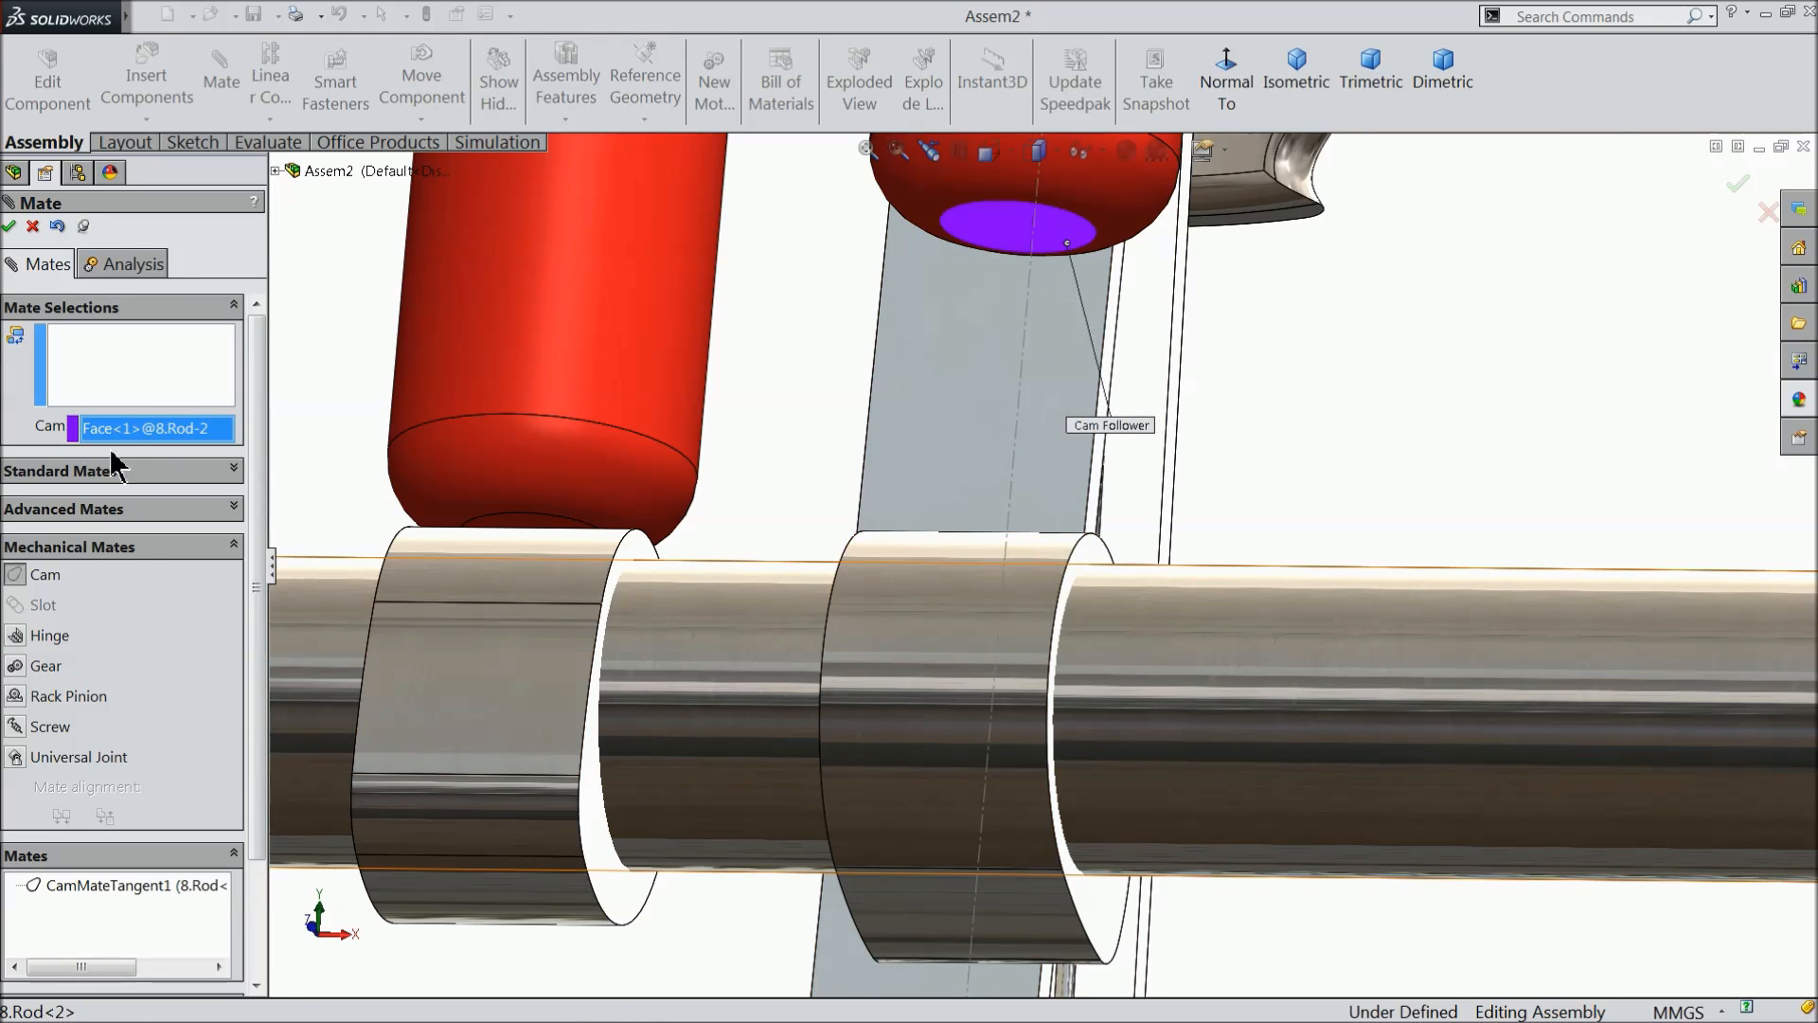
# - Select all four outer faces of the cam nearer the gears as the cam path, accept the Cam mate and finish mating
pyautogui.click(167, 366)
pyautogui.click(934, 591)
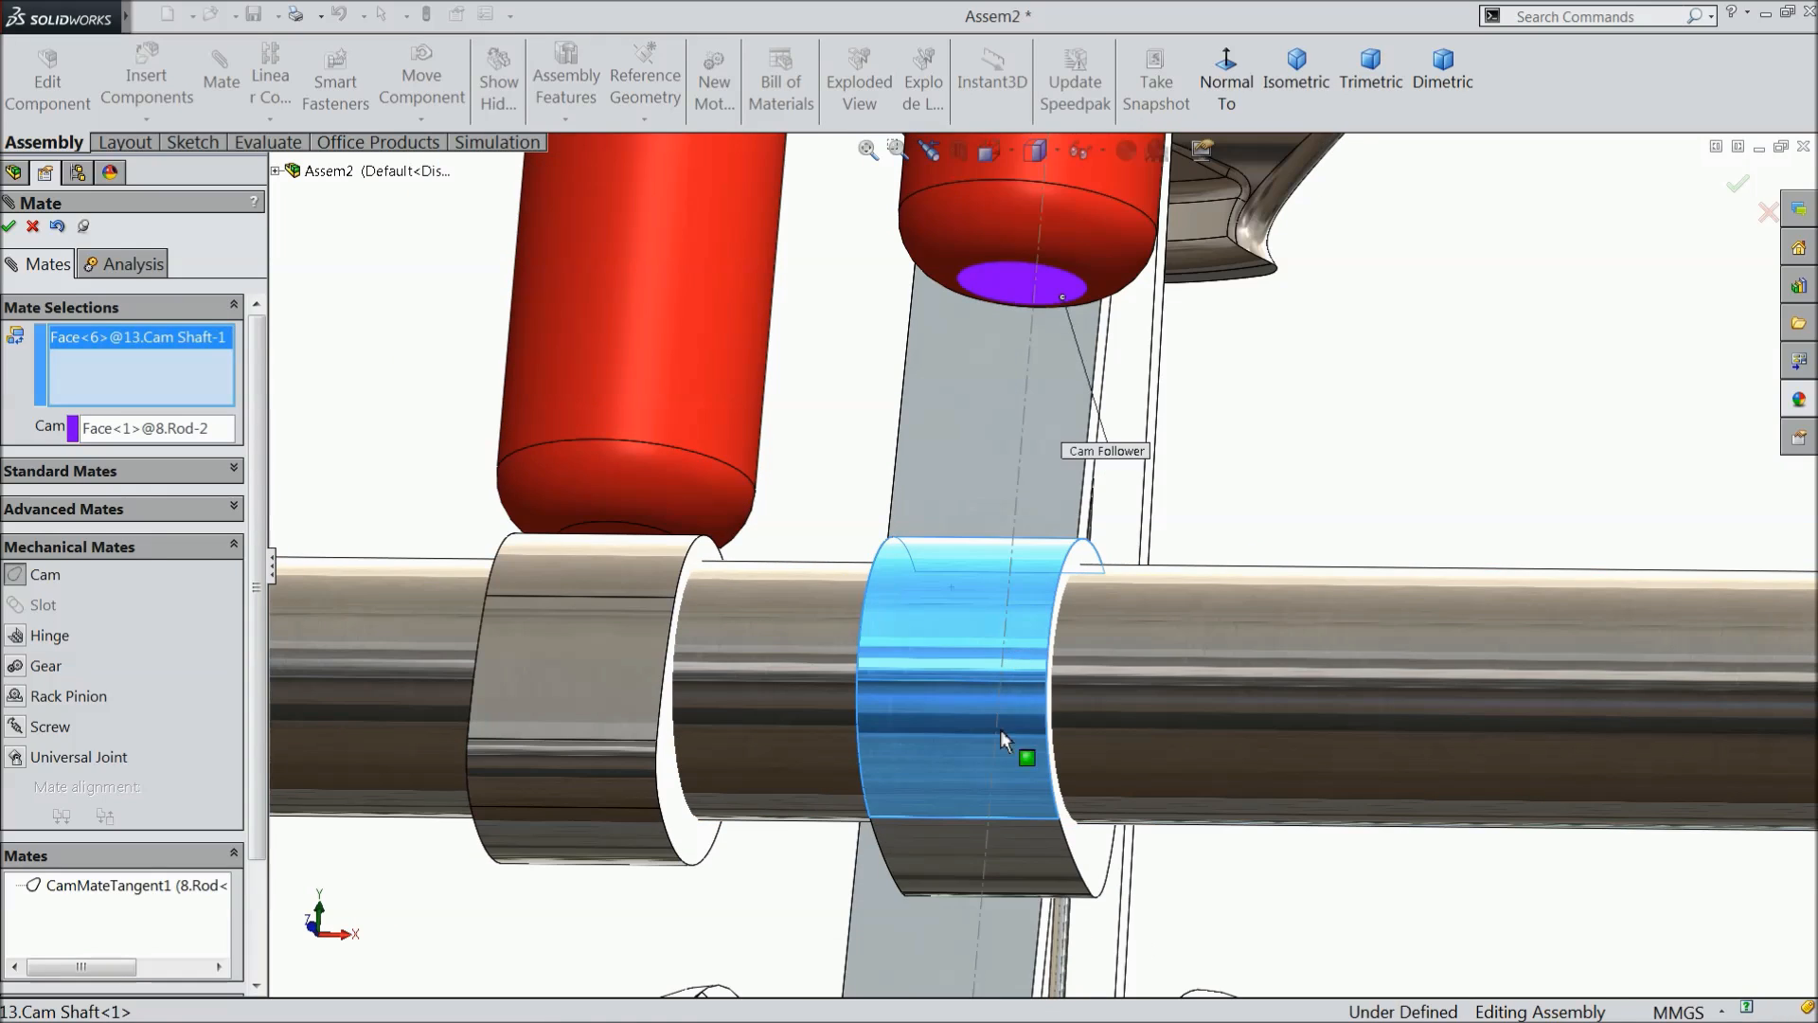
pyautogui.click(1021, 857)
pyautogui.moveTo(1020, 857); pyautogui.dragTo(964, 771, button='middle')
pyautogui.scroll(-3, 1068, 805)
pyautogui.click(1051, 853)
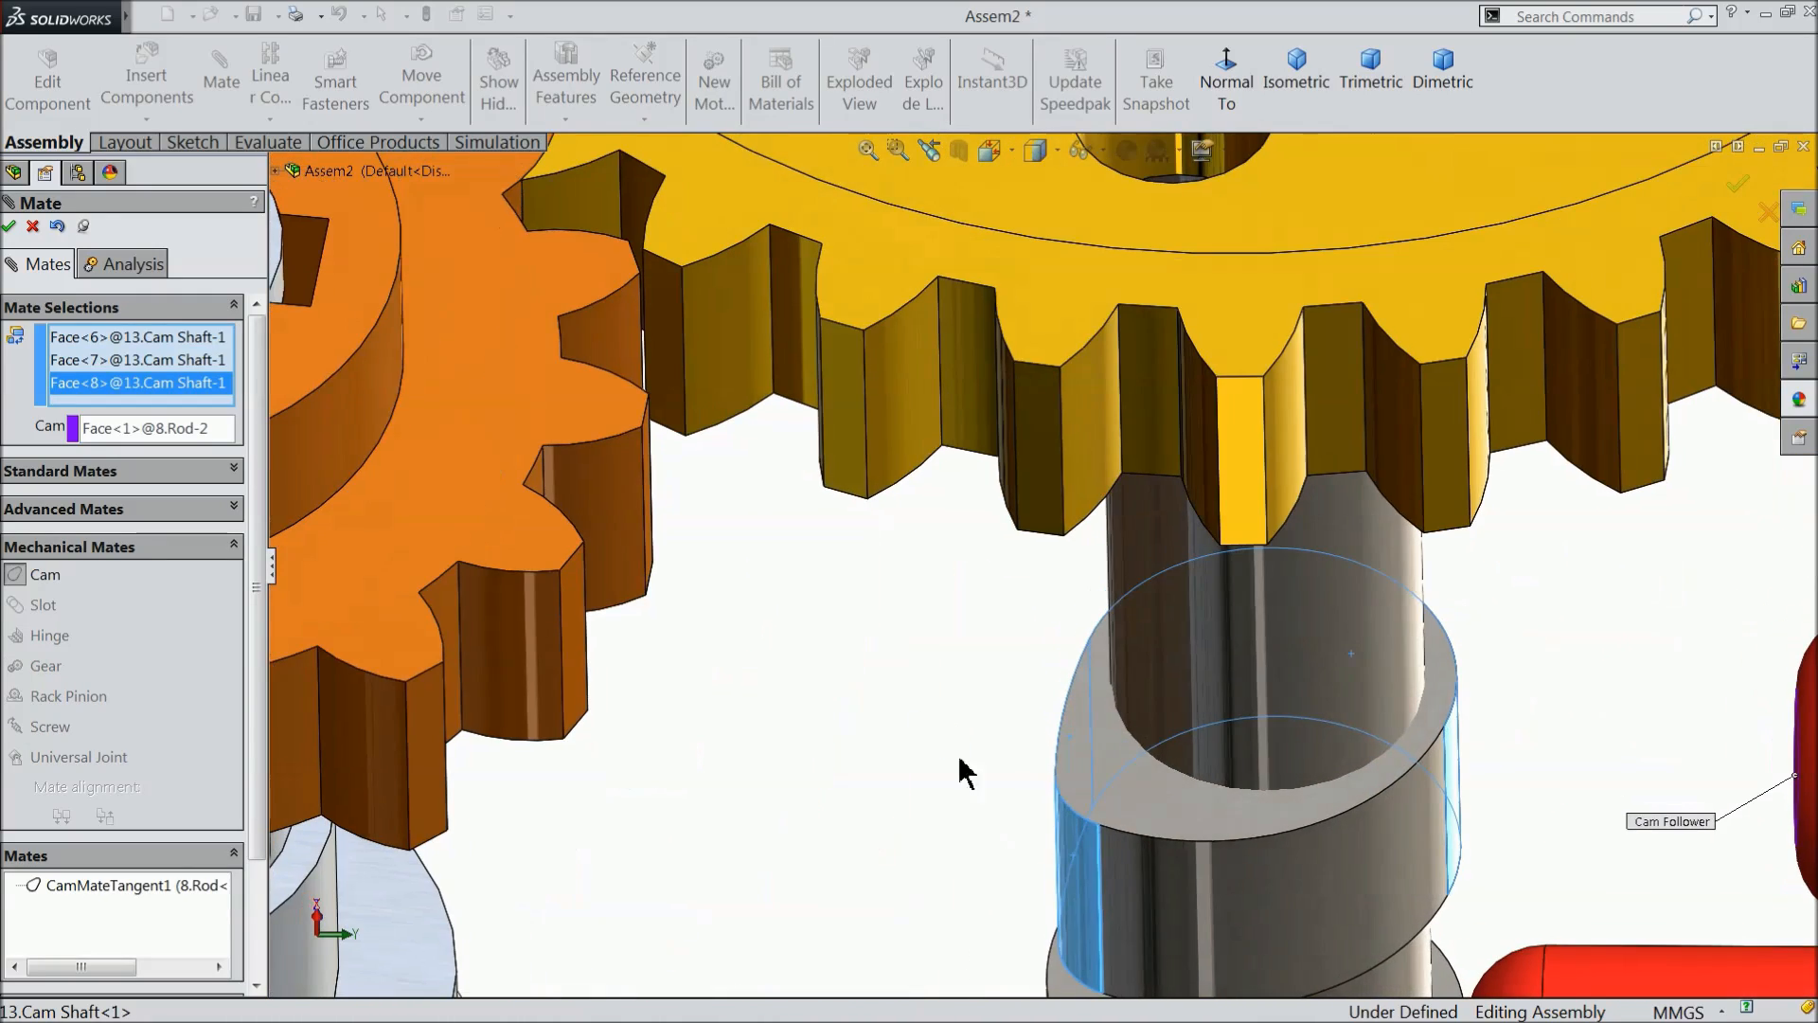
pyautogui.click(1278, 871)
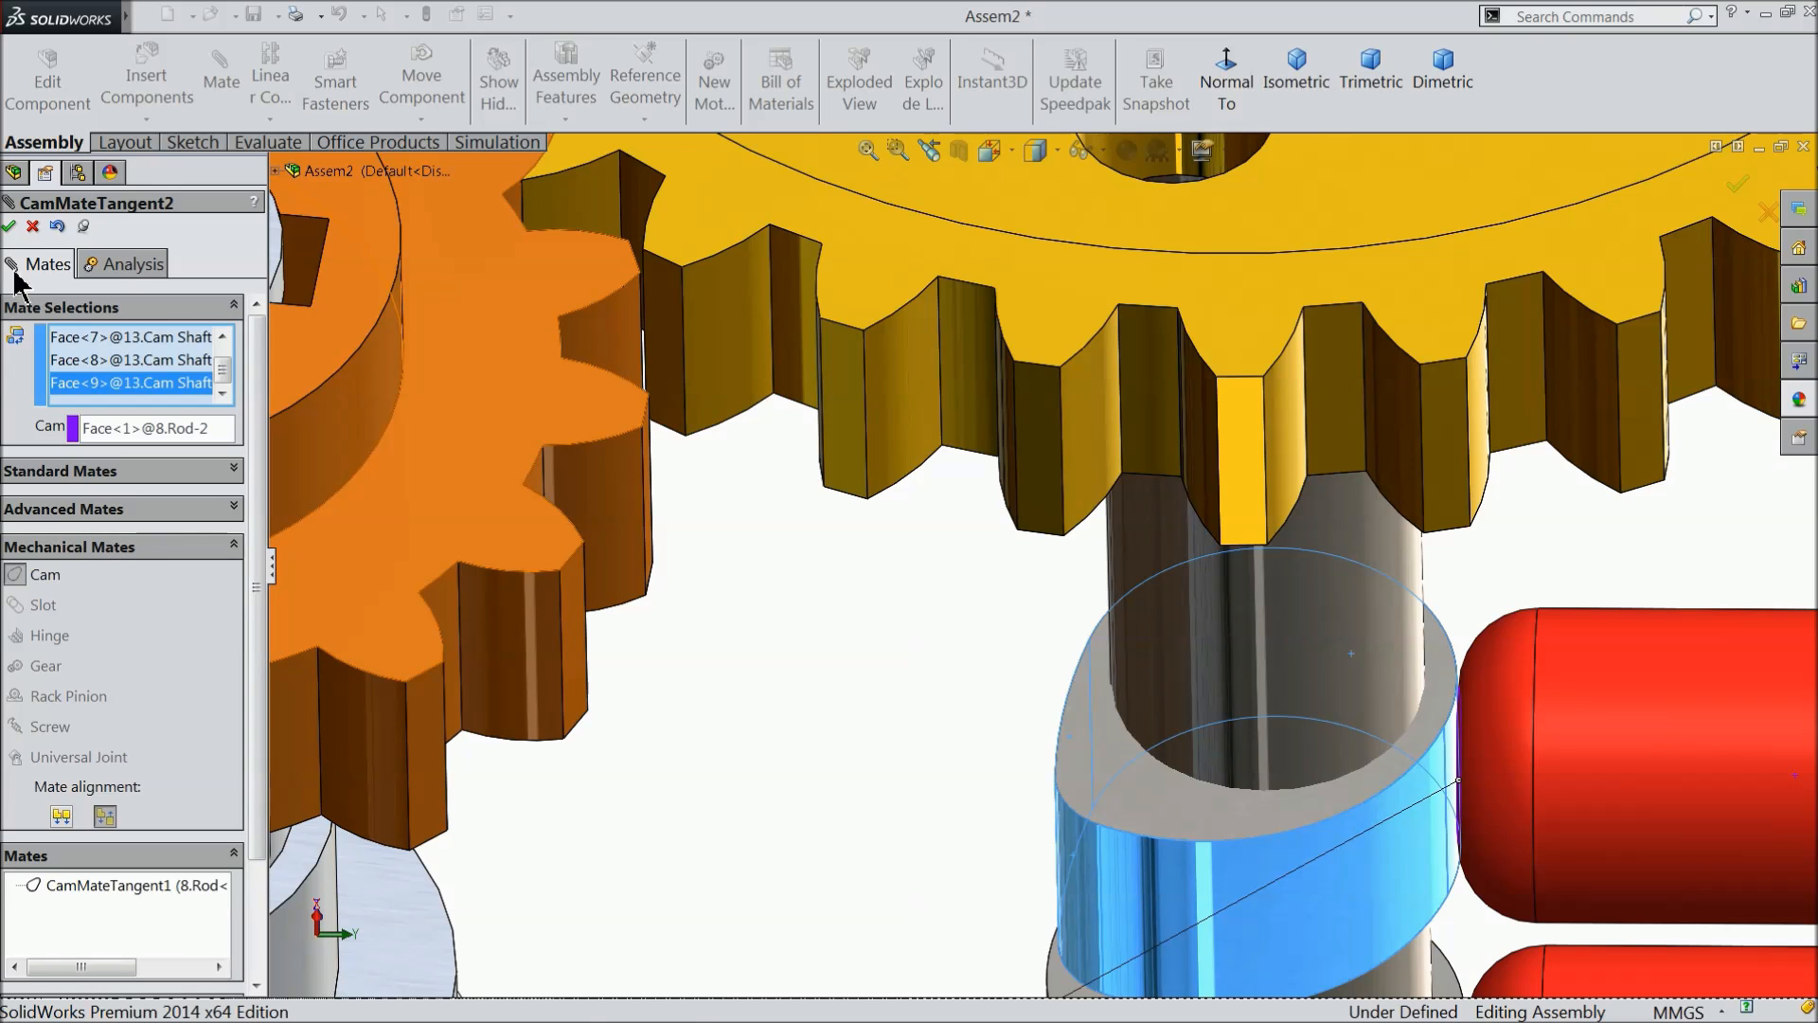
pyautogui.click(8, 228)
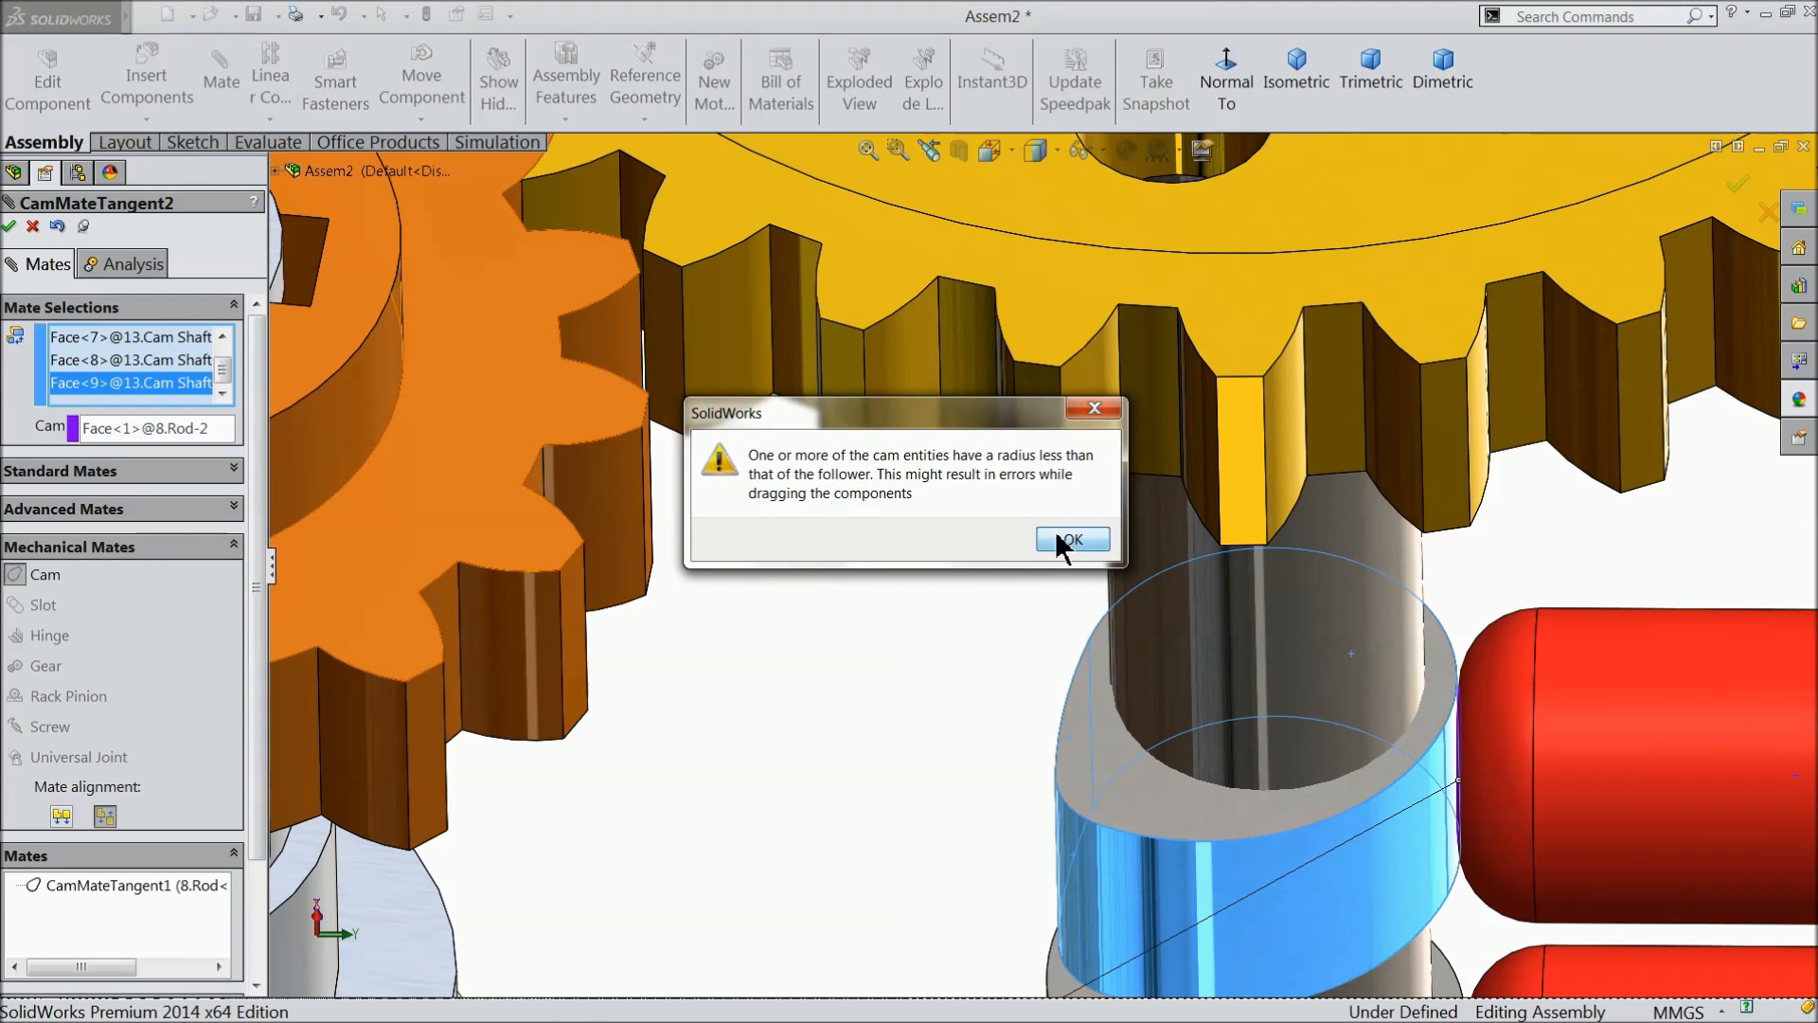
pyautogui.click(1063, 539)
pyautogui.click(8, 227)
# - Turn the large yellow gear to check how both red rods follow the cams
pyautogui.scroll(10, 1118, 595)
pyautogui.moveTo(1116, 594); pyautogui.dragTo(960, 641, button='middle')
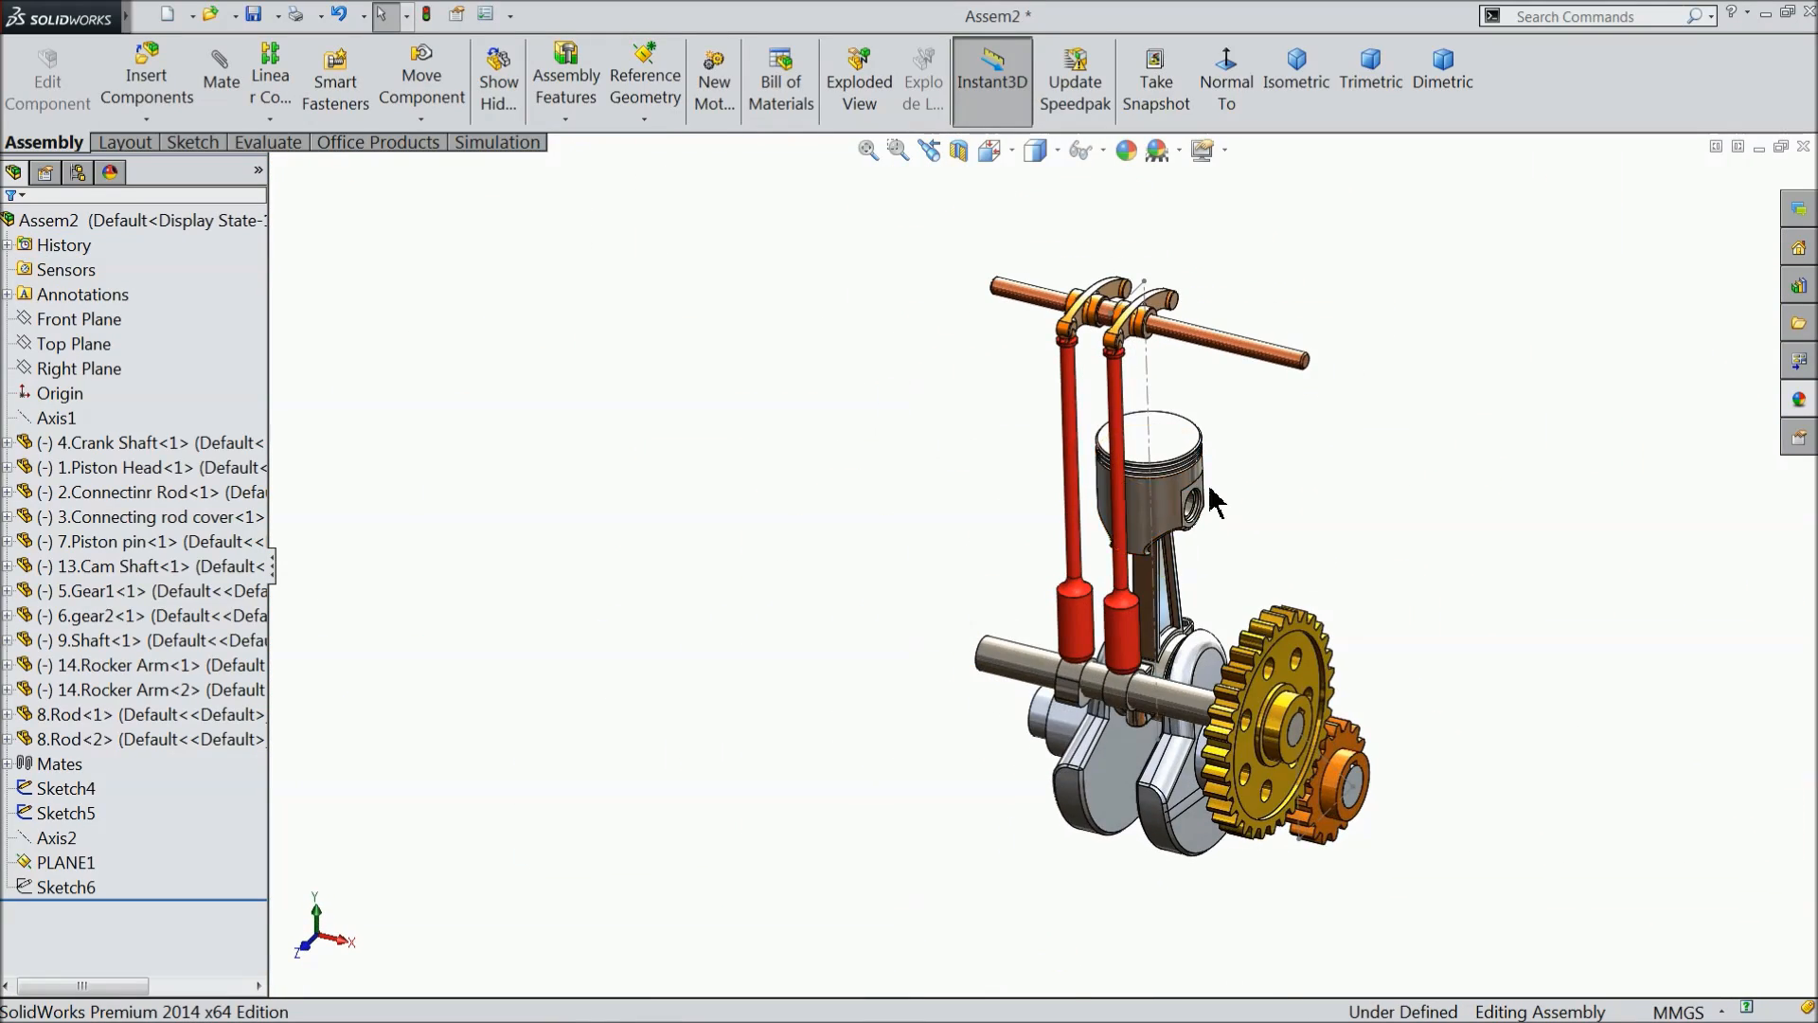
pyautogui.scroll(-5, 1297, 531)
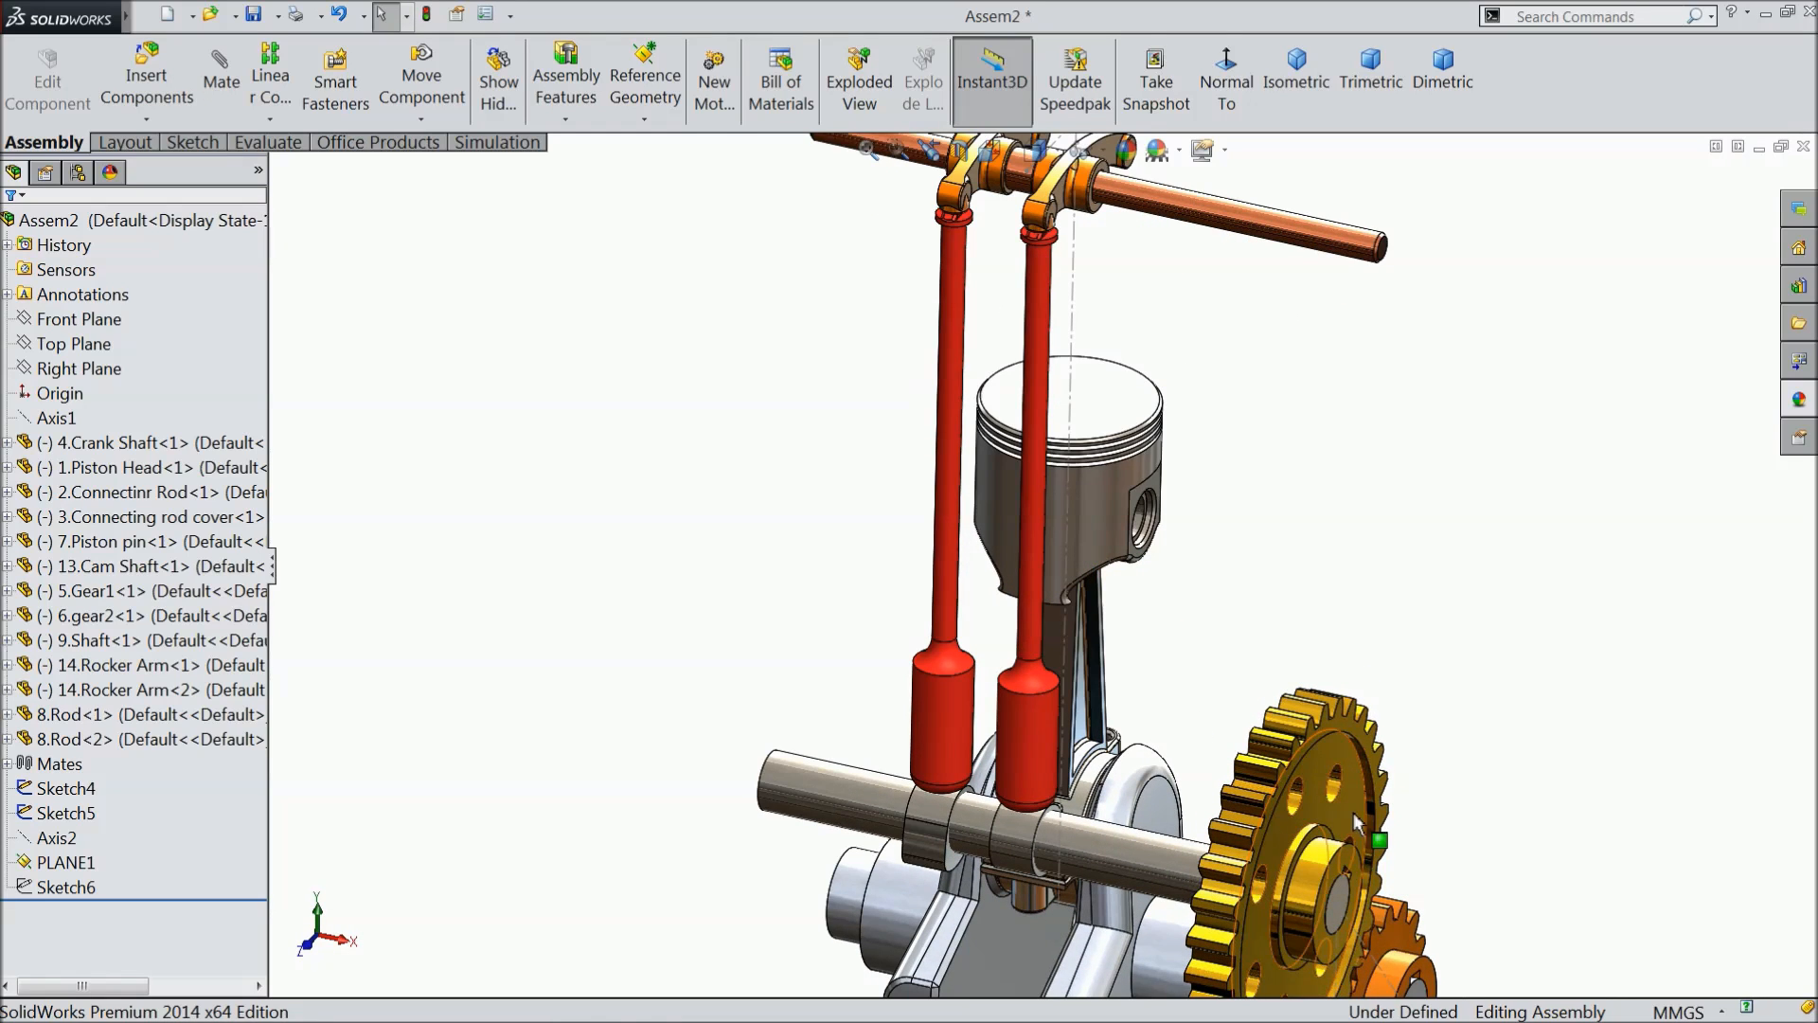
pyautogui.click(1362, 822)
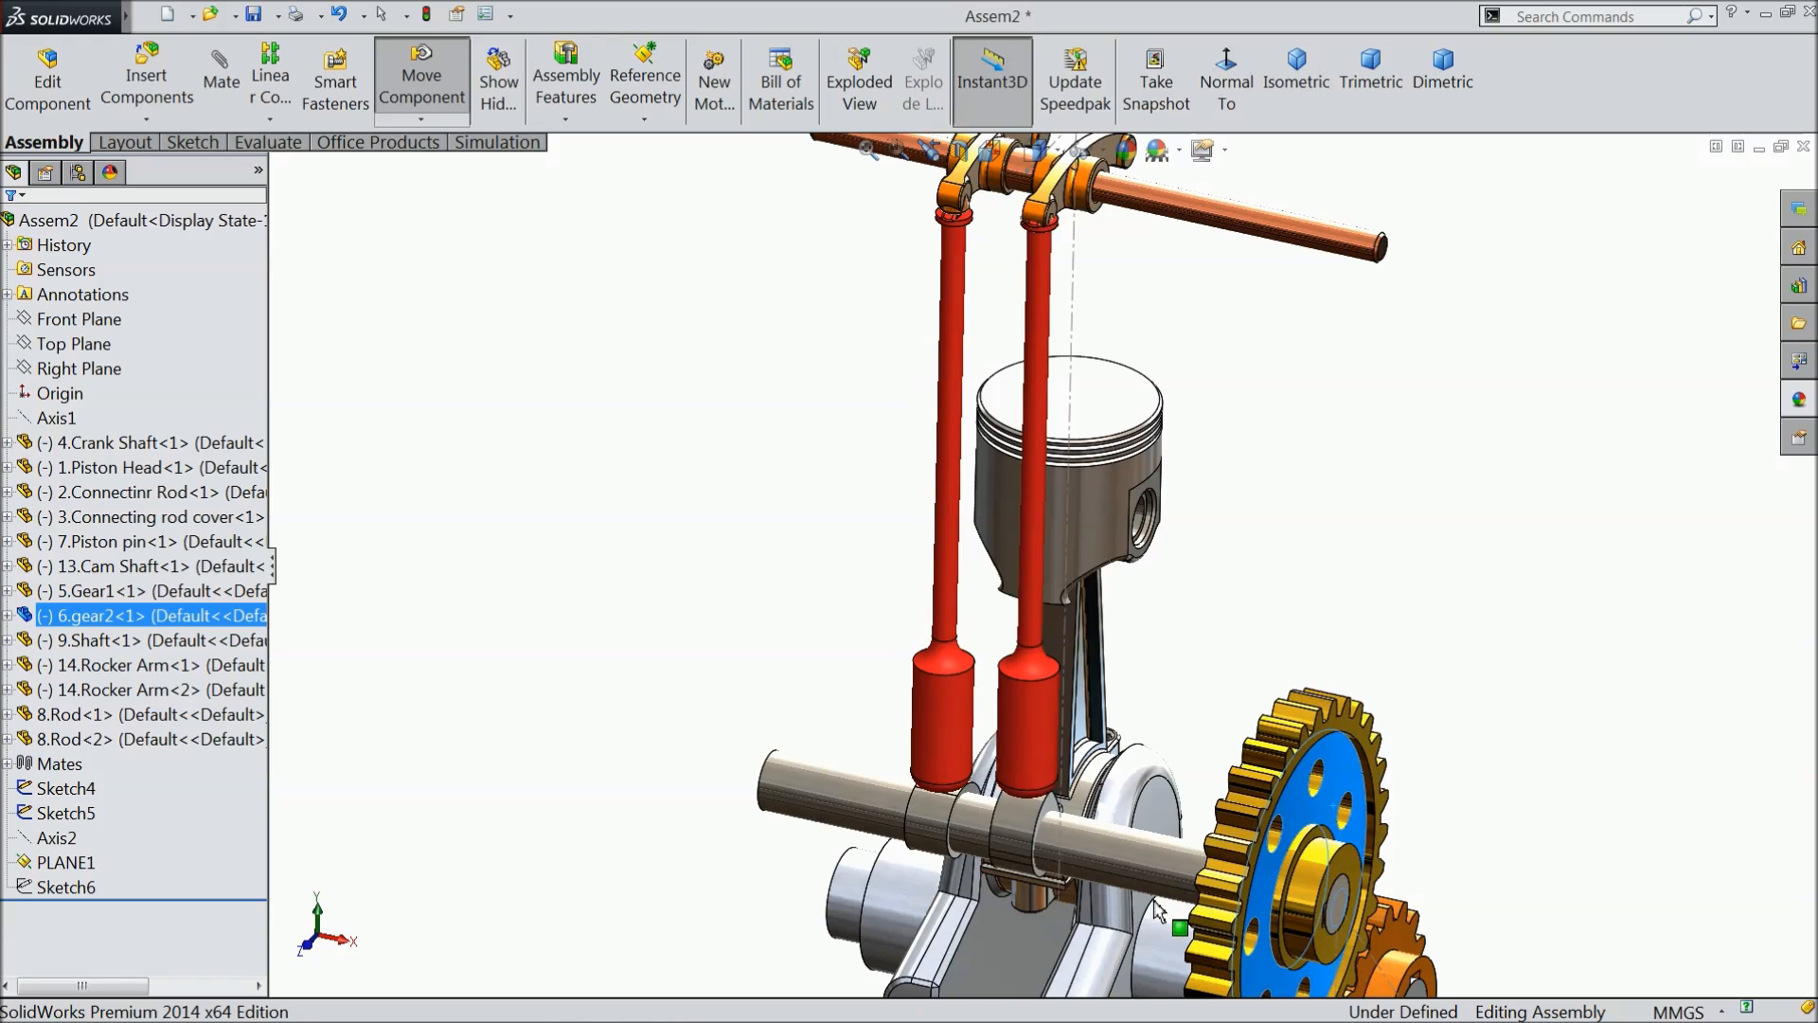
pyautogui.moveTo(1157, 911); pyautogui.dragTo(1149, 907)
# - Turn the cam shaft from its free end to check the rods against the cams, and examine the rod tops at the rocker arms
pyautogui.moveTo(775, 778); pyautogui.dragTo(1136, 724, button='middle')
pyautogui.scroll(-4, 895, 798)
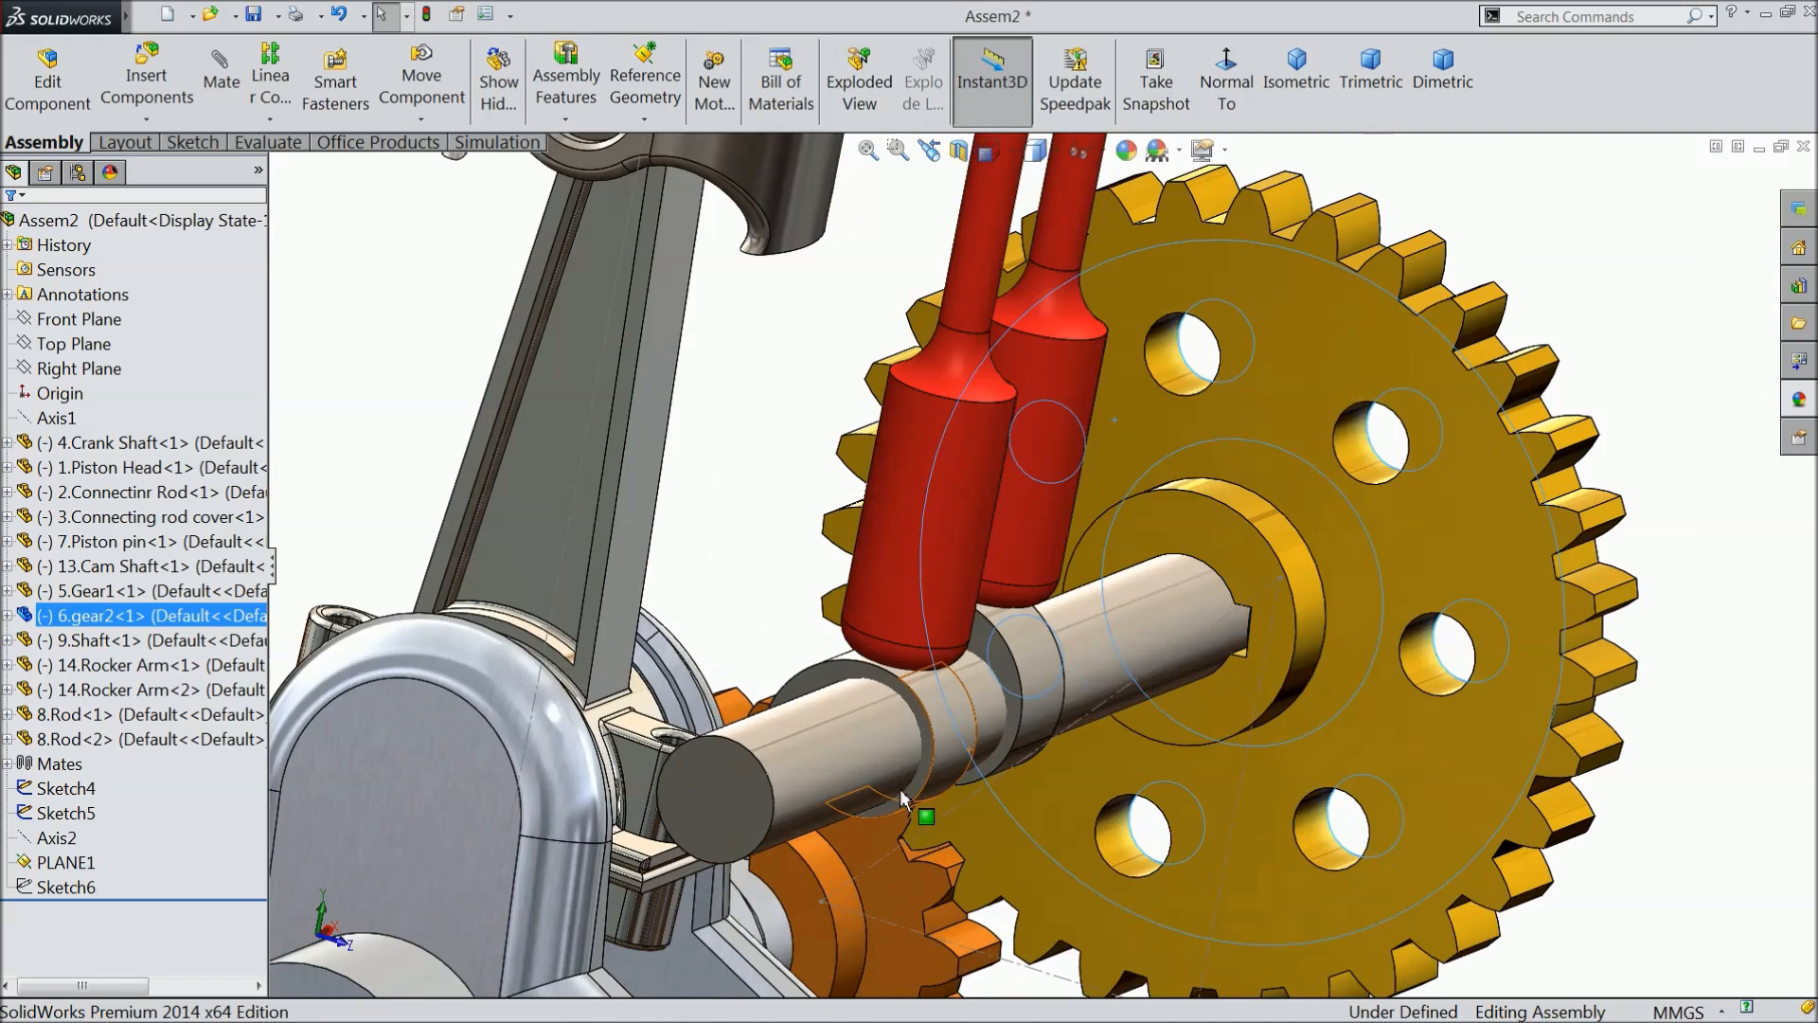
pyautogui.scroll(-3, 901, 798)
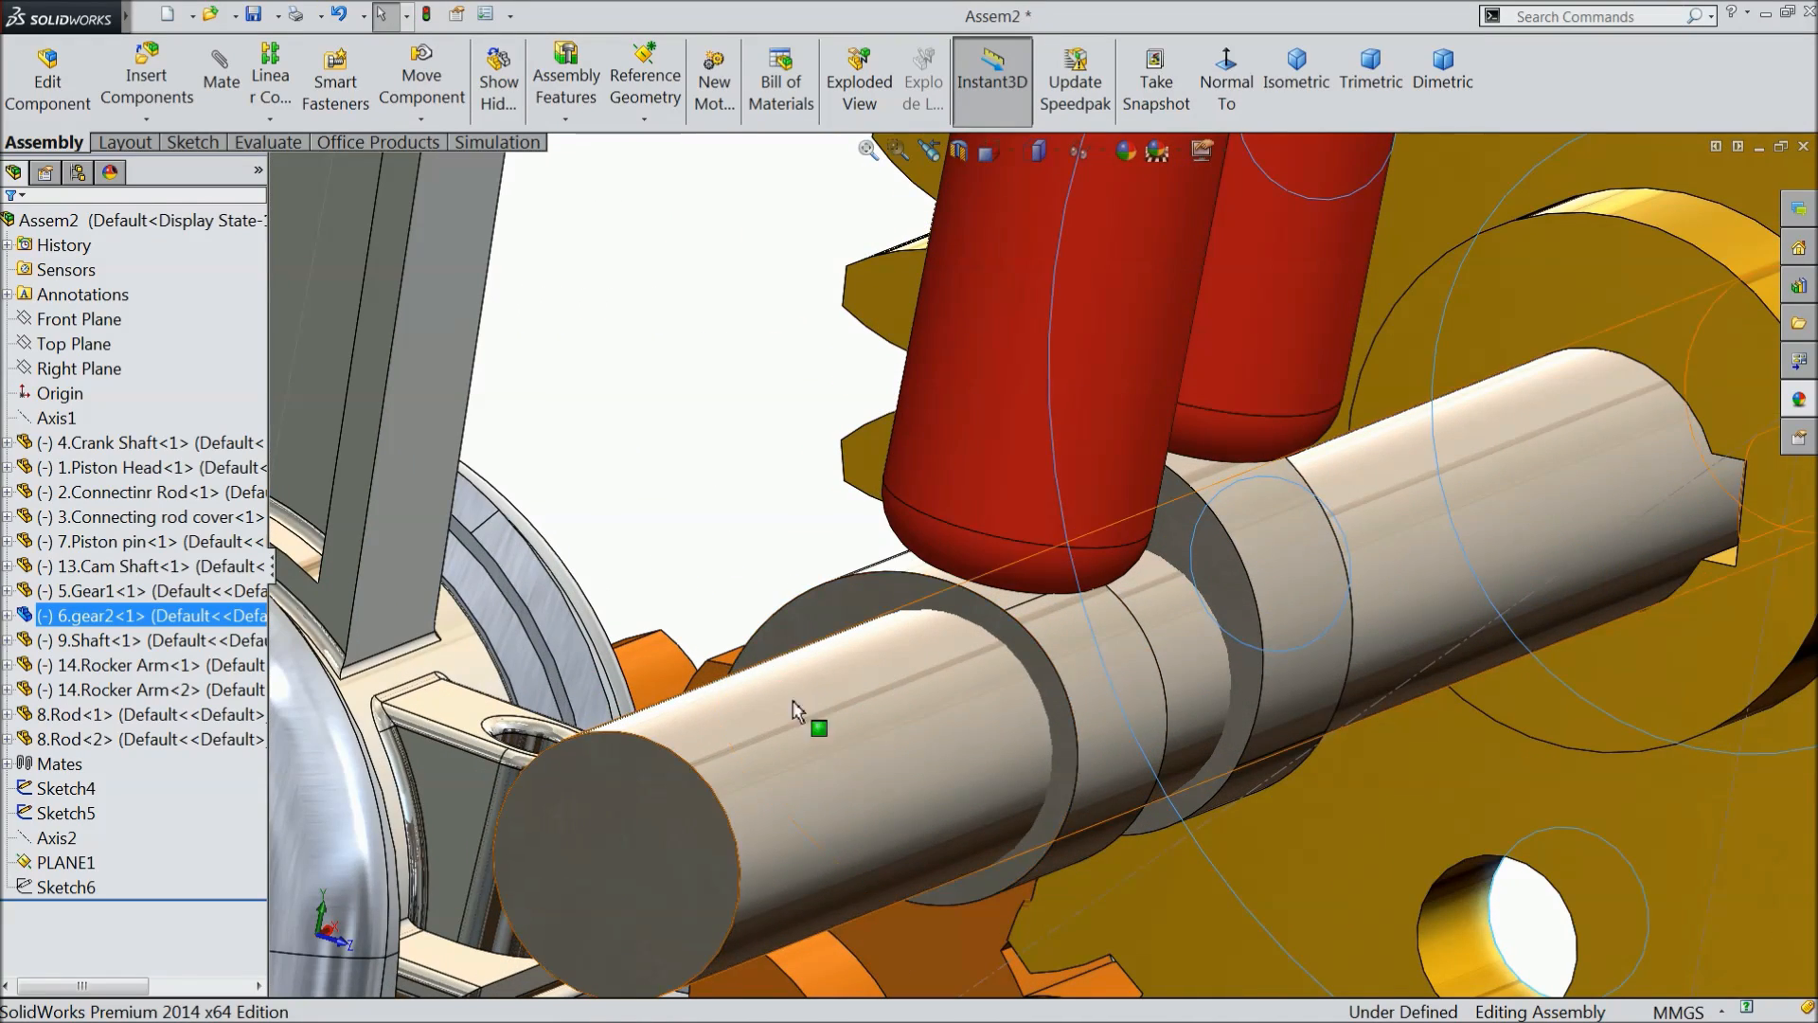
pyautogui.click(690, 836)
pyautogui.moveTo(656, 778)
pyautogui.mouseDown()
pyautogui.moveTo(557, 831)
pyautogui.moveTo(597, 963)
pyautogui.moveTo(632, 978)
pyautogui.moveTo(673, 929)
pyautogui.moveTo(657, 833)
pyautogui.moveTo(557, 869)
pyautogui.moveTo(616, 966)
pyautogui.moveTo(669, 901)
pyautogui.moveTo(638, 840)
pyautogui.moveTo(553, 942)
pyautogui.moveTo(607, 1000)
pyautogui.moveTo(682, 898)
pyautogui.moveTo(657, 808)
pyautogui.mouseUp()
pyautogui.scroll(4, 769, 735)
pyautogui.scroll(5, 769, 735)
pyautogui.scroll(-3, 867, 604)
pyautogui.scroll(-6, 1148, 337)
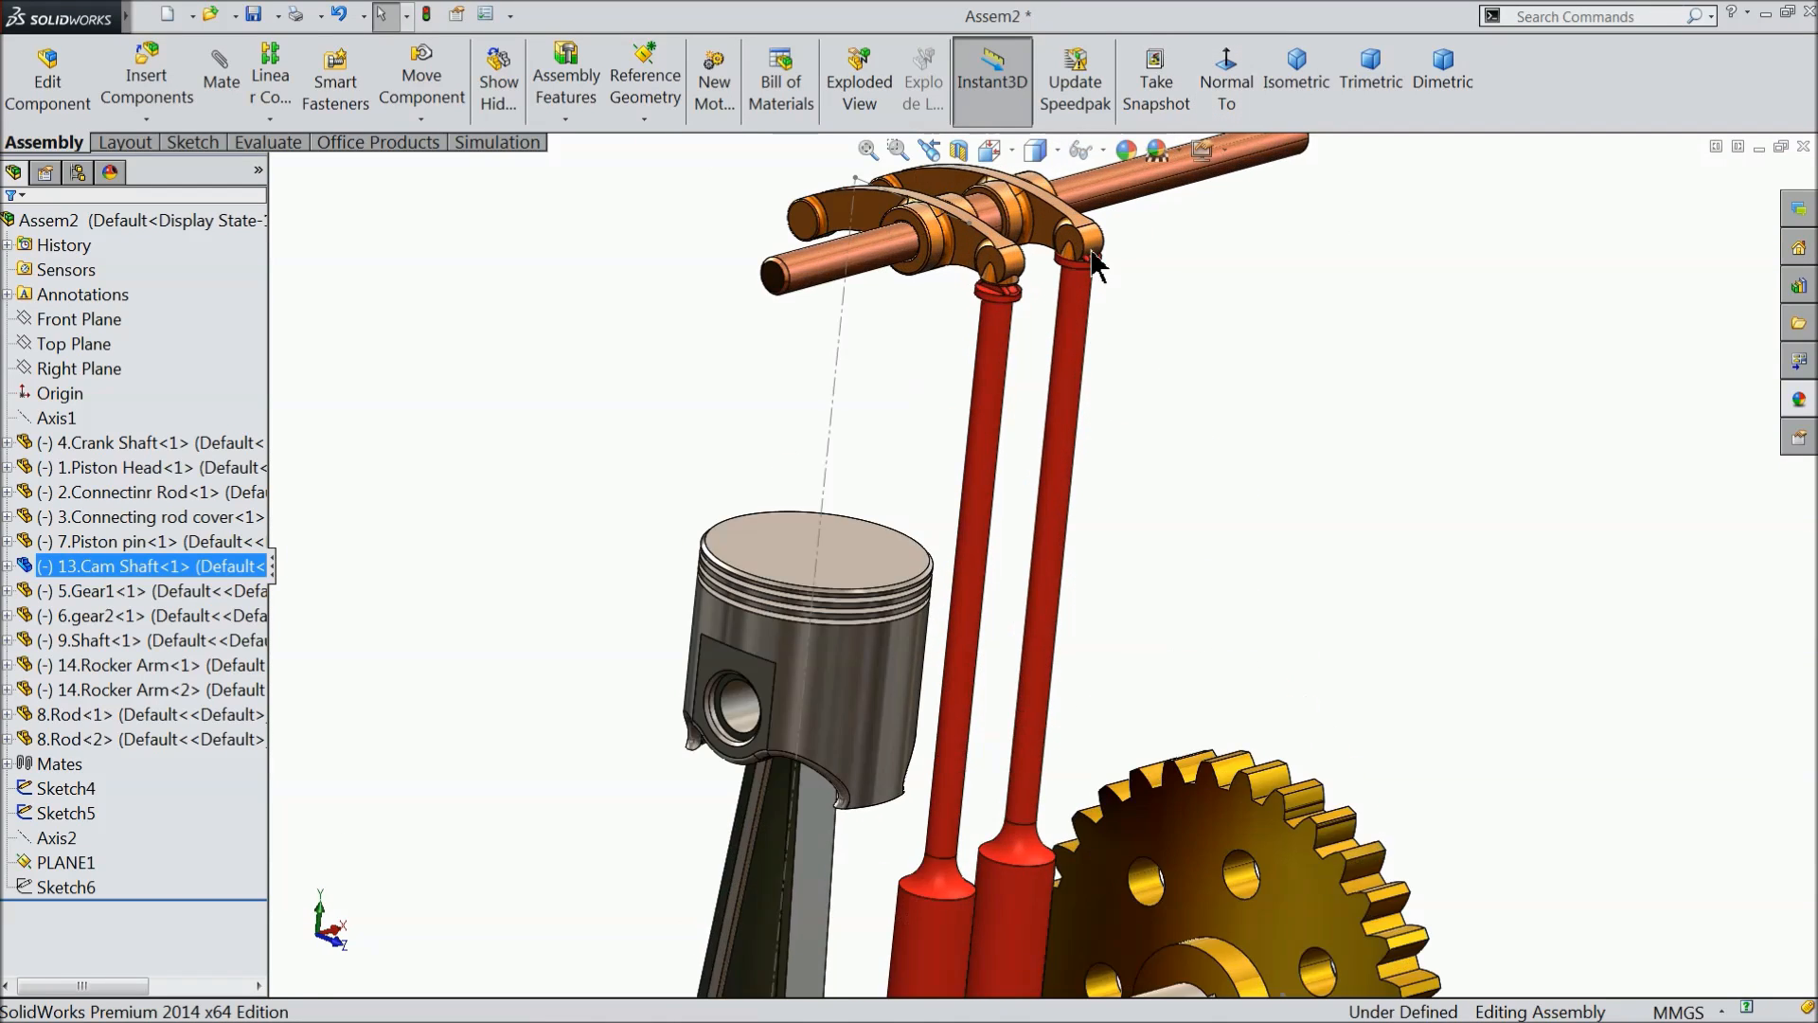
# - Add a Tangent mate between the round pad face of the rocker arm farther from the gears and its red rod's curved top face
pyautogui.scroll(-4, 1091, 251)
pyautogui.click(961, 455)
pyautogui.moveTo(936, 427); pyautogui.dragTo(820, 409, button='middle')
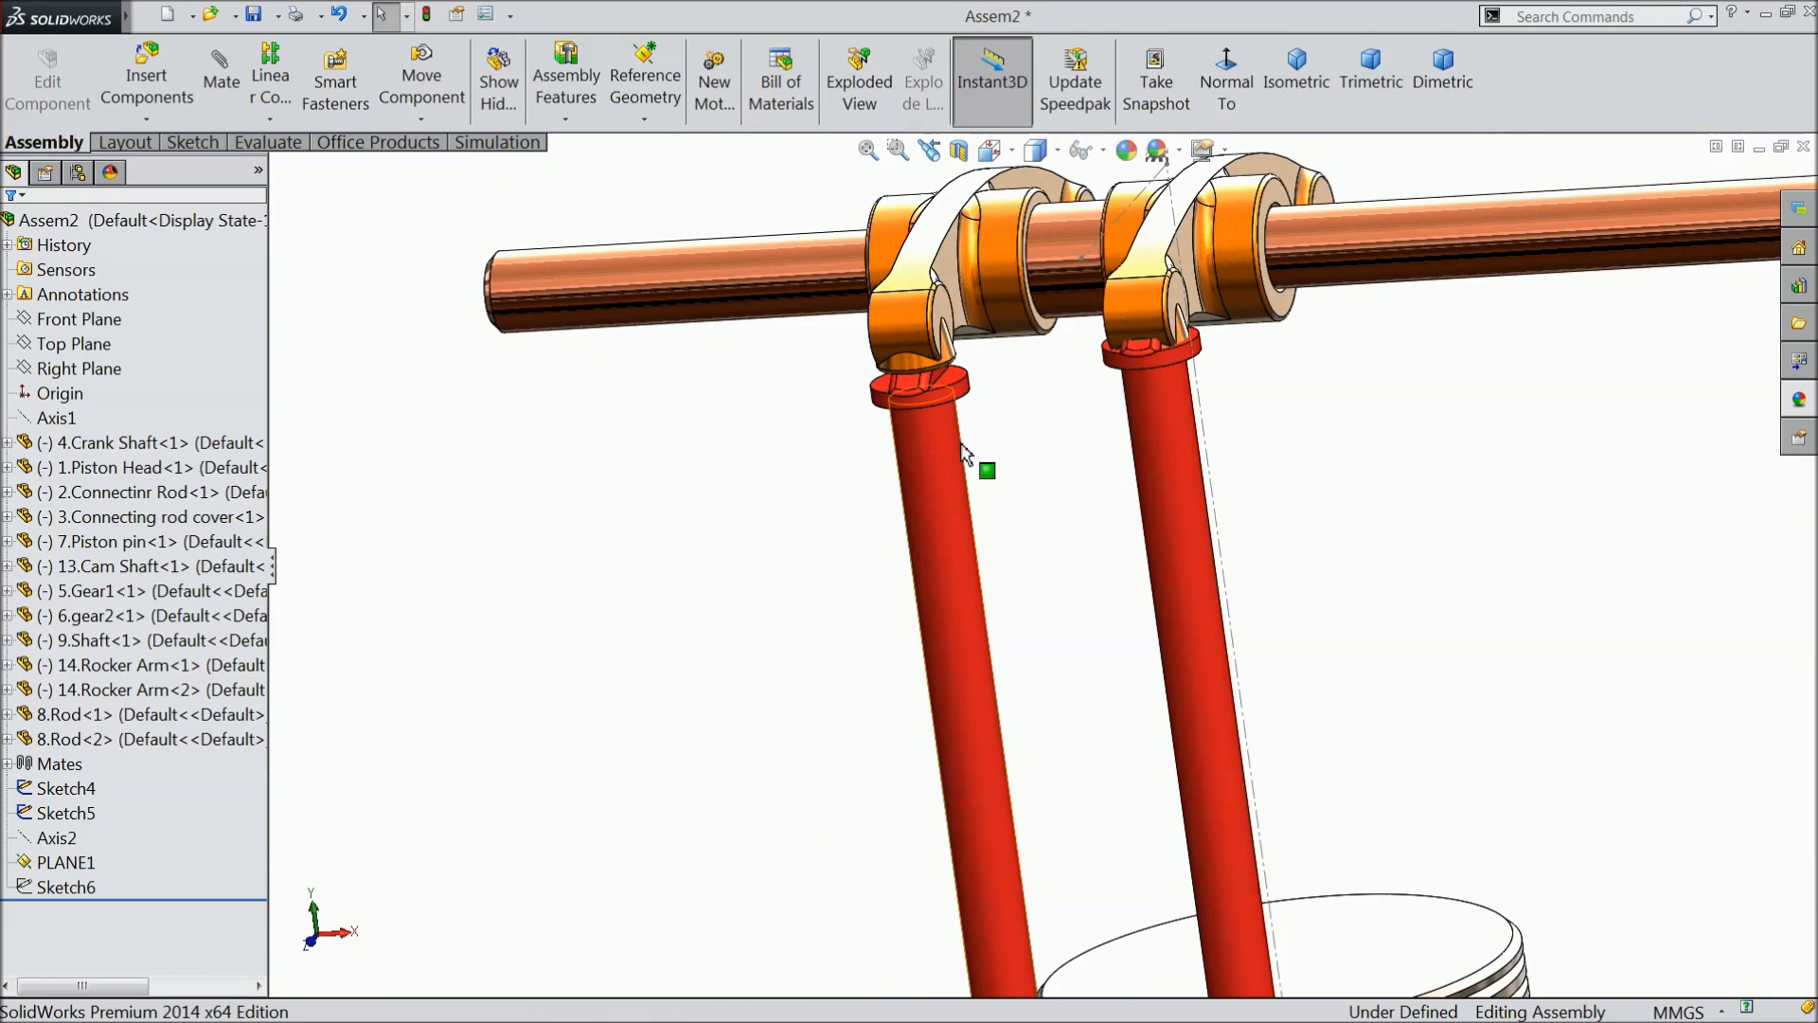
pyautogui.scroll(-3, 1008, 488)
pyautogui.moveTo(1022, 500); pyautogui.dragTo(1031, 429, button='middle')
pyautogui.scroll(-3, 1013, 429)
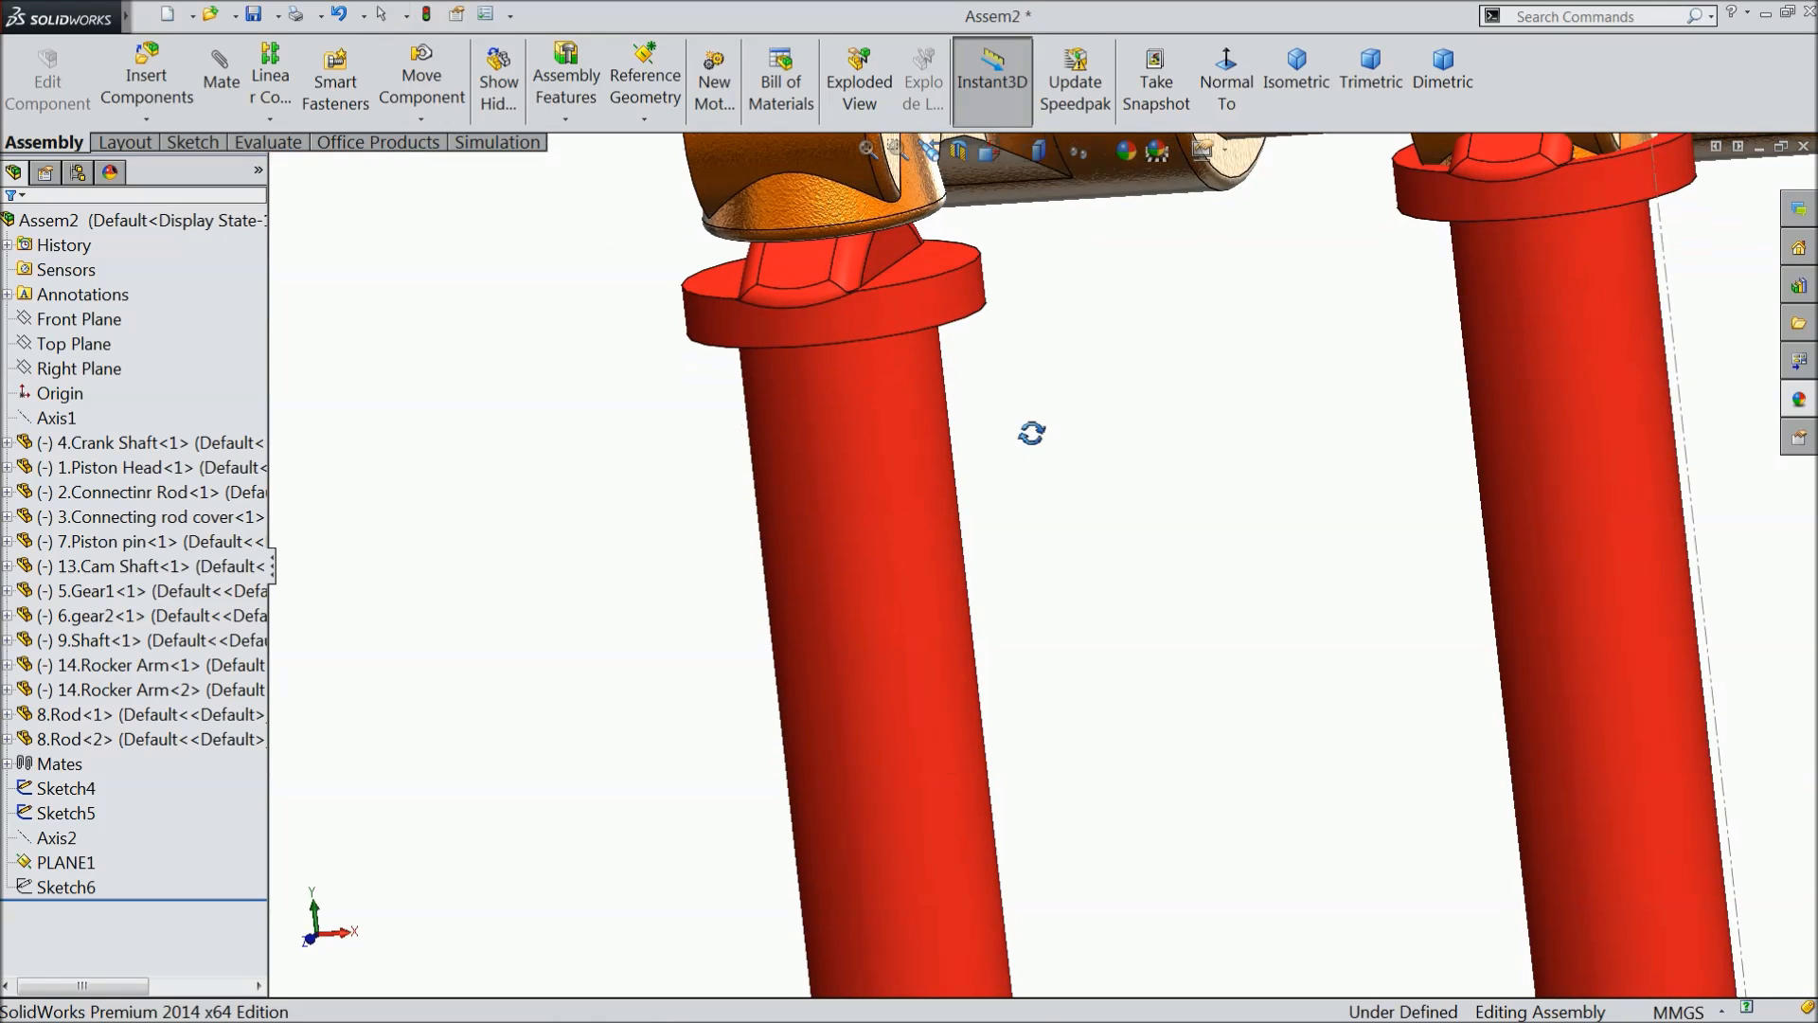
pyautogui.click(222, 86)
pyautogui.scroll(-3, 850, 213)
pyautogui.moveTo(1063, 531); pyautogui.dragTo(1040, 379, button='middle')
pyautogui.scroll(-2, 989, 284)
pyautogui.click(918, 246)
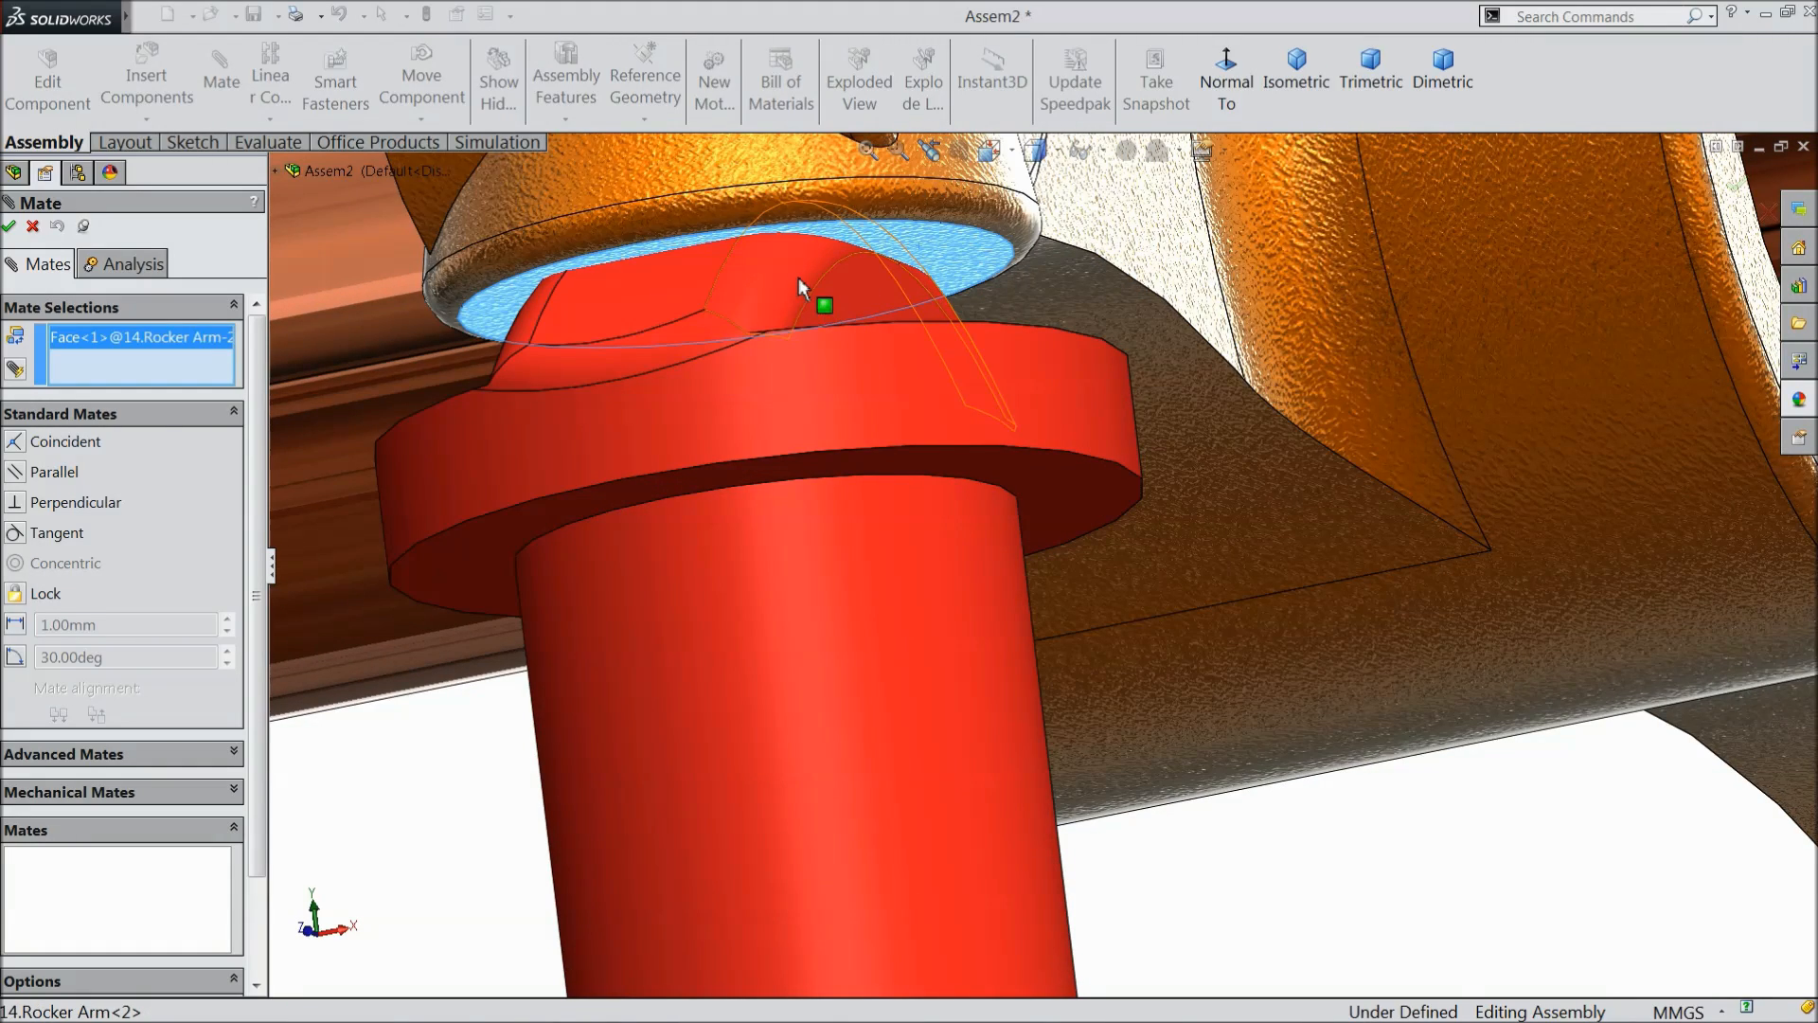
pyautogui.click(798, 276)
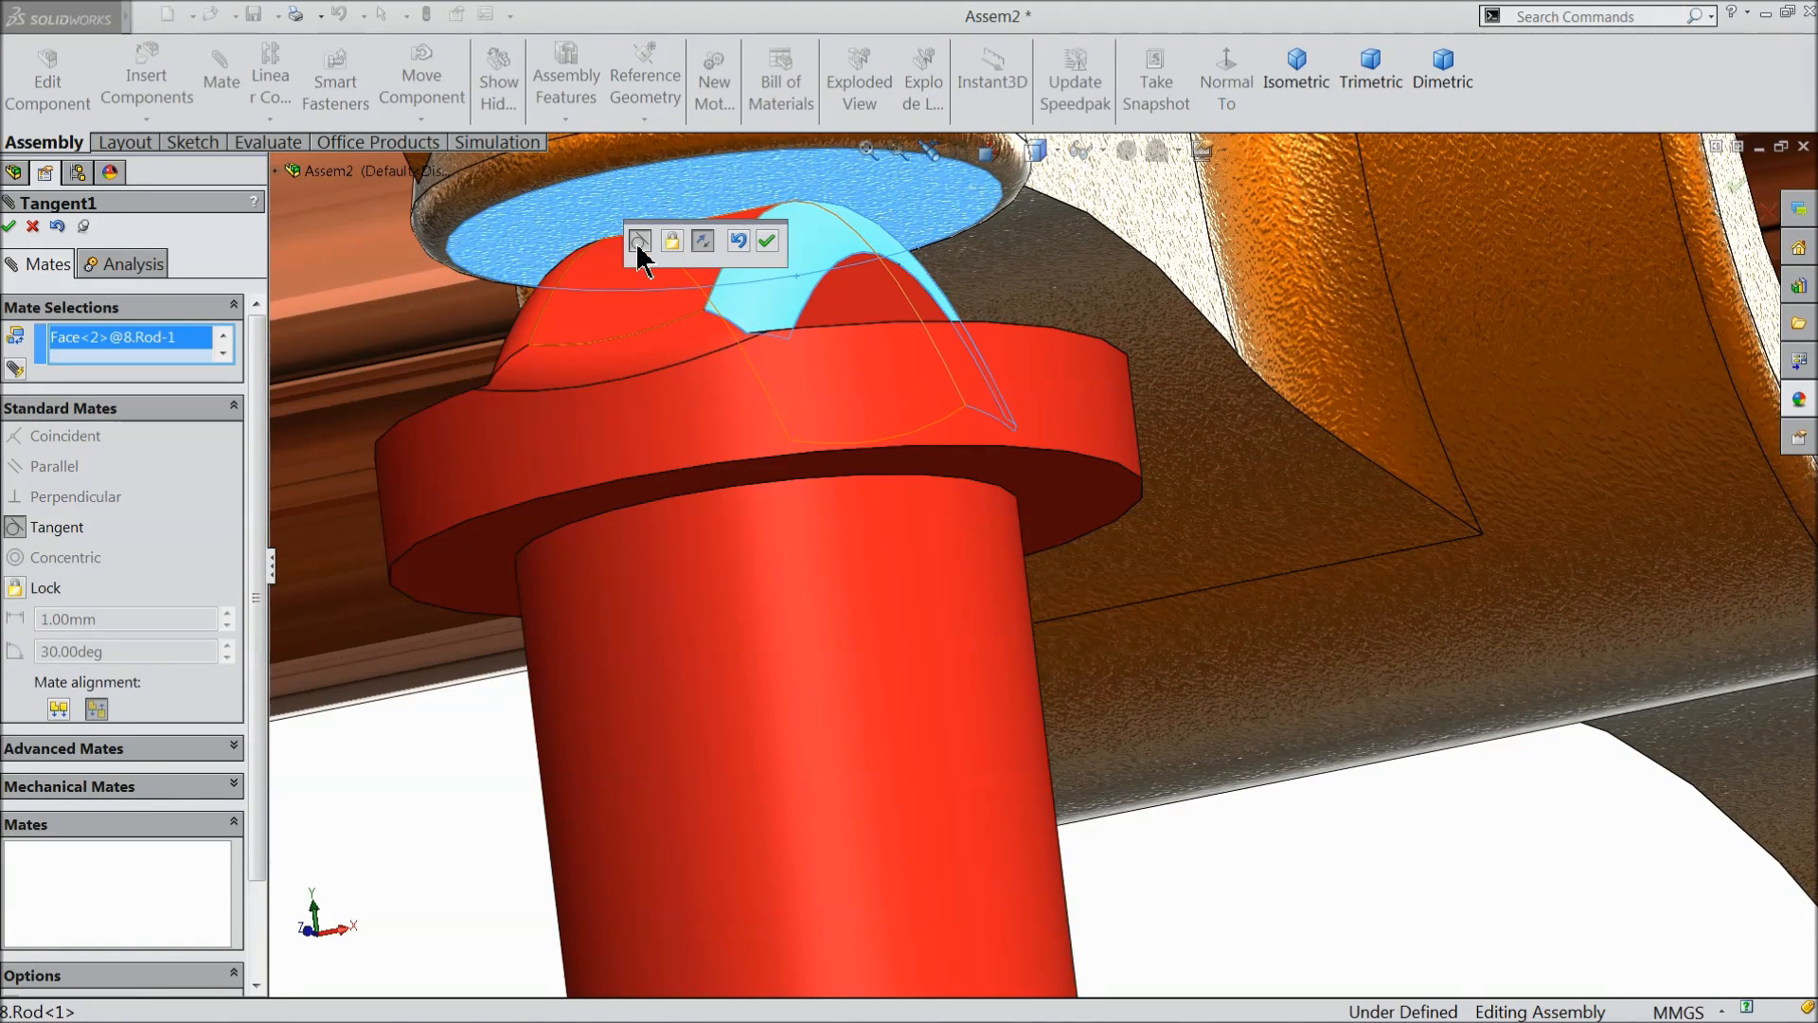
pyautogui.click(769, 241)
# - Add a Tangent mate between the round pad face of the rocker arm nearer the gears and its red rod's curved top face
pyautogui.scroll(5, 946, 457)
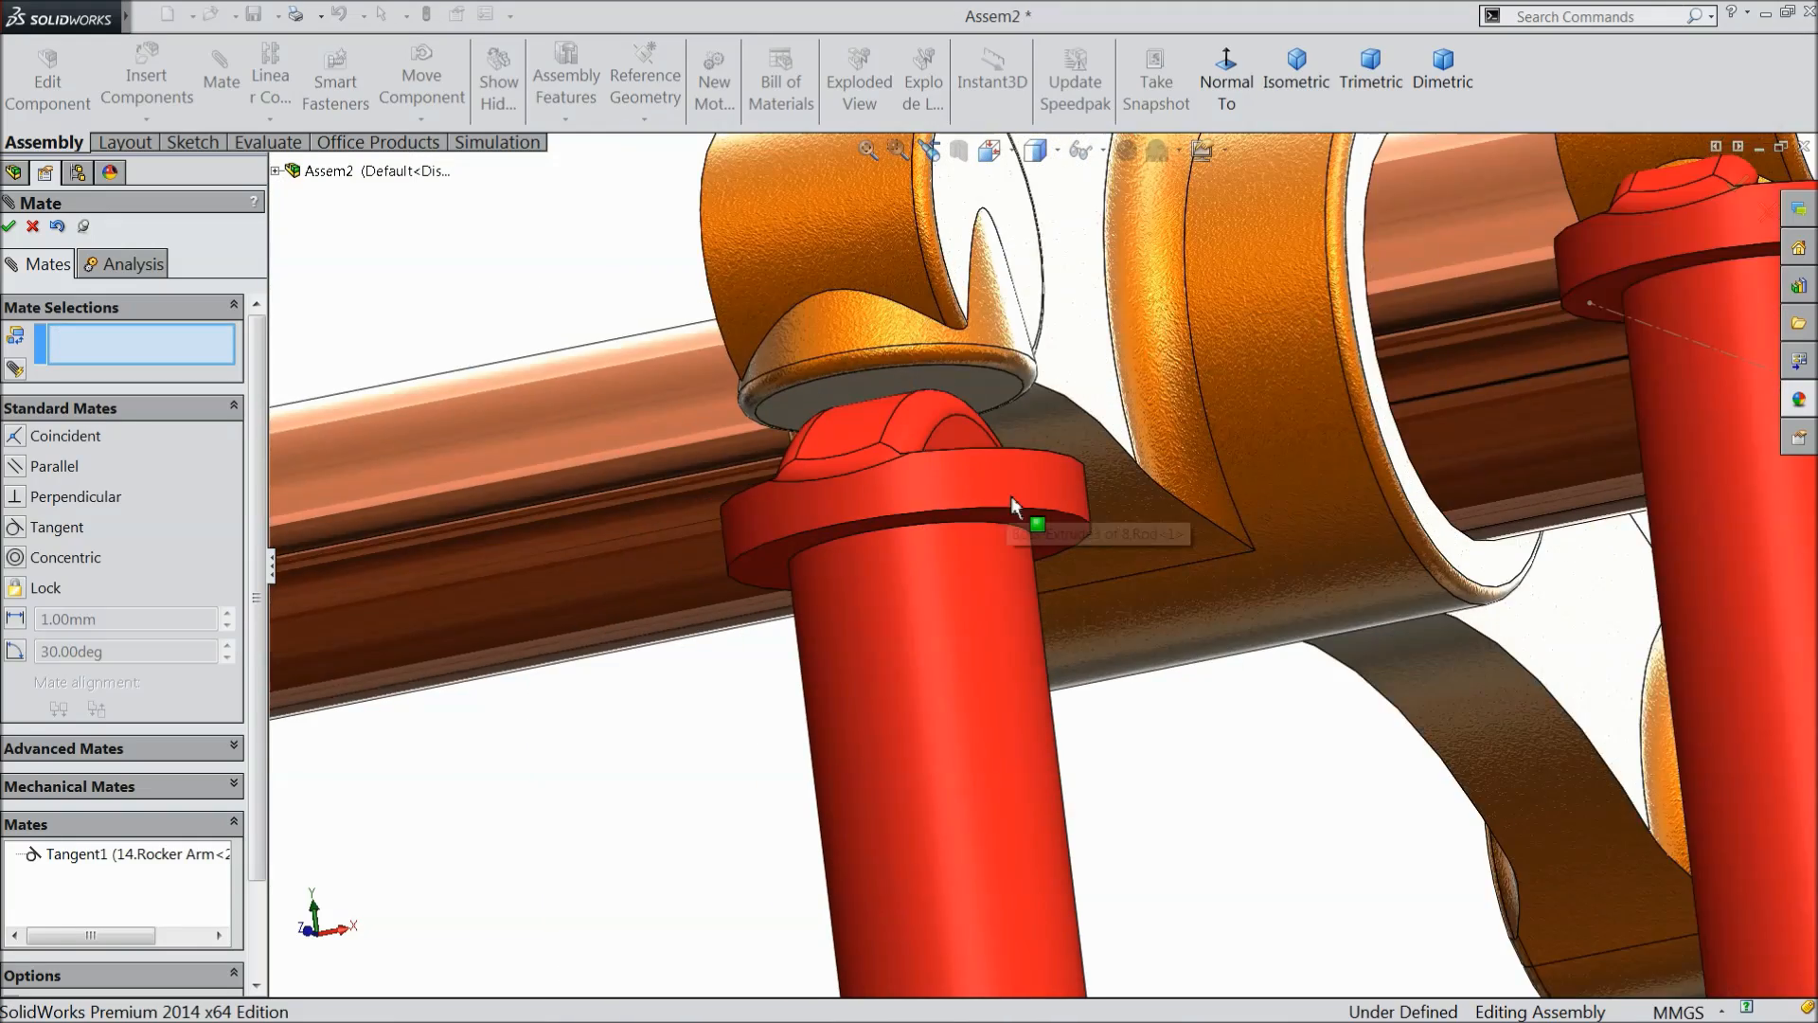
pyautogui.scroll(-2, 1490, 397)
pyautogui.scroll(3, 1489, 397)
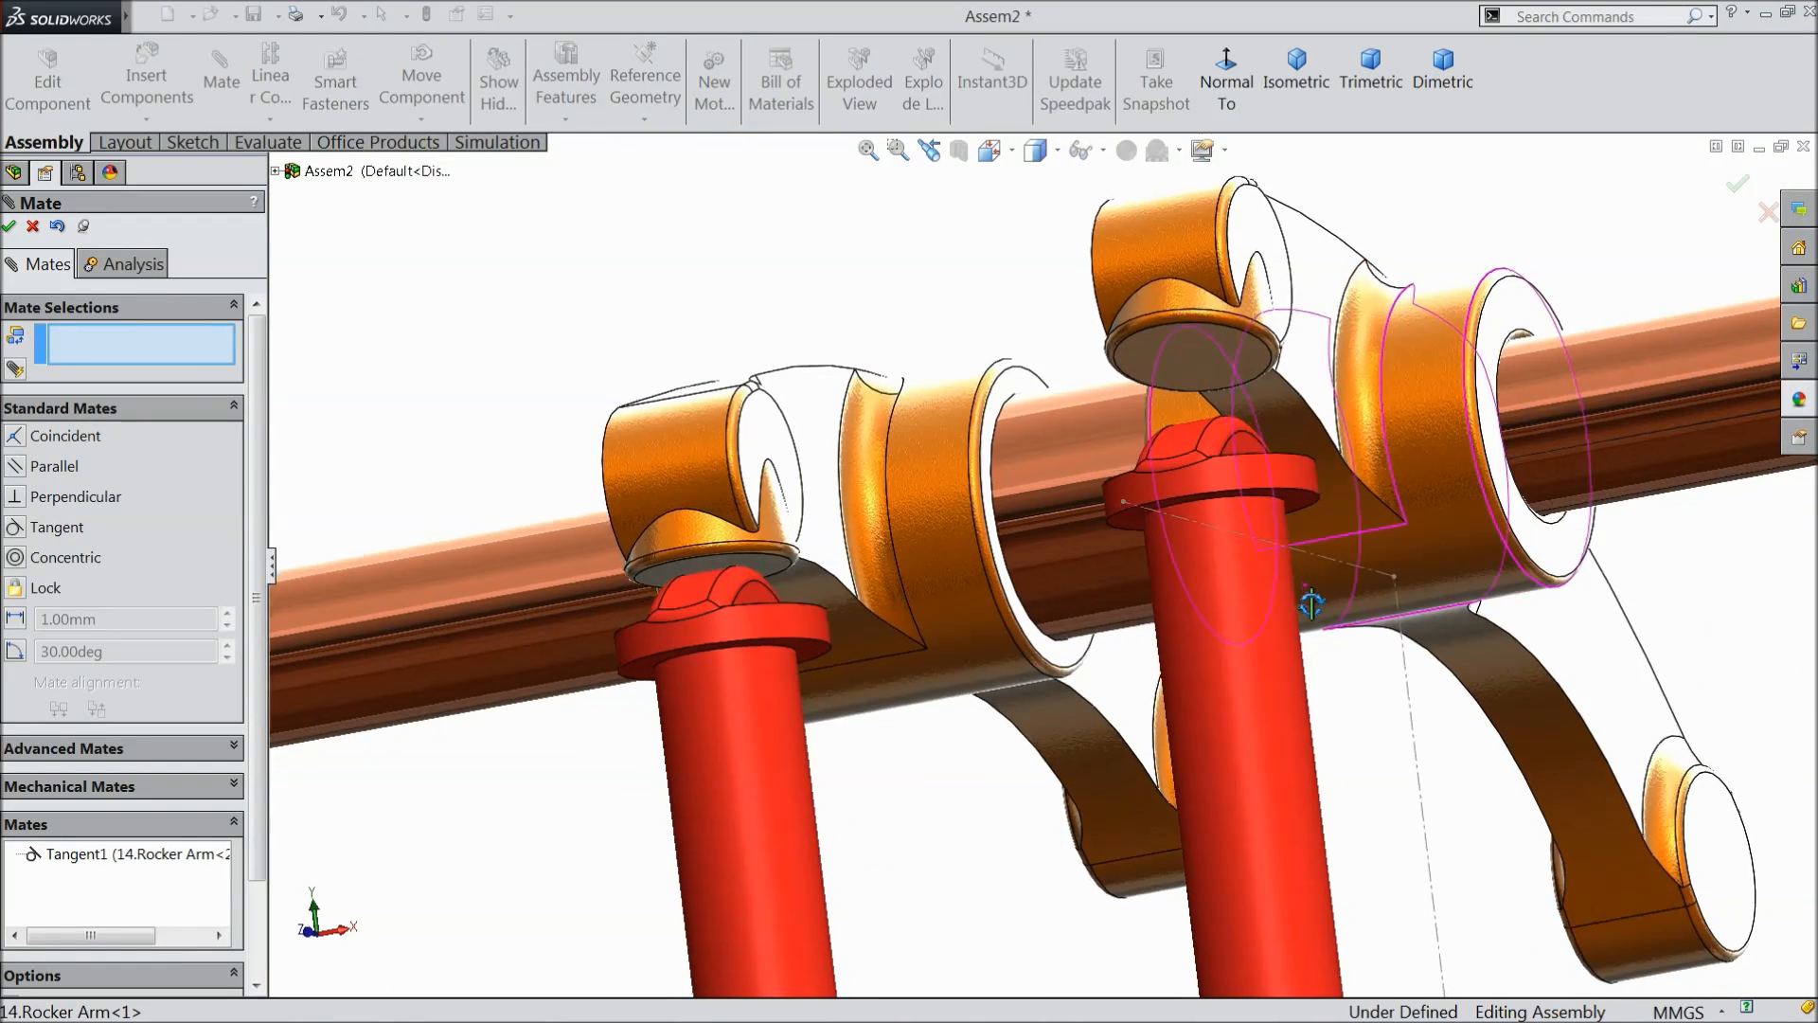
pyautogui.scroll(-5, 1221, 391)
pyautogui.click(1163, 394)
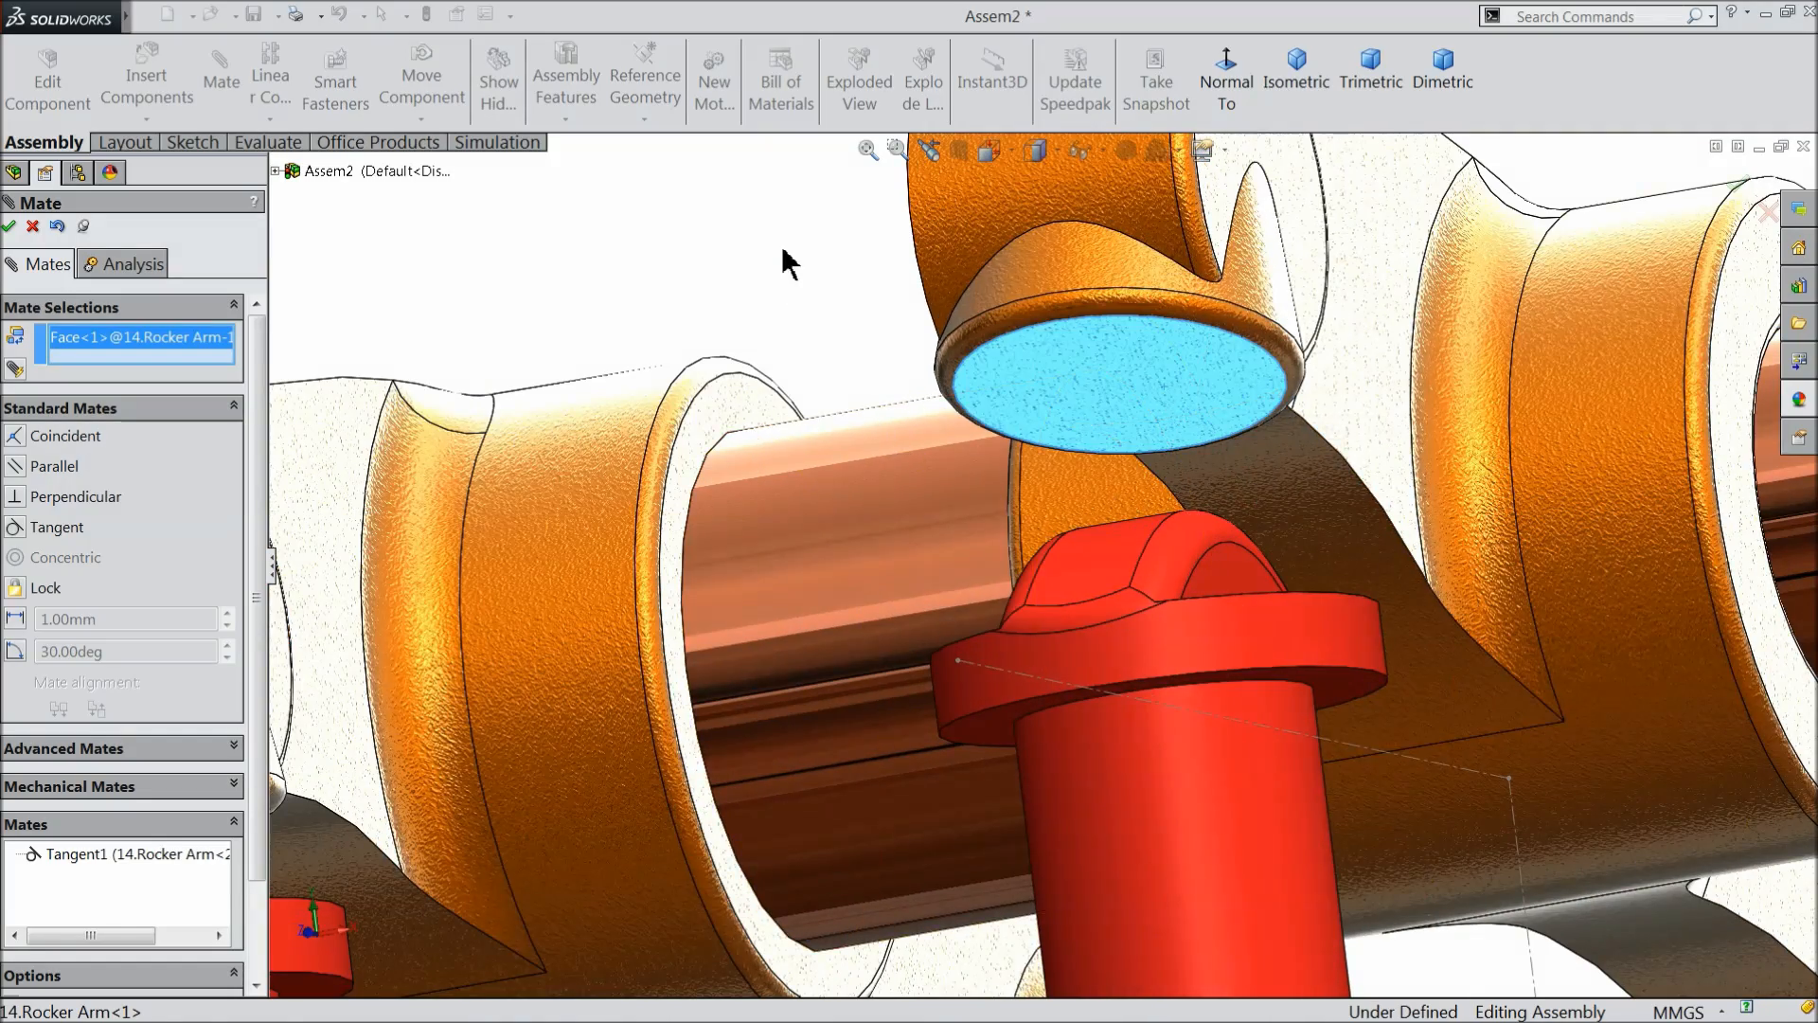
pyautogui.moveTo(784, 260); pyautogui.dragTo(808, 332, button='middle')
pyautogui.click(1178, 683)
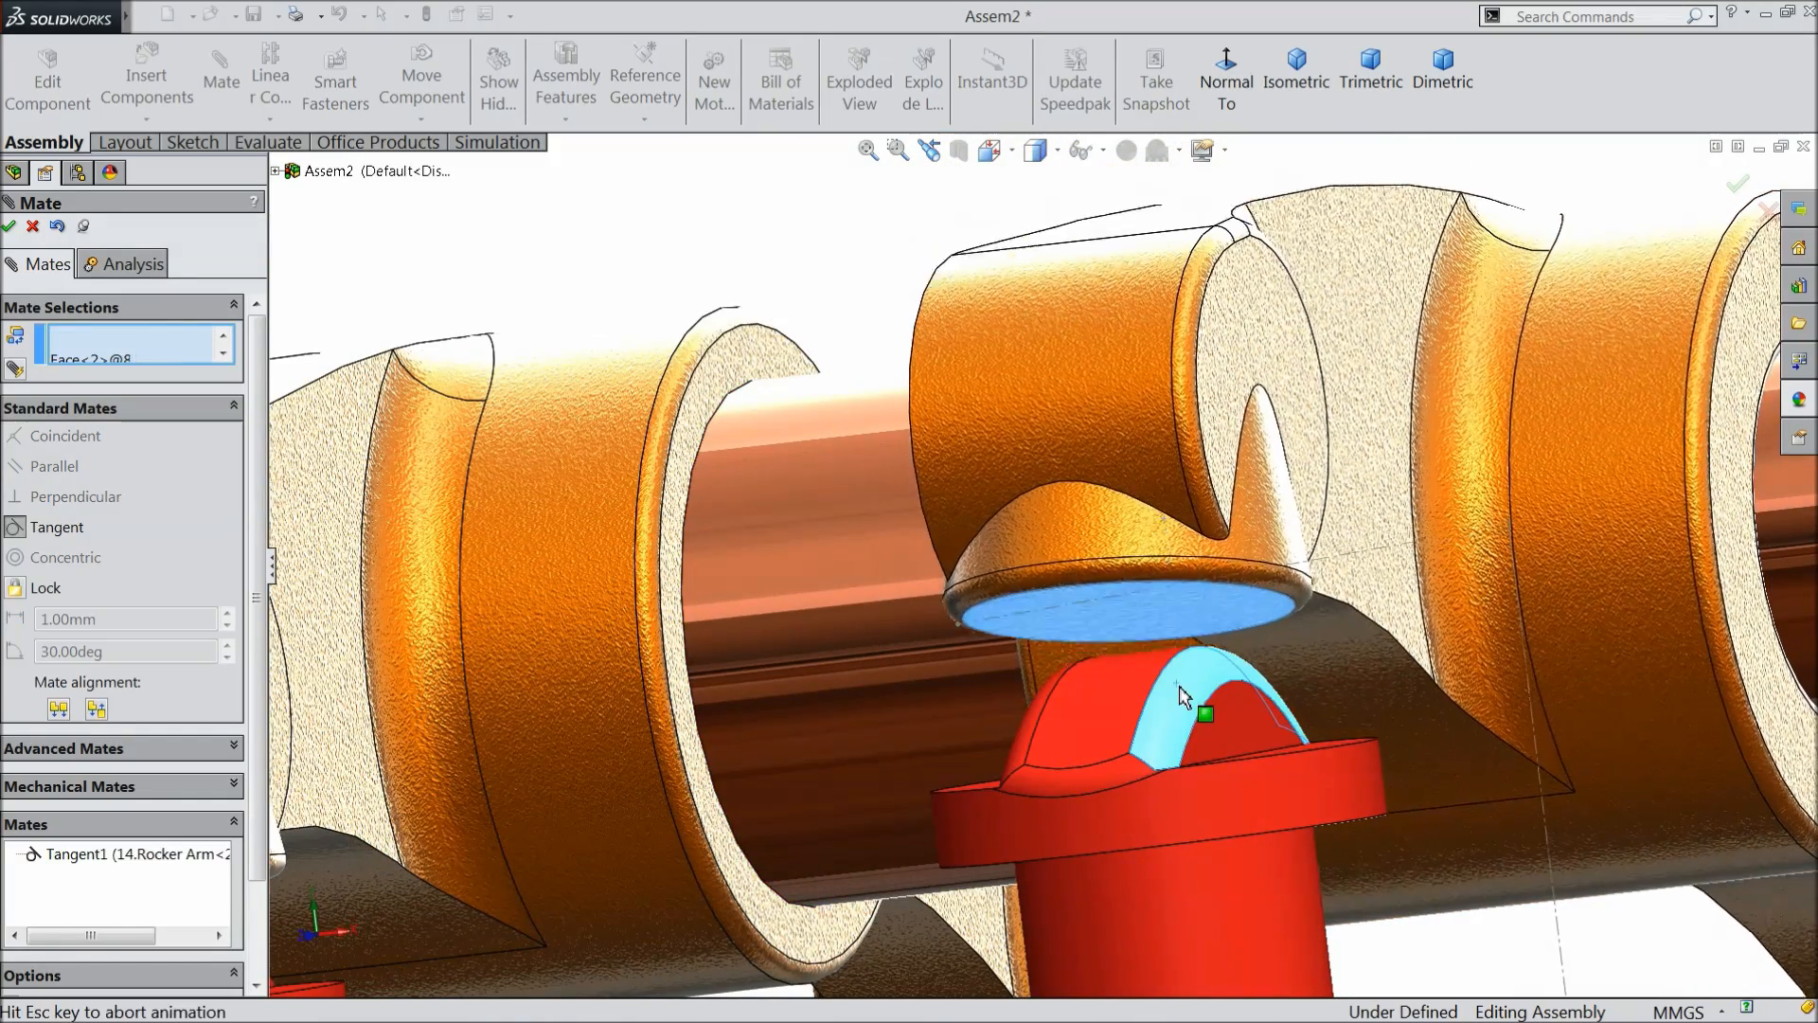
pyautogui.click(1333, 727)
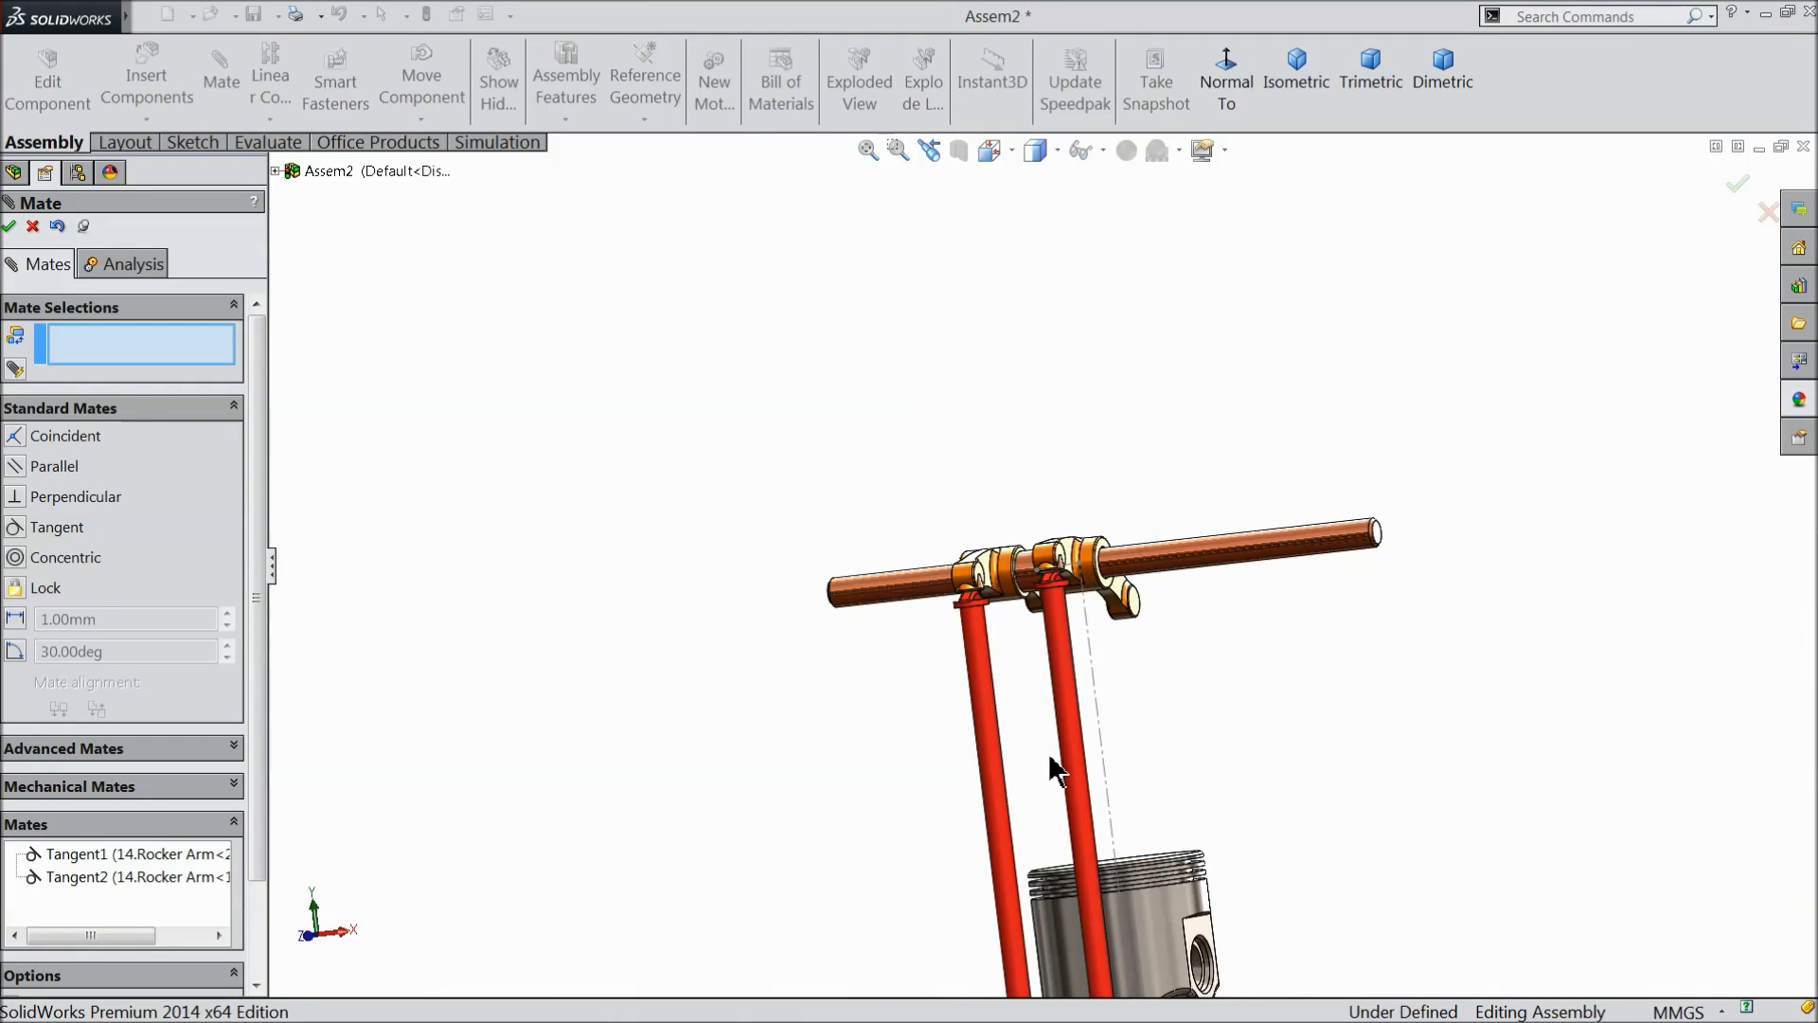
# - Turn the large yellow gear to check how the red rods move the rocker arms, and finish mating
pyautogui.scroll(3, 1051, 773)
pyautogui.moveTo(1022, 714); pyautogui.dragTo(1078, 829, button='middle')
pyautogui.scroll(-3, 1078, 832)
pyautogui.scroll(3, 1118, 848)
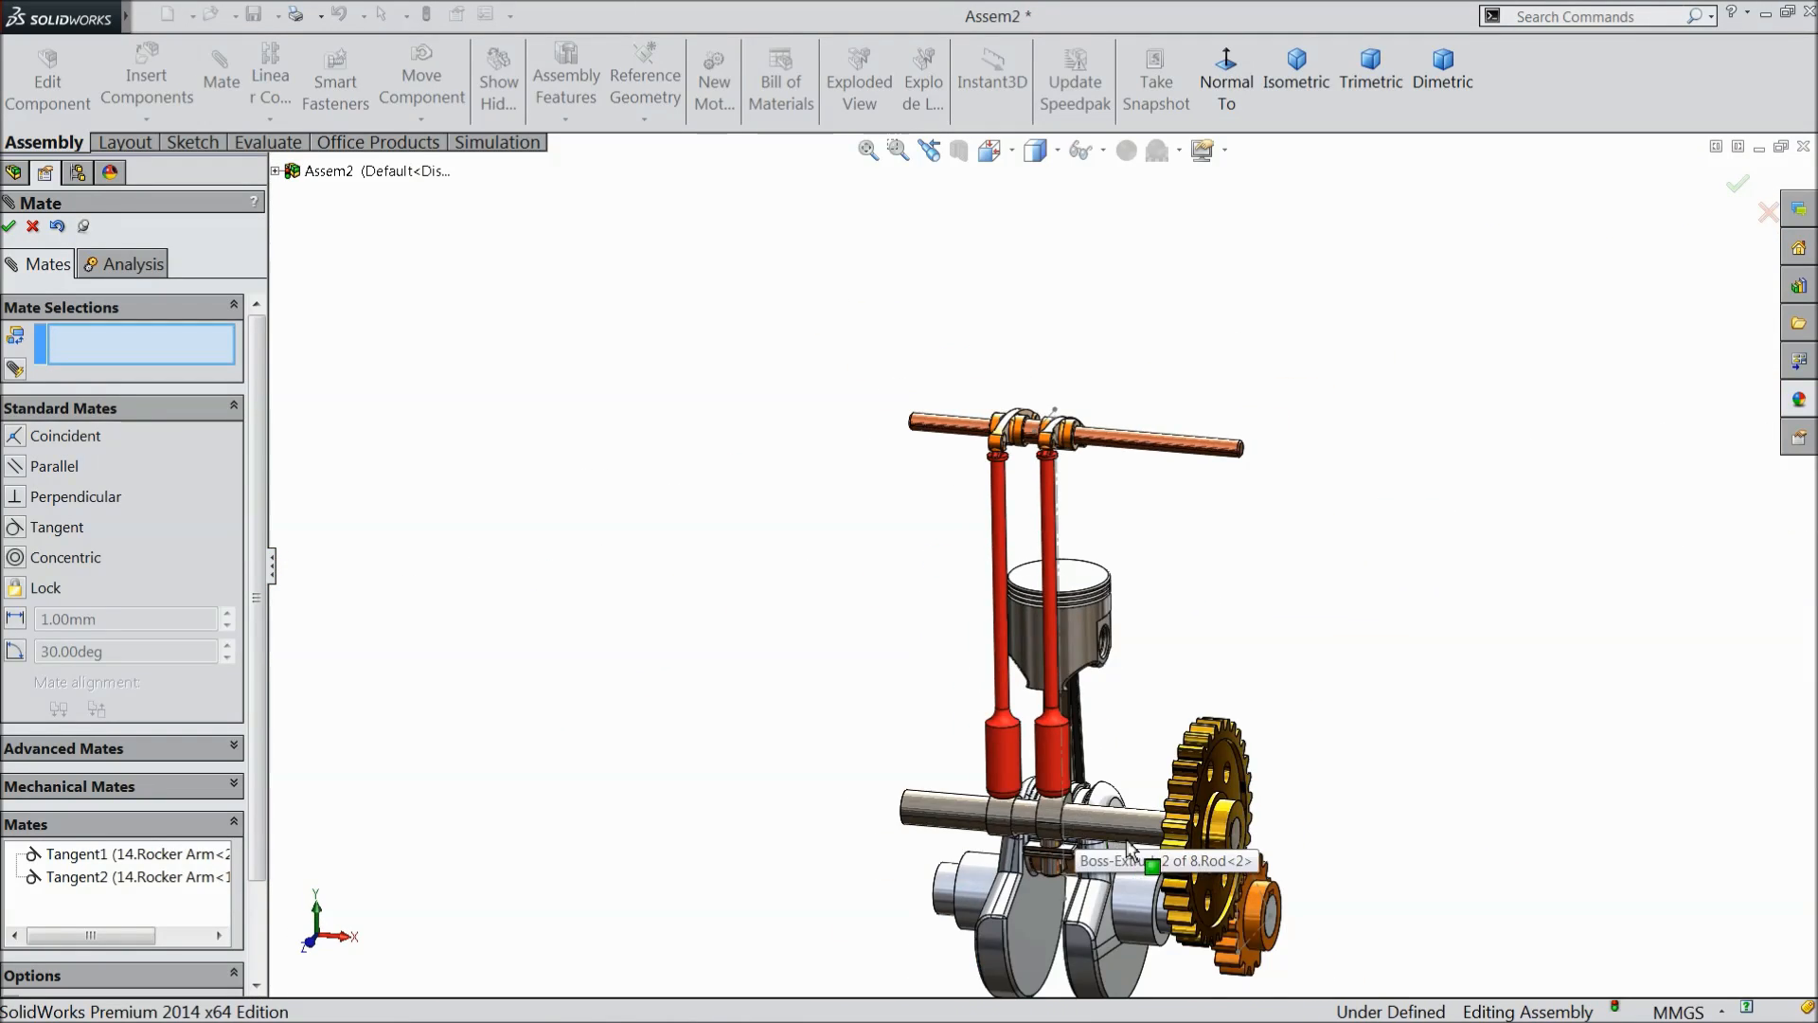
pyautogui.scroll(-2, 1167, 801)
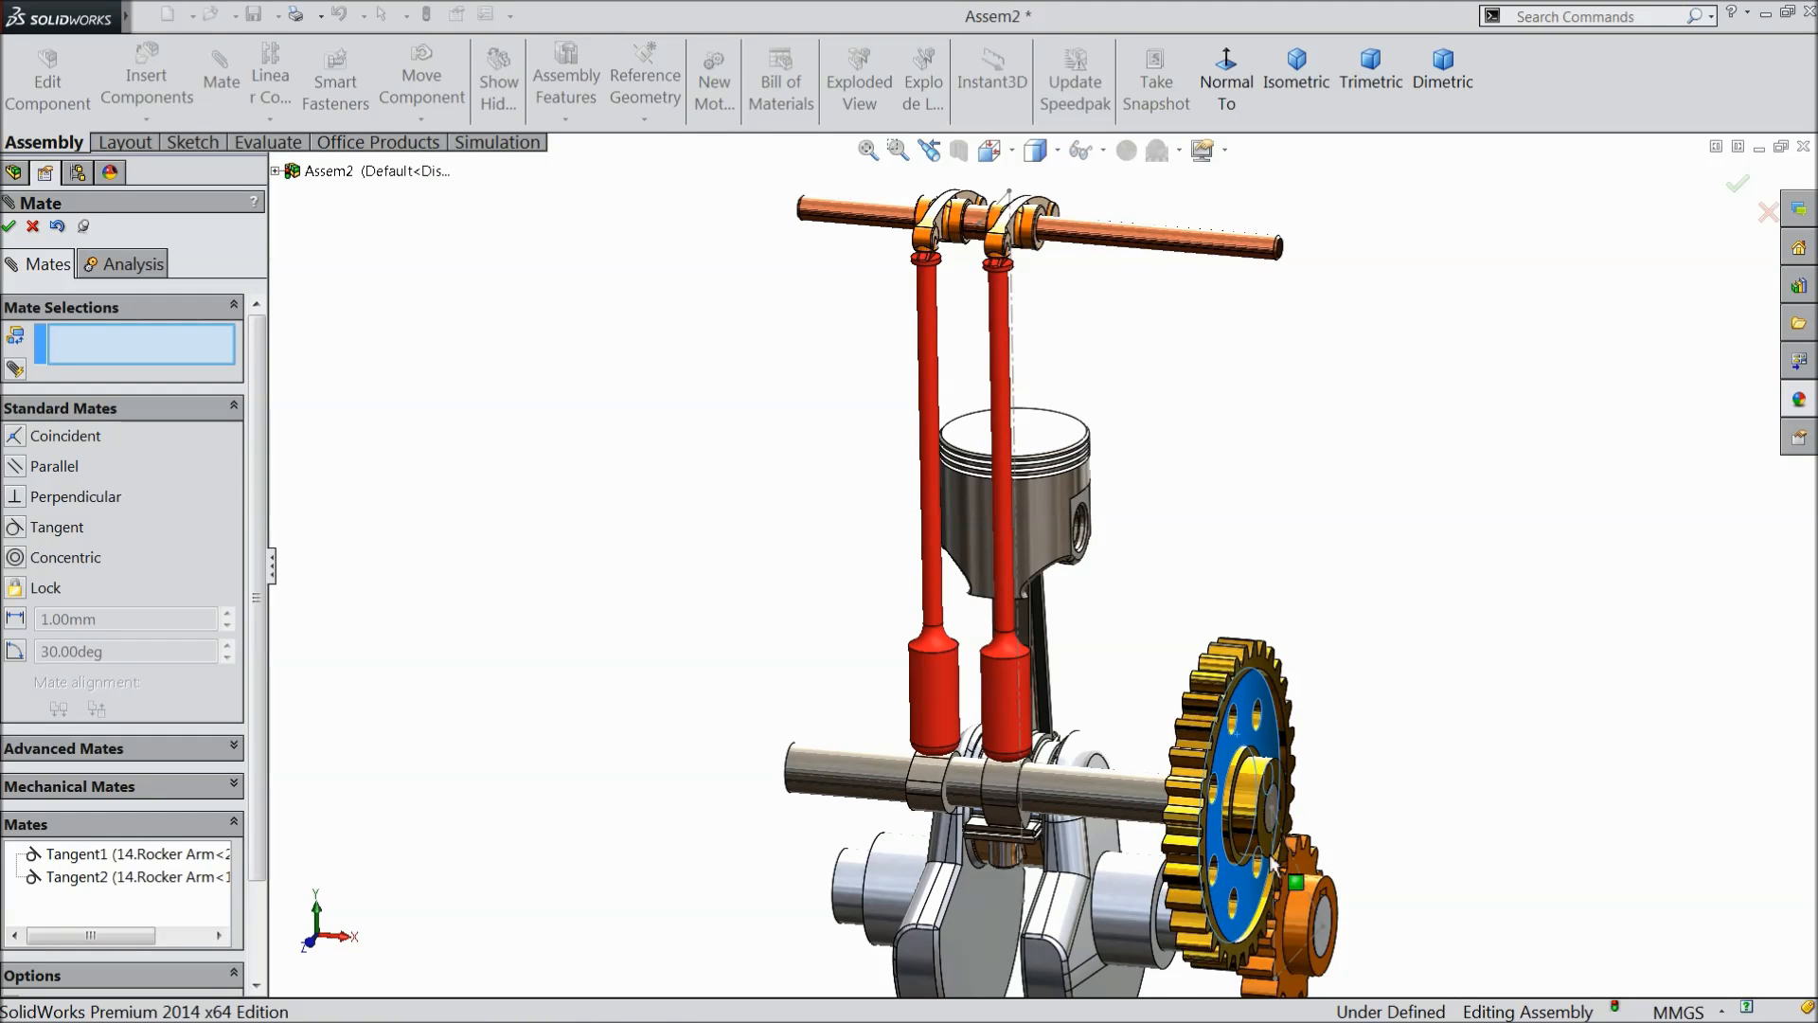
pyautogui.moveTo(1174, 820); pyautogui.dragTo(1151, 753)
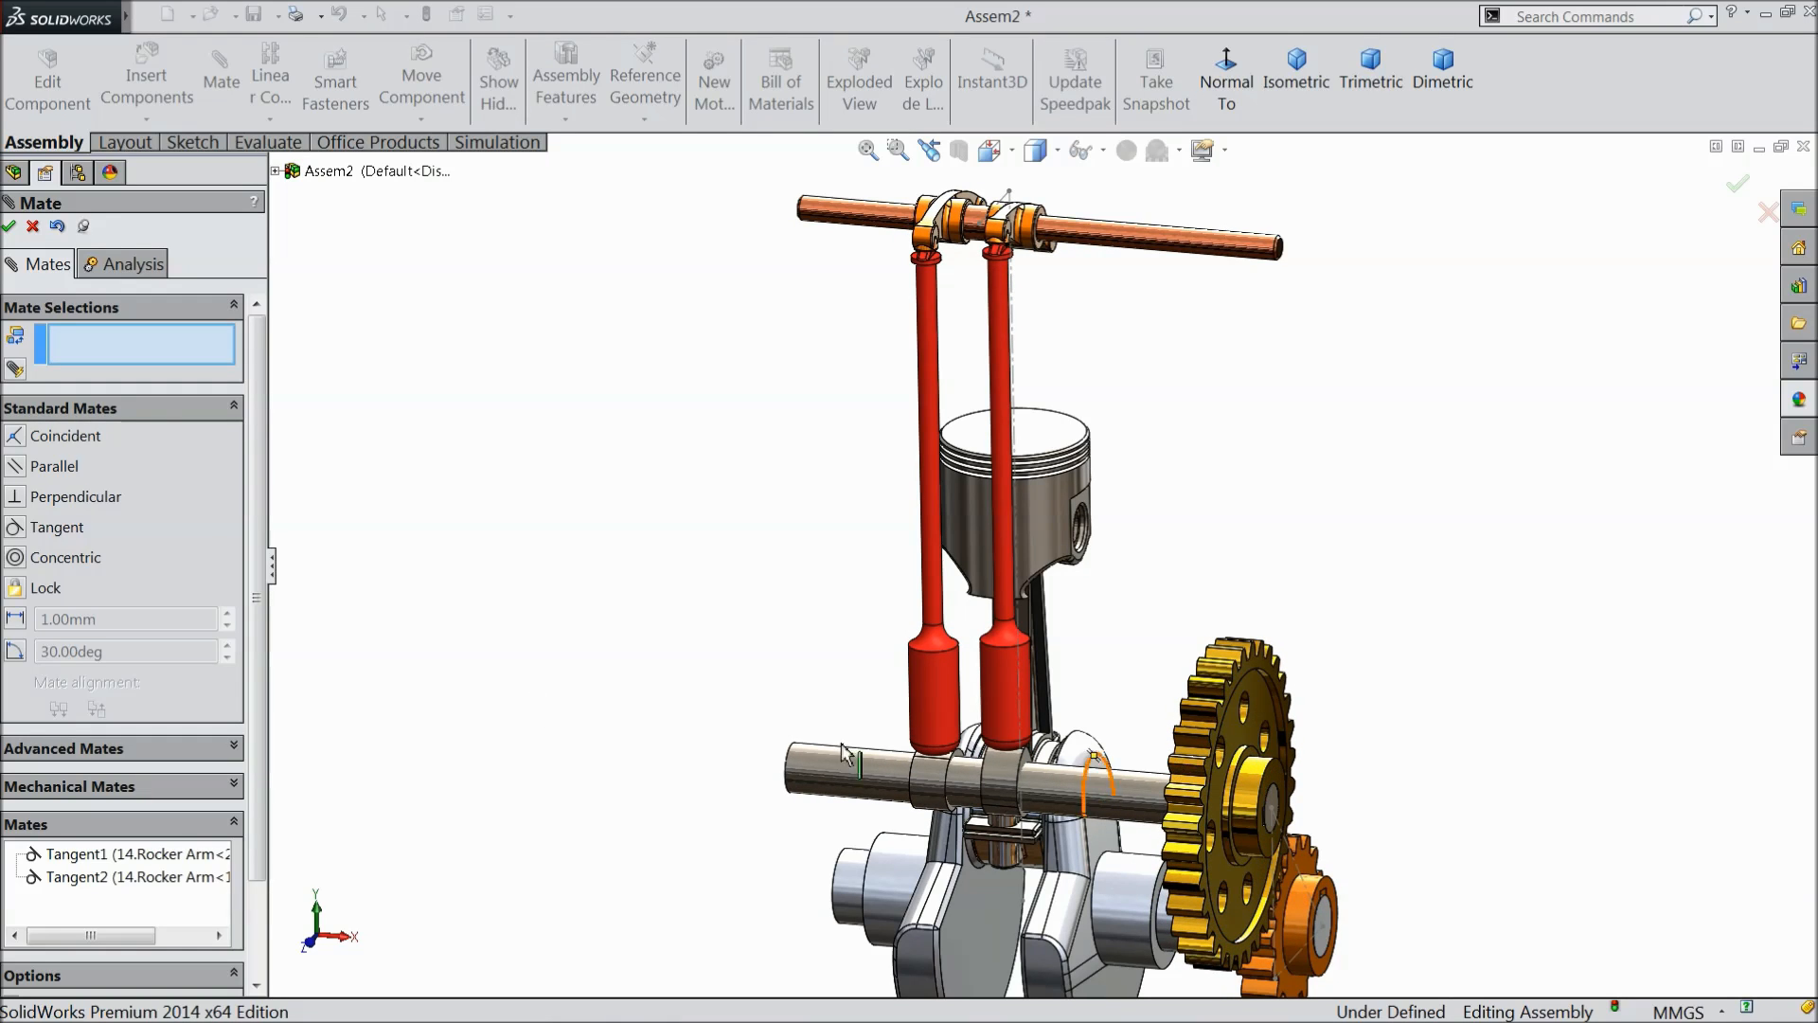
pyautogui.click(11, 227)
# - Insert Valve Sub Assembly.SLDASM from the Engine folder and place it above and beside the piston
pyautogui.press('f')
pyautogui.moveTo(759, 503); pyautogui.dragTo(750, 549, button='middle')
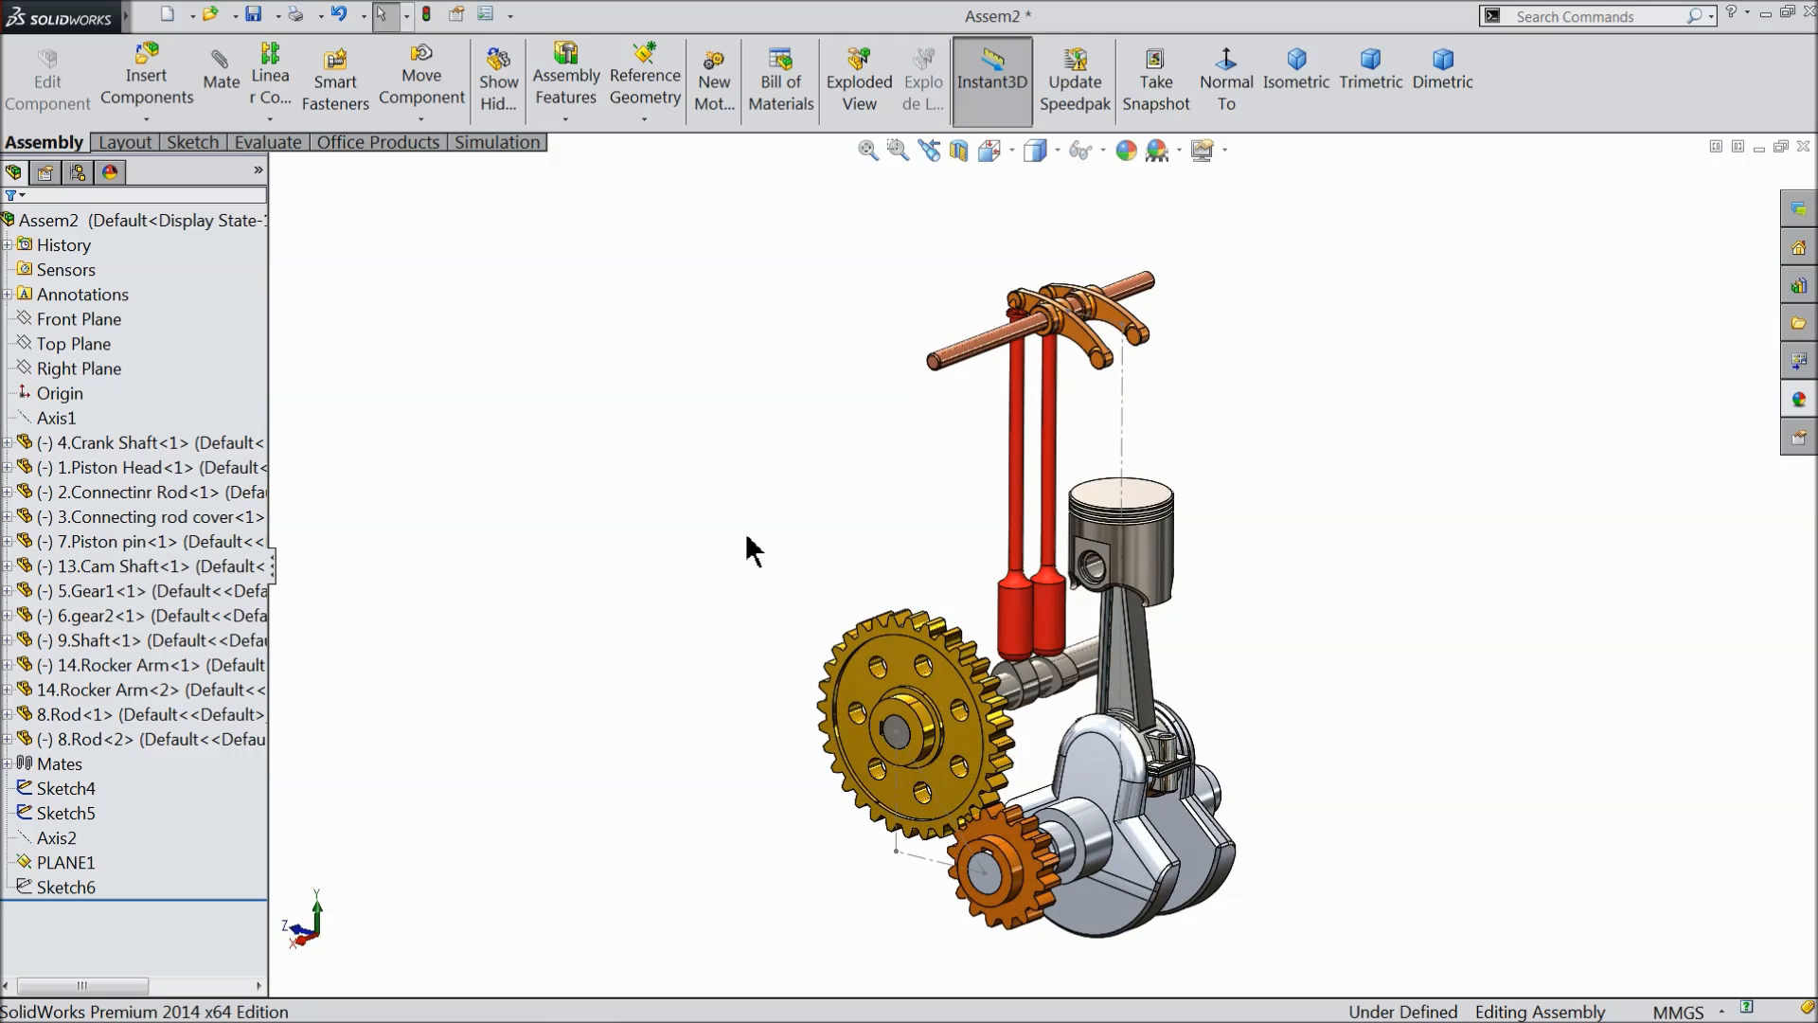
pyautogui.scroll(-2, 1217, 603)
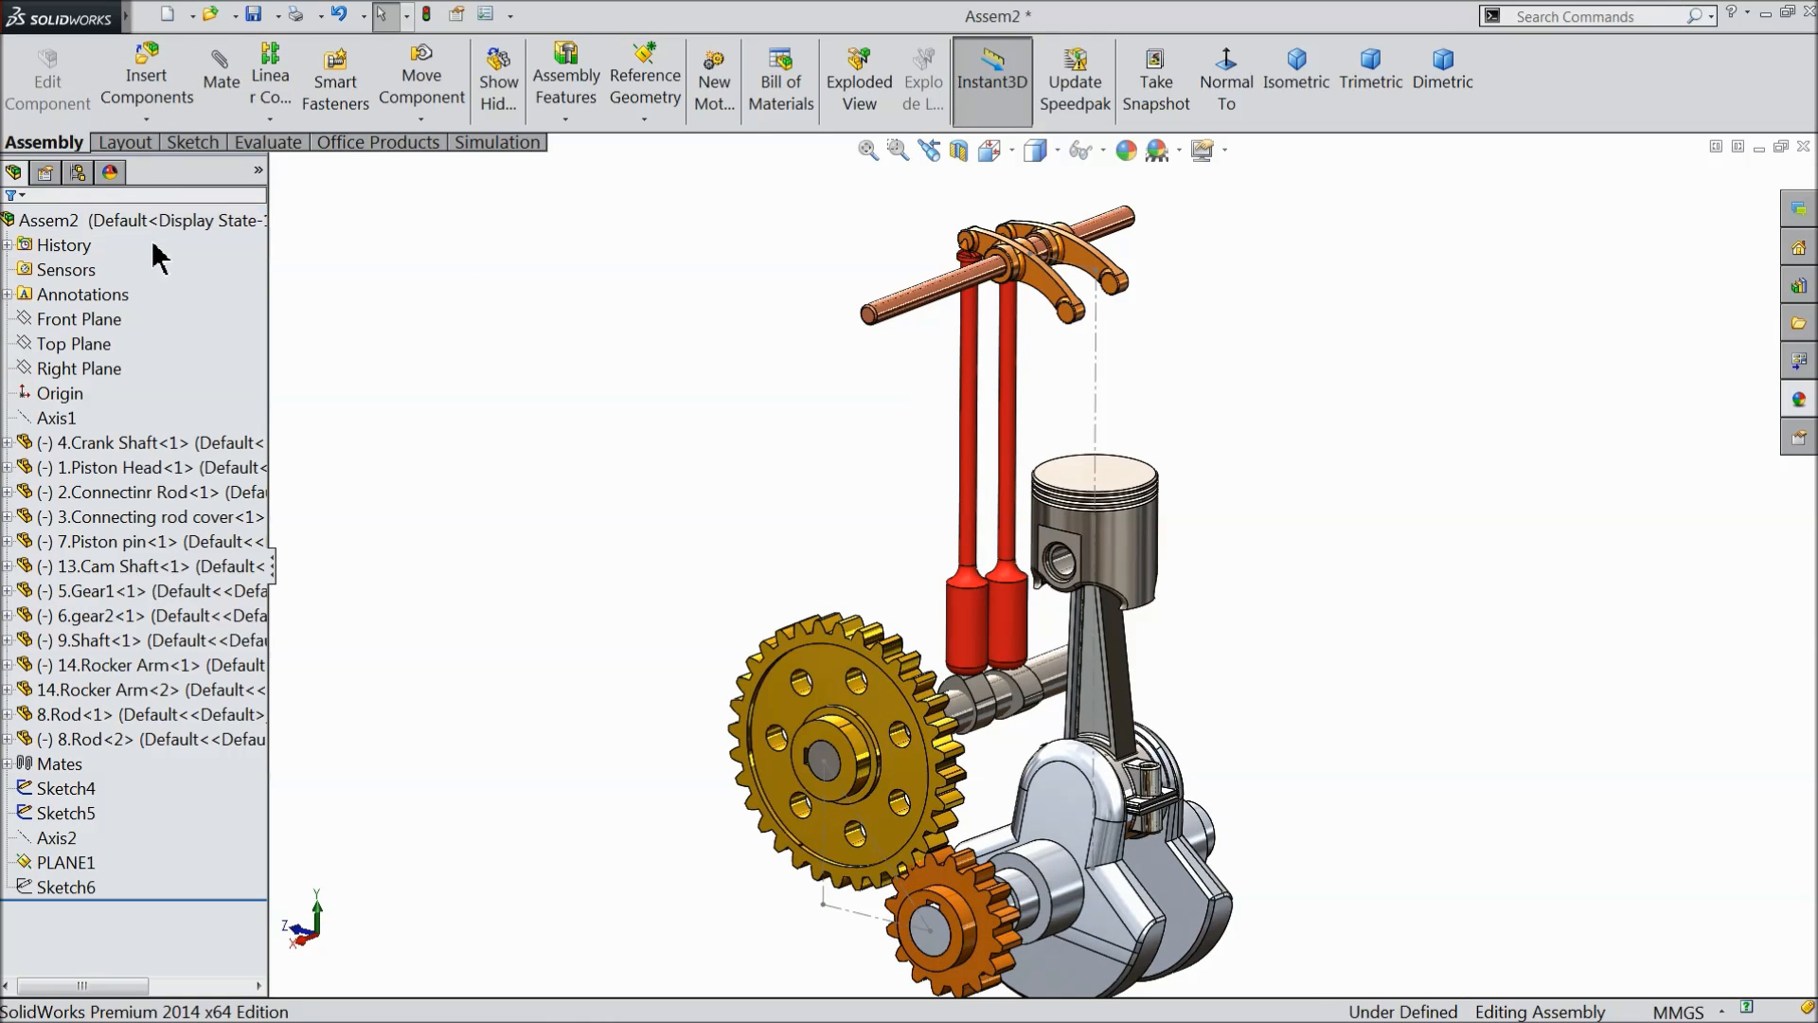
pyautogui.click(148, 83)
pyautogui.click(157, 674)
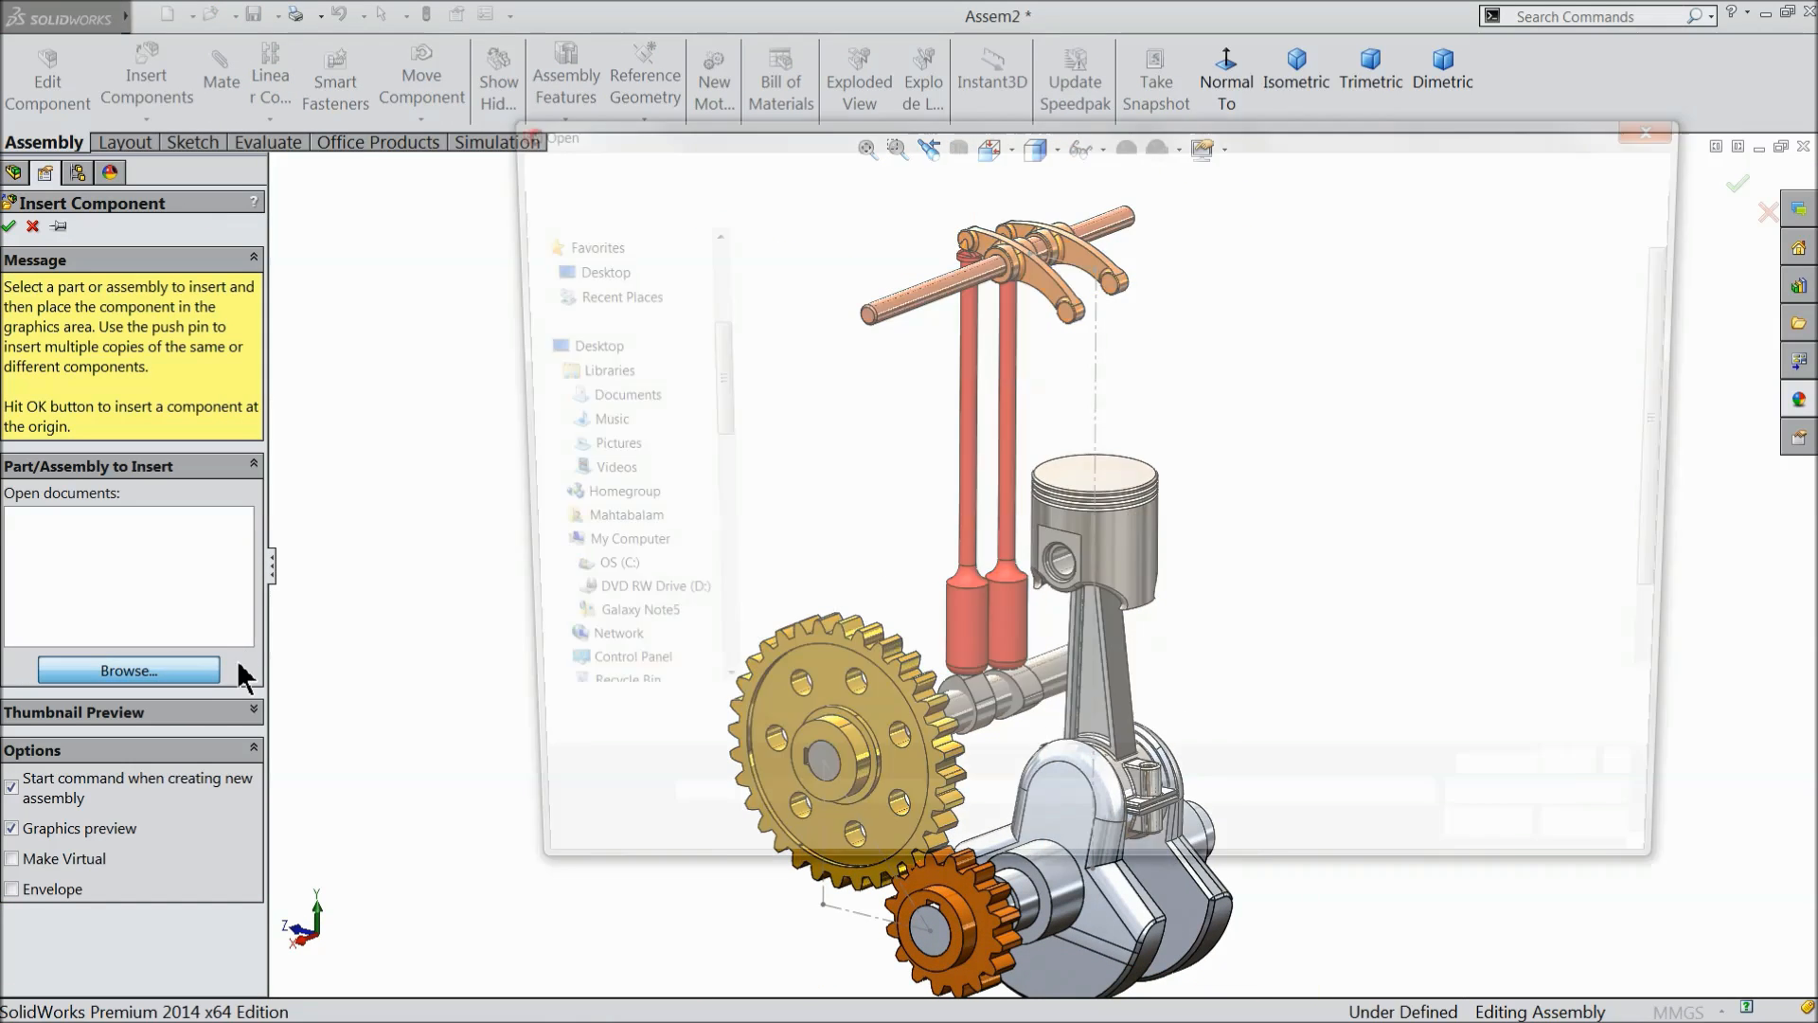
pyautogui.scroll(-2, 1652, 578)
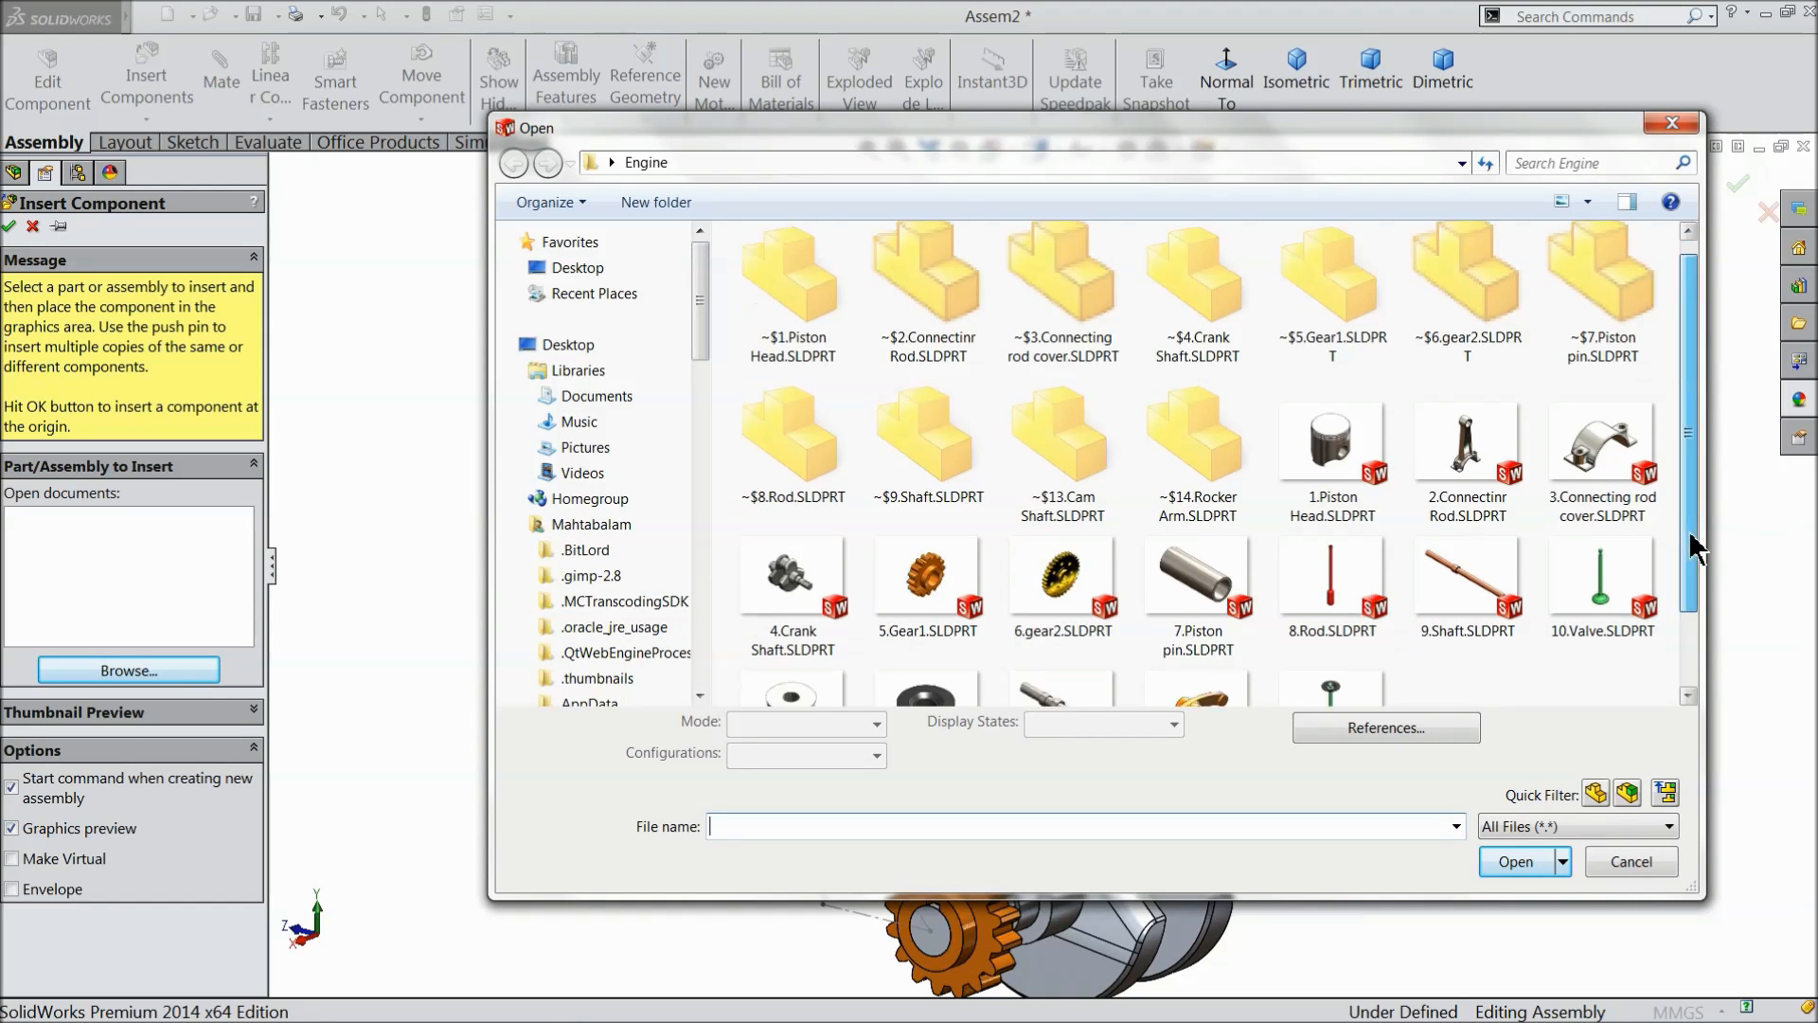
pyautogui.click(1340, 620)
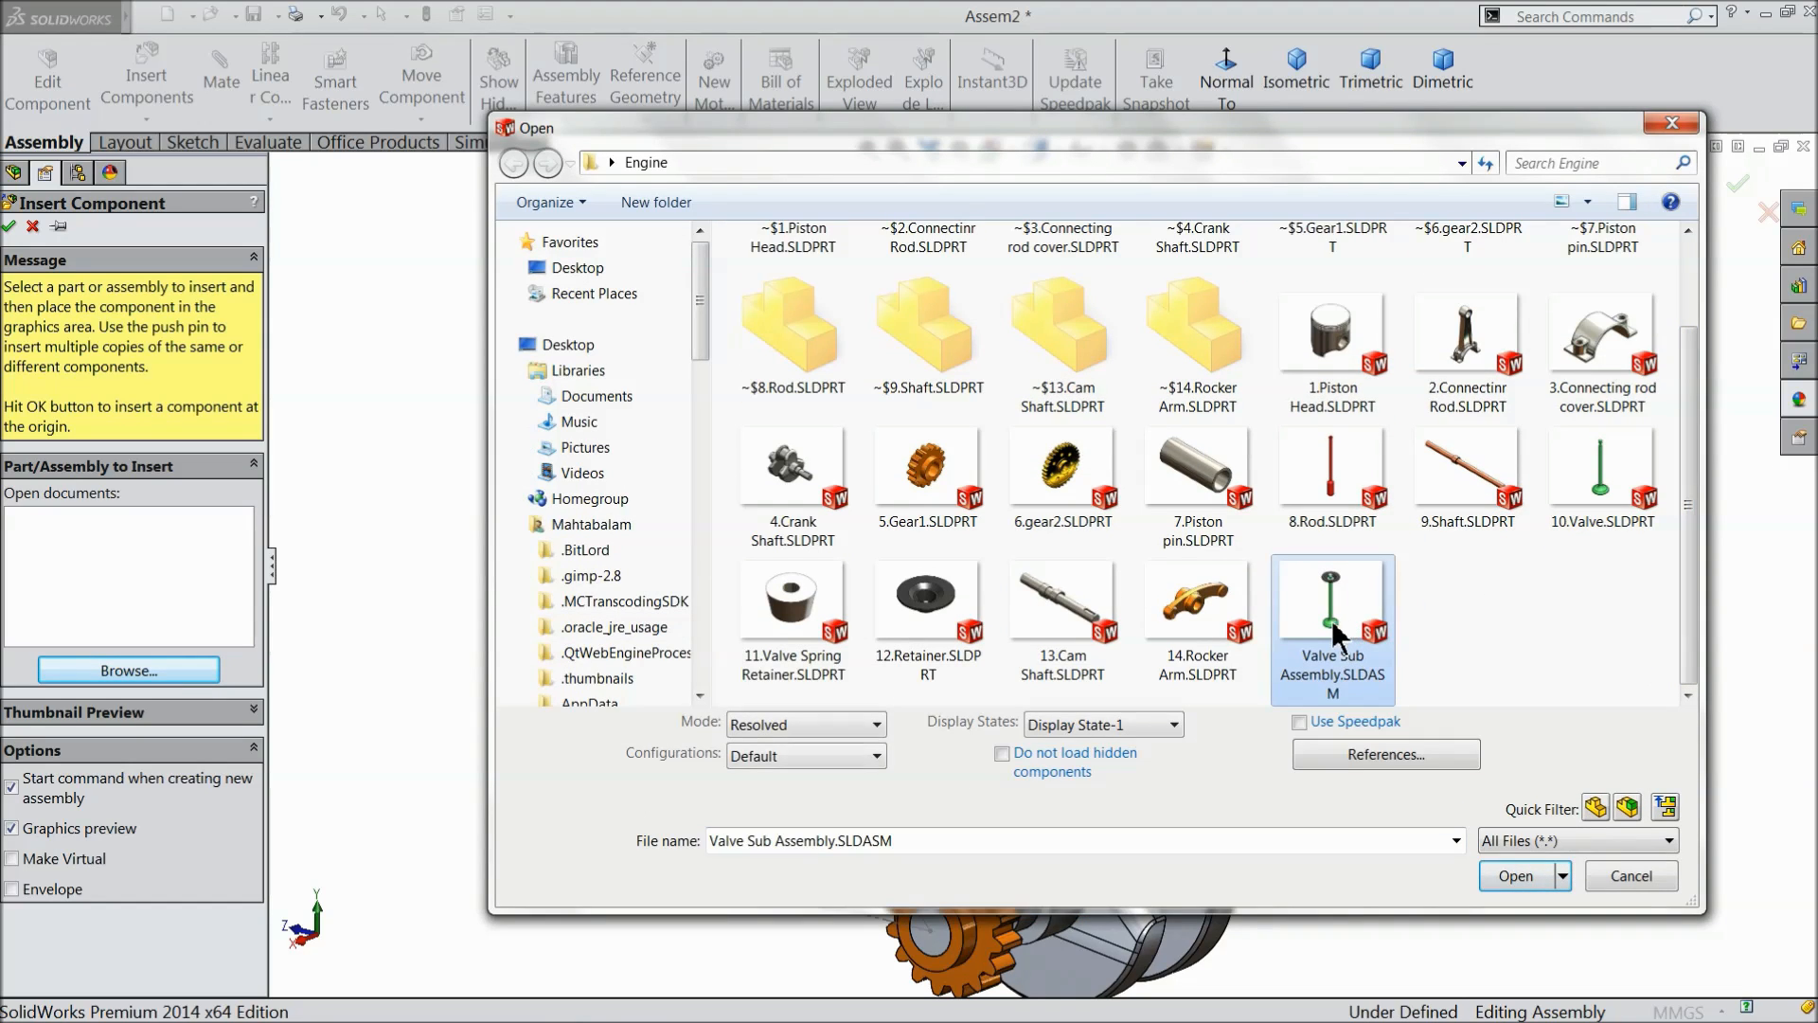
pyautogui.click(1488, 866)
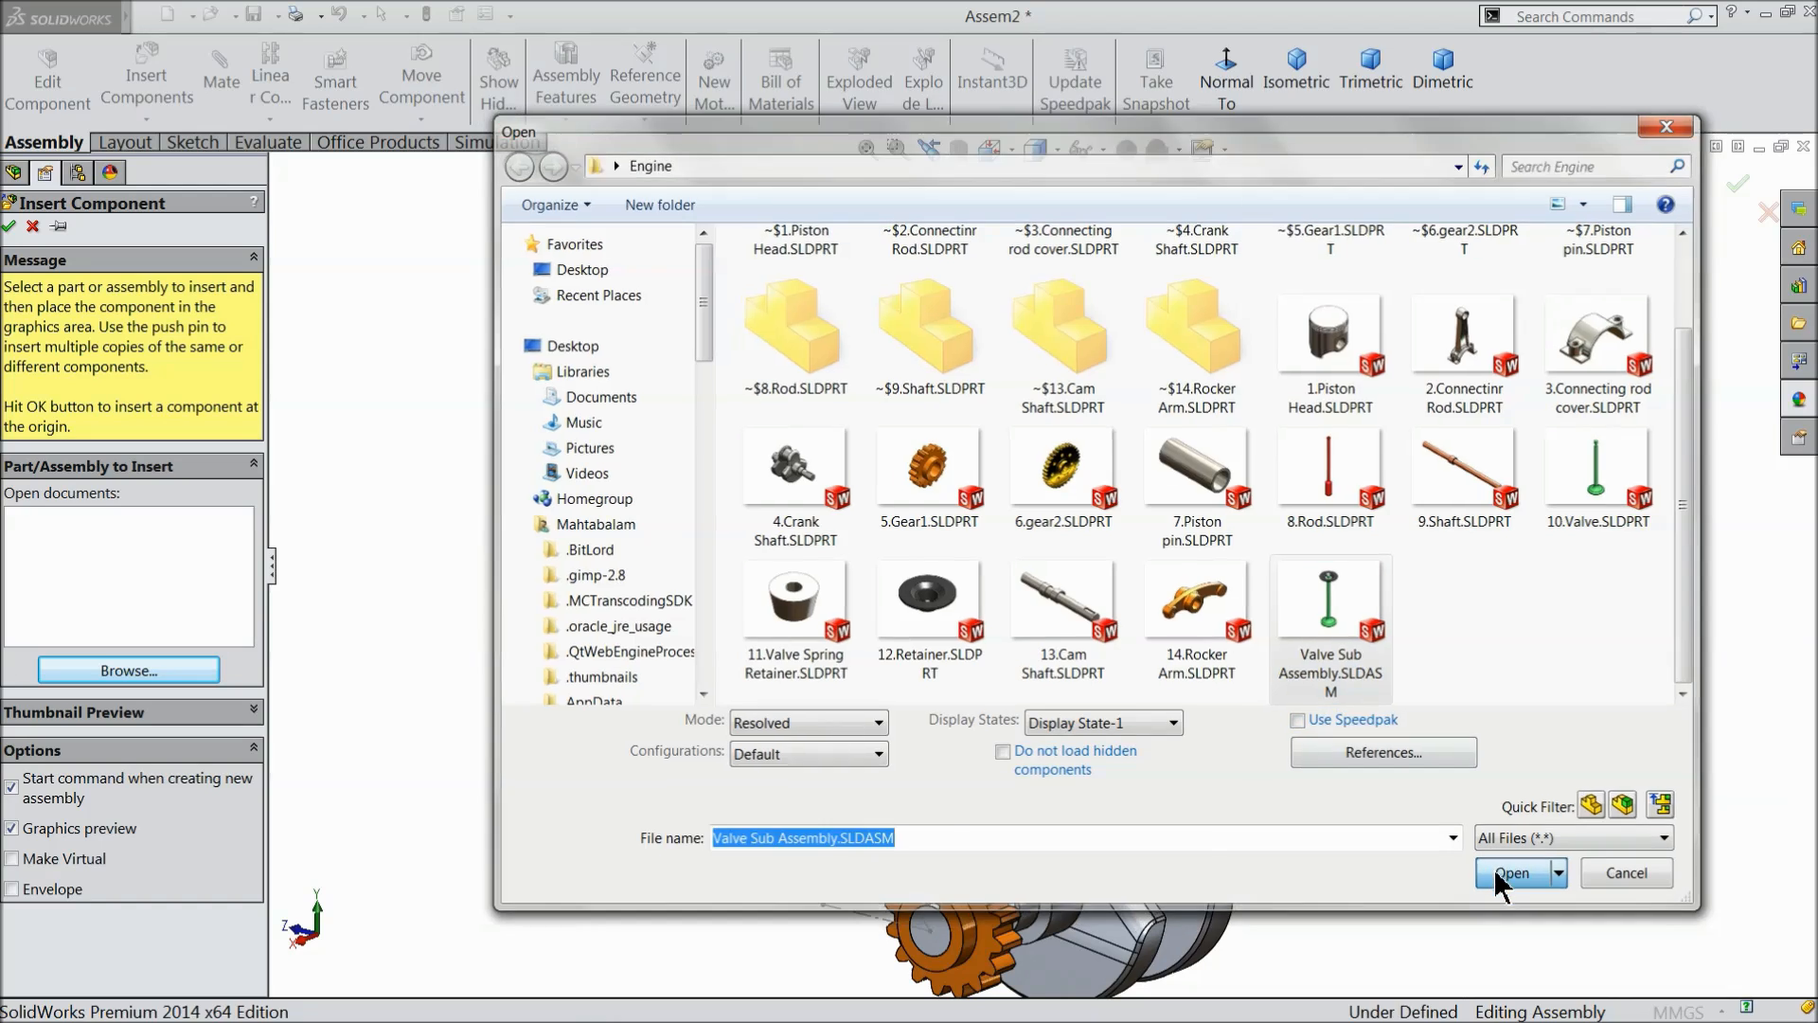
pyautogui.click(1205, 409)
pyautogui.scroll(-4, 1183, 398)
pyautogui.scroll(-2, 1117, 455)
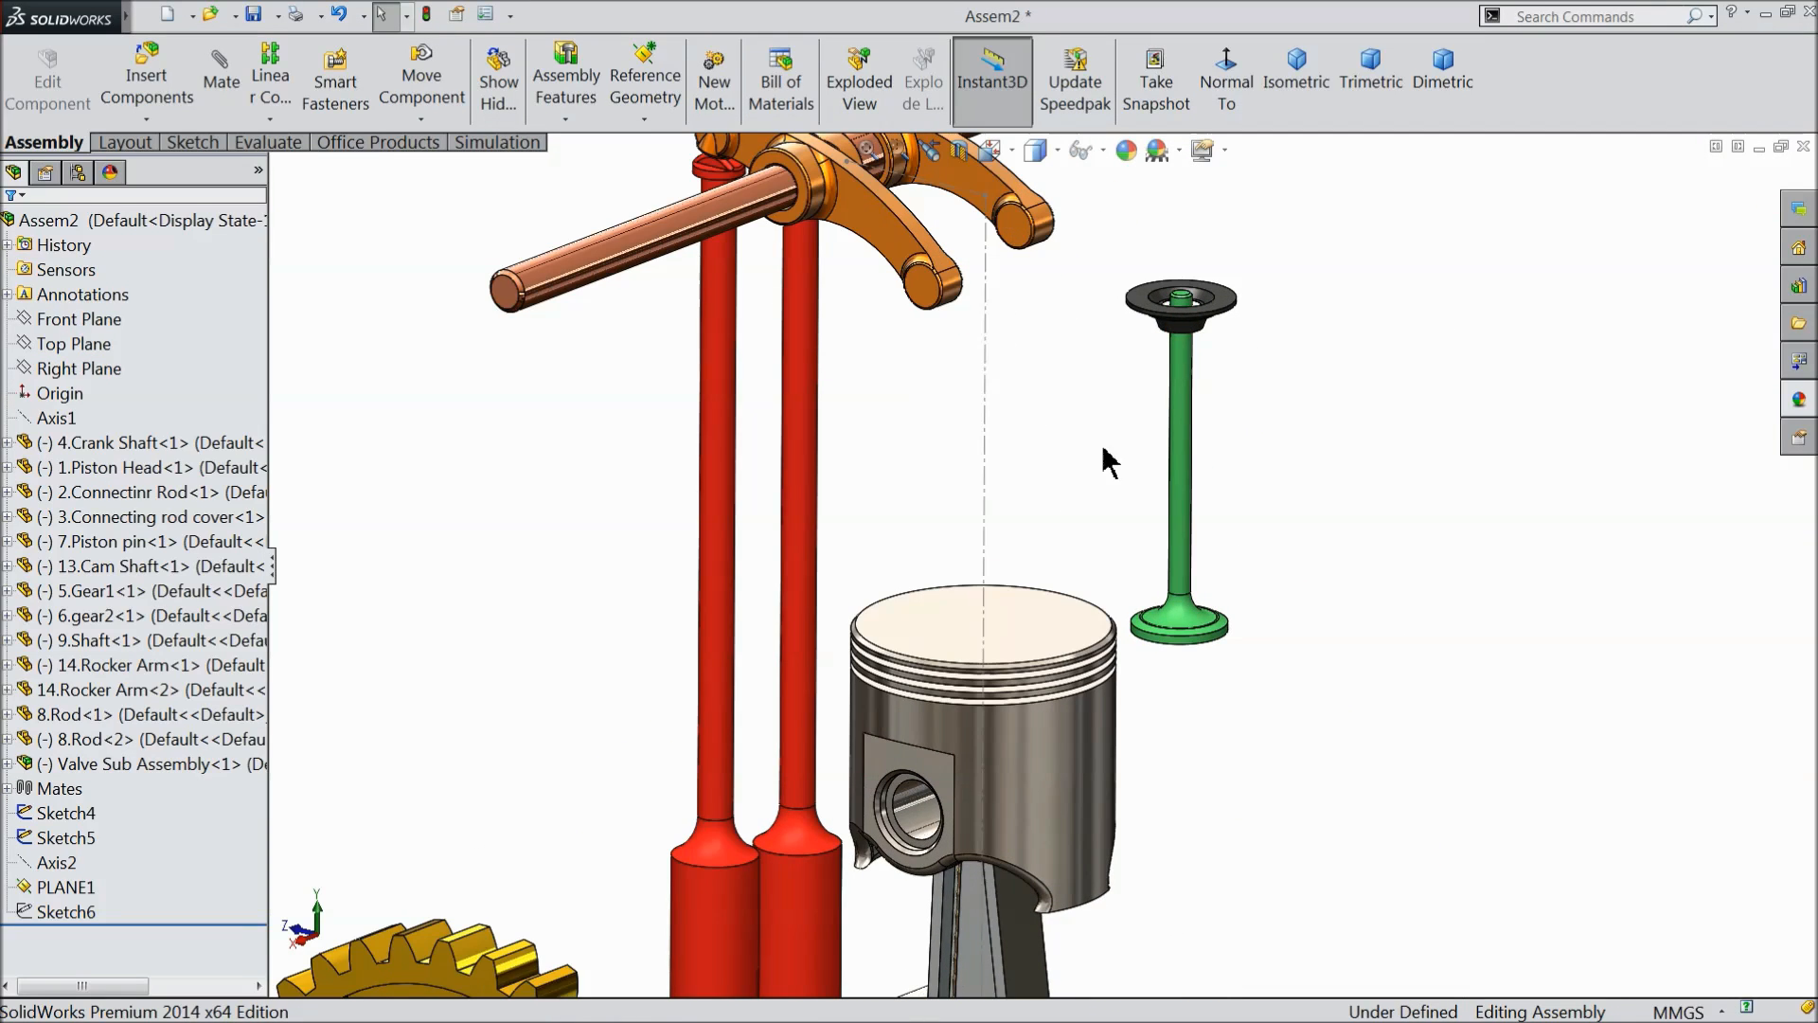
# - Insert a second copy of Valve Sub Assembly.SLDASM and place it right beside the first valve
pyautogui.click(60, 762)
pyautogui.click(147, 99)
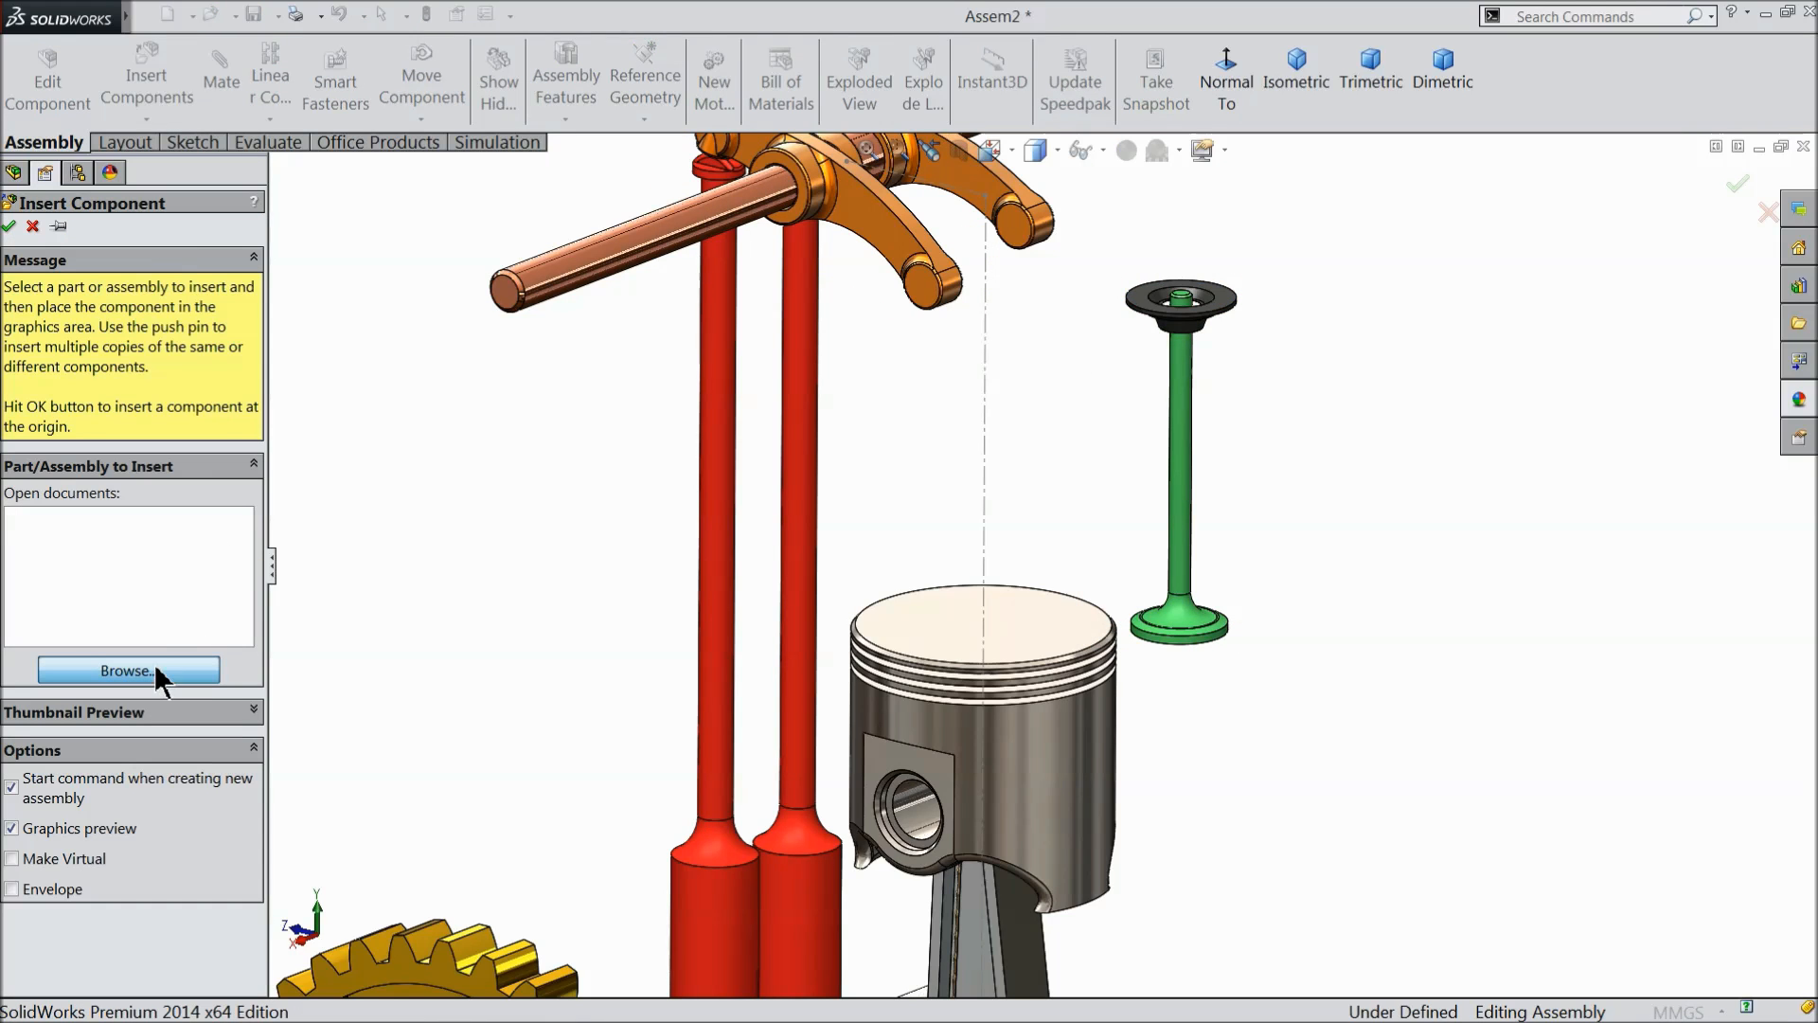
pyautogui.click(156, 677)
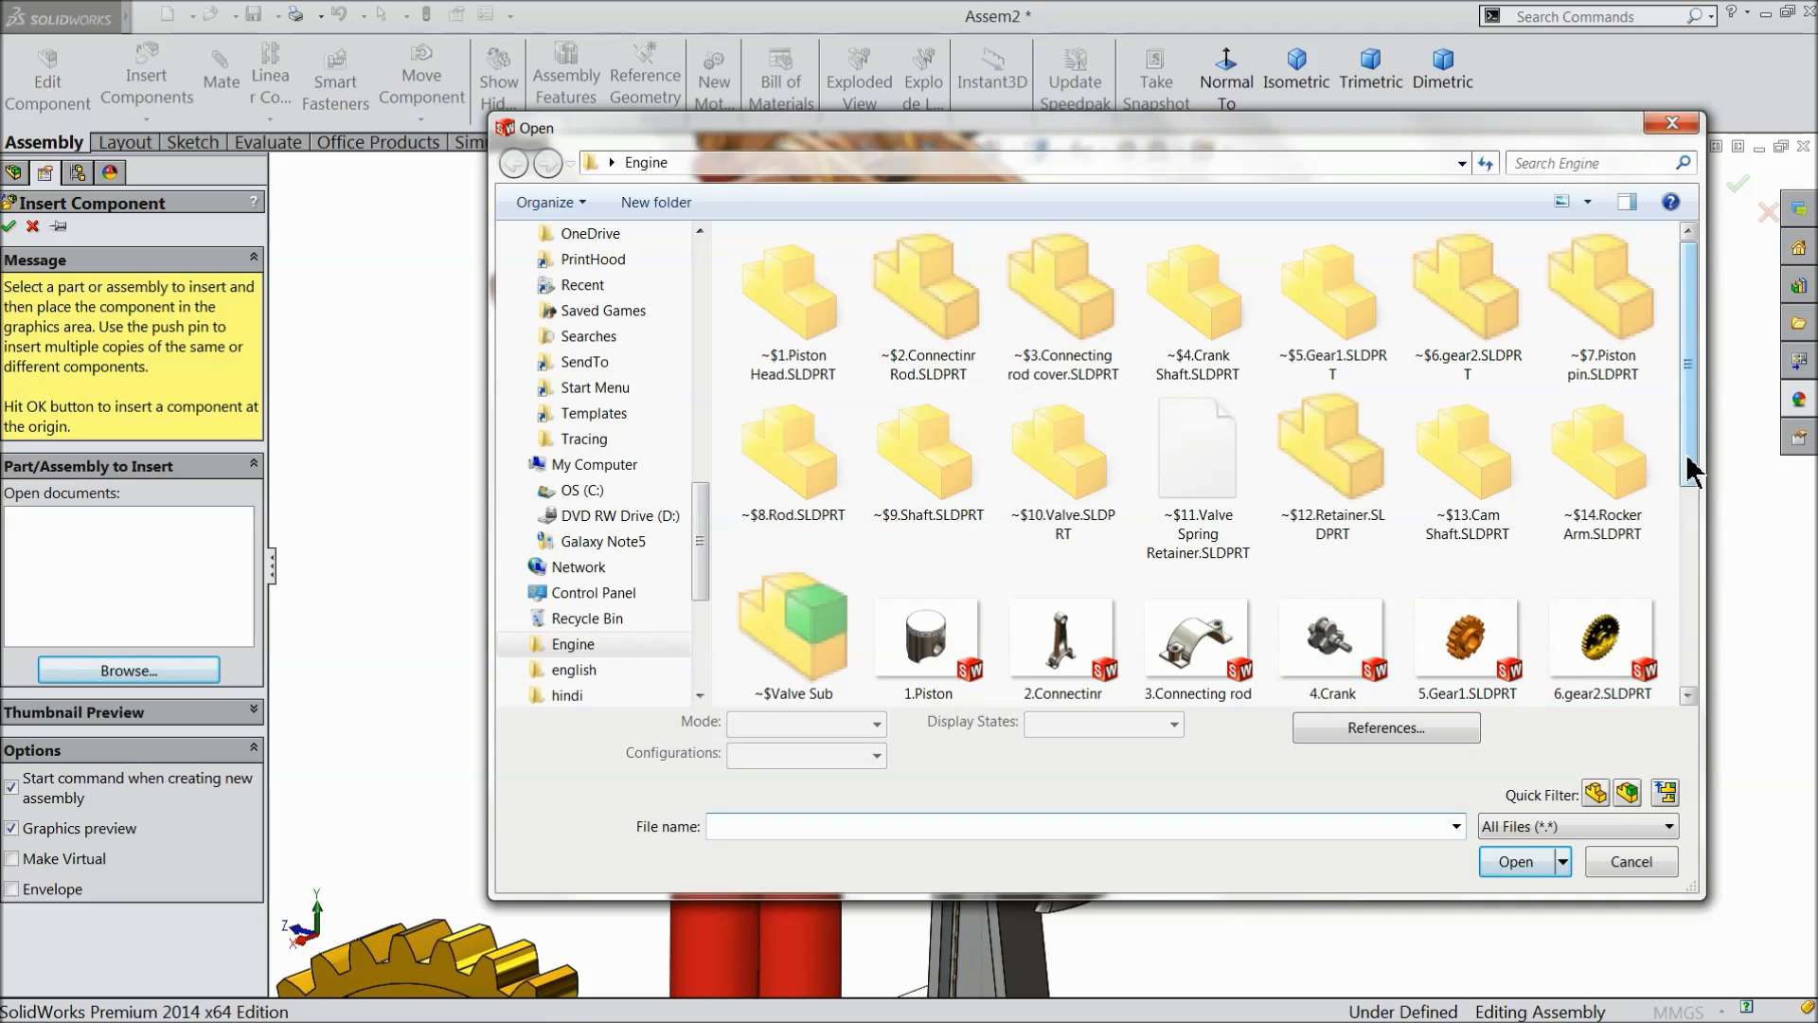
pyautogui.scroll(-3, 1714, 606)
pyautogui.click(926, 606)
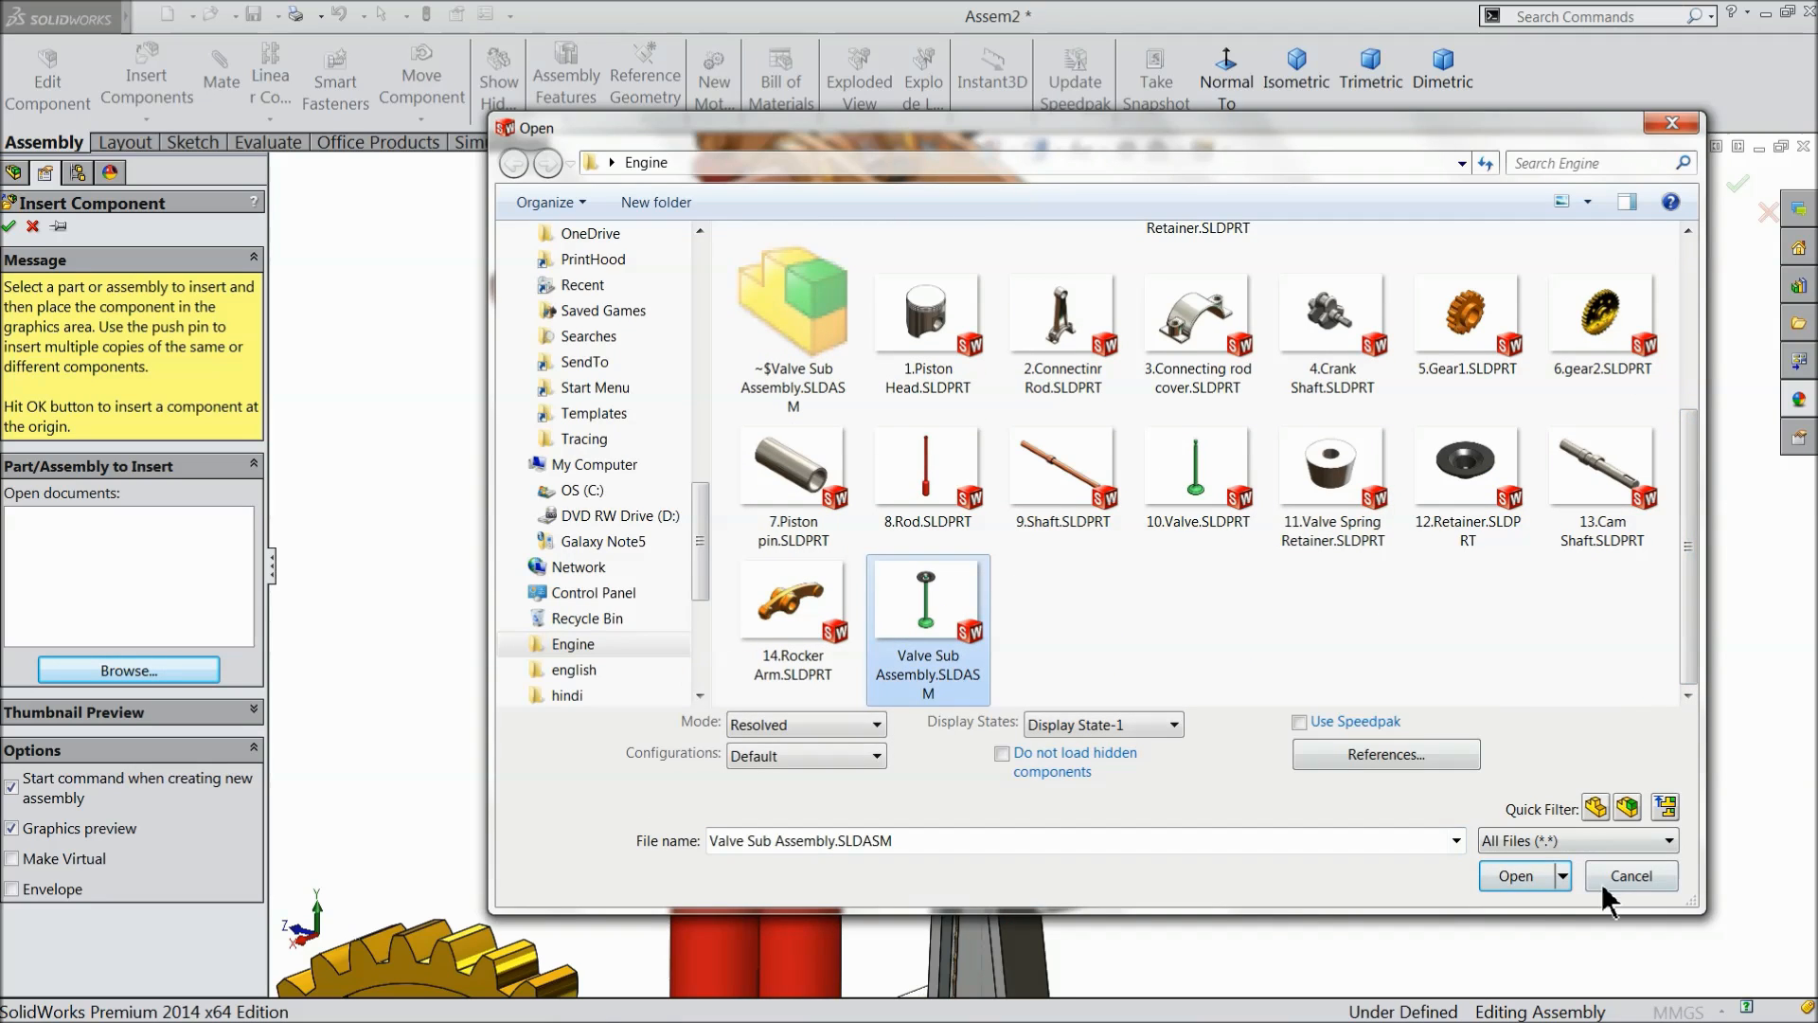
pyautogui.click(1515, 862)
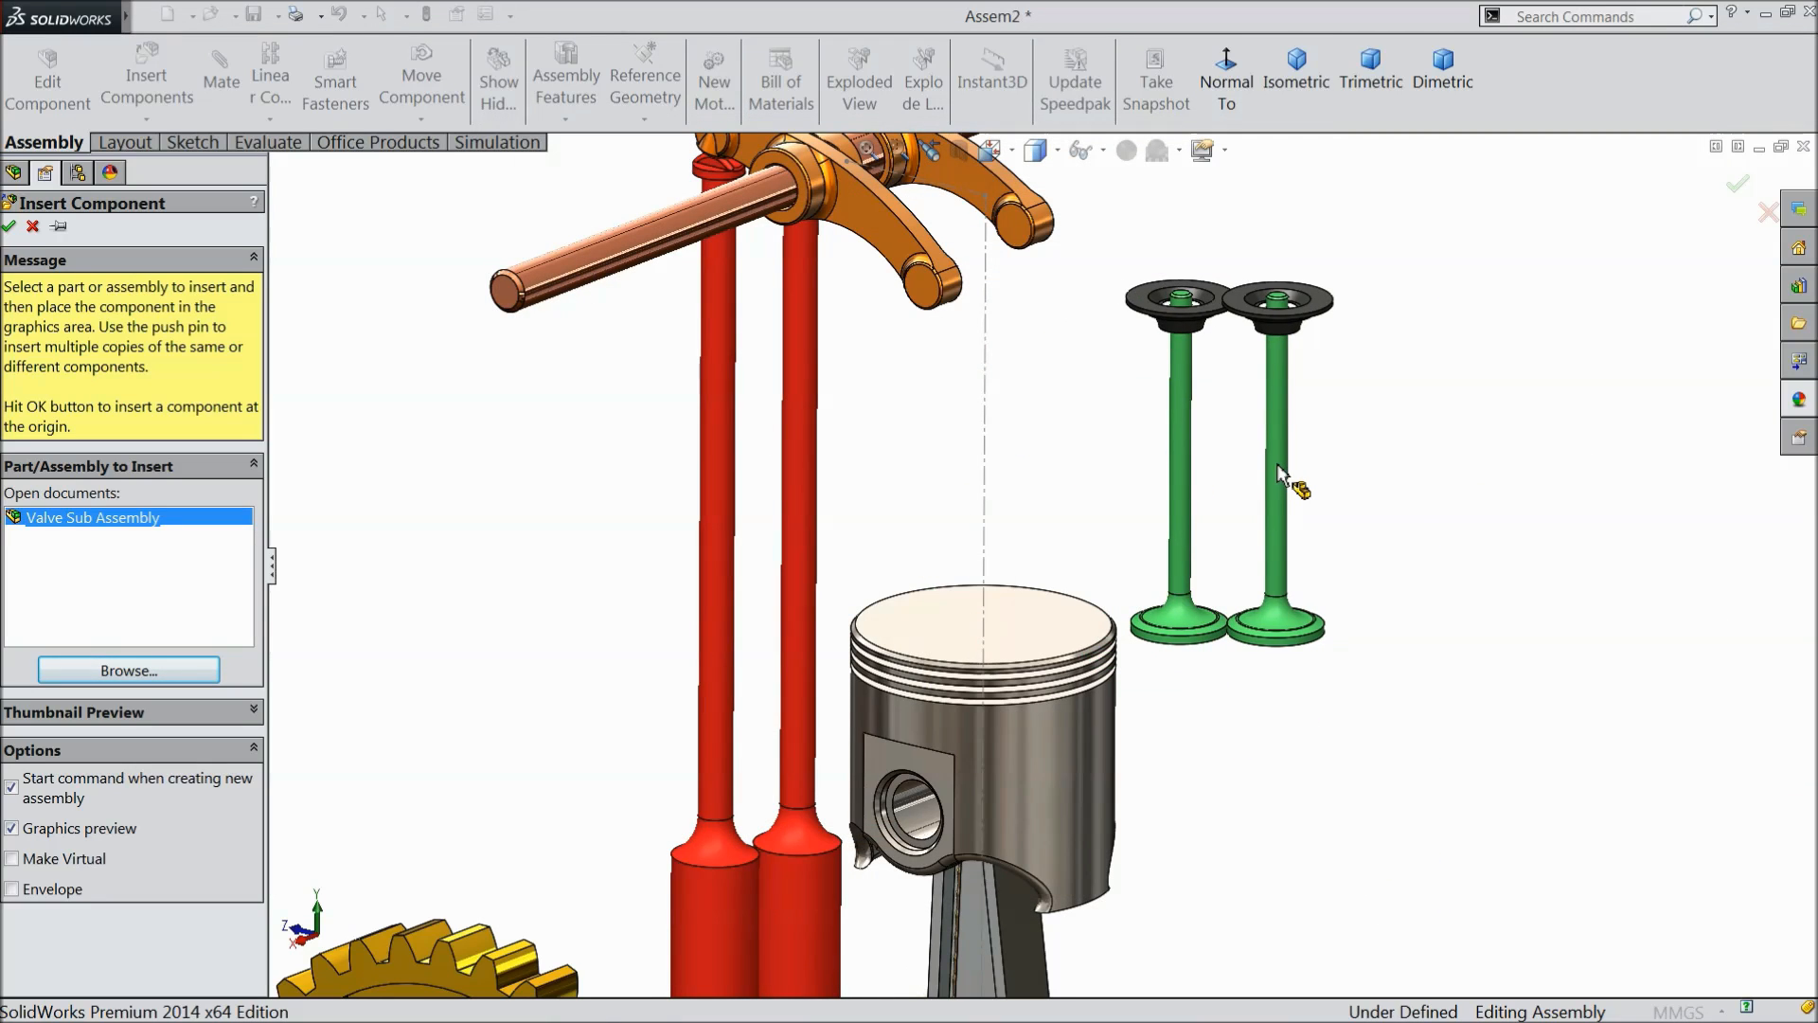
pyautogui.click(1281, 472)
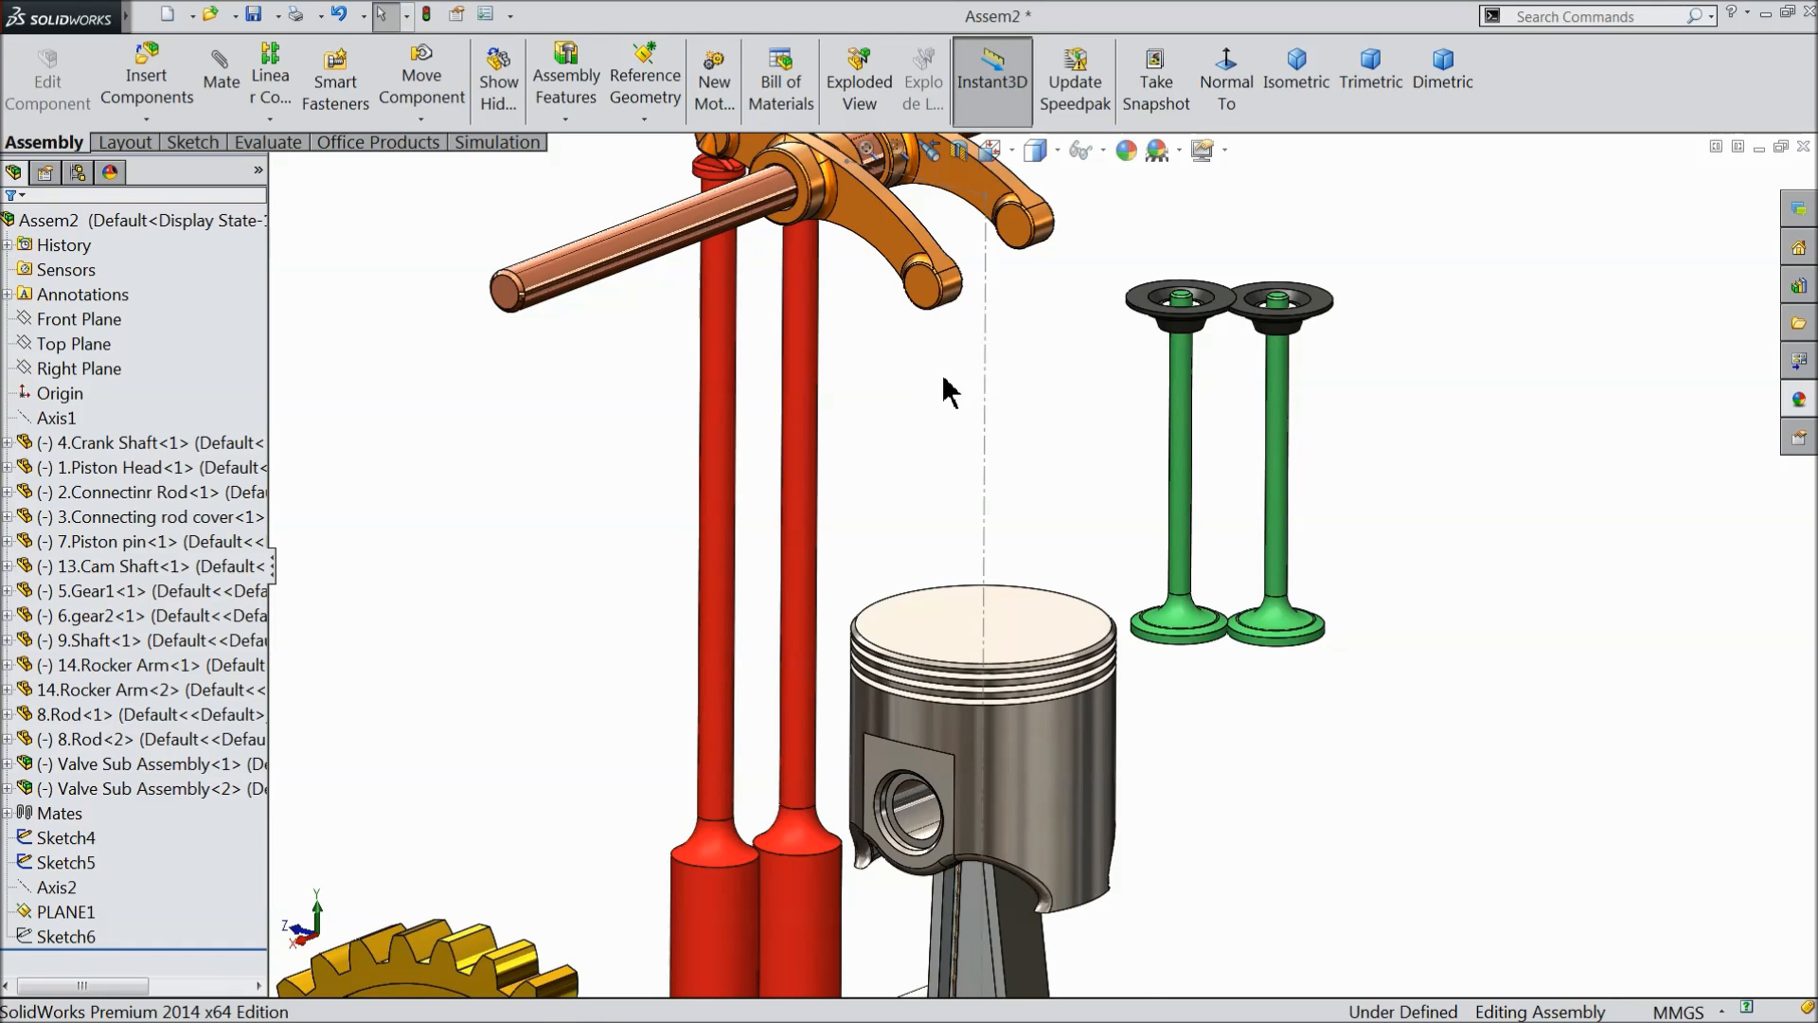
# - Examine the green valves of both valve sub-assemblies against the rocker arms and piston, and collapse both sub-assemblies in the feature tree
pyautogui.scroll(-2, 947, 390)
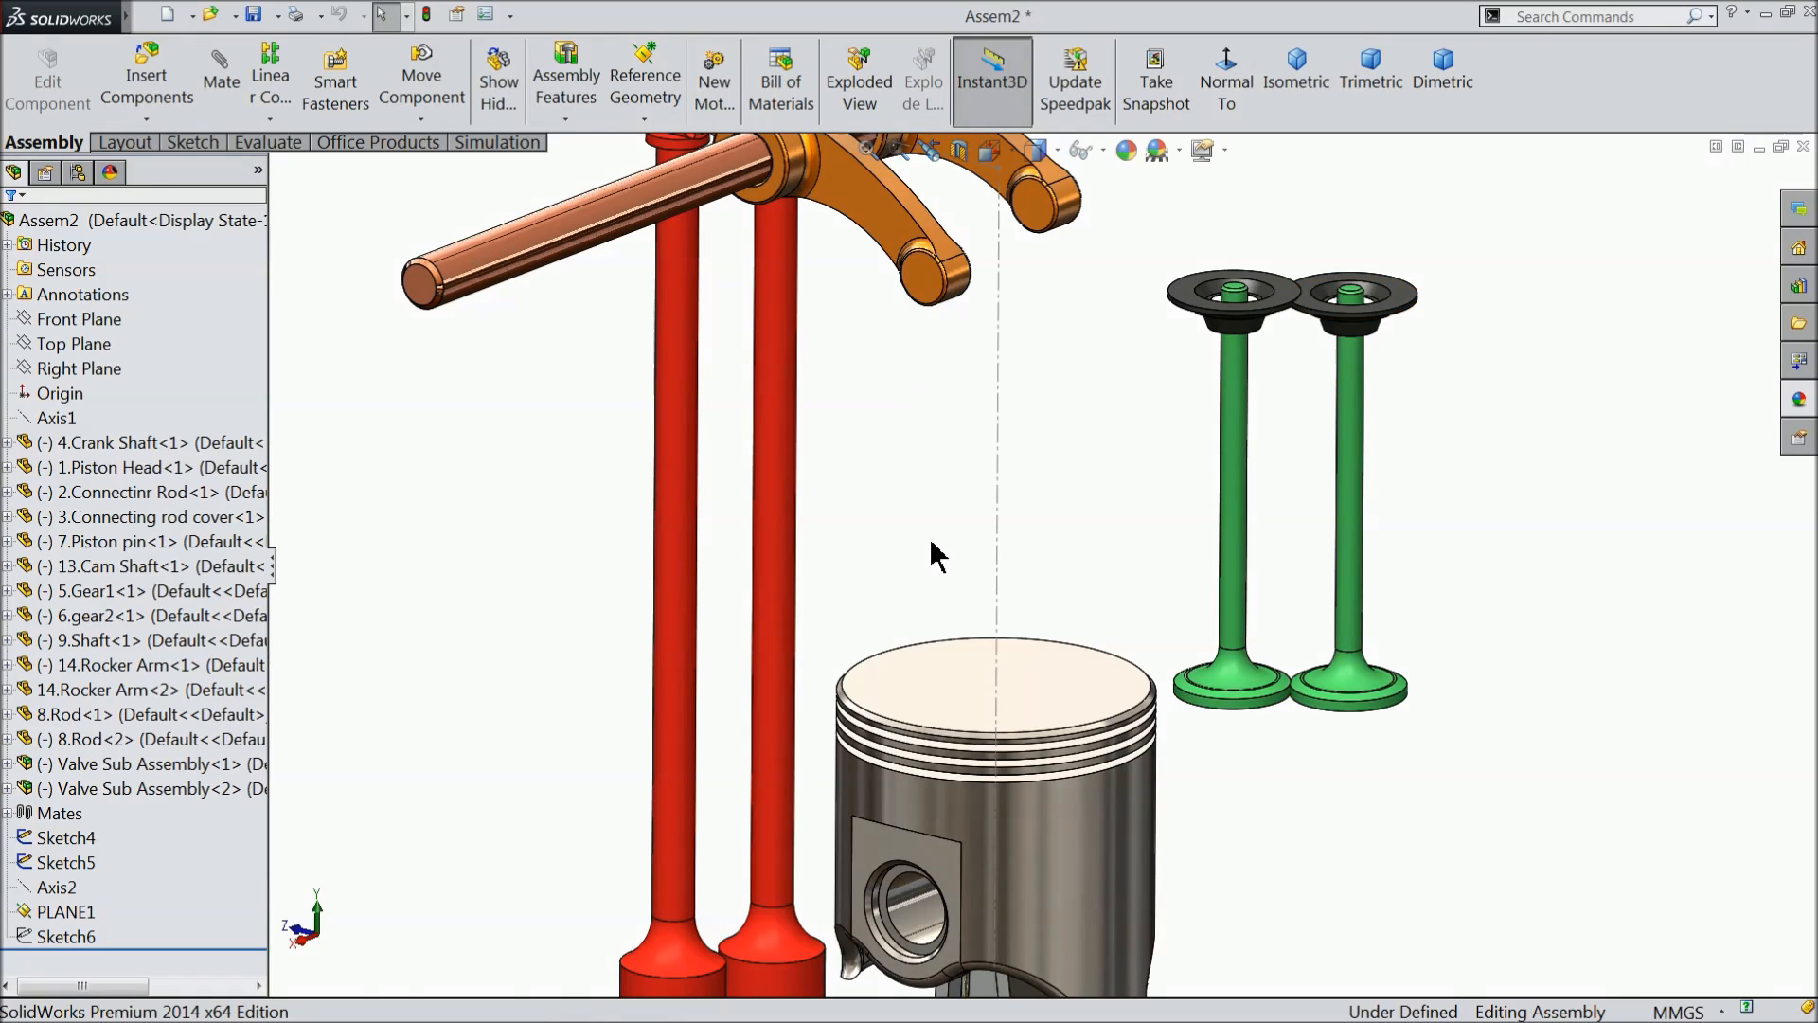
pyautogui.scroll(3, 938, 553)
pyautogui.scroll(-2, 1189, 591)
pyautogui.scroll(-1, 1189, 592)
pyautogui.click(1118, 548)
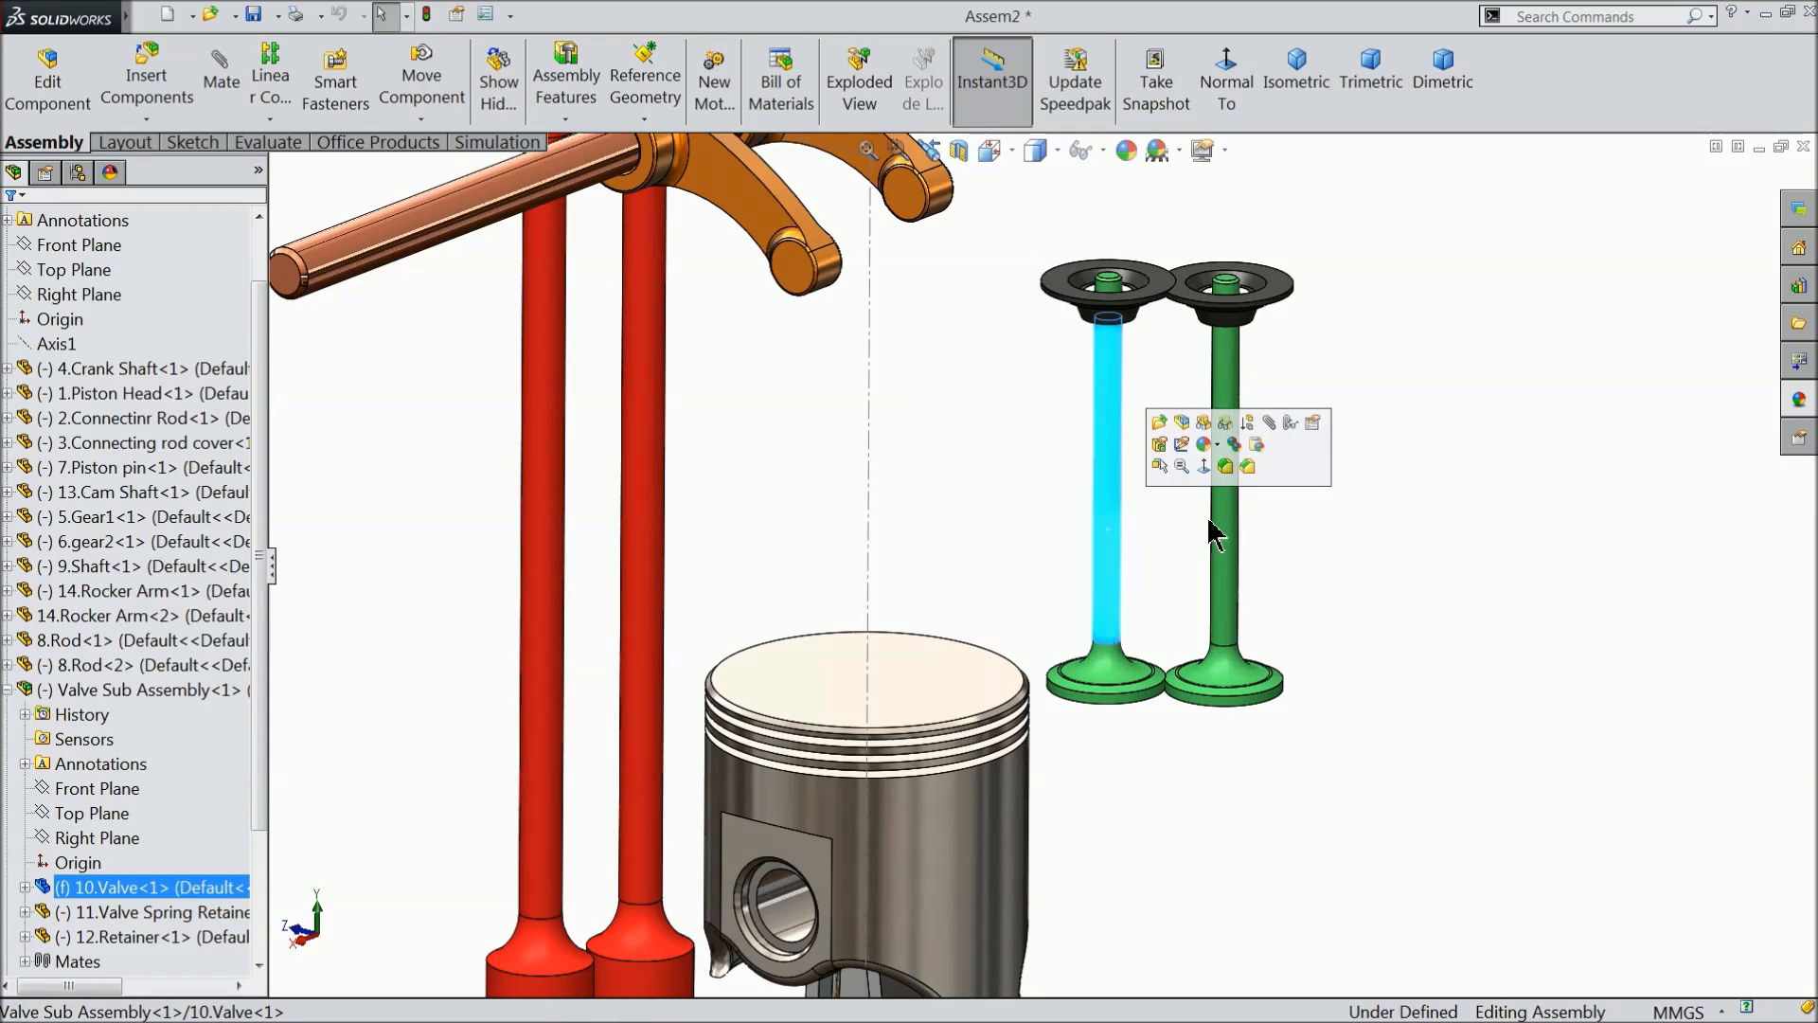
pyautogui.click(1229, 523)
pyautogui.scroll(4, 885, 540)
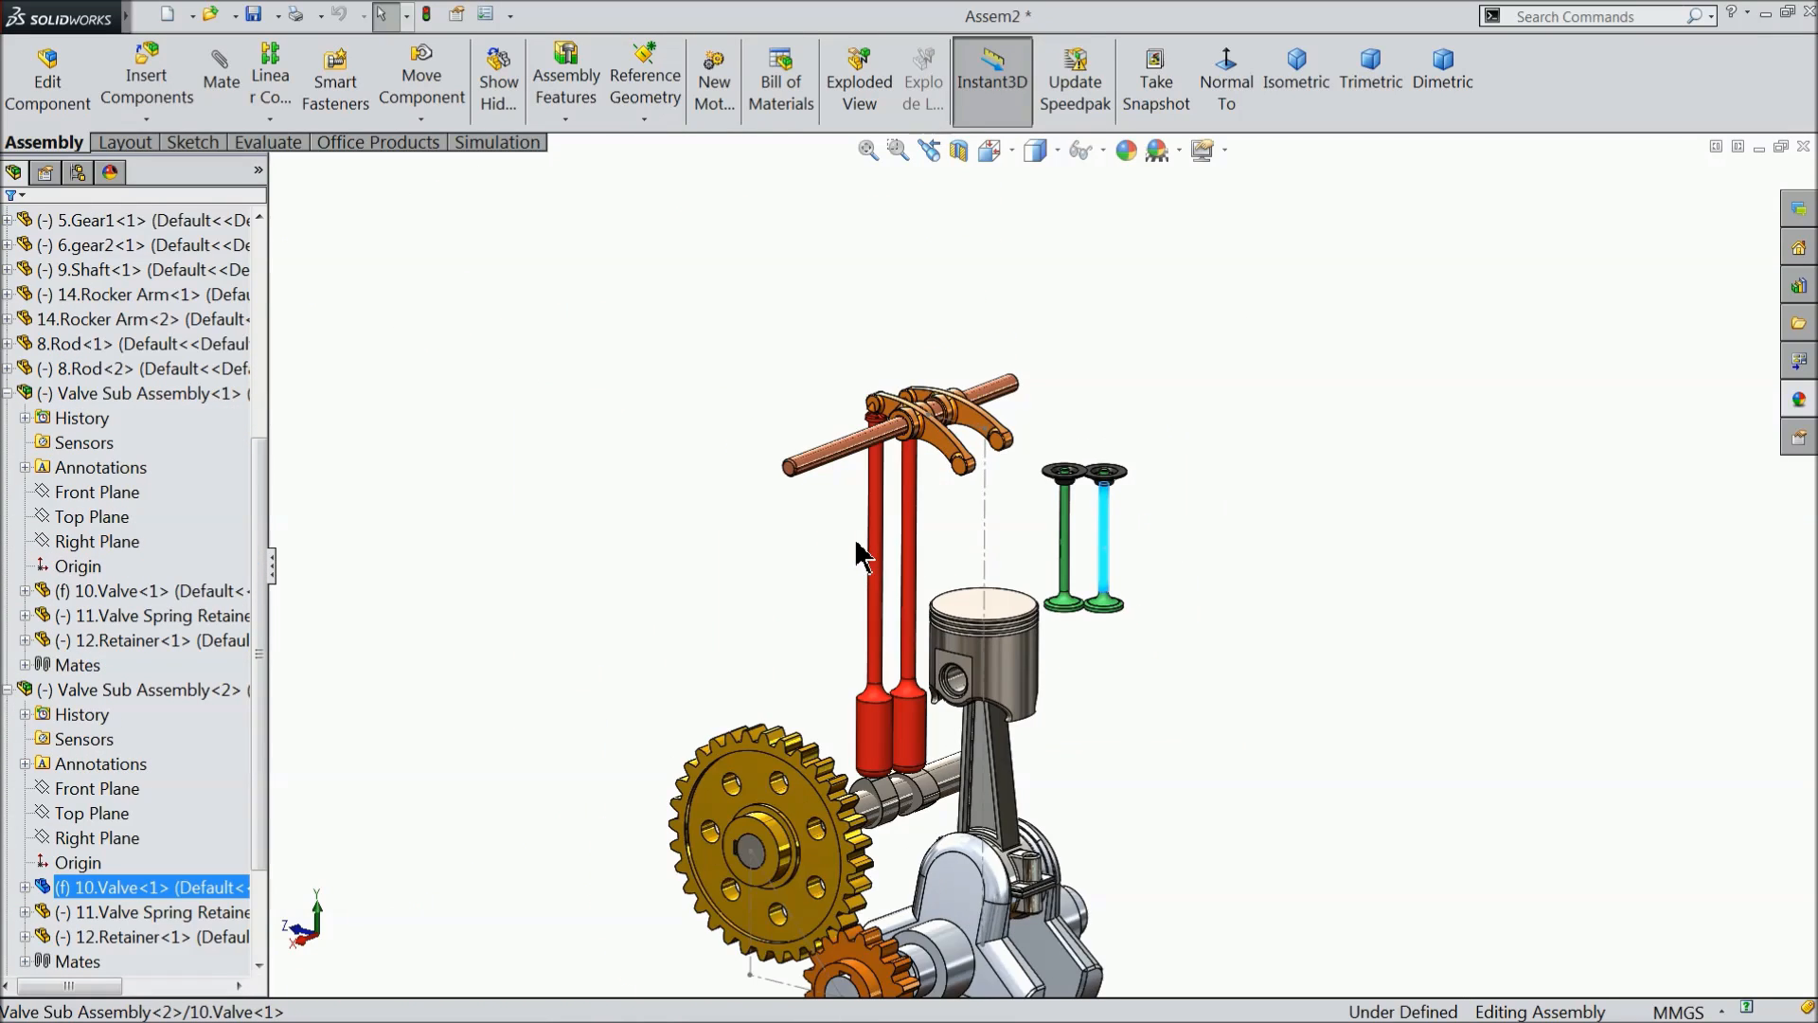
pyautogui.scroll(-1, 998, 724)
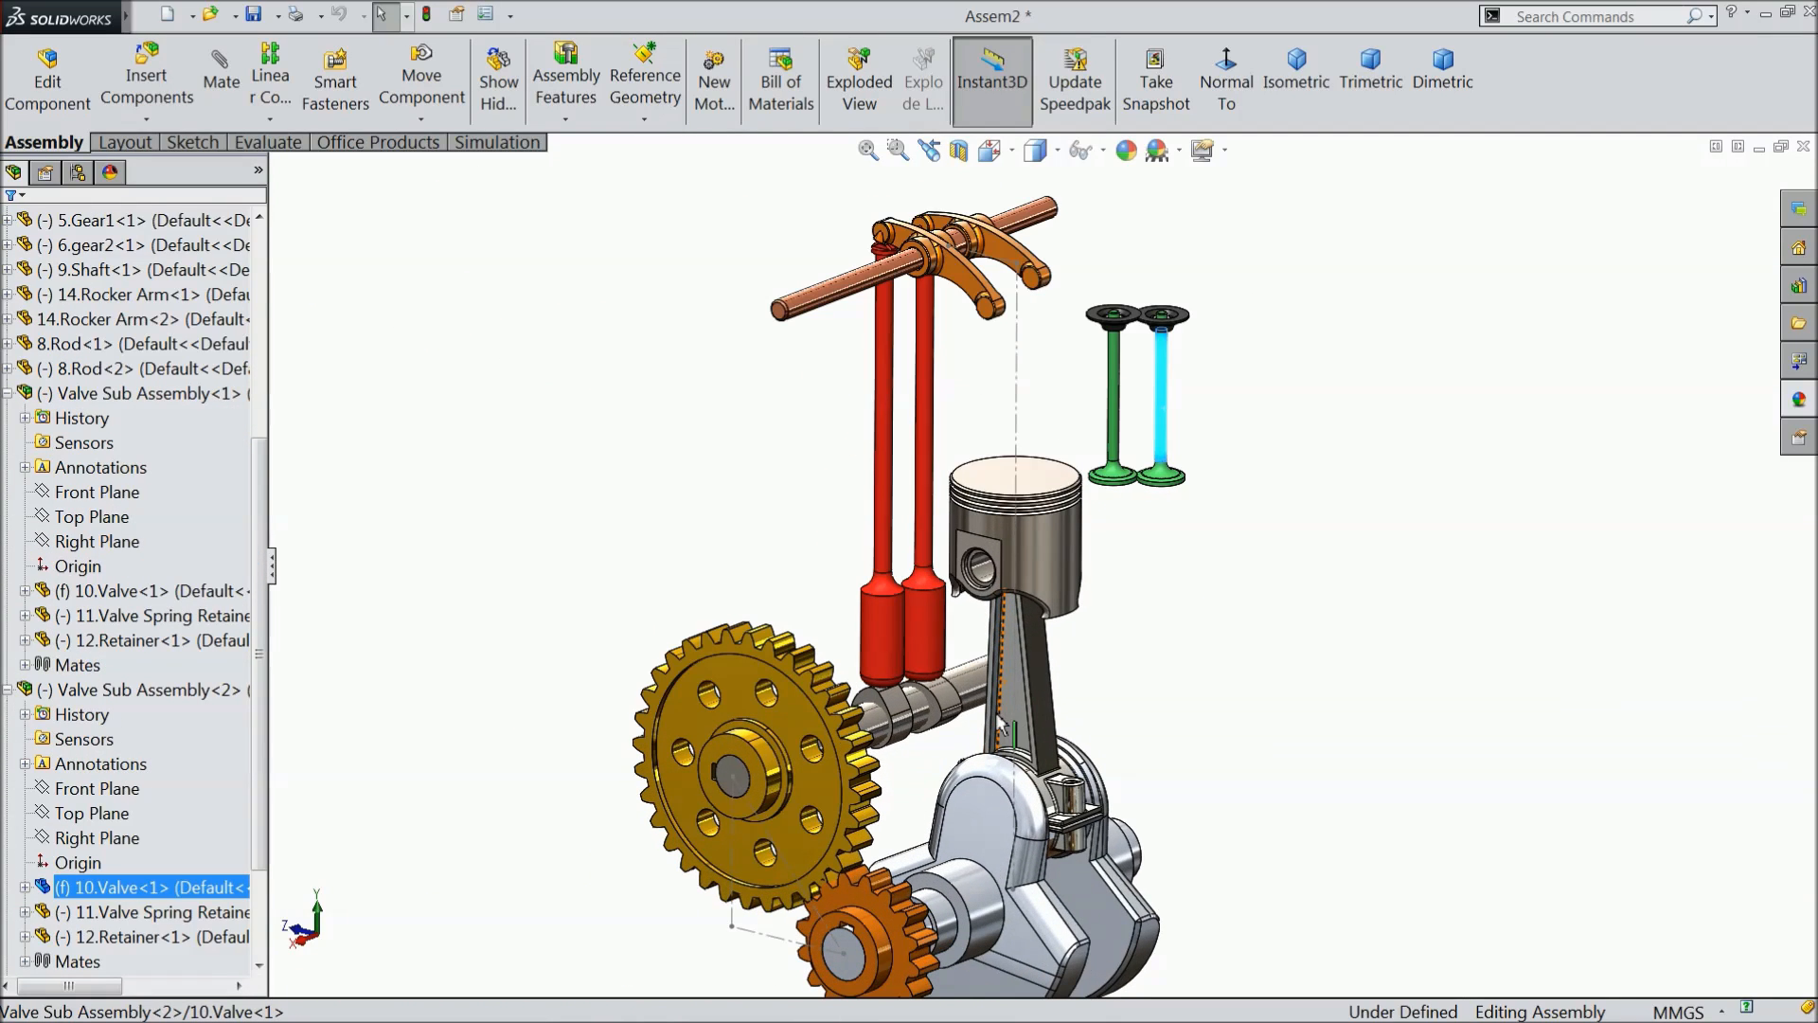
pyautogui.click(617, 528)
pyautogui.click(8, 394)
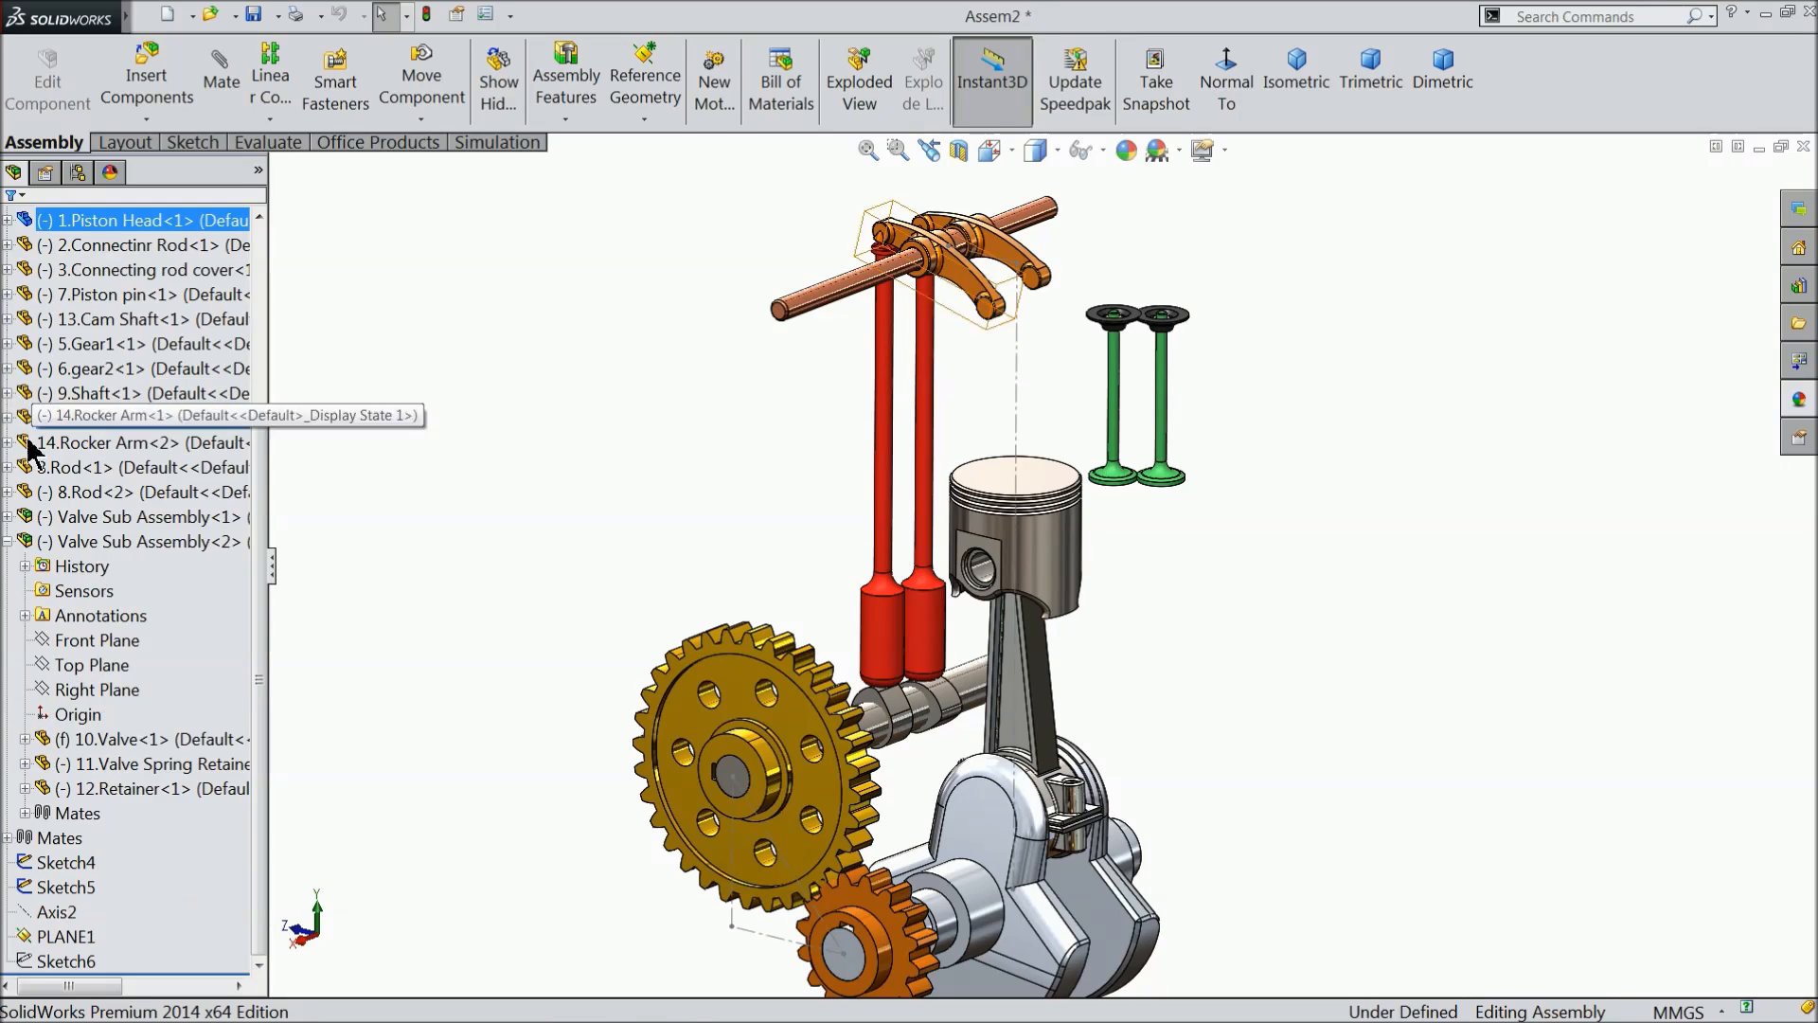
pyautogui.click(7, 541)
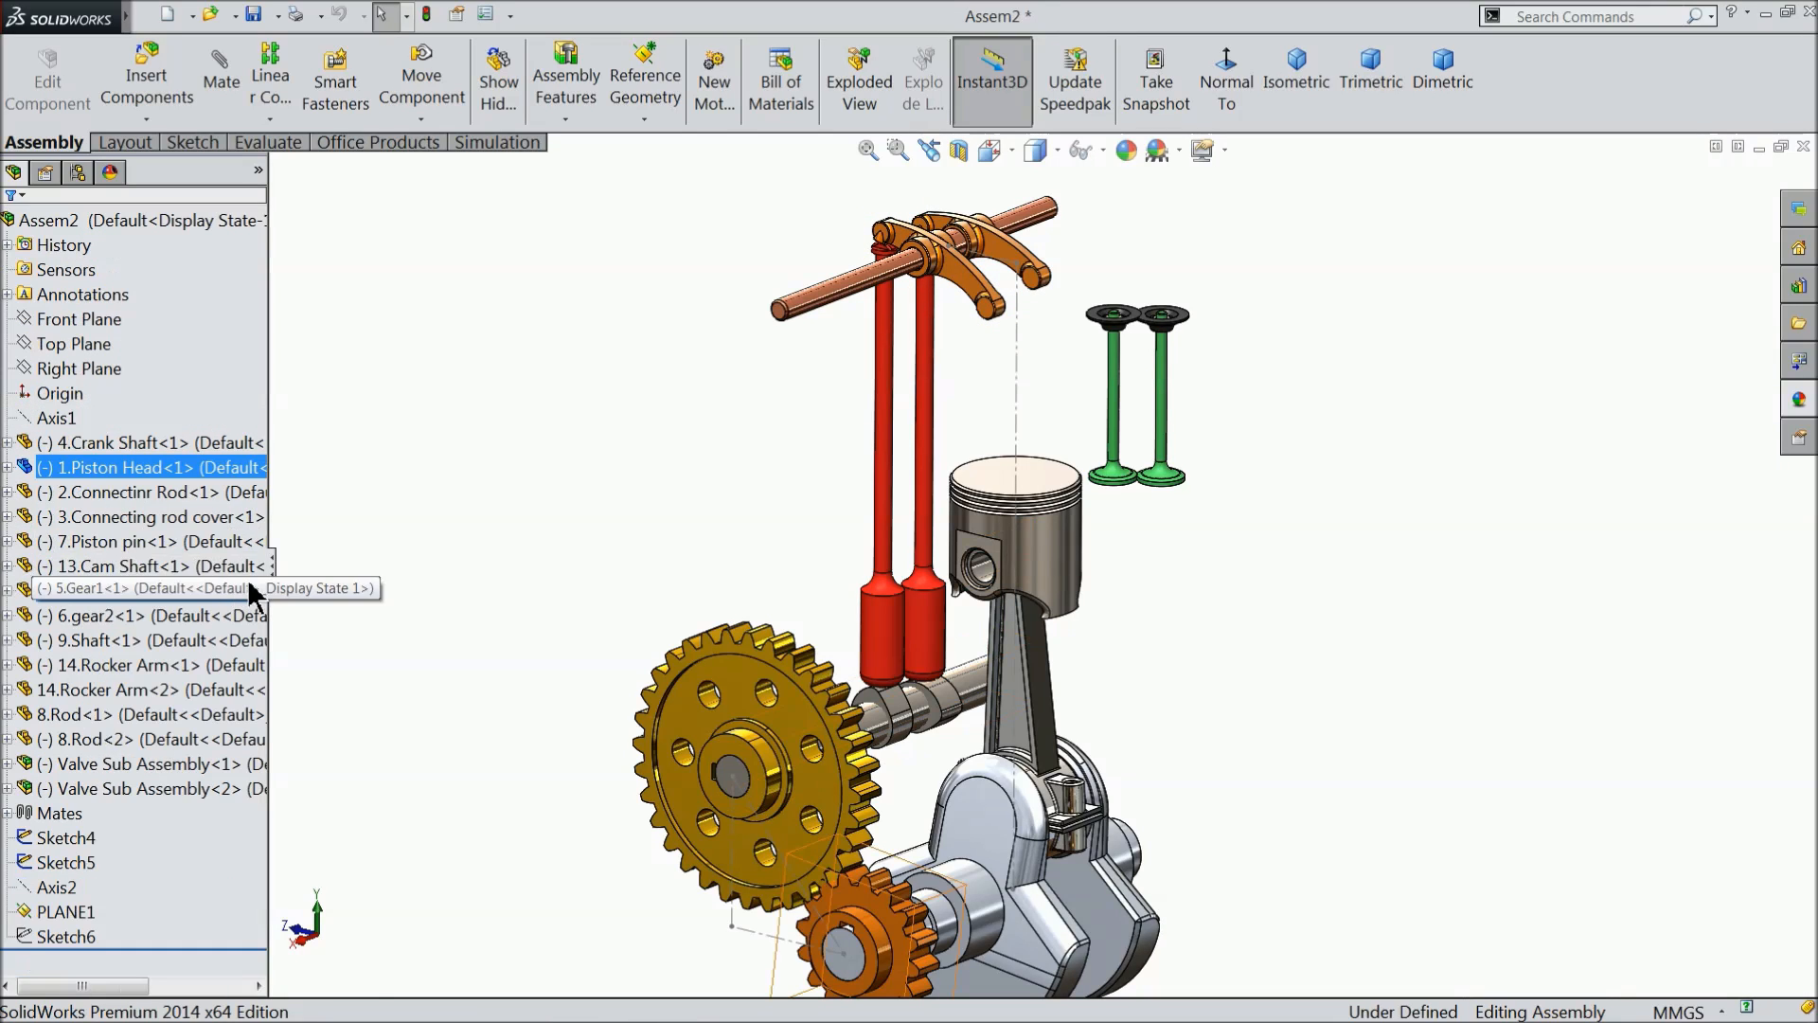
# - Start a new sketch on the assembly's Front Plane and view it straight on
pyautogui.click(85, 322)
pyautogui.moveTo(737, 443)
pyautogui.mouseDown(button='middle')
pyautogui.moveTo(816, 439)
pyautogui.moveTo(751, 446)
pyautogui.mouseUp(button='middle')
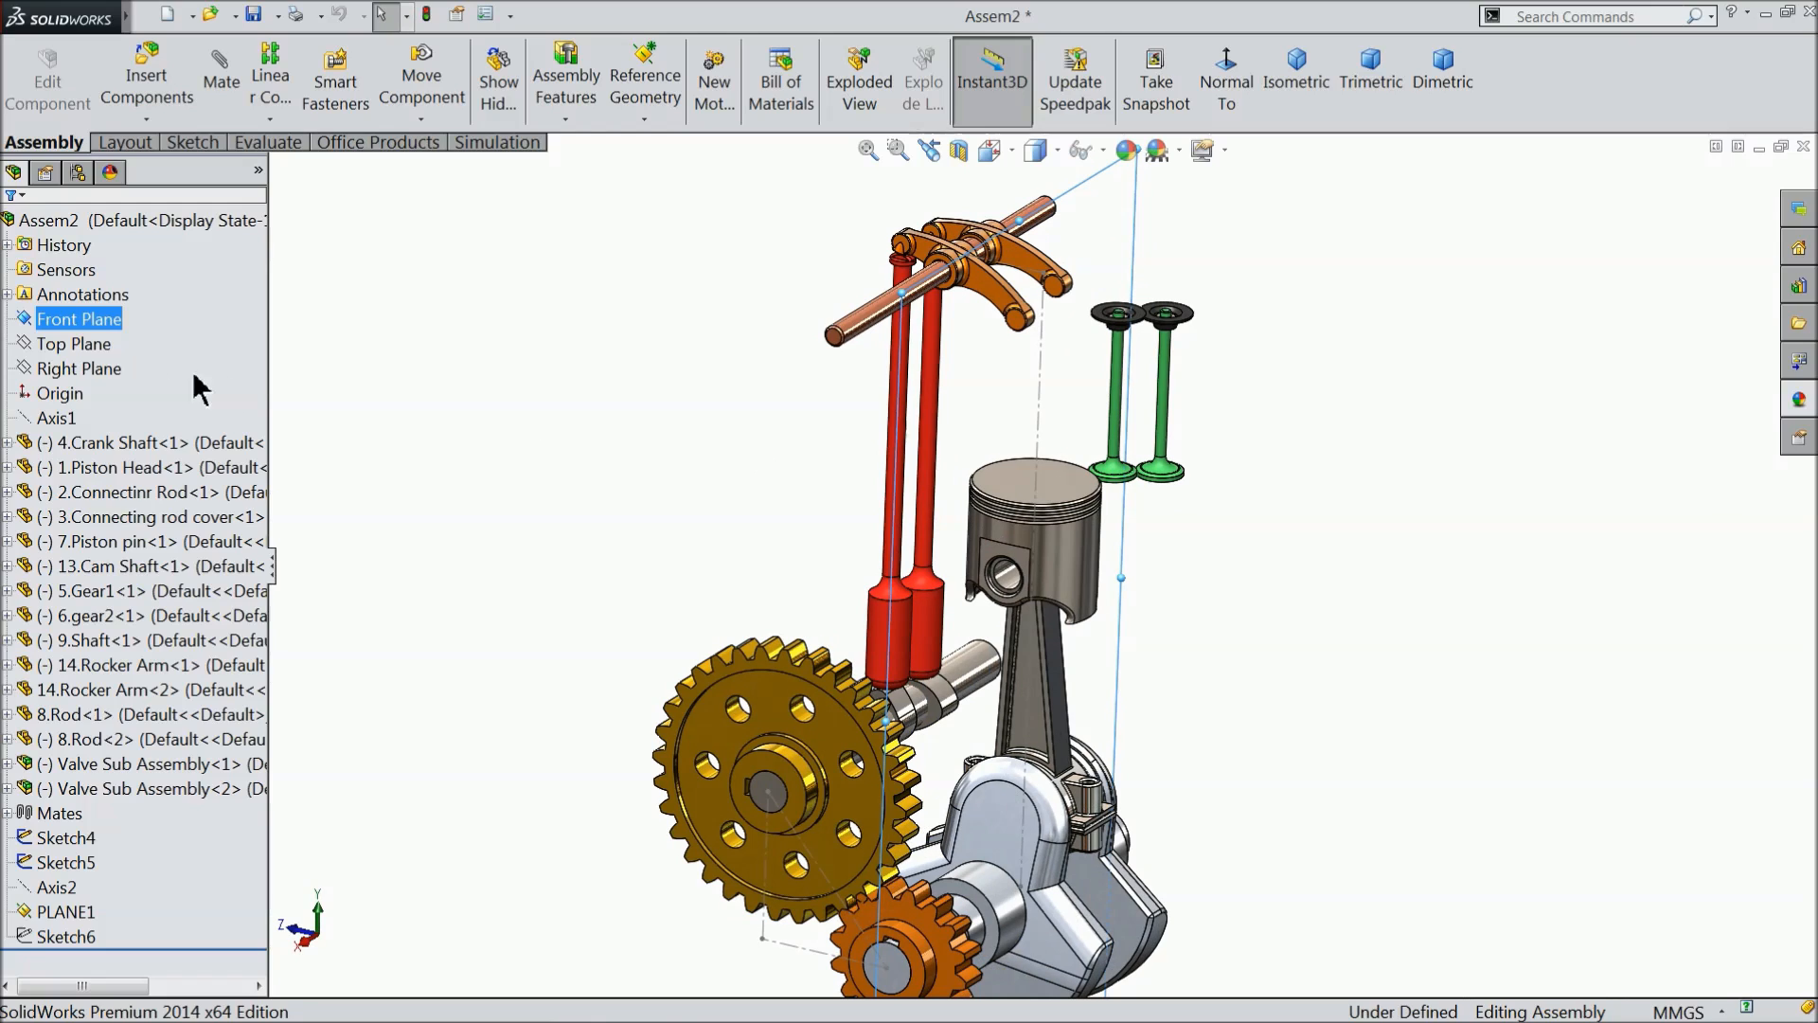
pyautogui.click(31, 312)
pyautogui.click(36, 284)
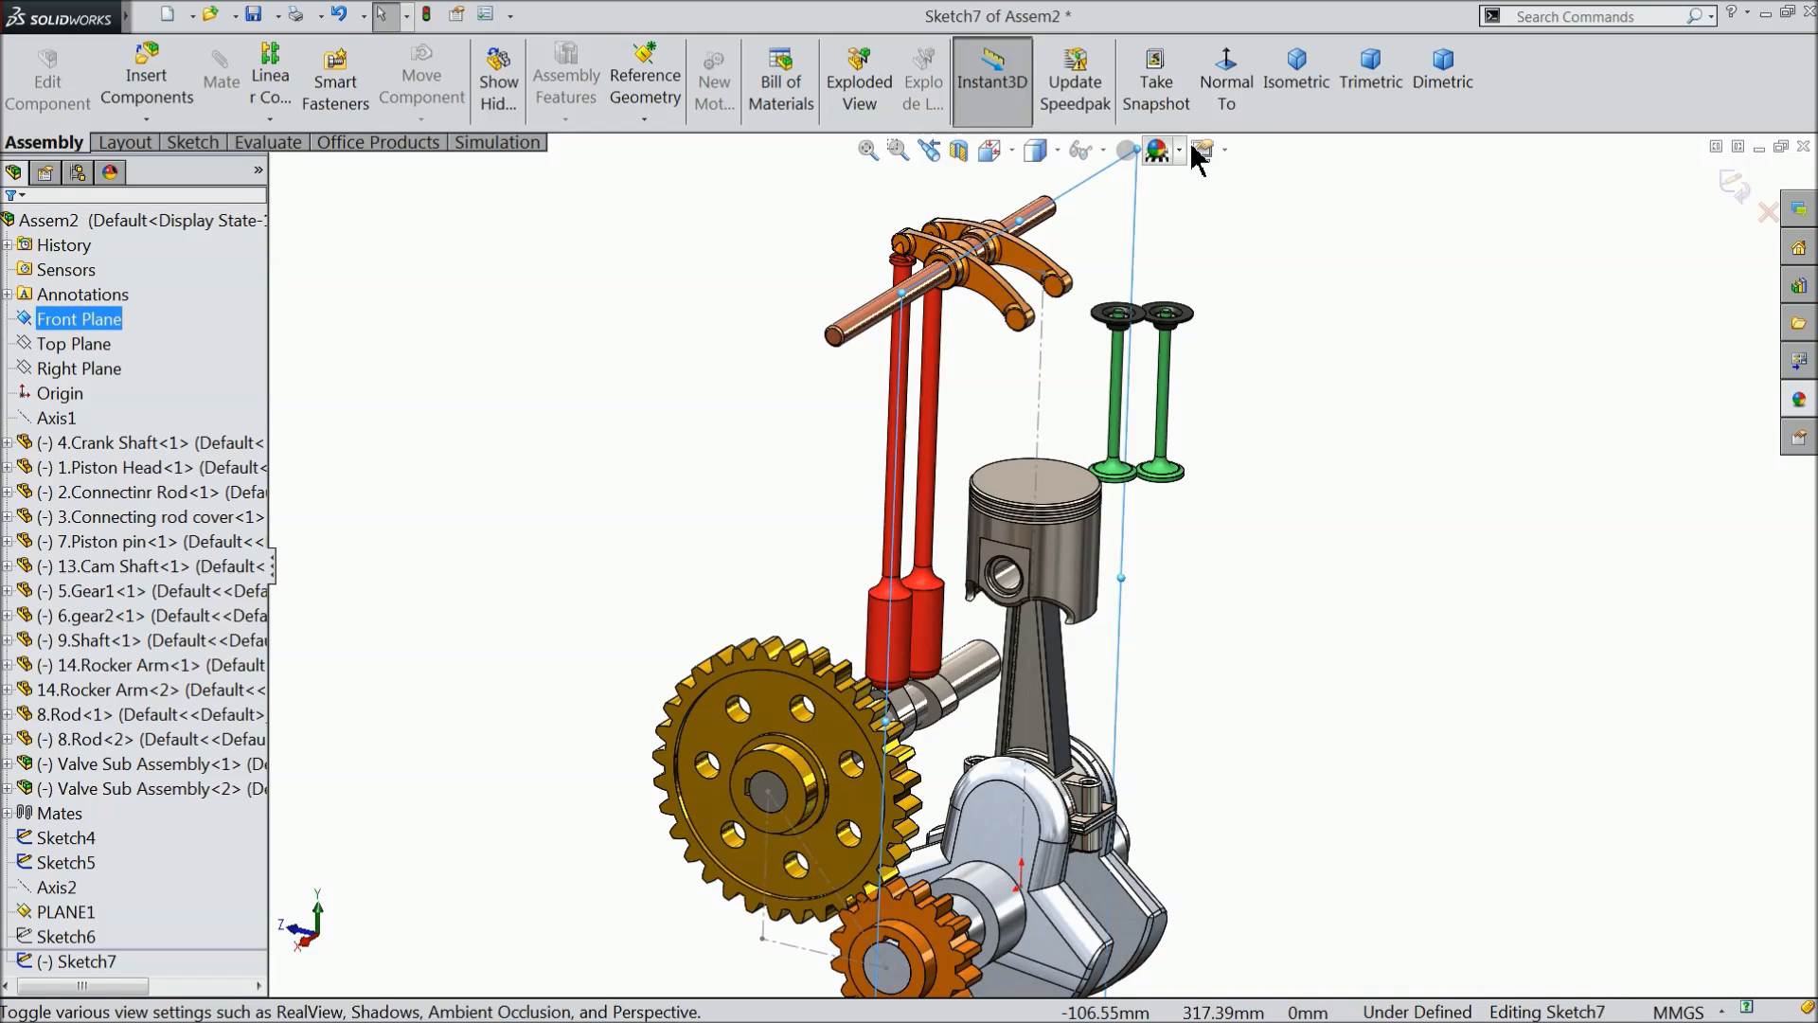
pyautogui.click(1226, 80)
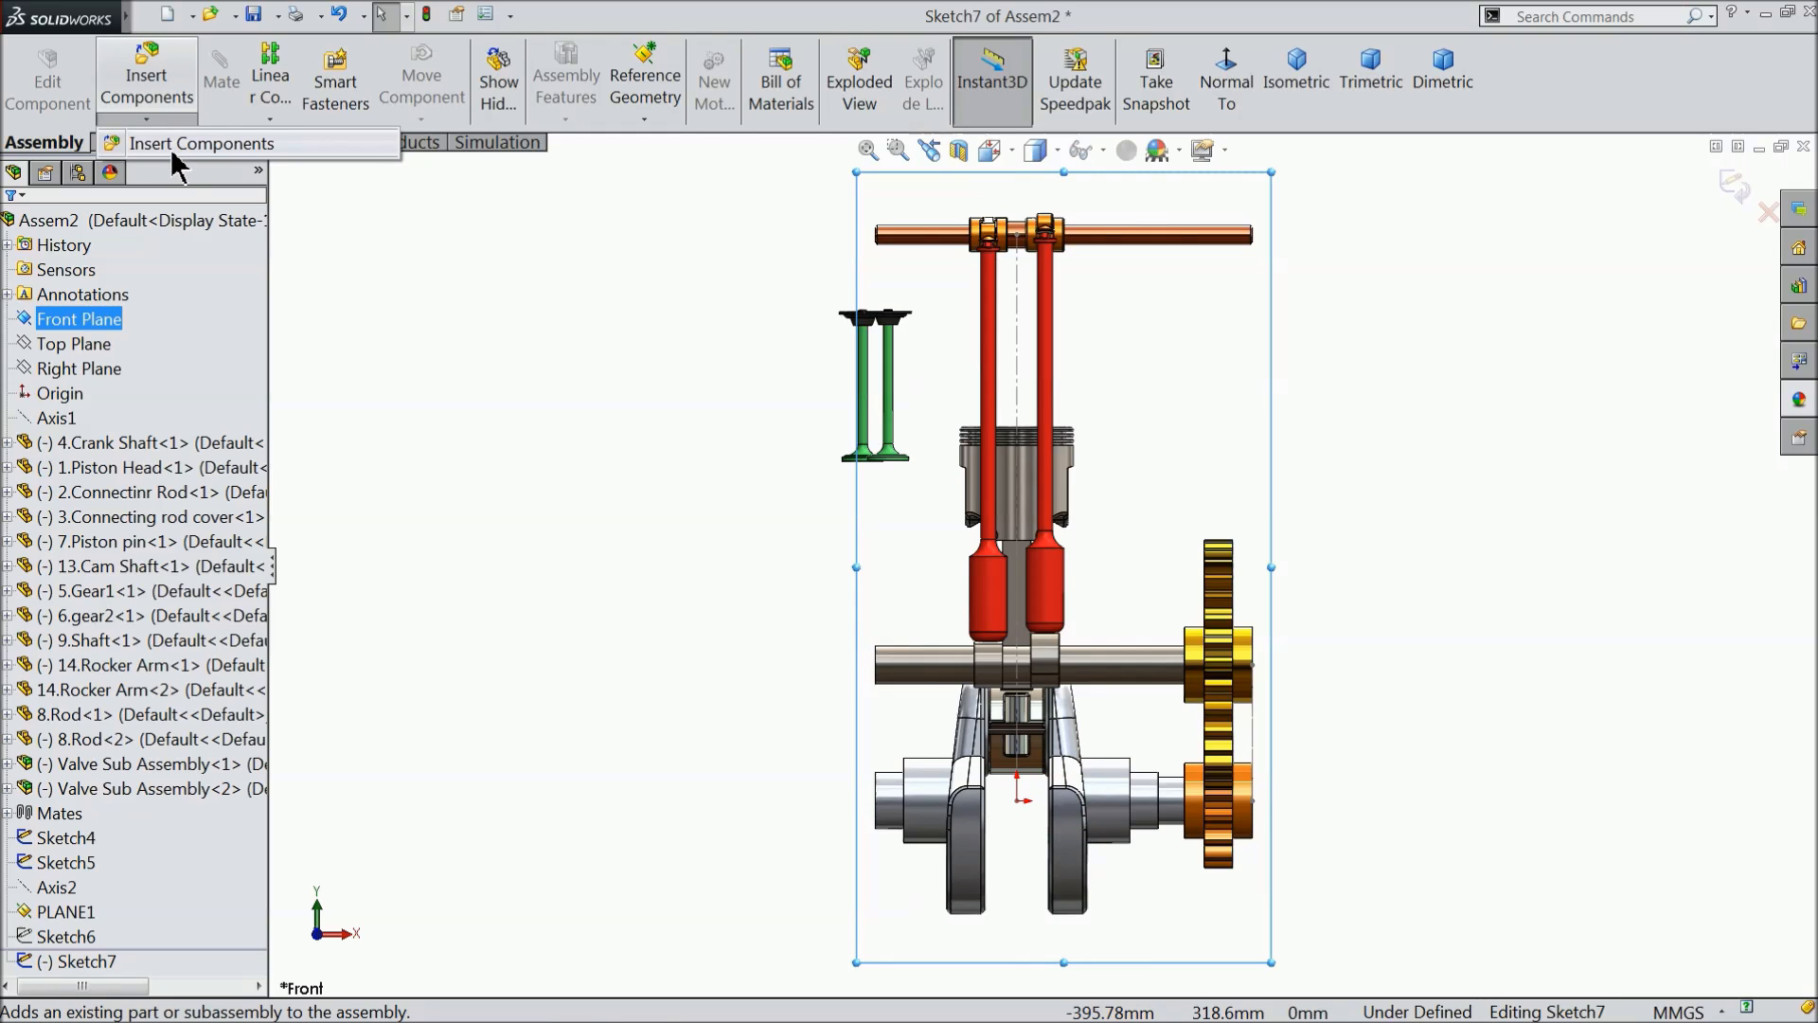
# - Hide Sketch5, which holds the vertical centreline above the piston
pyautogui.click(457, 300)
pyautogui.click(1018, 349)
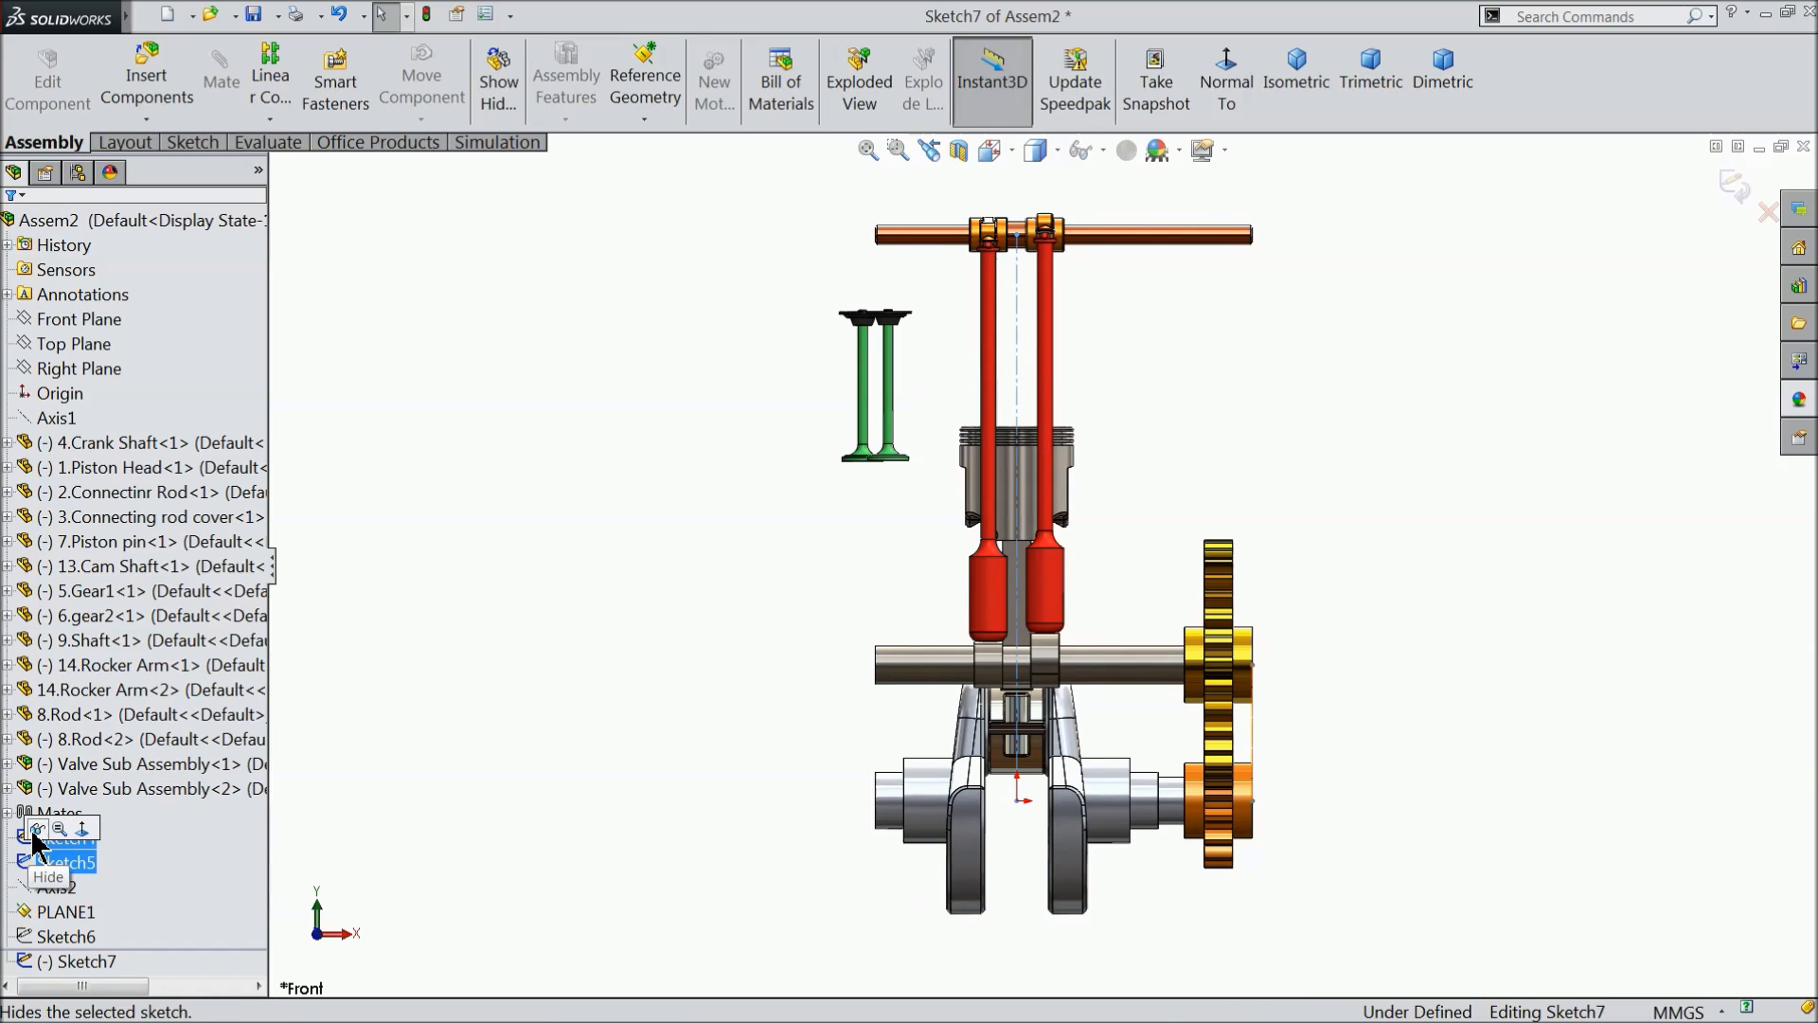
pyautogui.click(315, 784)
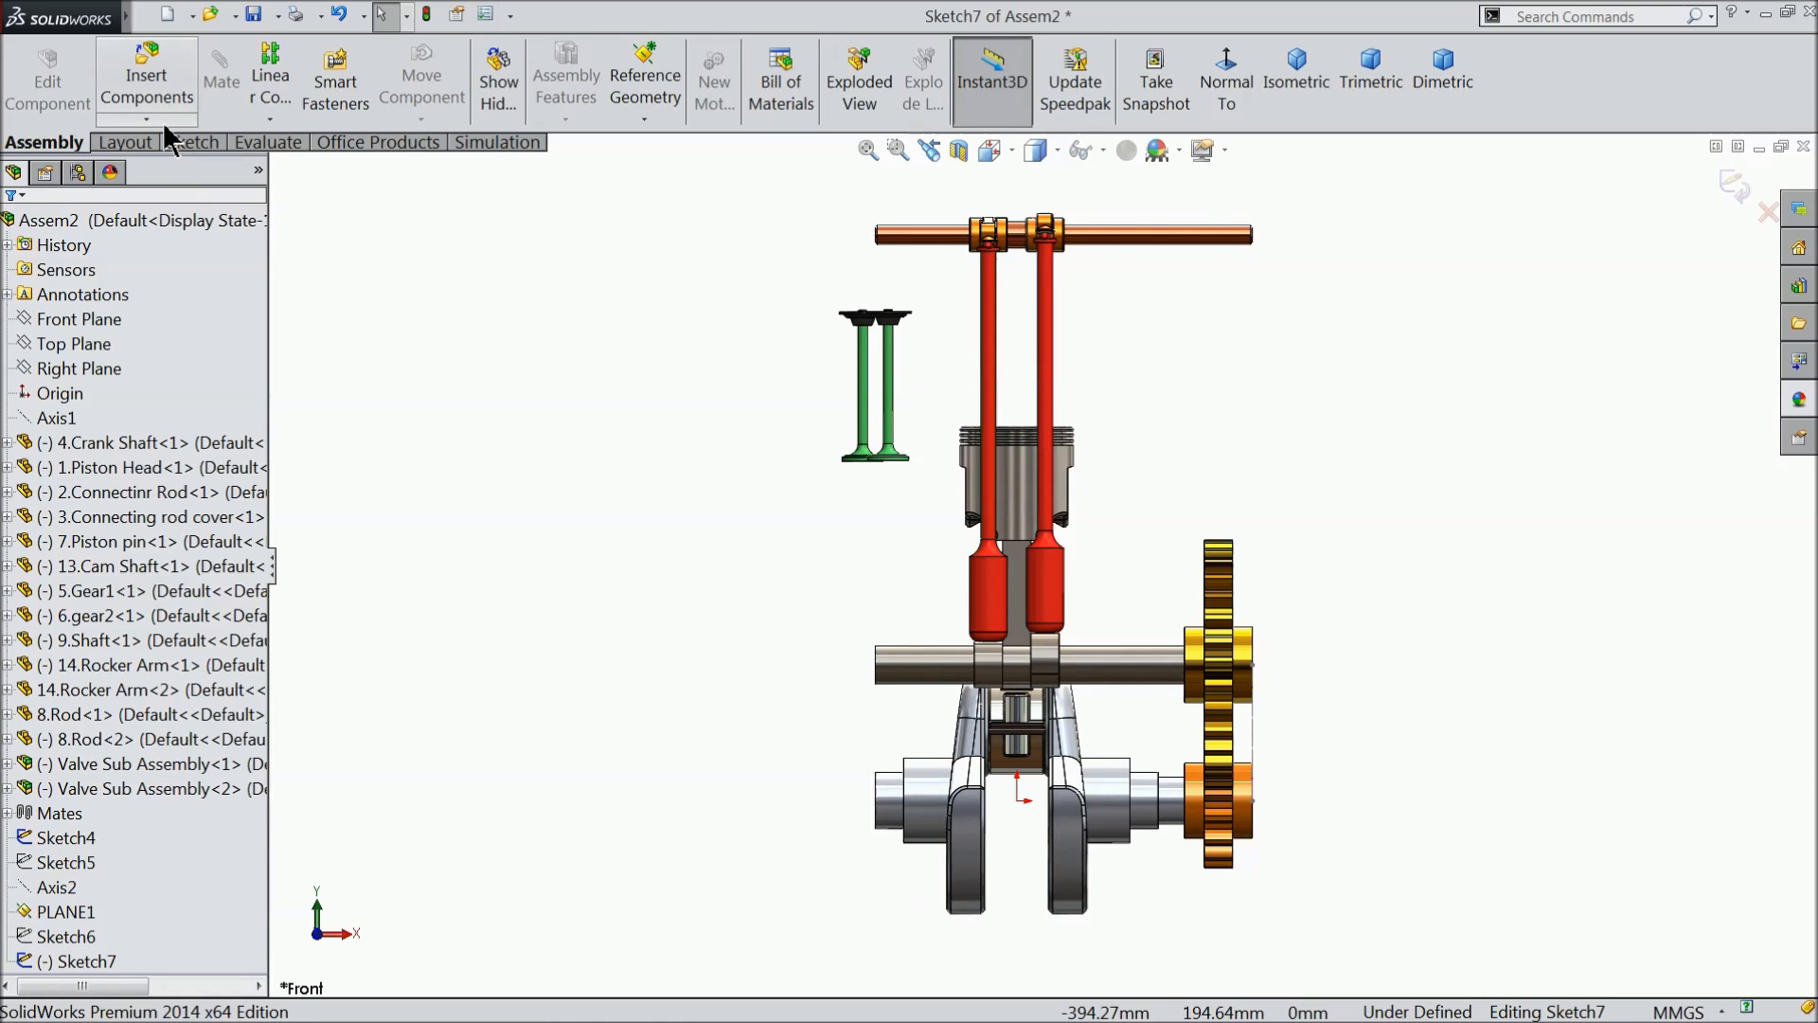
# - Sketch a vertical centreline about 242 mm up from the origin and a horizontal centreline about 55 mm right from its upper end
pyautogui.click(126, 143)
pyautogui.click(180, 53)
pyautogui.click(213, 109)
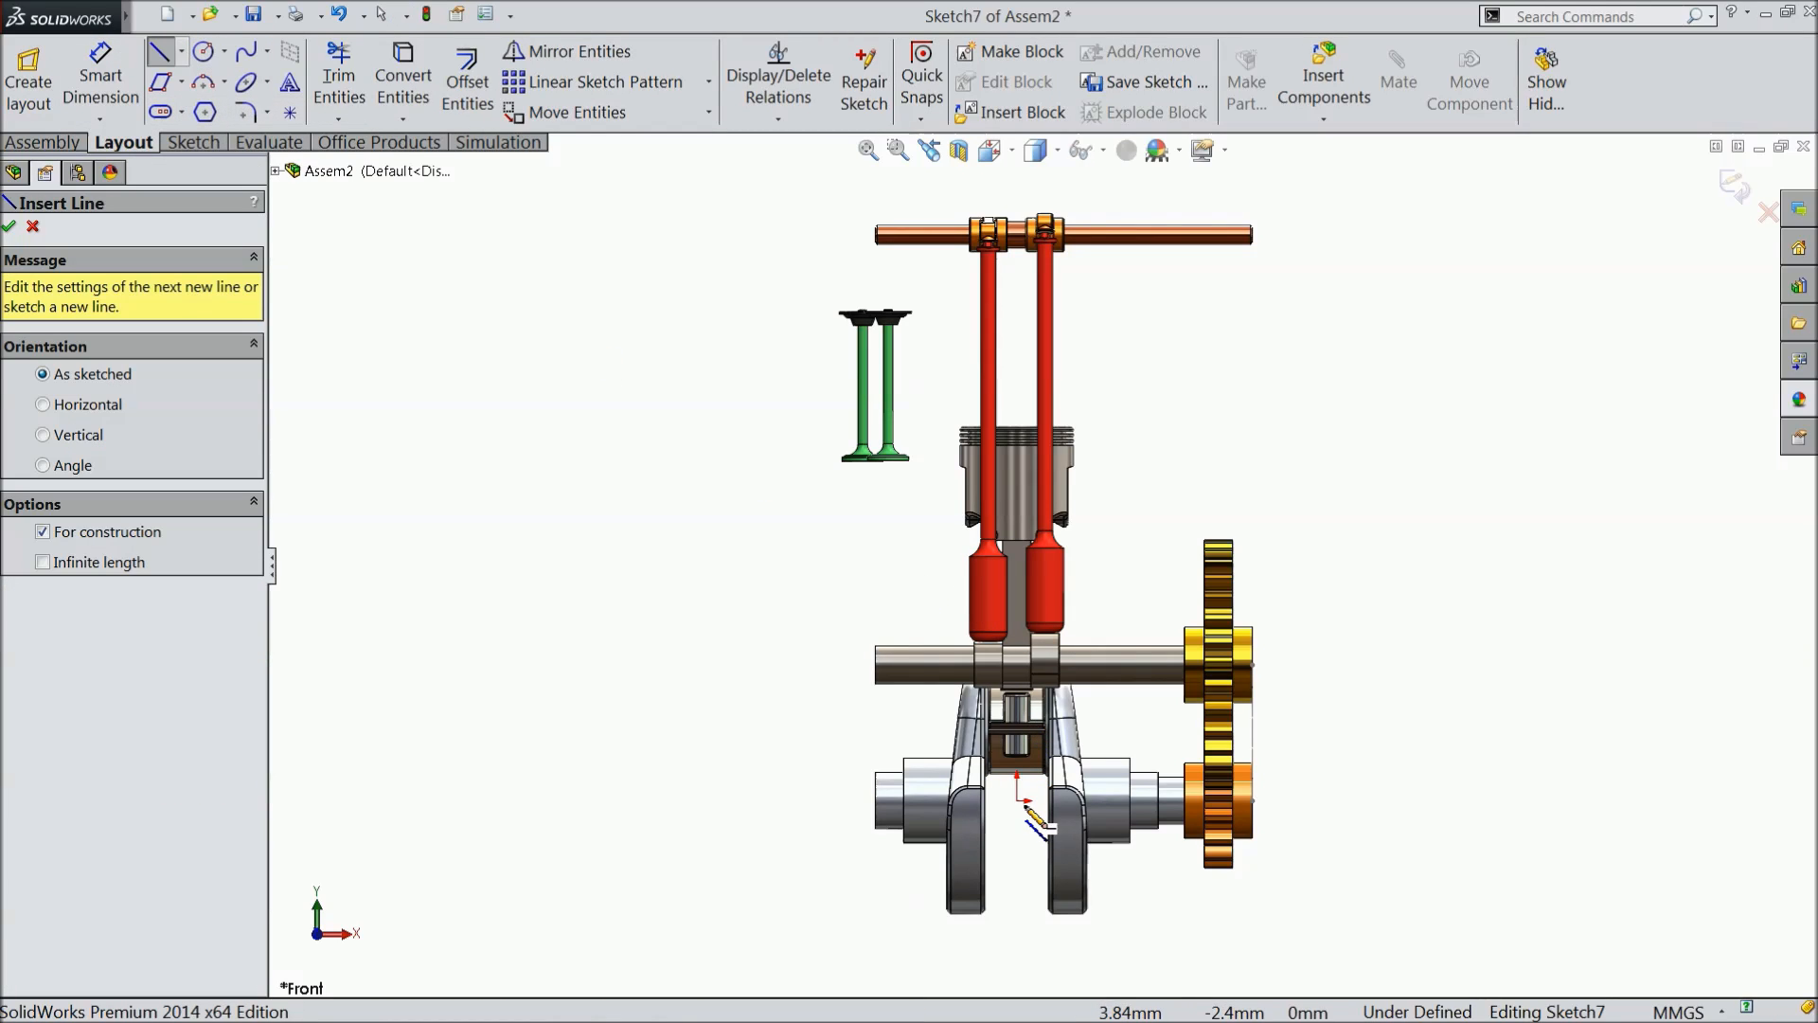
pyautogui.moveTo(1019, 801); pyautogui.dragTo(1027, 635)
pyautogui.click(1018, 344)
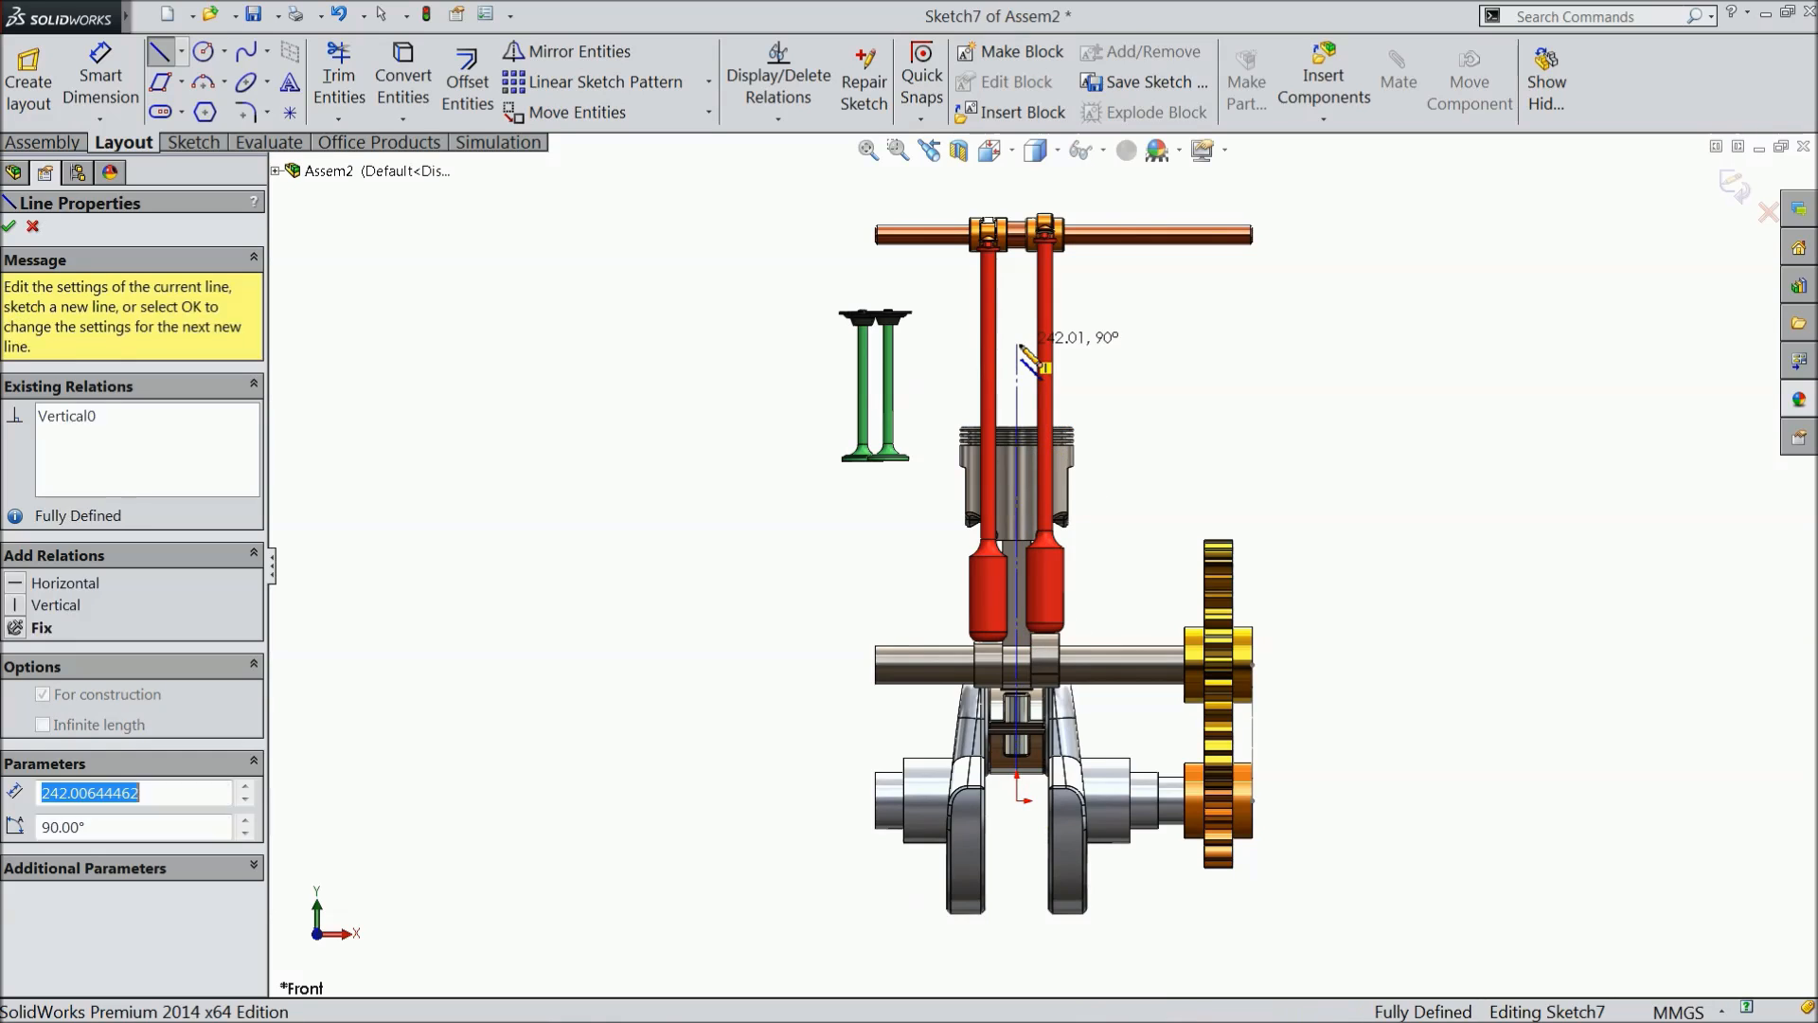
pyautogui.click(1122, 344)
pyautogui.rightClick(1122, 344)
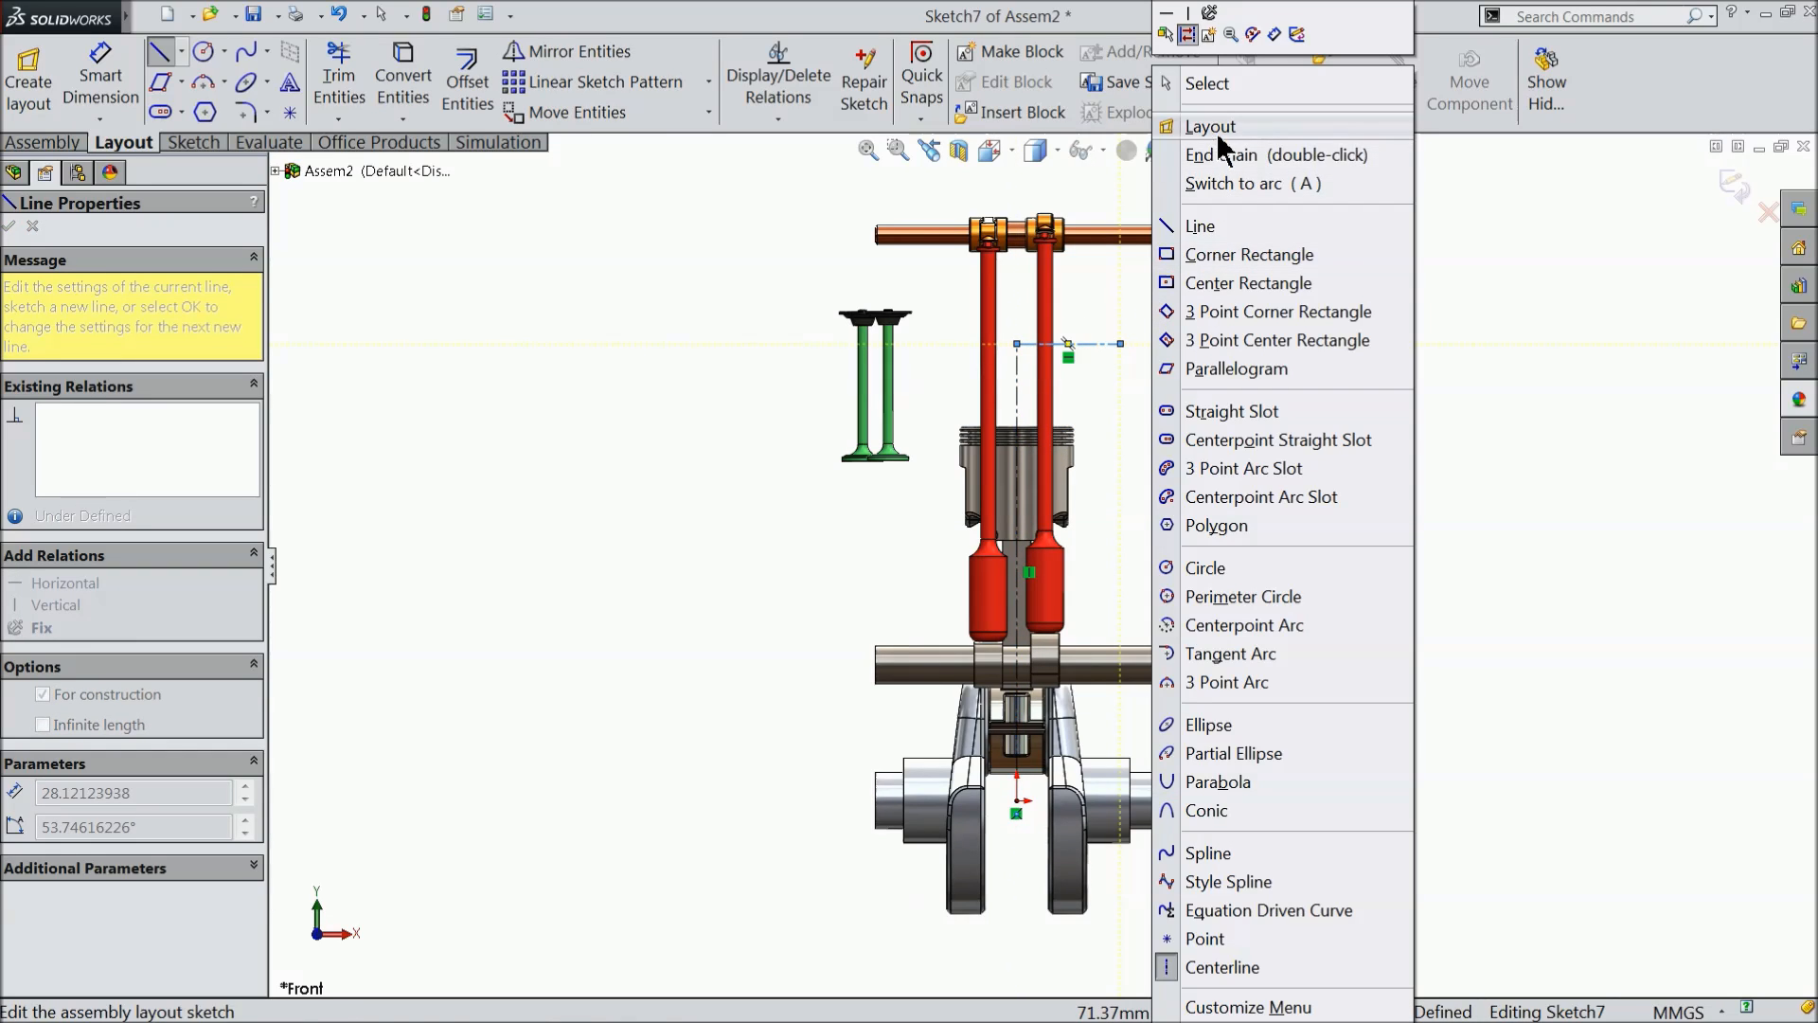
pyautogui.click(1203, 82)
# - Sketch a second horizontal centreline about 28 mm long, running left from the upper end of the vertical centreline
pyautogui.scroll(-5, 1050, 380)
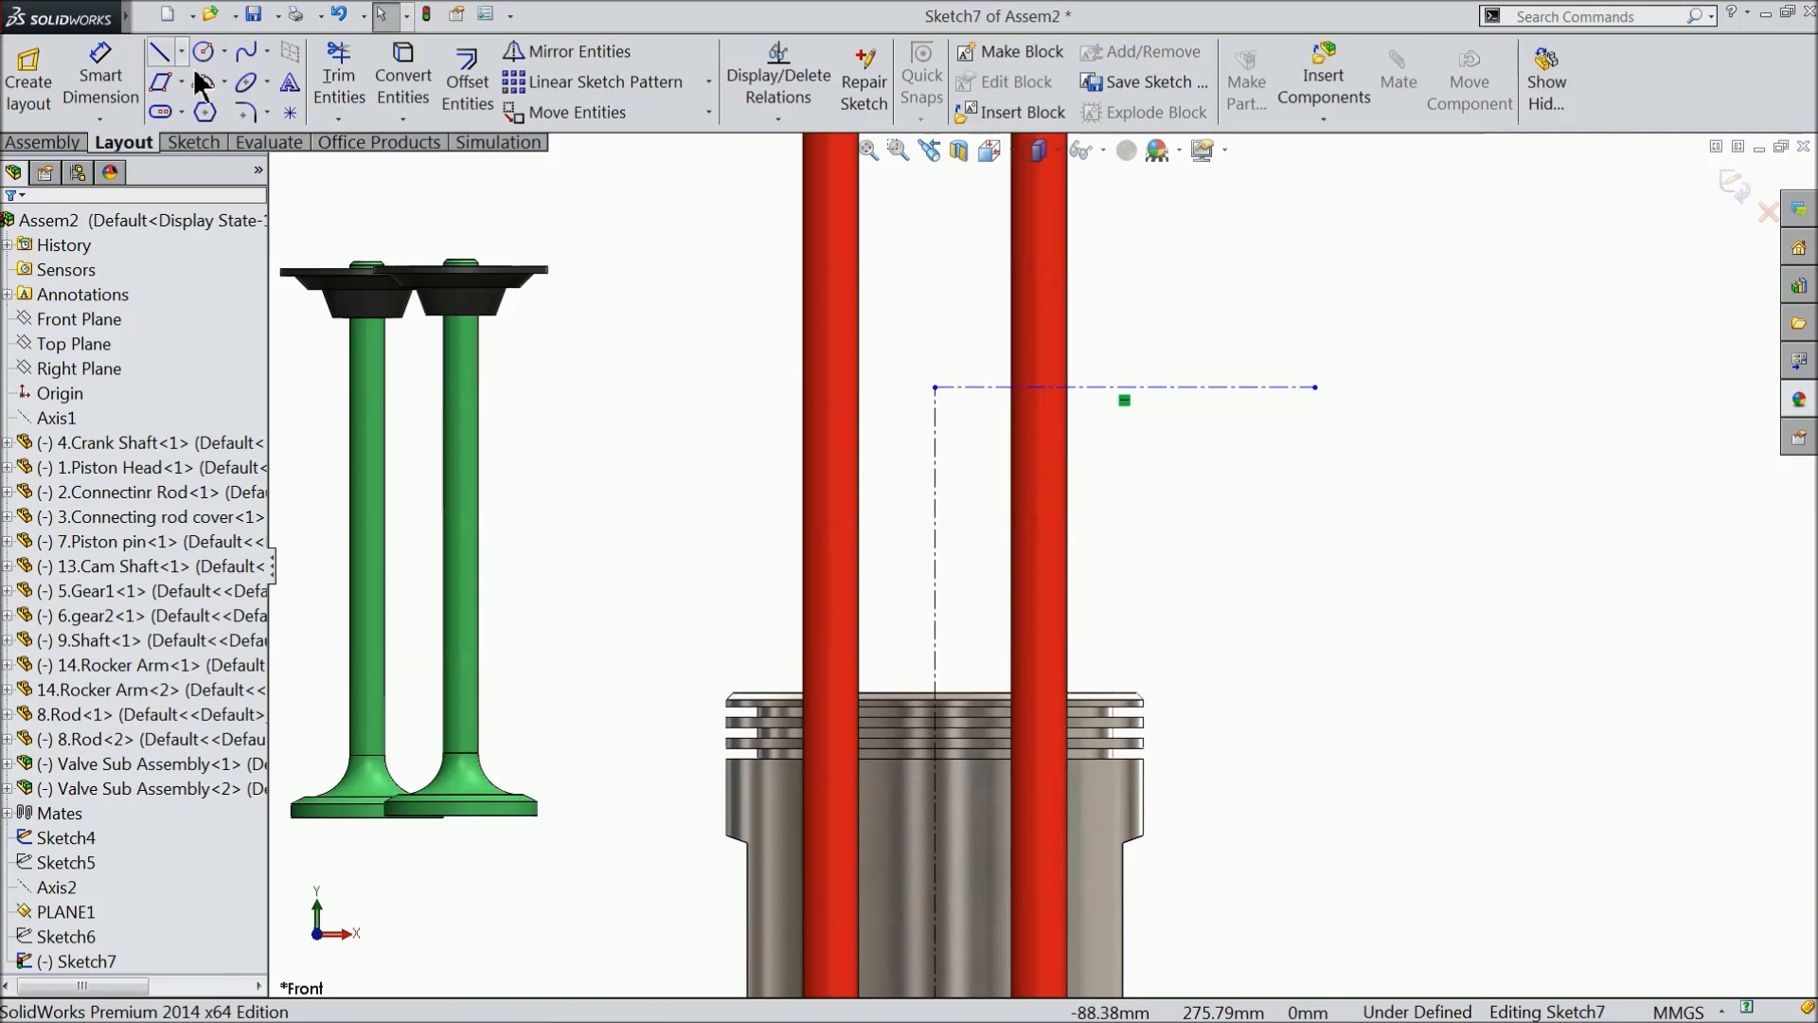
pyautogui.click(181, 51)
pyautogui.click(208, 111)
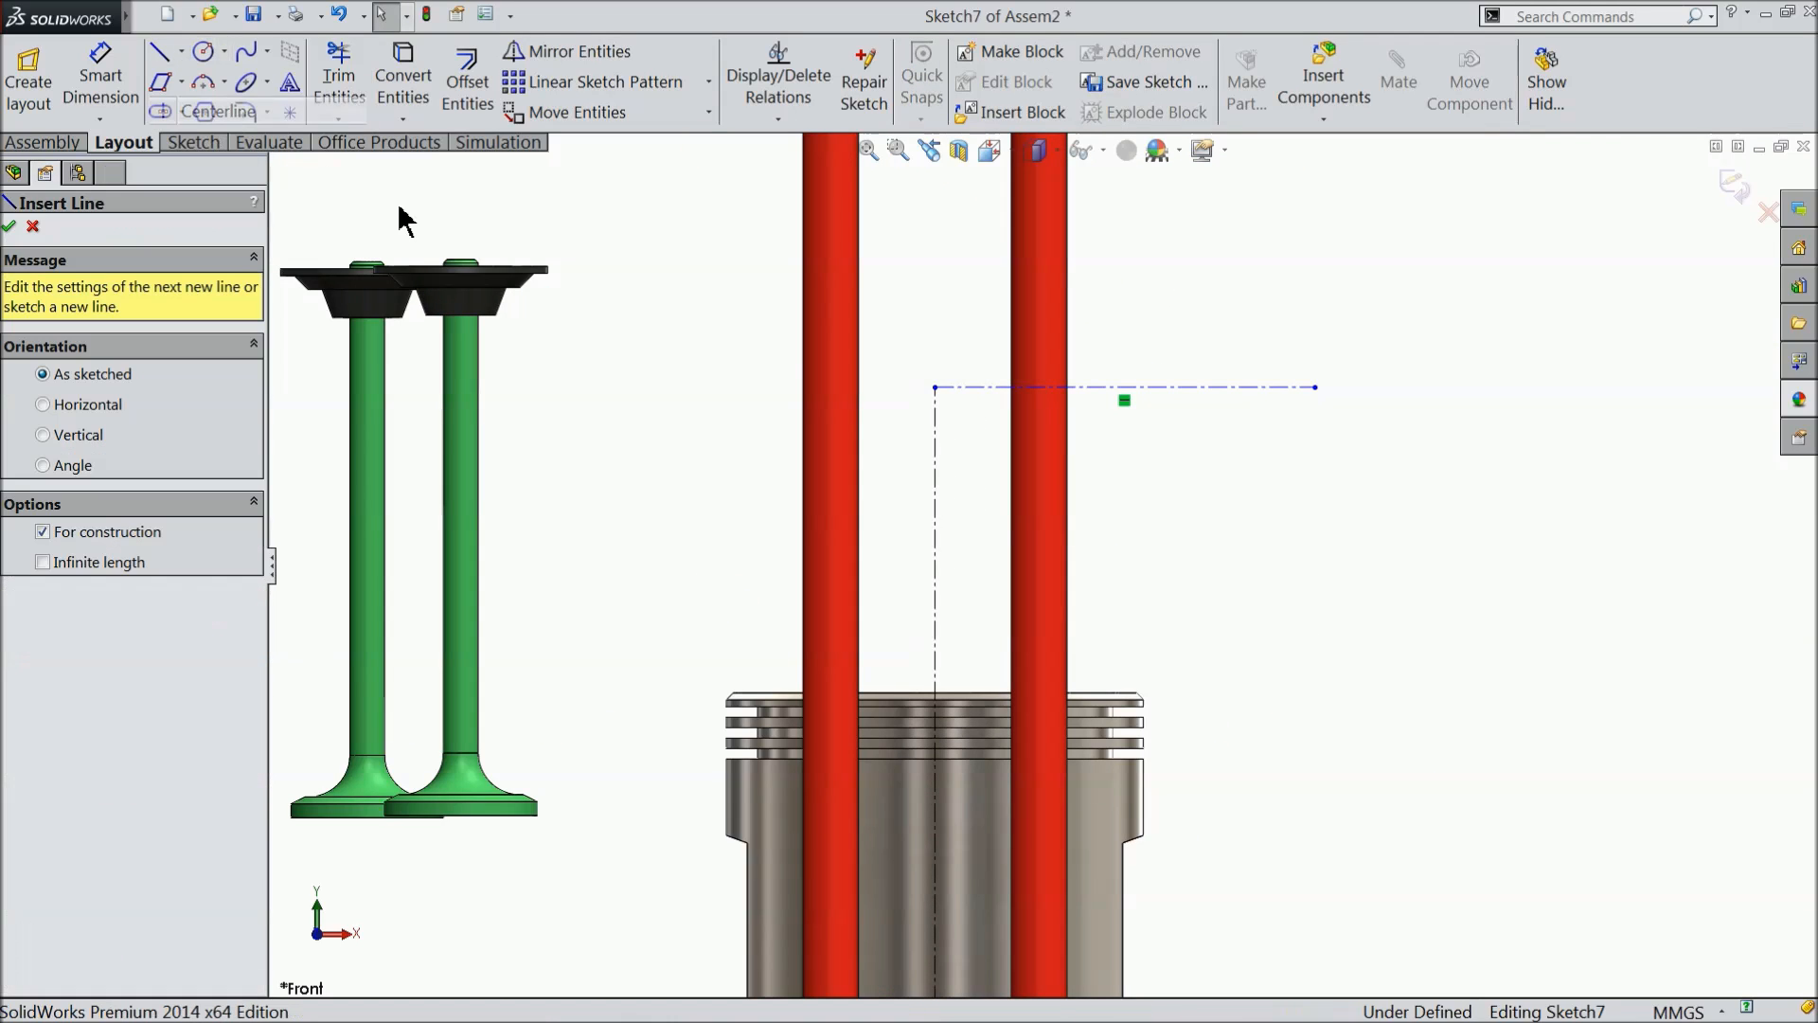
pyautogui.click(935, 388)
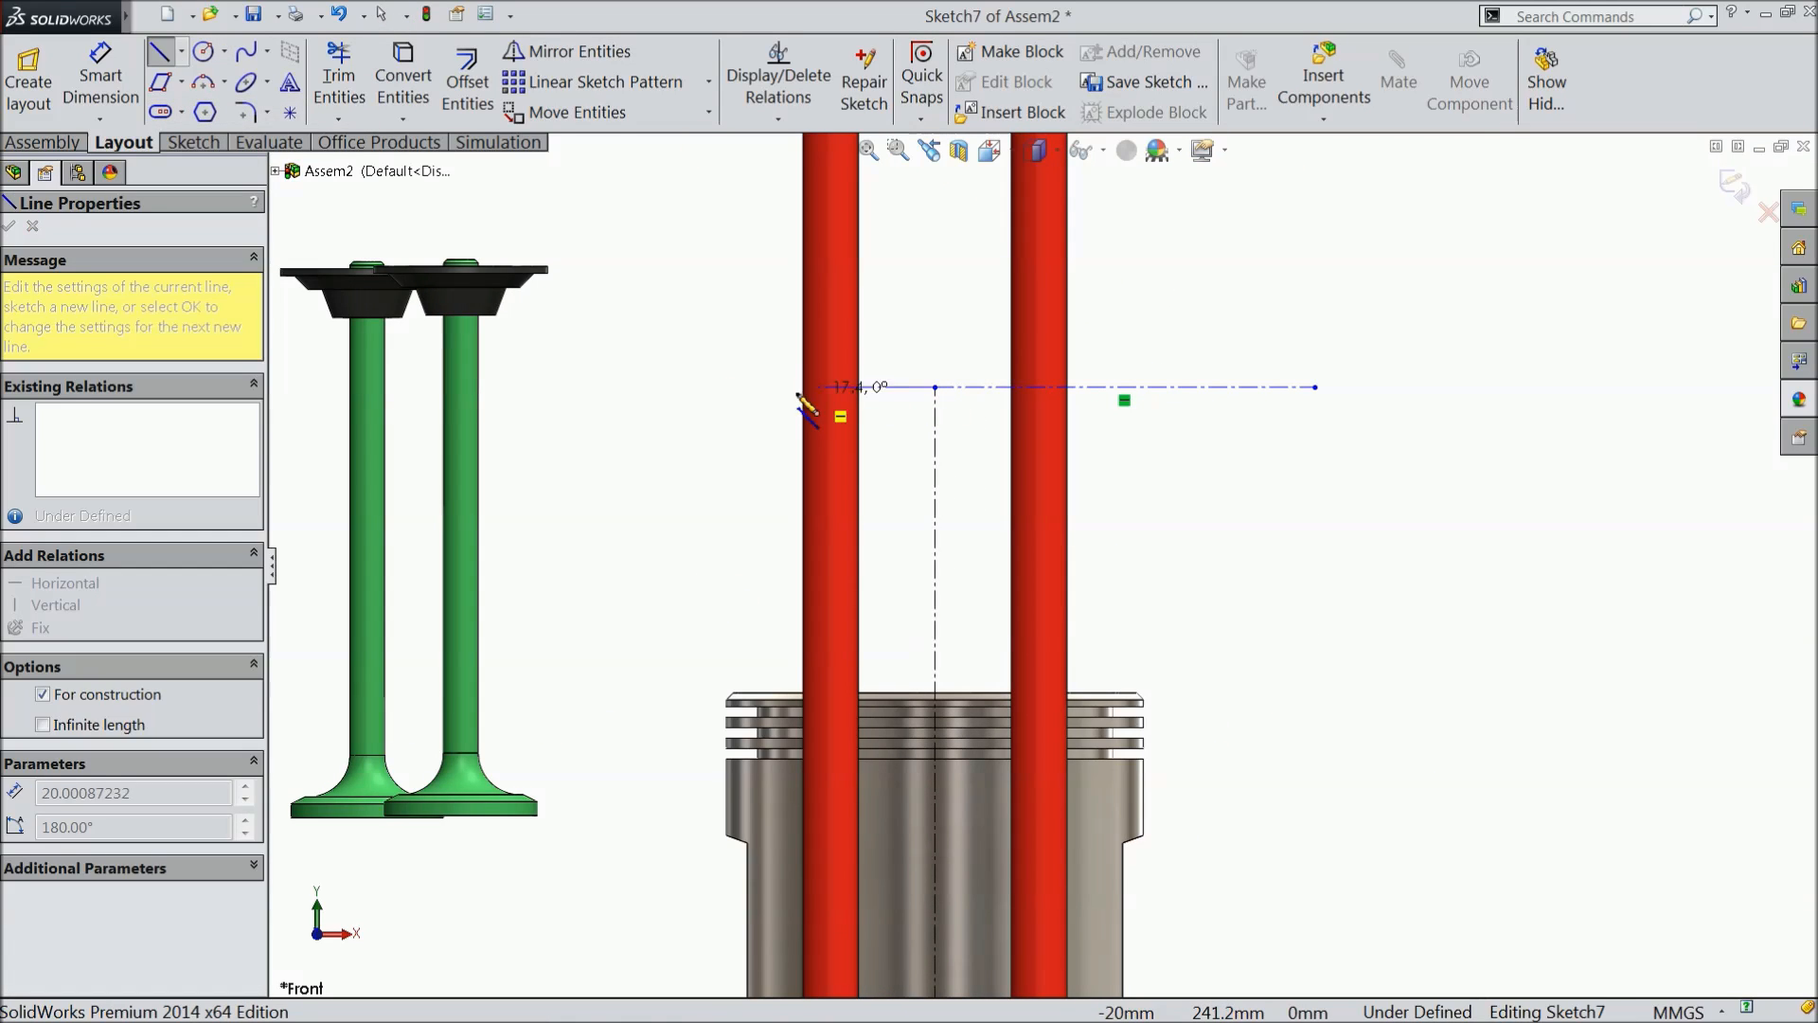
pyautogui.rightClick(724, 325)
pyautogui.click(768, 82)
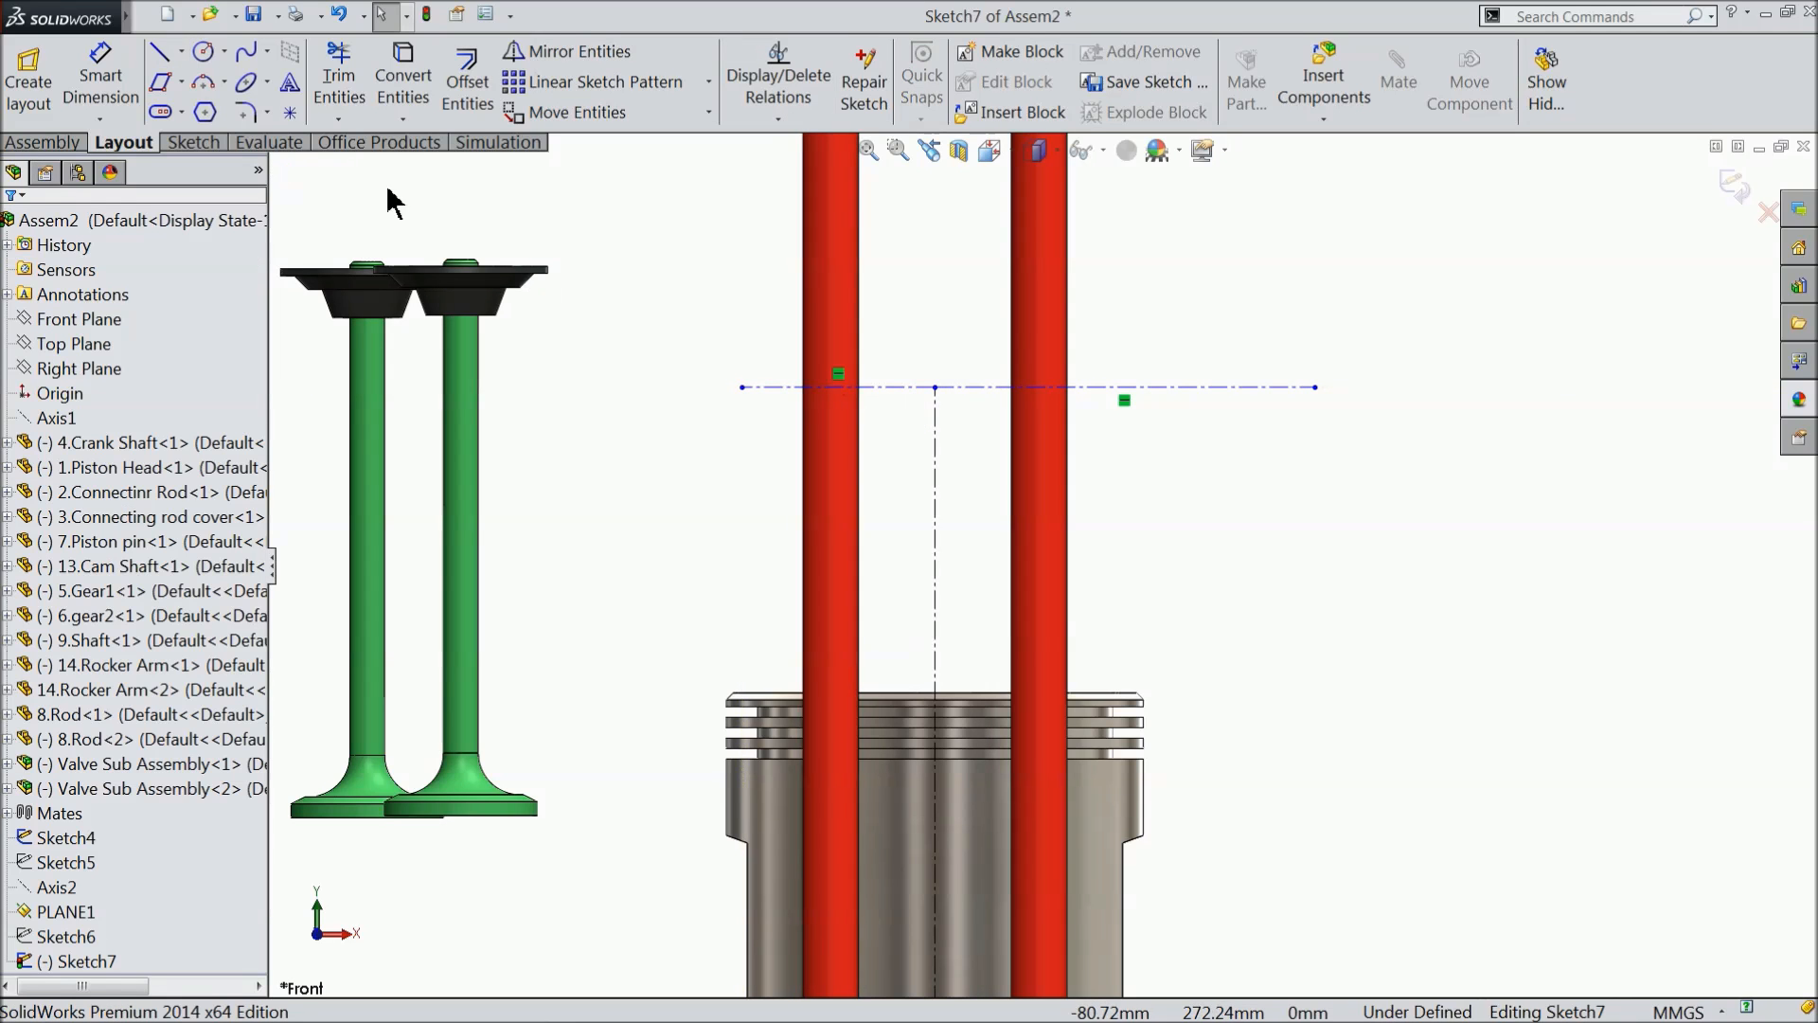
# - Dimension the left and right horizontal centrelines to 15 mm each
pyautogui.click(113, 85)
pyautogui.click(887, 387)
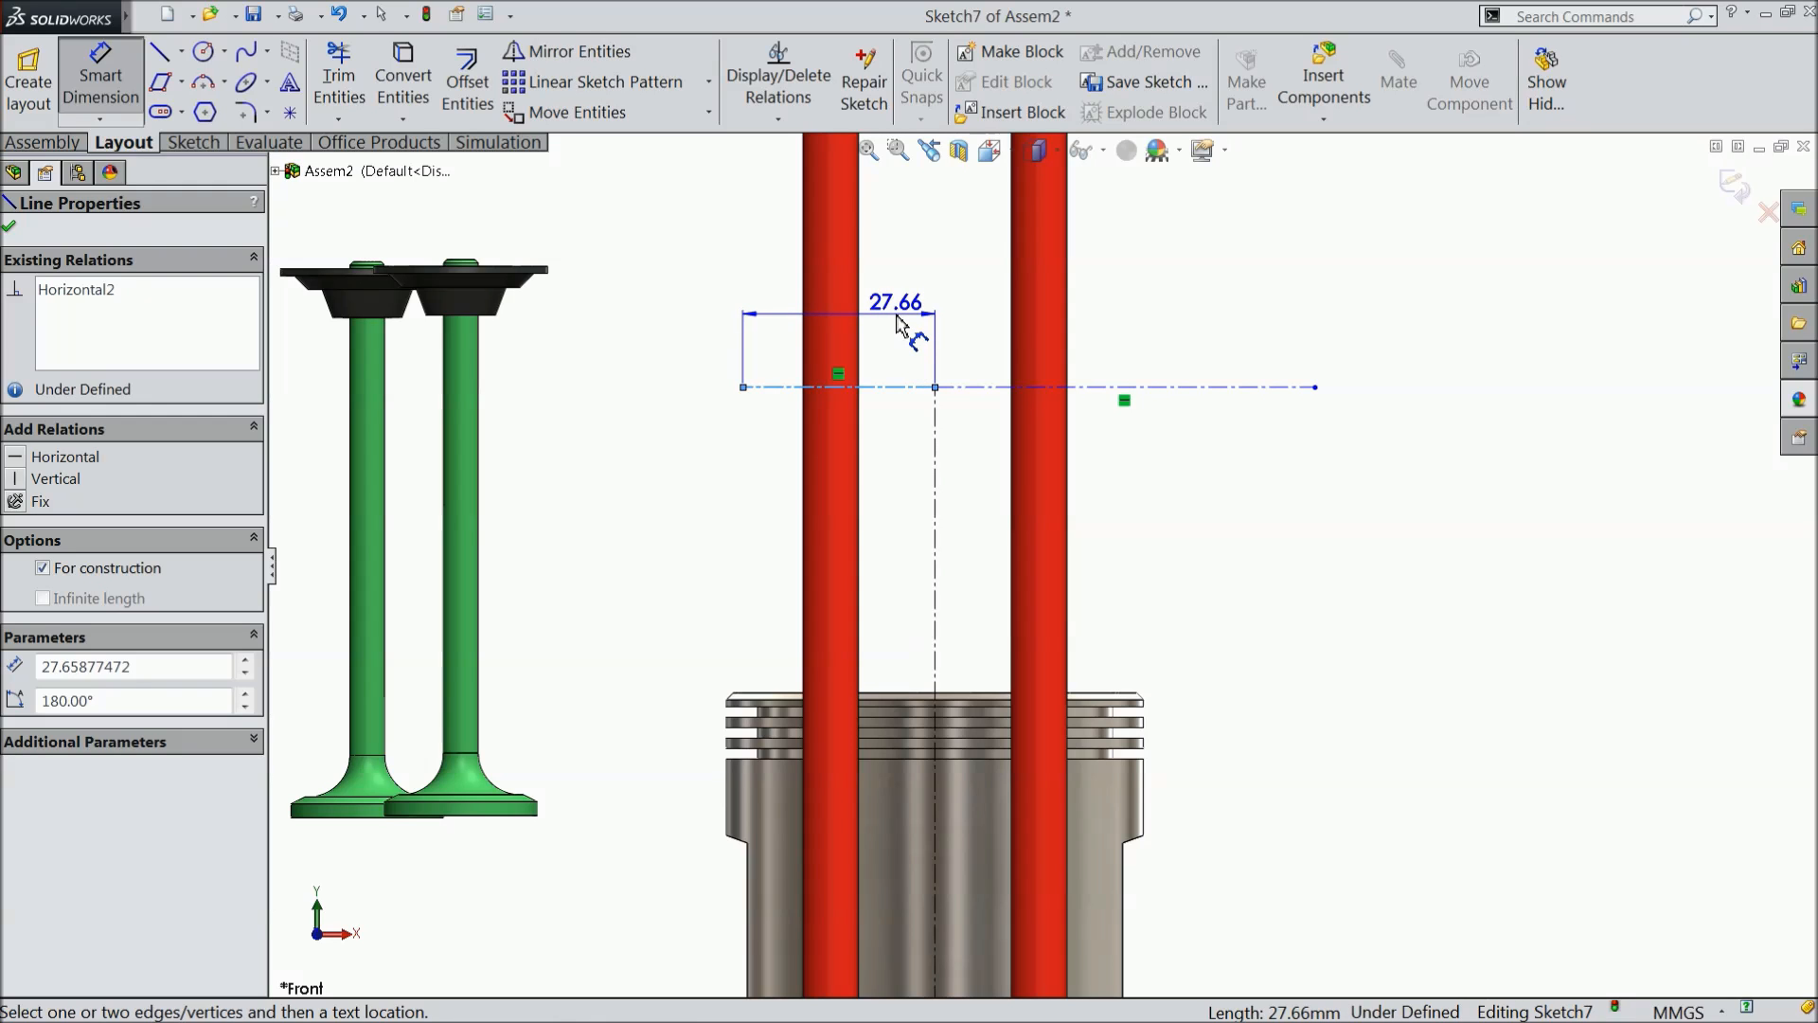
pyautogui.click(896, 324)
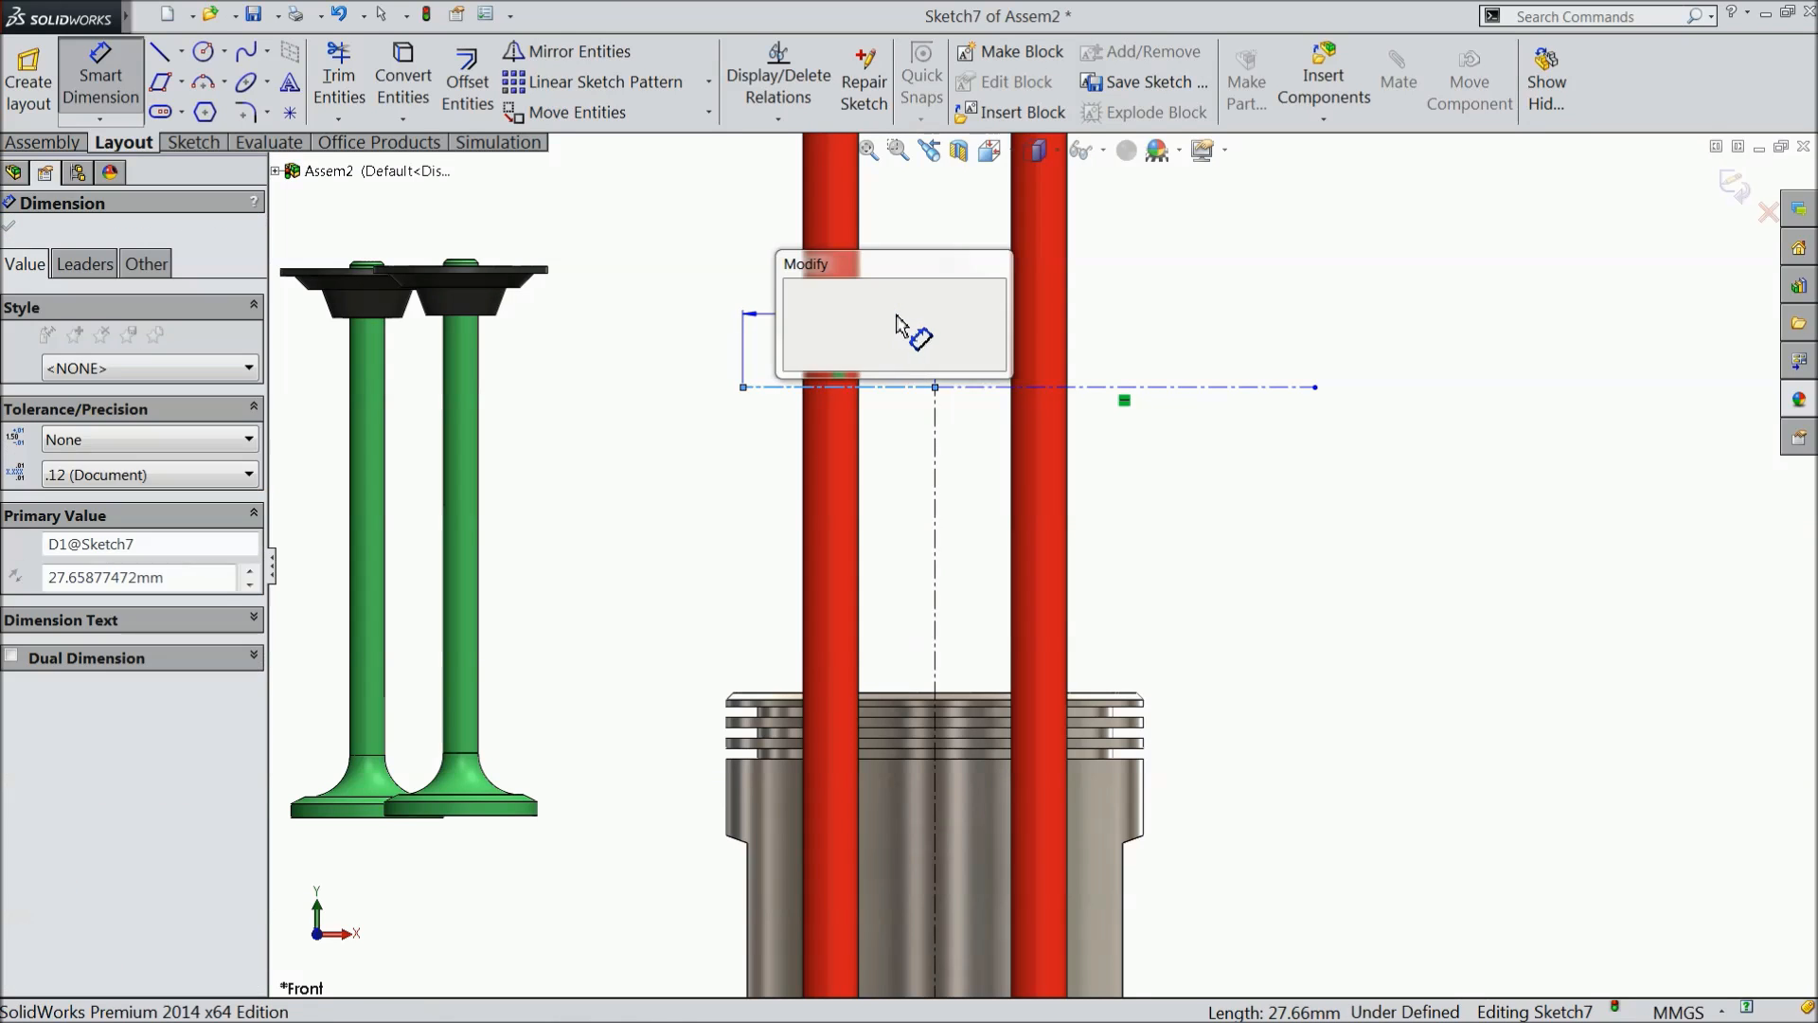
pyautogui.write('15')
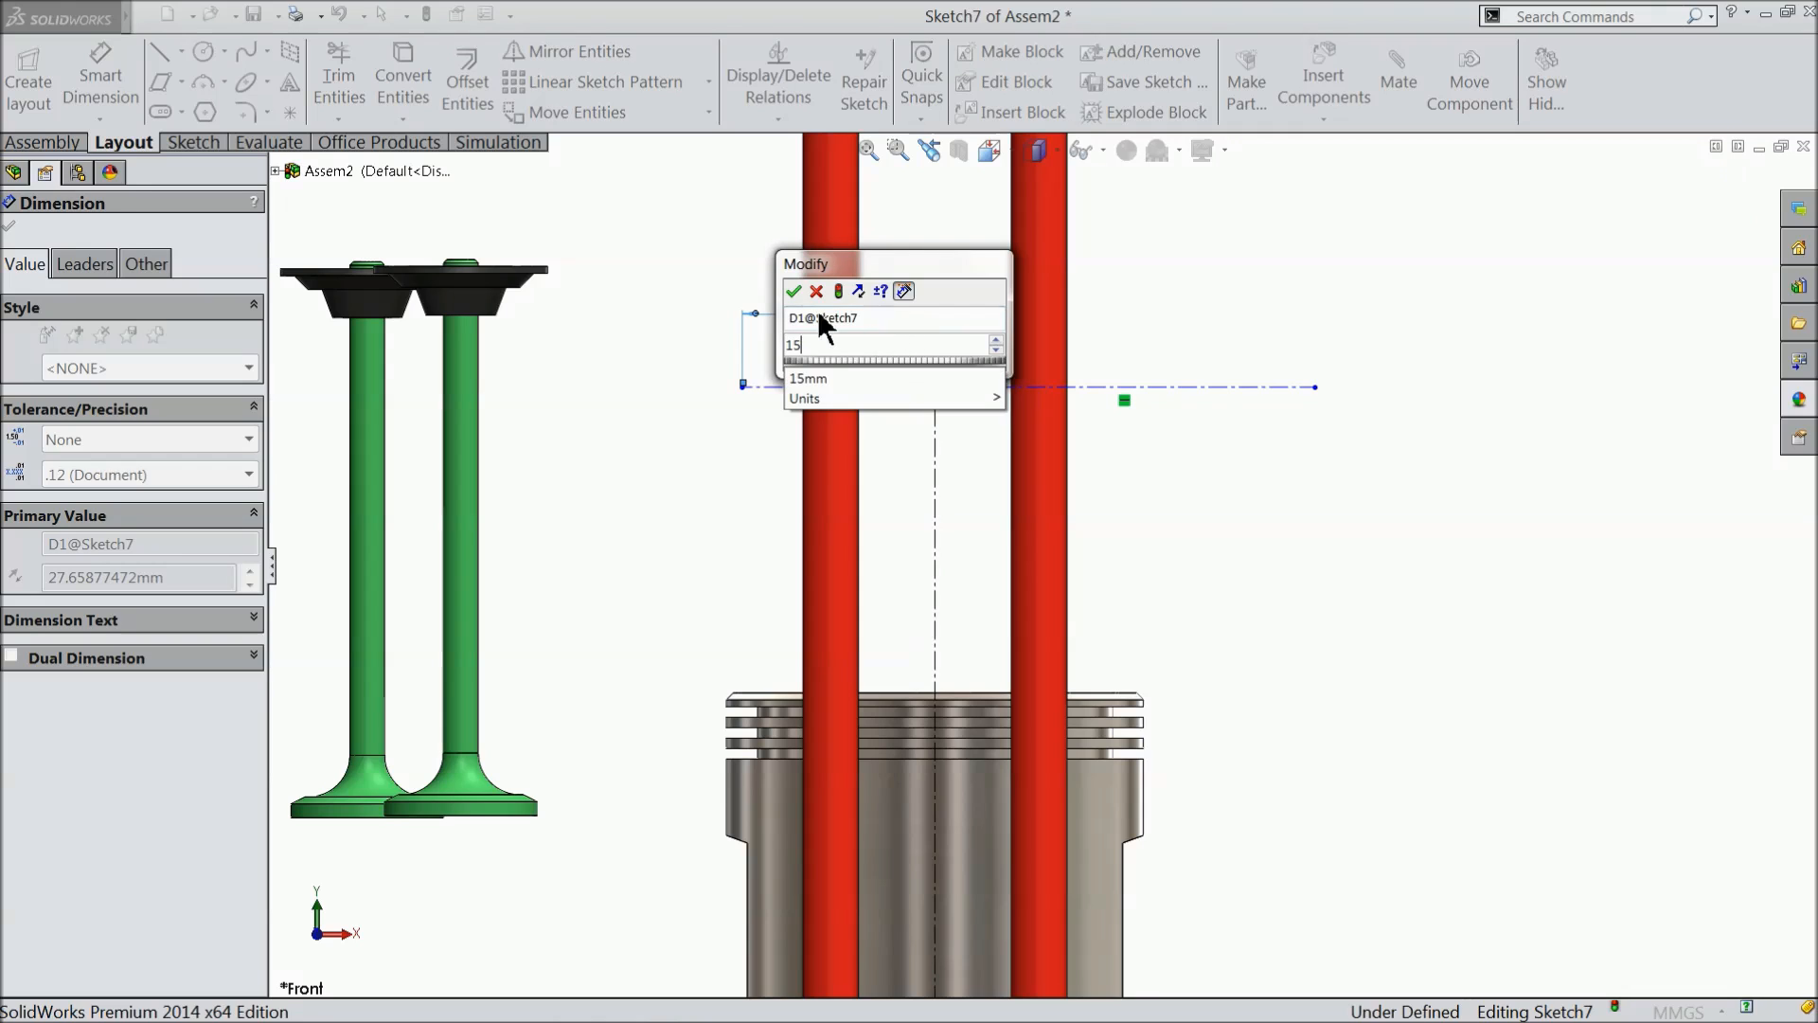
pyautogui.press('Return')
pyautogui.click(1246, 389)
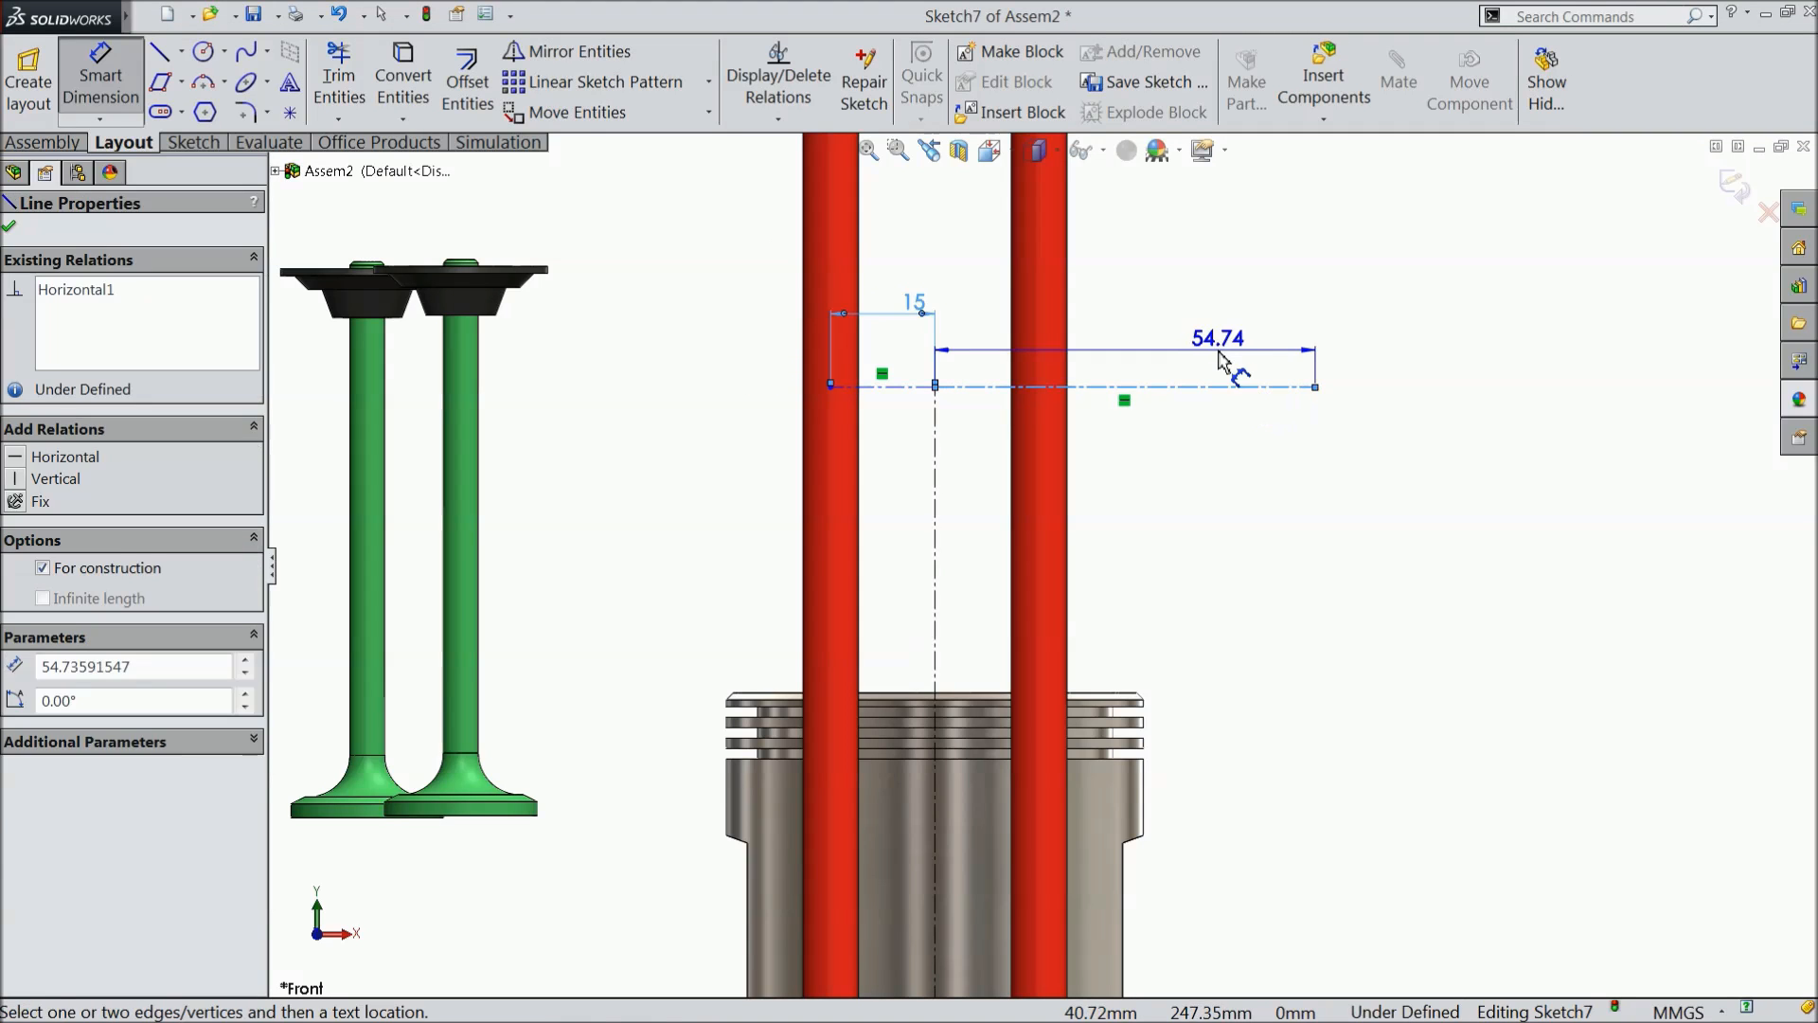
pyautogui.click(1219, 360)
pyautogui.write('15')
pyautogui.press('Return')
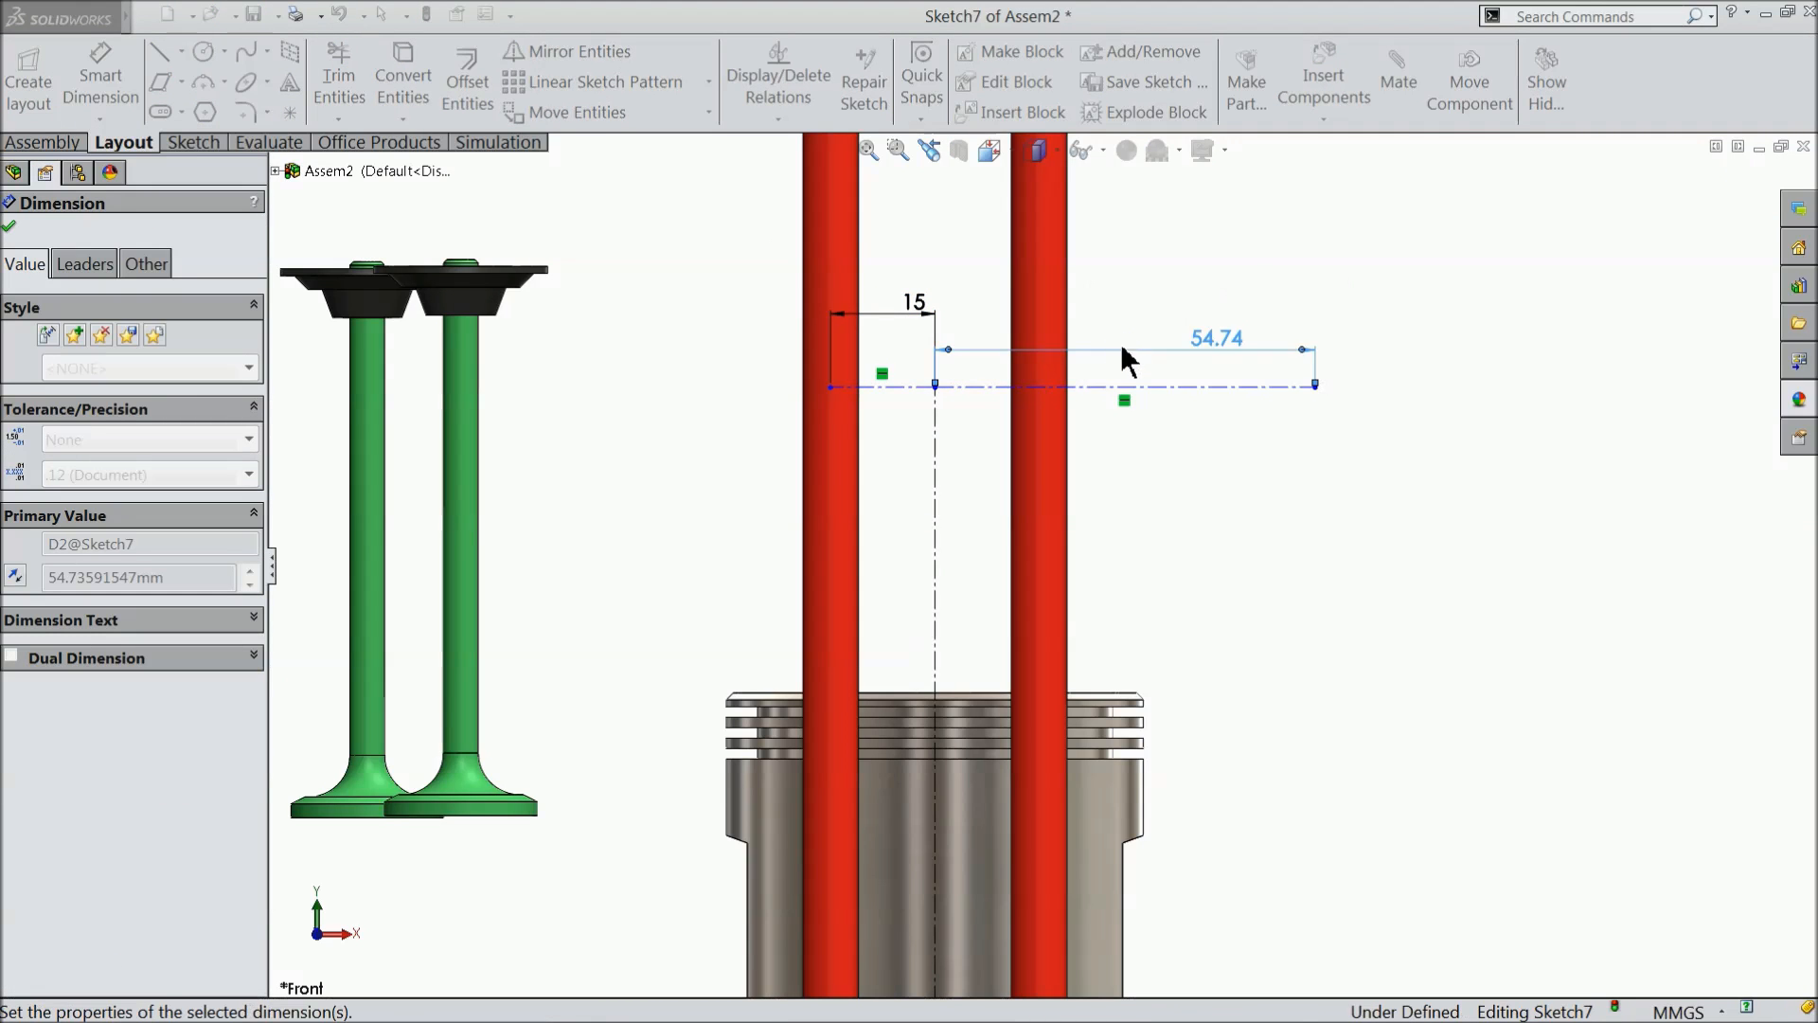
pyautogui.click(10, 228)
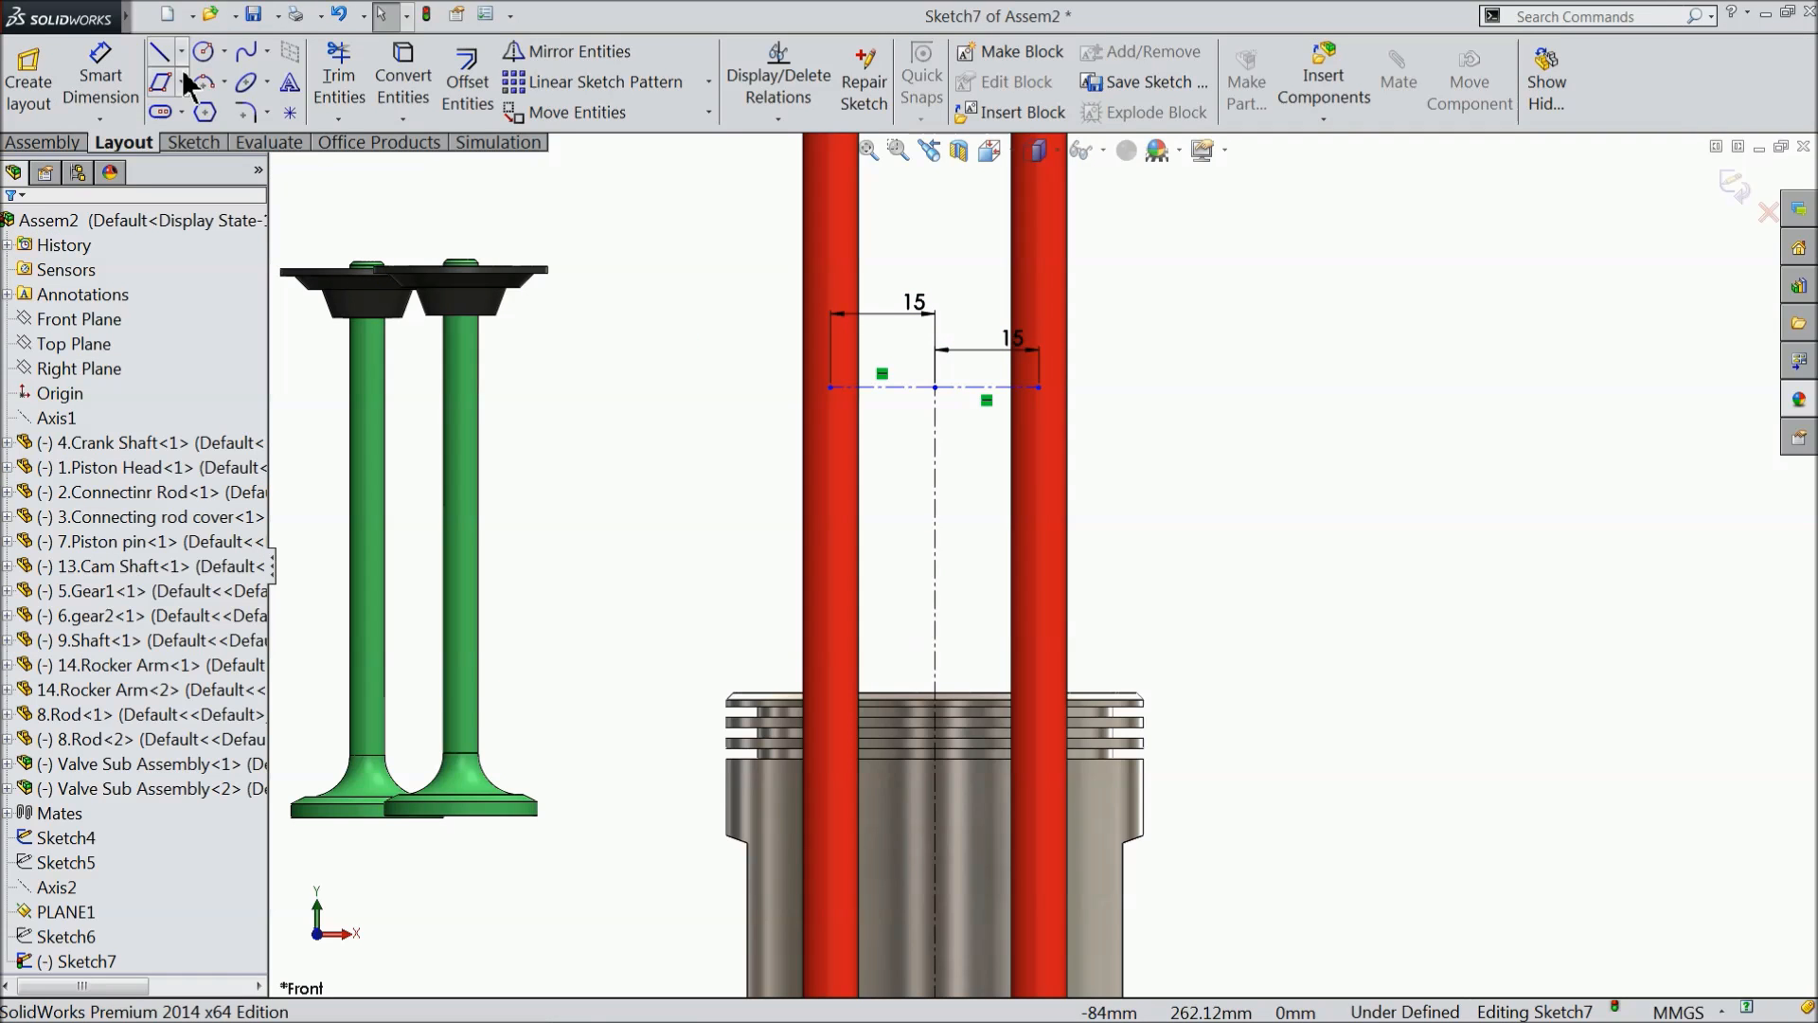
# - Sketch a vertical centreline about 30.5 mm long upward from the outer end of the left horizontal centreline
pyautogui.click(182, 52)
pyautogui.click(207, 108)
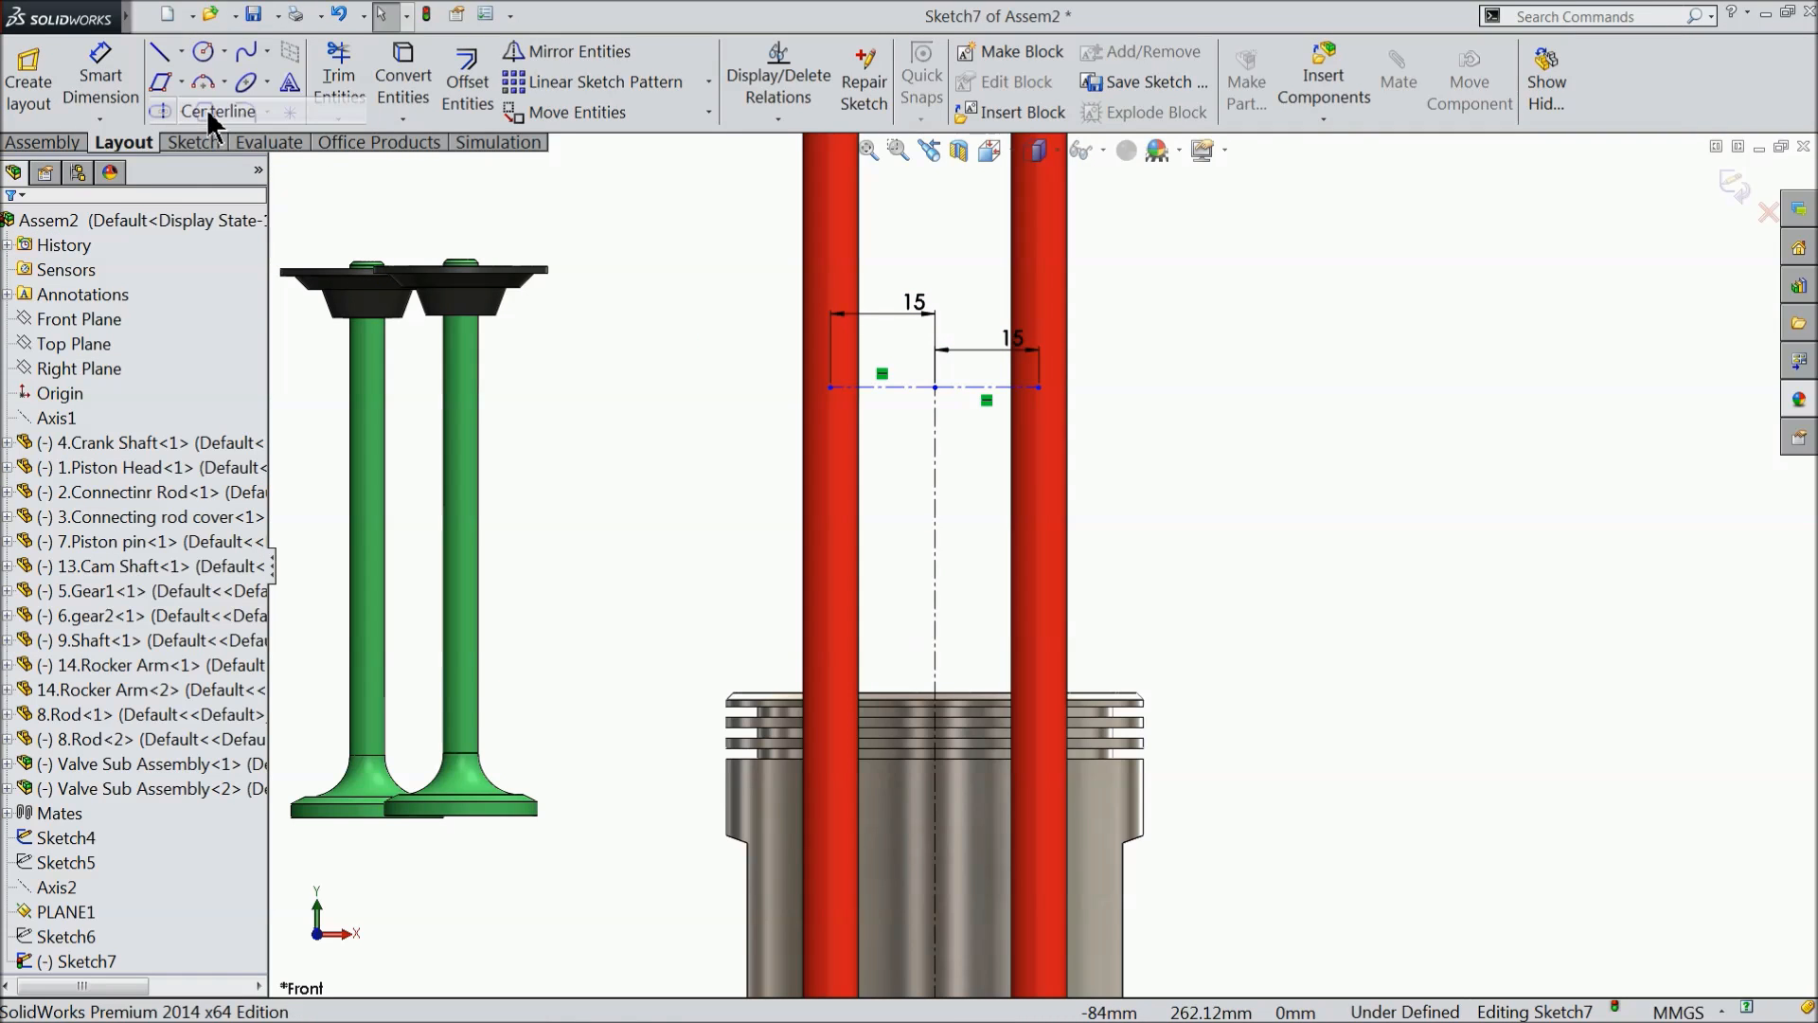
pyautogui.click(831, 386)
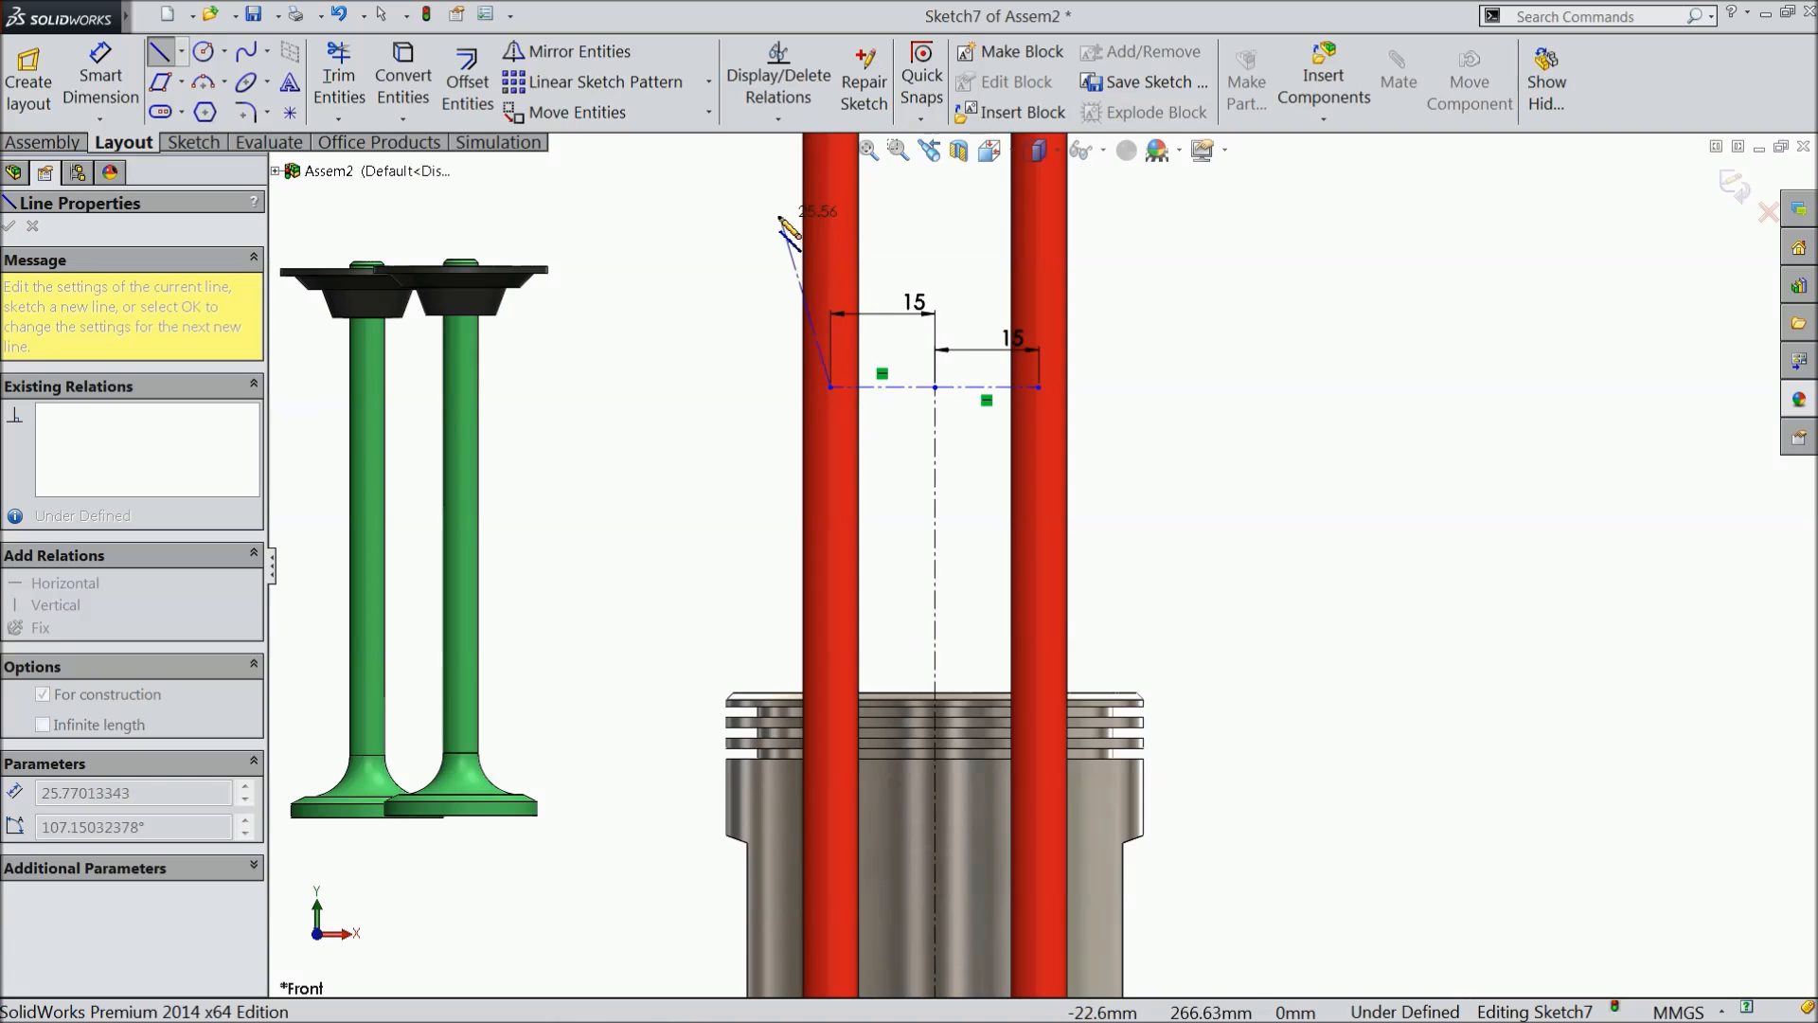
pyautogui.click(830, 175)
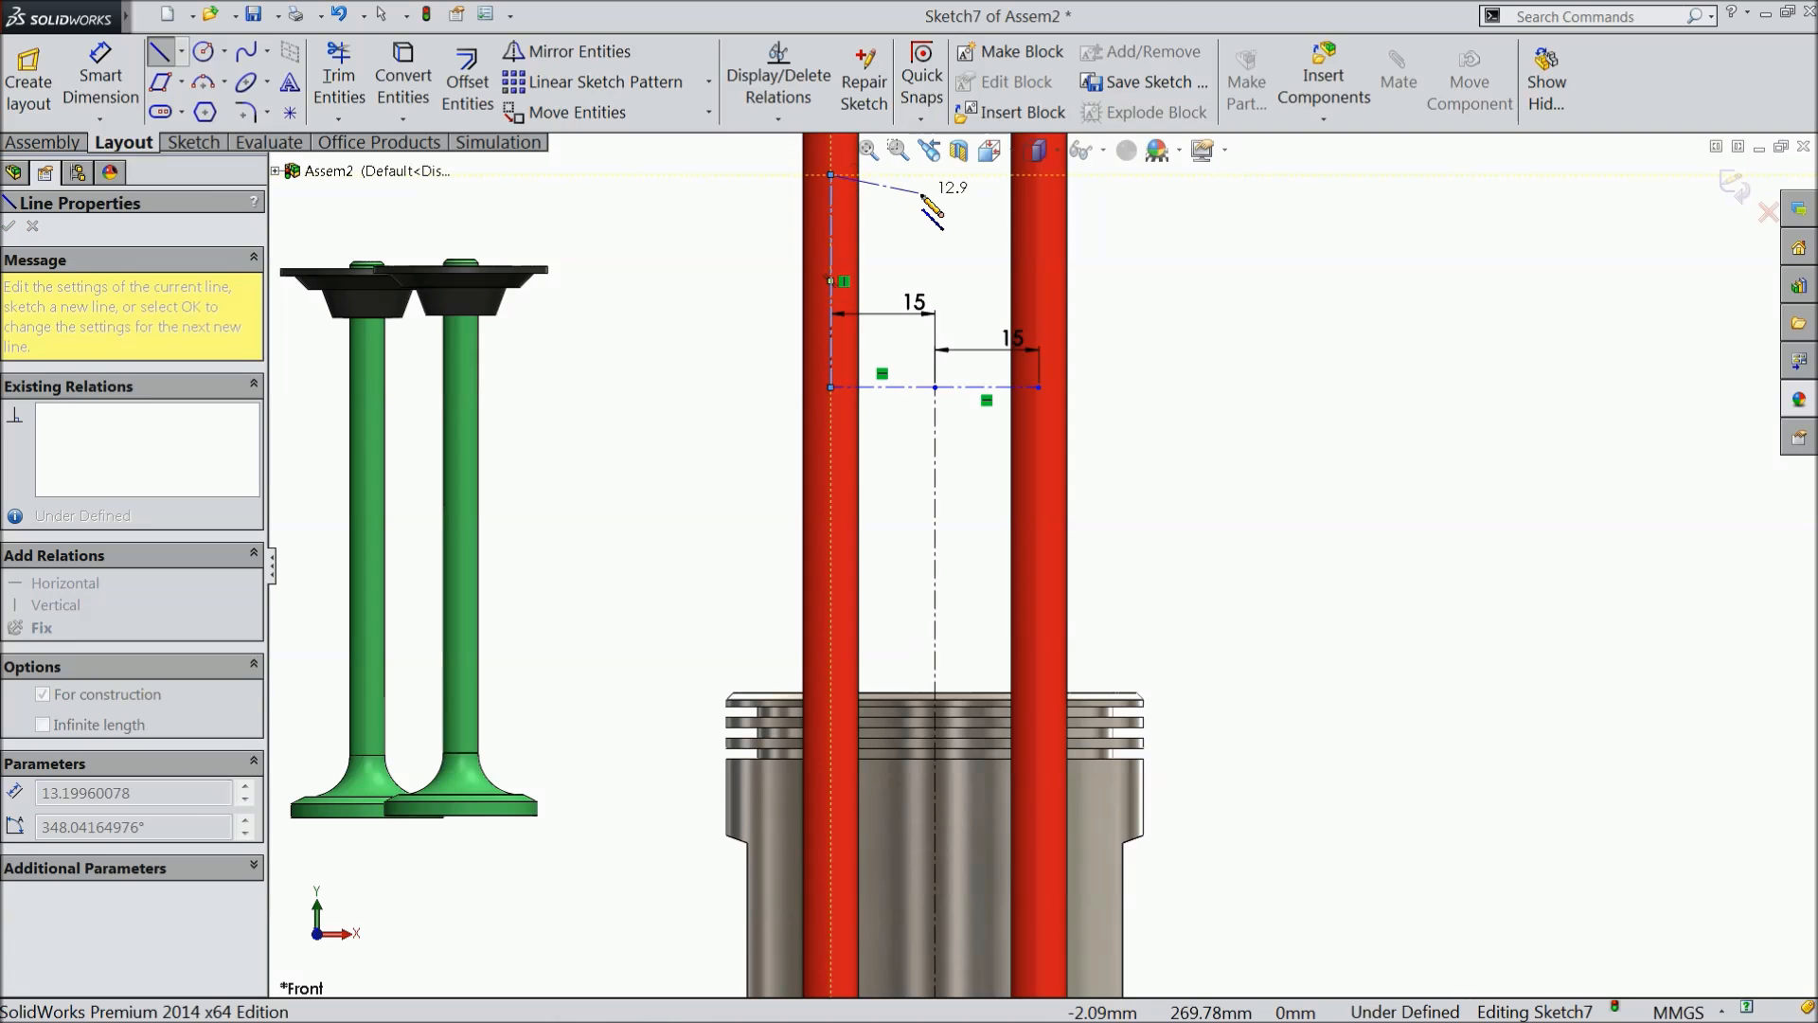
pyautogui.rightClick(920, 194)
pyautogui.click(984, 85)
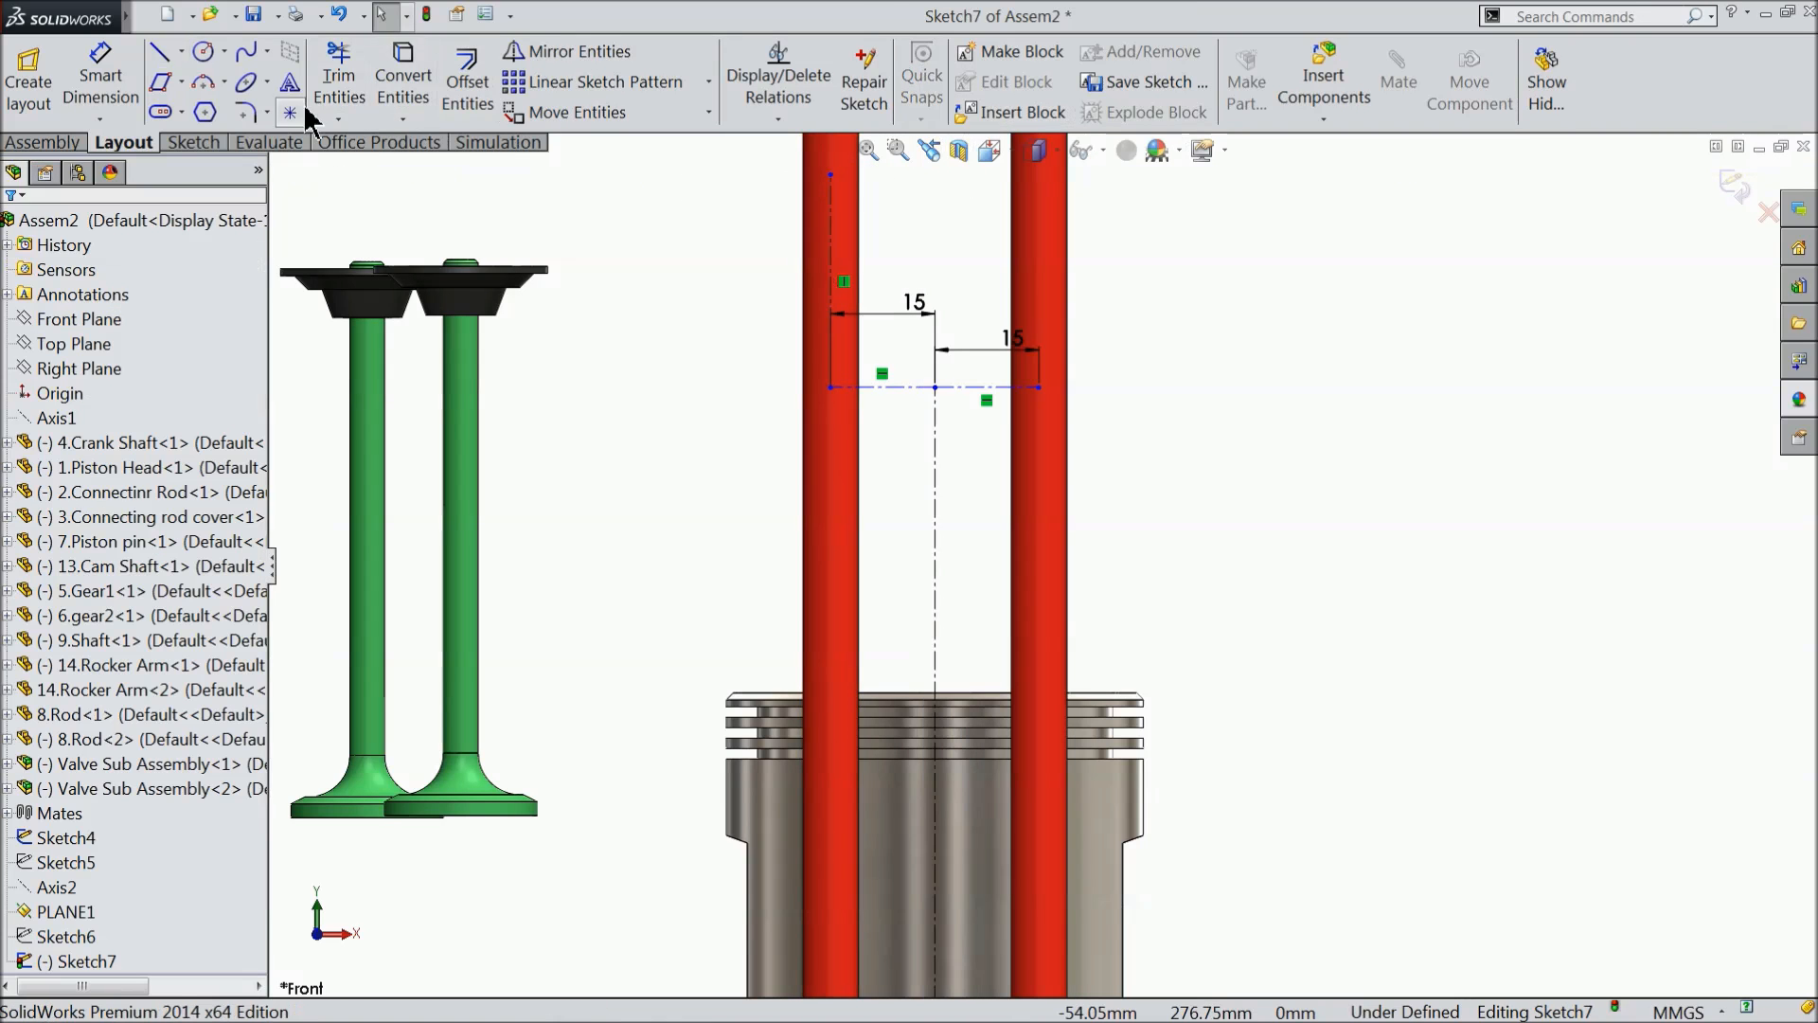
# - Sketch a slightly shorter vertical centreline upward from the outer end of the right horizontal centreline
pyautogui.click(160, 53)
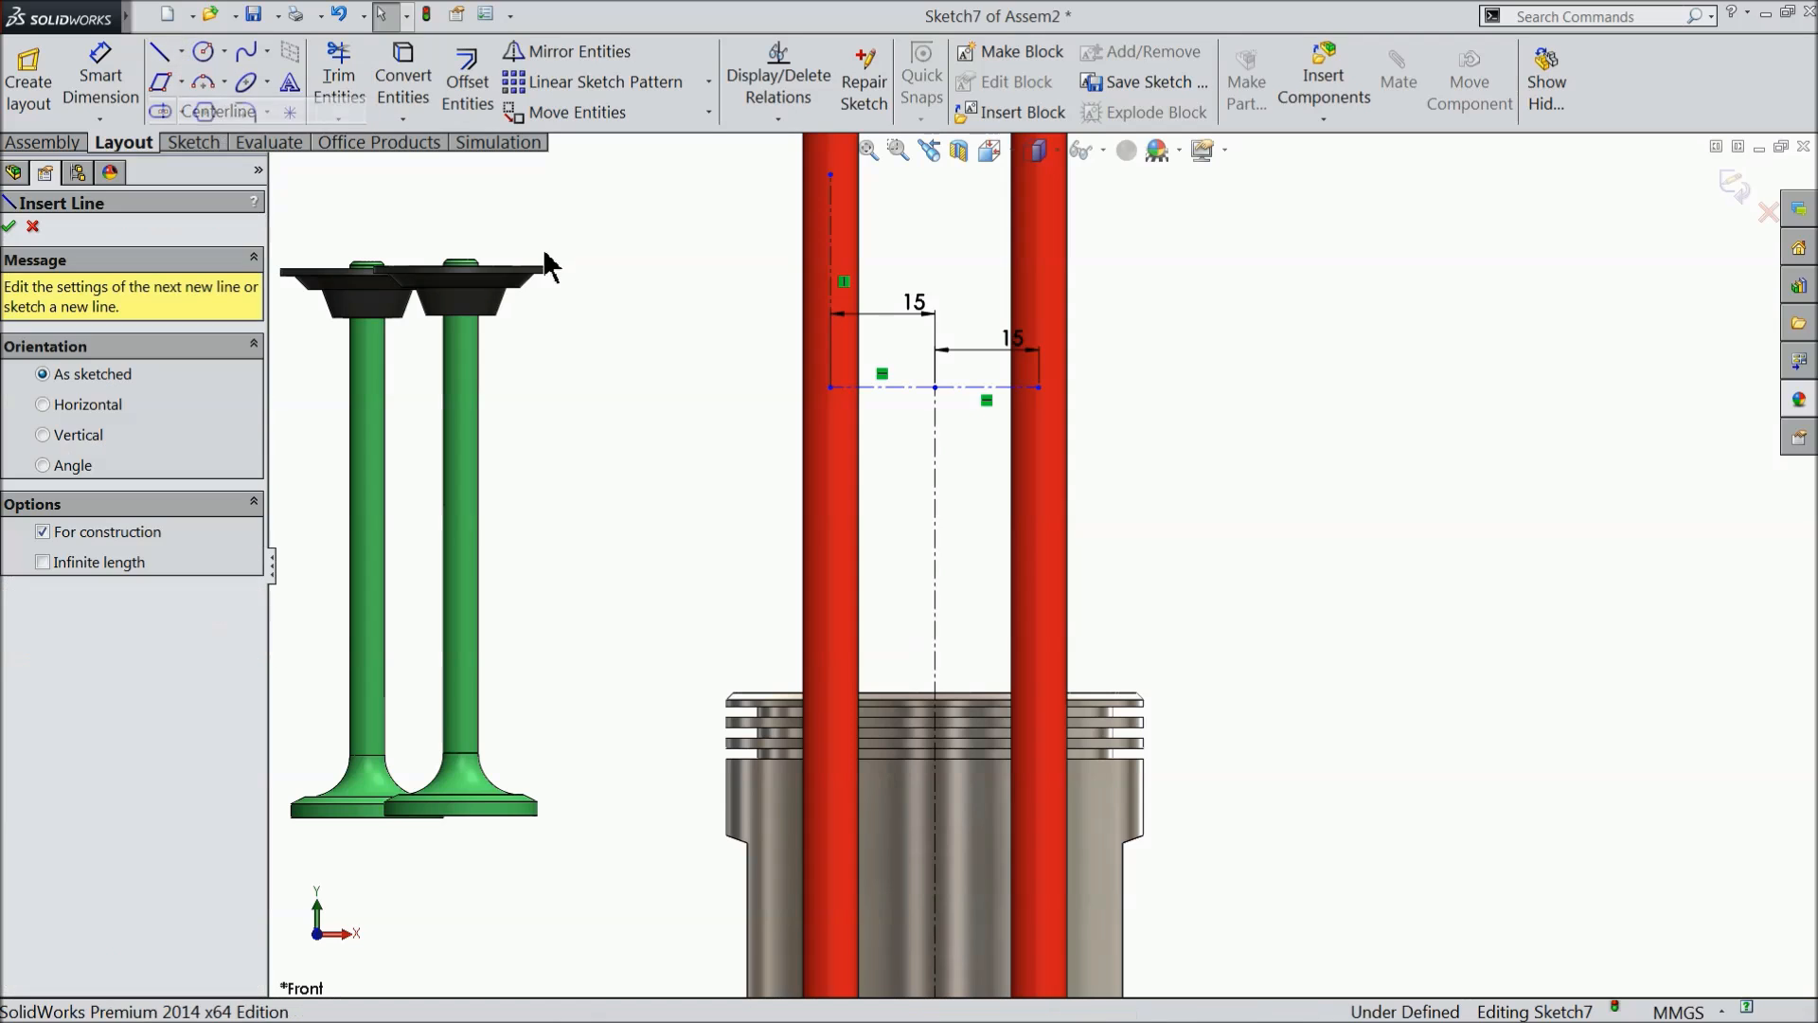
pyautogui.click(1041, 387)
pyautogui.click(1039, 208)
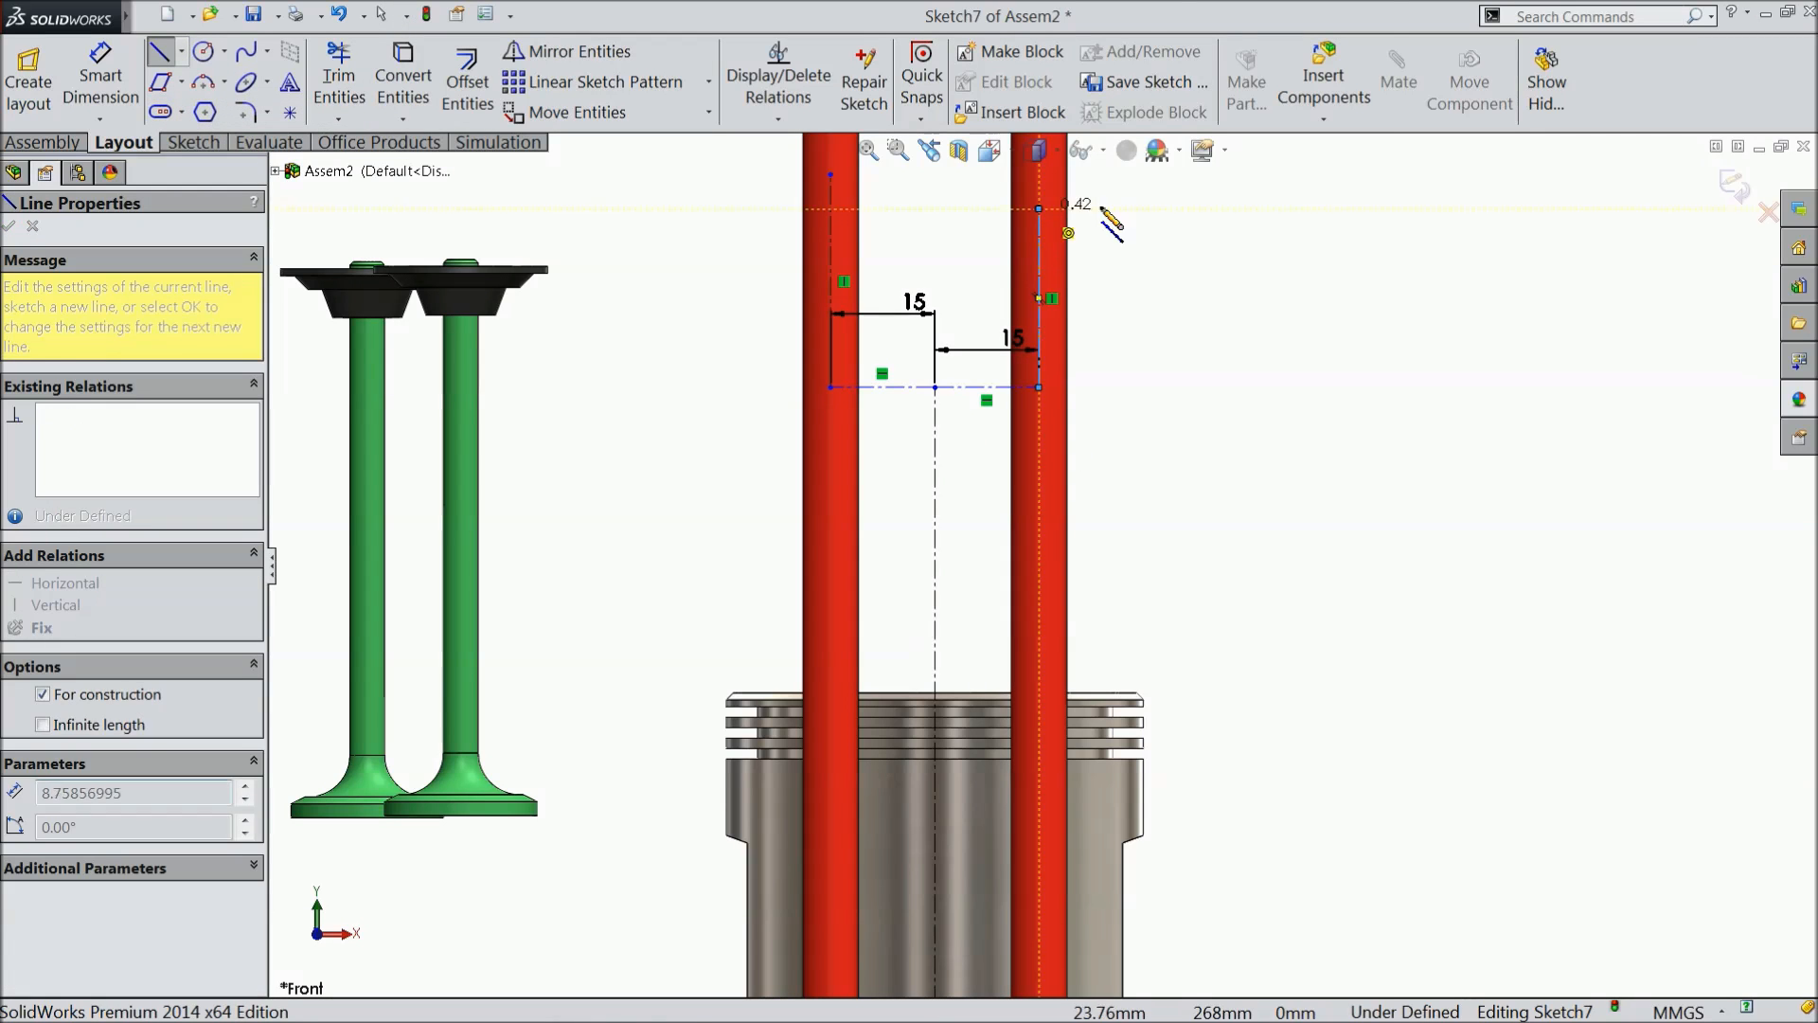
pyautogui.rightClick(1127, 210)
pyautogui.click(1181, 84)
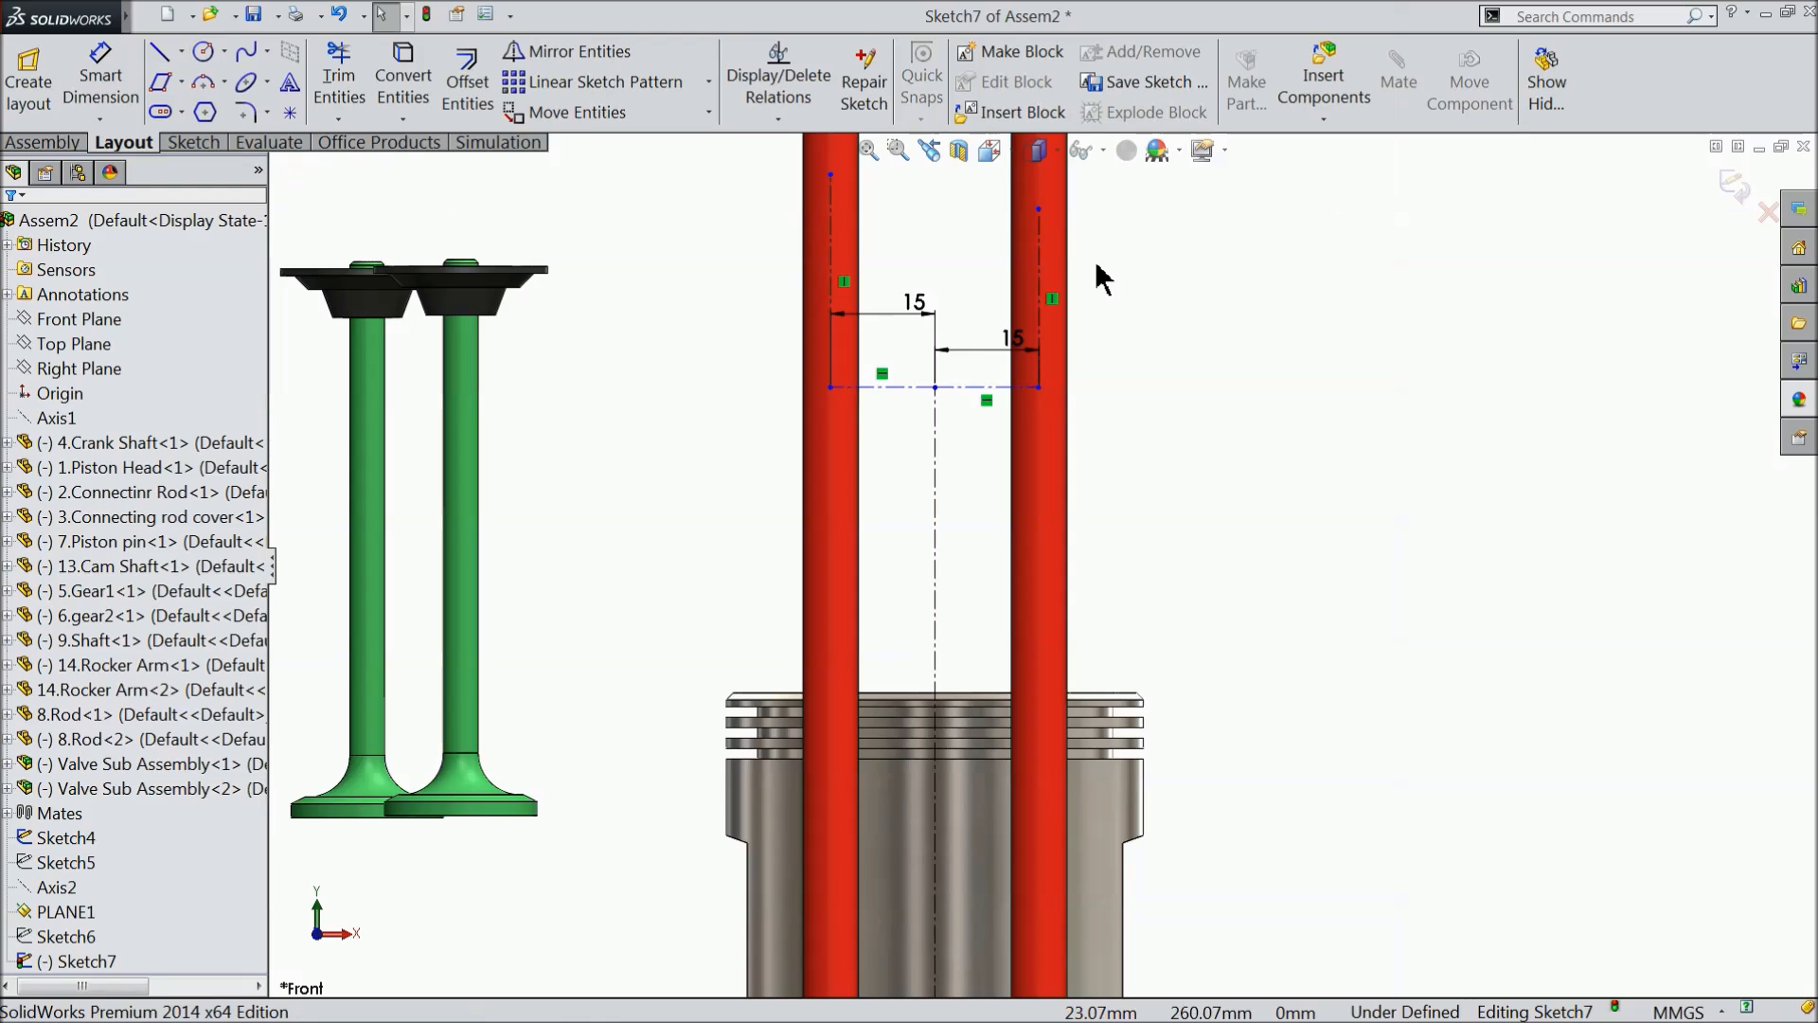
# - Make the two short outer vertical centrelines equal in length
pyautogui.scroll(1, 1095, 266)
pyautogui.scroll(-2, 1078, 269)
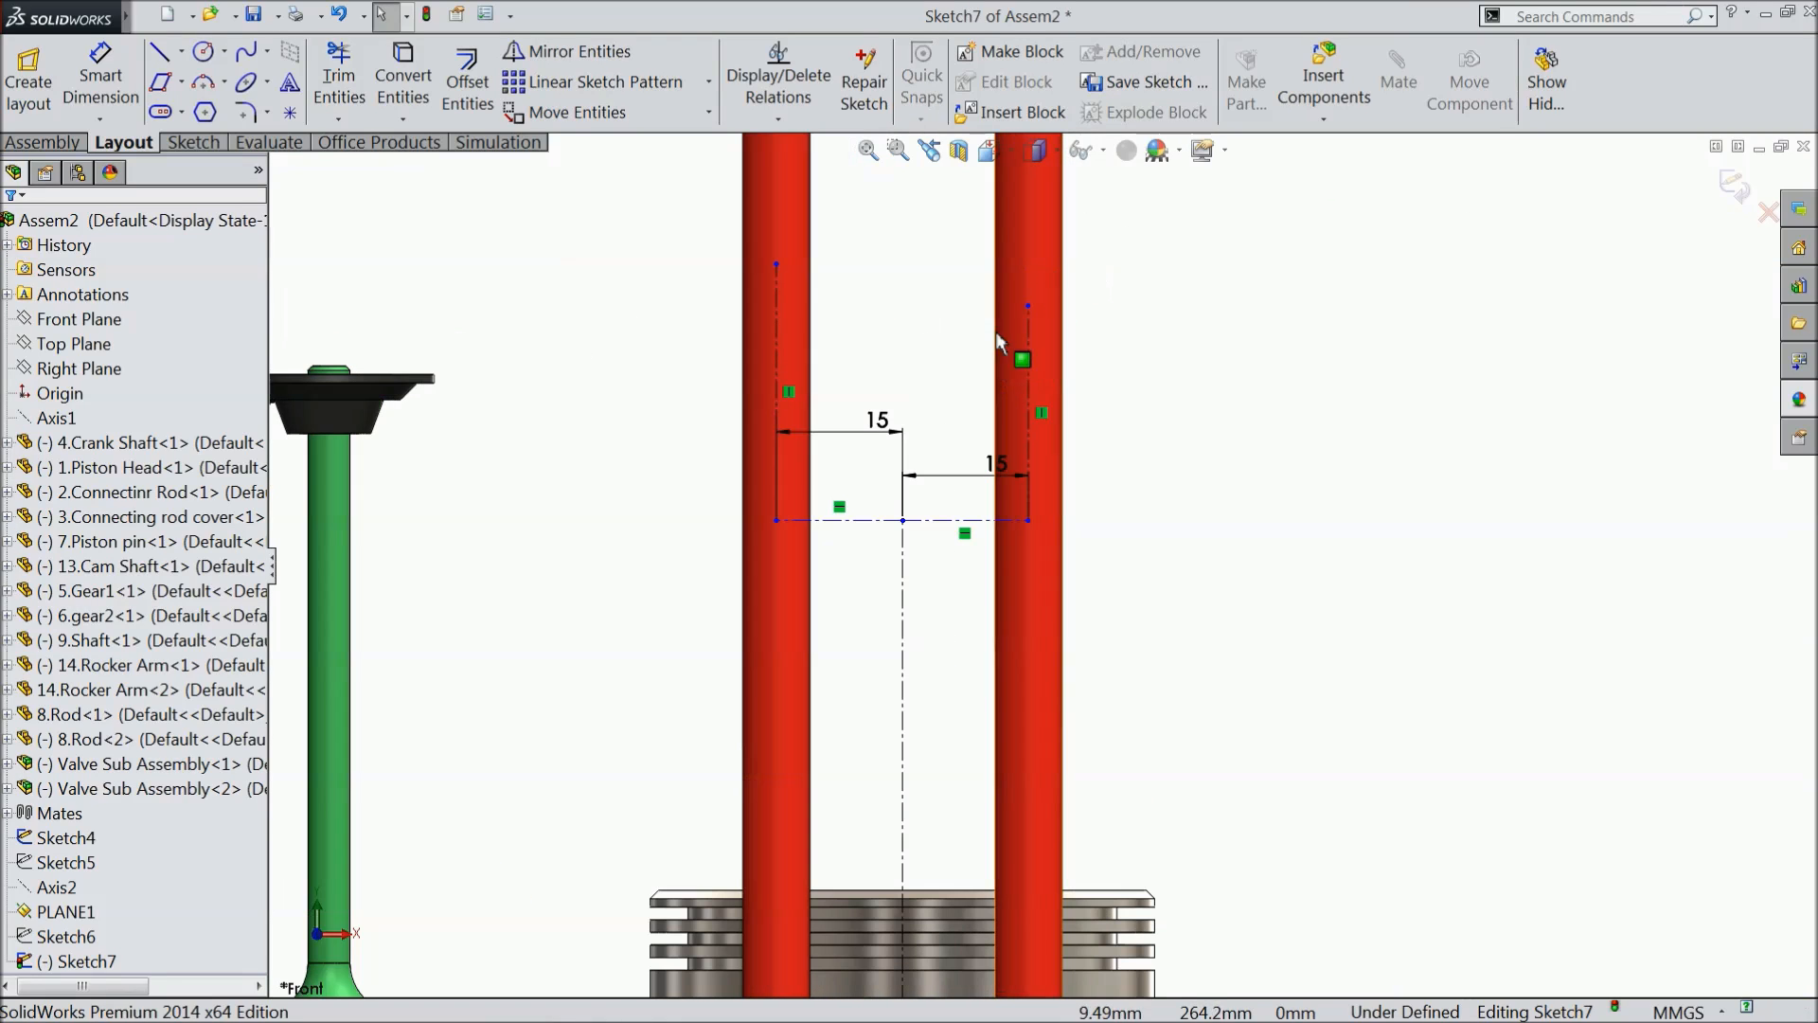
pyautogui.click(777, 341)
pyautogui.keyDown('ctrl'); pyautogui.click(1032, 372); pyautogui.keyUp('ctrl')
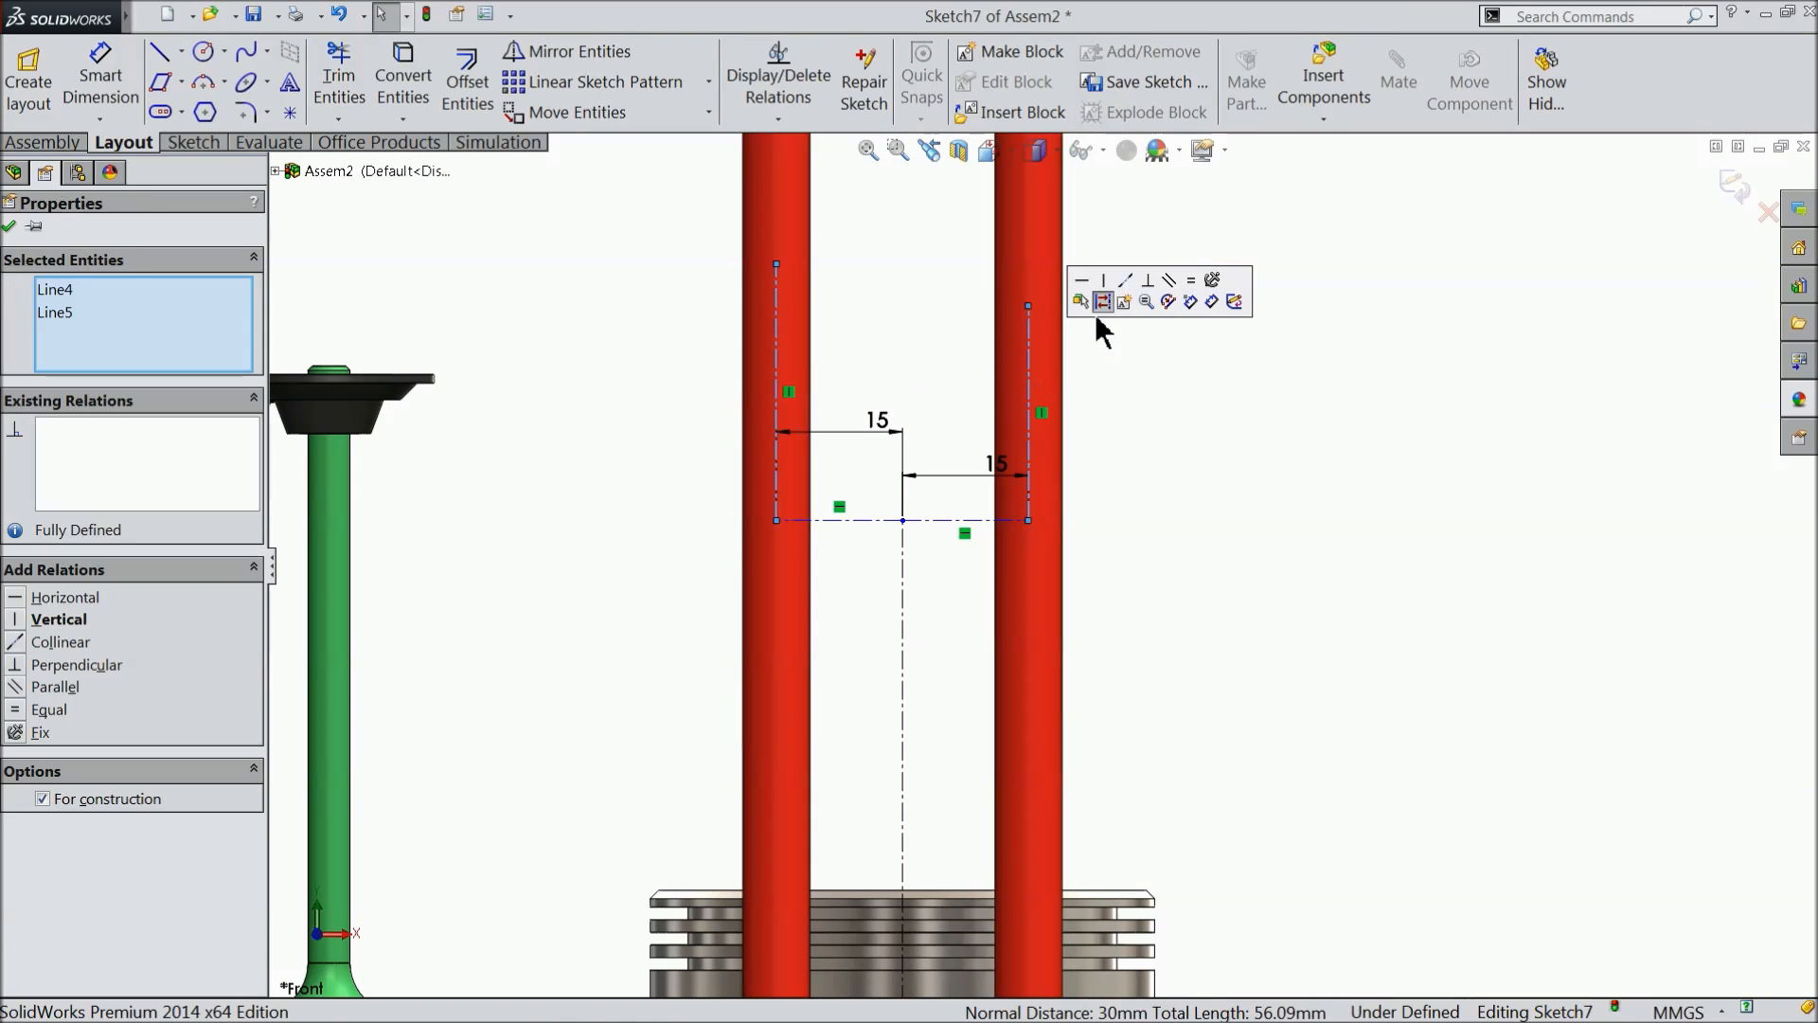
pyautogui.click(1191, 281)
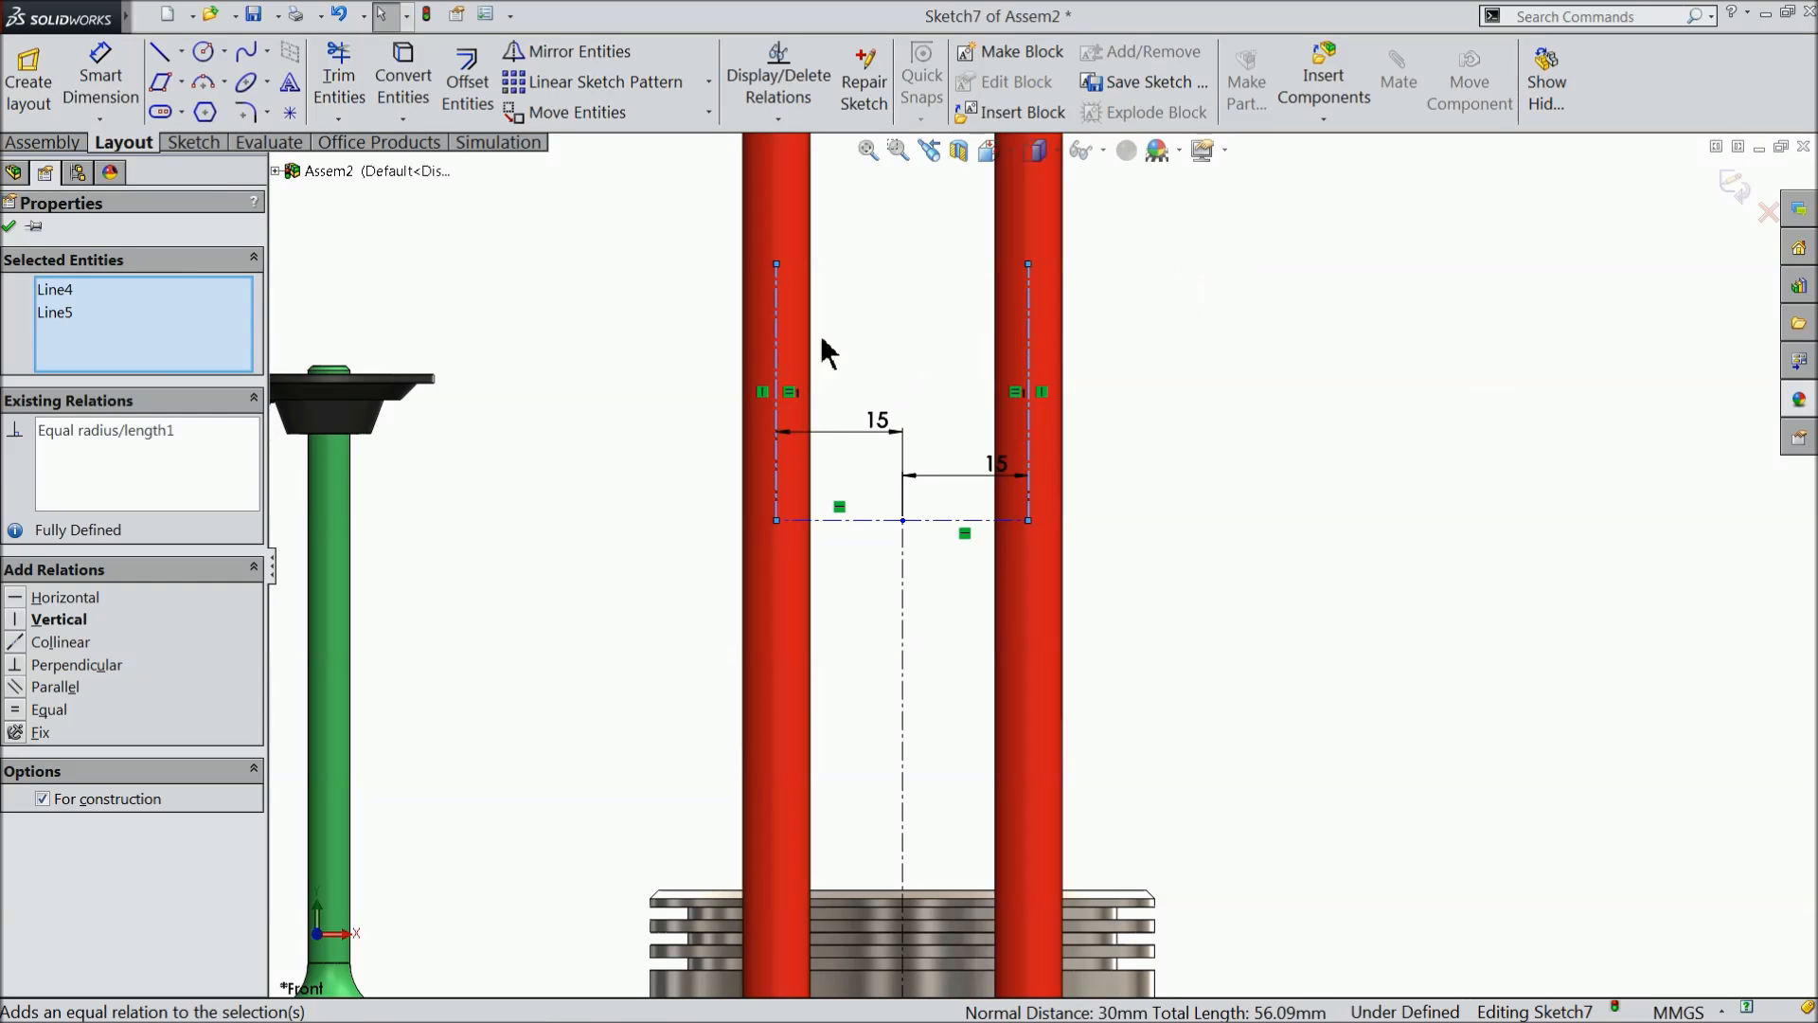
pyautogui.click(9, 228)
# - Dimension the left outer vertical centreline to a length of 30 mm
pyautogui.click(99, 78)
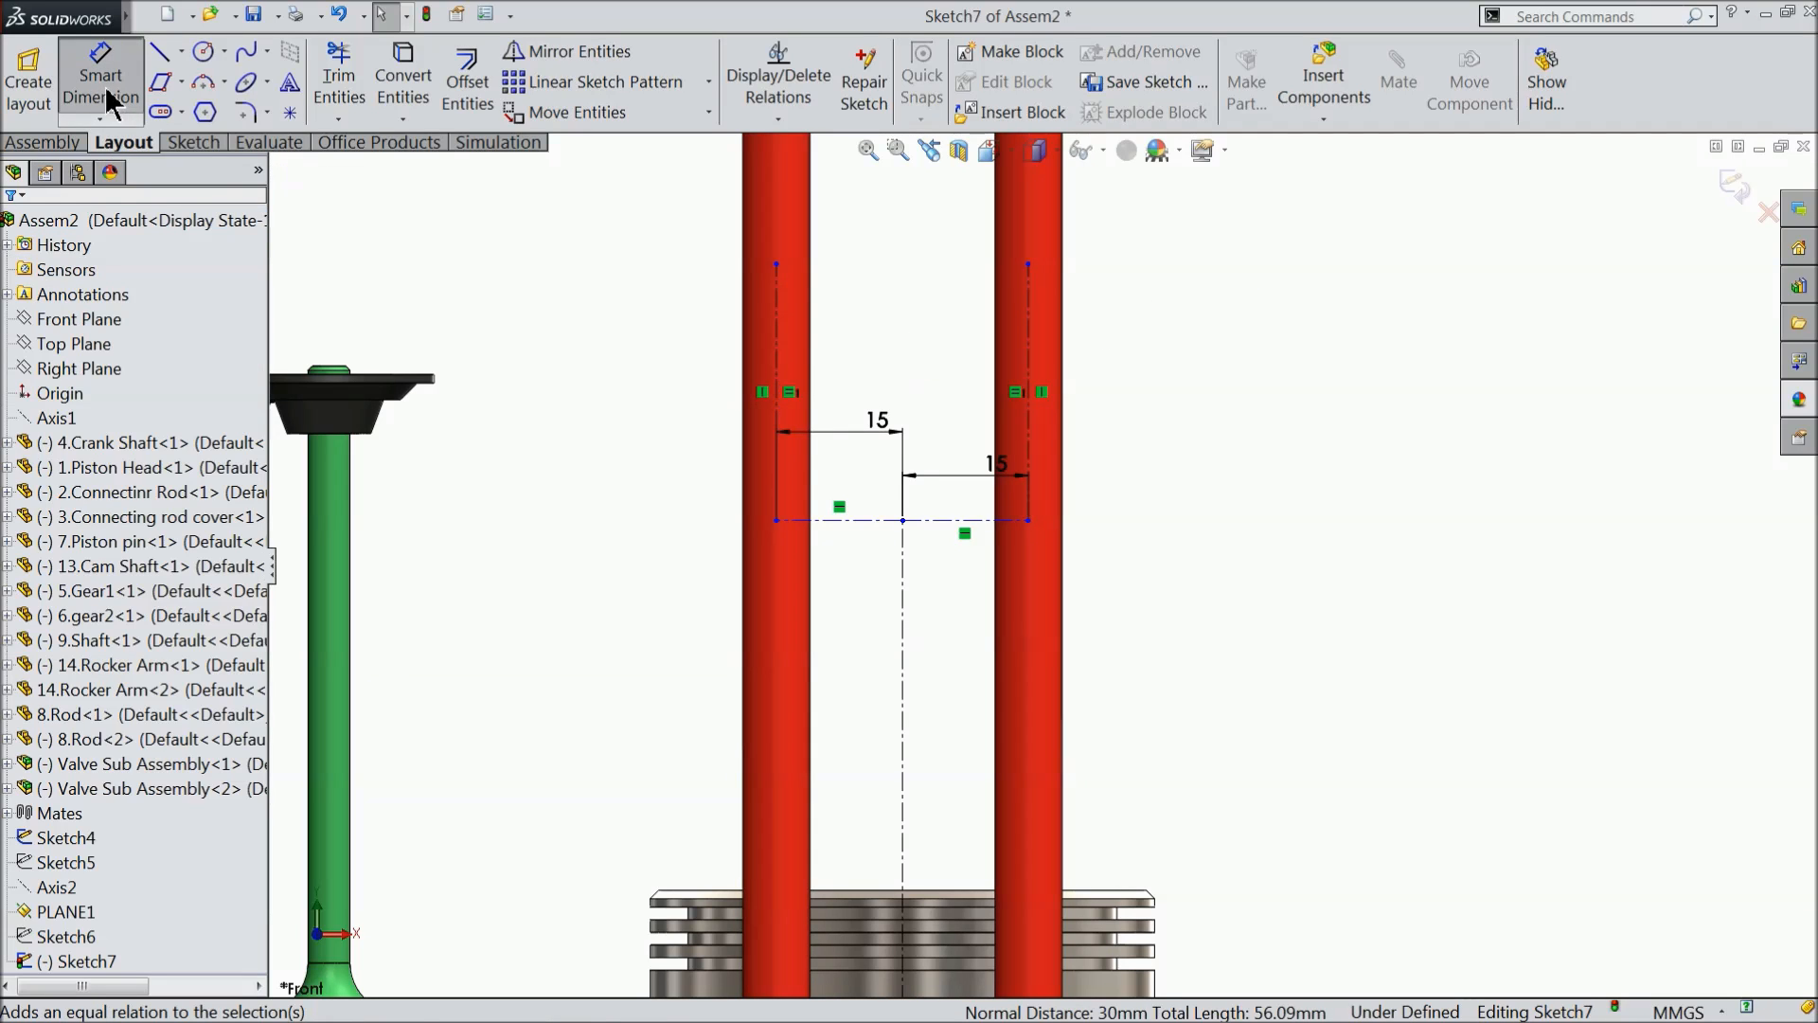
pyautogui.click(777, 355)
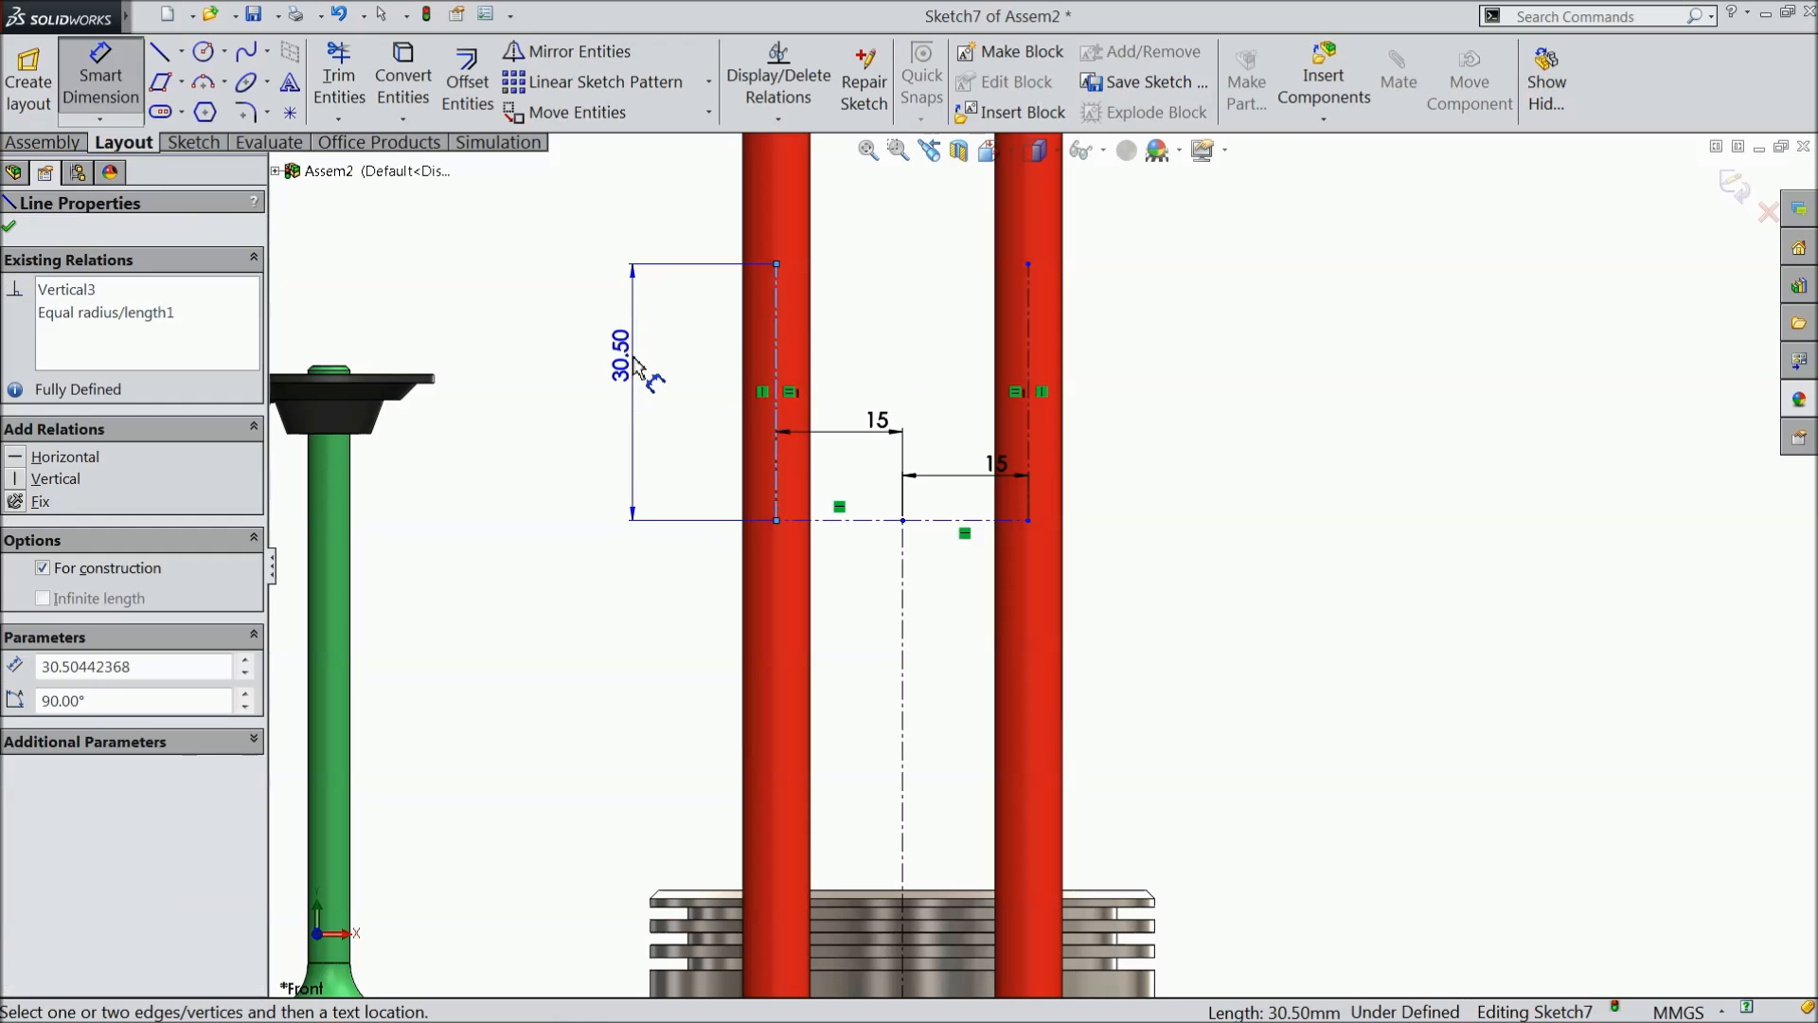
pyautogui.click(639, 371)
pyautogui.write('30')
pyautogui.click(532, 332)
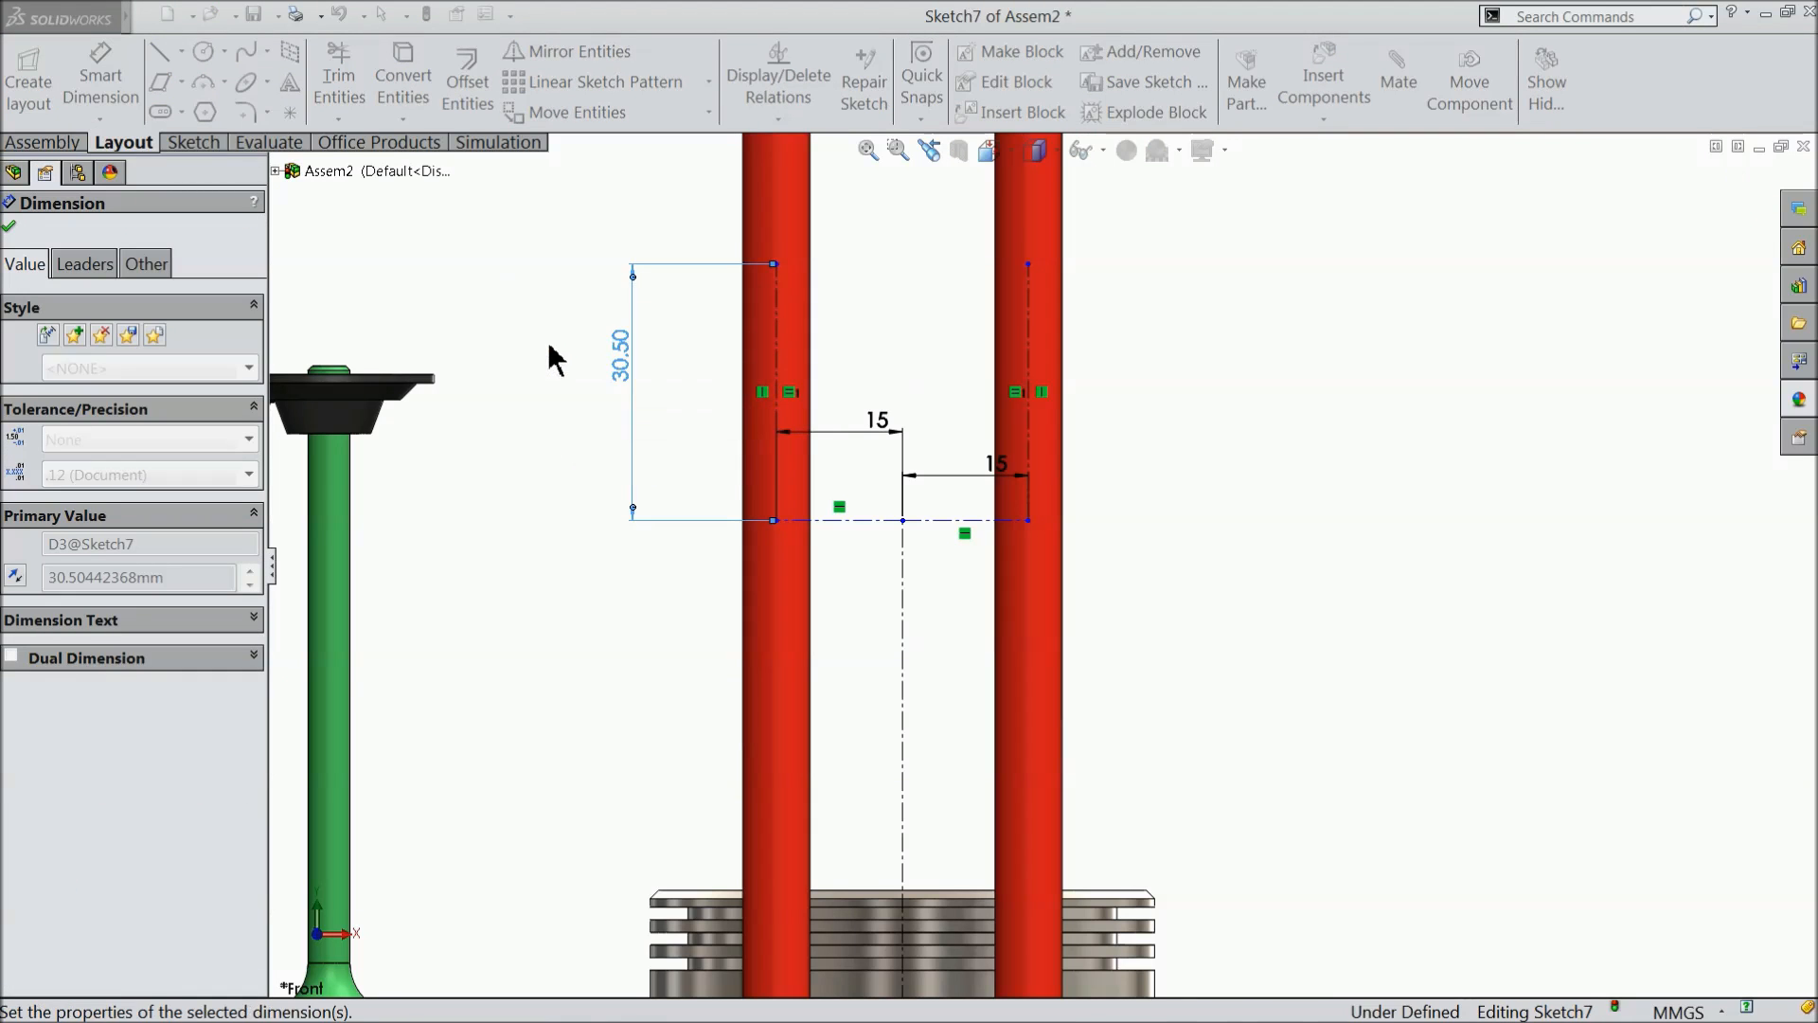
# - Dimension the long central vertical centreline to 200 mm and exit the sketch
pyautogui.scroll(3, 710, 505)
pyautogui.scroll(3, 1049, 558)
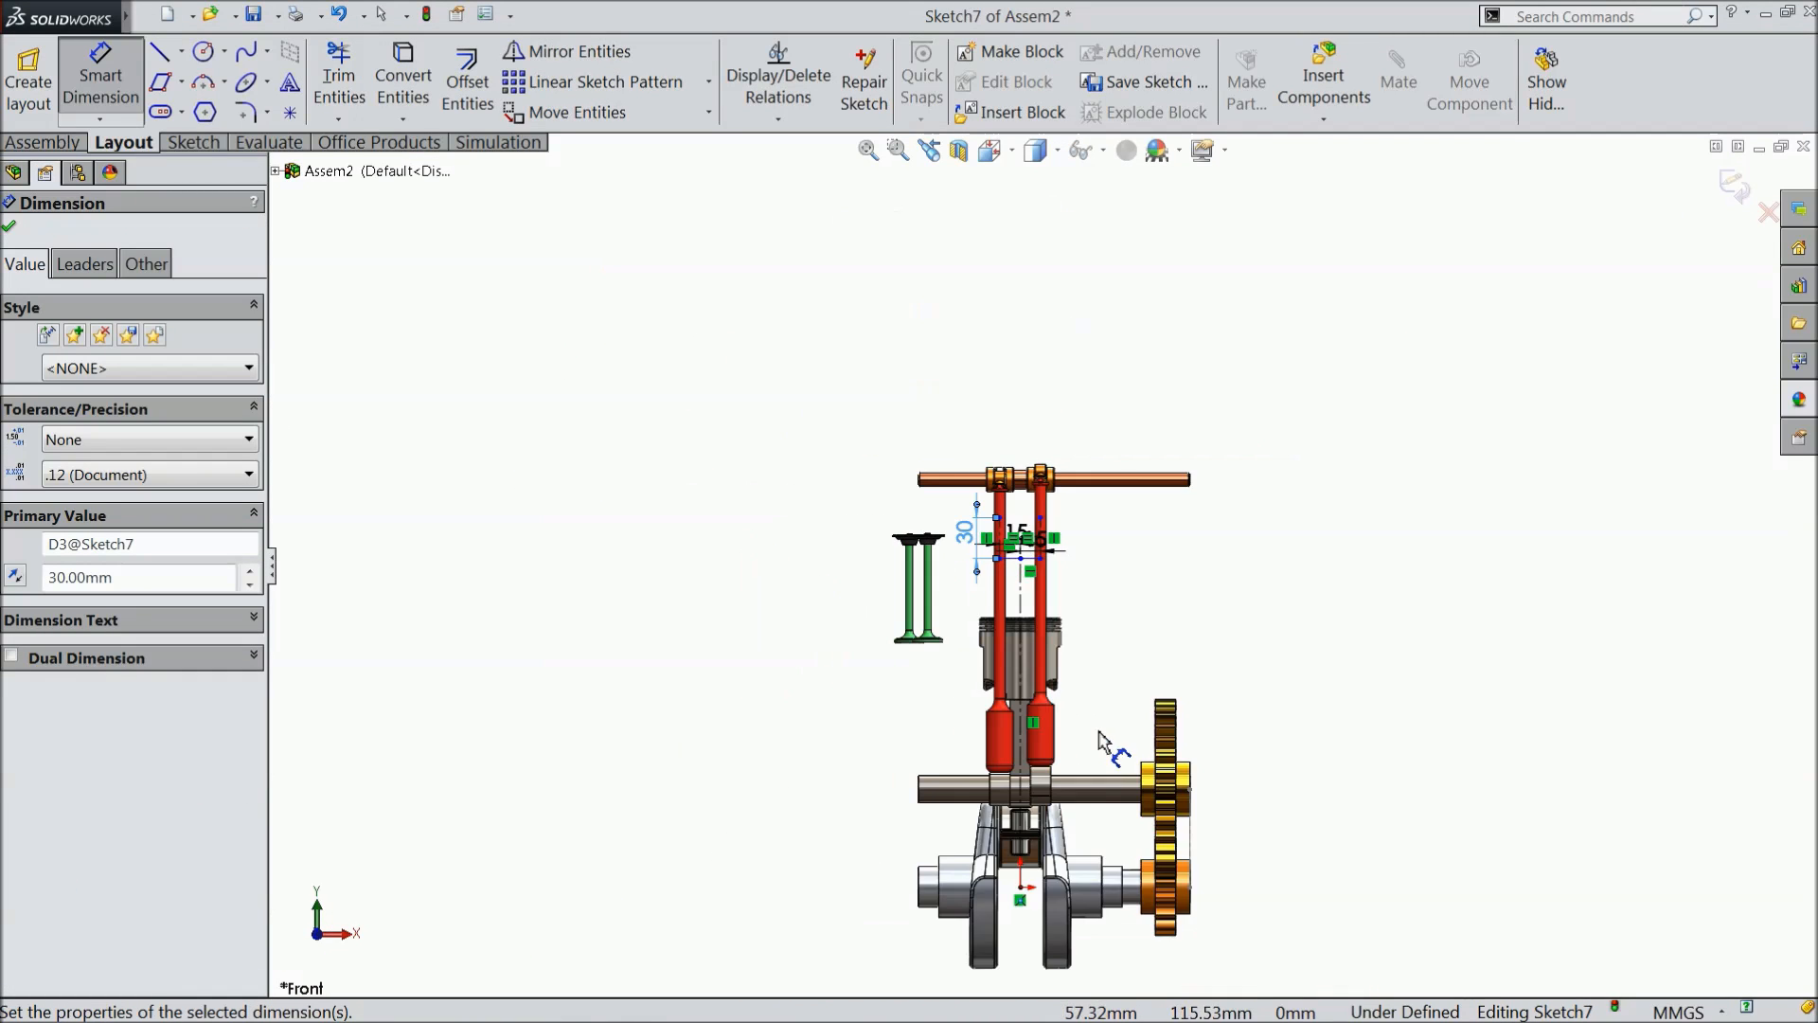
pyautogui.scroll(-4, 1099, 731)
pyautogui.click(941, 445)
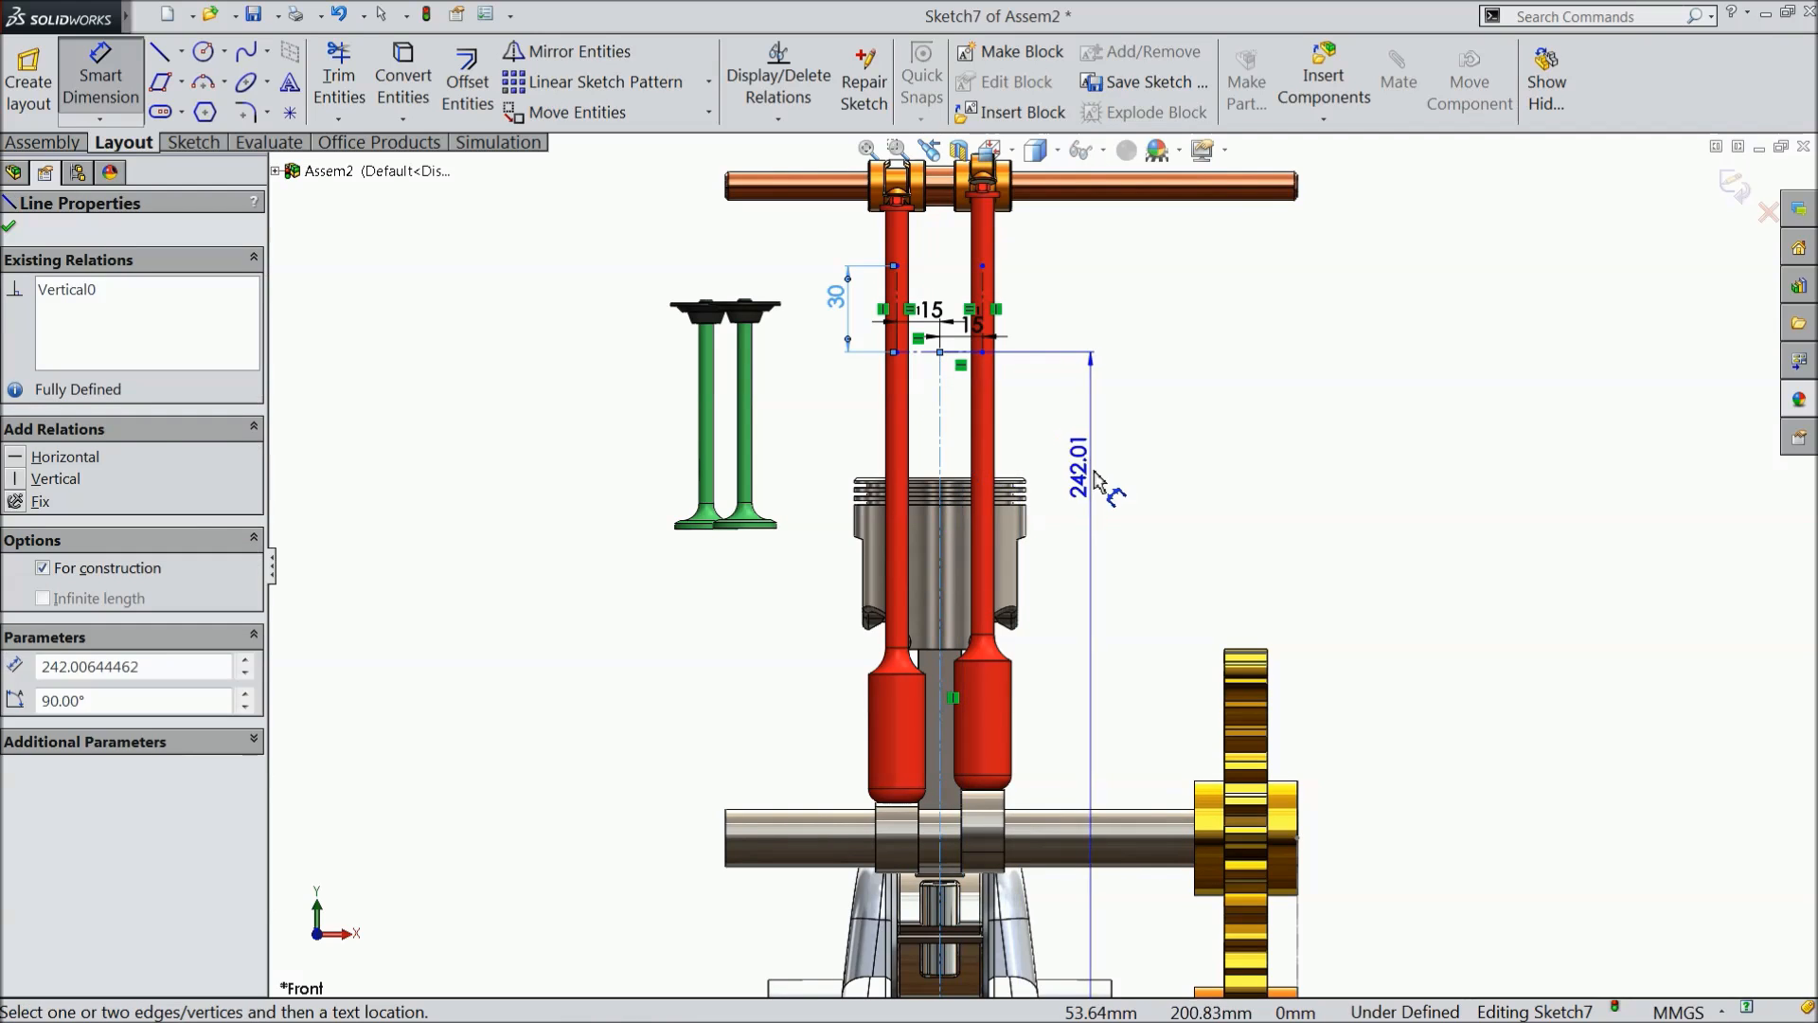
pyautogui.click(1100, 506)
pyautogui.write('200')
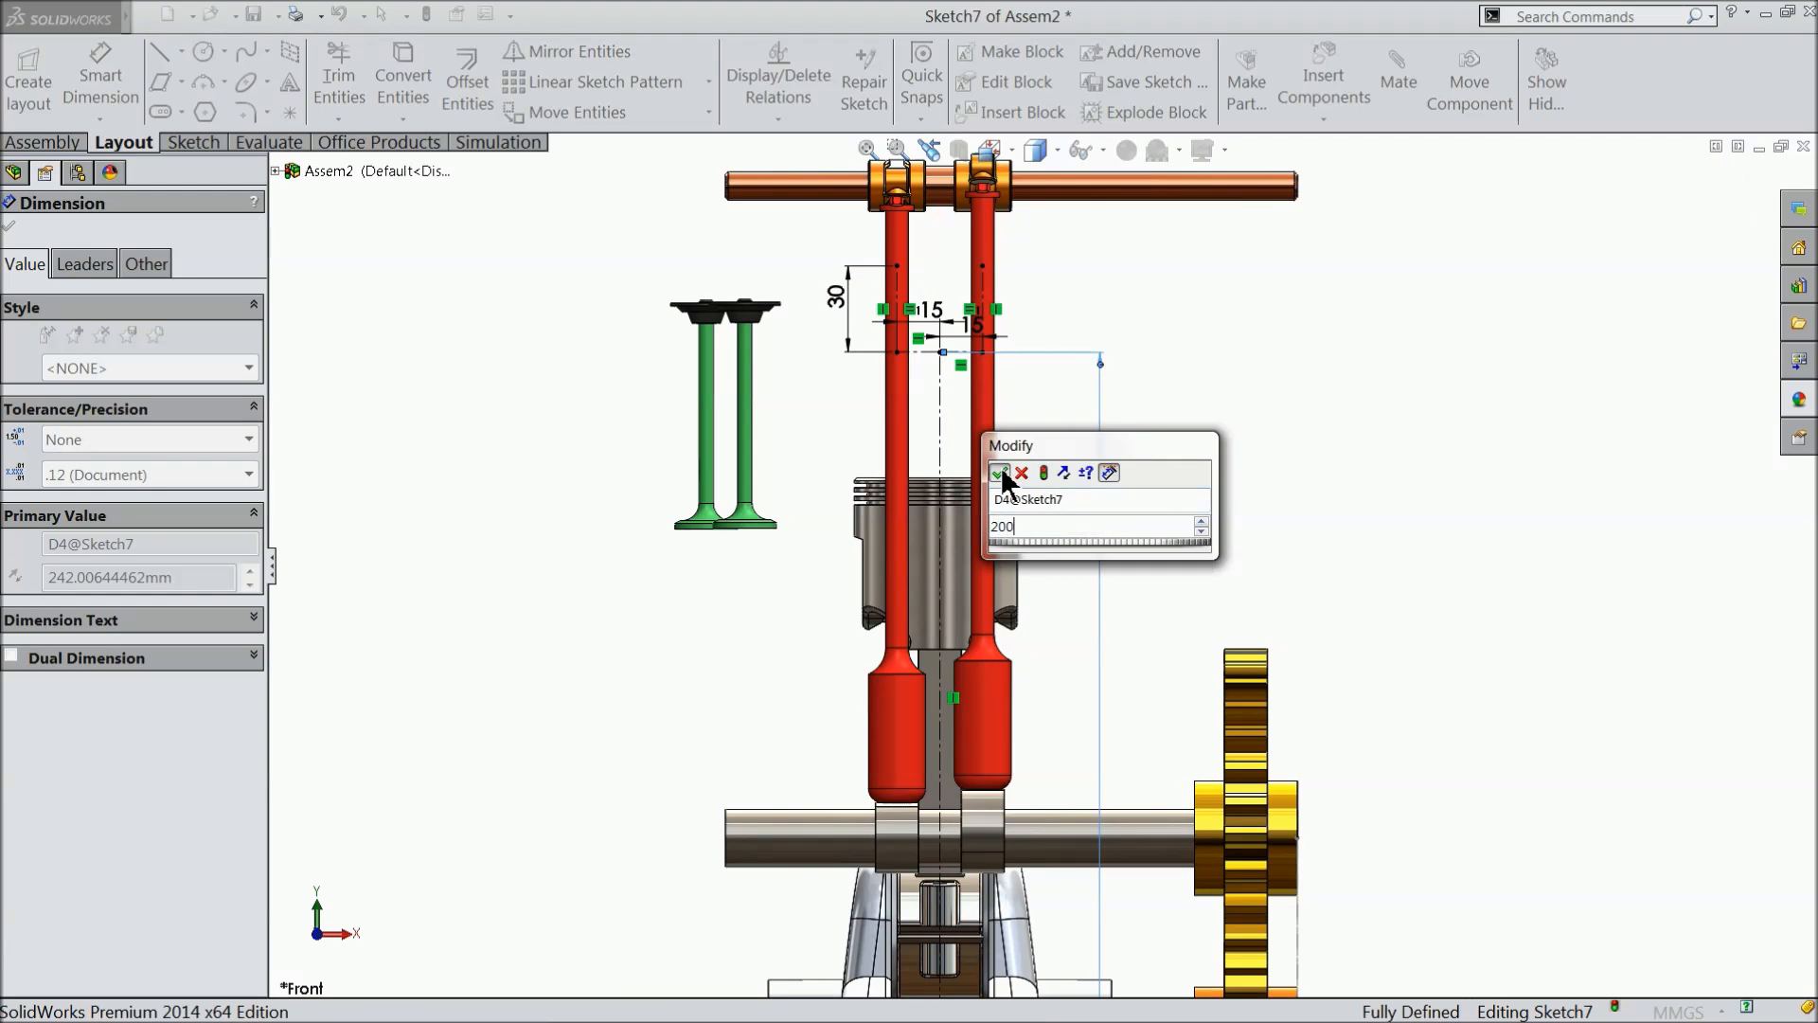
pyautogui.press('Return')
pyautogui.scroll(2, 1048, 499)
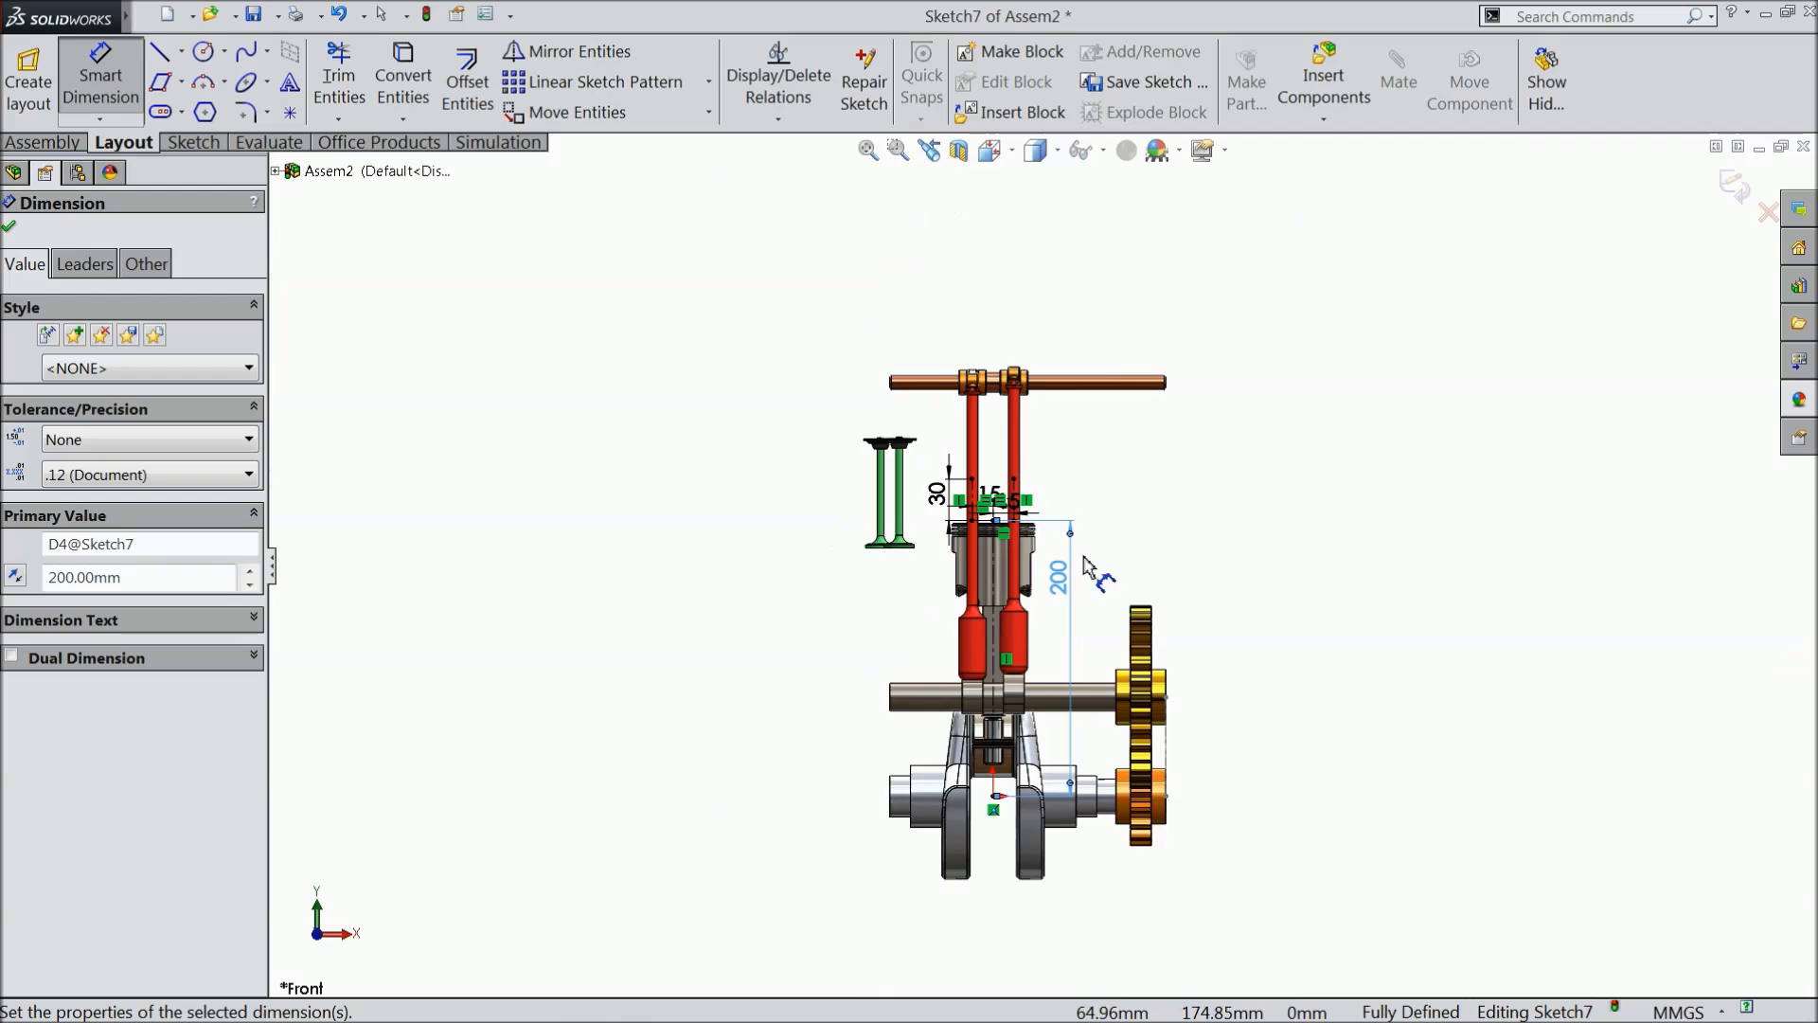
pyautogui.scroll(-4, 1048, 499)
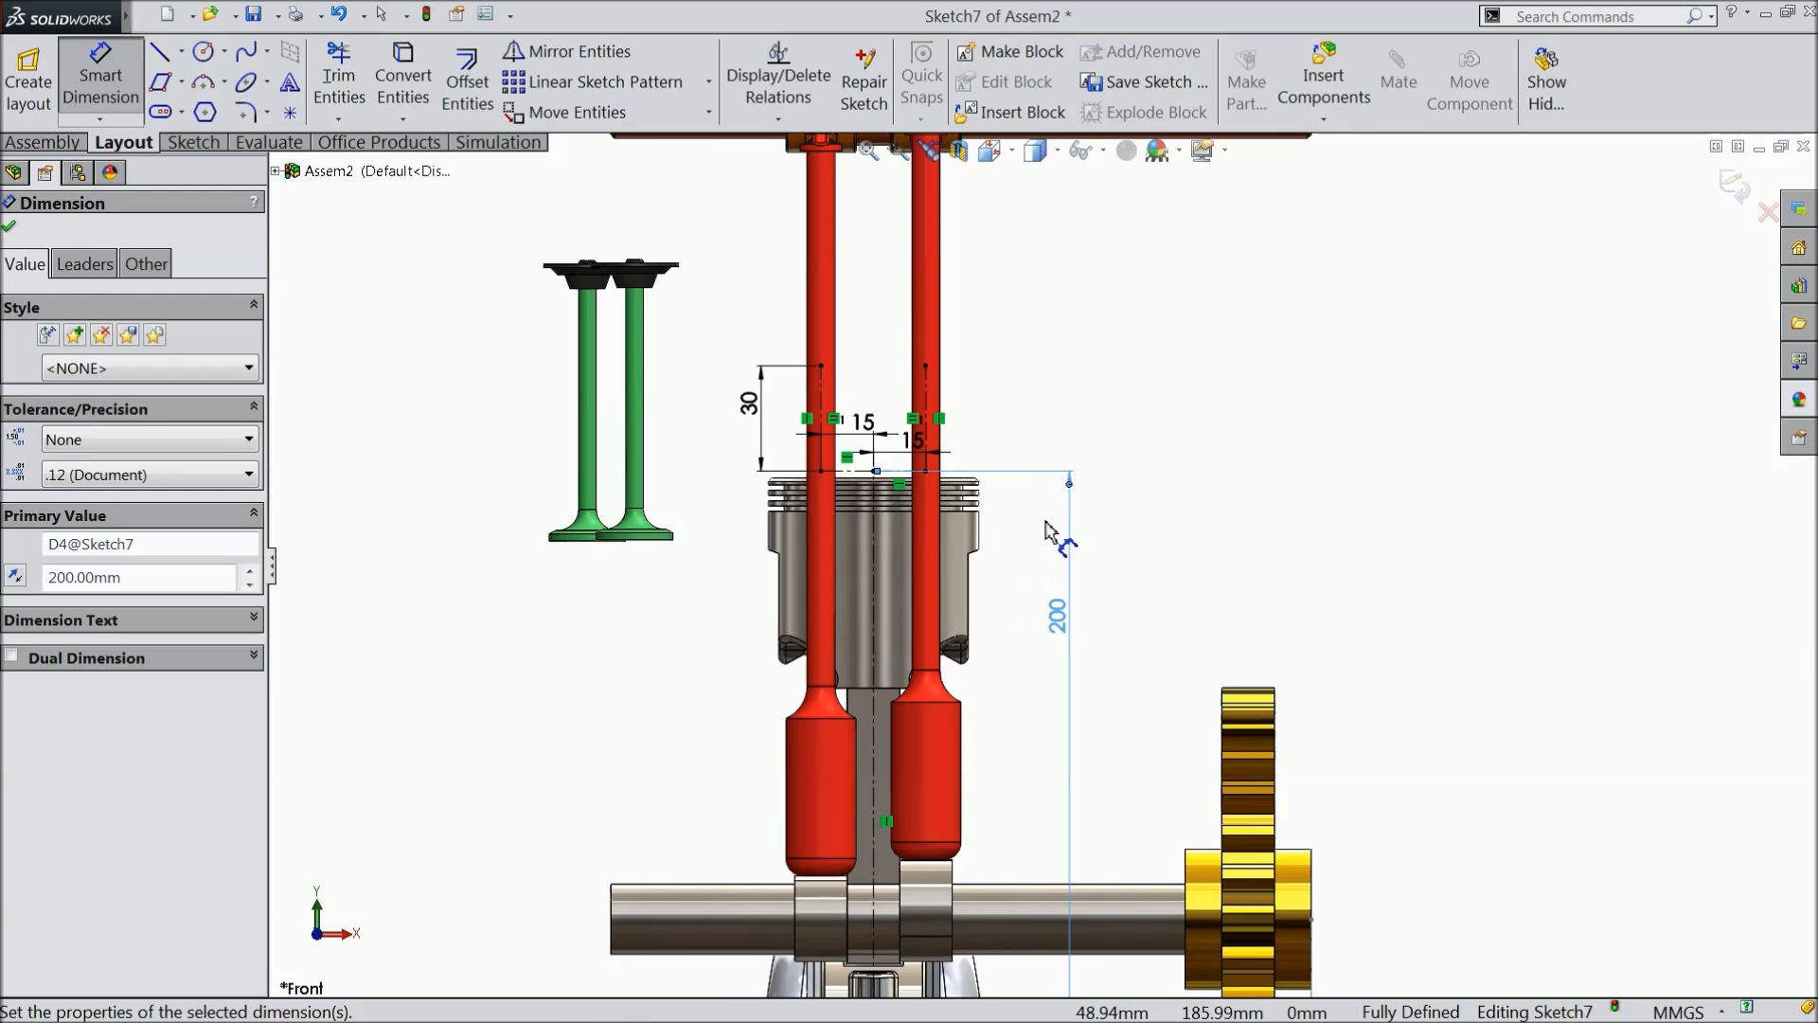
pyautogui.click(1730, 190)
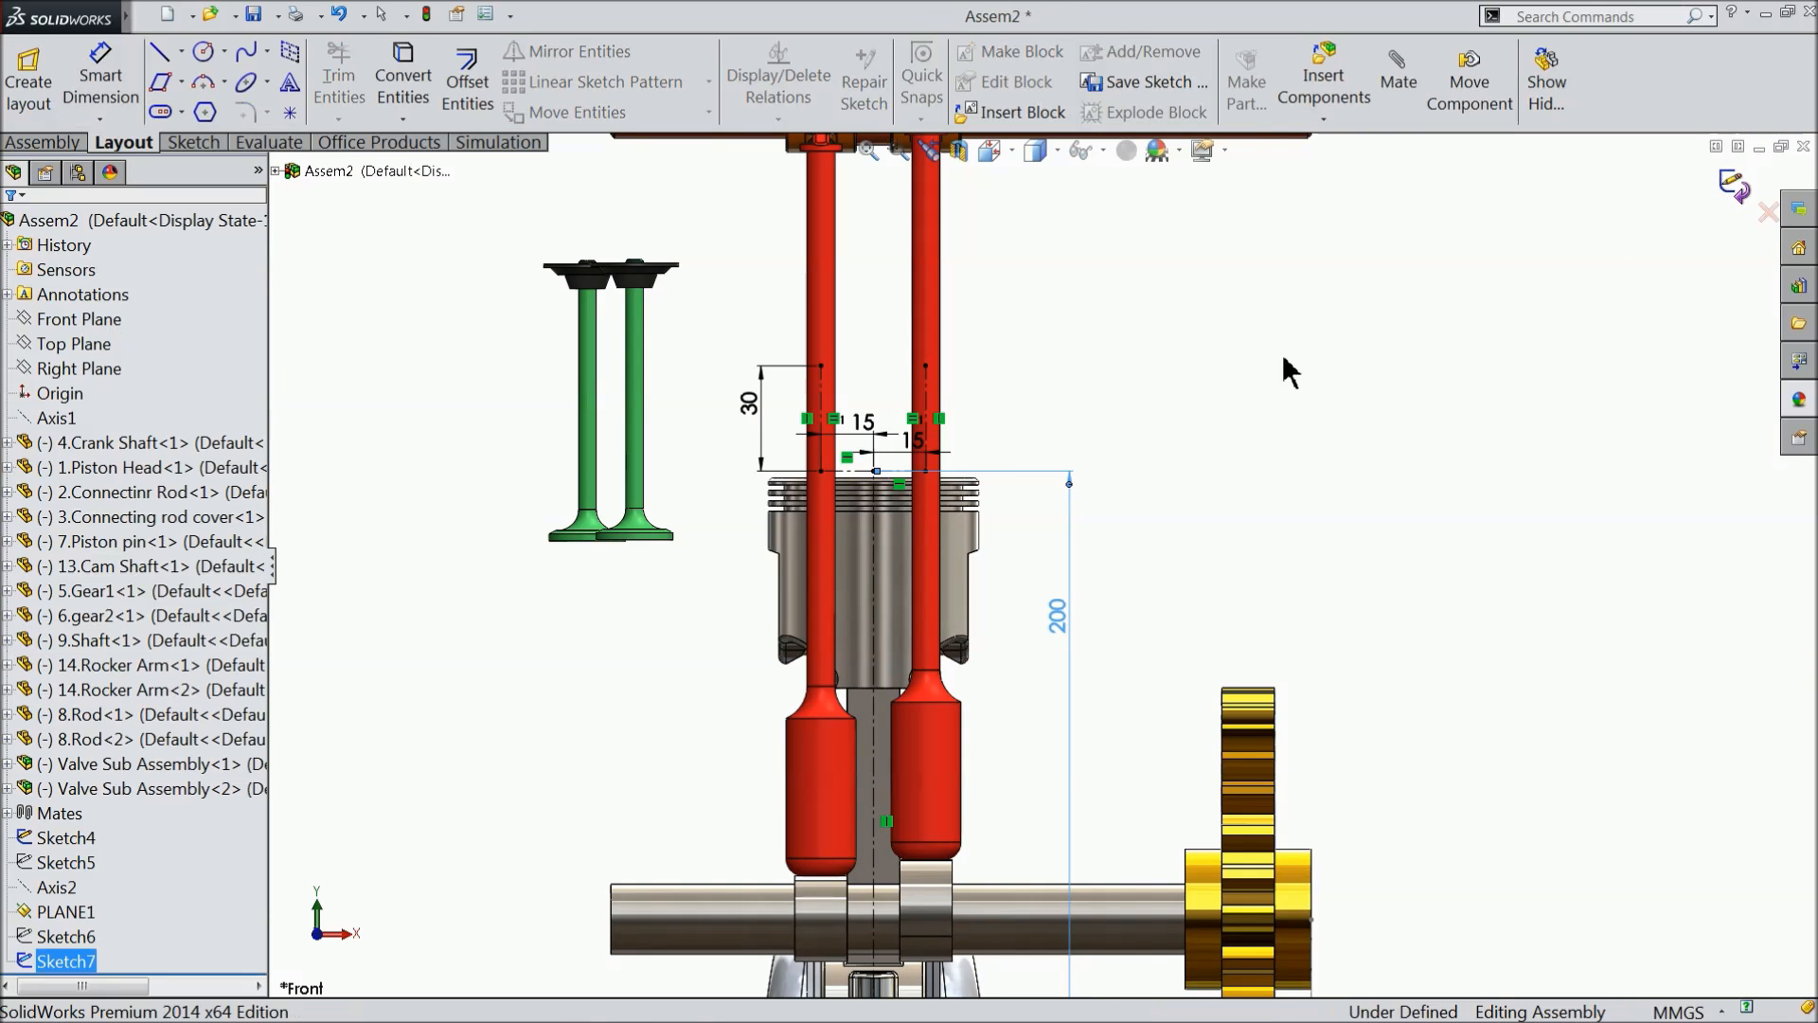
# - Examine the finished centreline sketch above the piston from several angles against the rocker arms and valves
pyautogui.scroll(3, 1117, 462)
pyautogui.moveTo(1117, 462); pyautogui.dragTo(1261, 503, button='middle')
pyautogui.moveTo(864, 816); pyautogui.dragTo(1009, 613)
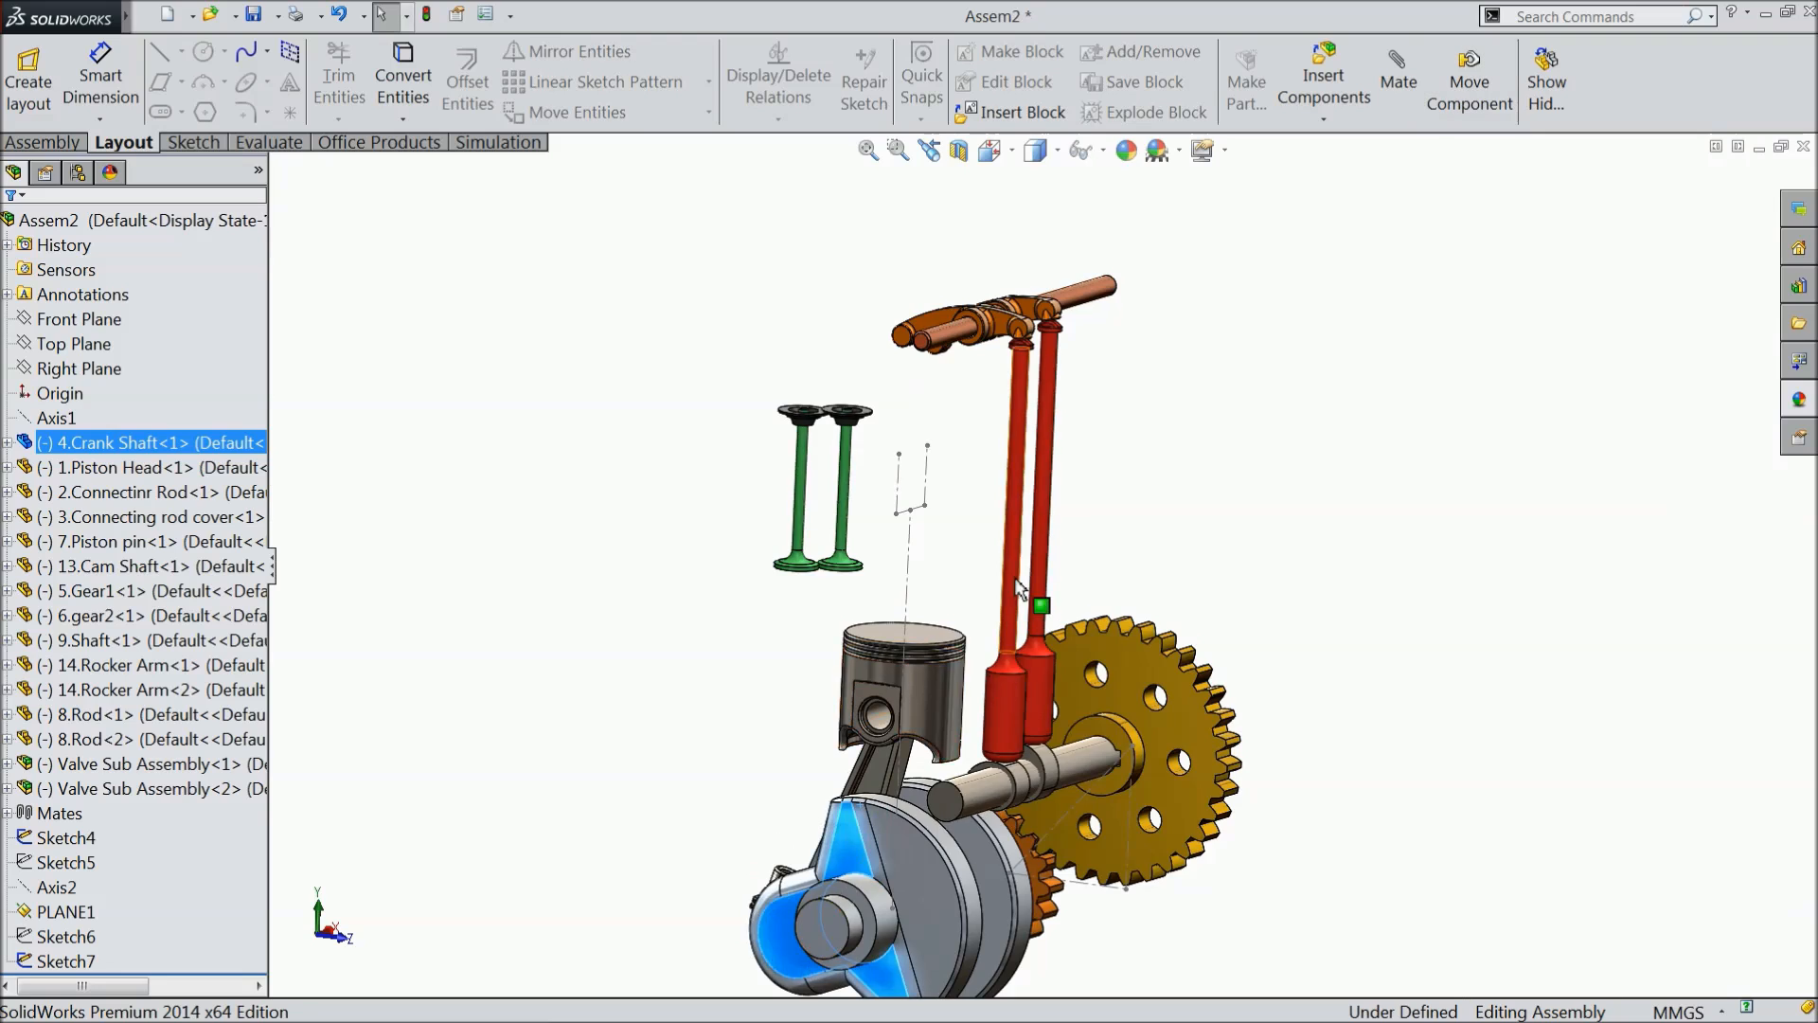
pyautogui.scroll(-6, 1010, 614)
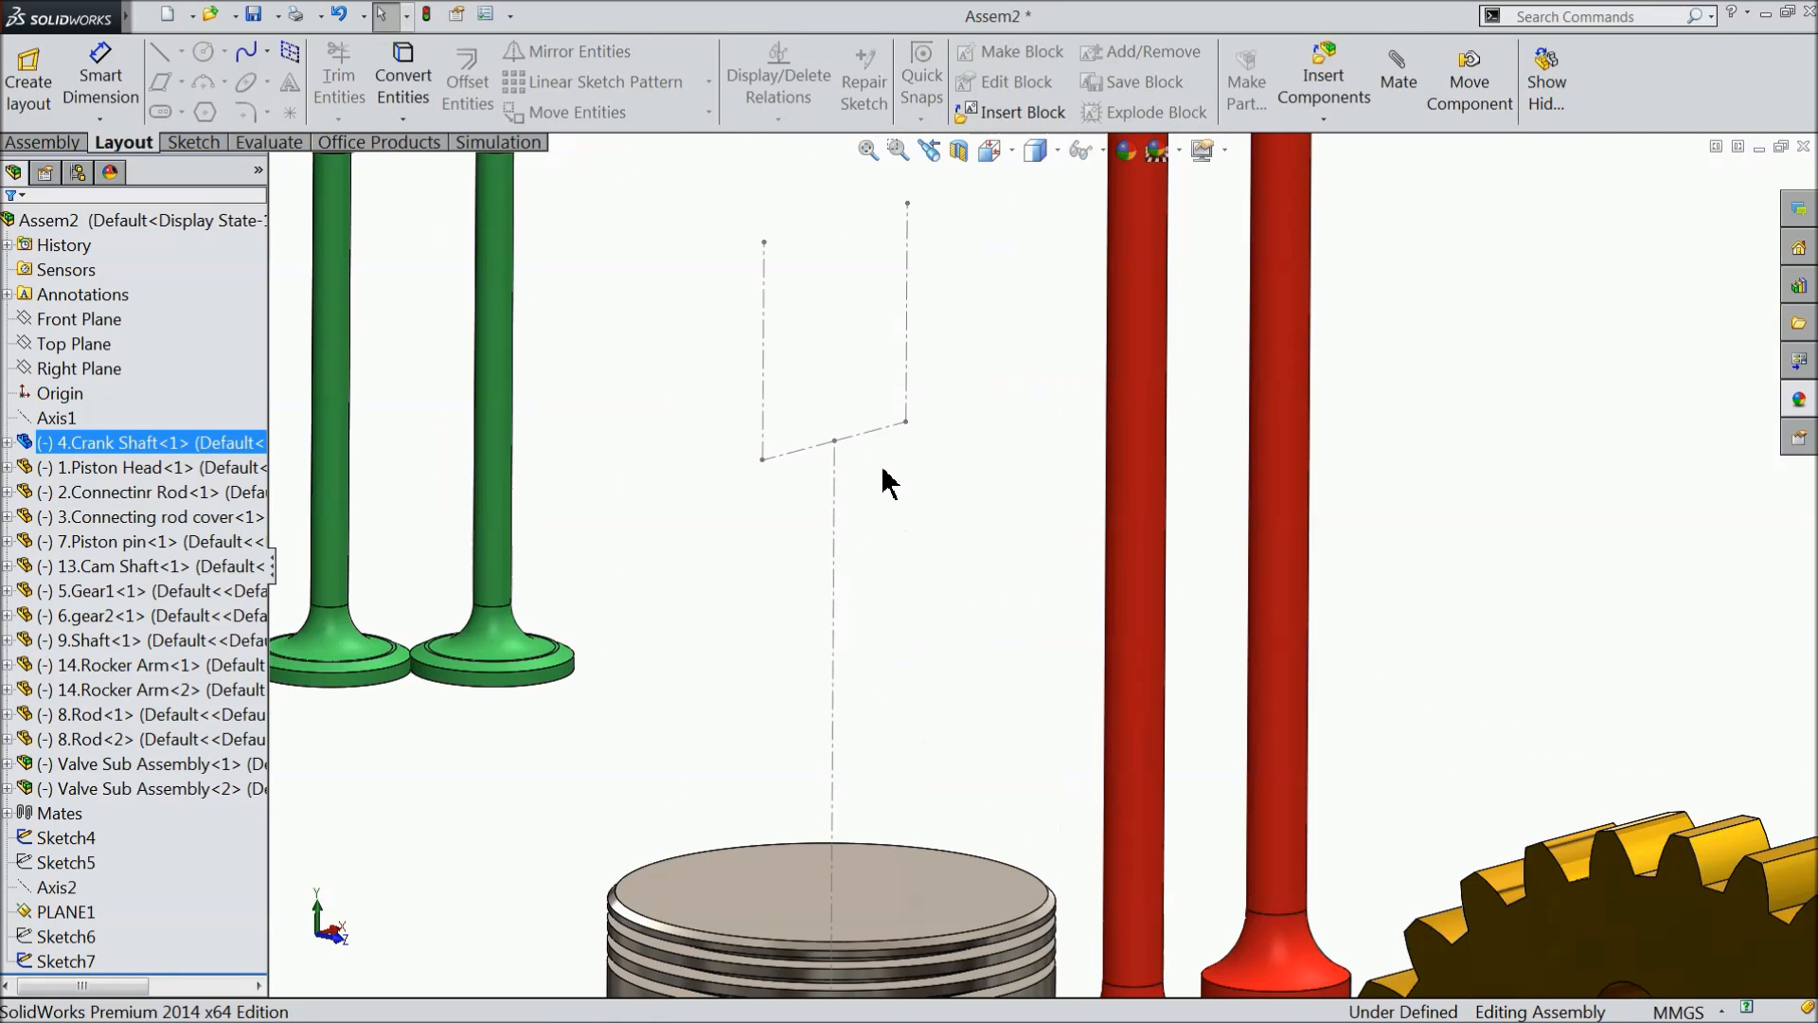
pyautogui.moveTo(897, 514); pyautogui.dragTo(1246, 641, button='middle')
pyautogui.scroll(5, 919, 517)
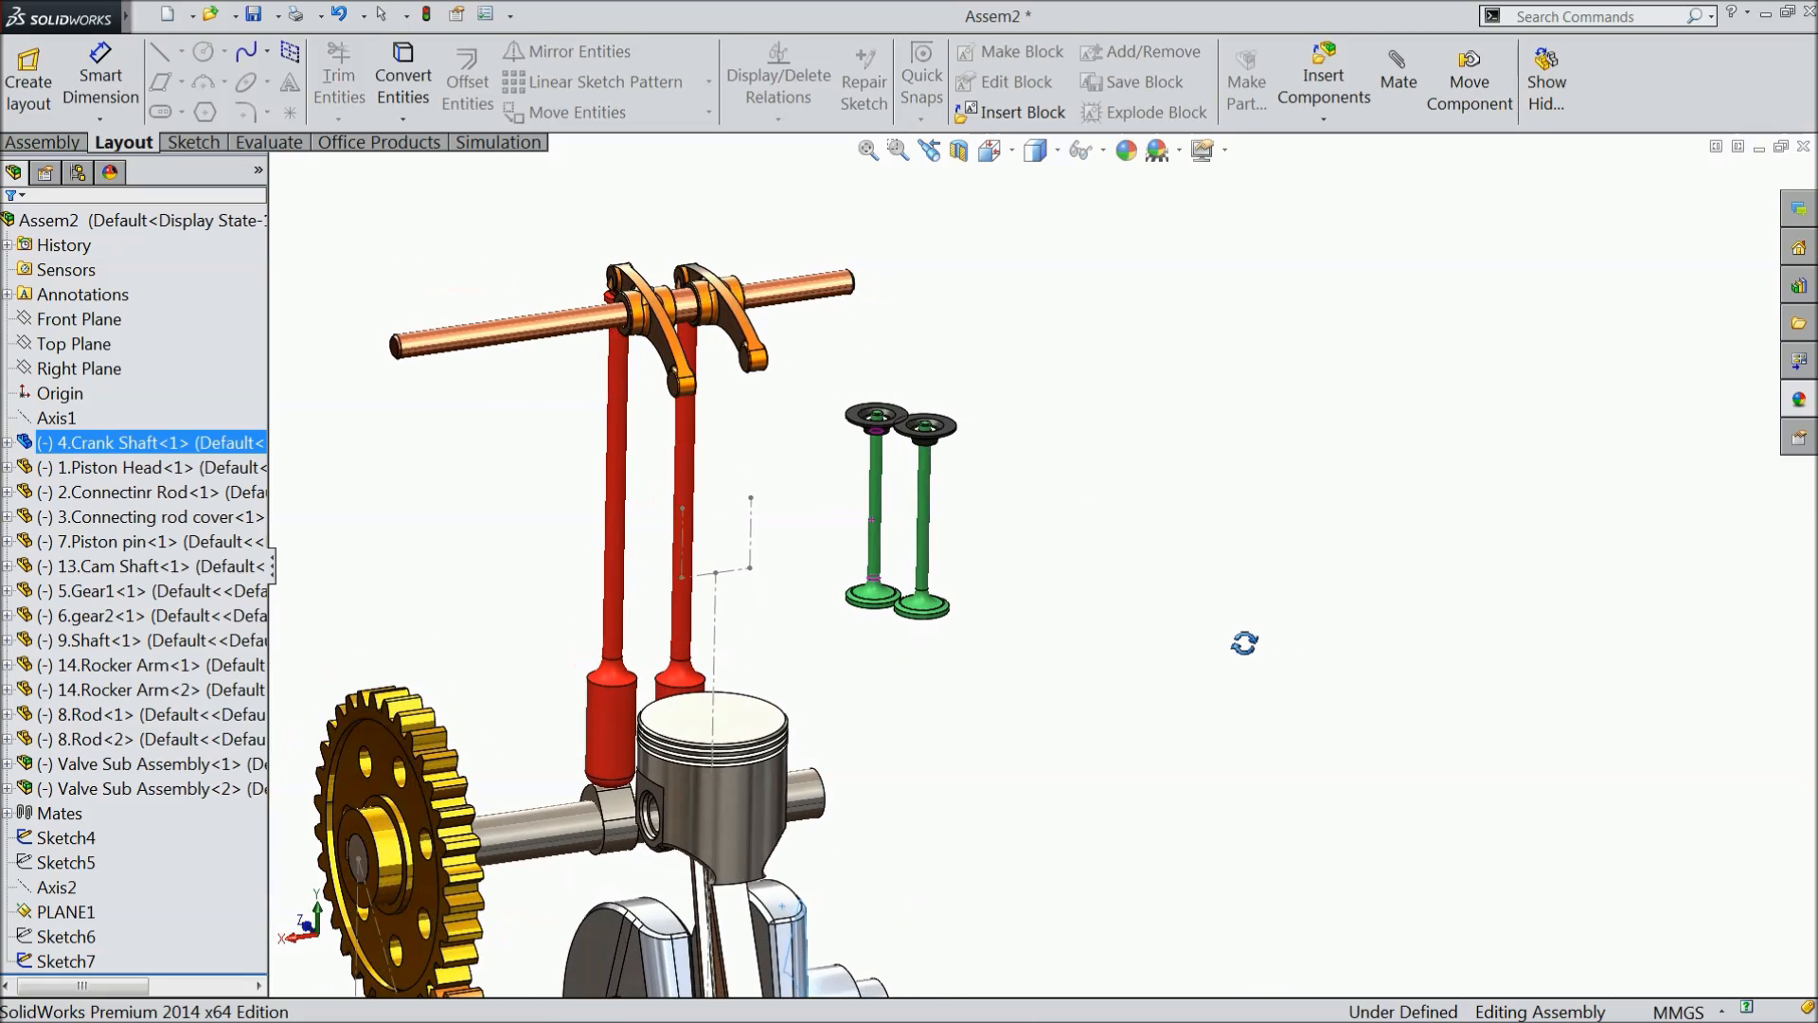
# - Mate the stem of Valve Sub Assembly<1> concentric with the right short vertical centreline of Sketch7
pyautogui.moveTo(865, 660)
pyautogui.mouseDown(button='middle')
pyautogui.moveTo(900, 649)
pyautogui.moveTo(792, 629)
pyautogui.mouseUp(button='middle')
pyautogui.scroll(-4, 783, 609)
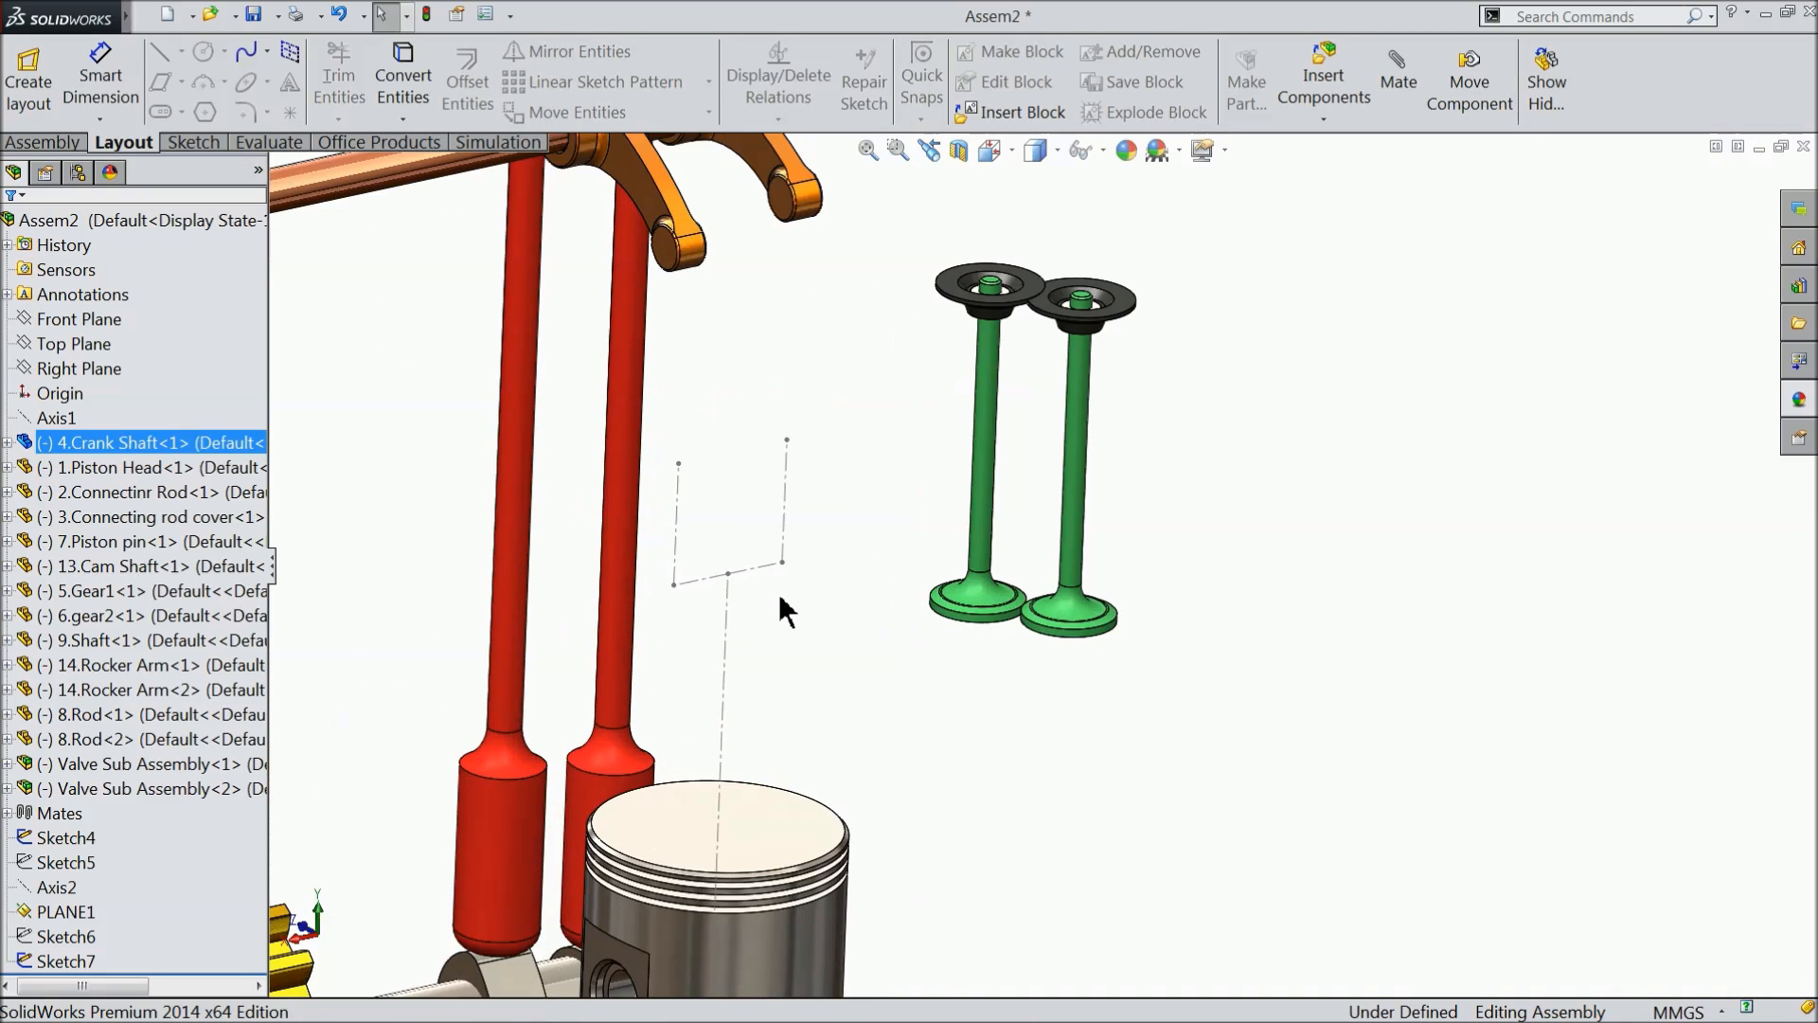
pyautogui.click(24, 351)
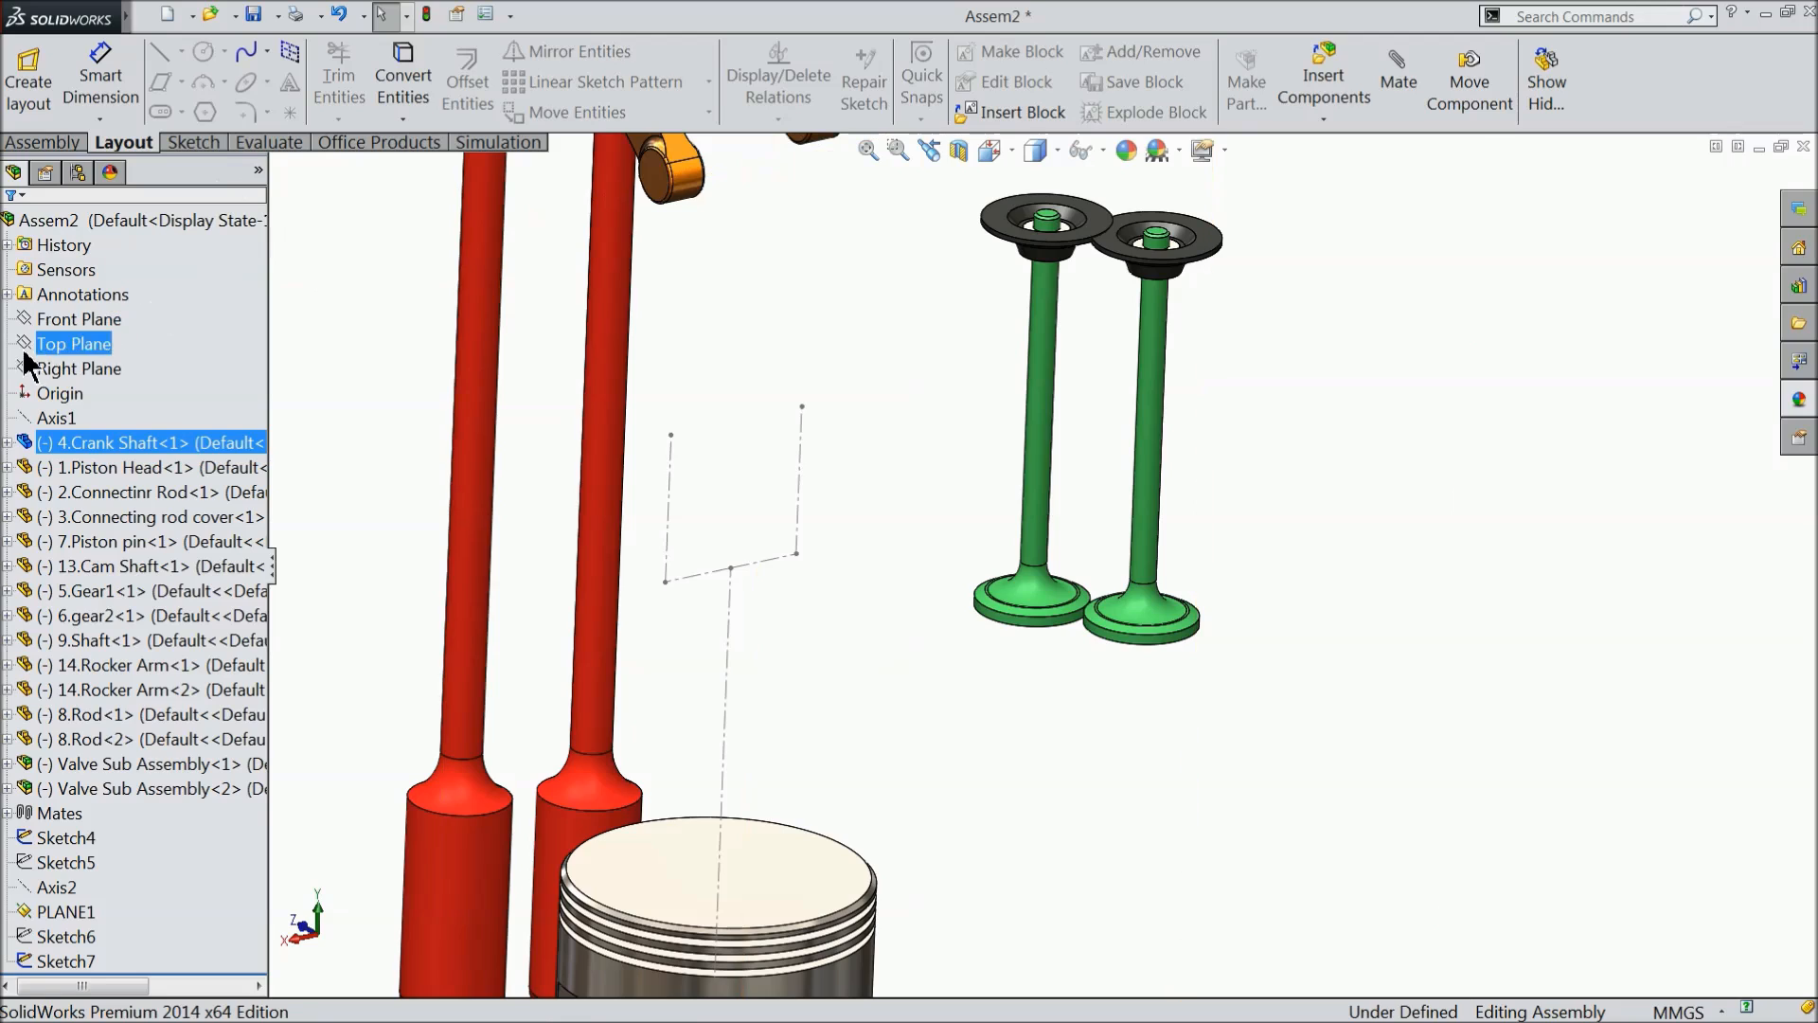
pyautogui.click(299, 288)
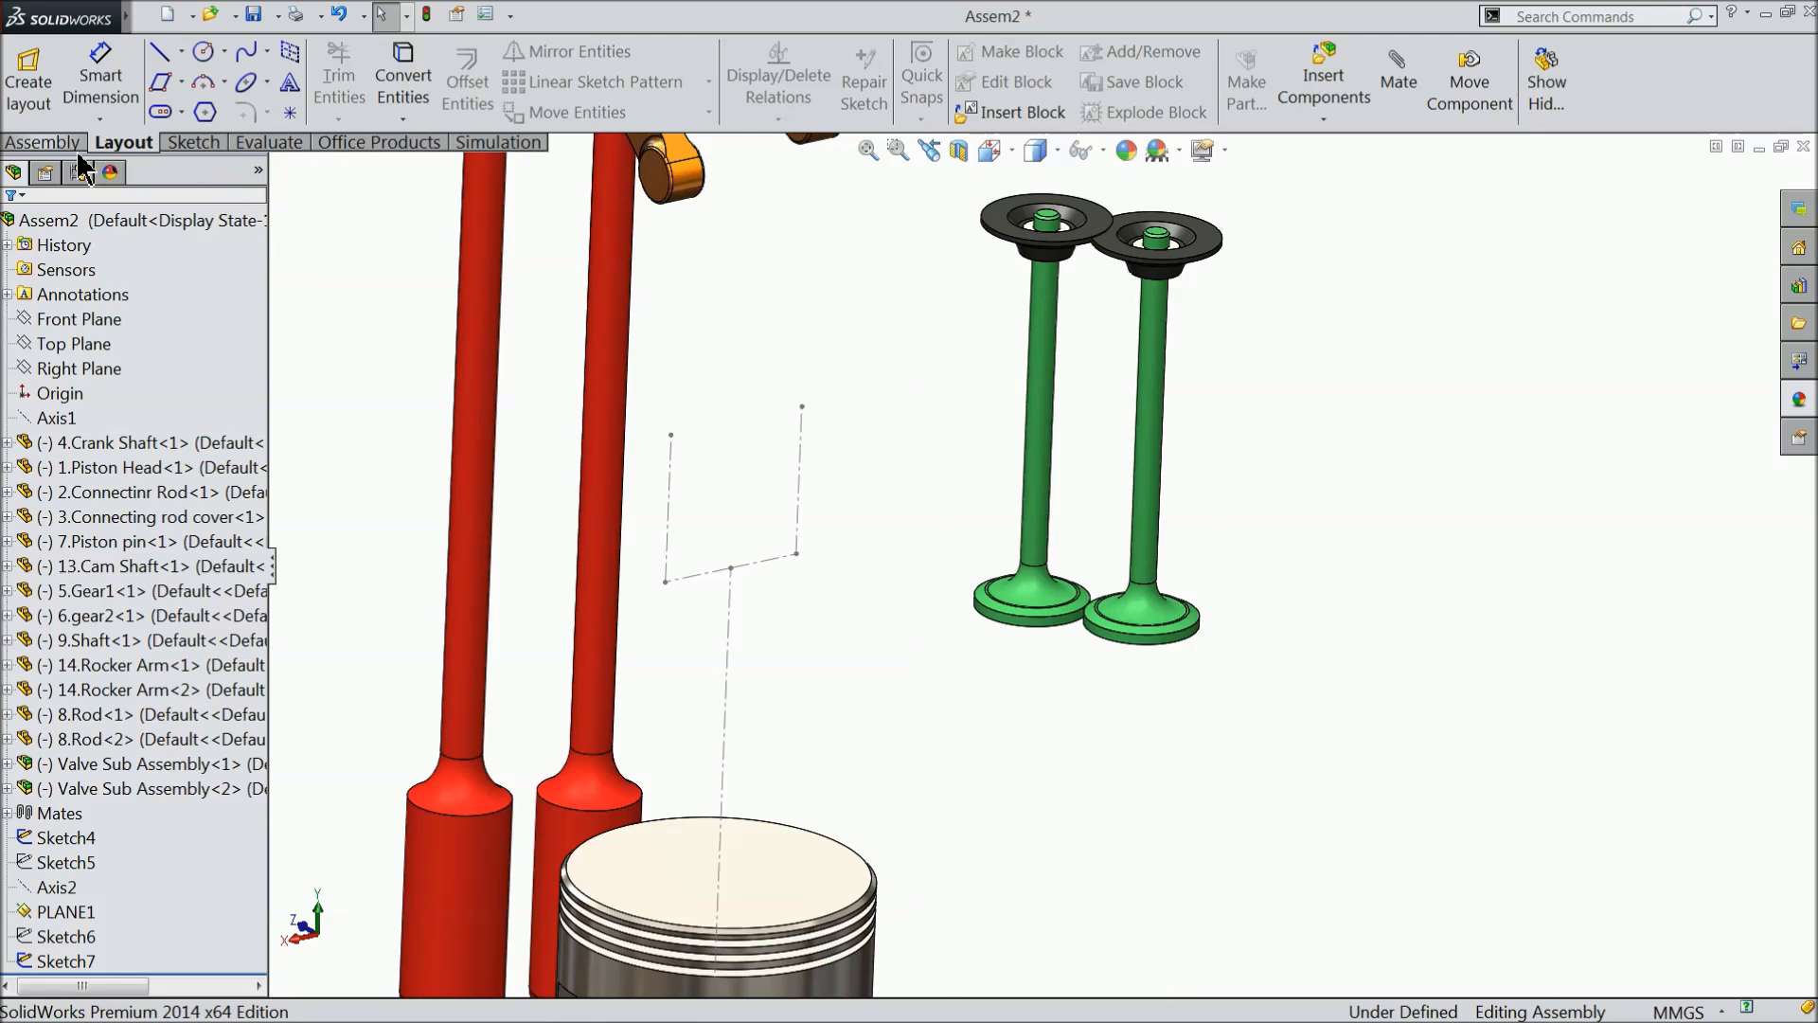
pyautogui.click(44, 142)
pyautogui.click(221, 85)
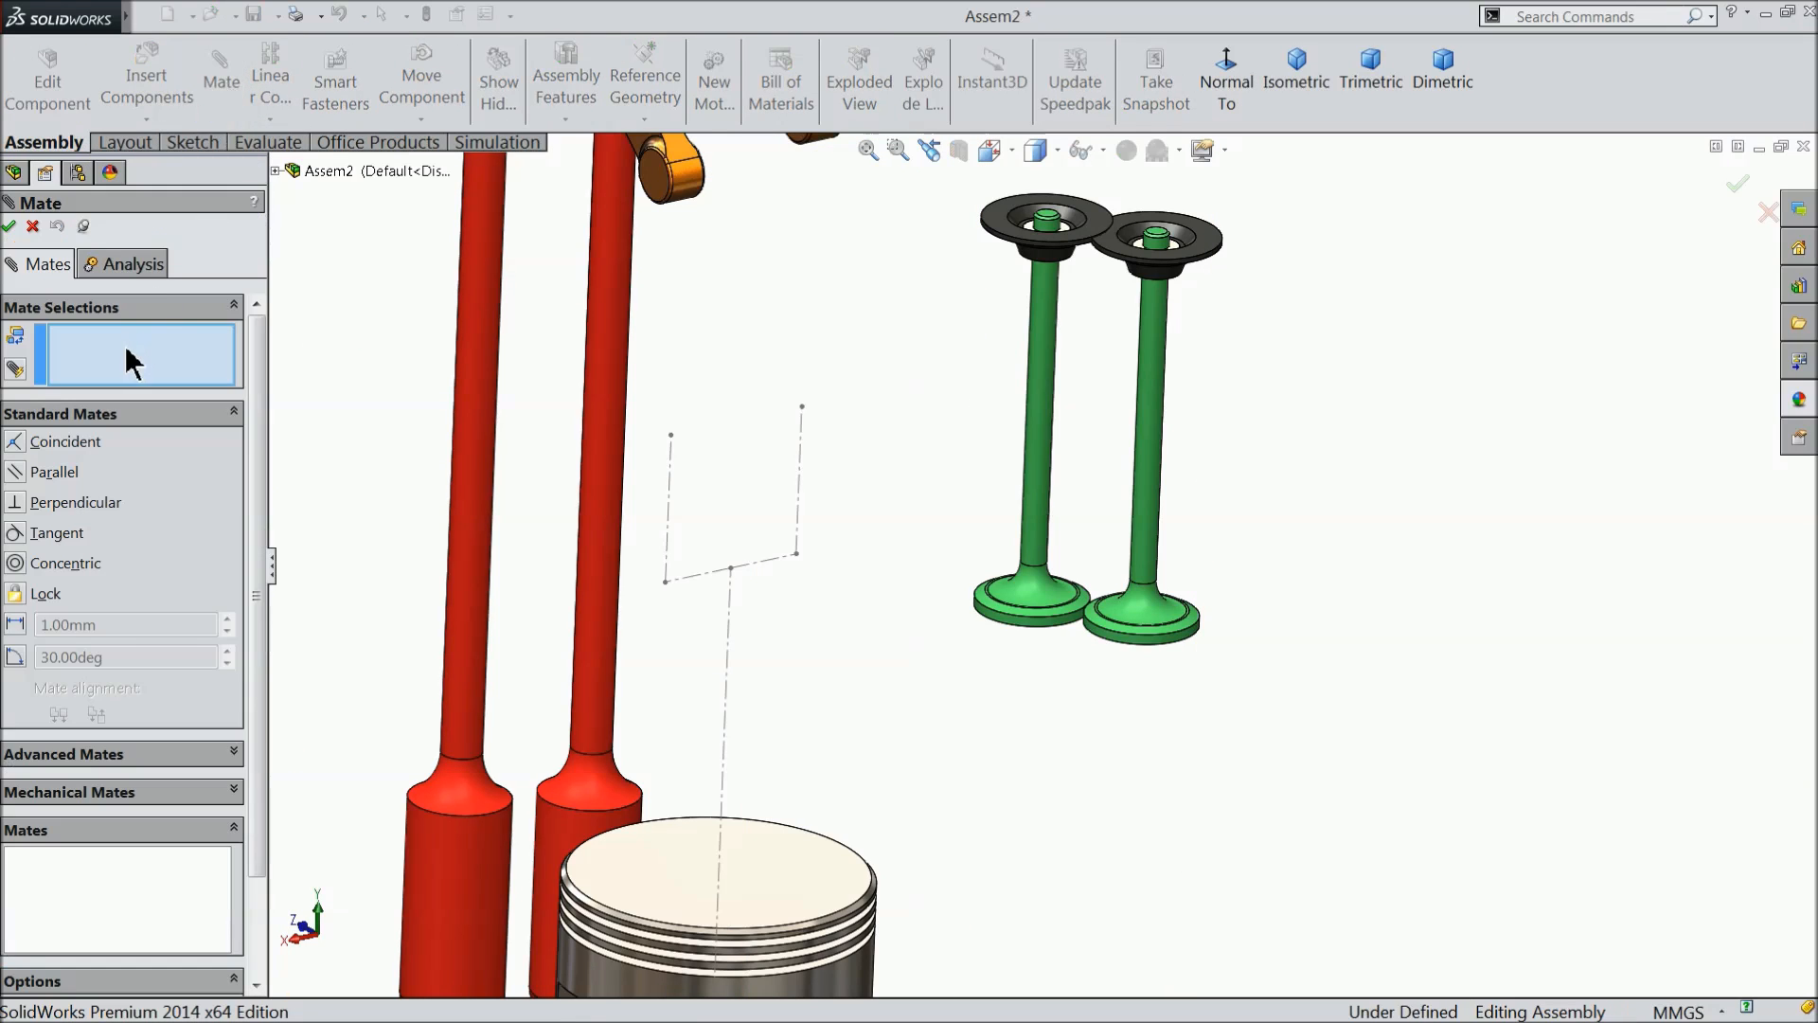
pyautogui.scroll(-2, 890, 536)
pyautogui.click(780, 377)
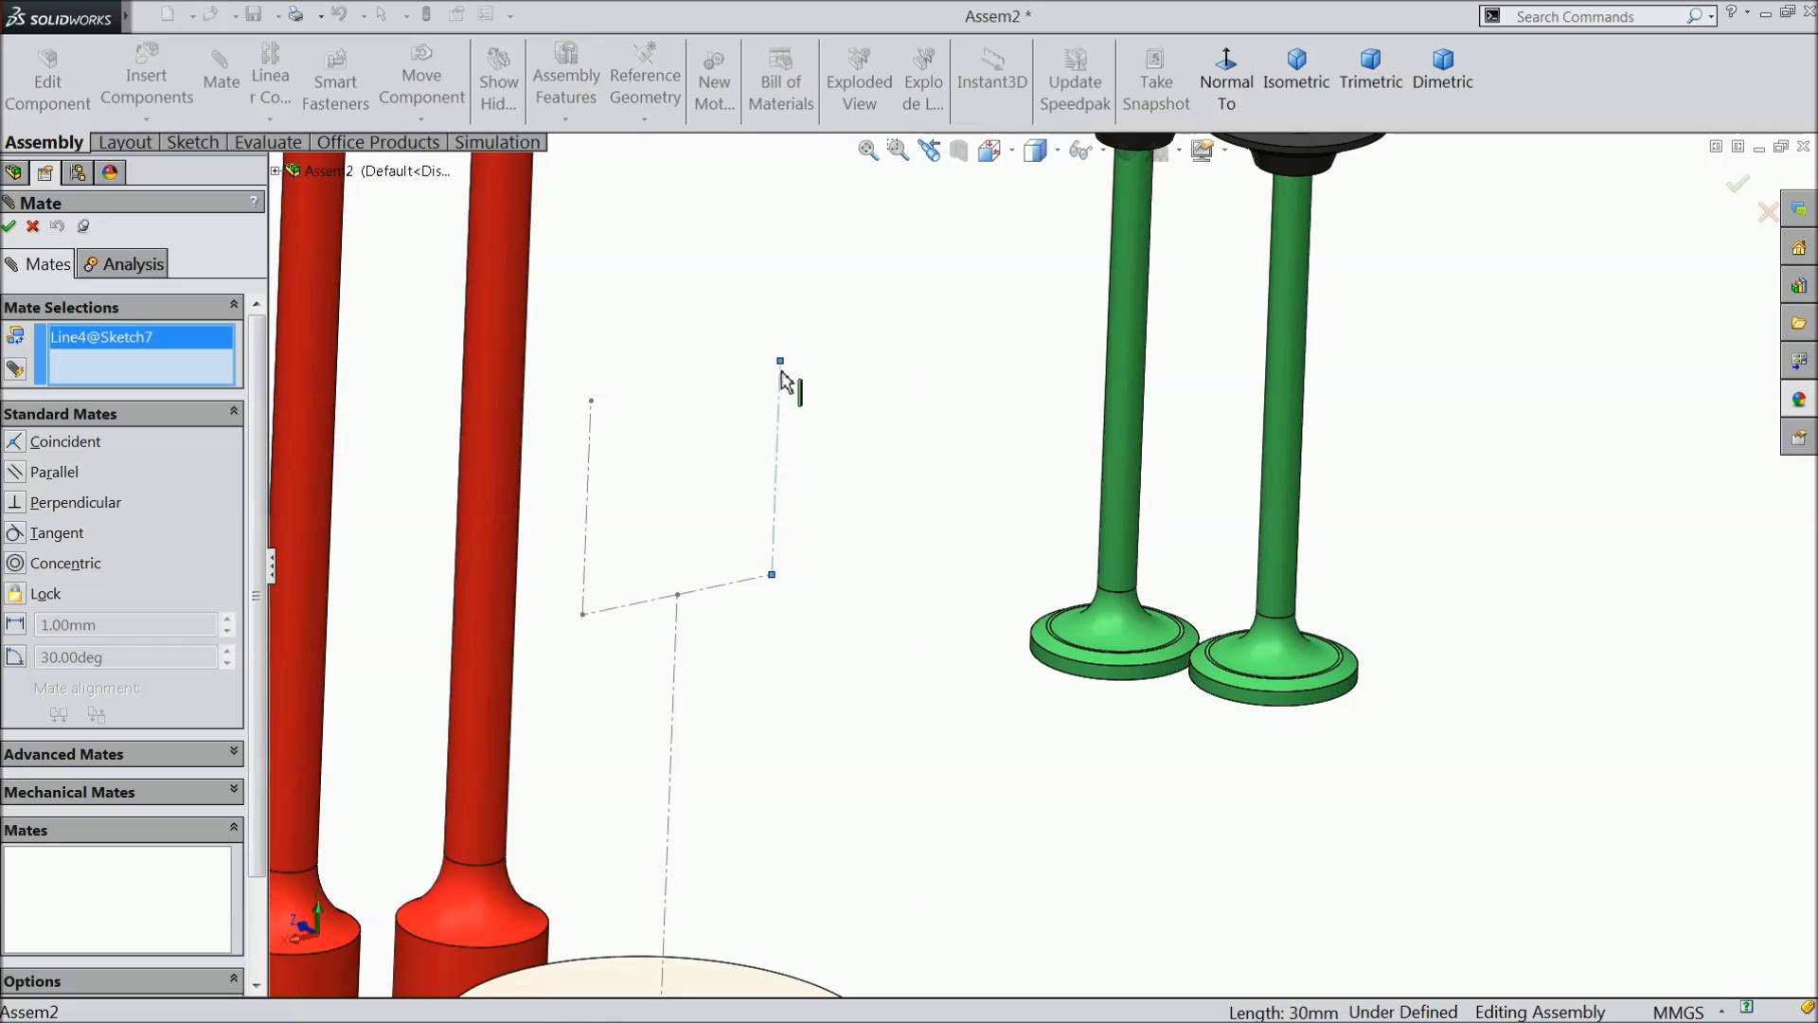
pyautogui.click(1139, 426)
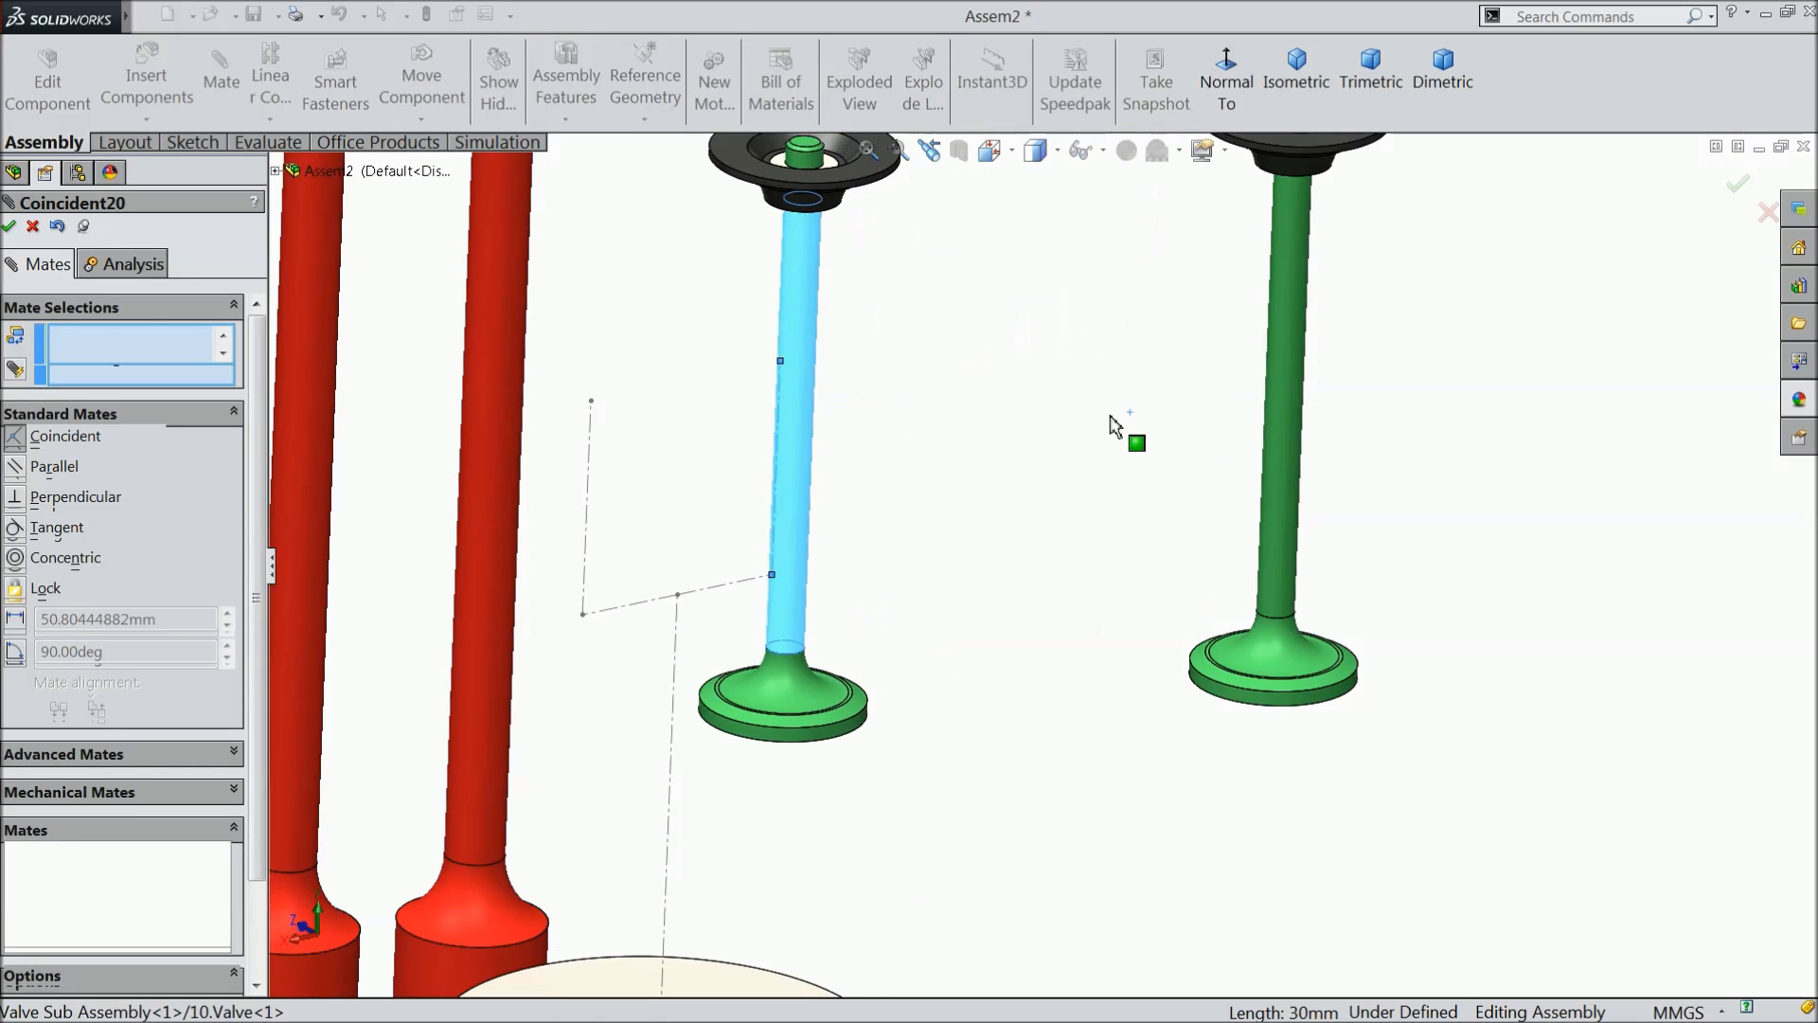
pyautogui.click(1254, 380)
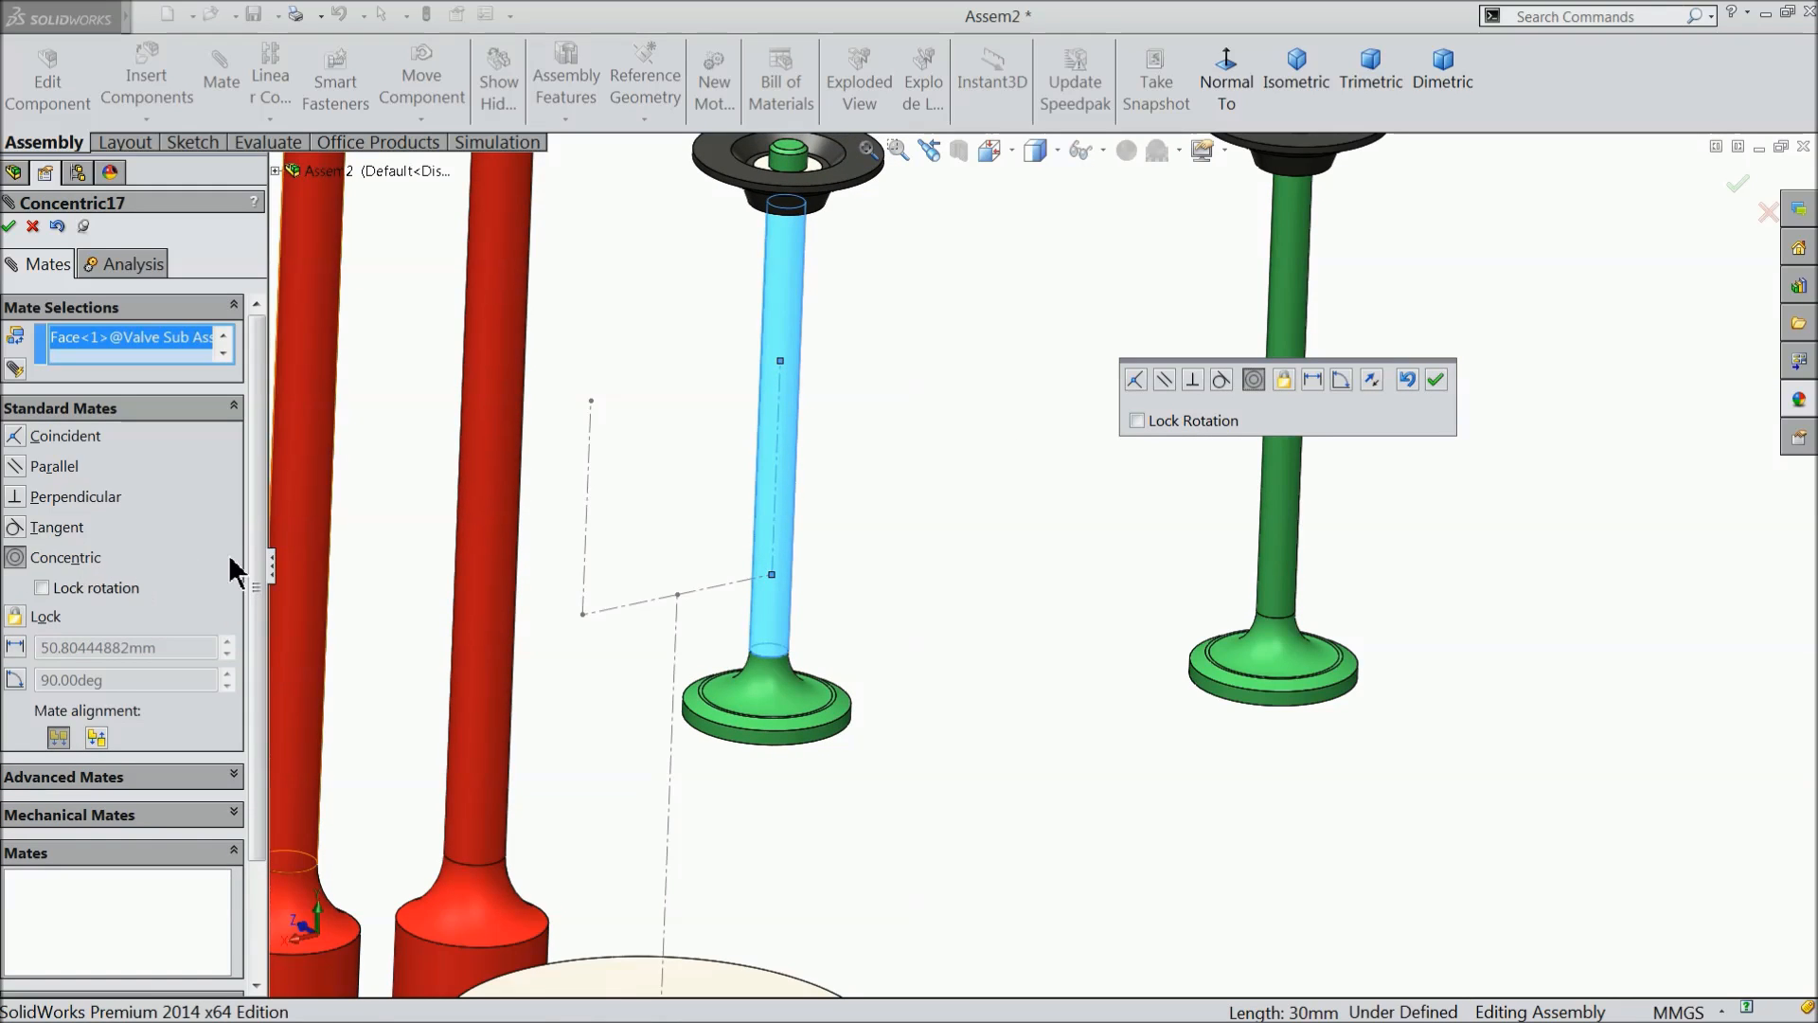
pyautogui.click(1435, 381)
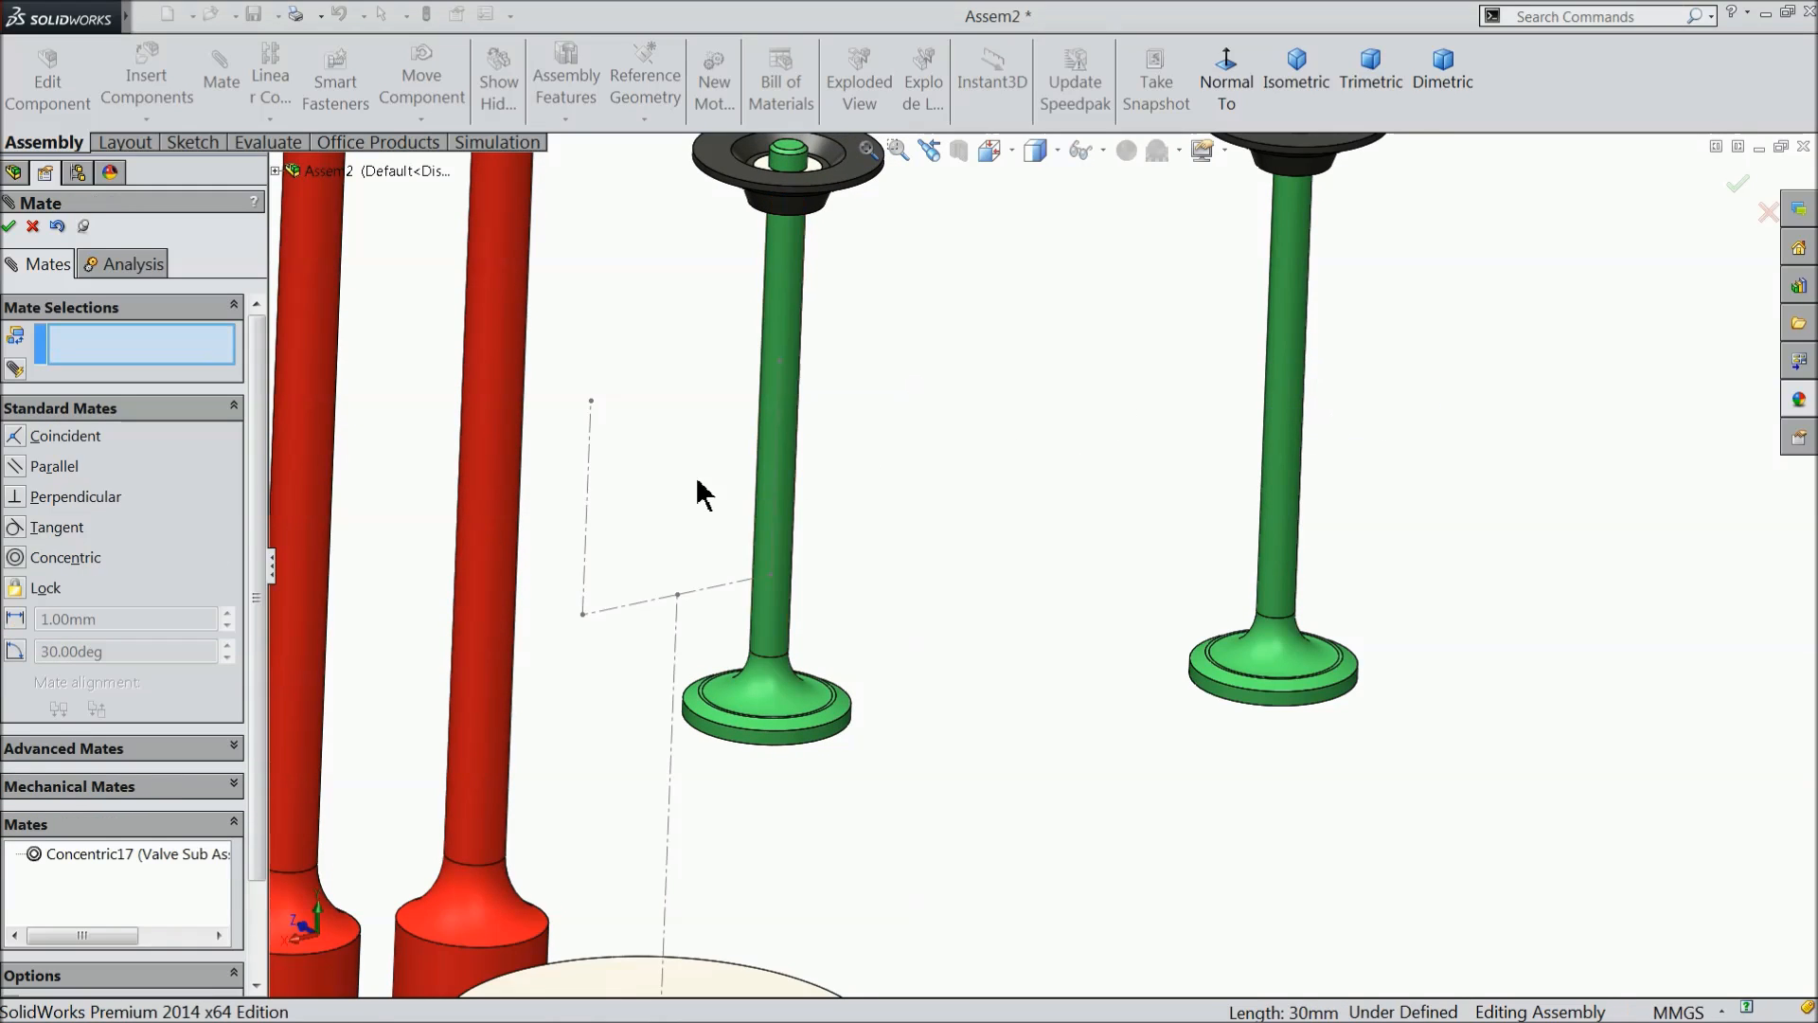
# - Mate the stem of Valve Sub Assembly<2> concentric with the left short vertical centreline of Sketch7
pyautogui.click(591, 490)
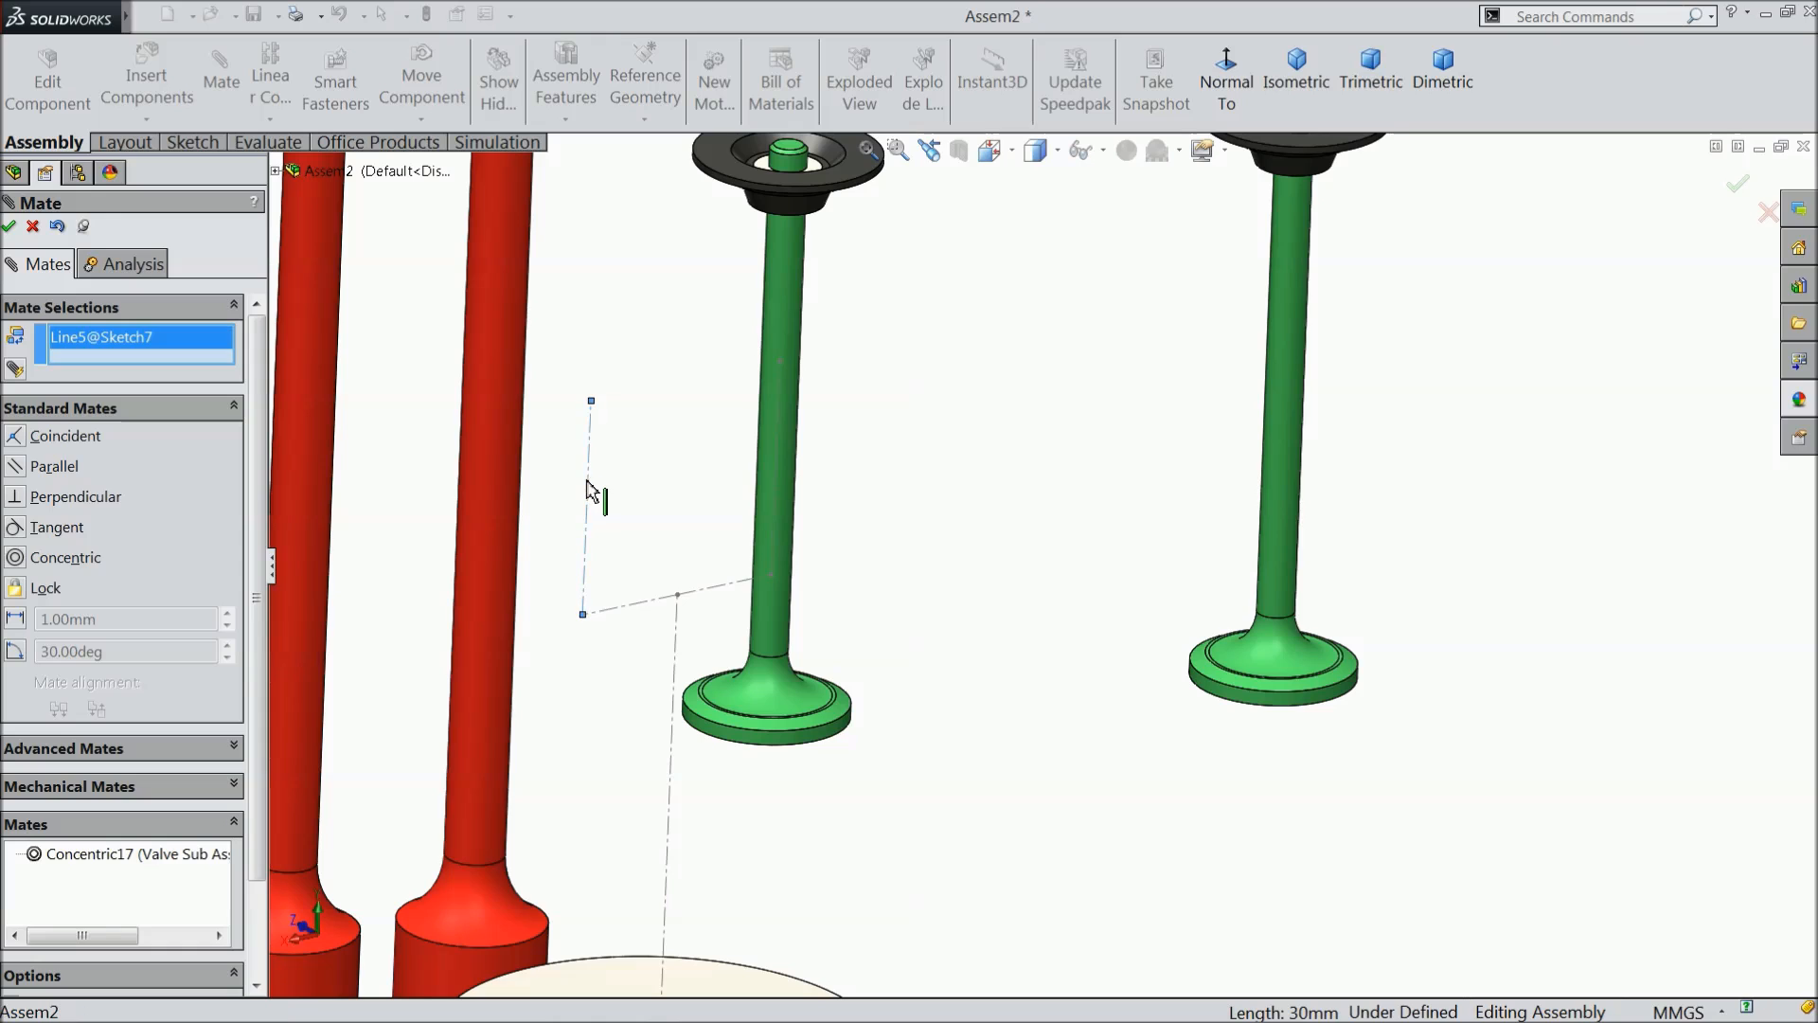
pyautogui.click(1311, 416)
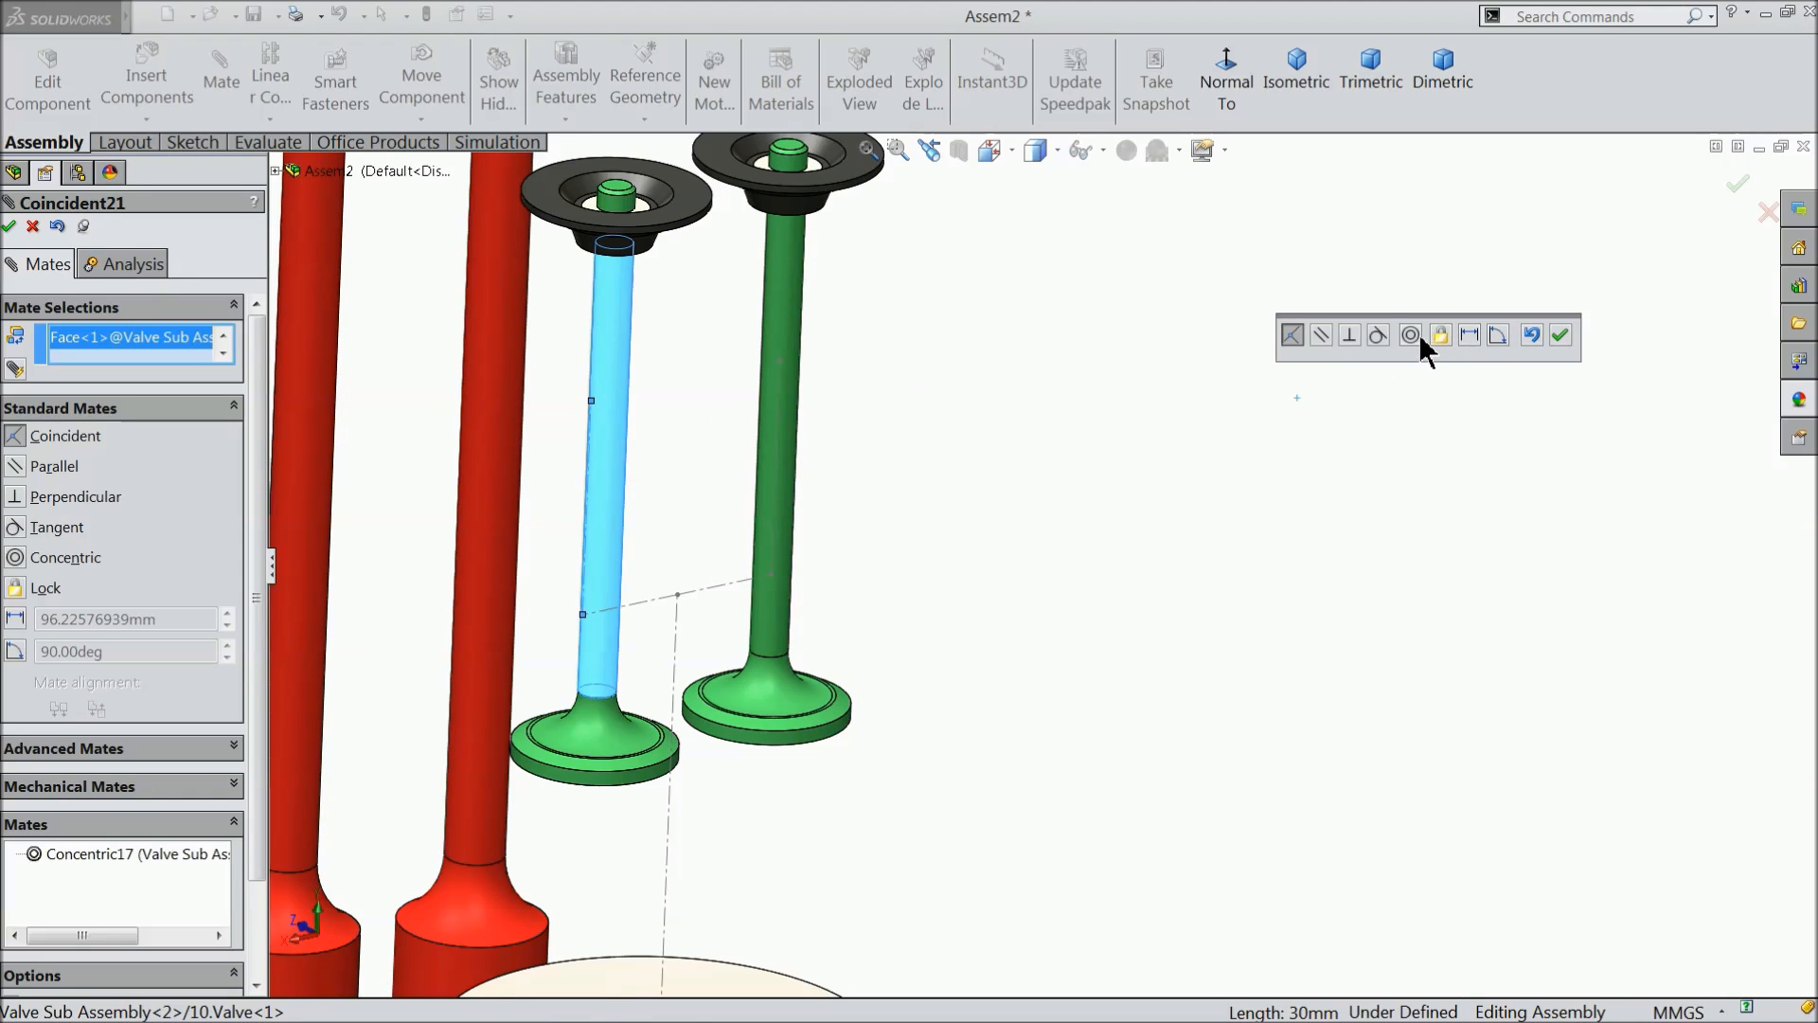
pyautogui.click(1411, 335)
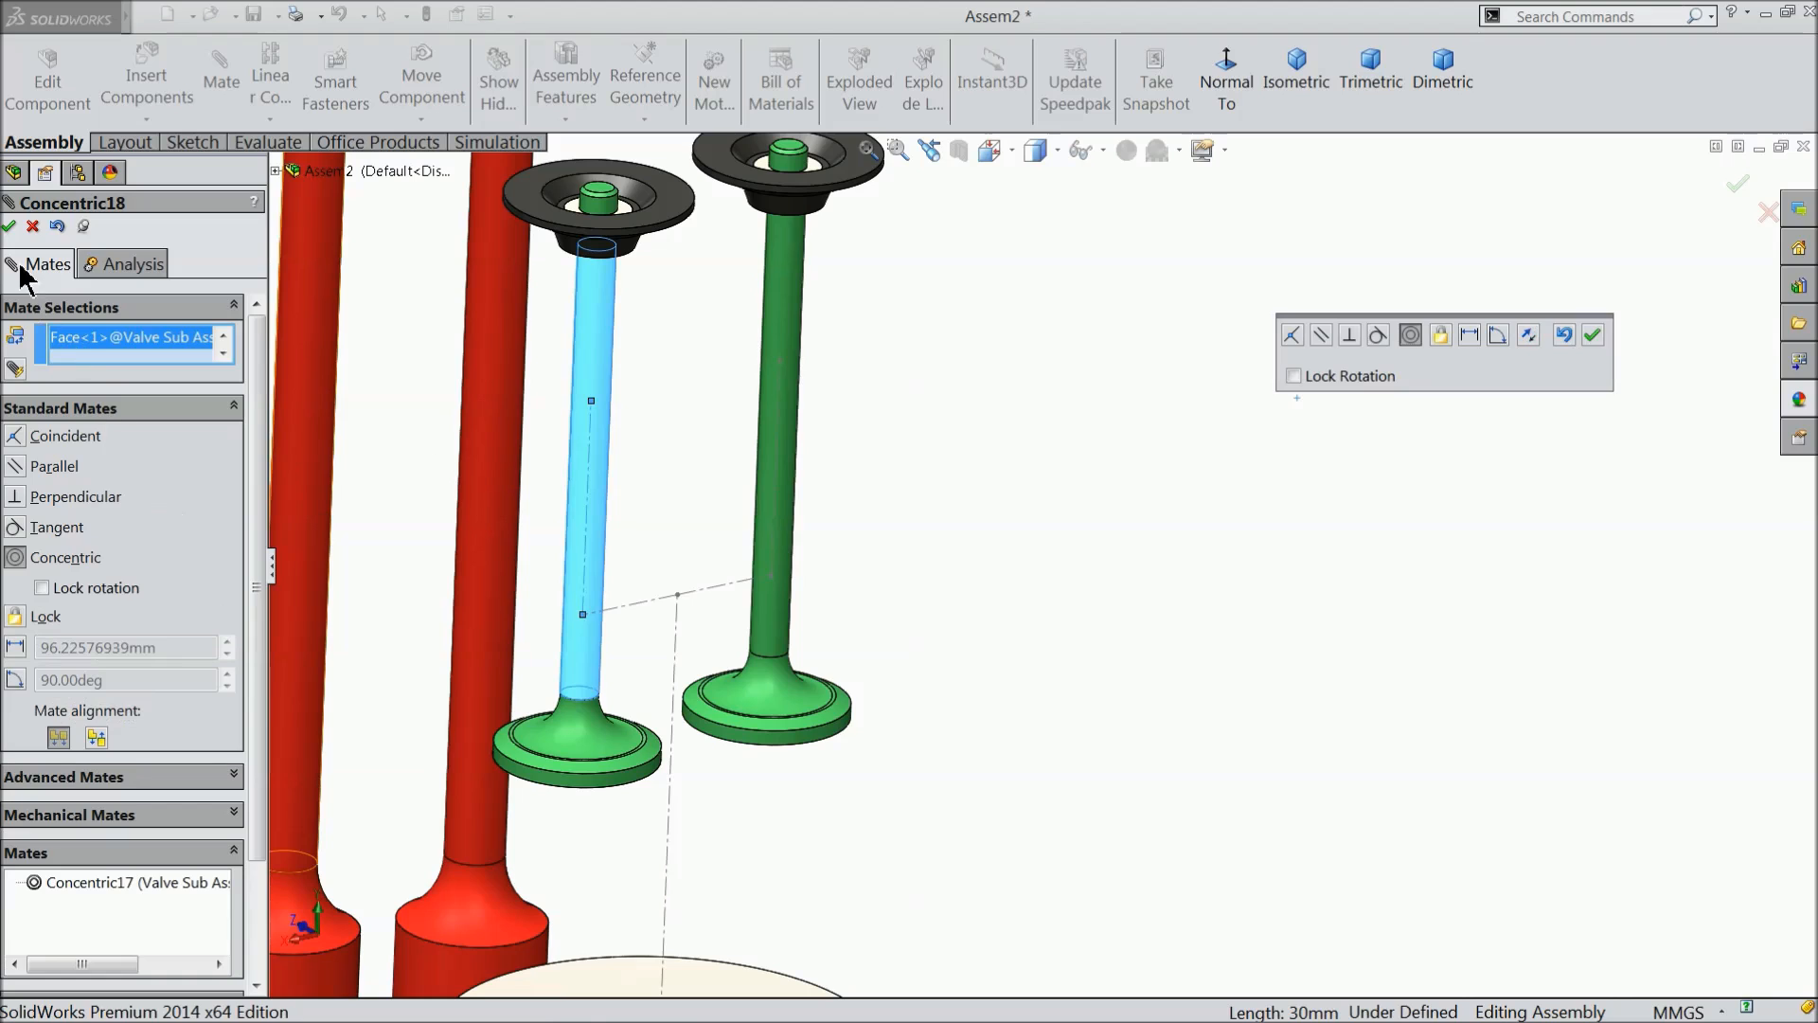
pyautogui.click(10, 225)
# - Mate the top face of the Valve Sub Assembly<2> stem tangent to the rounded end face of Rocker Arm<1>
pyautogui.scroll(3, 820, 468)
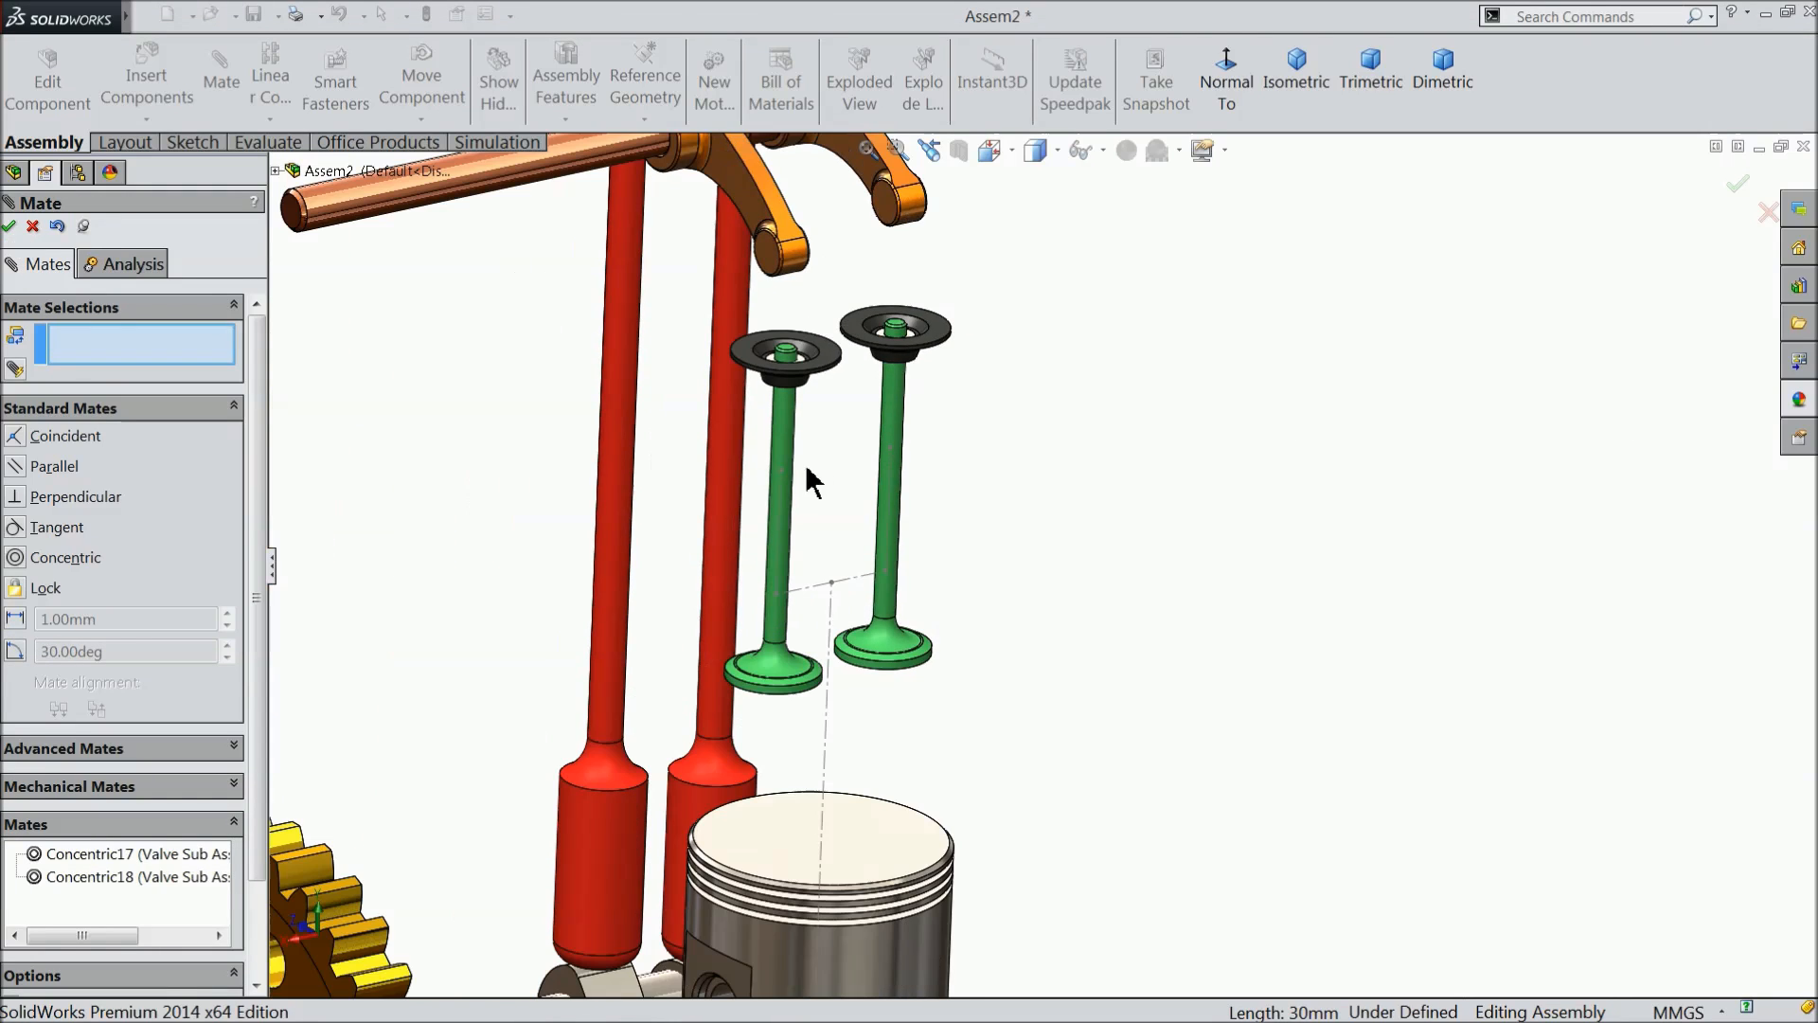
pyautogui.moveTo(794, 469); pyautogui.dragTo(810, 387)
pyautogui.scroll(-5, 923, 374)
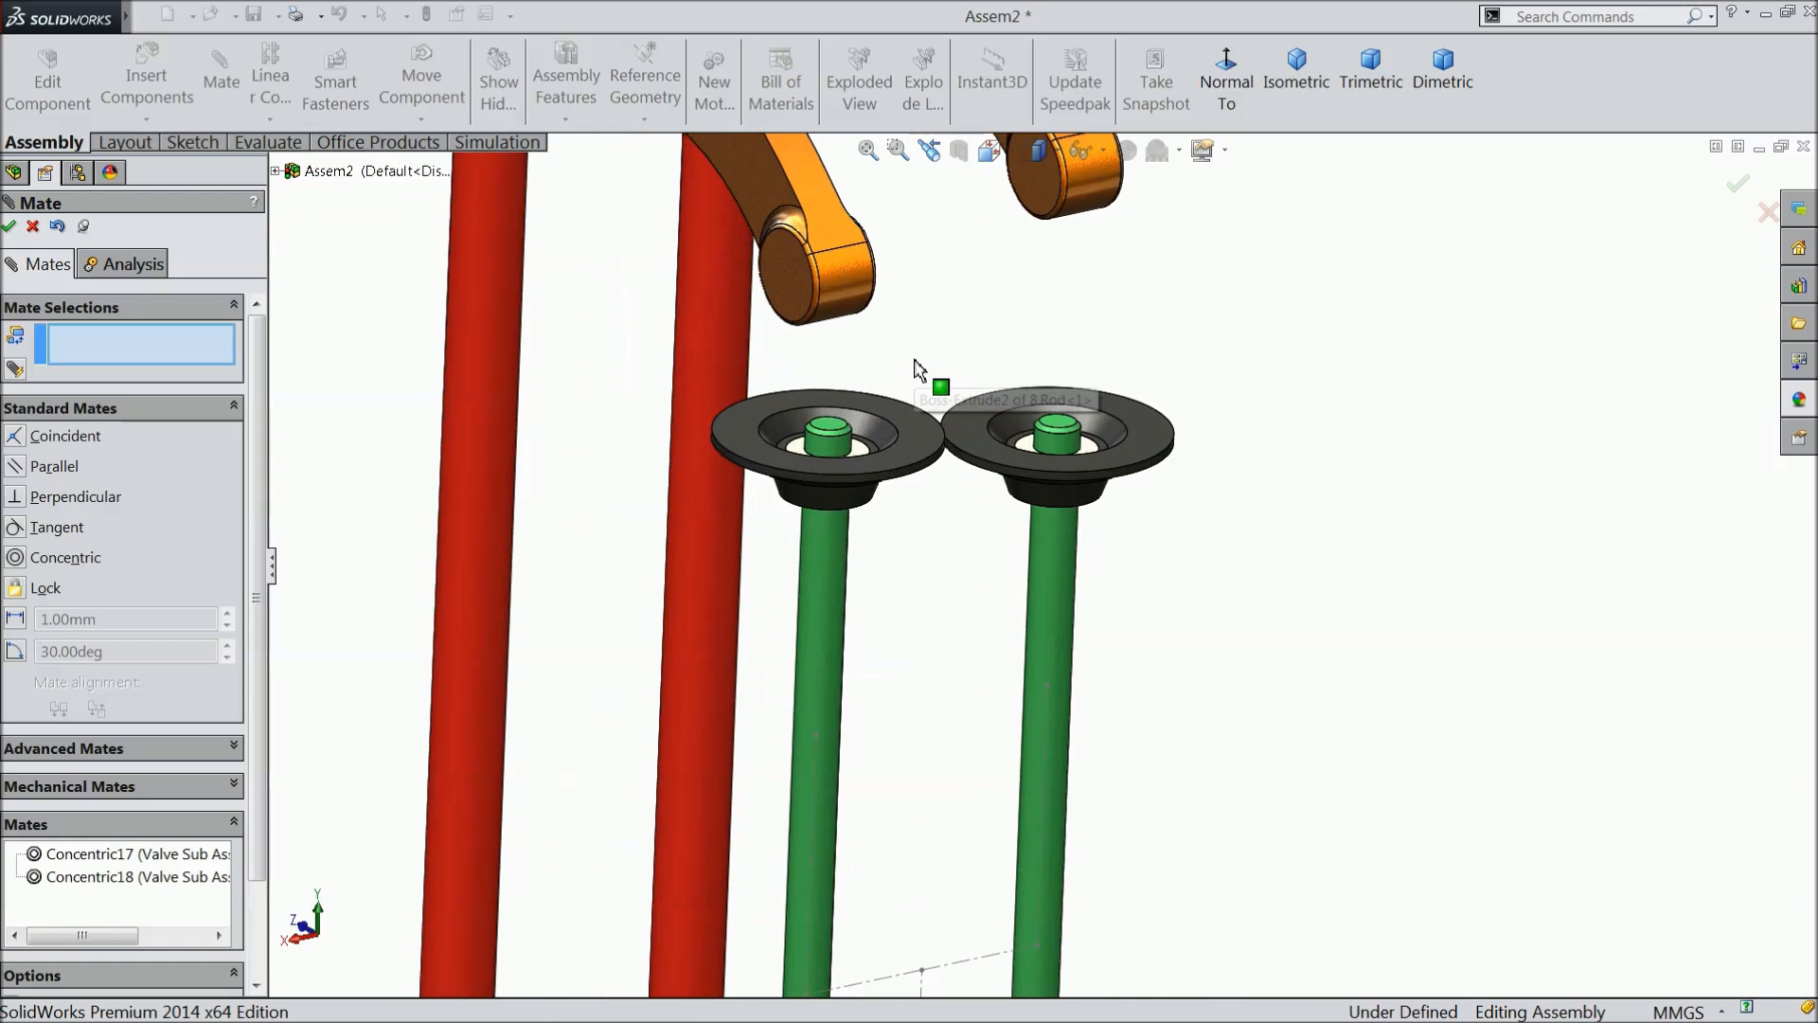
pyautogui.click(791, 511)
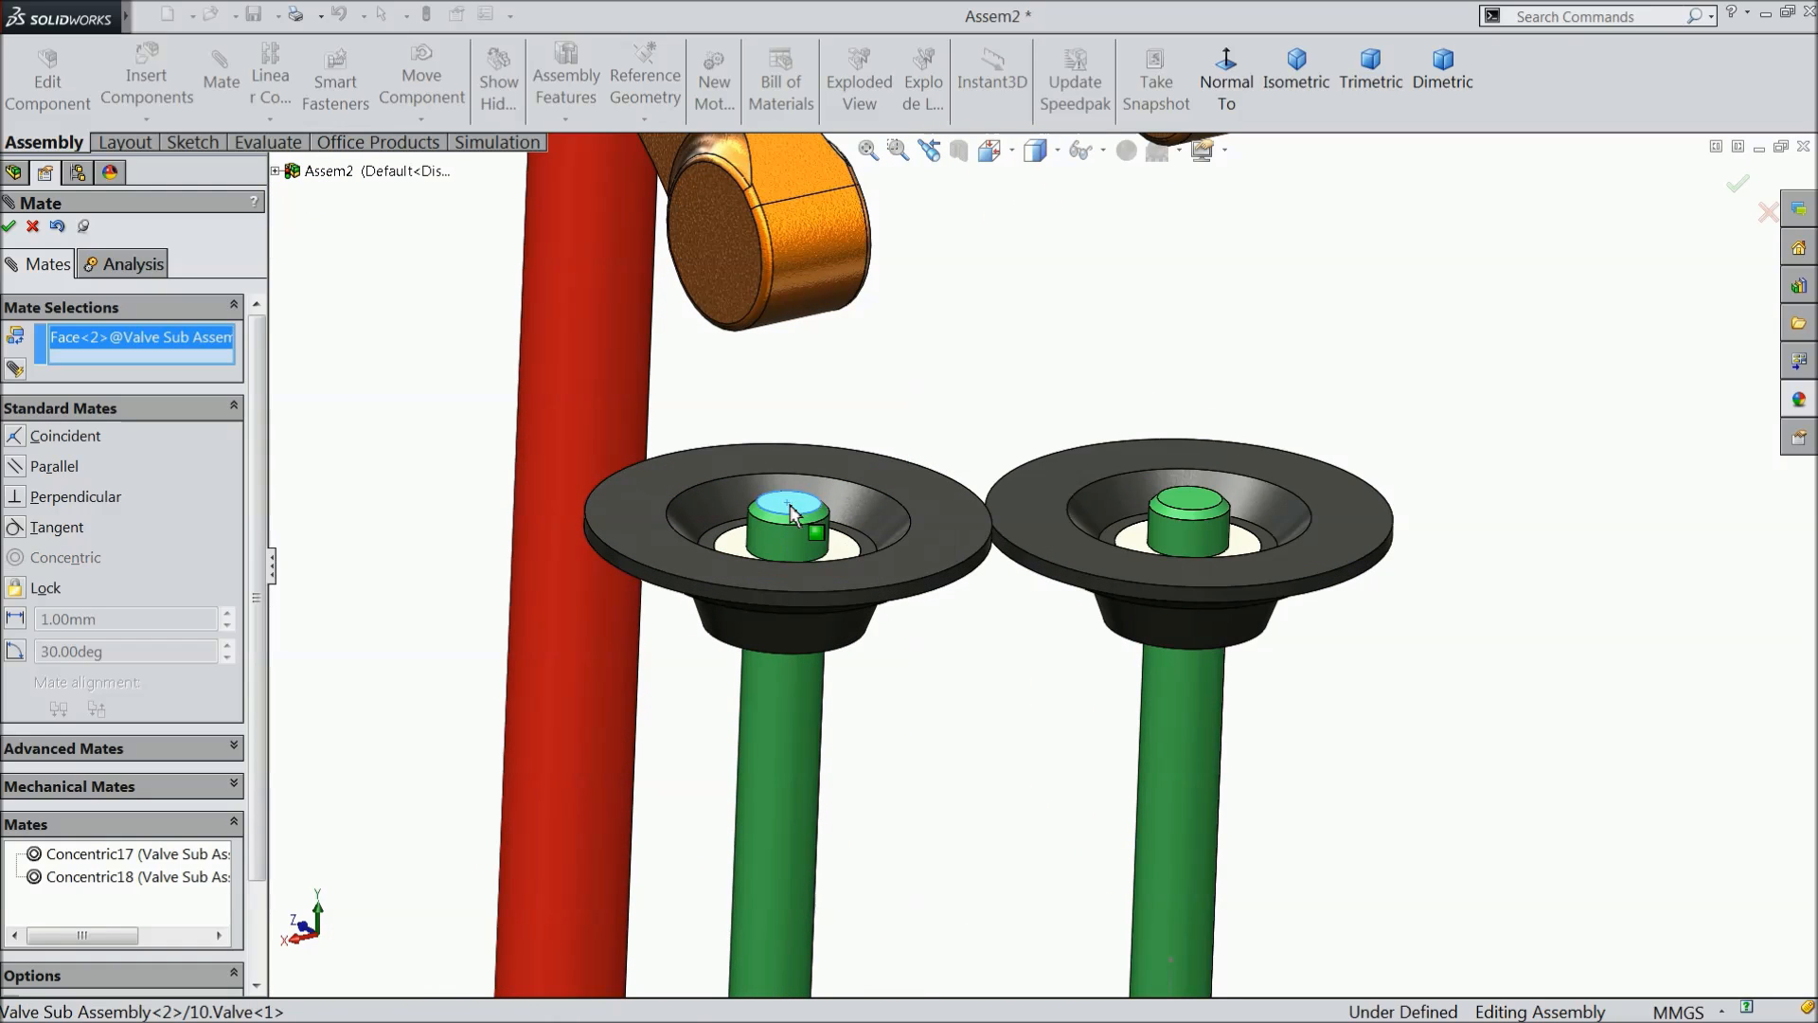
pyautogui.click(793, 312)
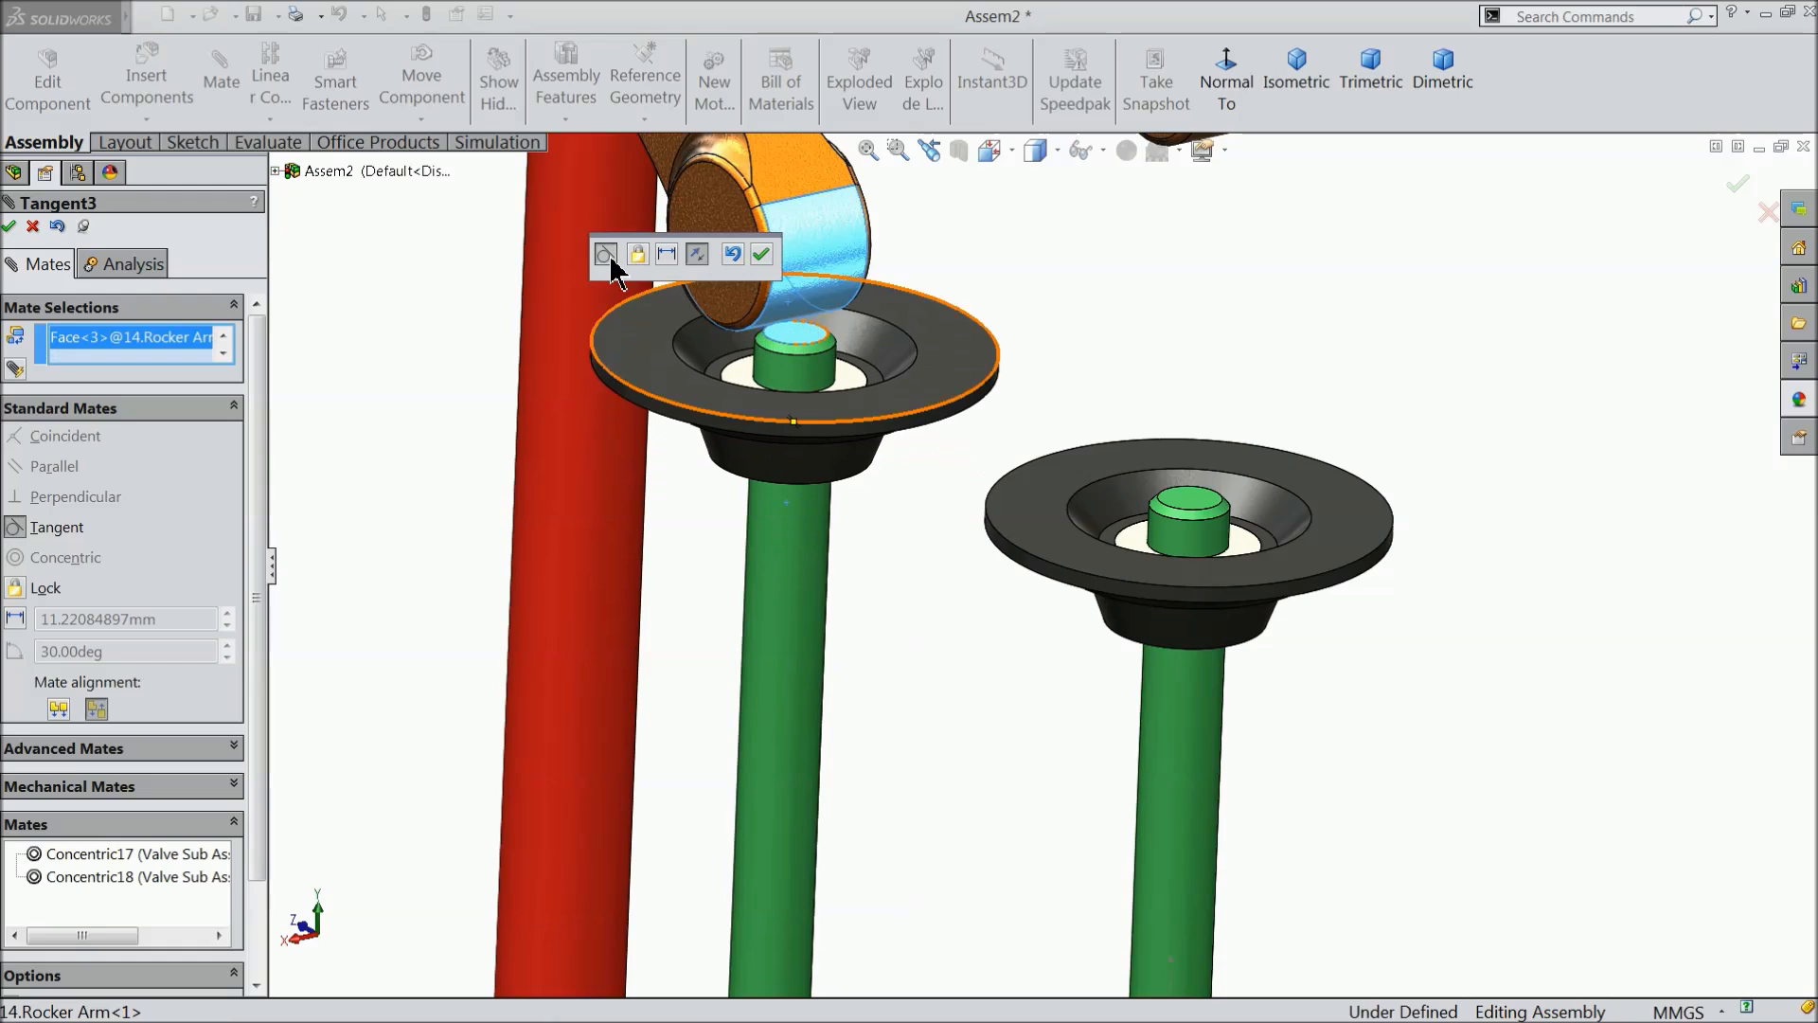
pyautogui.click(763, 253)
# - Mate the top face of the Valve Sub Assembly<1> stem tangent to the rounded end face of Rocker Arm<2>
pyautogui.scroll(3, 1142, 346)
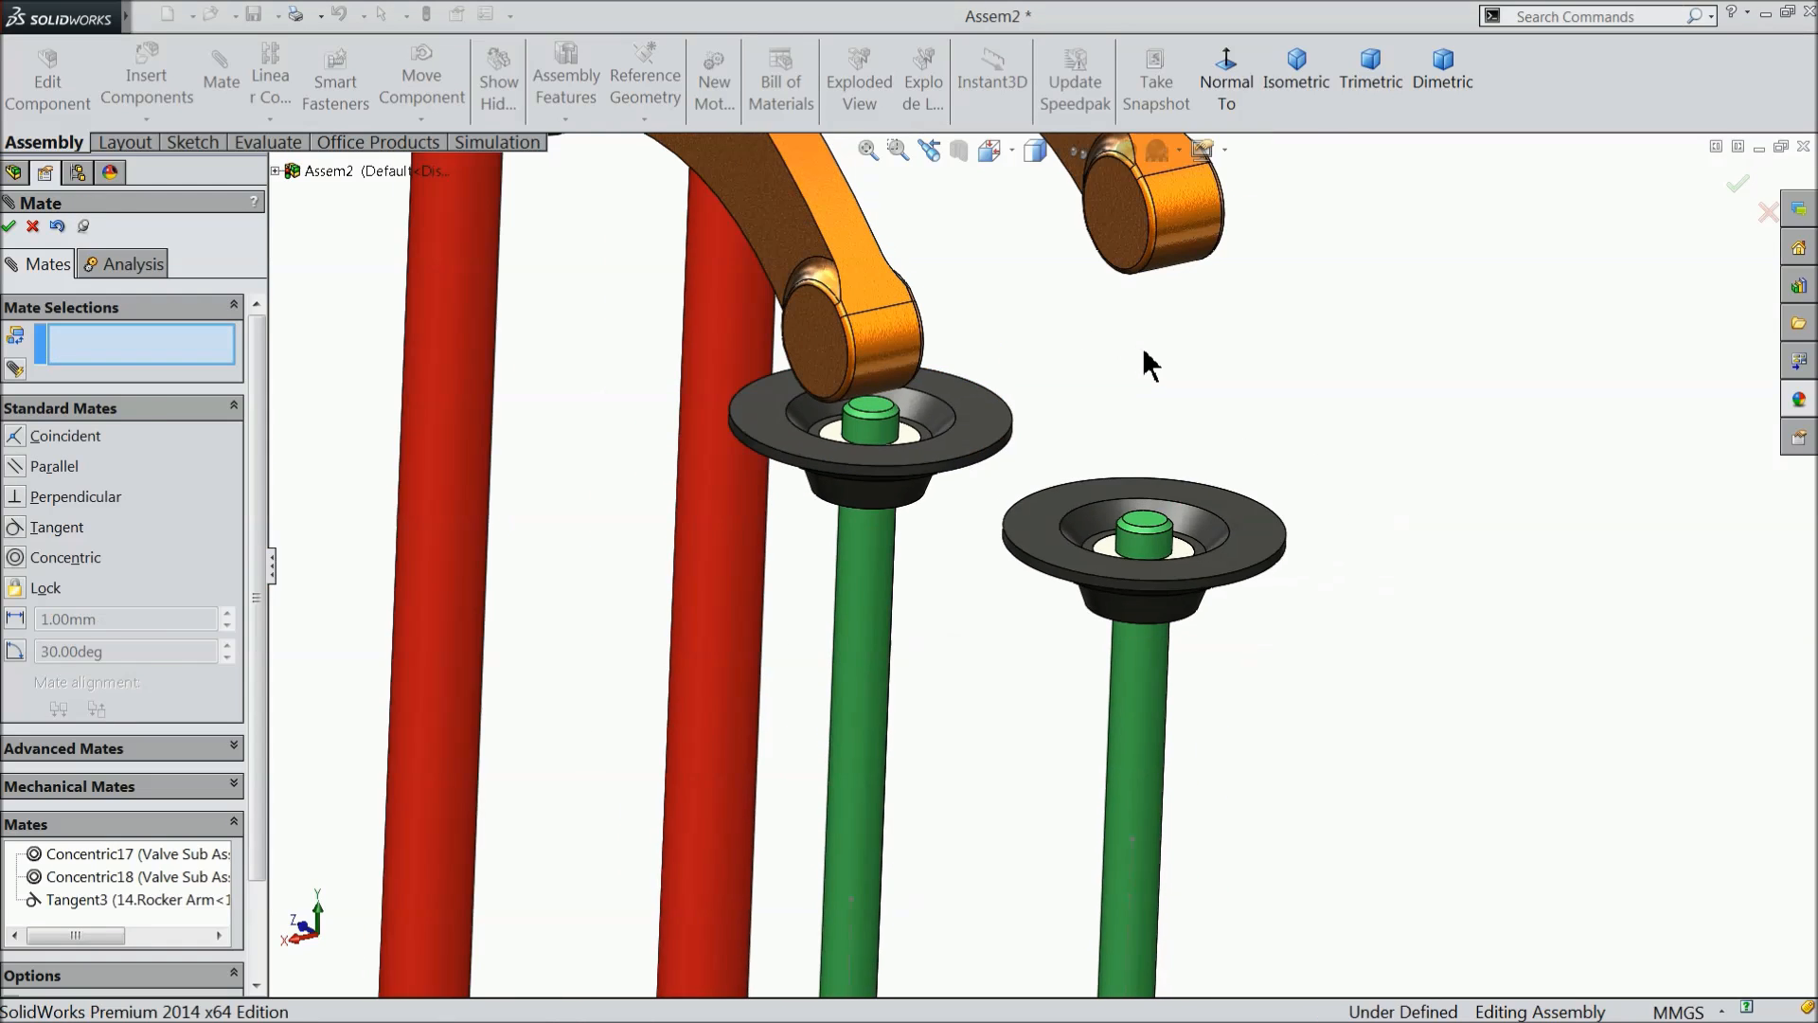
pyautogui.scroll(-3, 1207, 322)
pyautogui.click(1091, 647)
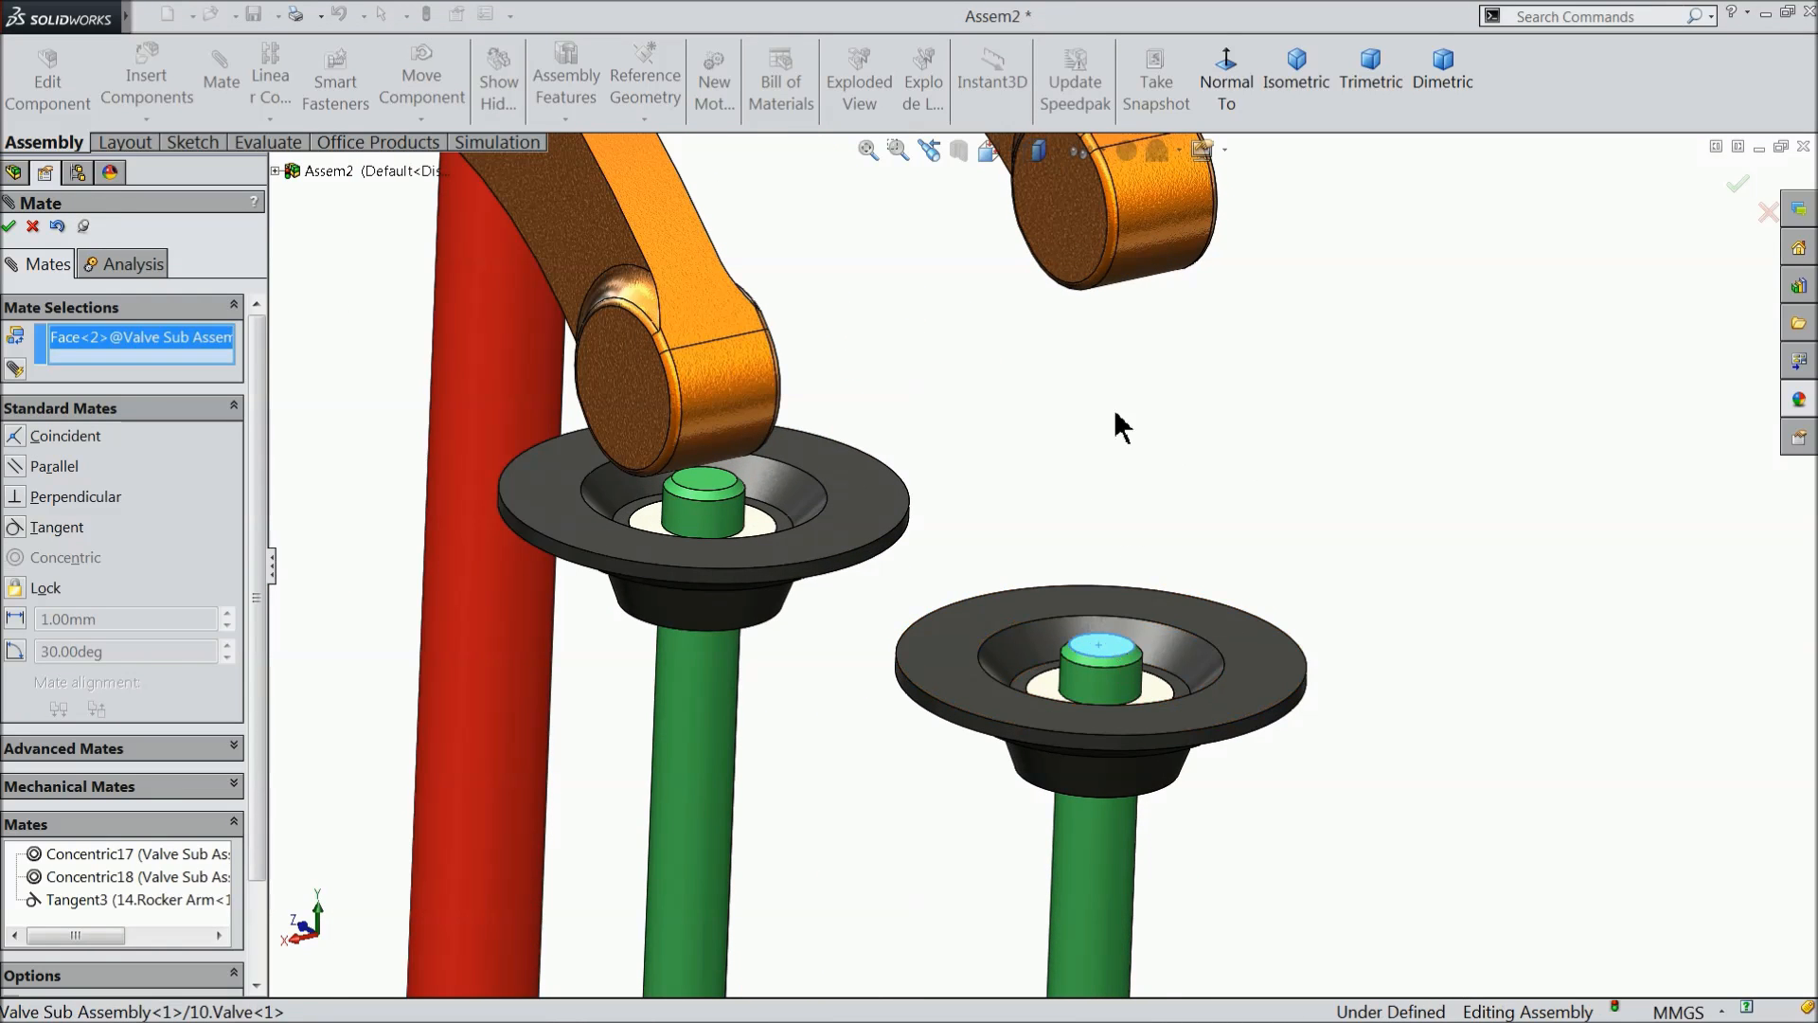
pyautogui.click(1148, 252)
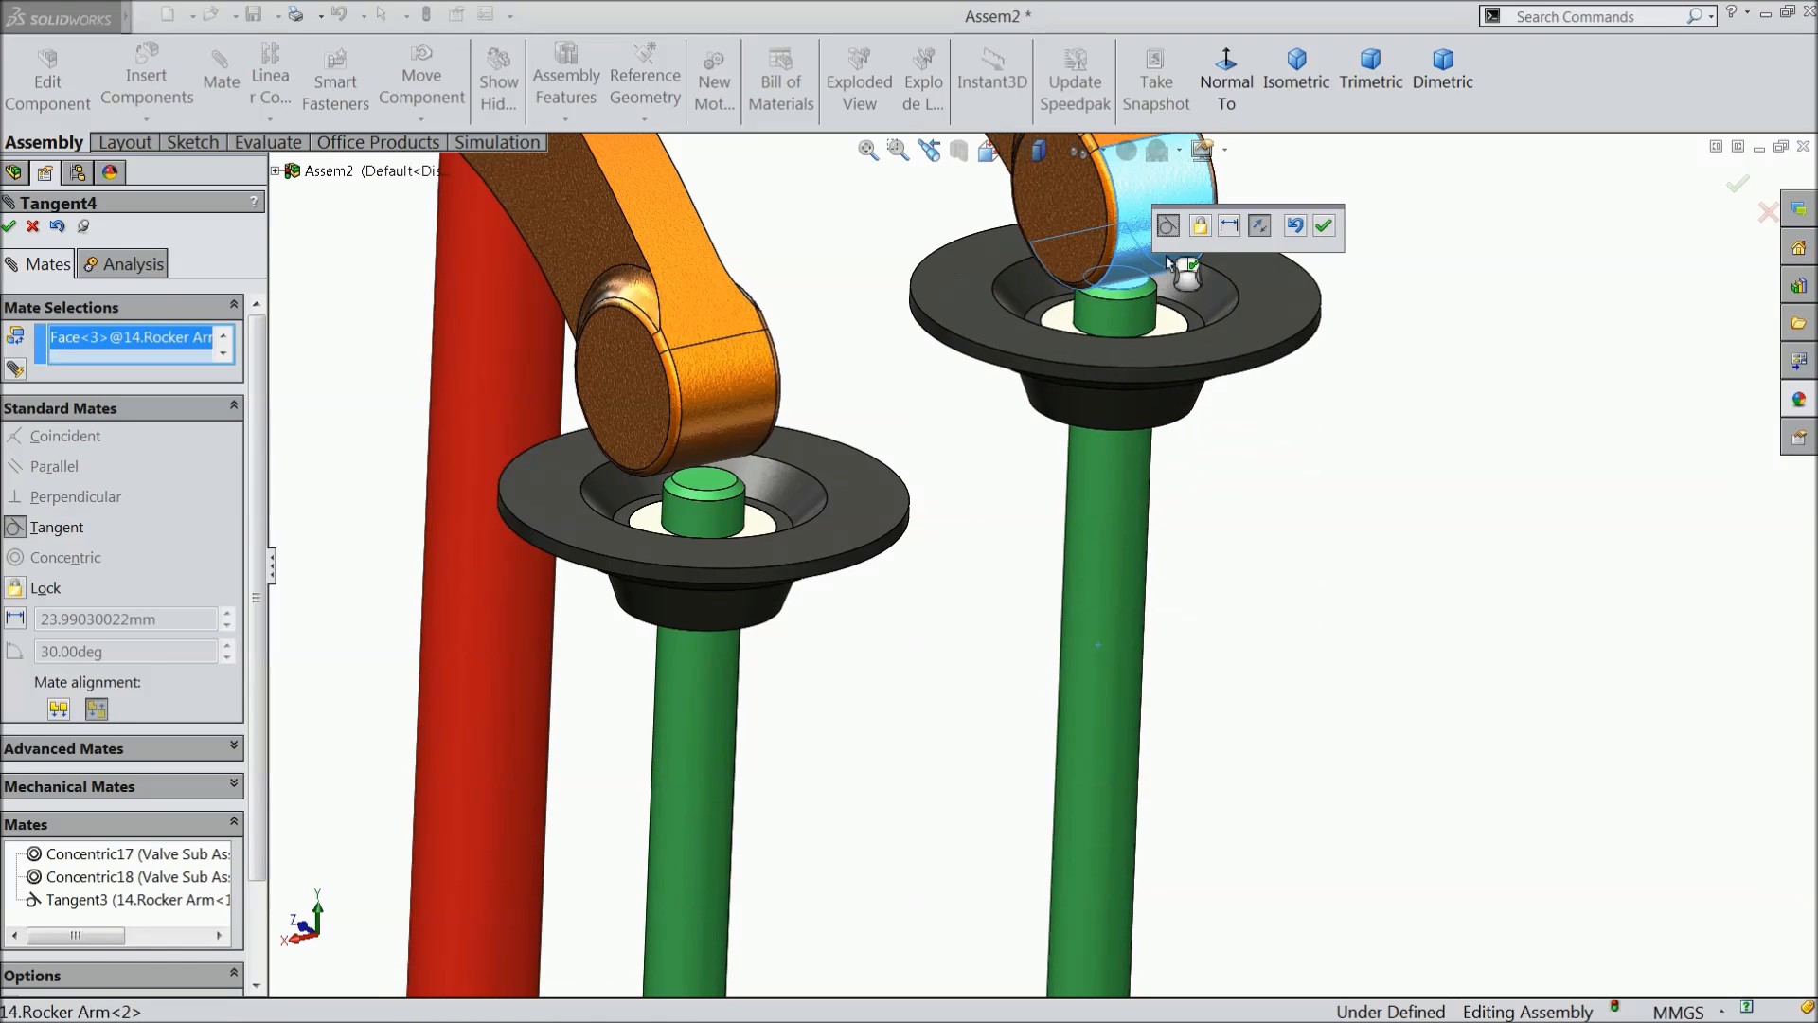
pyautogui.click(1323, 226)
# - Examine the contact between both rocker arm ends and the valve stem tips up close
pyautogui.moveTo(1027, 573); pyautogui.dragTo(1018, 517, button='middle')
pyautogui.scroll(-1, 873, 313)
pyautogui.scroll(-5, 873, 320)
pyautogui.moveTo(905, 493)
pyautogui.mouseDown(button='middle')
pyautogui.moveTo(925, 455)
pyautogui.moveTo(932, 483)
pyautogui.mouseUp(button='middle')
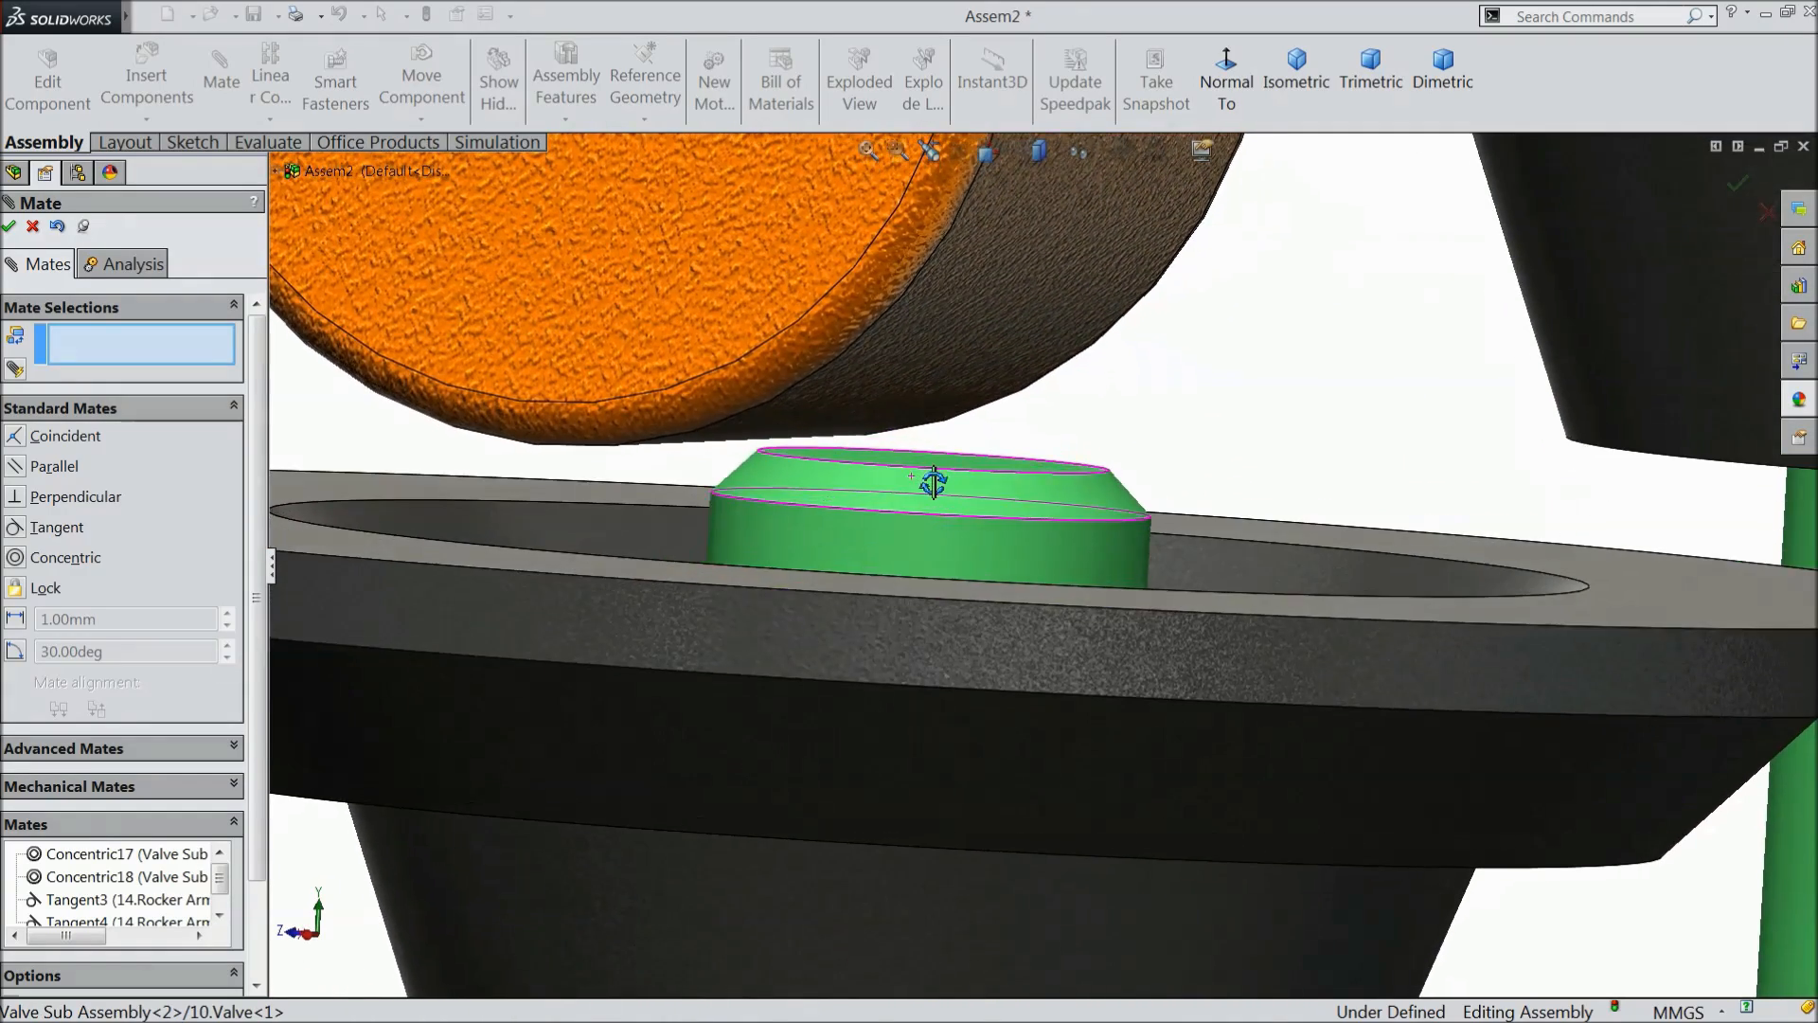
pyautogui.scroll(6, 928, 490)
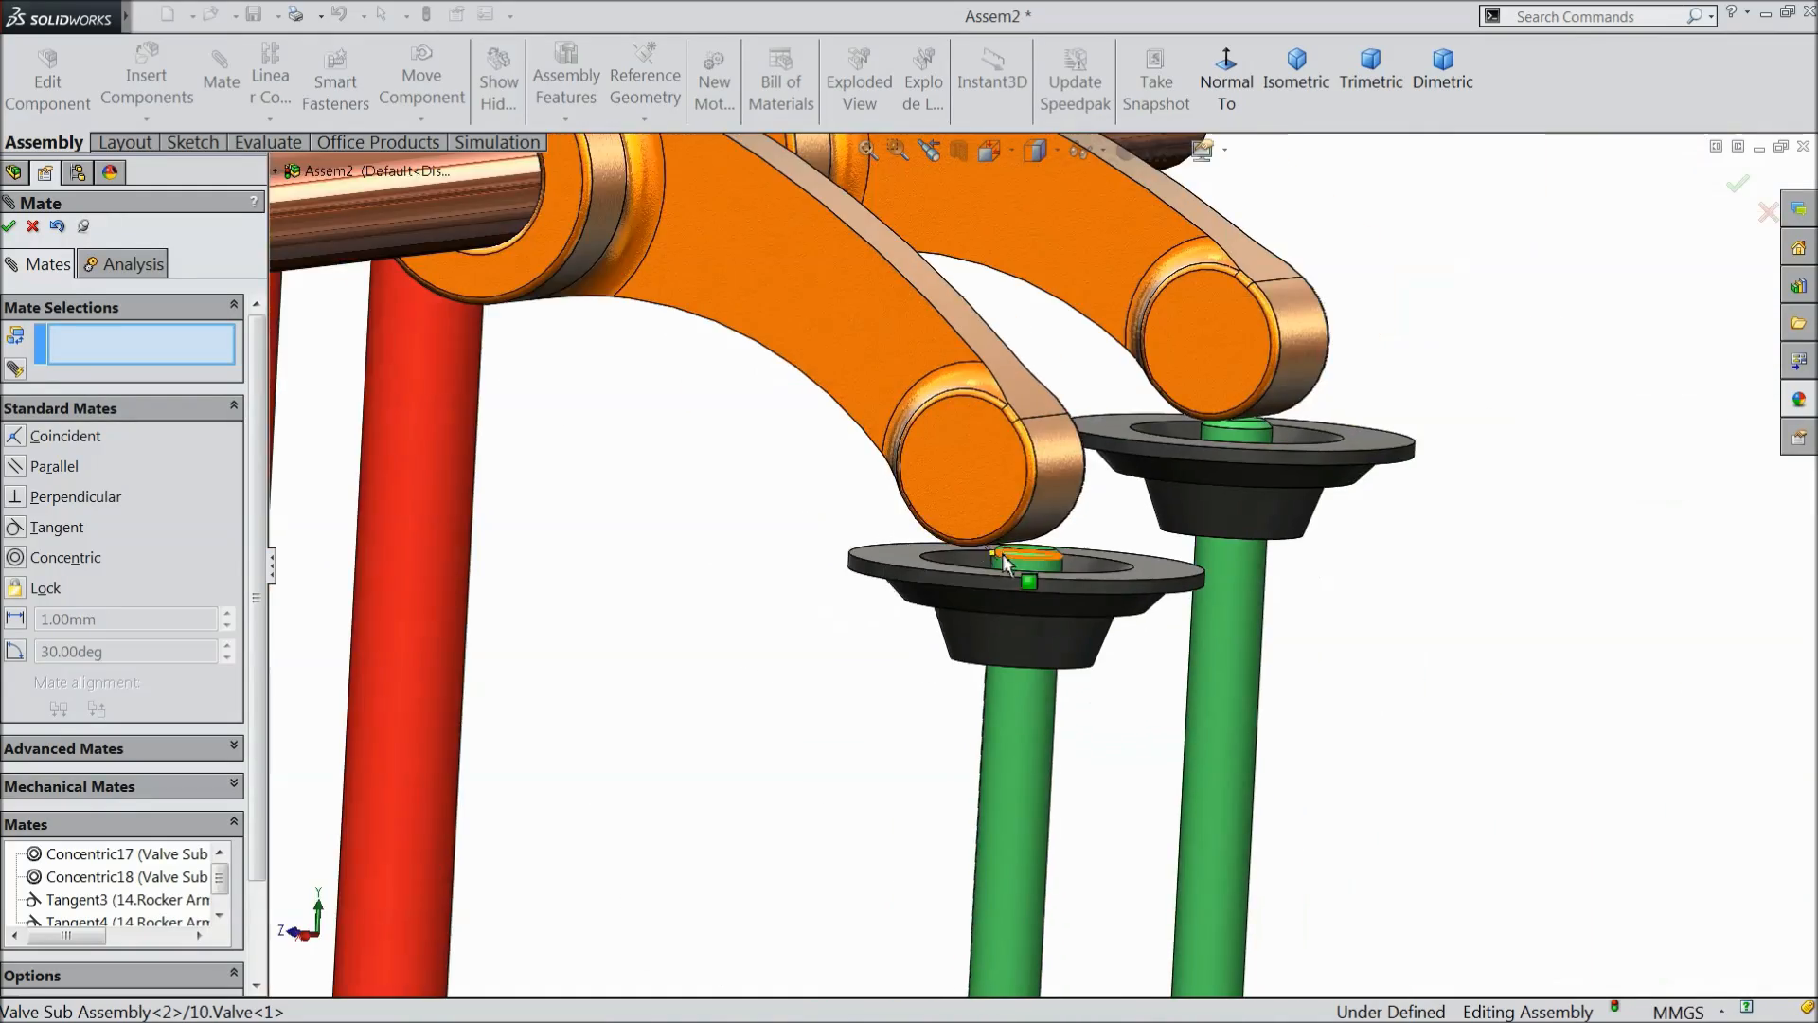
pyautogui.scroll(3, 1005, 555)
pyautogui.scroll(-10, 1136, 484)
pyautogui.moveTo(1155, 579)
pyautogui.mouseDown(button='middle')
pyautogui.moveTo(1140, 593)
pyautogui.moveTo(1115, 565)
pyautogui.moveTo(1131, 597)
pyautogui.moveTo(1156, 593)
pyautogui.mouseUp(button='middle')
pyautogui.scroll(6, 872, 650)
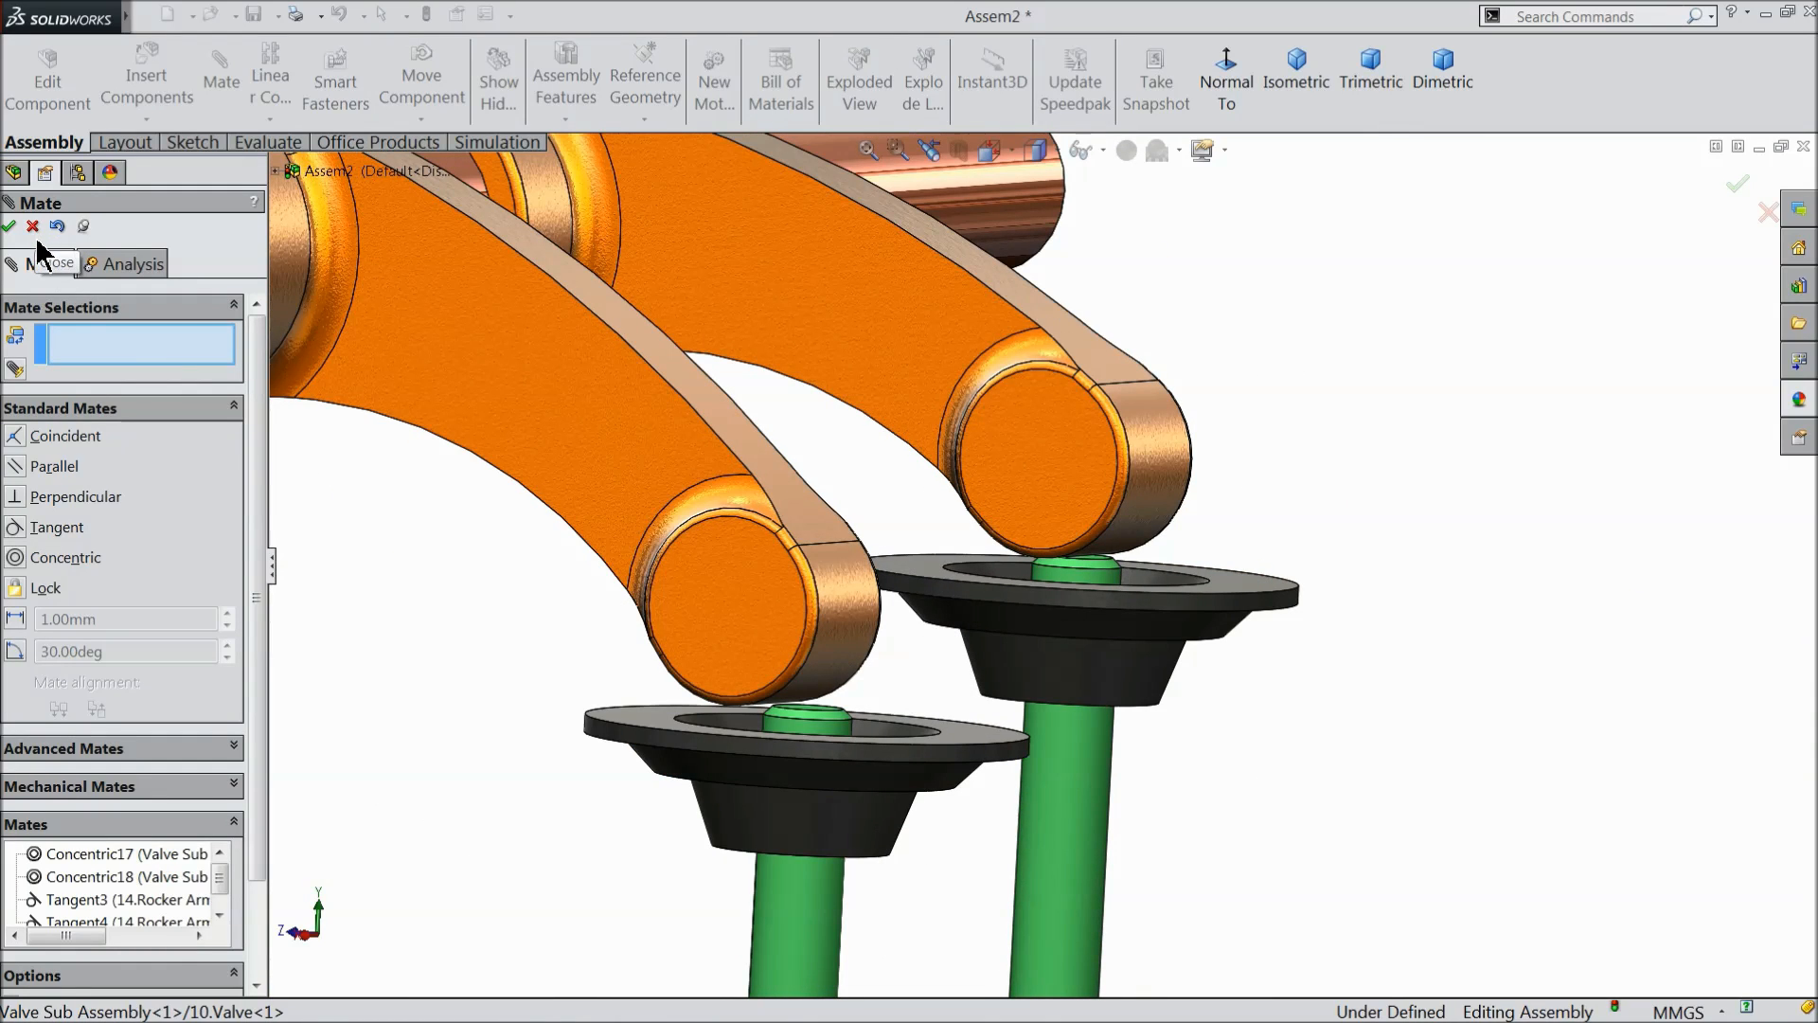
# - Review the tangent mate between Rocker Arm<1> and its valve stem, and finish the Mate command
pyautogui.click(120, 901)
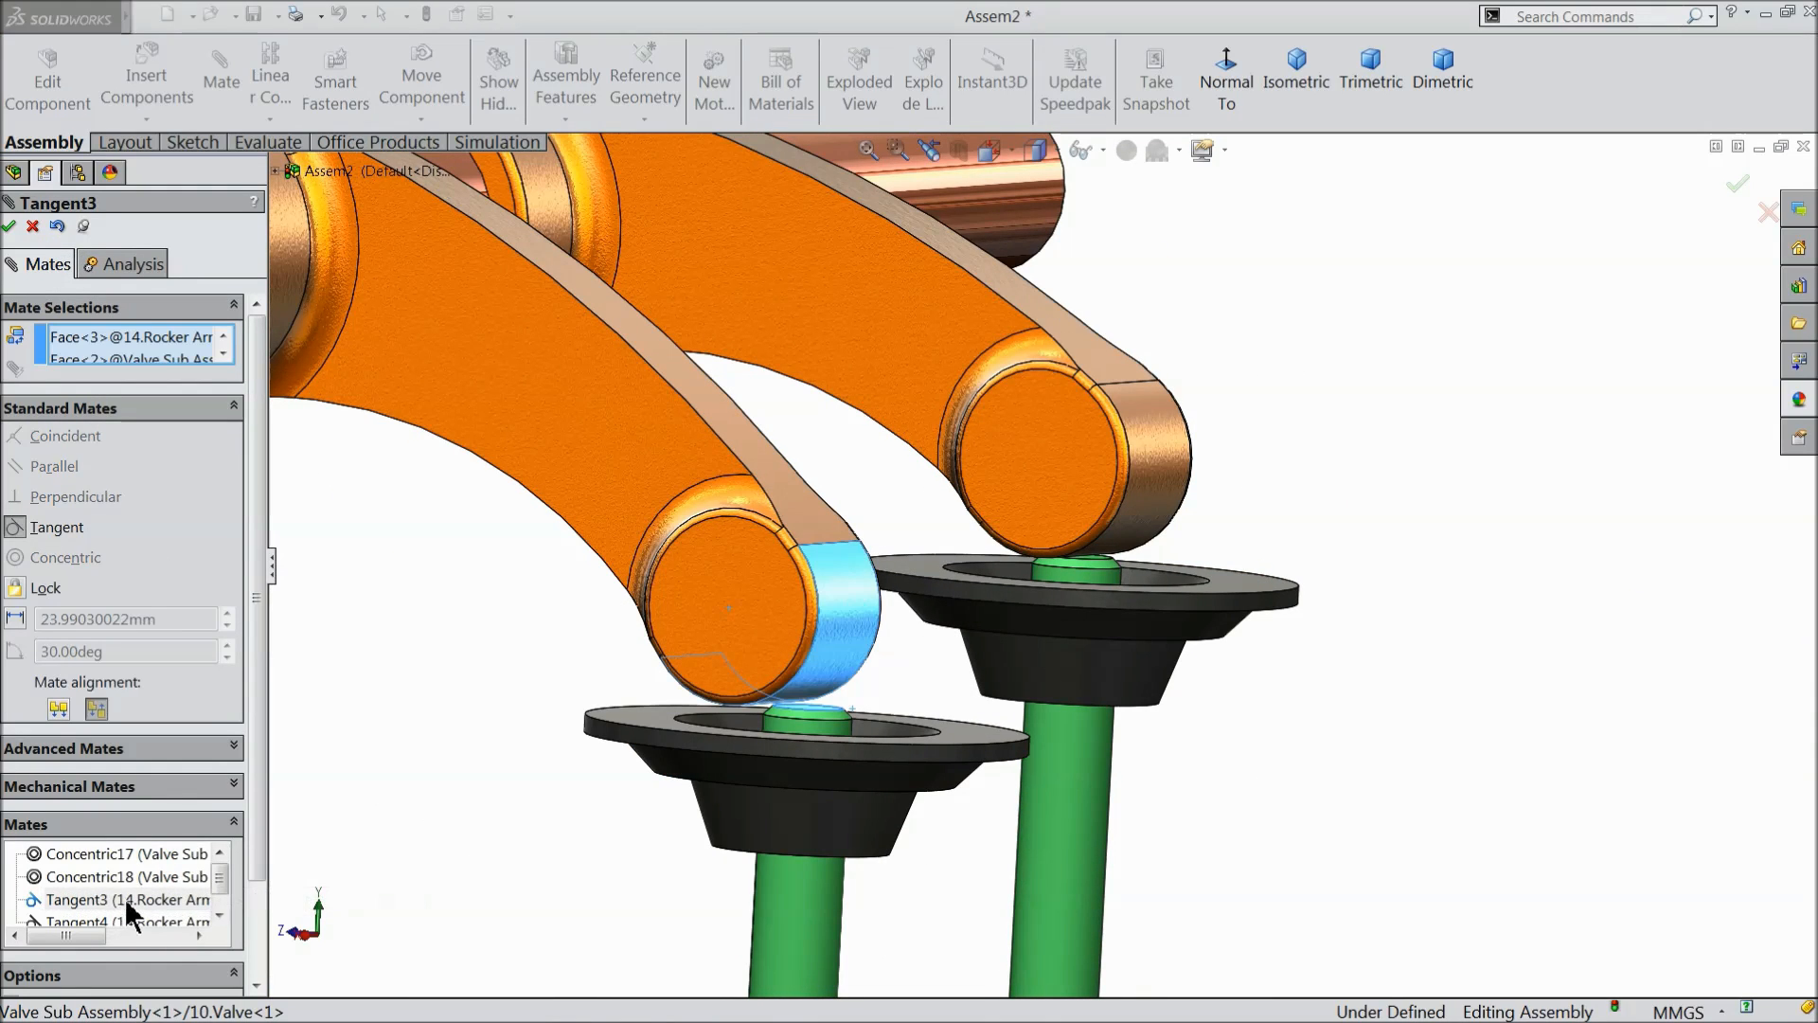
pyautogui.scroll(-5, 751, 683)
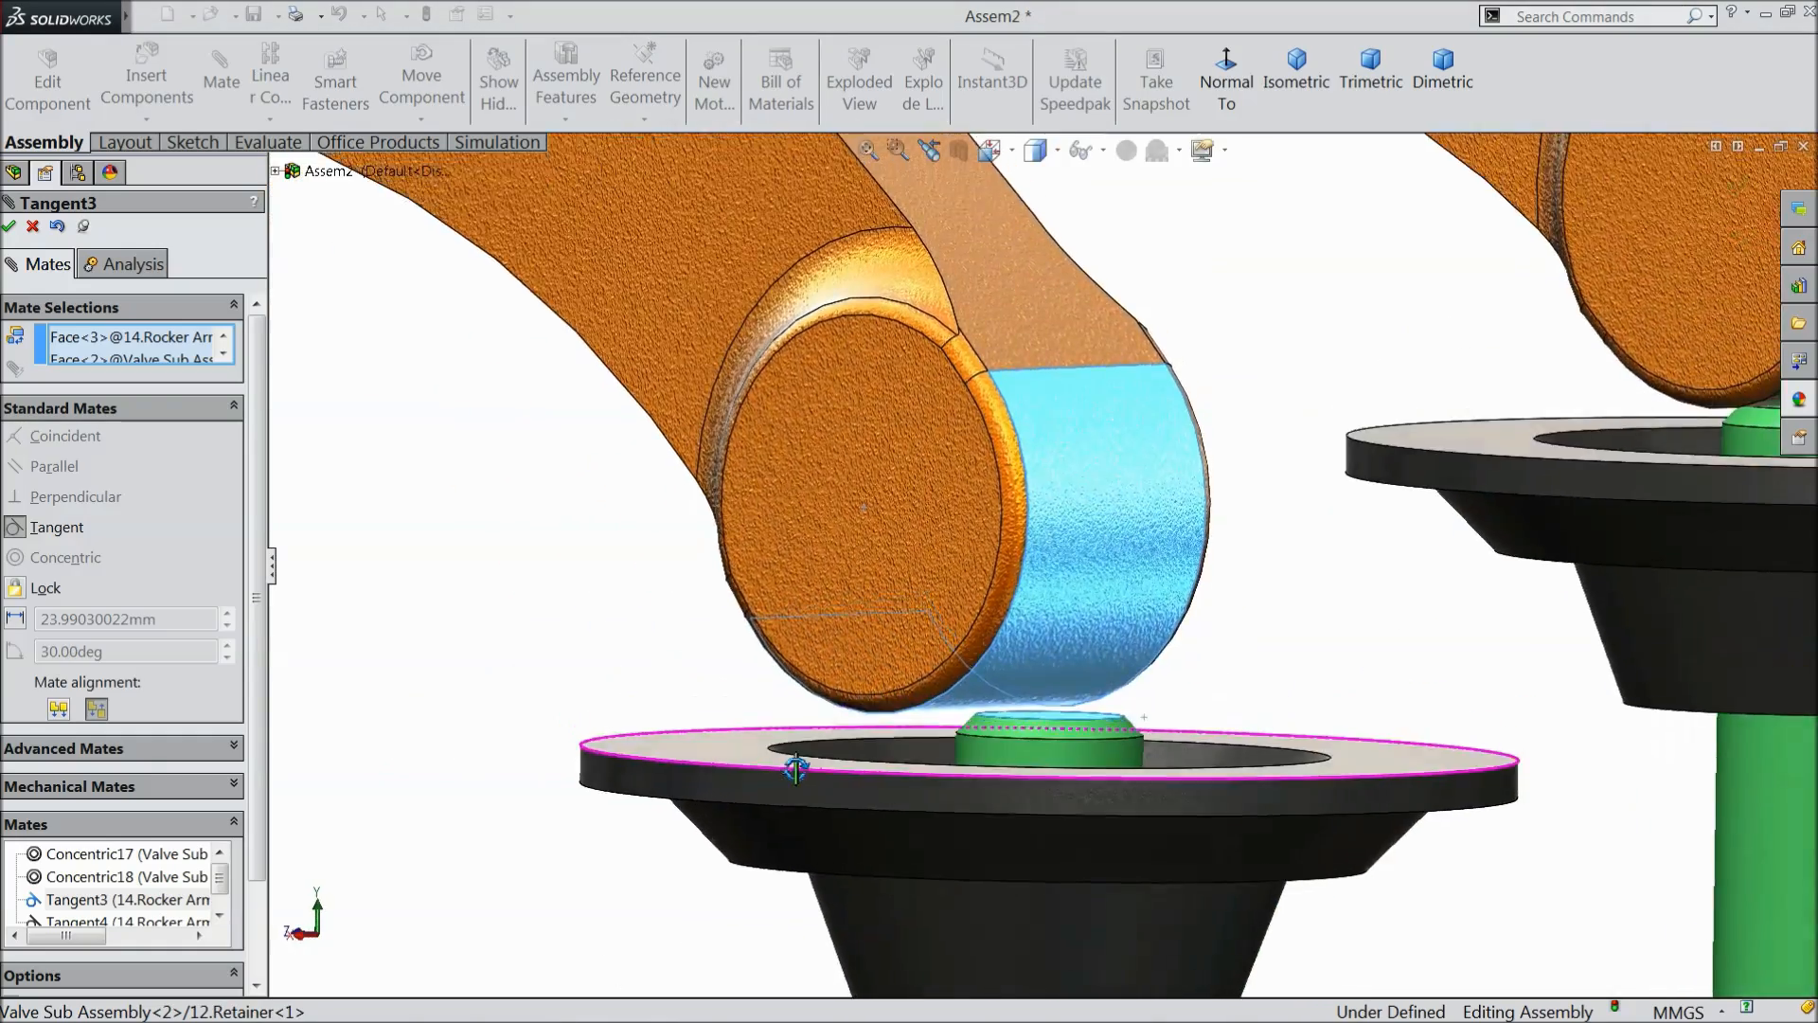
pyautogui.moveTo(796, 768); pyautogui.dragTo(808, 815, button='middle')
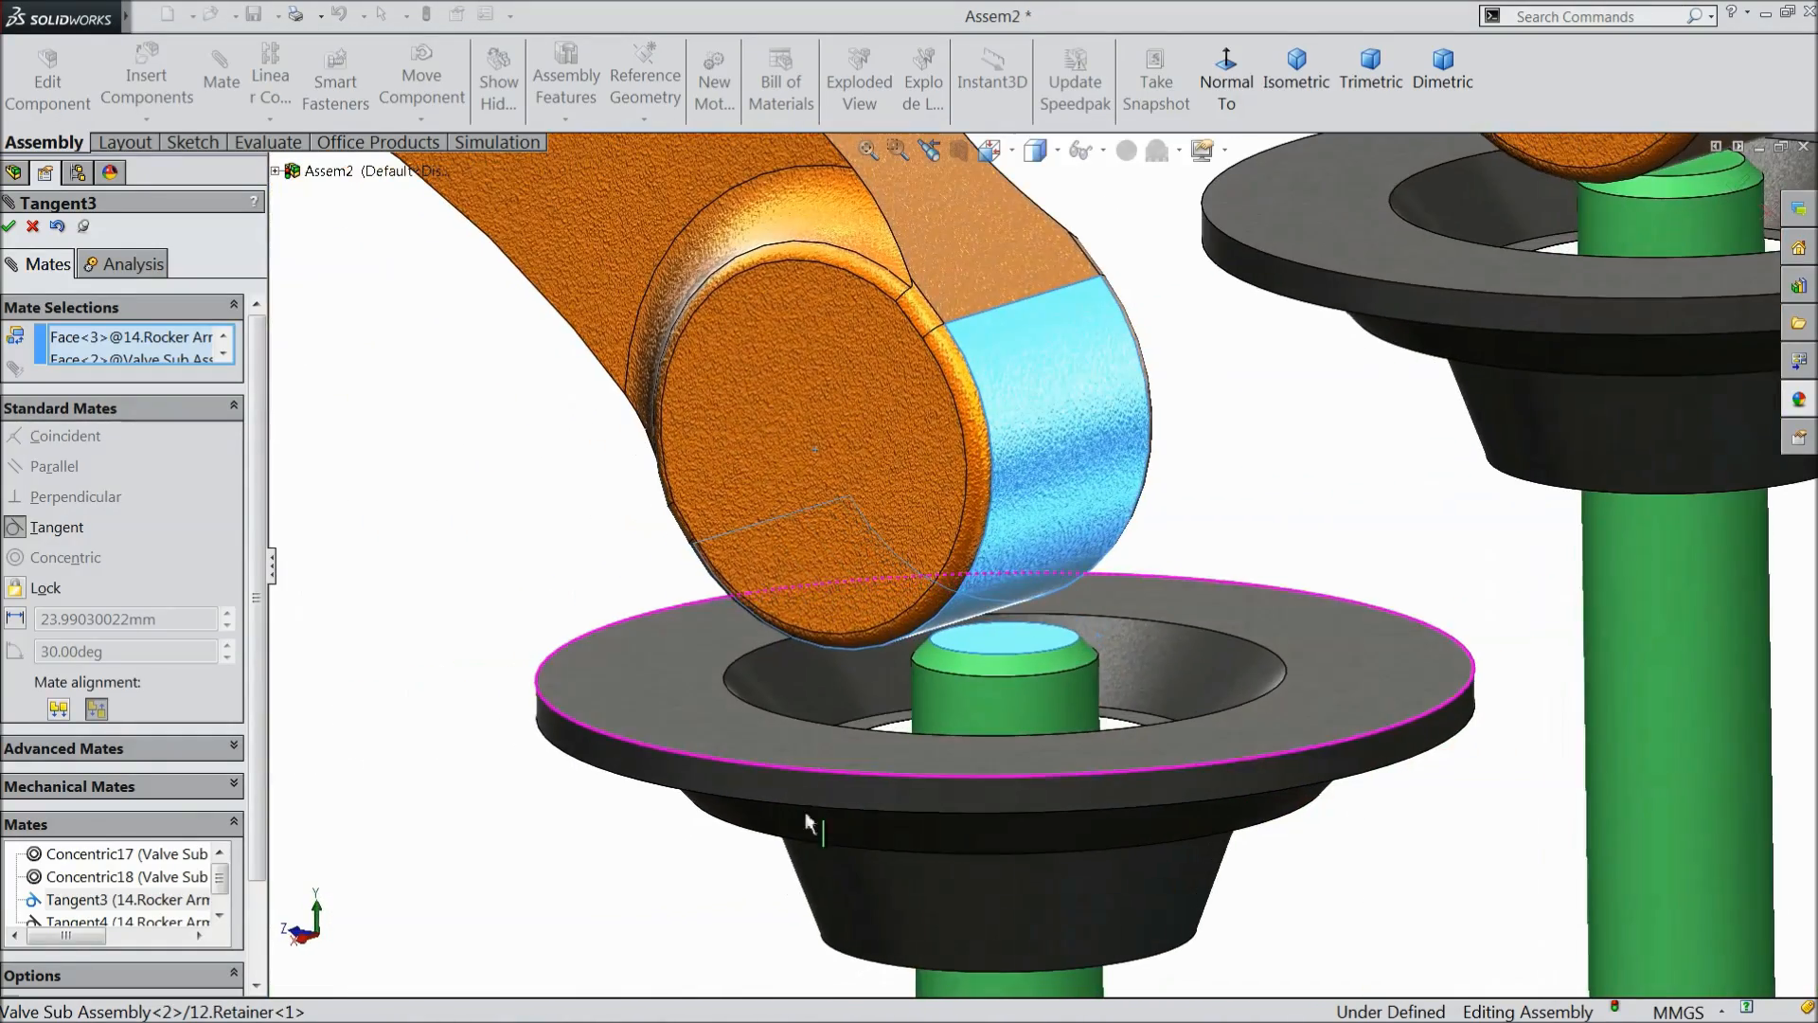
pyautogui.click(9, 228)
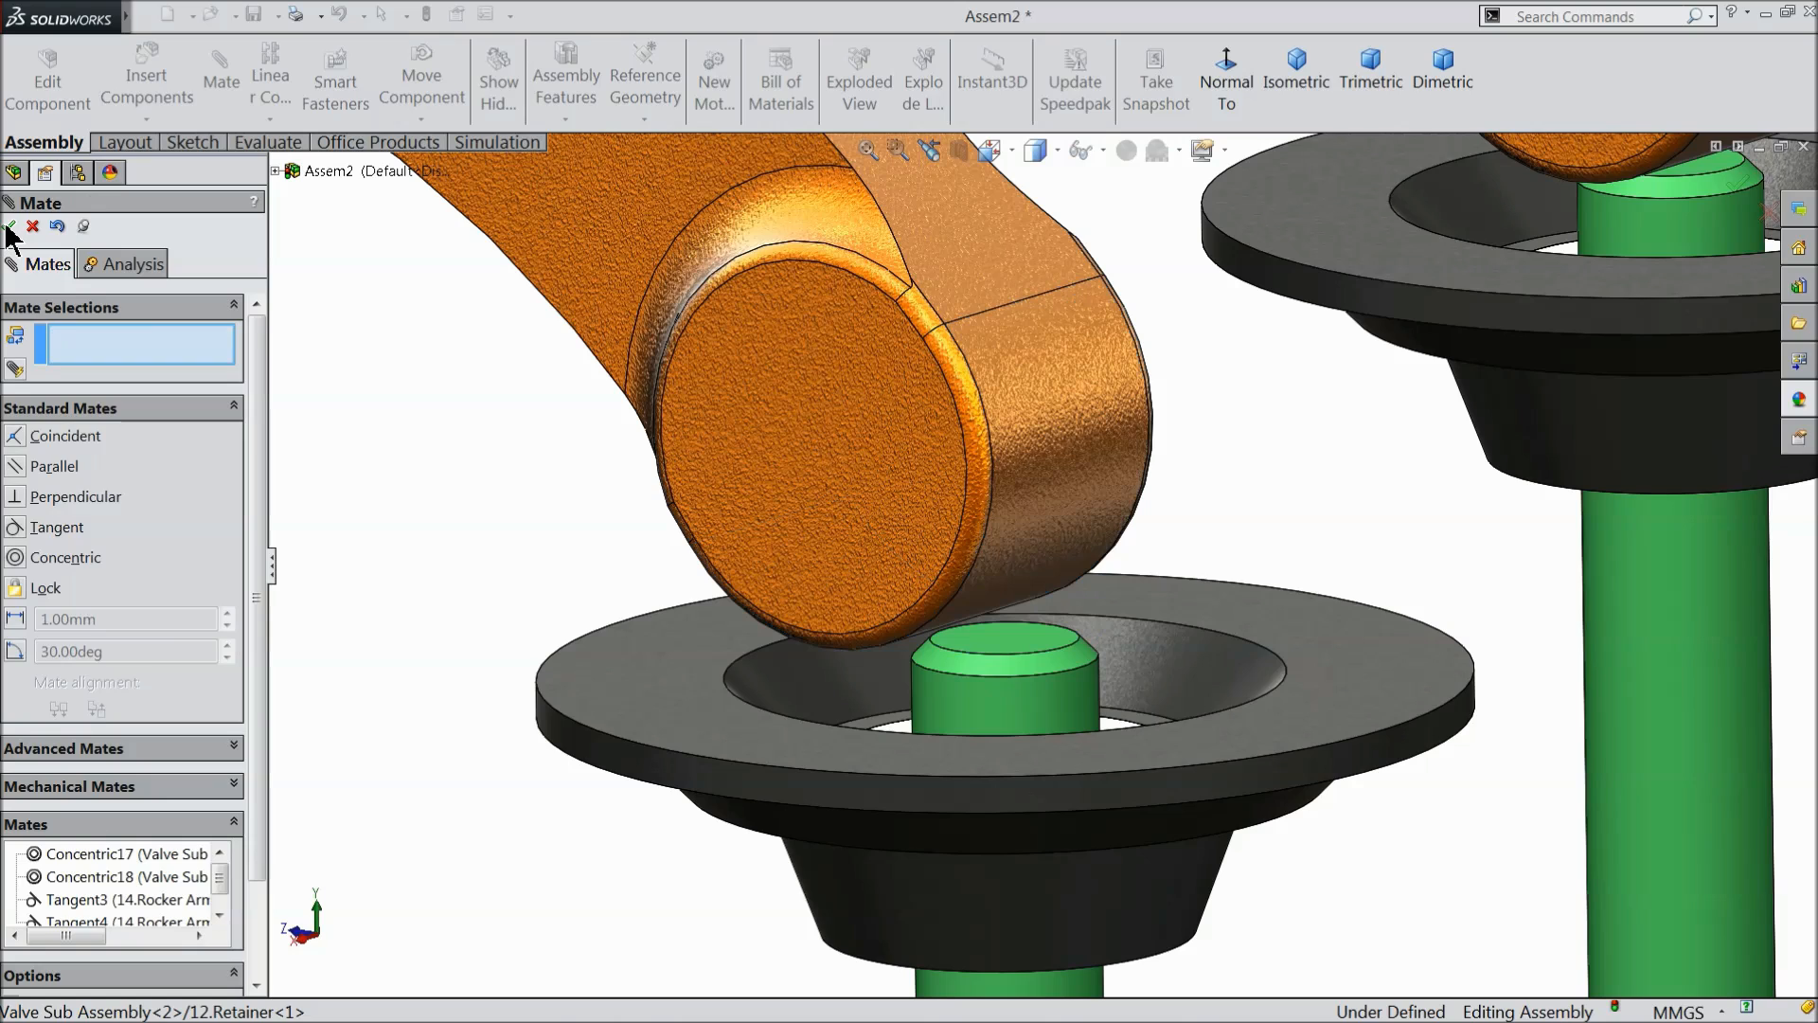
pyautogui.click(10, 227)
# - Try moving the rocker shaft and rotate the large gear to check how the piston, push rods and valves move together
pyautogui.press('f')
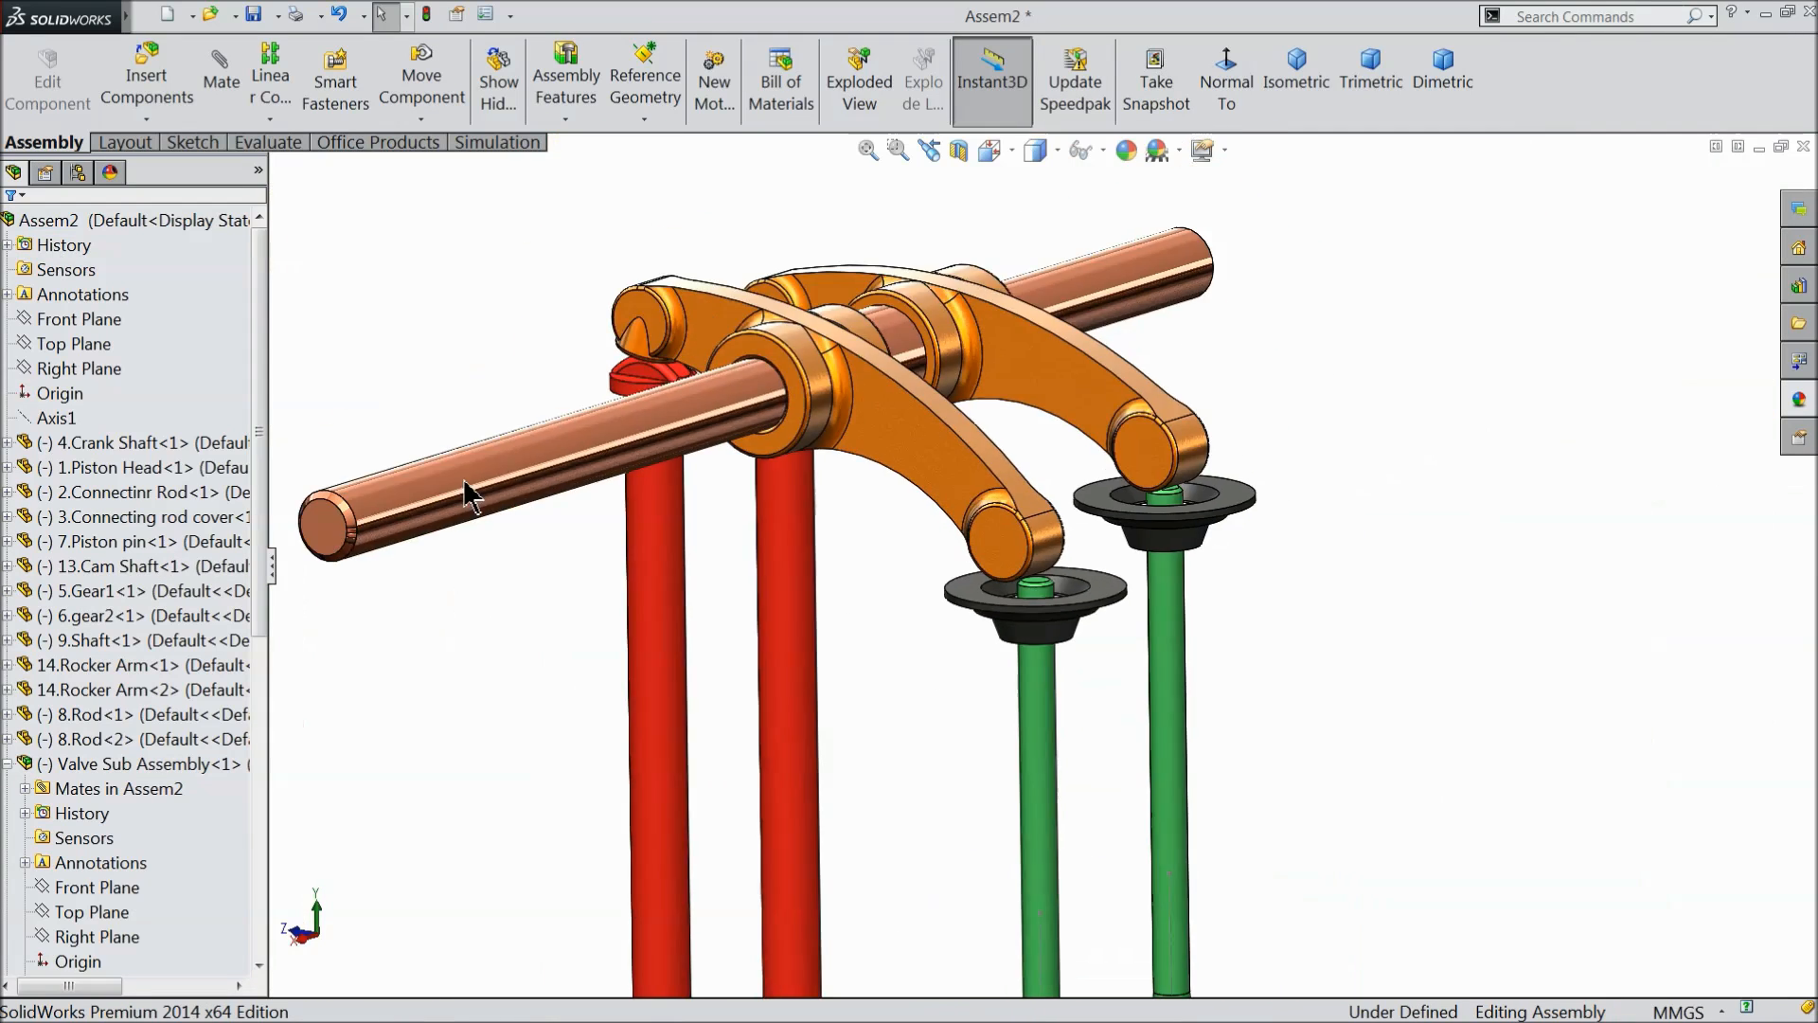
pyautogui.scroll(-3, 1013, 612)
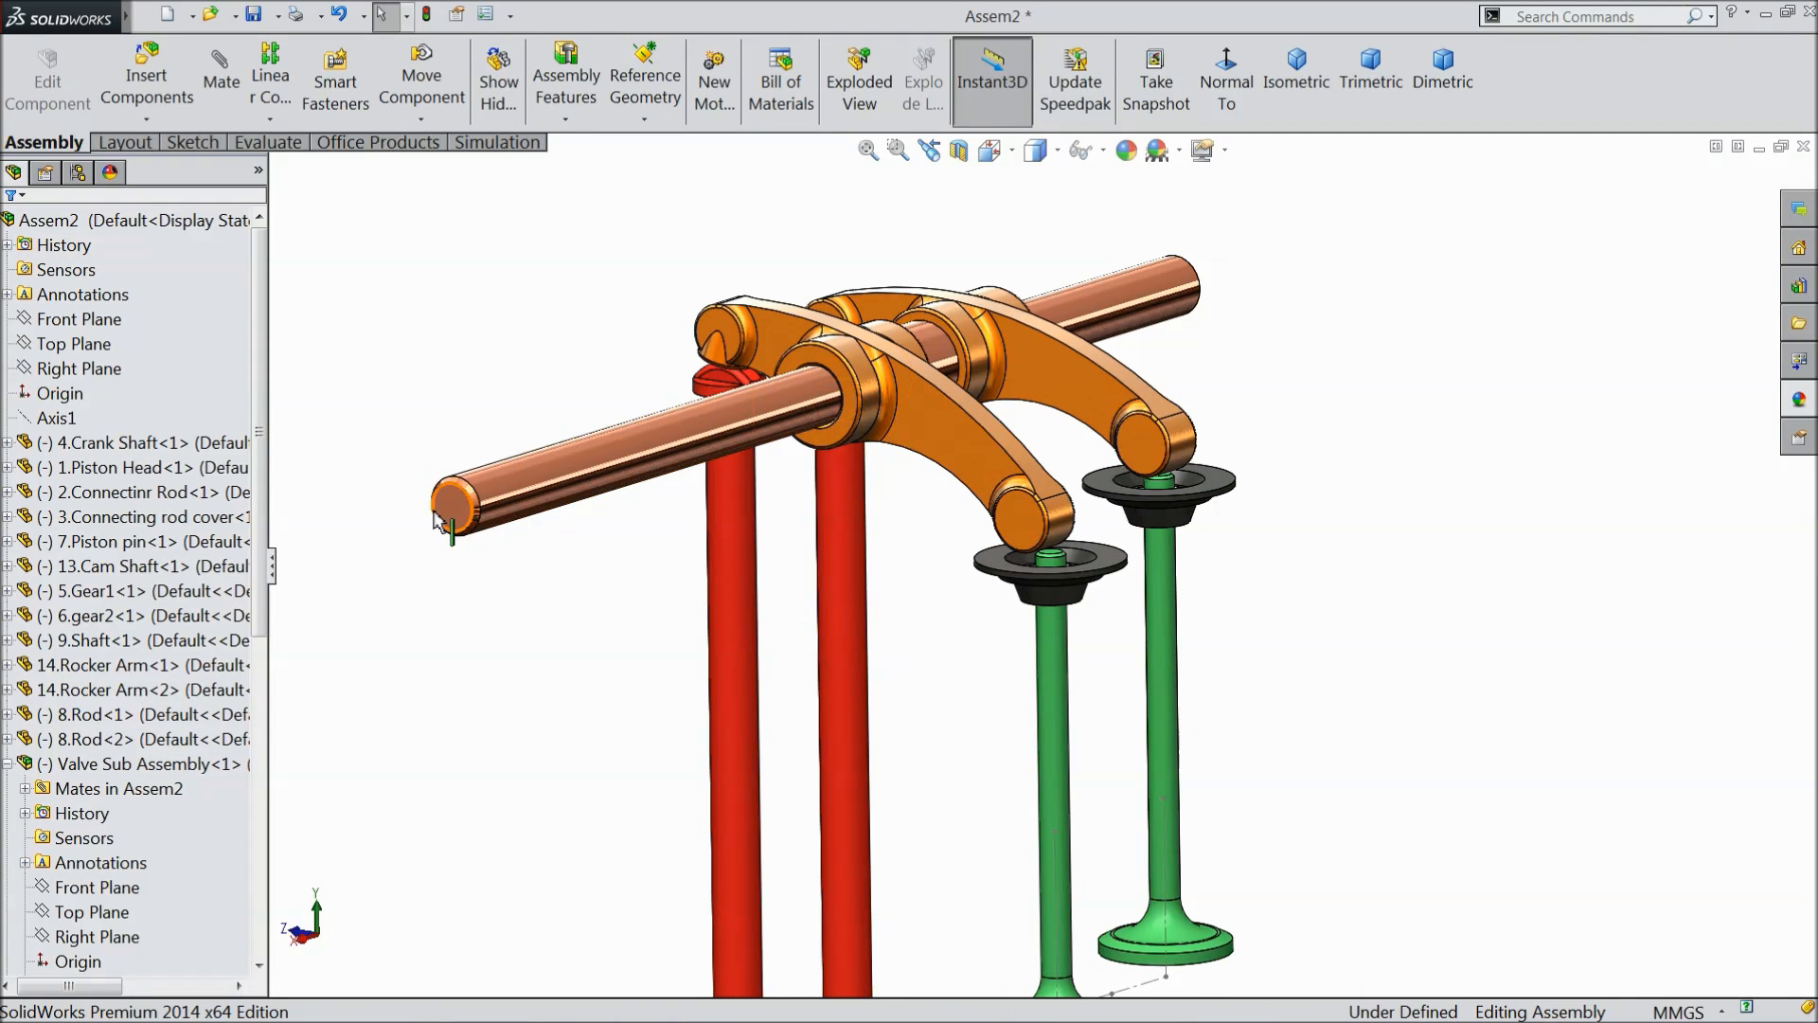
pyautogui.moveTo(450, 511); pyautogui.dragTo(454, 526)
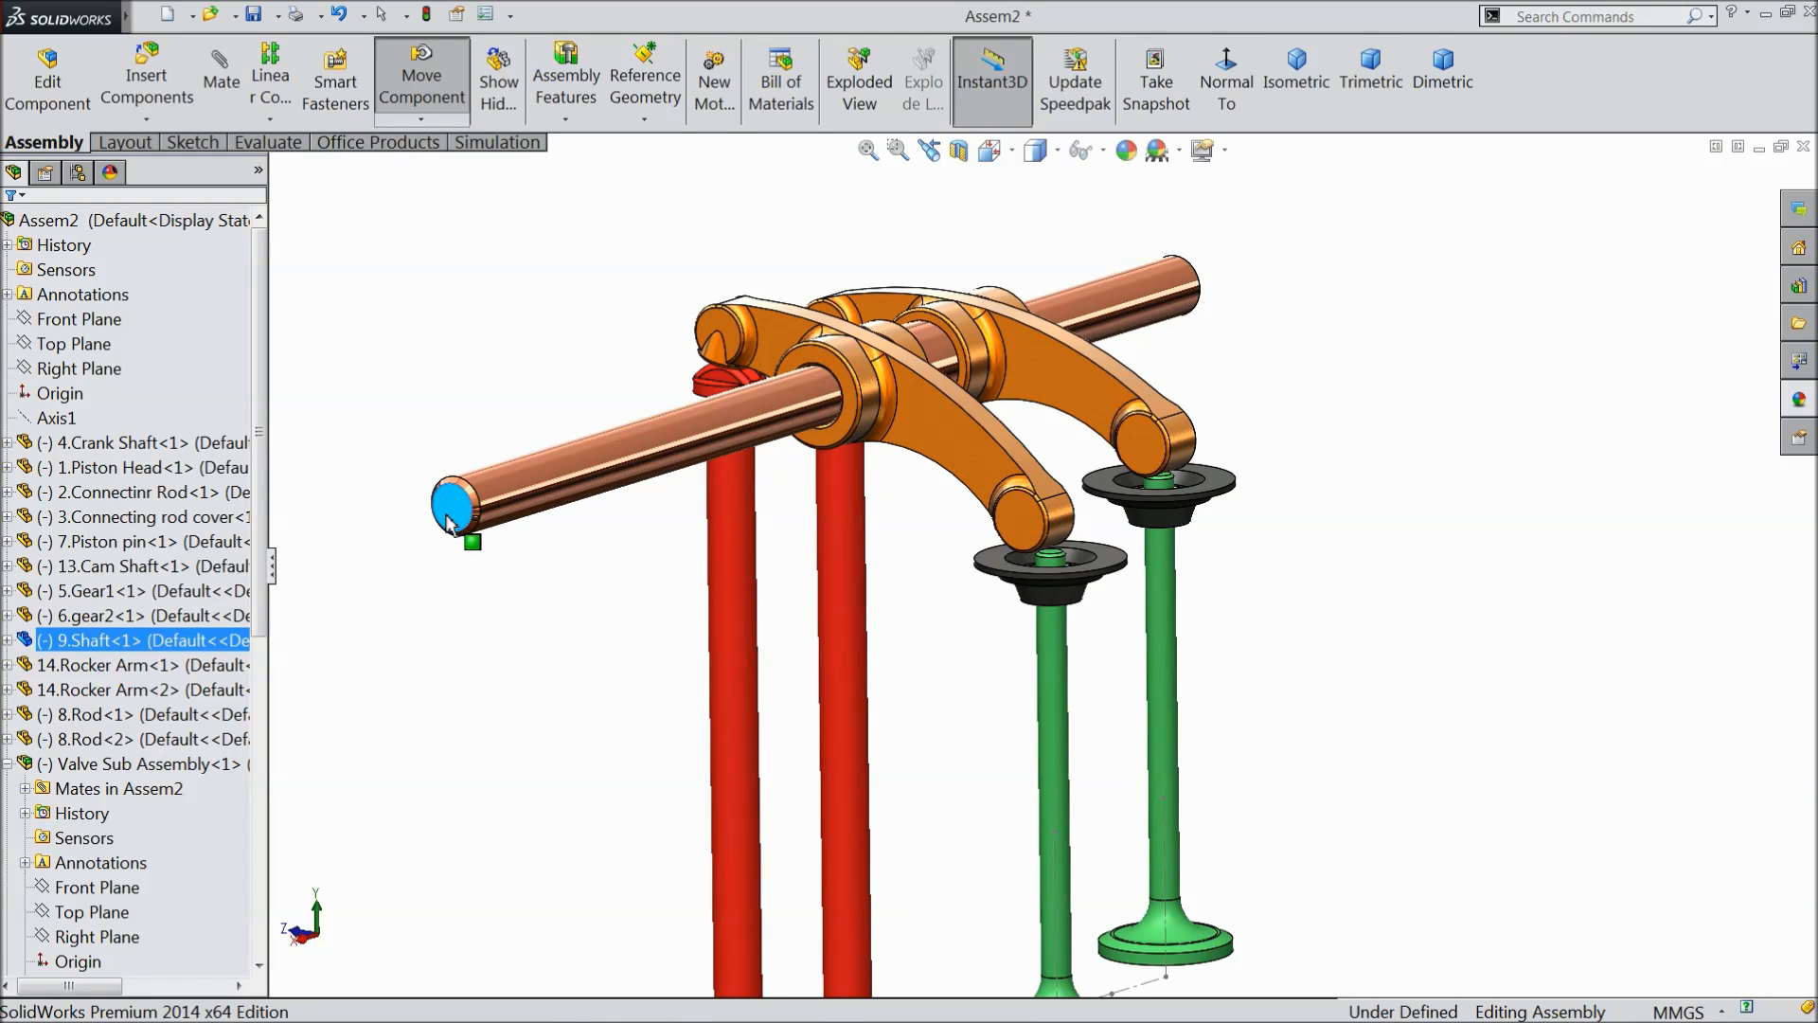
pyautogui.scroll(6, 856, 686)
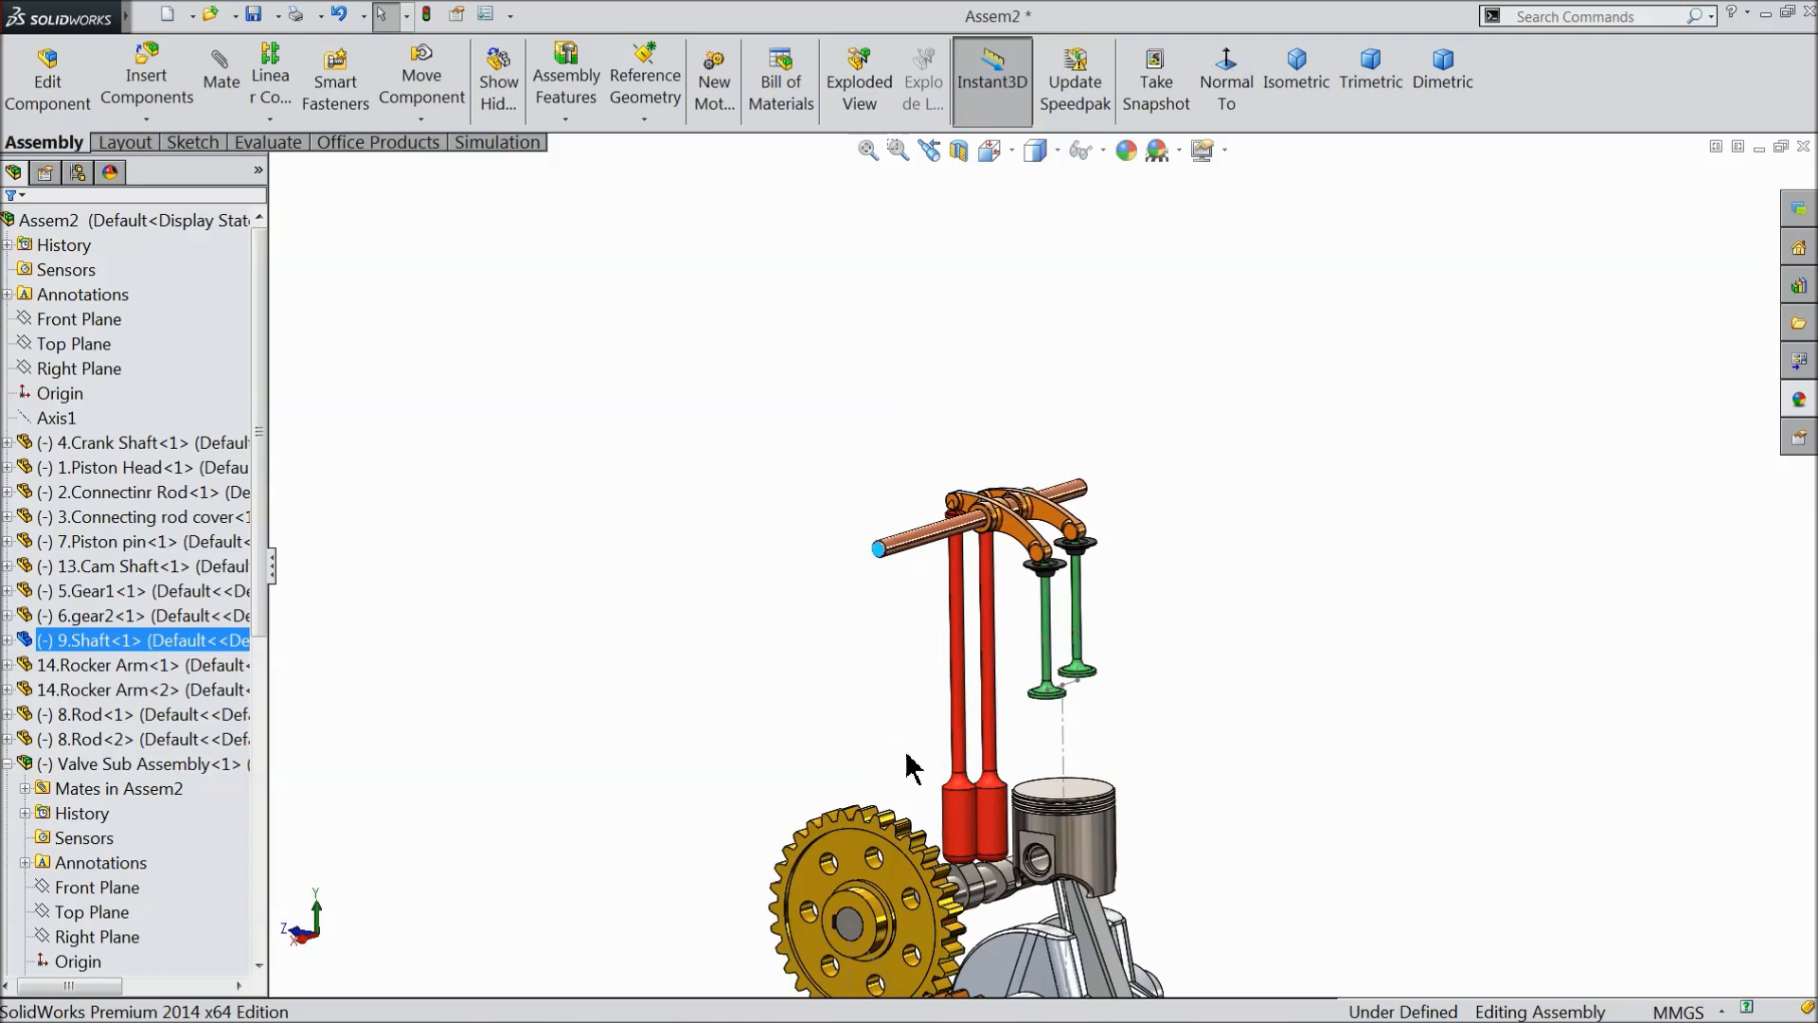
pyautogui.scroll(-3, 907, 765)
pyautogui.click(797, 700)
pyautogui.moveTo(797, 700); pyautogui.dragTo(891, 699)
pyautogui.moveTo(1168, 676); pyautogui.dragTo(1190, 526)
pyautogui.moveTo(835, 702)
pyautogui.mouseDown()
pyautogui.moveTo(775, 820)
pyautogui.moveTo(774, 764)
pyautogui.moveTo(819, 722)
pyautogui.mouseUp()
pyautogui.press('Escape')
# - Collapse the expanded entries of both valve subassemblies in the feature tree
pyautogui.press('f')
pyautogui.scroll(-3, 935, 779)
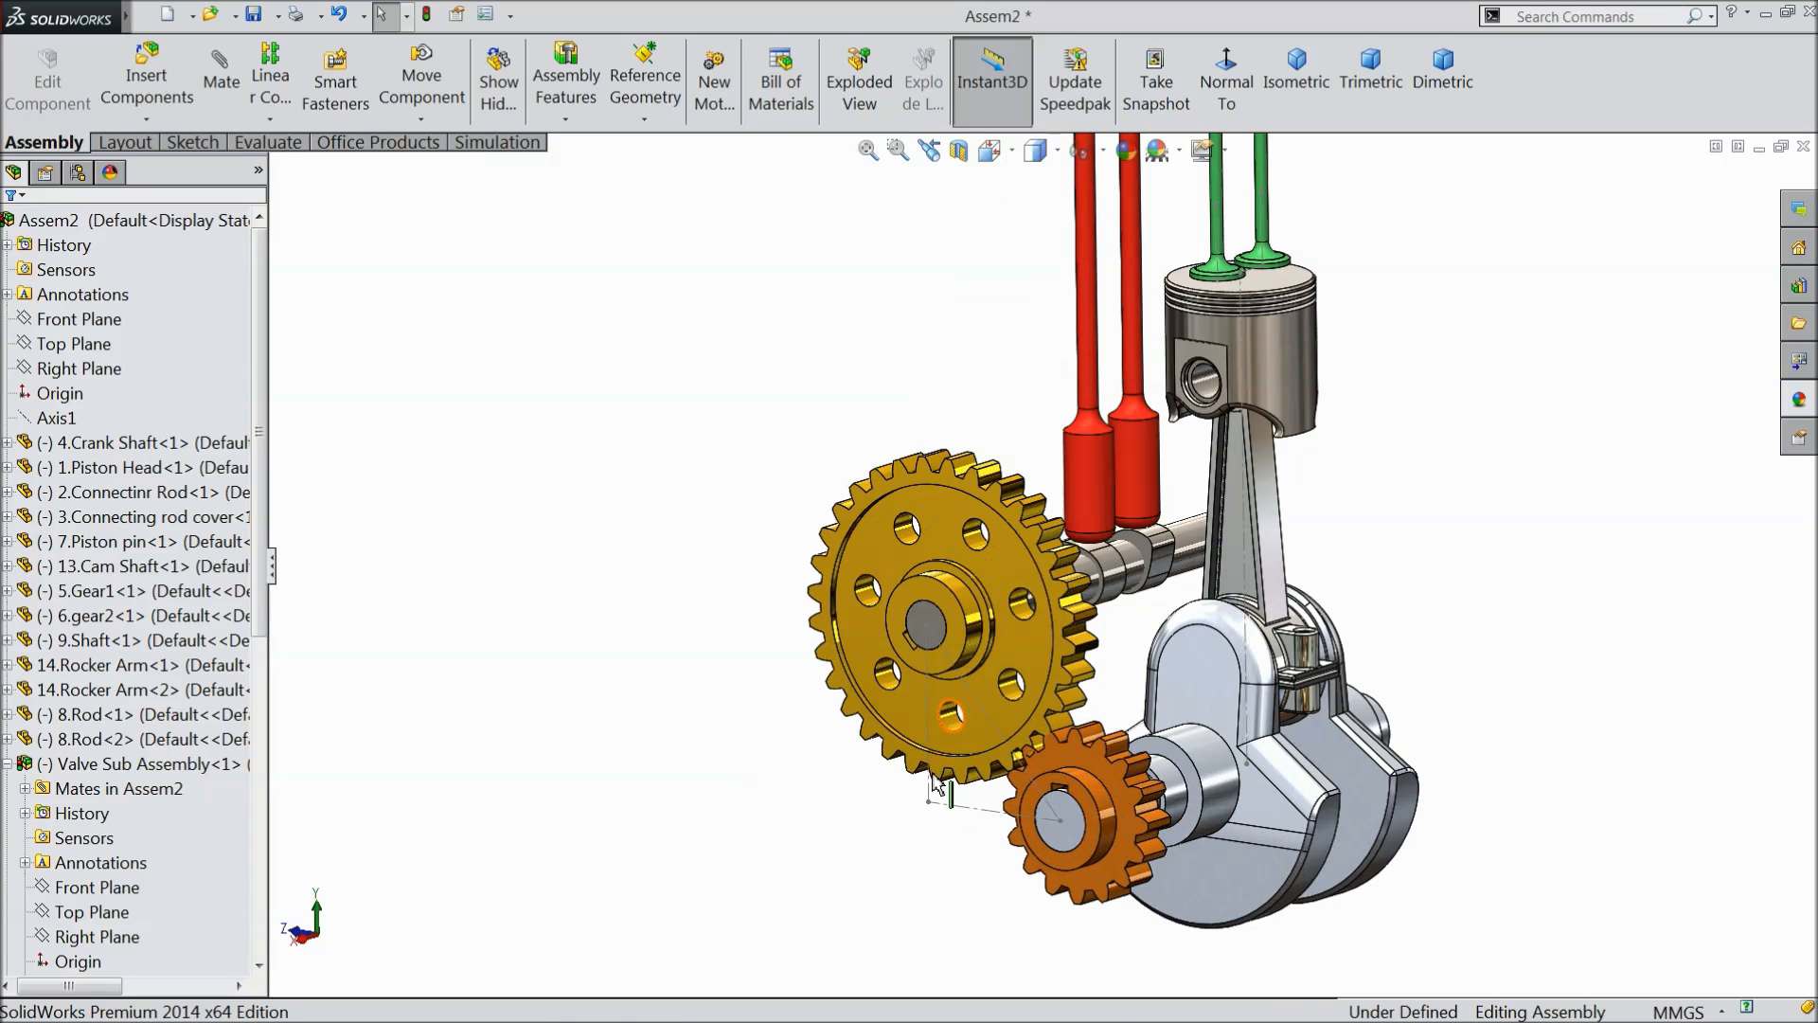
pyautogui.moveTo(256, 652); pyautogui.dragTo(236, 779)
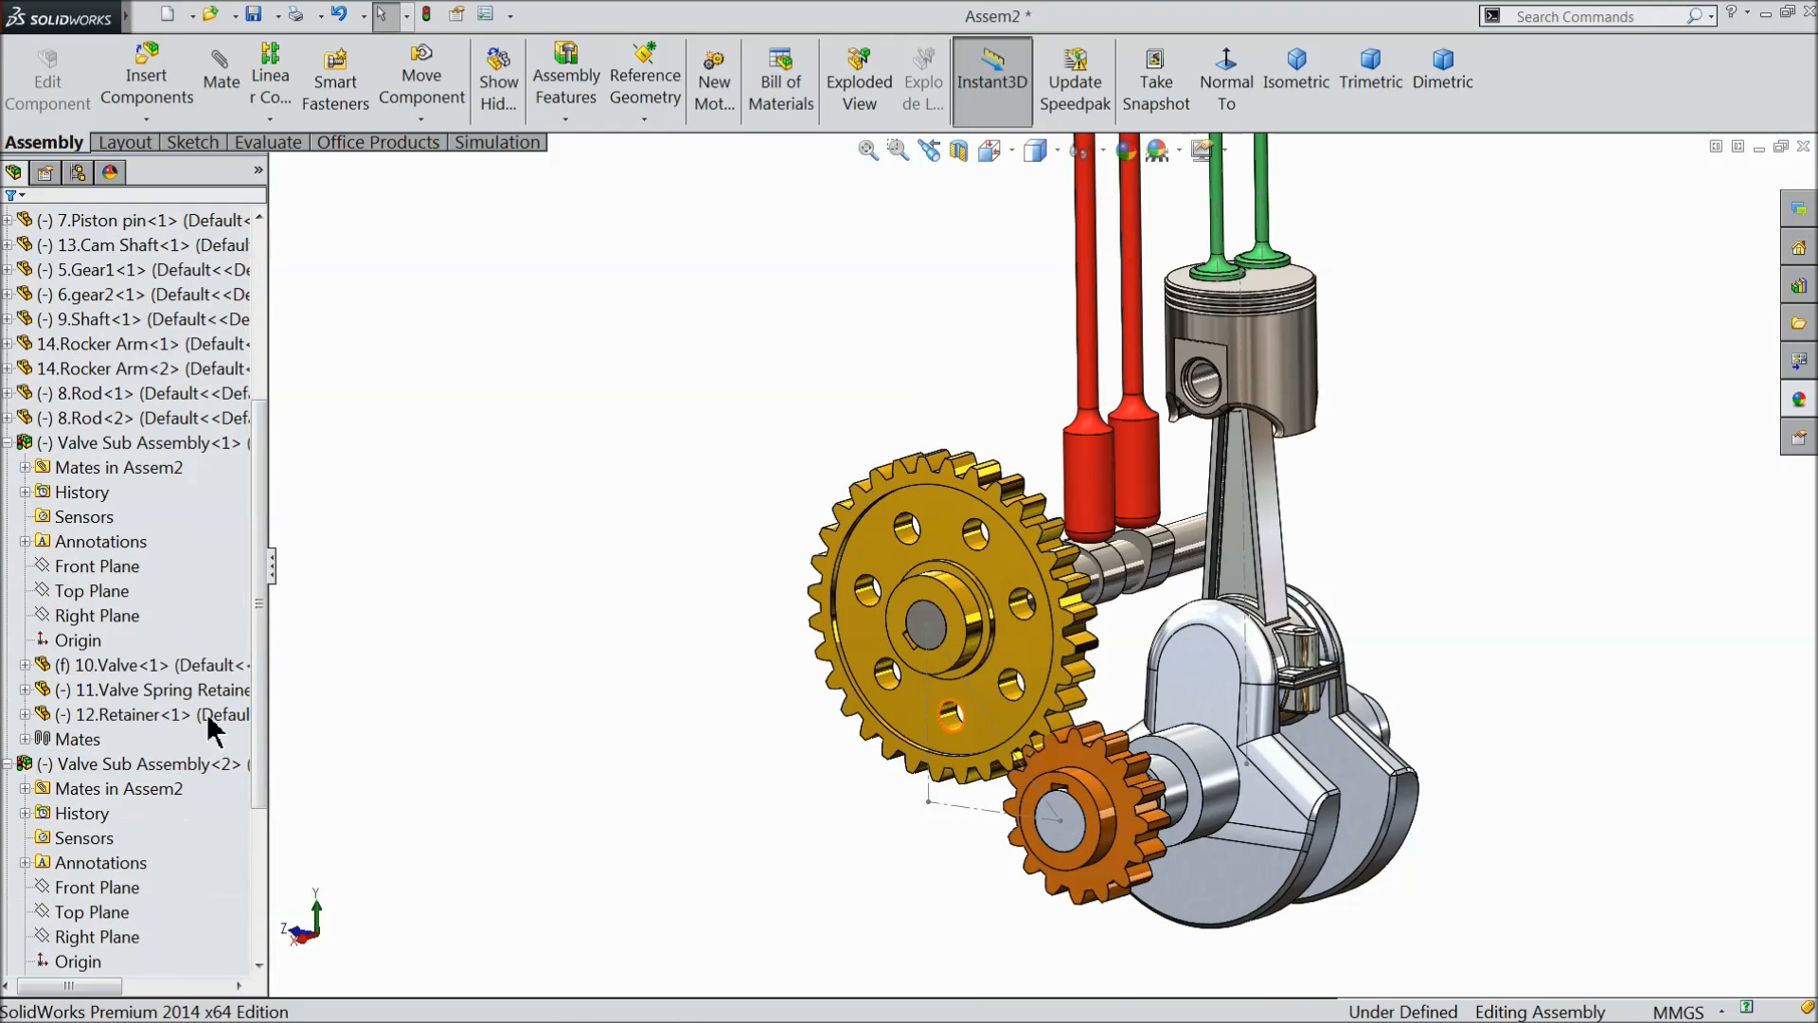
pyautogui.click(8, 441)
pyautogui.click(8, 491)
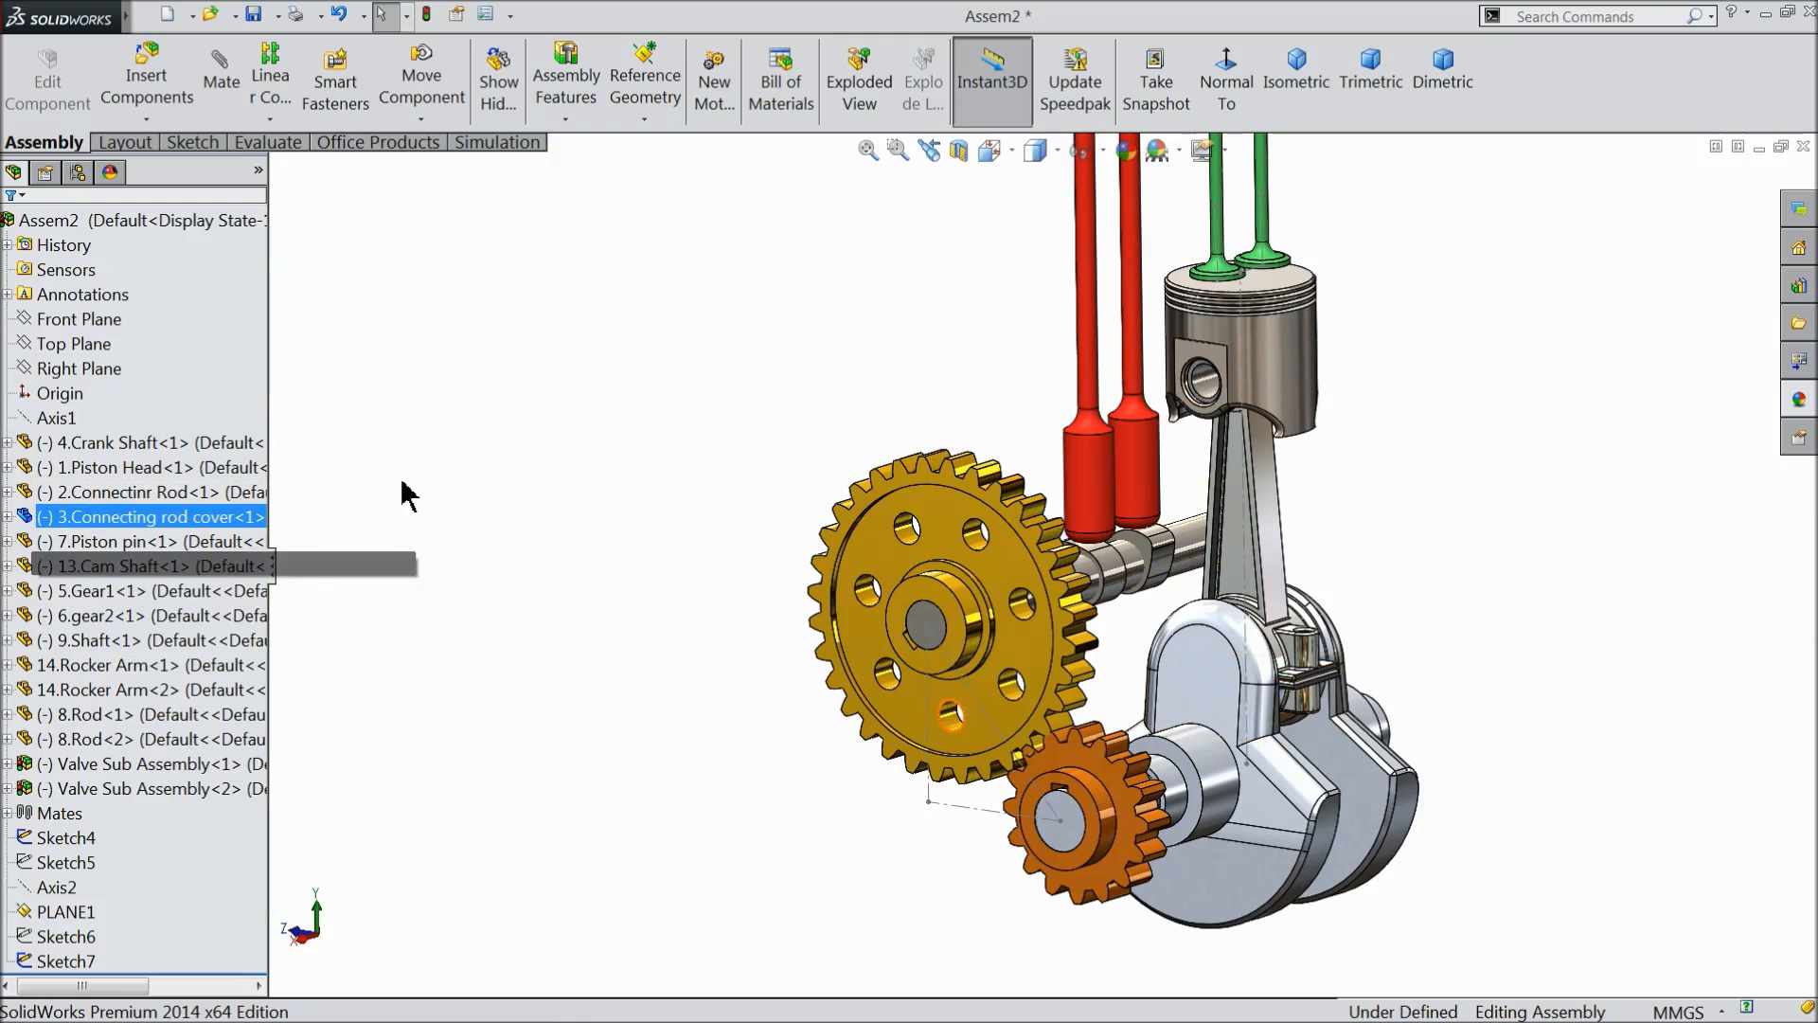
# - Hide the layout sketches Sketch4 at the gears and Sketch7 above the piston
pyautogui.click(28, 839)
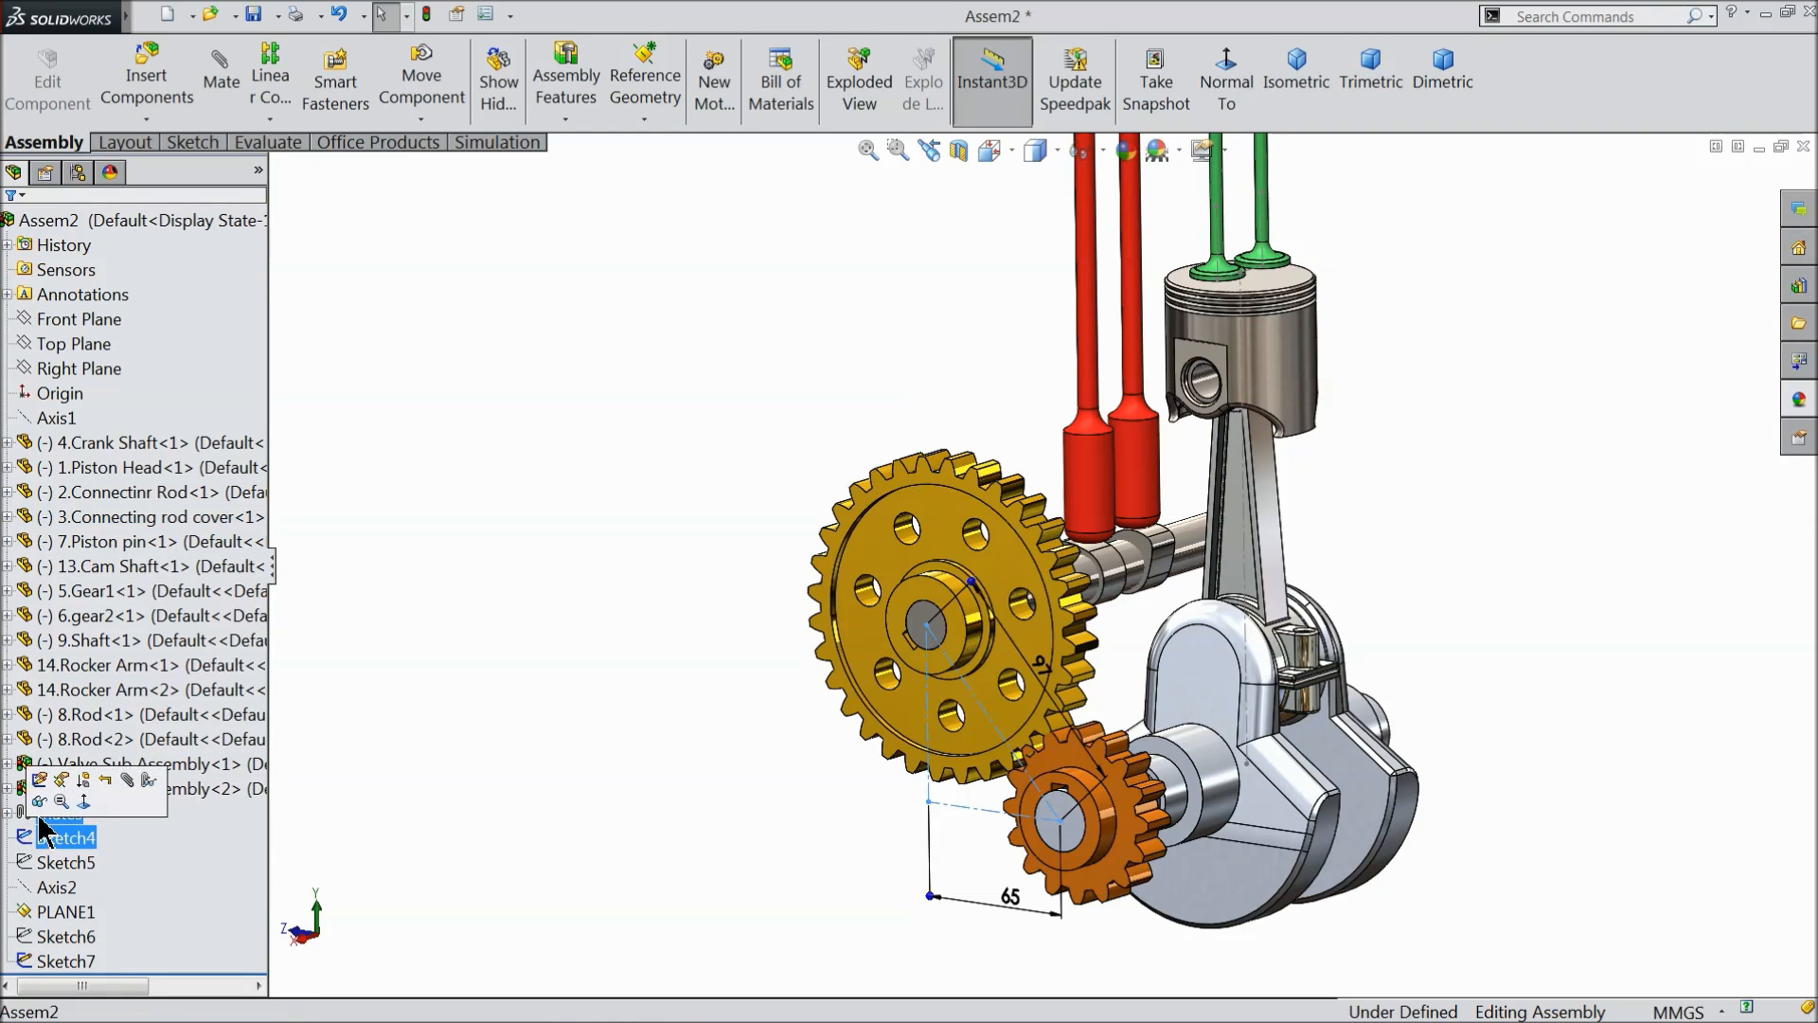
pyautogui.click(39, 803)
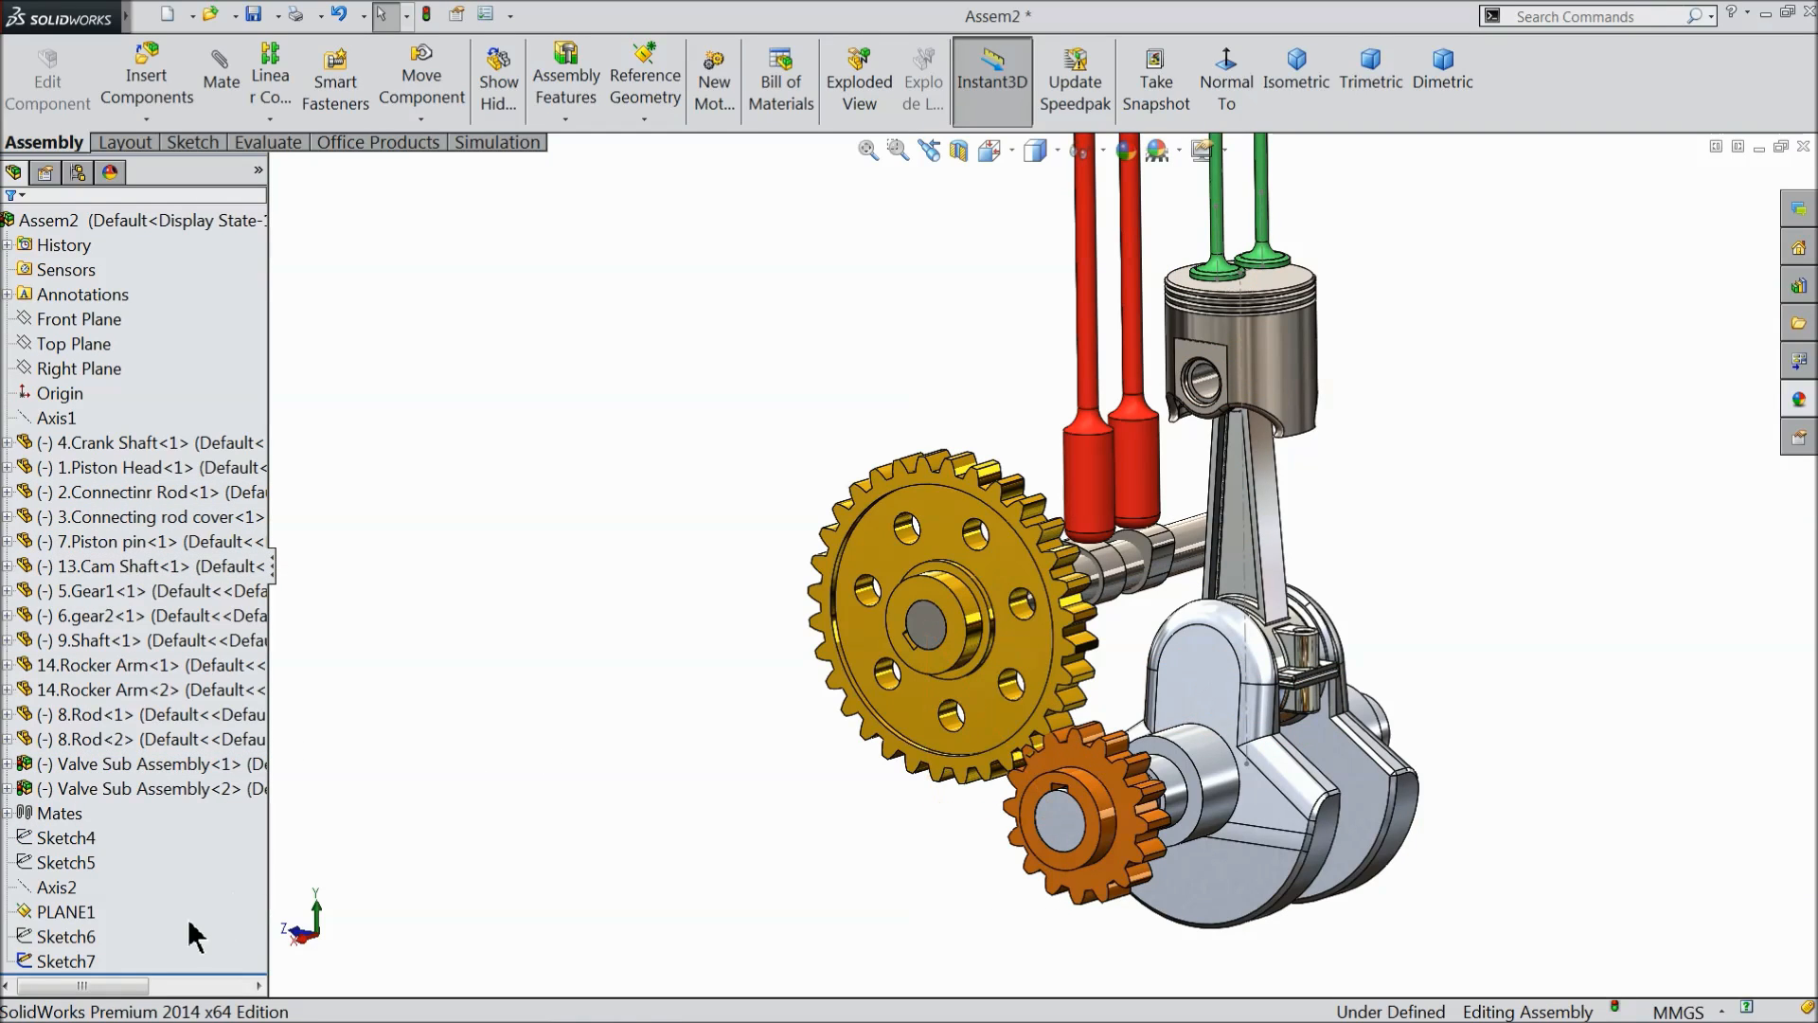
pyautogui.click(38, 959)
pyautogui.click(39, 924)
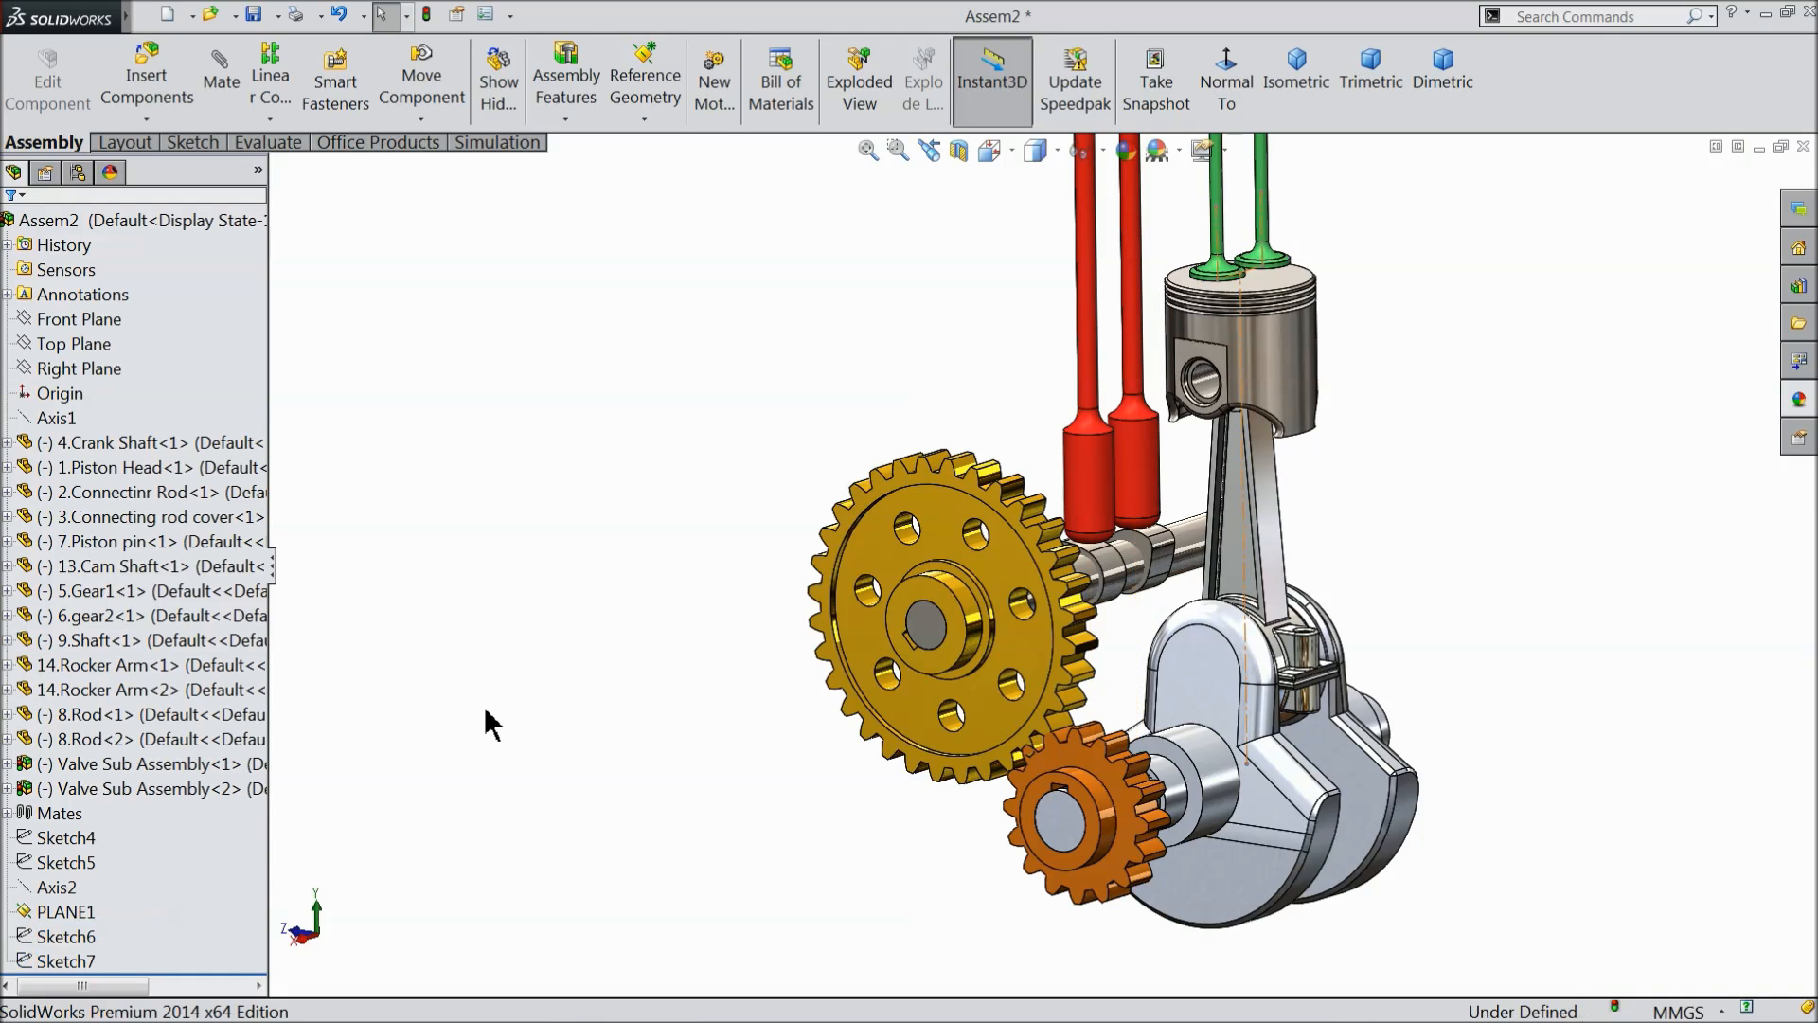
pyautogui.moveTo(589, 662); pyautogui.dragTo(739, 705, button='middle')
pyautogui.scroll(-3, 1089, 677)
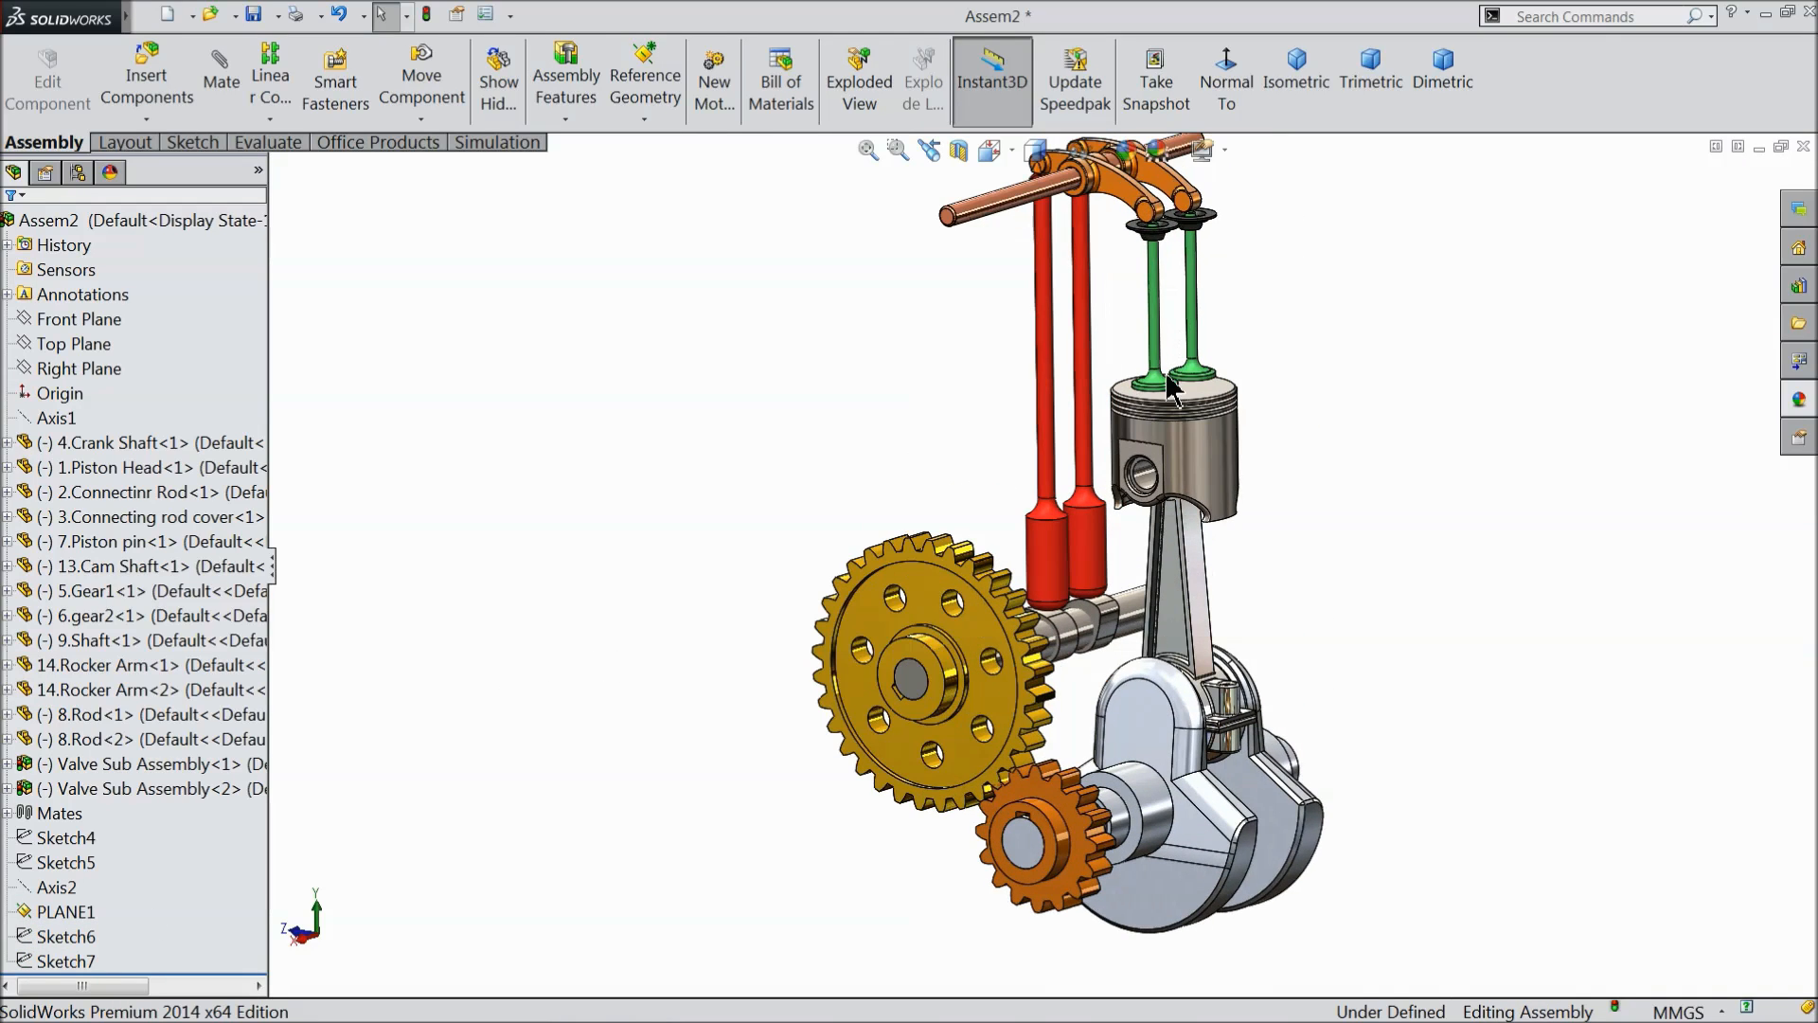
# - View the crank shaft's end face head-on and rotate the large gear until its teeth mesh cleanly with the small gear
pyautogui.moveTo(1076, 743); pyautogui.dragTo(1179, 696, button='middle')
pyautogui.scroll(-3, 1142, 841)
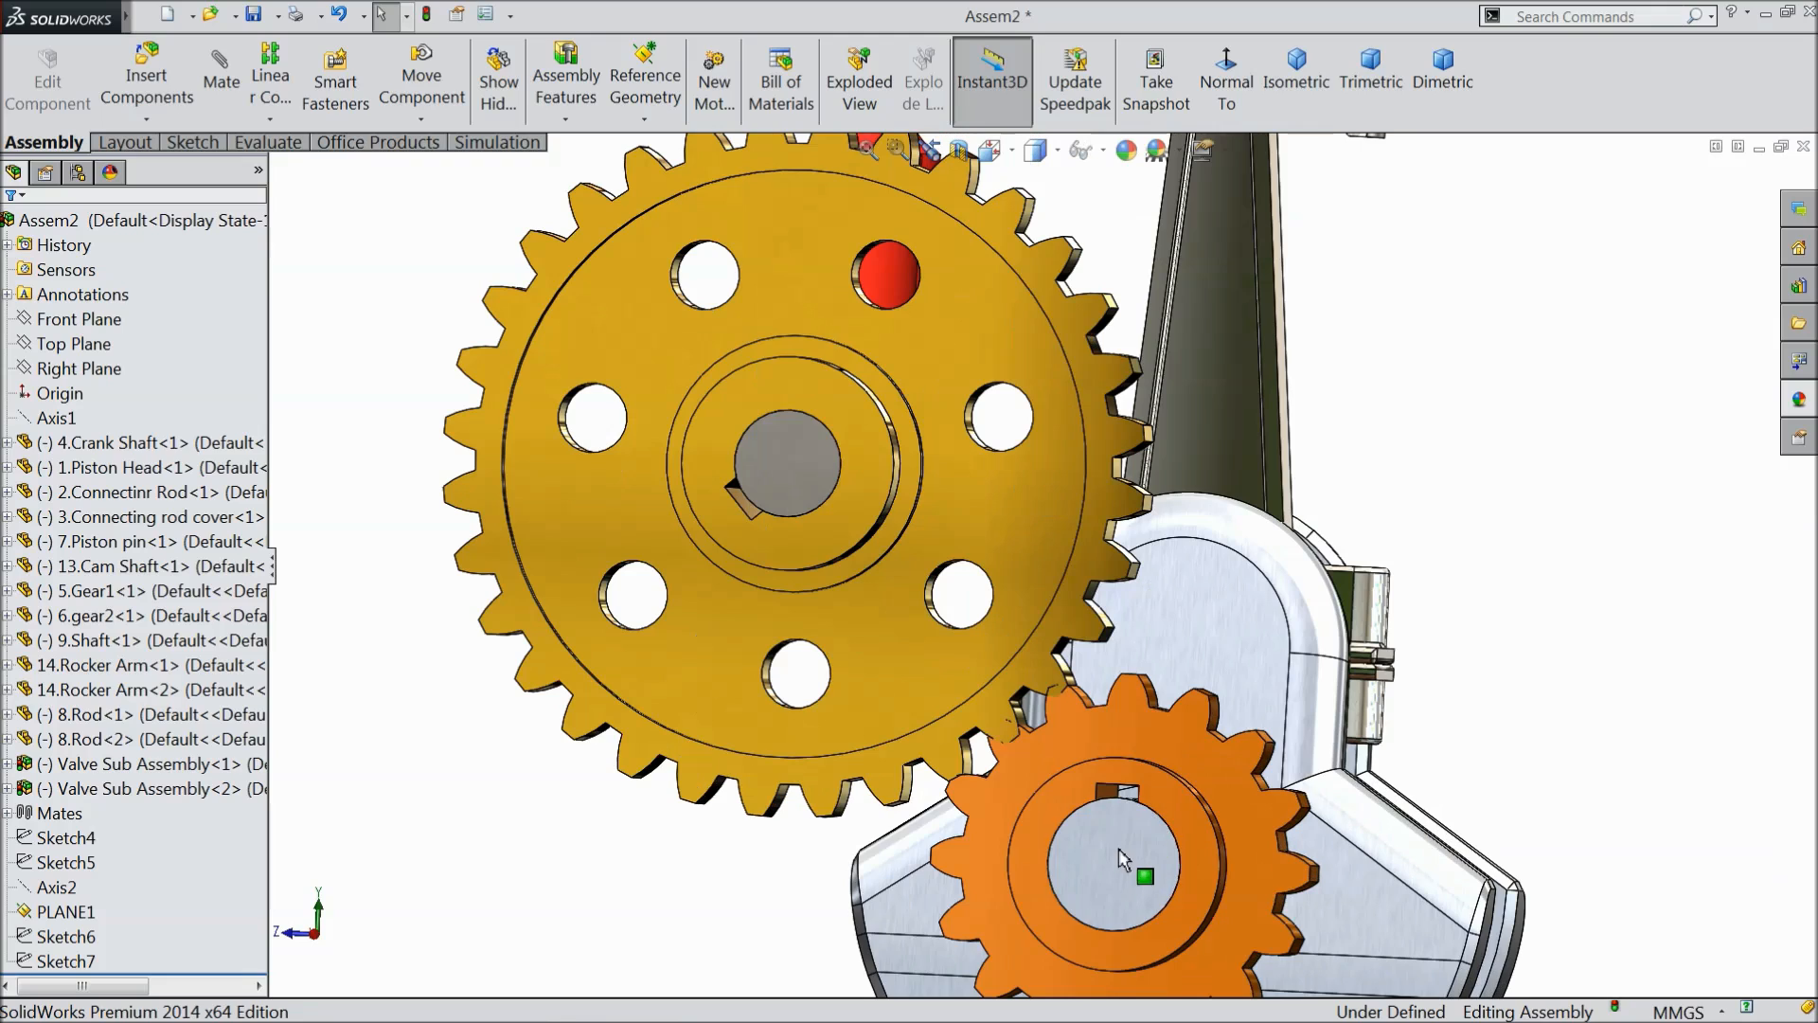
pyautogui.click(1118, 862)
pyautogui.click(1227, 83)
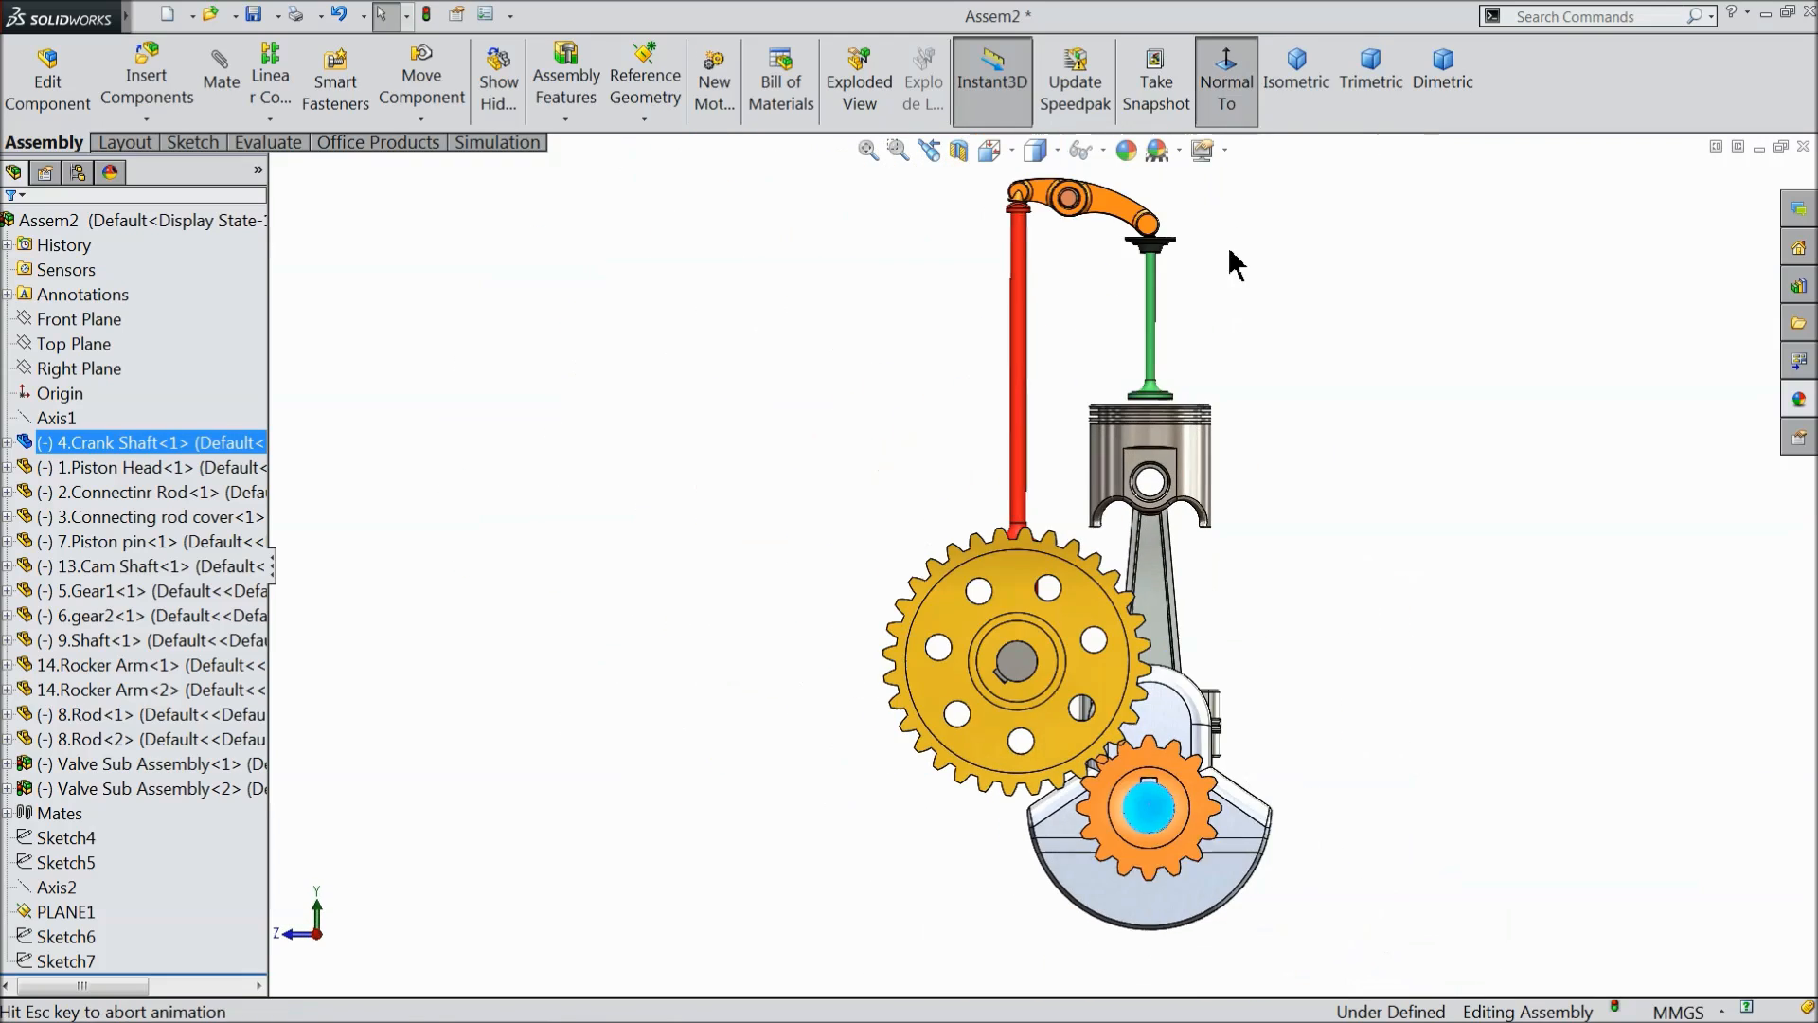
pyautogui.scroll(-3, 1129, 632)
pyautogui.scroll(-2, 1128, 633)
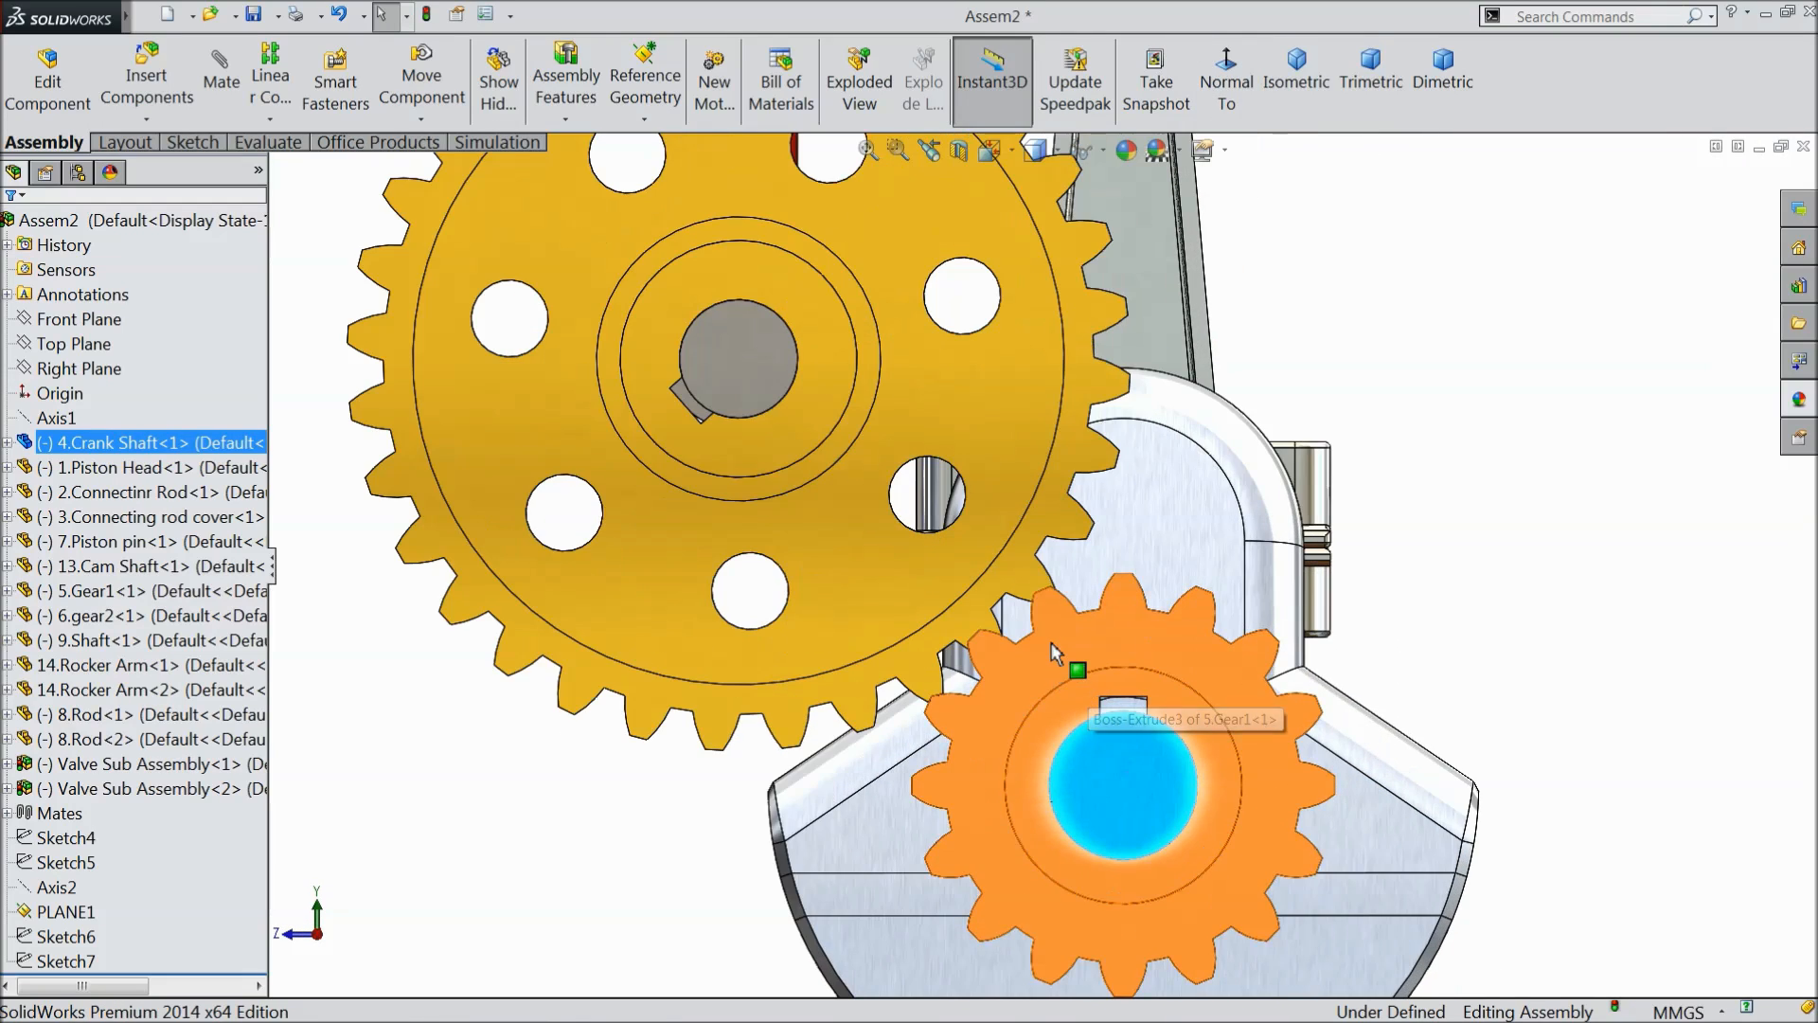
pyautogui.scroll(-2, 1051, 642)
pyautogui.moveTo(971, 672); pyautogui.dragTo(926, 708)
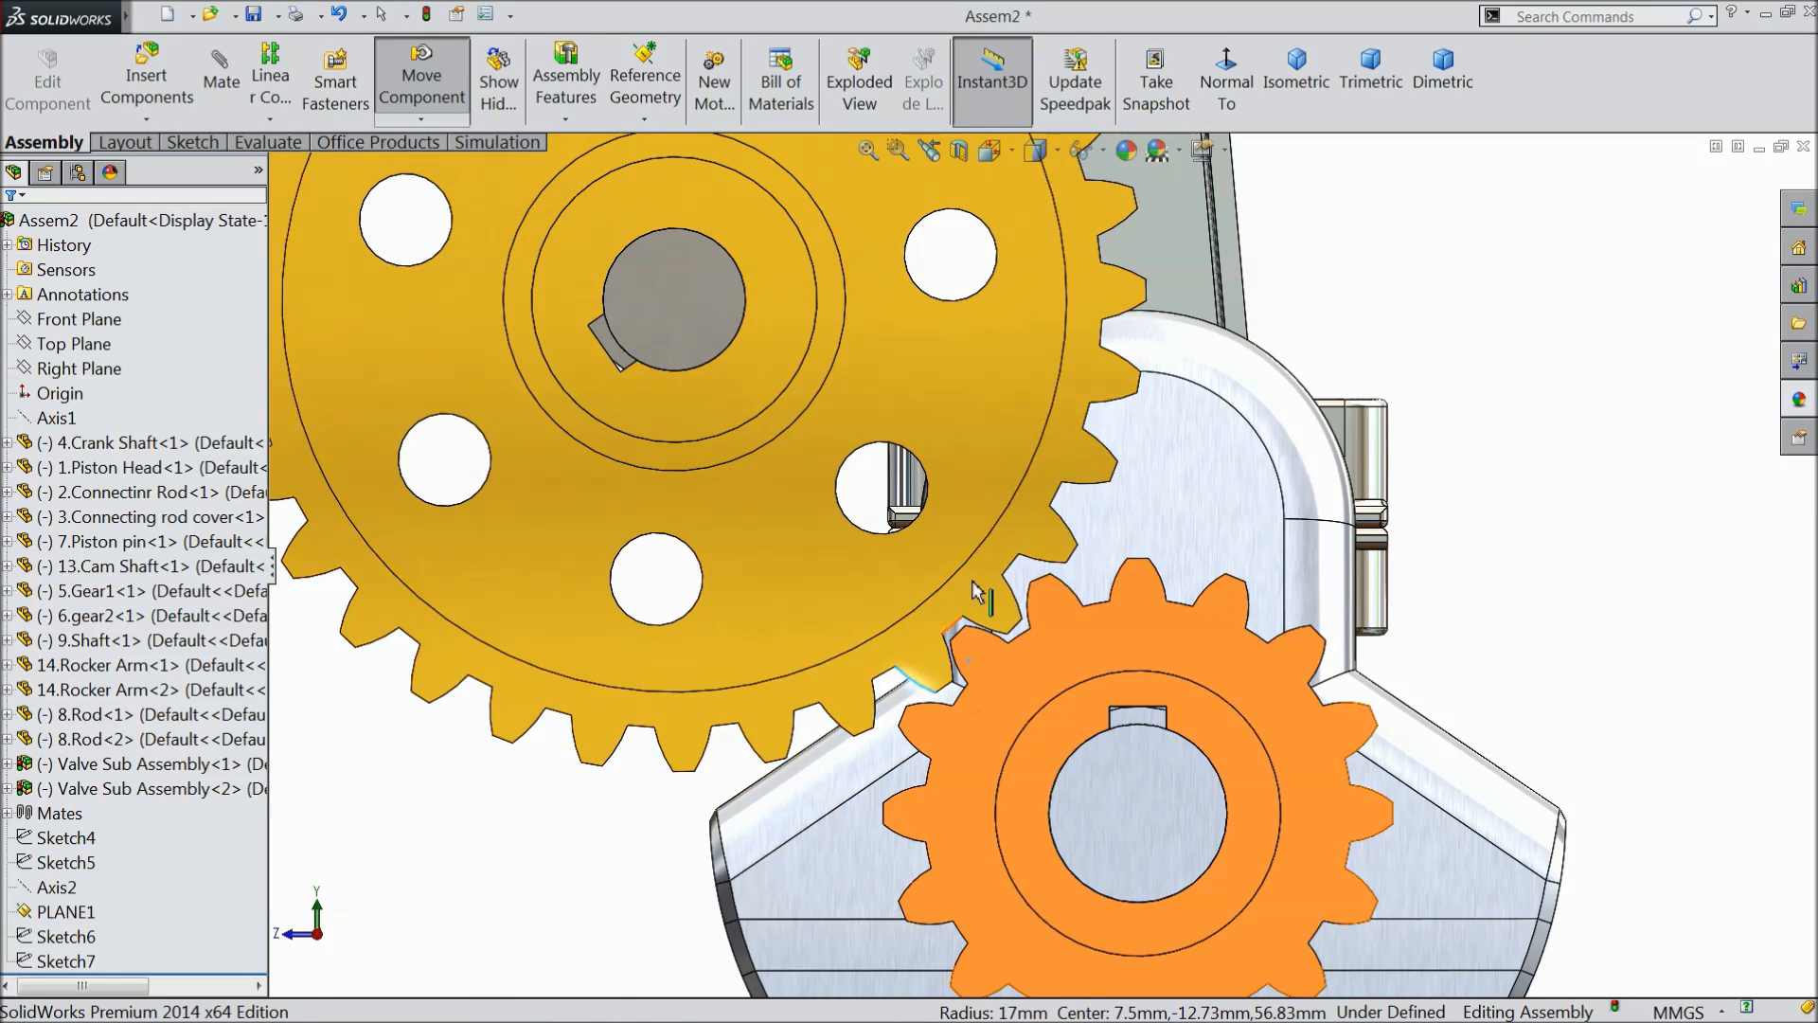
pyautogui.scroll(-4, 975, 599)
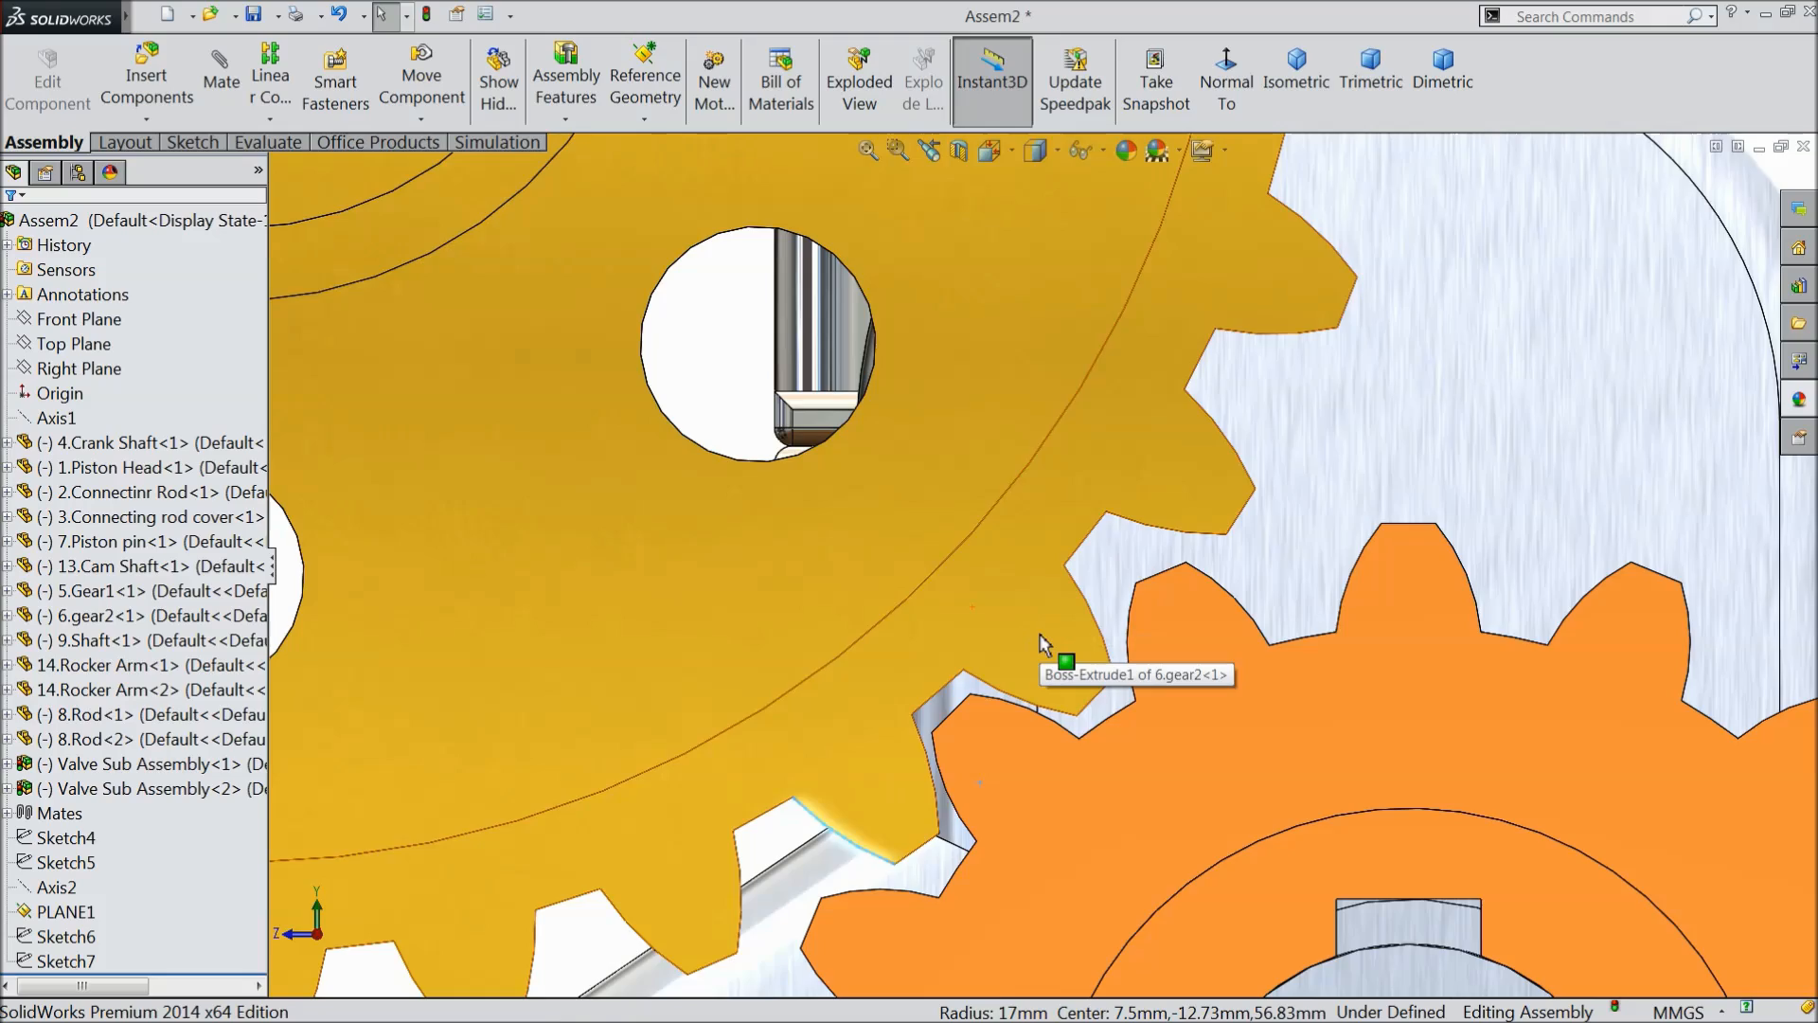
pyautogui.scroll(5, 1042, 653)
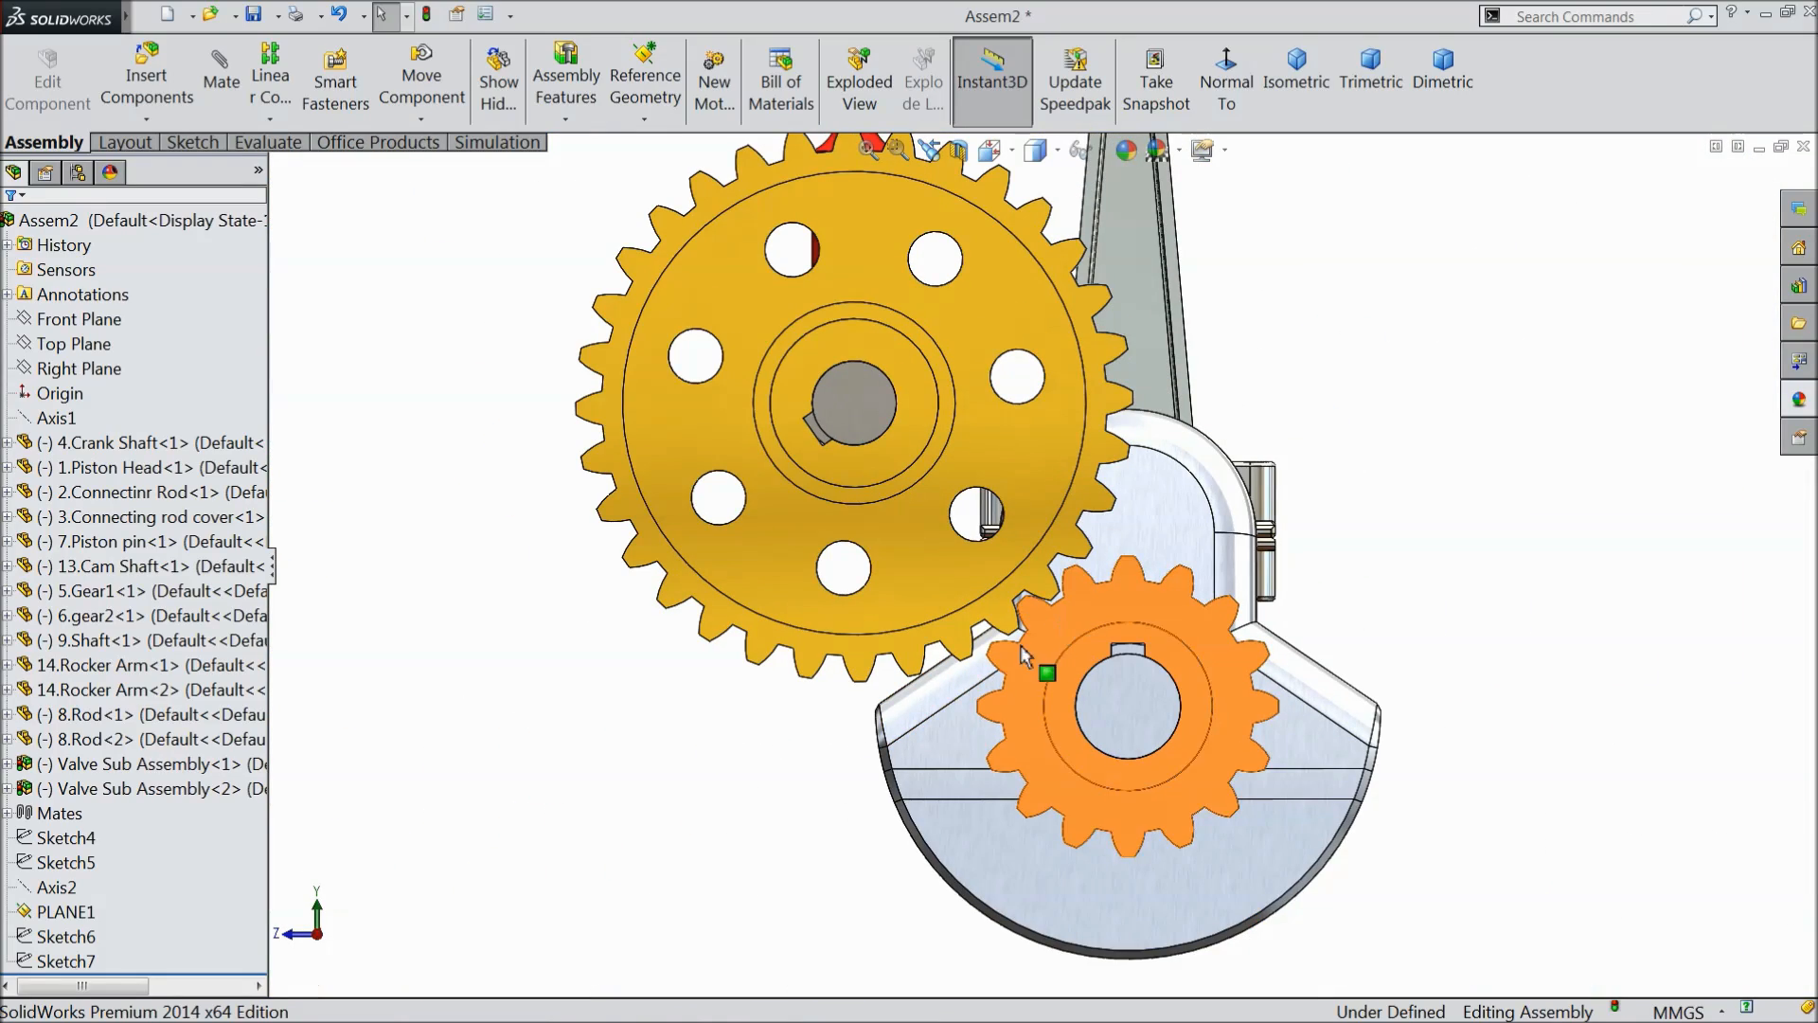
# - Add a mechanical gear mate between the hub faces of the small and large gears with a ratio of 20 mm to 40 mm
pyautogui.moveTo(751, 742); pyautogui.dragTo(701, 762, button='middle')
pyautogui.scroll(1, 1089, 476)
pyautogui.scroll(-2, 1161, 308)
pyautogui.scroll(1, 1157, 345)
pyautogui.scroll(-1, 1159, 349)
pyautogui.scroll(-1, 1111, 516)
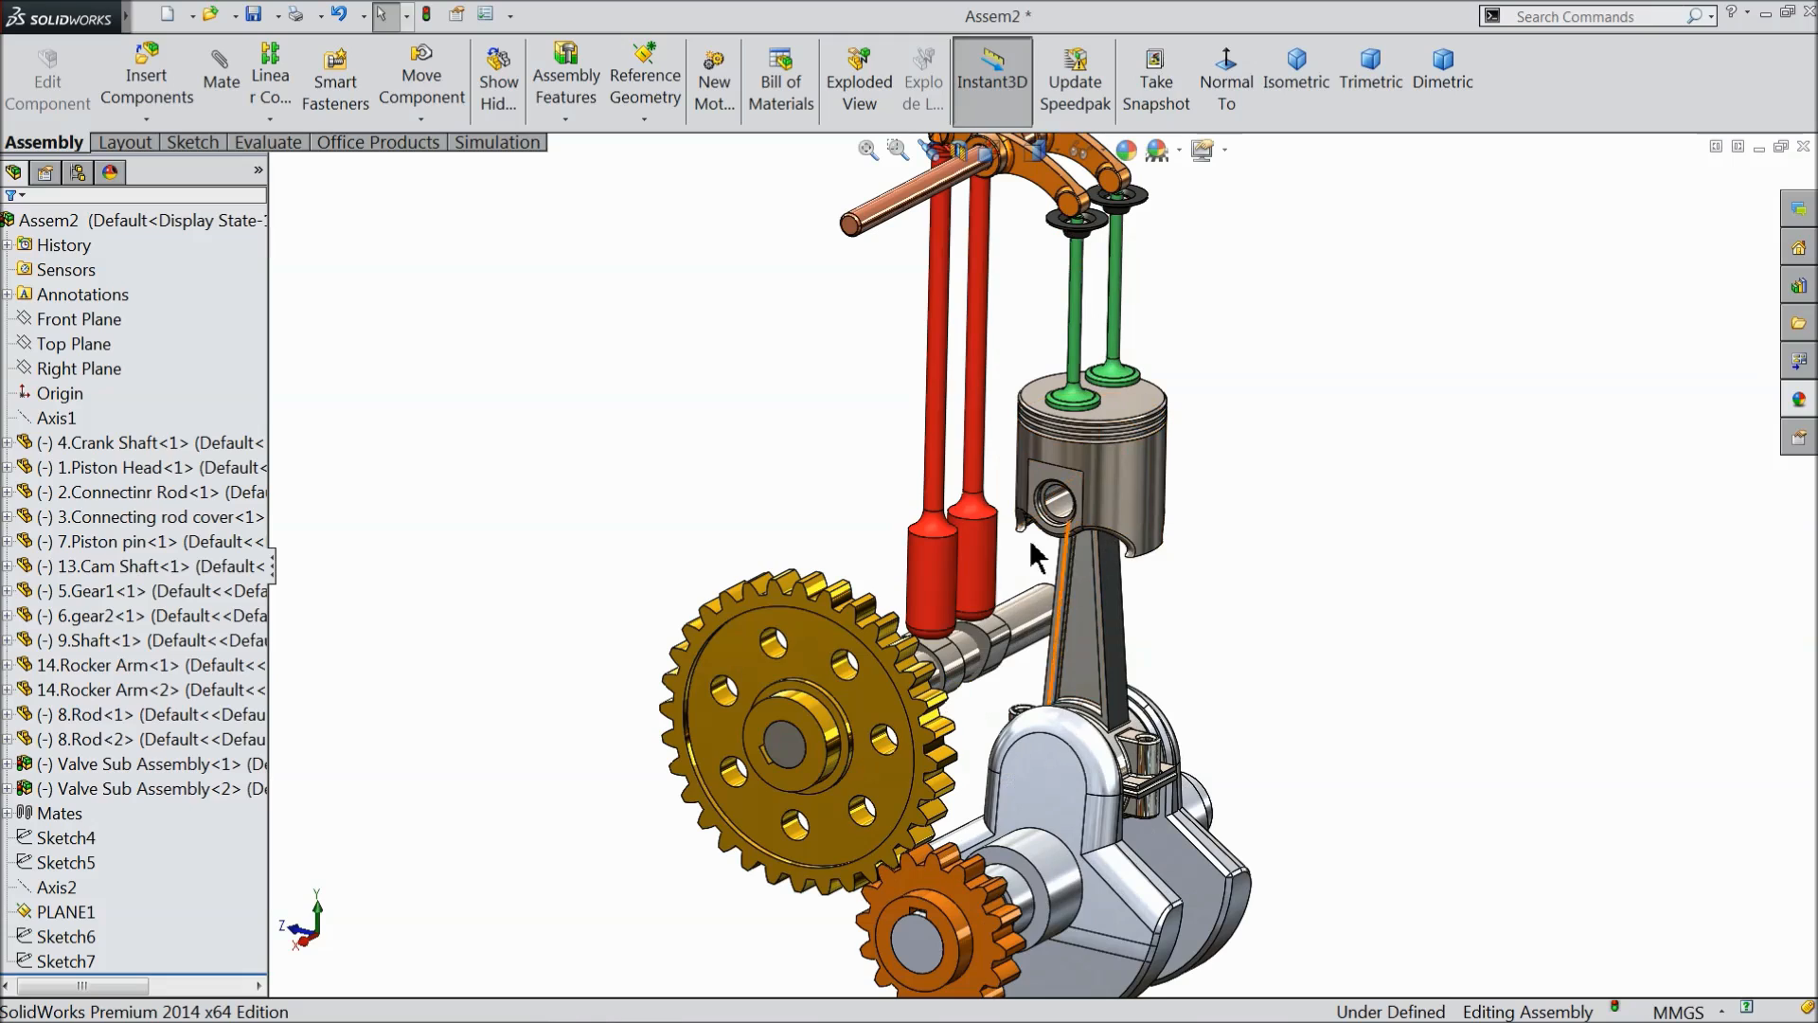
pyautogui.scroll(1, 1051, 535)
pyautogui.scroll(-1, 1016, 739)
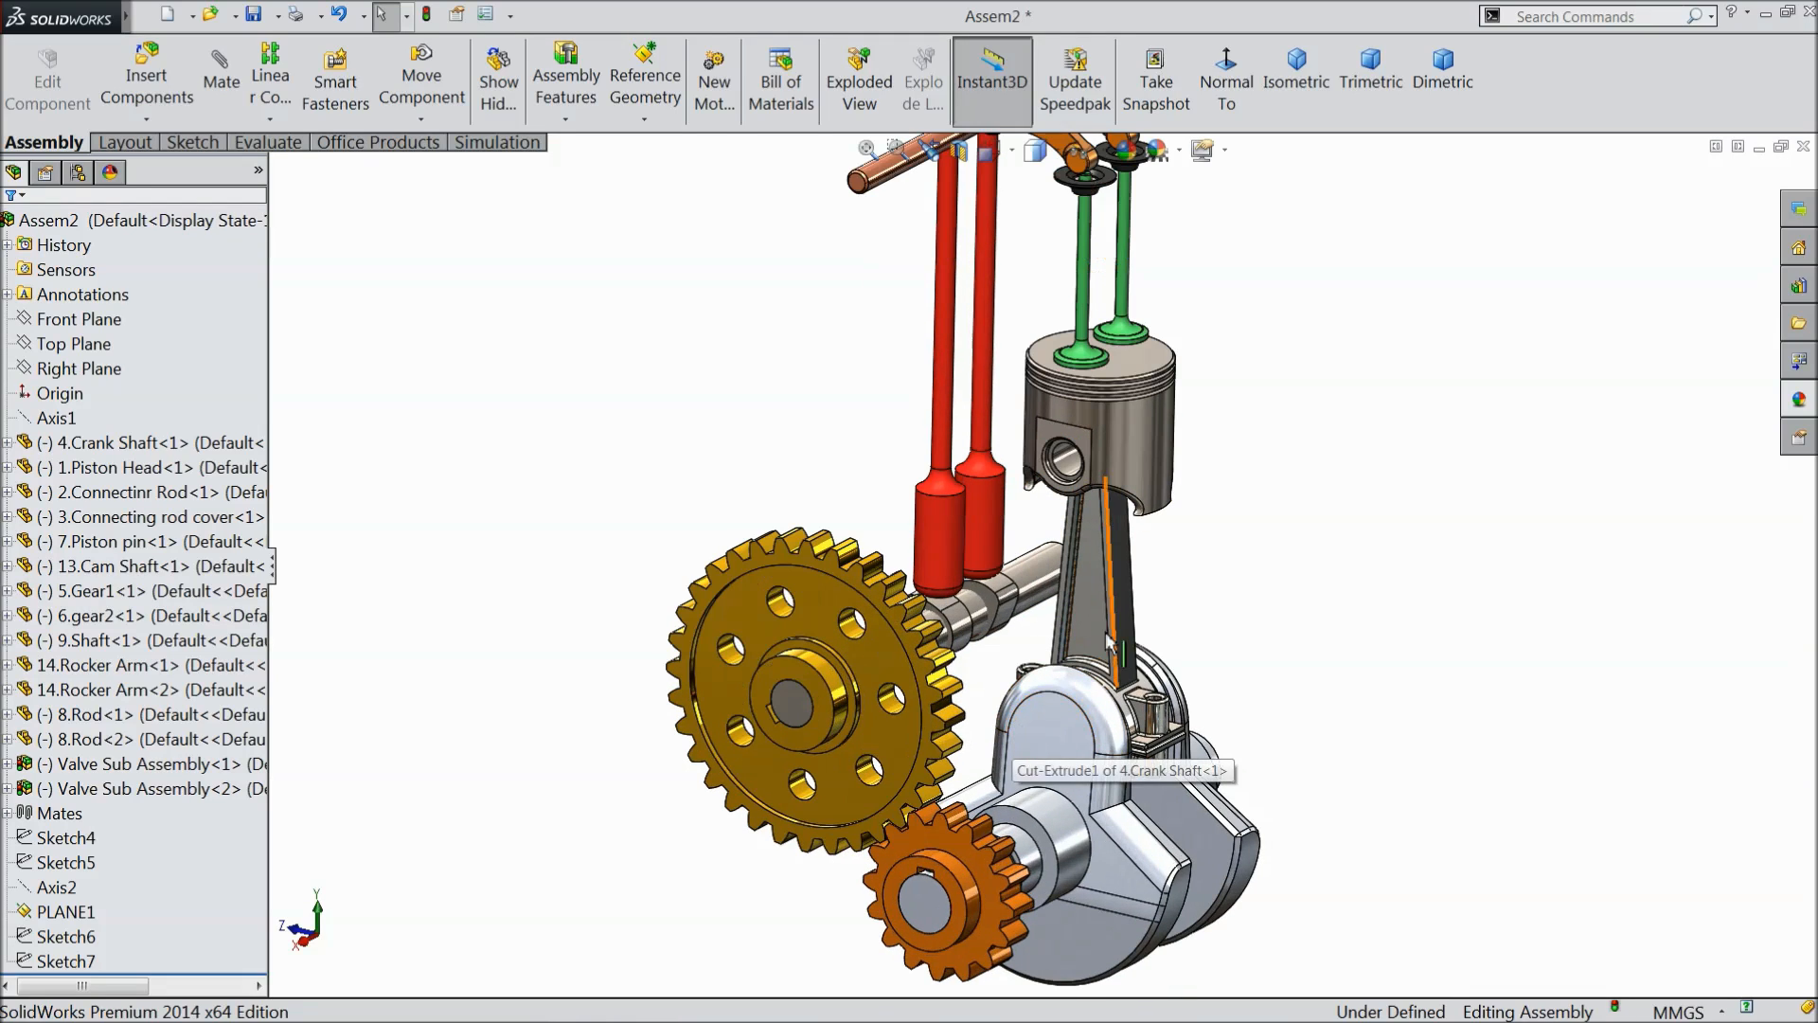
pyautogui.click(225, 84)
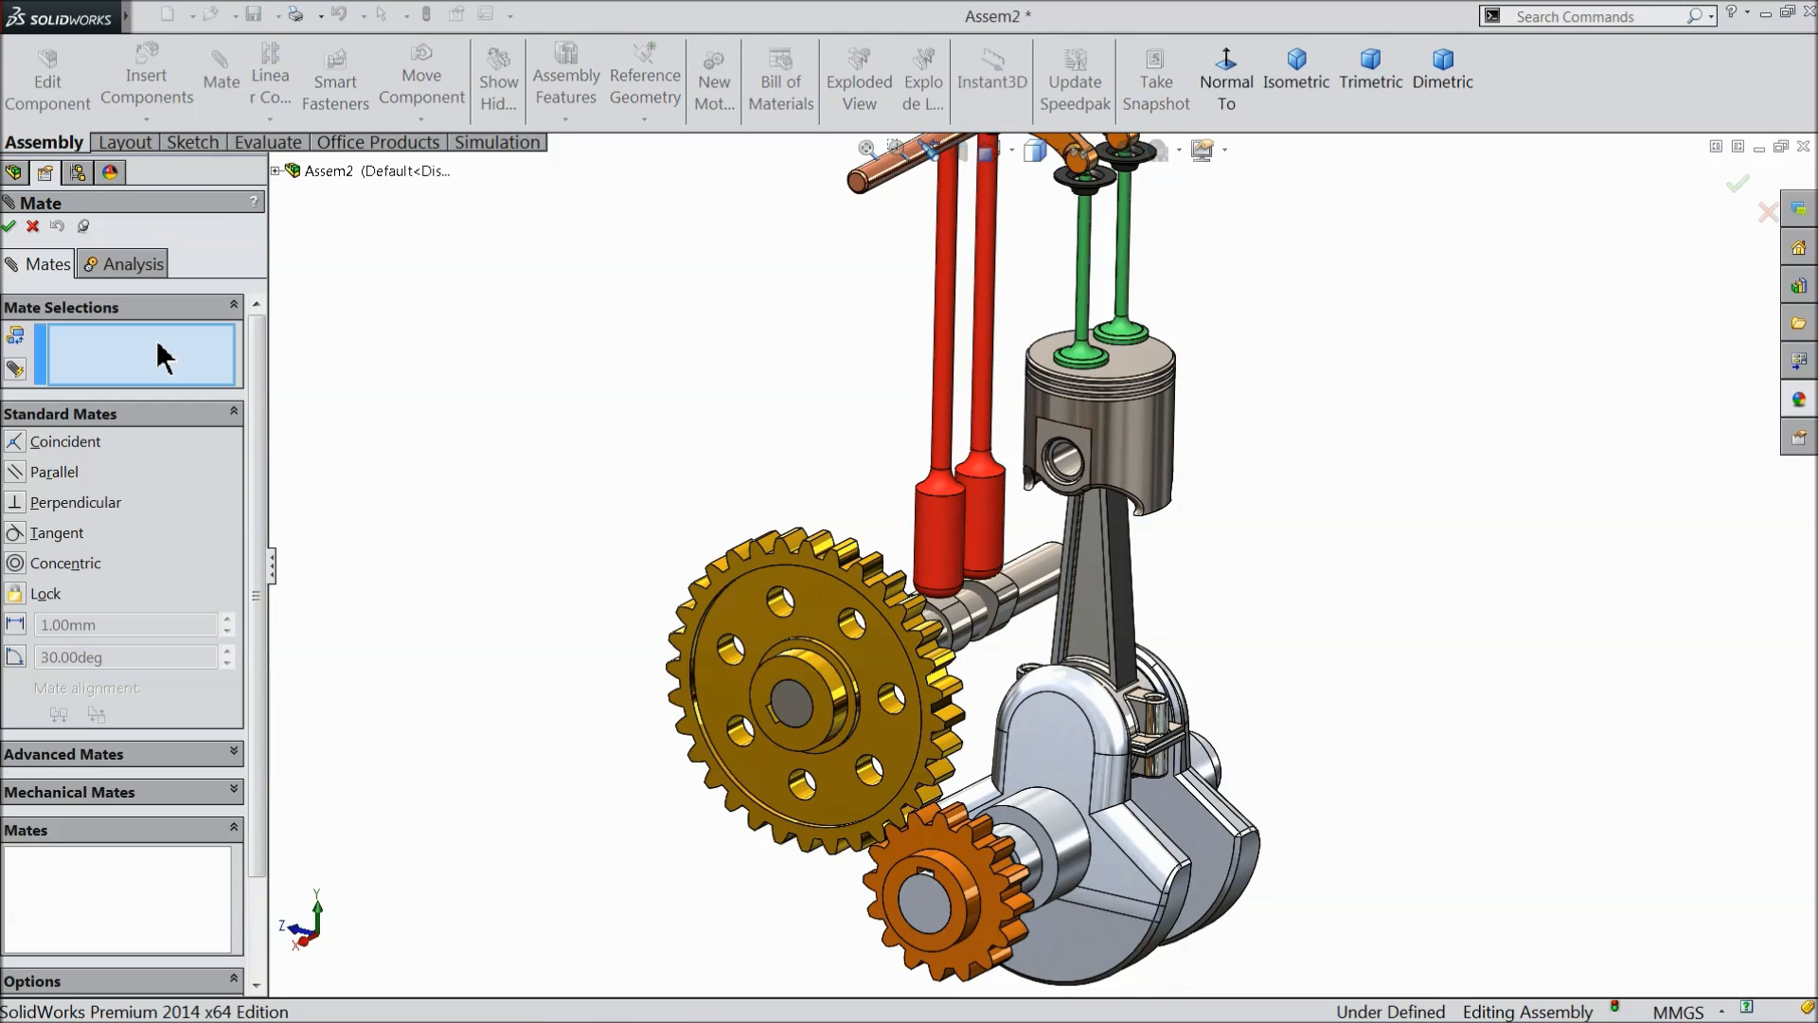
pyautogui.click(68, 791)
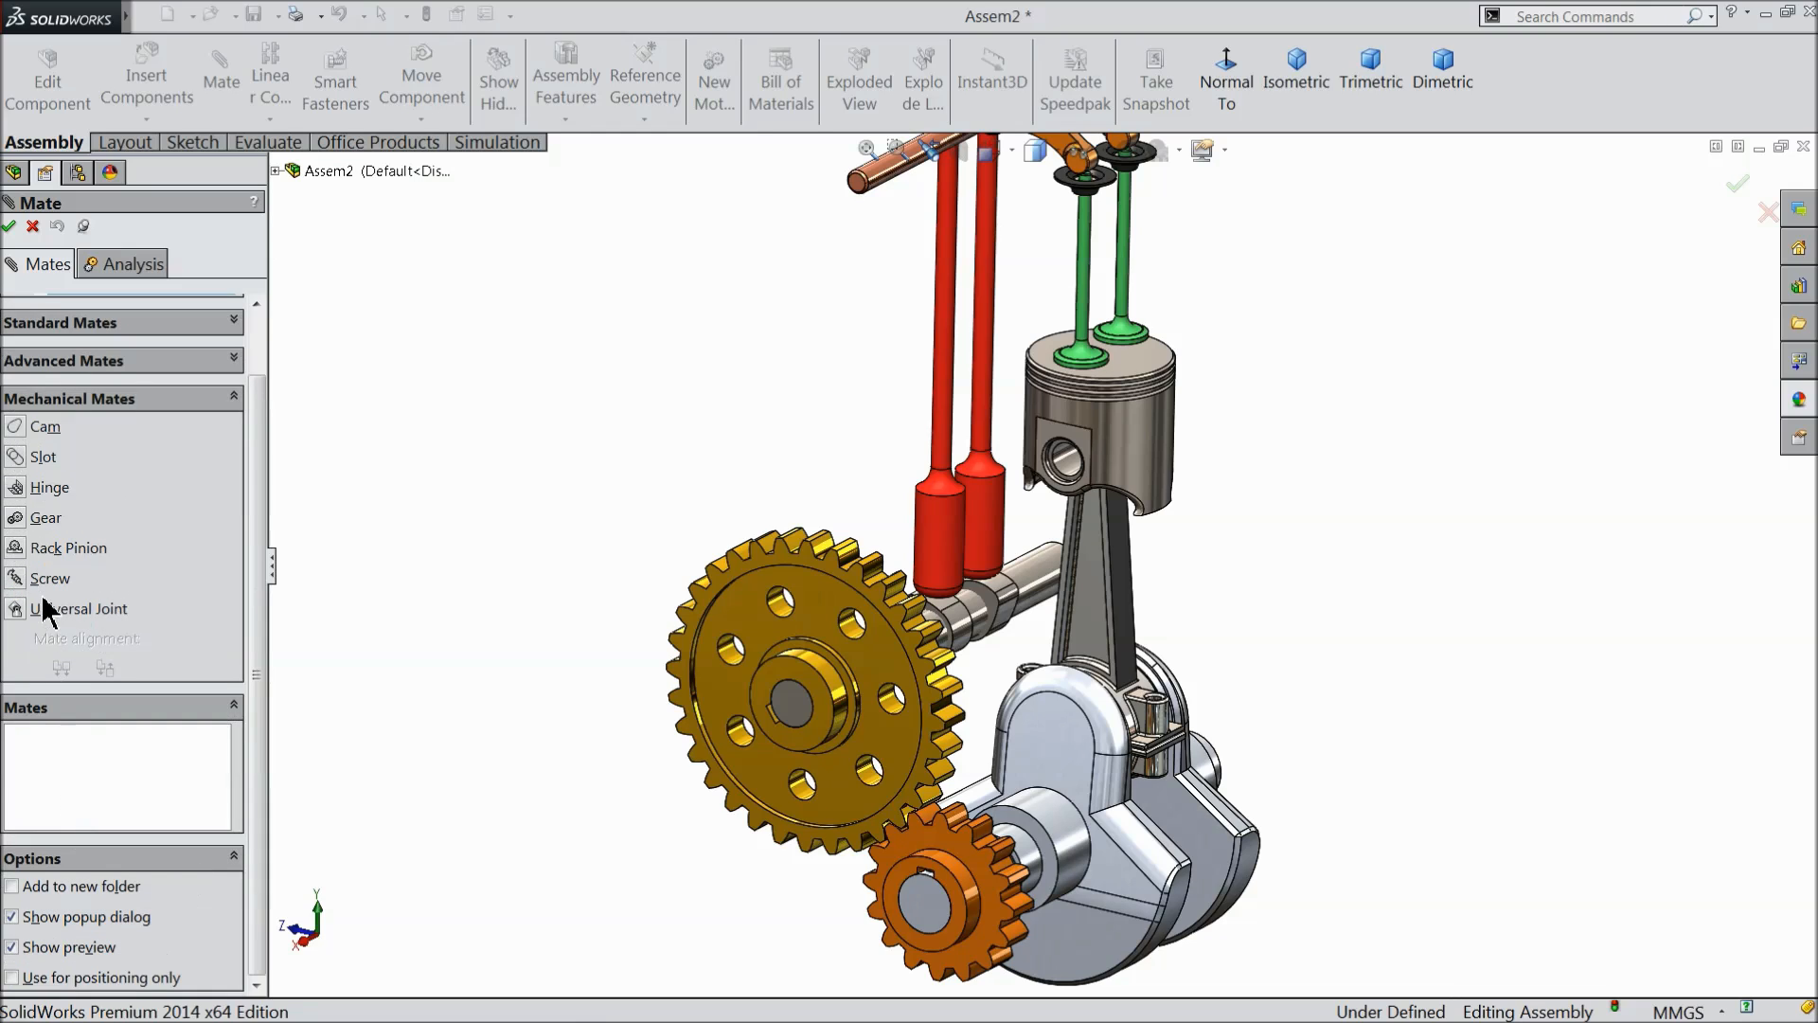
pyautogui.click(16, 519)
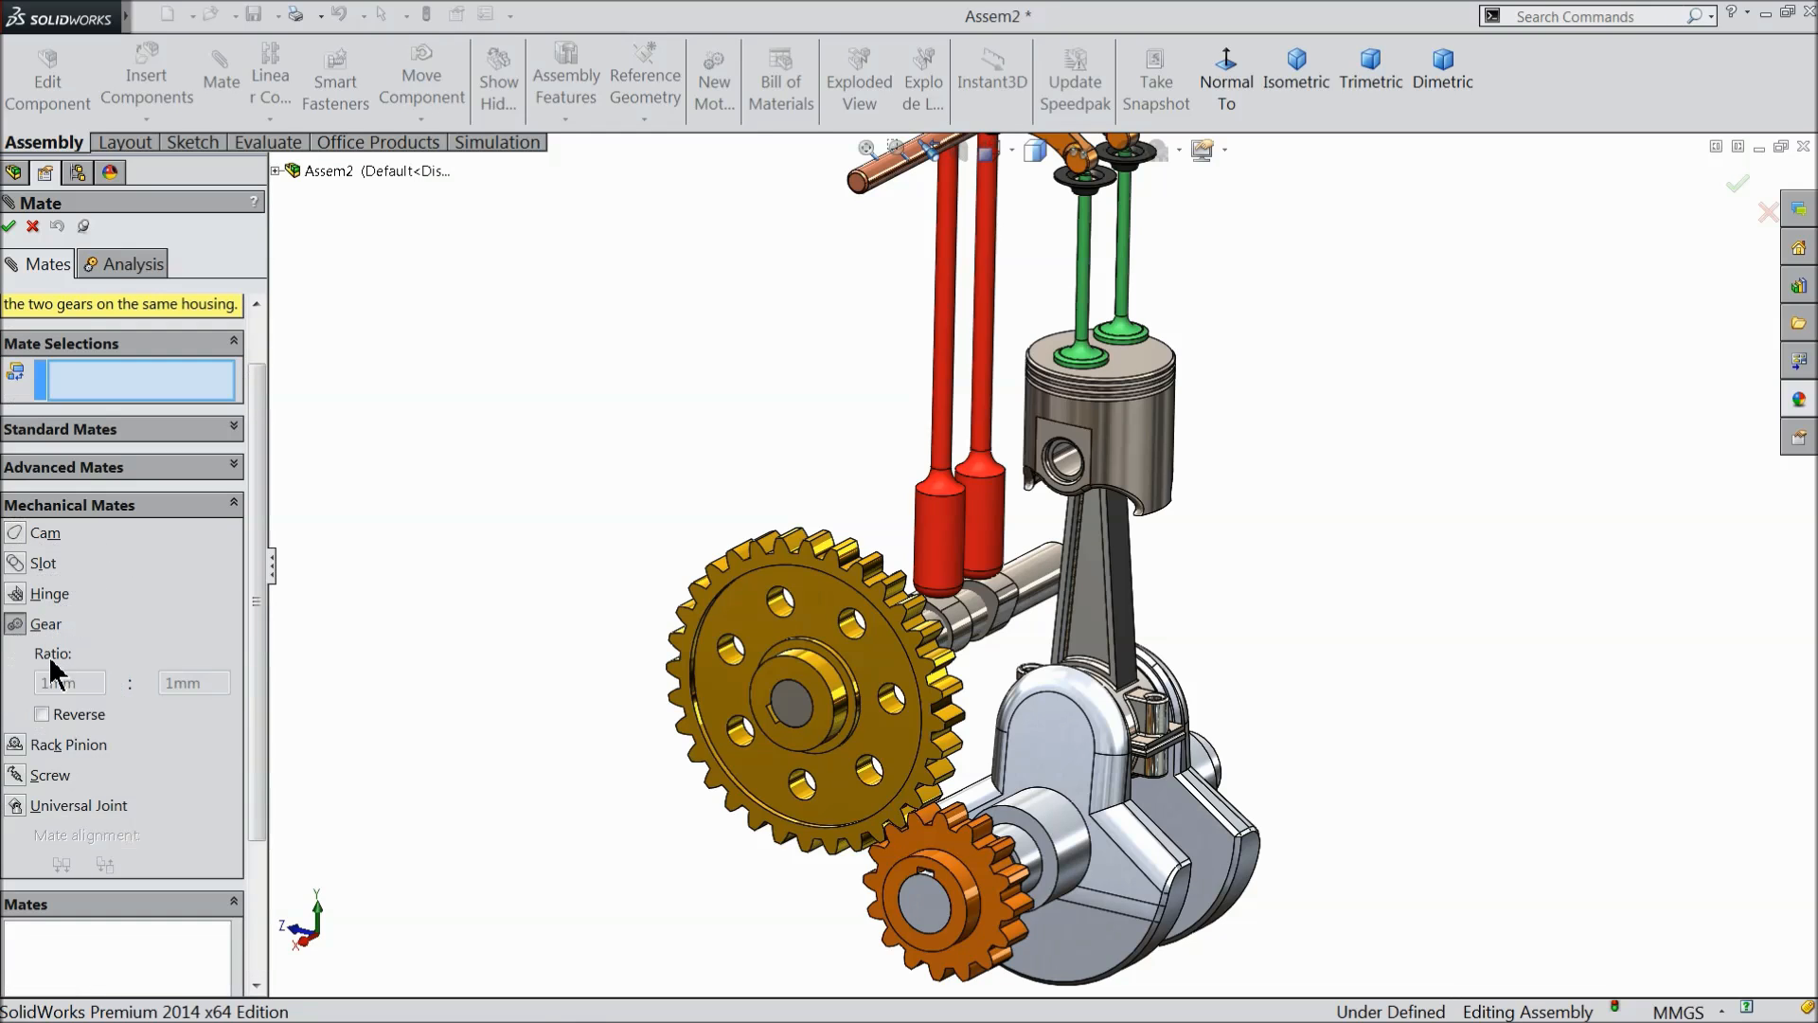
pyautogui.scroll(1, 260, 467)
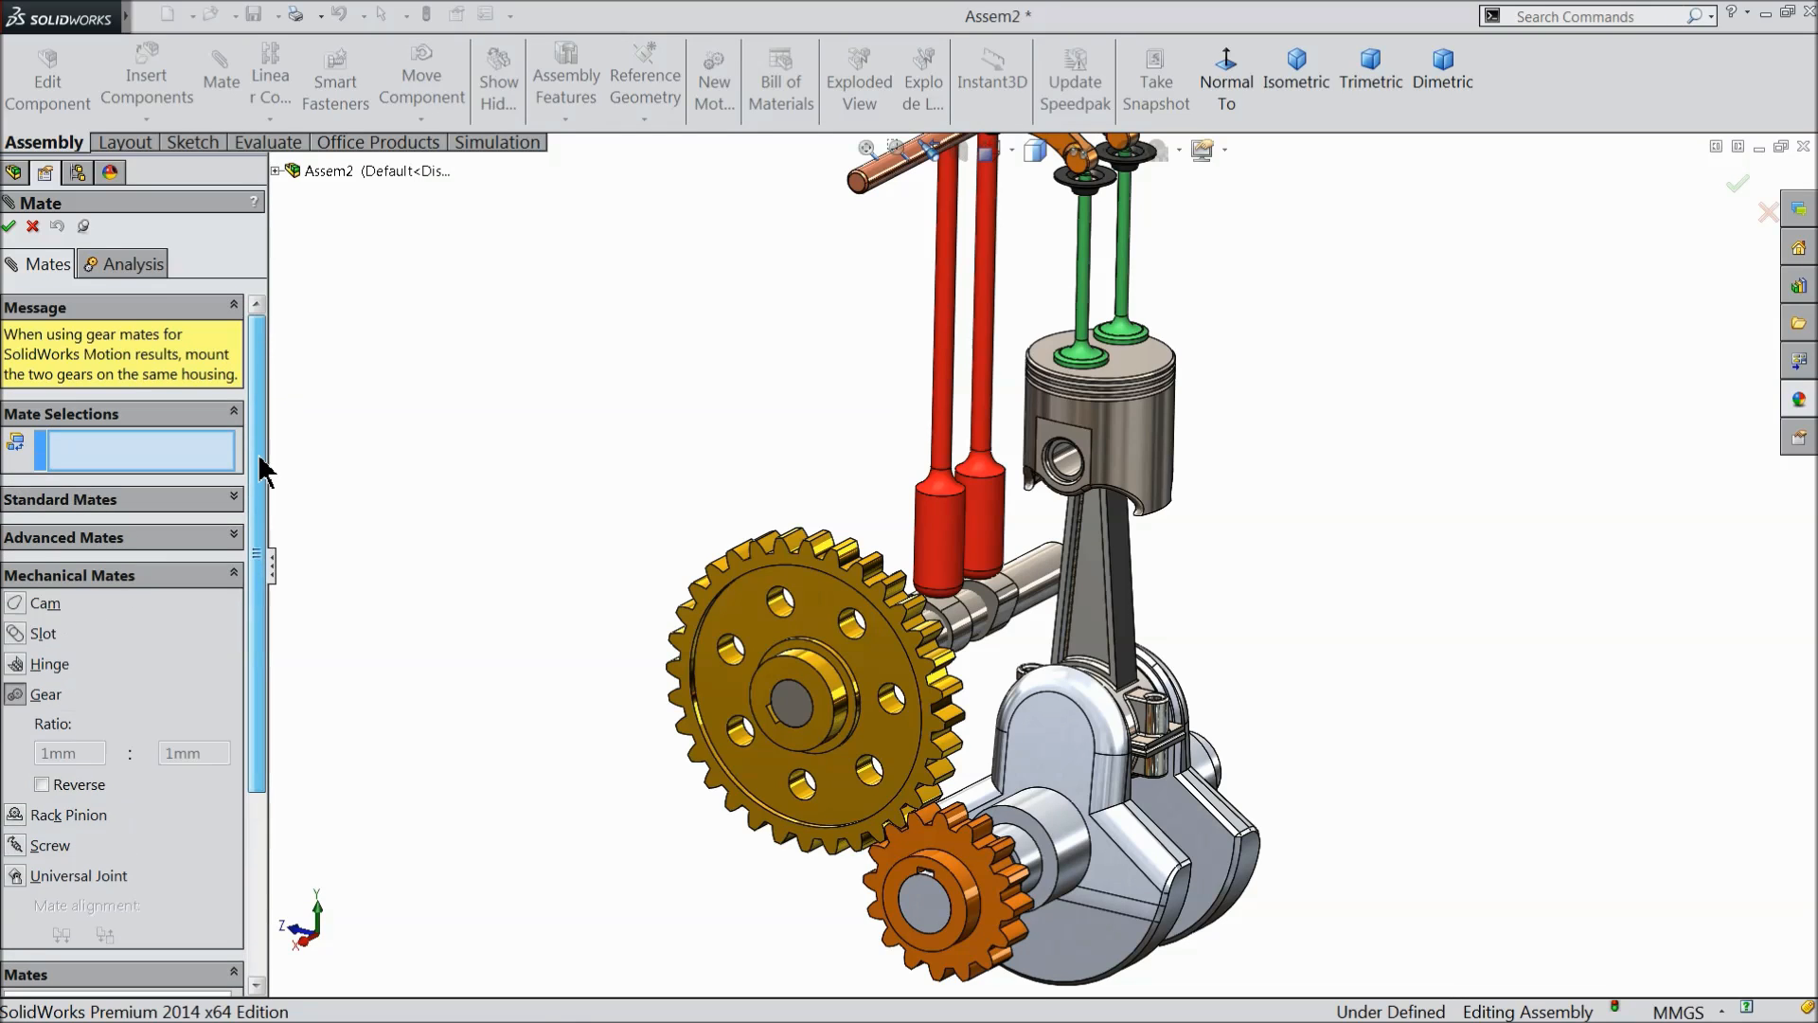
pyautogui.click(972, 895)
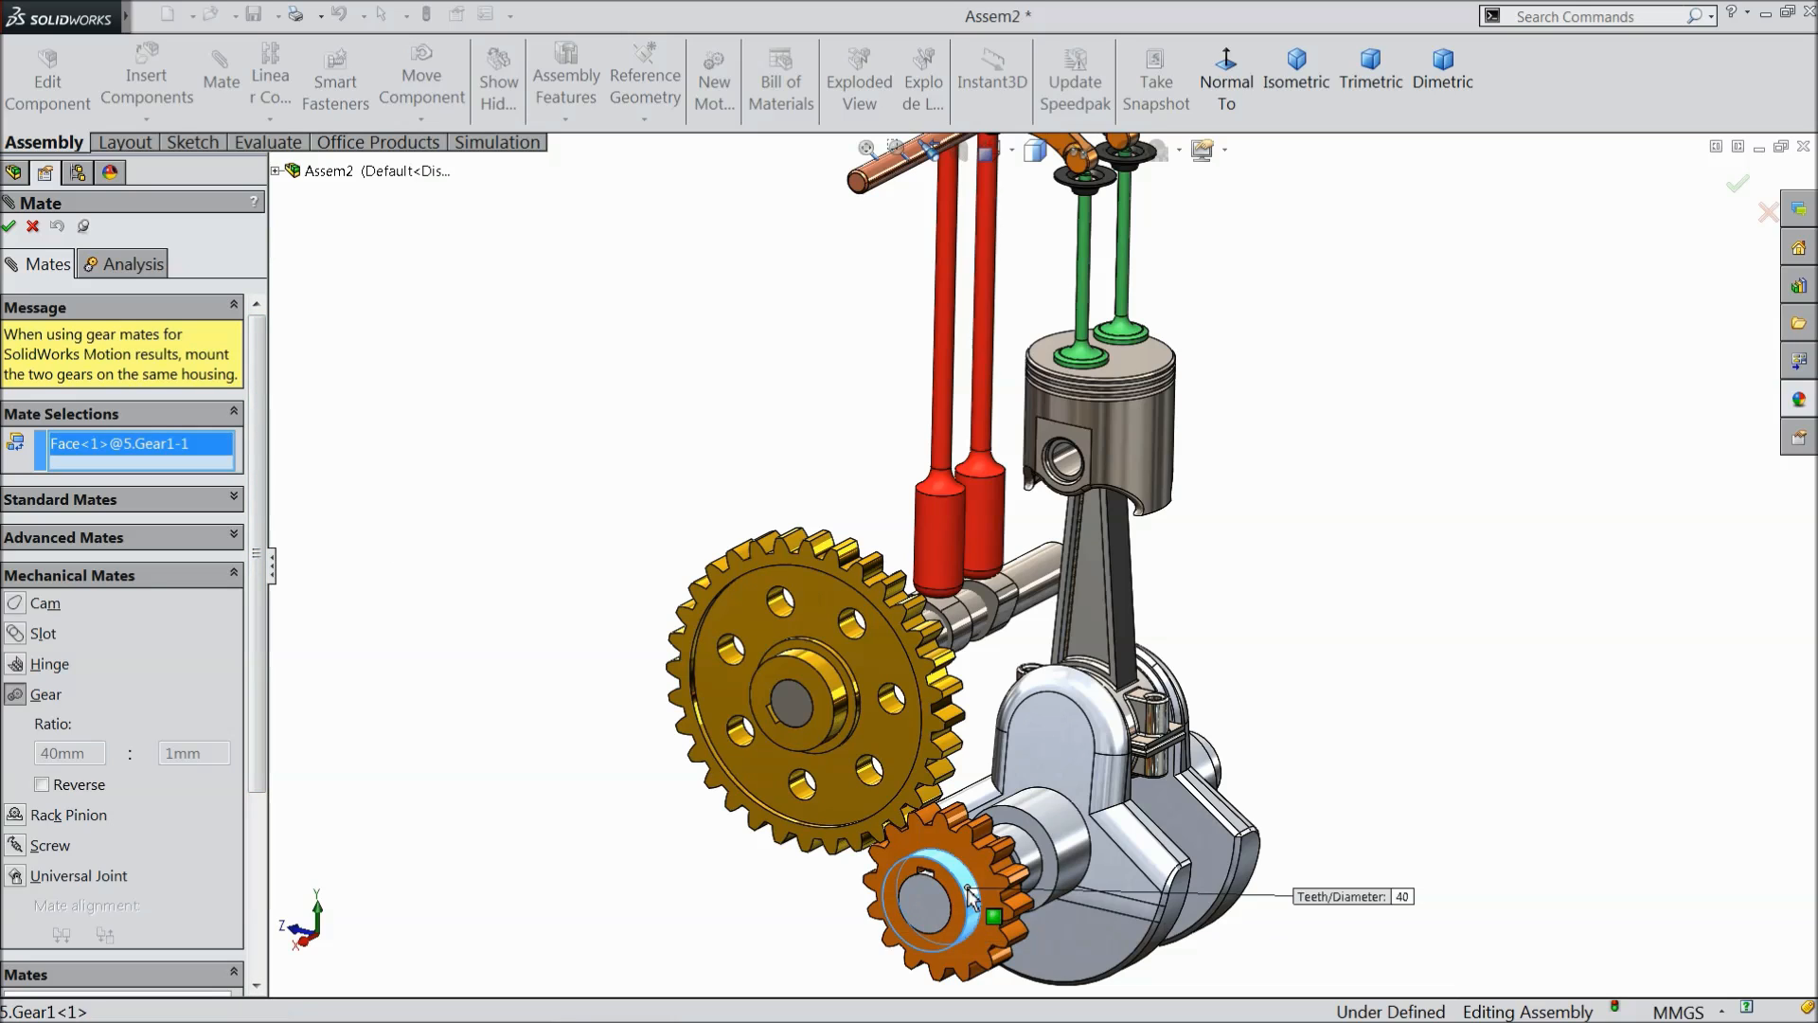
pyautogui.click(842, 701)
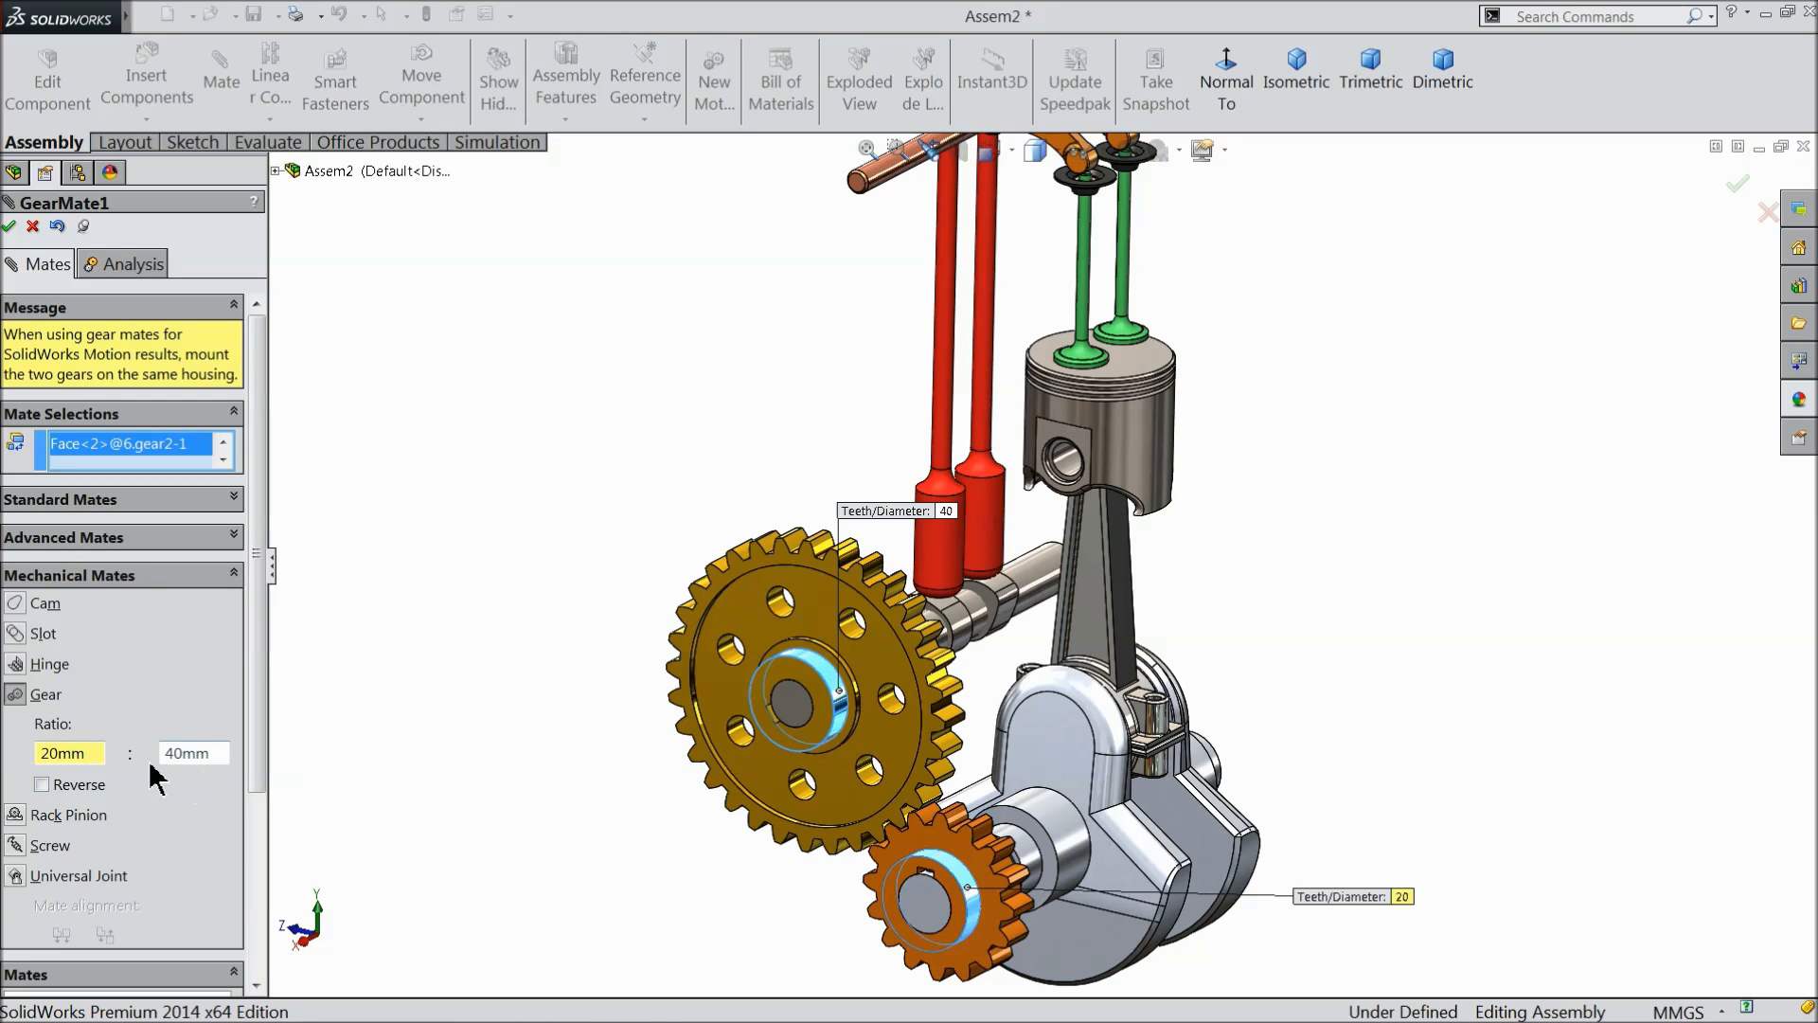
pyautogui.click(10, 226)
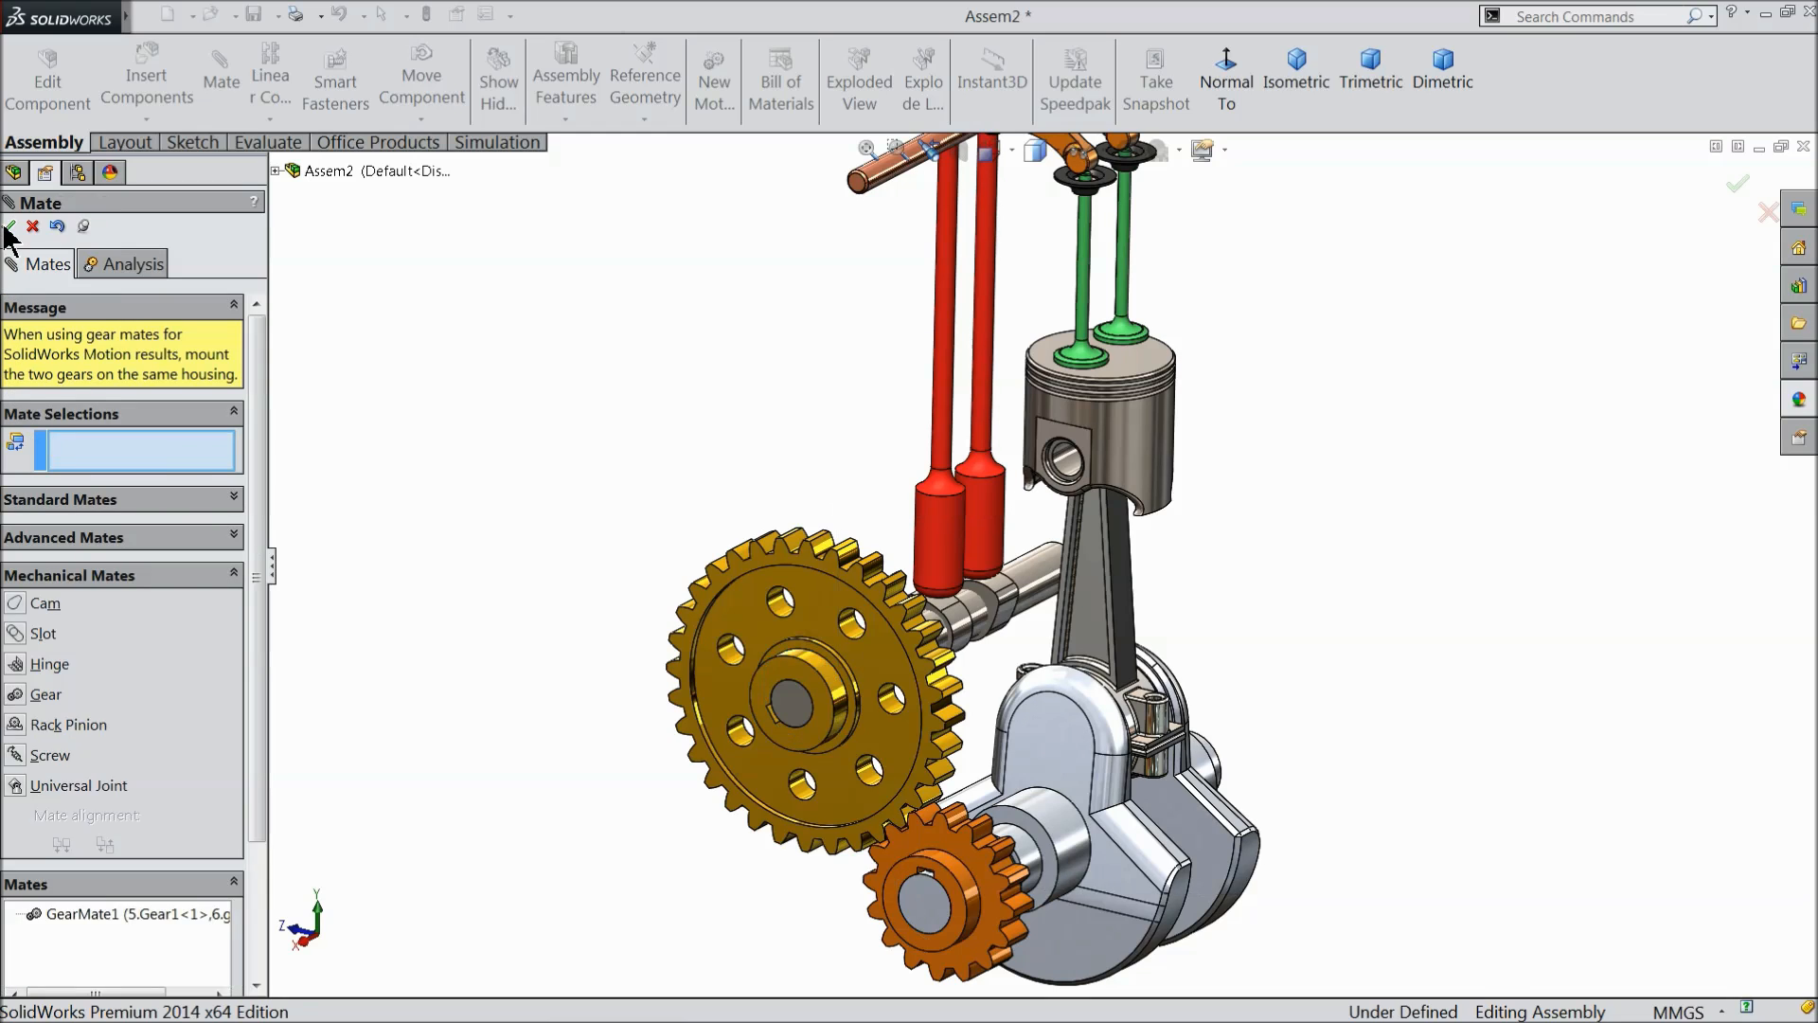
pyautogui.click(10, 227)
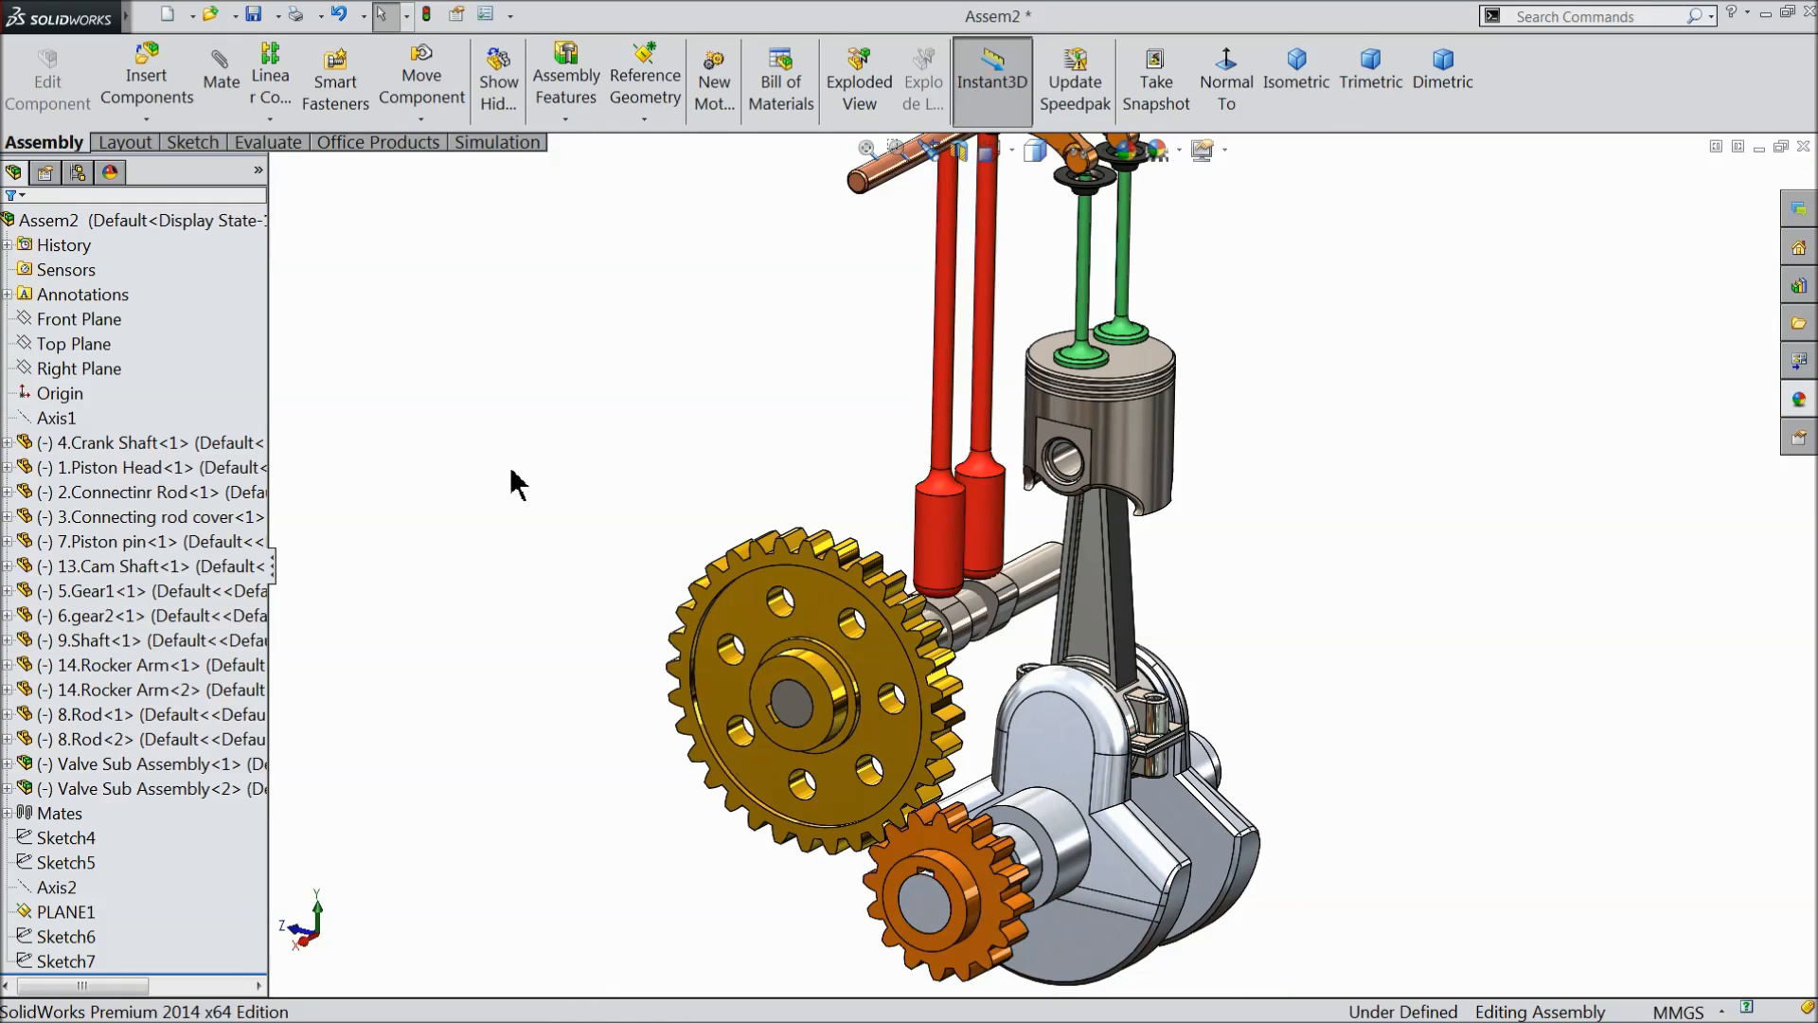
# - Rotate the large gear through several turns to check how the crank shaft, piston, push rods and valves move together
pyautogui.moveTo(914, 758); pyautogui.dragTo(756, 660)
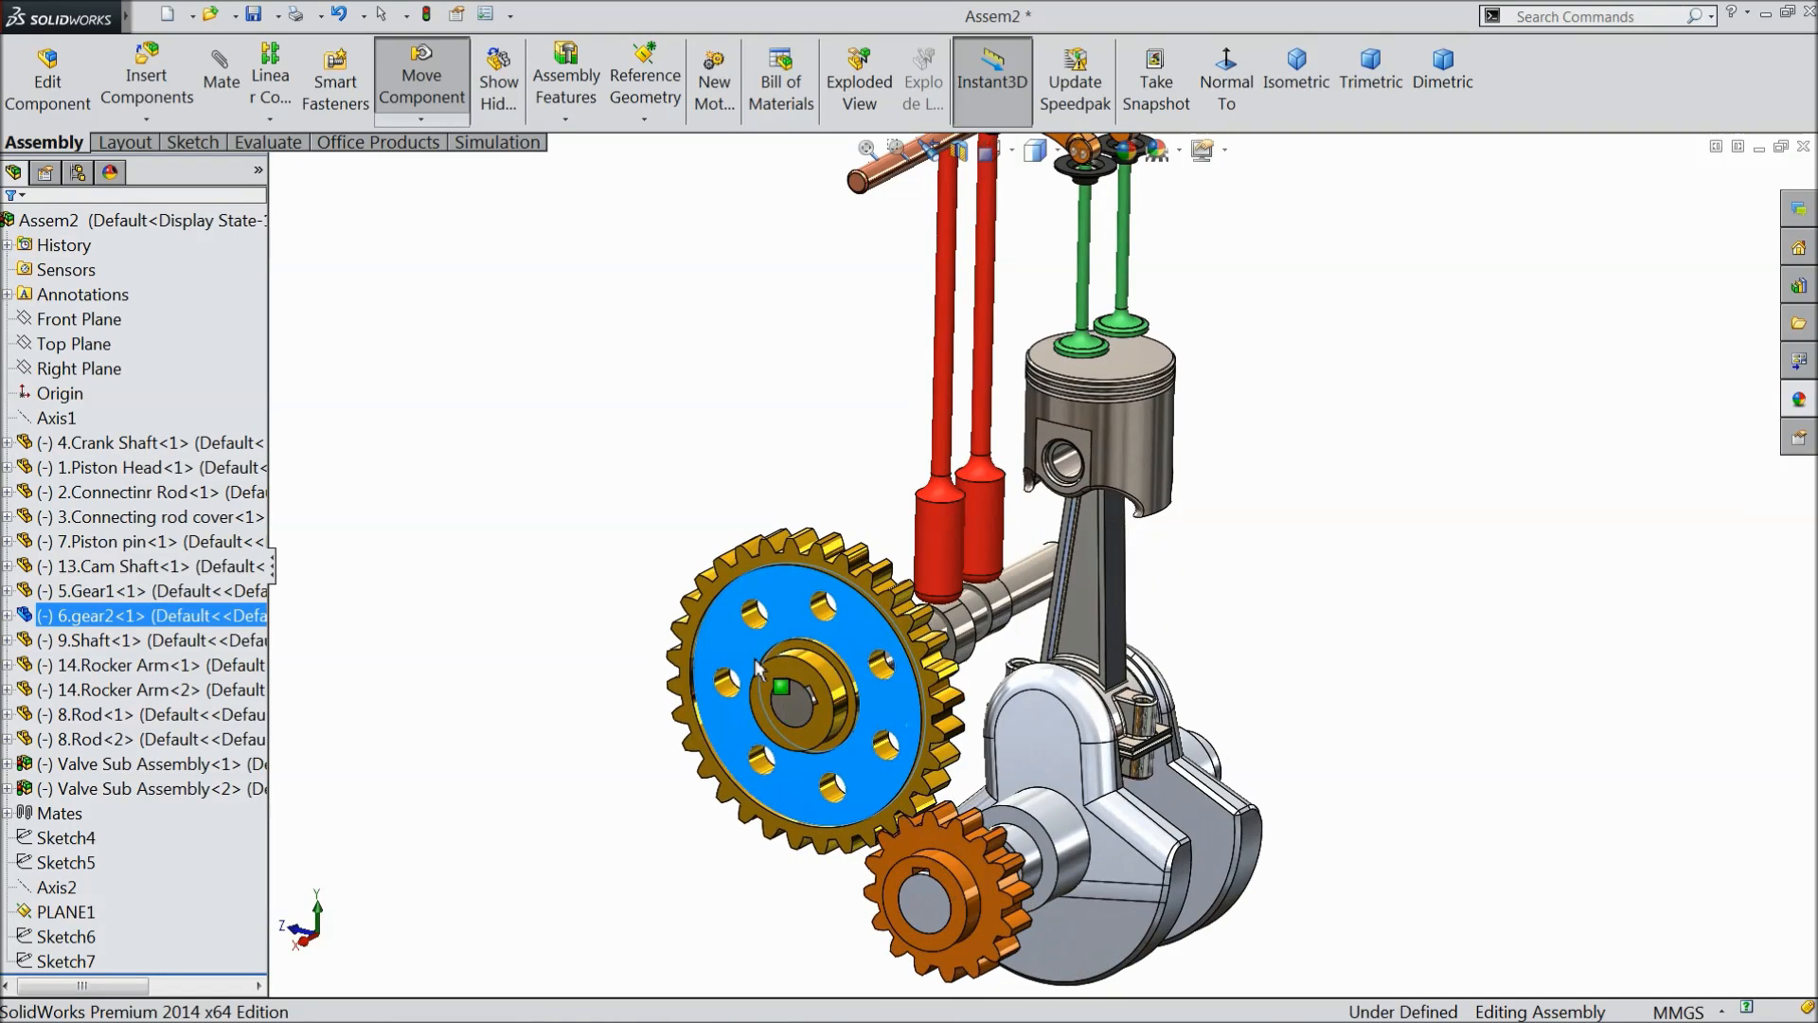
pyautogui.press('Escape')
pyautogui.press('f')
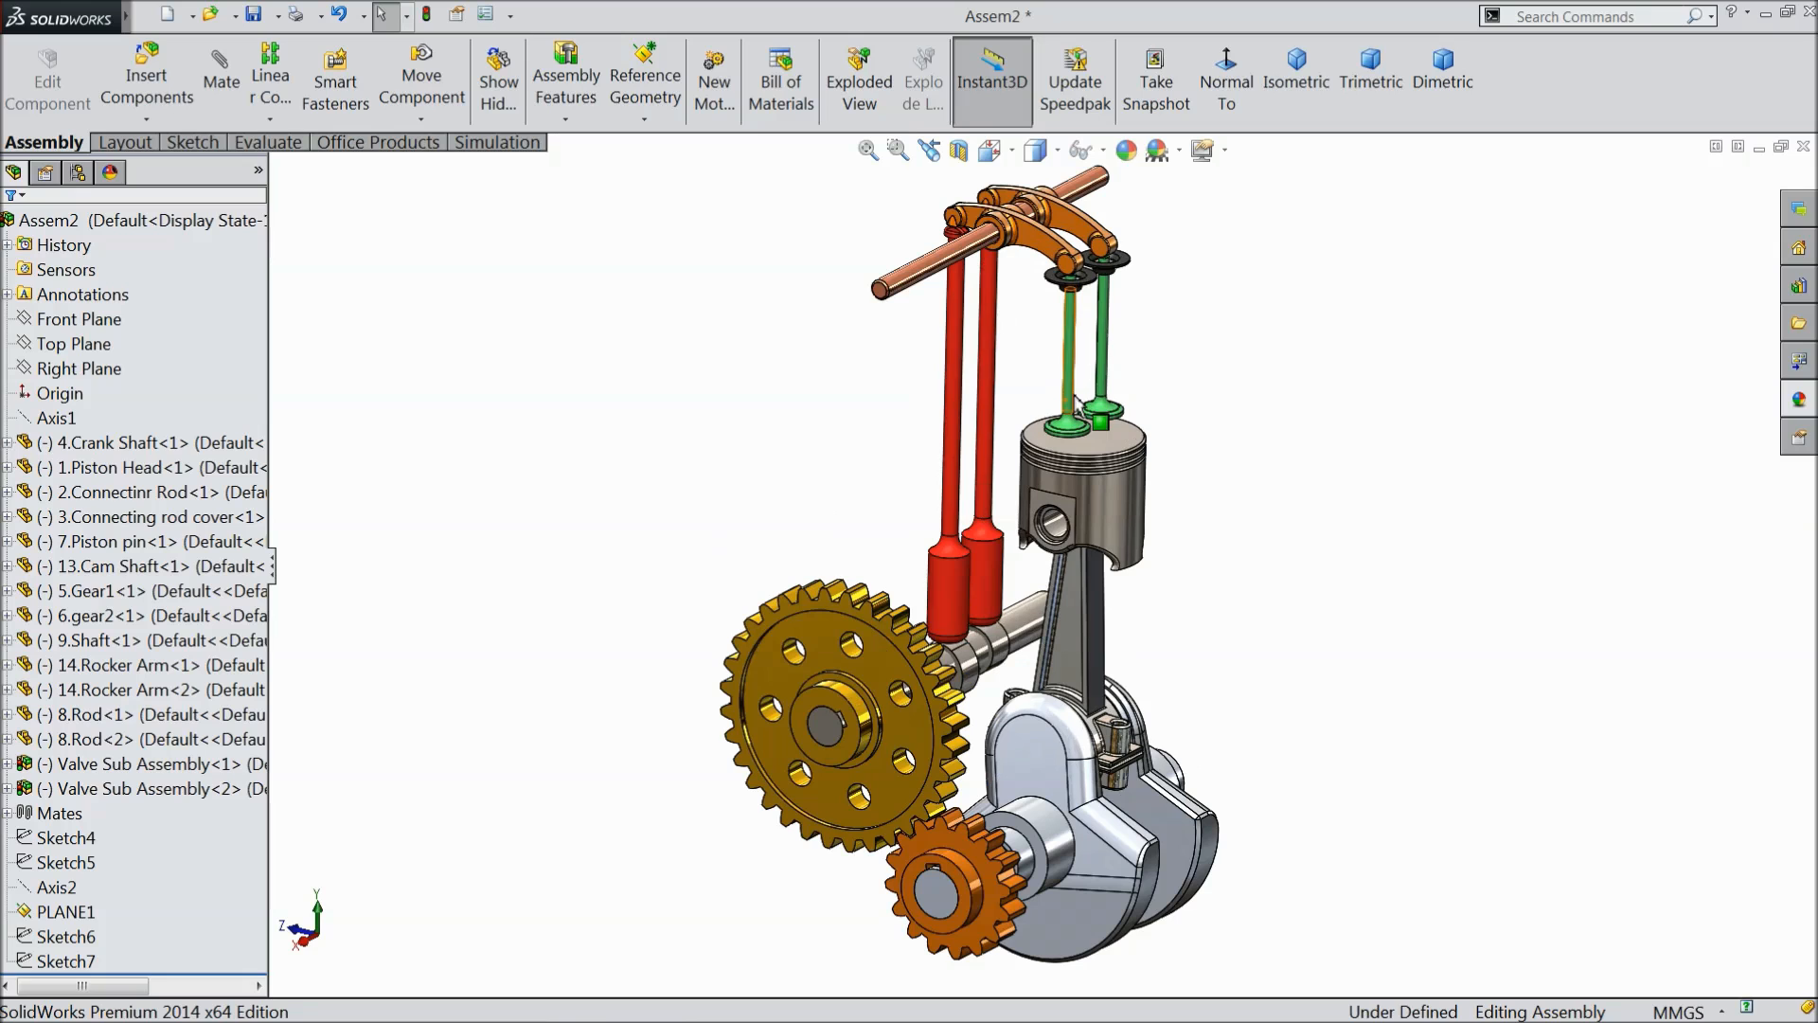
pyautogui.moveTo(920, 669)
pyautogui.mouseDown()
pyautogui.moveTo(832, 593)
pyautogui.moveTo(901, 653)
pyautogui.mouseUp()
pyautogui.moveTo(789, 606); pyautogui.dragTo(928, 737)
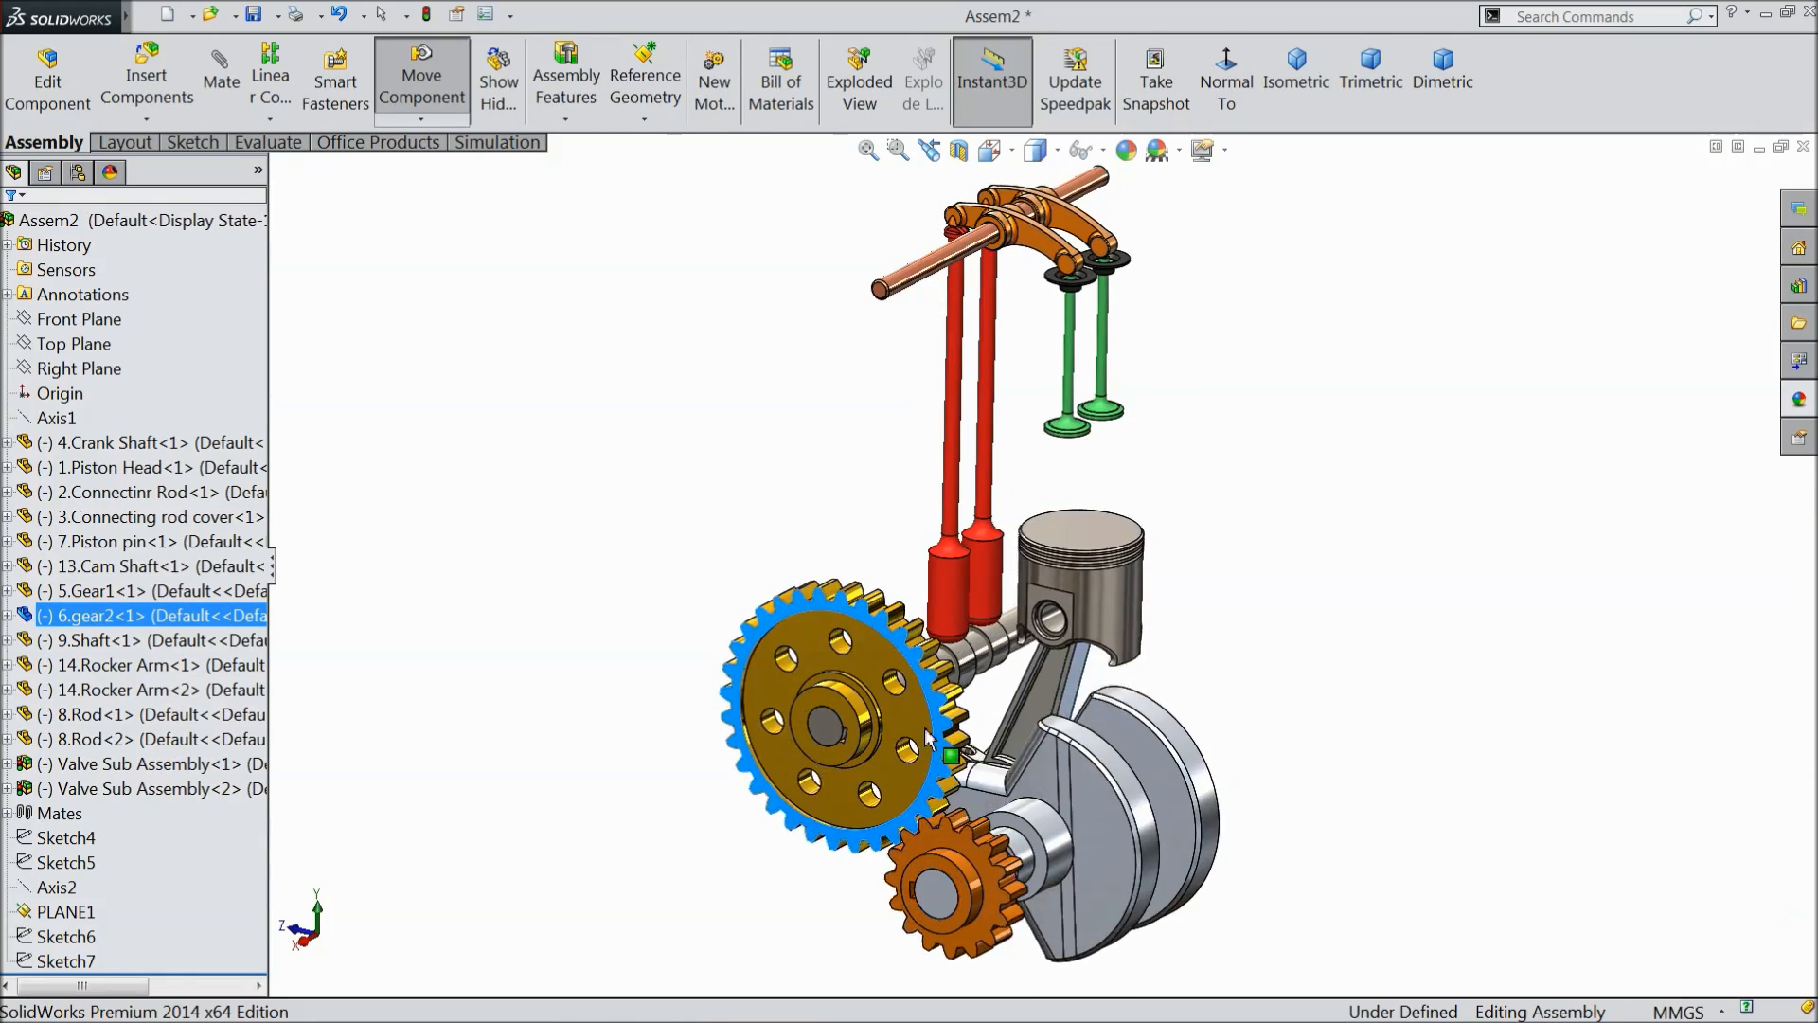
pyautogui.moveTo(837, 639); pyautogui.dragTo(956, 699)
pyautogui.moveTo(866, 615); pyautogui.dragTo(895, 772)
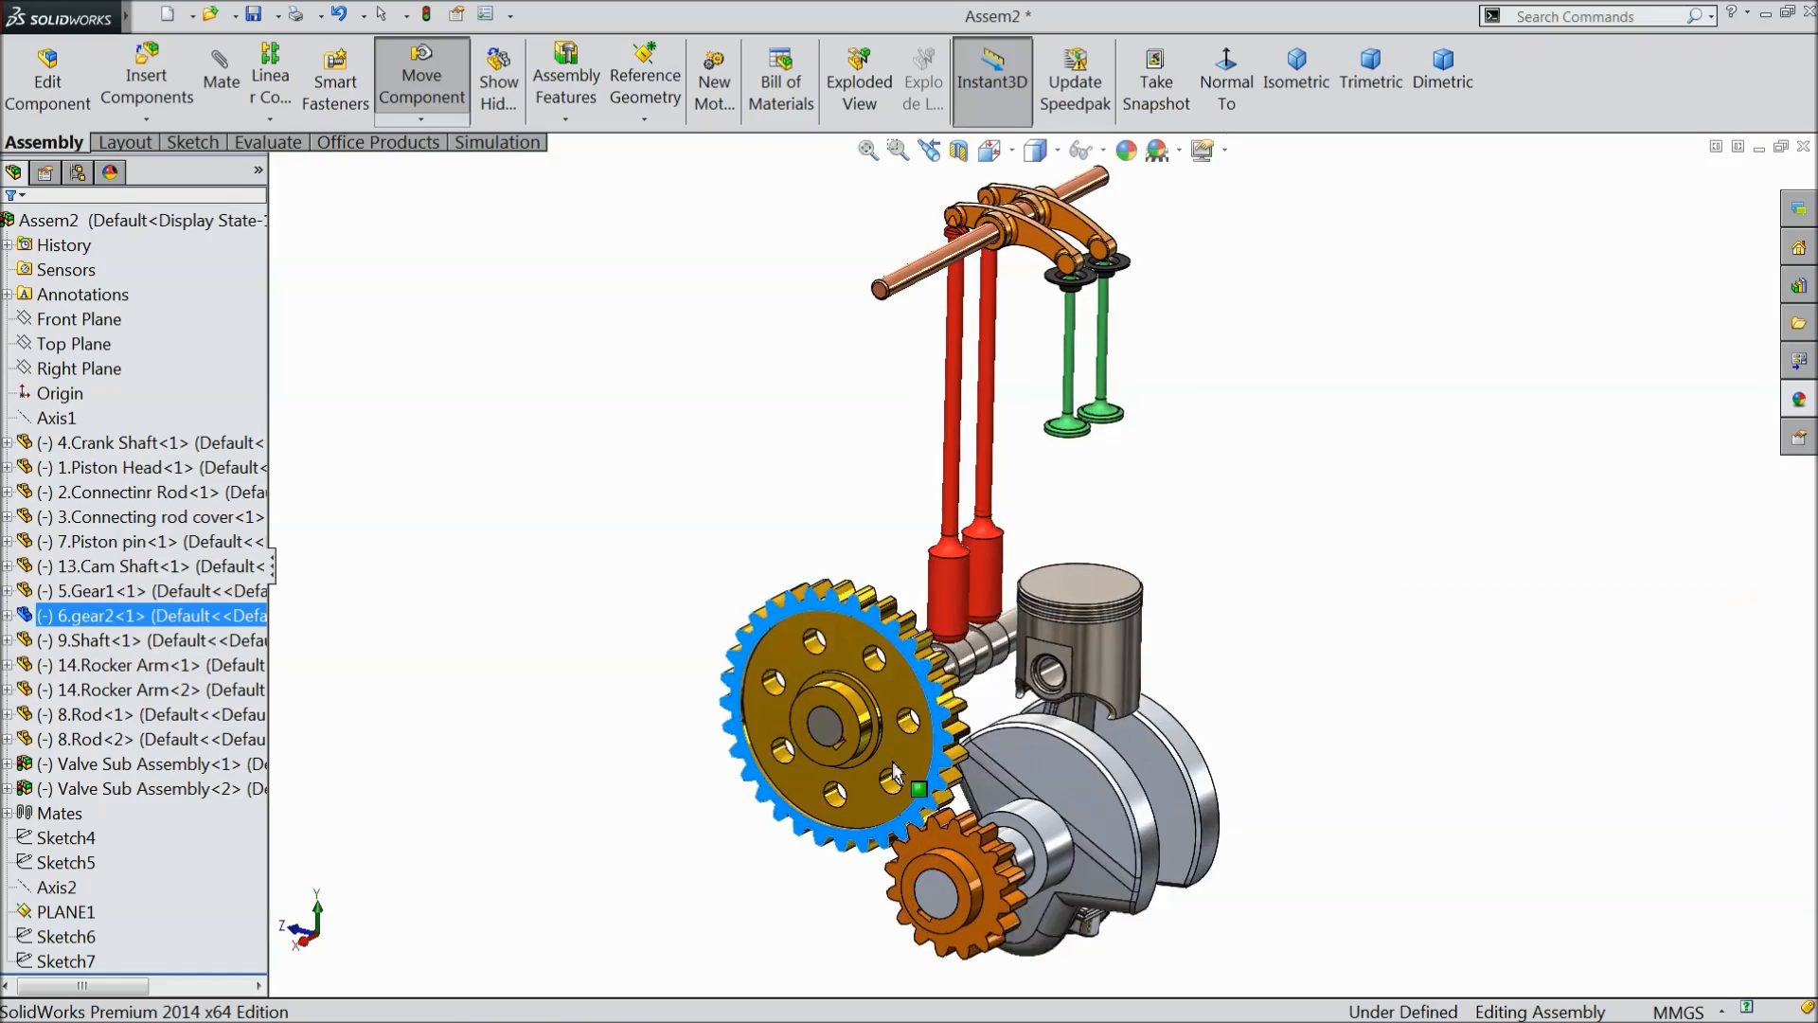
pyautogui.moveTo(778, 790); pyautogui.dragTo(913, 653)
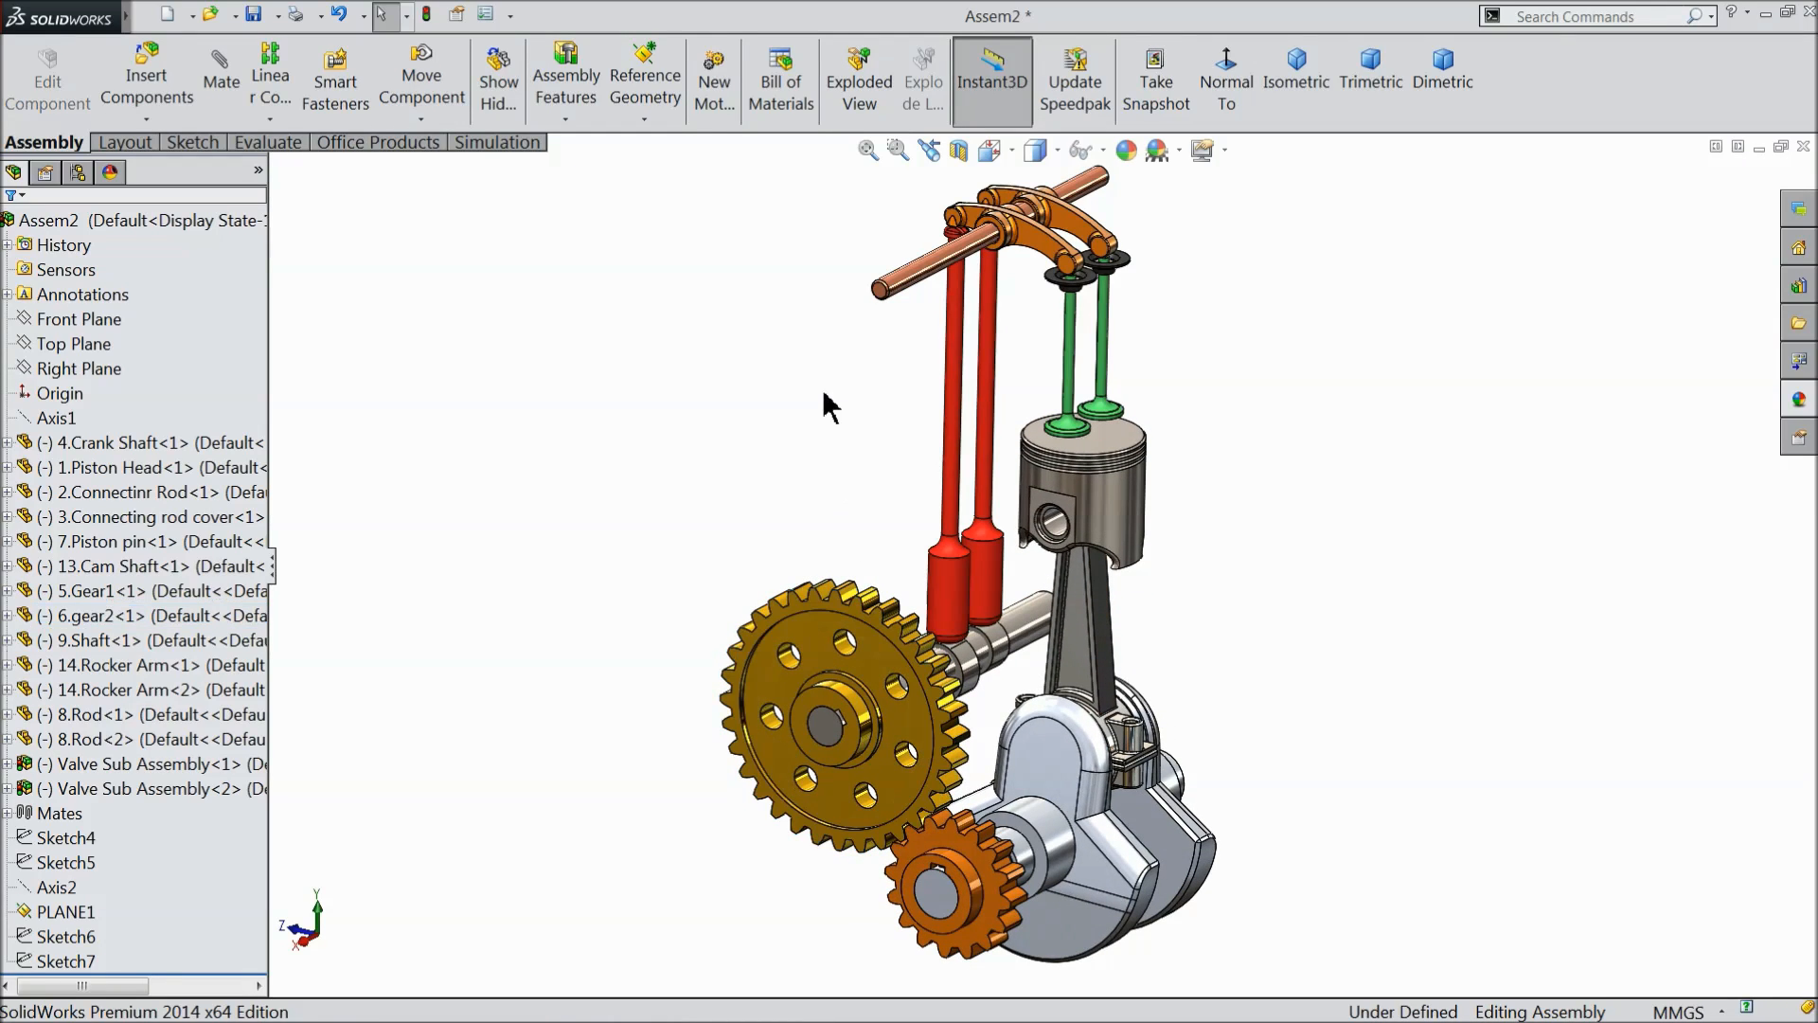
# - Save the assembly as Final Assembly.SLDASM in the Piston engine assembly folder
pyautogui.click(256, 15)
pyautogui.click(847, 443)
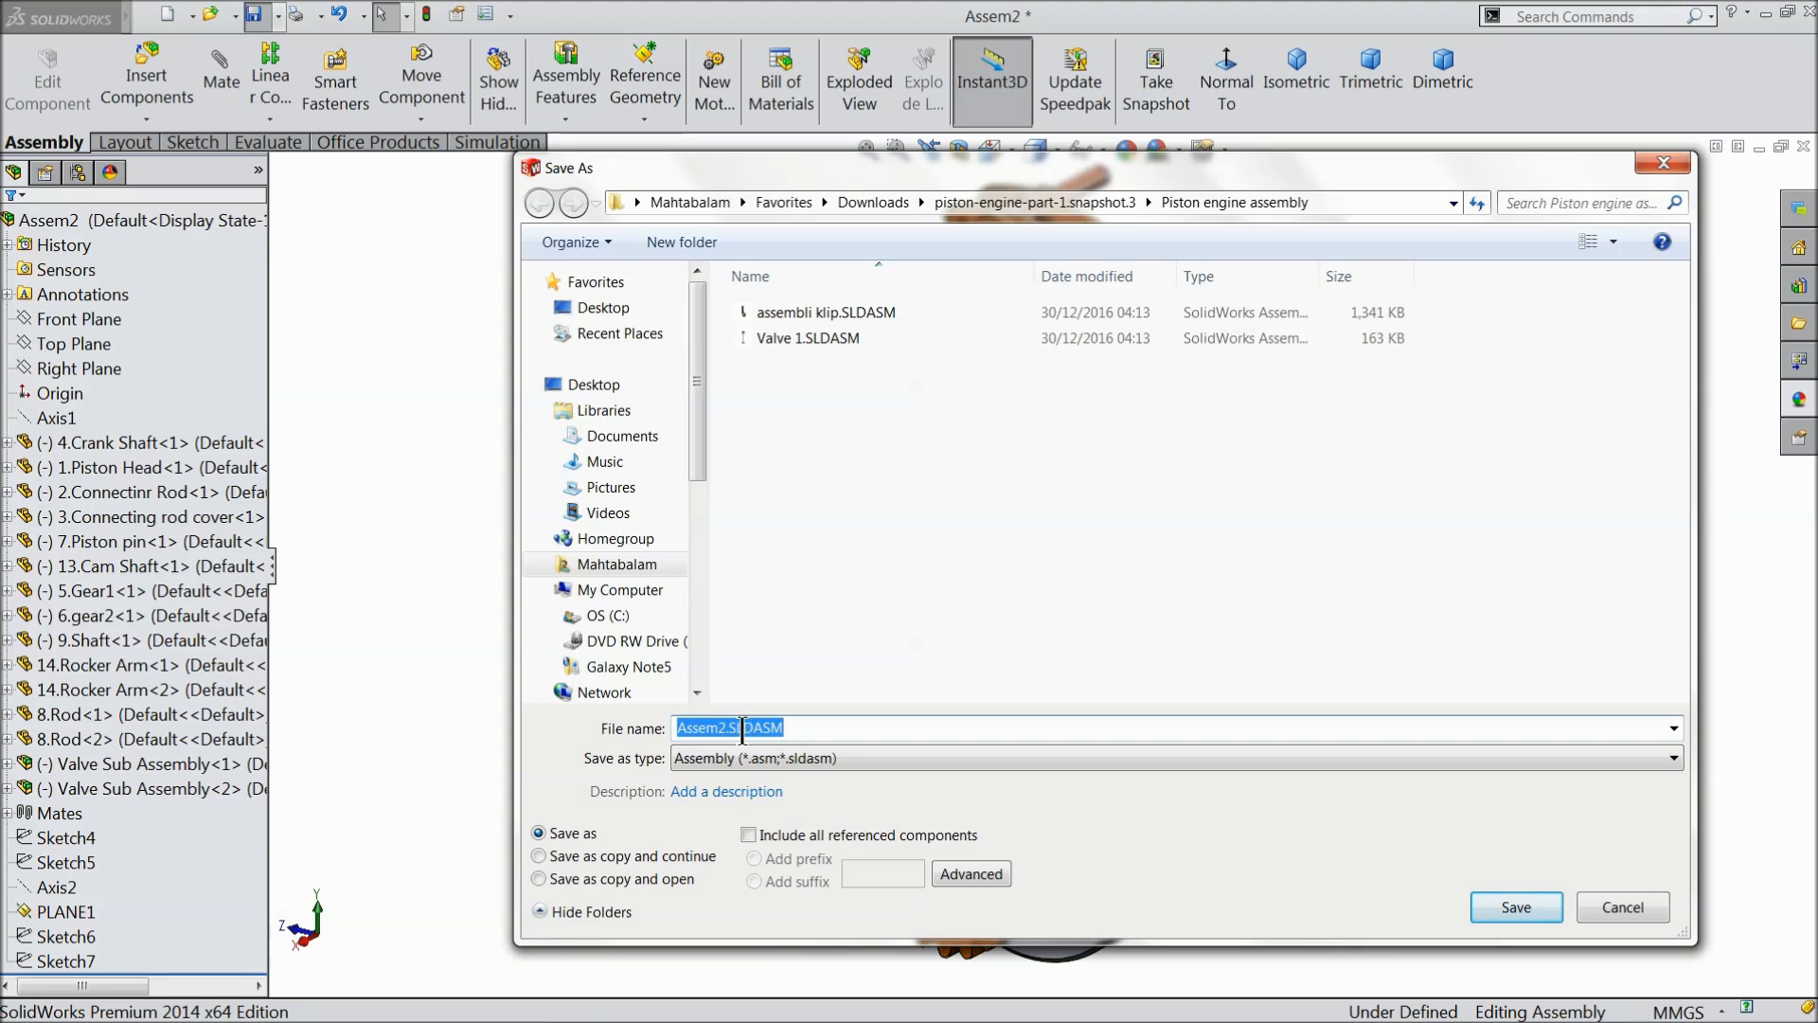
pyautogui.click(729, 729)
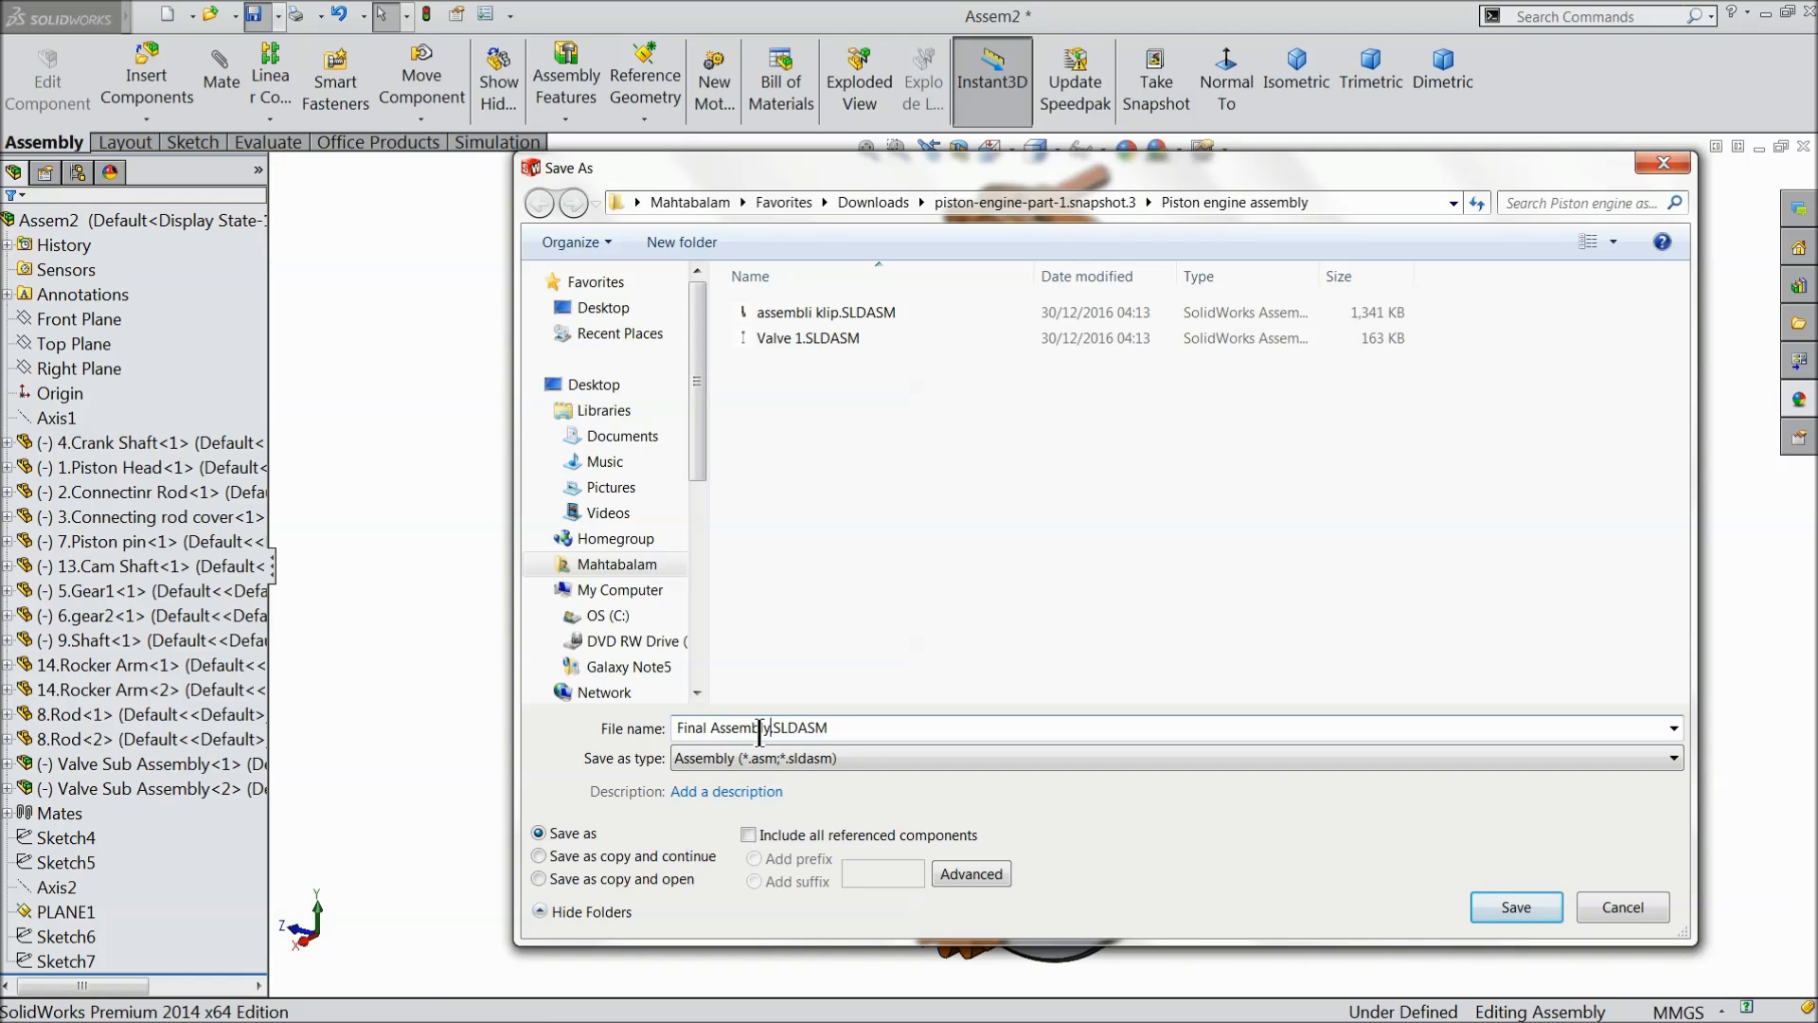
pyautogui.click(1513, 906)
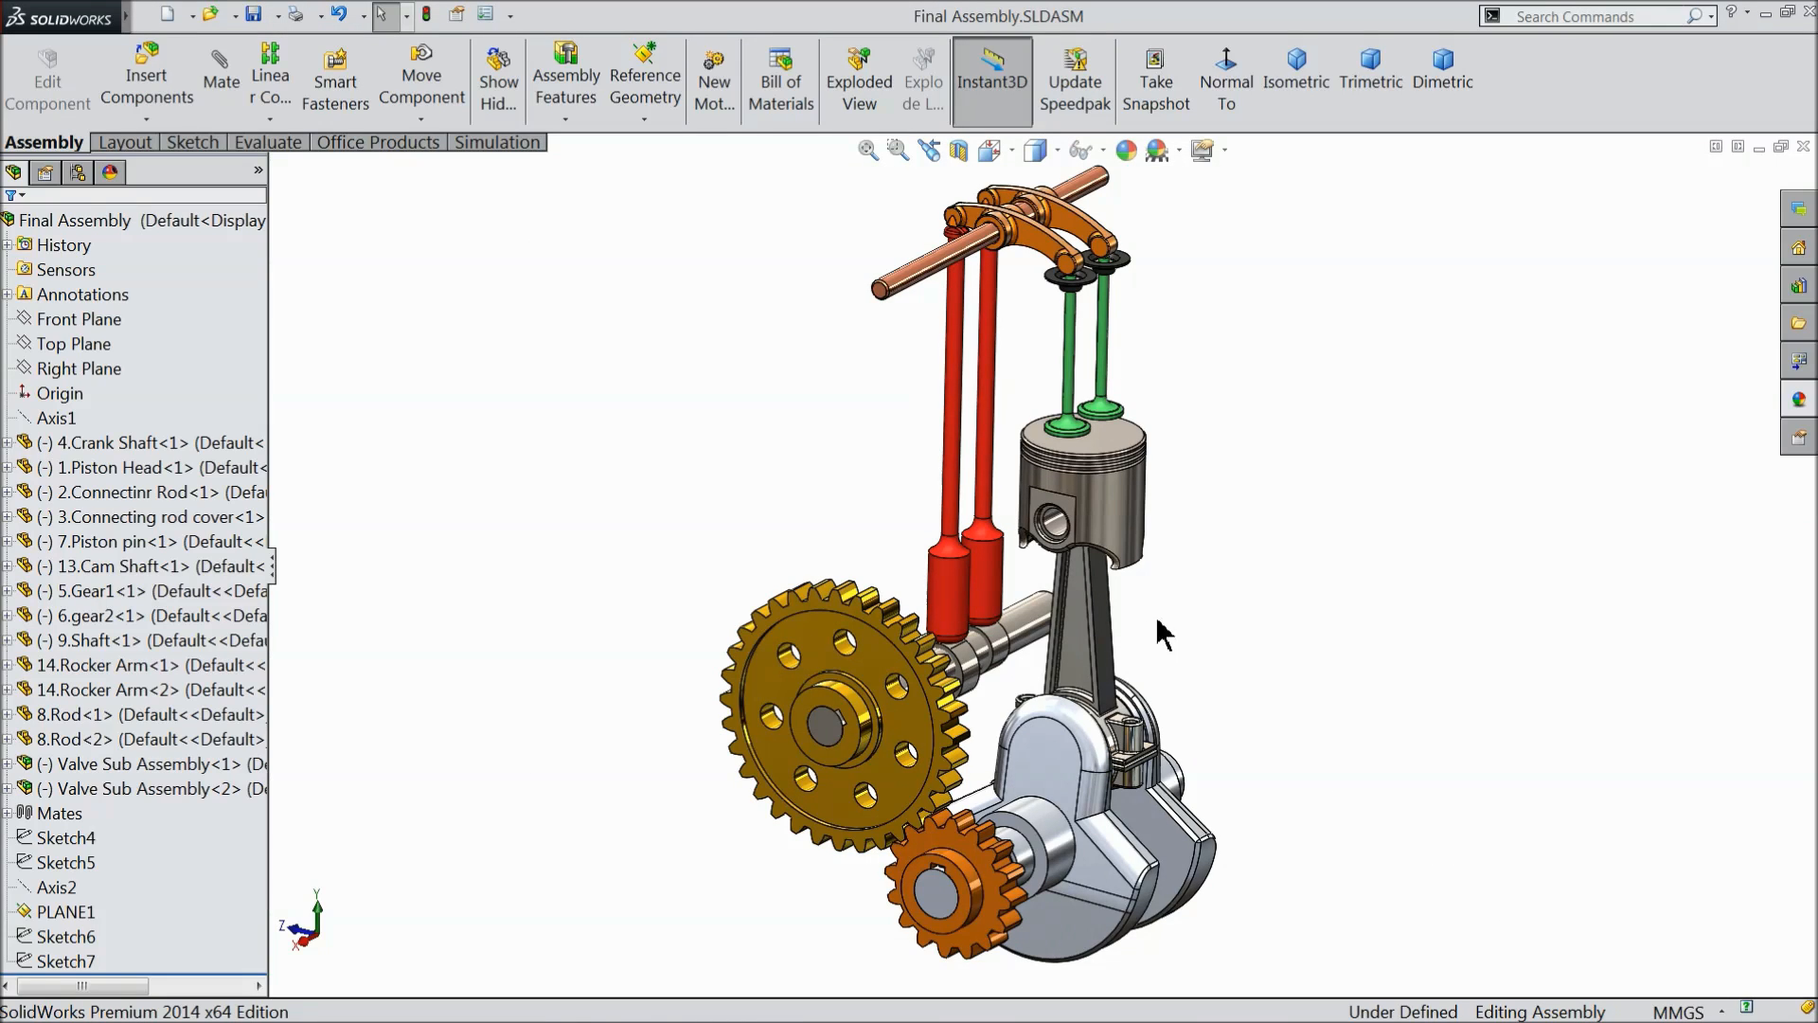
# - Reposition the engine in view, rotate the large gear slightly to shift the piston, and save the assembly again
pyautogui.rightClick(1259, 487)
pyautogui.click(1311, 699)
pyautogui.moveTo(1336, 616); pyautogui.dragTo(1238, 551)
pyautogui.rightClick(1195, 457)
pyautogui.click(1231, 562)
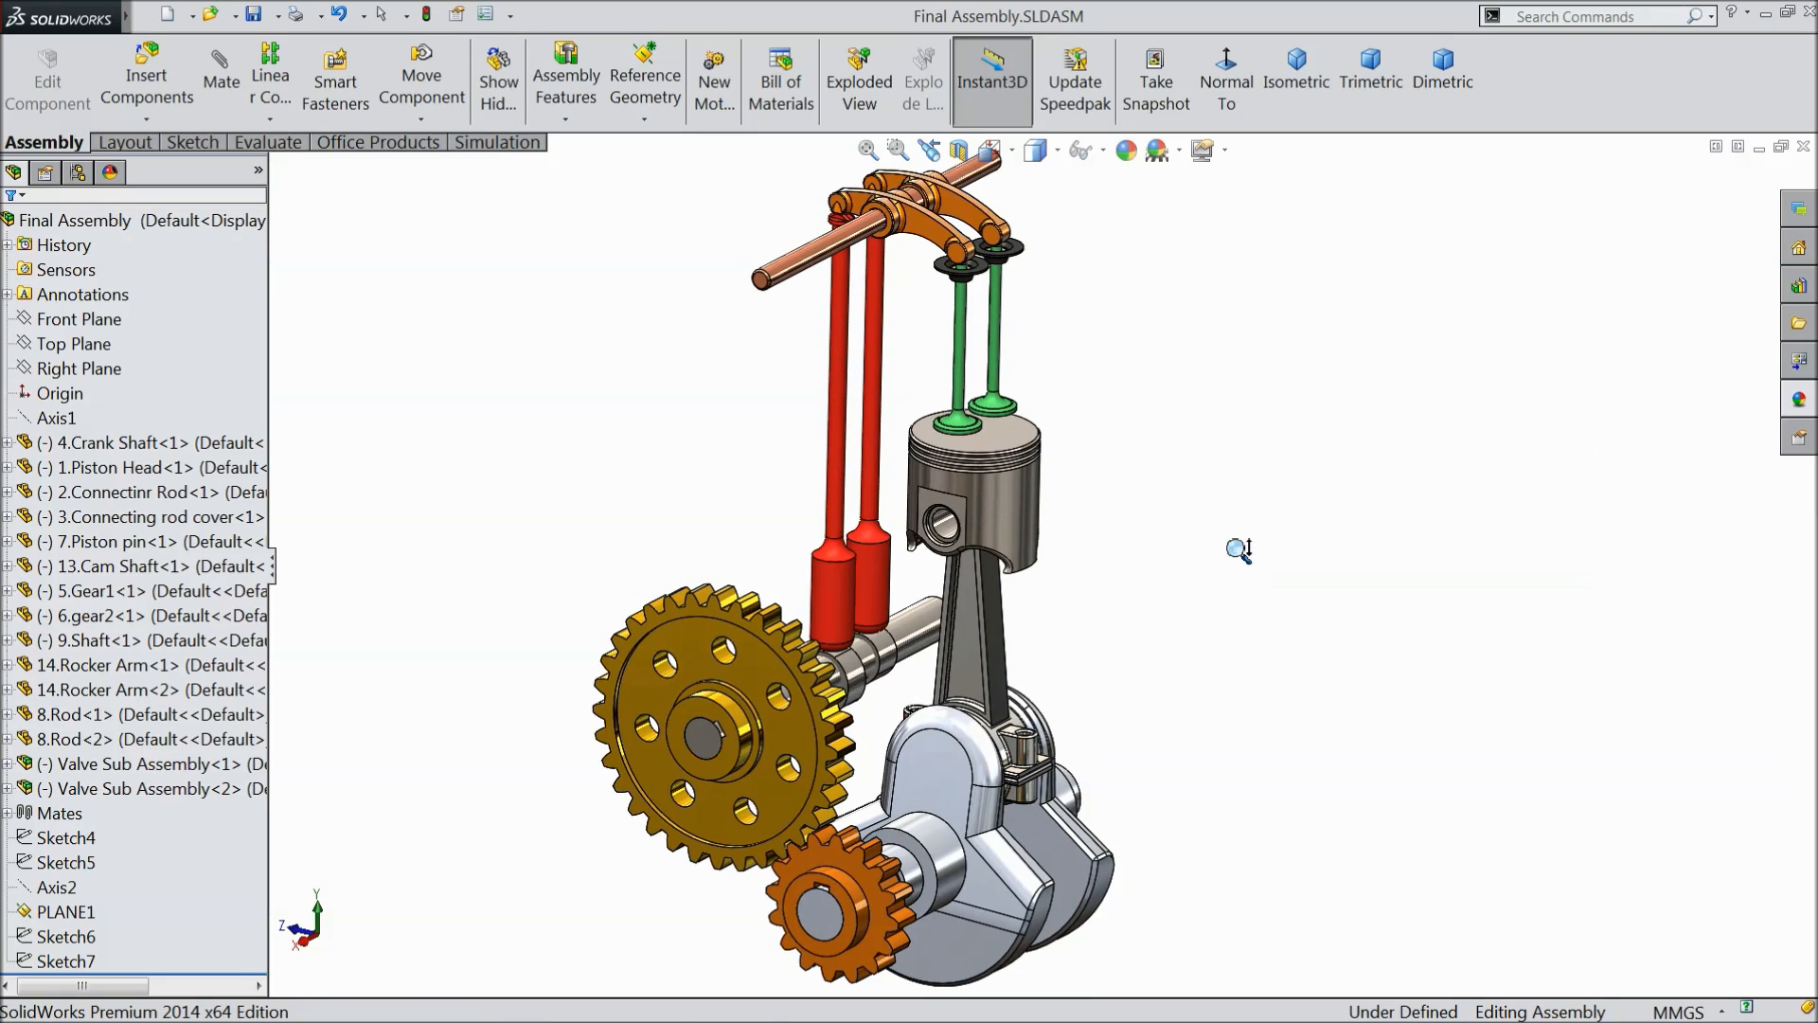
pyautogui.rightClick(1152, 383)
pyautogui.click(1195, 398)
pyautogui.moveTo(760, 664); pyautogui.dragTo(740, 635)
pyautogui.click(1244, 468)
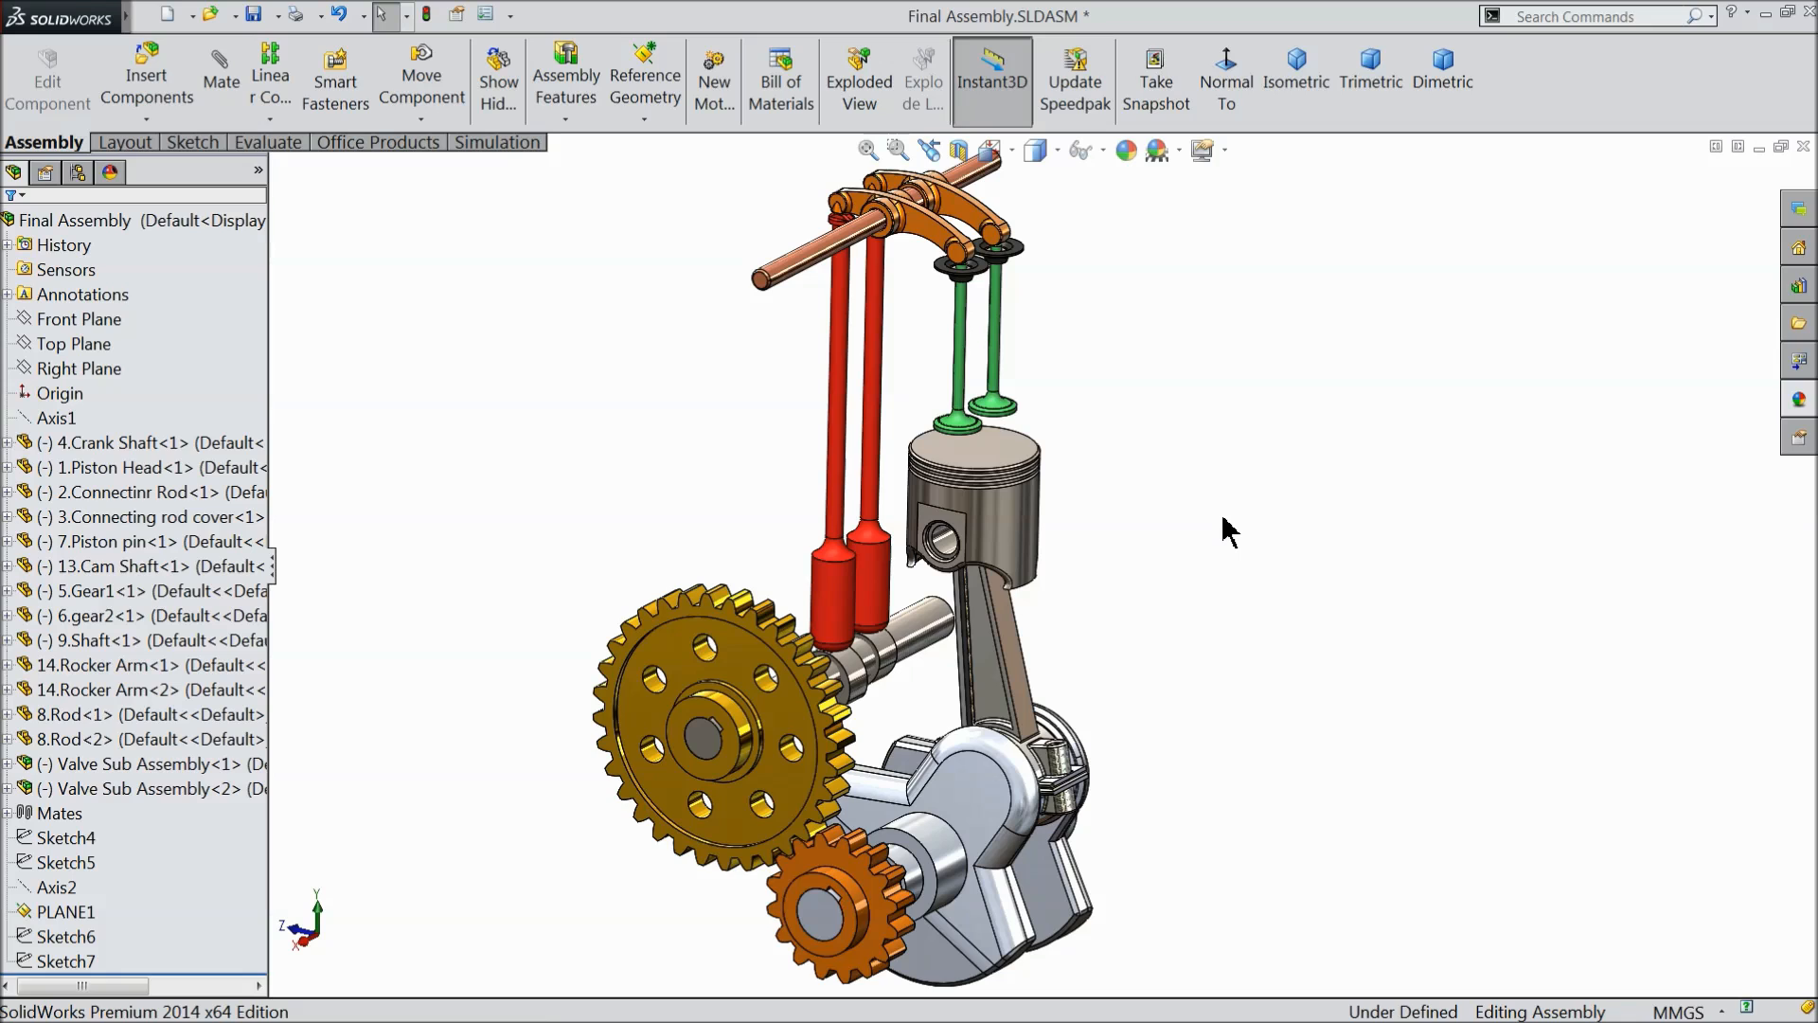
pyautogui.moveTo(1201, 530)
pyautogui.mouseDown(button='middle')
pyautogui.moveTo(1165, 470)
pyautogui.moveTo(1175, 526)
pyautogui.mouseUp(button='middle')
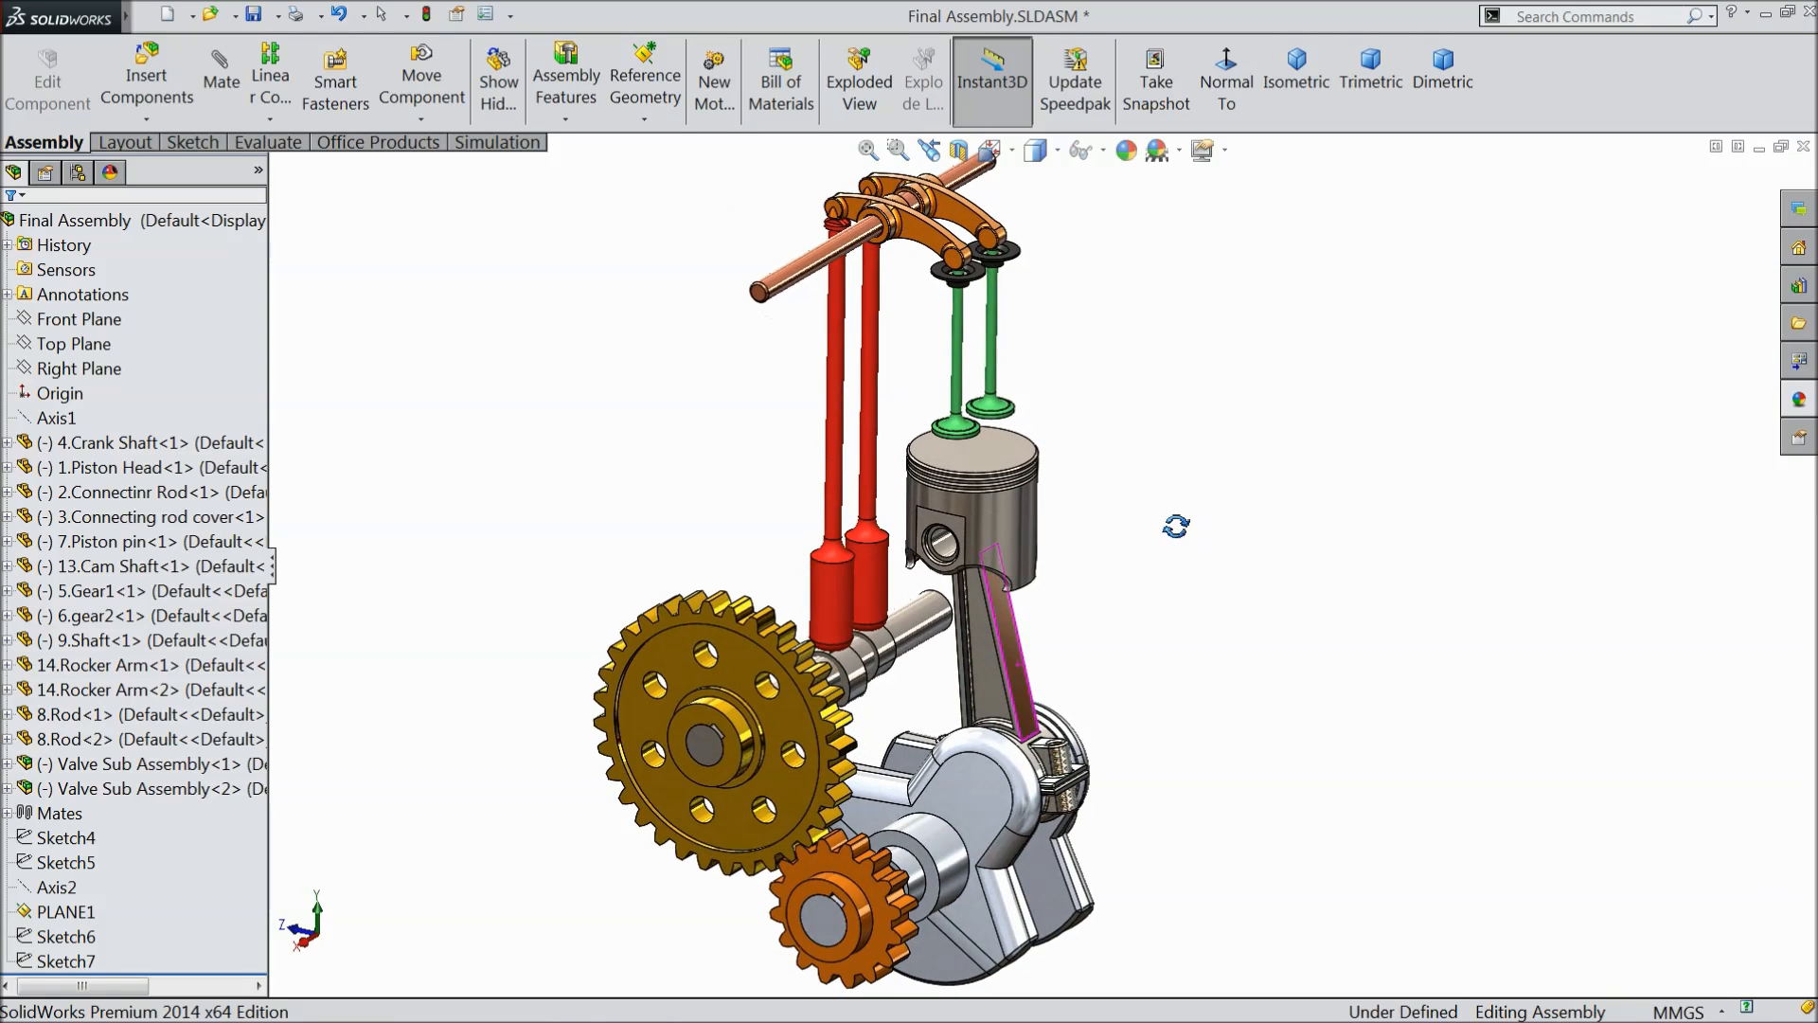
pyautogui.click(253, 14)
pyautogui.click(868, 432)
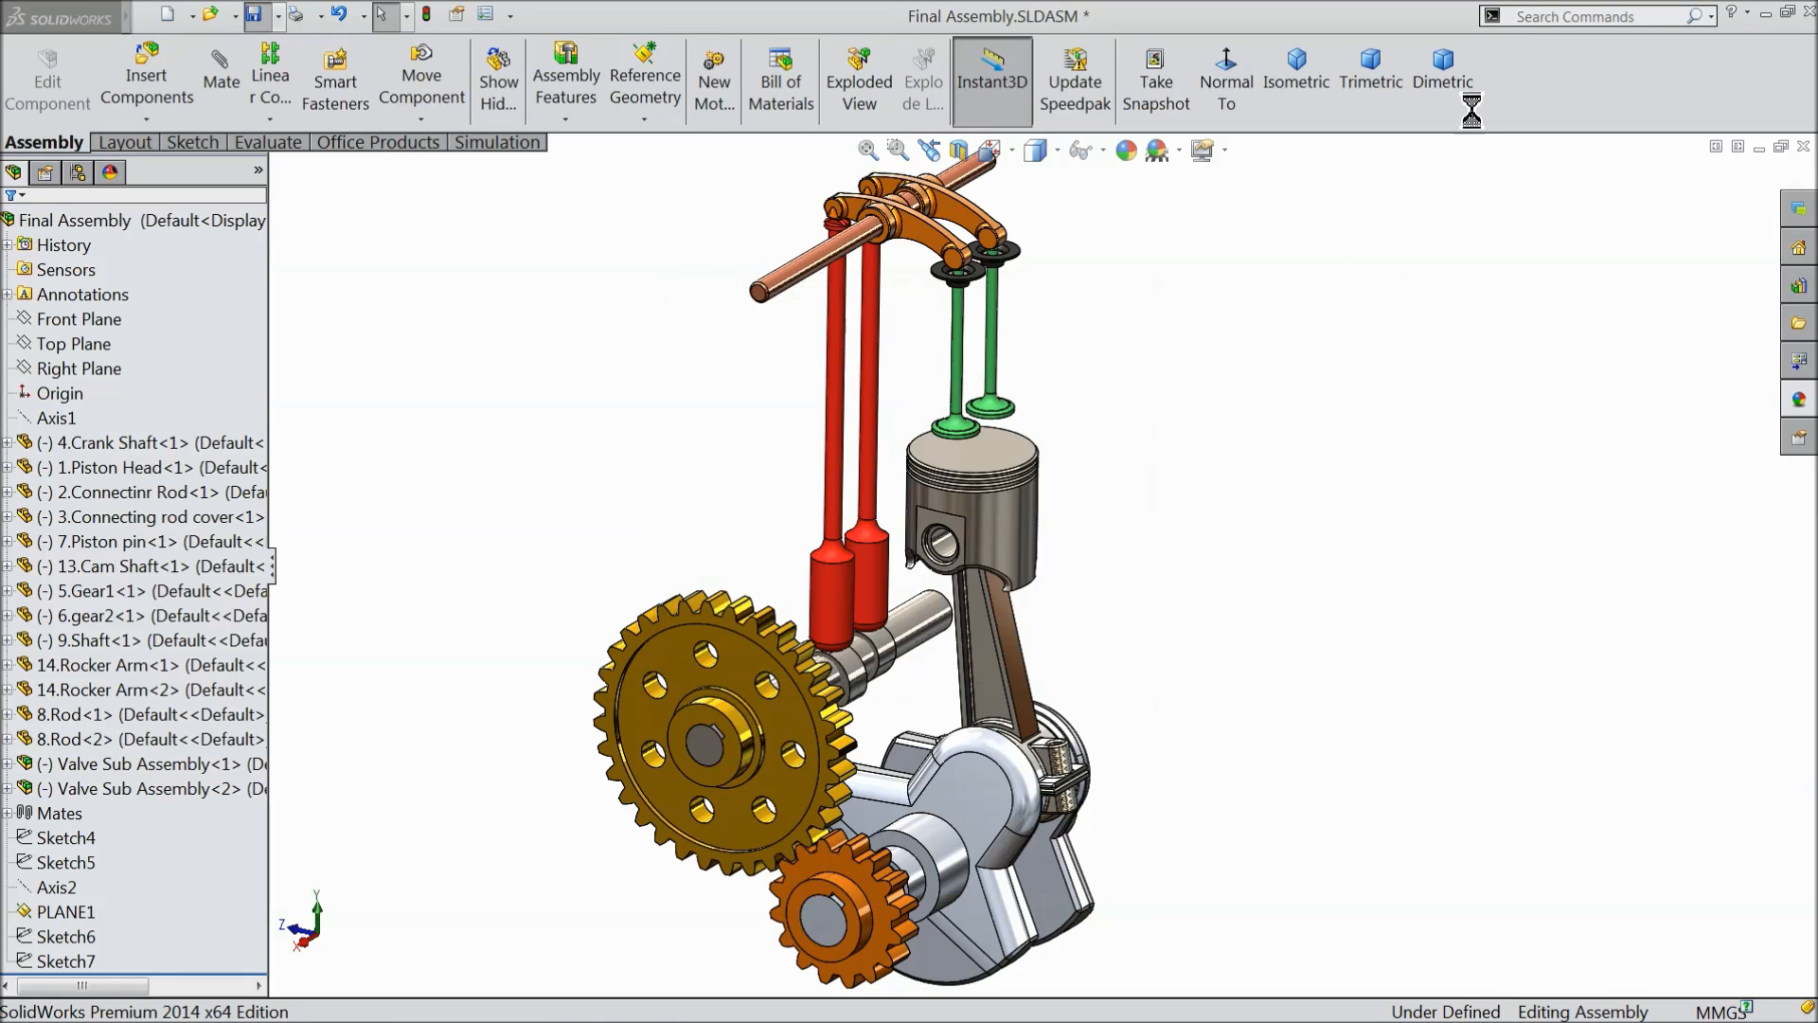
# - Enable the MotionManager and open Motion Study 1 with its full timeline shown
pyautogui.rightClick(1523, 82)
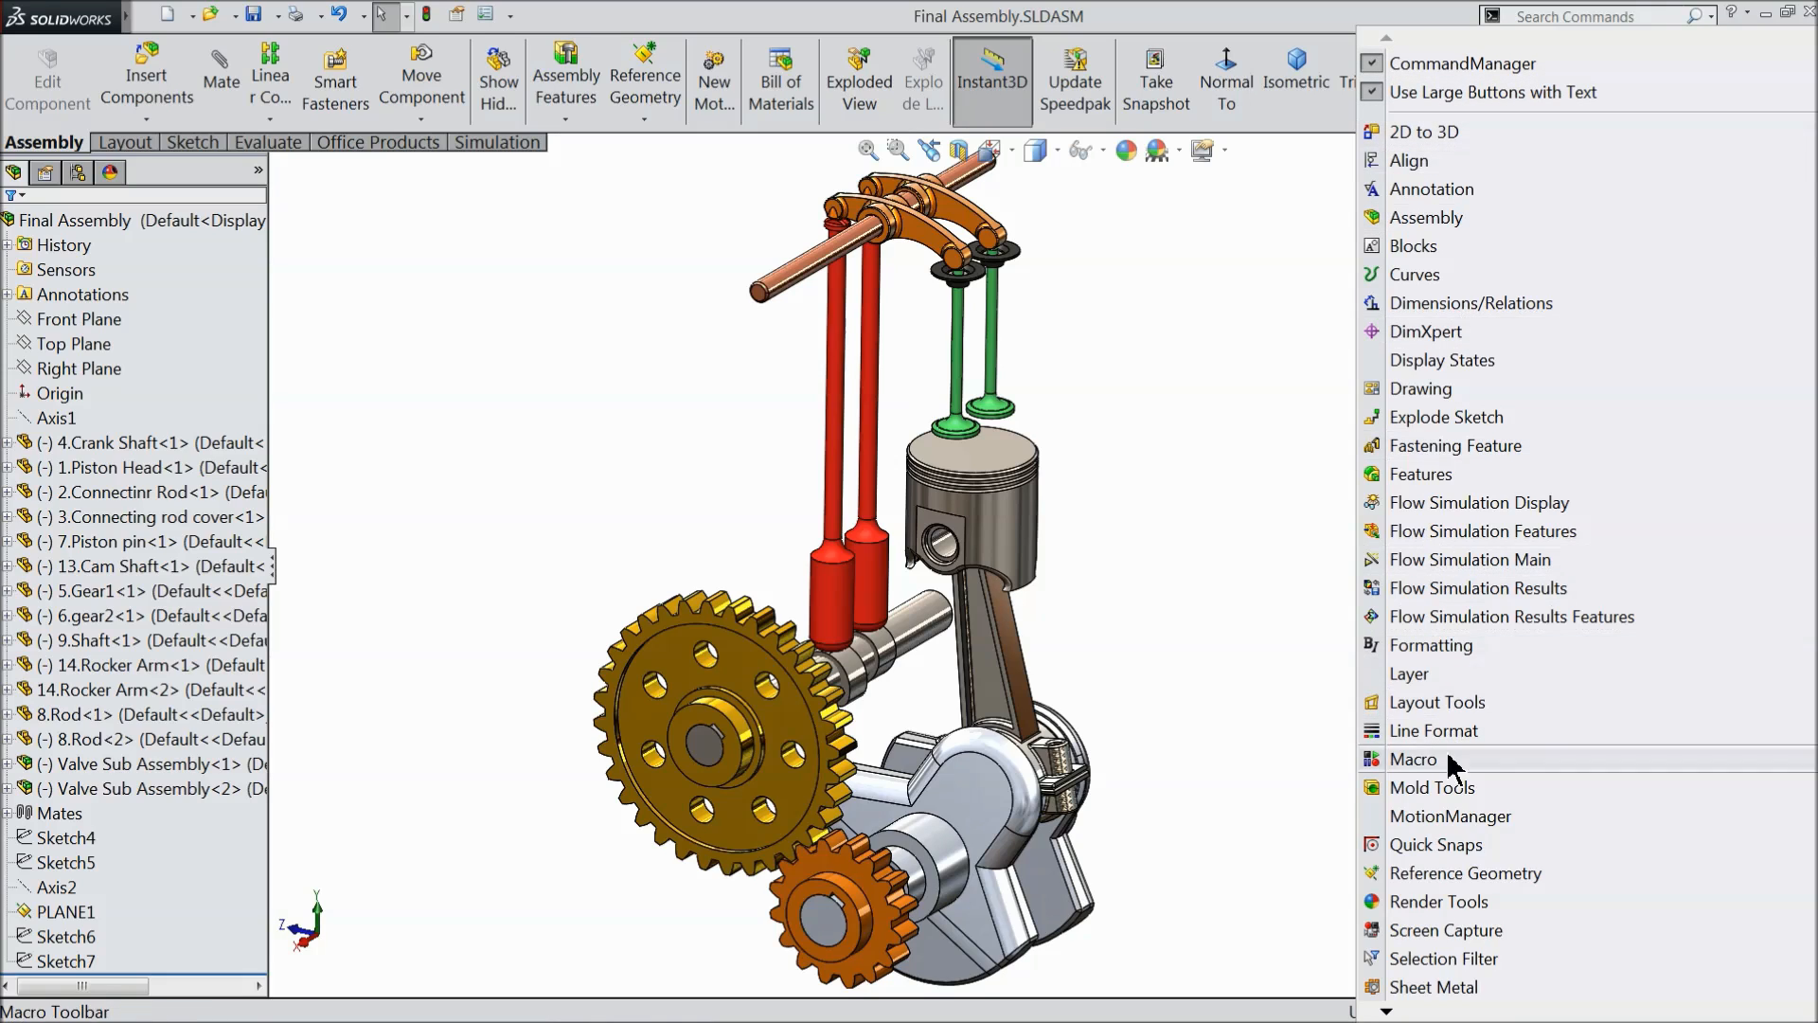
pyautogui.click(1448, 816)
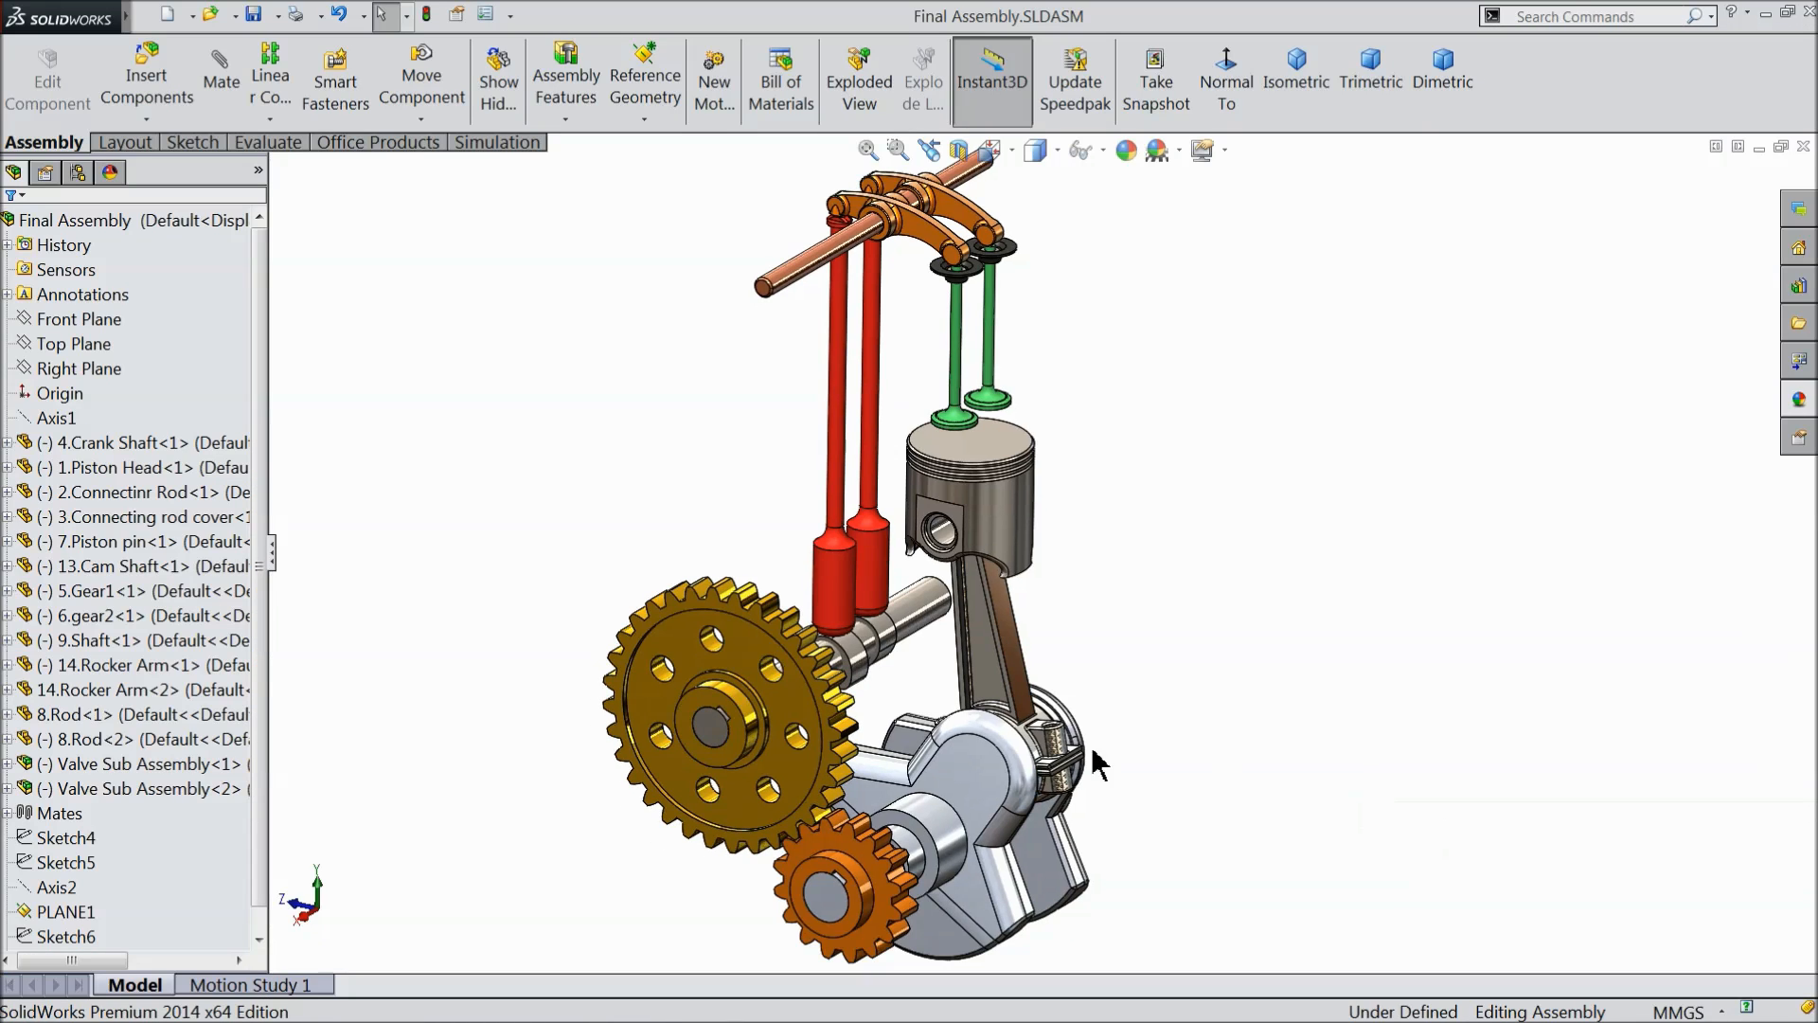
pyautogui.click(282, 985)
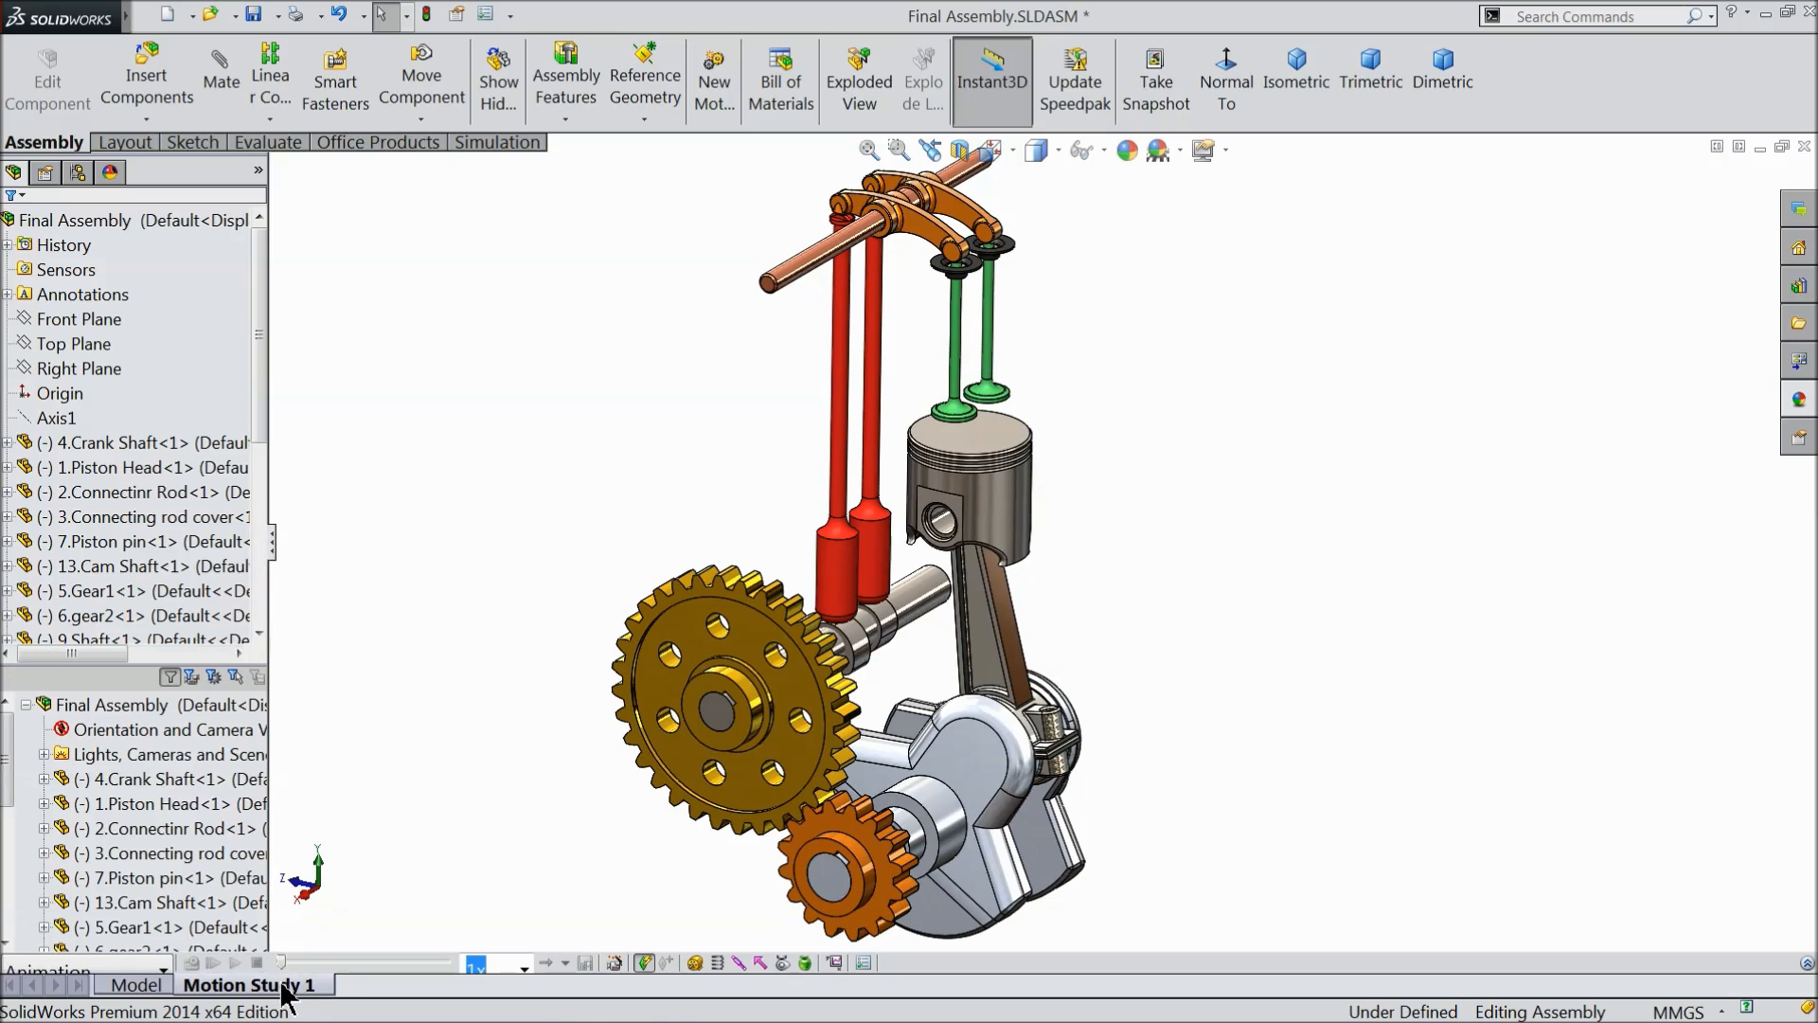
pyautogui.click(863, 962)
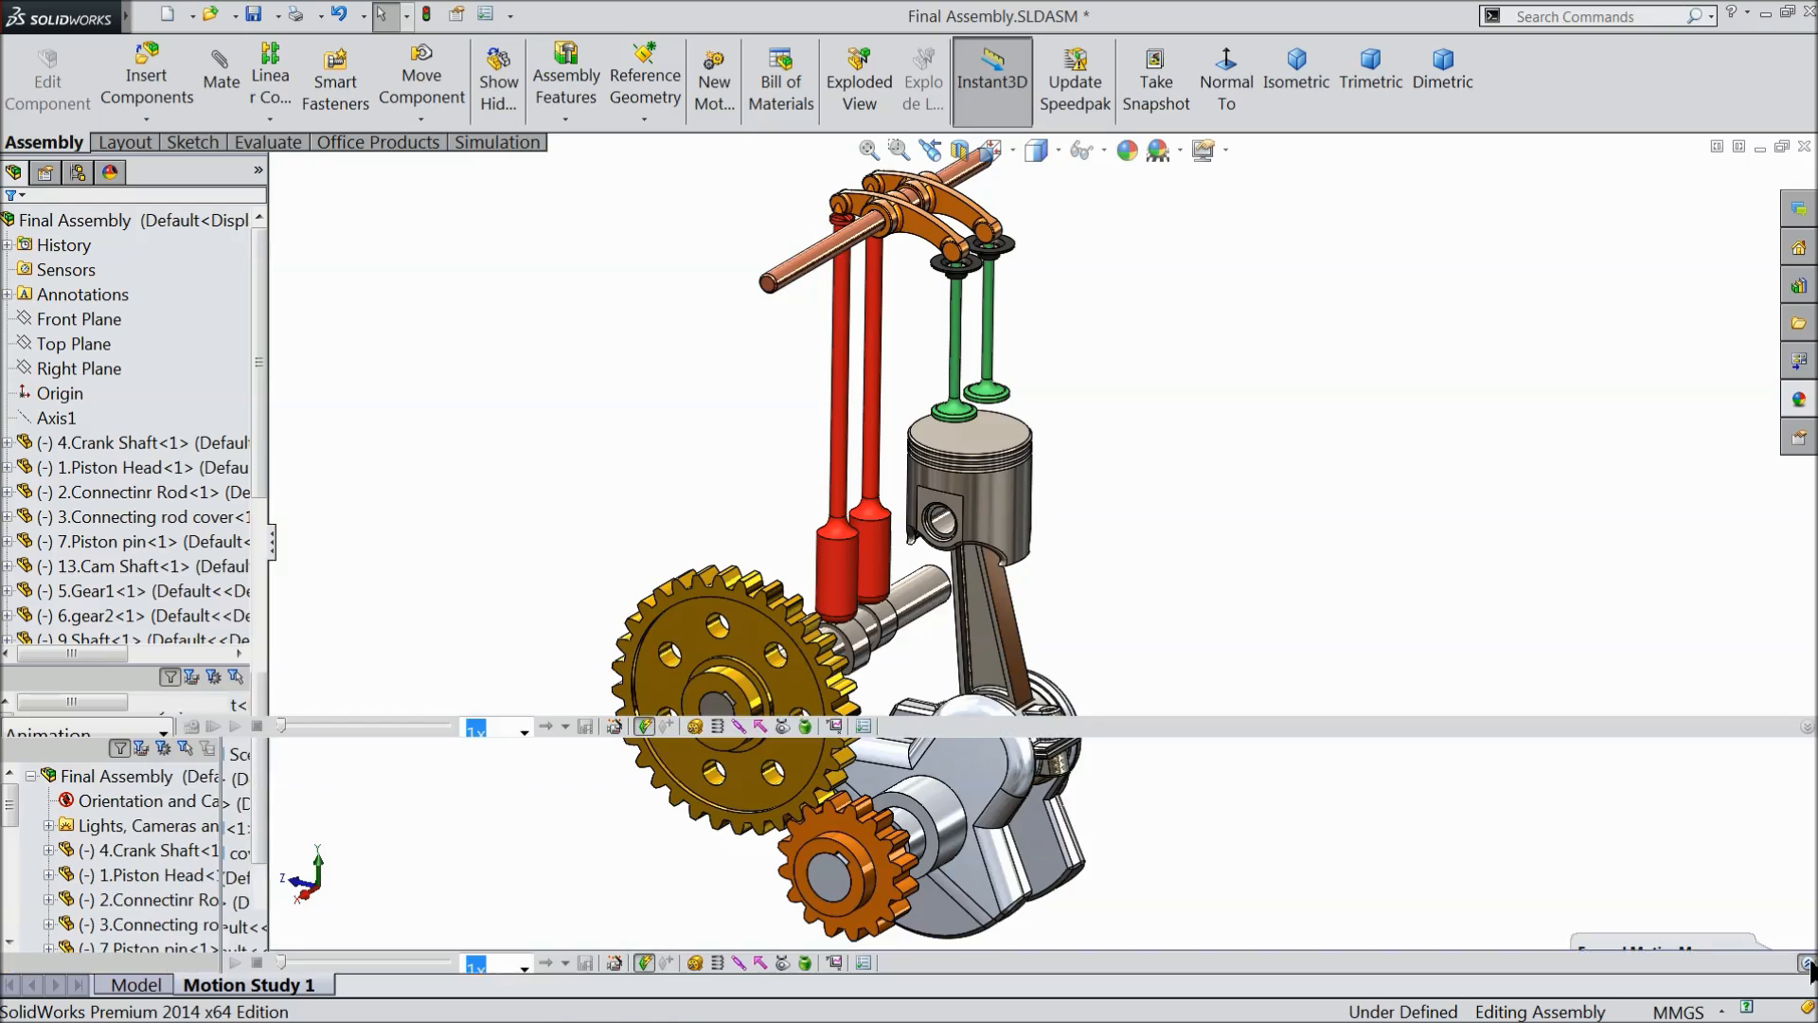
# - Set the motion study's animation to 25 frames per second and extend its duration to 20 seconds
pyautogui.click(863, 727)
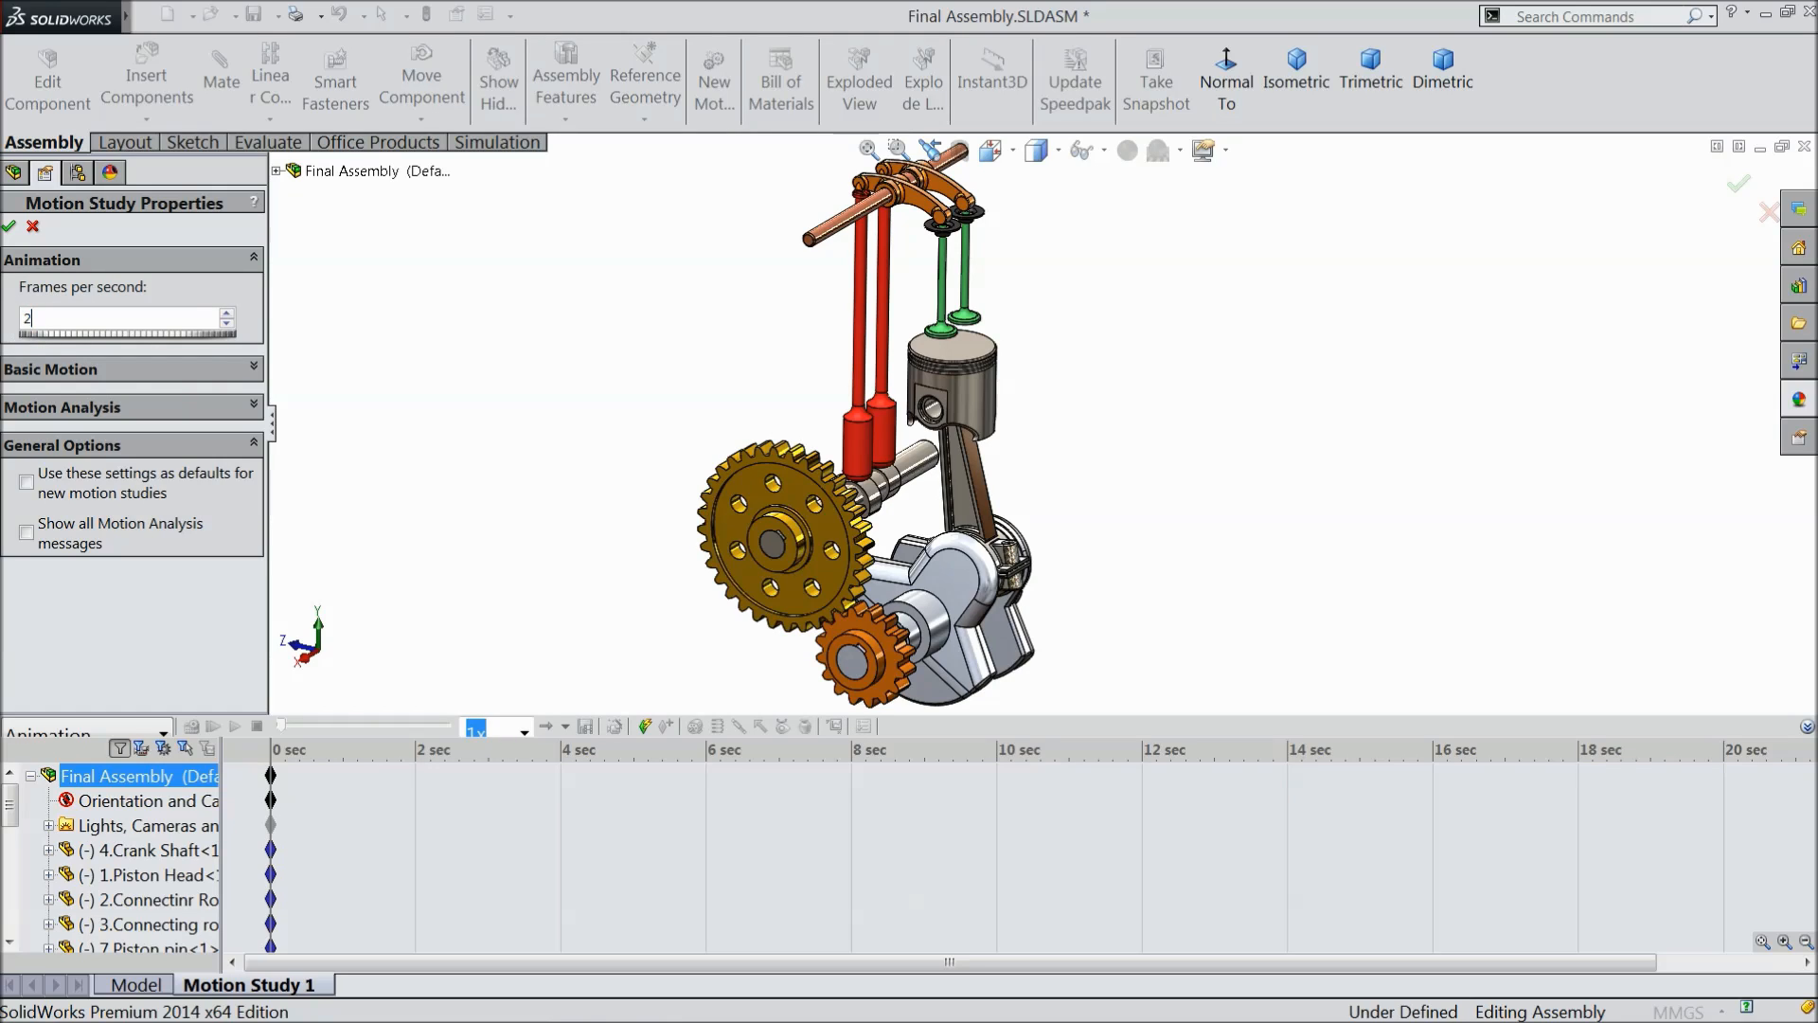
pyautogui.click(12, 227)
pyautogui.click(132, 492)
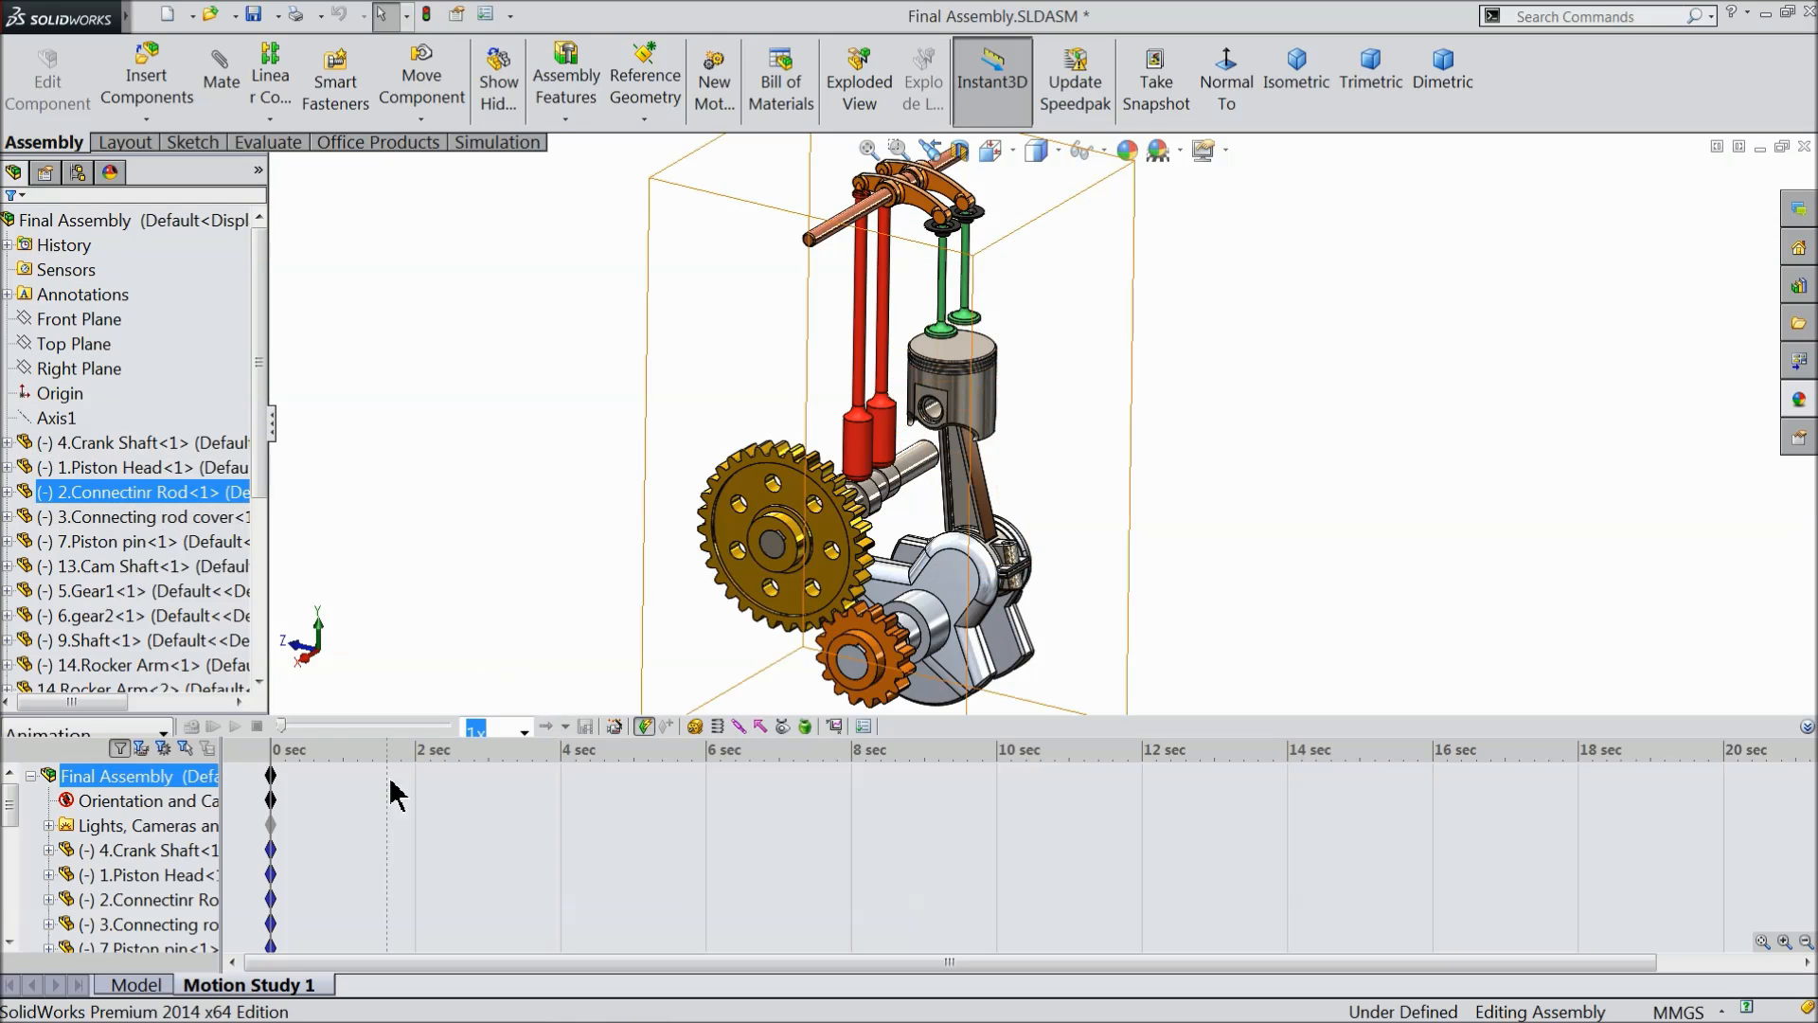
pyautogui.moveTo(275, 784); pyautogui.dragTo(1726, 804)
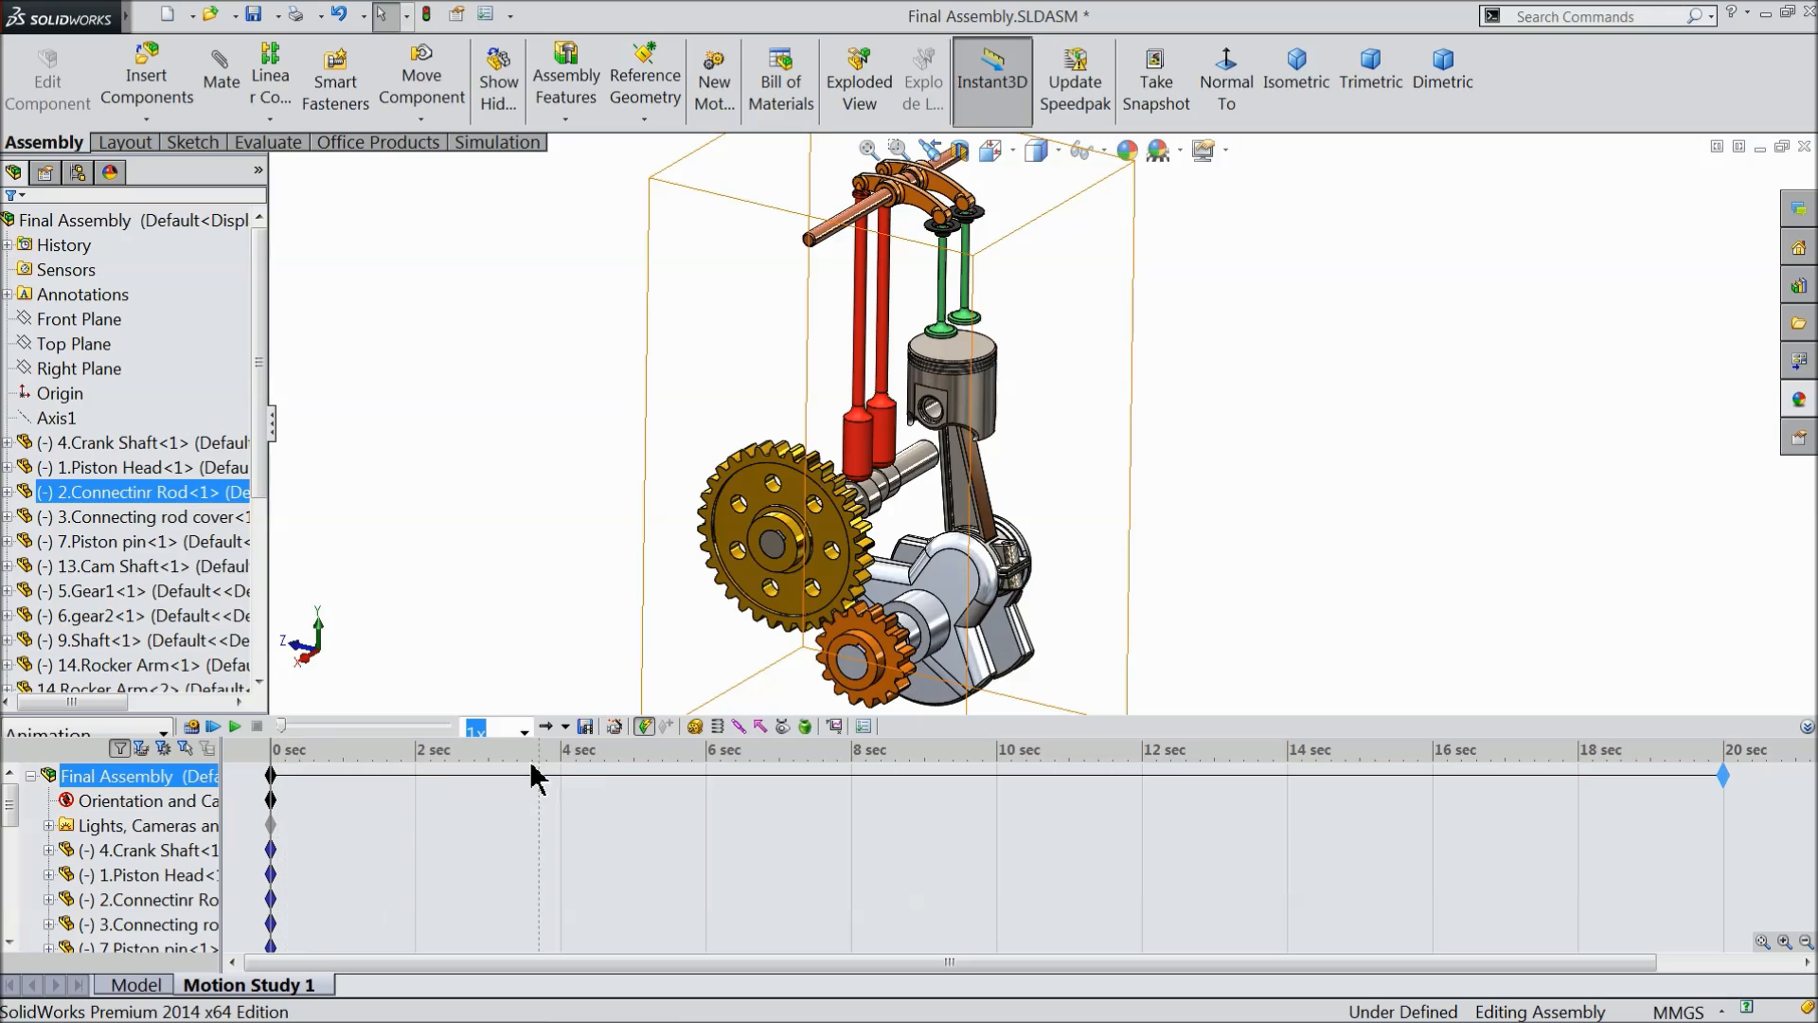
# - Add a rotary motor to the small orange gear with its direction reversed and a constant speed of 30 RPM
pyautogui.click(695, 726)
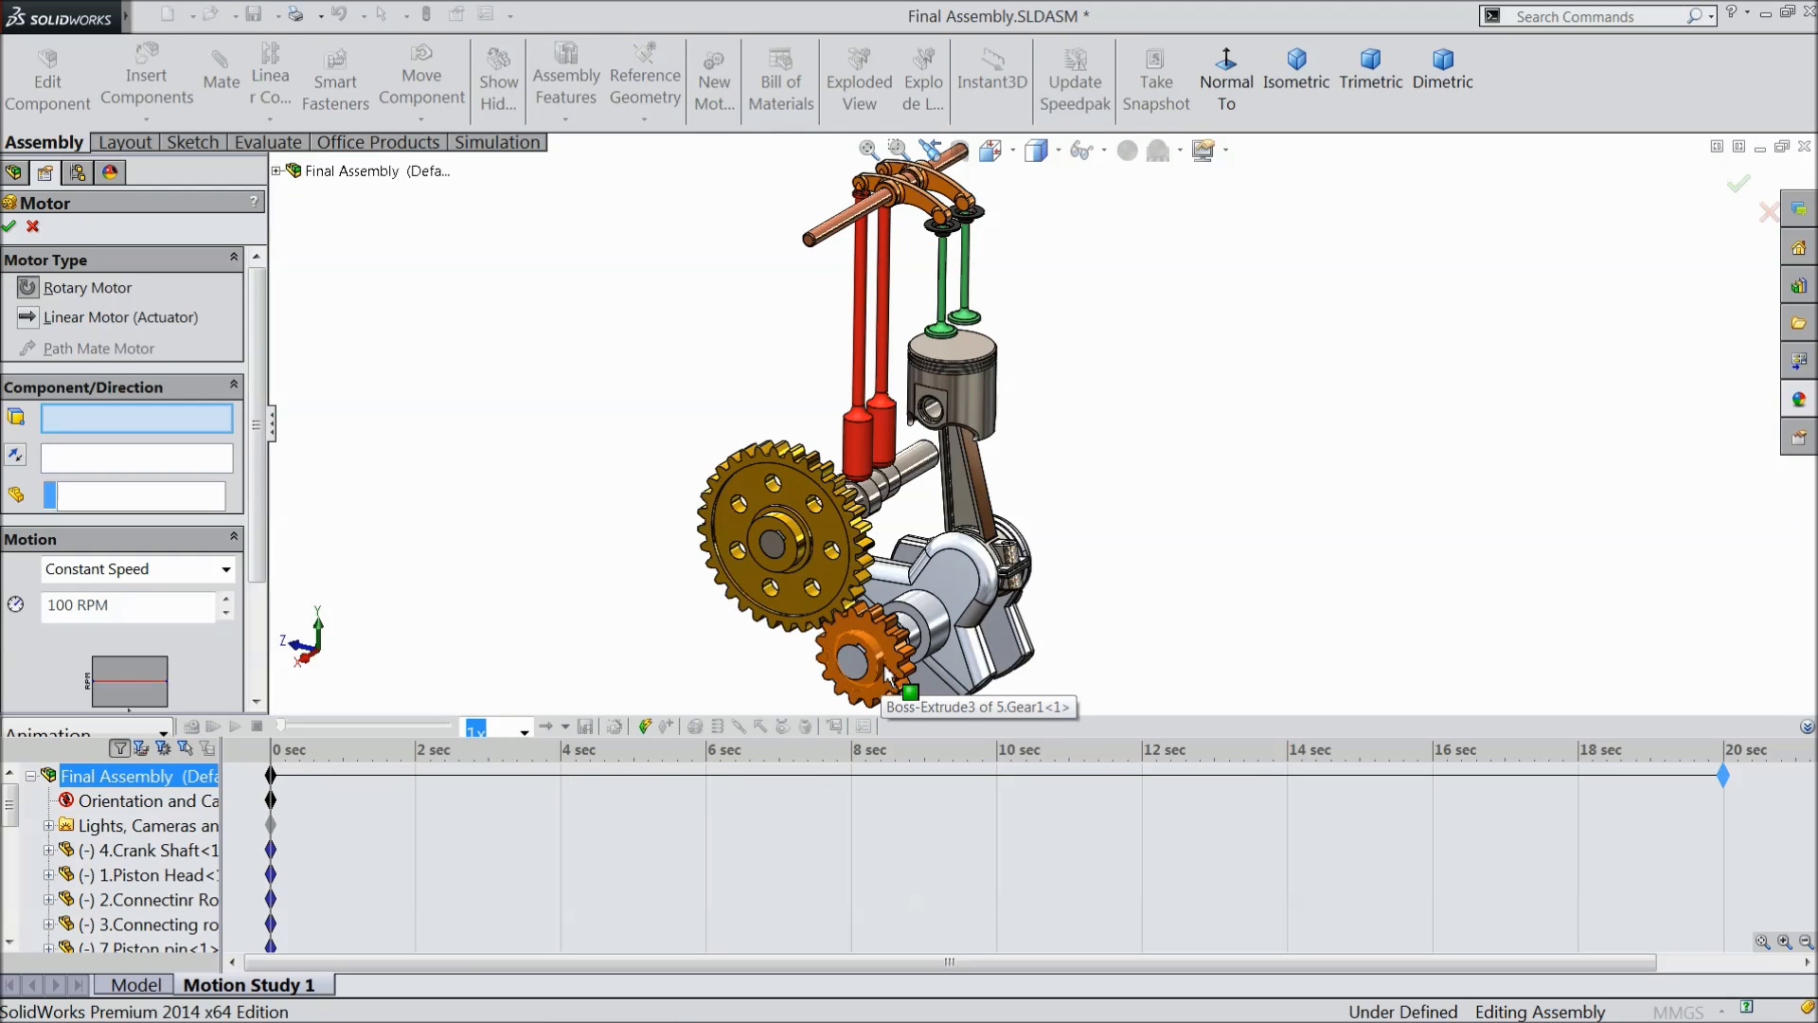
pyautogui.click(894, 683)
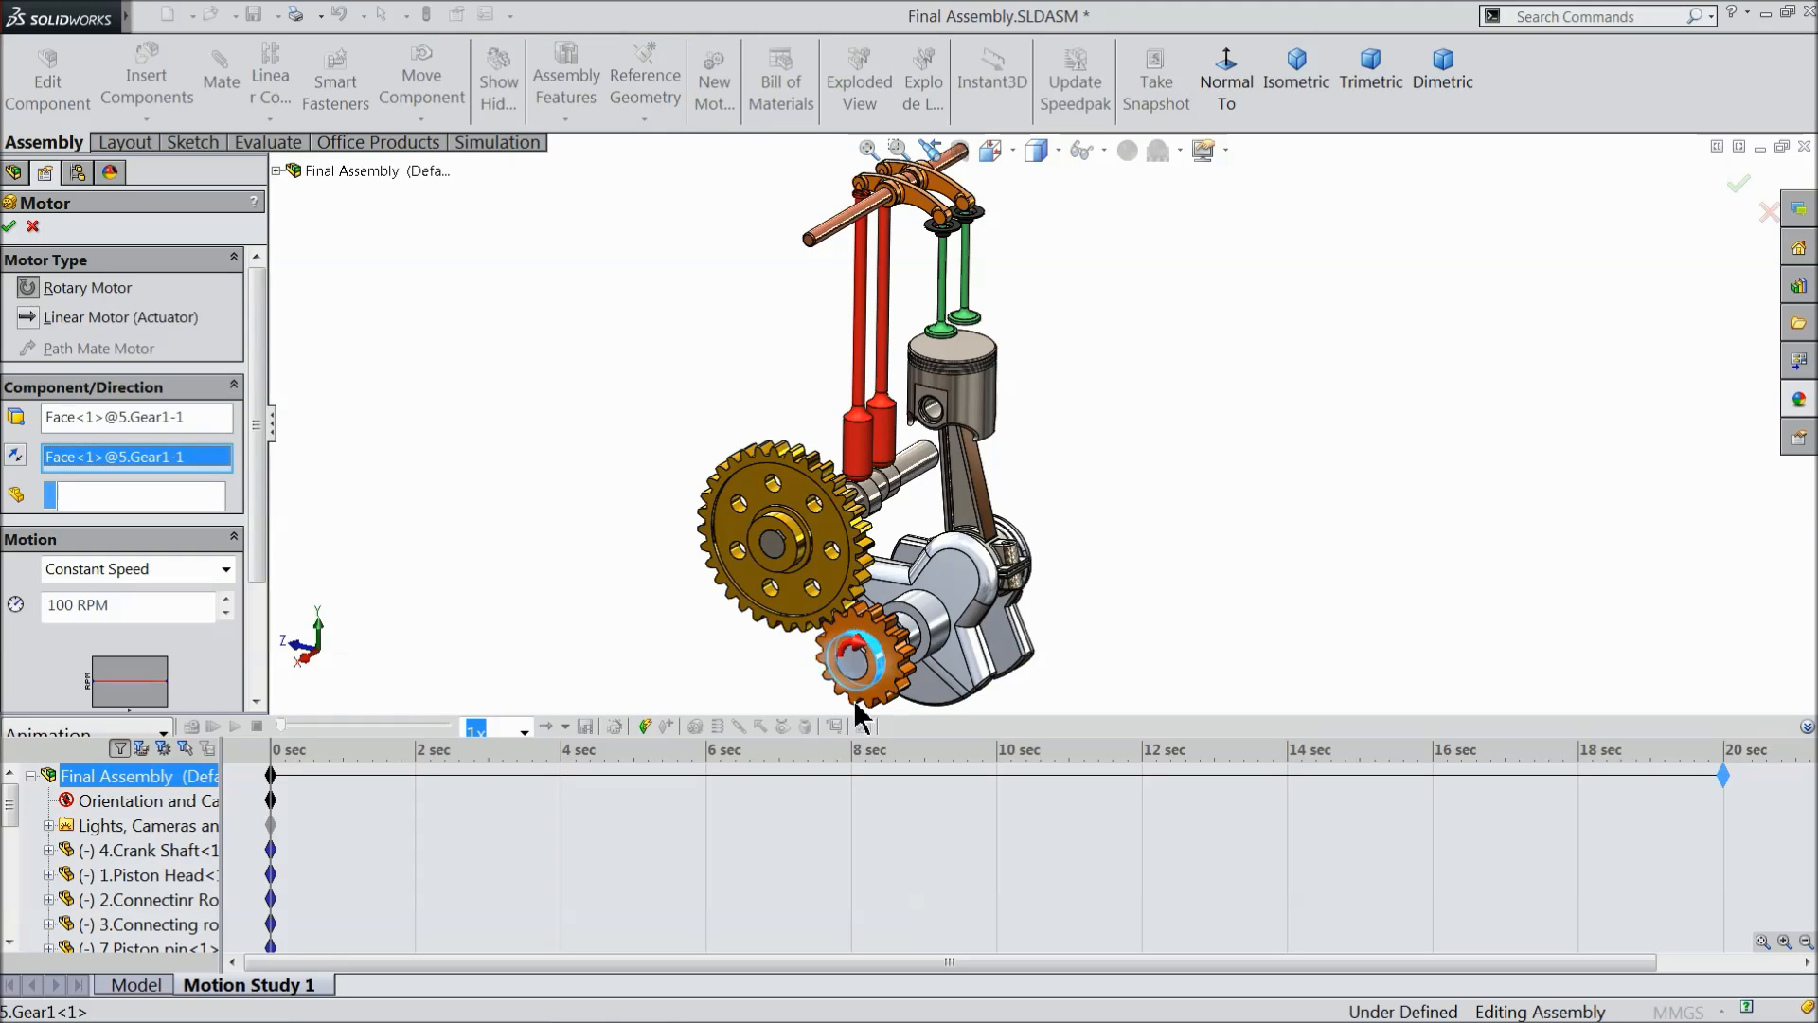
pyautogui.click(14, 458)
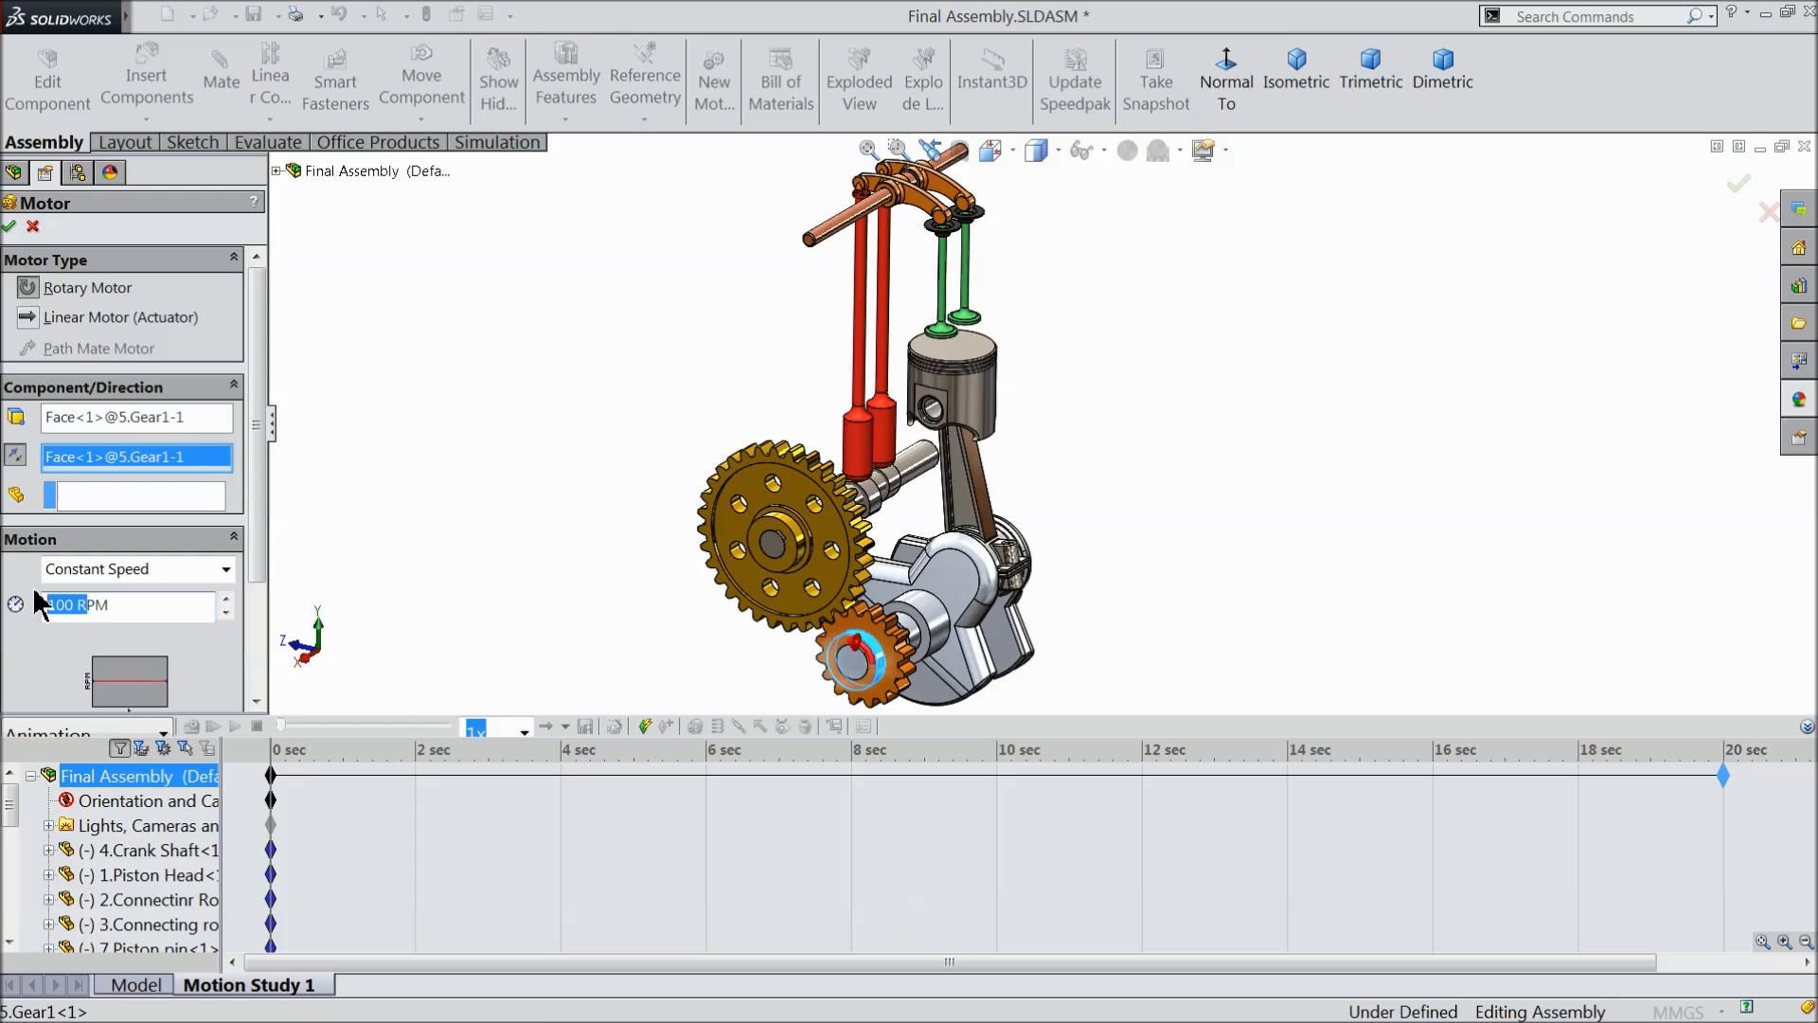
pyautogui.click(80, 607)
pyautogui.write('30')
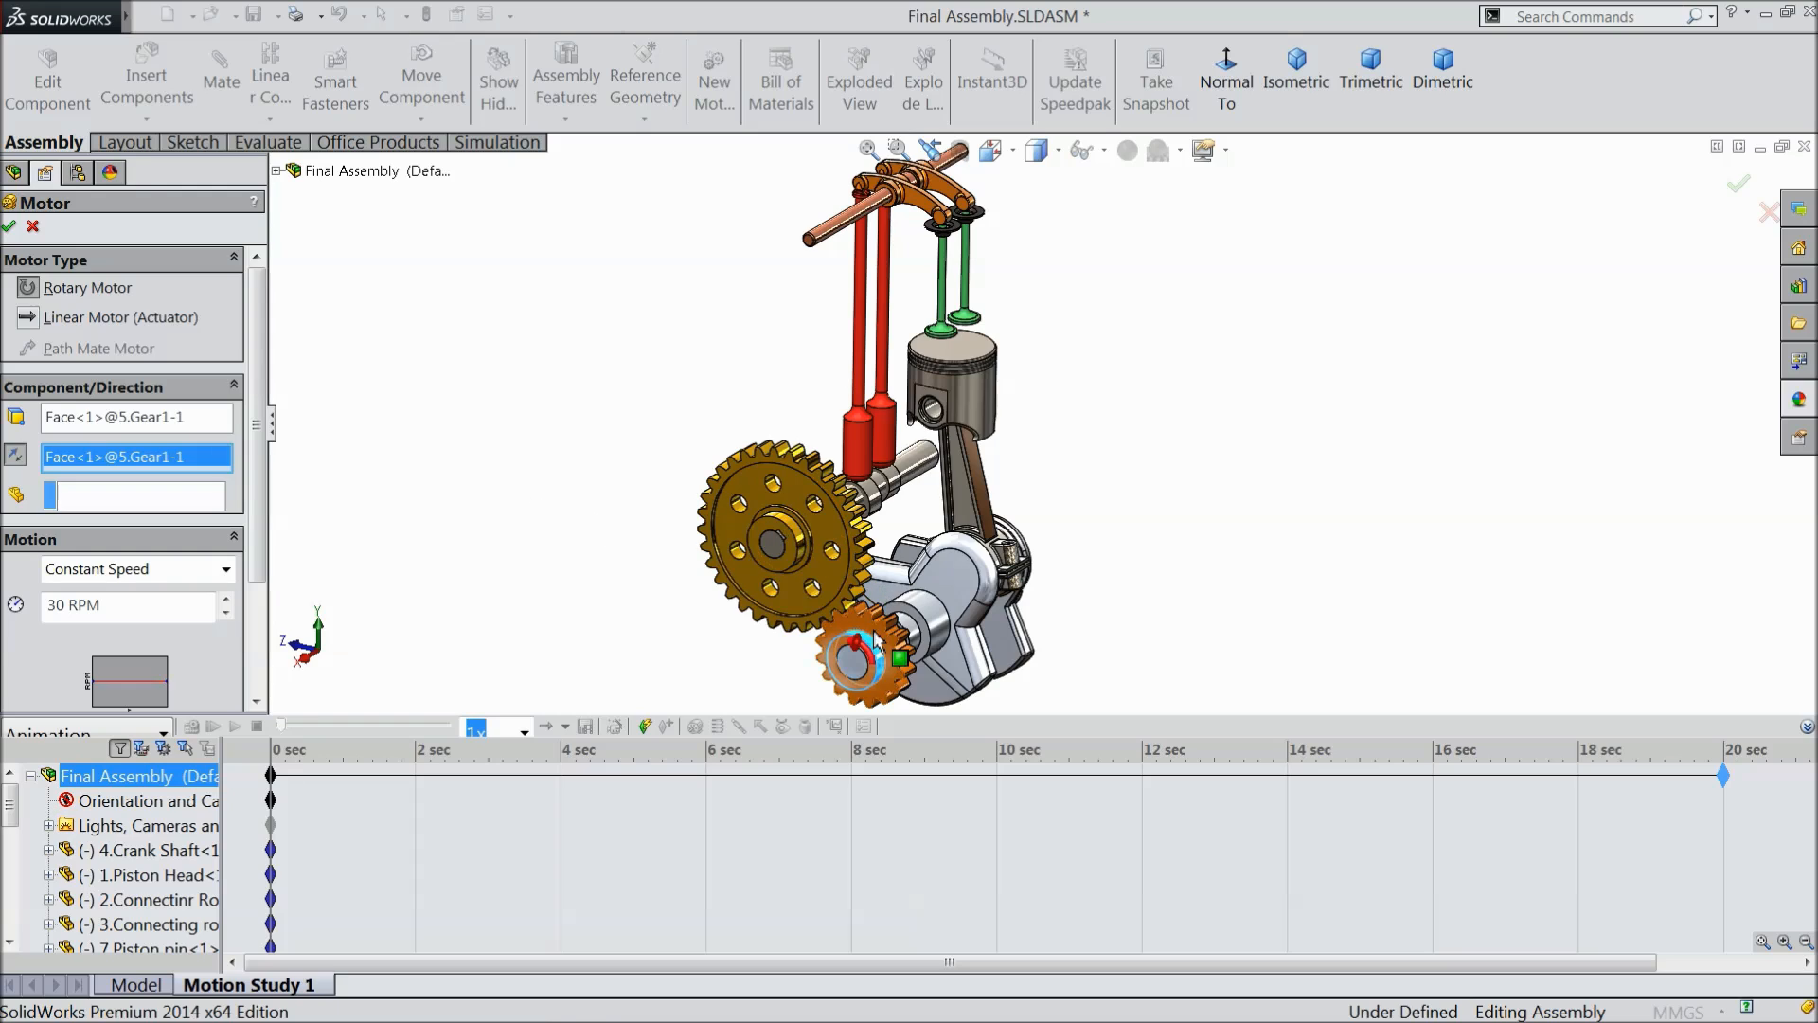
pyautogui.click(11, 225)
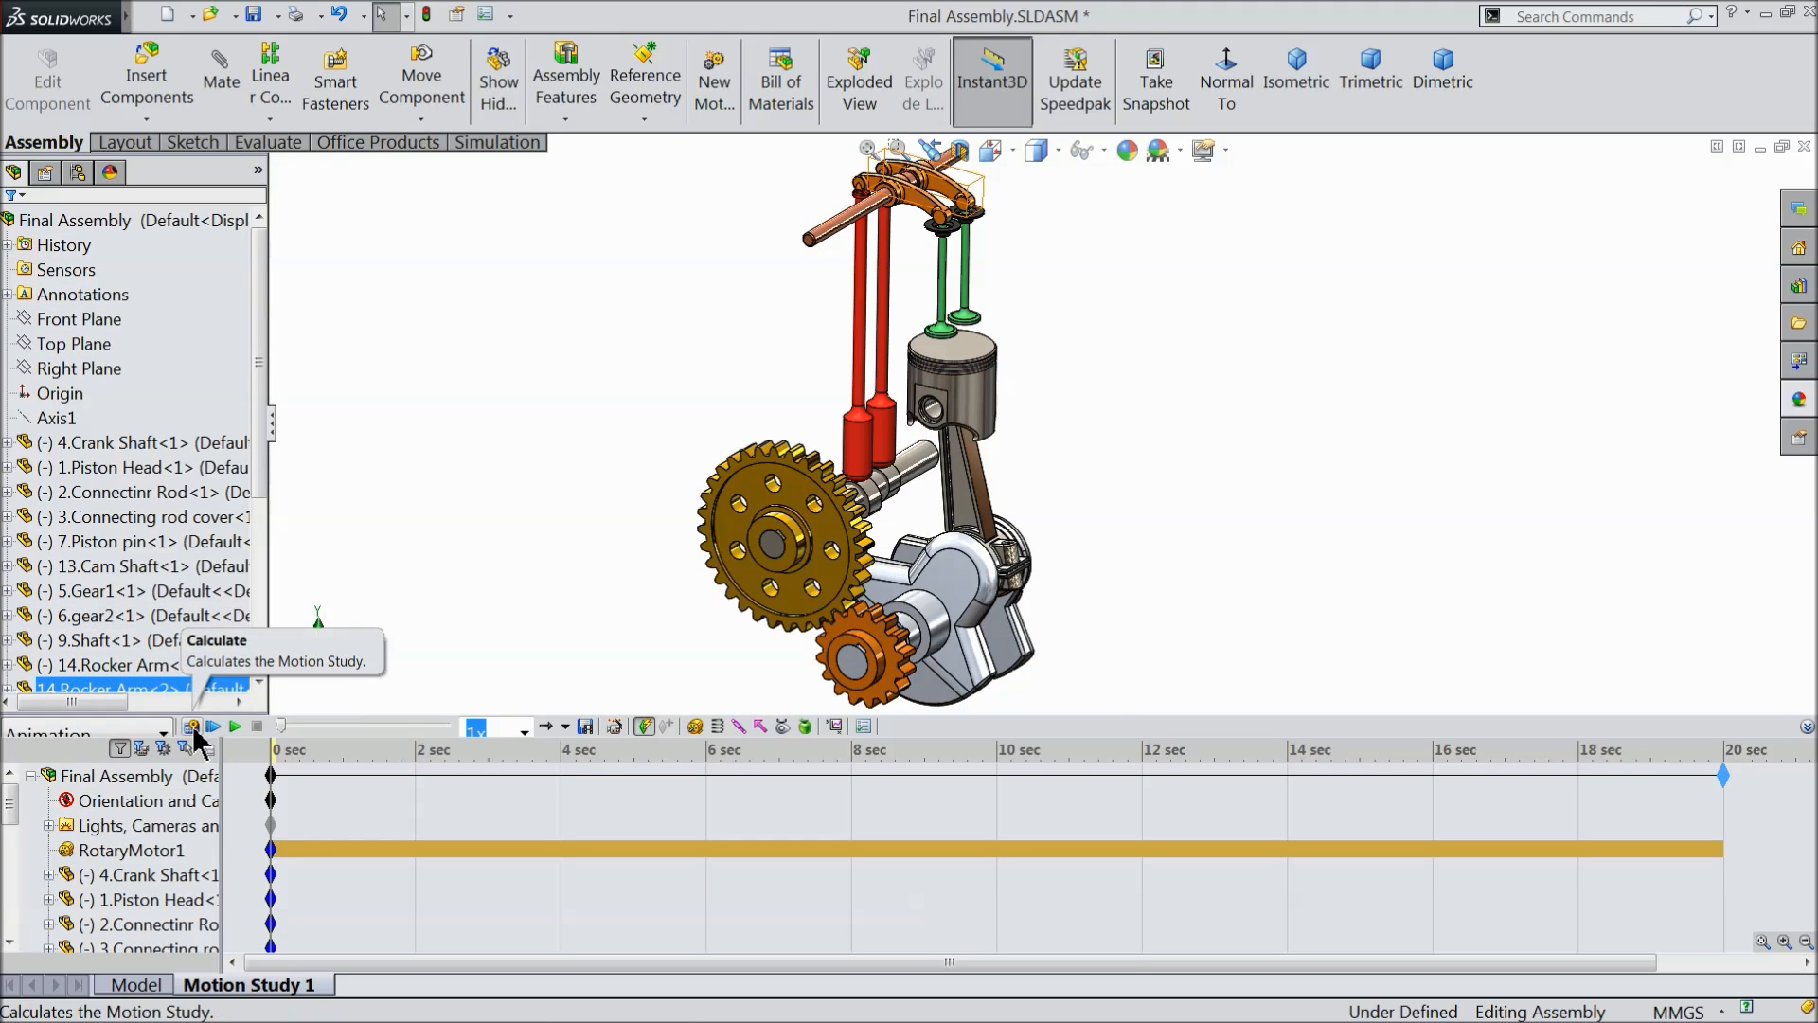
# - Calculate the motion study and play it back, replaying it with the MotionManager collapsed for a larger engine view
pyautogui.click(192, 726)
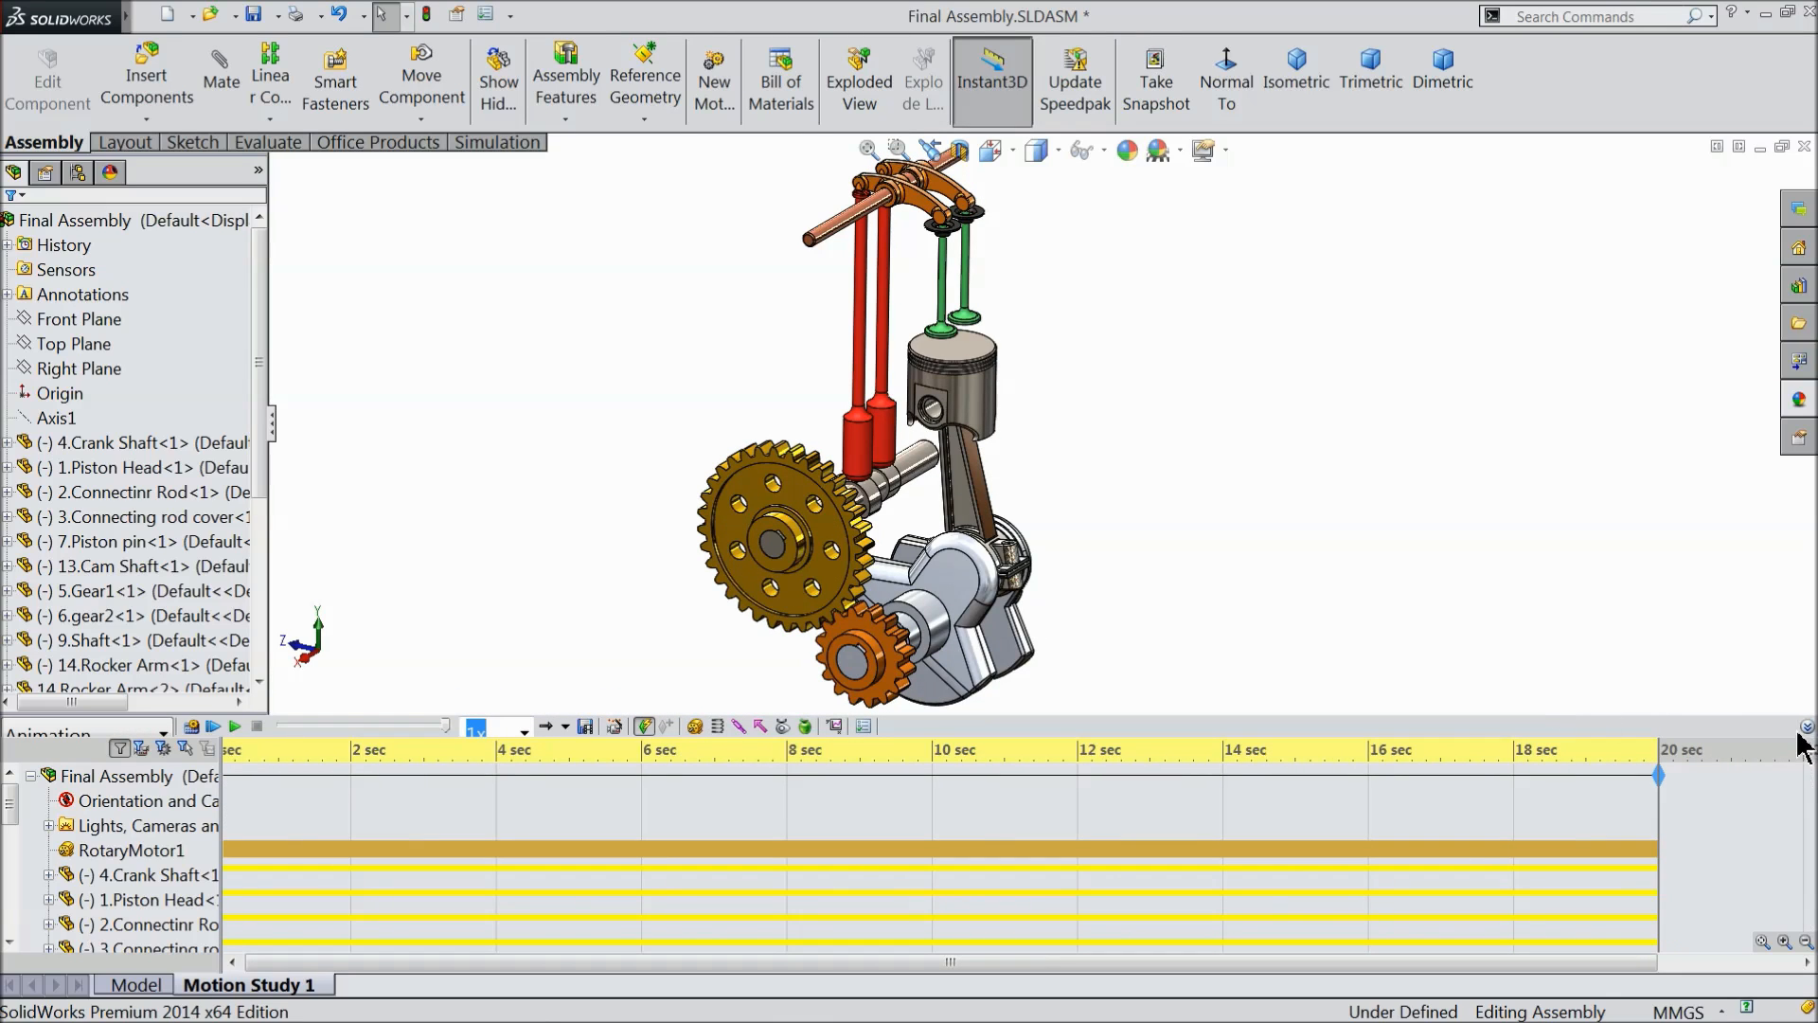
pyautogui.click(235, 726)
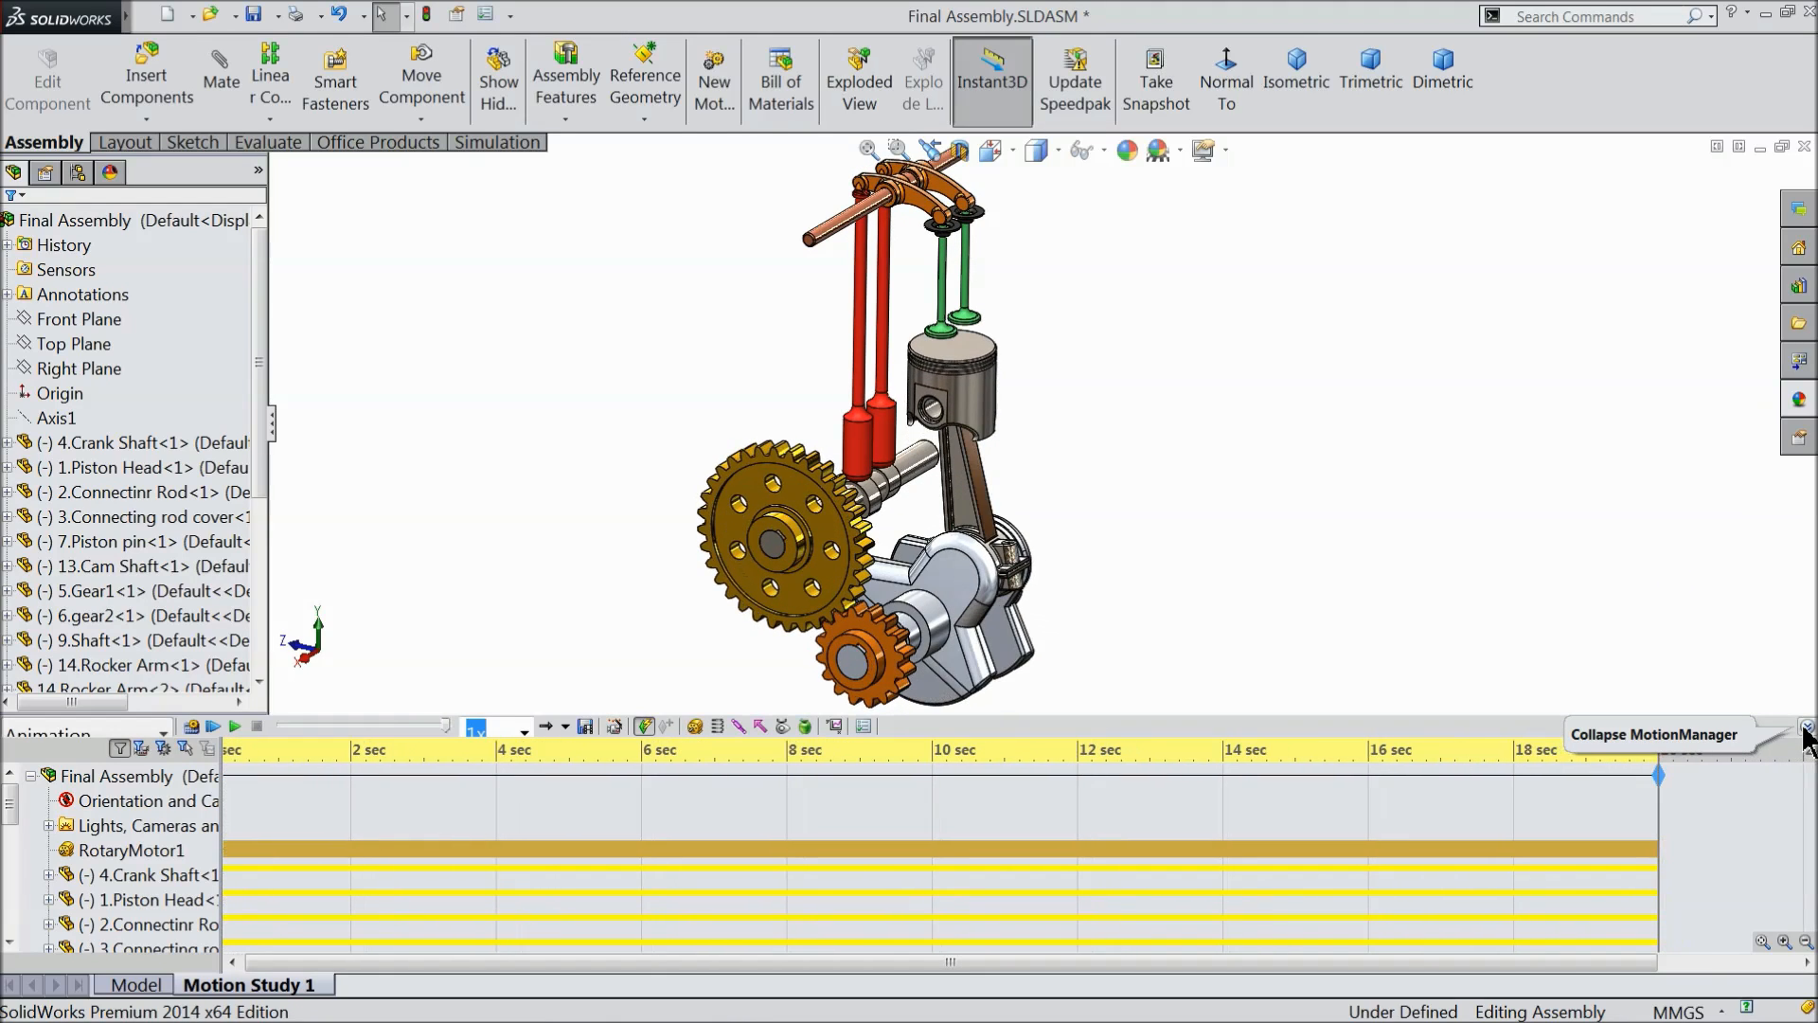
pyautogui.click(1807, 727)
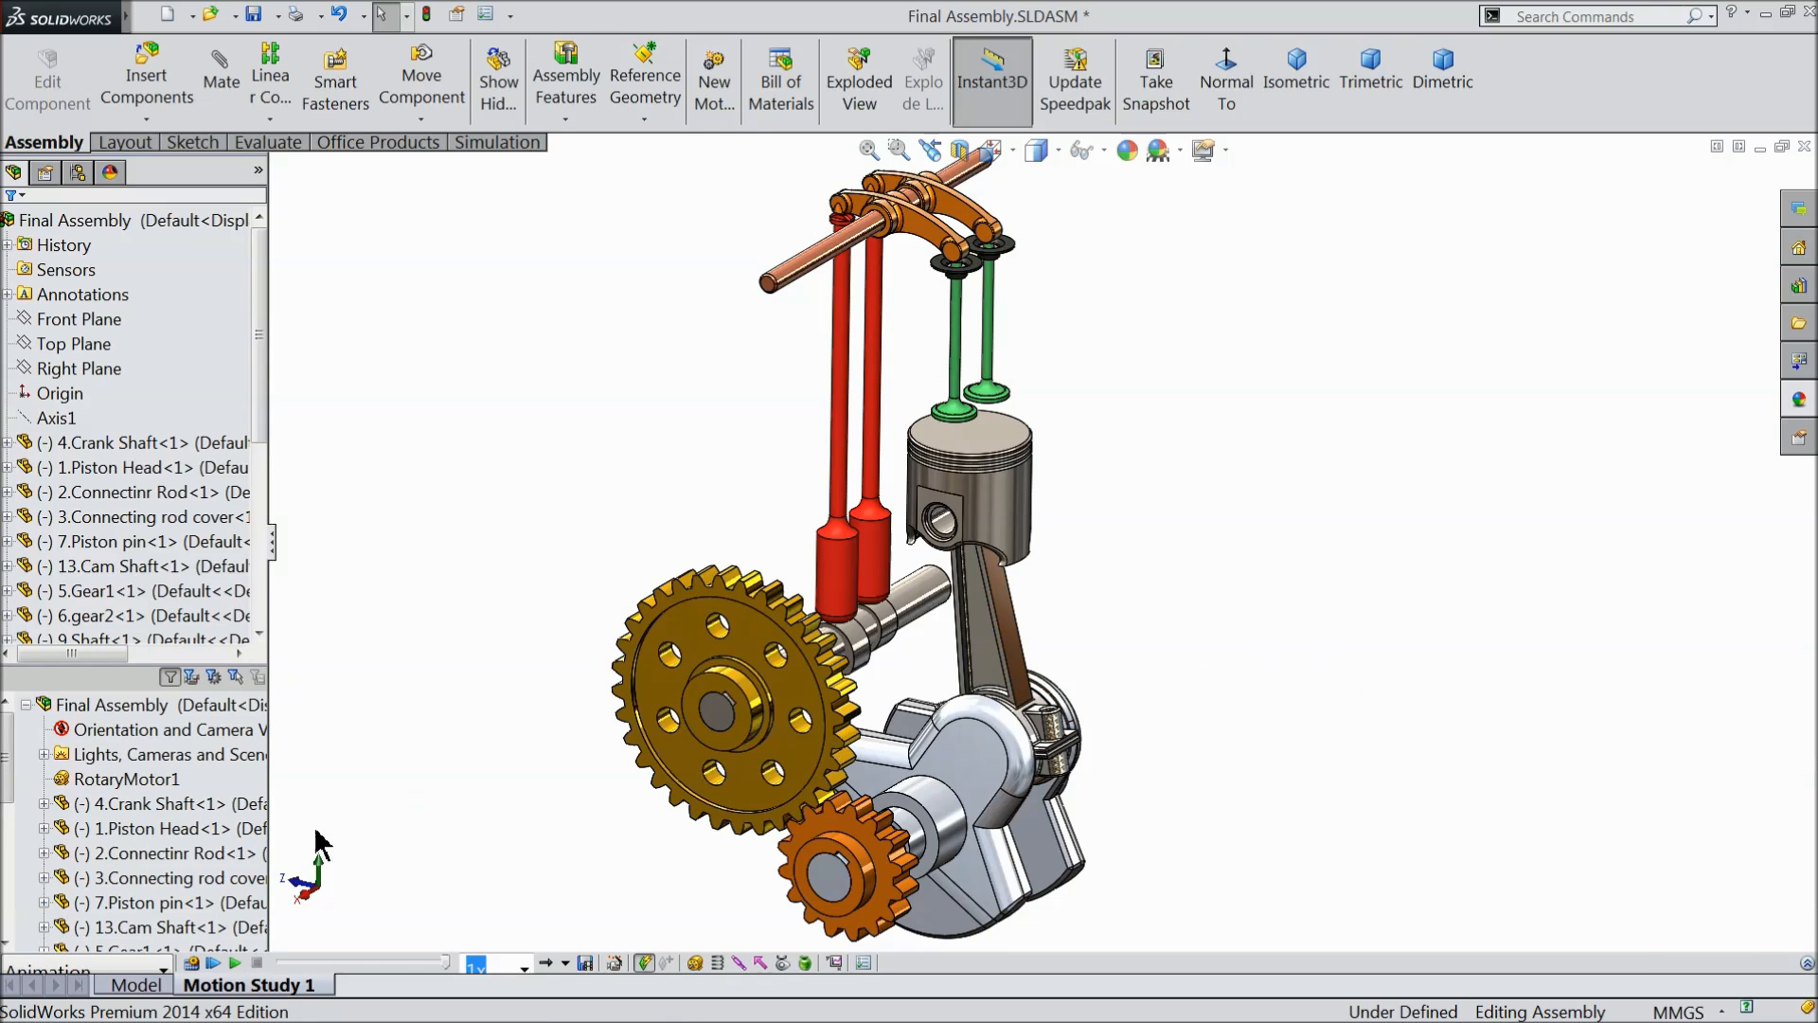
pyautogui.click(234, 962)
# - Set up the animation's AVI export with a 16:9 aspect ratio at 1920 x 1080 and 25 frames per second
pyautogui.click(587, 963)
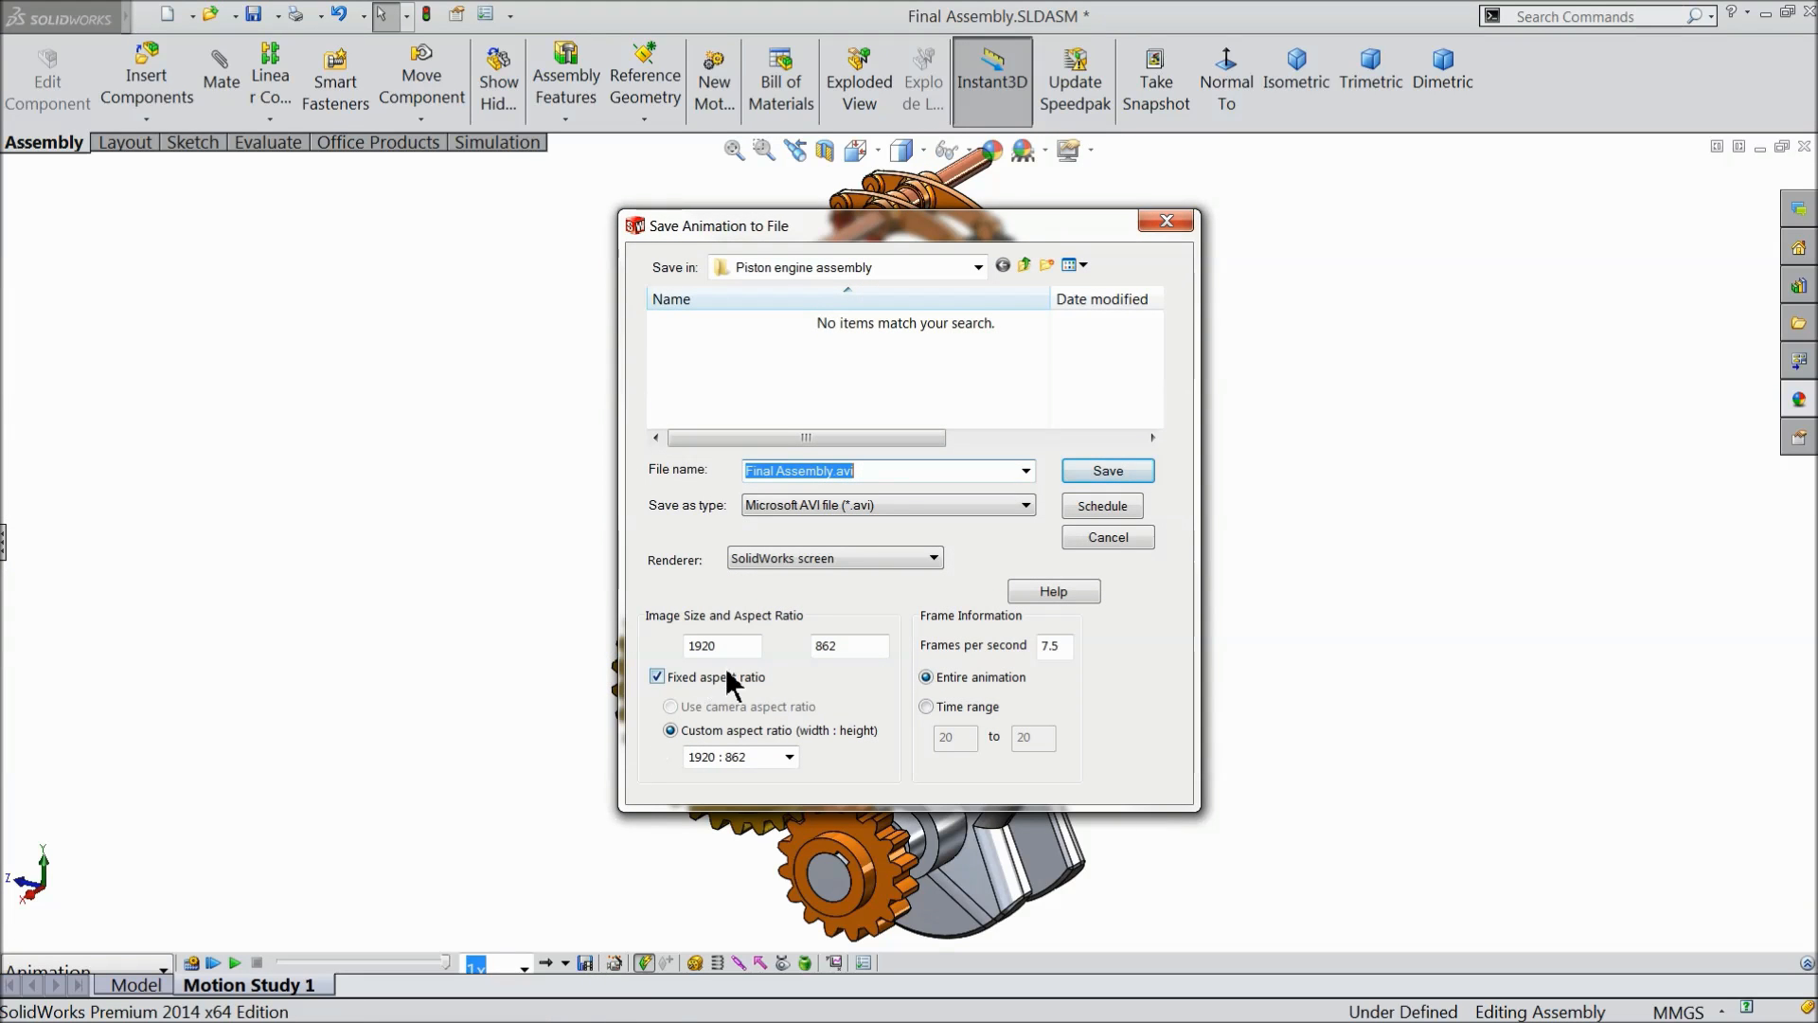
pyautogui.click(788, 757)
pyautogui.click(717, 557)
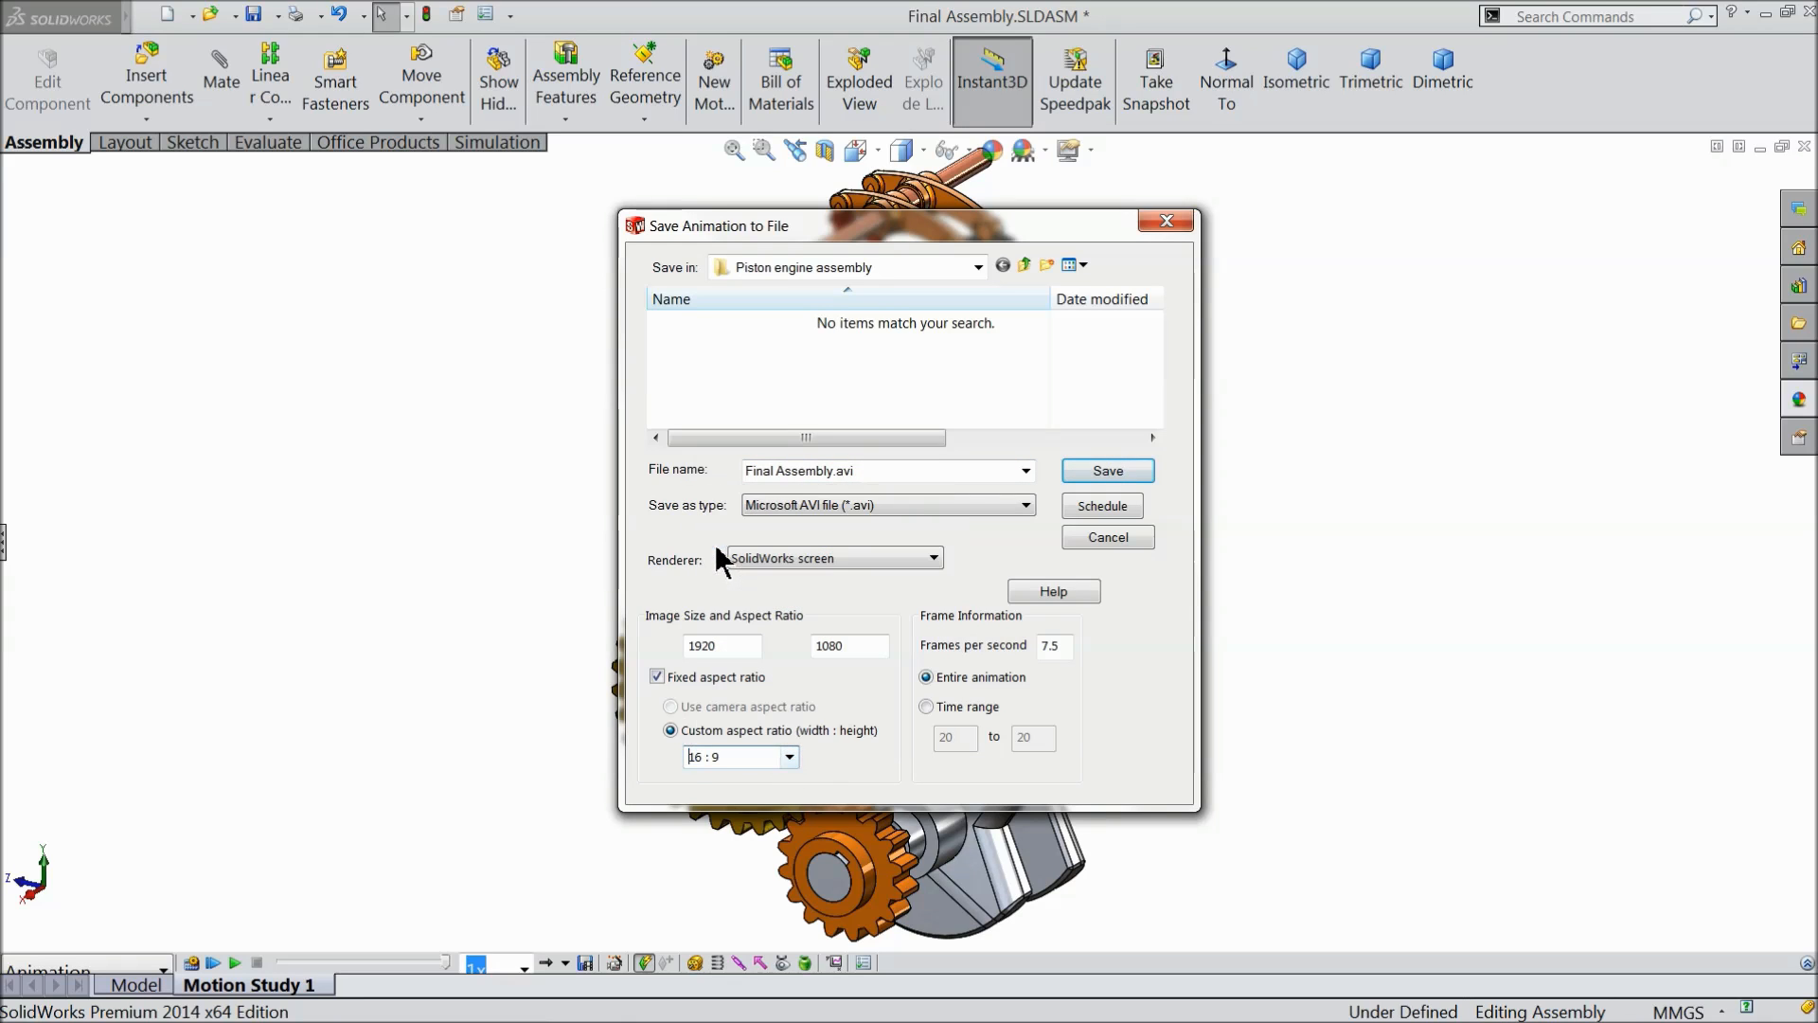
pyautogui.moveTo(1055, 647); pyautogui.dragTo(1032, 642)
pyautogui.write('25')
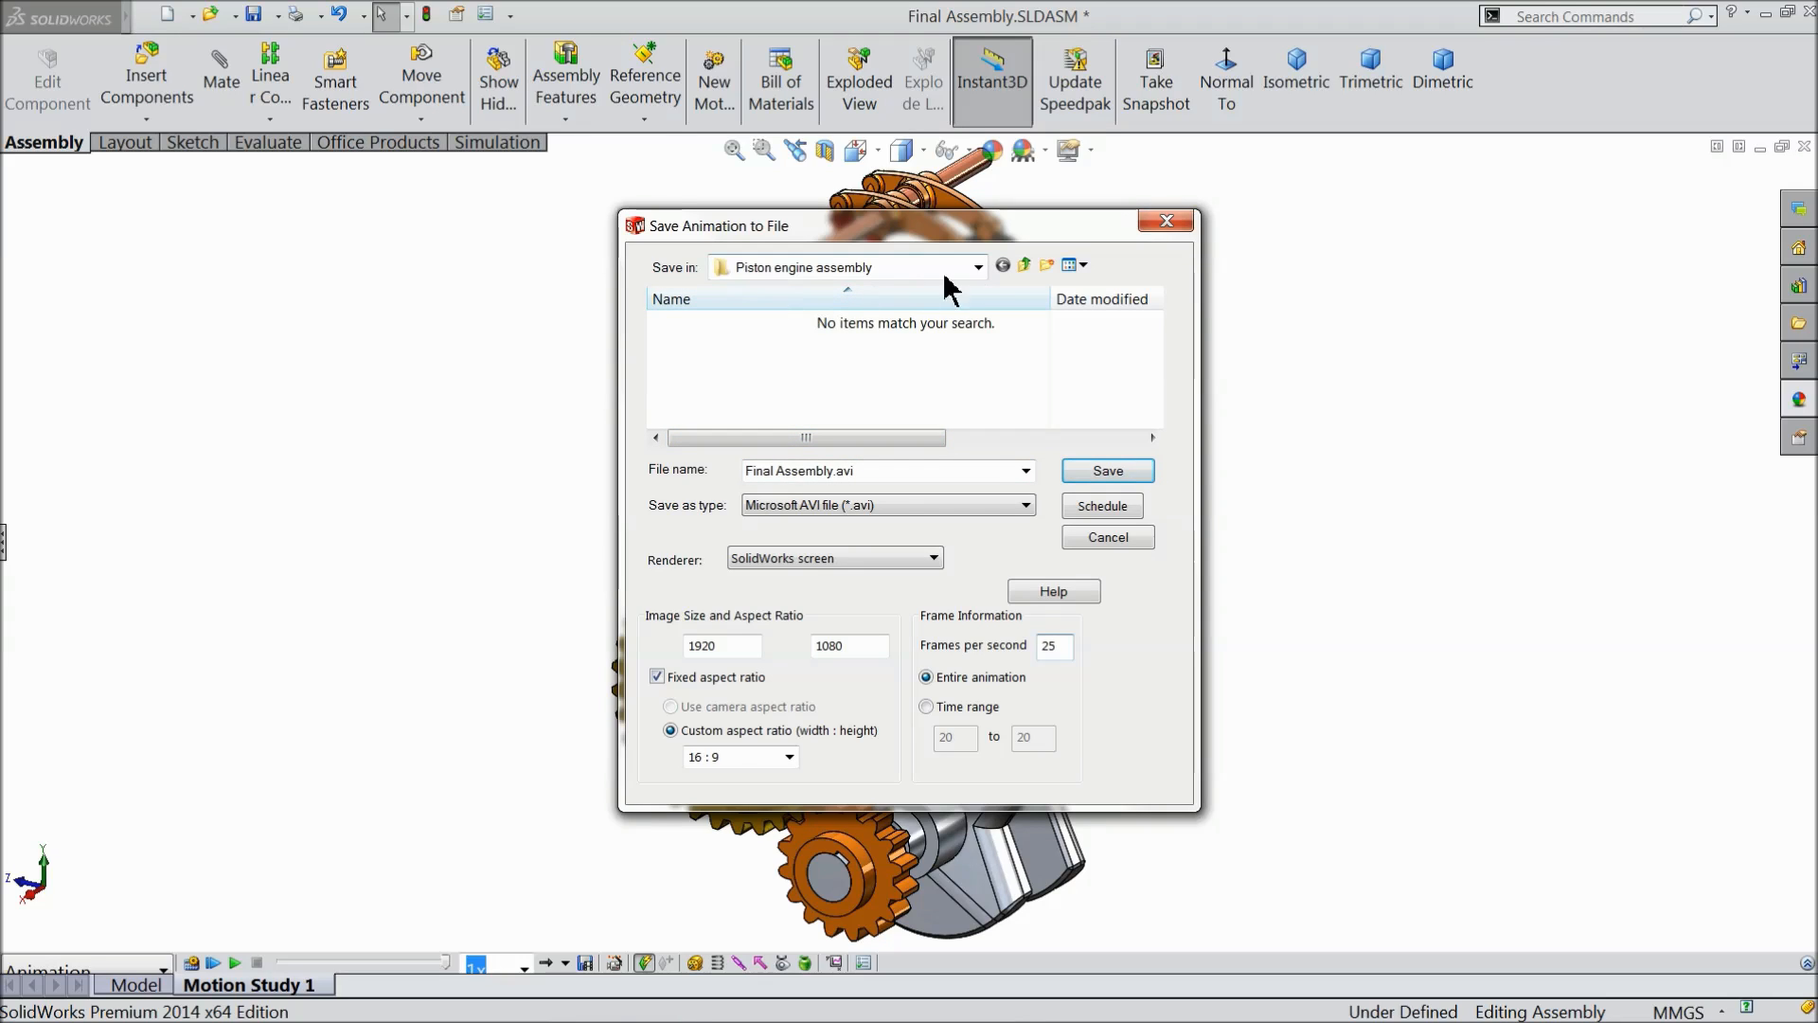
# - Save the animation to the Desktop as Final Assembly.avi, using Microsoft Video 1 compression at quality 85
pyautogui.click(978, 267)
pyautogui.click(776, 327)
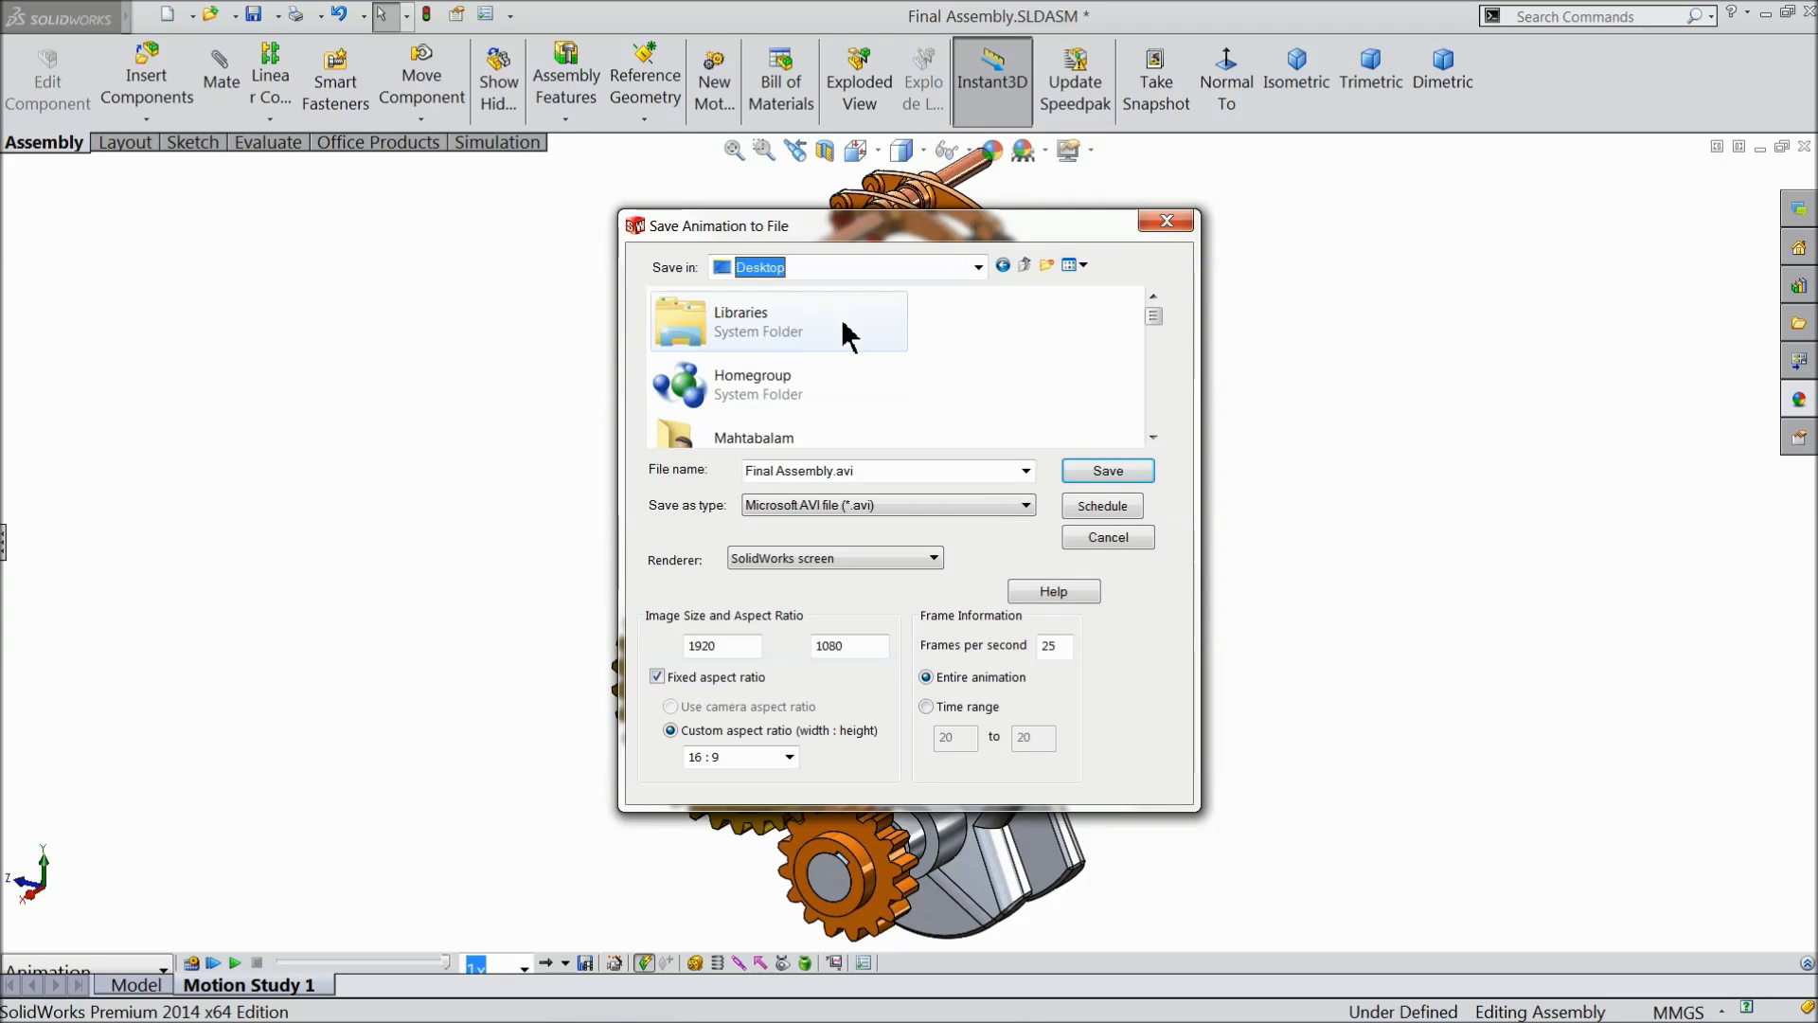
pyautogui.click(1108, 474)
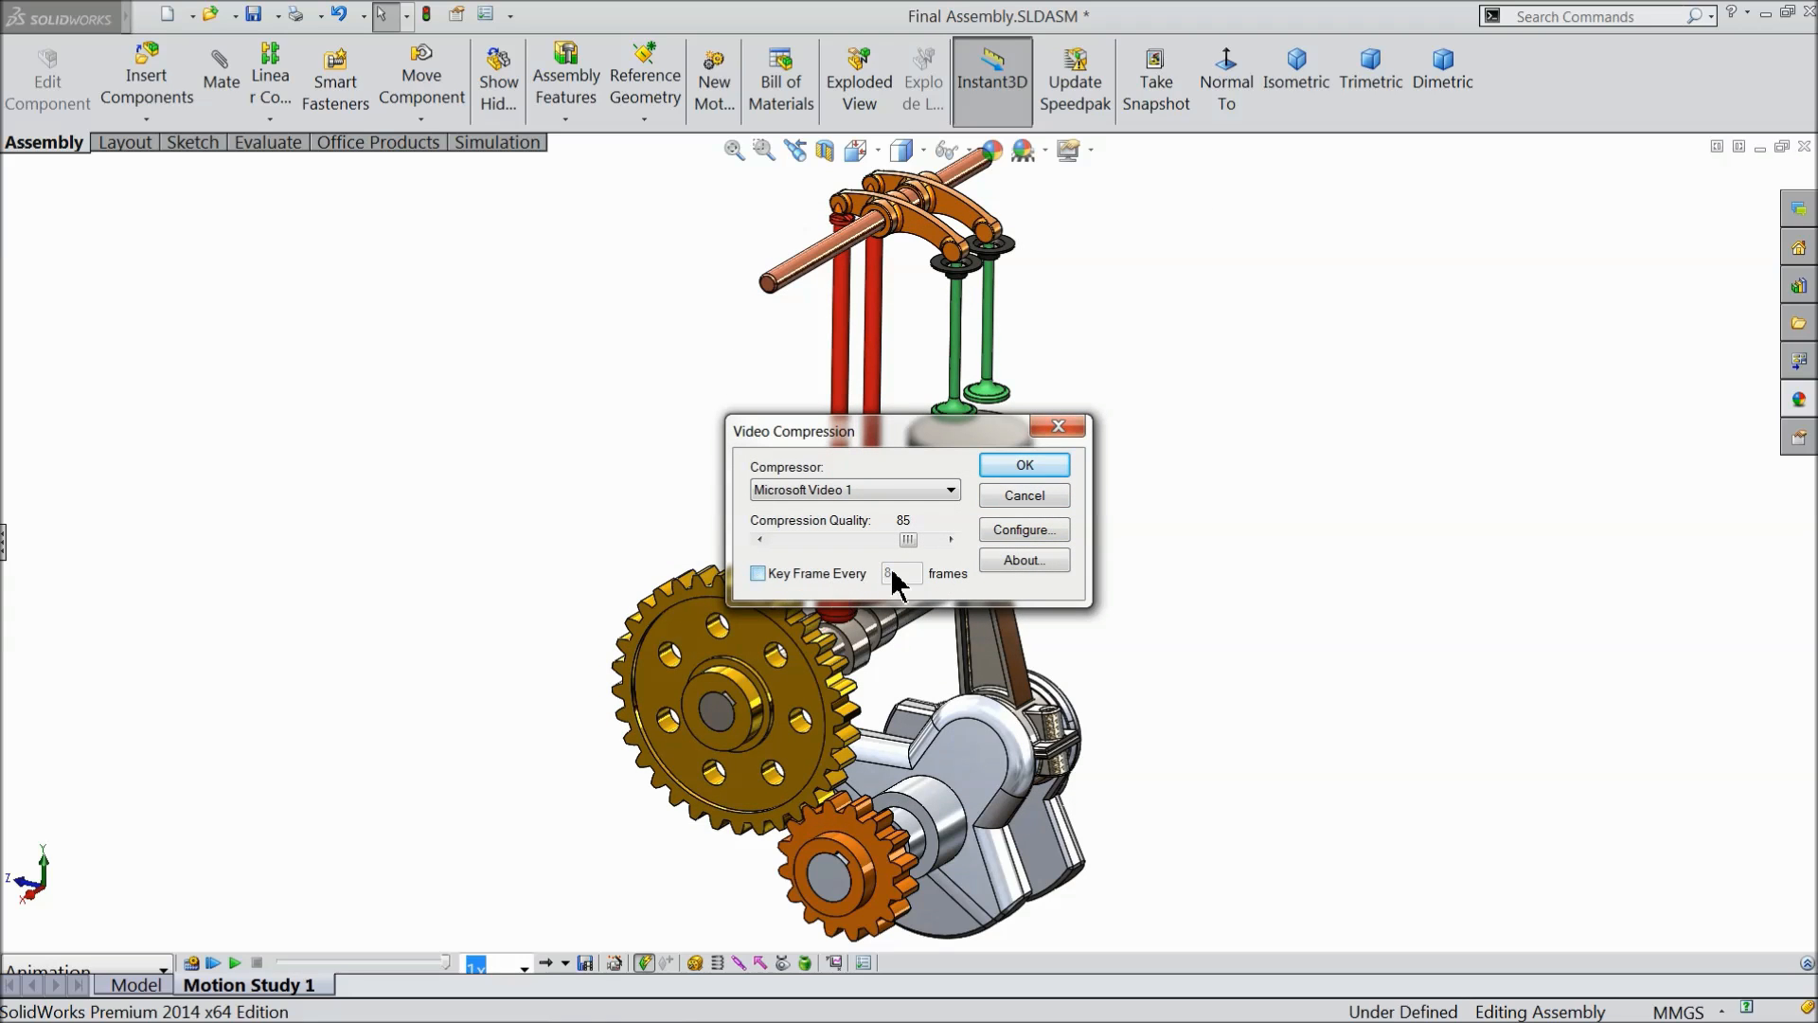
pyautogui.click(1026, 467)
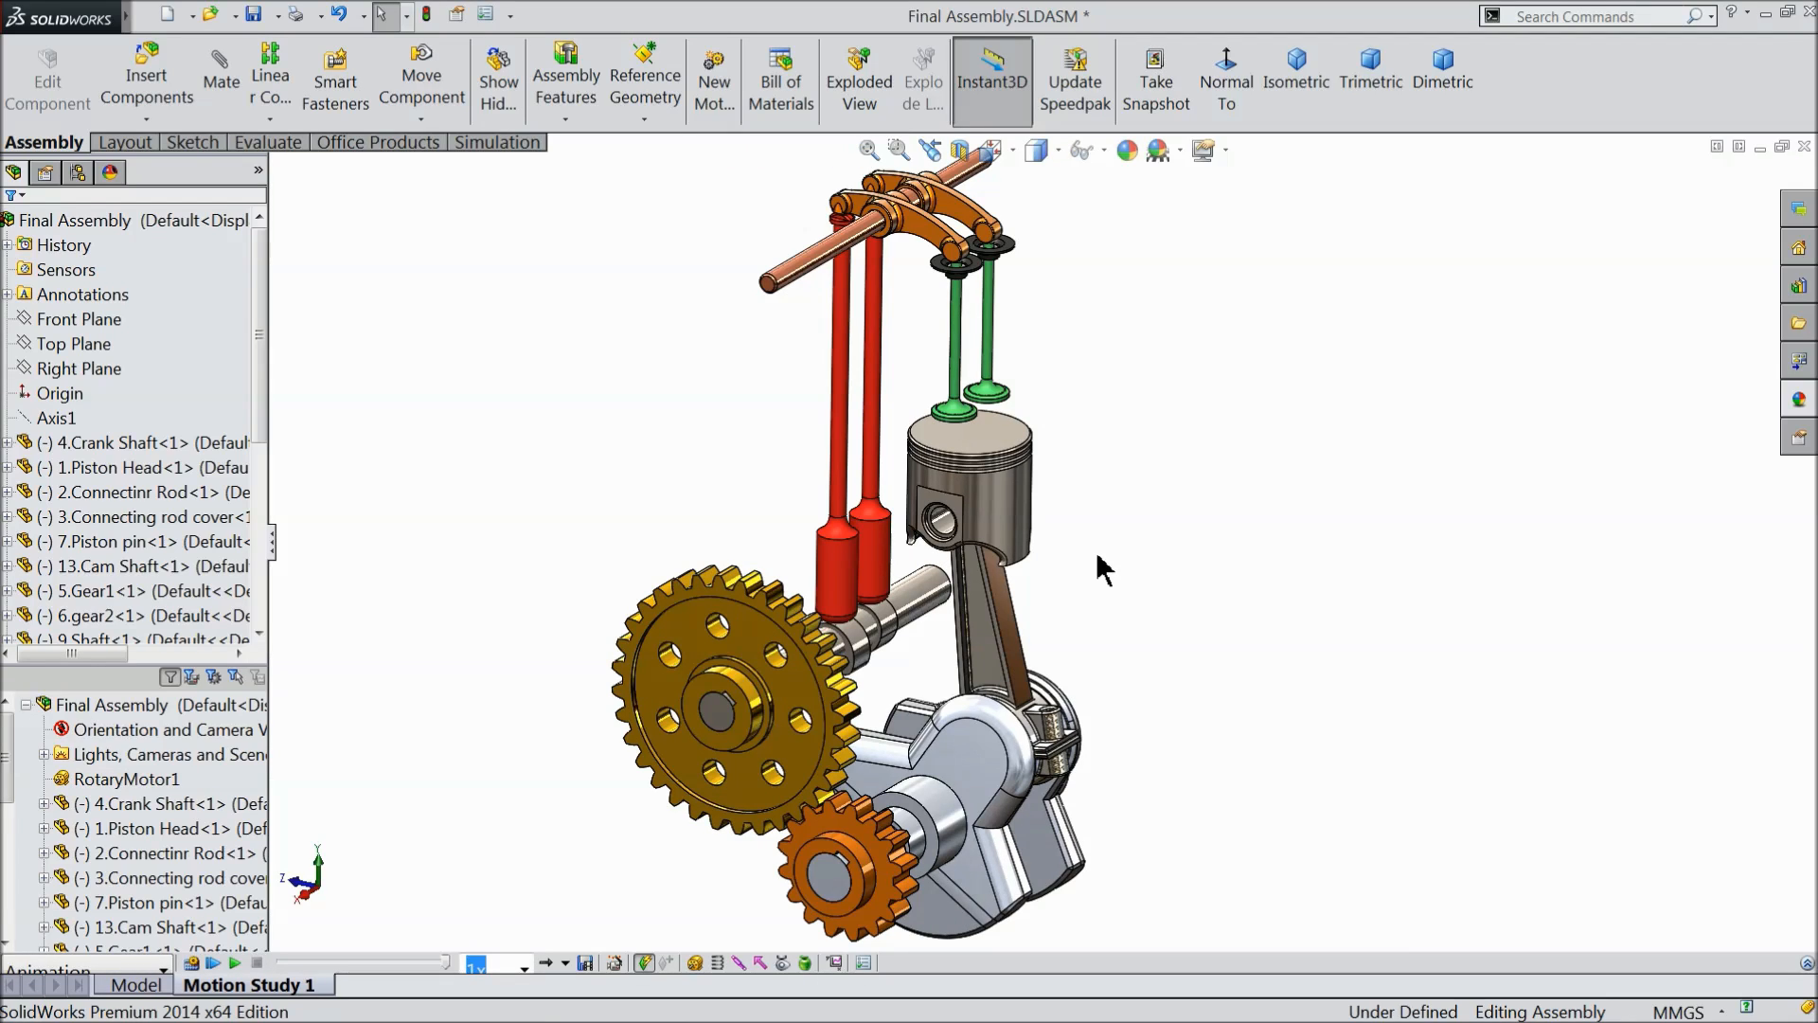
# - Split the graphics area into the Four View viewport layout
pyautogui.click(154, 18)
pyautogui.click(162, 21)
pyautogui.click(630, 16)
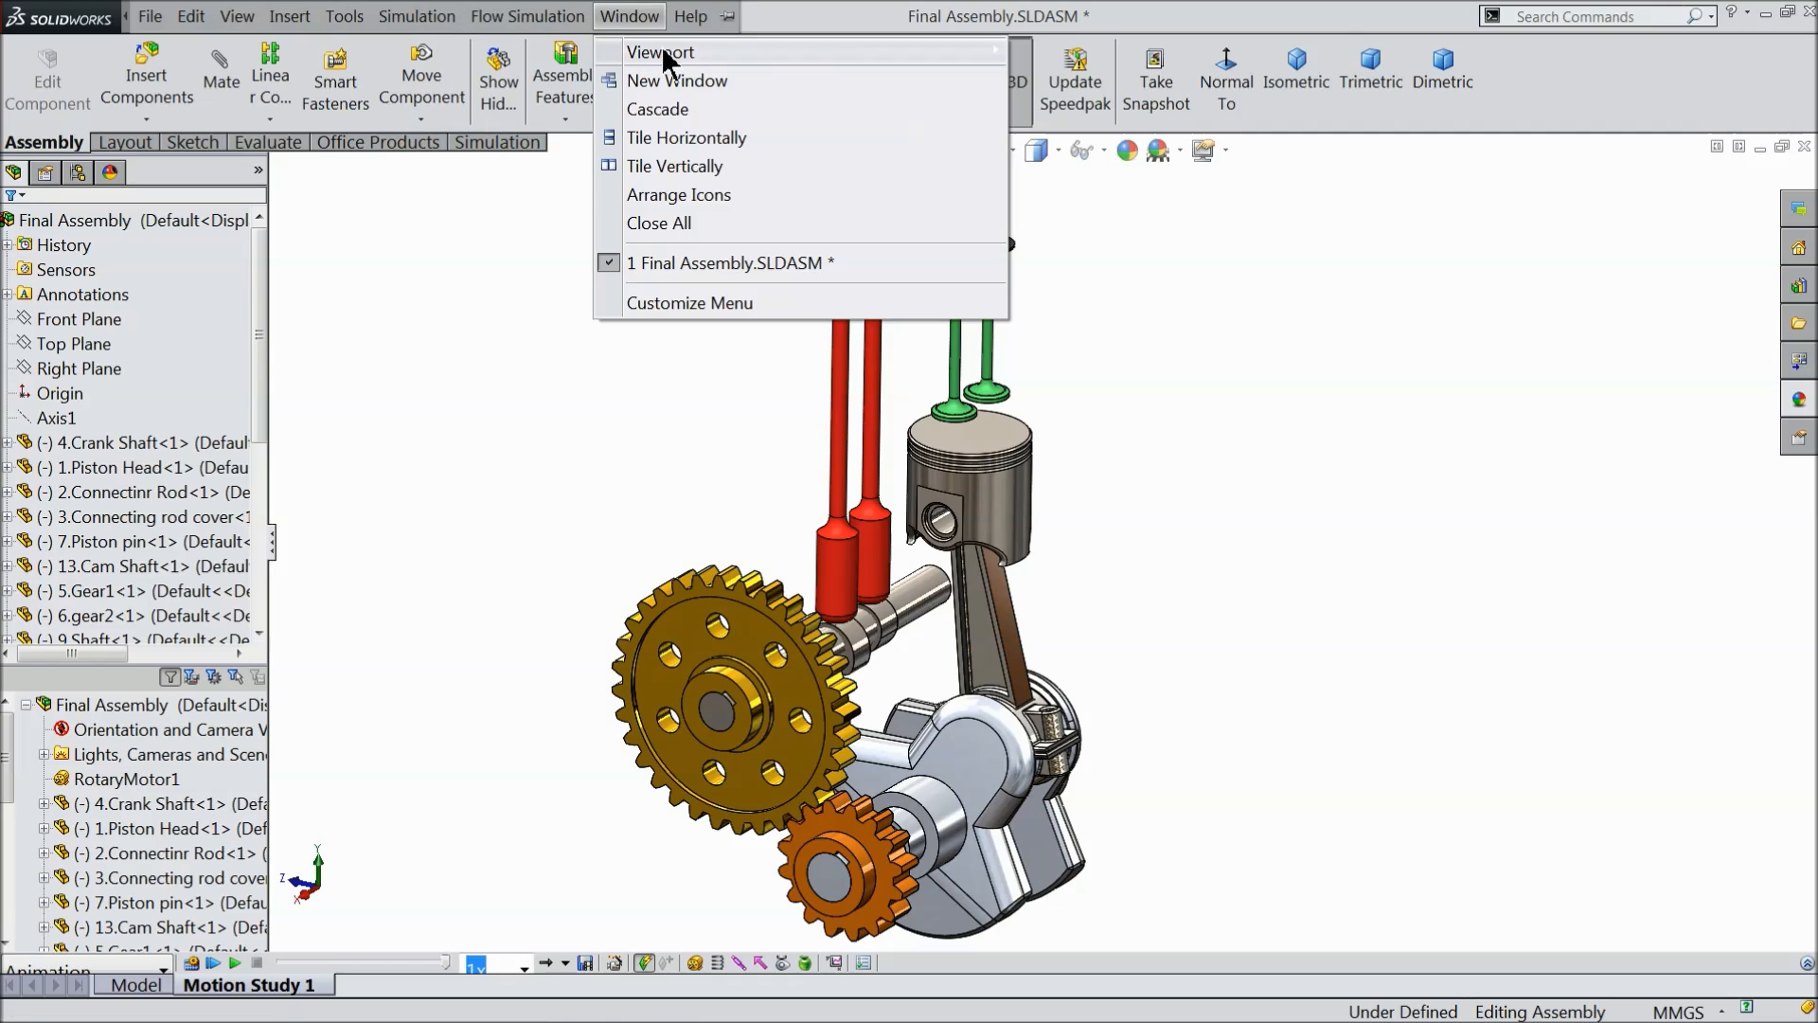
pyautogui.moveTo(815, 49)
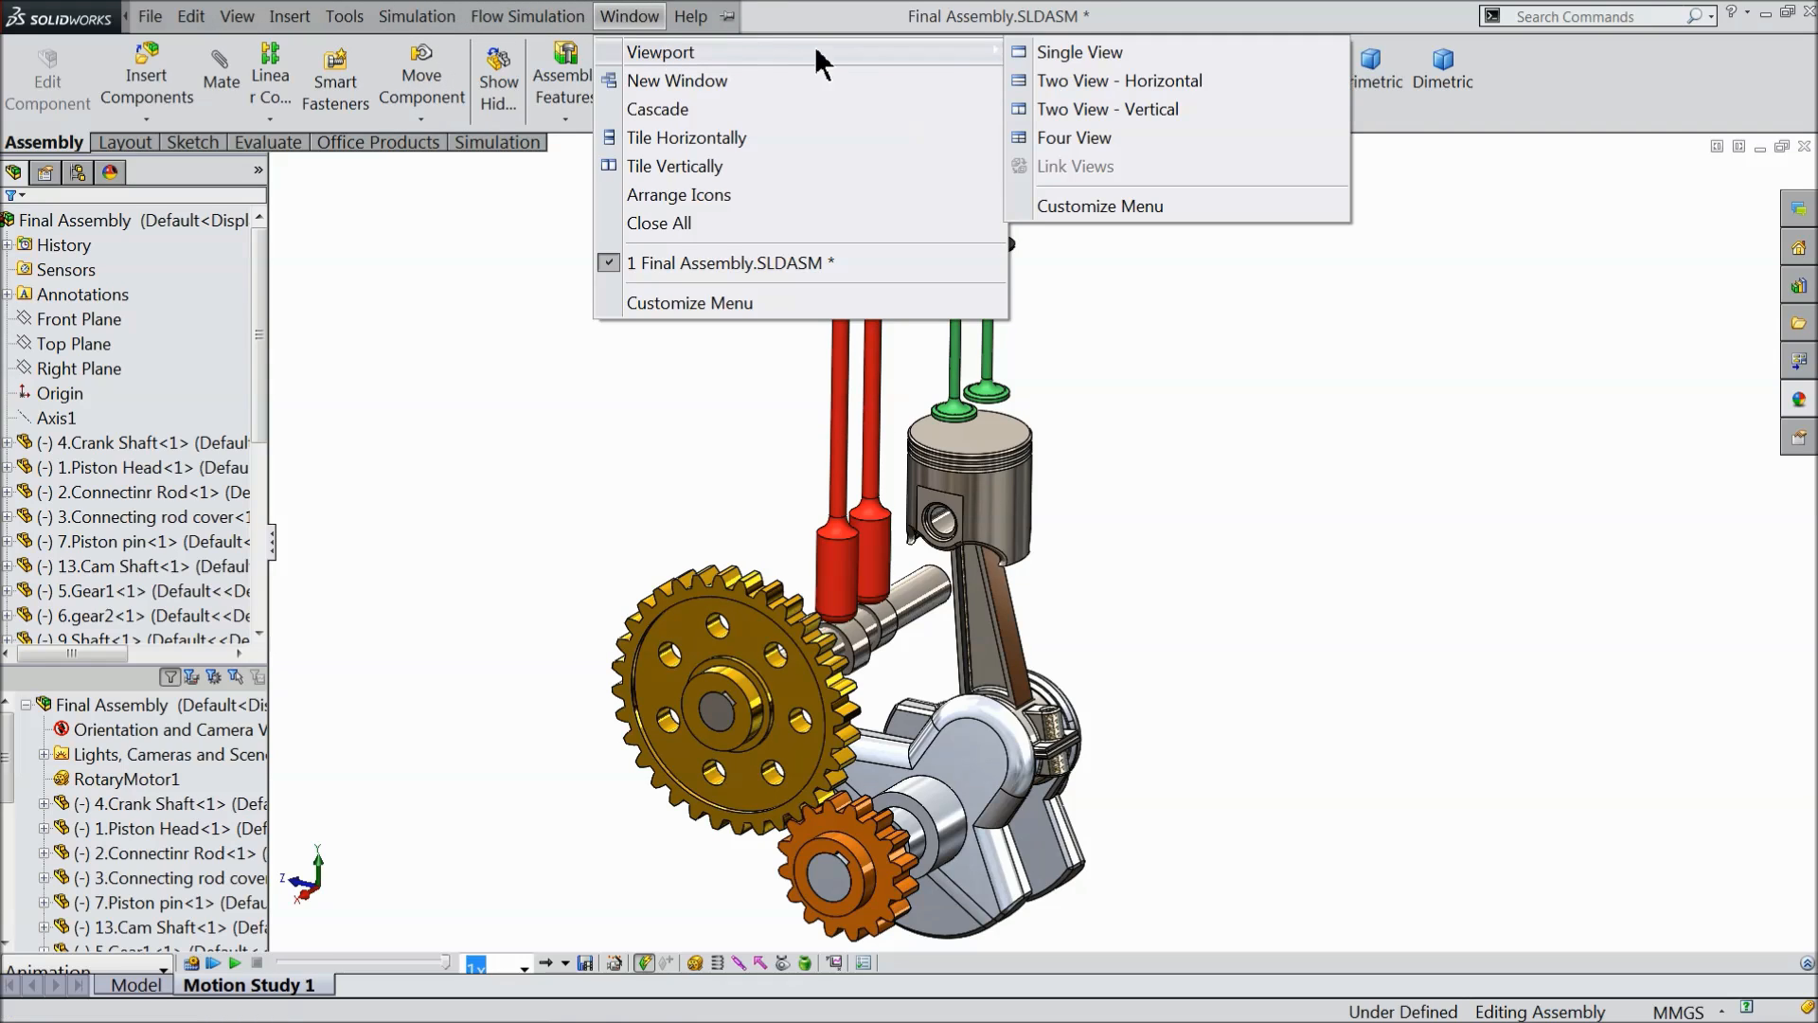
pyautogui.click(1087, 142)
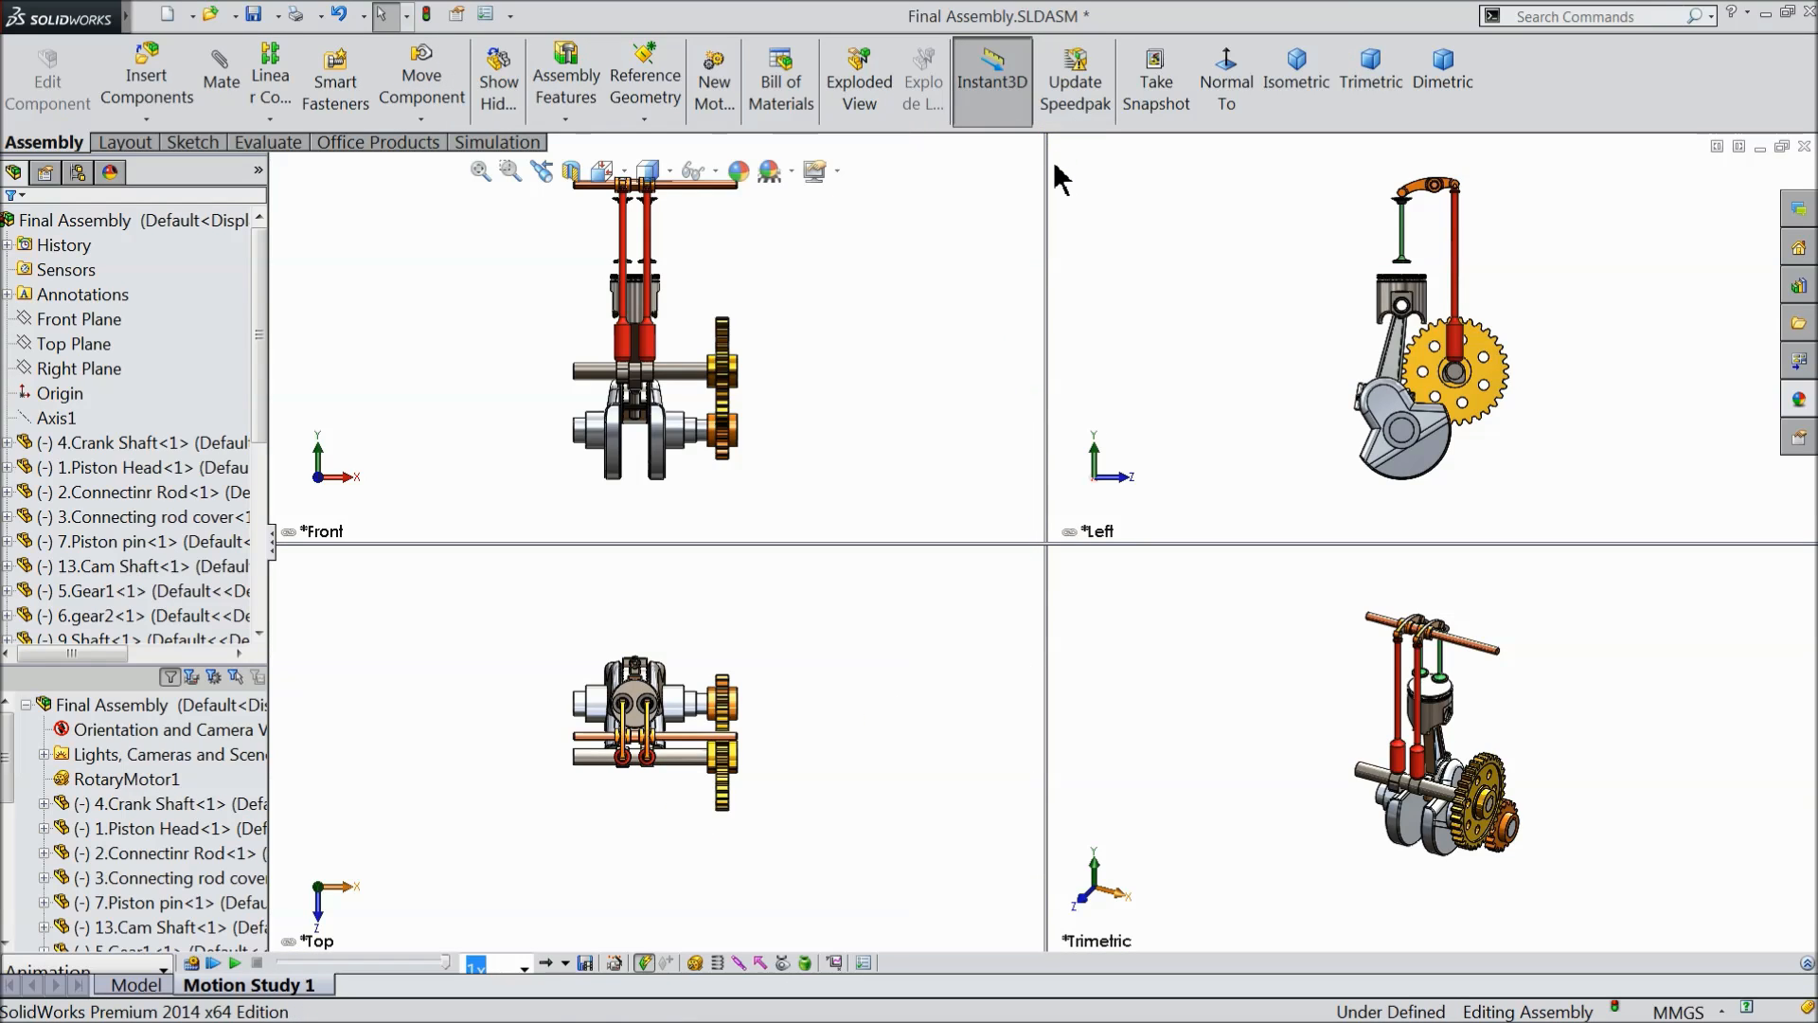
# - Play the motion study in the four viewports and watch the engine closely in the Left, Top and Trimetric views
pyautogui.click(235, 964)
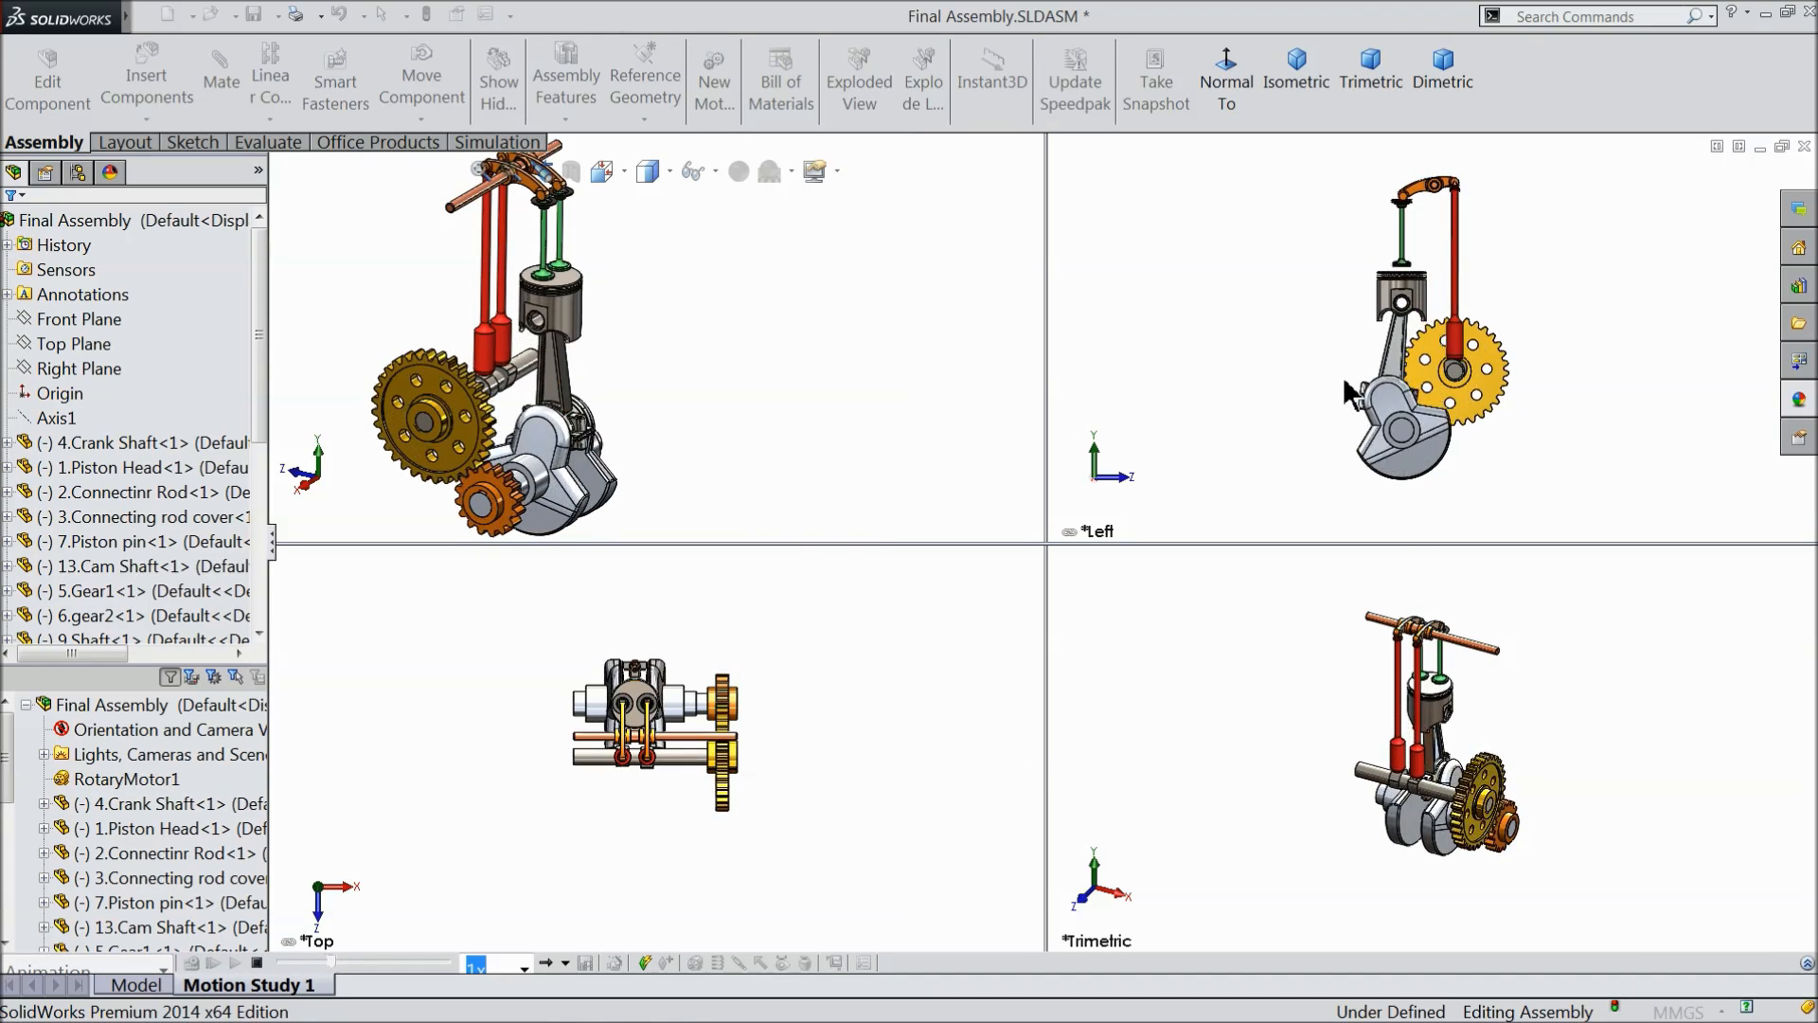
pyautogui.scroll(-3, 1430, 309)
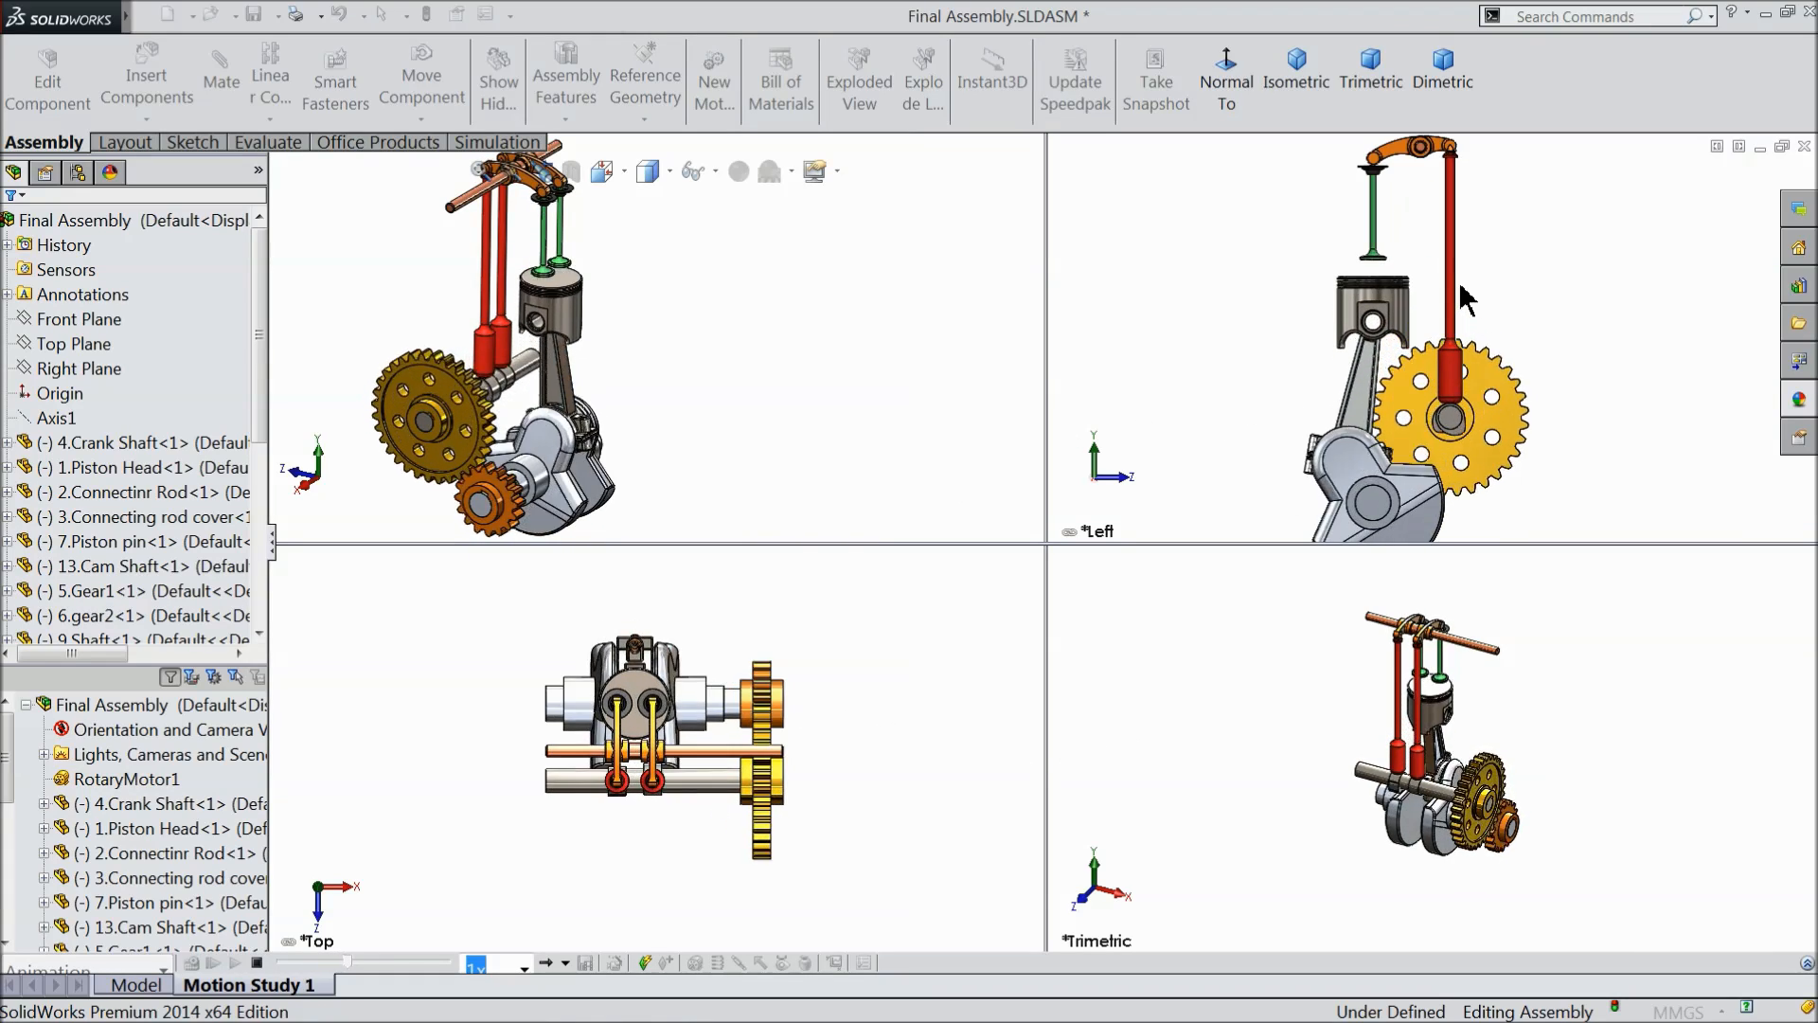
pyautogui.scroll(-2, 1456, 782)
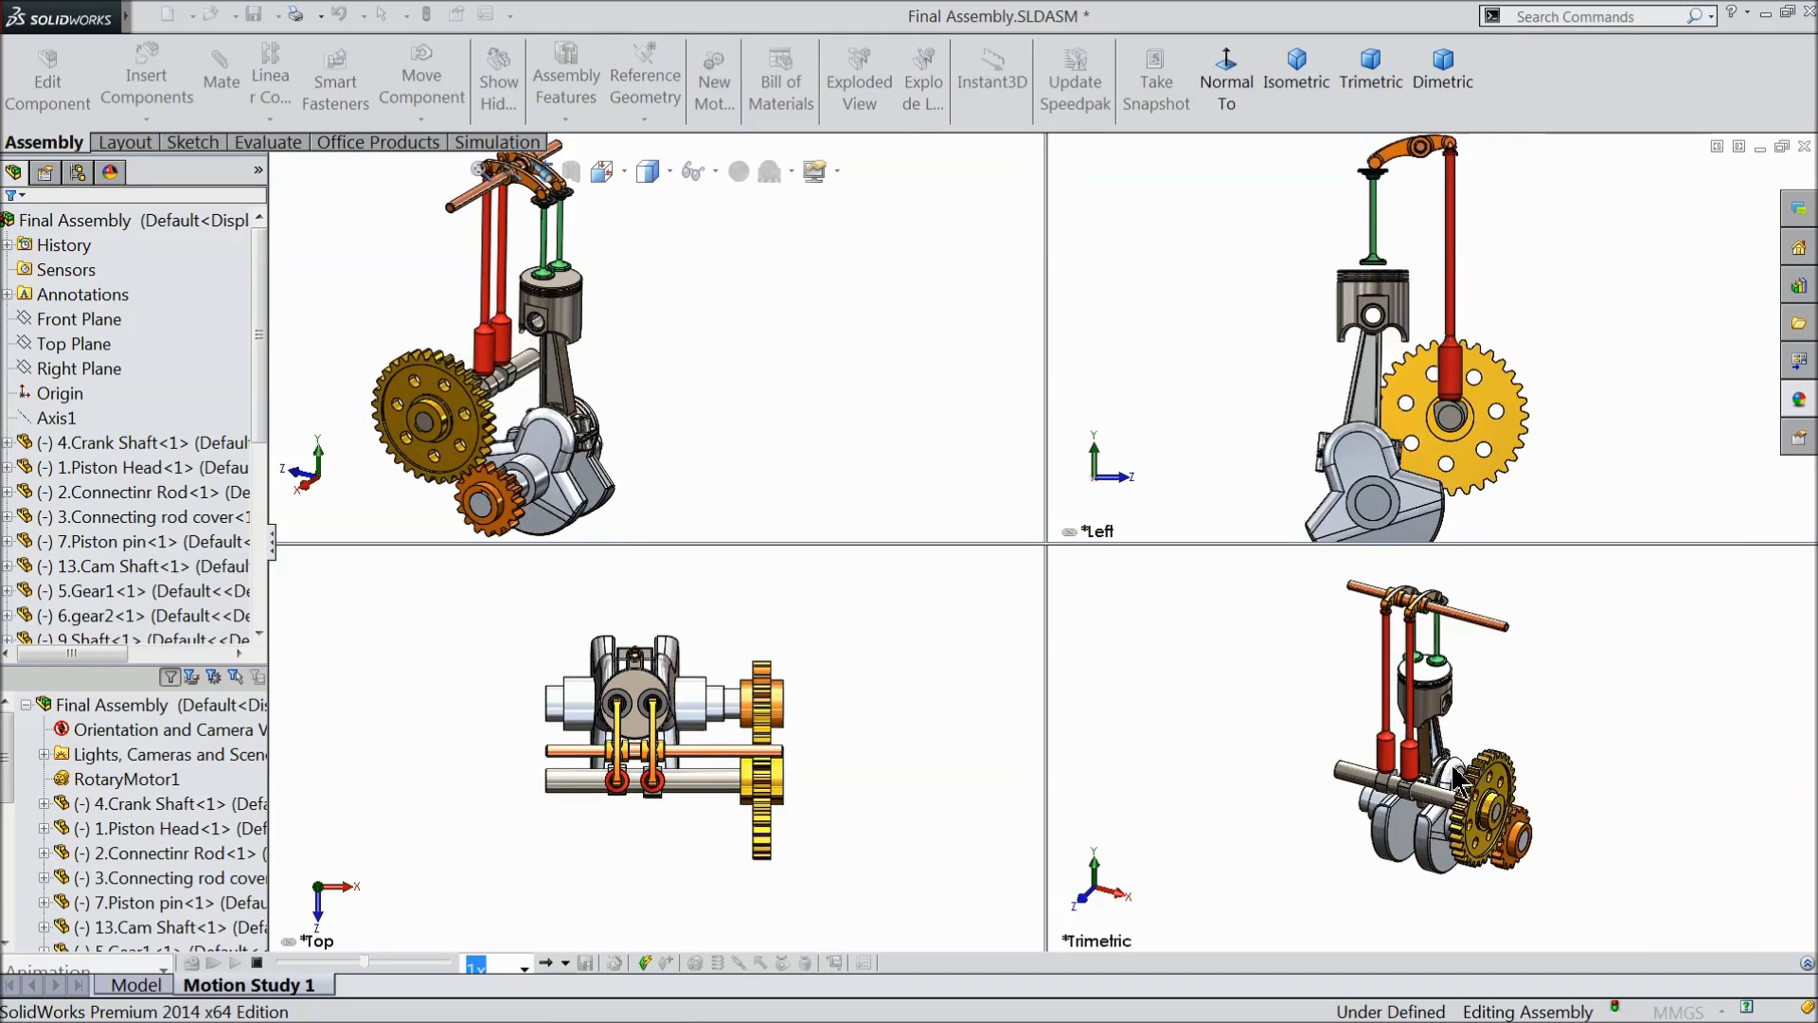
pyautogui.scroll(-3, 684, 729)
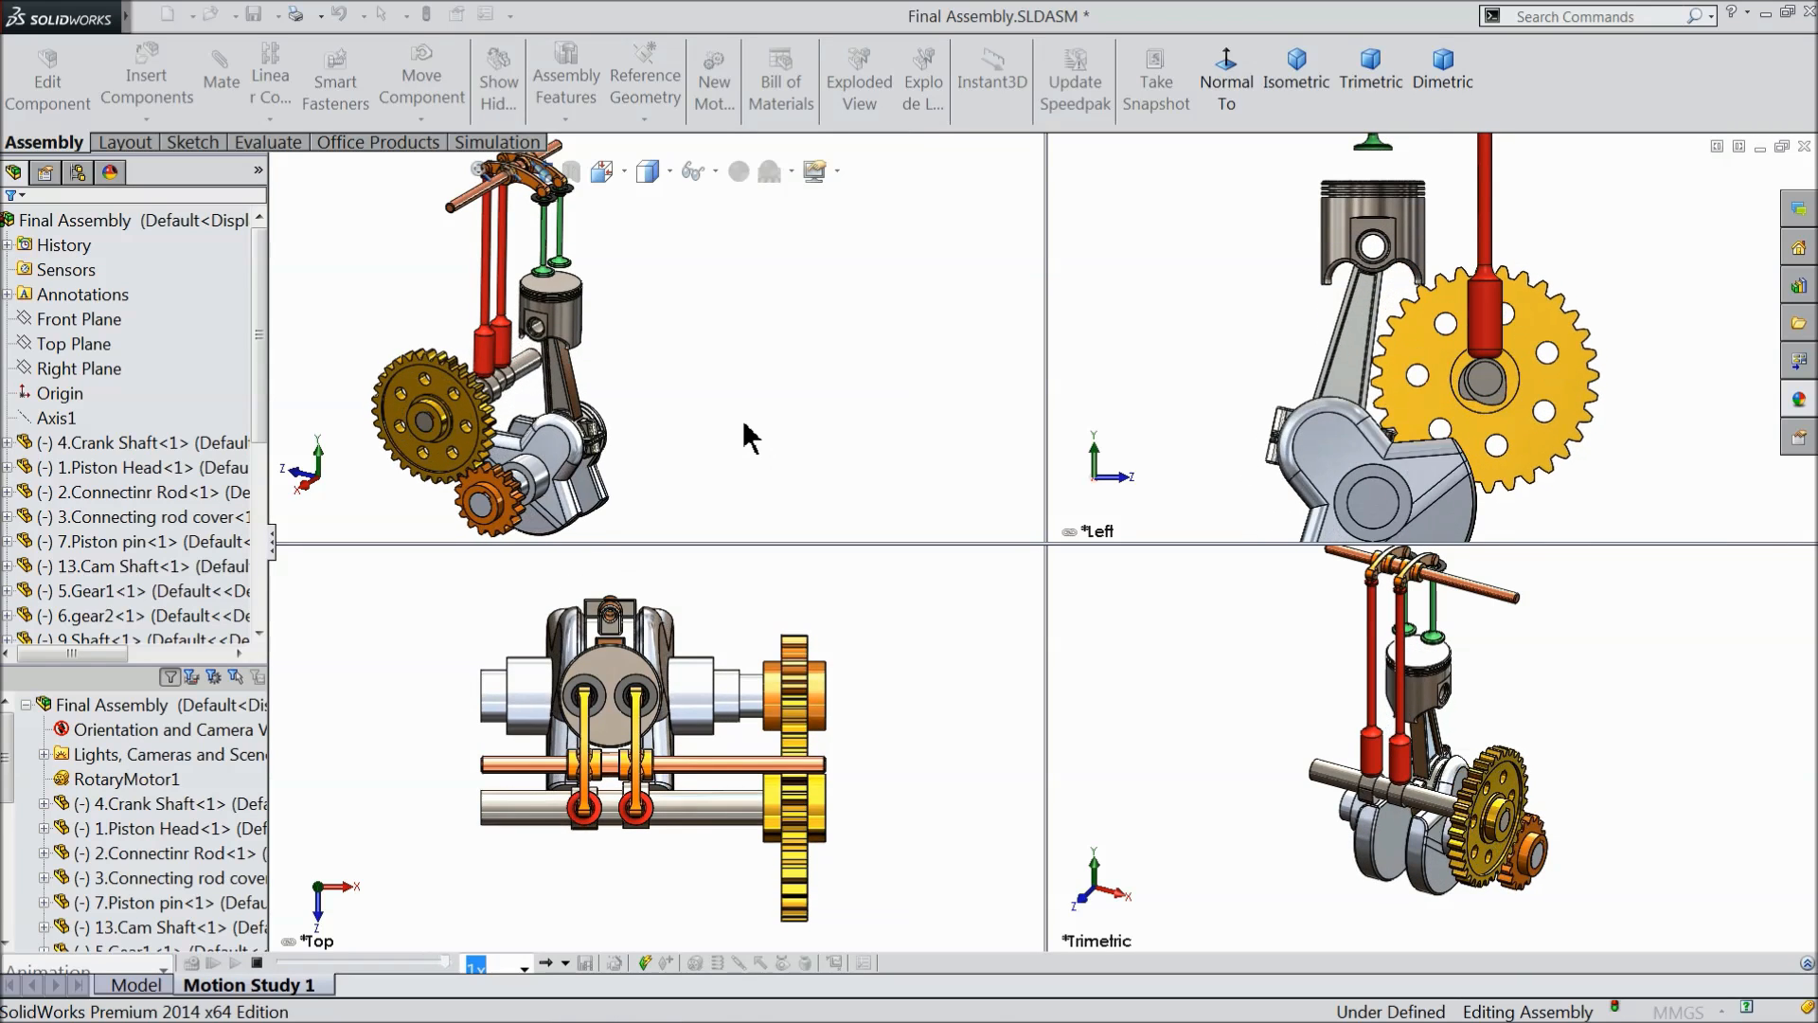
# - Return the graphics area to the Single View viewport layout
pyautogui.moveTo(137, 19)
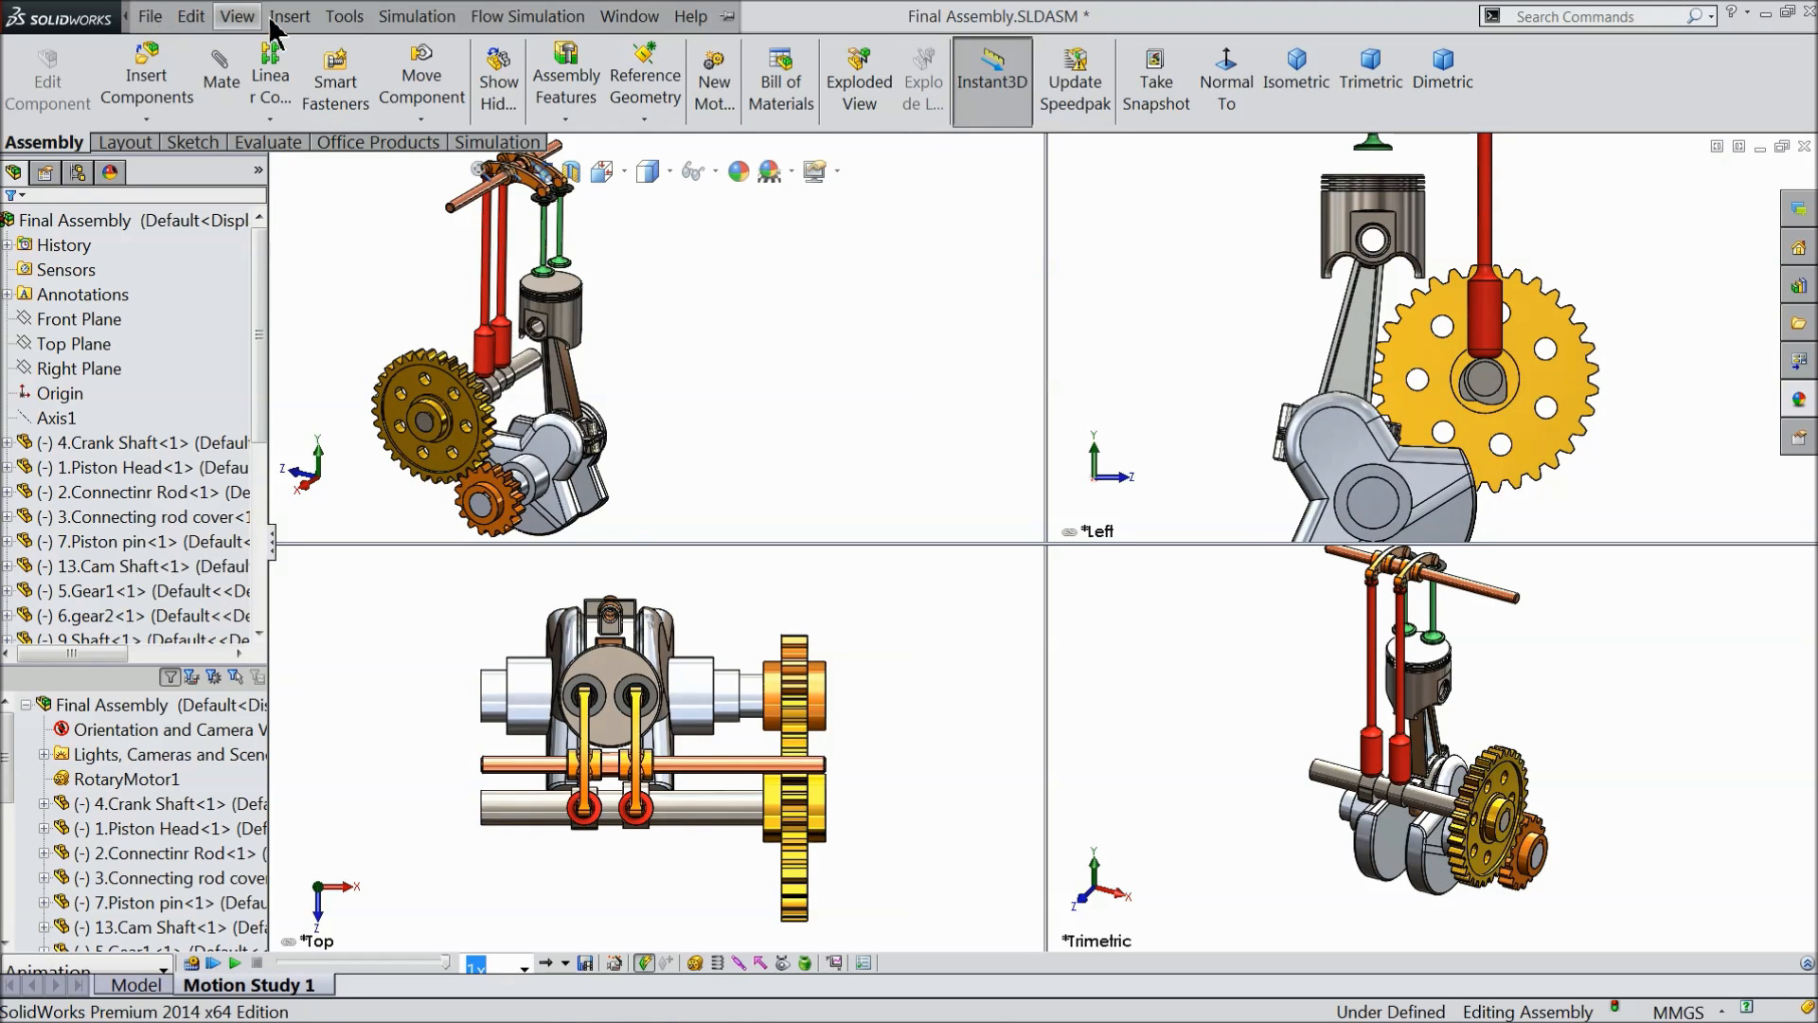
pyautogui.click(627, 17)
pyautogui.moveTo(837, 54)
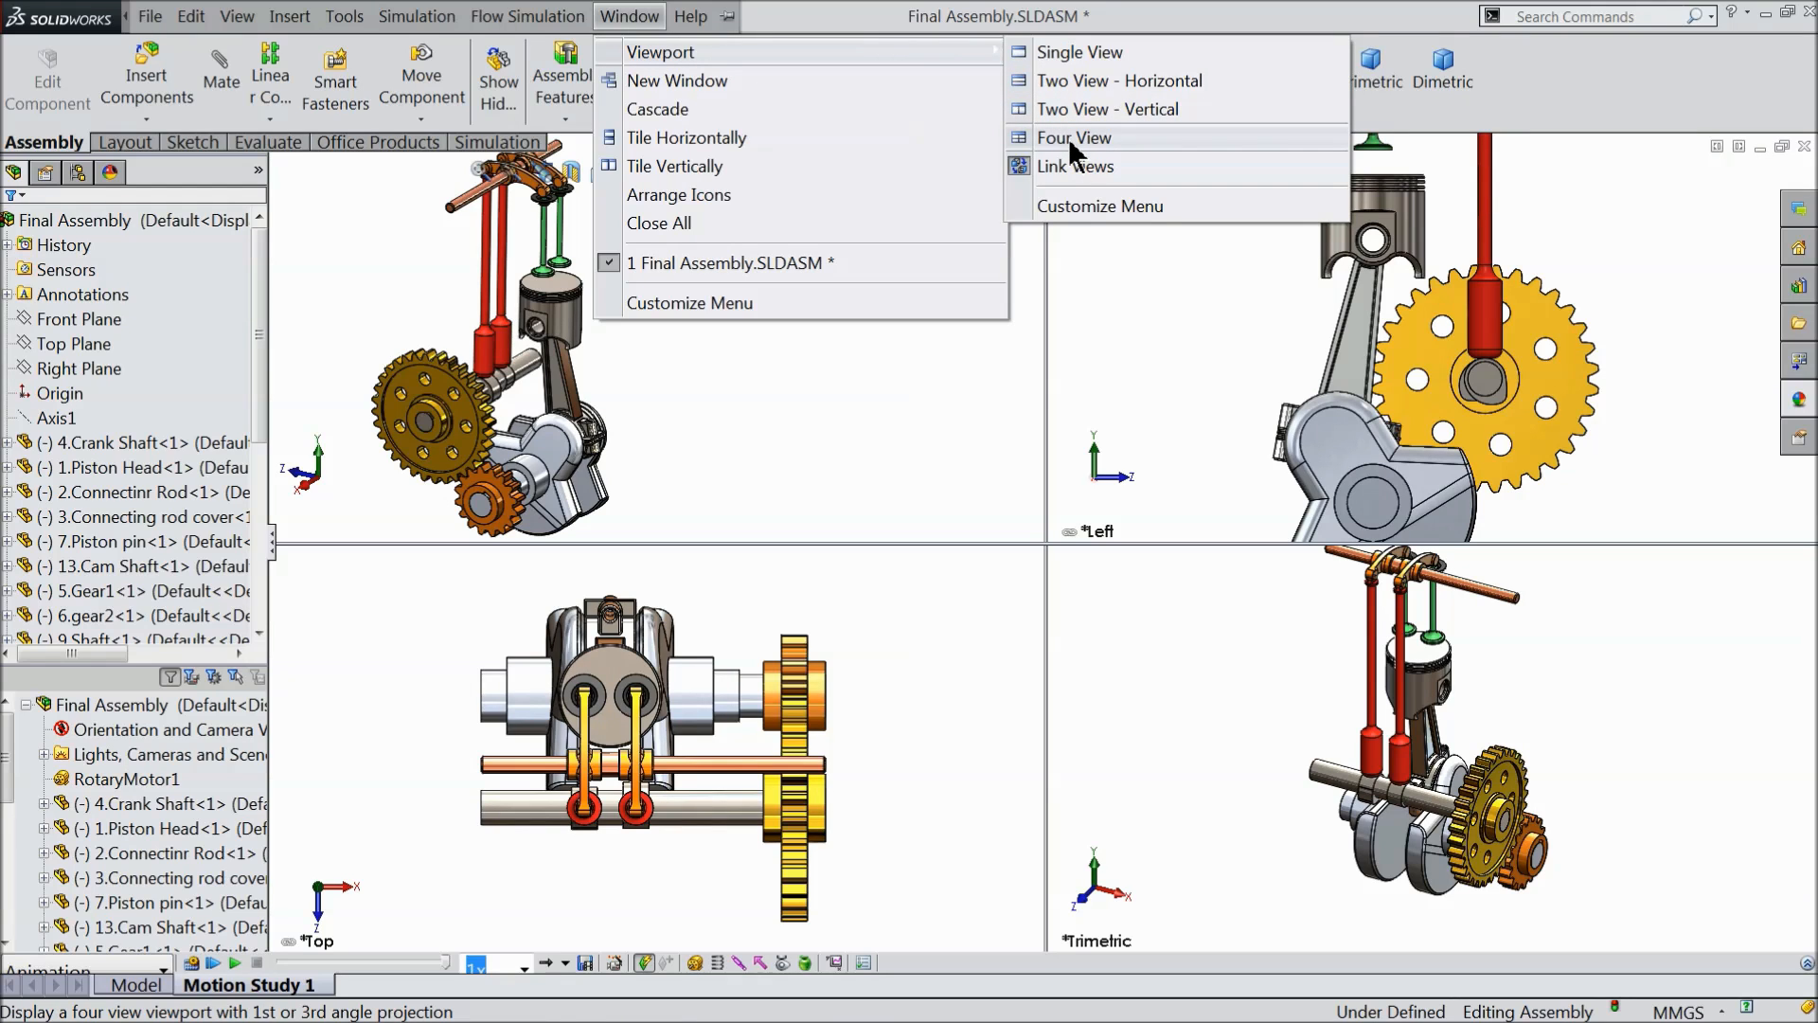
pyautogui.click(1058, 51)
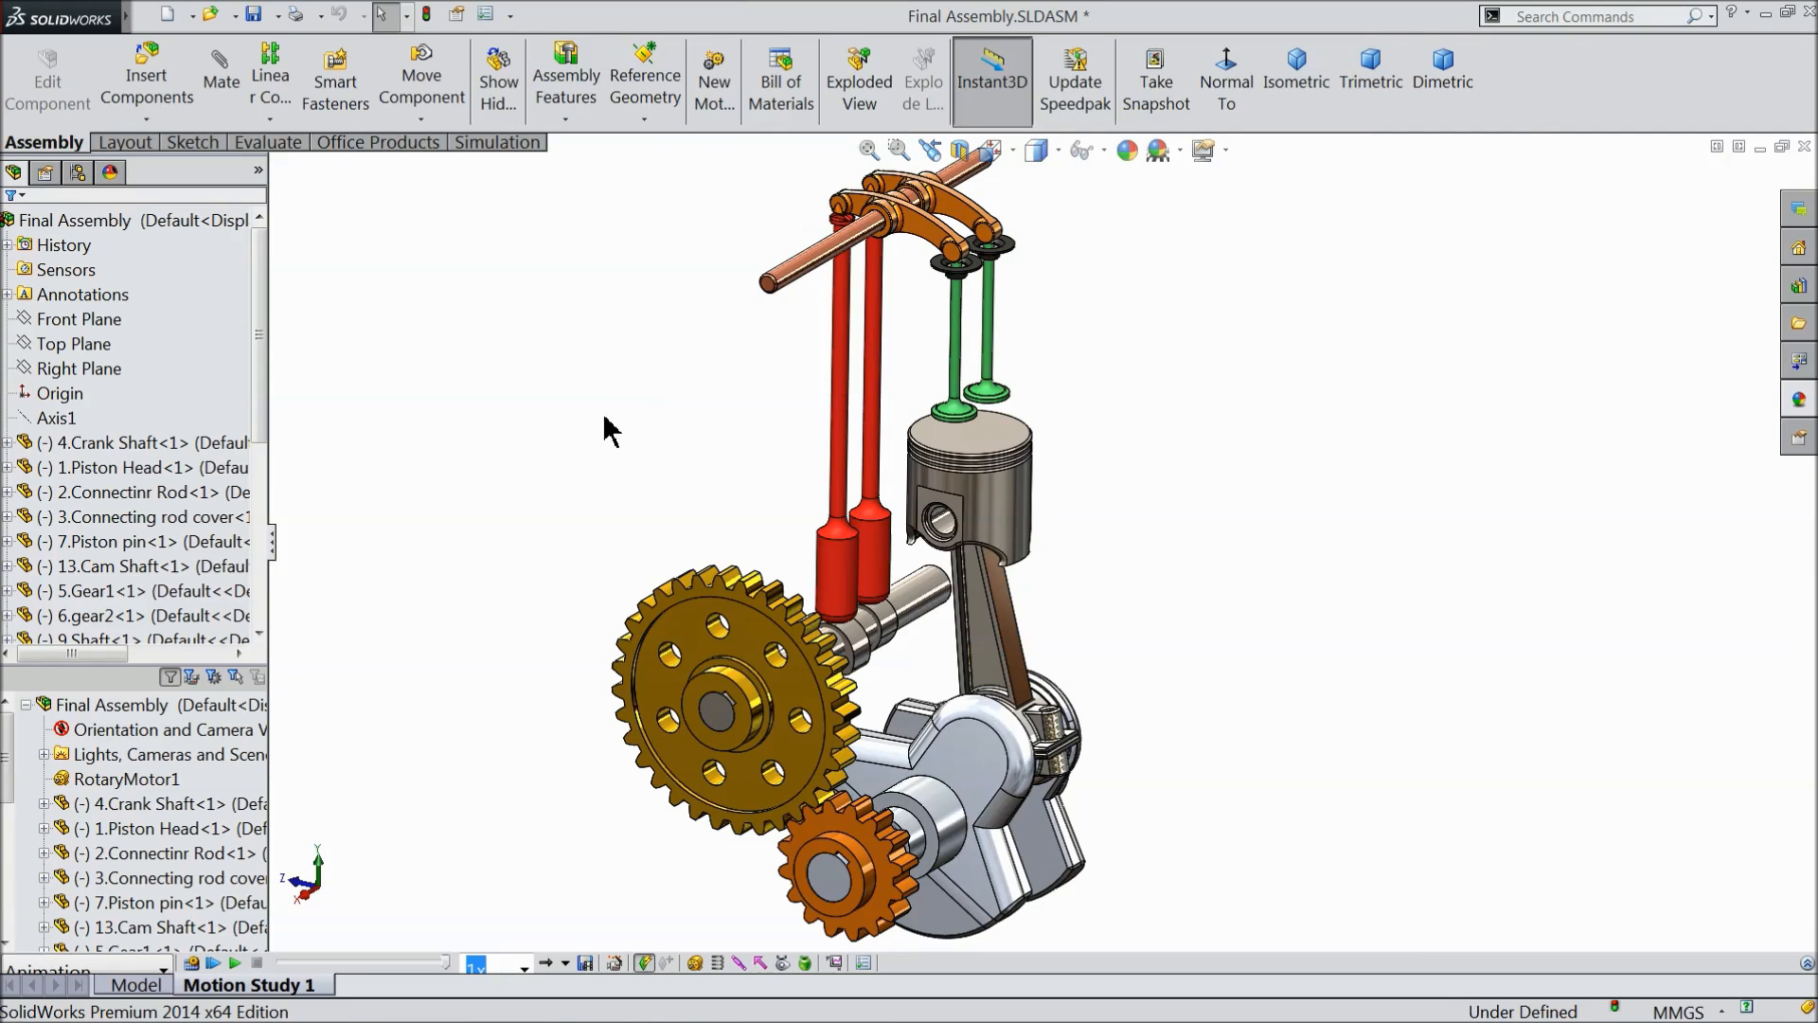